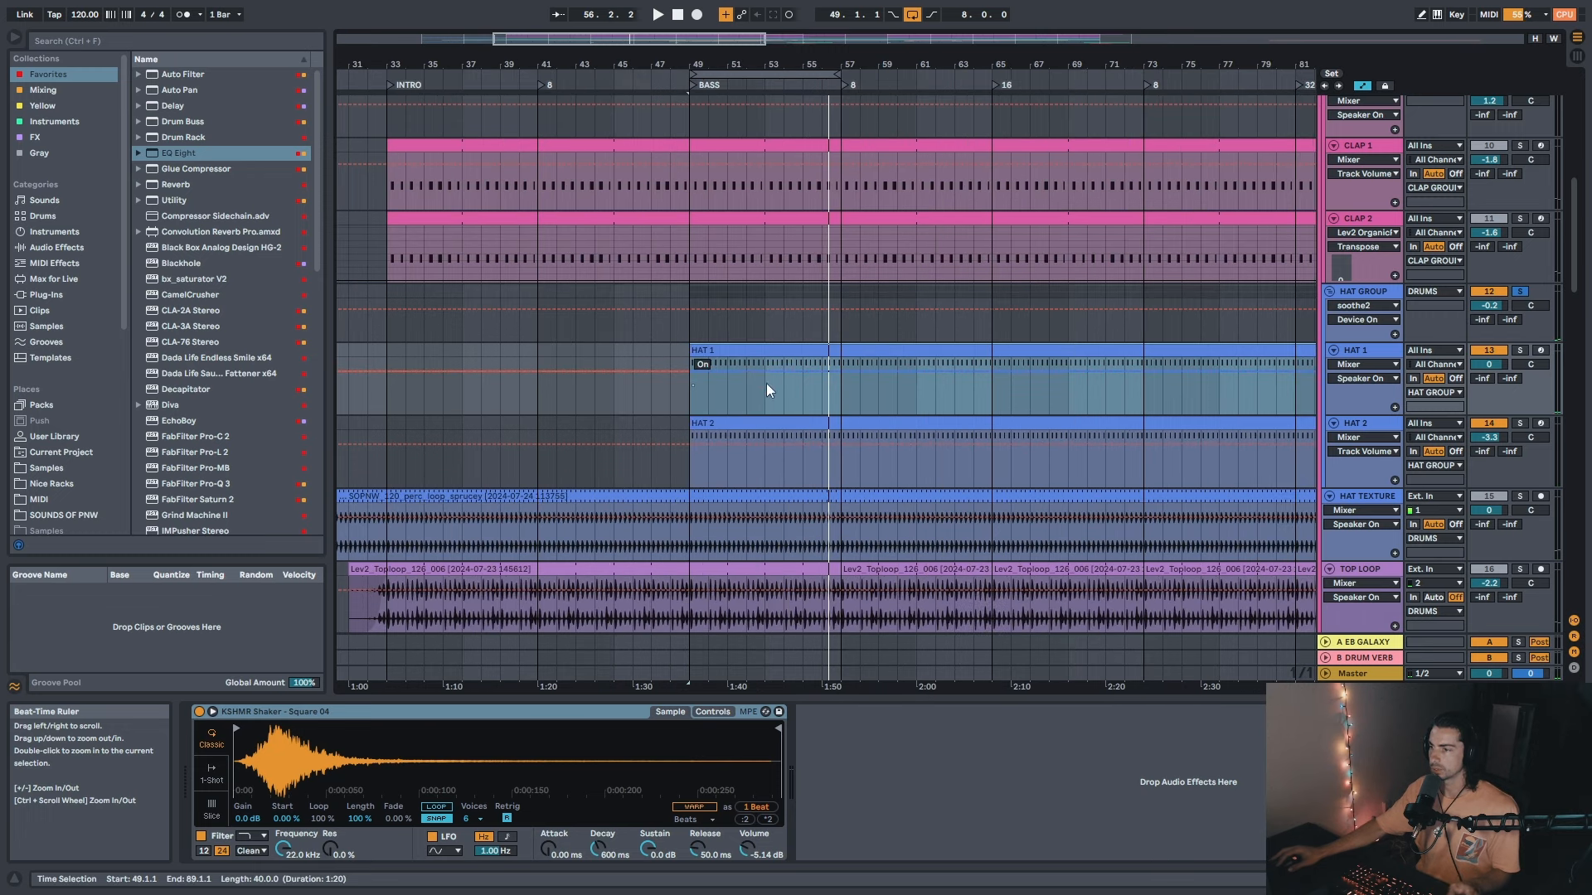
# Step: Examine the note placement in the HAT 1 clip and compare it with the notes in the CLAP 2 clip
pyautogui.doubleClick(766, 383)
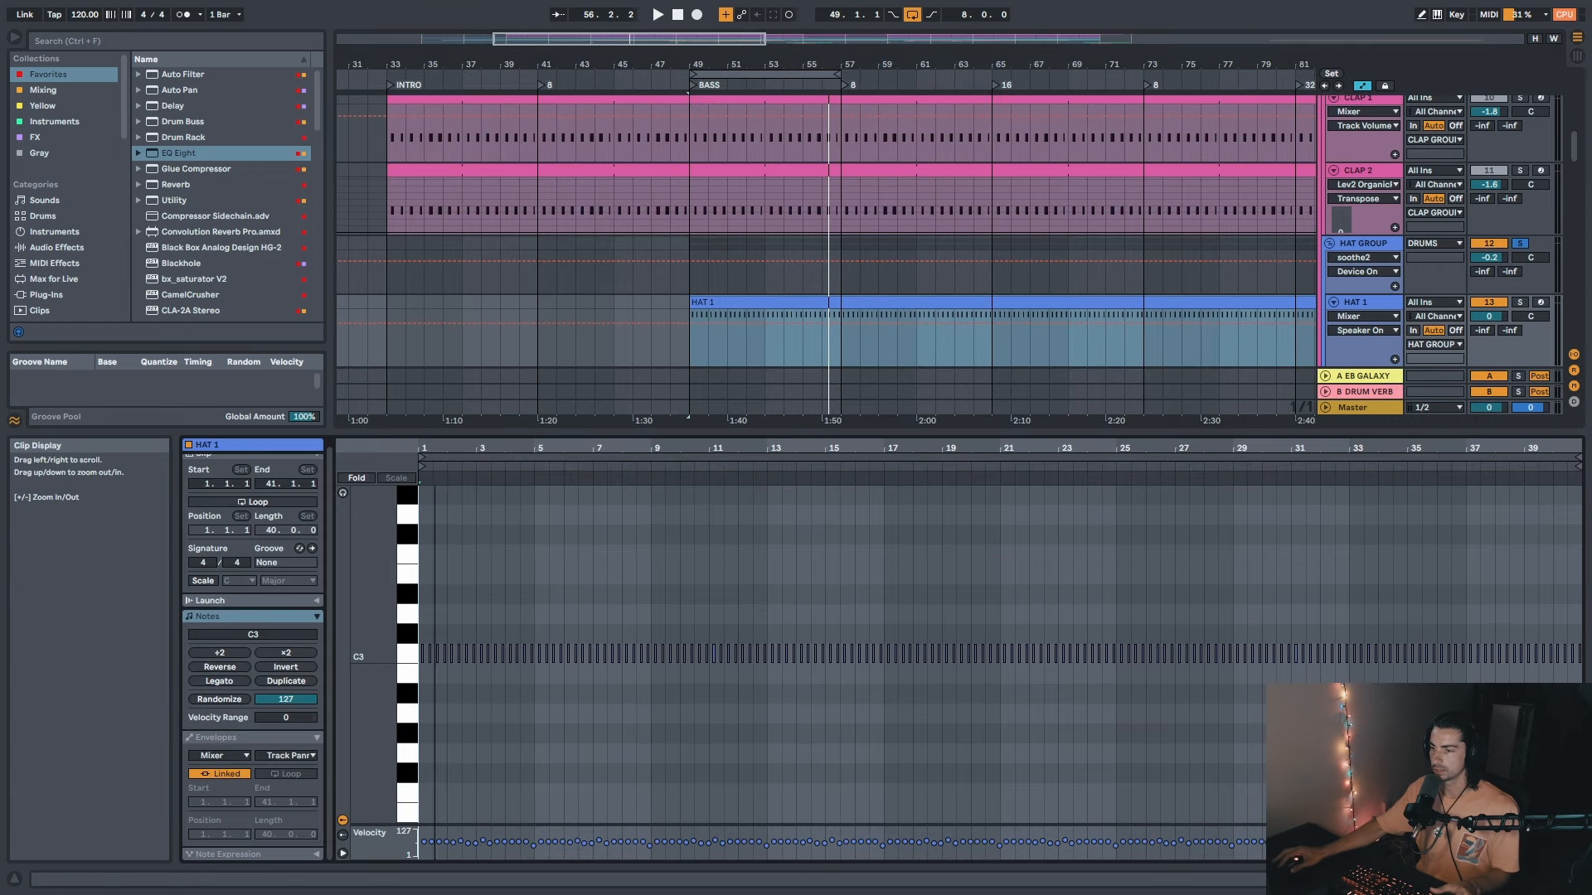
pyautogui.moveTo(447, 449); pyautogui.dragTo(497, 582)
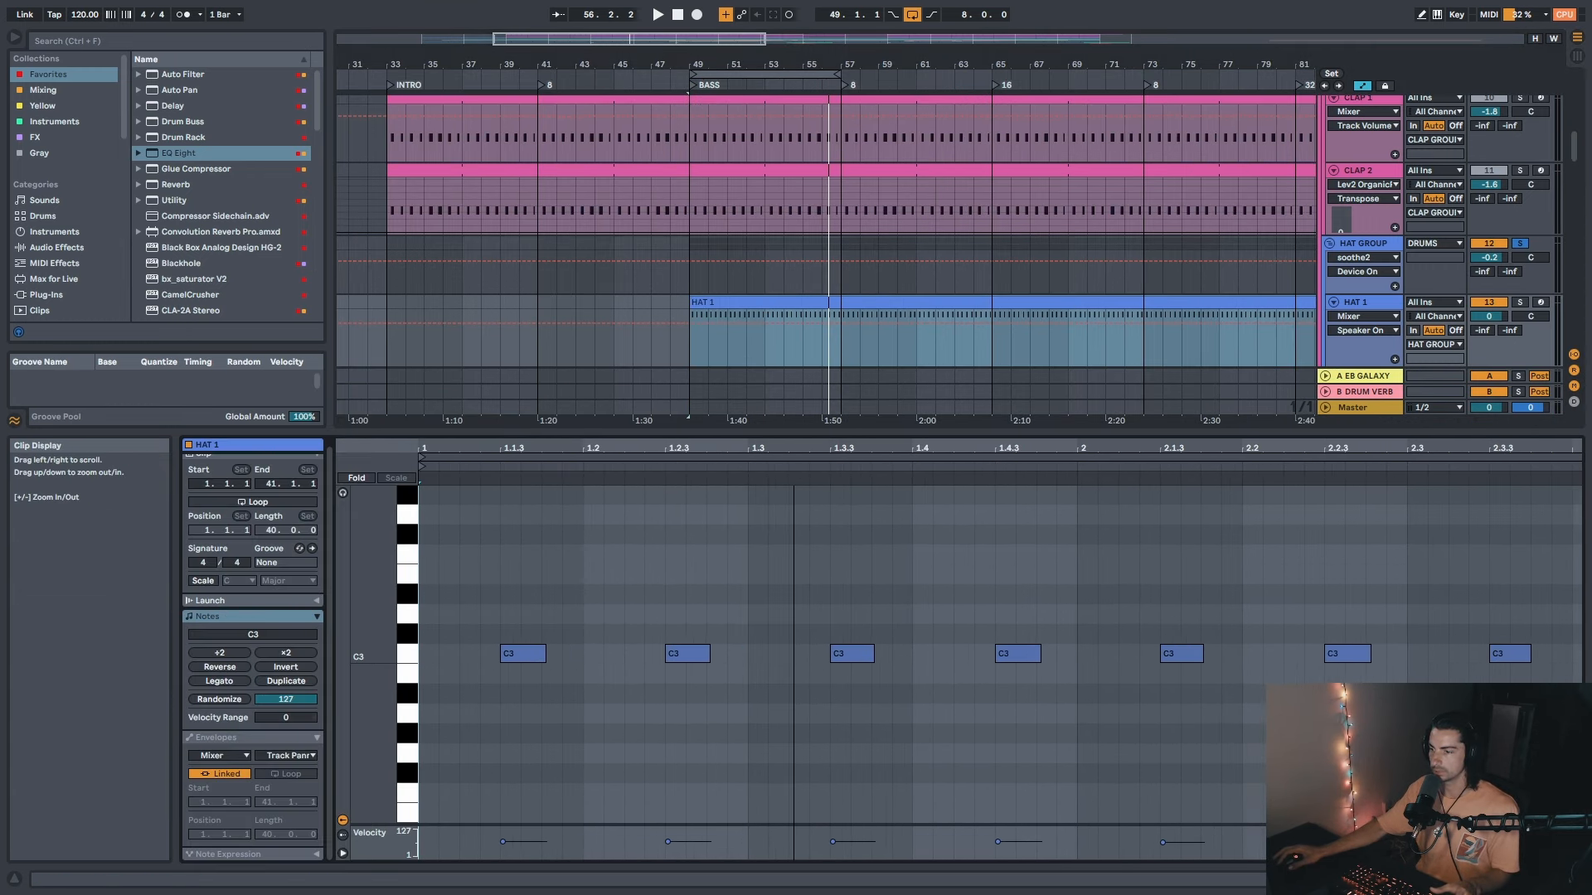
pyautogui.moveTo(794, 451); pyautogui.dragTo(787, 489)
pyautogui.scroll(1, 780, 241)
pyautogui.doubleClick(779, 238)
pyautogui.moveTo(1142, 450); pyautogui.dragTo(1055, 460)
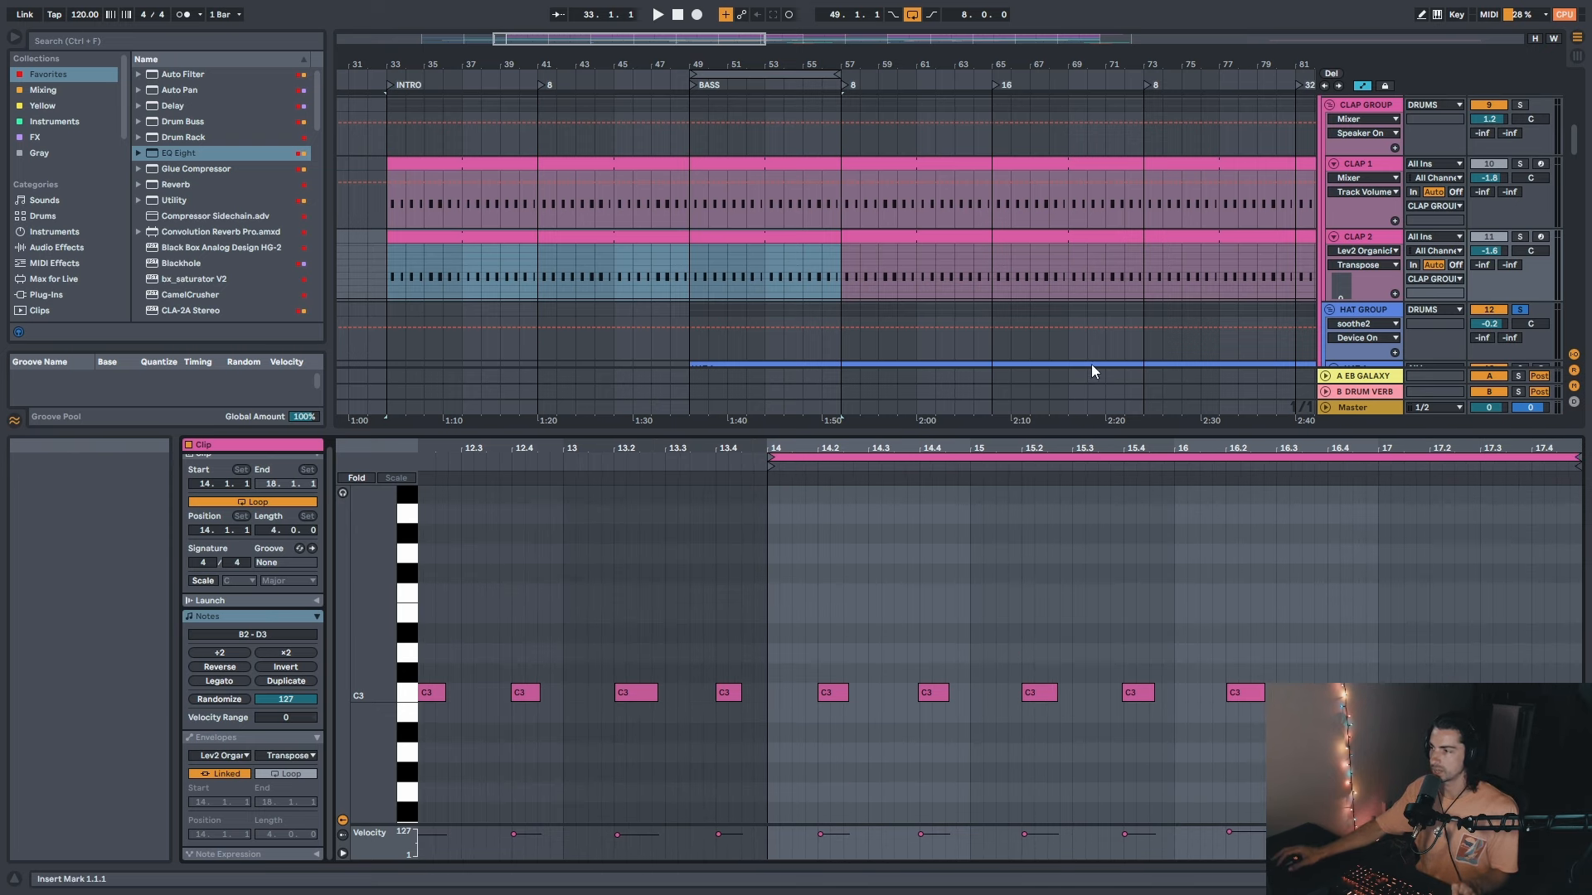
# Step: Solo HAT 1 and audition its clip from bar 49 with its notes in view
pyautogui.doubleClick(1364, 311)
pyautogui.click(737, 363)
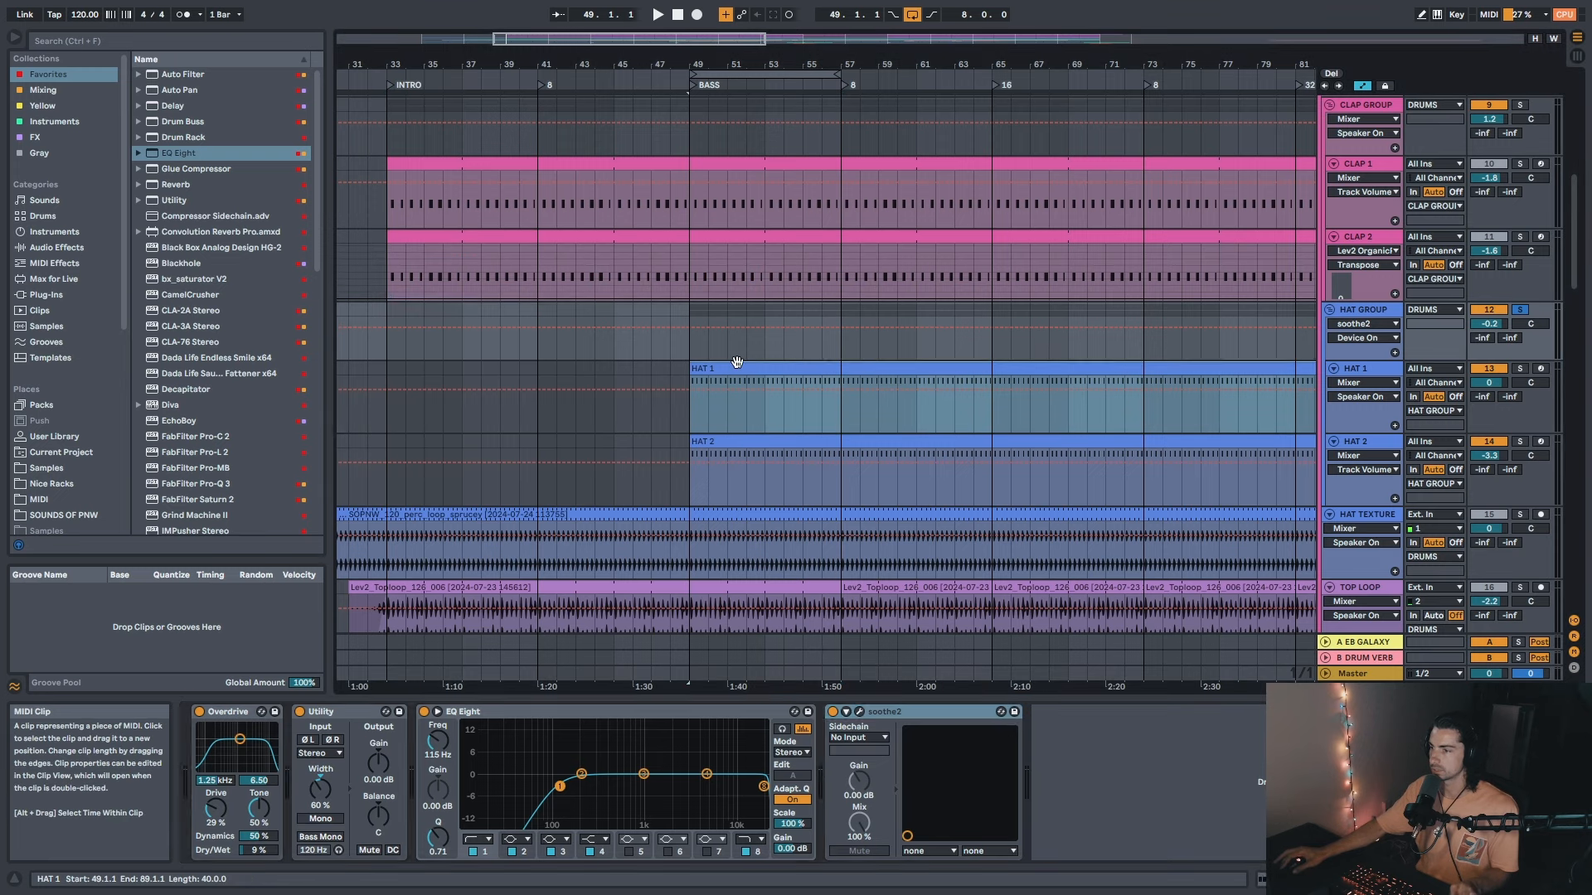
pyautogui.doubleClick(737, 362)
pyautogui.press('space')
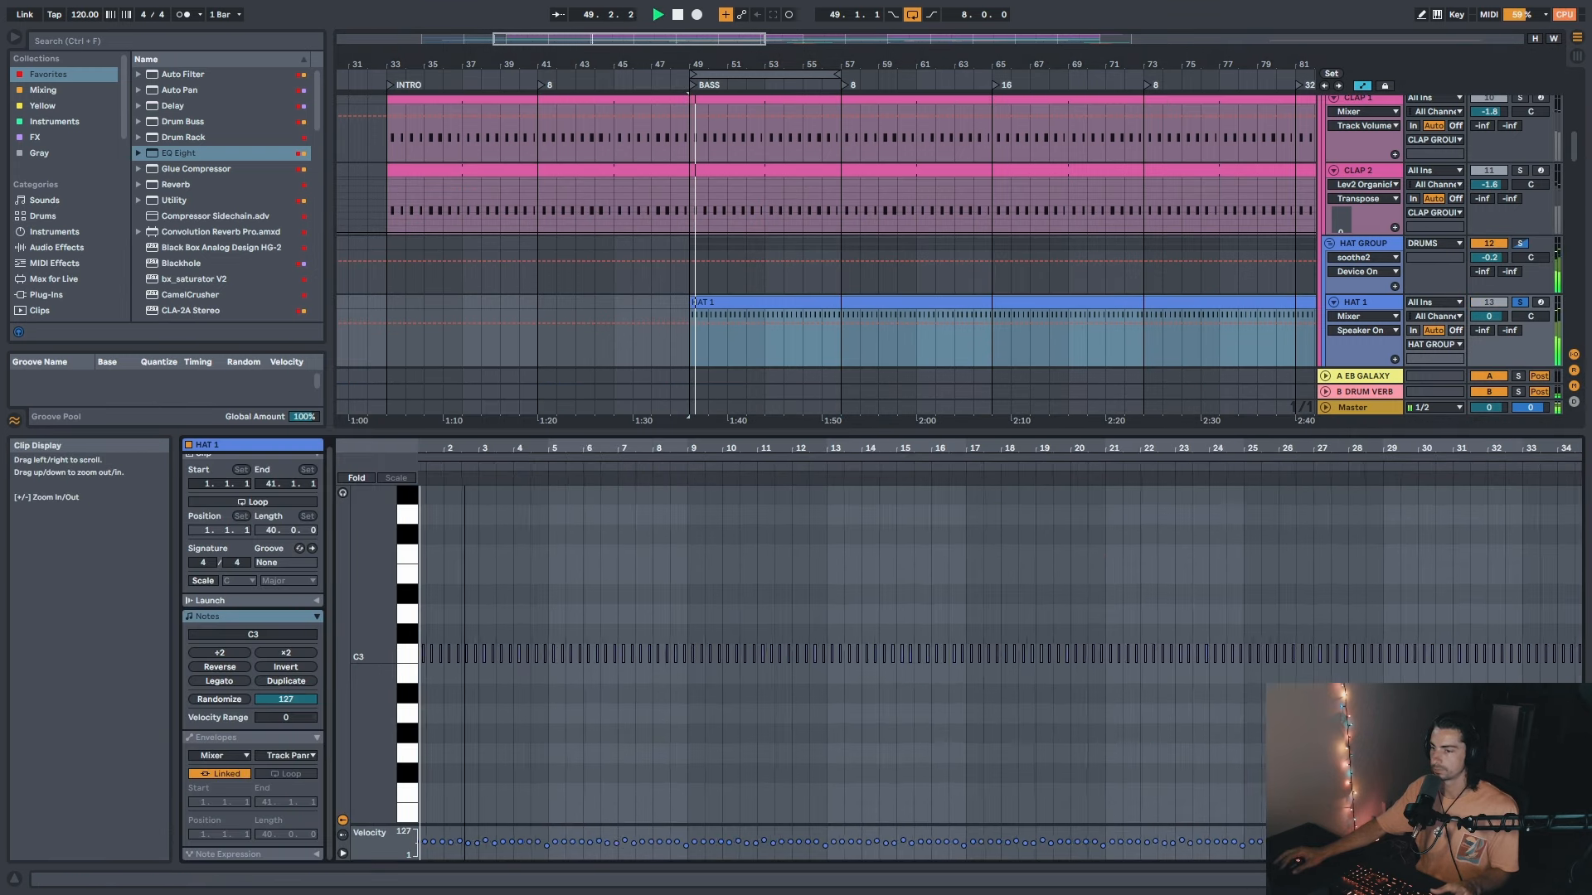
pyautogui.moveTo(464, 448); pyautogui.dragTo(845, 688)
pyautogui.press('space')
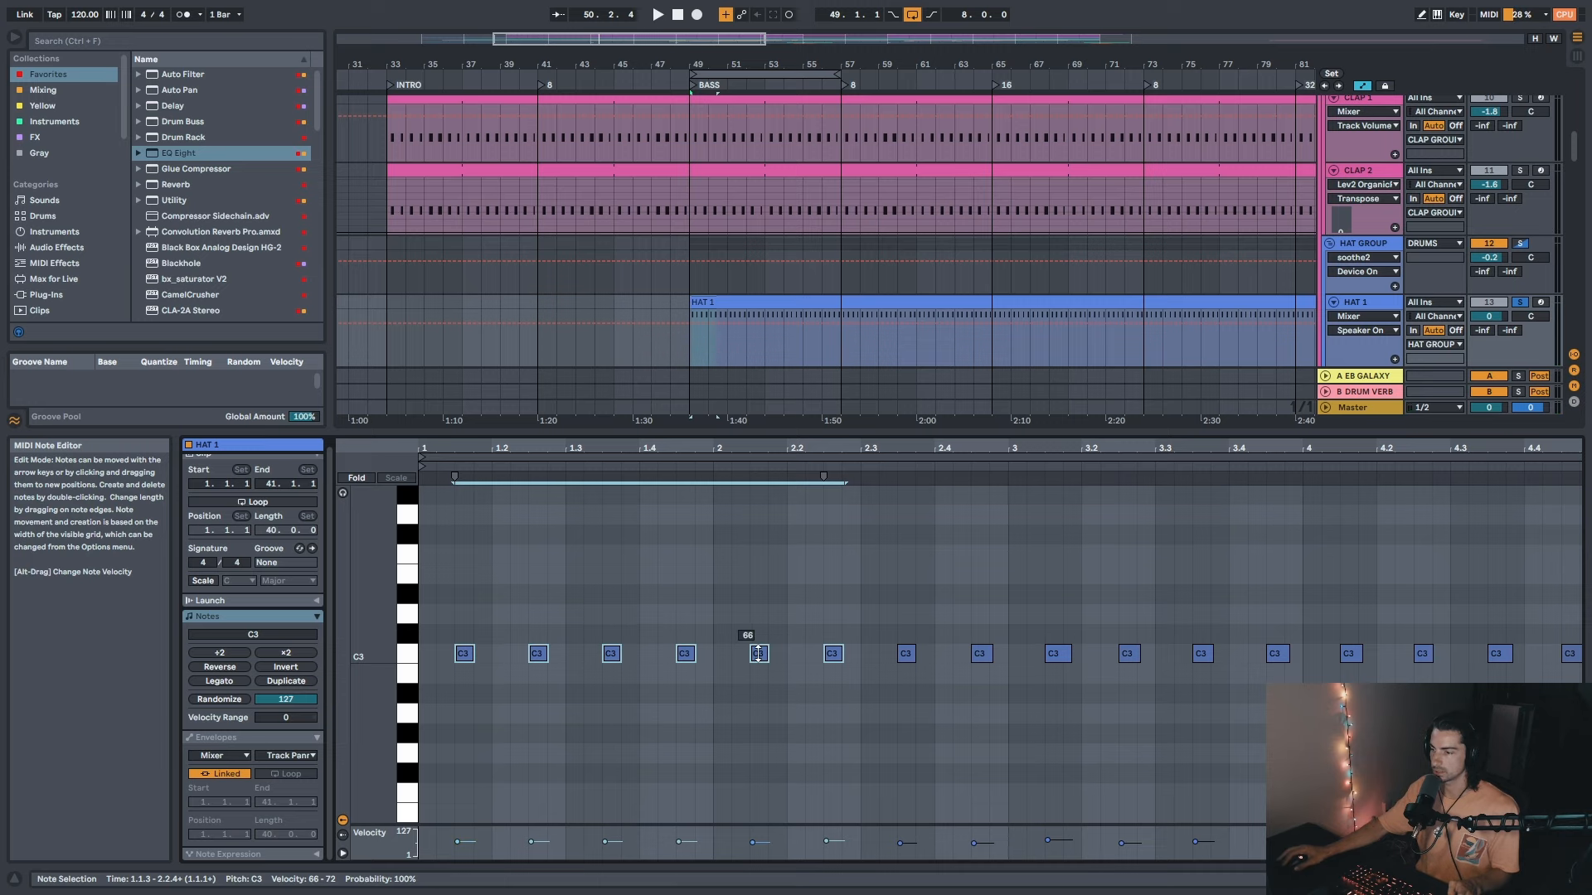
# Step: Examine where the C3 notes fall on the grid in the opening bars of the HAT 1 clip
pyautogui.click(877, 606)
pyautogui.hotkey('ctrl', 'a')
pyautogui.moveTo(498, 448); pyautogui.dragTo(604, 452)
pyautogui.hotkey('ctrl', 'a')
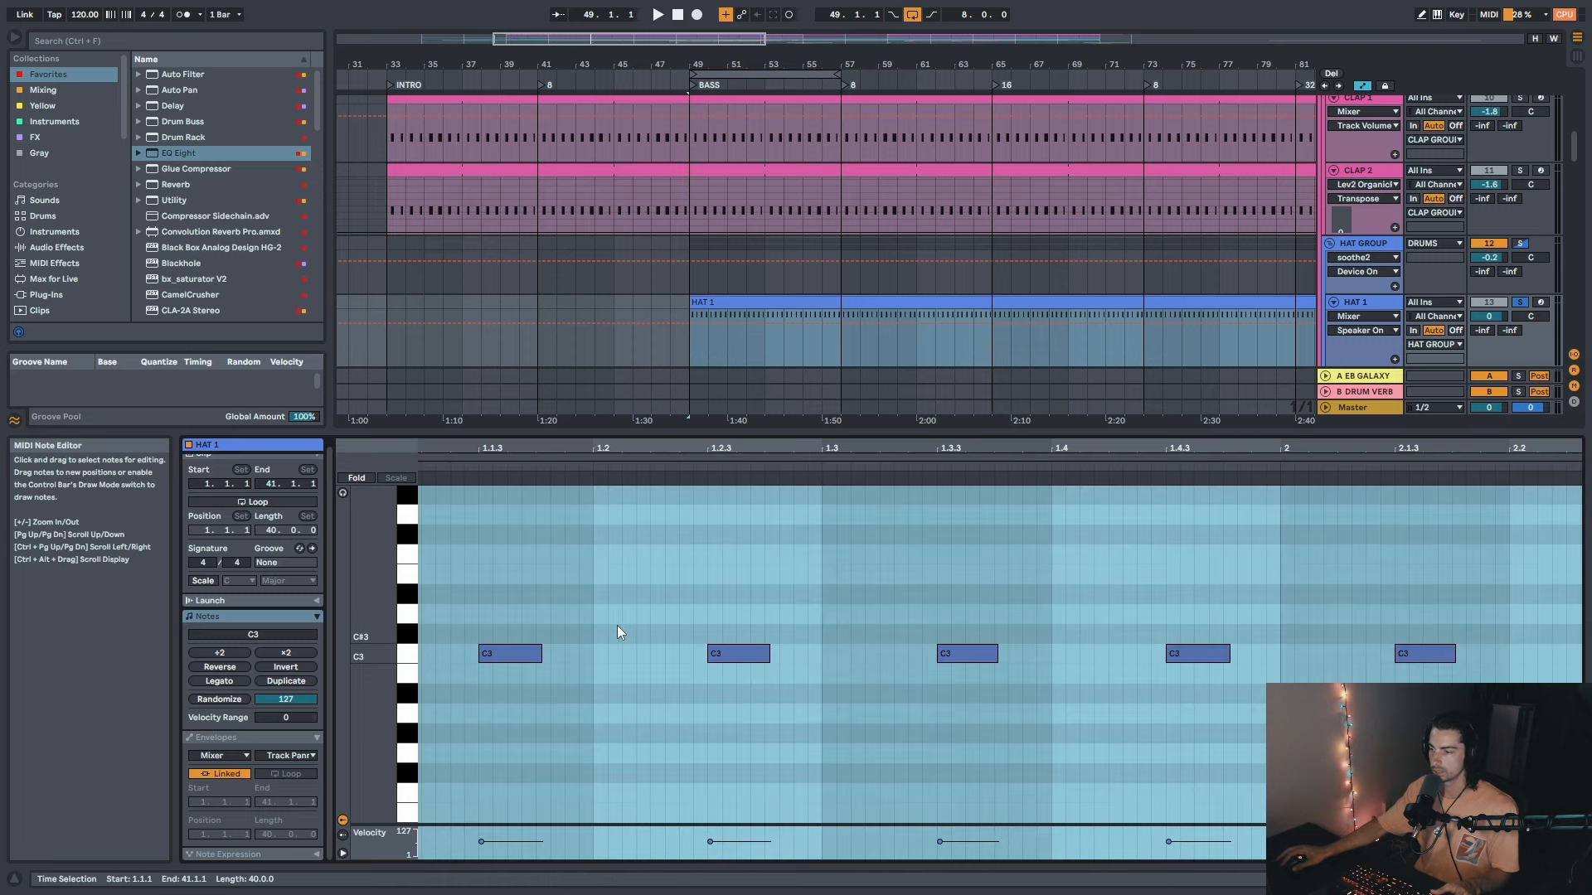
pyautogui.click(594, 646)
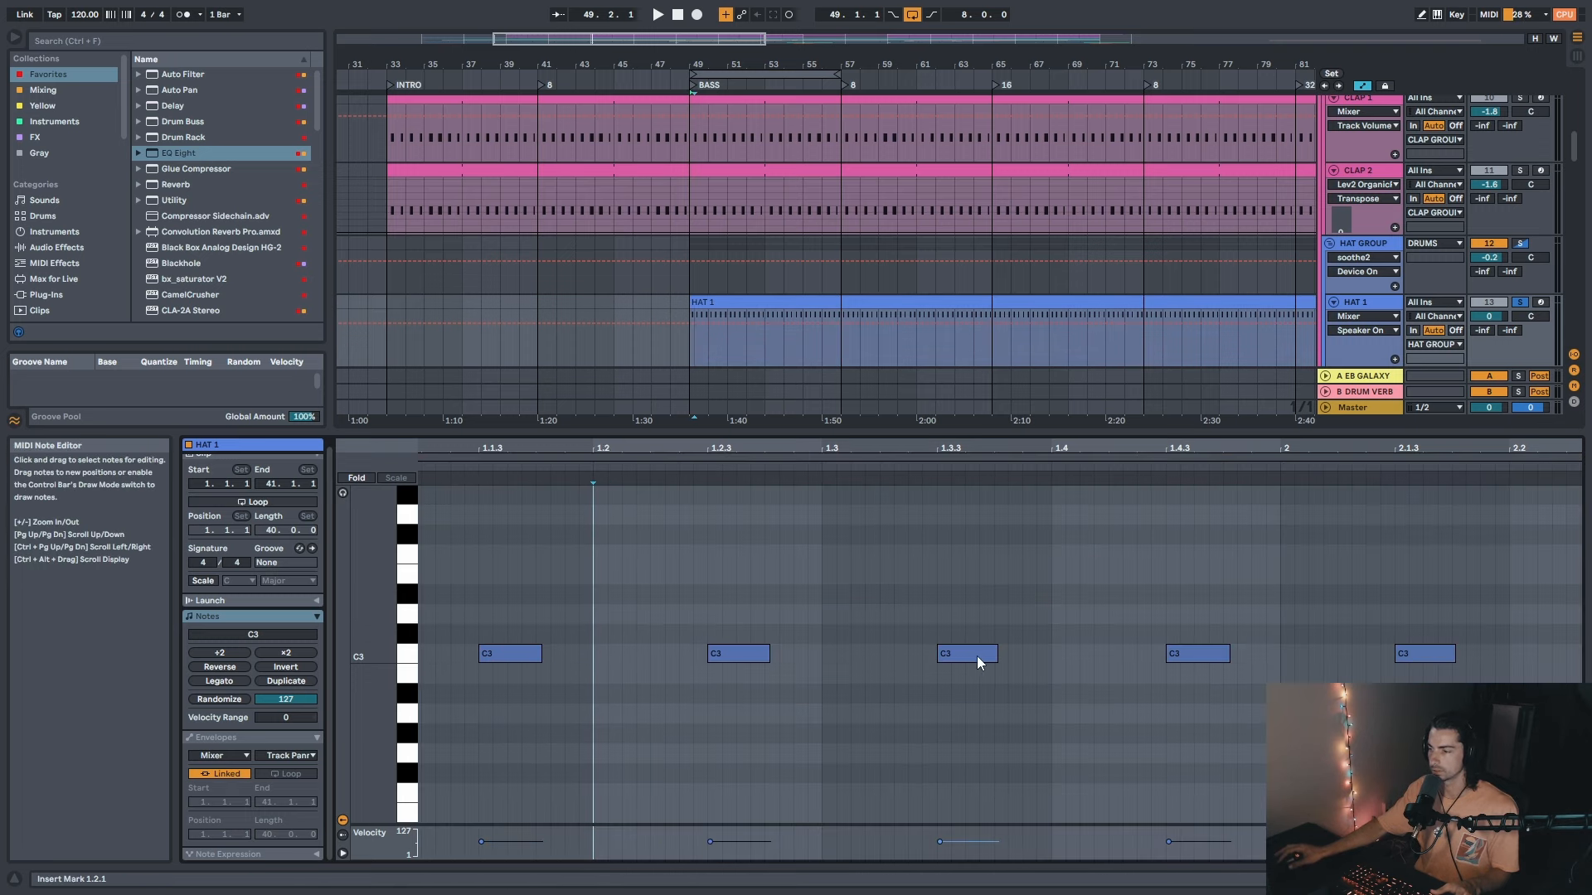
pyautogui.moveTo(1440, 463); pyautogui.dragTo(1441, 450)
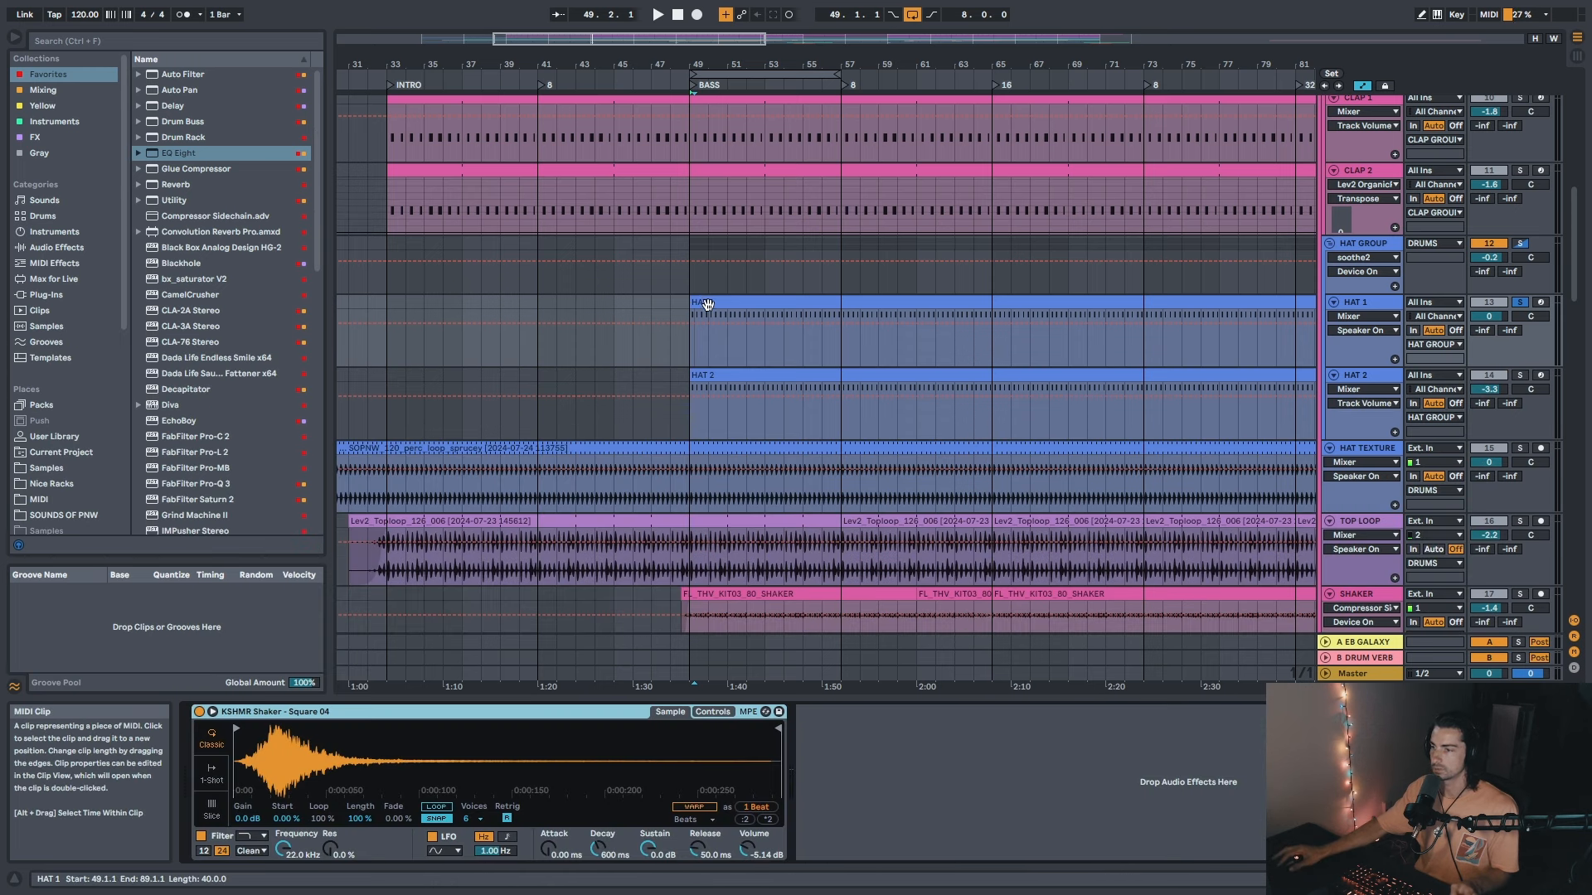
# Step: Compare the samples loaded on HAT 2 and HAT 1, and audition HAT 1 briefly against its first note
pyautogui.click(739, 375)
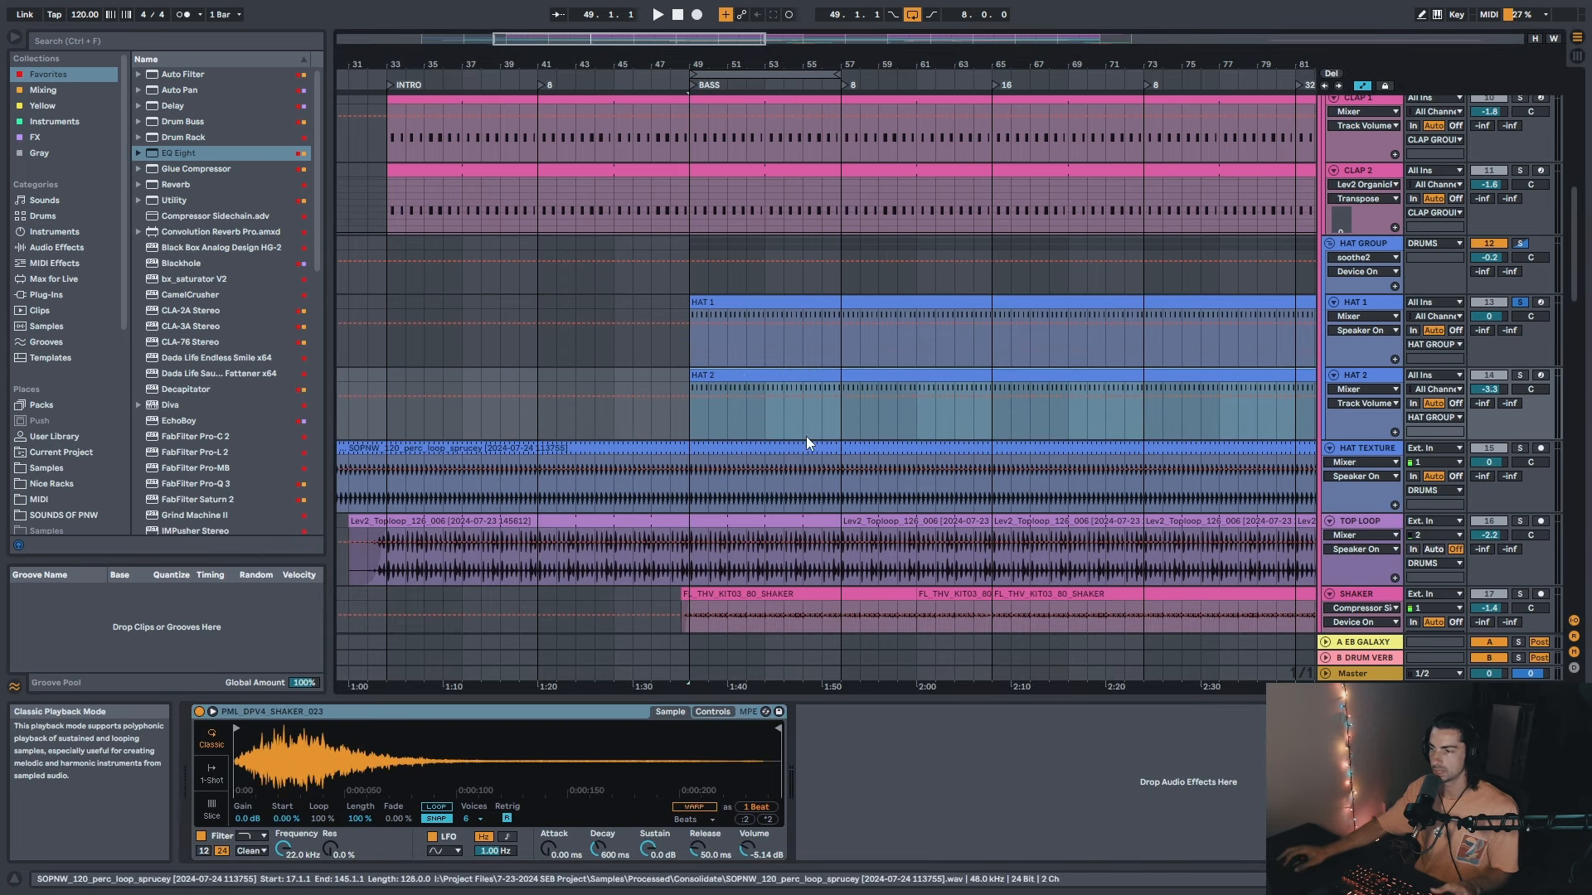
pyautogui.click(746, 302)
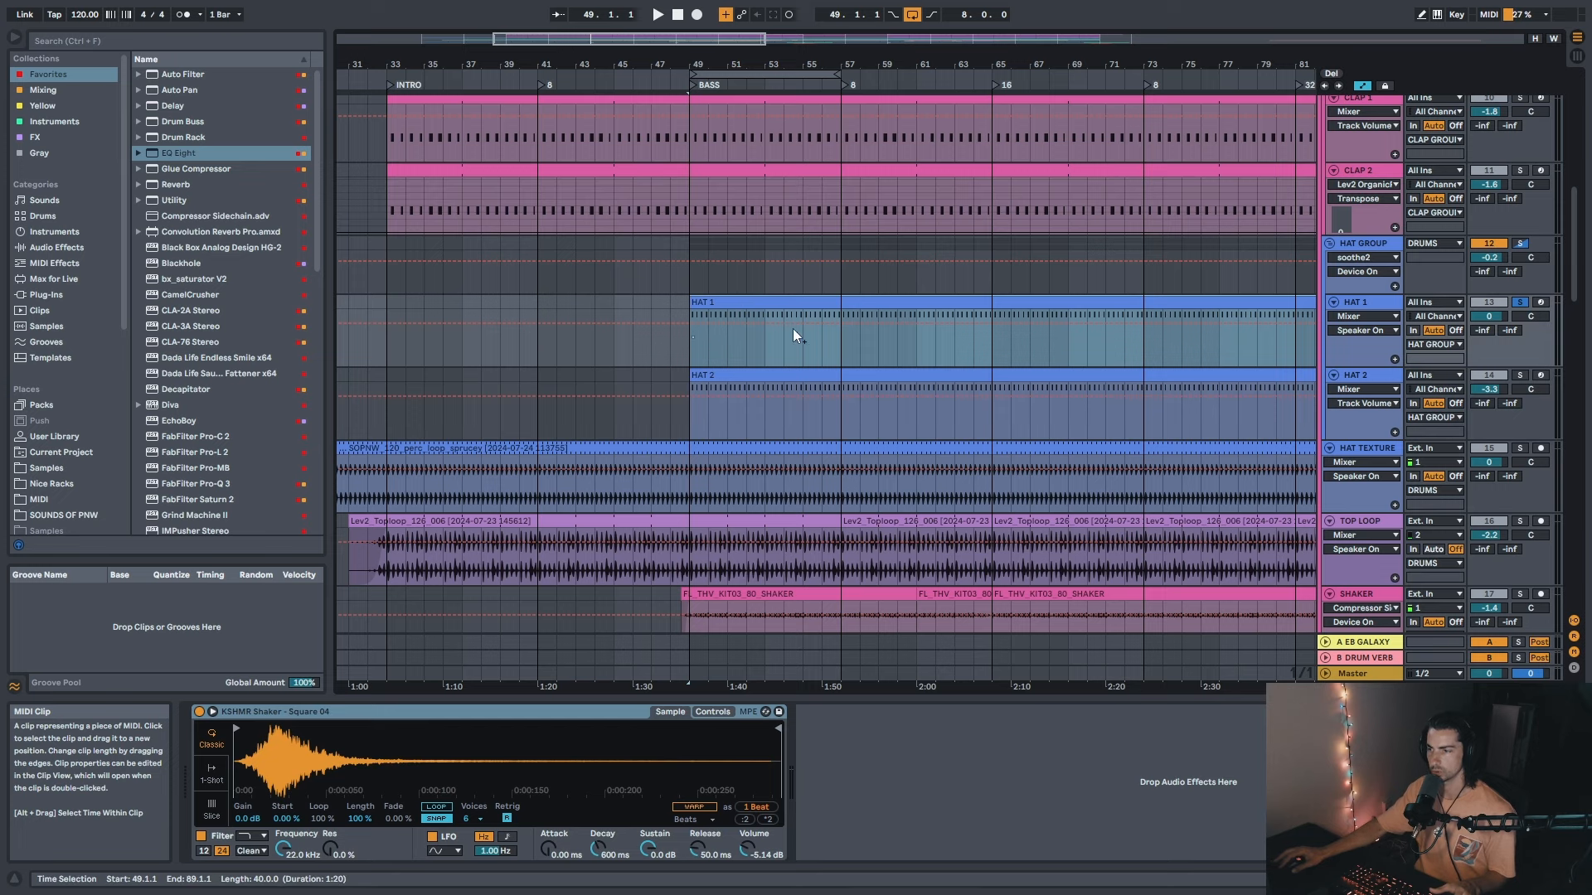
pyautogui.doubleClick(752, 300)
pyautogui.moveTo(458, 448); pyautogui.dragTo(464, 590)
pyautogui.hotkey('shift', 'Tab')
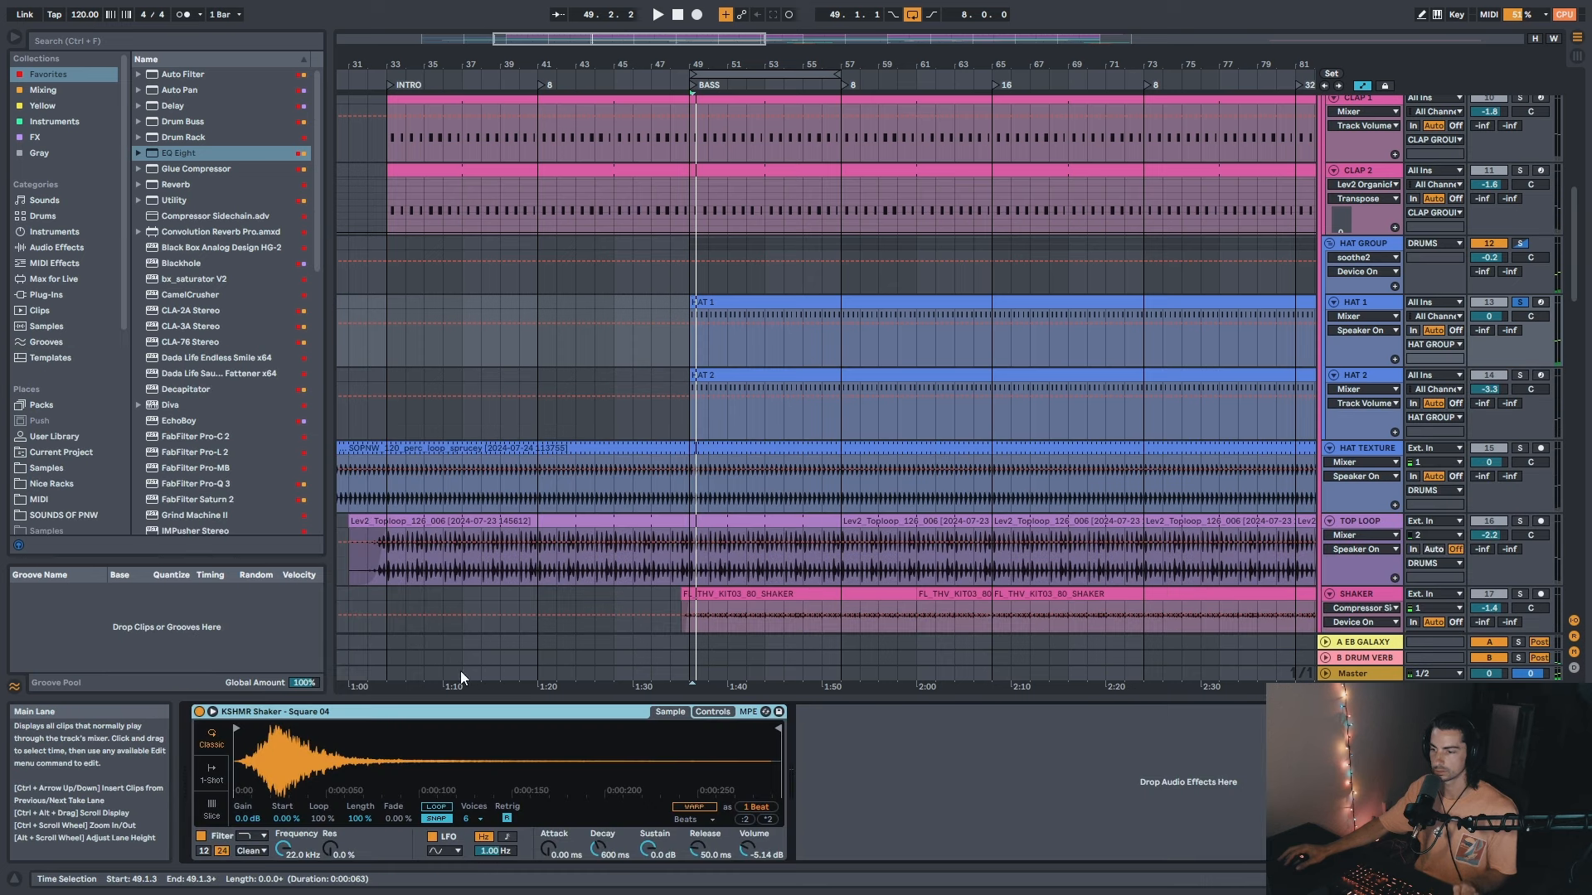
pyautogui.press('space')
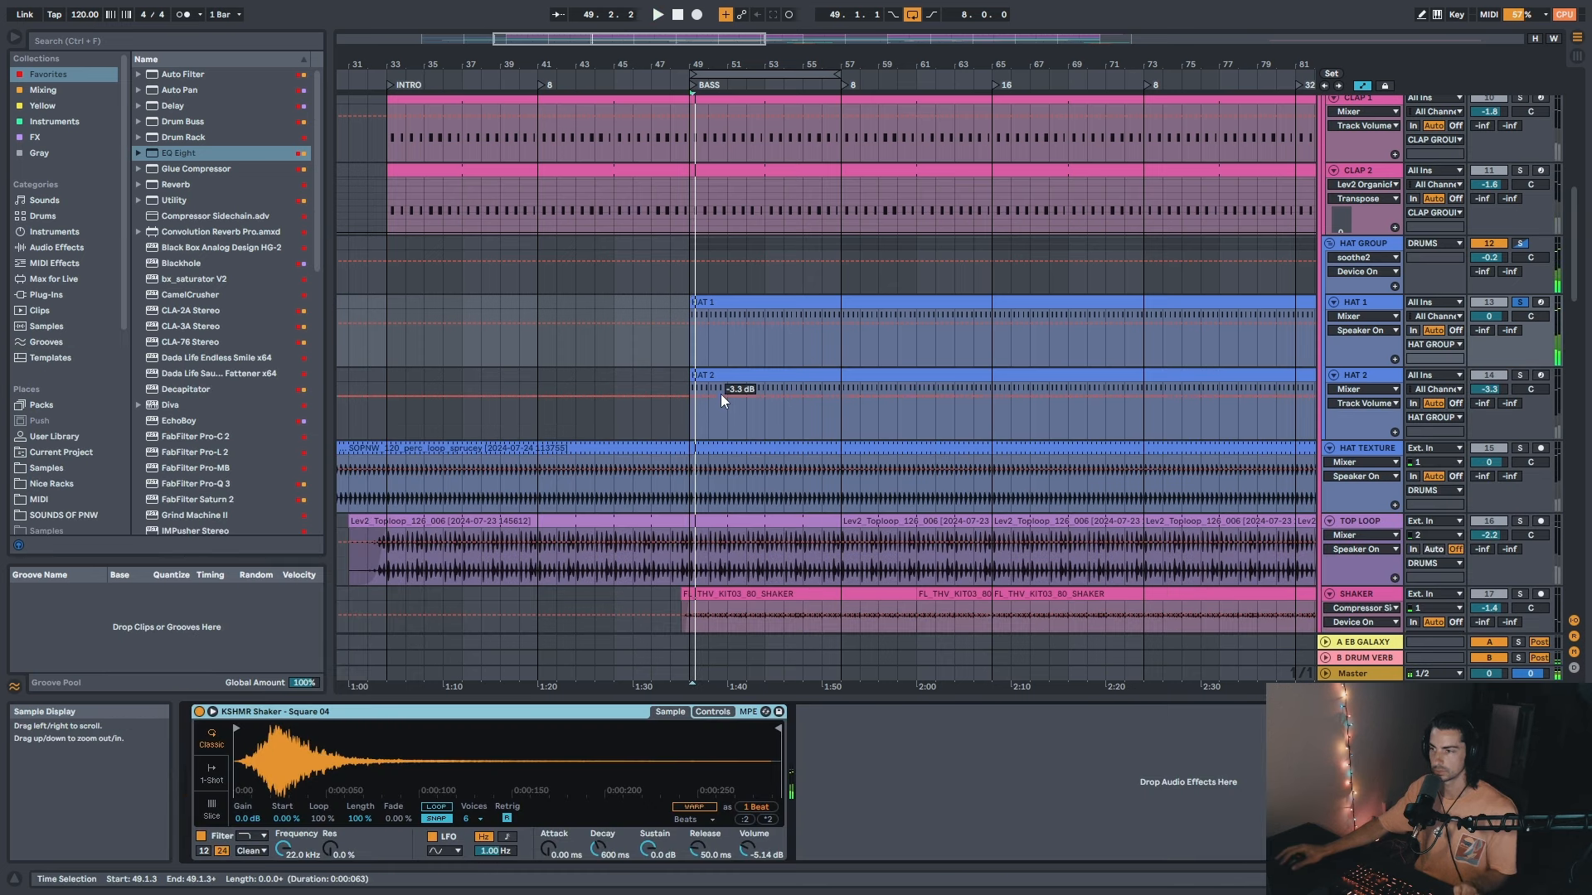
pyautogui.hotkey('shift', 'Tab')
pyautogui.press('space')
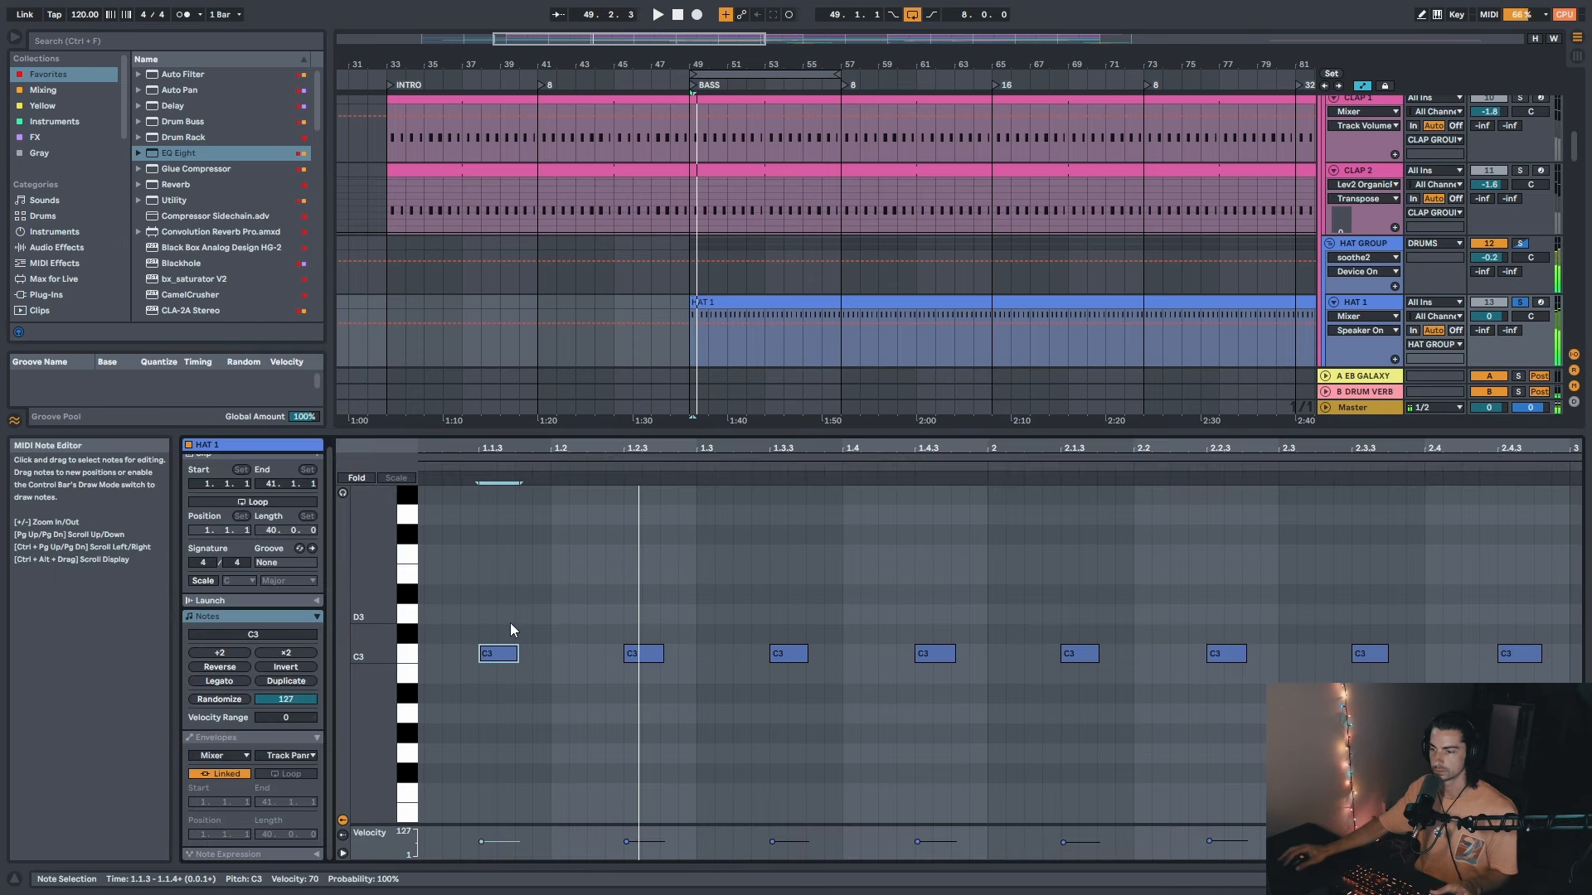
# Step: Clear the HAT 1 solo and play the full arrangement from bar 49
pyautogui.hotkey('shift', 'Tab')
pyautogui.moveTo(733, 75); pyautogui.dragTo(734, 89)
pyautogui.click(723, 300)
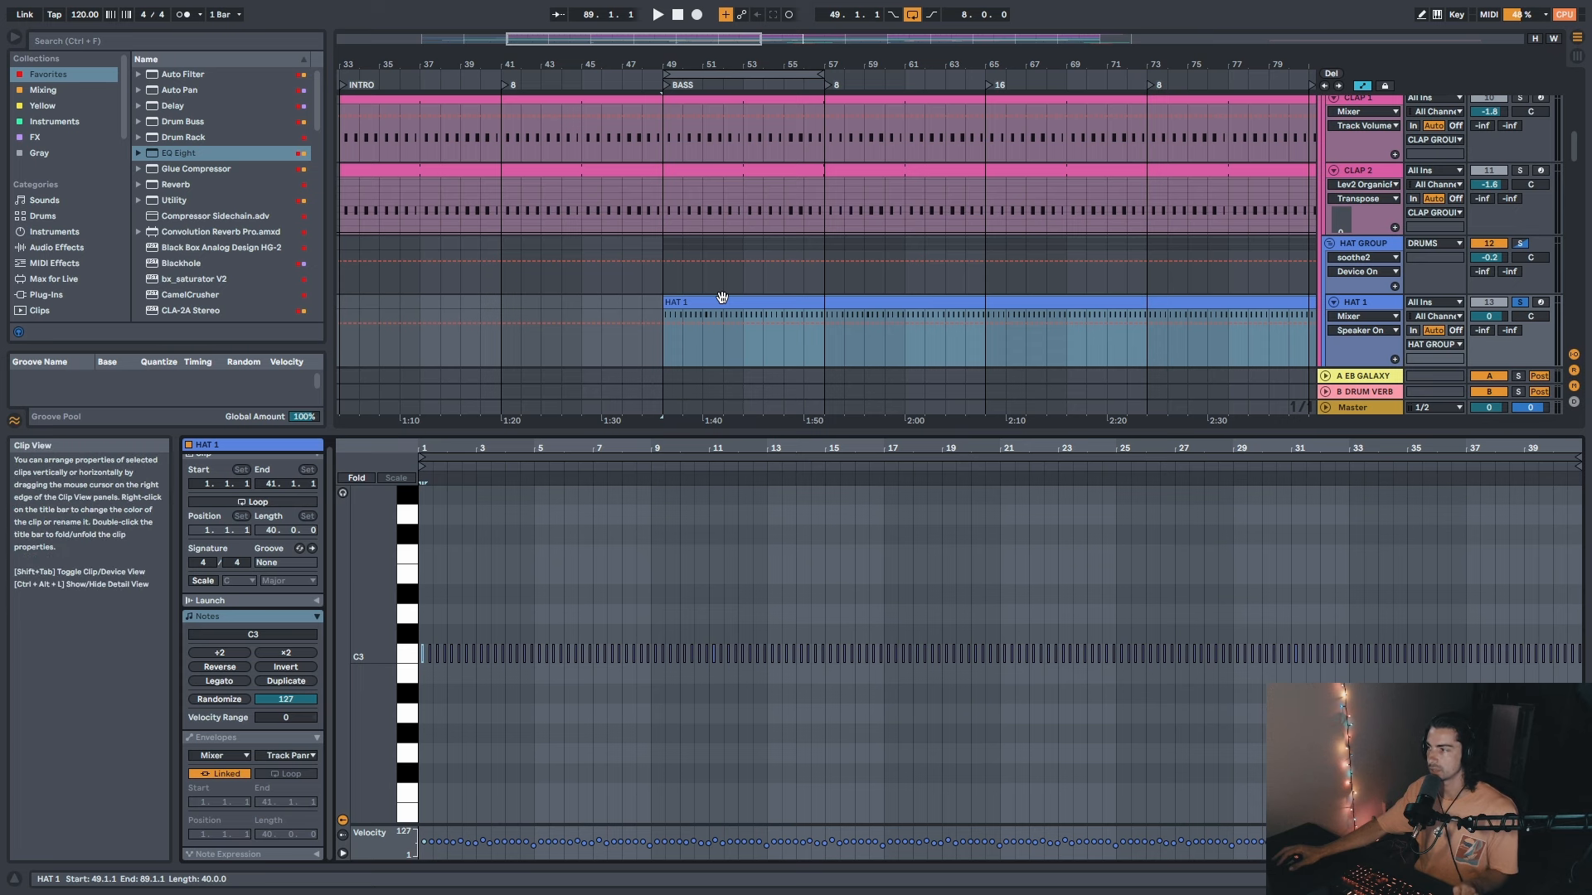
pyautogui.hotkey('shift', 'Tab')
pyautogui.press('space')
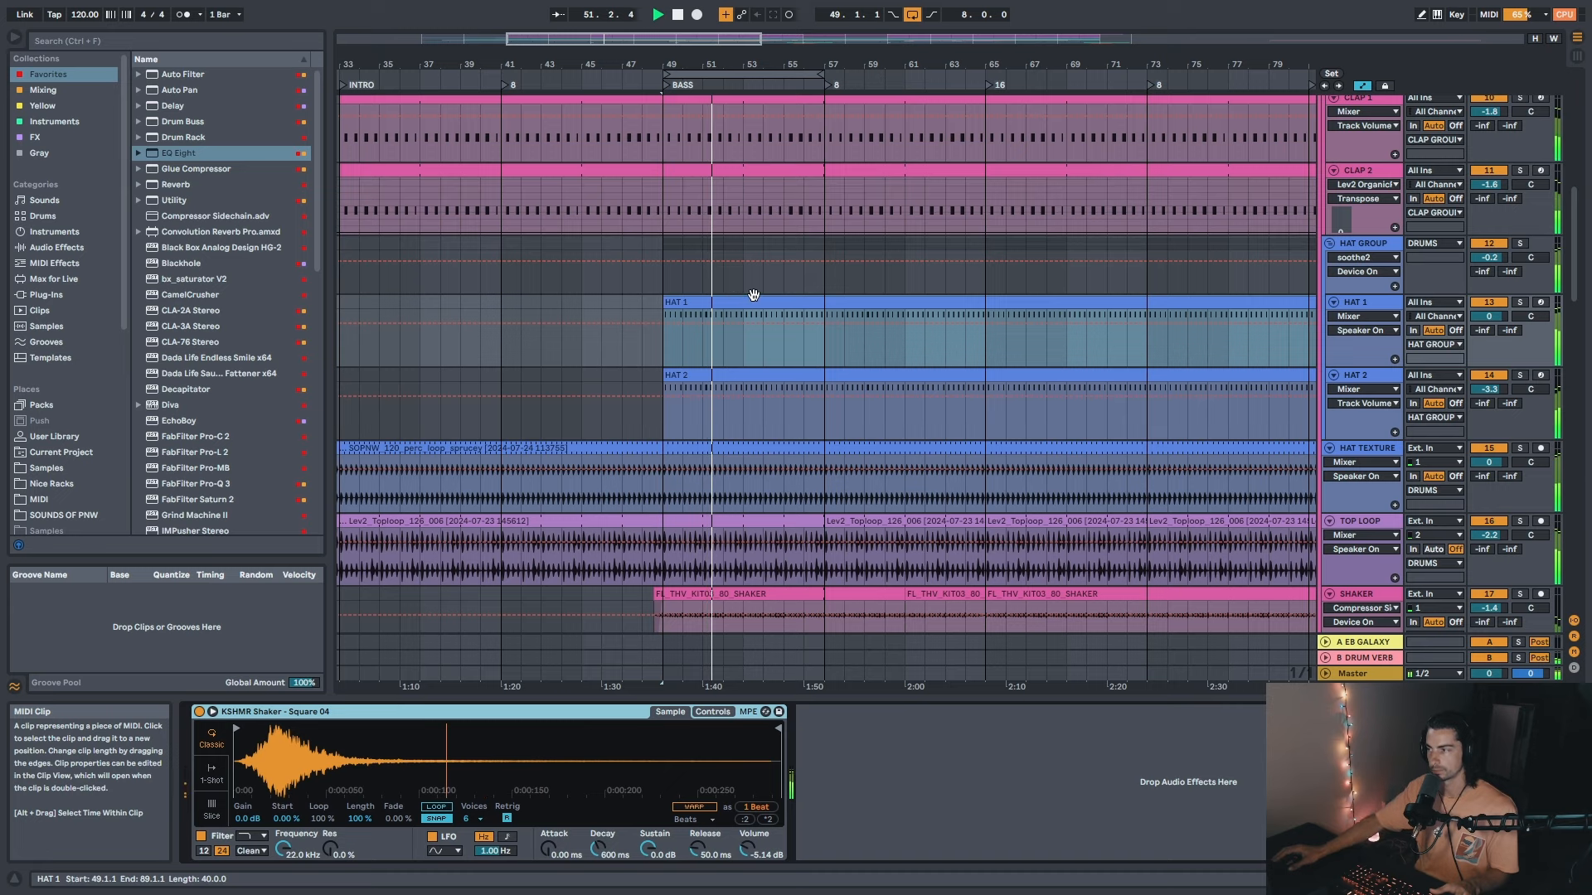
# Step: Solo HAT TEXTURE, play it from bar 49 and examine its clip's waveform
pyautogui.scroll(-3, 754, 297)
pyautogui.moveTo(729, 64)
pyautogui.mouseDown()
pyautogui.moveTo(817, 137)
pyautogui.moveTo(875, 107)
pyautogui.moveTo(852, 96)
pyautogui.mouseUp()
pyautogui.click(1372, 365)
pyautogui.click(727, 366)
pyautogui.click(693, 416)
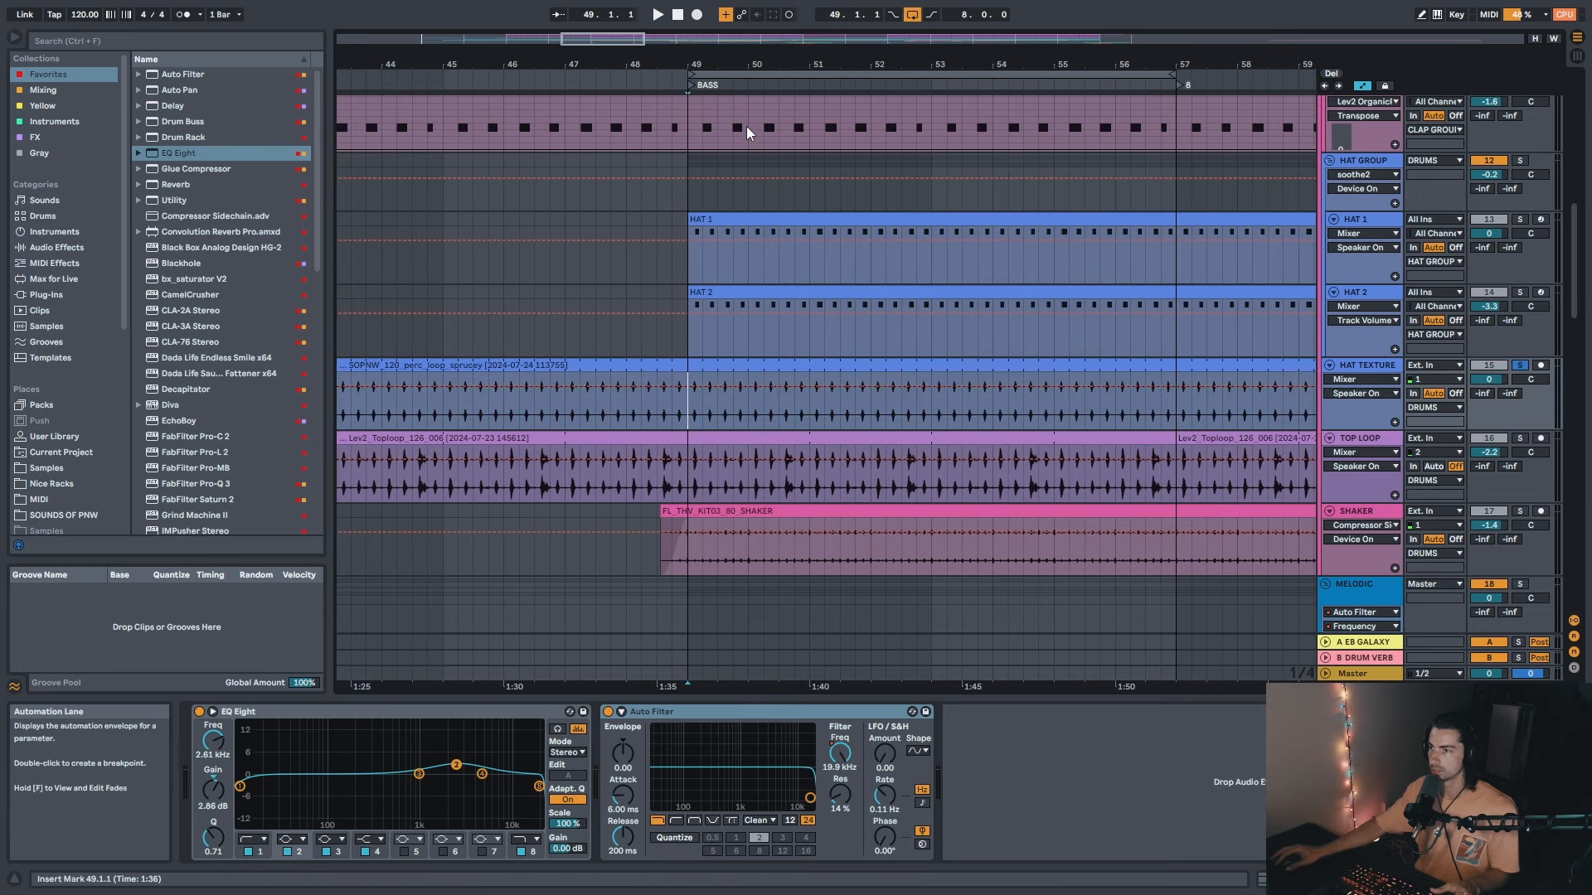
pyautogui.press('space')
pyautogui.moveTo(746, 65); pyautogui.dragTo(746, 89)
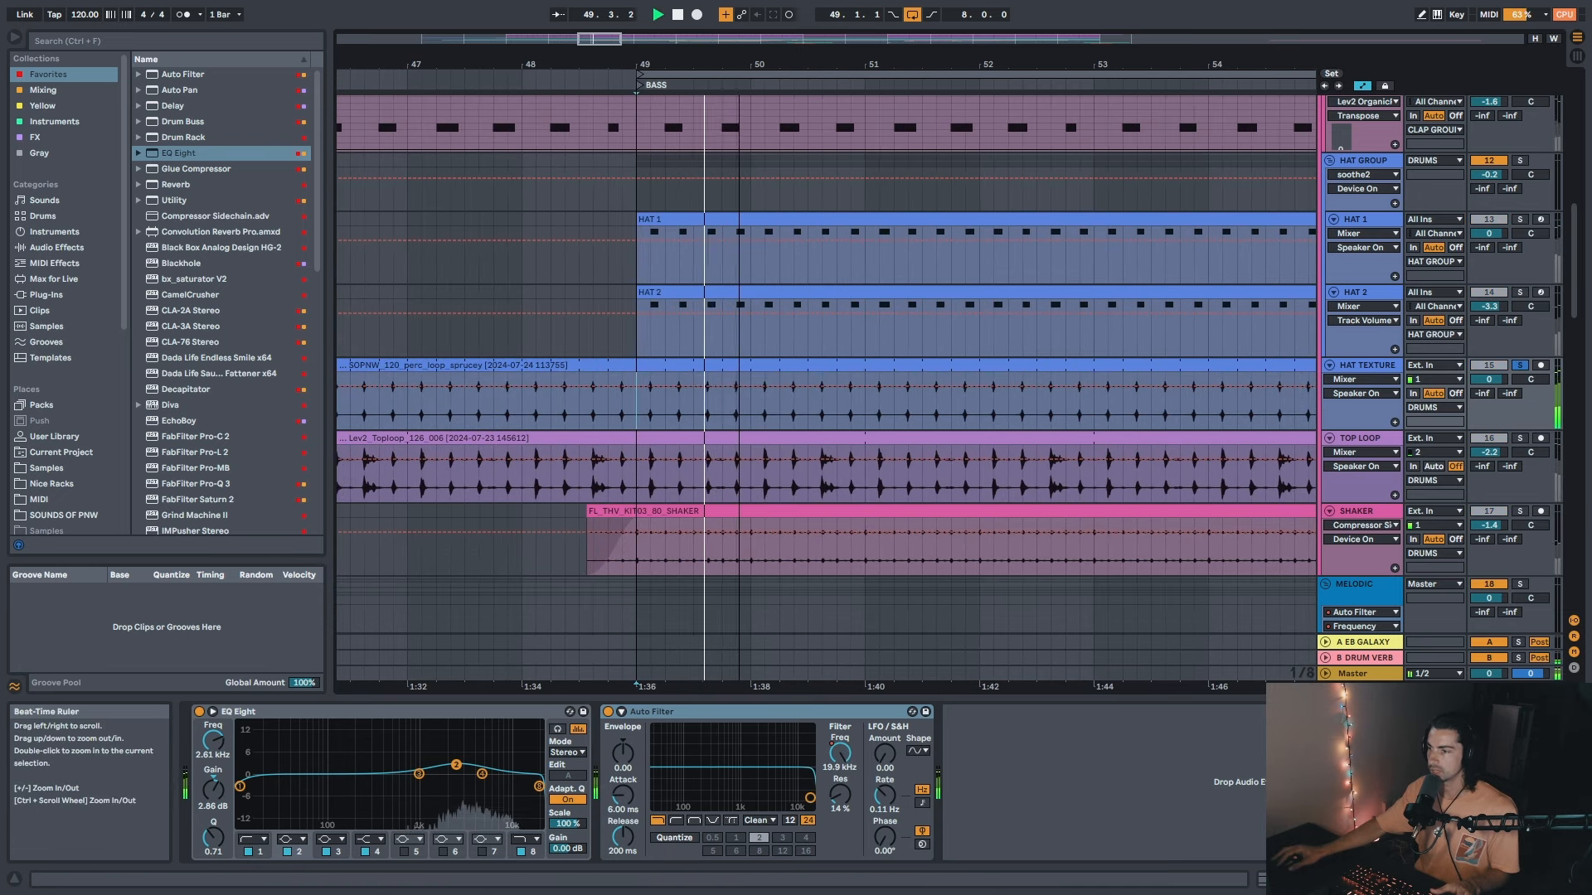
pyautogui.doubleClick(742, 365)
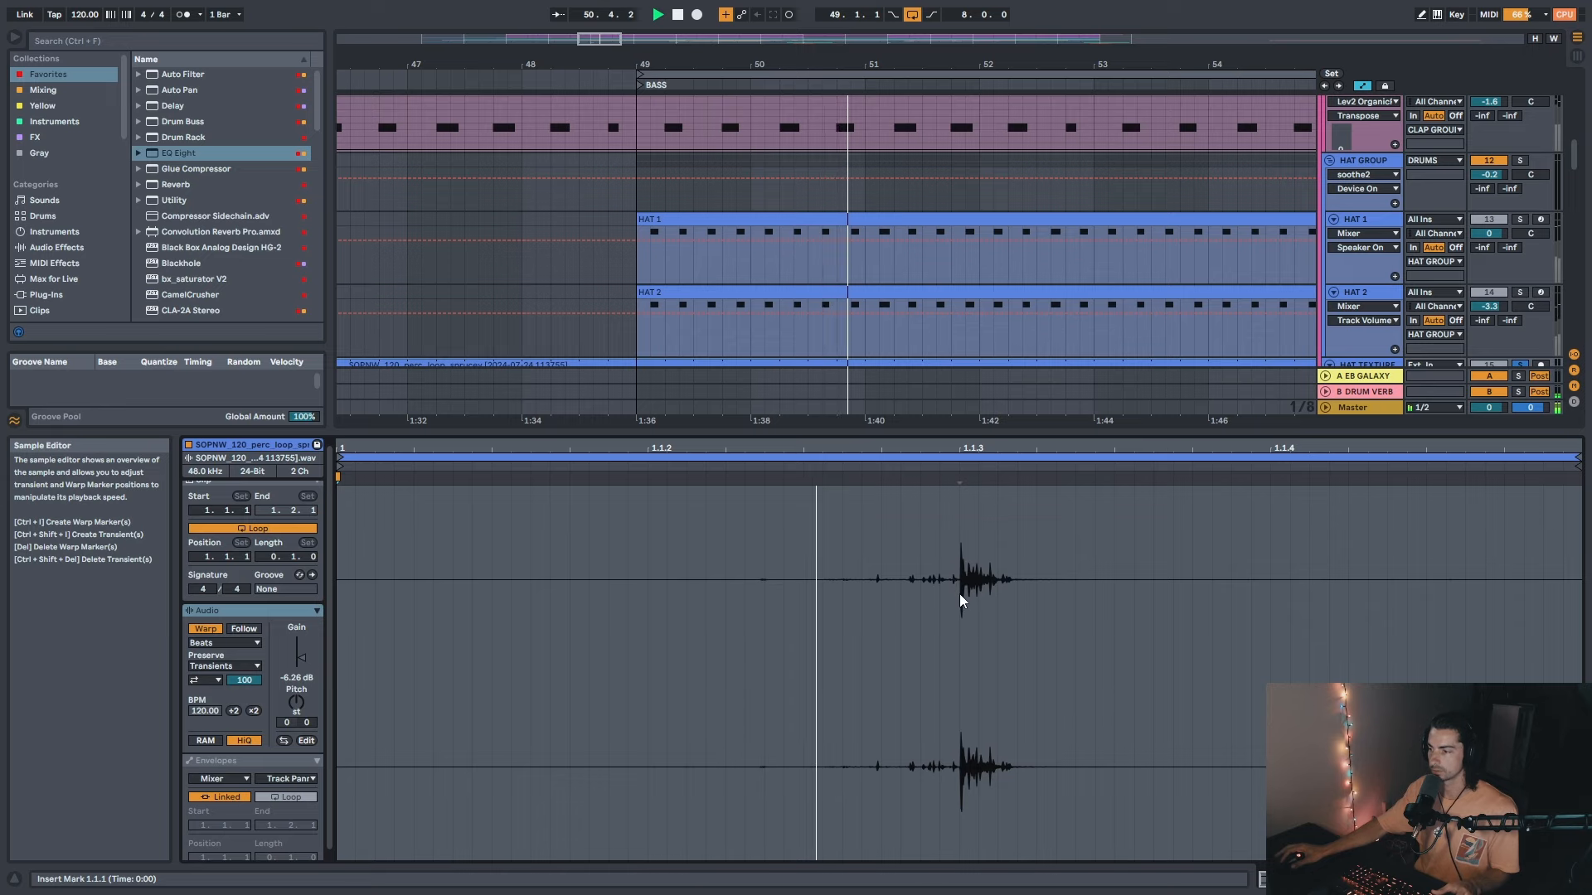
pyautogui.hotkey('shift', 'Tab')
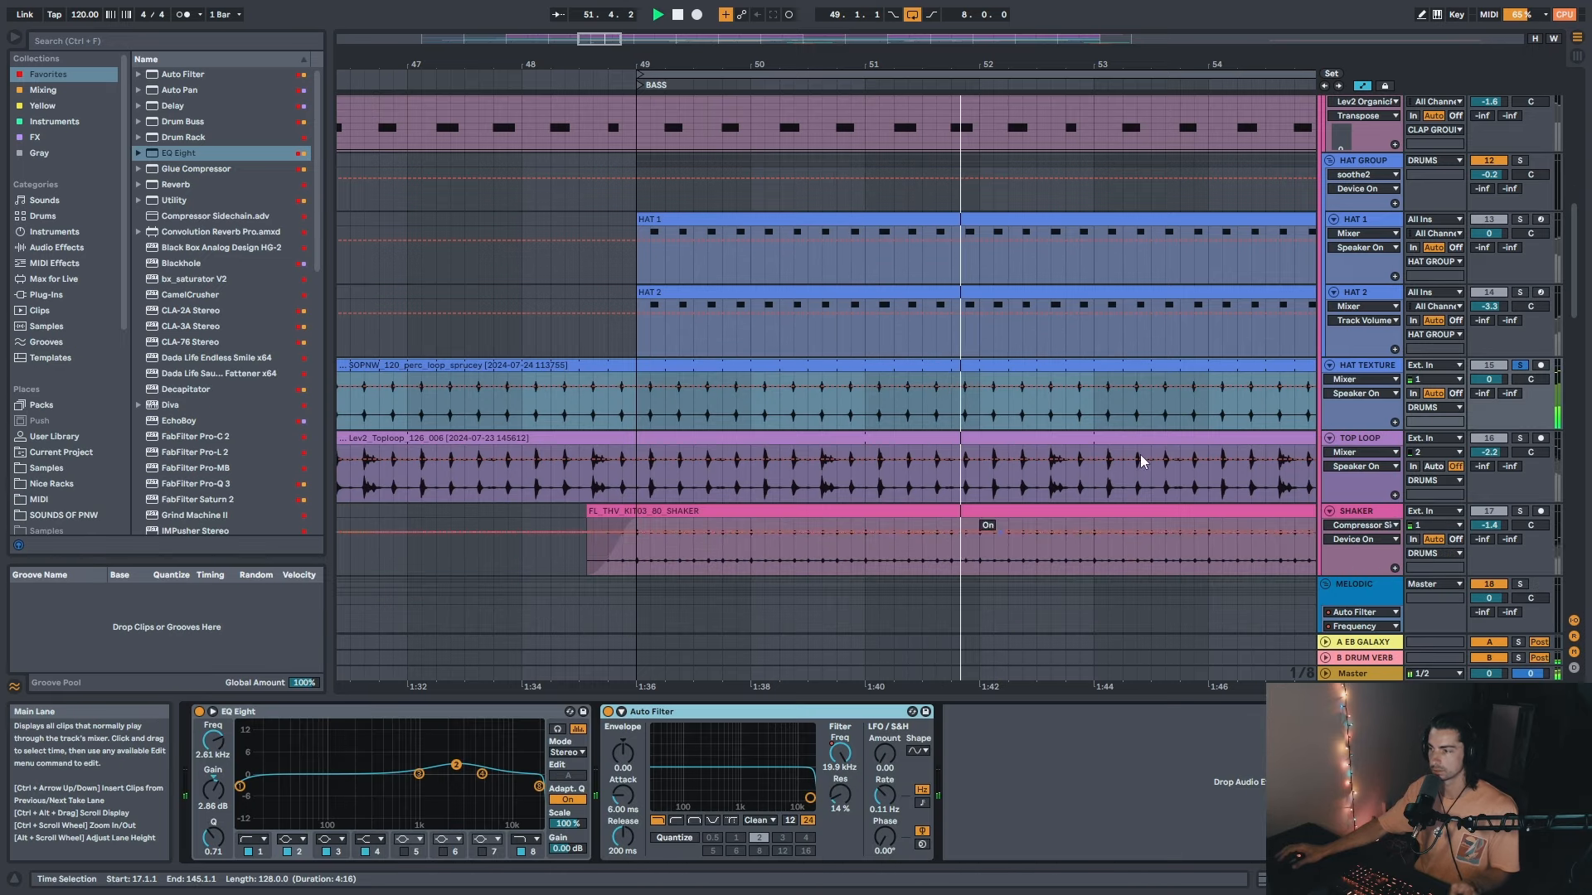
# Step: Audition the HAT GROUP together with HAT TEXTURE, and clear both solos
pyautogui.click(1520, 161)
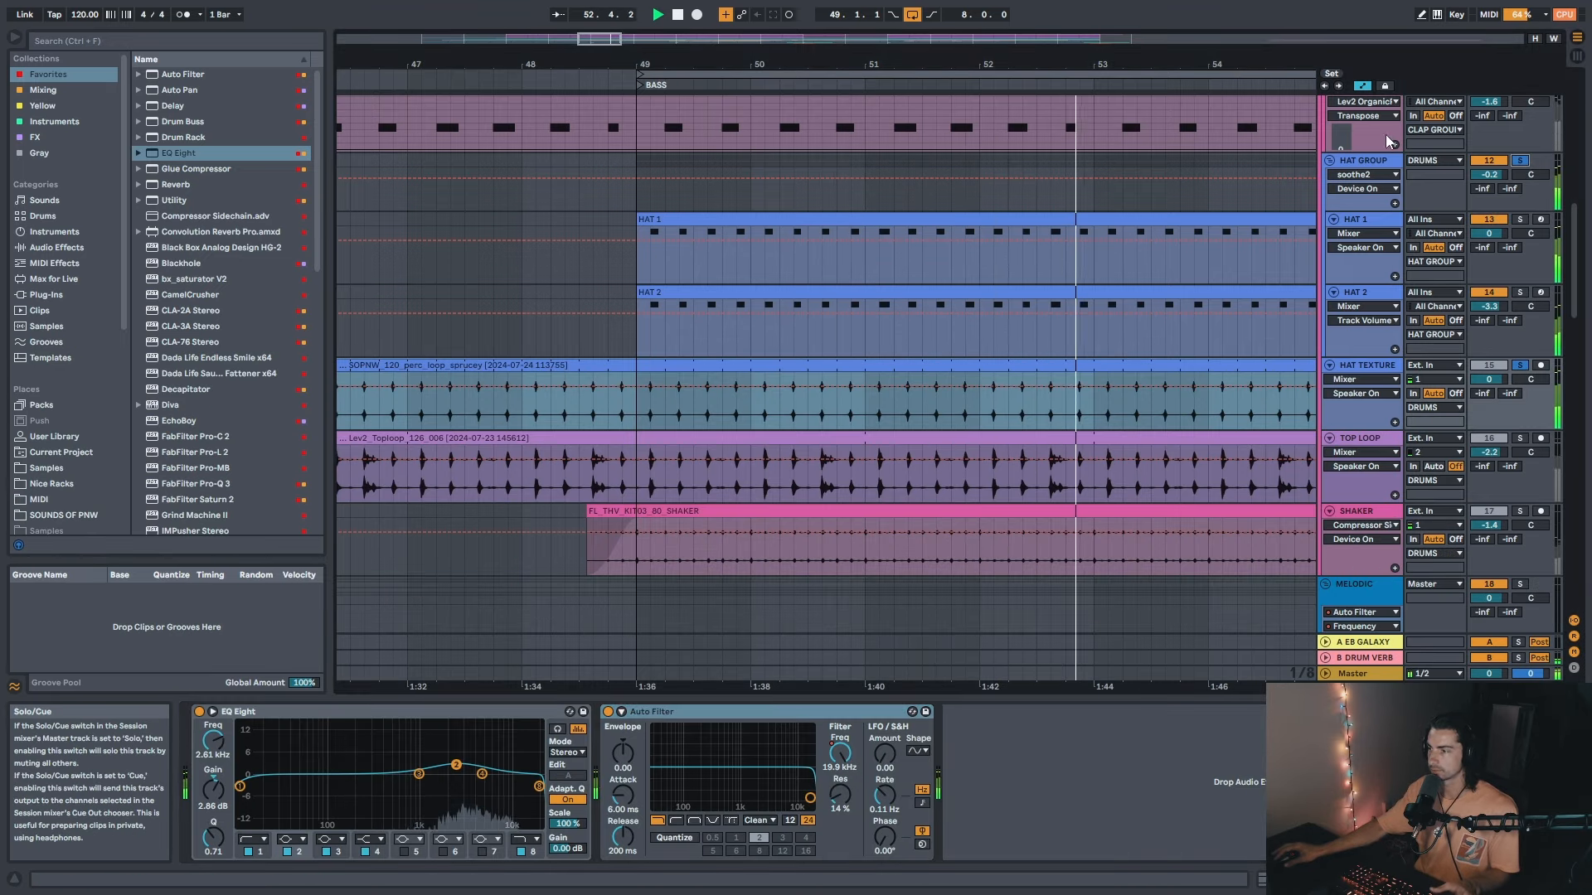
pyautogui.moveTo(687, 65); pyautogui.dragTo(693, 38)
pyautogui.click(1519, 161)
pyautogui.click(1520, 365)
# Step: Compare the full mix with HAT TEXTURE muted and unmuted, and stop playback
pyautogui.click(1499, 367)
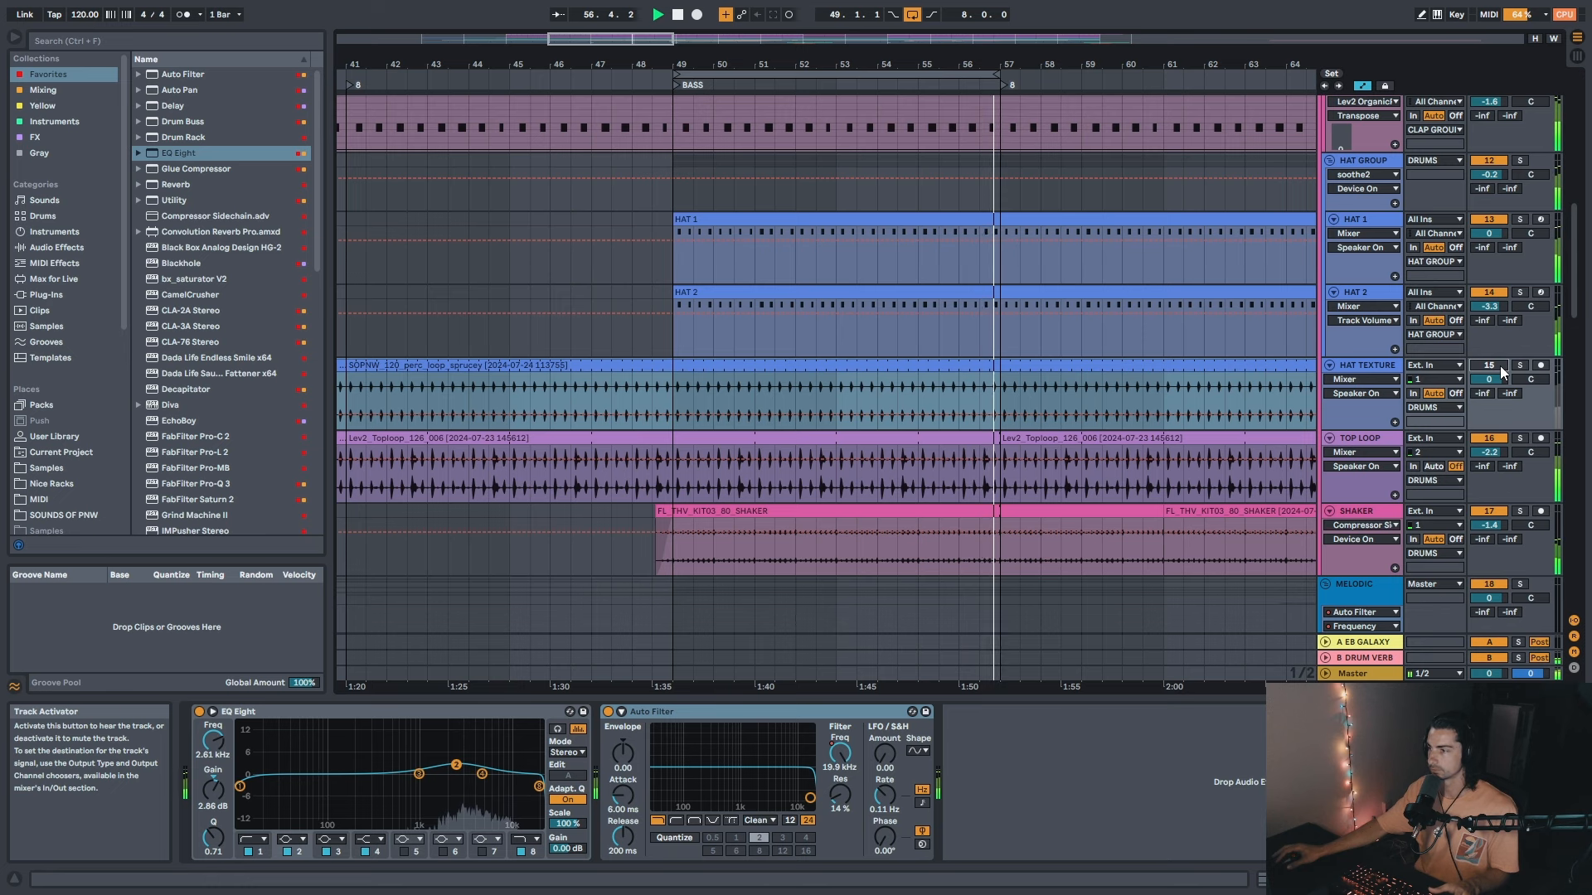
pyautogui.click(1499, 366)
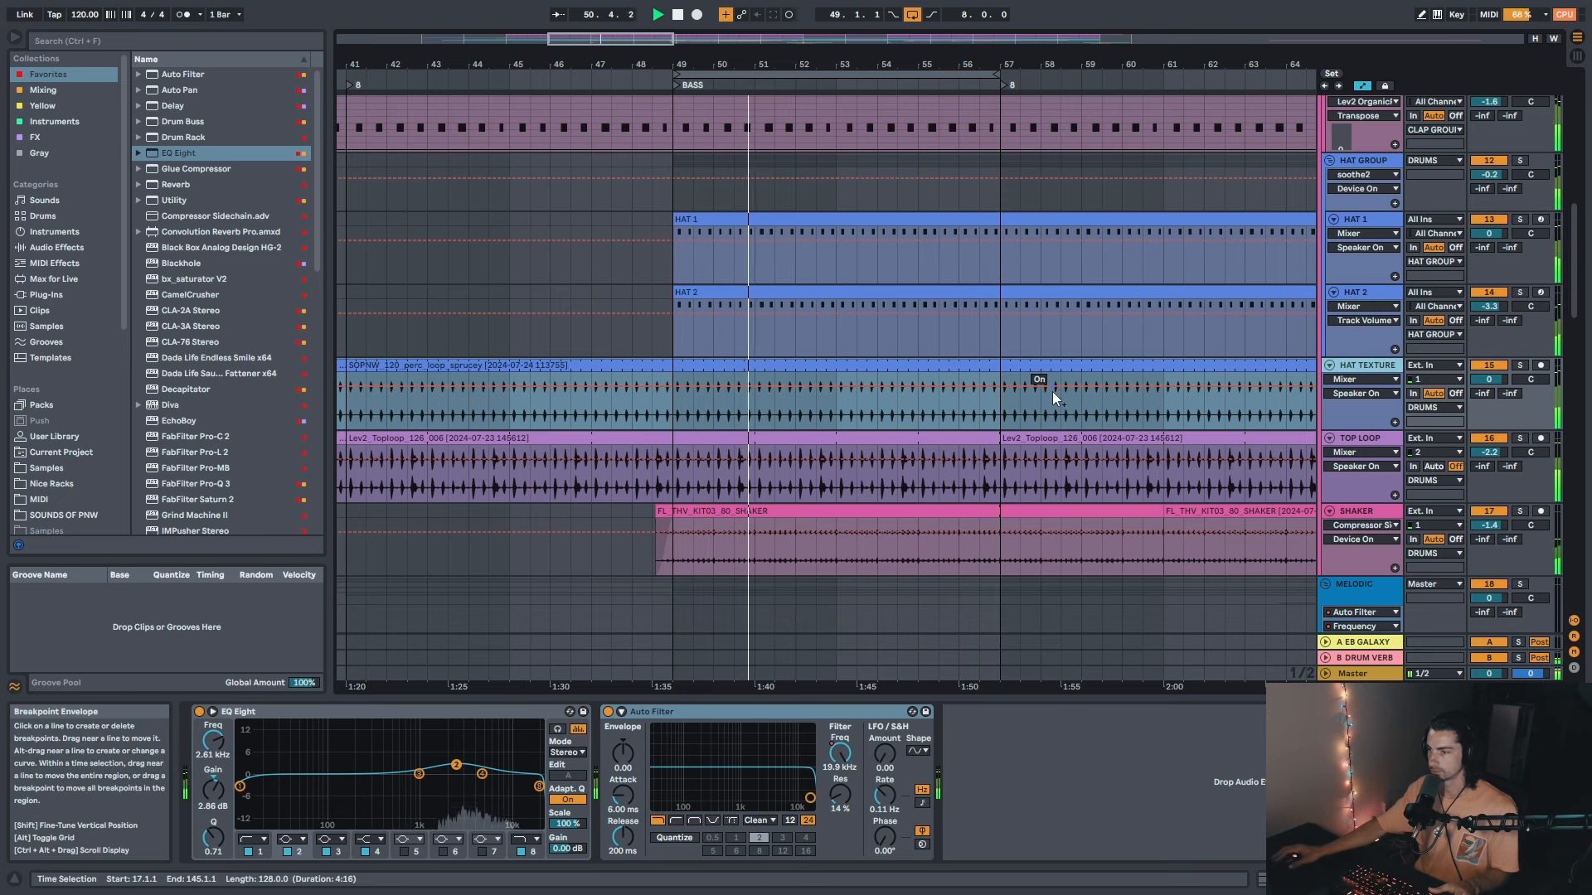
pyautogui.press('space')
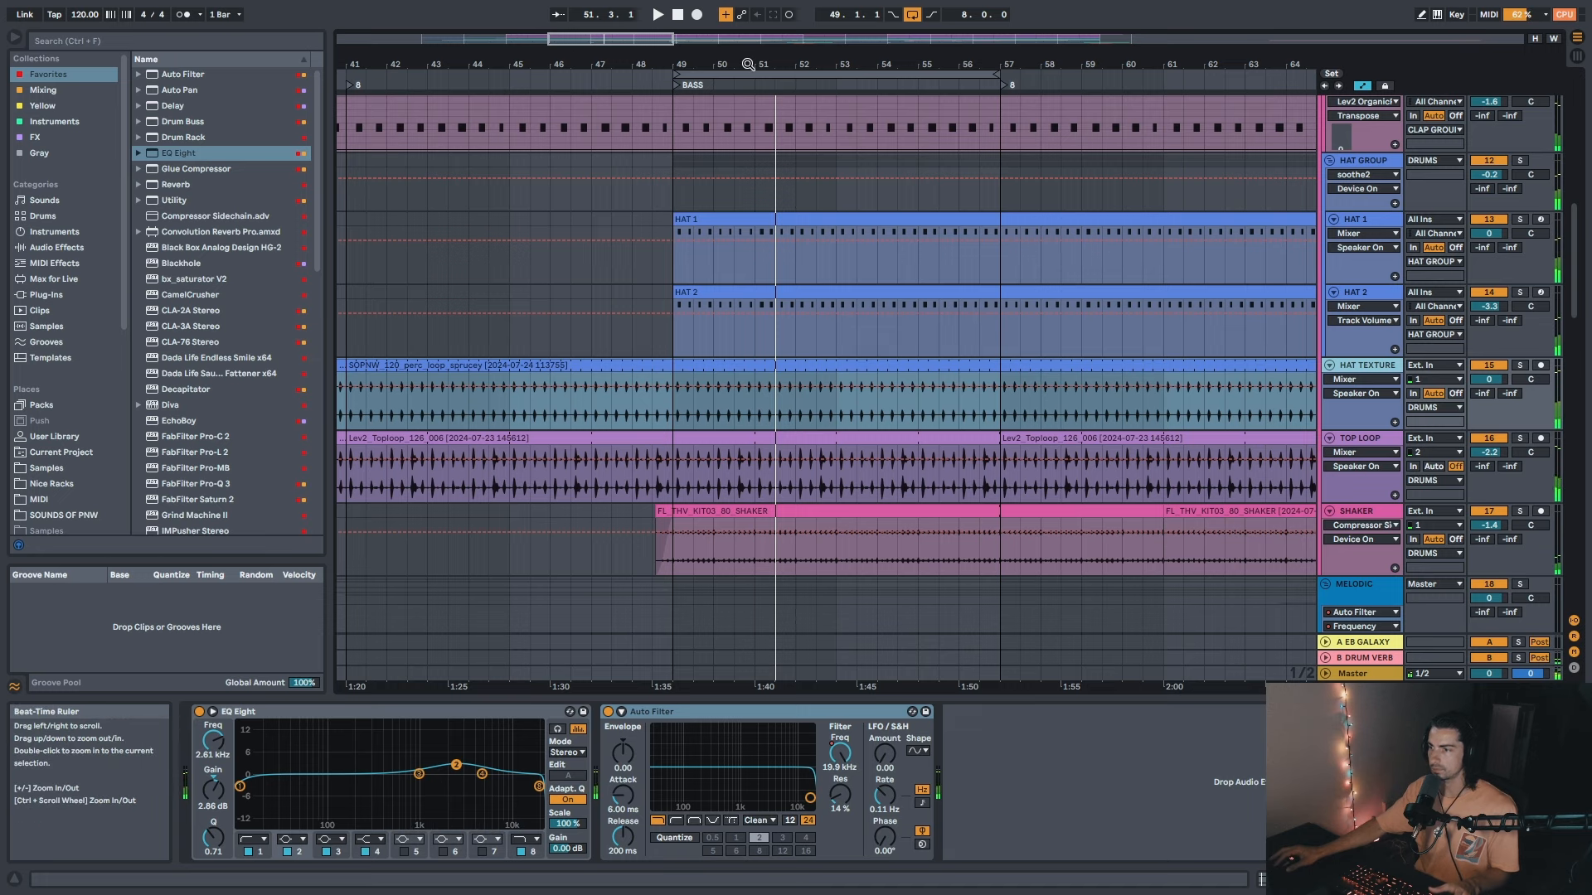
# Step: Audition TOP LOOP soloed while examining its clip's waveform, and restore it to the full mix
pyautogui.moveTo(747, 63)
pyautogui.mouseDown()
pyautogui.moveTo(790, 66)
pyautogui.moveTo(765, 56)
pyautogui.mouseUp()
pyautogui.click(782, 438)
pyautogui.click(653, 485)
pyautogui.click(1520, 438)
pyautogui.press('space')
pyautogui.doubleClick(726, 438)
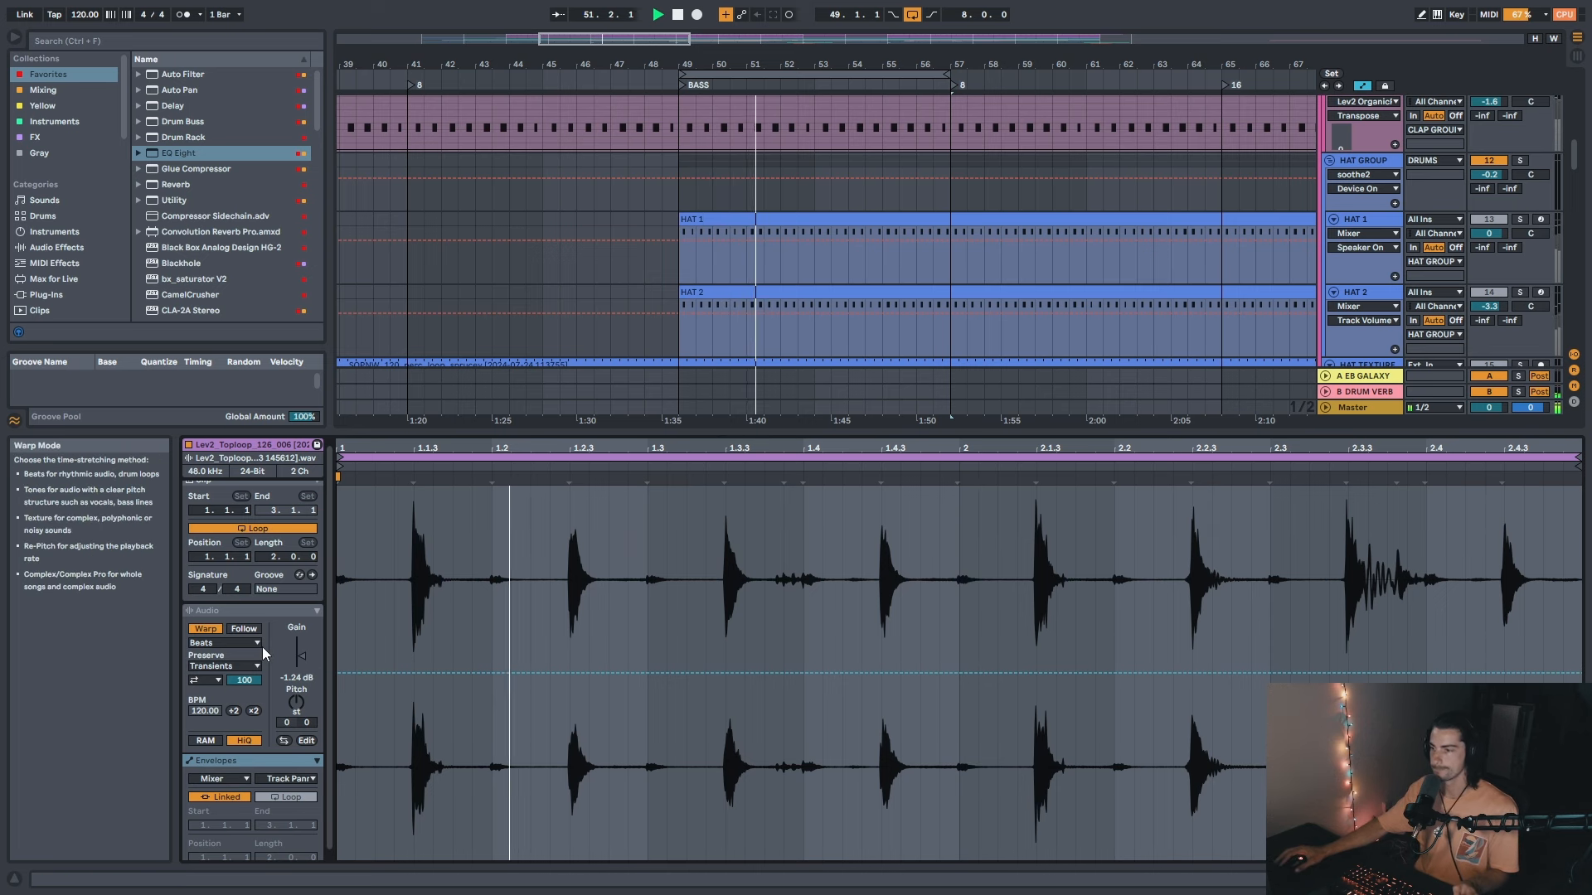
pyautogui.hotkey('shift', 'Tab')
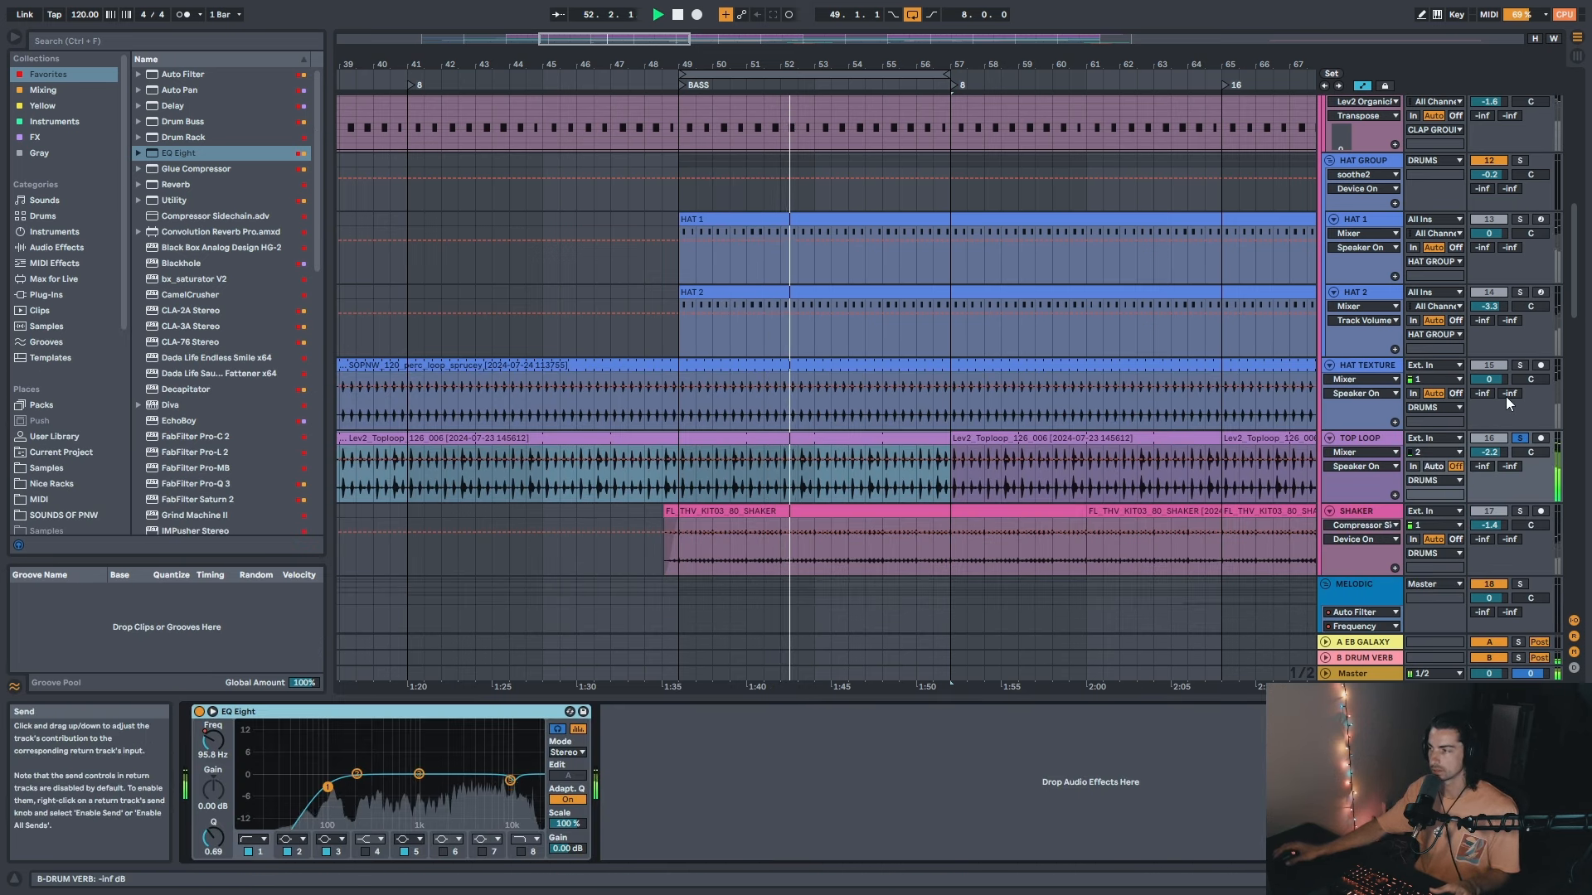
pyautogui.press('s')
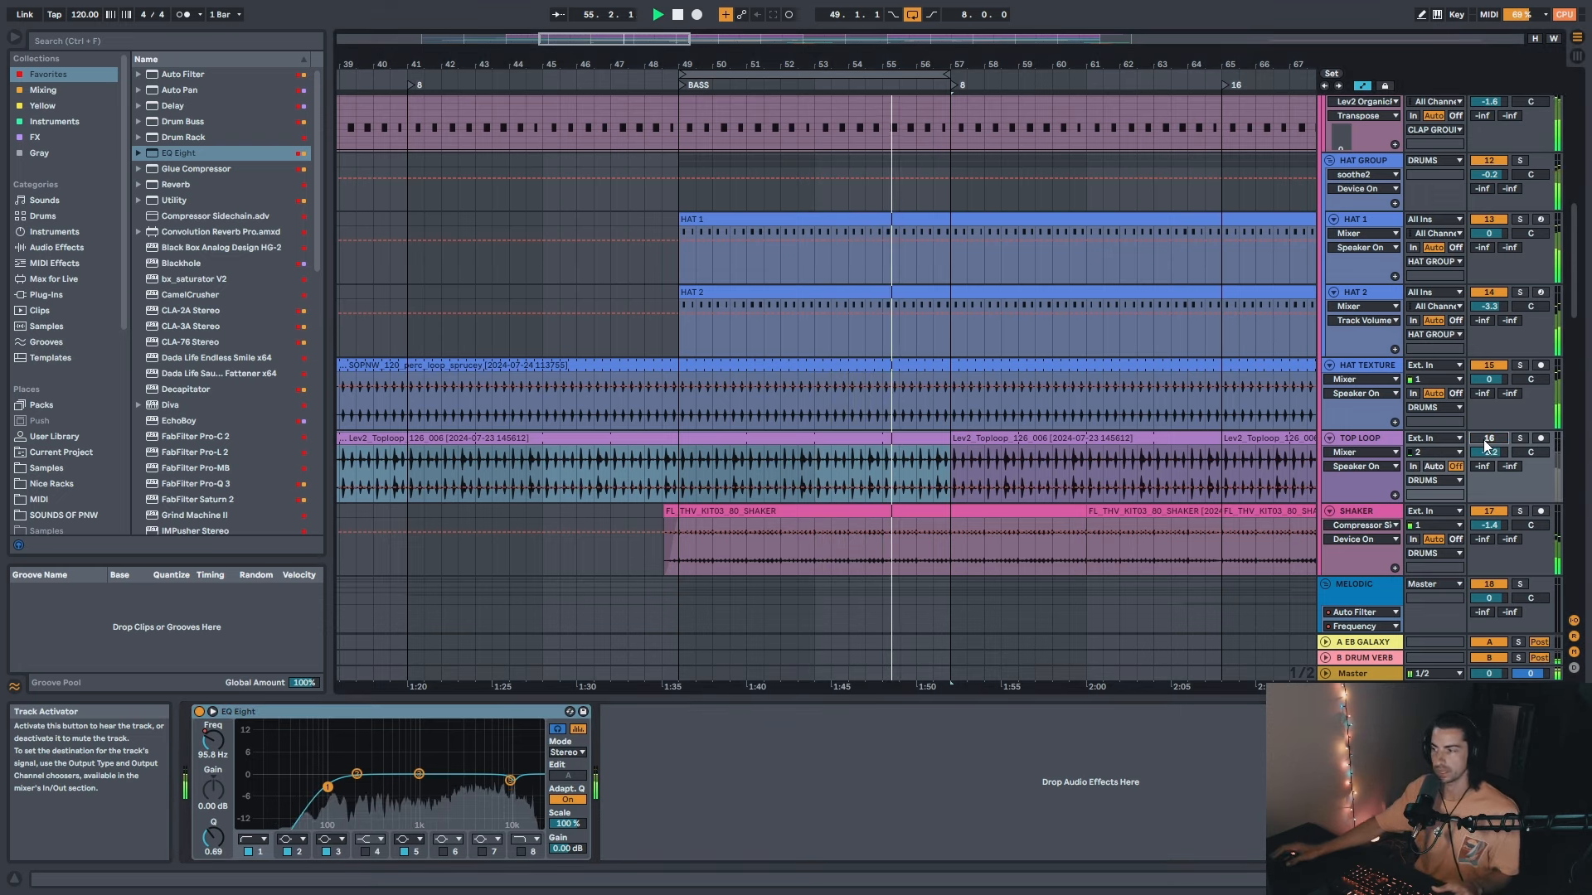
pyautogui.moveTo(899, 64); pyautogui.dragTo(926, 63)
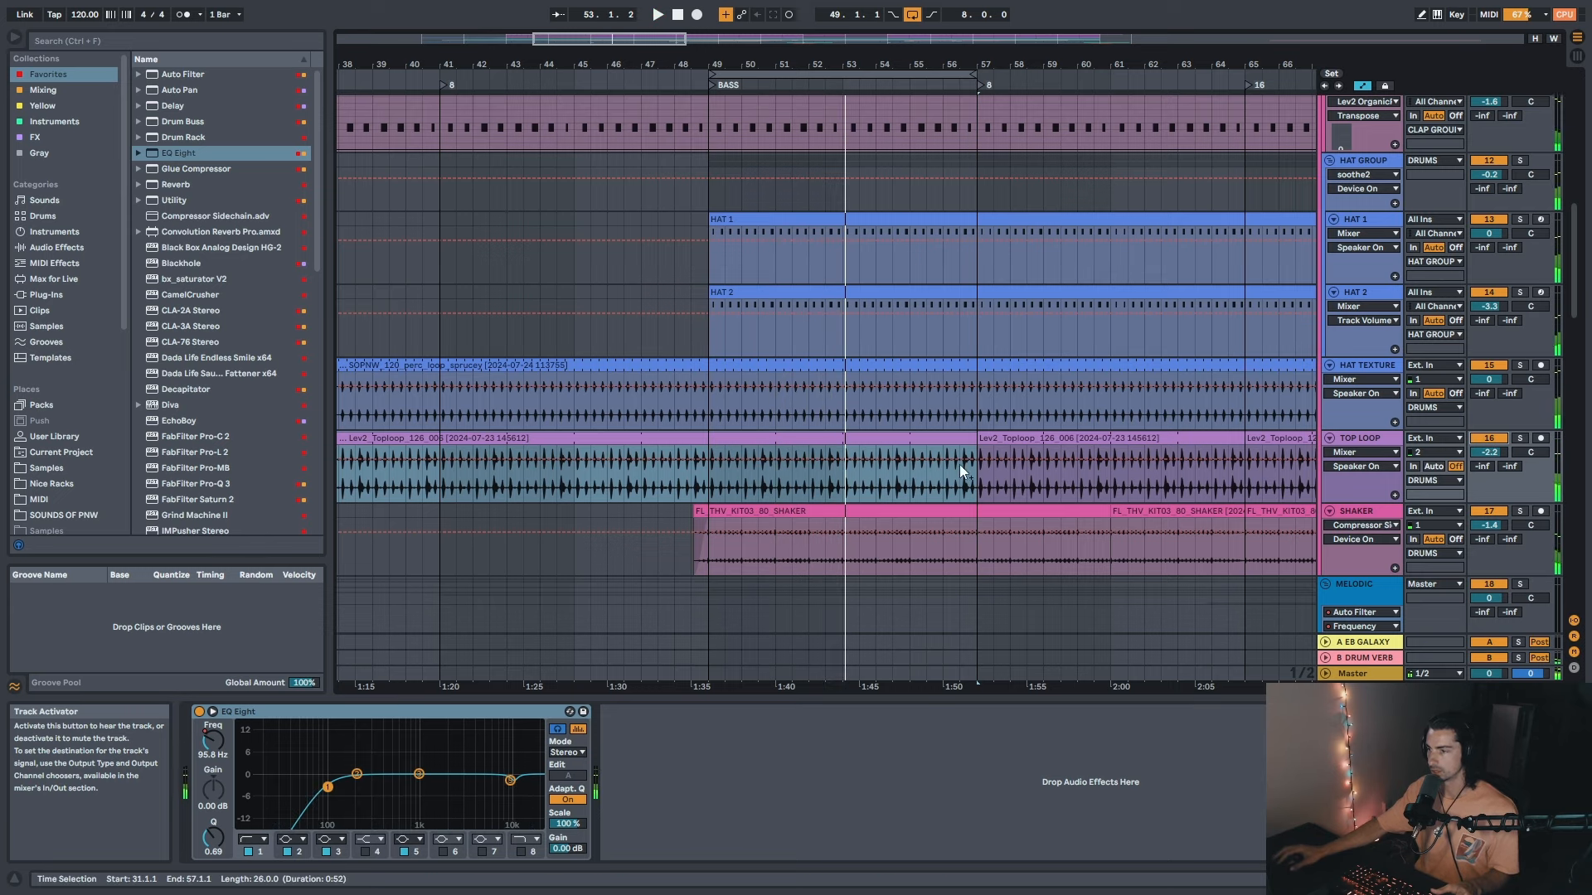
# Step: Solo the SHAKER track and play it with the waveform of its clip at the BASS section open
pyautogui.click(1519, 511)
pyautogui.doubleClick(771, 511)
pyautogui.press('space')
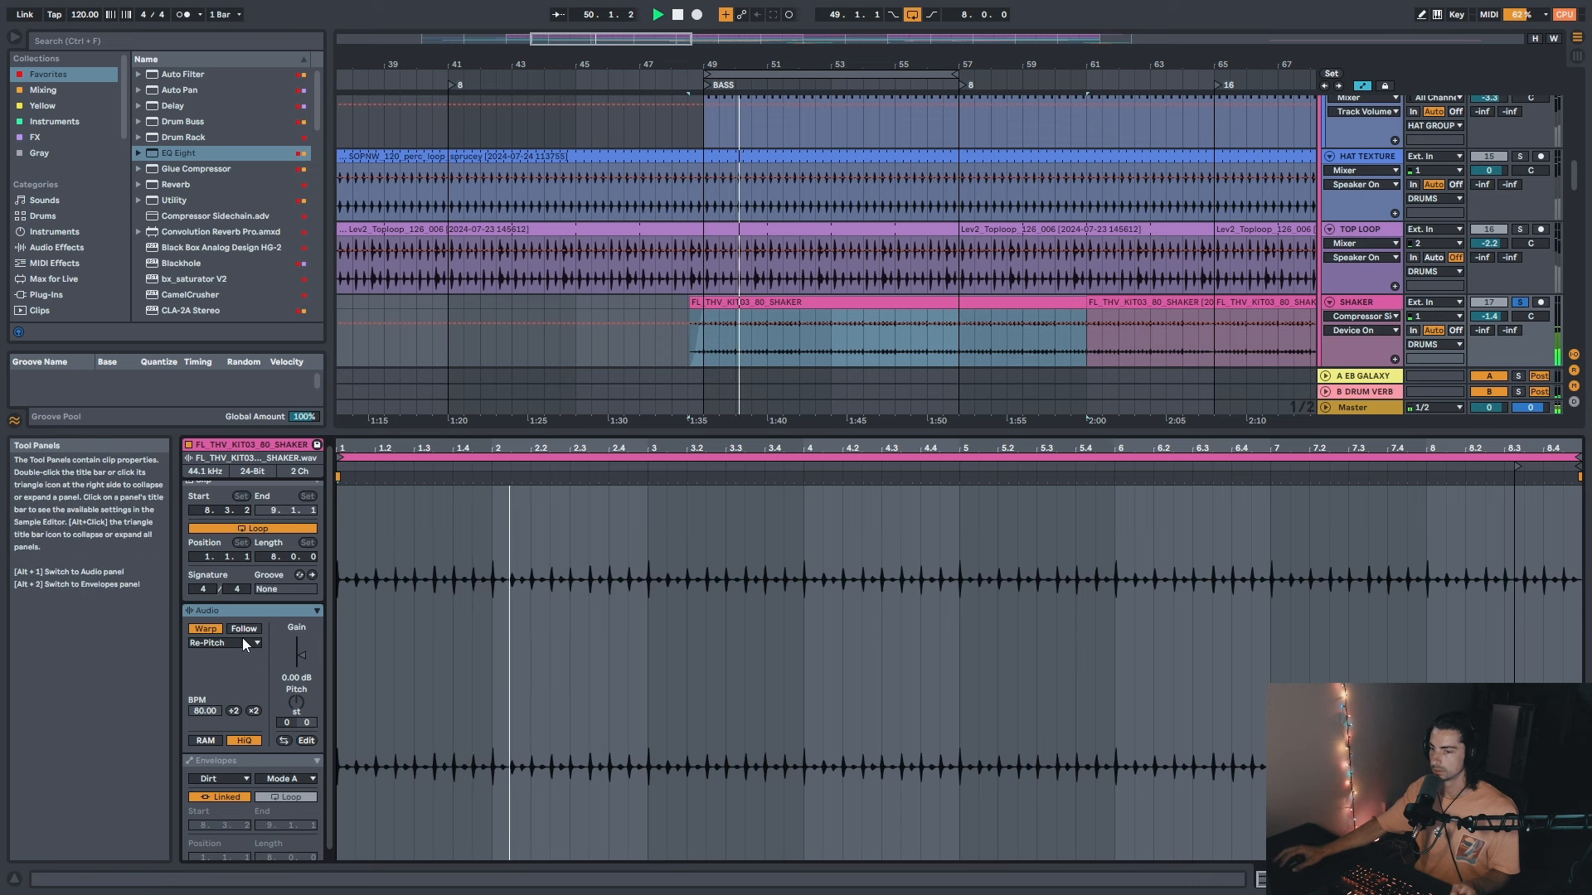
pyautogui.scroll(5, 771, 364)
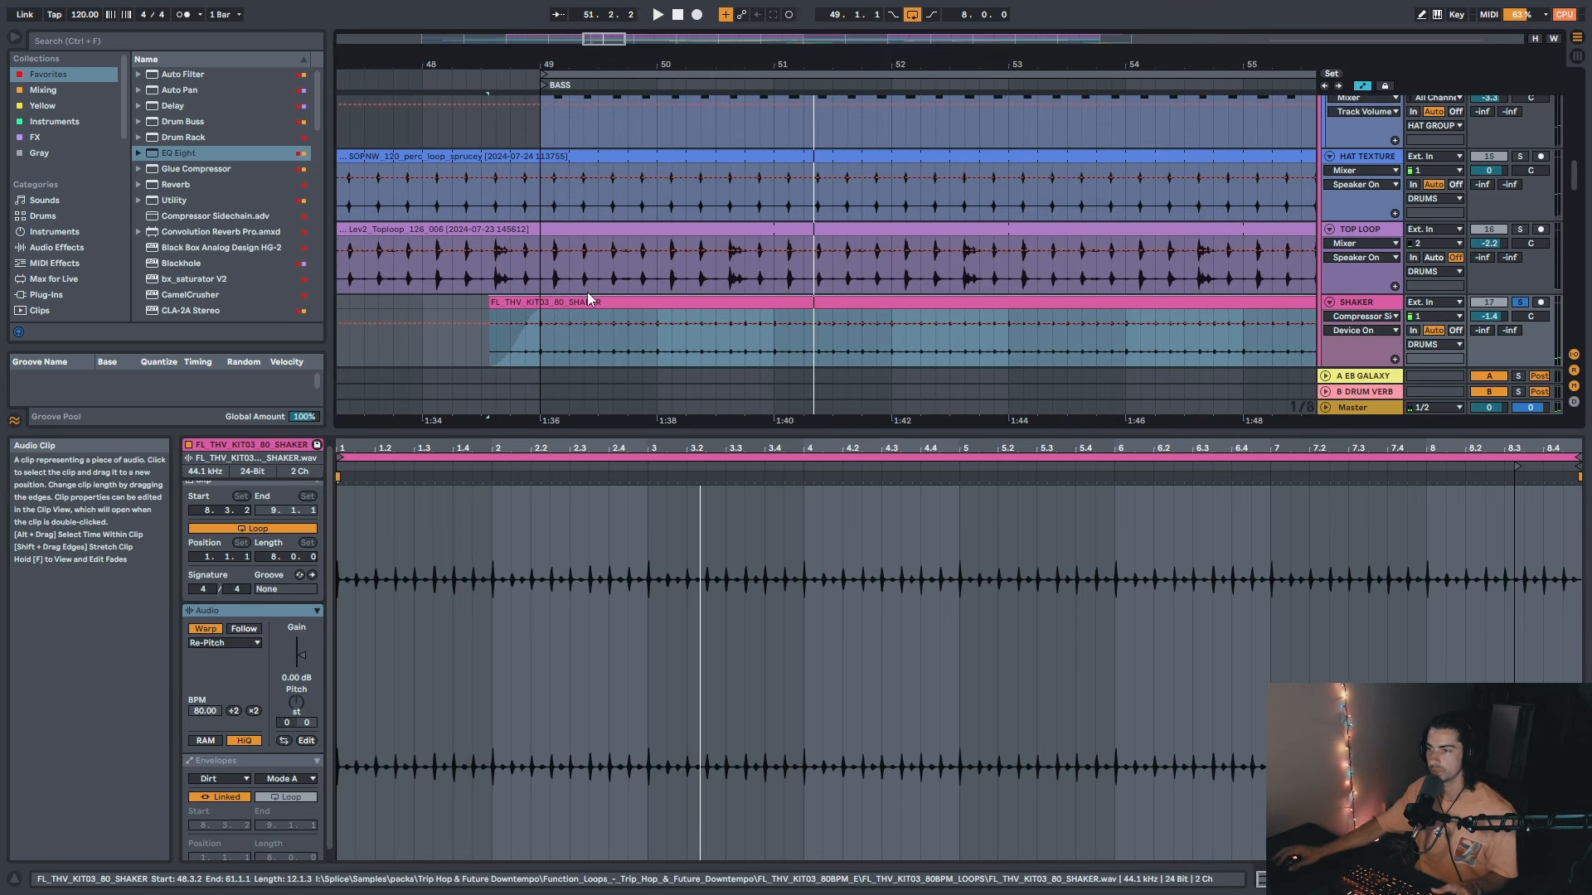
# Step: Set the shaker clip's warp mode to Beats and audition the clip with warping off and back on
pyautogui.click(222, 644)
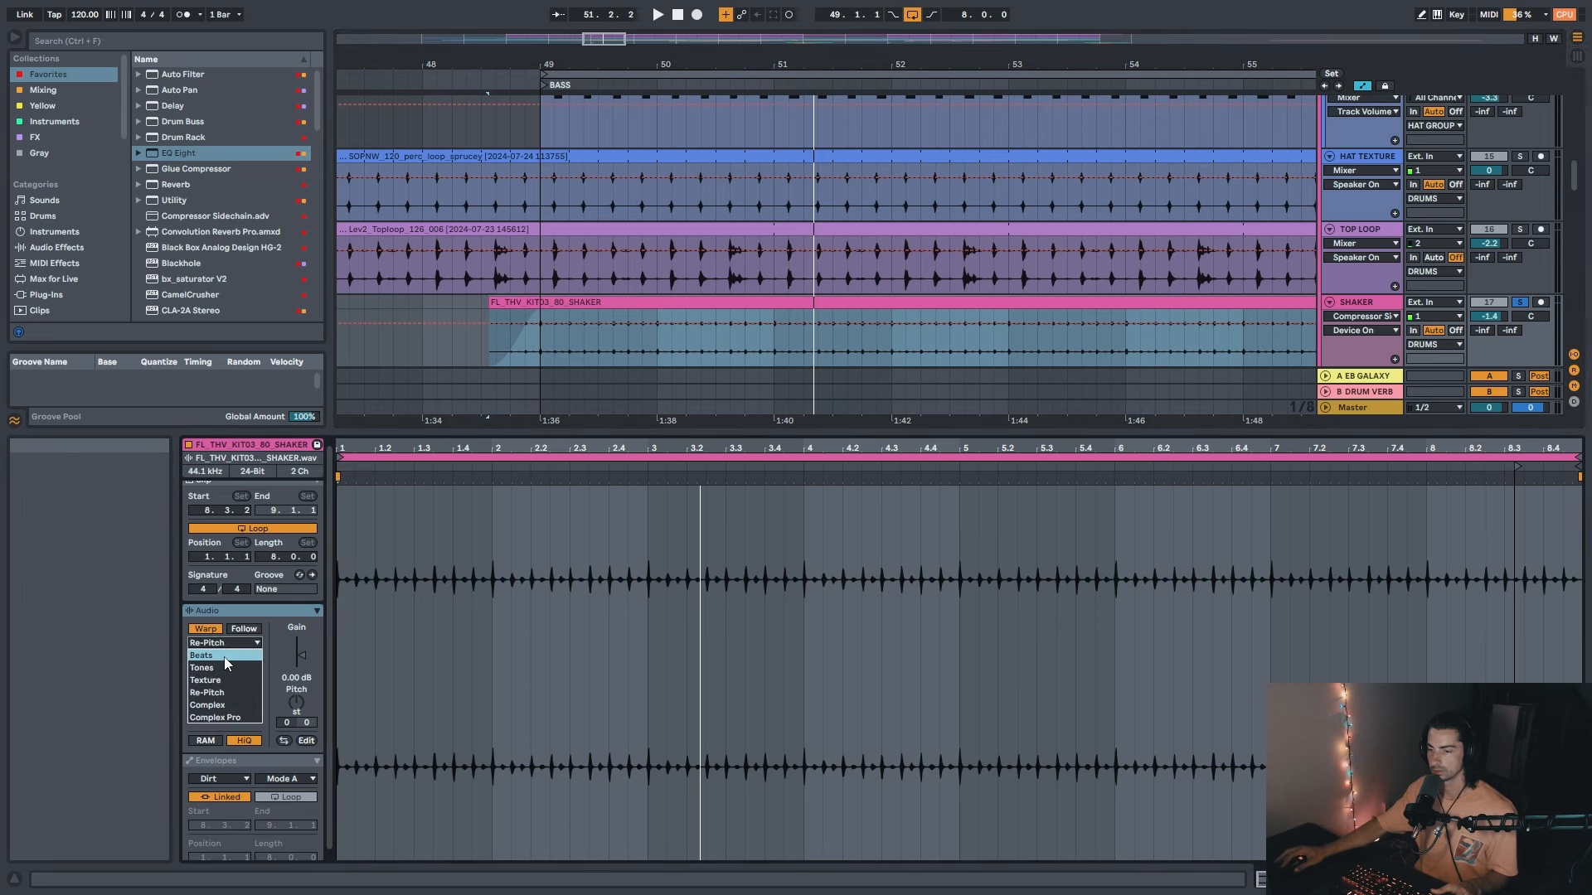
pyautogui.click(214, 656)
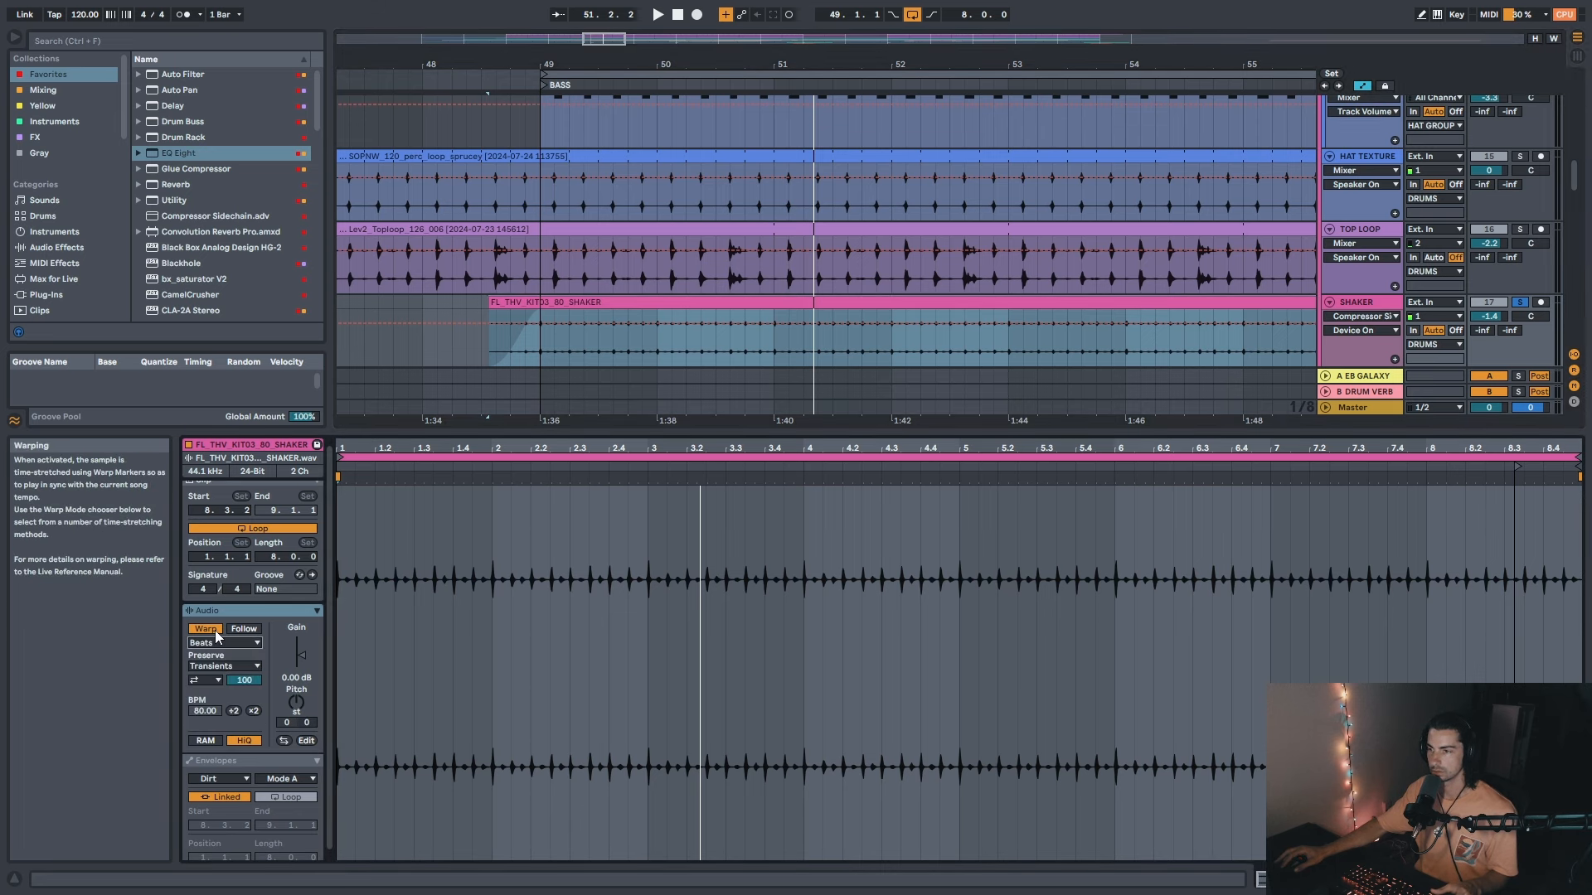
pyautogui.click(205, 629)
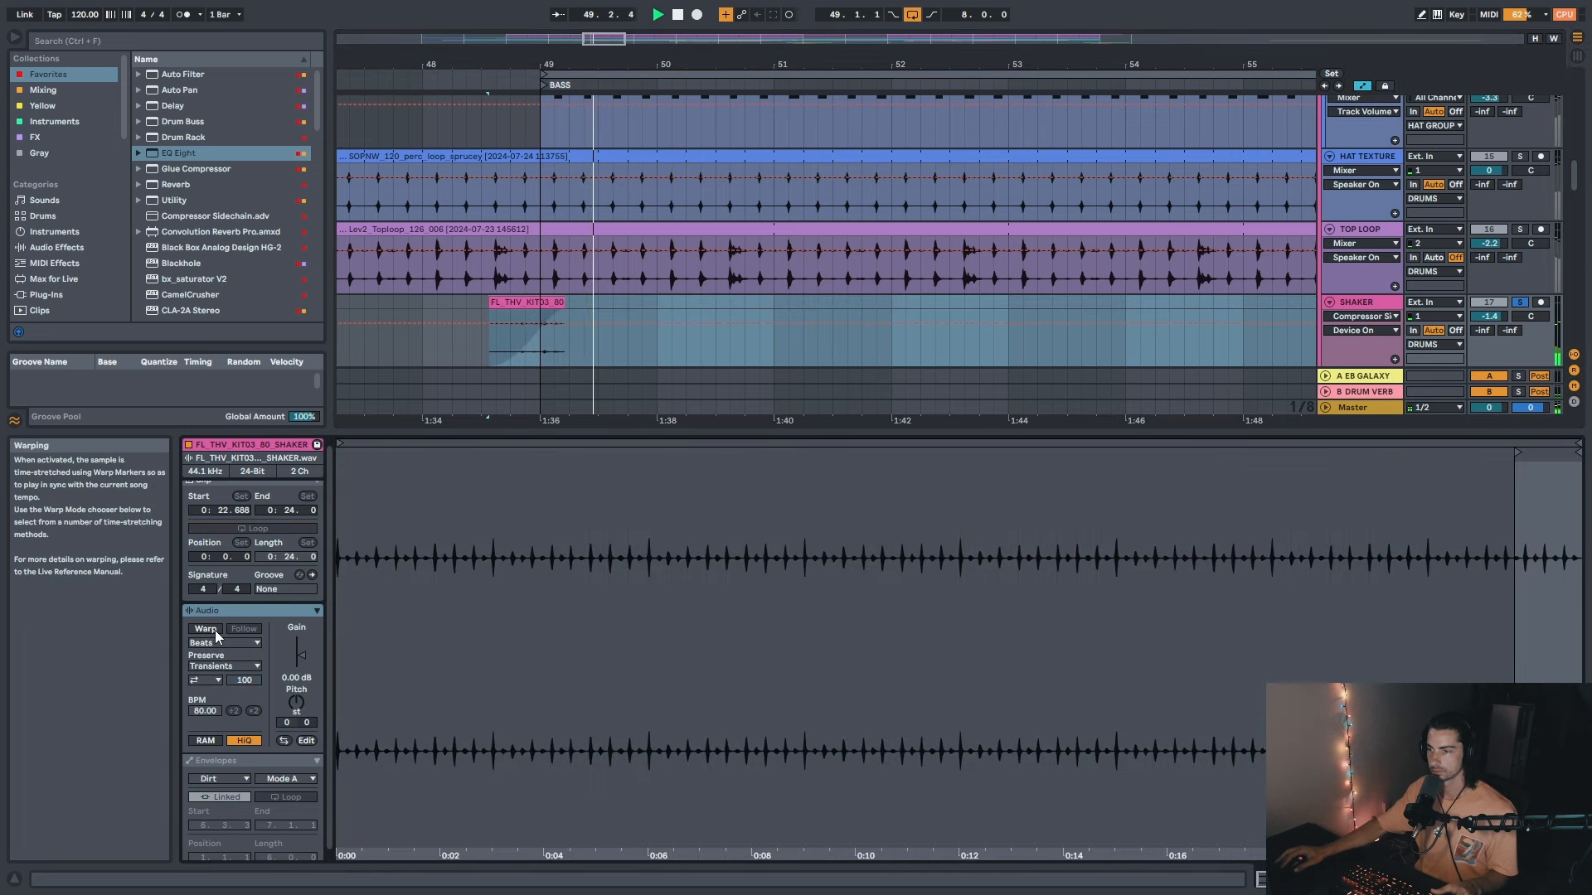
pyautogui.click(215, 630)
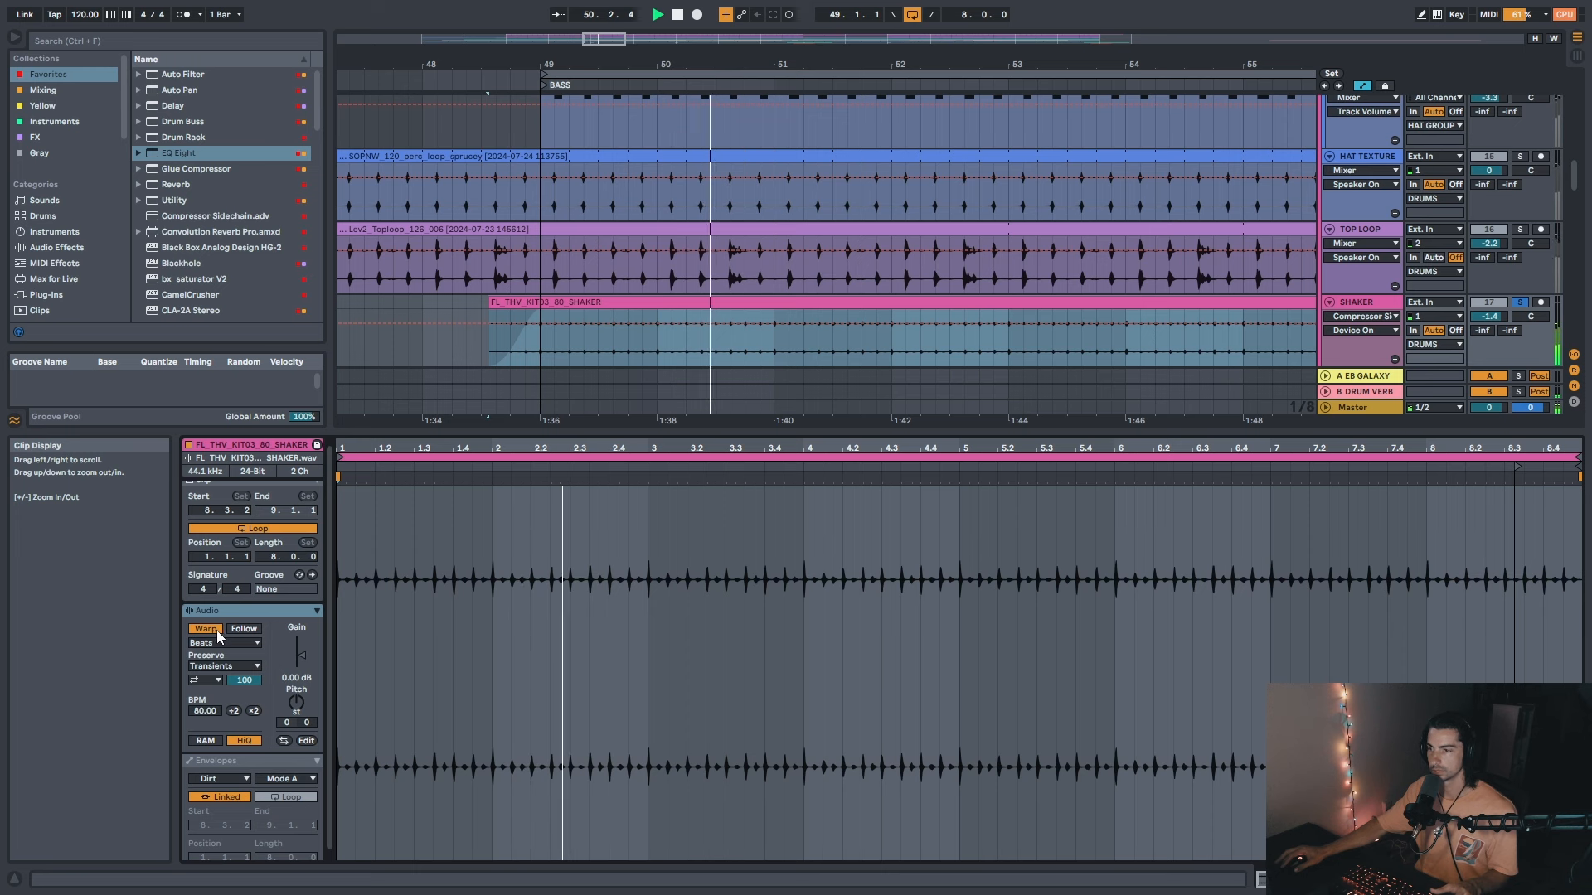
pyautogui.moveTo(860, 64); pyautogui.dragTo(746, 56)
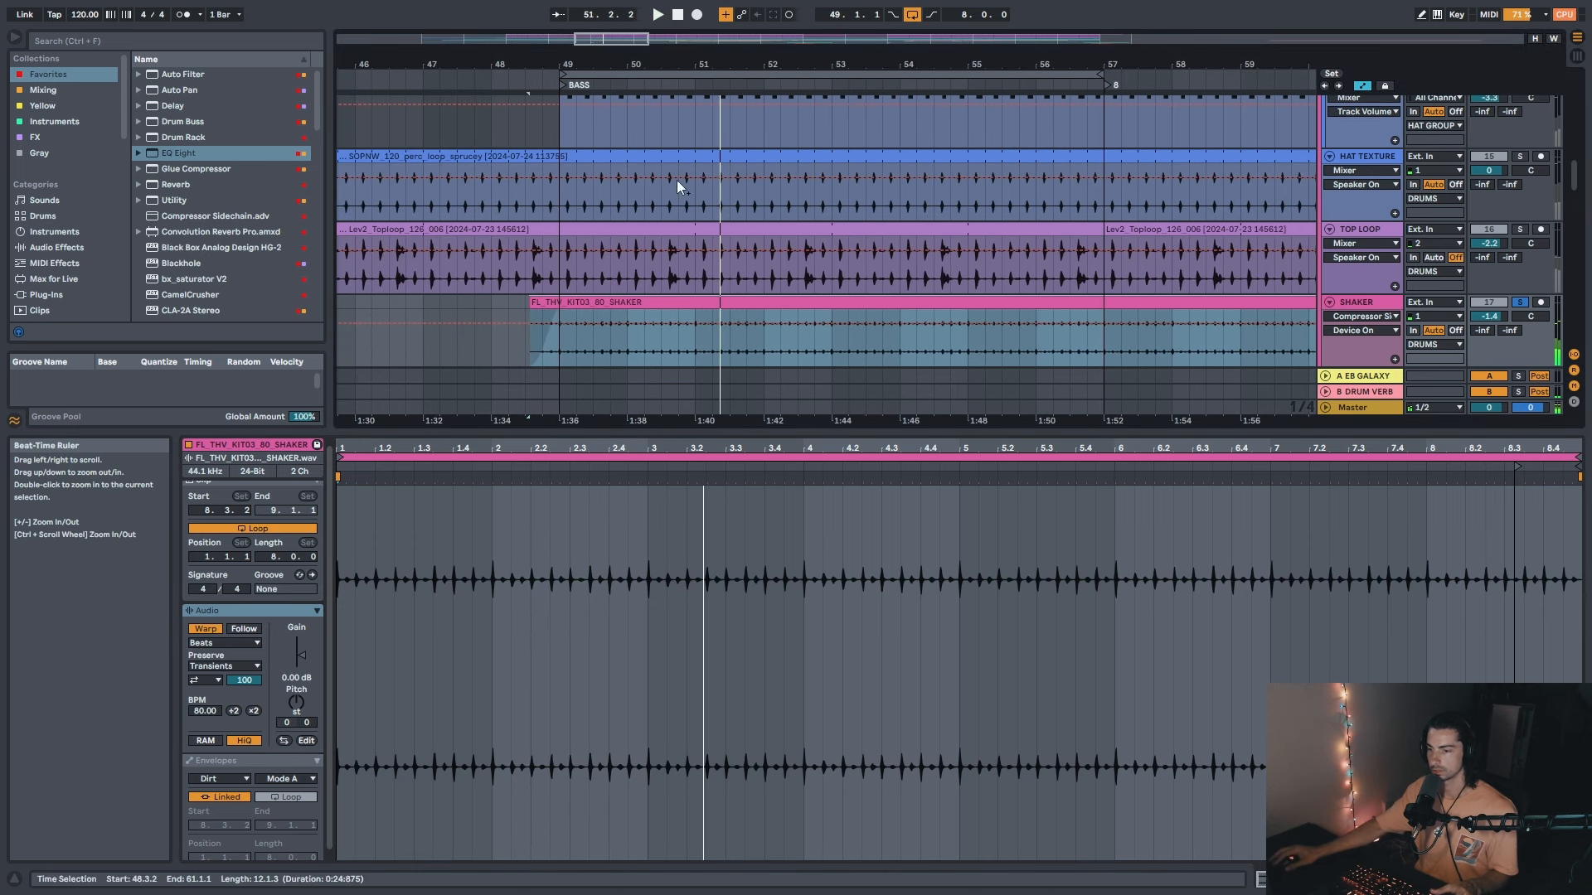
# Step: Set the shaker clip's warp mode to Re-Pitch and play it from bar 49, the start of the BASS section
pyautogui.click(255, 641)
pyautogui.click(218, 649)
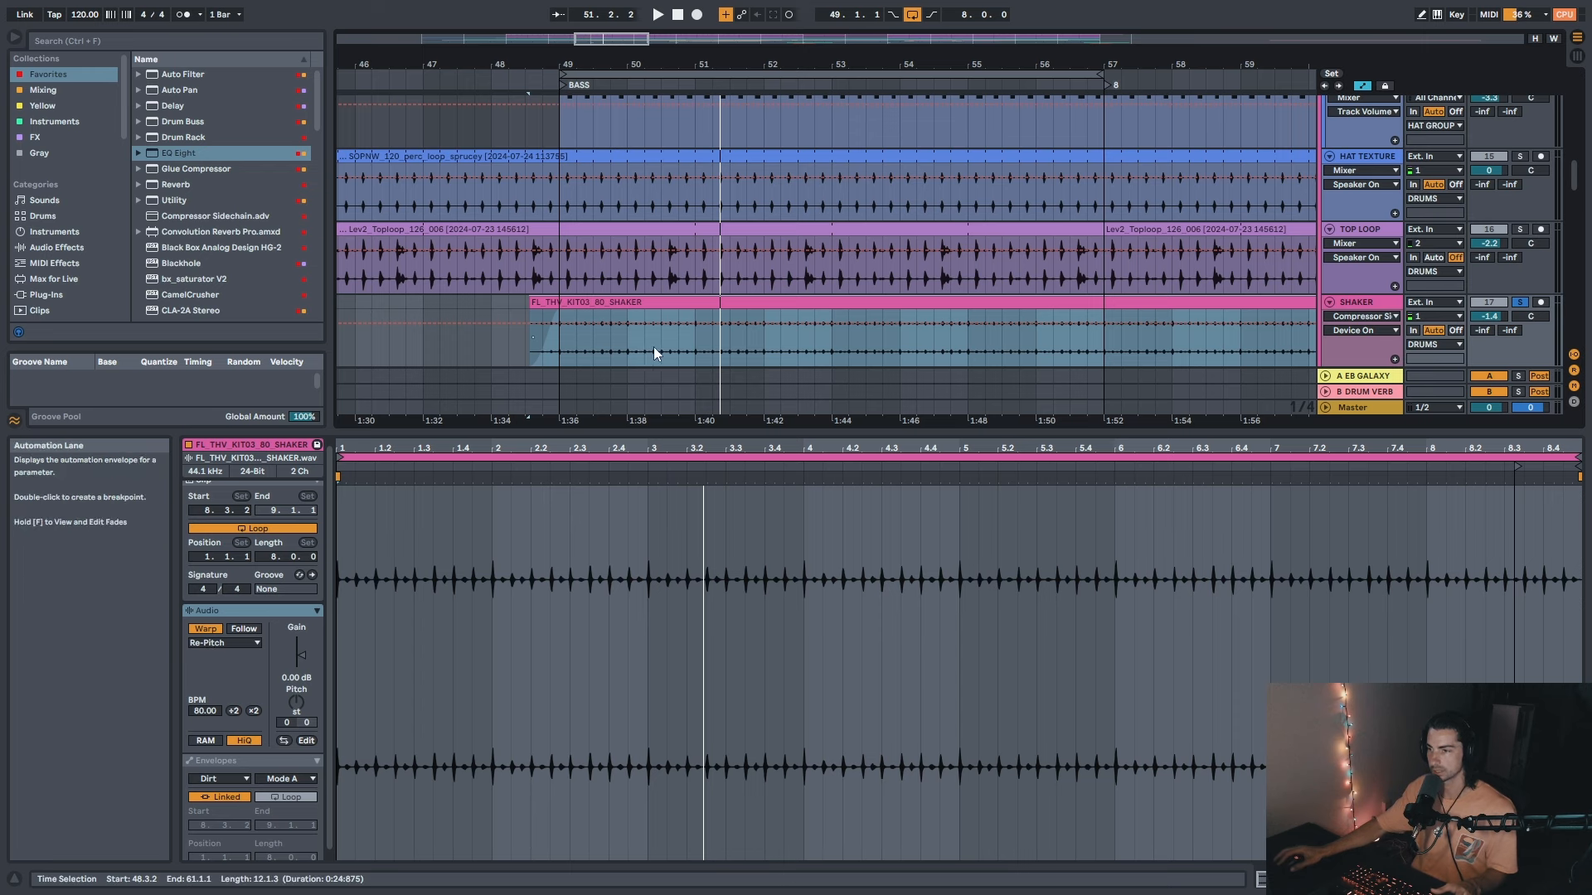
pyautogui.click(558, 352)
pyautogui.press('space')
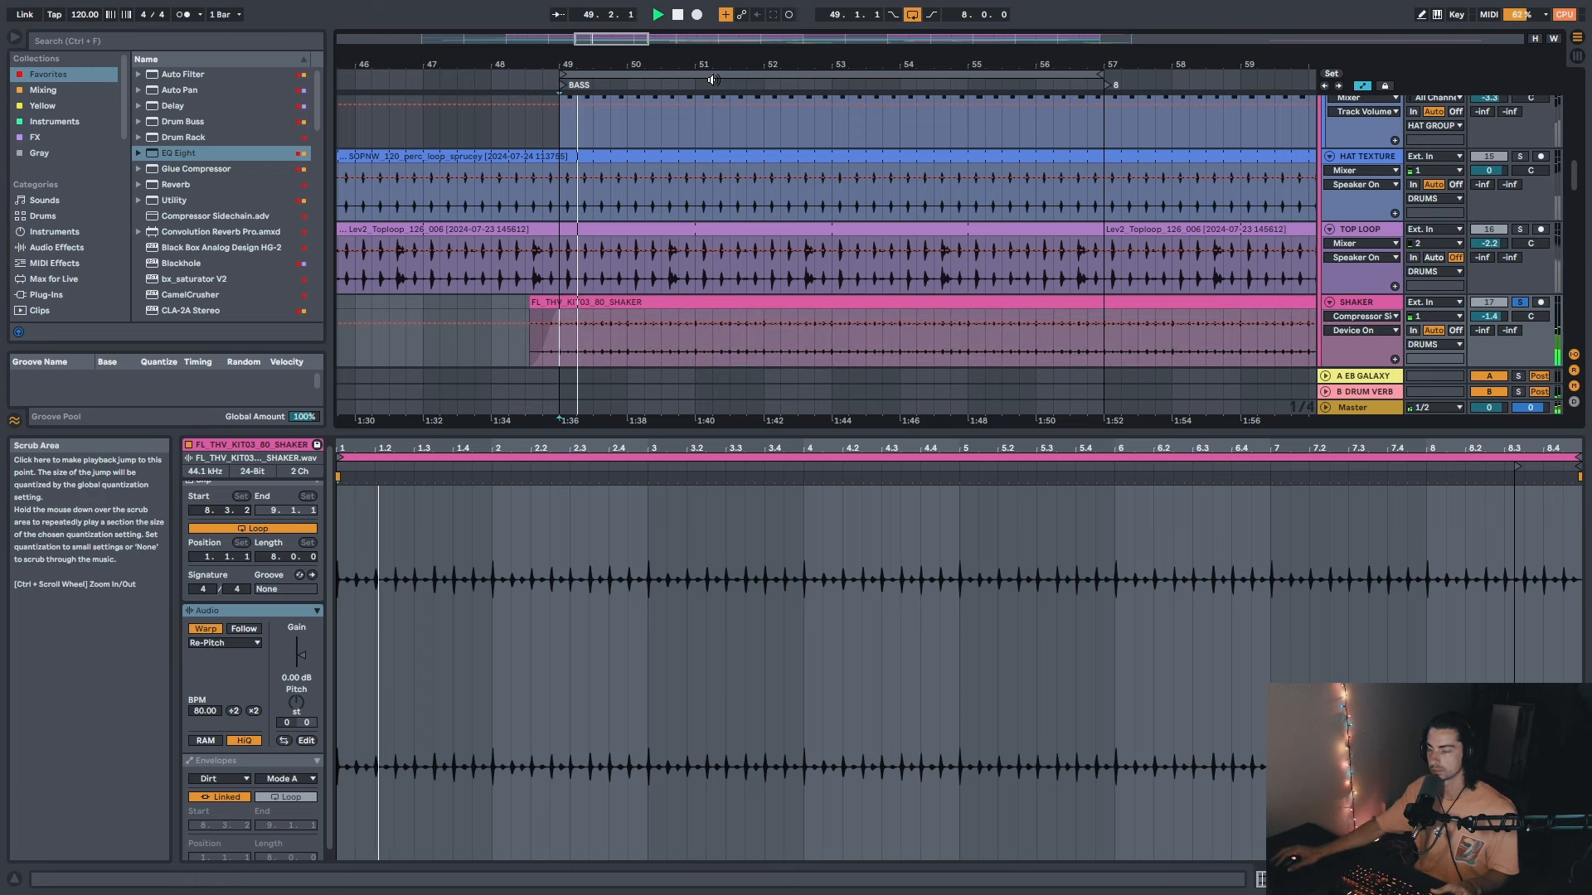
# Step: Try the Beats warp mode on the shaker clip during playback, and undo the change
pyautogui.click(237, 644)
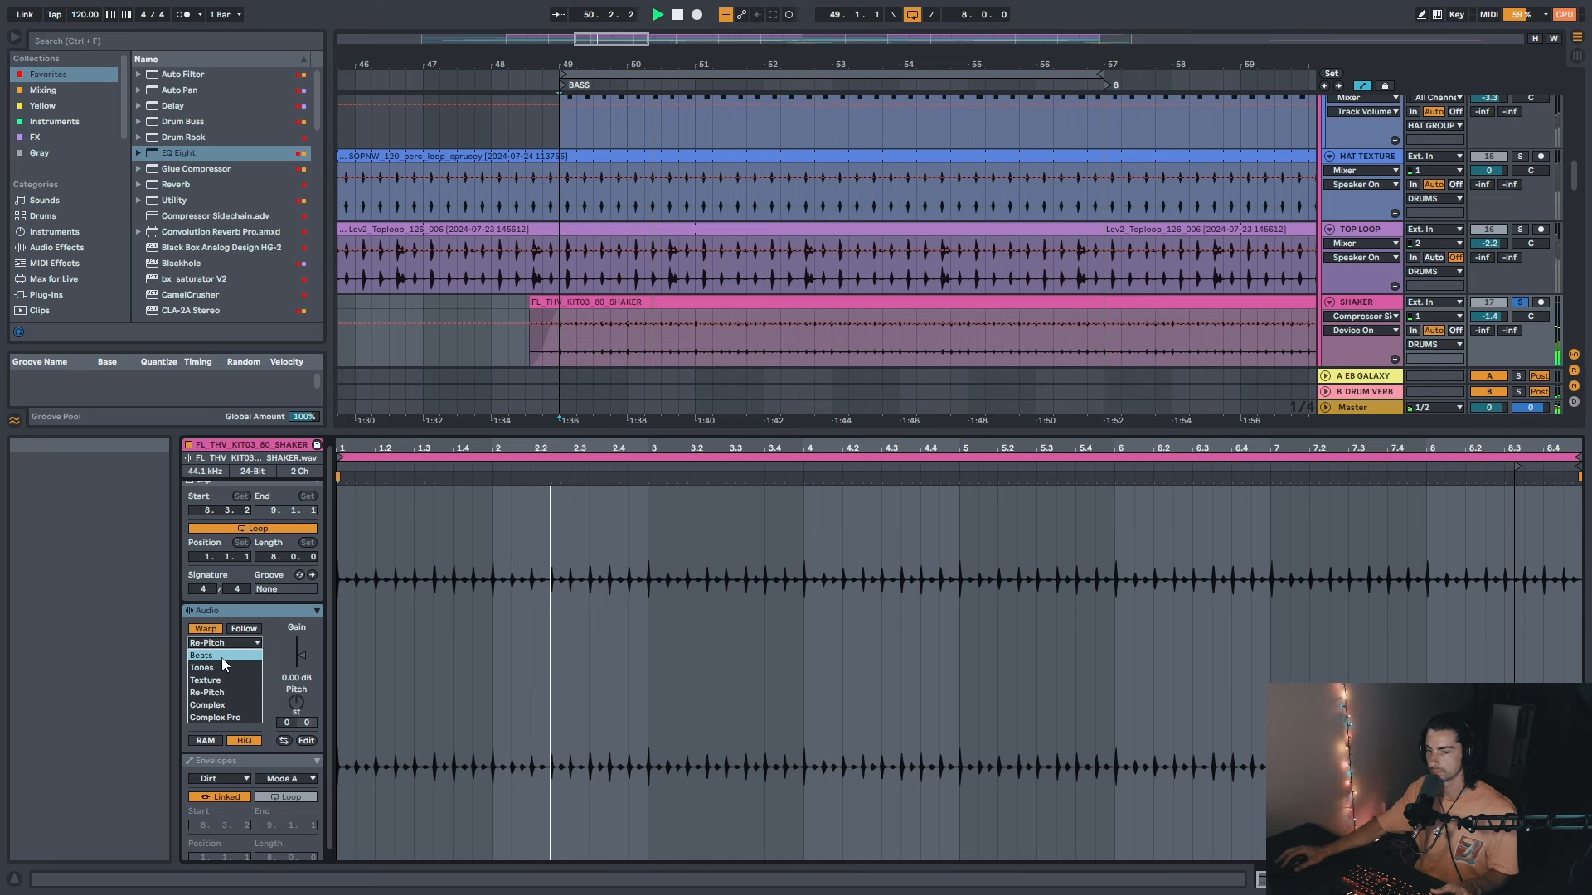
pyautogui.click(222, 656)
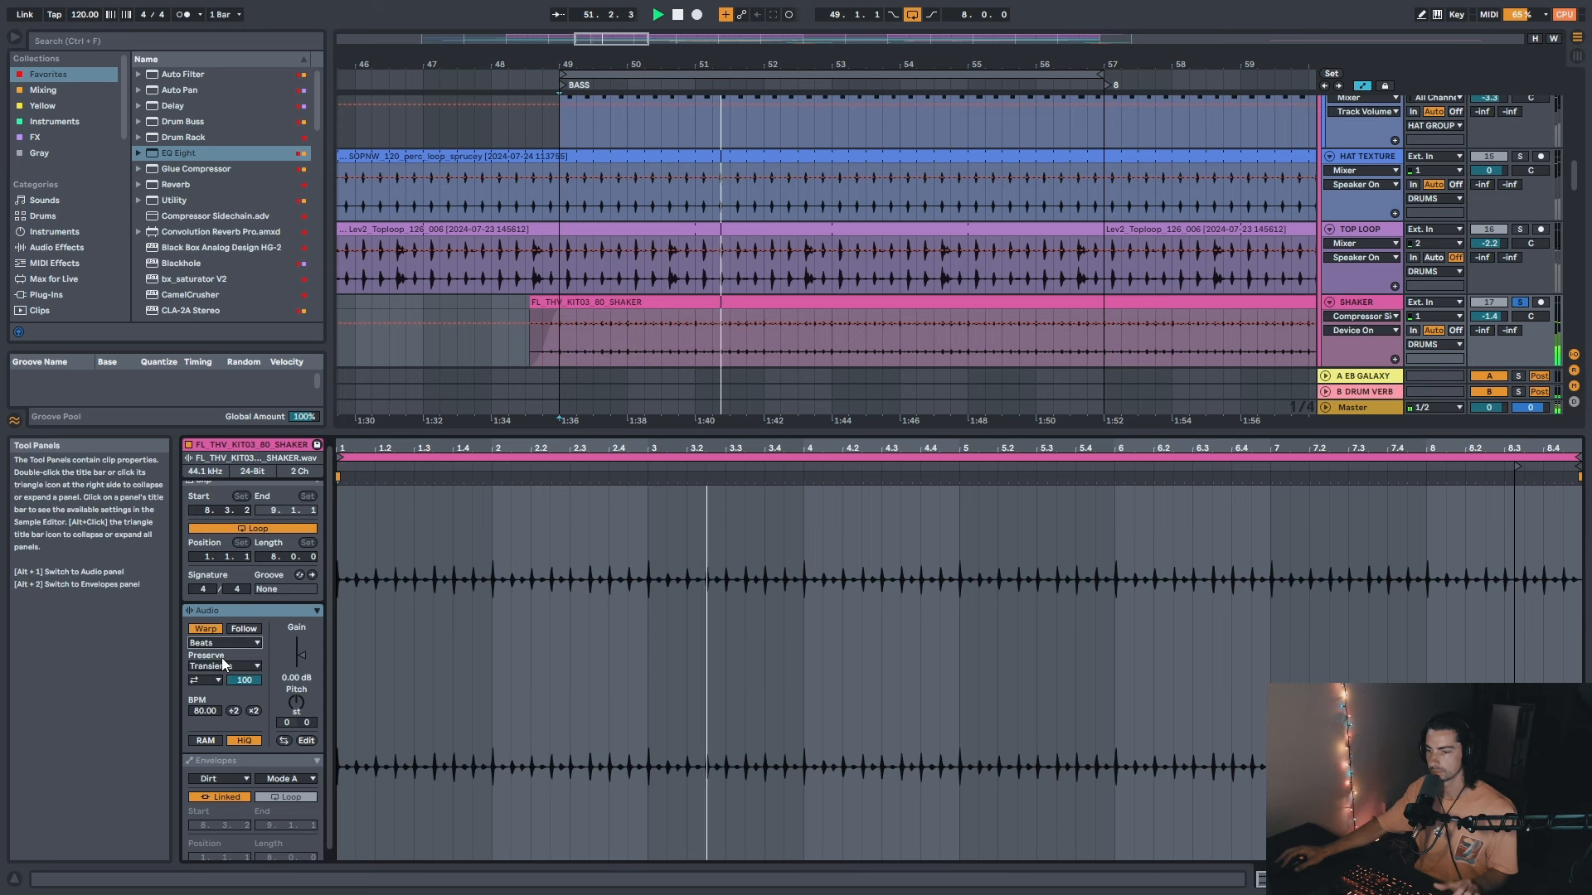
pyautogui.hotkey('ctrl', 'z')
# Step: Stop playback, show the SHAKER track's device chain, and deactivate its Dirt, EQ Eight and PanMan devices together
pyautogui.hotkey('shift', 'Tab')
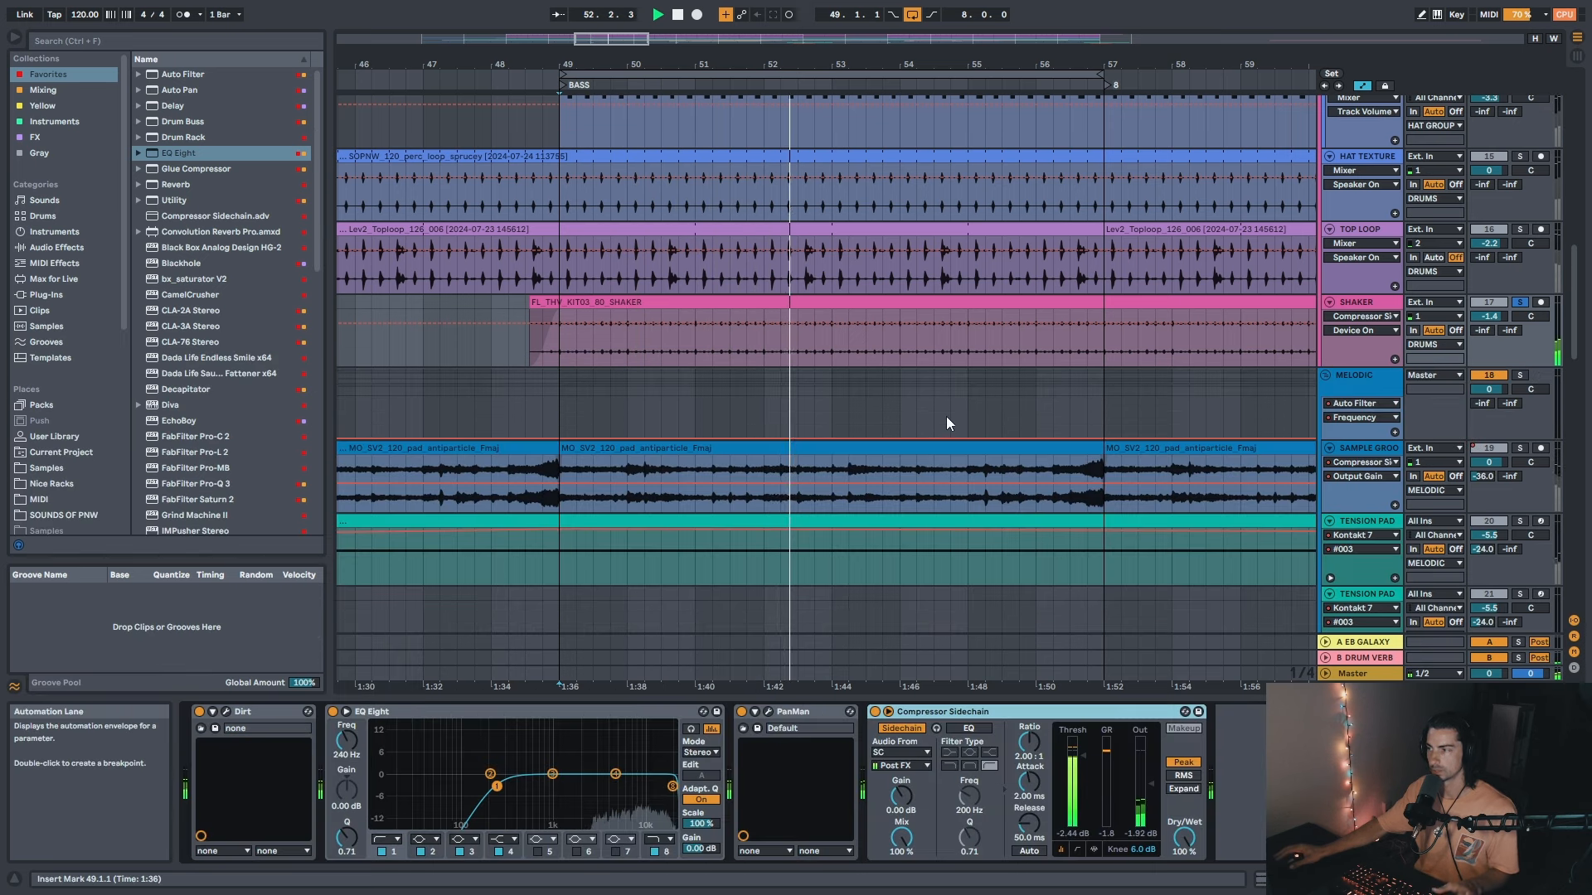
pyautogui.press('space')
pyautogui.moveTo(784, 59)
pyautogui.mouseDown()
pyautogui.moveTo(797, 58)
pyautogui.moveTo(781, 48)
pyautogui.mouseUp()
pyautogui.click(783, 73)
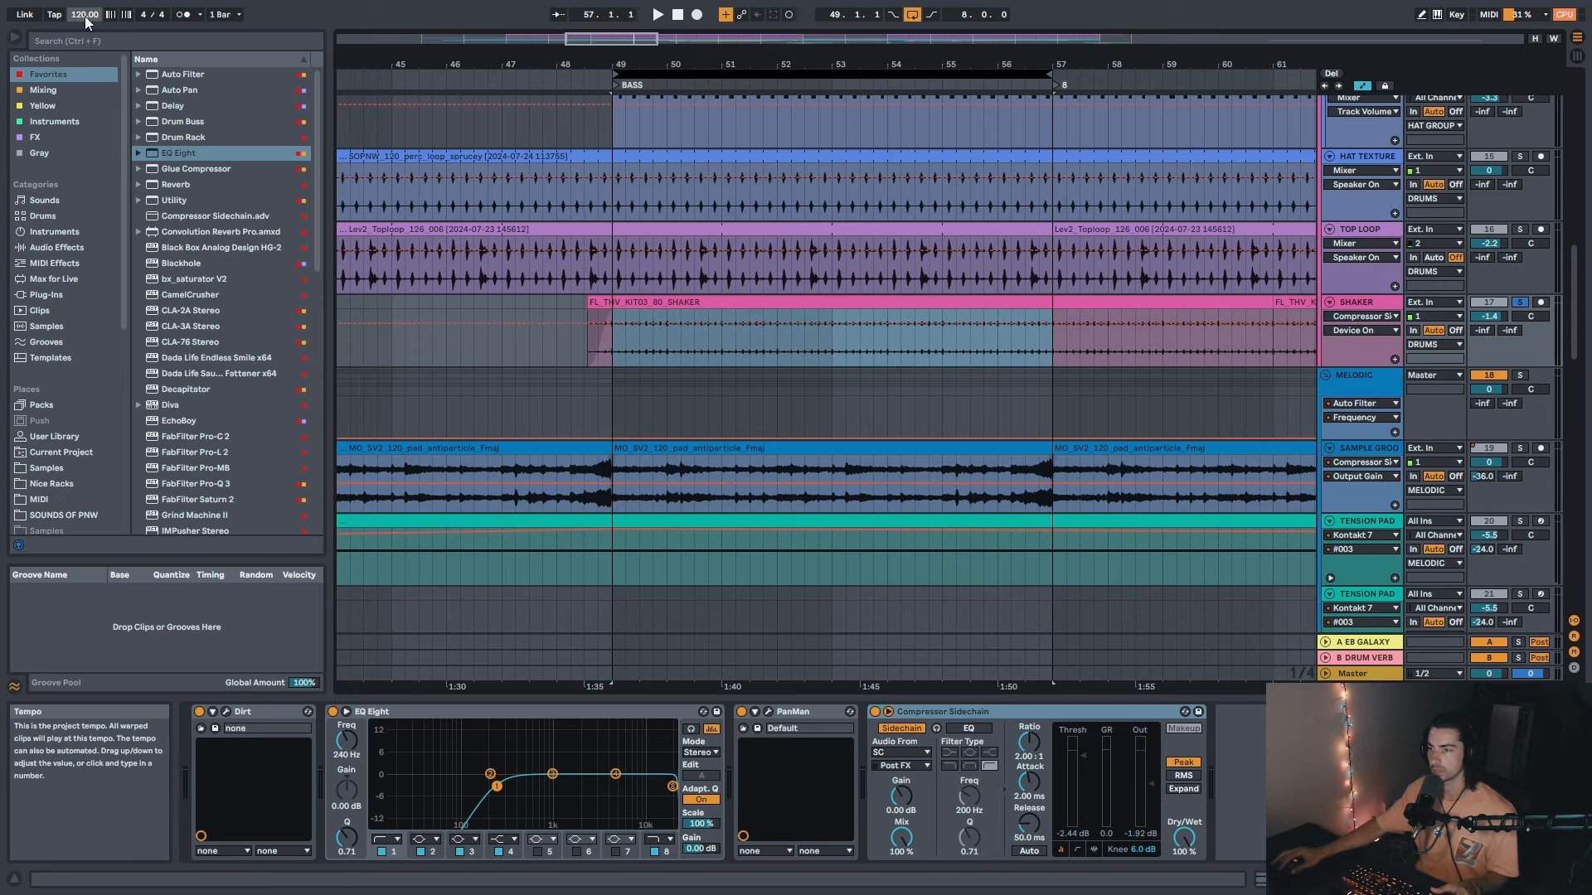
pyautogui.click(686, 302)
pyautogui.moveTo(781, 63); pyautogui.dragTo(764, 51)
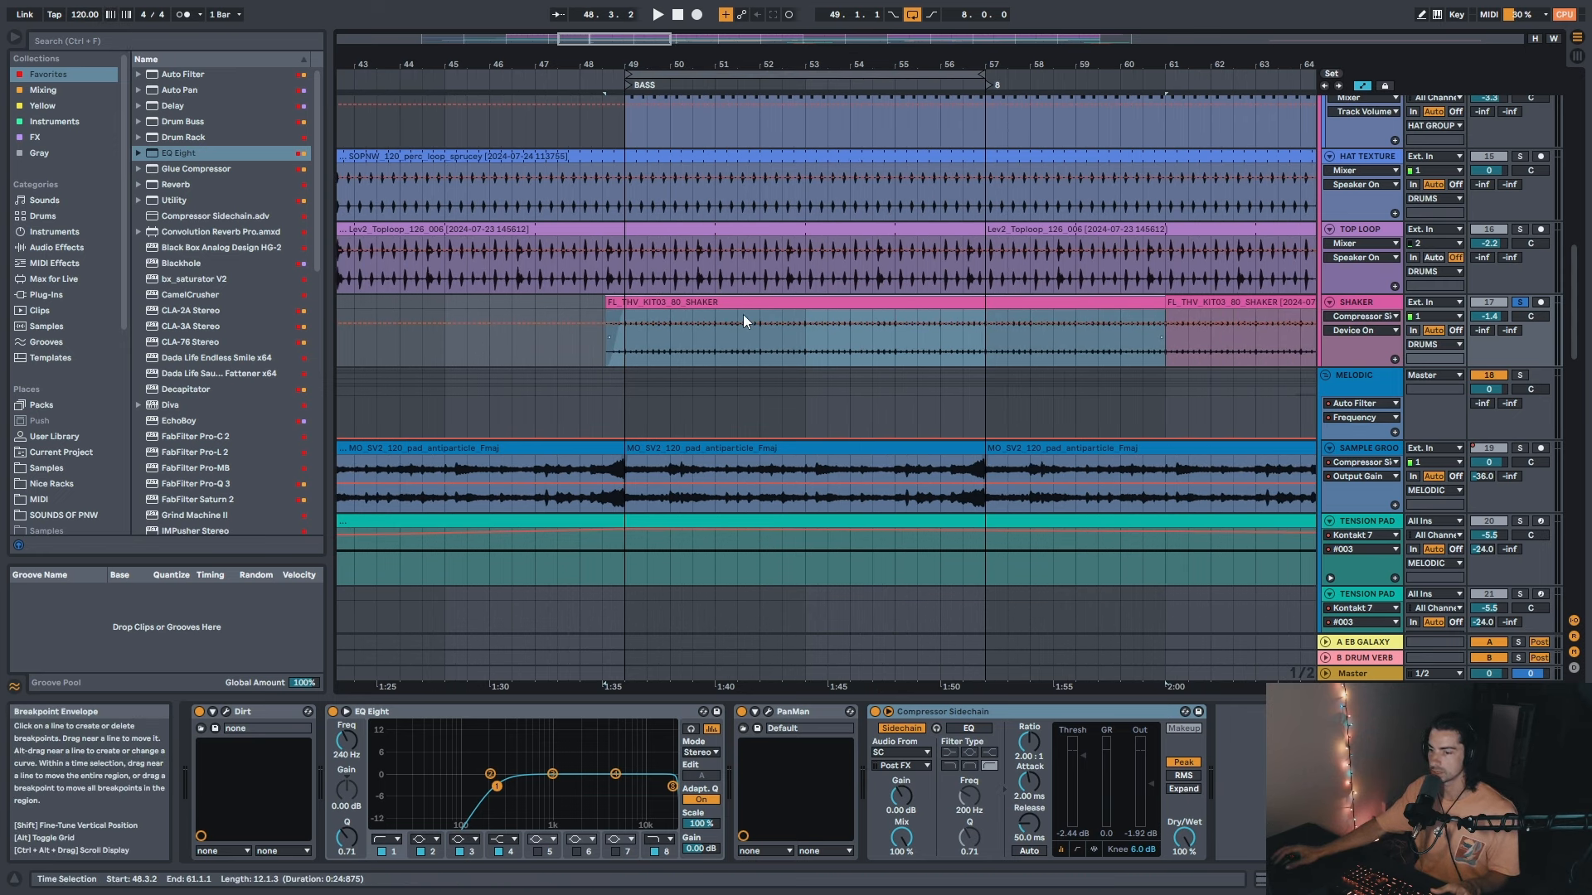
pyautogui.click(266, 716)
pyautogui.keyDown('shift'); pyautogui.click(826, 718); pyautogui.keyUp('shift')
pyautogui.click(742, 712)
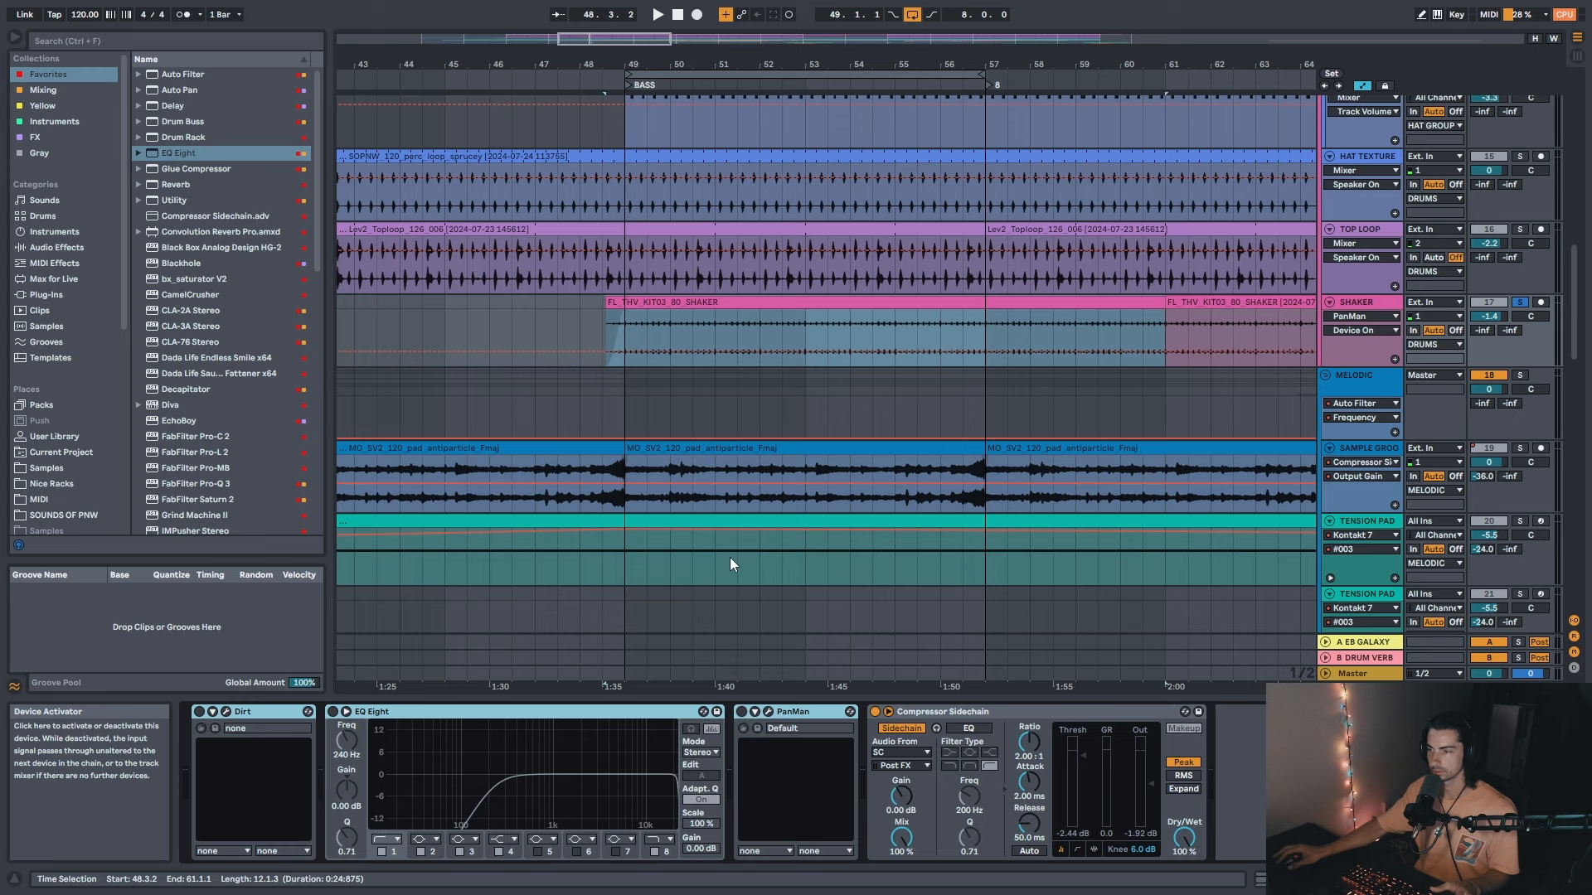
# Step: Play the shaker from bar 49 and compare it with Dirt bypassed and active while viewing the Dirt plug-in window
pyautogui.click(625, 339)
pyautogui.press('space')
pyautogui.click(227, 711)
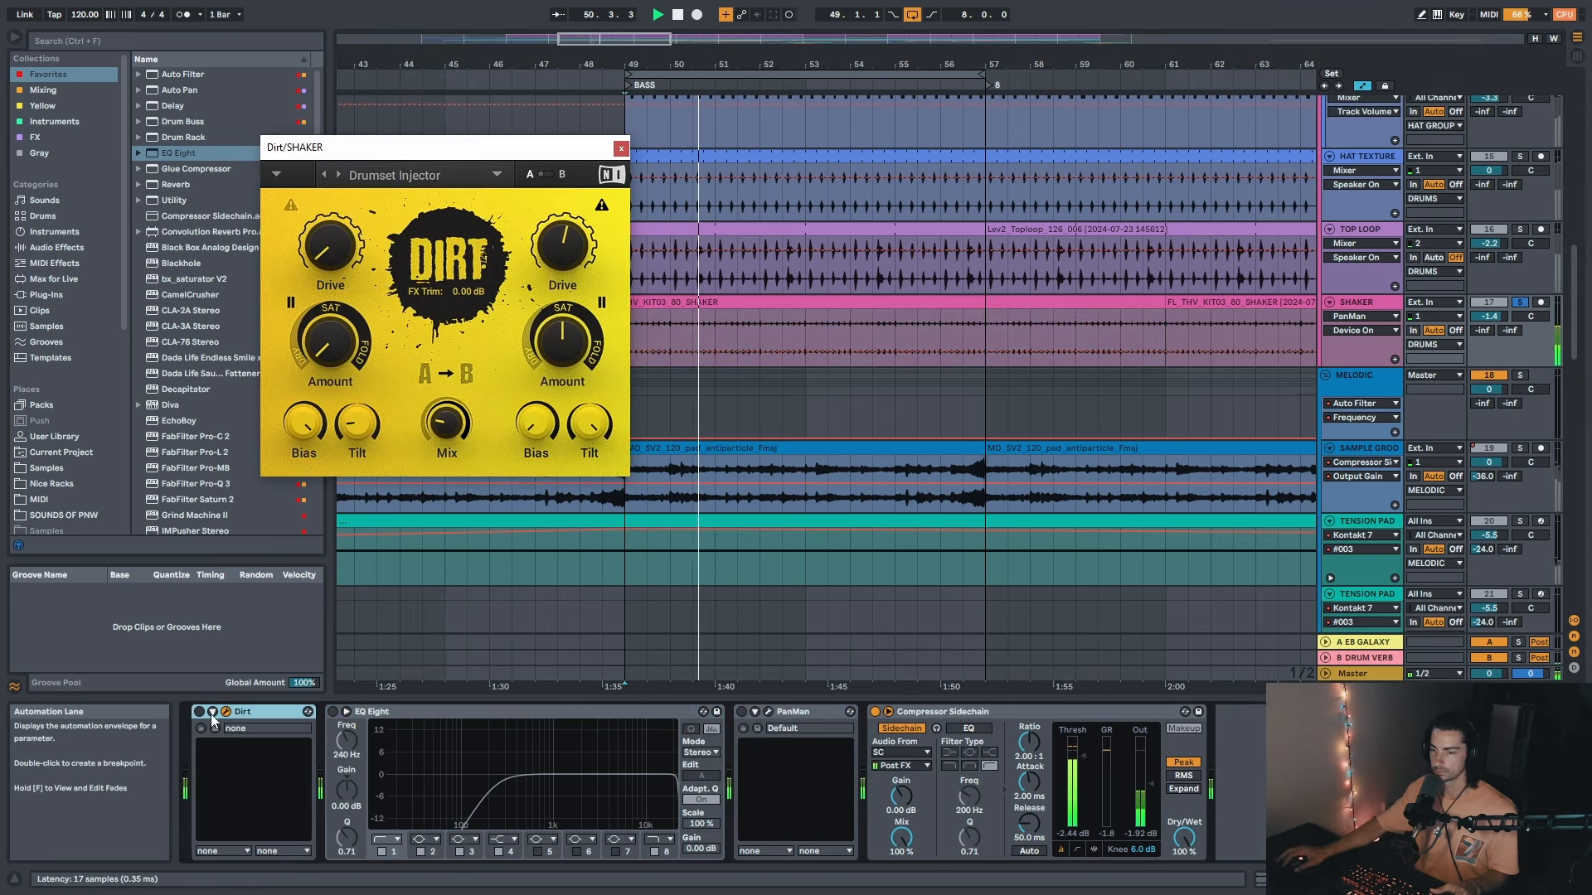
pyautogui.click(199, 717)
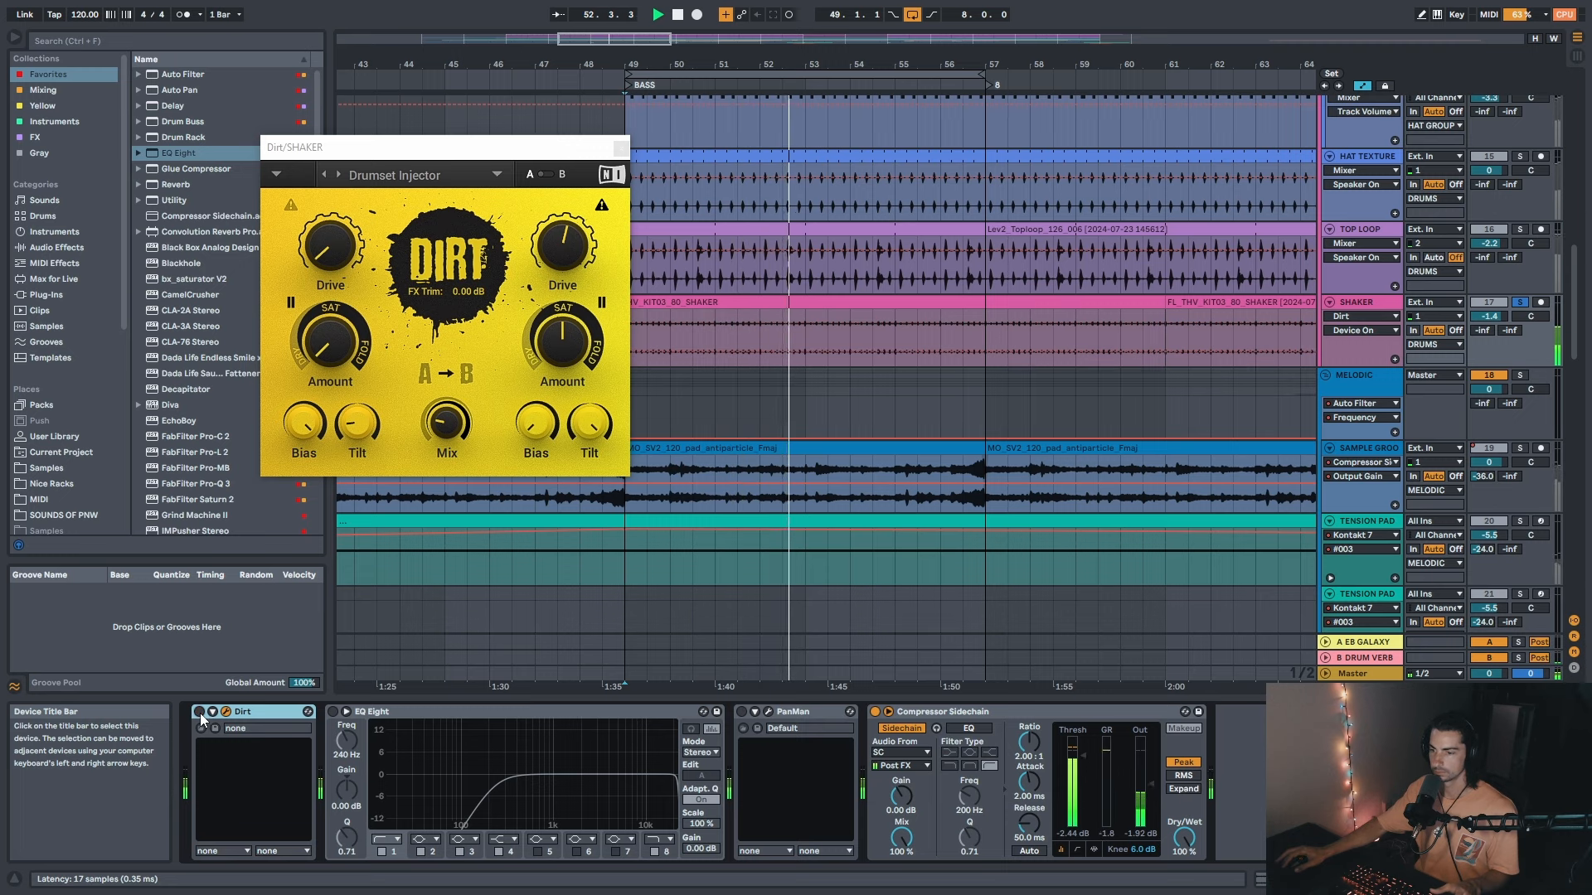
pyautogui.click(201, 713)
# Step: Reactivate EQ Eight and PanMan on the SHAKER track one after the other, closing the plug-in windows
pyautogui.click(333, 713)
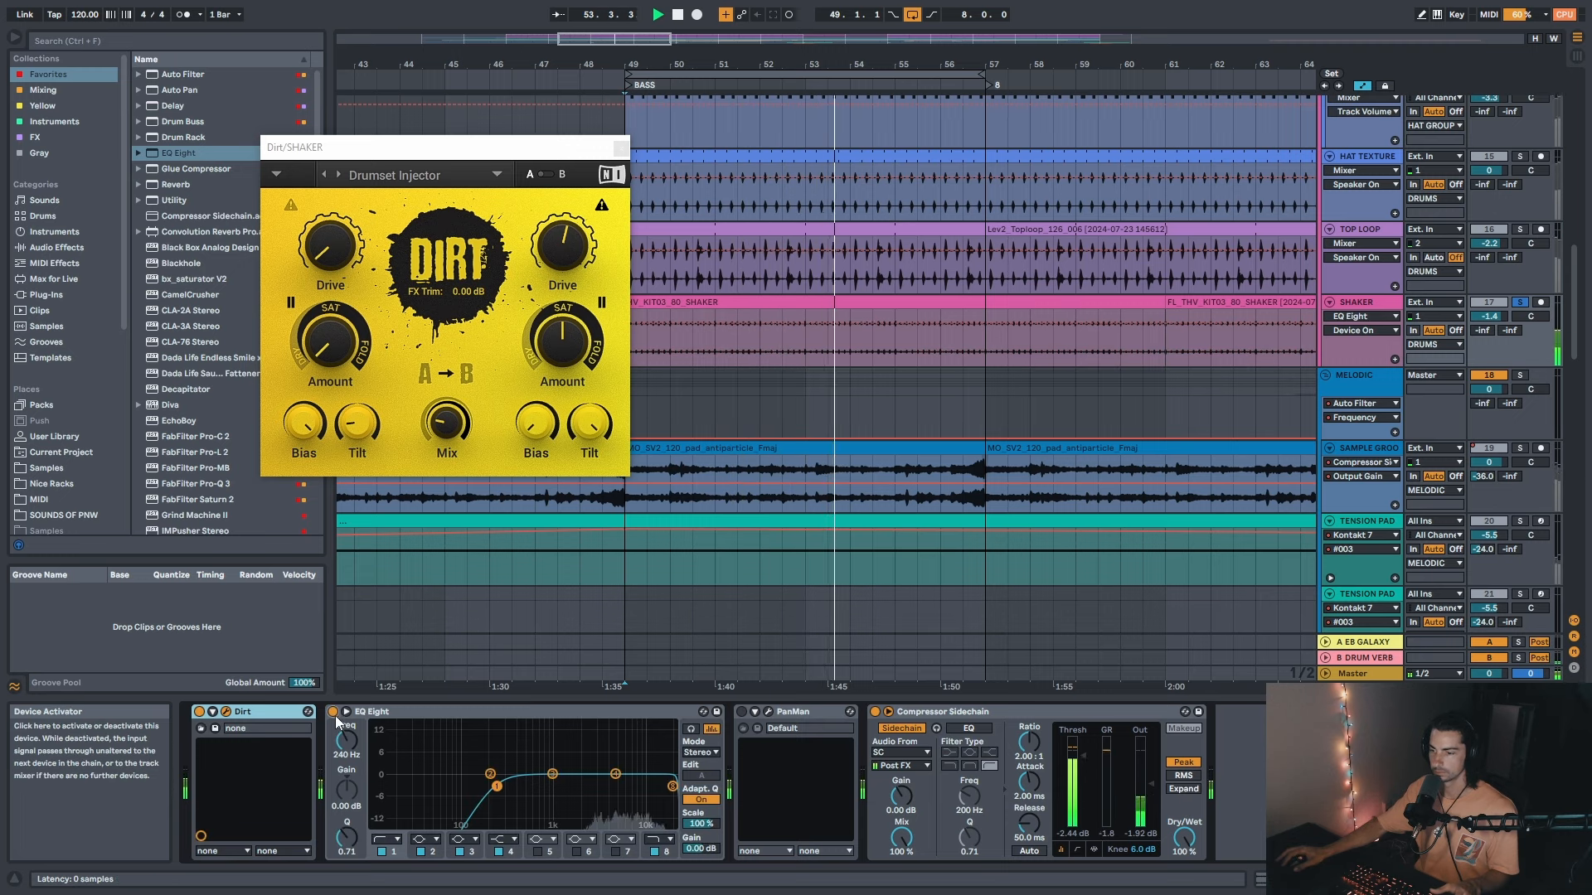
pyautogui.click(620, 148)
pyautogui.click(742, 712)
pyautogui.click(768, 713)
pyautogui.click(1022, 239)
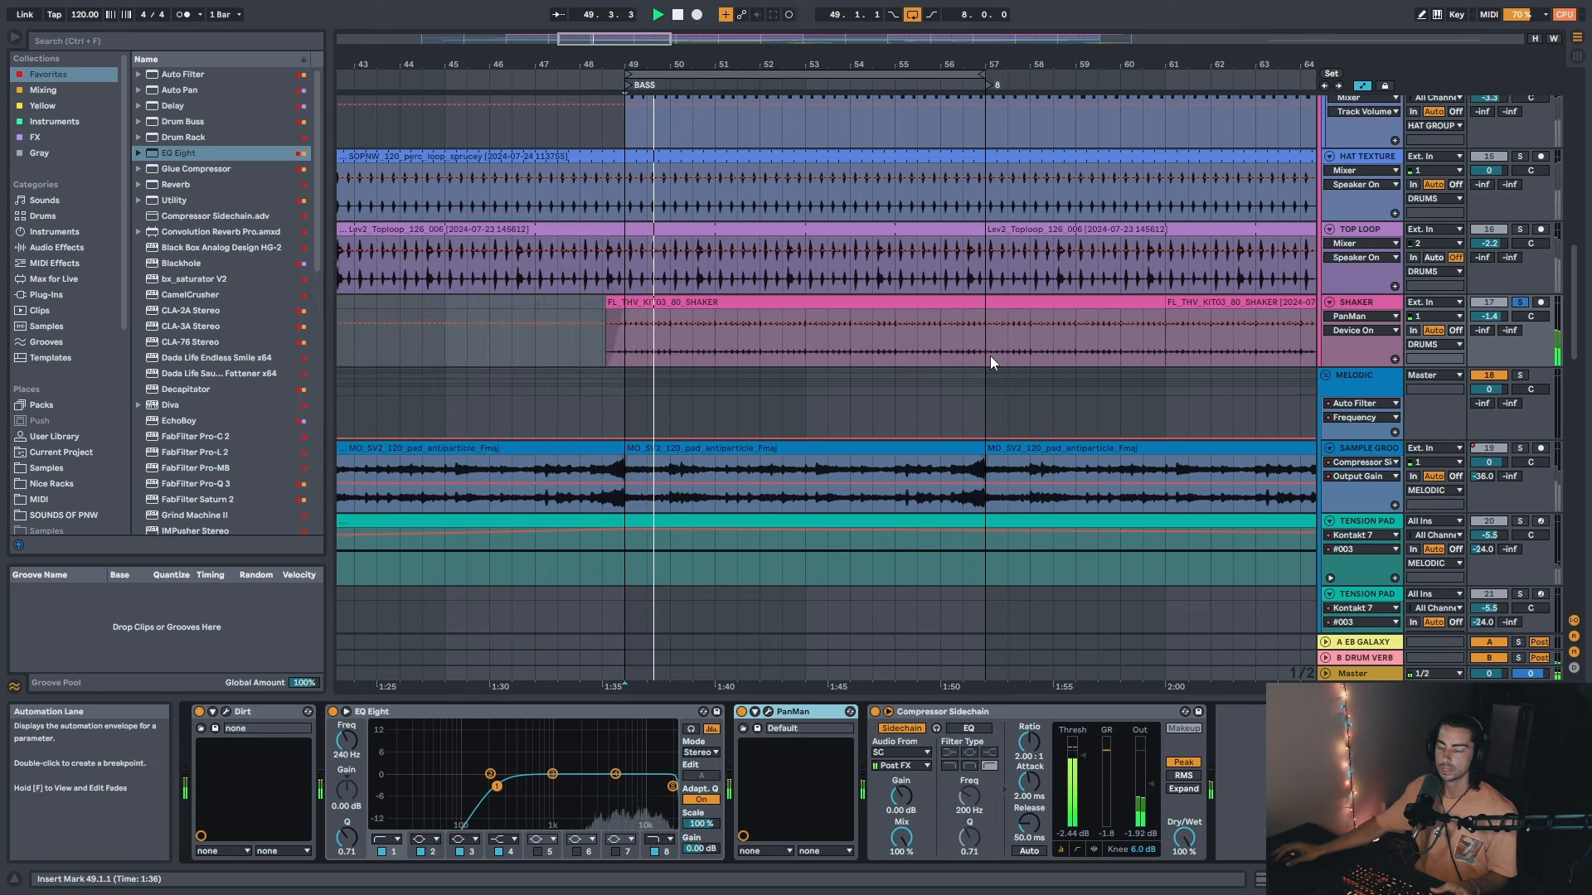
# Step: Examine the shaker's Compressor Sidechain and audition the track with the device switched off and back on
pyautogui.moveTo(771, 68); pyautogui.dragTo(740, 51)
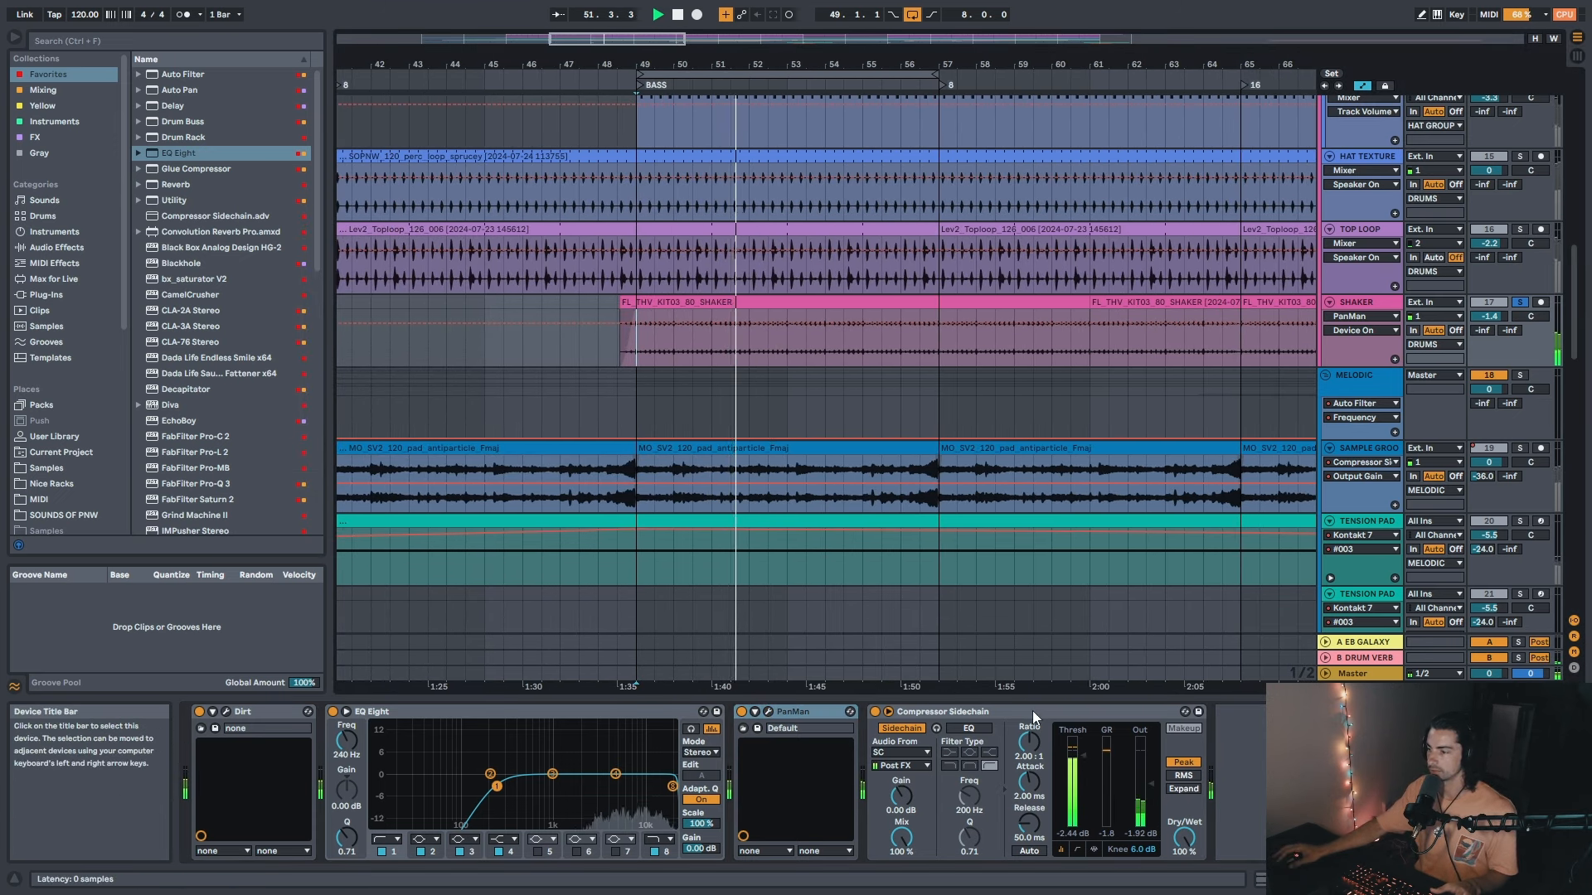
pyautogui.click(1033, 715)
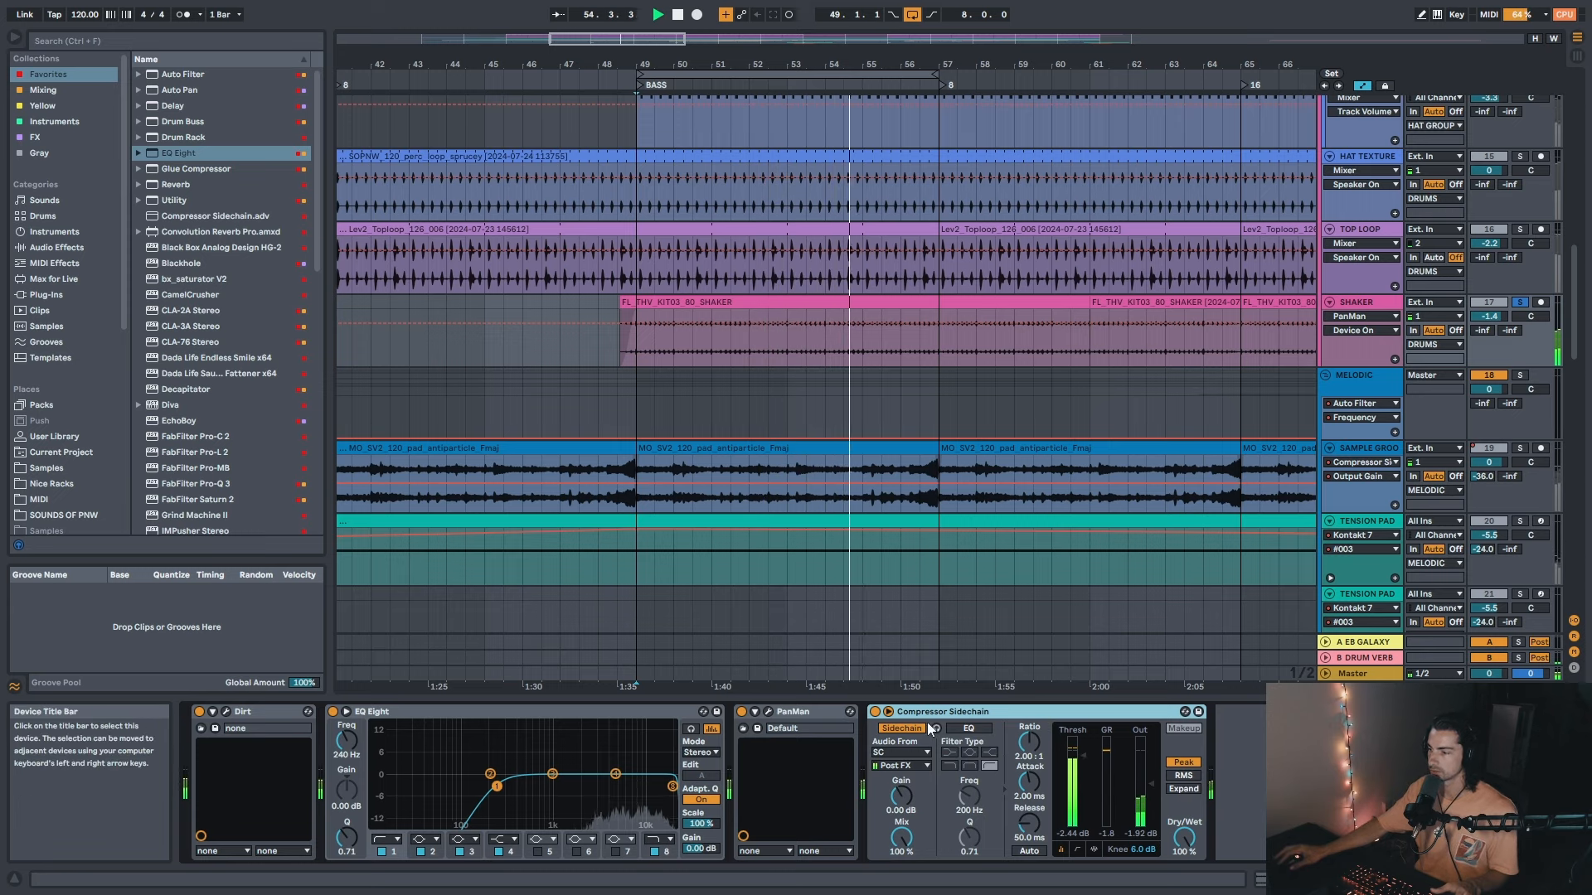
pyautogui.click(875, 713)
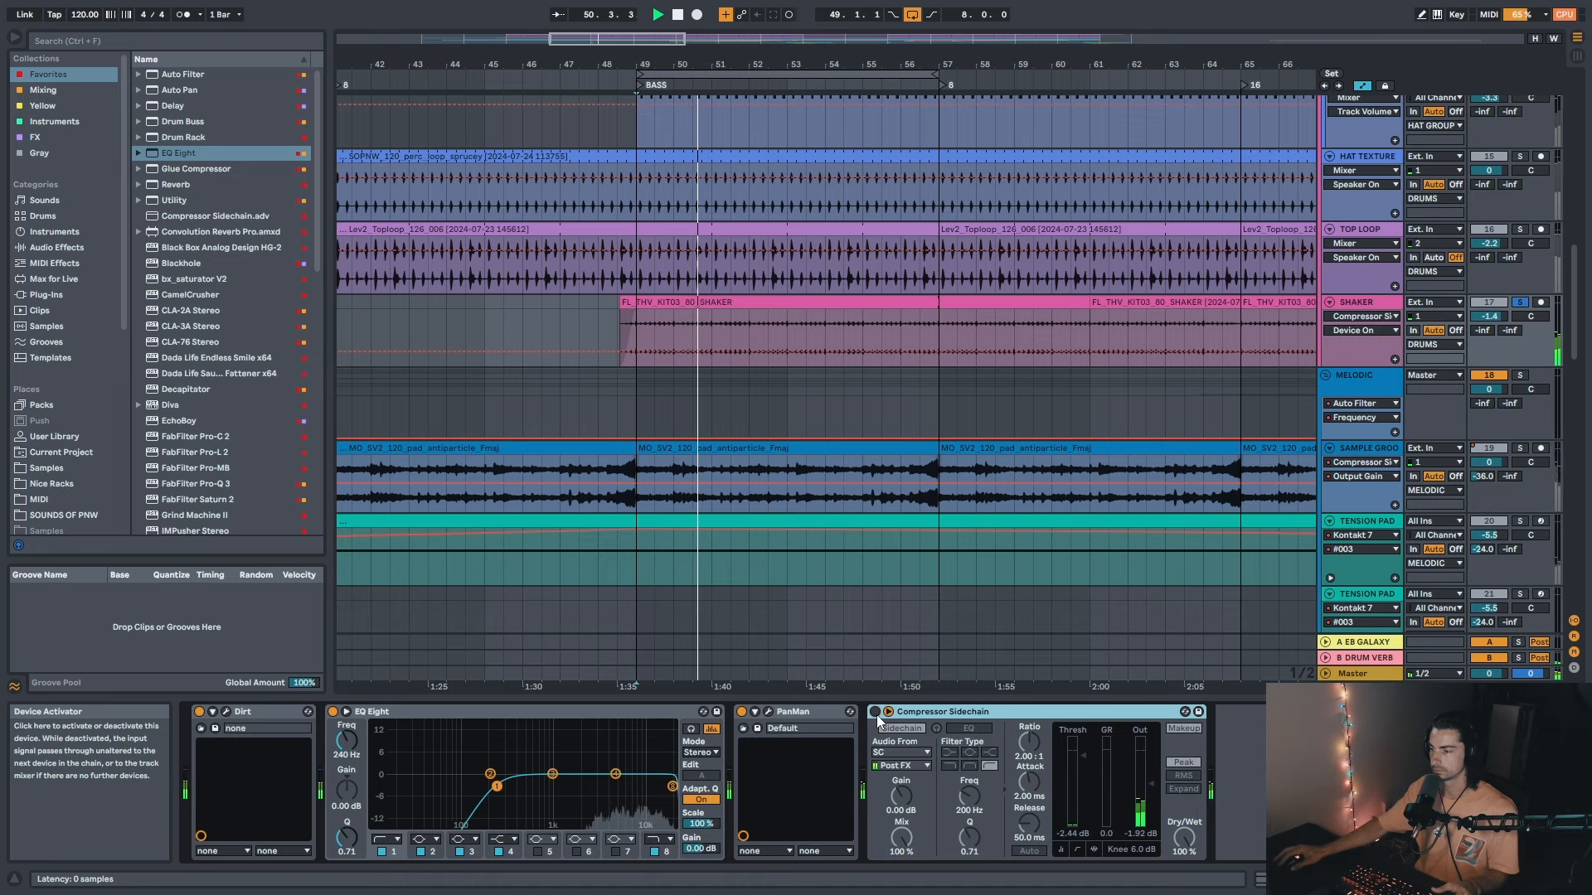
pyautogui.click(875, 712)
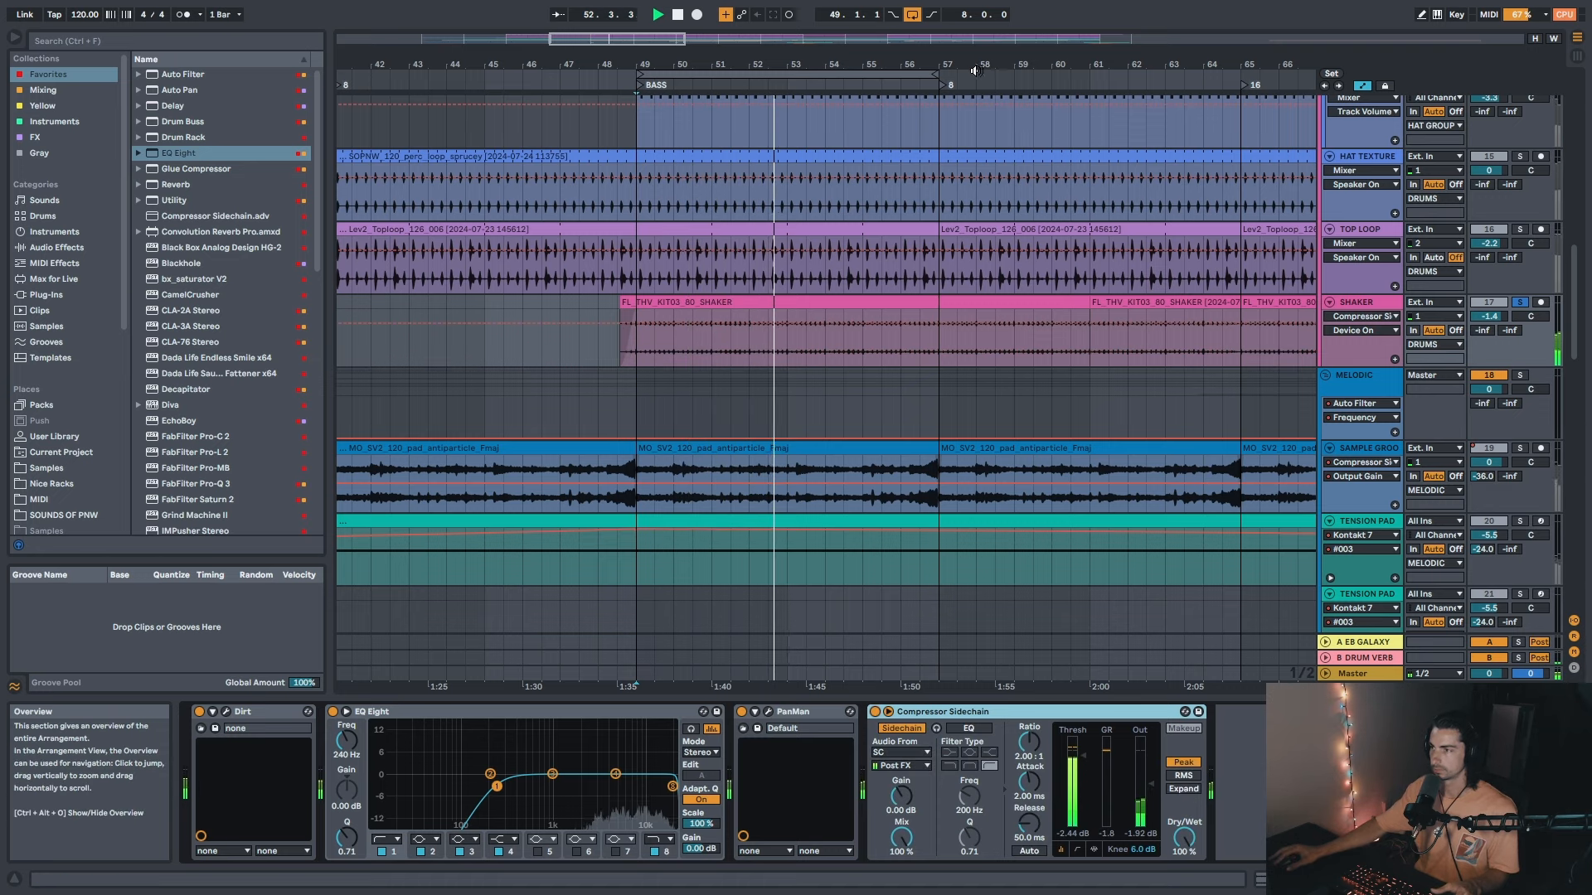
# Step: Take the SHAKER track out of solo and listen to the whole DRUMS group soloed
pyautogui.moveTo(973, 65); pyautogui.dragTo(964, 46)
pyautogui.press('s')
pyautogui.scroll(1, 1140, 302)
pyautogui.scroll(5, 1371, 249)
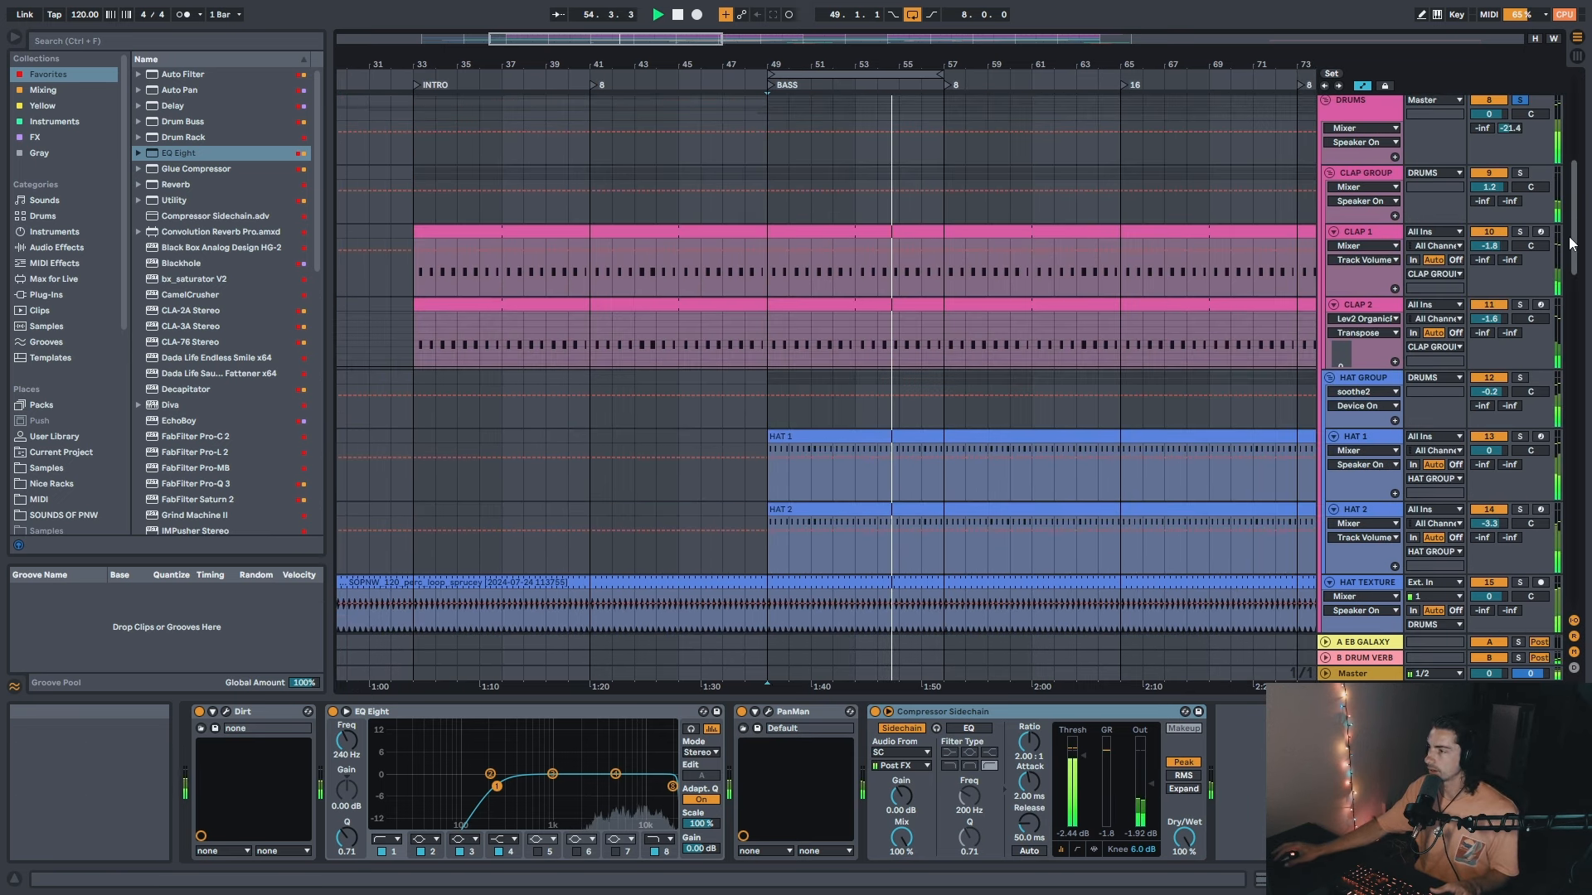
# Step: Examine the effect chains of CLAP GROUP, HAT GROUP and HAT TEXTURE while the drums play
pyautogui.click(1370, 227)
pyautogui.moveTo(886, 58); pyautogui.dragTo(852, 70)
pyautogui.click(1365, 291)
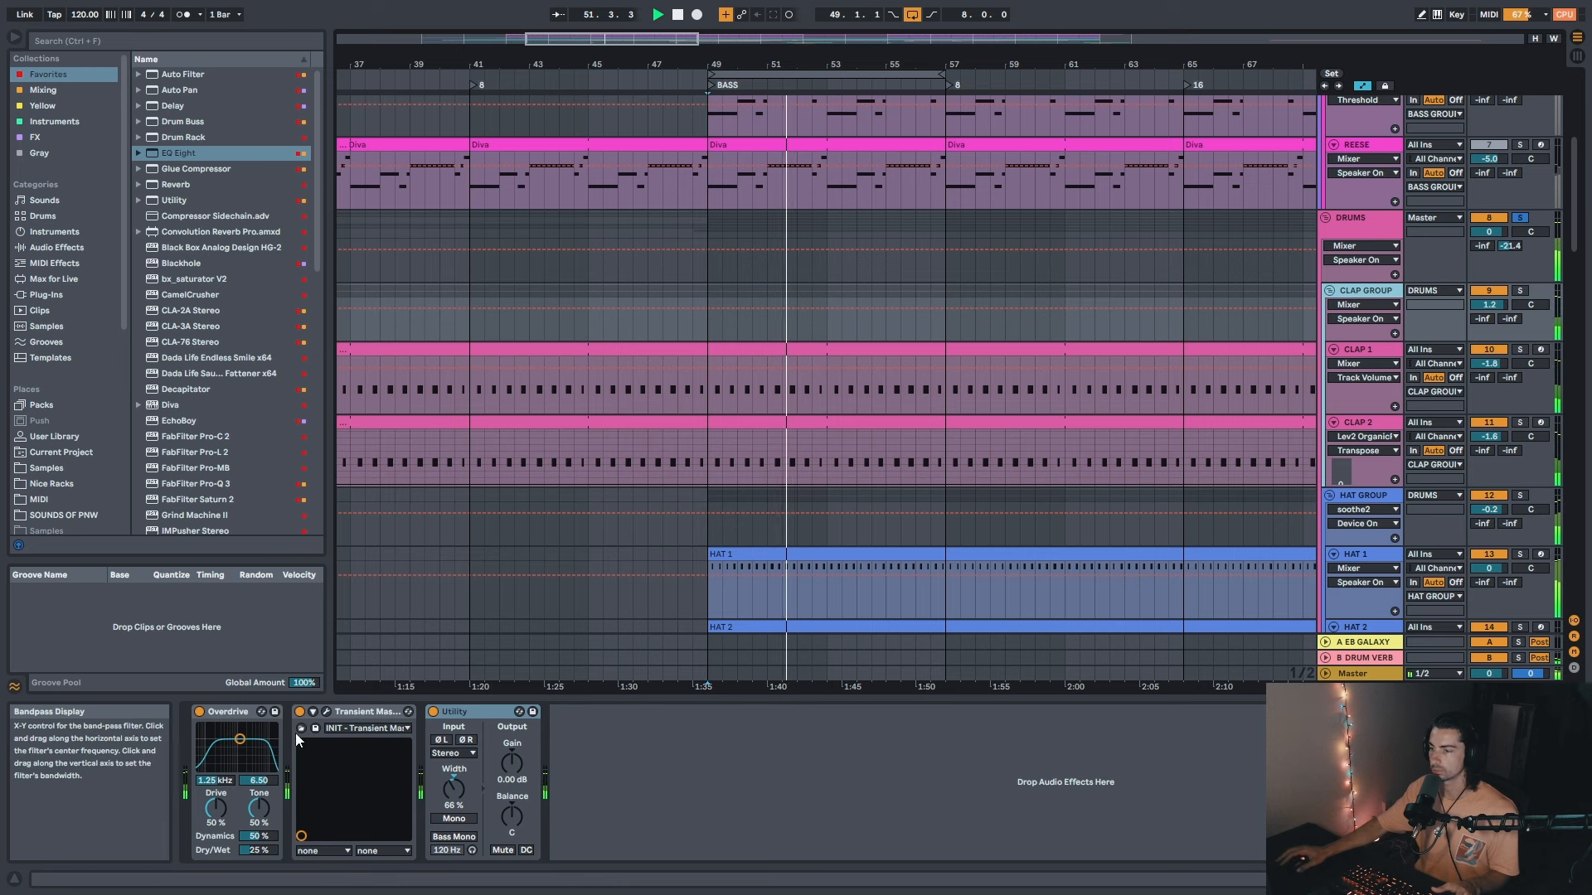
pyautogui.scroll(-2, 1367, 425)
pyautogui.click(1374, 421)
pyautogui.scroll(-4, 1393, 422)
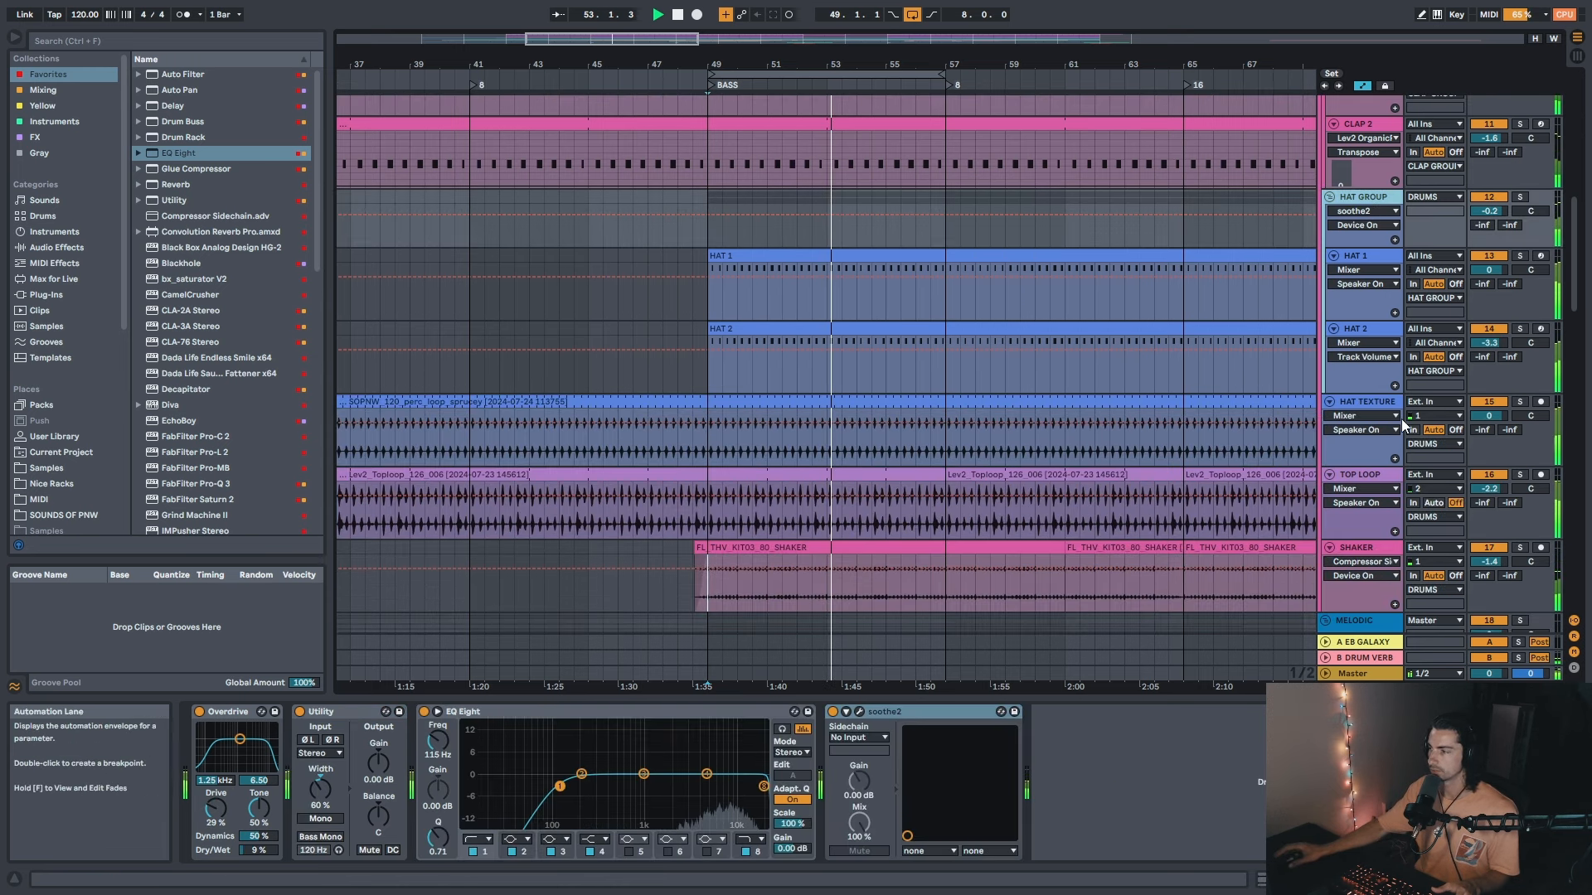
pyautogui.click(1376, 409)
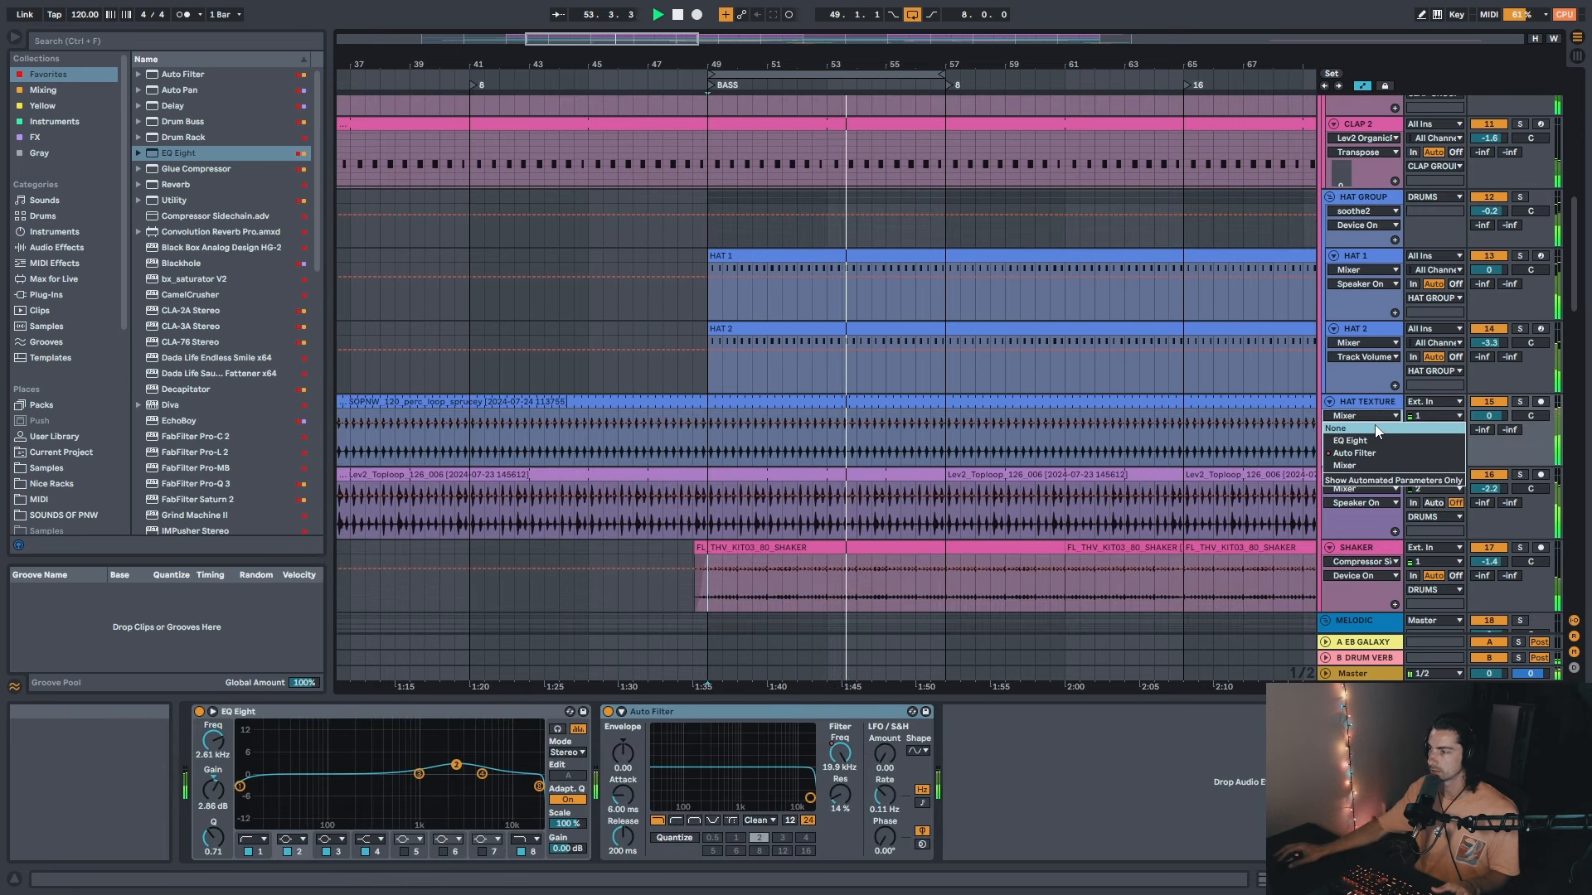
# Step: Solo the B DRUM VERB return and audition it with its EQ Eight switched off and on
pyautogui.click(1381, 658)
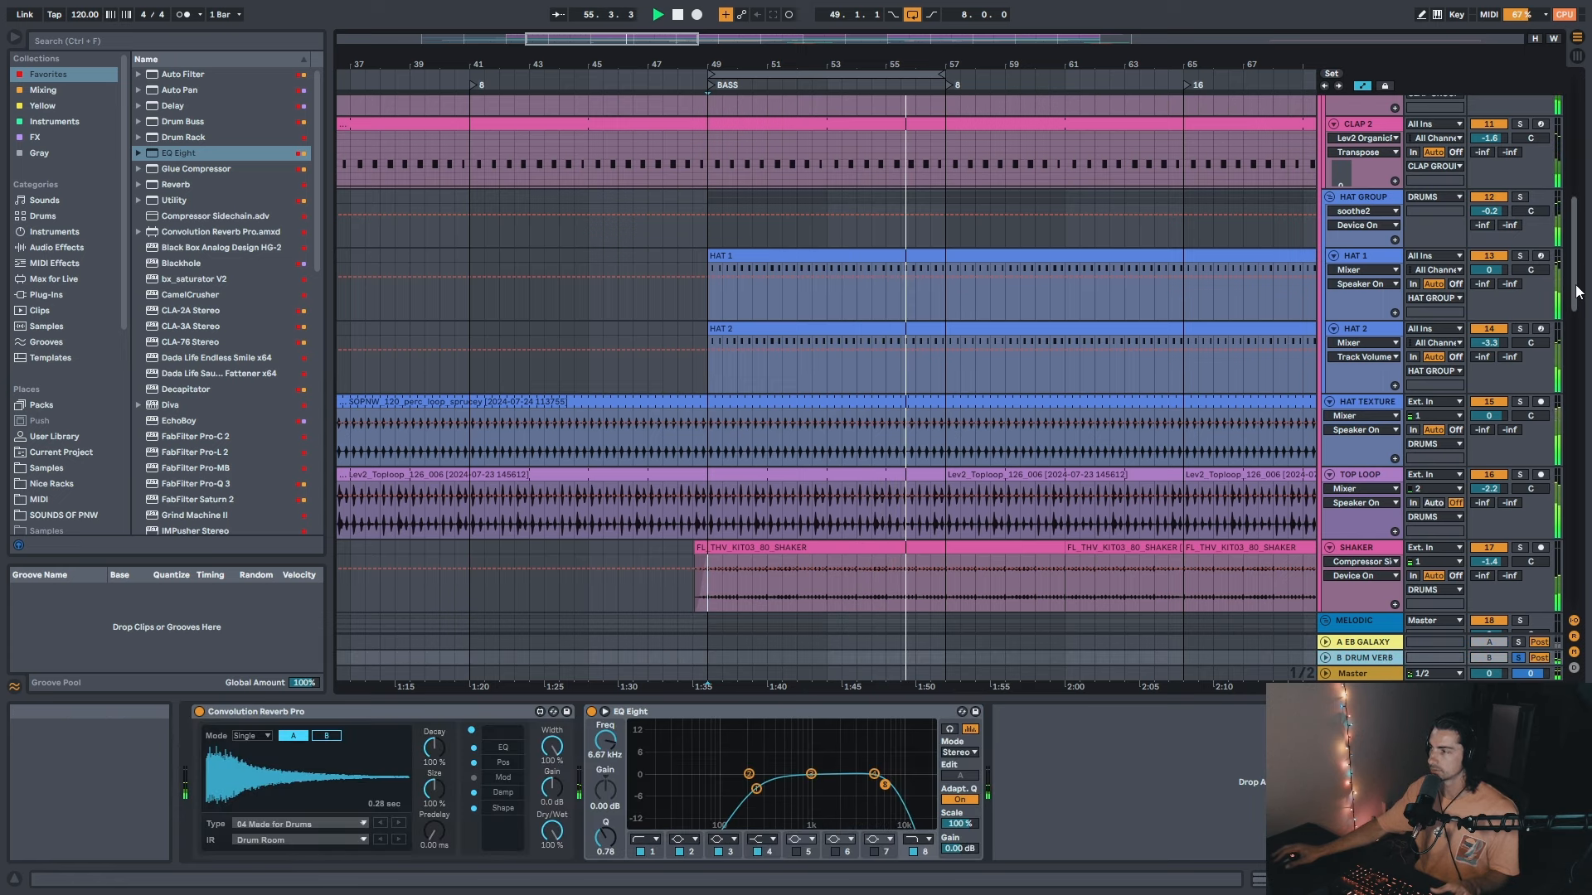
pyautogui.scroll(7, 1379, 313)
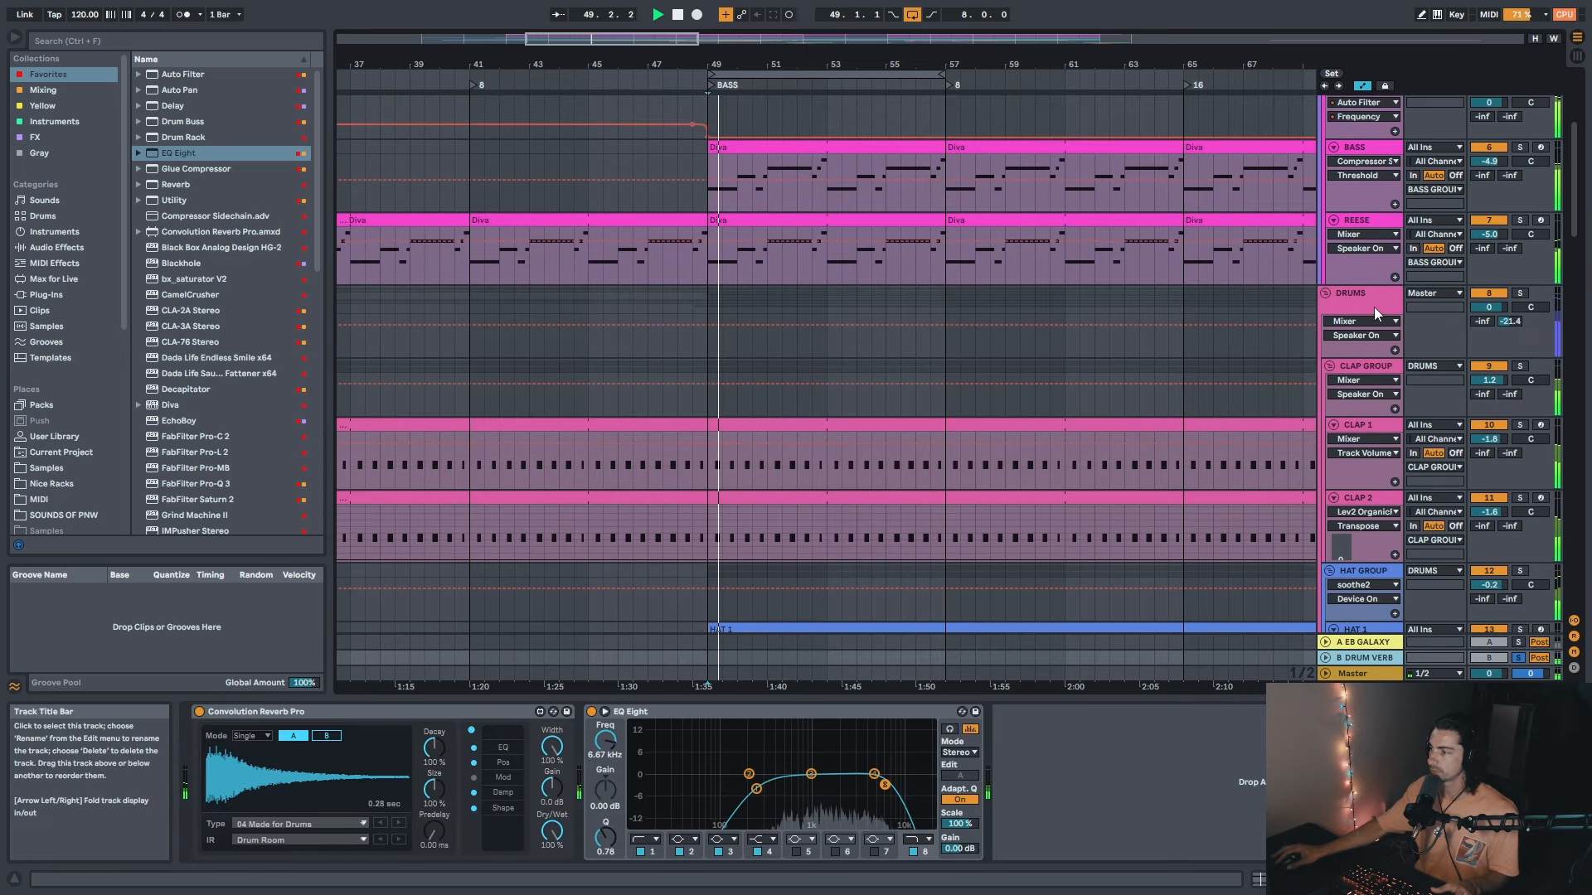
pyautogui.click(592, 711)
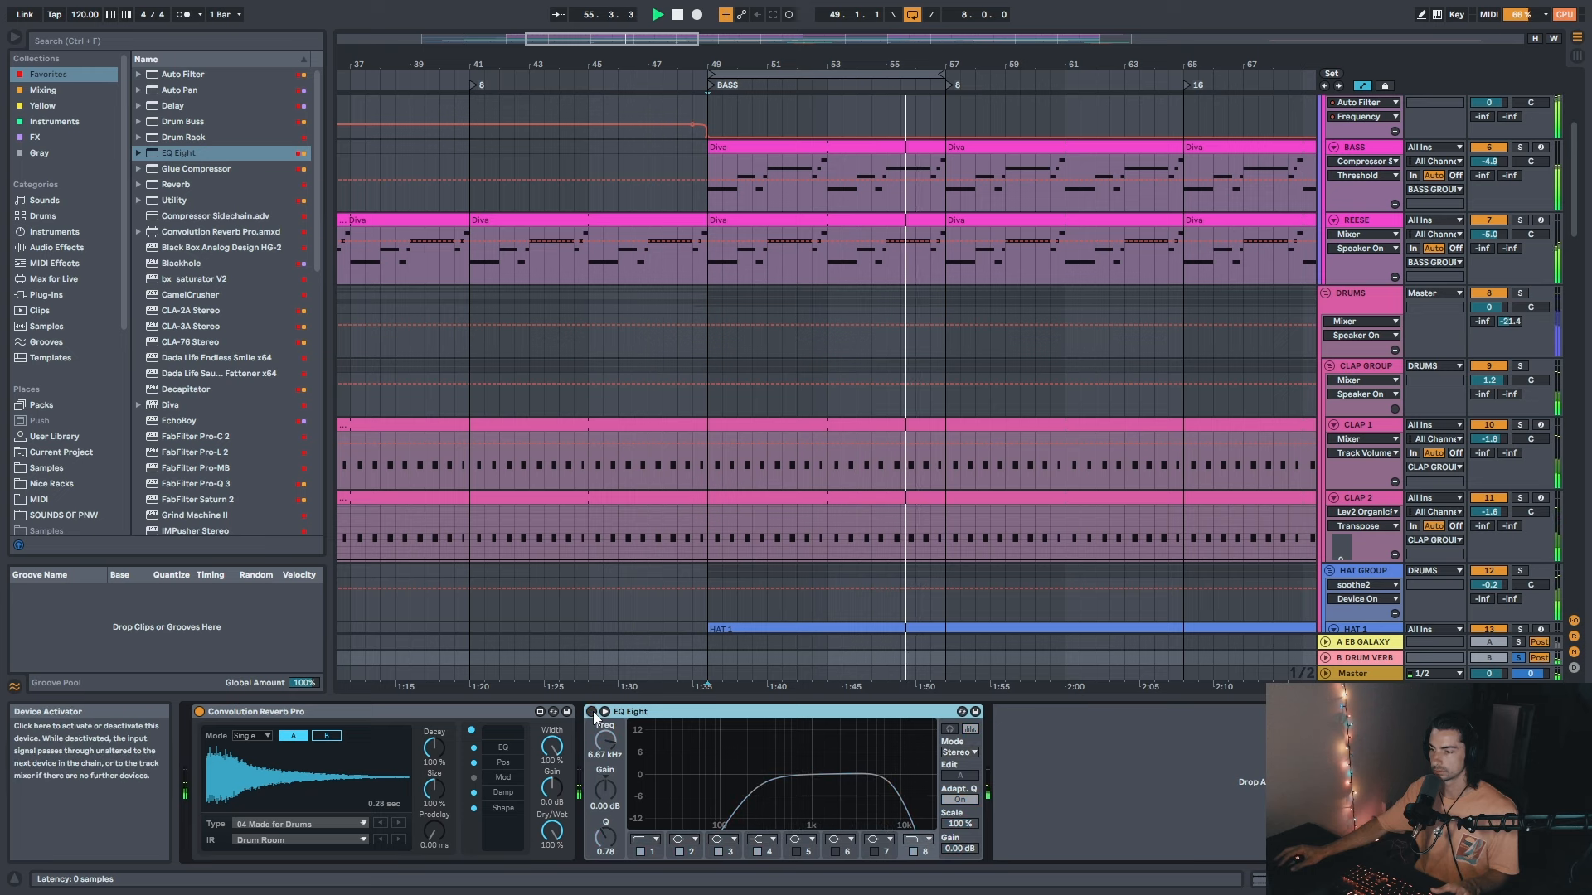
pyautogui.click(592, 711)
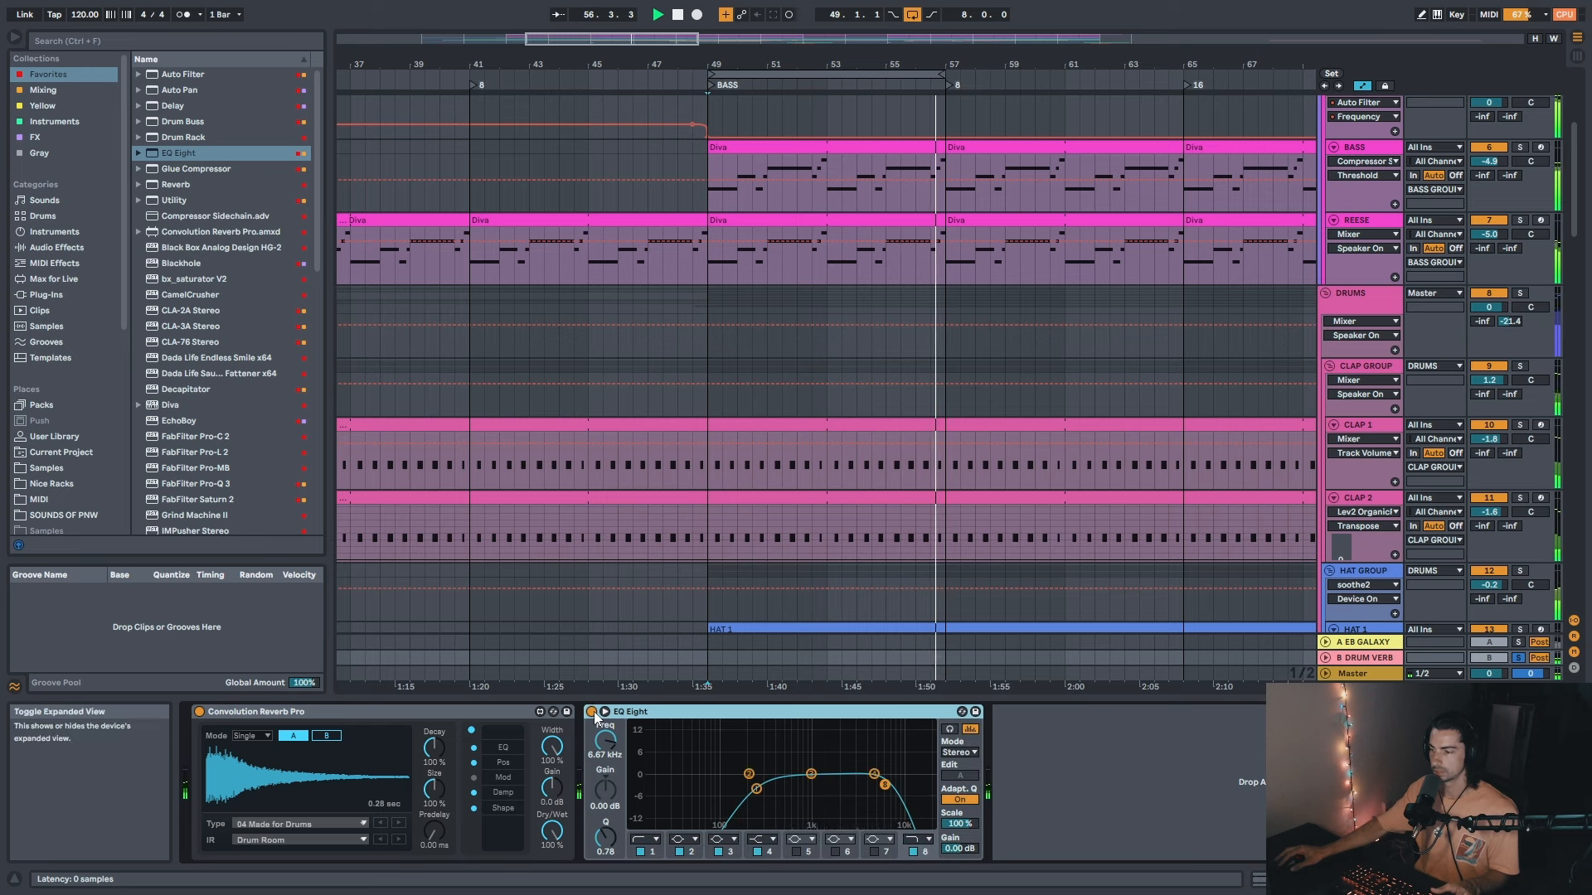
pyautogui.click(592, 711)
pyautogui.click(592, 711)
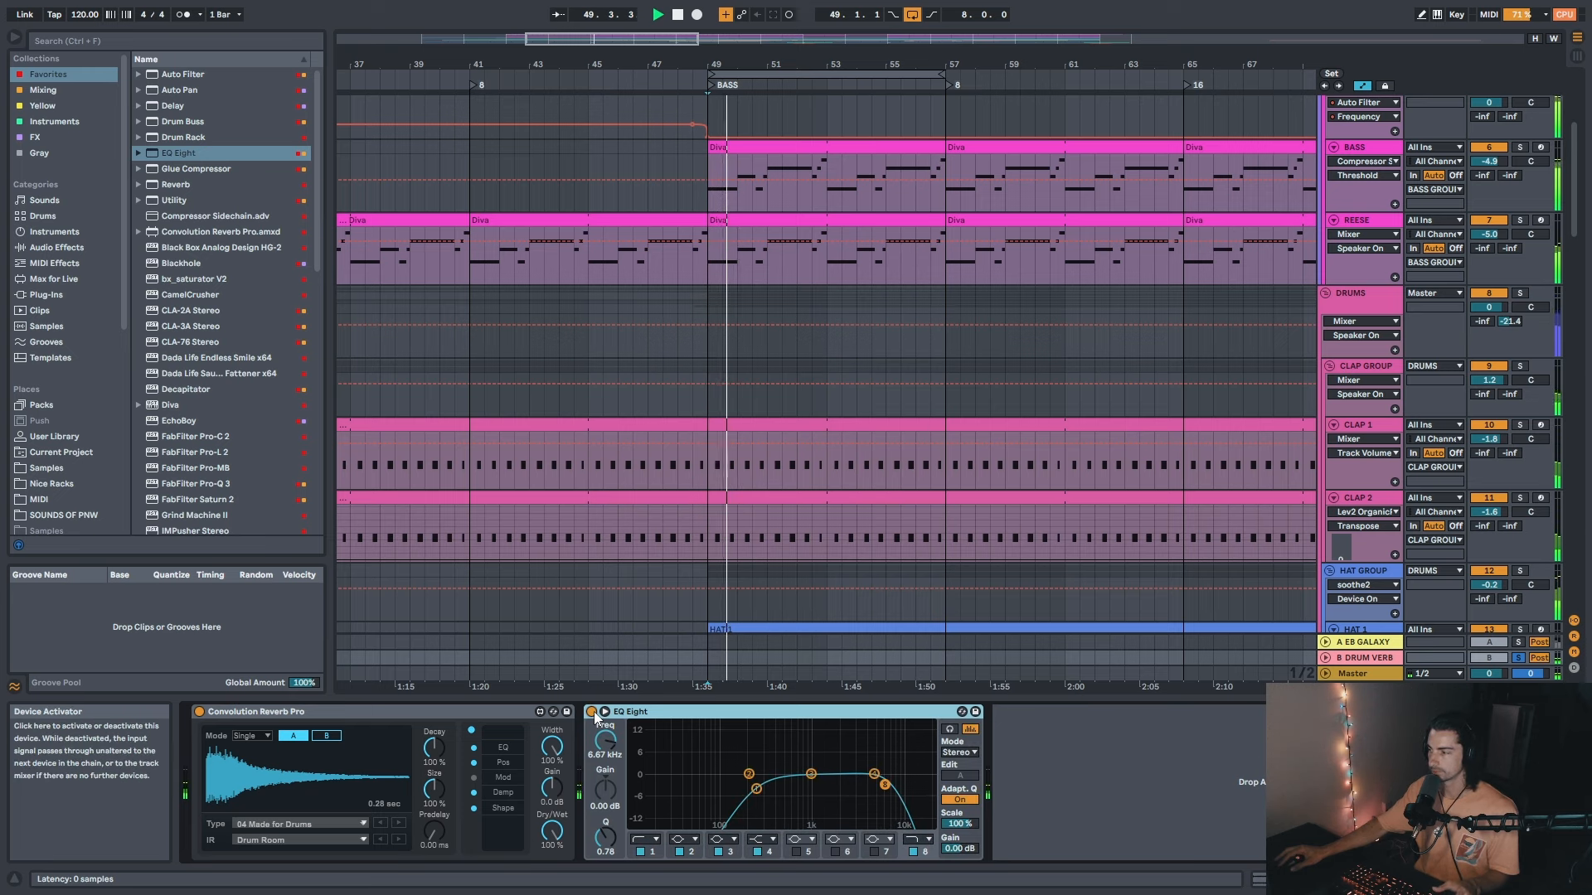
# Step: Solo the DRUMS group and compare it with the B DRUM VERB return muted and unmuted
pyautogui.click(1375, 298)
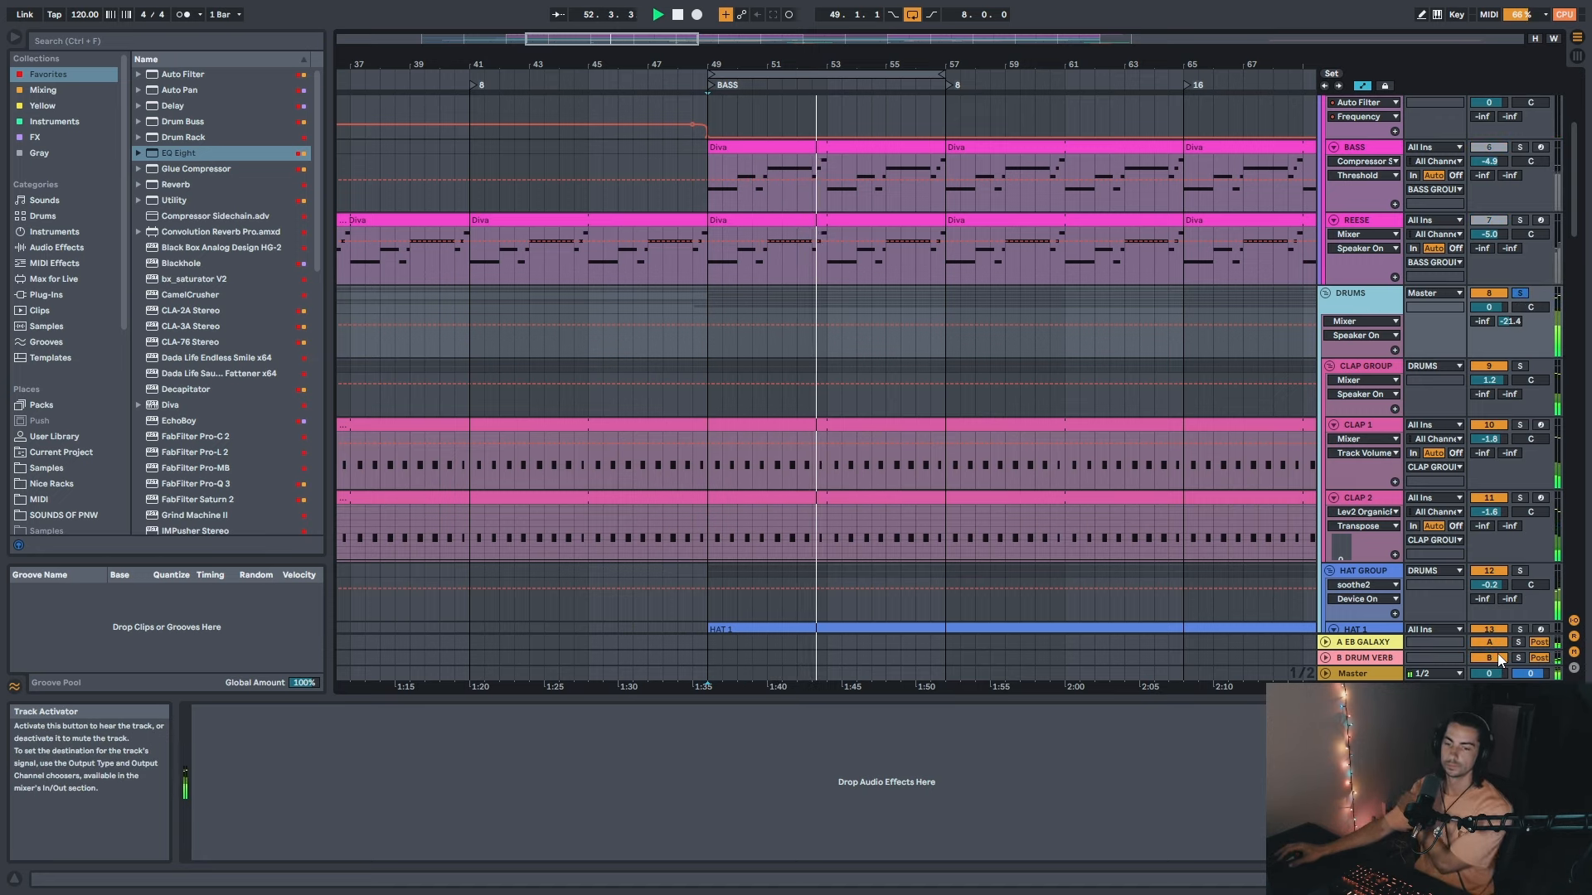
pyautogui.click(1476, 659)
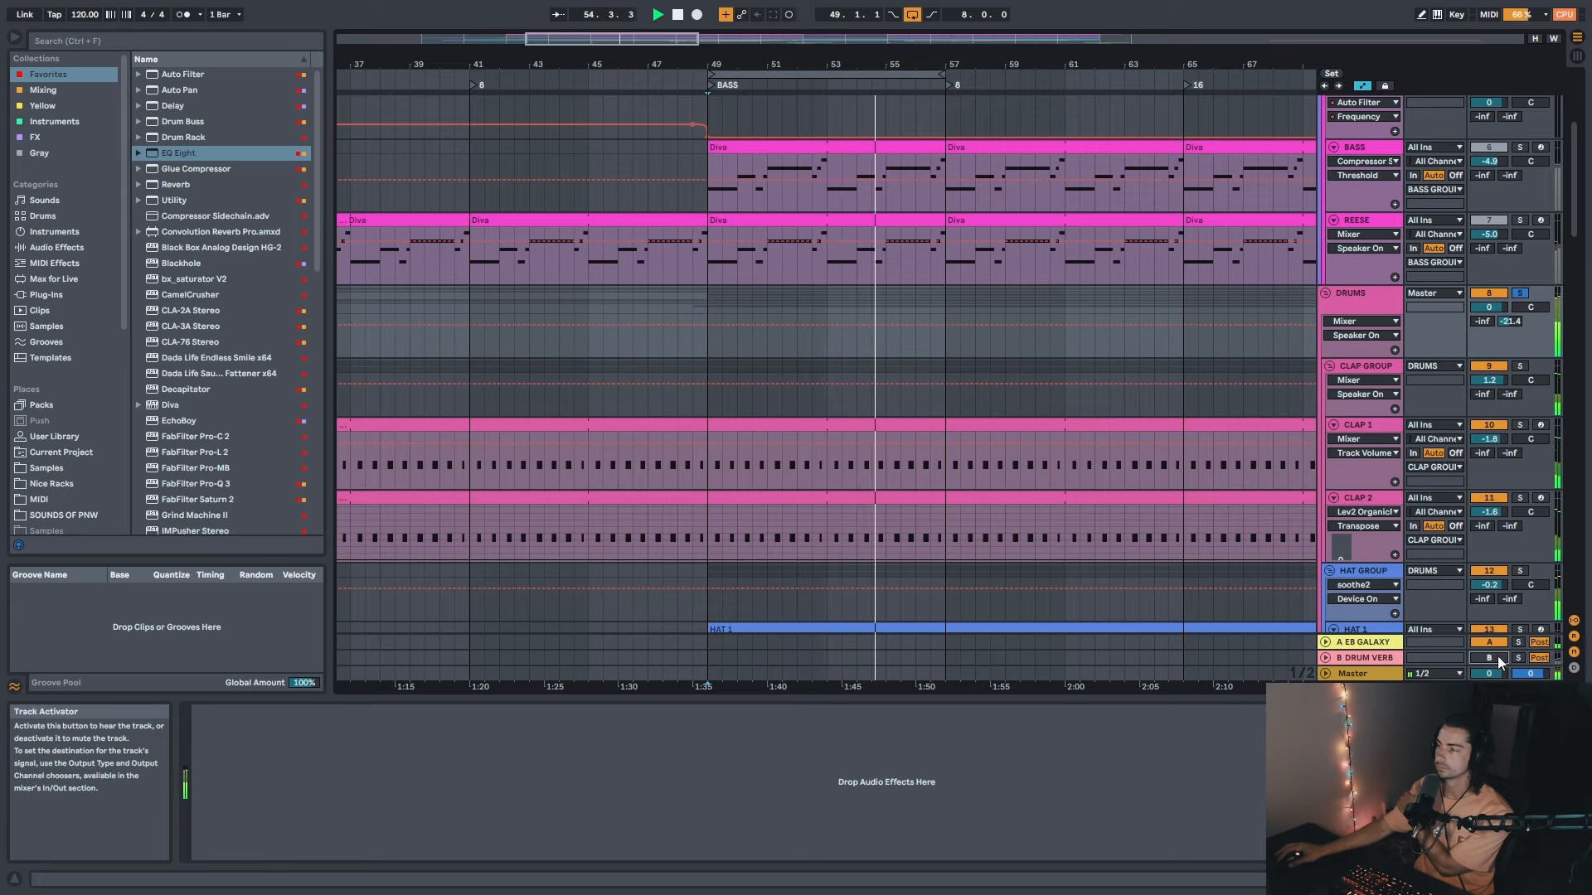
pyautogui.click(1476, 659)
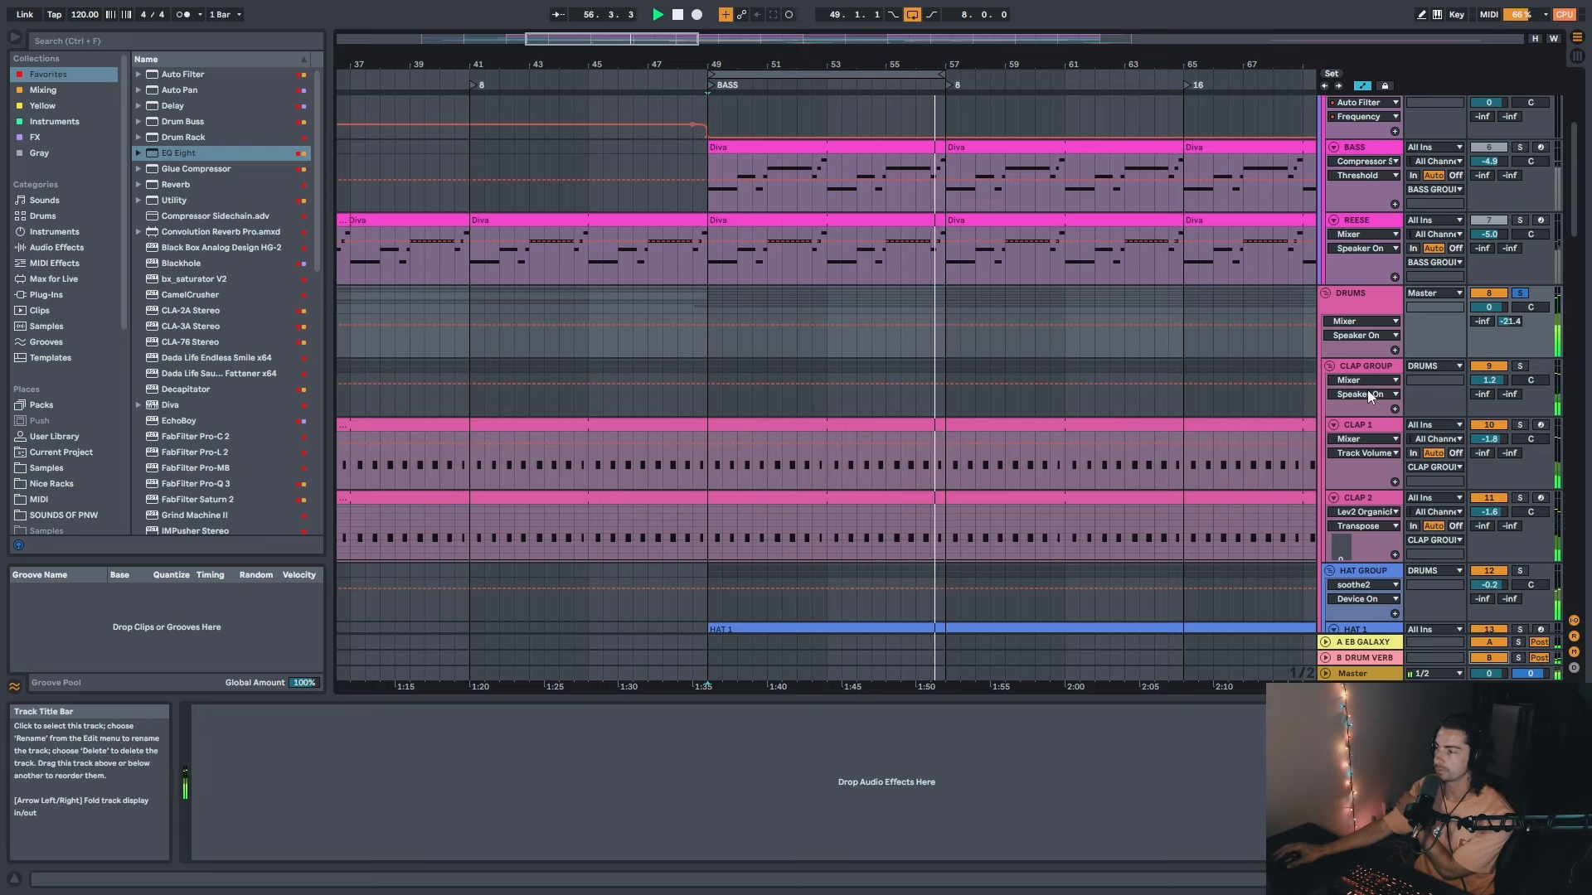
pyautogui.click(1492, 659)
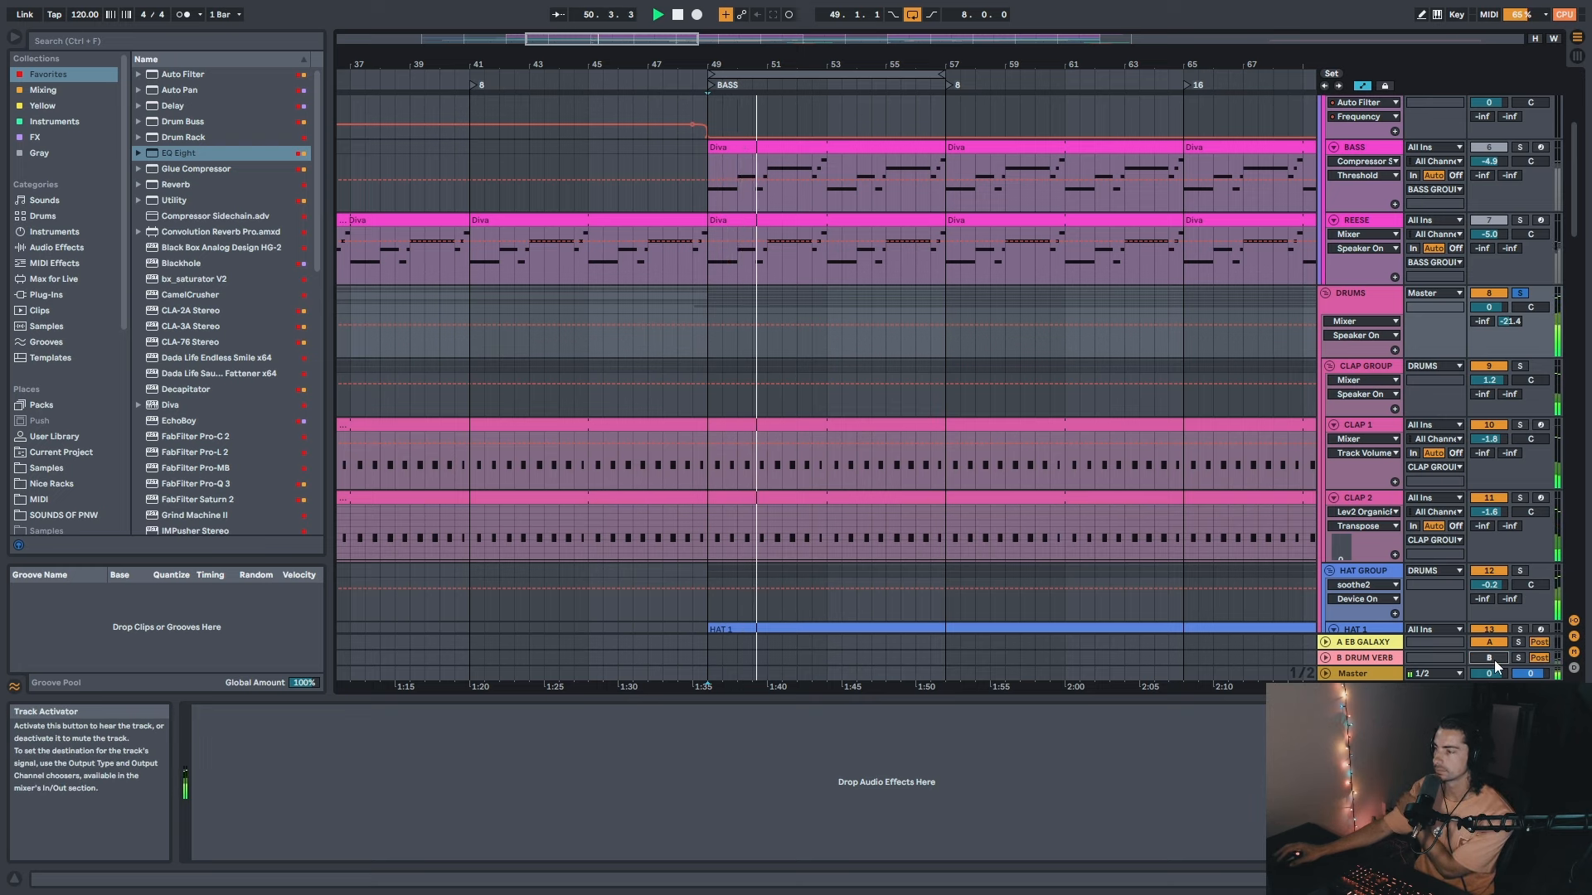
pyautogui.click(1493, 660)
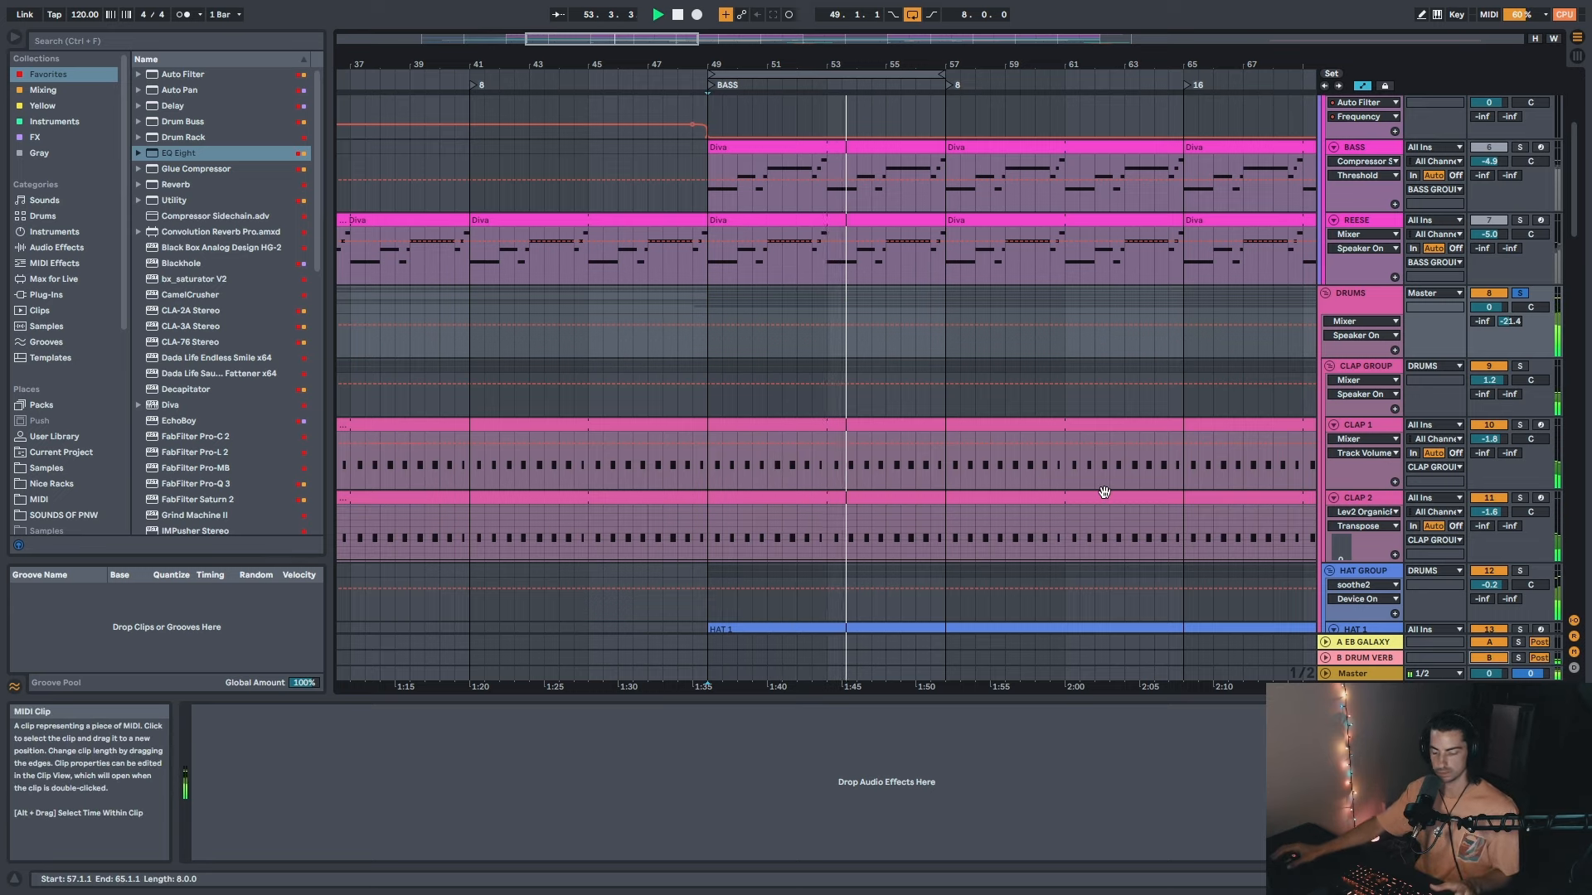
# Step: Unsolo the DRUMS group to return to the full mix, and mute B DRUM VERB to hear the mix without it
pyautogui.click(1338, 300)
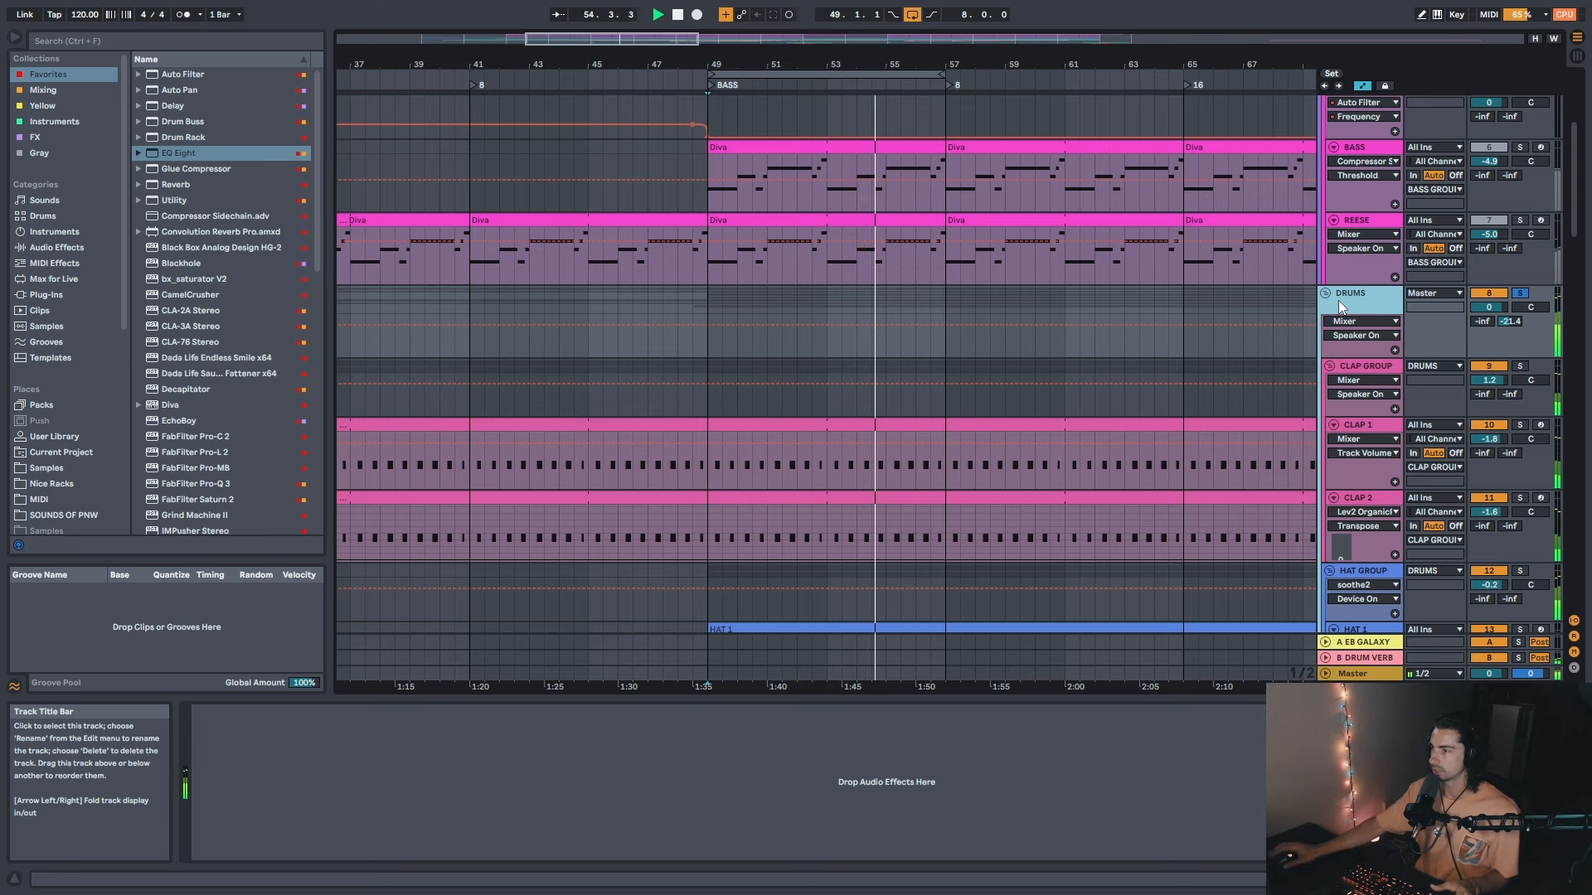
pyautogui.moveTo(914, 64)
pyautogui.mouseDown()
pyautogui.moveTo(928, 41)
pyautogui.moveTo(937, 66)
pyautogui.mouseUp()
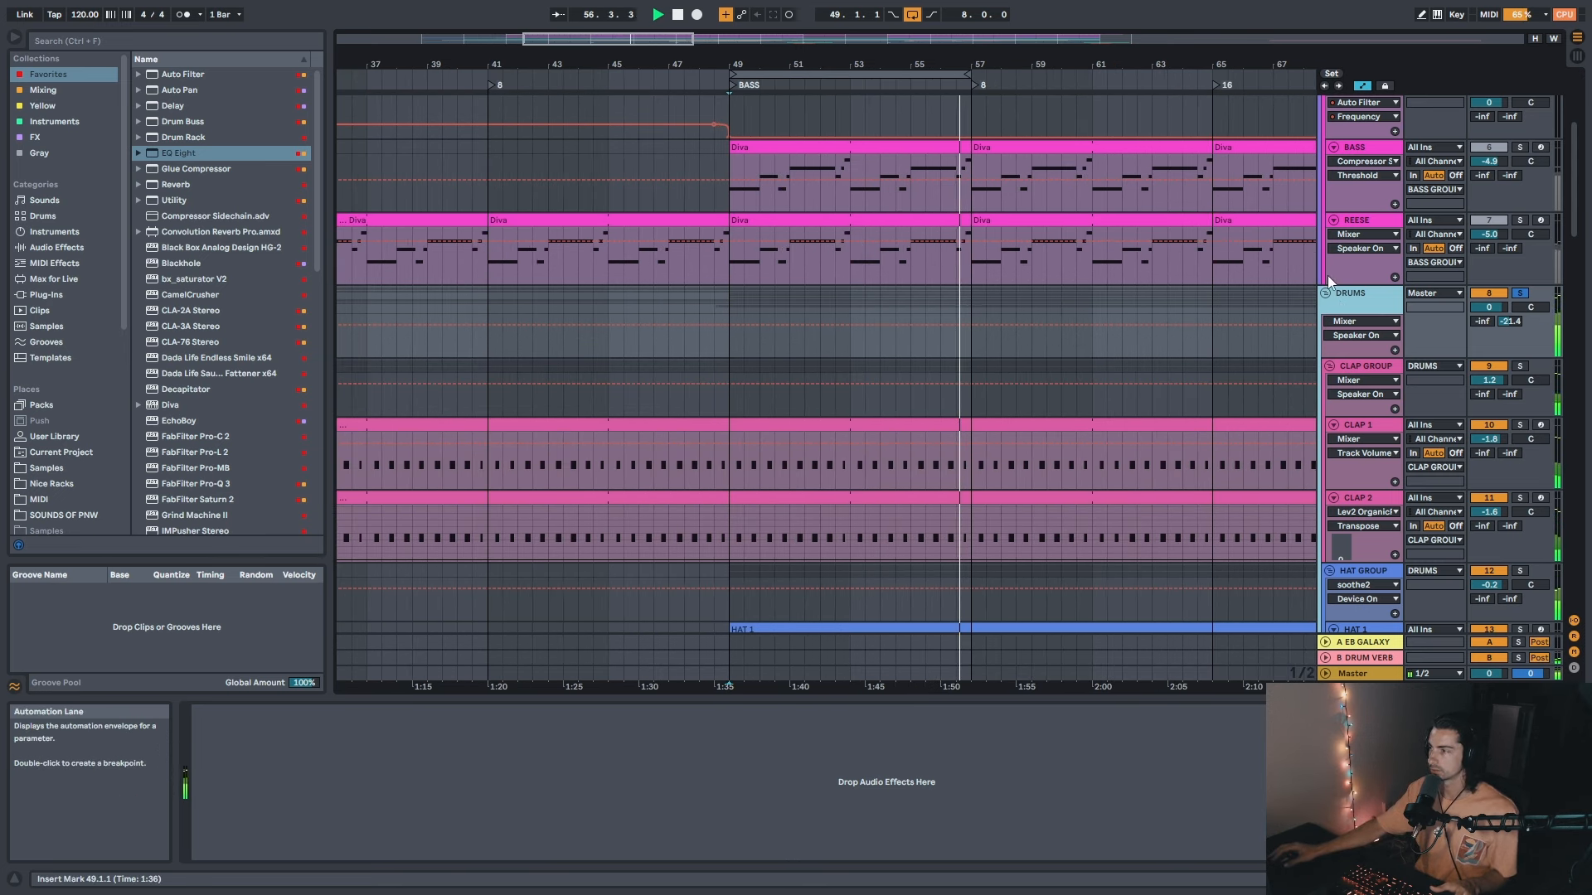
pyautogui.click(1519, 294)
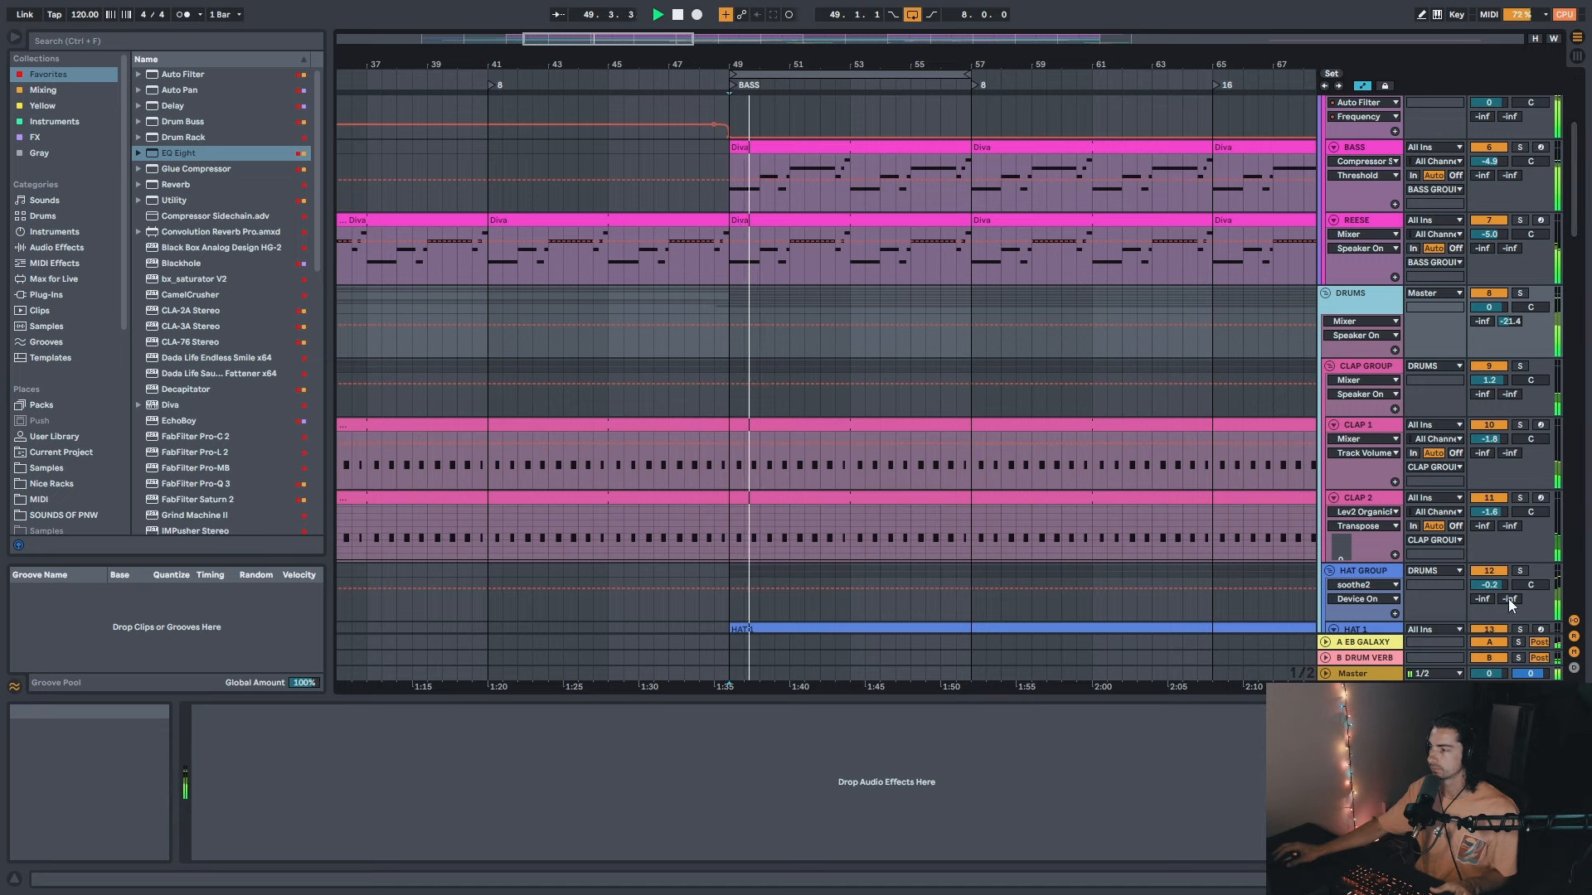
pyautogui.click(1489, 659)
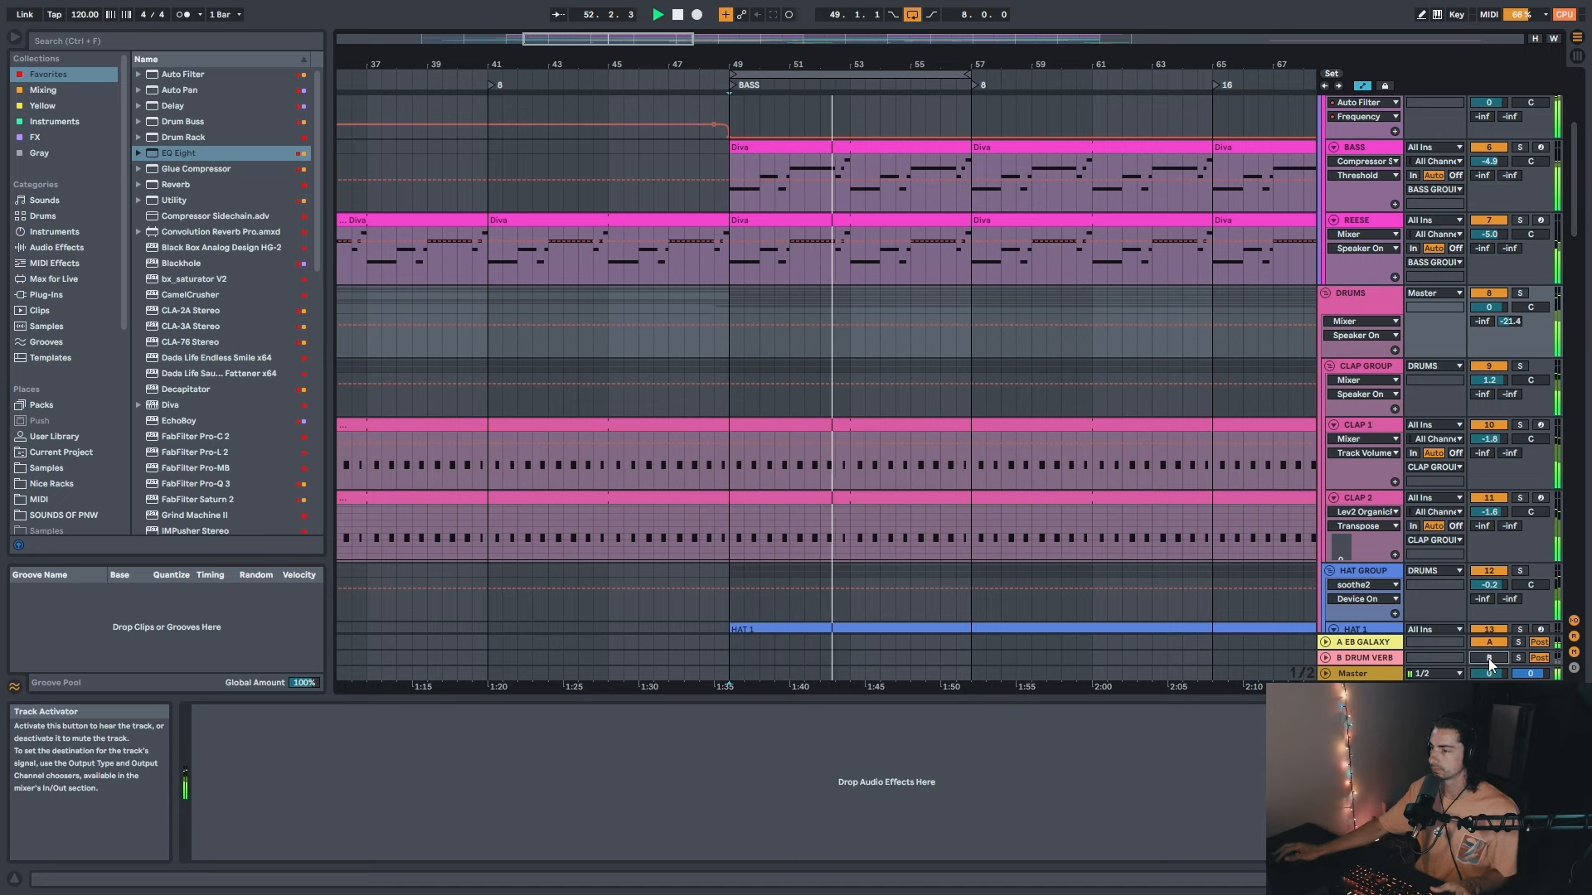
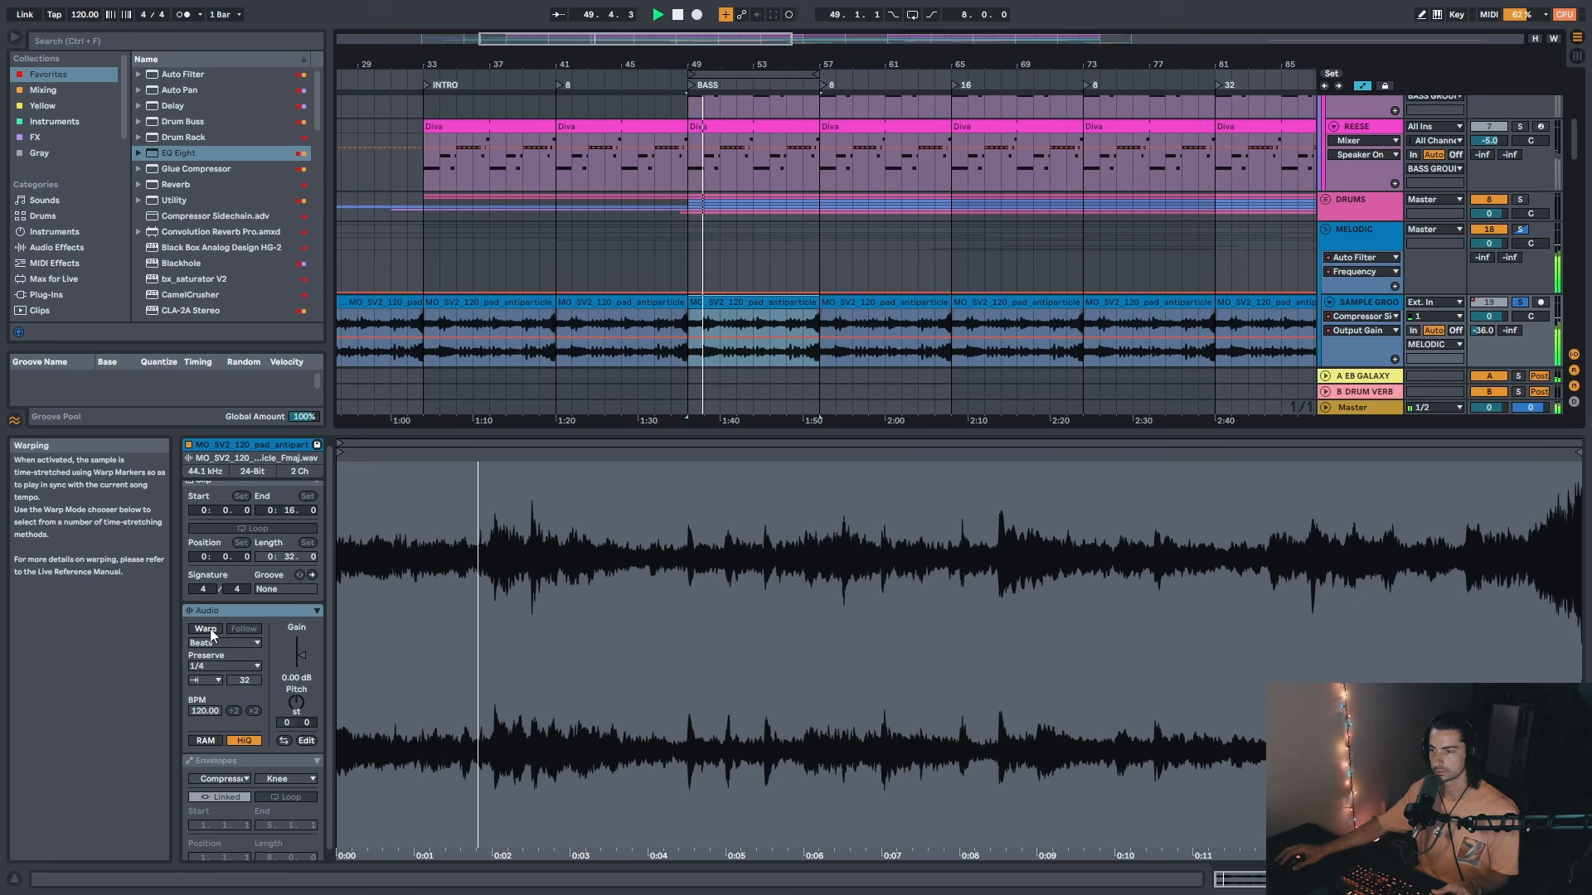
# Step: Audition the SAMPLE GROOVE track with its EchoBoy switched off, and stop playback
pyautogui.hotkey('shift', 'Tab')
pyautogui.click(609, 713)
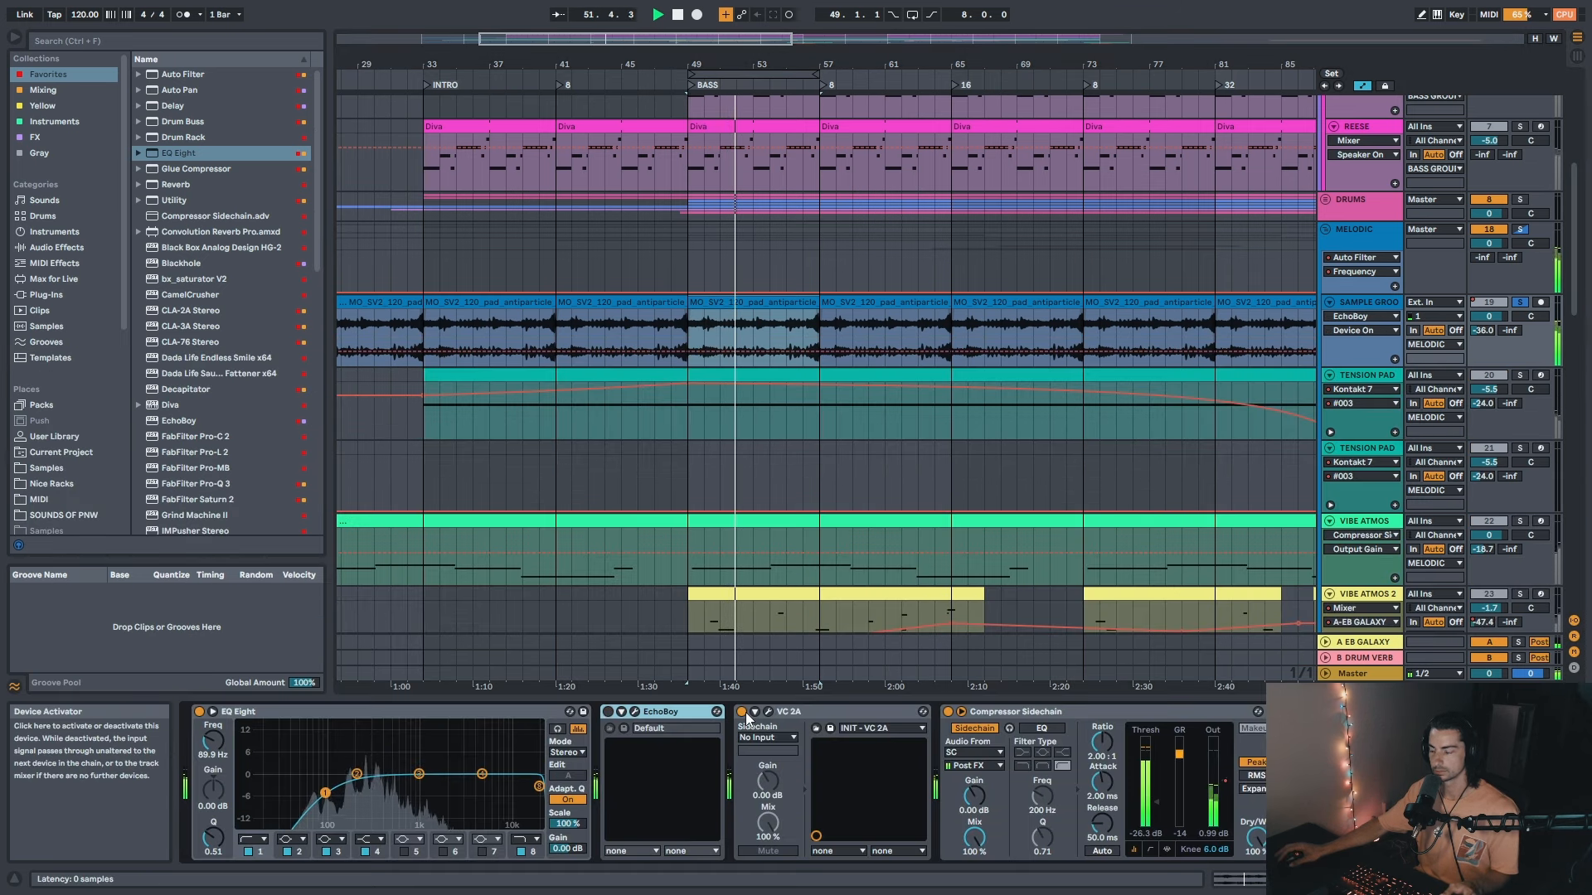
pyautogui.press('space')
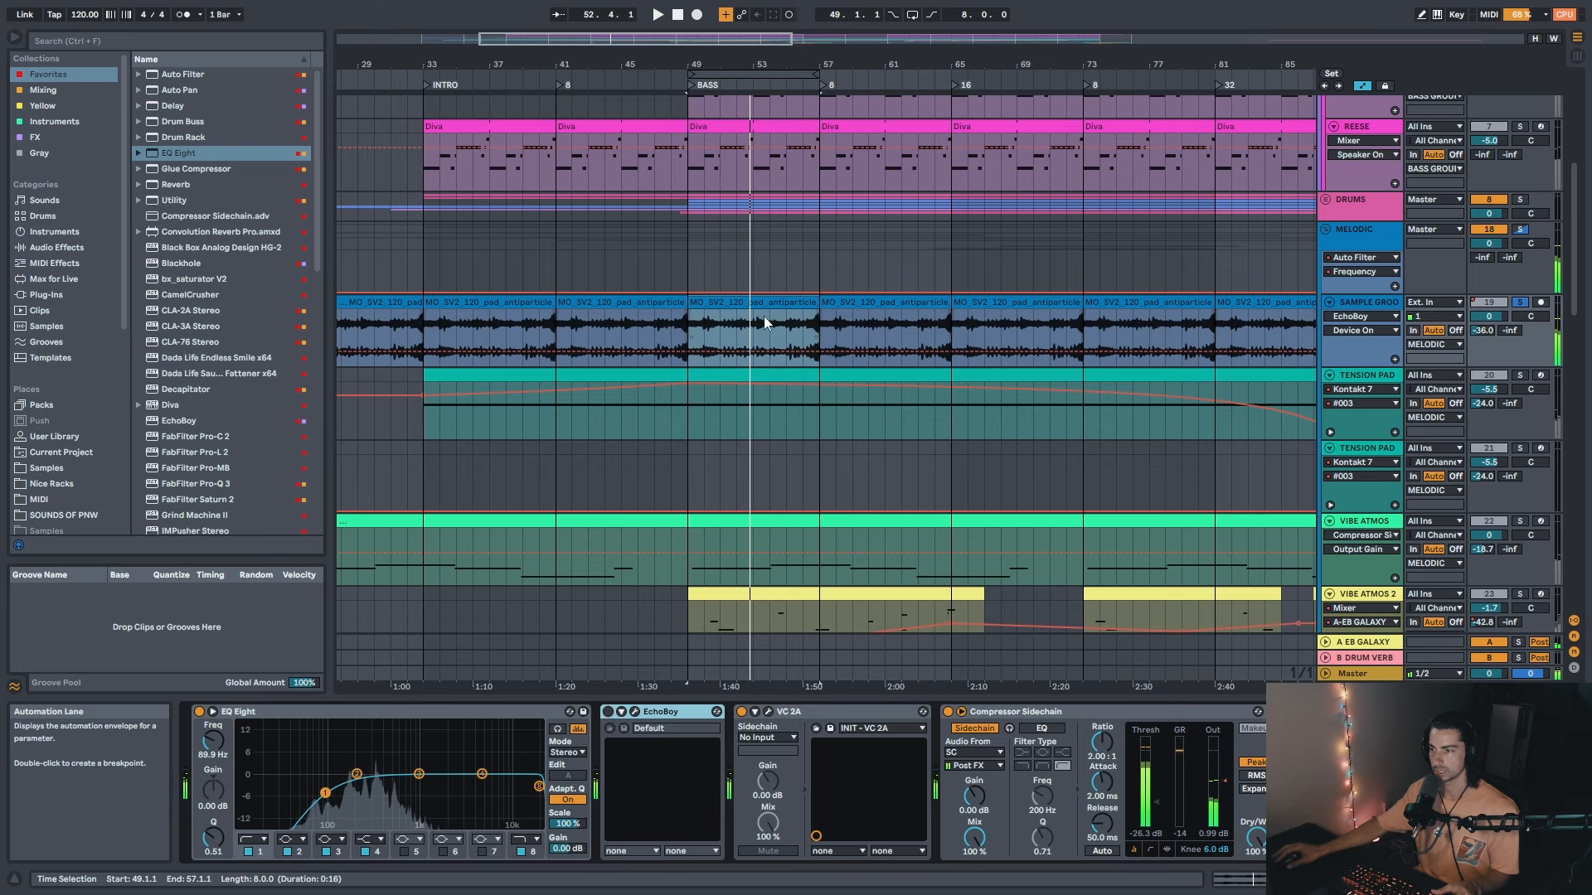
pyautogui.moveTo(758, 62); pyautogui.dragTo(759, 93)
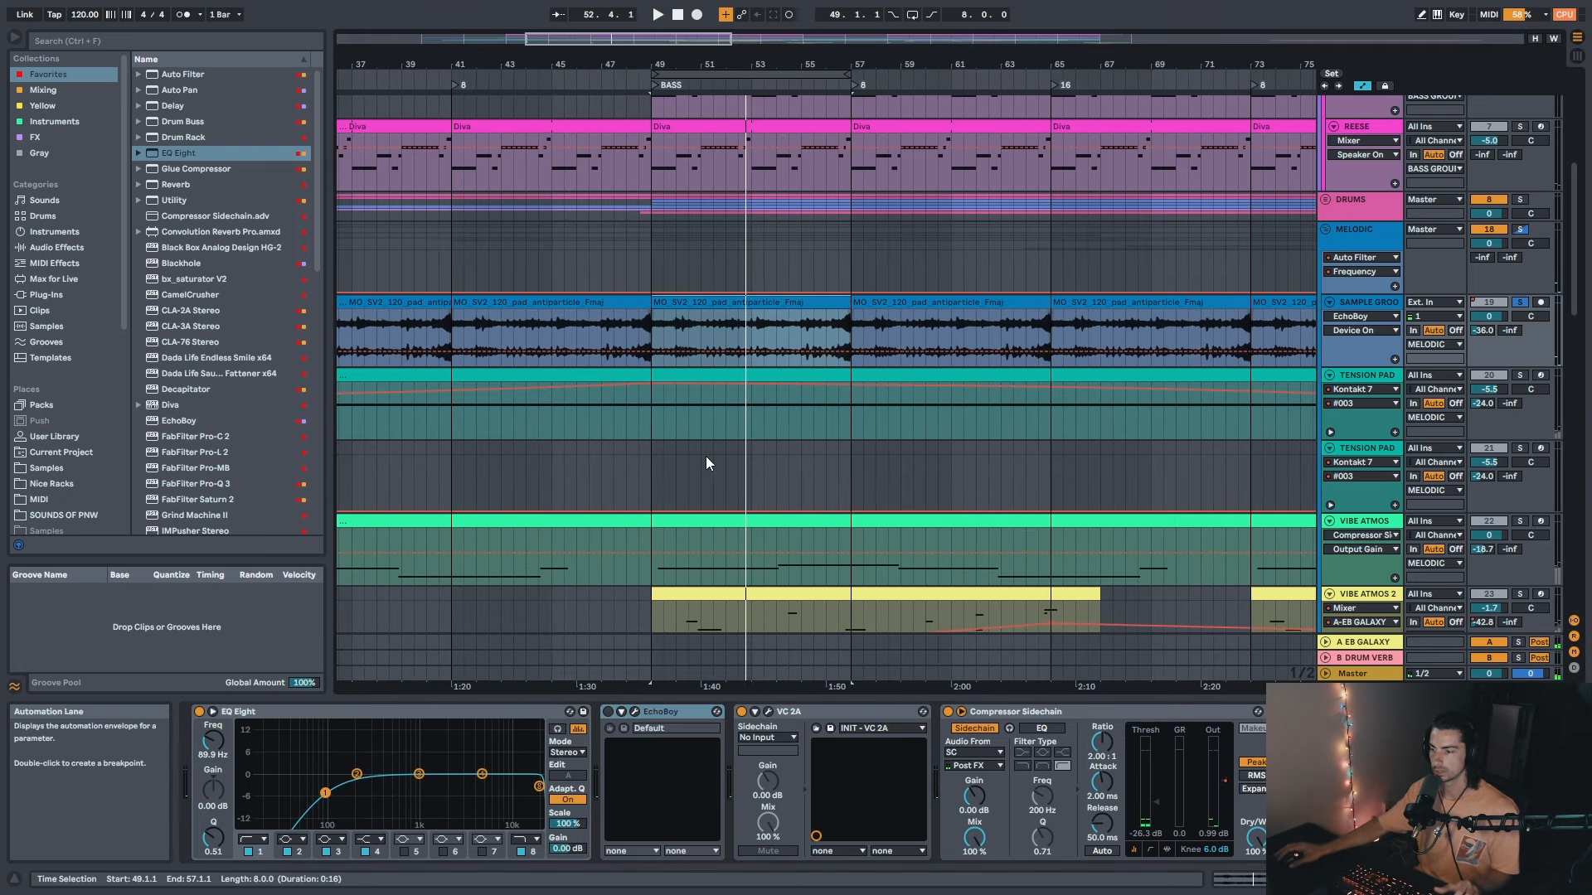
# Step: Check the SAMPLE GROOVE pad clip at bar 49 and replay the section with its device chain shown
pyautogui.doubleClick(711, 303)
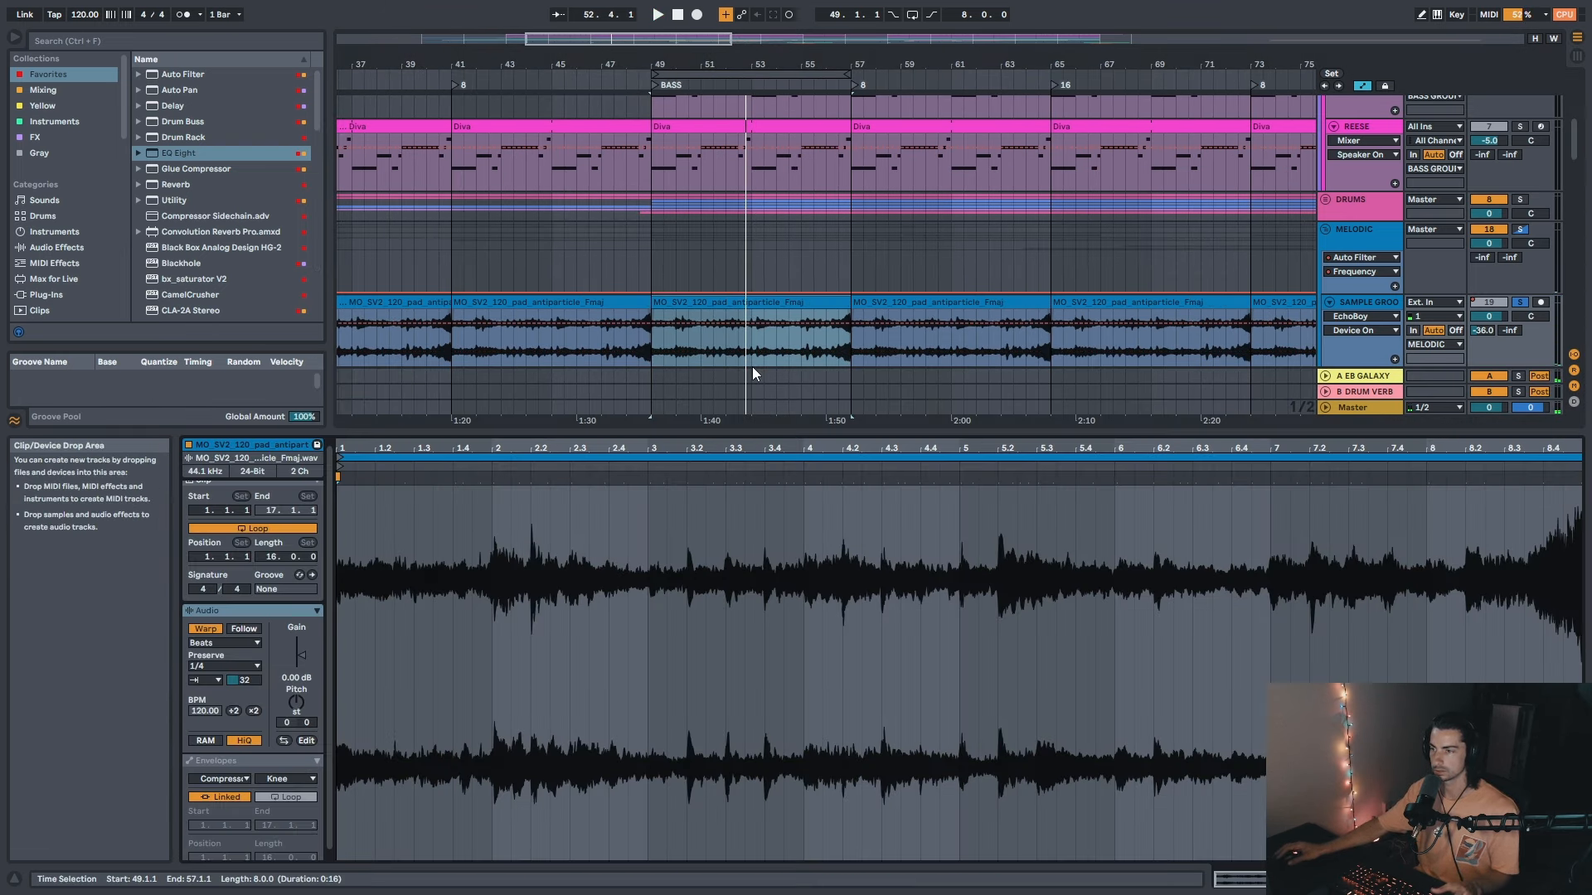
pyautogui.hotkey('shift', 'Tab')
pyautogui.moveTo(713, 65); pyautogui.dragTo(719, 60)
pyautogui.press('space')
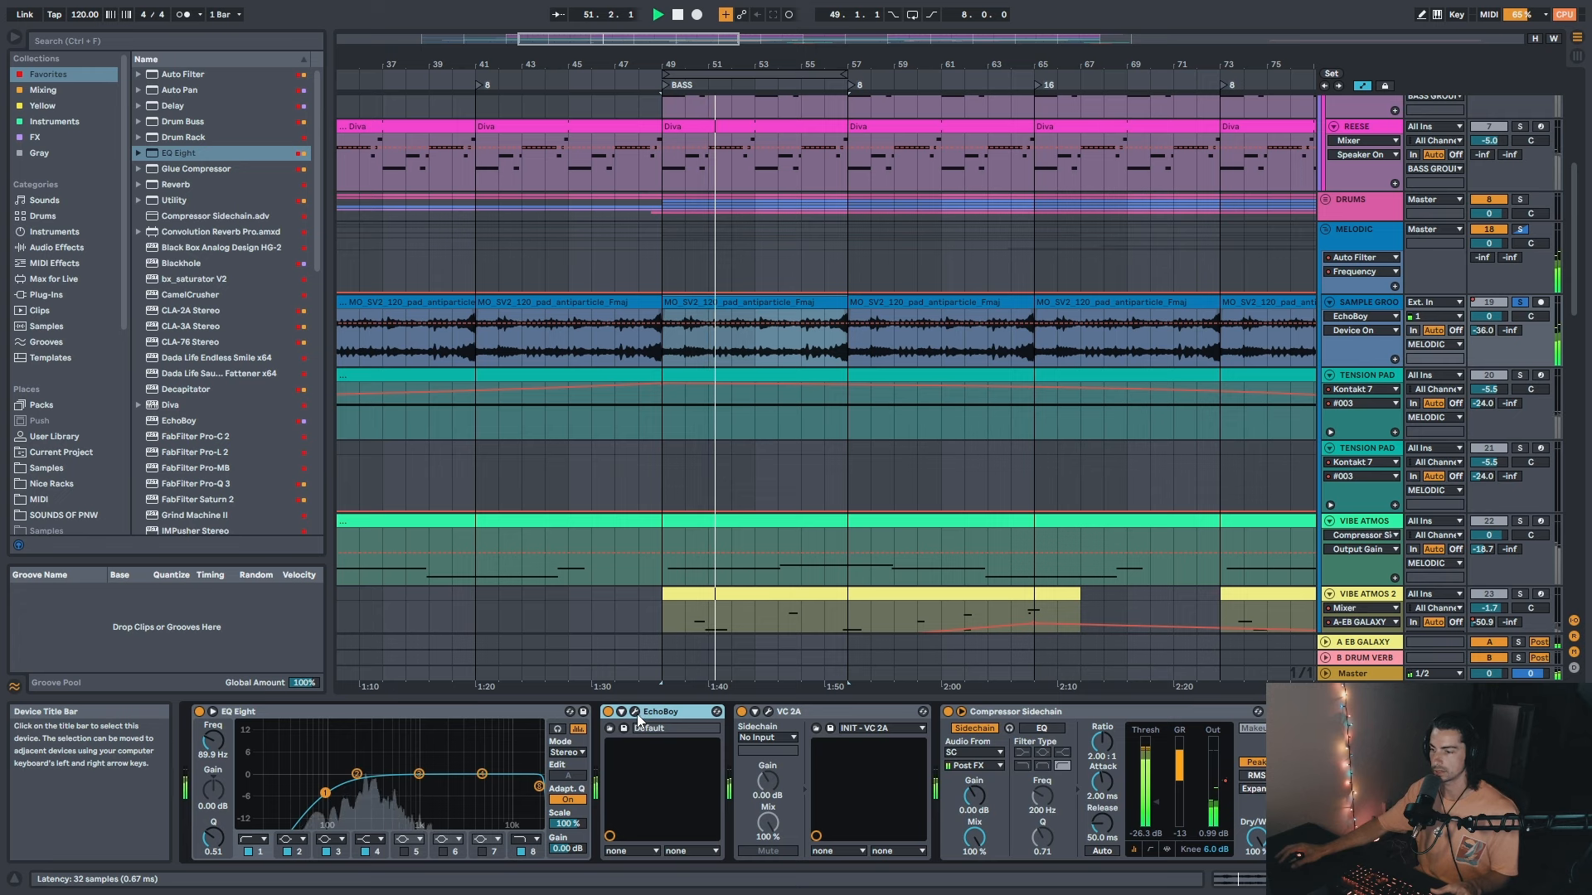
# Step: Inspect EchoBoy's settings on SAMPLE GROOVE and compare the sound with the device switched off
pyautogui.click(634, 712)
pyautogui.moveTo(354, 162); pyautogui.dragTo(352, 206)
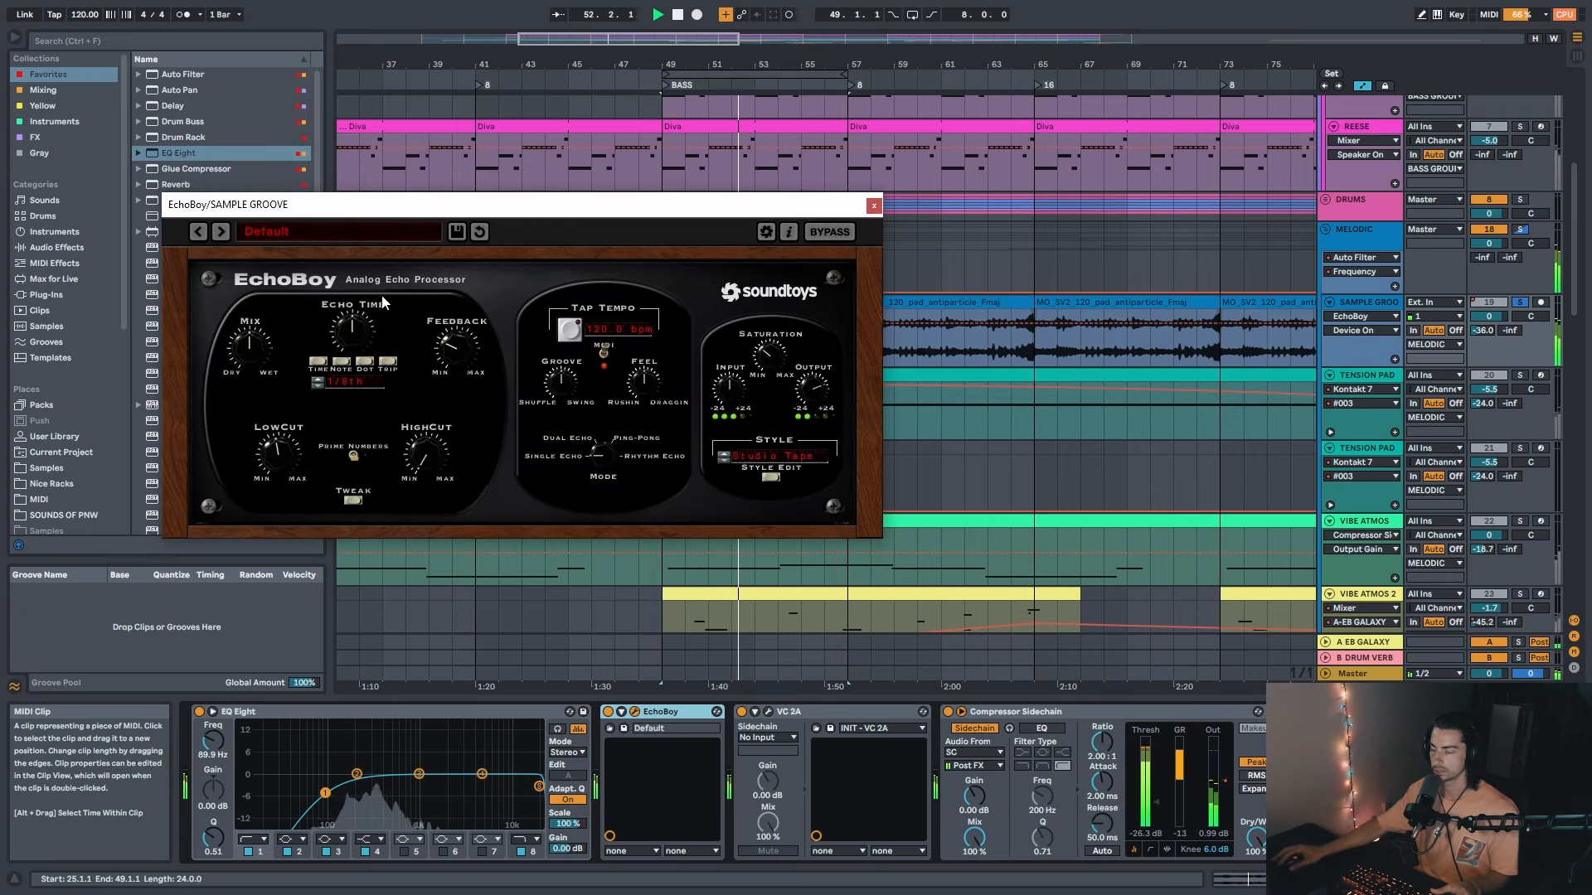
pyautogui.click(608, 712)
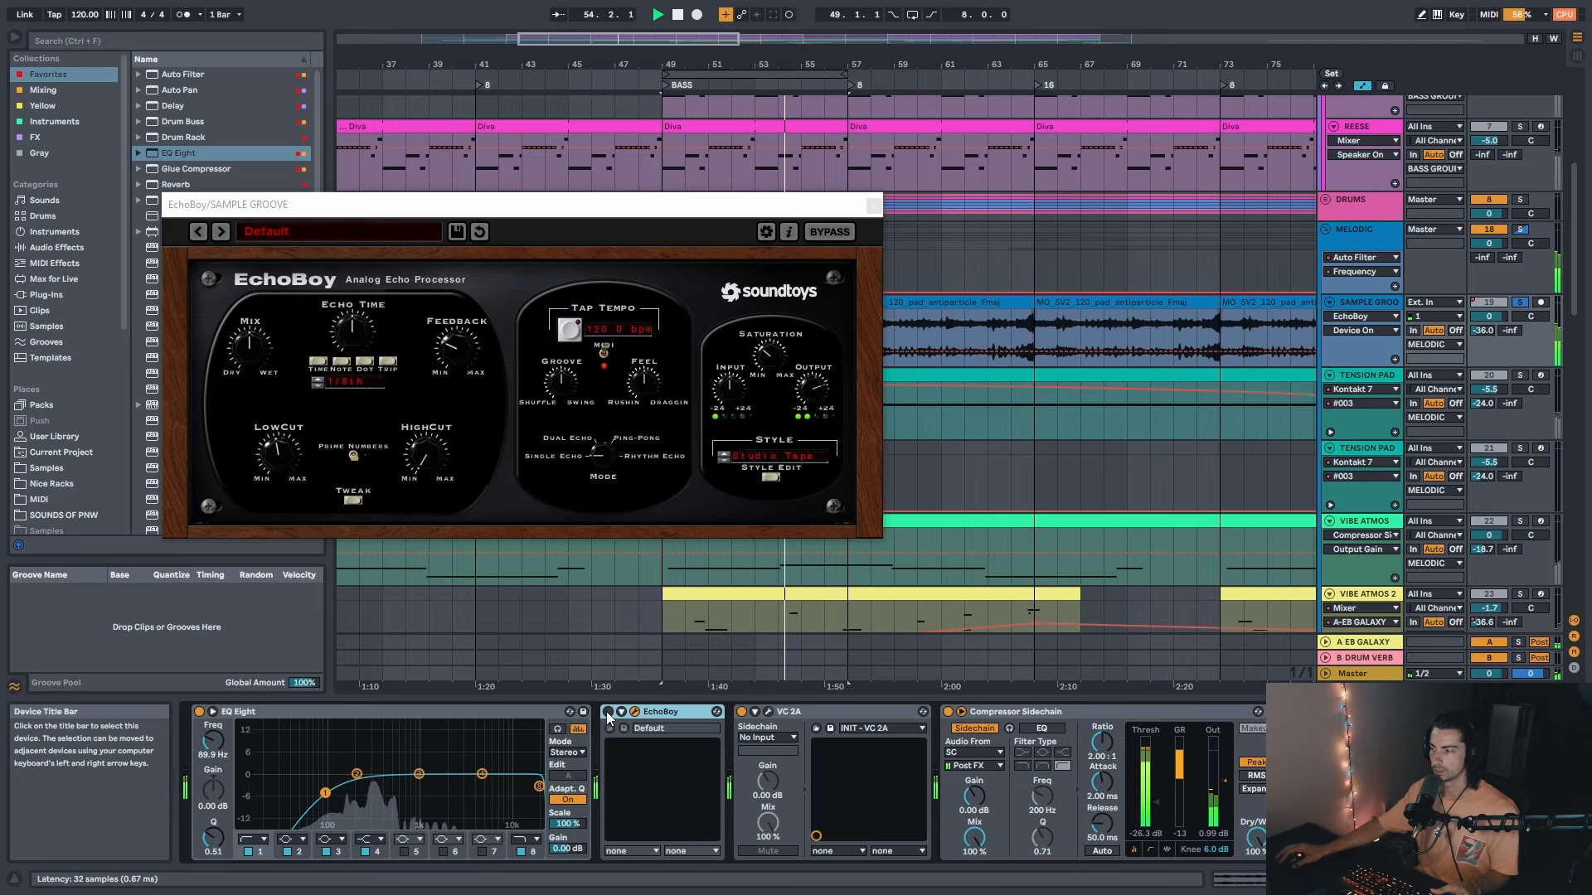
# Step: Mute the A EB GALAXY return, replay the pad without it and close the EchoBoy window
pyautogui.click(1360, 643)
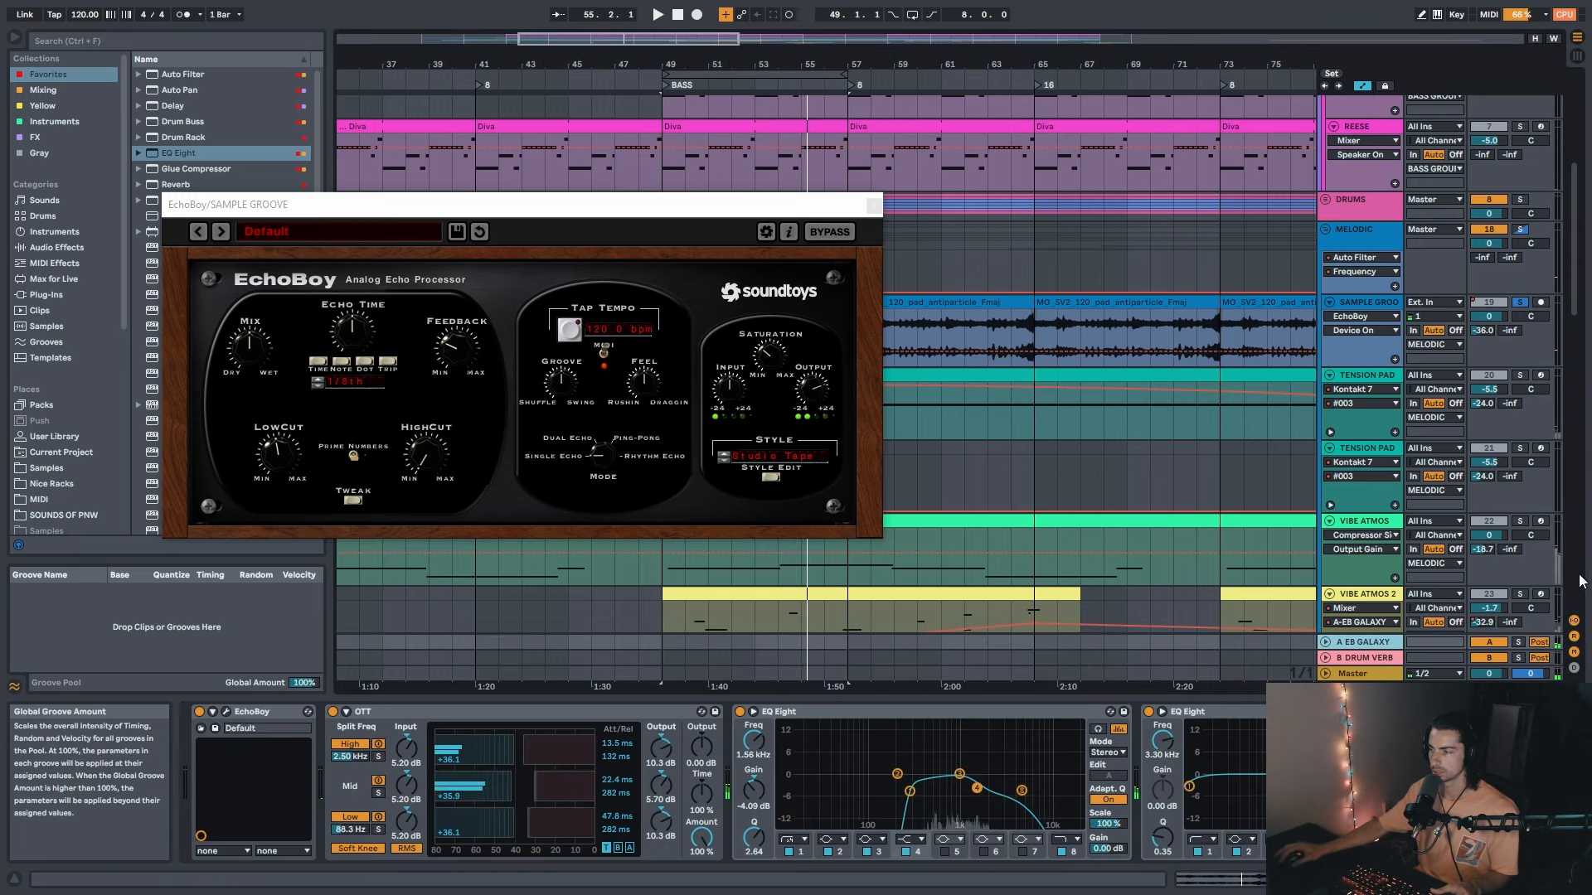
pyautogui.click(1492, 645)
pyautogui.press('space')
pyautogui.click(873, 205)
# Step: Examine the VC 2A and Compressor Sidechain devices on SAMPLE GROOVE while it plays
pyautogui.click(1368, 302)
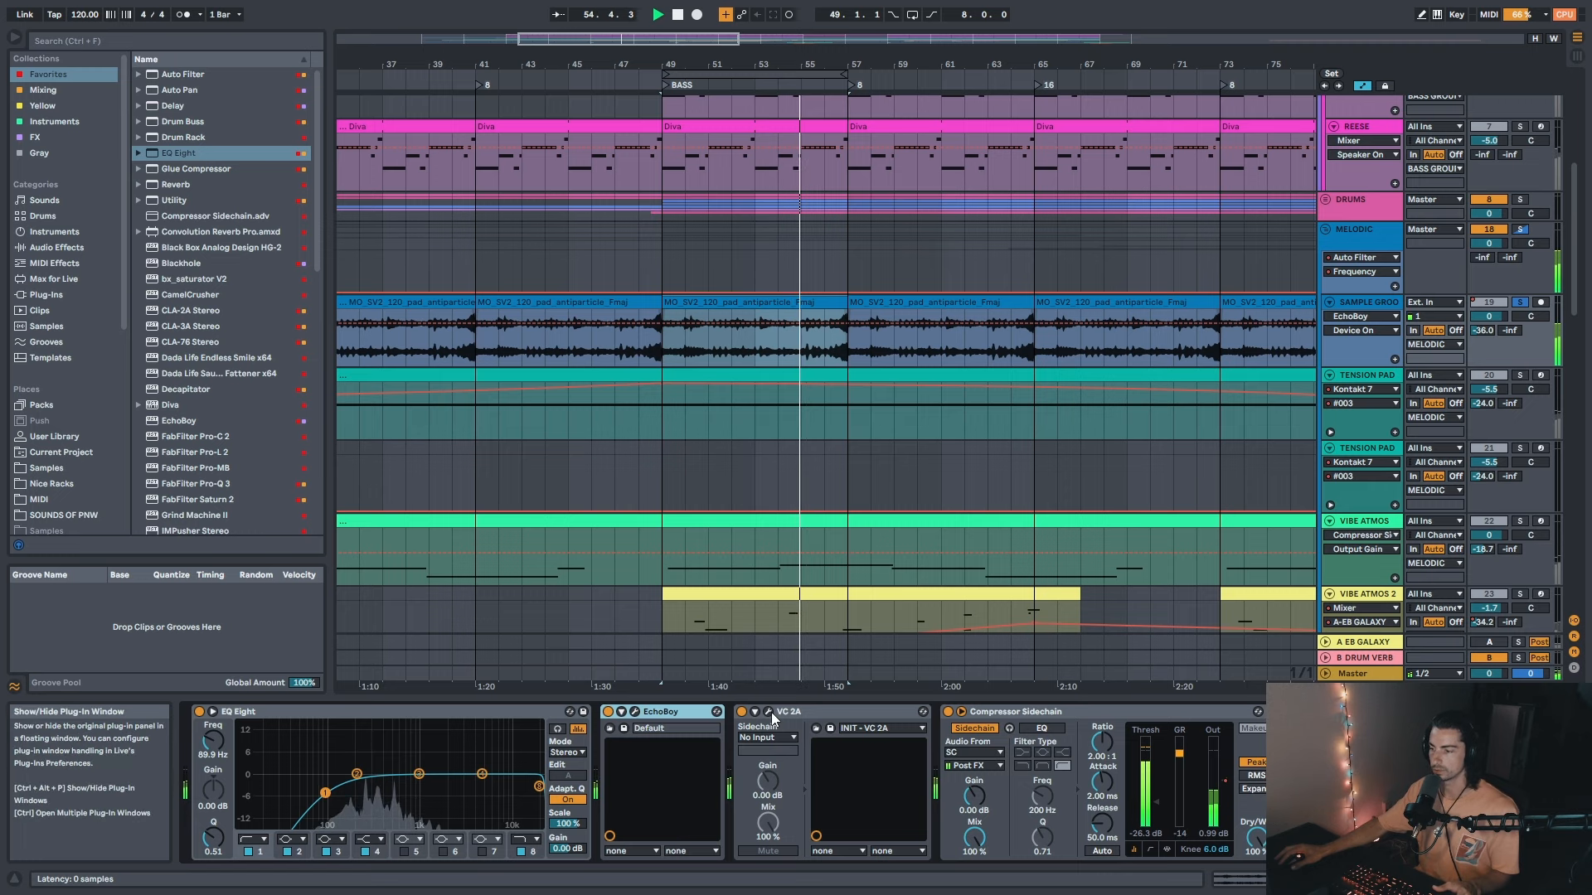
pyautogui.click(770, 712)
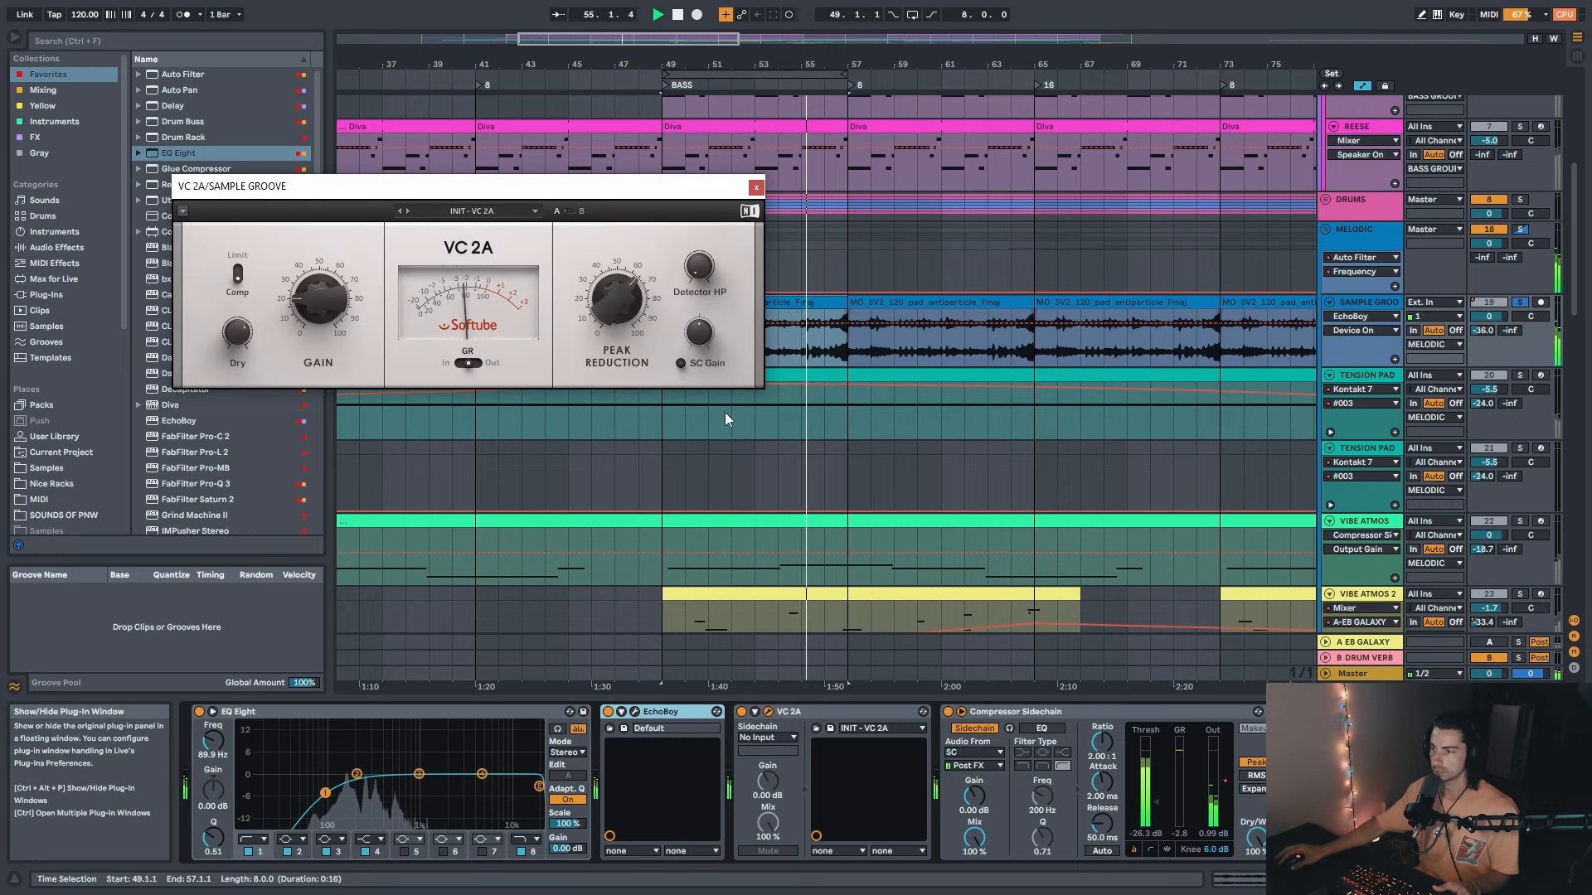
pyautogui.click(756, 186)
pyautogui.click(980, 718)
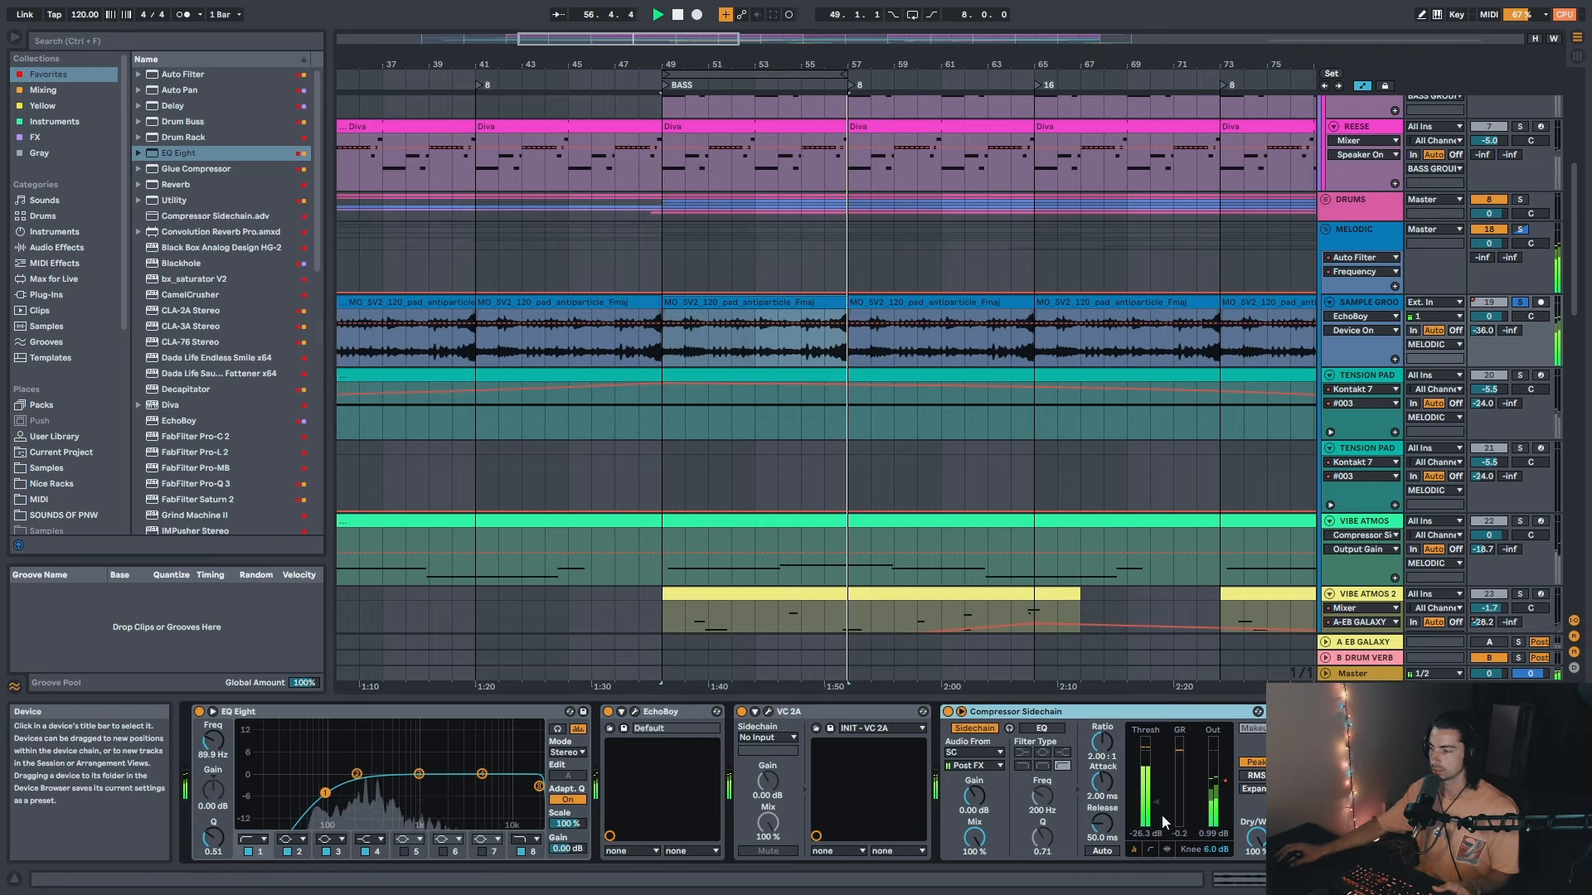
pyautogui.scroll(-4, 711, 373)
# Step: Unmute the A EB GALAXY return and examine its effect chain while the pad plays
pyautogui.click(1489, 643)
pyautogui.click(1362, 643)
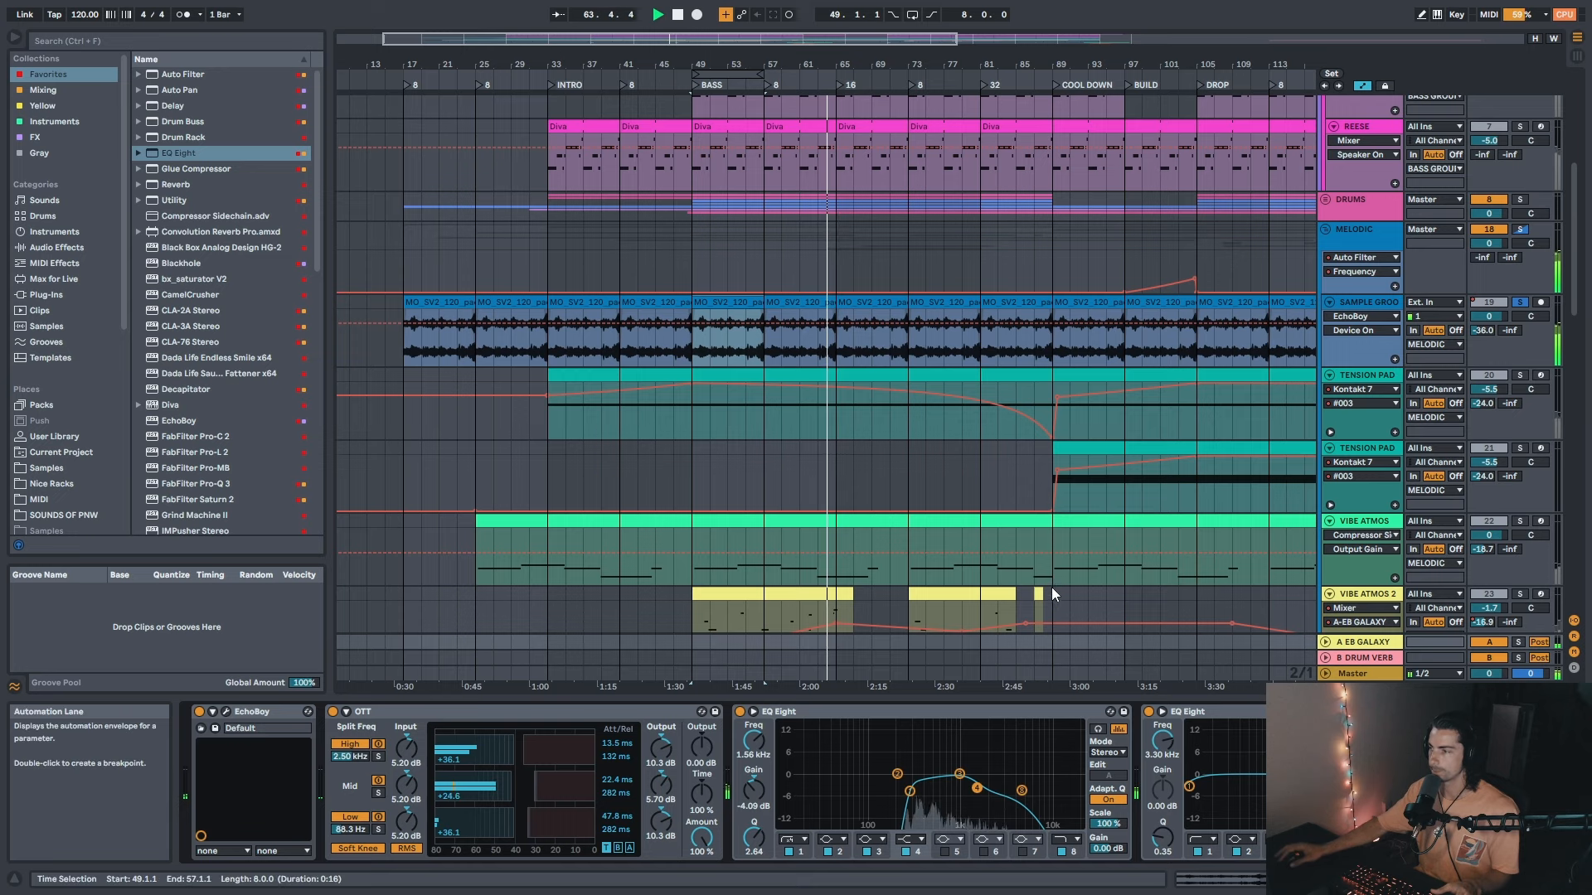
pyautogui.click(251, 714)
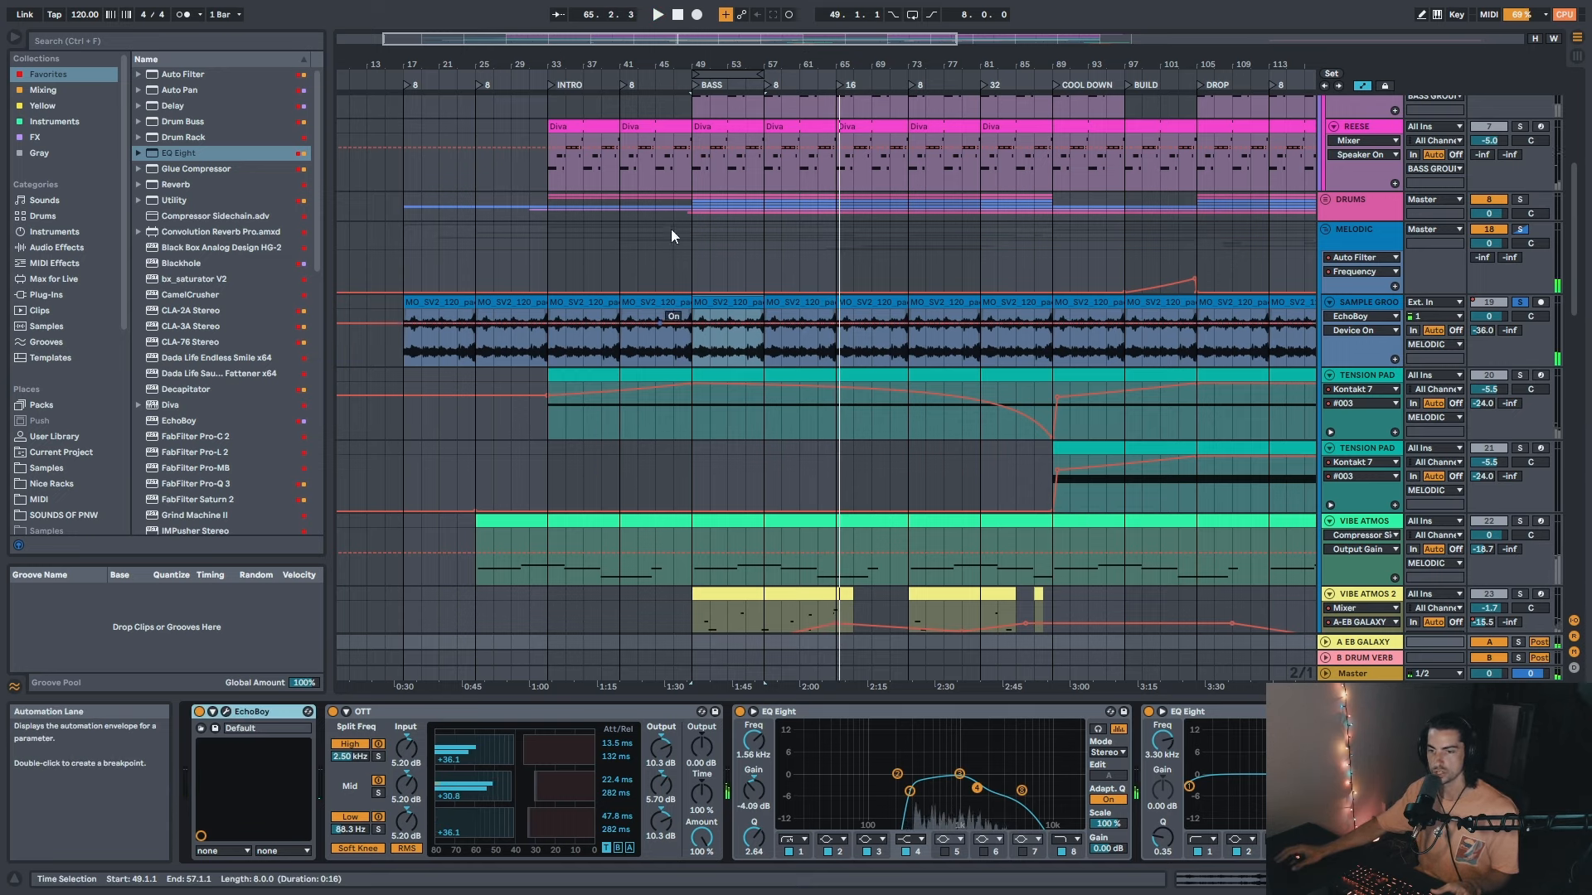
pyautogui.press('space')
# Step: Unsolo SAMPLE GROOVE to hear it in the full mix, and solo it again before stopping playback
pyautogui.moveTo(746, 66)
pyautogui.mouseDown()
pyautogui.moveTo(746, 98)
pyautogui.moveTo(760, 41)
pyautogui.mouseUp()
pyautogui.click(1519, 302)
pyautogui.click(1349, 304)
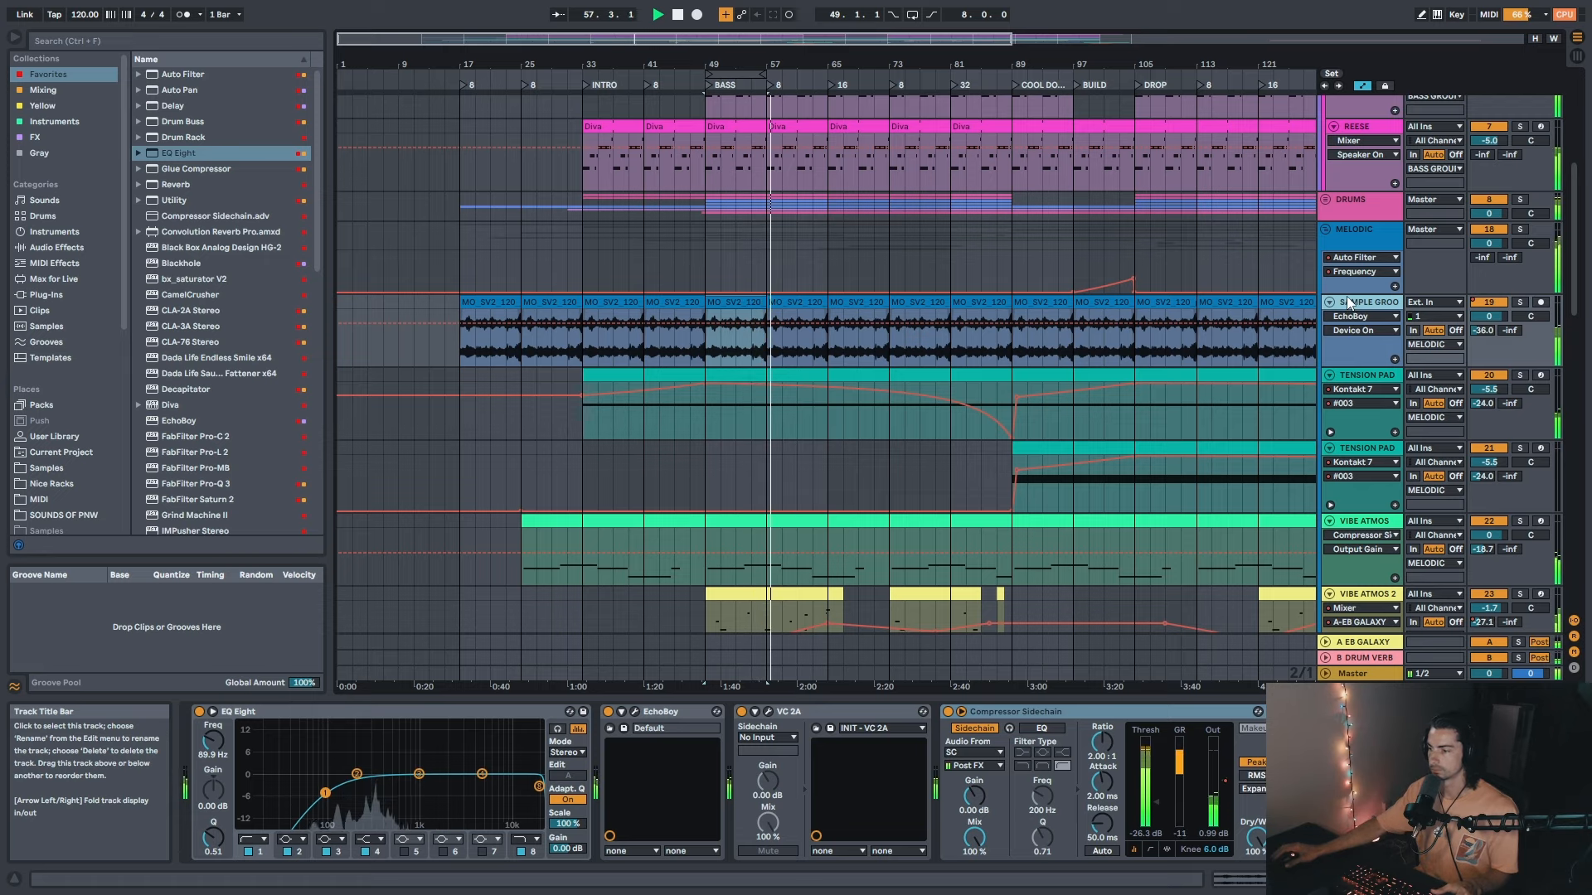
pyautogui.moveTo(771, 66); pyautogui.dragTo(794, 43)
pyautogui.click(1519, 303)
pyautogui.press('space')
# Step: Solo the first TENSION PAD track and play it from bar 49
pyautogui.click(774, 383)
pyautogui.press('-')
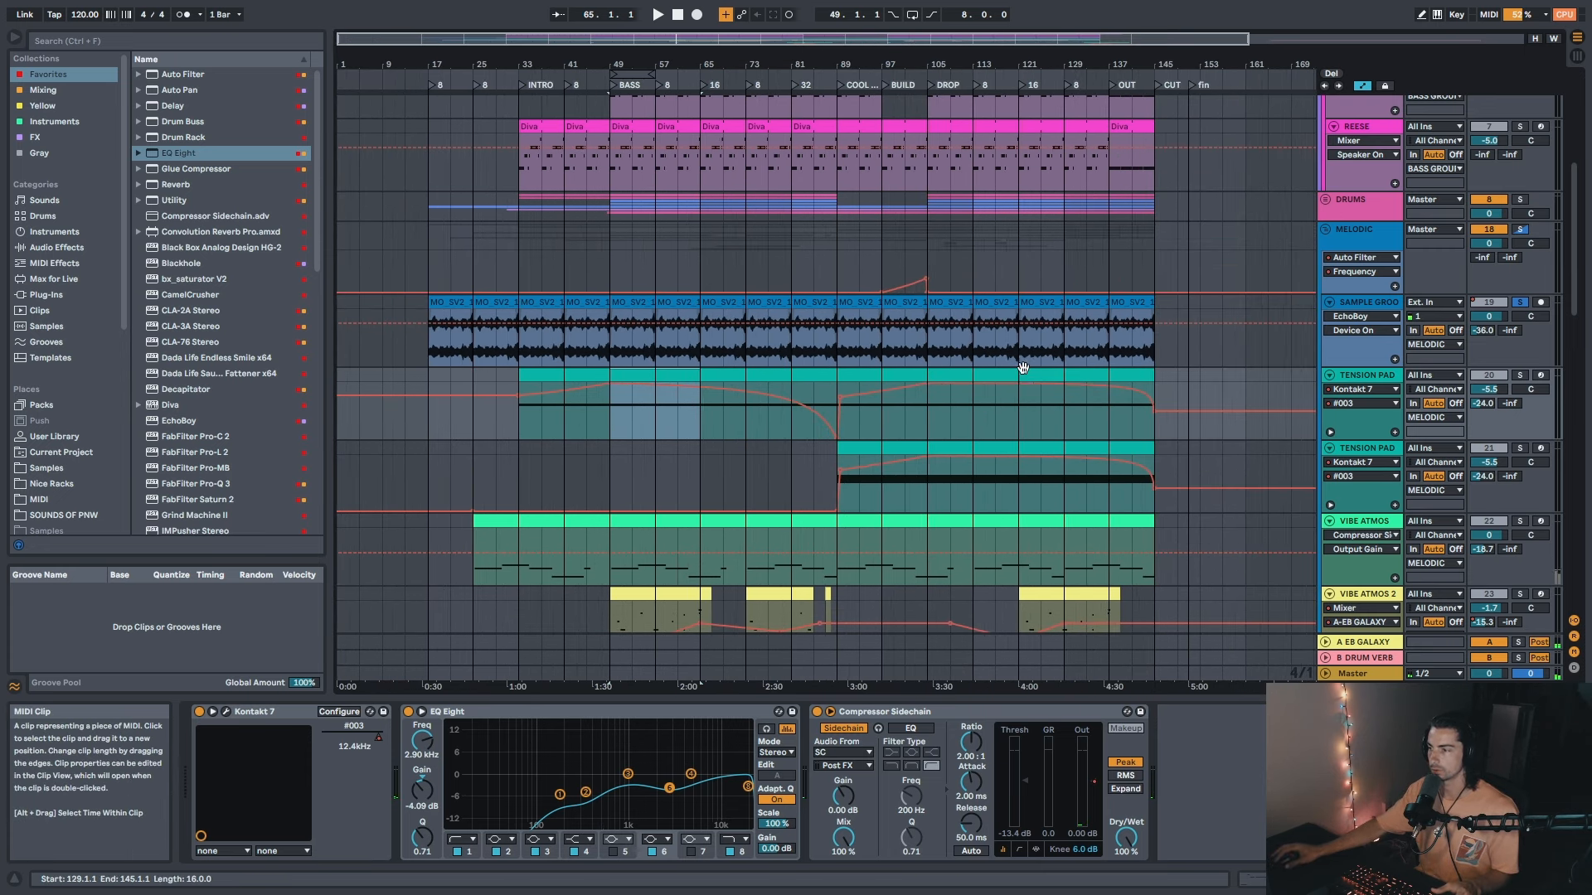
pyautogui.press('space')
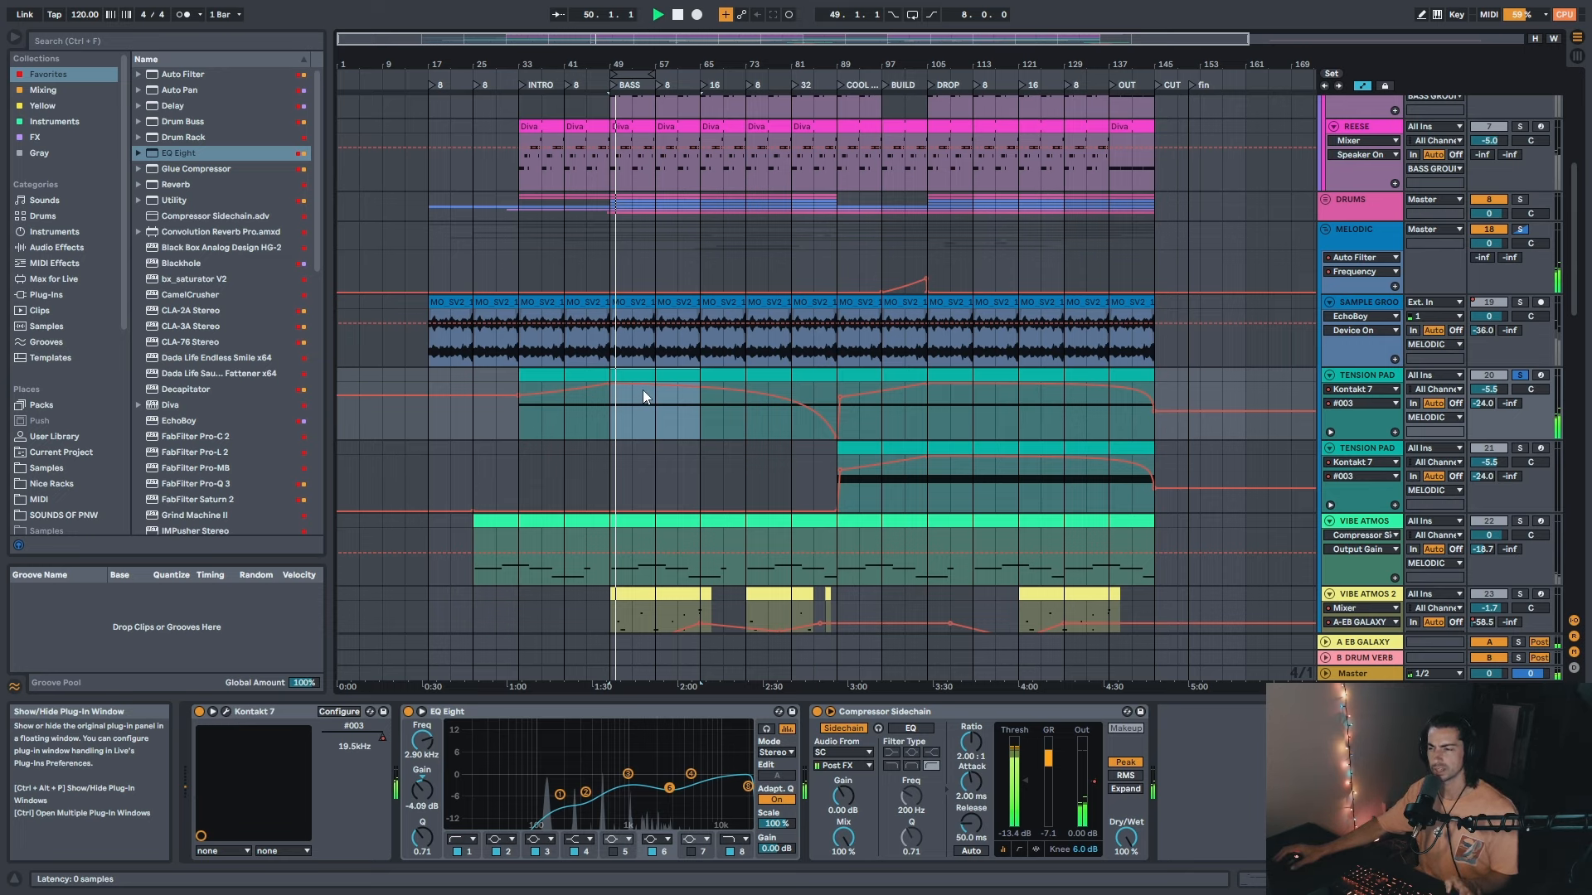
# Step: Inspect the first TENSION PAD's Kontakt 7 instrument and its automated filter control during playback, and close its window
pyautogui.hotkey('ctrl', 'alt', 'p')
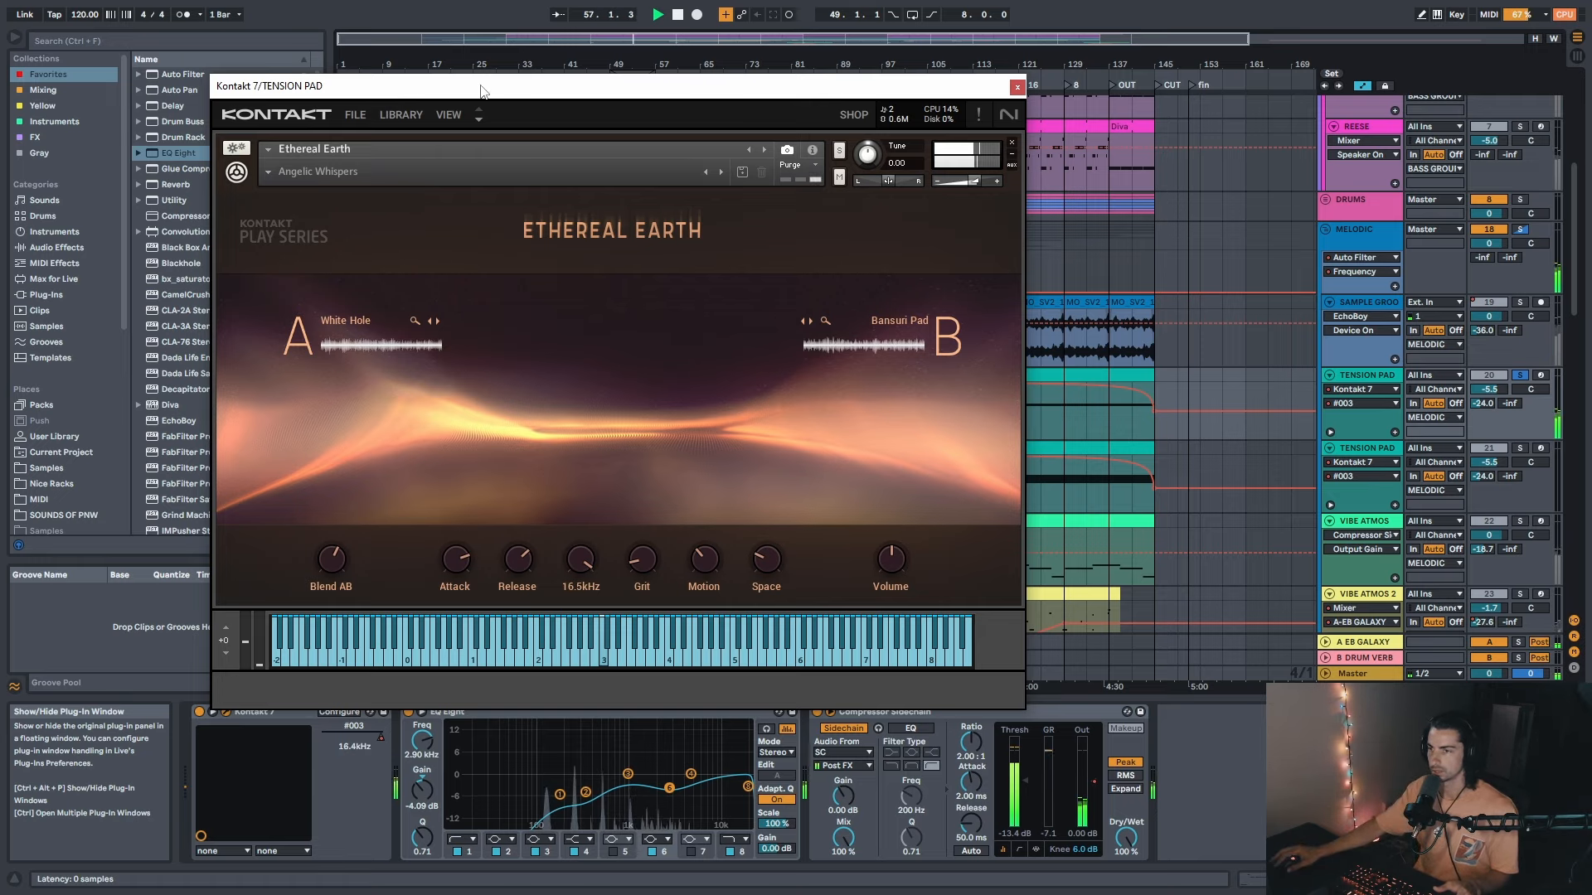
pyautogui.moveTo(481, 90); pyautogui.dragTo(442, 93)
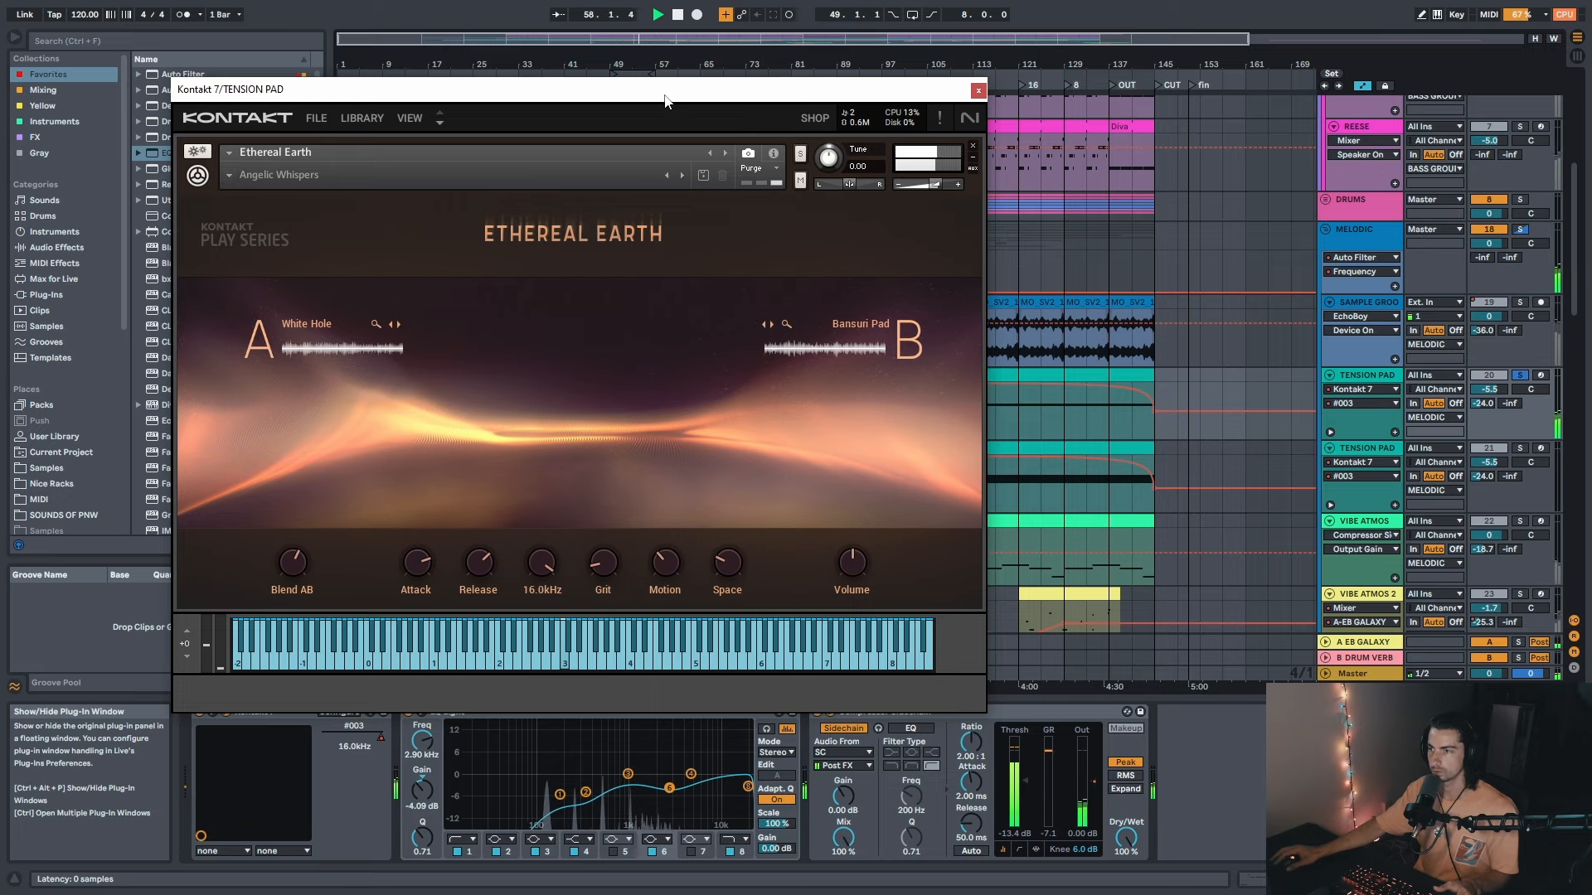
pyautogui.moveTo(664, 93); pyautogui.dragTo(658, 85)
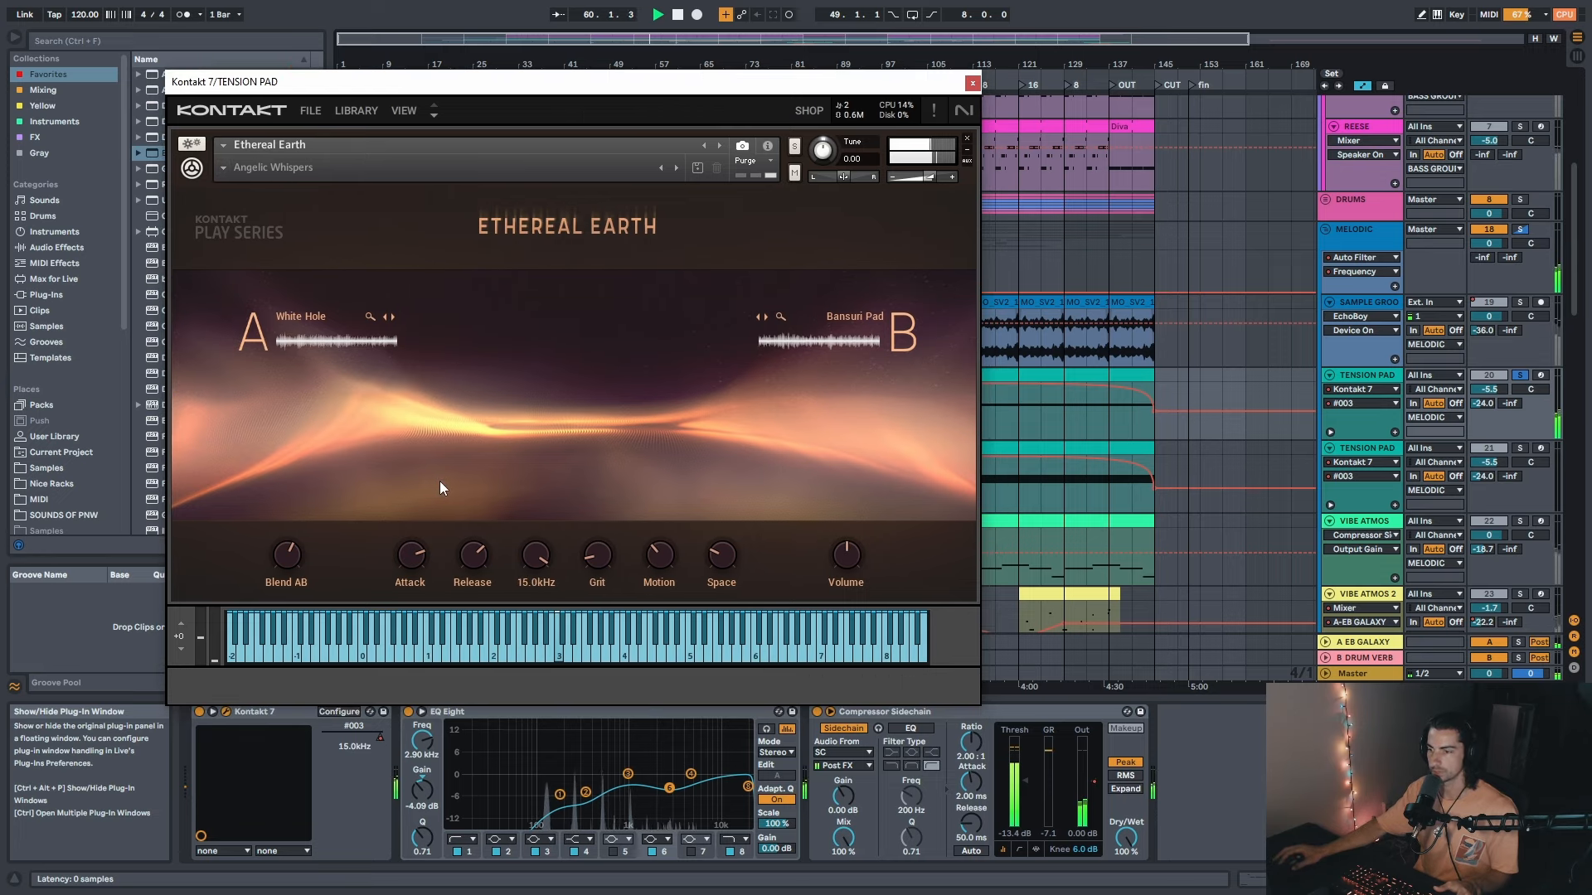
pyautogui.click(973, 83)
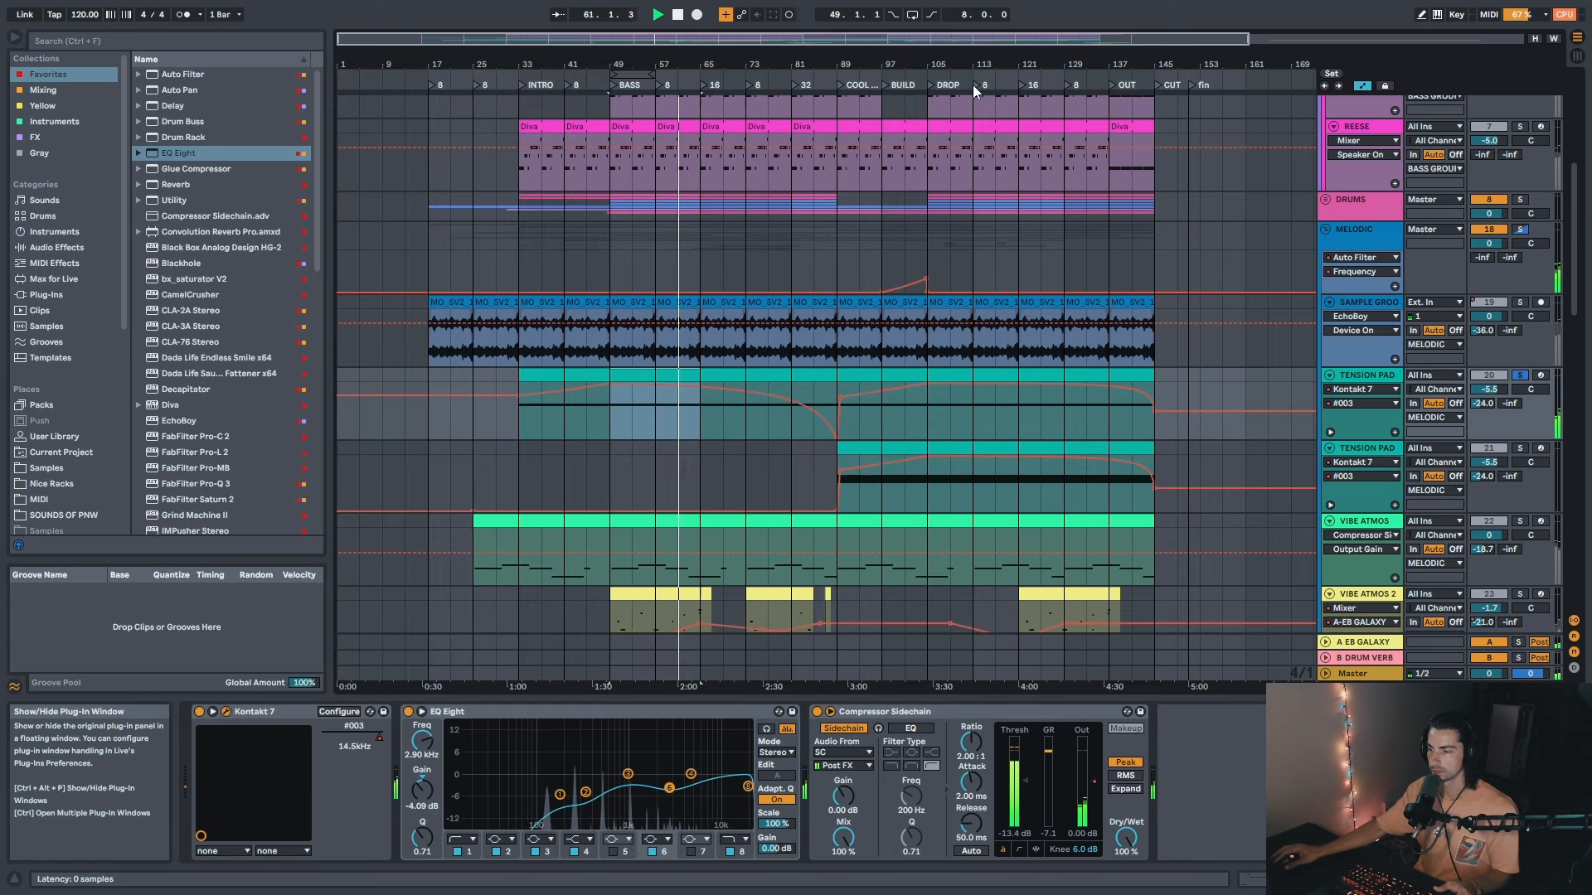
pyautogui.click(227, 711)
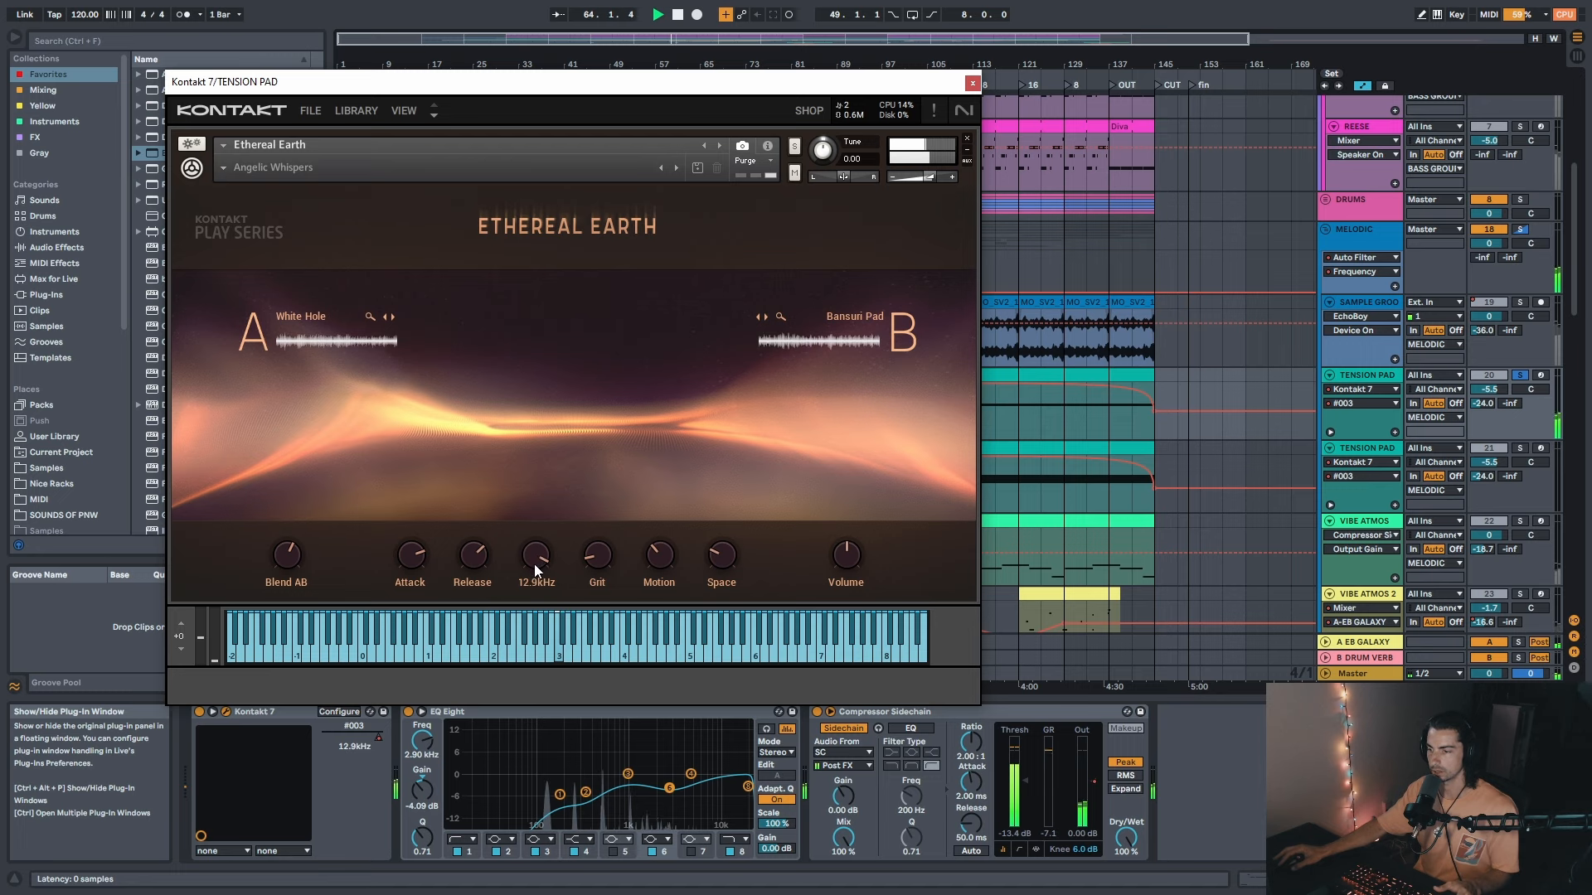
pyautogui.click(972, 83)
# Step: Play the first TENSION PAD from bar 49 and from bar 85 to hear its filter automation
pyautogui.click(612, 420)
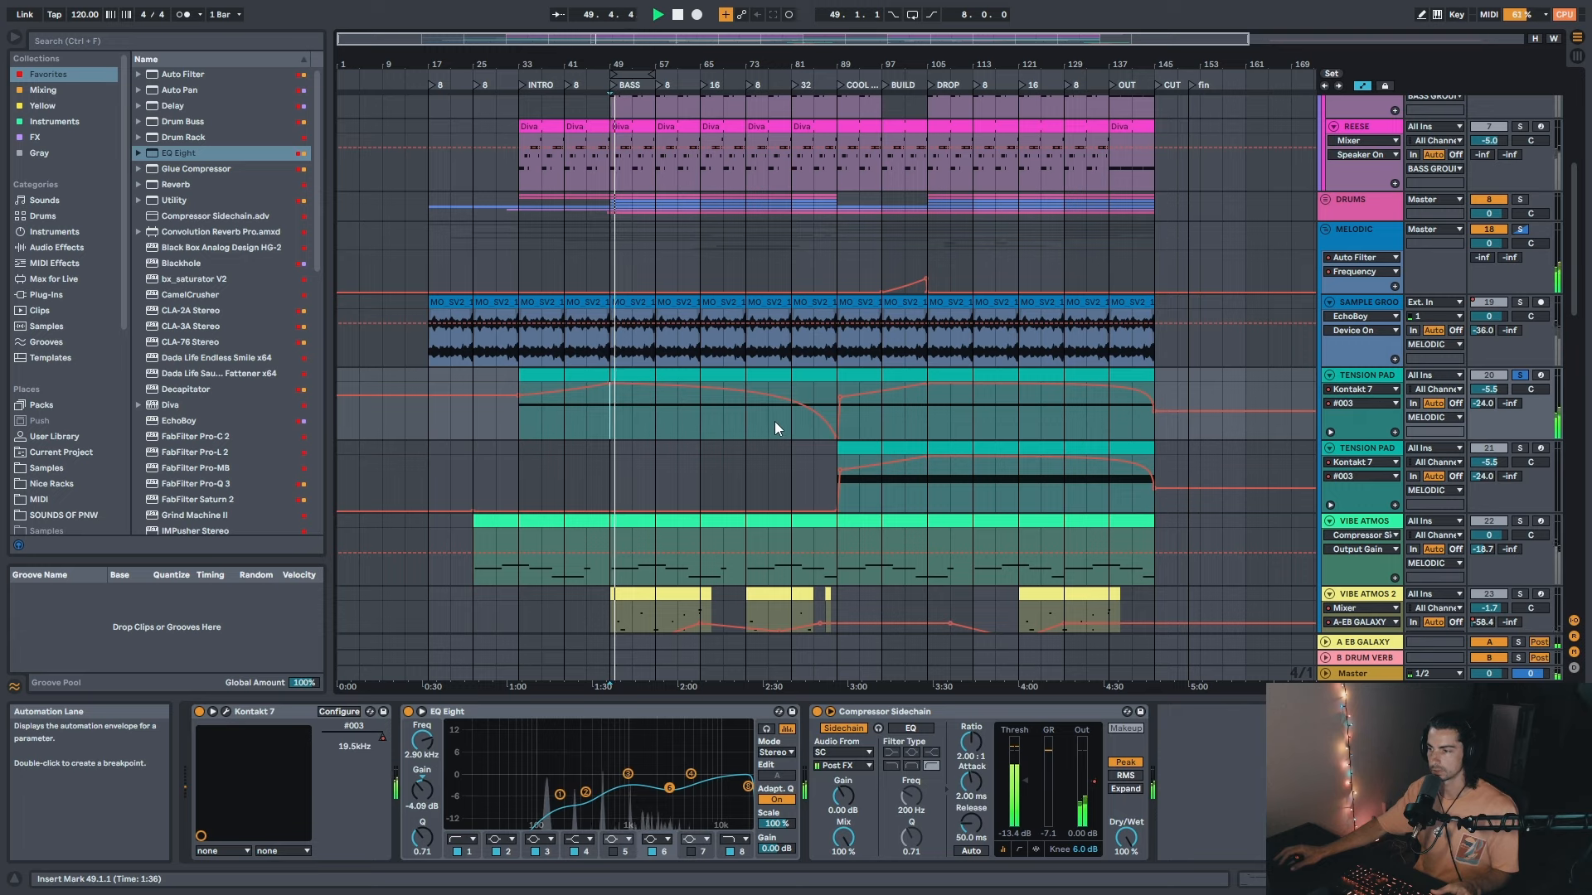
pyautogui.press('space')
pyautogui.click(811, 432)
pyautogui.press('space')
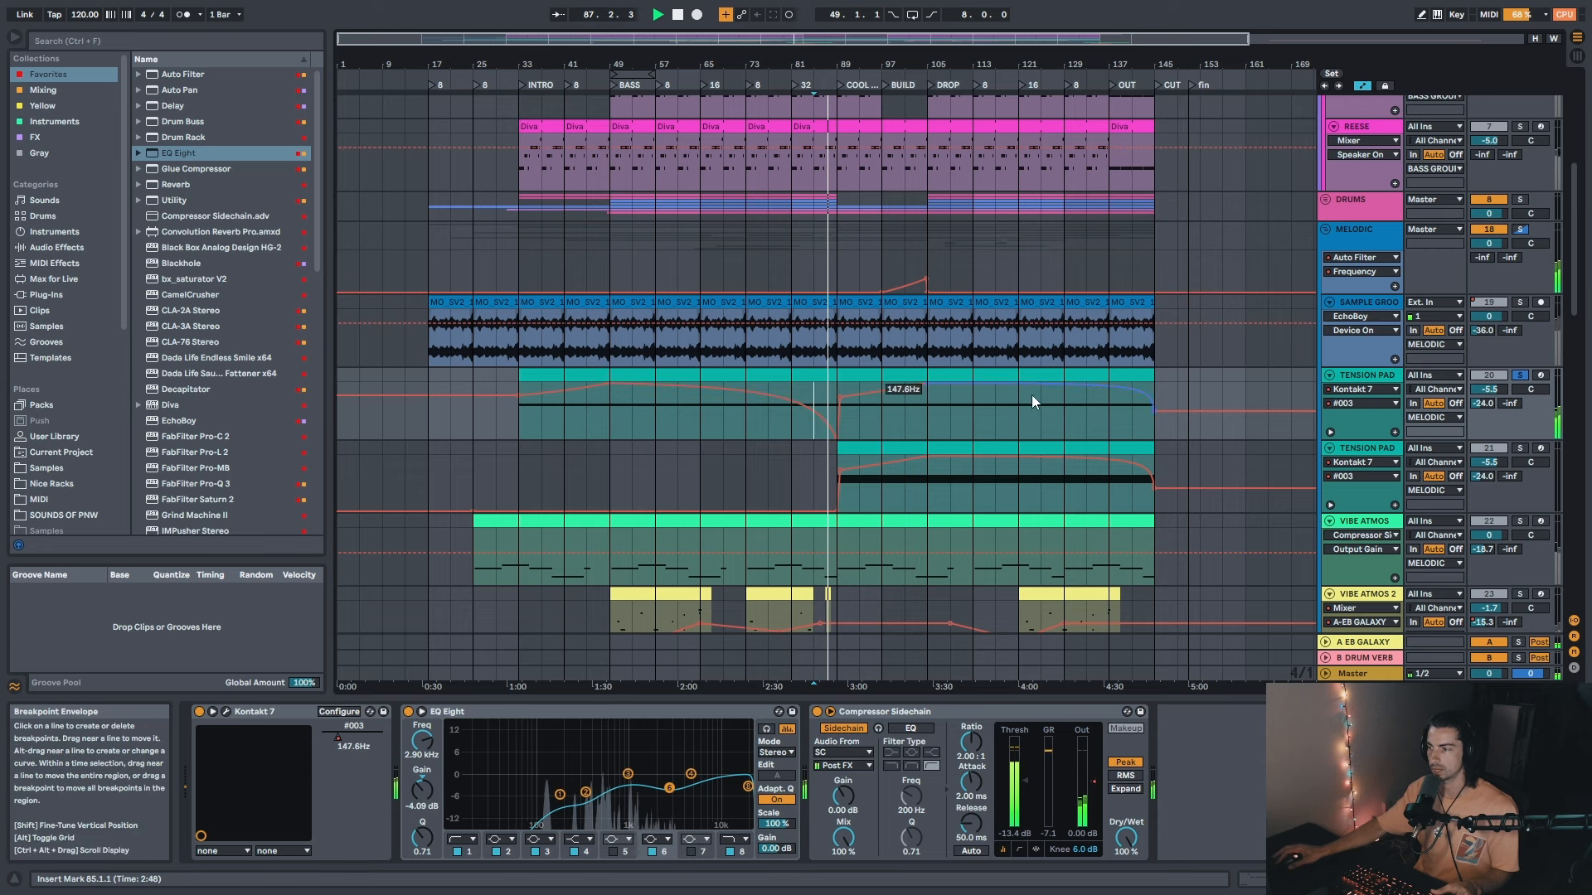
pyautogui.moveTo(717, 55); pyautogui.dragTo(761, 68)
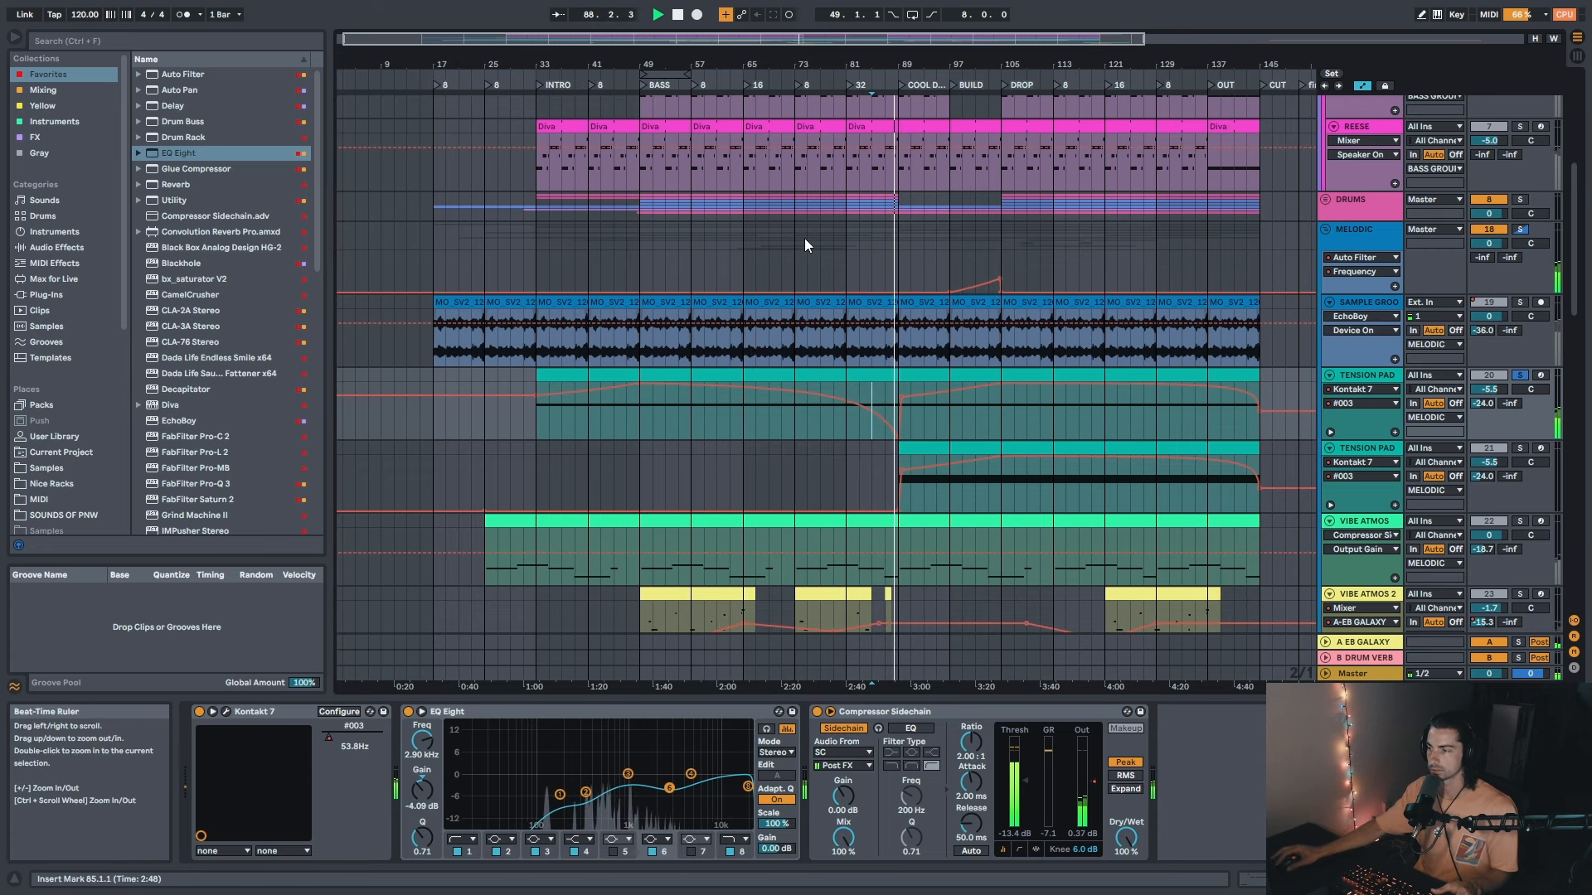
pyautogui.press('space')
# Step: Examine the first TENSION PAD's MIDI clip, its automation curve across the arrangement and its device chain
pyautogui.doubleClick(669, 392)
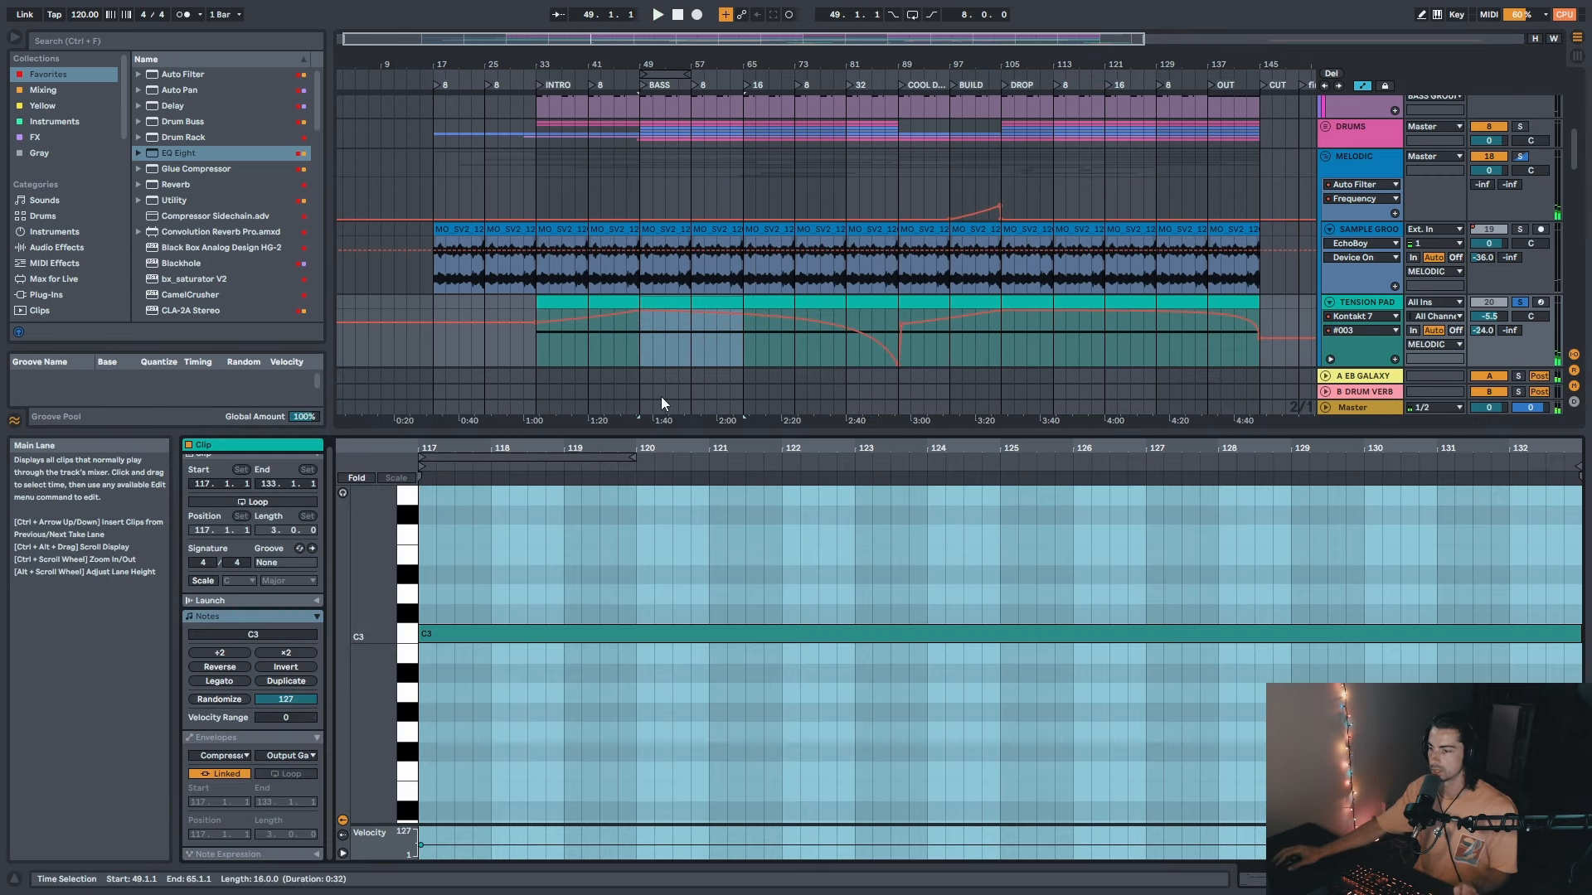
pyautogui.hotkey('shift', 'Tab')
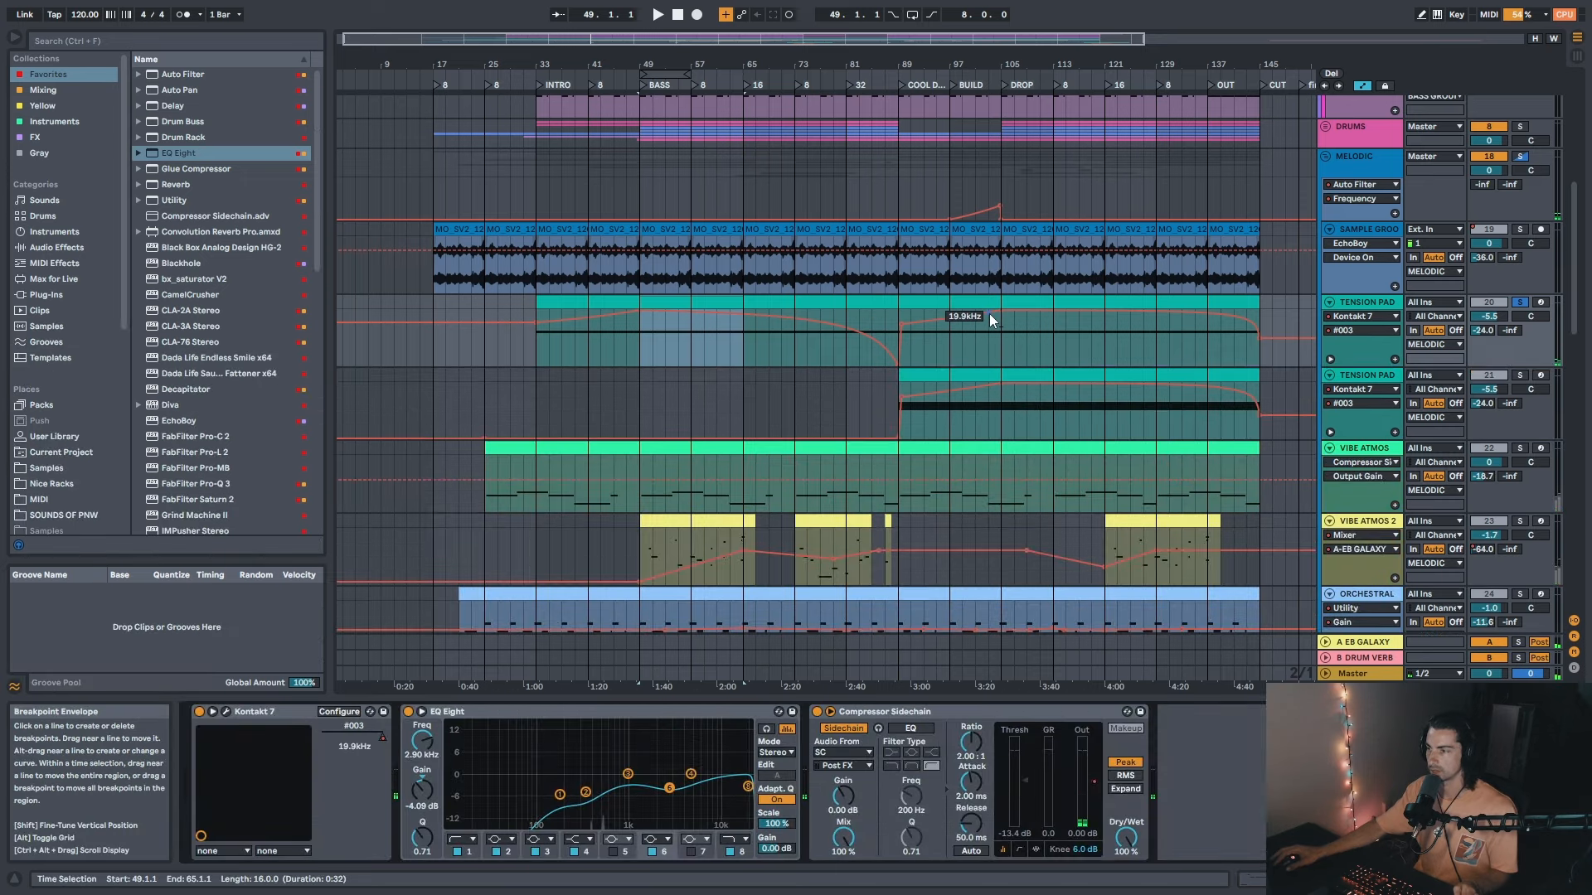
pyautogui.moveTo(684, 63); pyautogui.dragTo(722, 37)
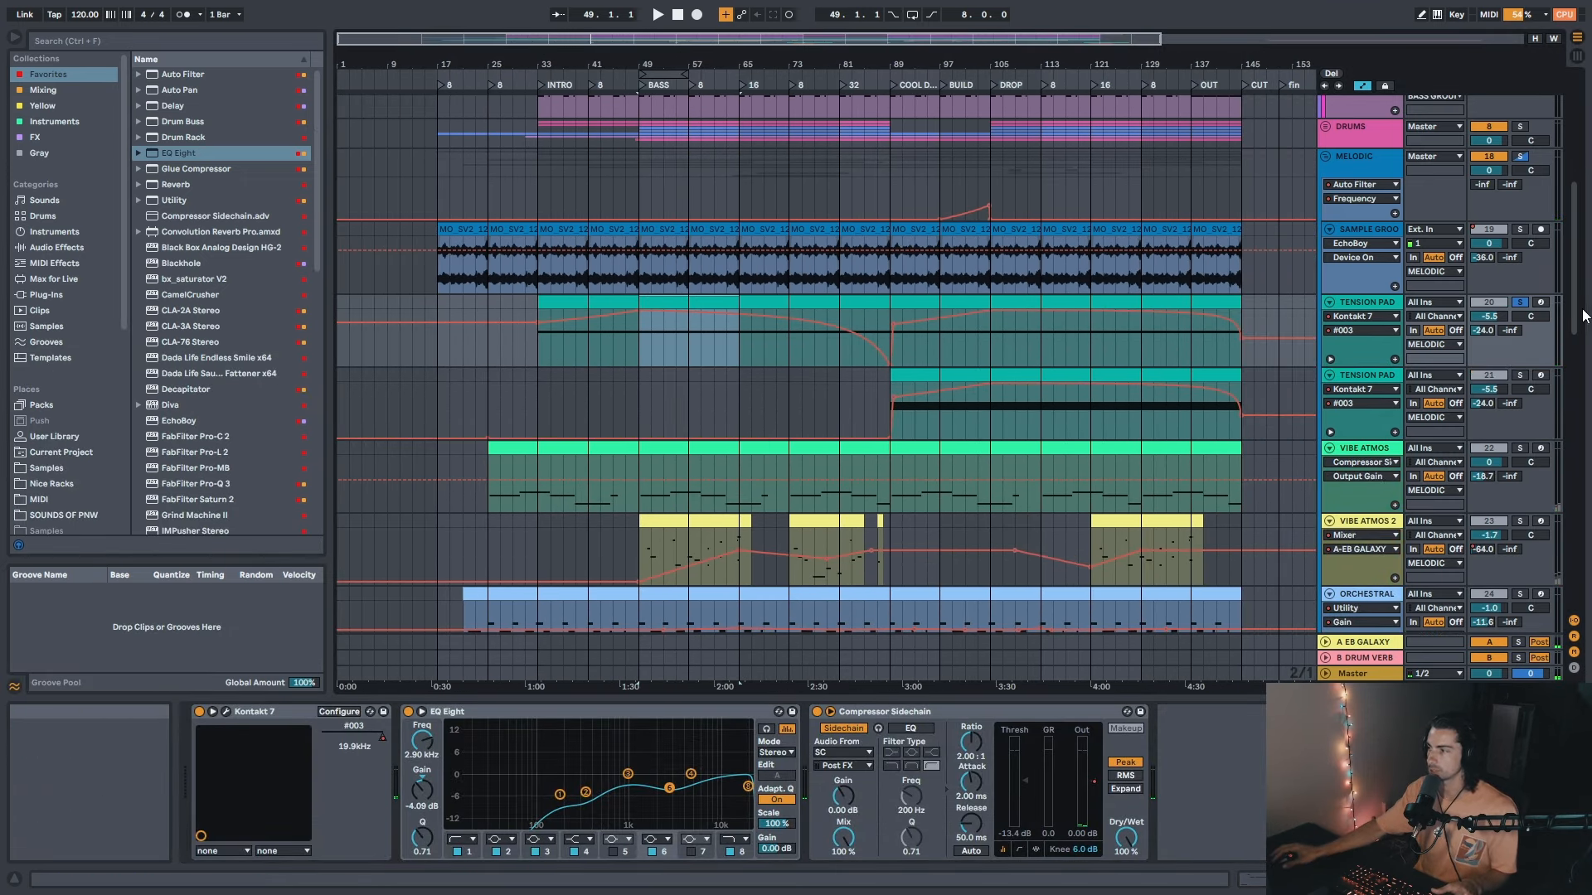
pyautogui.moveTo(1574, 314)
pyautogui.mouseDown()
pyautogui.moveTo(1562, 237)
pyautogui.moveTo(1564, 309)
pyautogui.mouseUp()
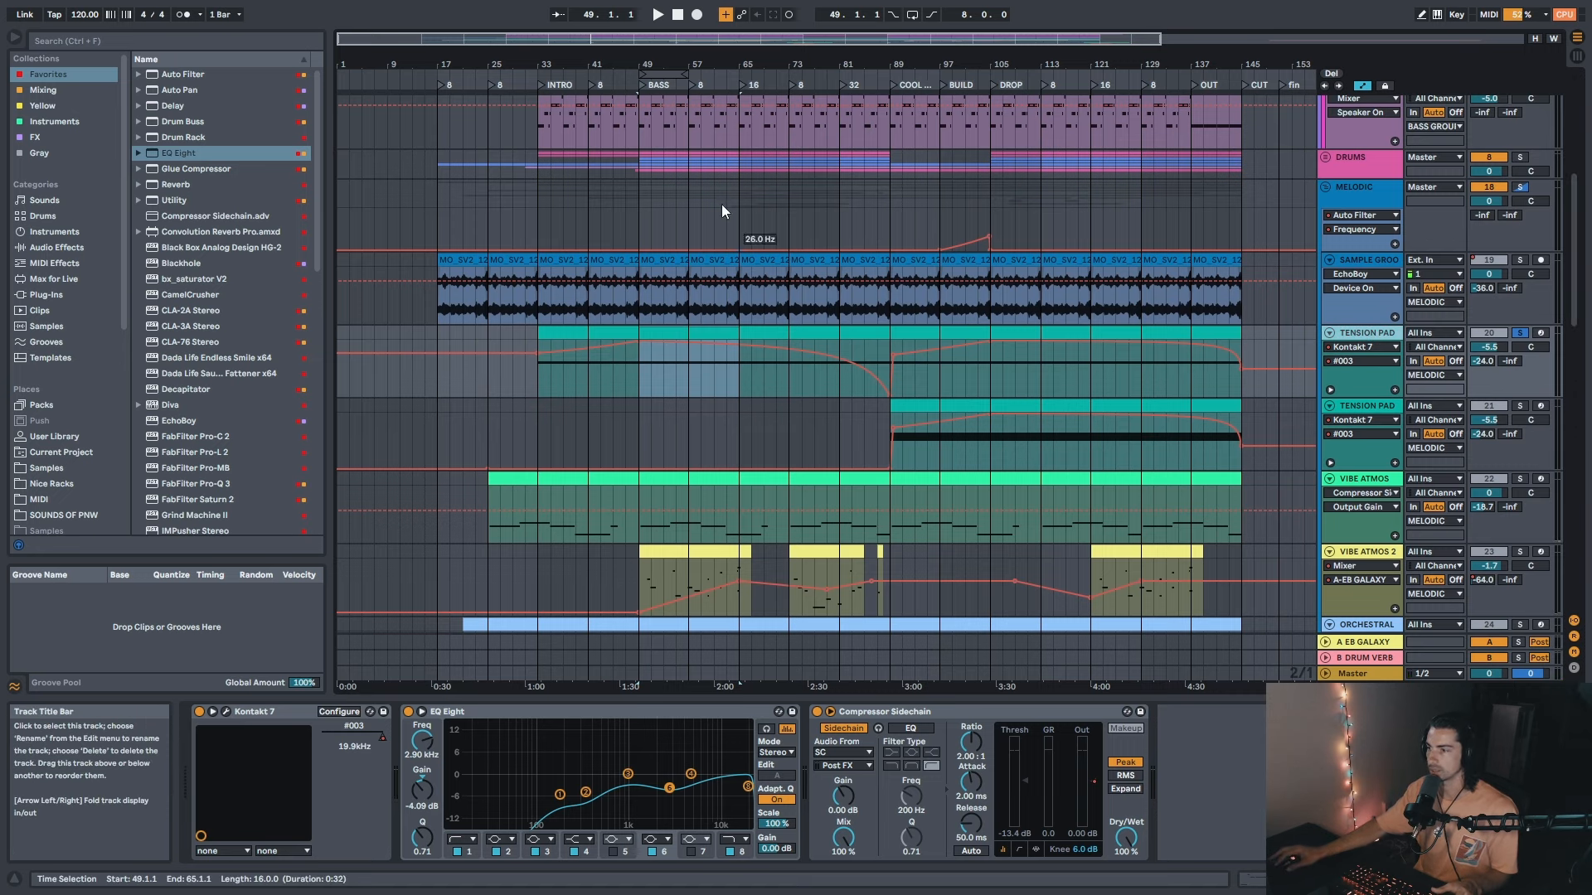
pyautogui.moveTo(699, 57); pyautogui.dragTo(696, 59)
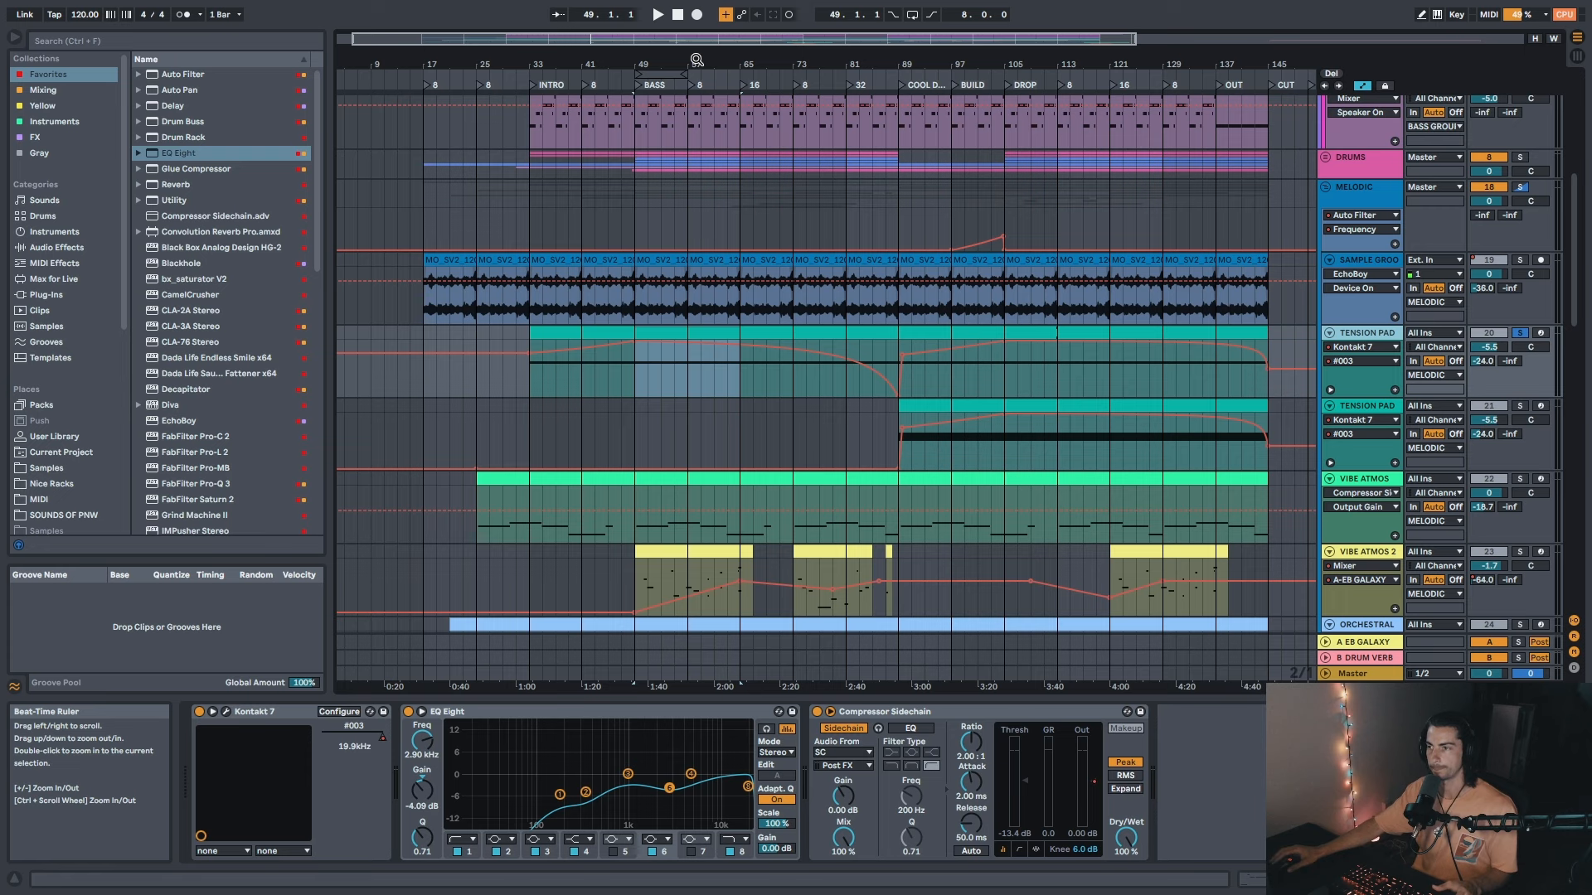
pyautogui.moveTo(793, 62); pyautogui.dragTo(793, 80)
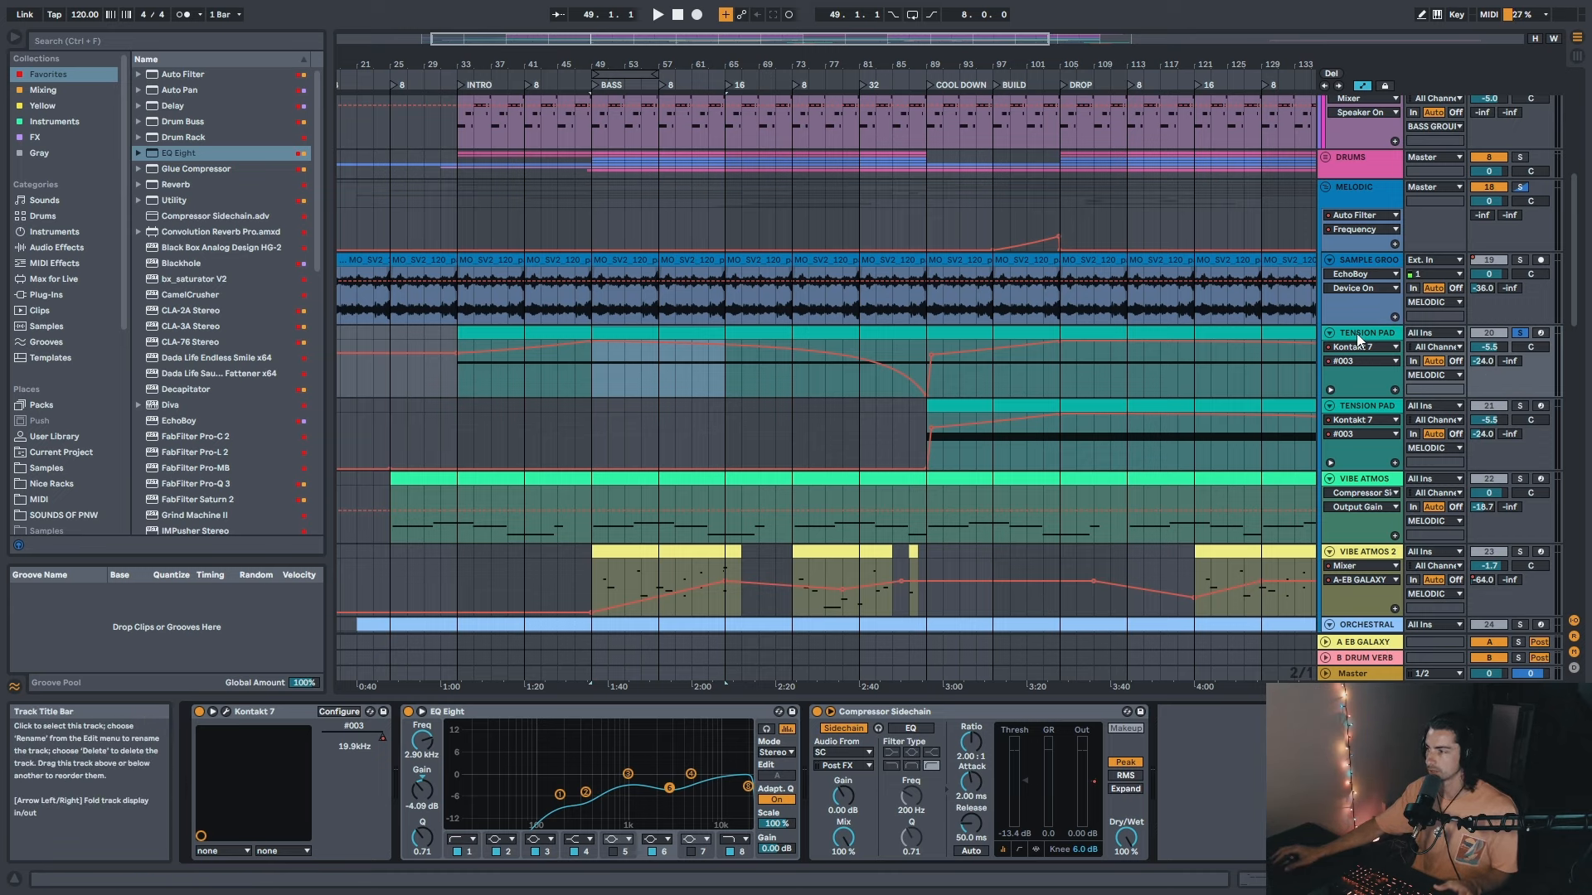
pyautogui.click(1394, 338)
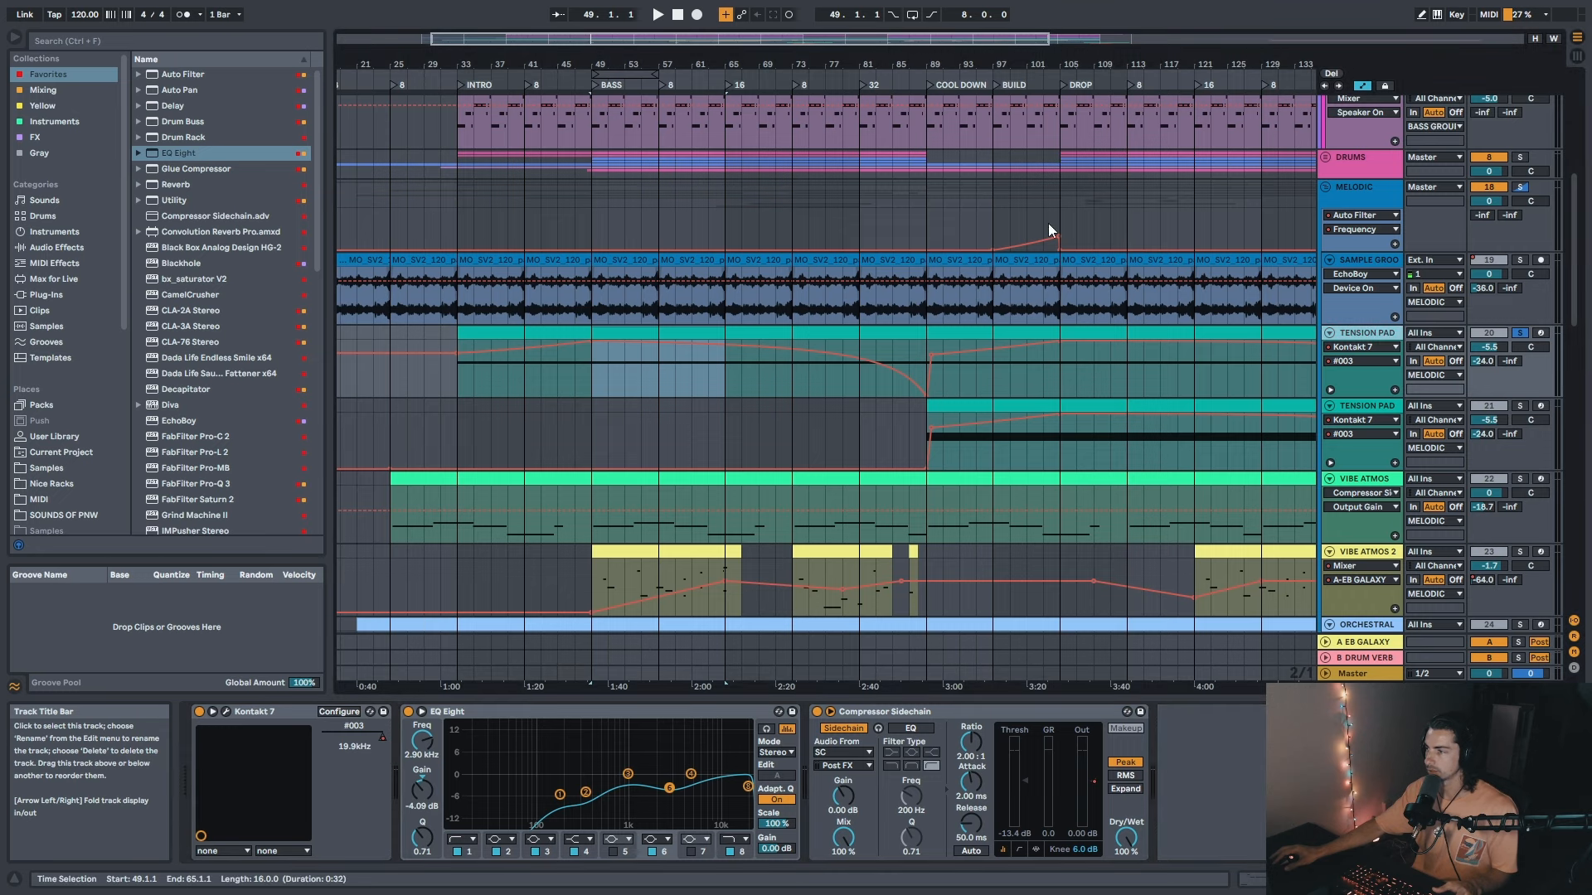
pyautogui.moveTo(644, 65); pyautogui.dragTo(651, 101)
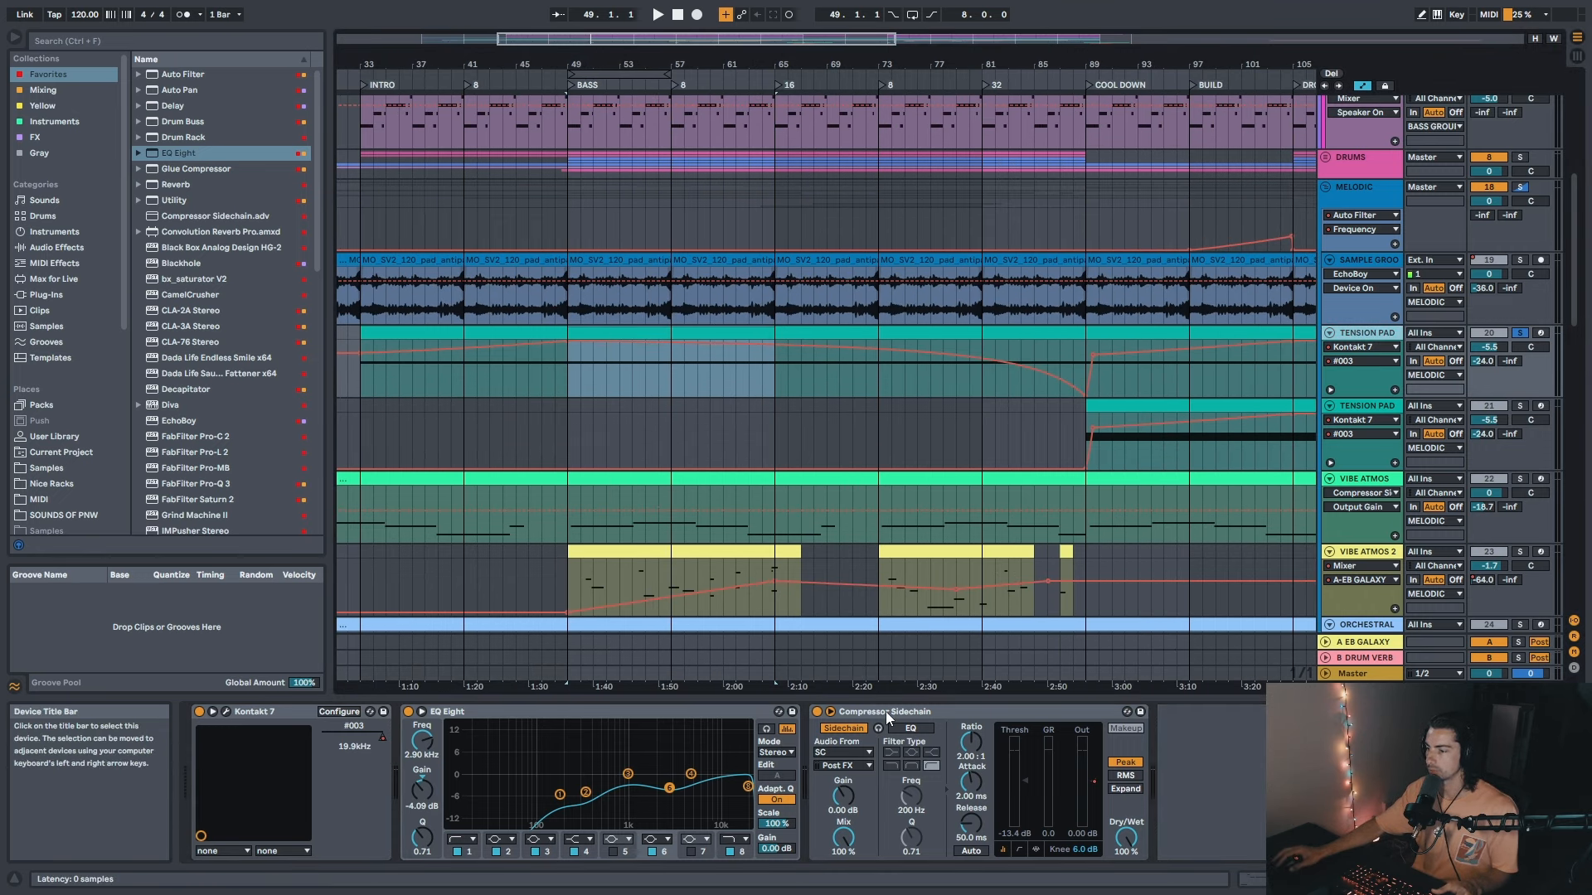
pyautogui.moveTo(962, 64); pyautogui.dragTo(761, 28)
# Step: Solo the second TENSION PAD track, play it from the COOL DOWN at bar 89 and check its MIDI clip
pyautogui.click(842, 406)
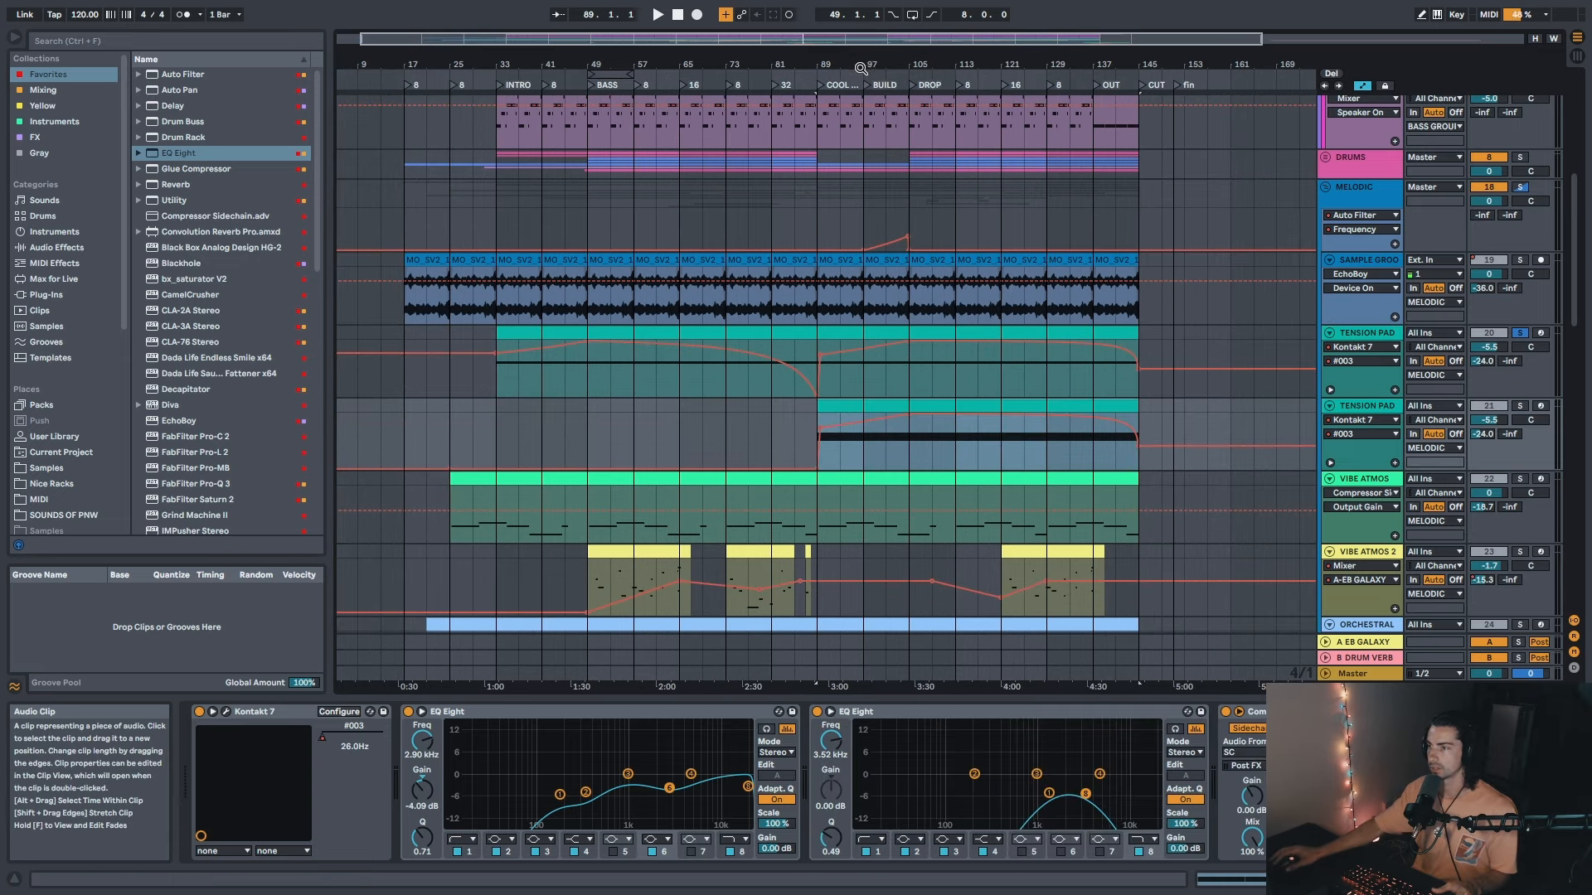
pyautogui.moveTo(967, 65); pyautogui.dragTo(1084, 370)
pyautogui.press('s')
pyautogui.press('space')
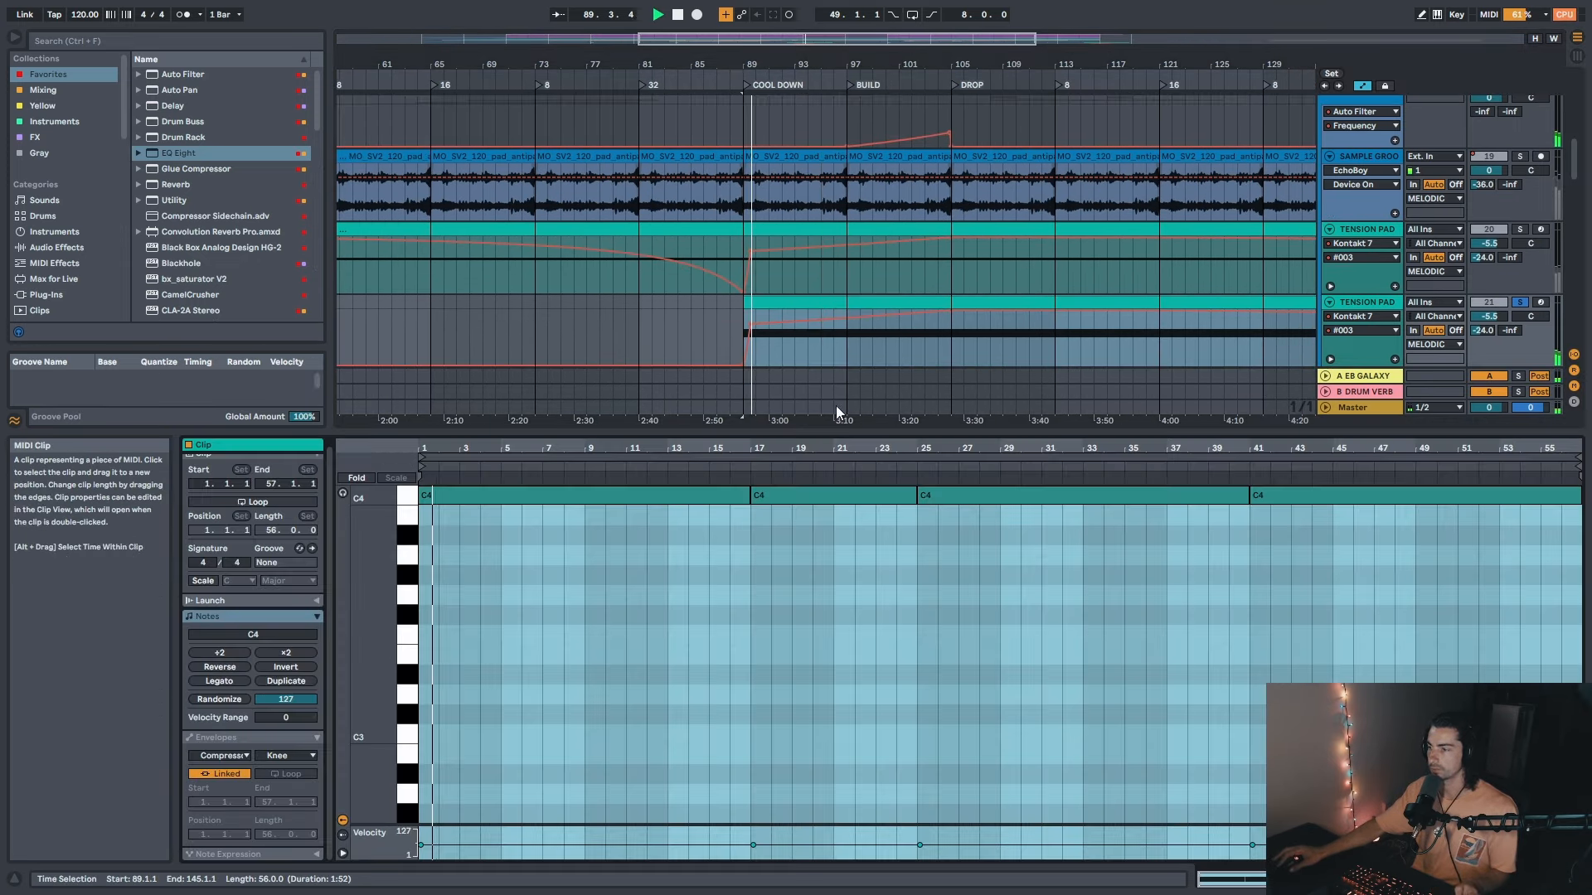
pyautogui.doubleClick(850, 438)
pyautogui.hotkey('shift', 'Tab')
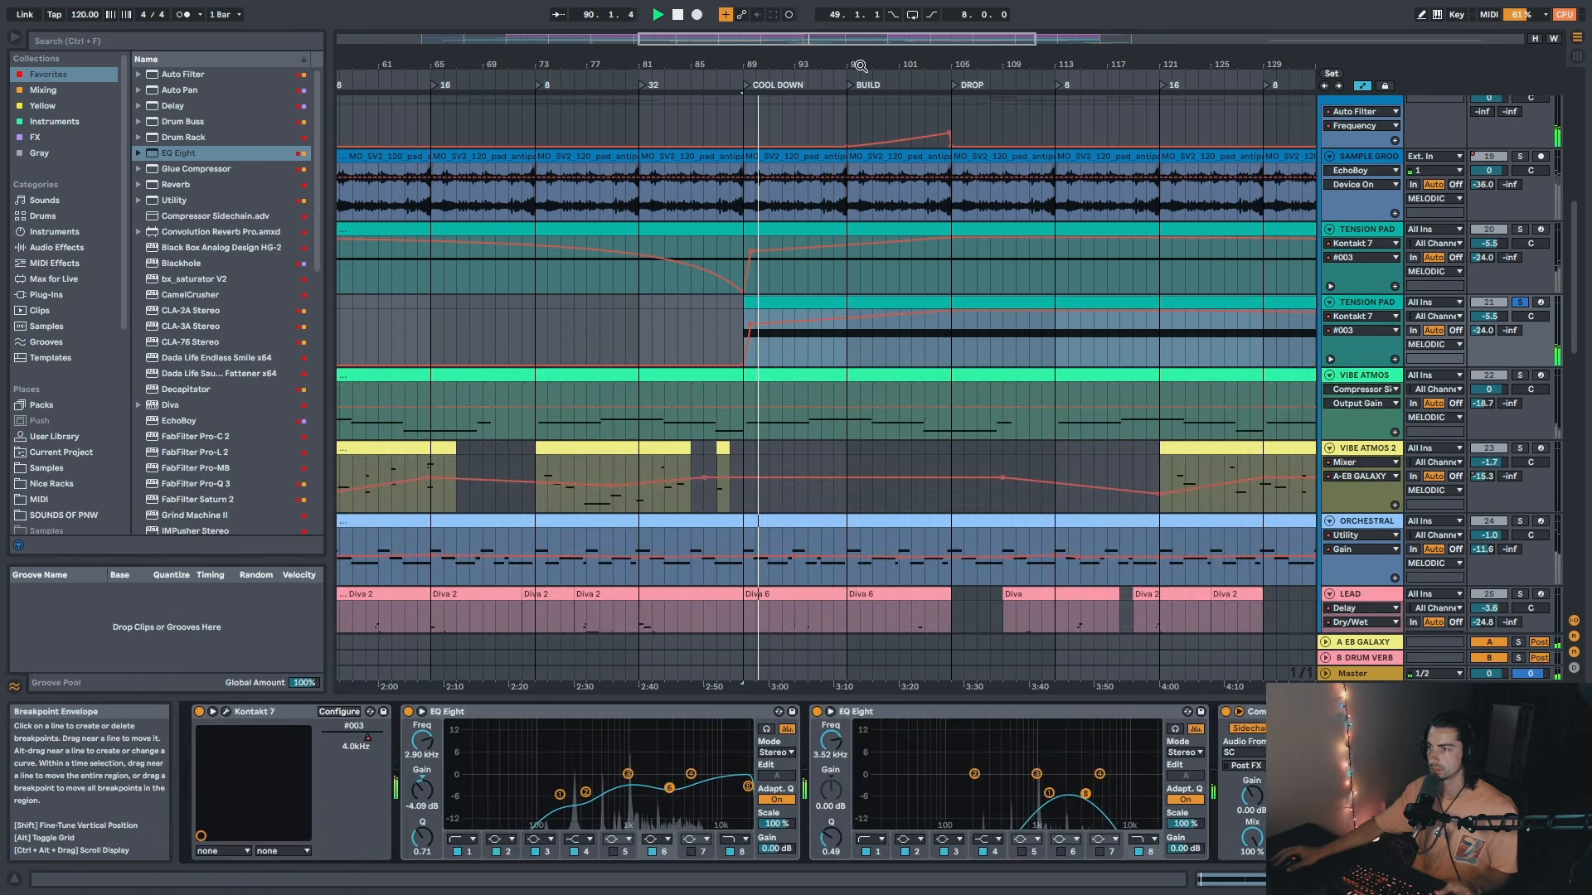
# Step: Stop playback and compare the device chains of the second and first TENSION PAD tracks
pyautogui.moveTo(853, 64); pyautogui.dragTo(896, 60)
pyautogui.scroll(3, 842, 226)
pyautogui.click(1367, 354)
pyautogui.press('space')
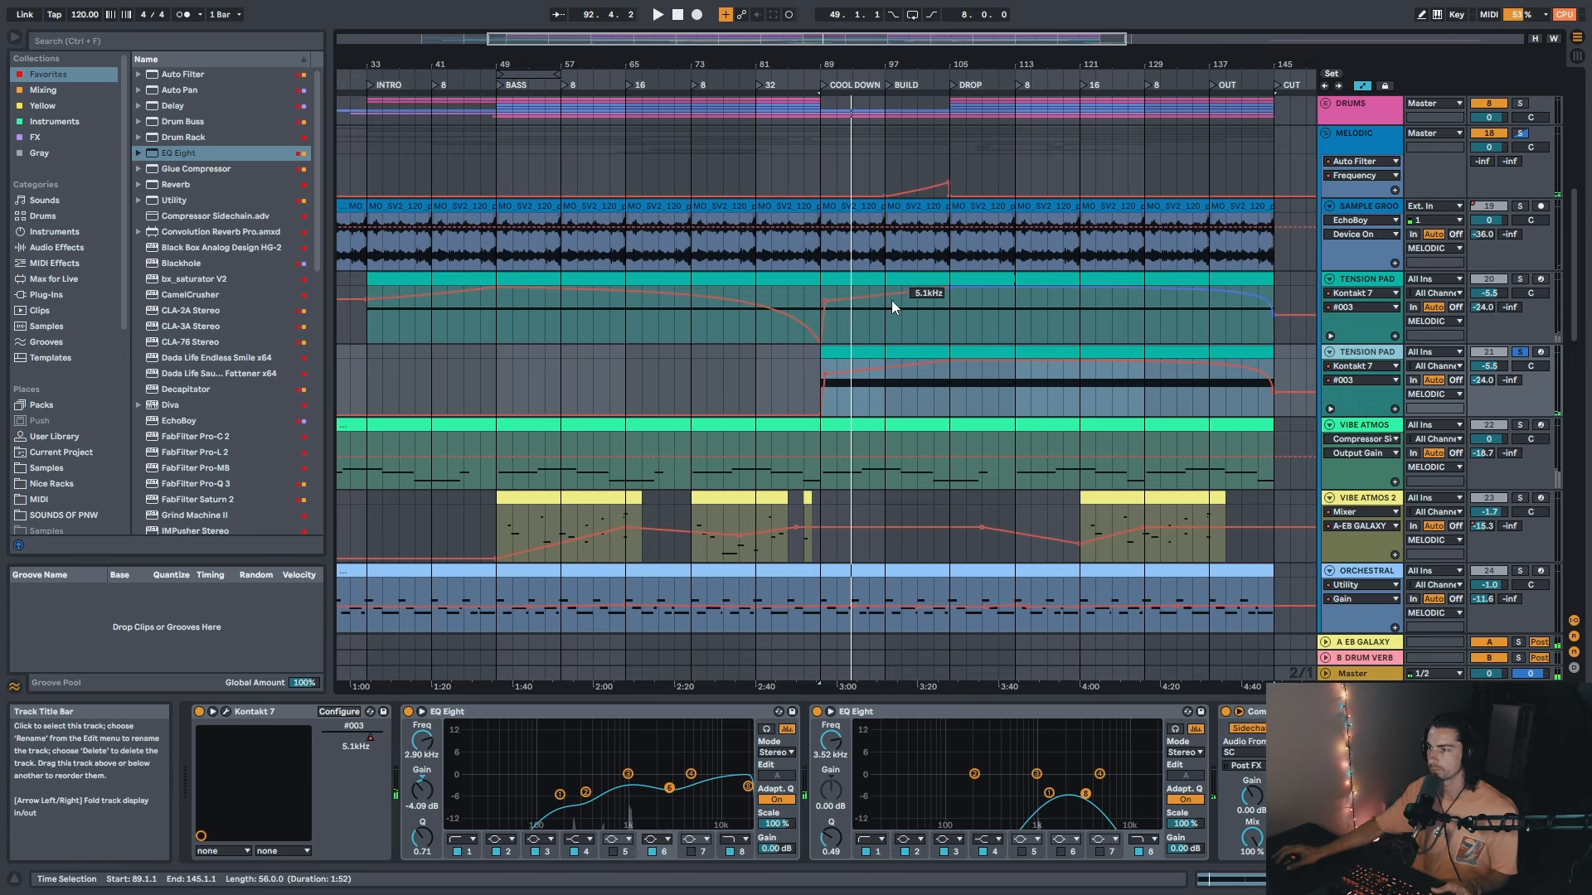
pyautogui.click(1357, 295)
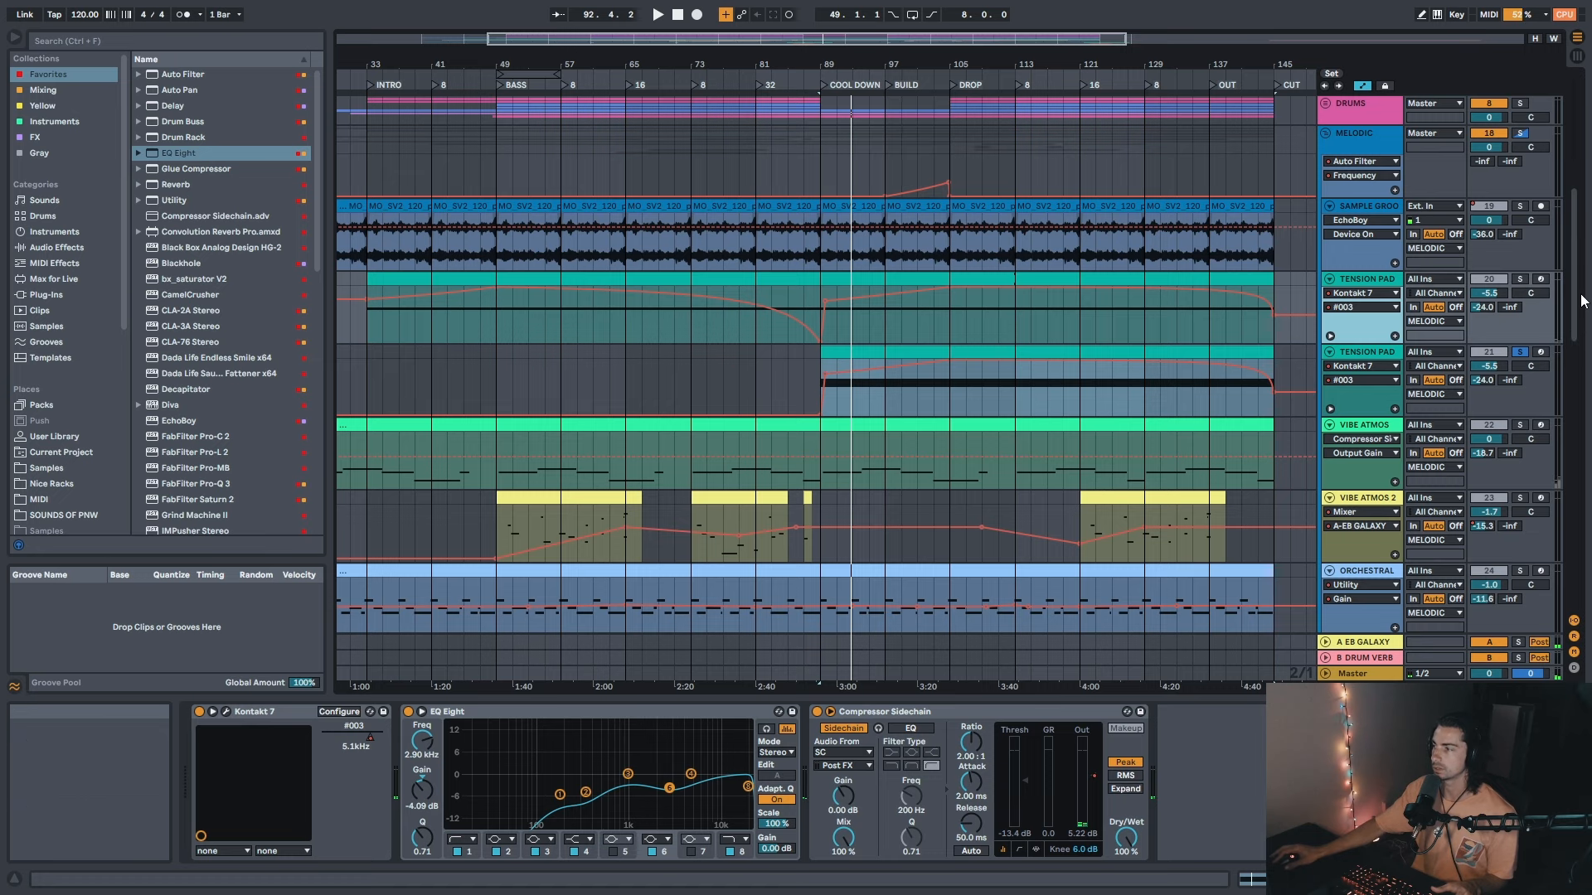
# Step: Show the Compressor Sidechain's Output Gain automation on the first TENSION PAD track
pyautogui.moveTo(1578, 298)
pyautogui.mouseDown()
pyautogui.moveTo(1563, 542)
pyautogui.moveTo(1553, 284)
pyautogui.mouseUp()
pyautogui.moveTo(781, 69); pyautogui.dragTo(837, 58)
pyautogui.scroll(-2, 1016, 380)
pyautogui.click(1362, 283)
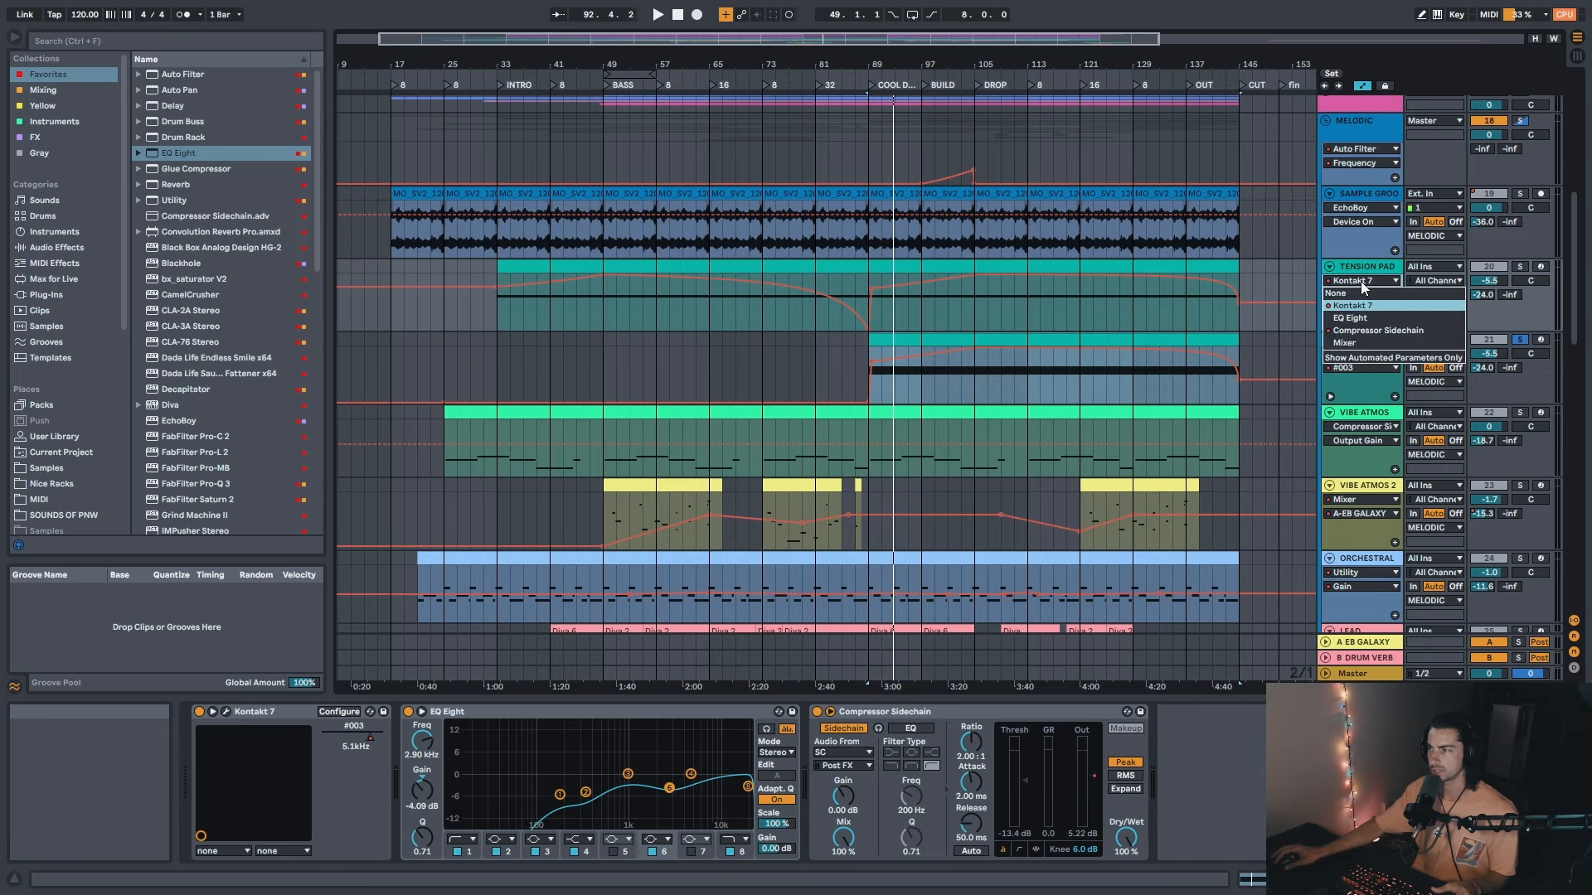
pyautogui.click(1361, 333)
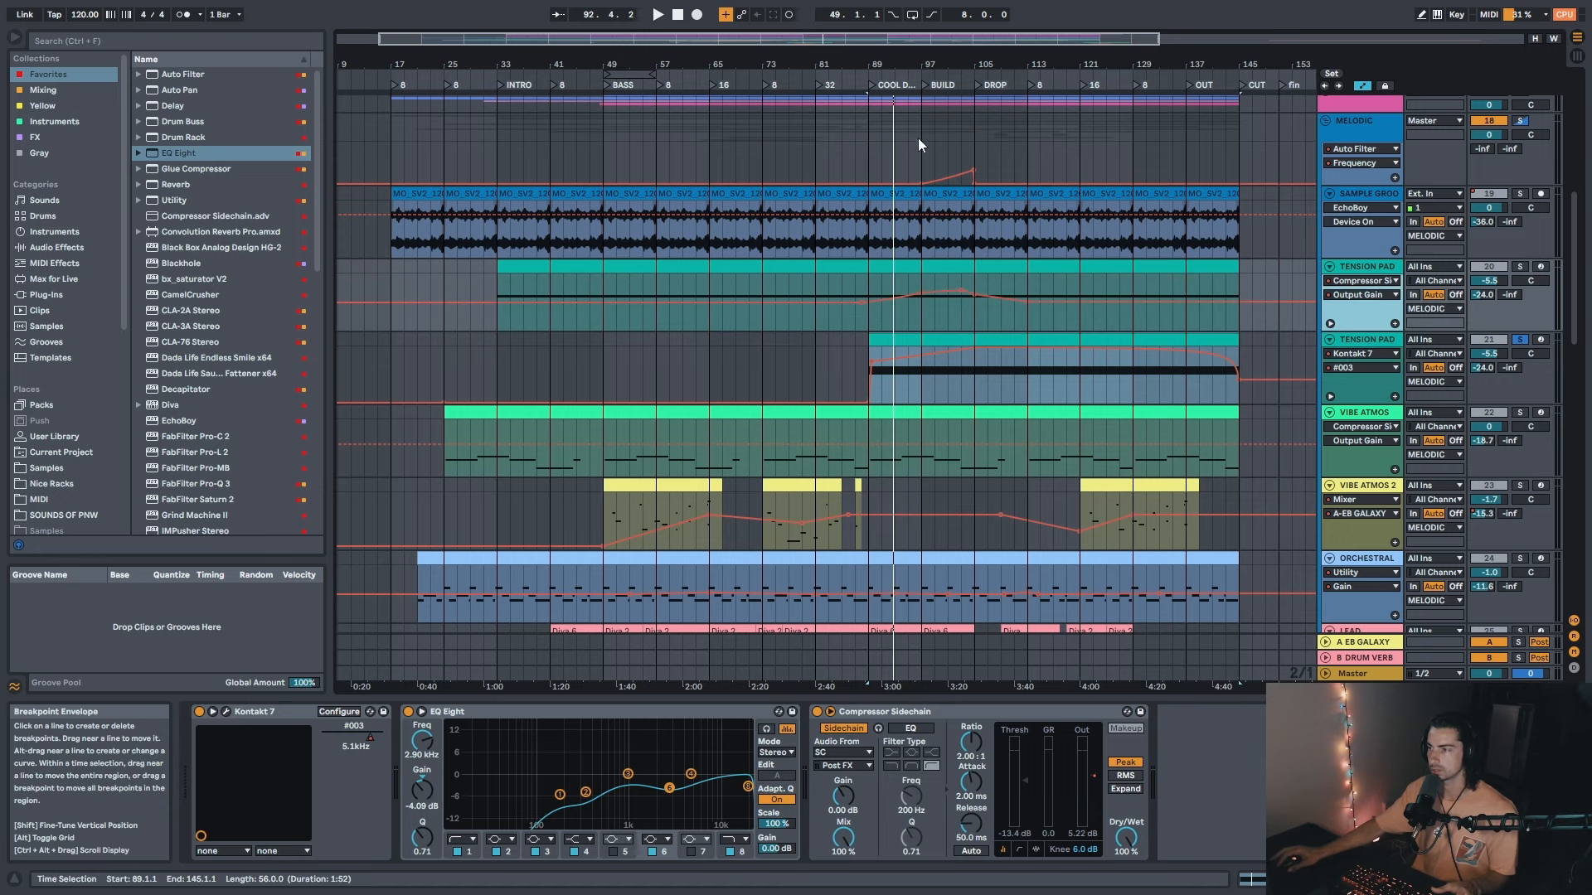
# Step: Solo the VIBE ATMOS track and play it from its first MIDI clip at bar 25
pyautogui.moveTo(925, 64)
pyautogui.mouseDown()
pyautogui.moveTo(946, 61)
pyautogui.moveTo(915, 82)
pyautogui.mouseUp()
pyautogui.scroll(-2, 1578, 332)
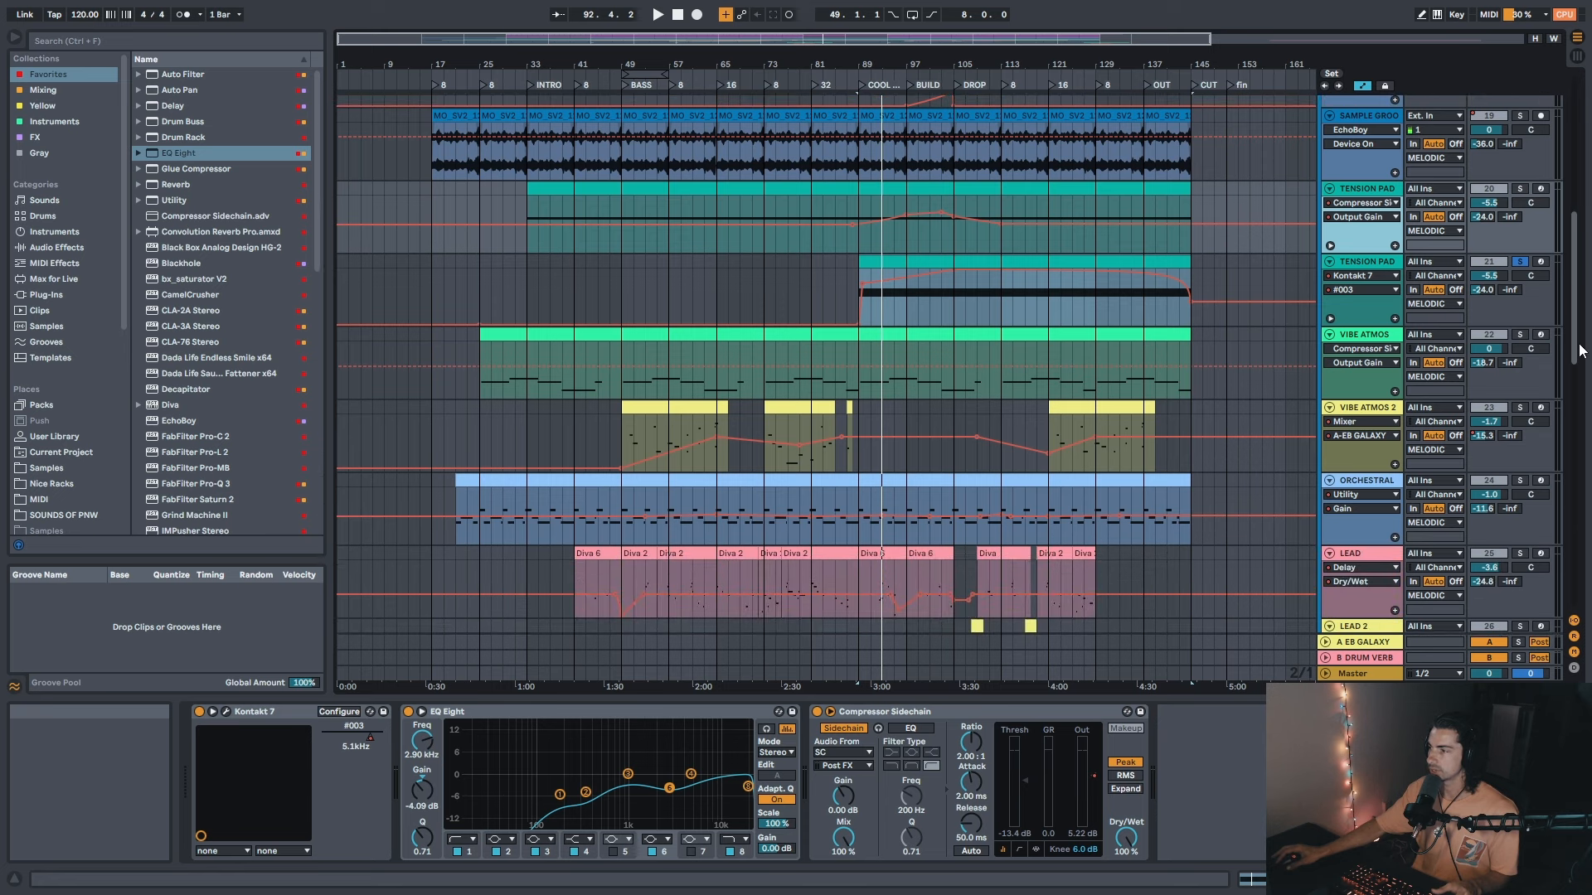
pyautogui.click(516, 330)
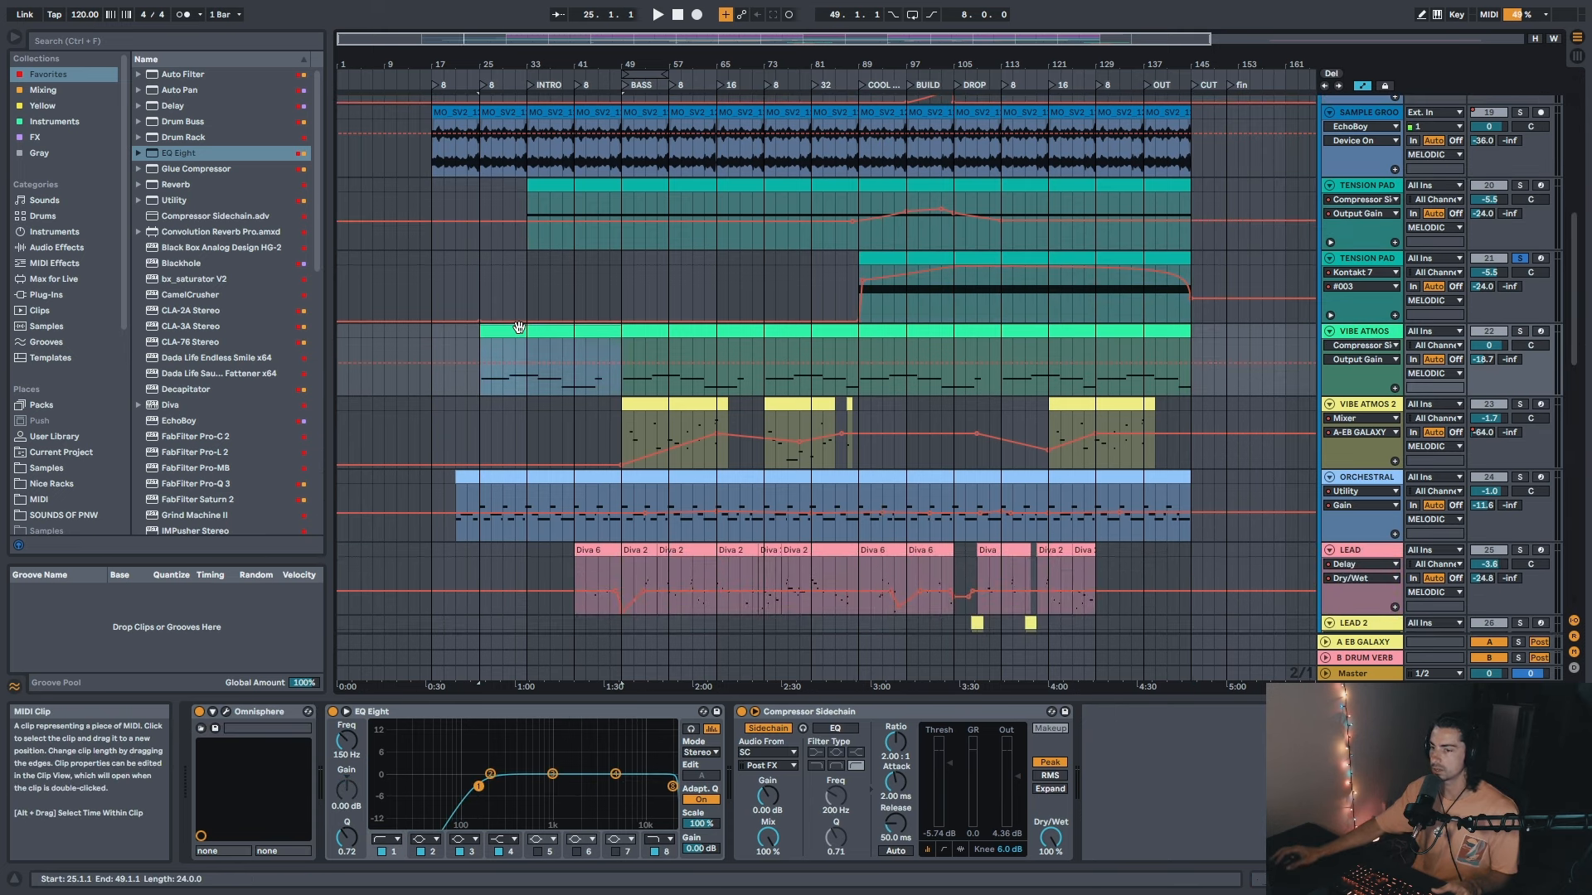
pyautogui.press('space')
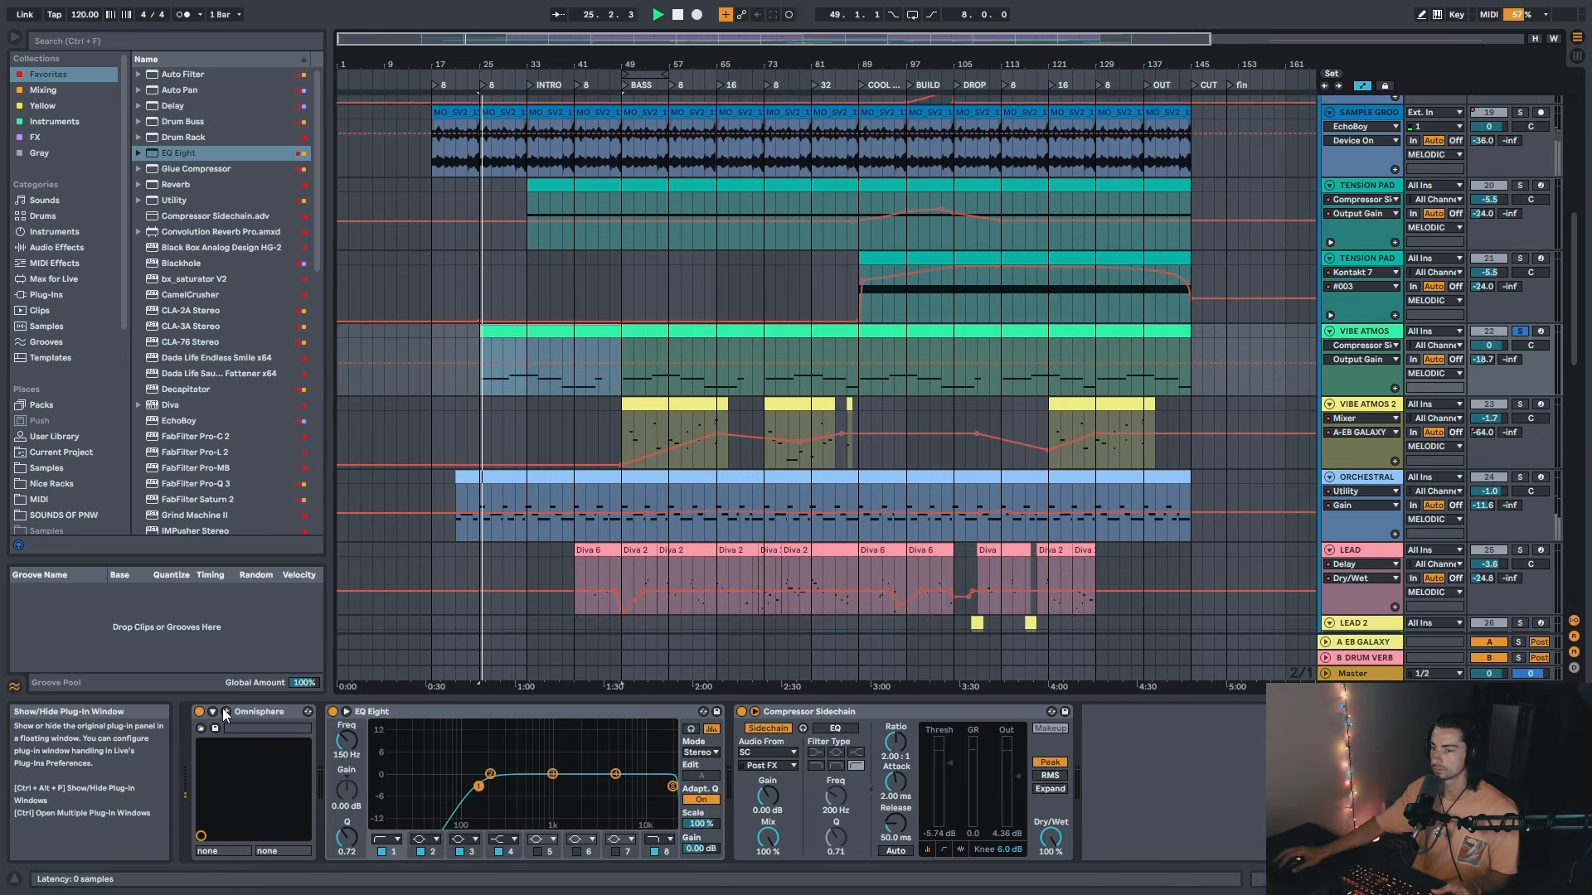
# Step: Inspect the Omnisphere patch Purity of Orbit 1 on VIBE ATMOS during playback, and close its window
pyautogui.click(224, 710)
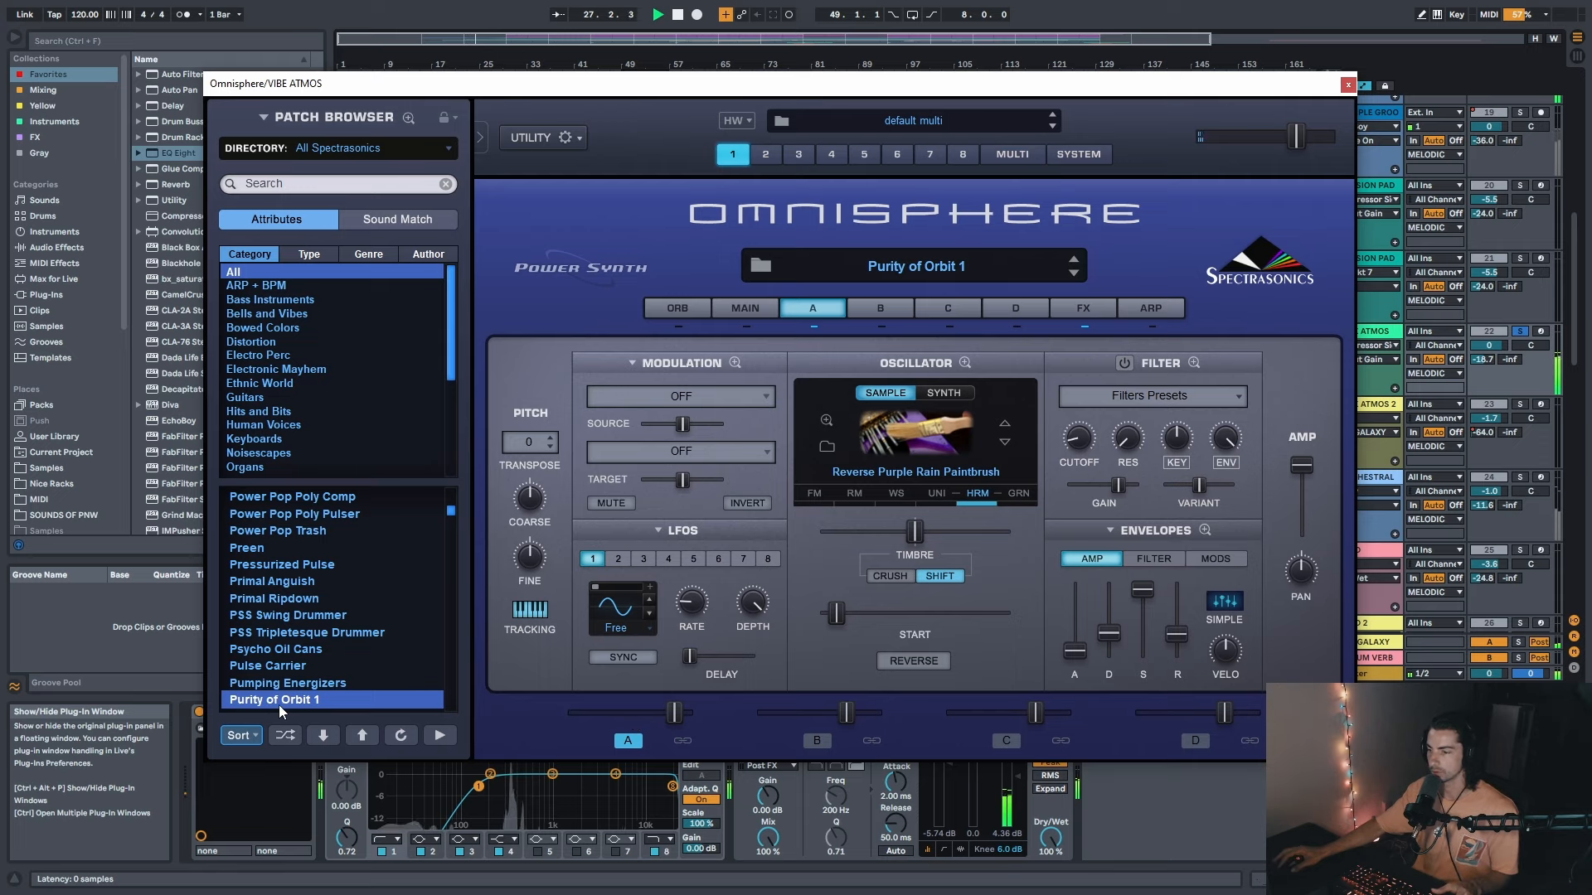
pyautogui.moveTo(921, 87); pyautogui.dragTo(864, 68)
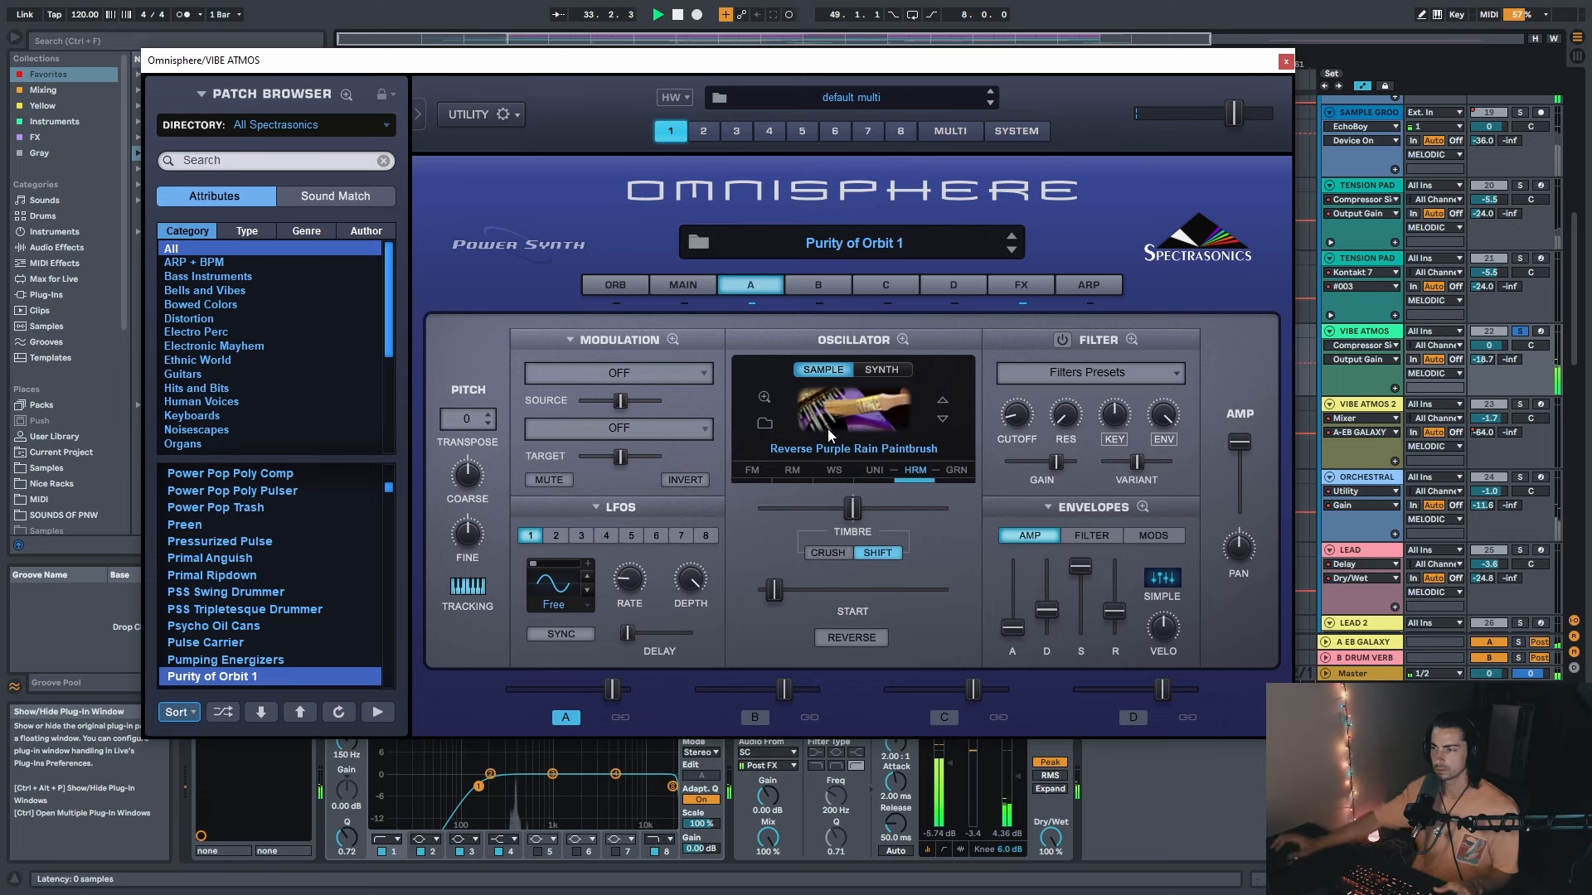
pyautogui.click(1284, 63)
# Step: Check the notes in VIBE ATMOS's first MIDI clip and return to the track's device chain
pyautogui.moveTo(612, 66); pyautogui.dragTo(794, 141)
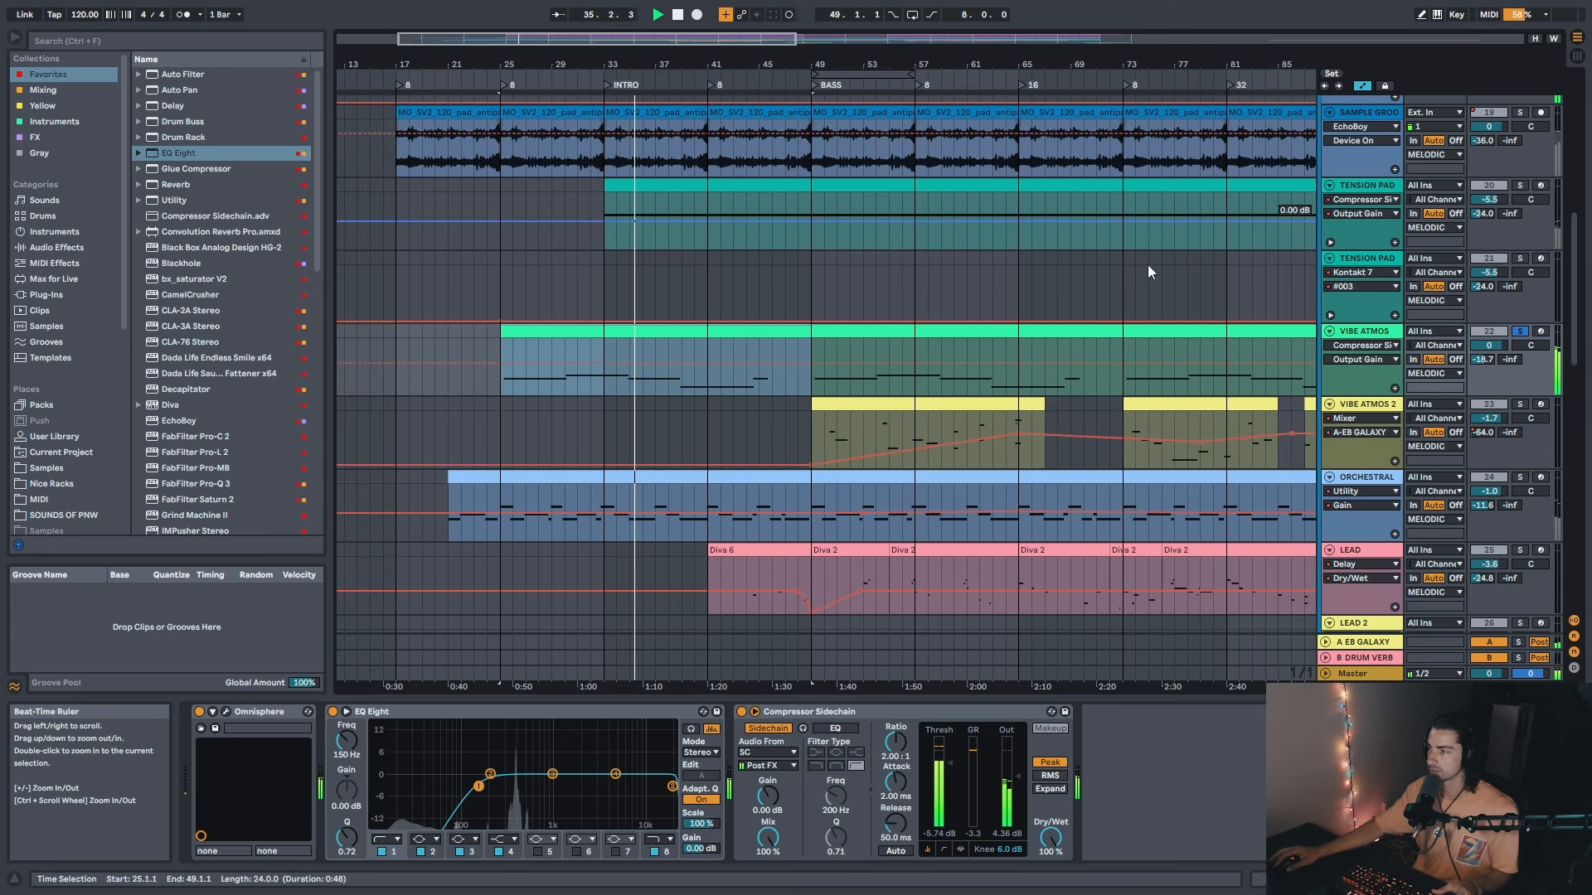
pyautogui.click(1370, 328)
pyautogui.moveTo(657, 66); pyautogui.dragTo(665, 25)
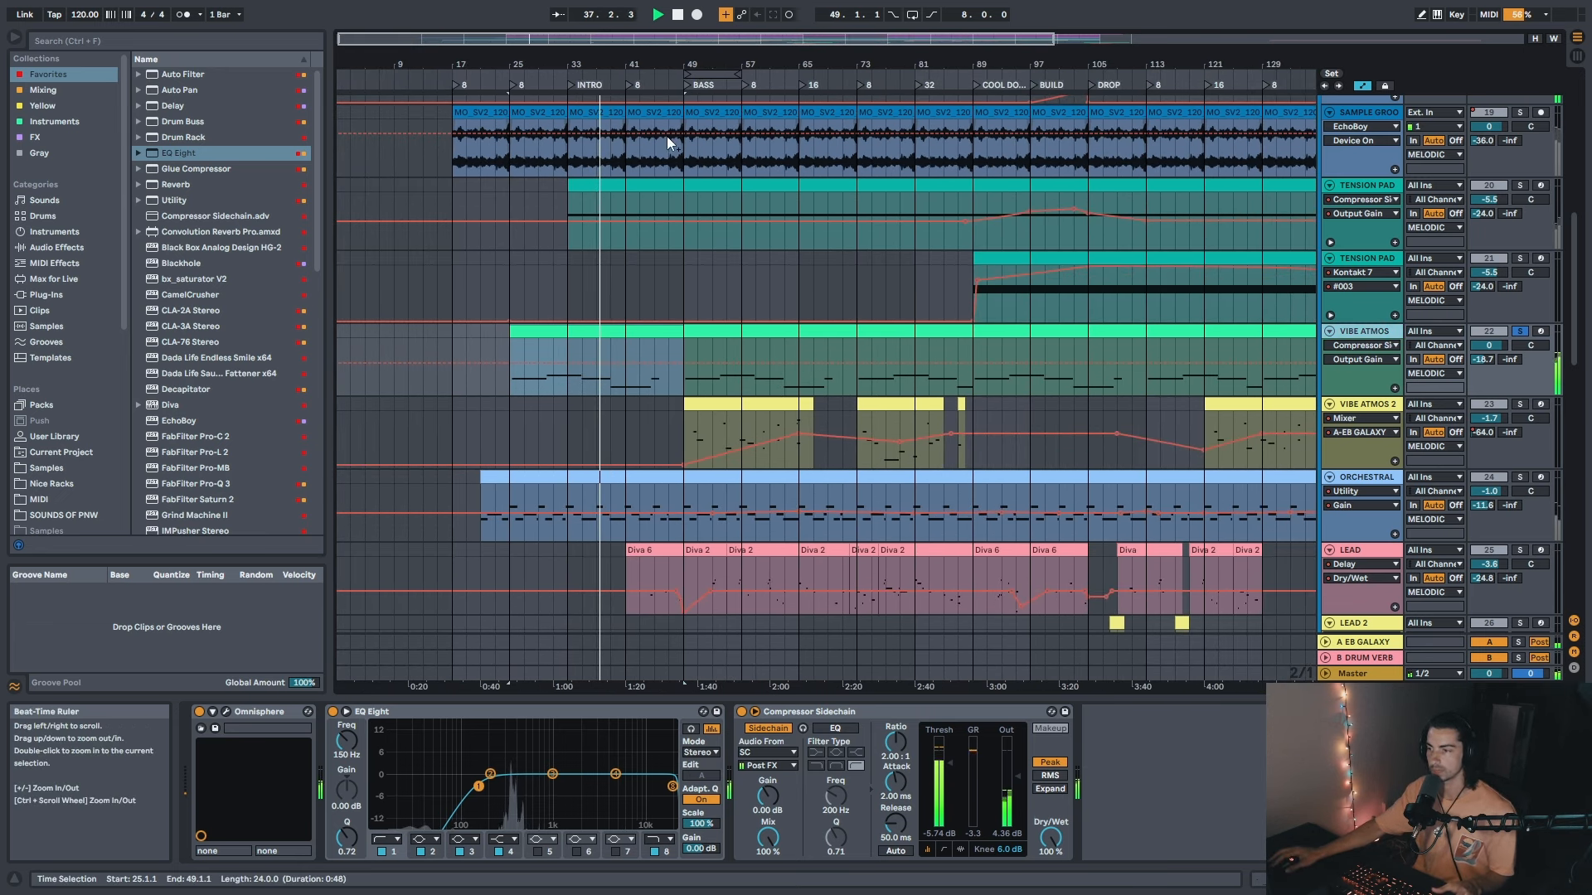
pyautogui.press('+')
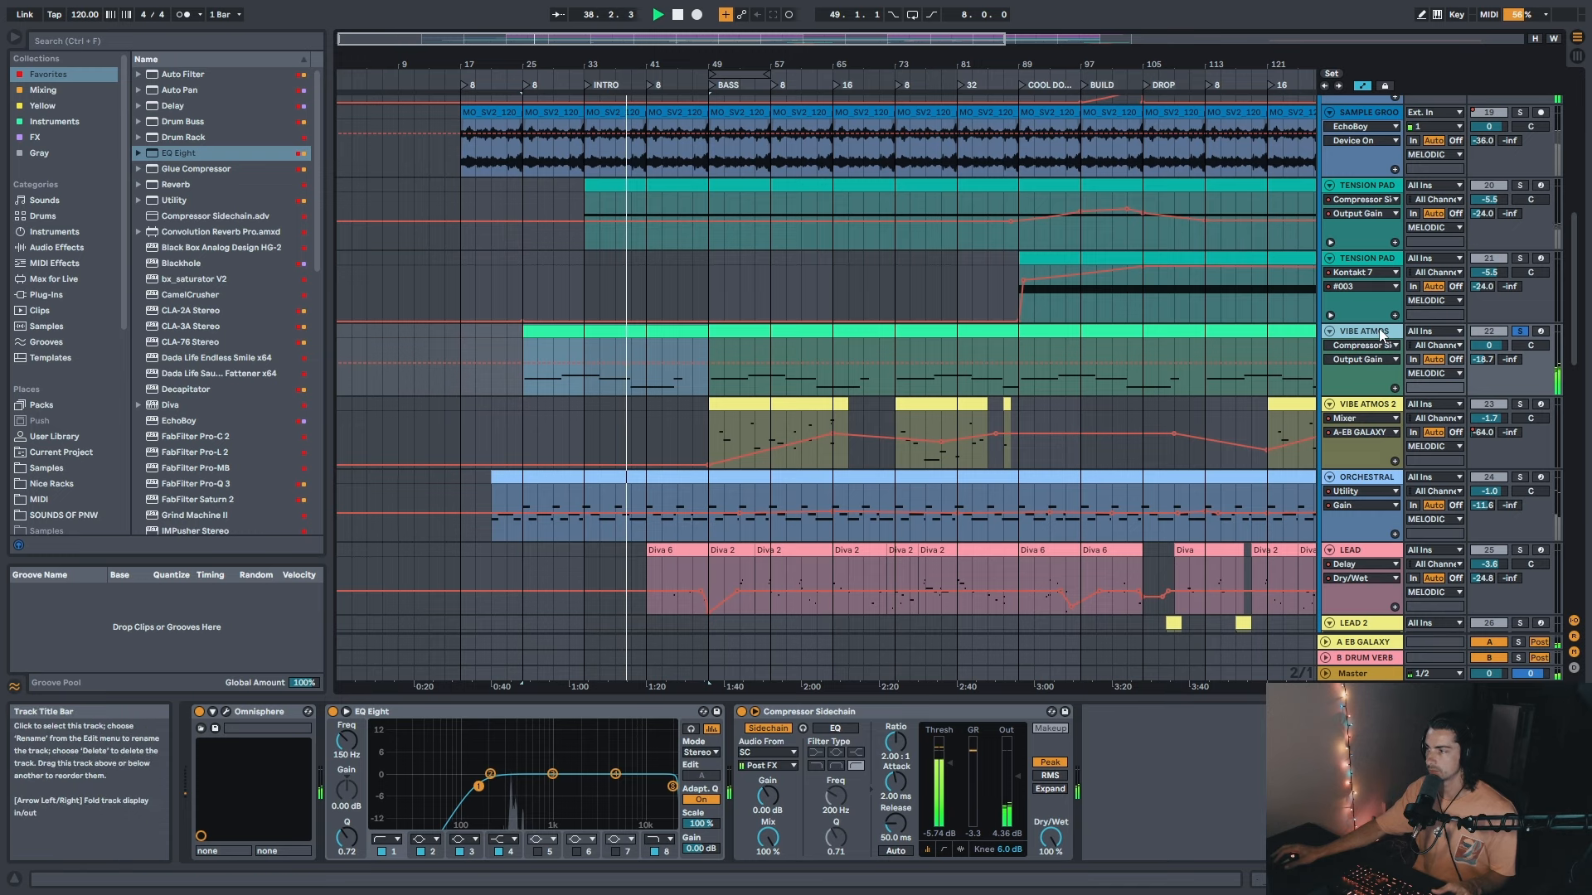
pyautogui.press('+')
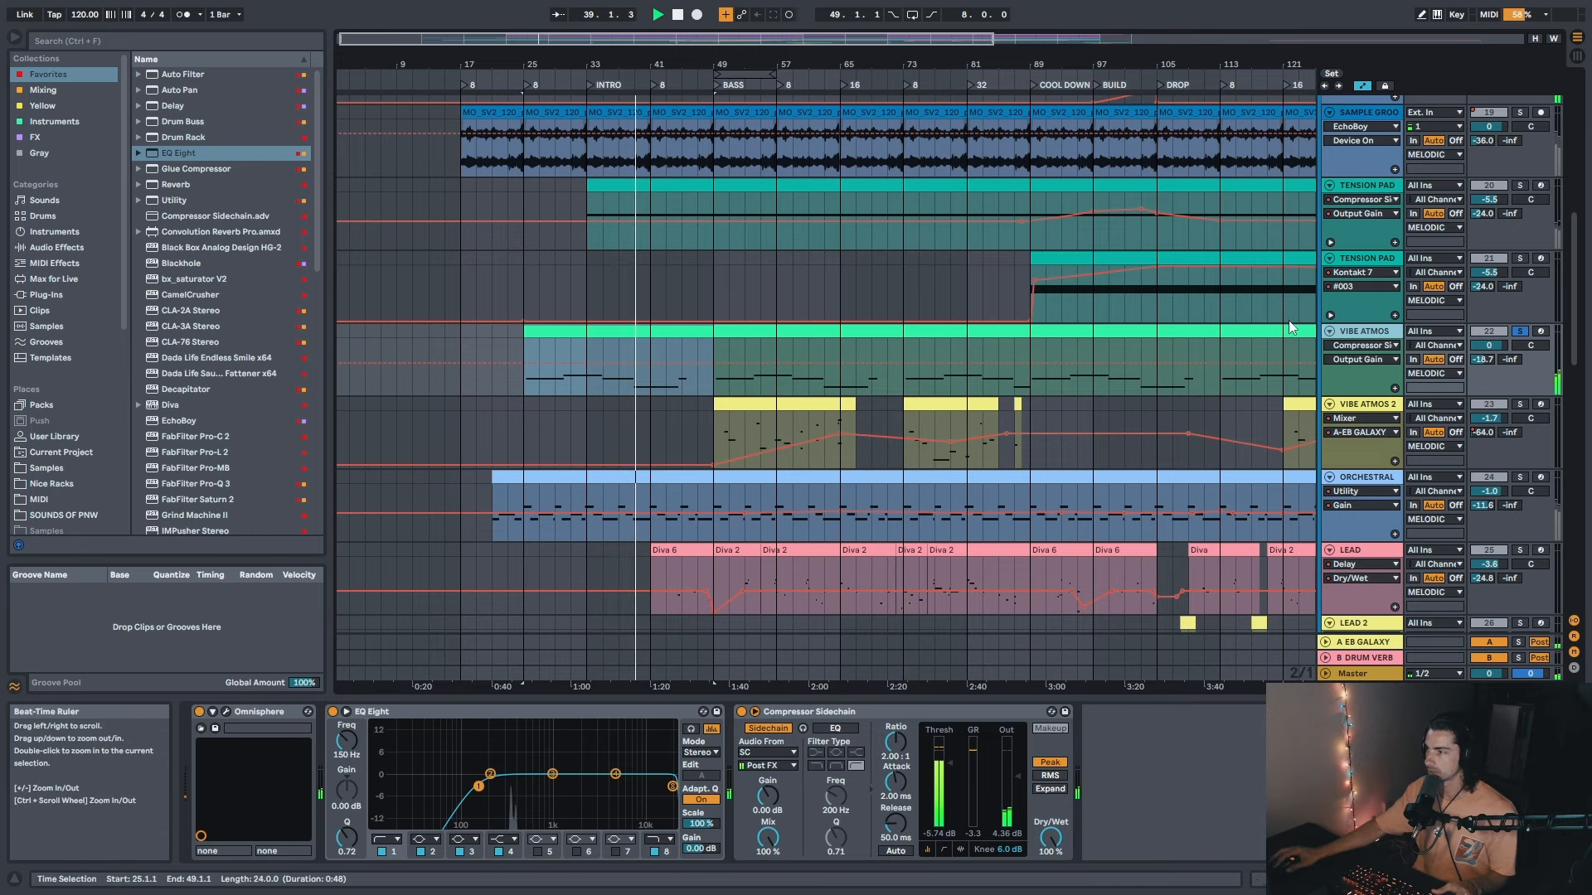
pyautogui.doubleClick(653, 330)
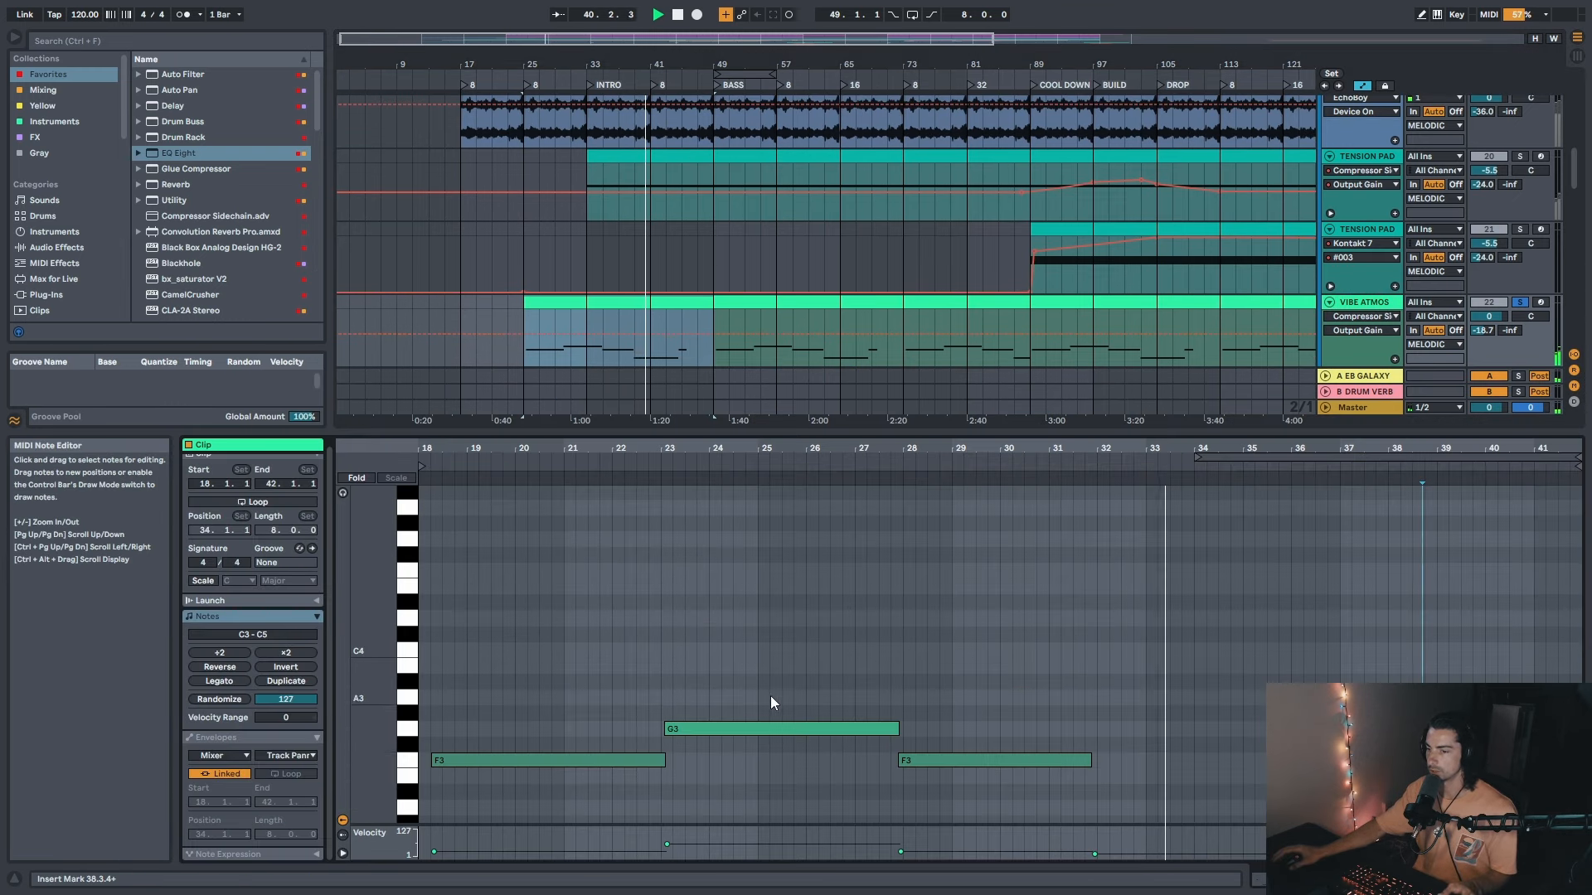
pyautogui.hotkey('shift', 'Tab')
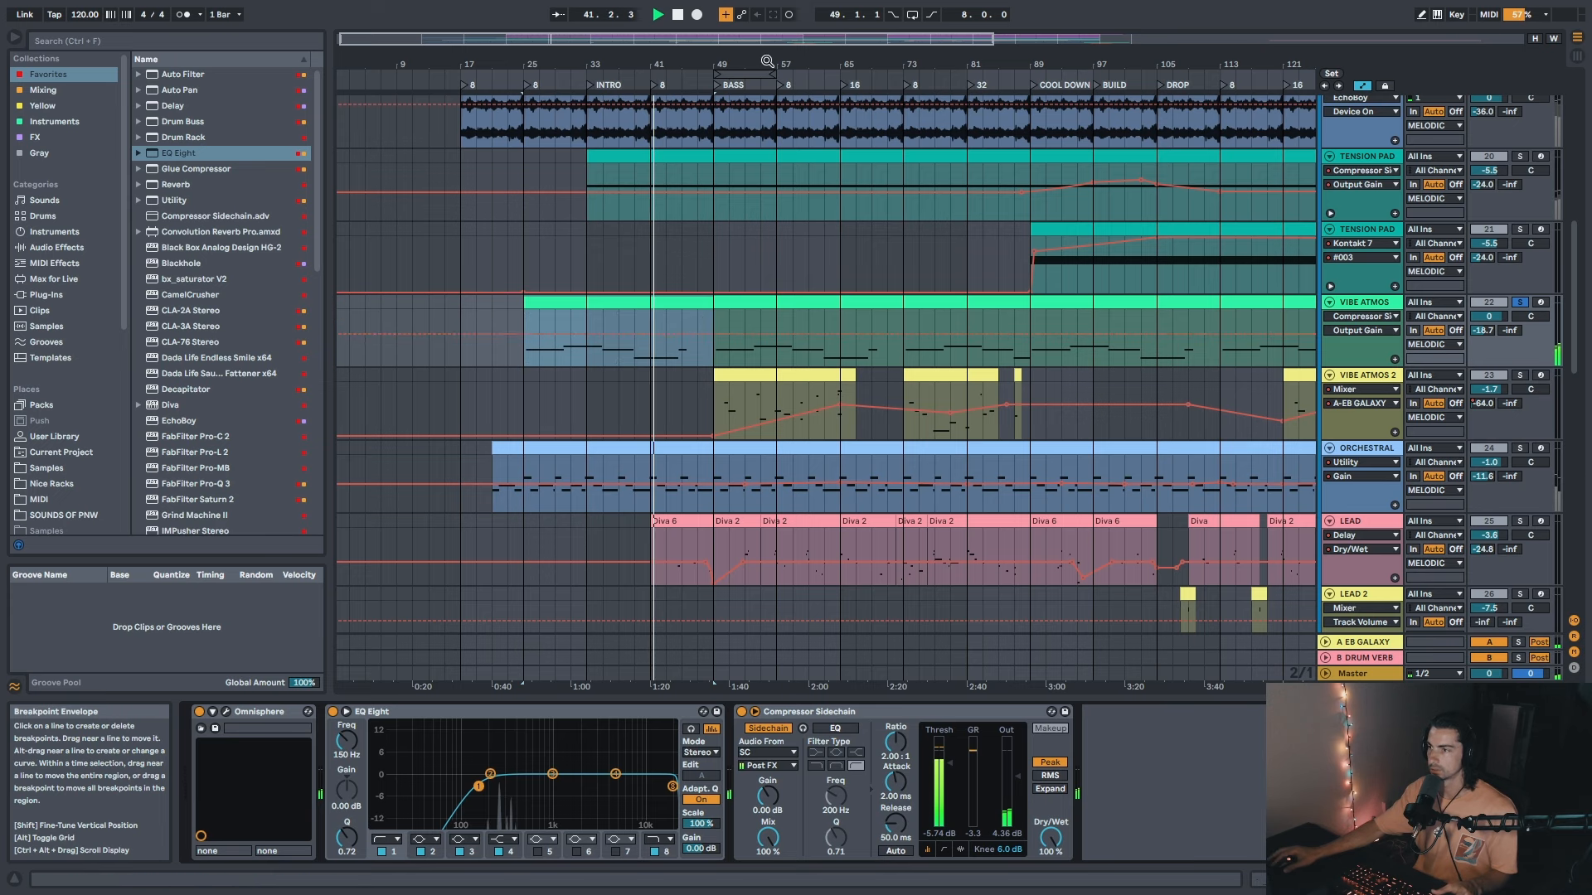
# Step: Examine VIBE ATMOS's sidechain compression and its place among the other melodic tracks while it plays up to the BASS section
pyautogui.press('-')
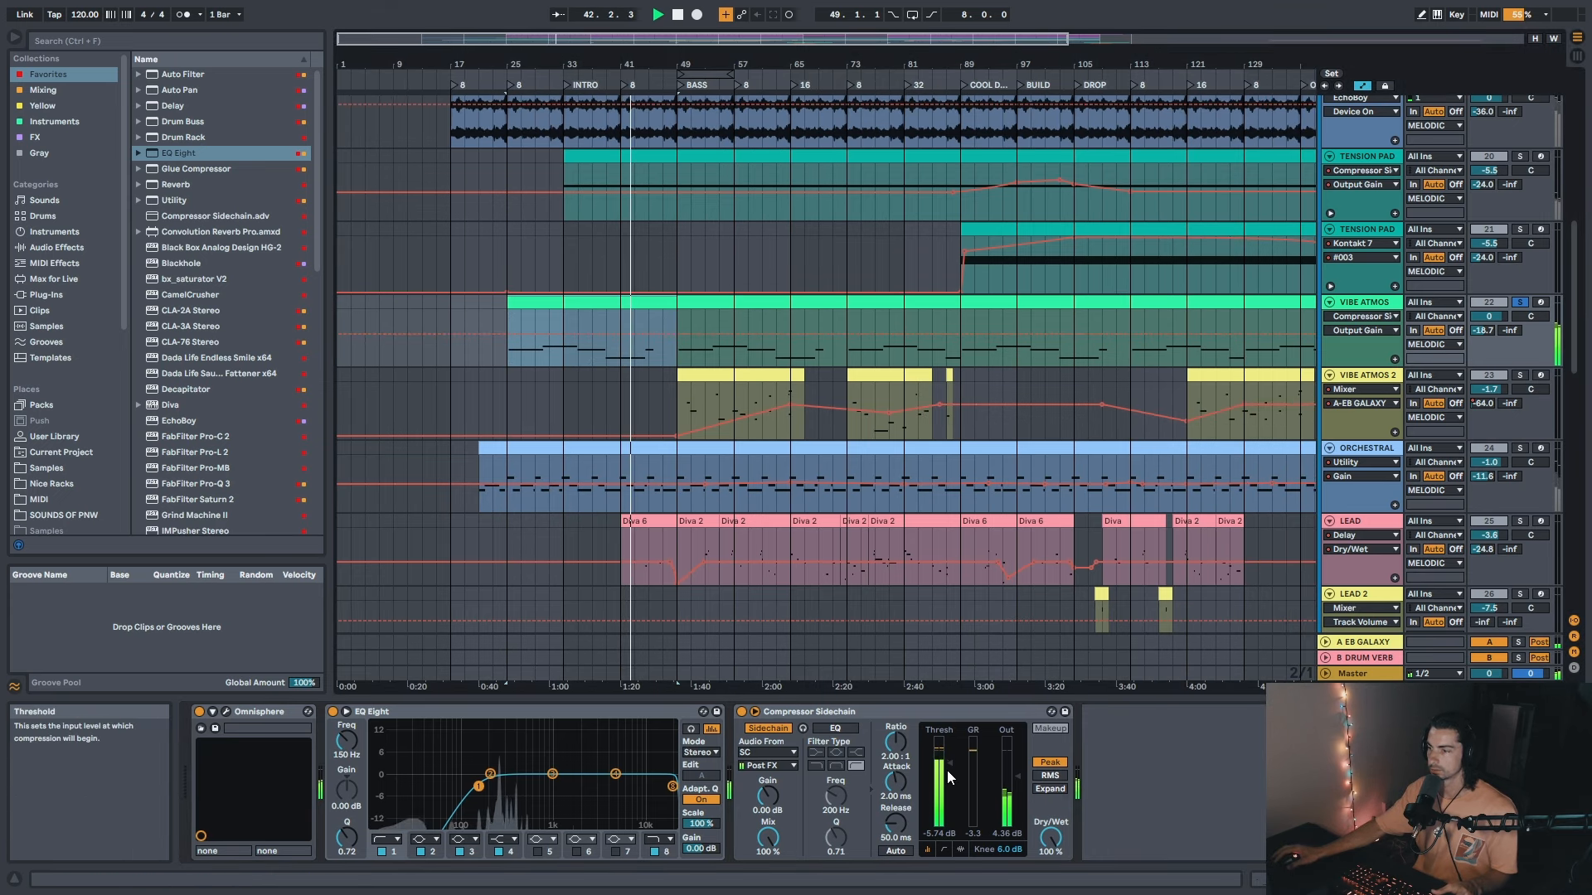
pyautogui.moveTo(672, 65); pyautogui.dragTo(638, 66)
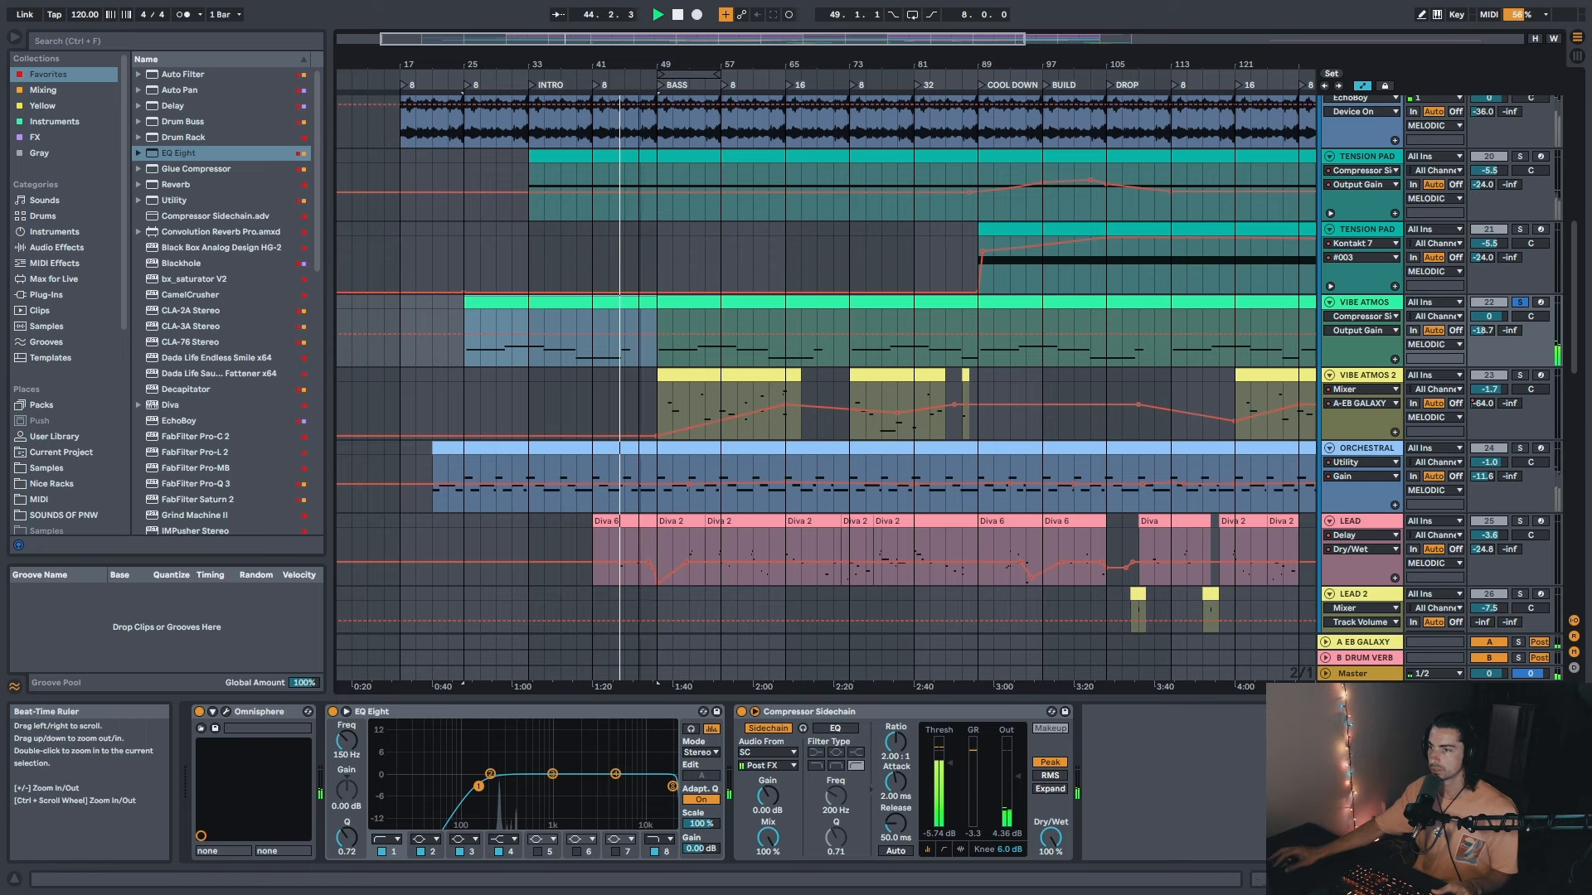
pyautogui.scroll(-2, 690, 405)
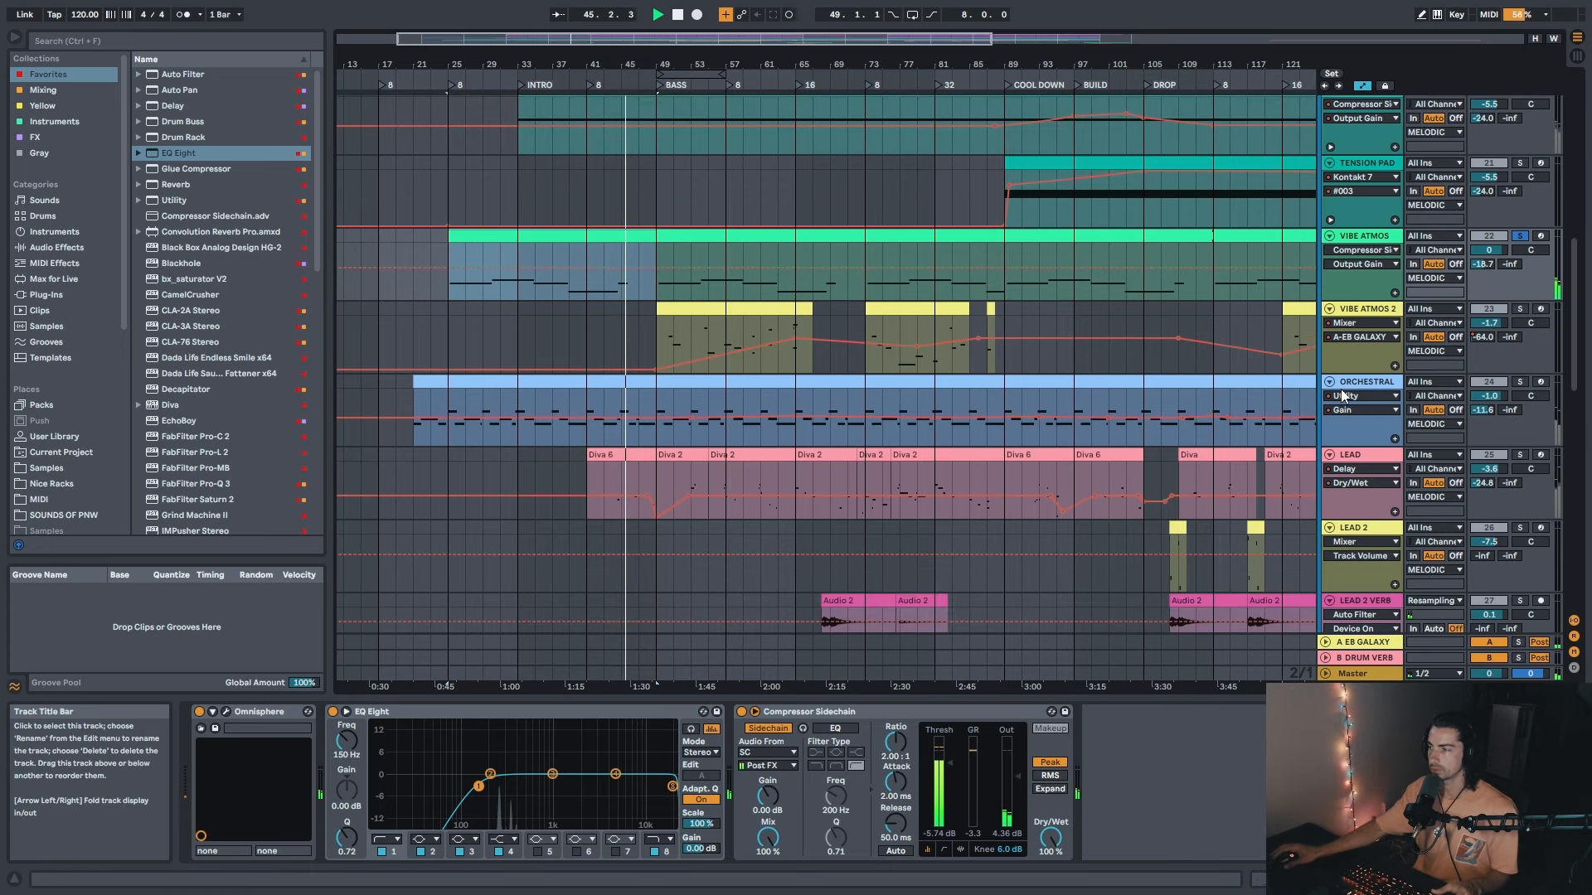
pyautogui.scroll(3, 753, 174)
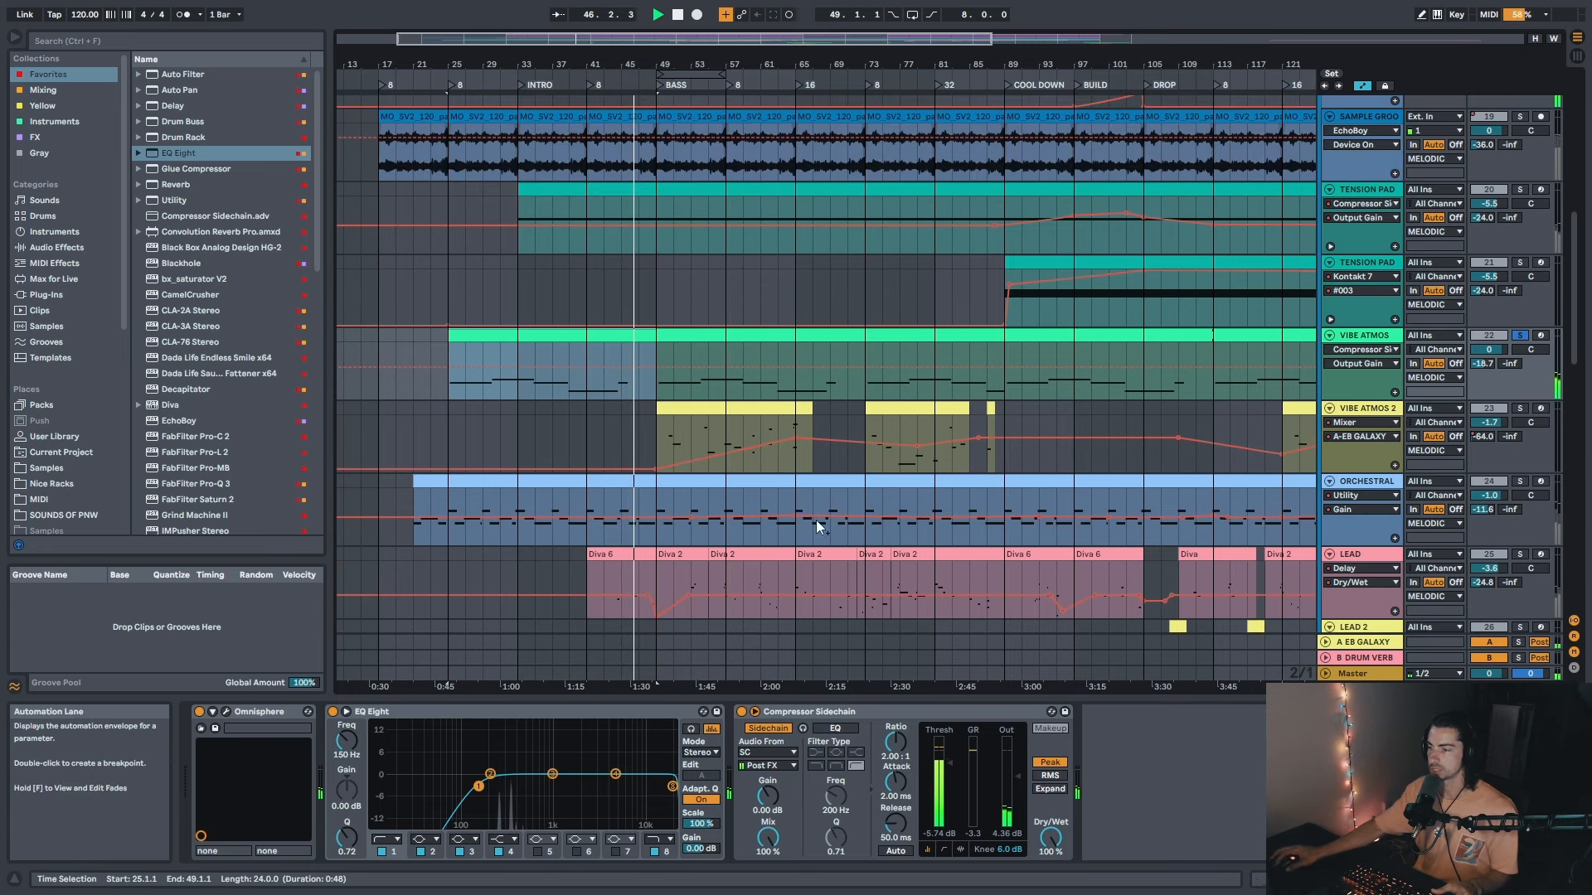
pyautogui.moveTo(729, 60); pyautogui.dragTo(751, 58)
pyautogui.scroll(1, 1581, 365)
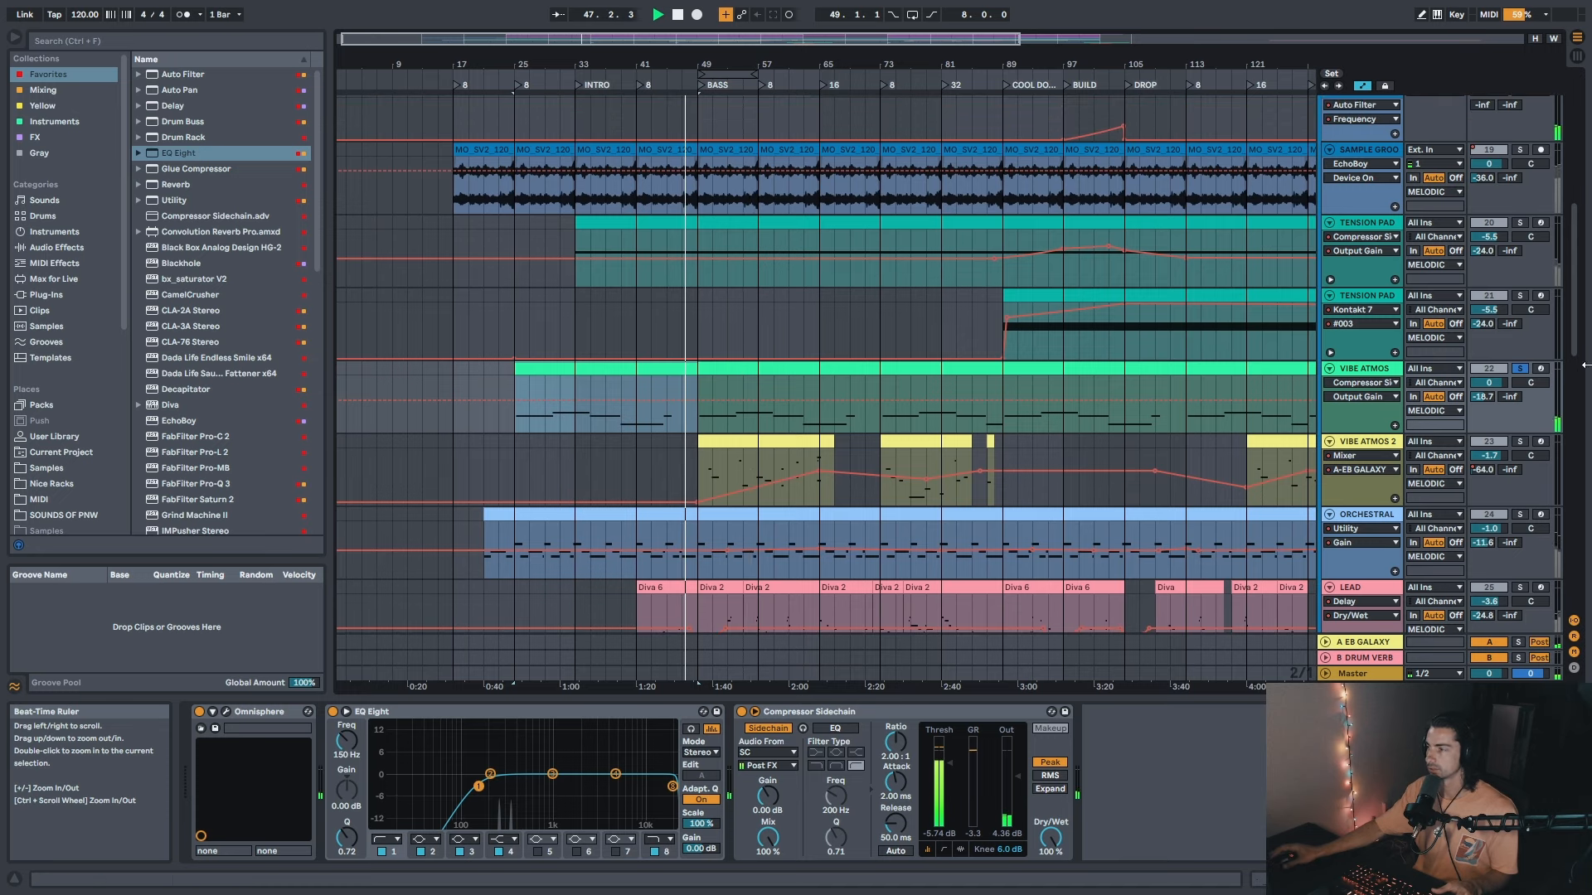
pyautogui.scroll(-4, 821, 297)
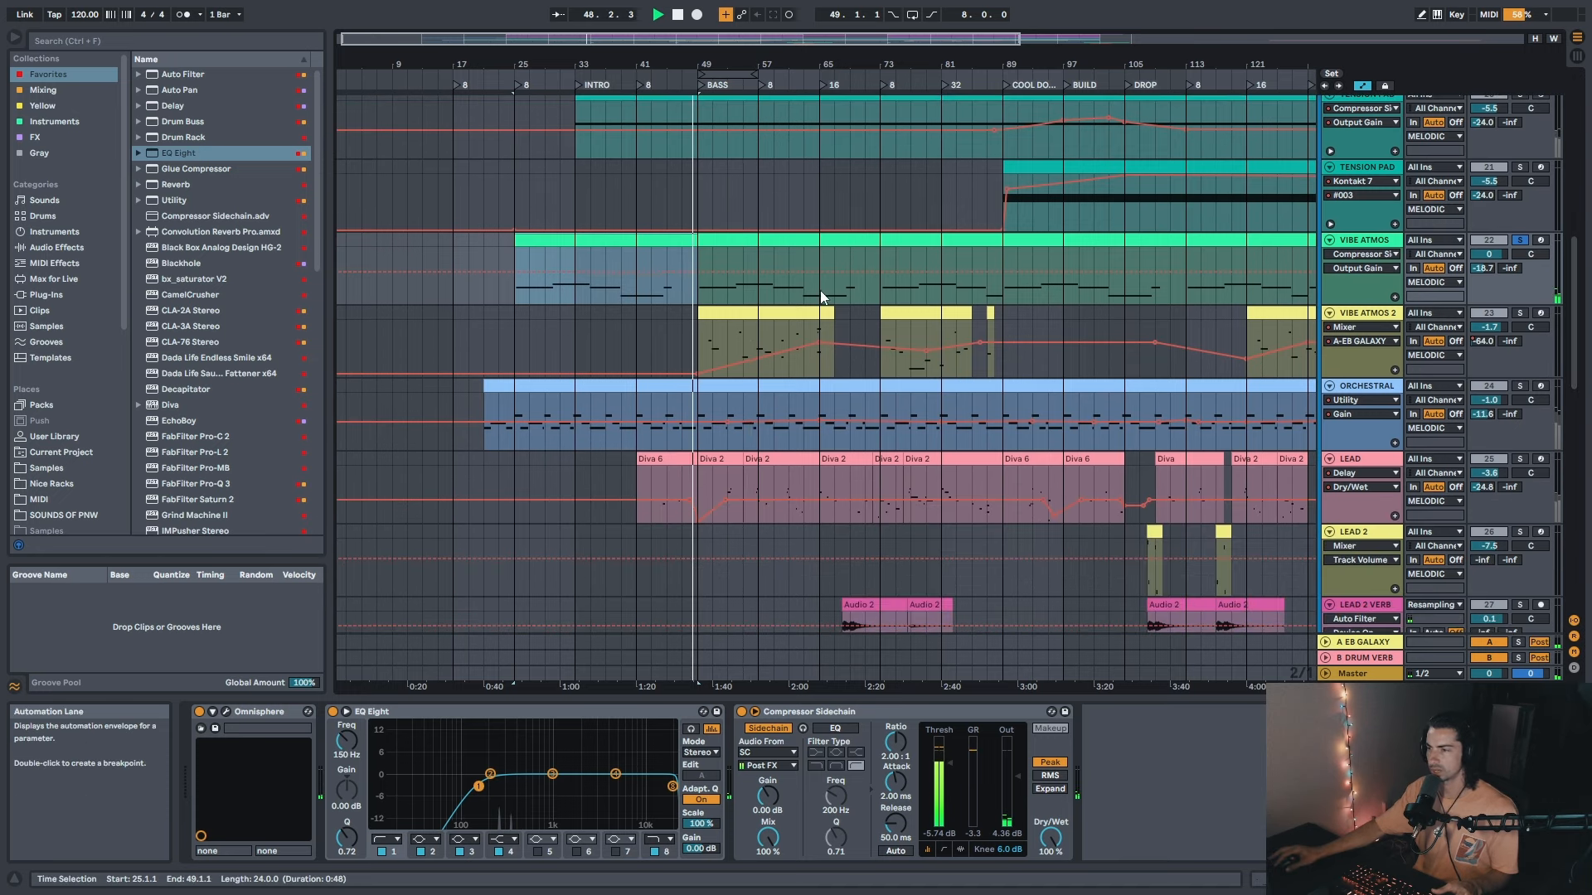
# Step: Select the VIBE ATMOS 2 clip at bar 49 and solo its track during playback
pyautogui.moveTo(722, 57); pyautogui.dragTo(676, 62)
pyautogui.click(669, 317)
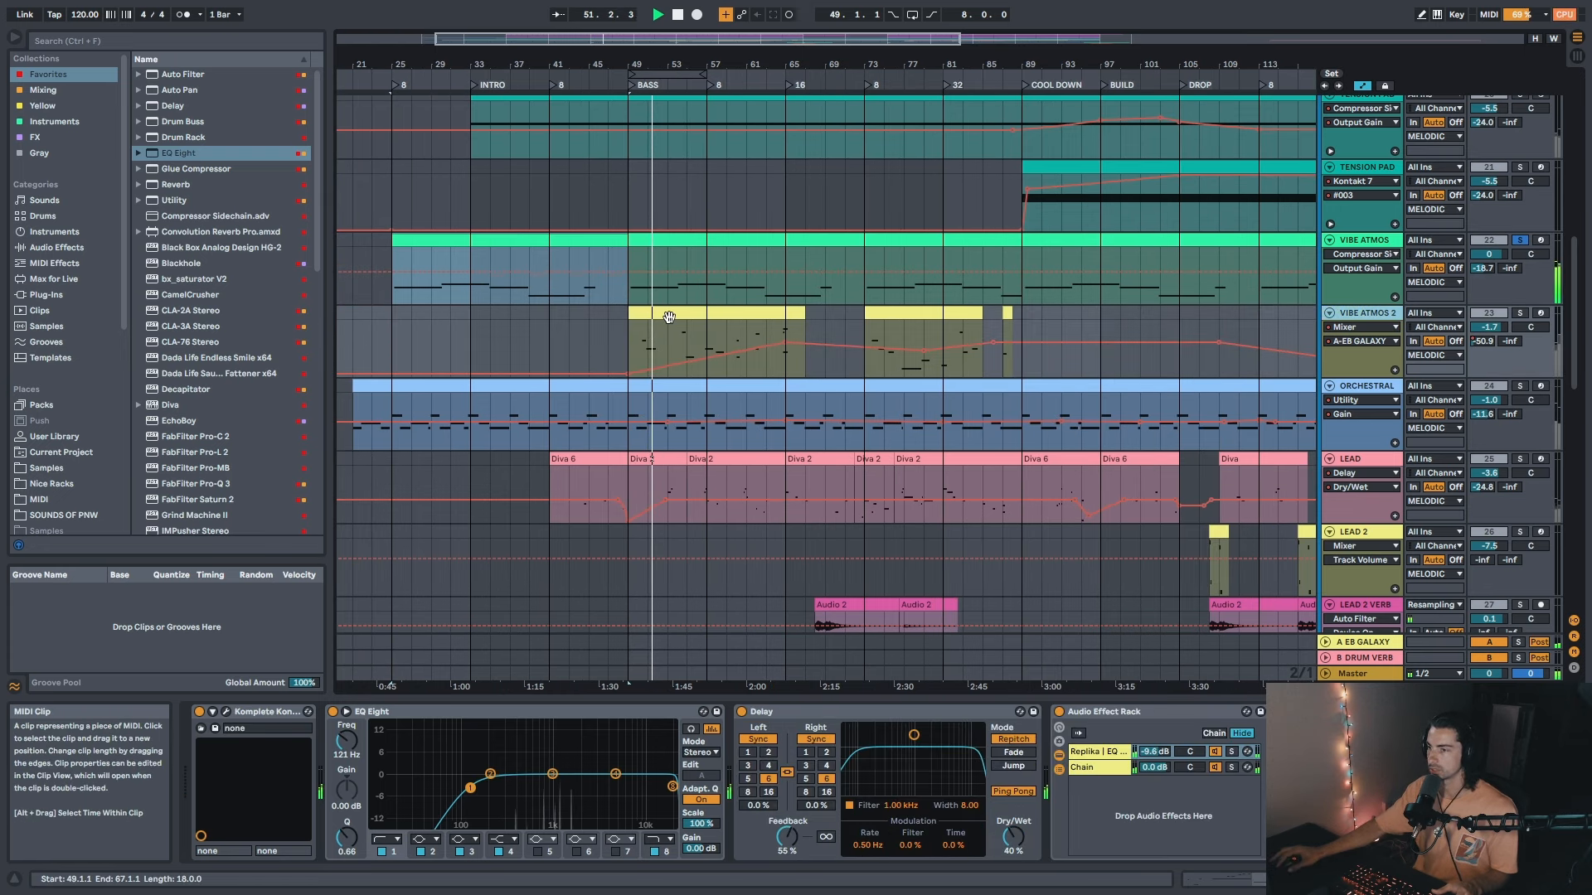
pyautogui.press('s')
# Step: Inspect VIBE ATMOS 2's Komplete Kontrol instrument with the Piano Colors preset Buzz Swell, and close its window
pyautogui.click(226, 712)
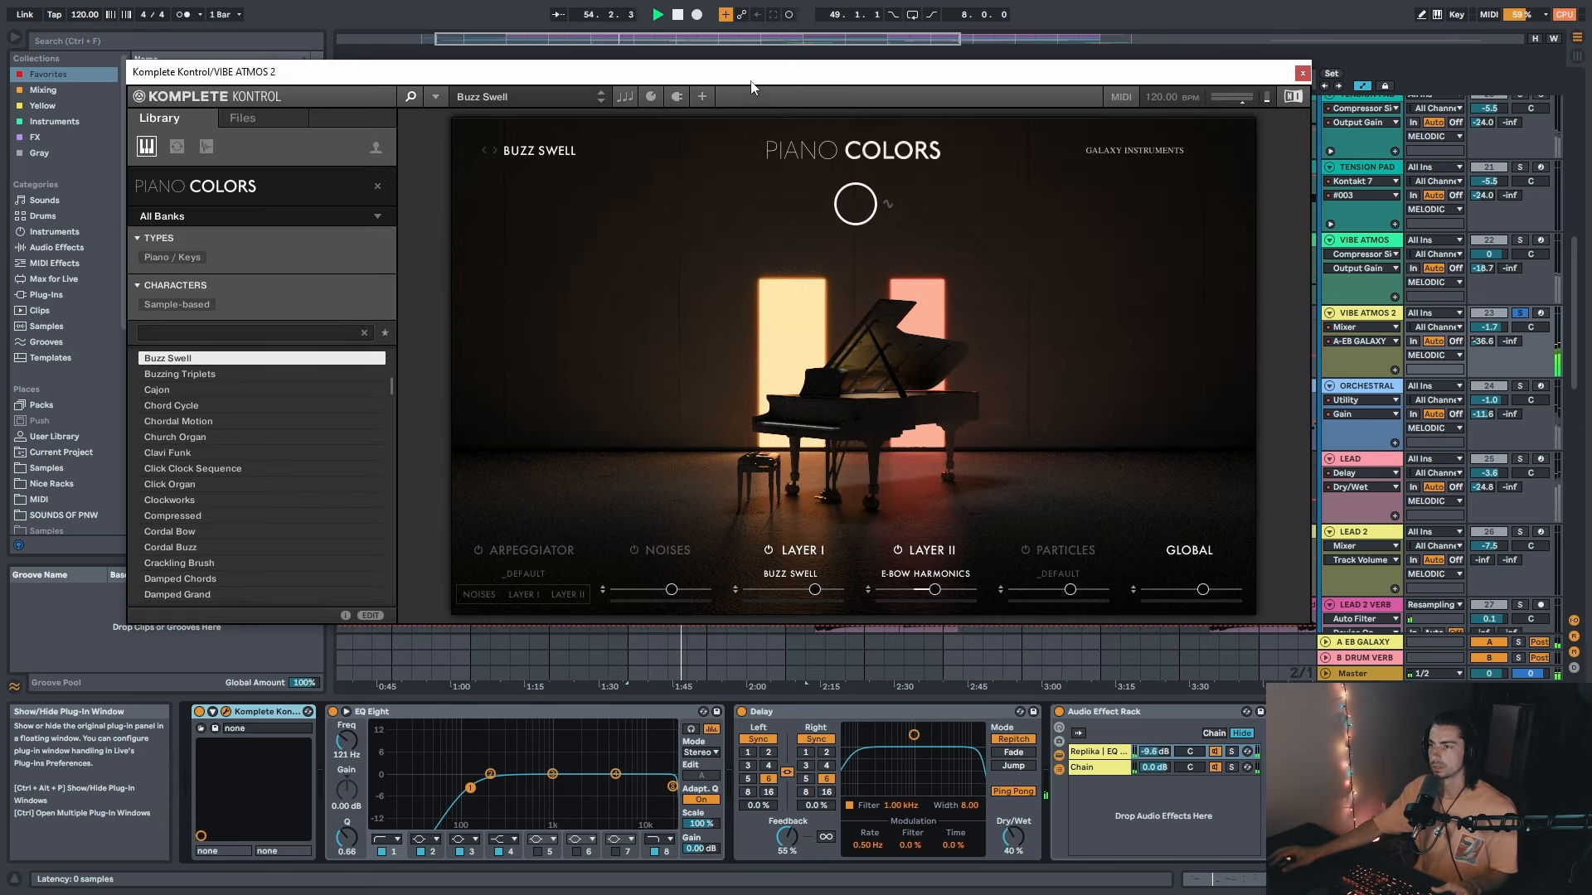
pyautogui.moveTo(752, 69); pyautogui.dragTo(730, 29)
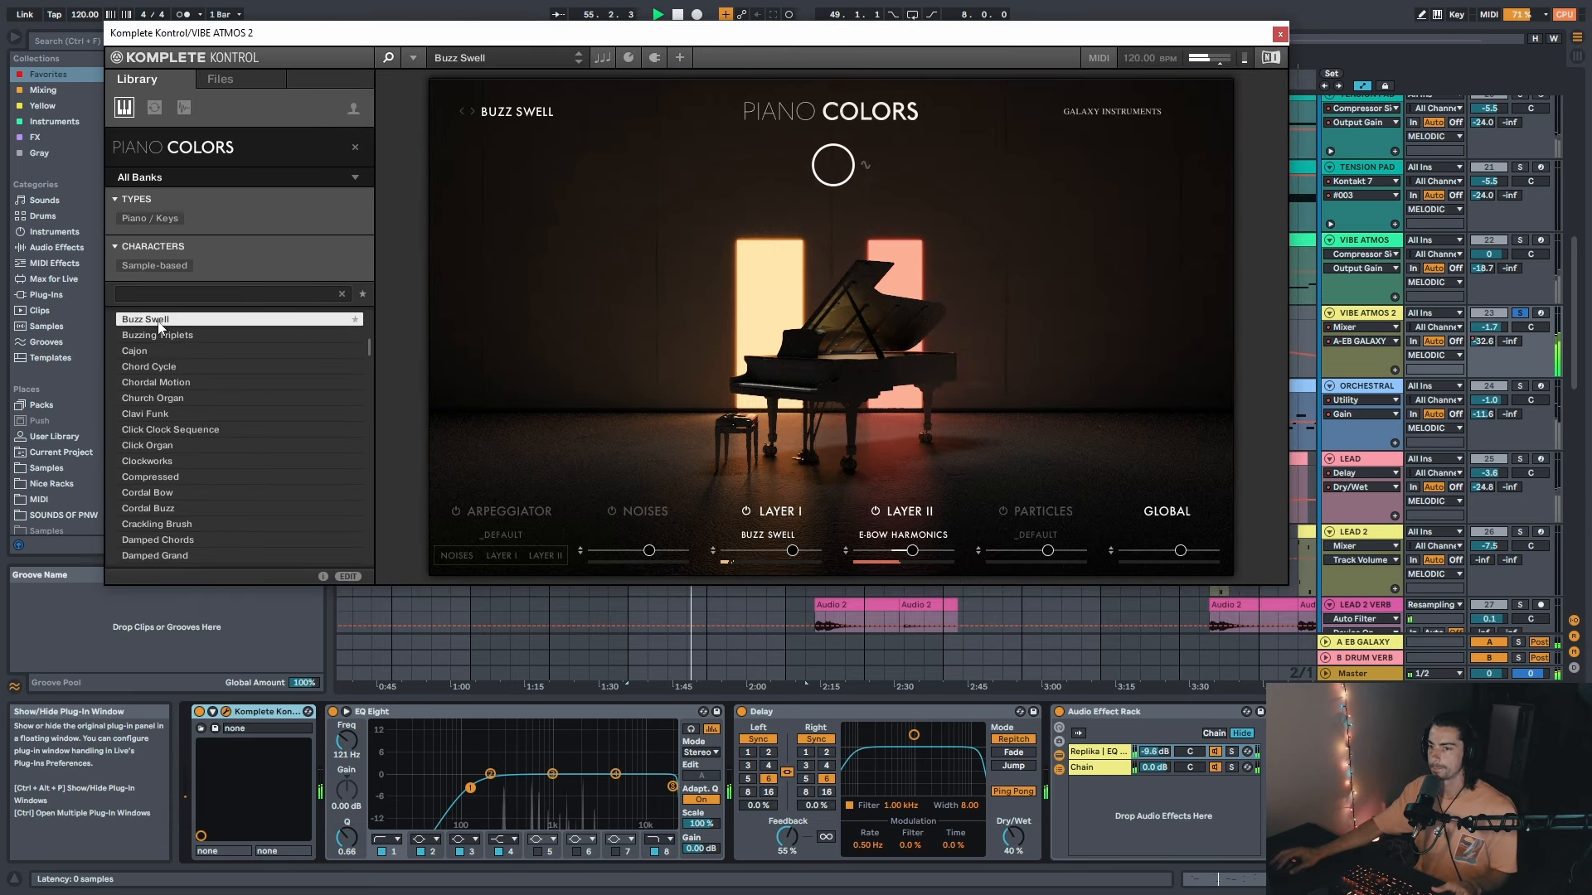
pyautogui.moveTo(916, 60); pyautogui.dragTo(907, 73)
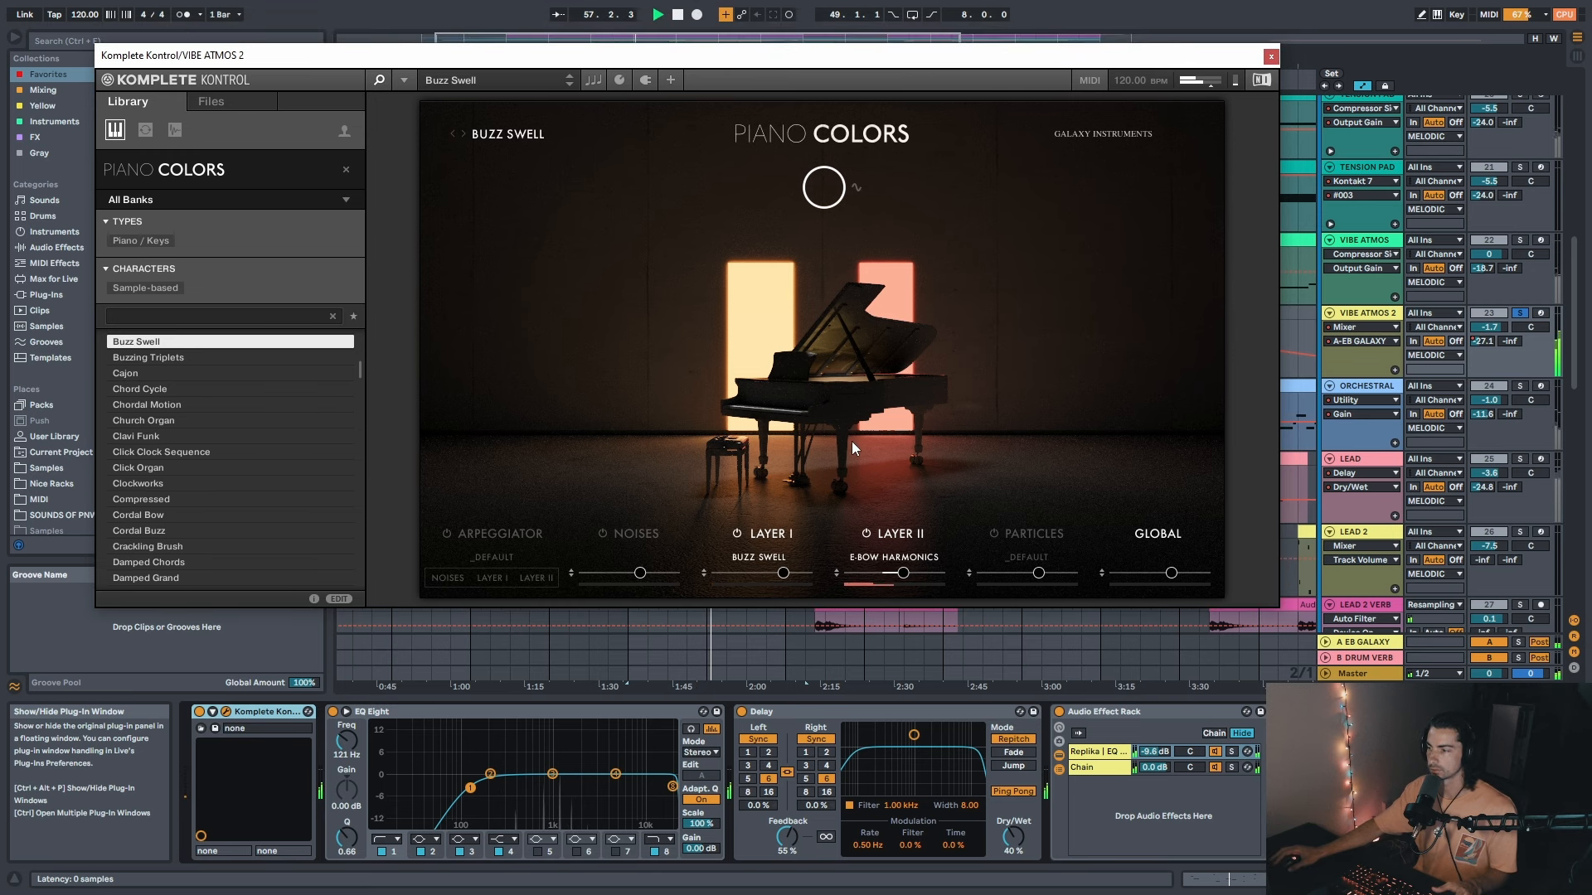
pyautogui.click(1272, 57)
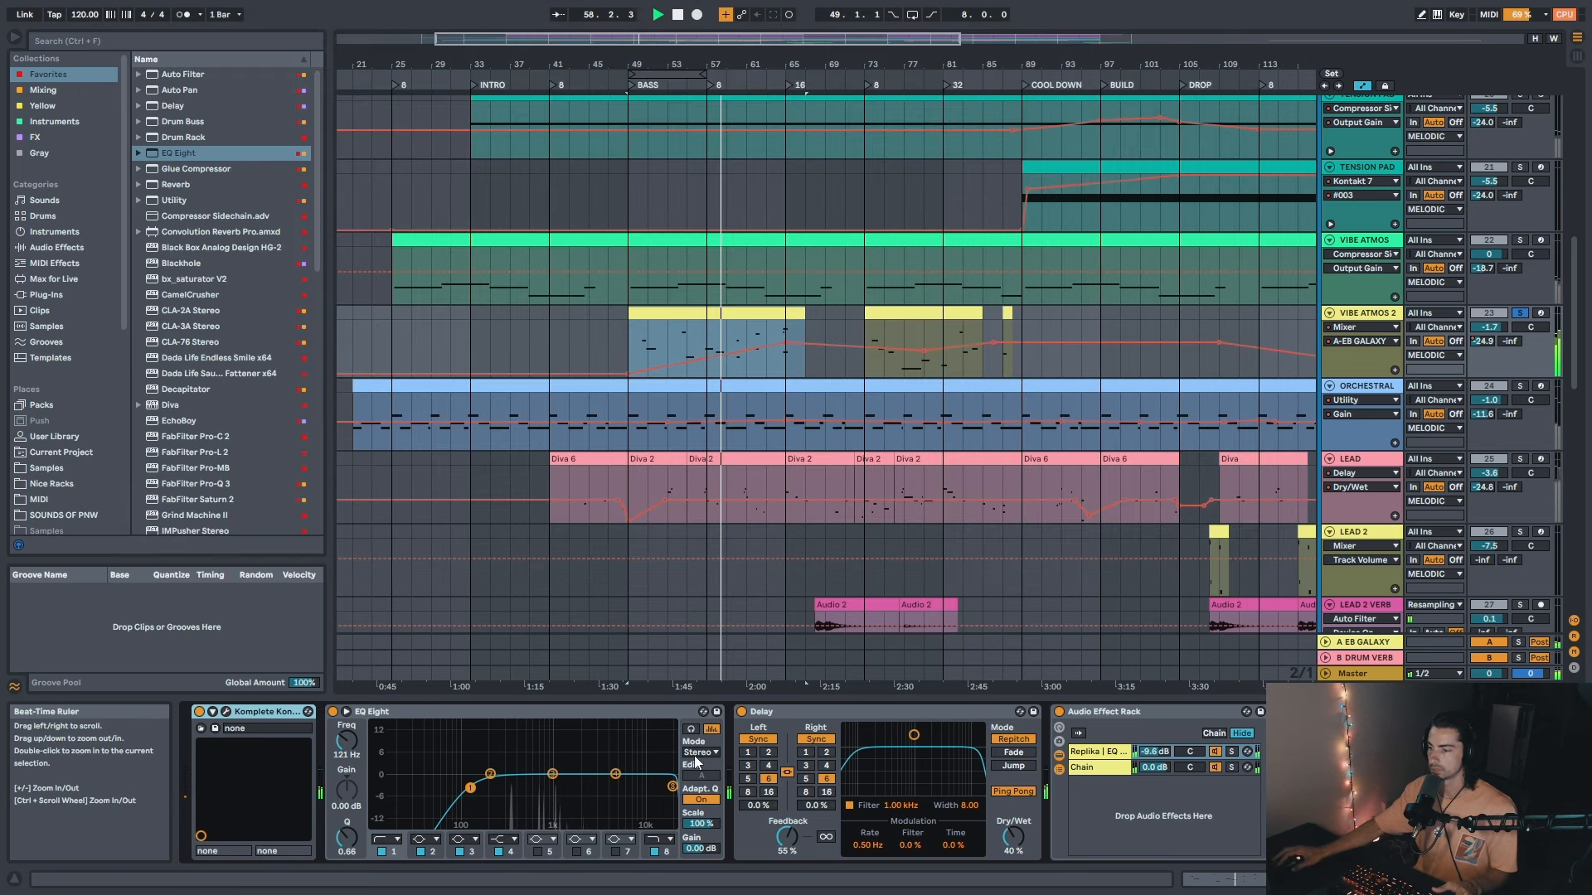
# Step: Collapse the Komplete Kontrol and EQ Eight devices on VIBE ATMOS 2 and examine the Delay settings
pyautogui.click(791, 710)
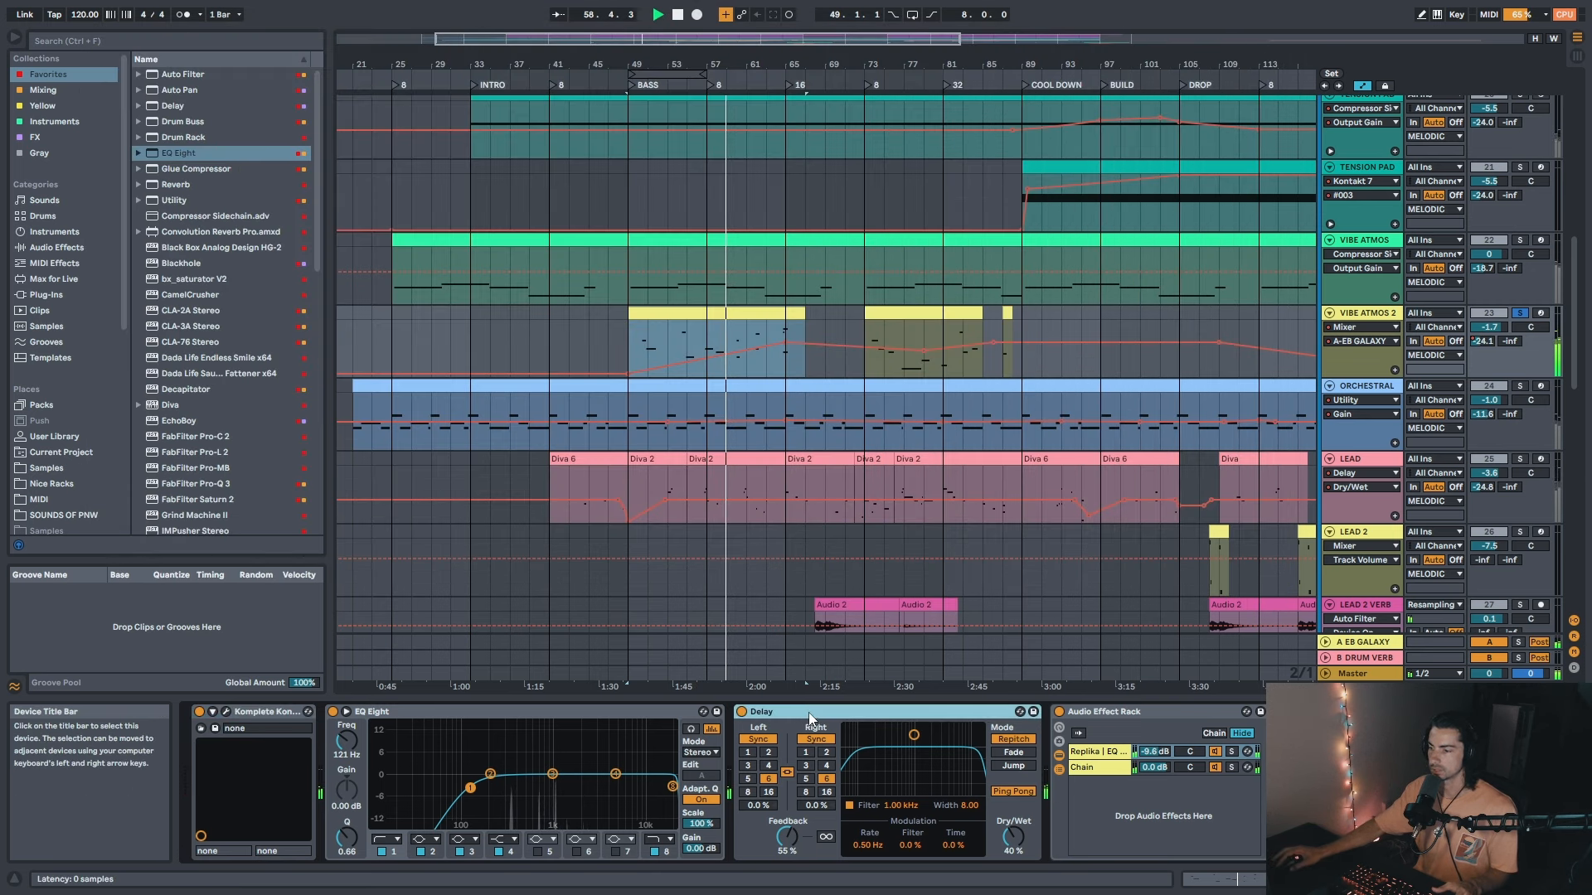
pyautogui.doubleClick(433, 712)
pyautogui.click(274, 713)
pyautogui.doubleClick(273, 713)
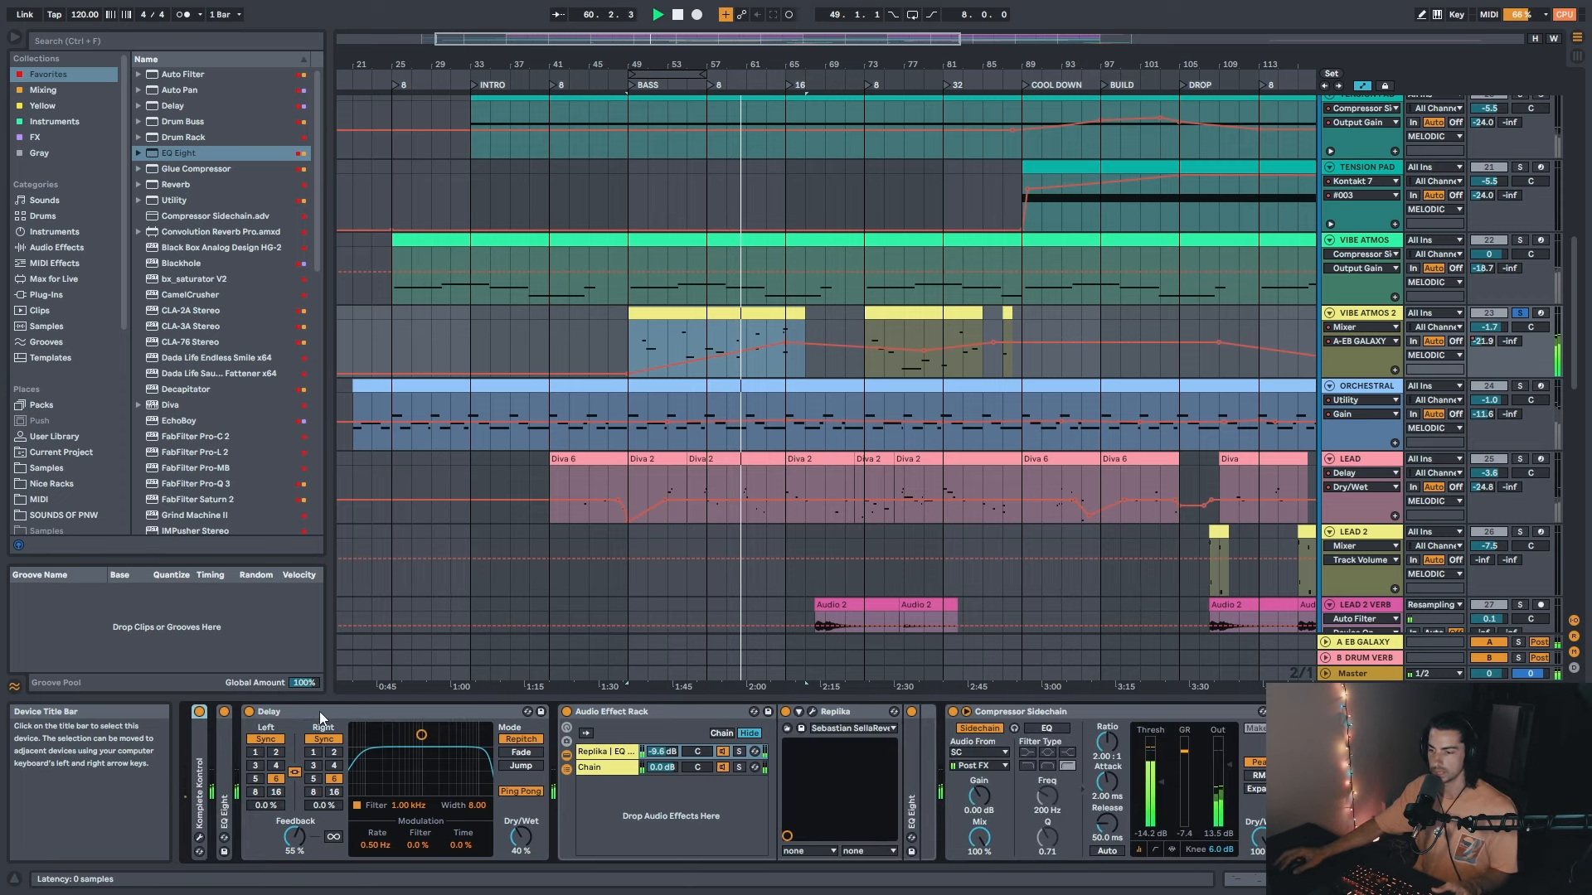
pyautogui.click(320, 711)
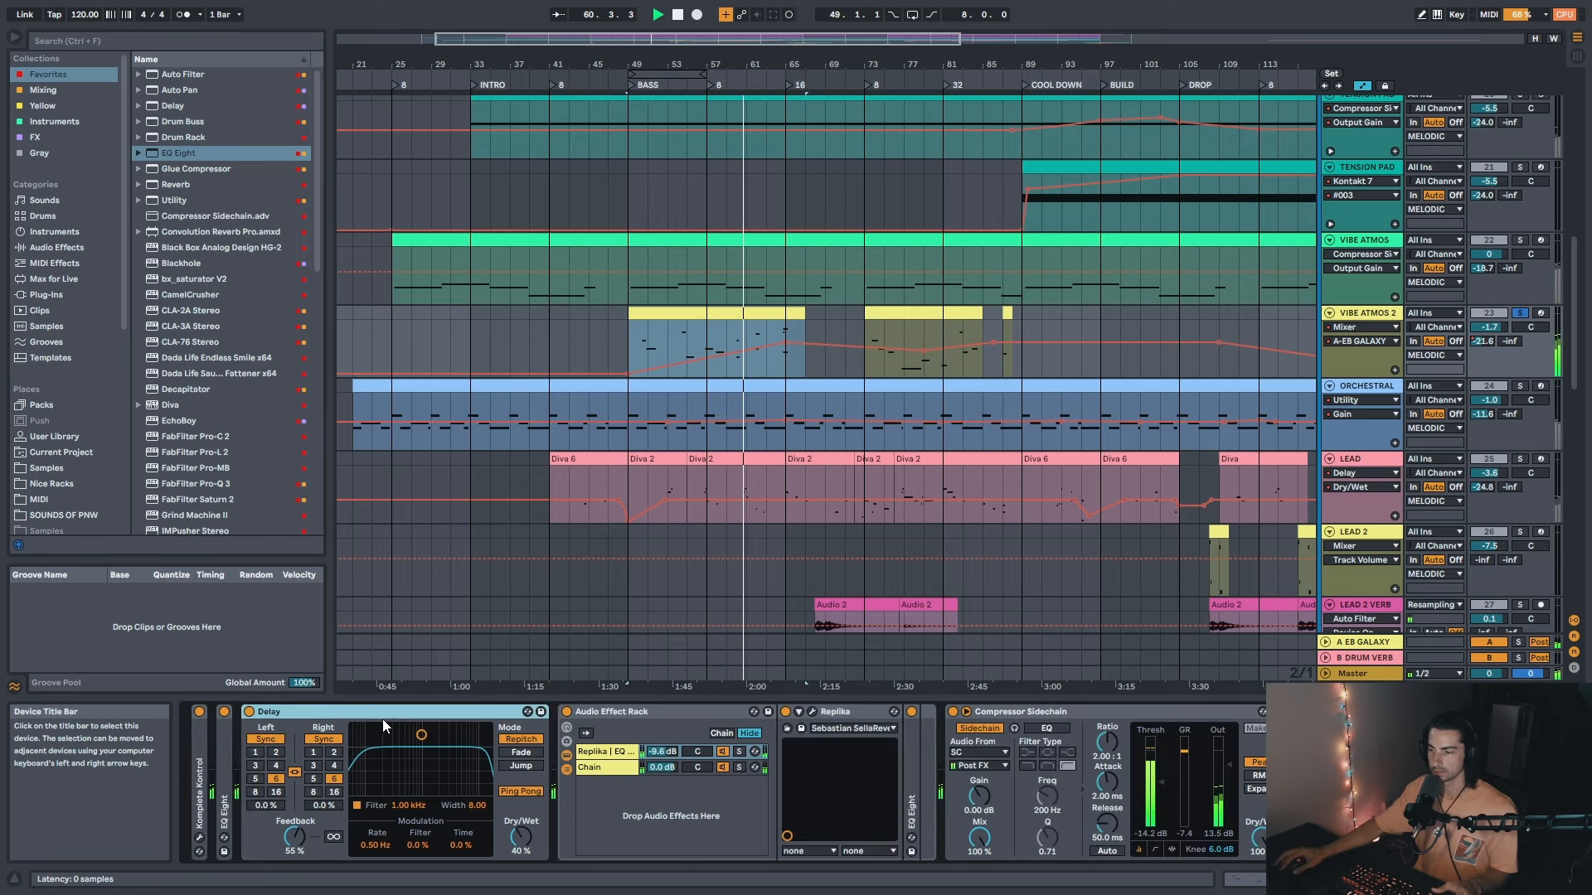
# Step: Examine VIBE ATMOS 2's Audio Effect Rack and open its Replika delay to view the Sebastian SellaReverb preset's settings
pyautogui.click(628, 715)
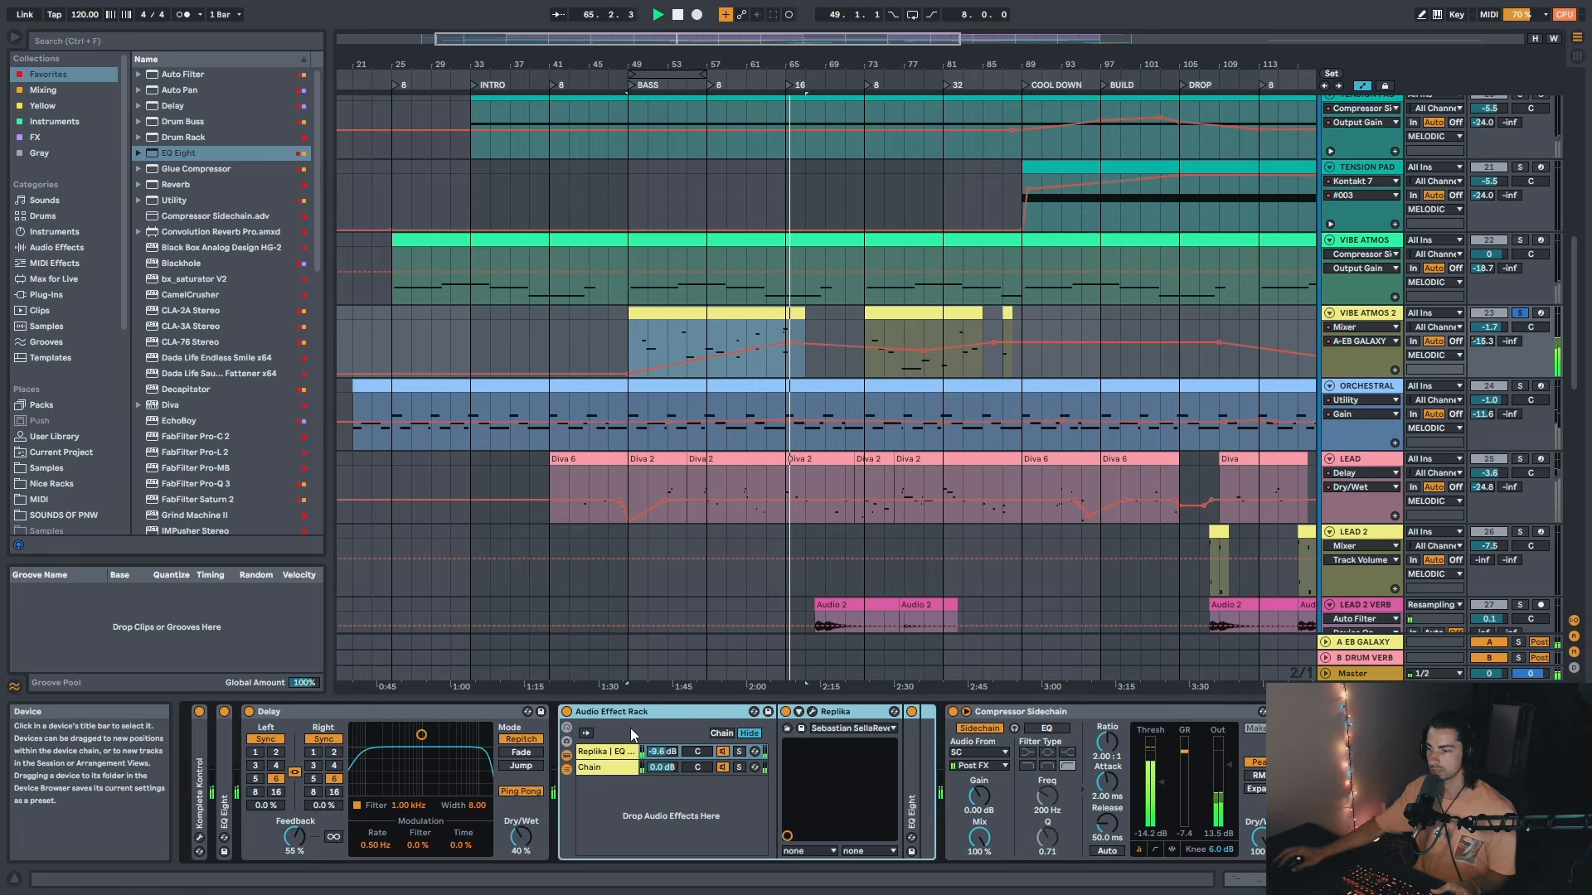
pyautogui.click(839, 715)
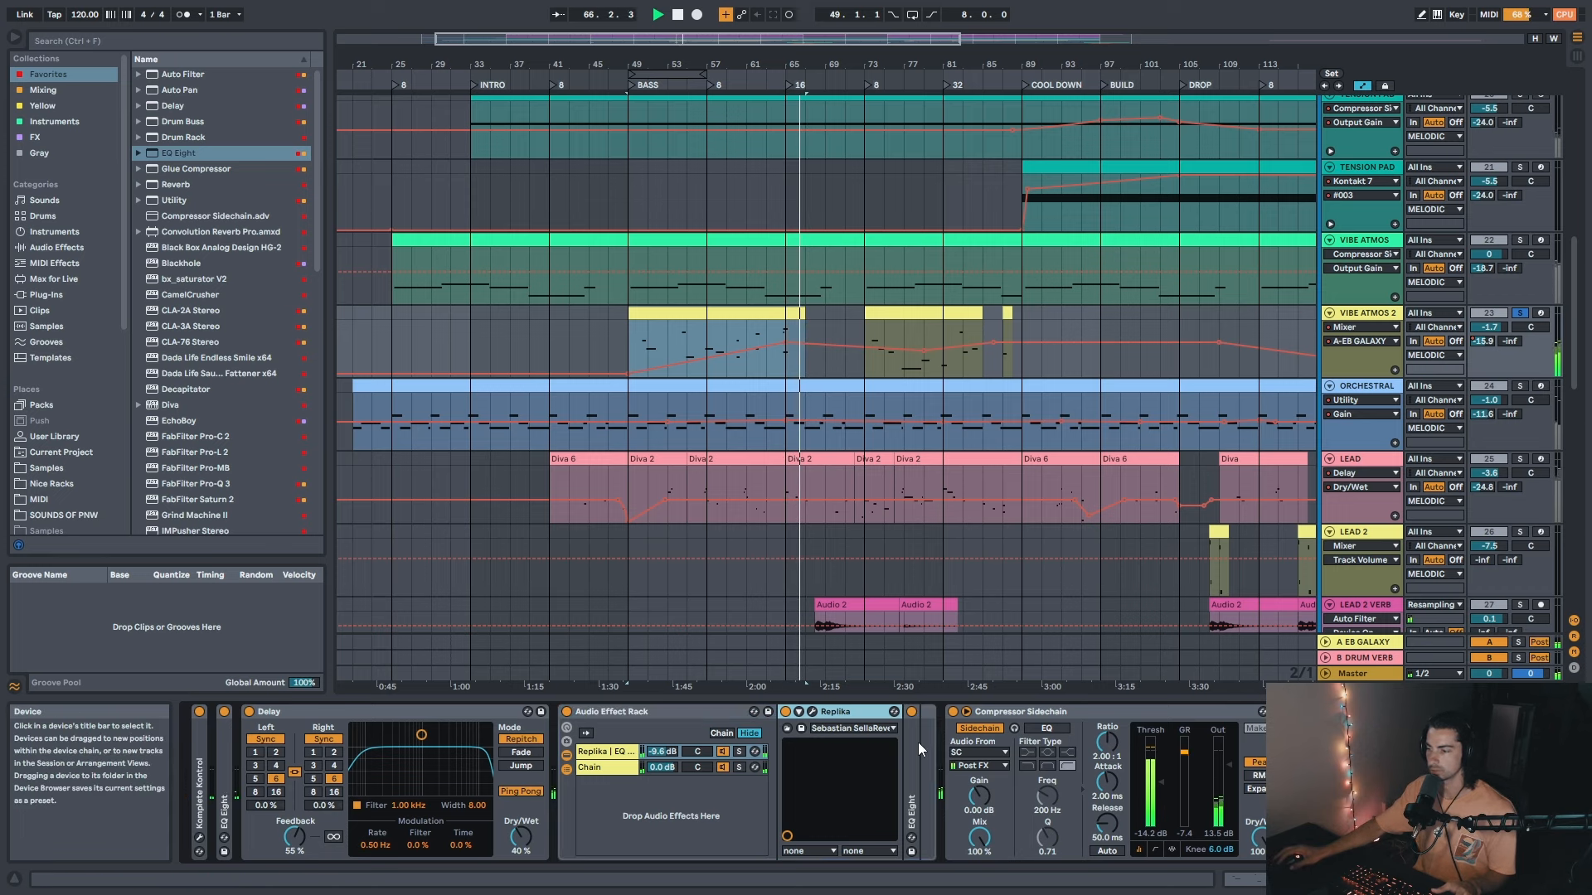
pyautogui.click(814, 714)
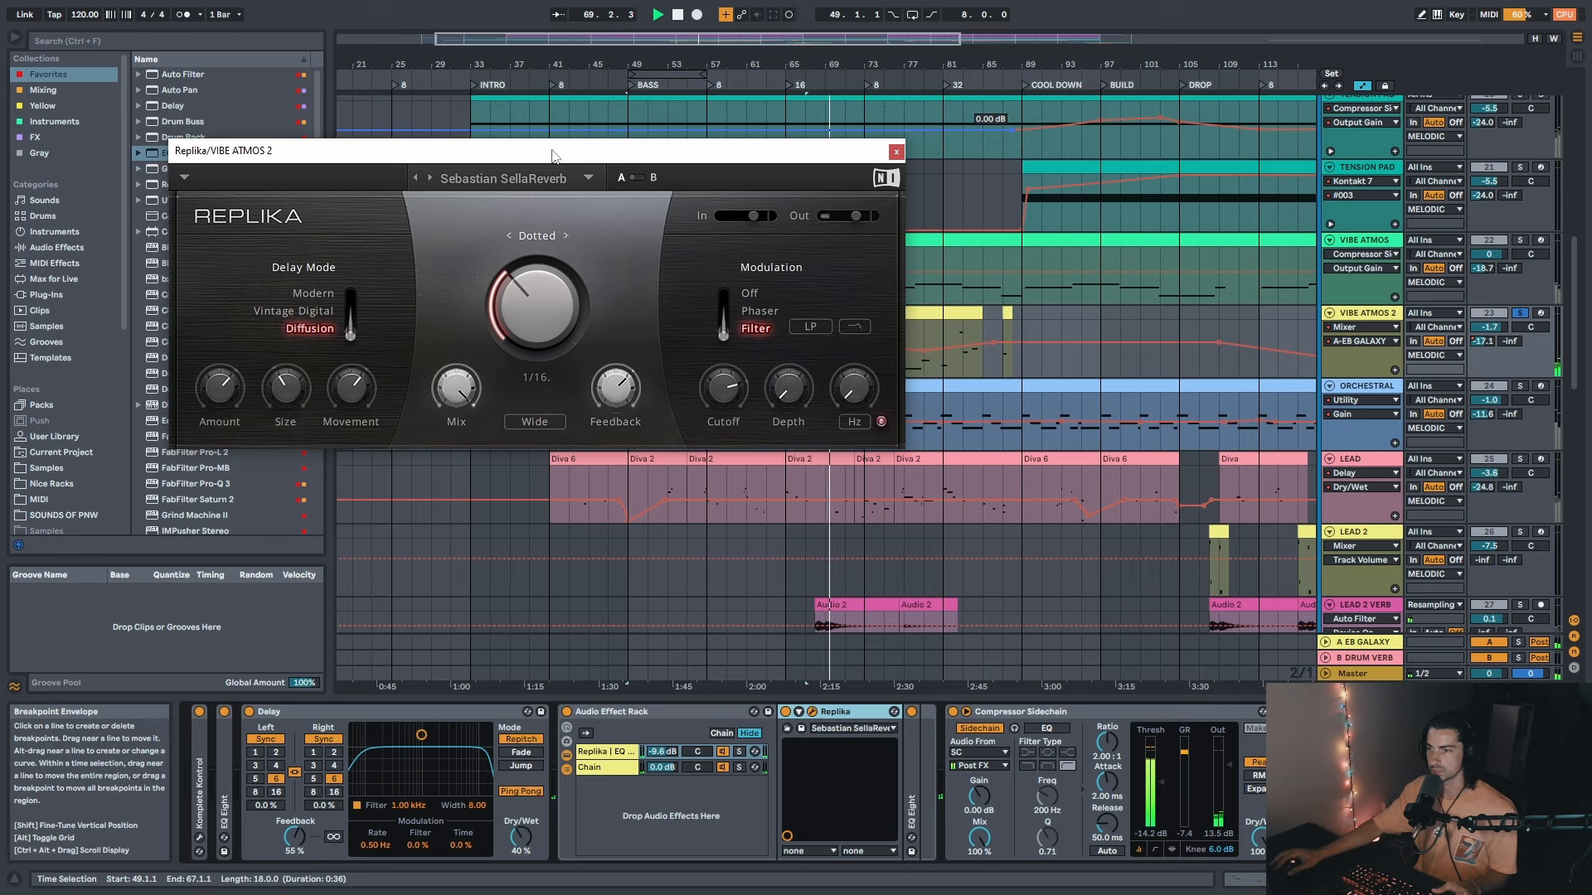
pyautogui.moveTo(672, 160); pyautogui.dragTo(651, 159)
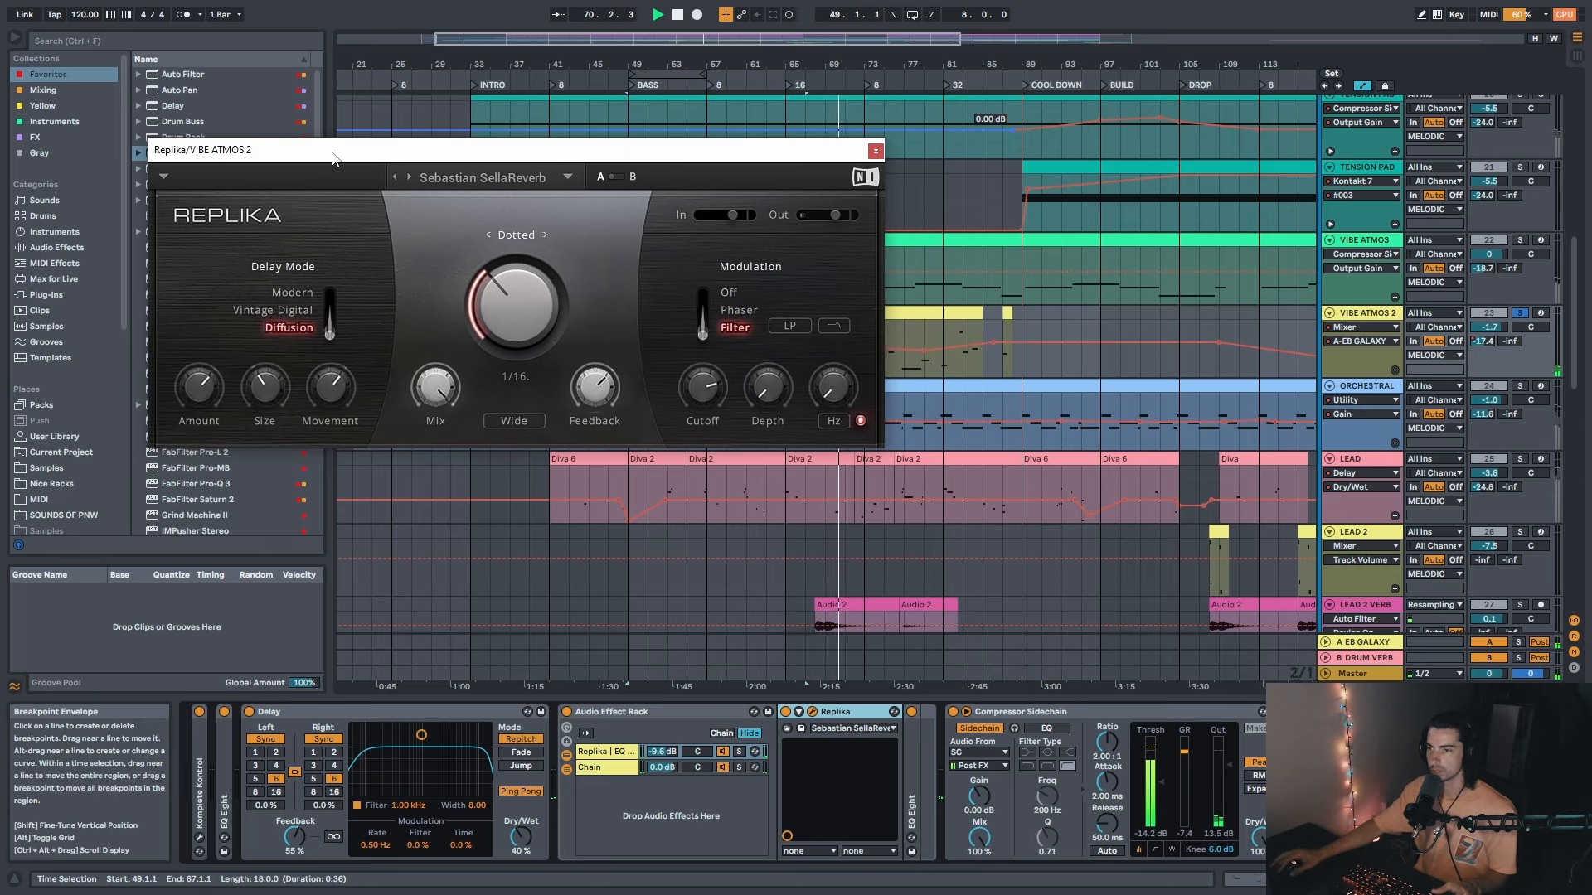
pyautogui.moveTo(348, 158); pyautogui.dragTo(340, 170)
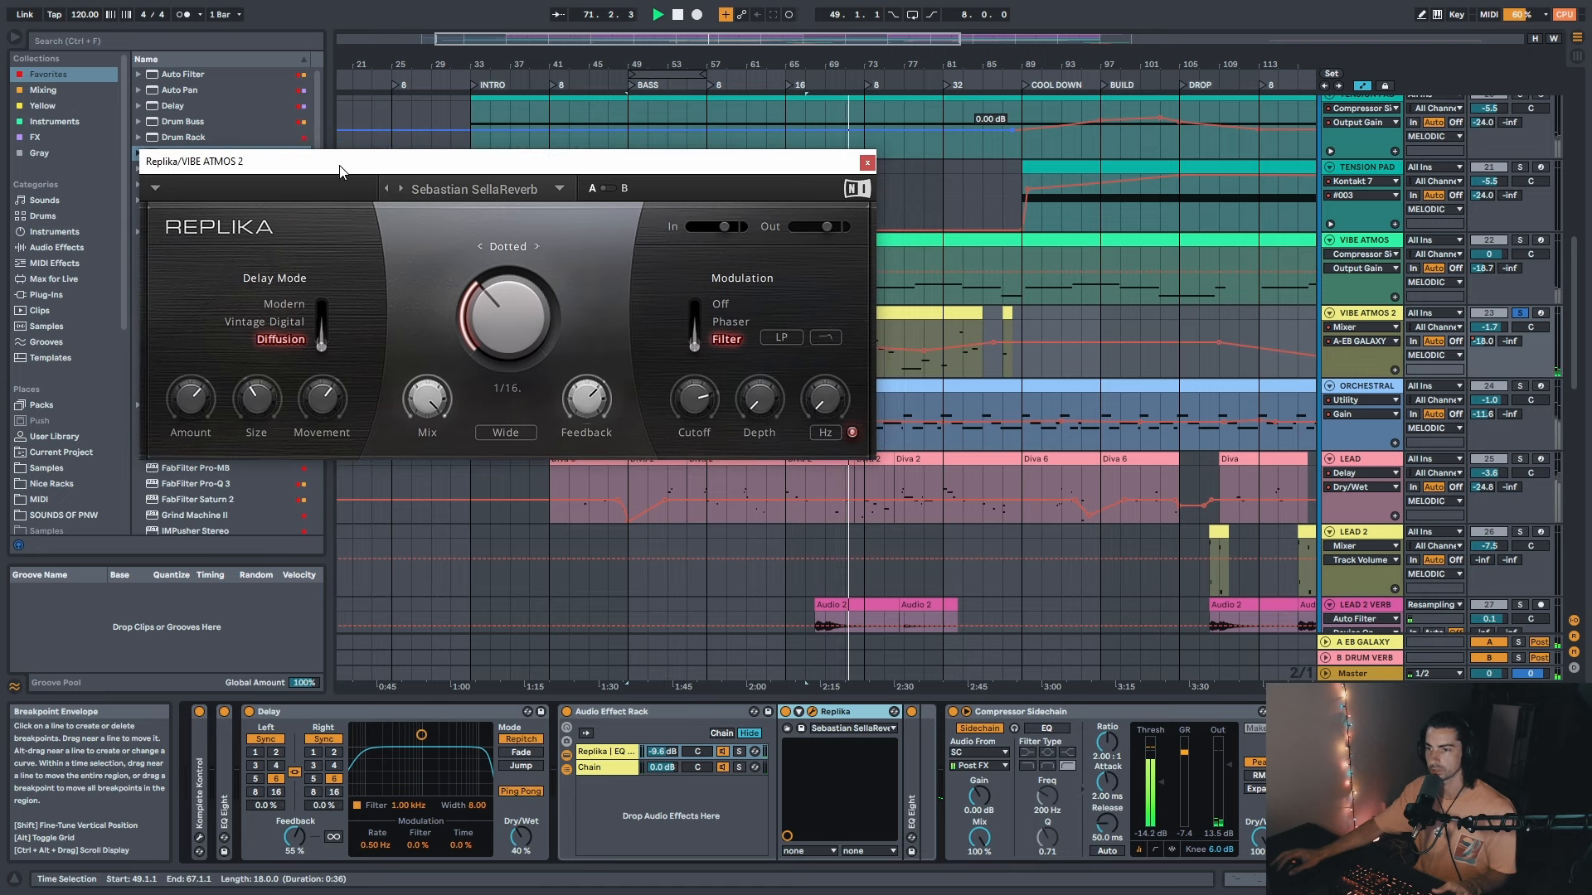
pyautogui.moveTo(508, 174); pyautogui.dragTo(494, 186)
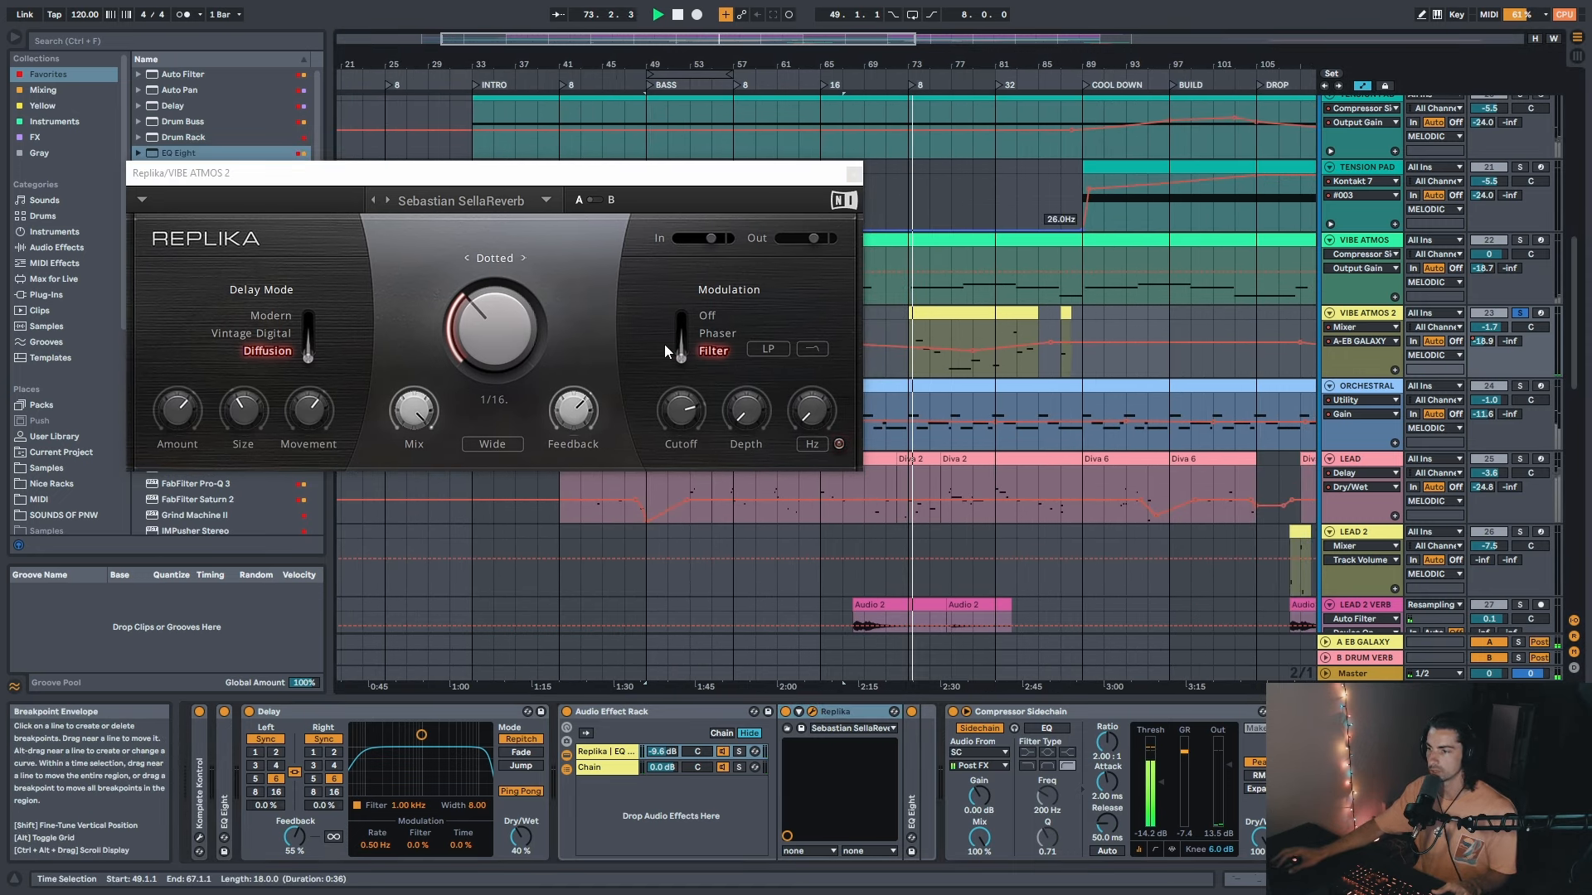
# Step: Close the Replika window and expand the EQ Eight behind it in the Audio Effect Rack's Replika chain for review
pyautogui.moveTo(568, 175); pyautogui.dragTo(512, 163)
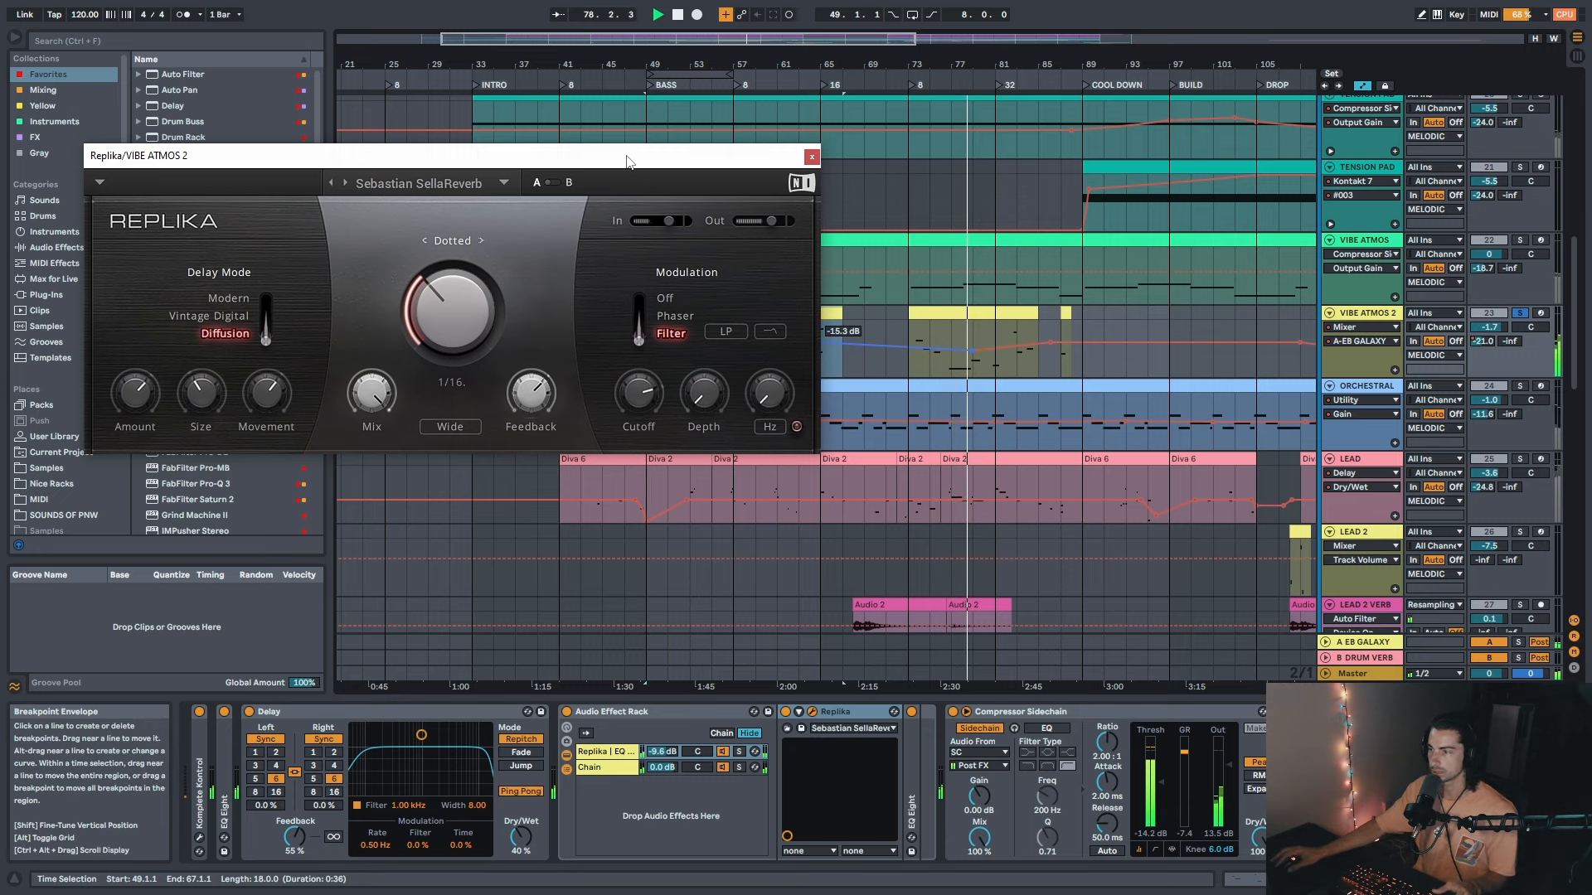
pyautogui.click(625, 711)
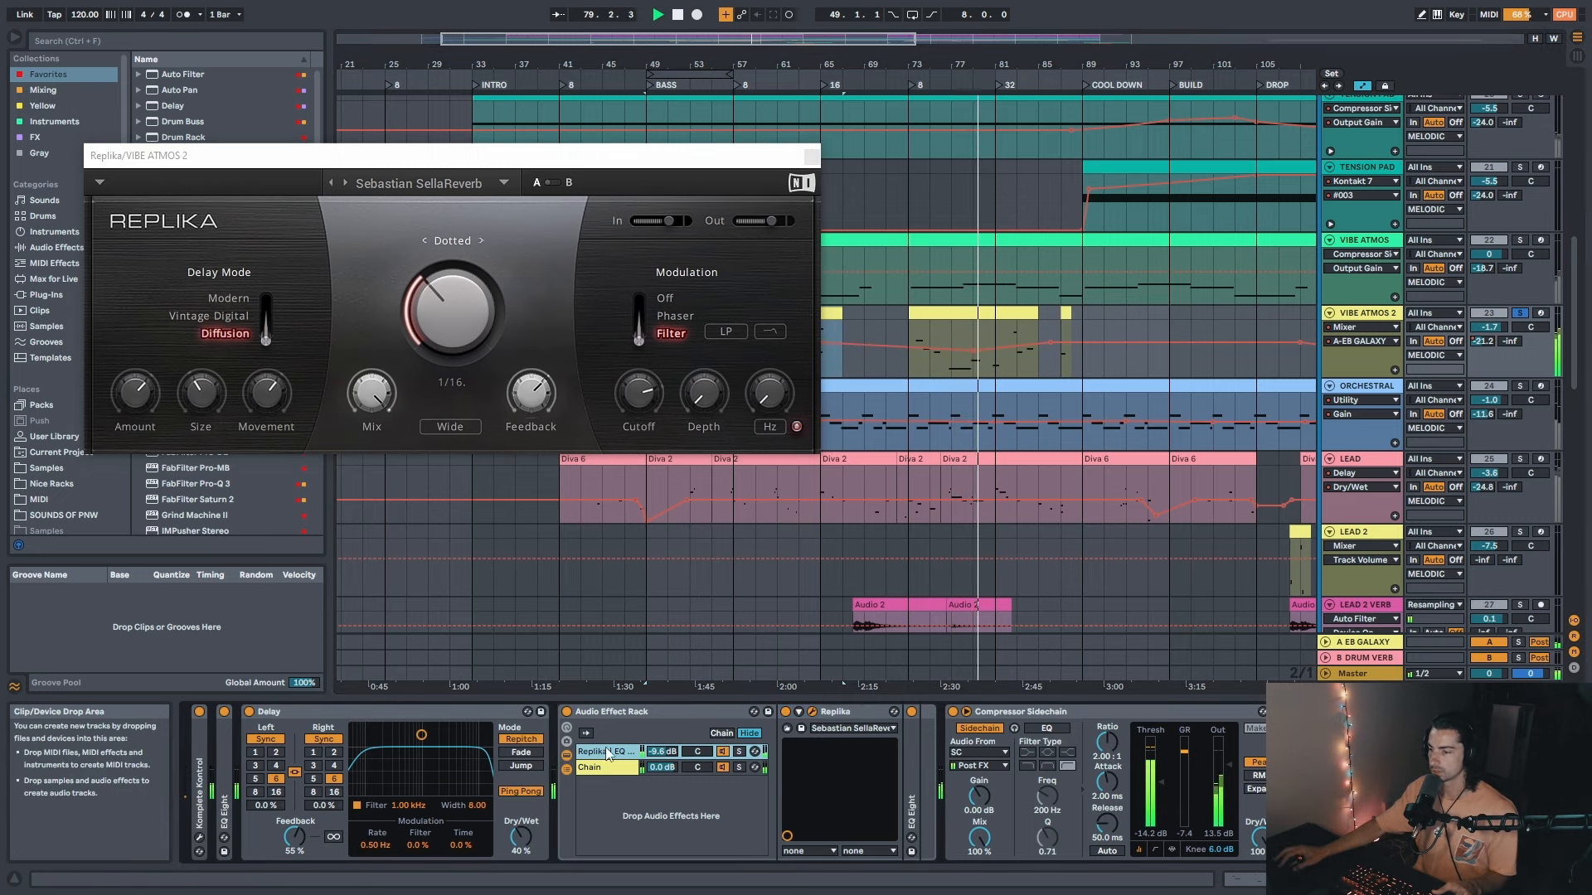
pyautogui.click(811, 156)
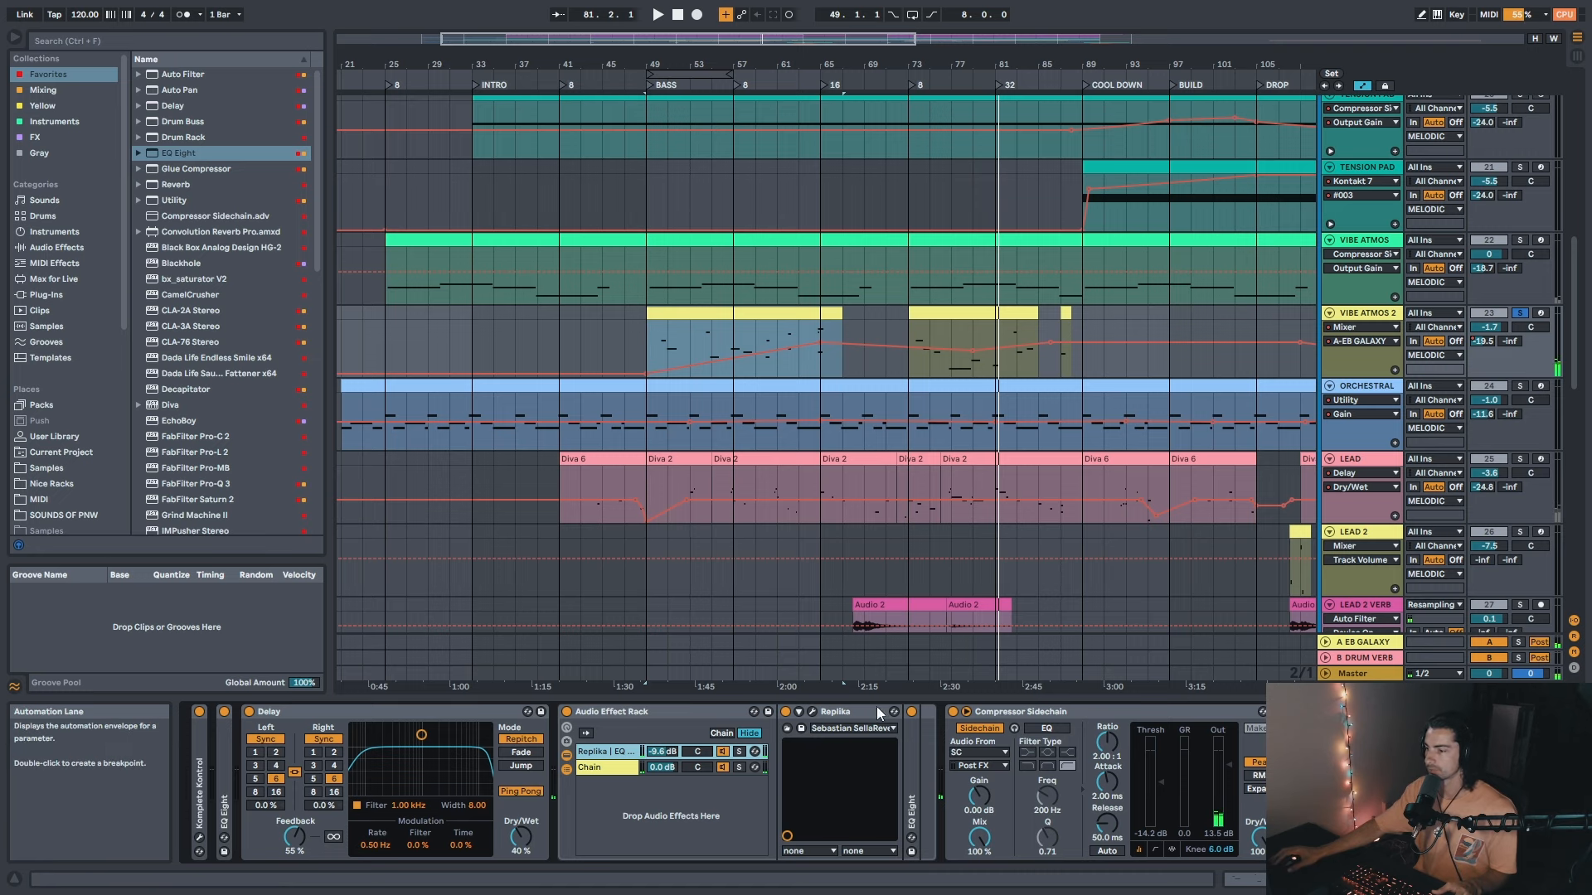
pyautogui.doubleClick(915, 756)
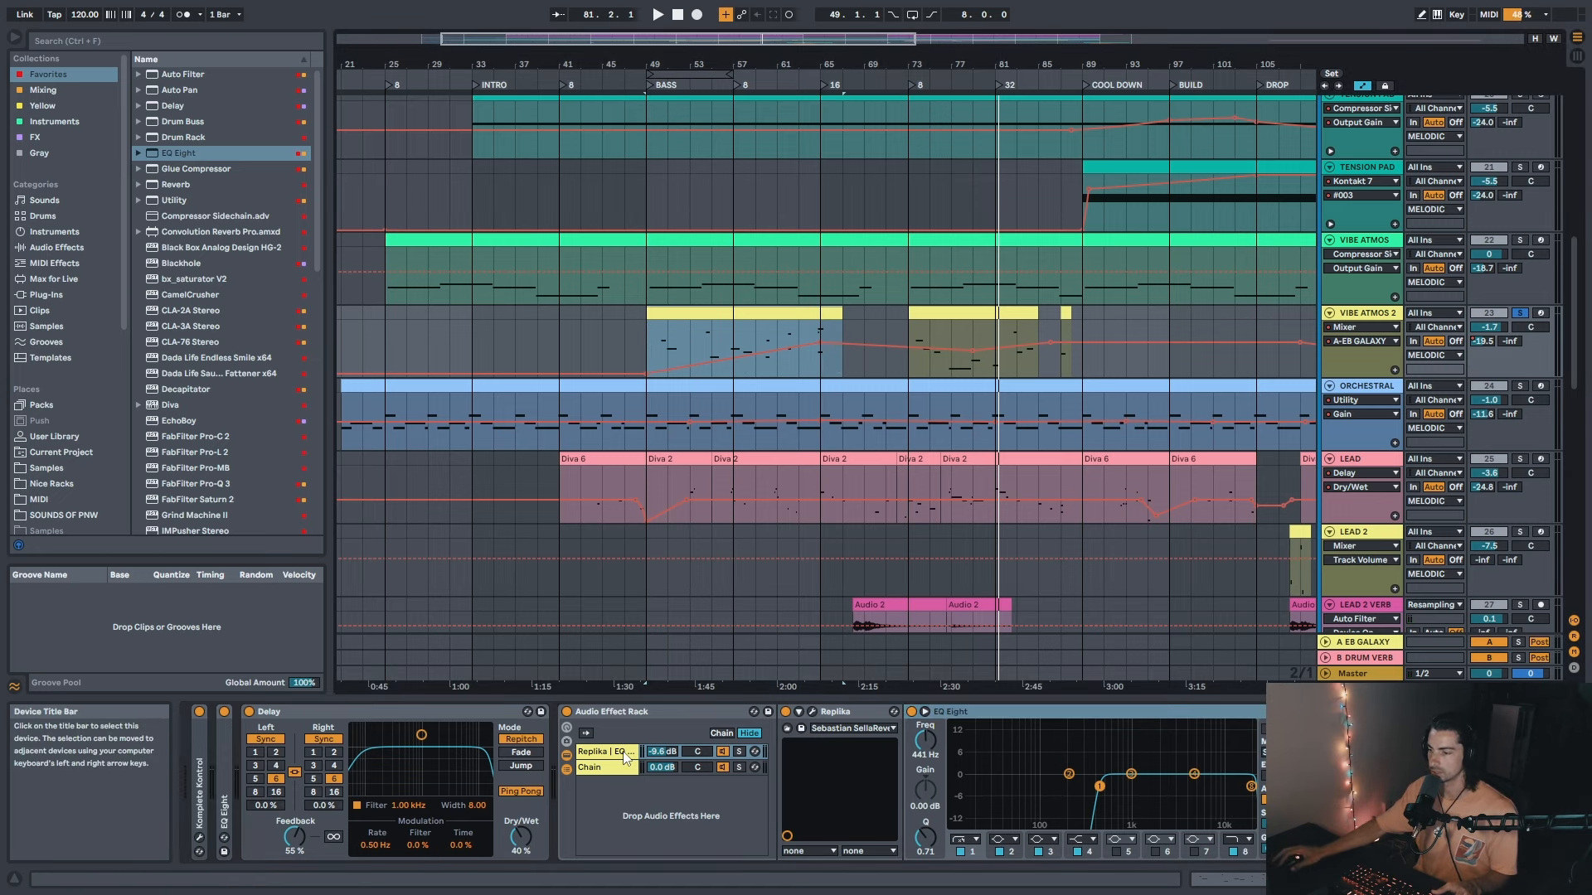
pyautogui.click(847, 713)
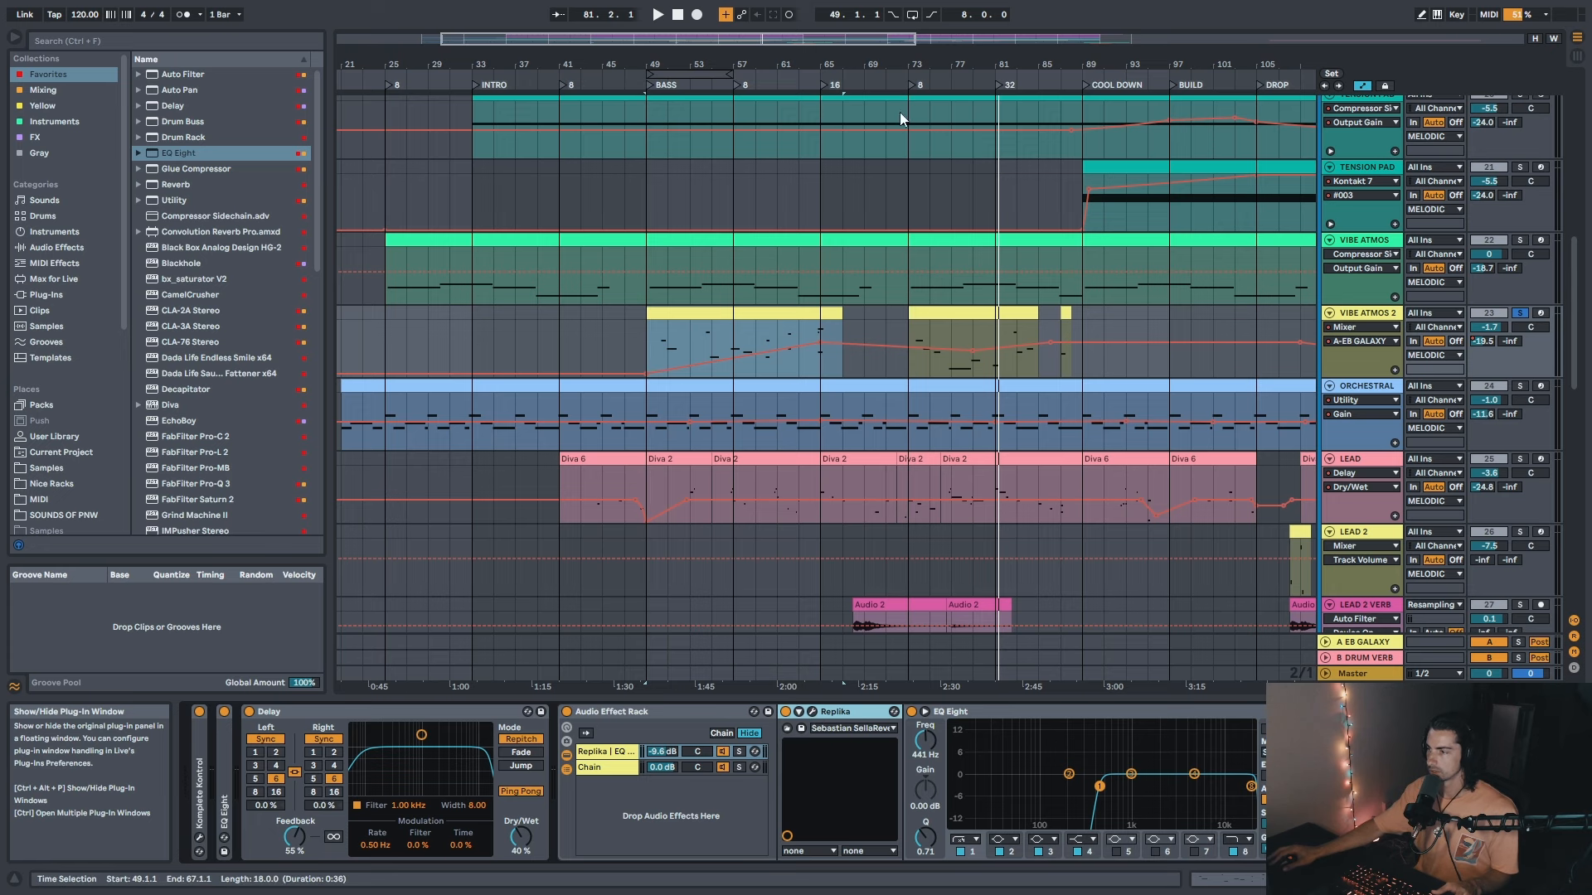
# Step: Select the VIBE ATMOS 2 clip at bar 73, collapse the Audio Effect Rack, and review the Compressor Sidechain during playback
pyautogui.moveTo(896, 65); pyautogui.dragTo(896, 45)
pyautogui.click(951, 327)
pyautogui.click(958, 314)
pyautogui.click(1365, 316)
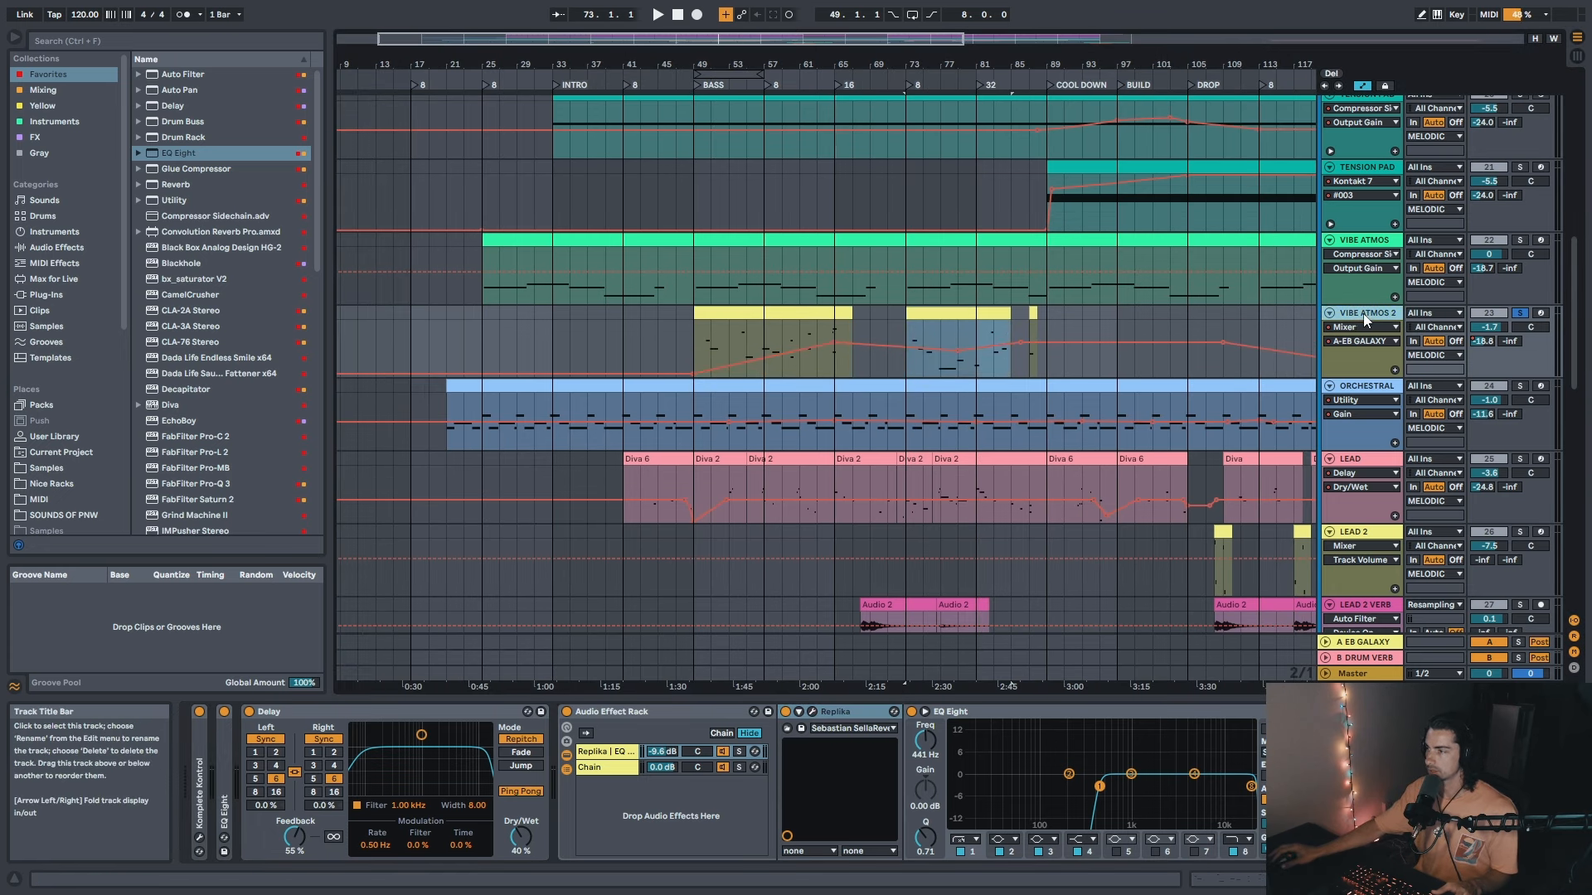
pyautogui.click(1471, 879)
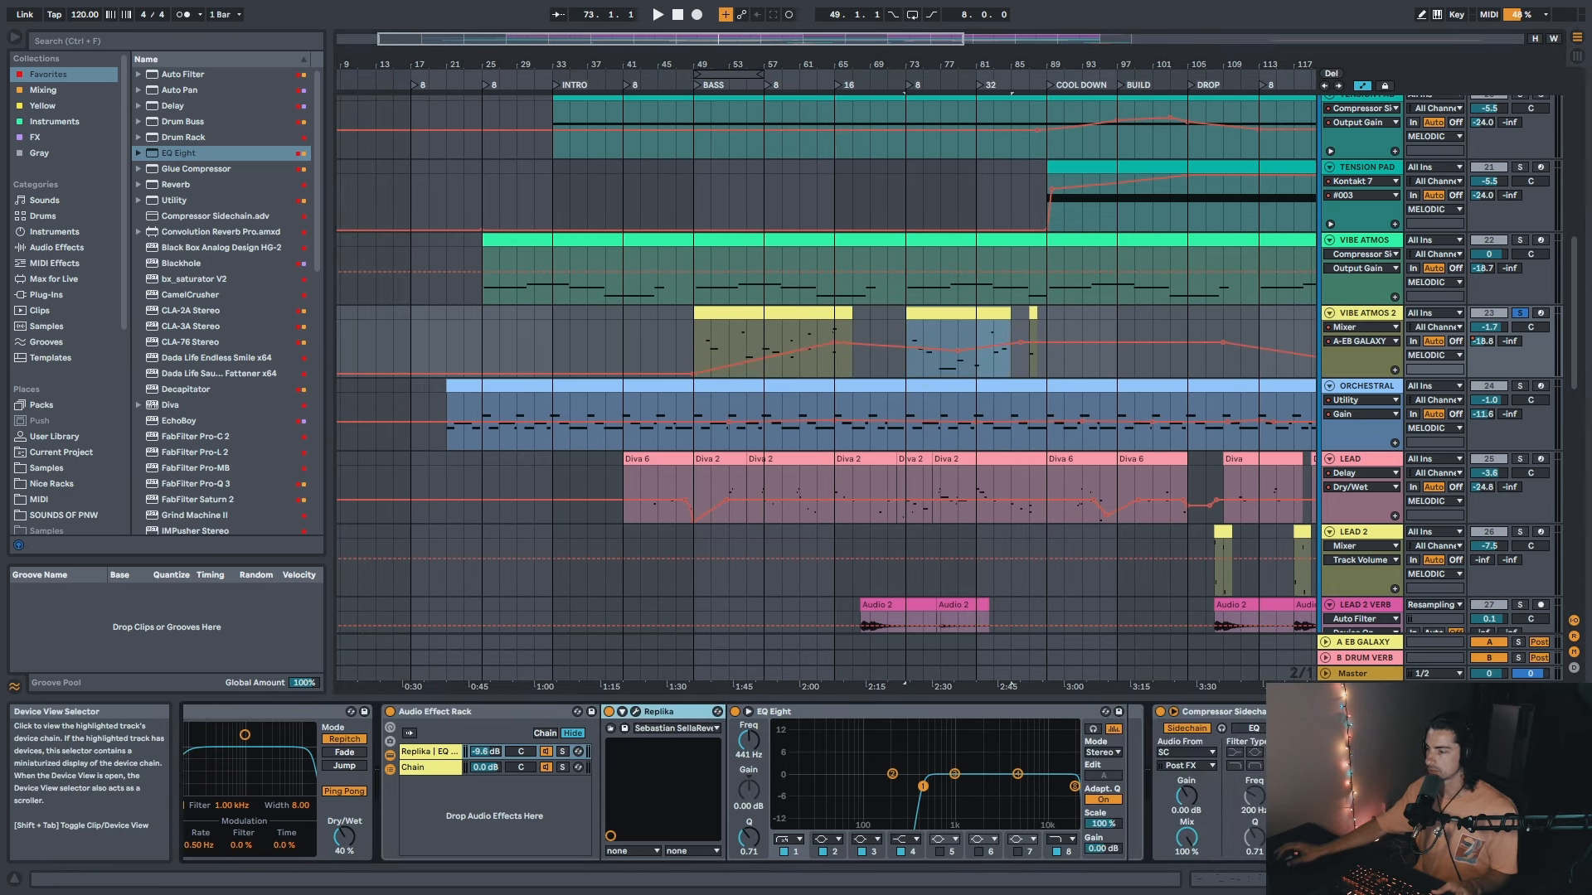
pyautogui.doubleClick(414, 713)
pyautogui.click(530, 713)
pyautogui.press('space')
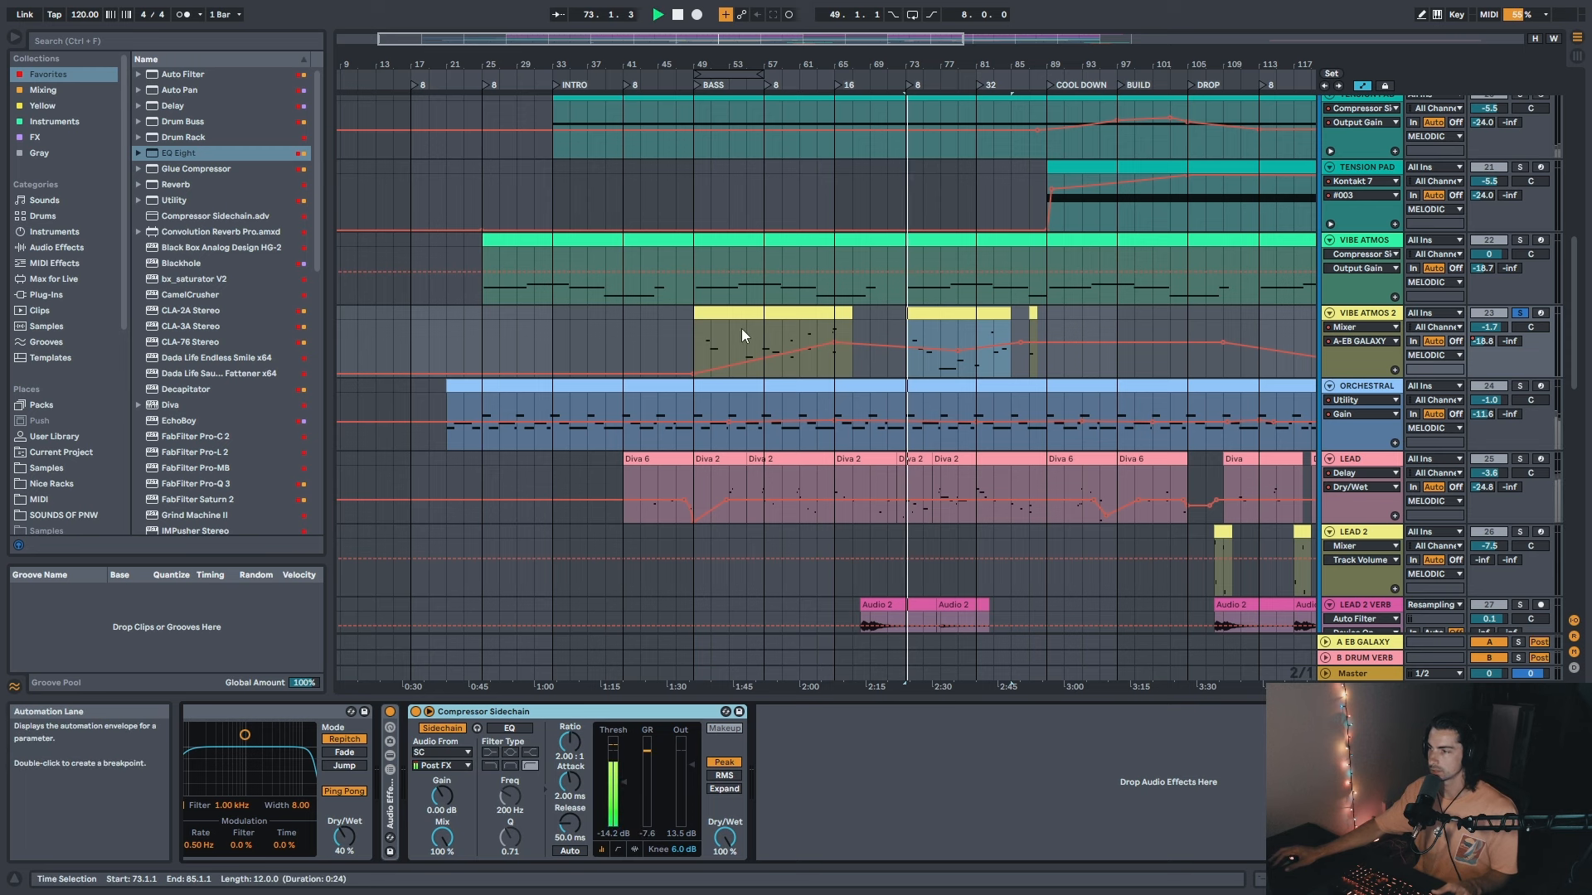
# Step: Examine VIBE ATMOS 2's A-EB GALAXY send automation around bar 50, and unsolo the track
pyautogui.scroll(2, 729, 141)
pyautogui.scroll(3, 731, 136)
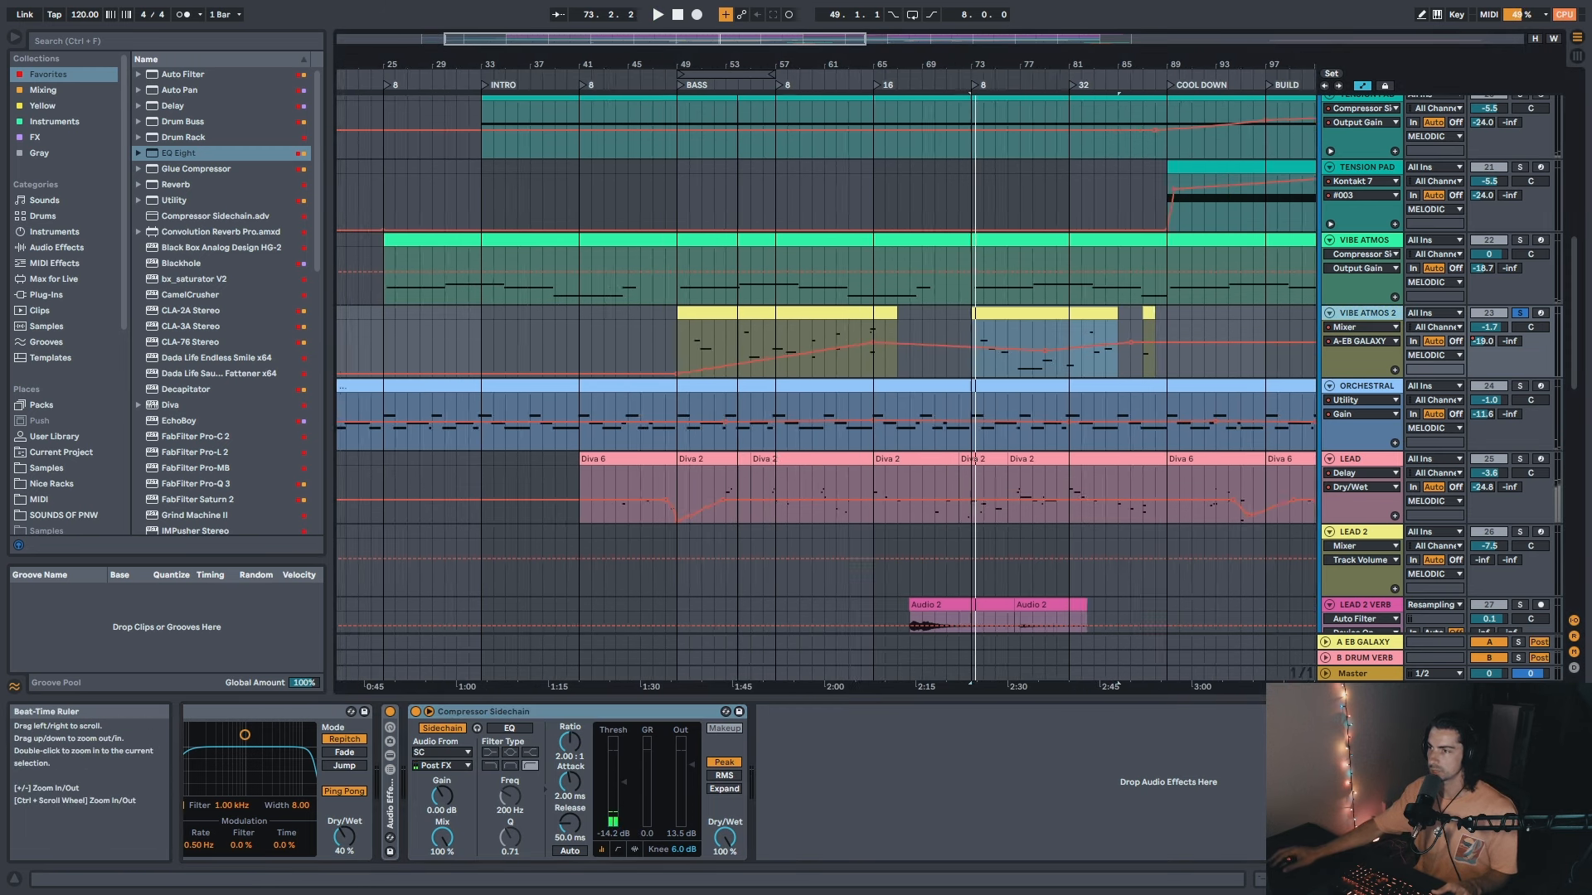
pyautogui.click(671, 338)
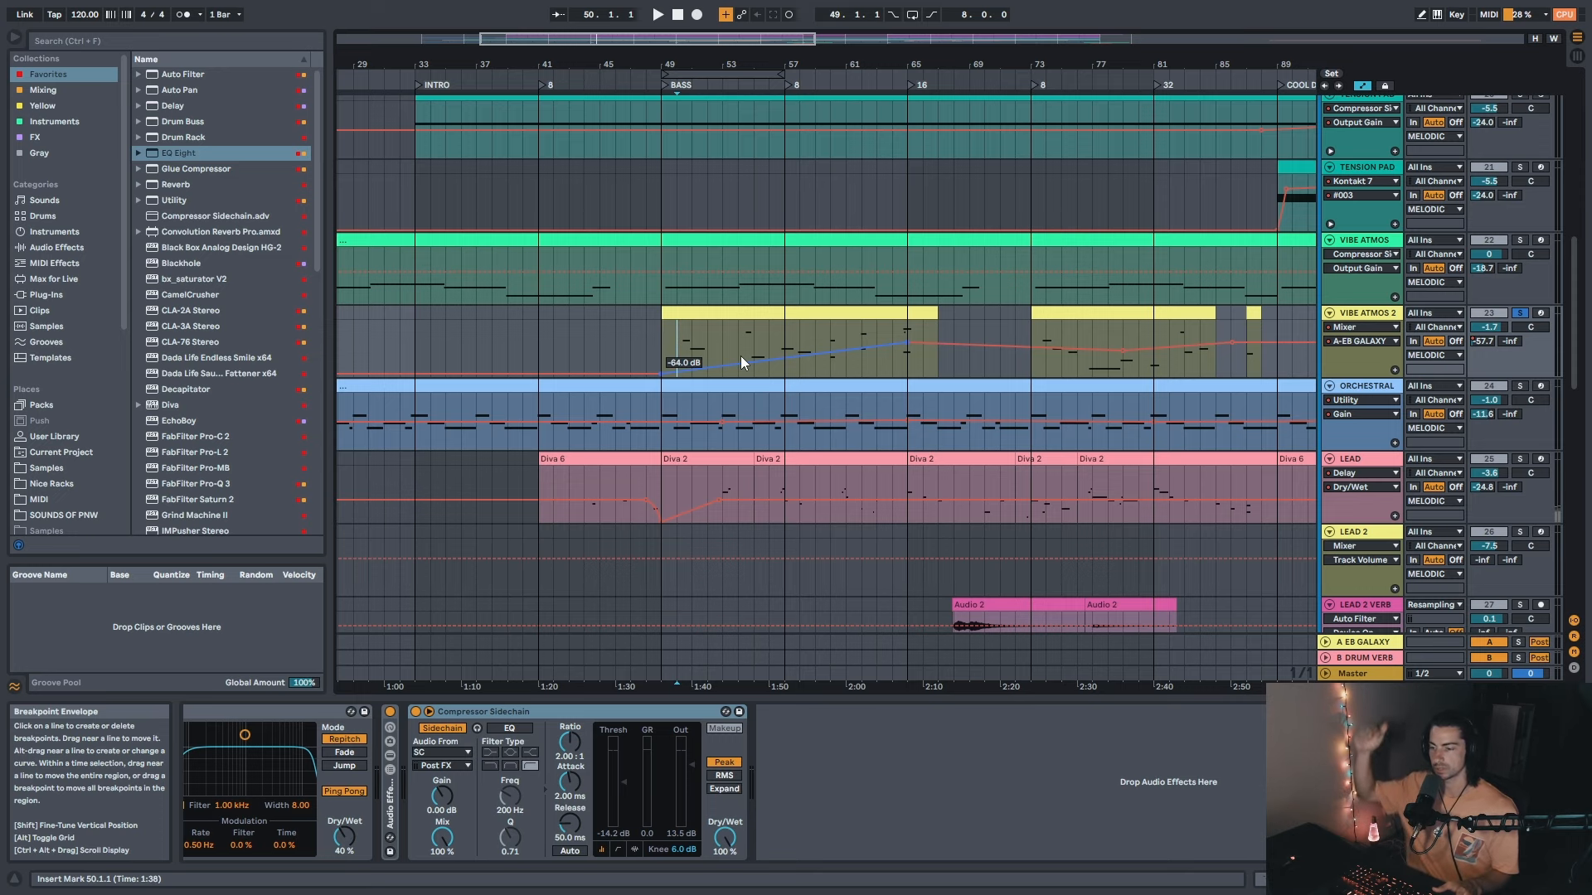
pyautogui.moveTo(695, 64); pyautogui.dragTo(706, 73)
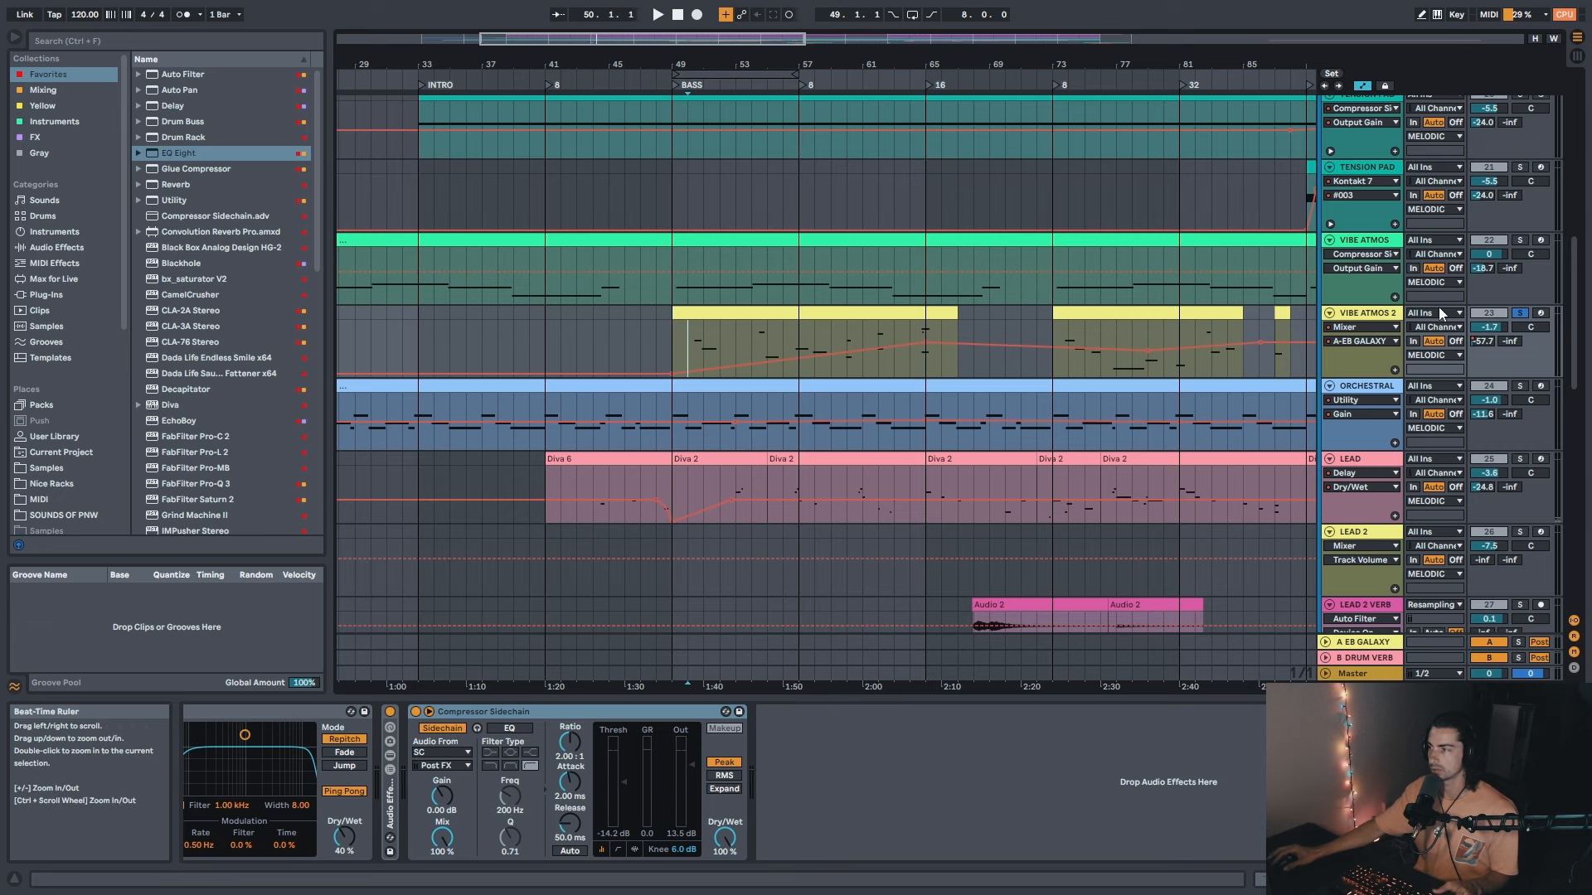
pyautogui.moveTo(709, 61); pyautogui.dragTo(714, 76)
pyautogui.press('s')
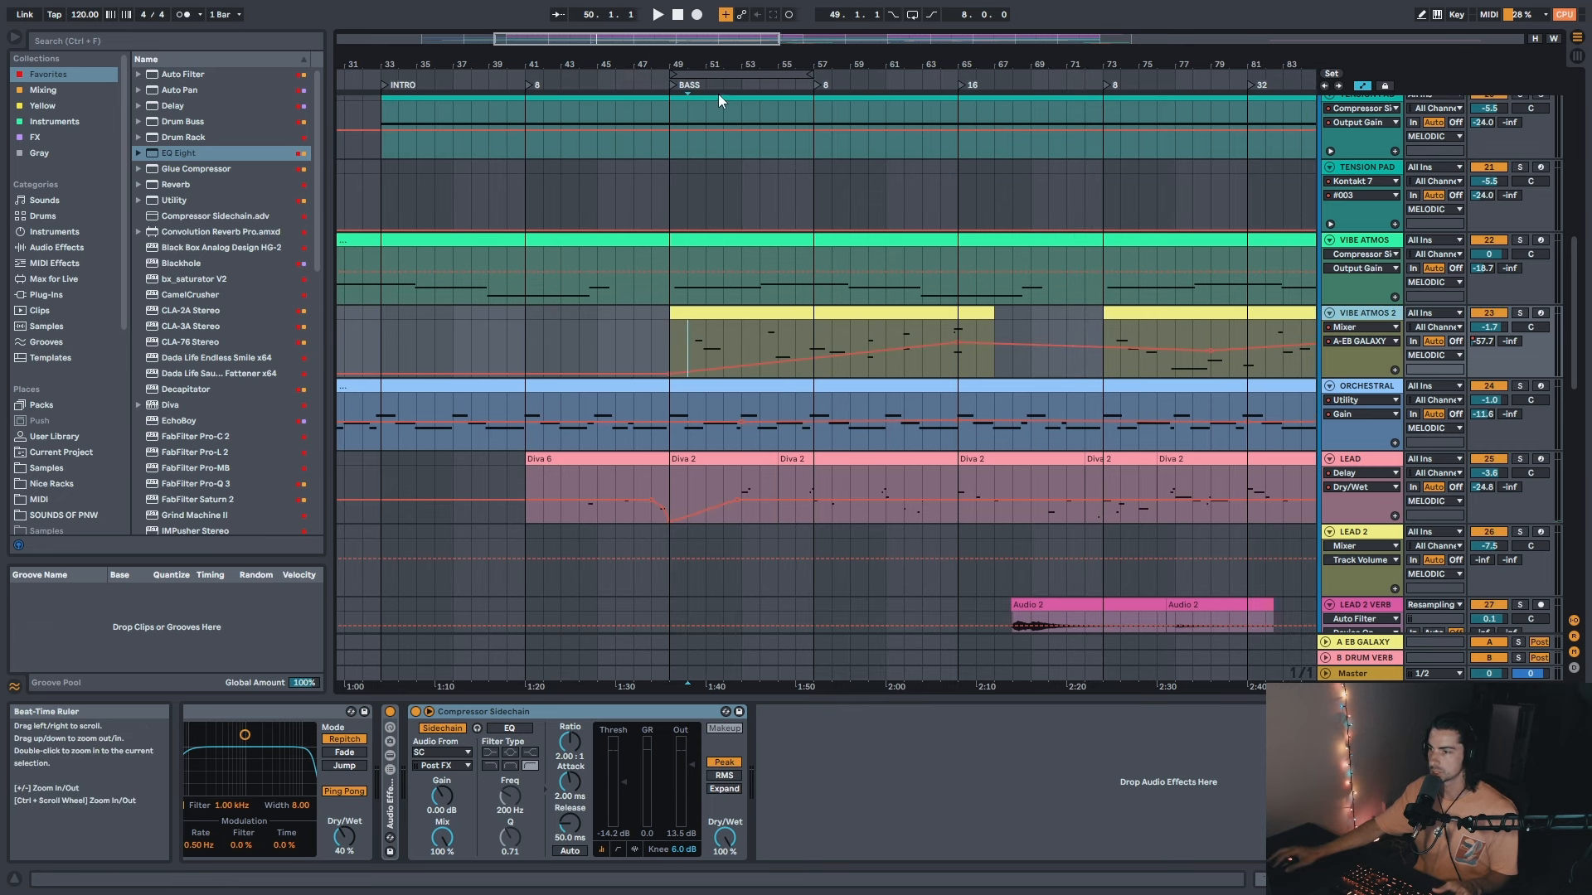
# Step: Solo the ORCHESTRAL track and play it from bar 33
pyautogui.moveTo(883, 68); pyautogui.dragTo(825, 65)
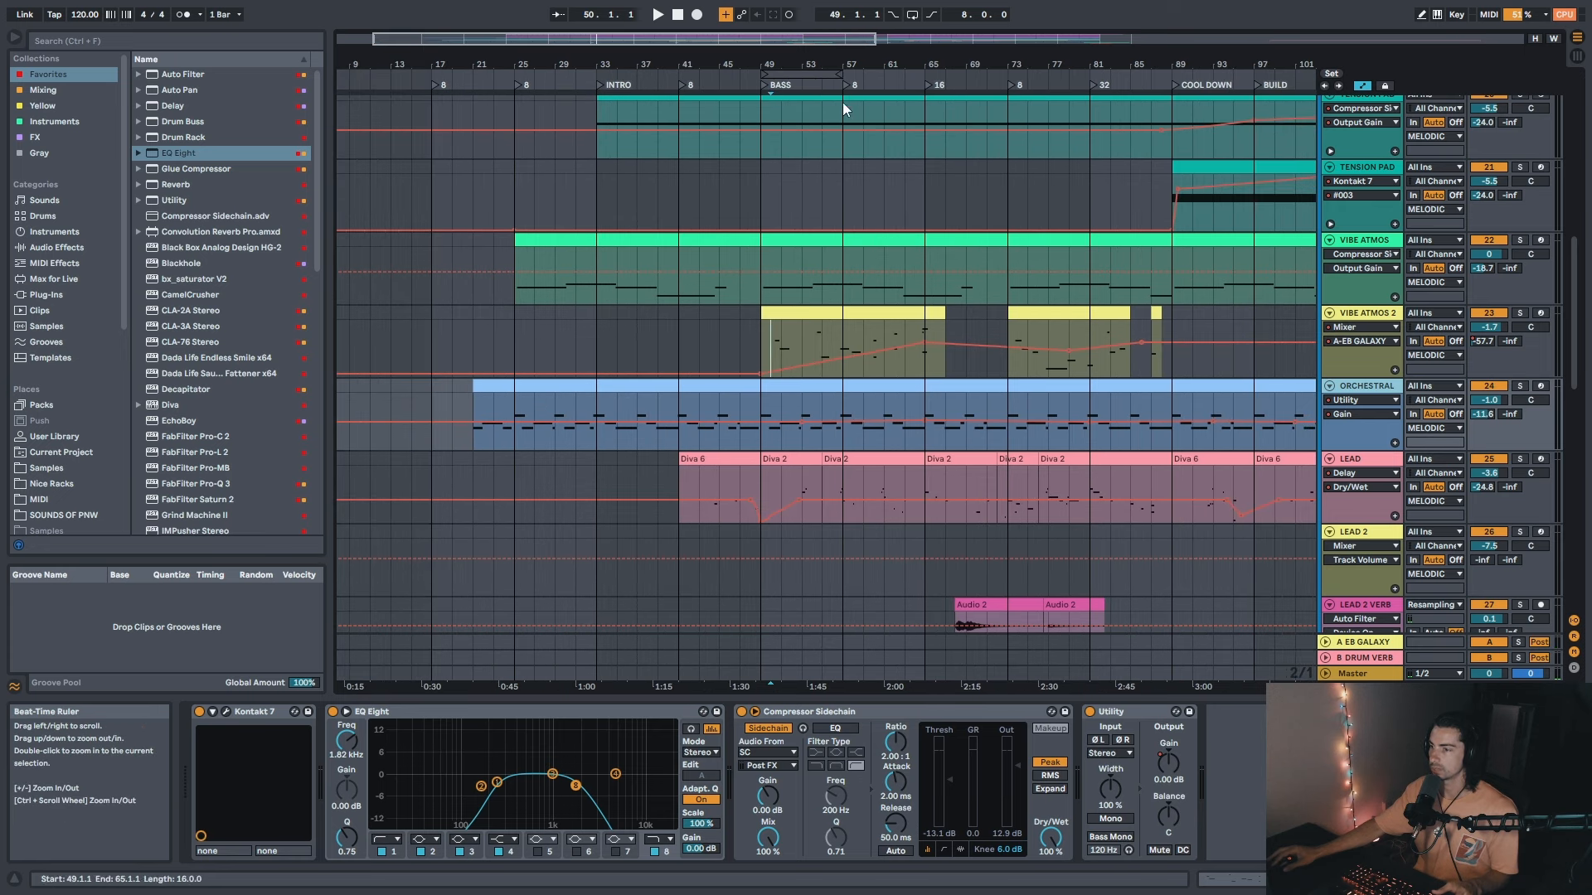
pyautogui.click(766, 405)
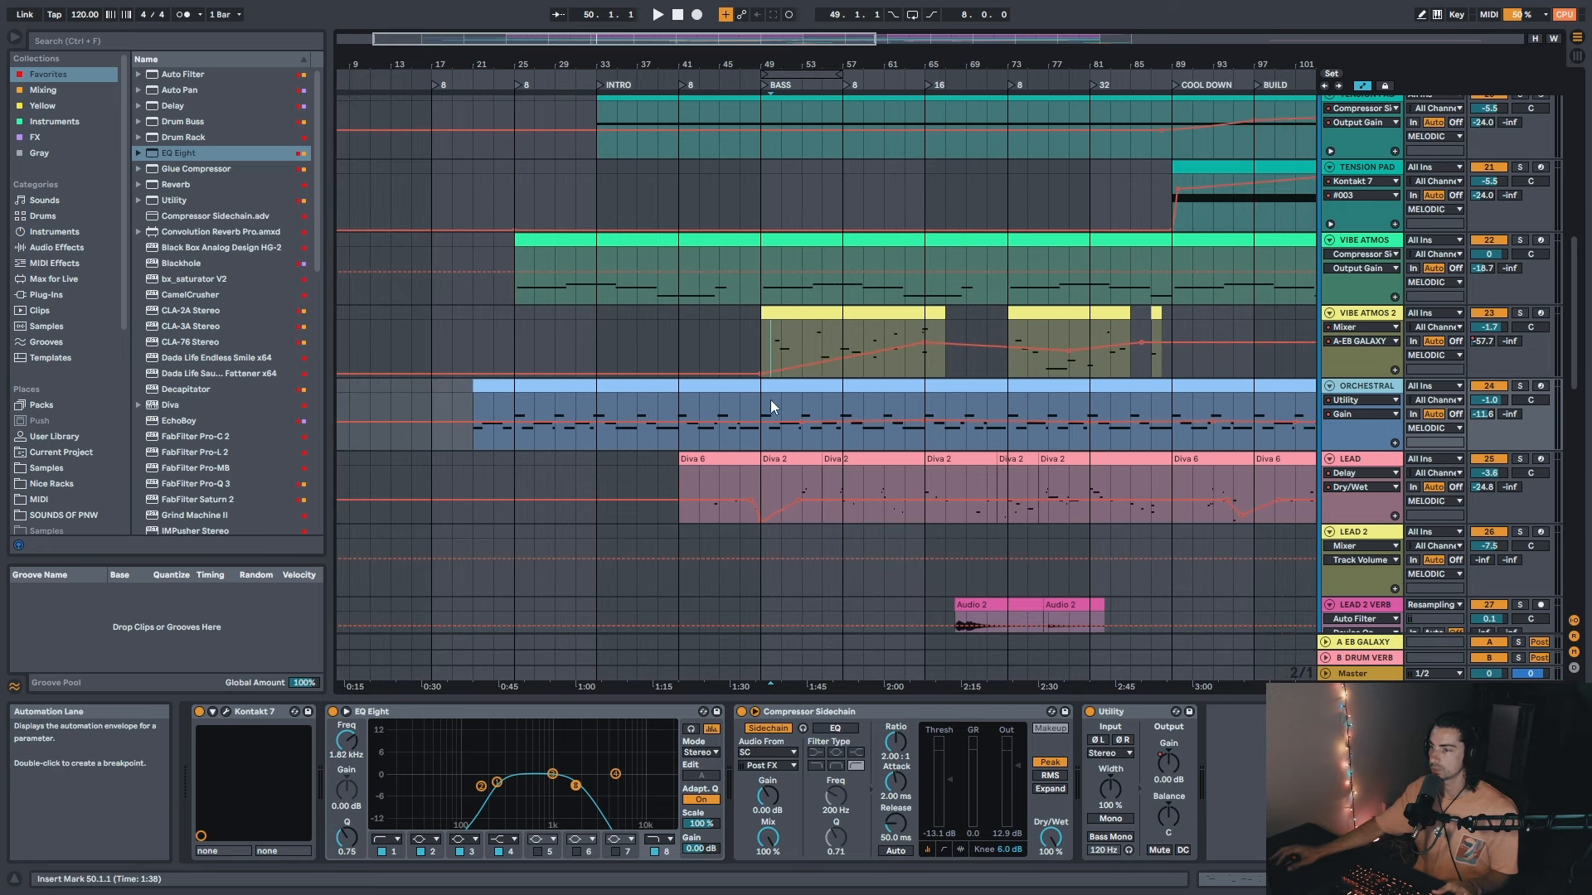
pyautogui.click(683, 398)
pyautogui.click(592, 403)
pyautogui.scroll(2, 598, 368)
pyautogui.press('space')
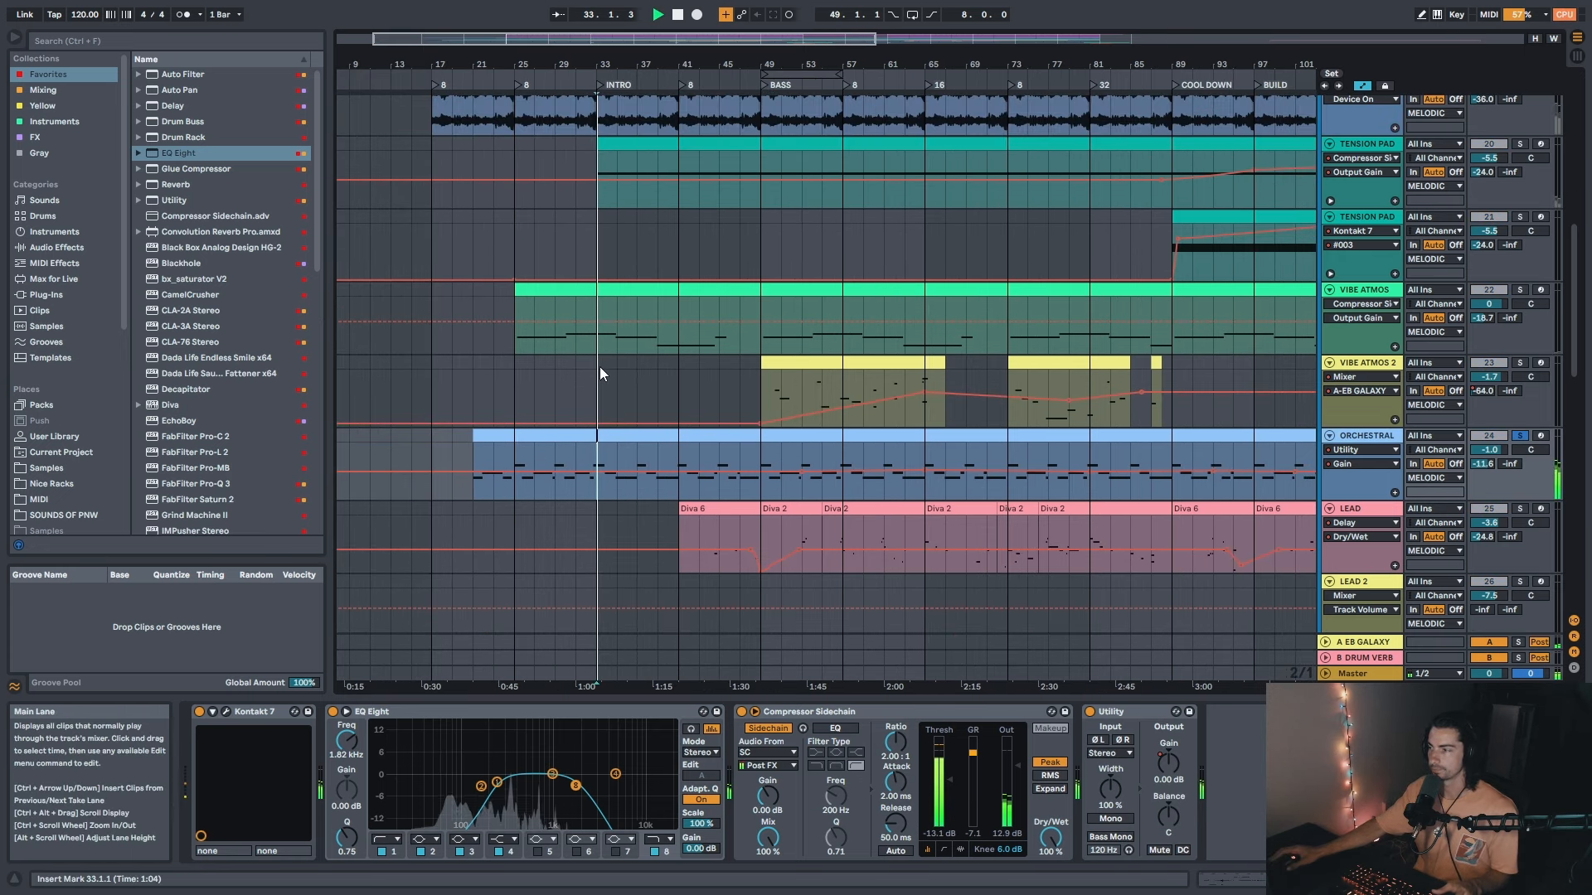
# Step: Inspect the ORCHESTRAL track's Kontakt 7 instrument with the Sequis Broken Clock sequencer, and close its window
pyautogui.click(253, 712)
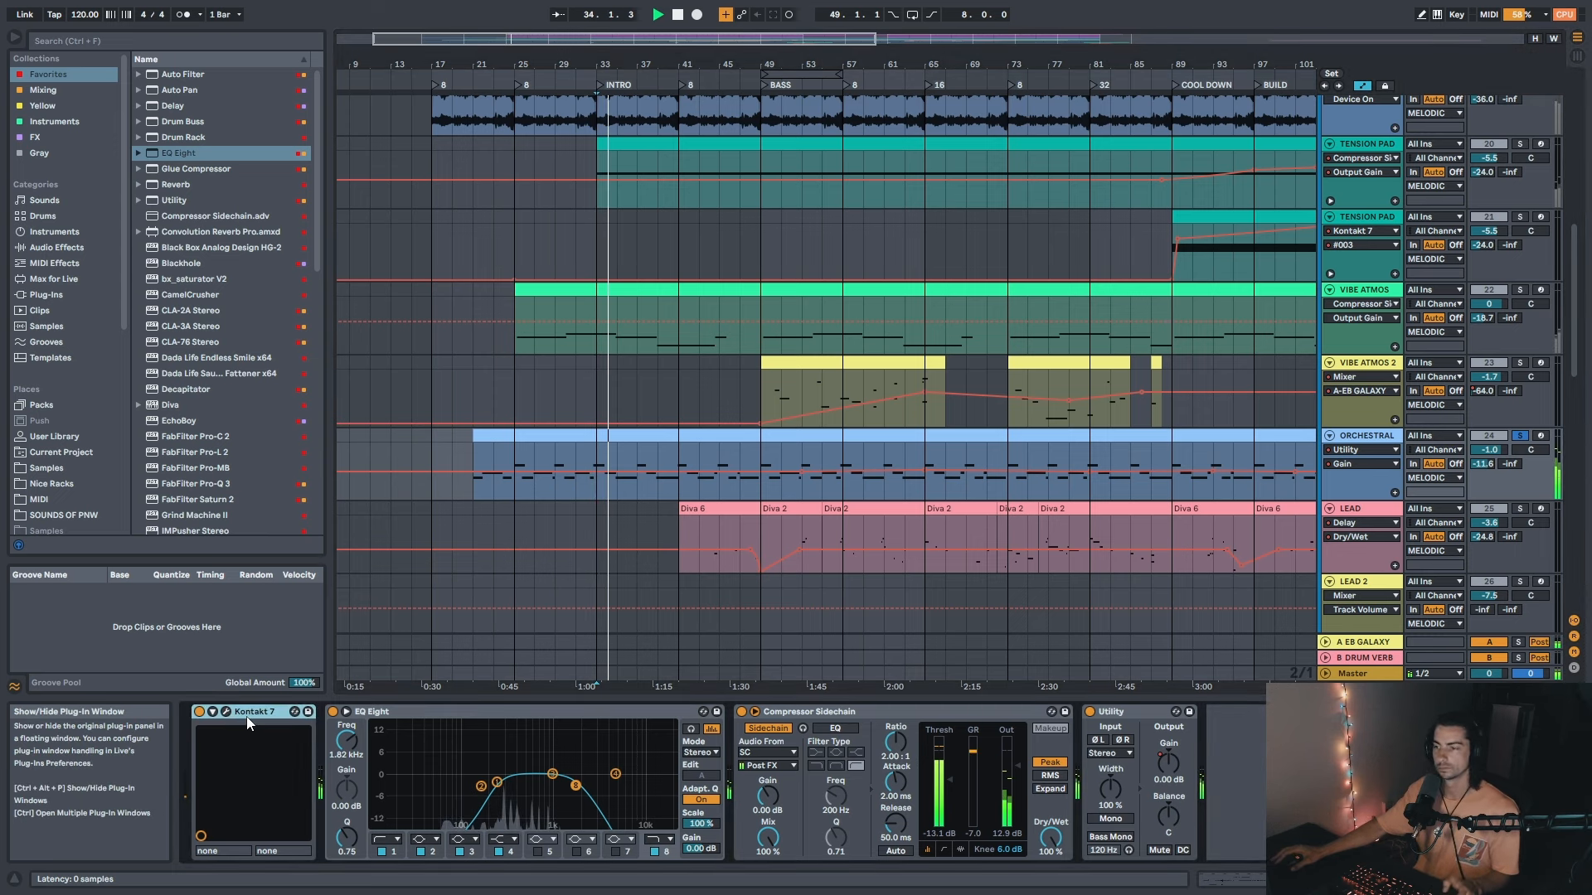
pyautogui.click(227, 712)
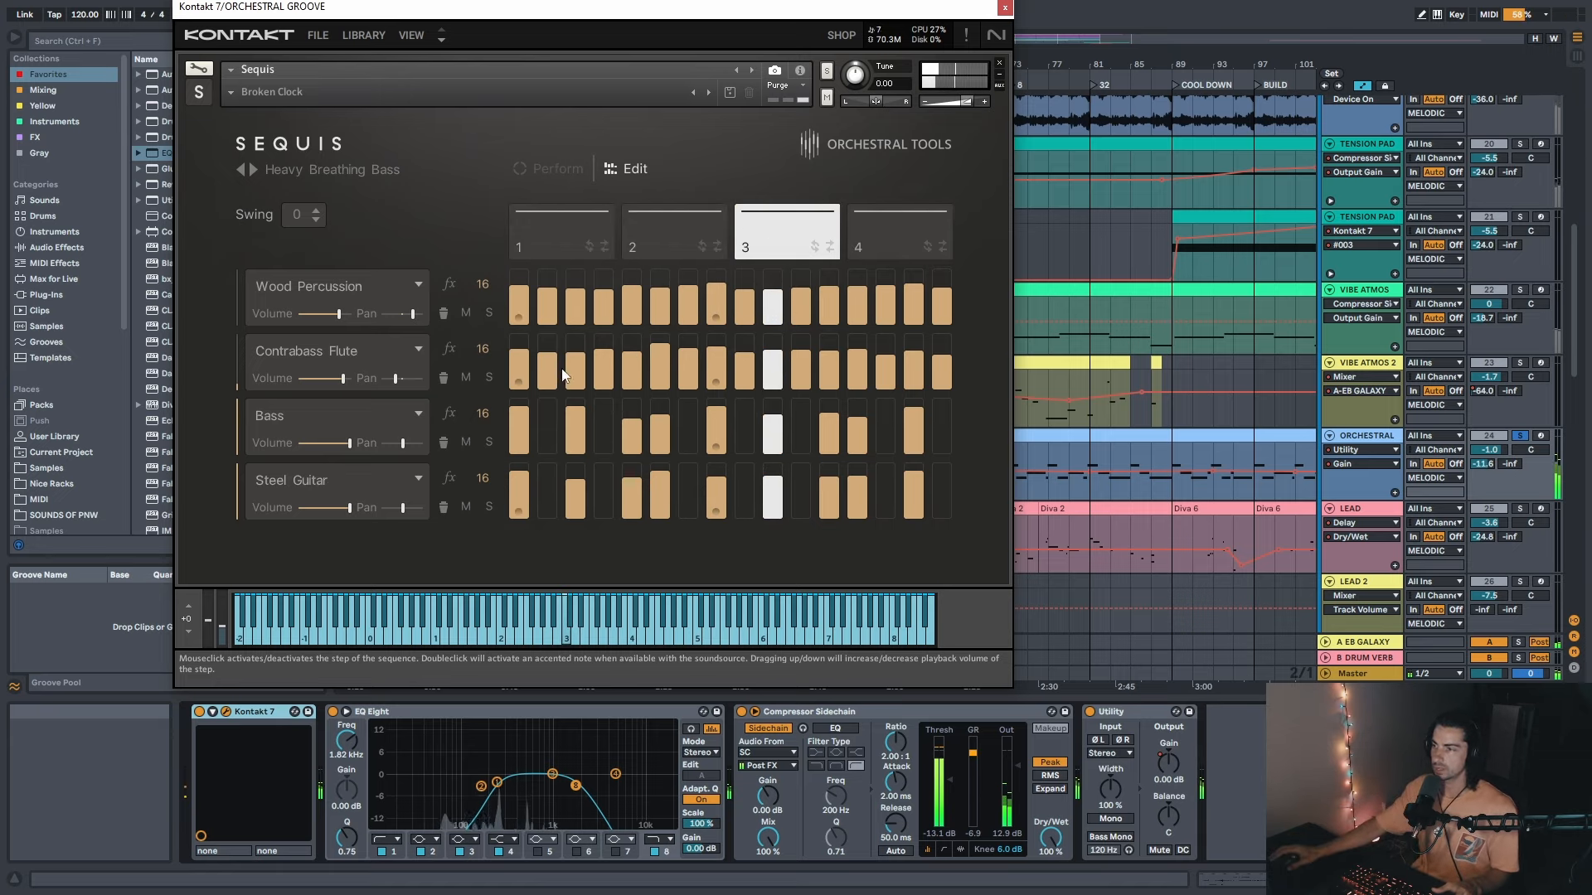
pyautogui.click(1004, 7)
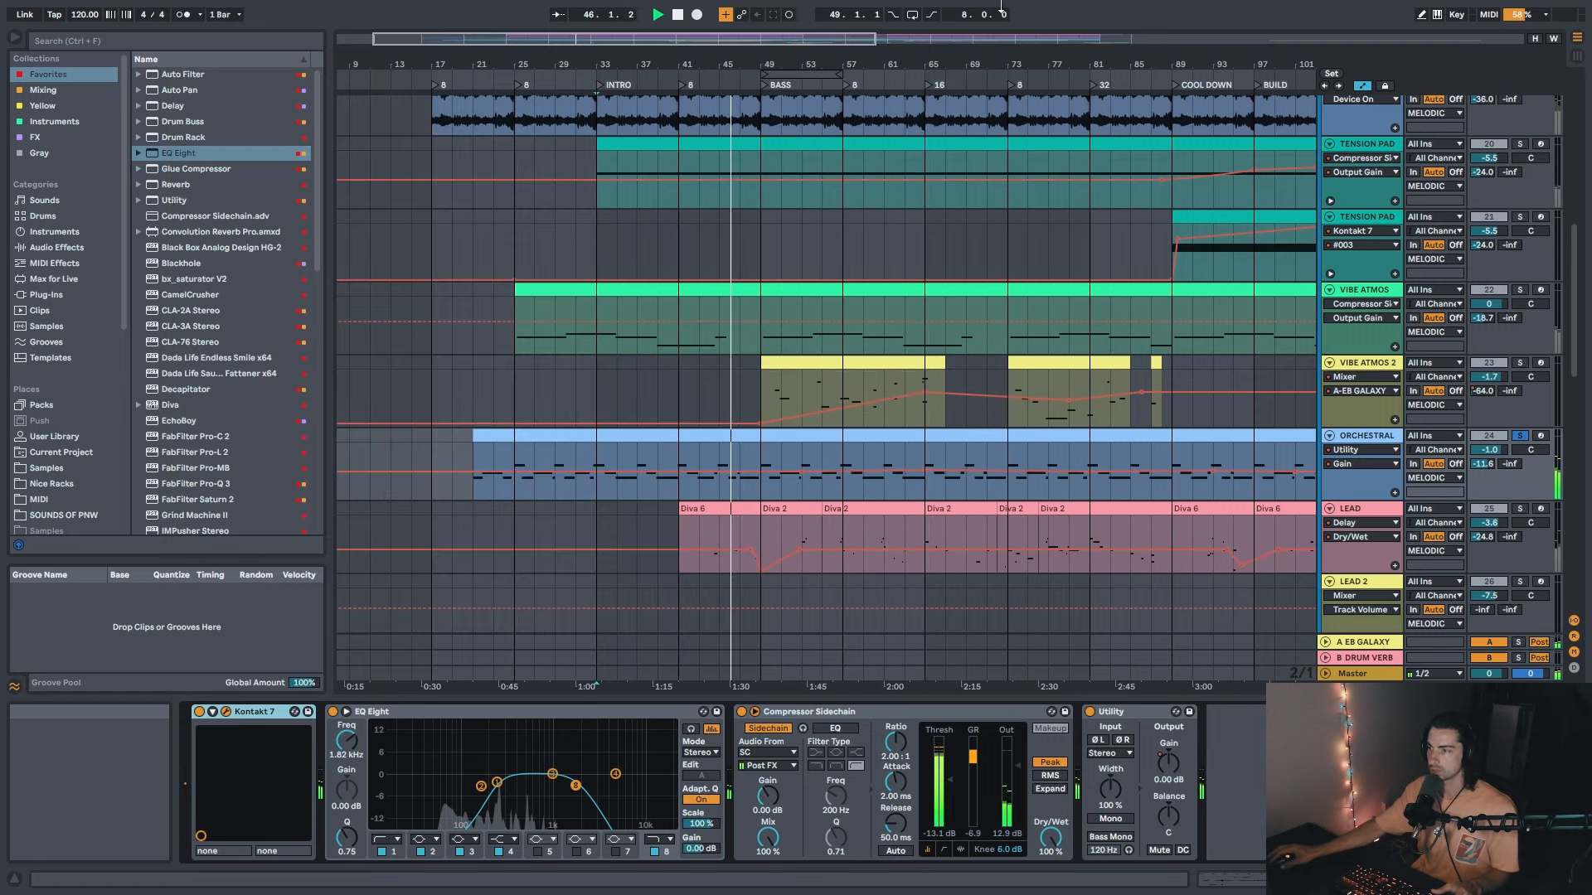
# Step: Open the ORCHESTRAL clip at bar 49 to review its MIDI notes, and return to the track's devices
pyautogui.doubleClick(748, 435)
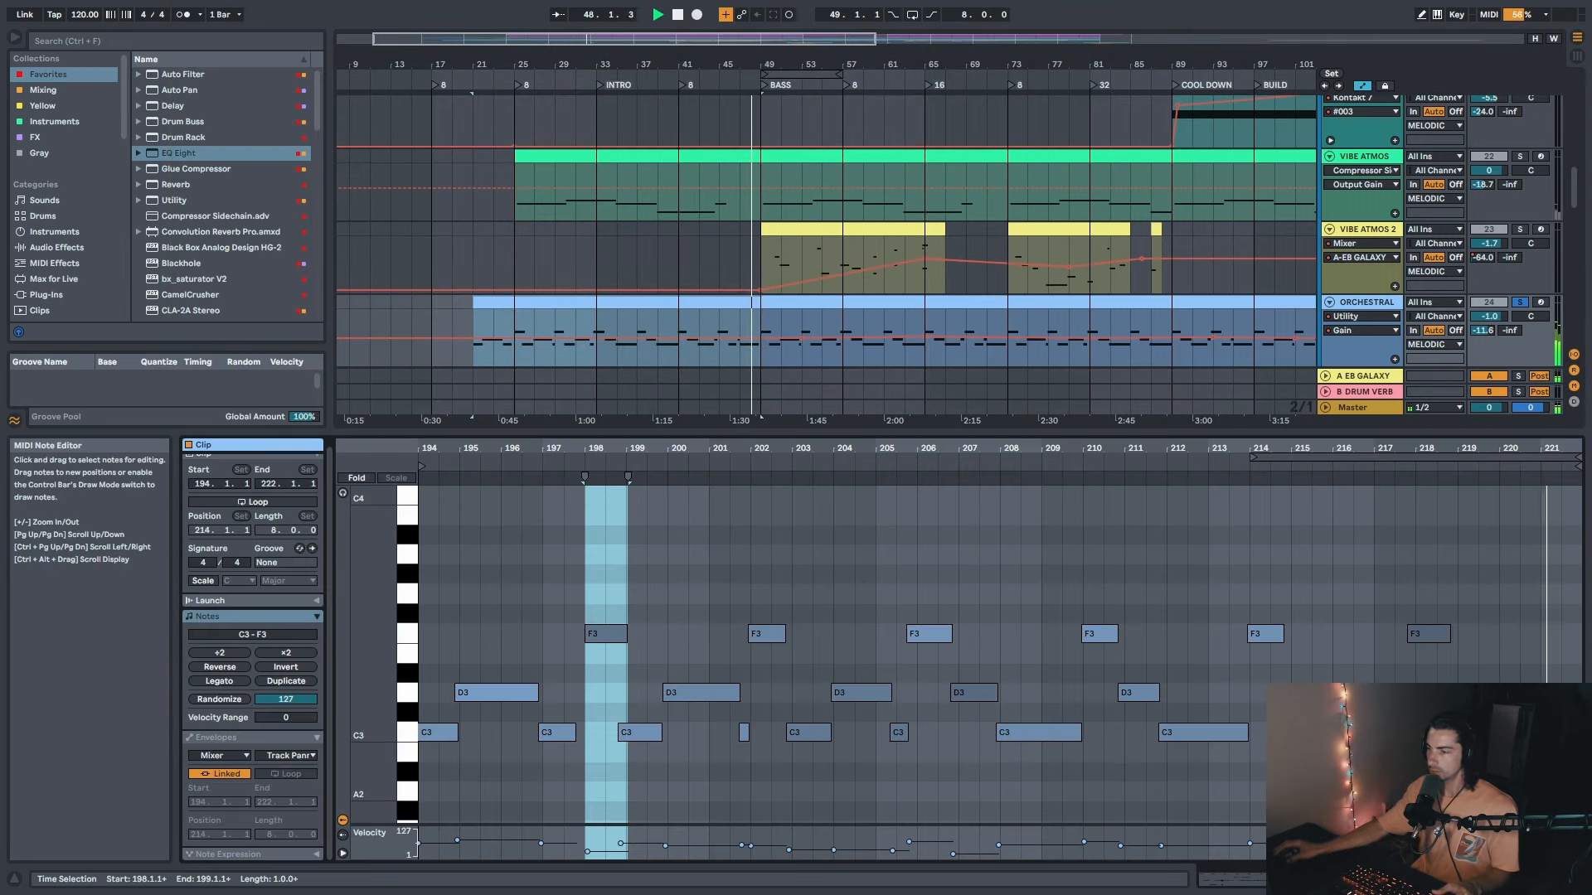
pyautogui.click(791, 303)
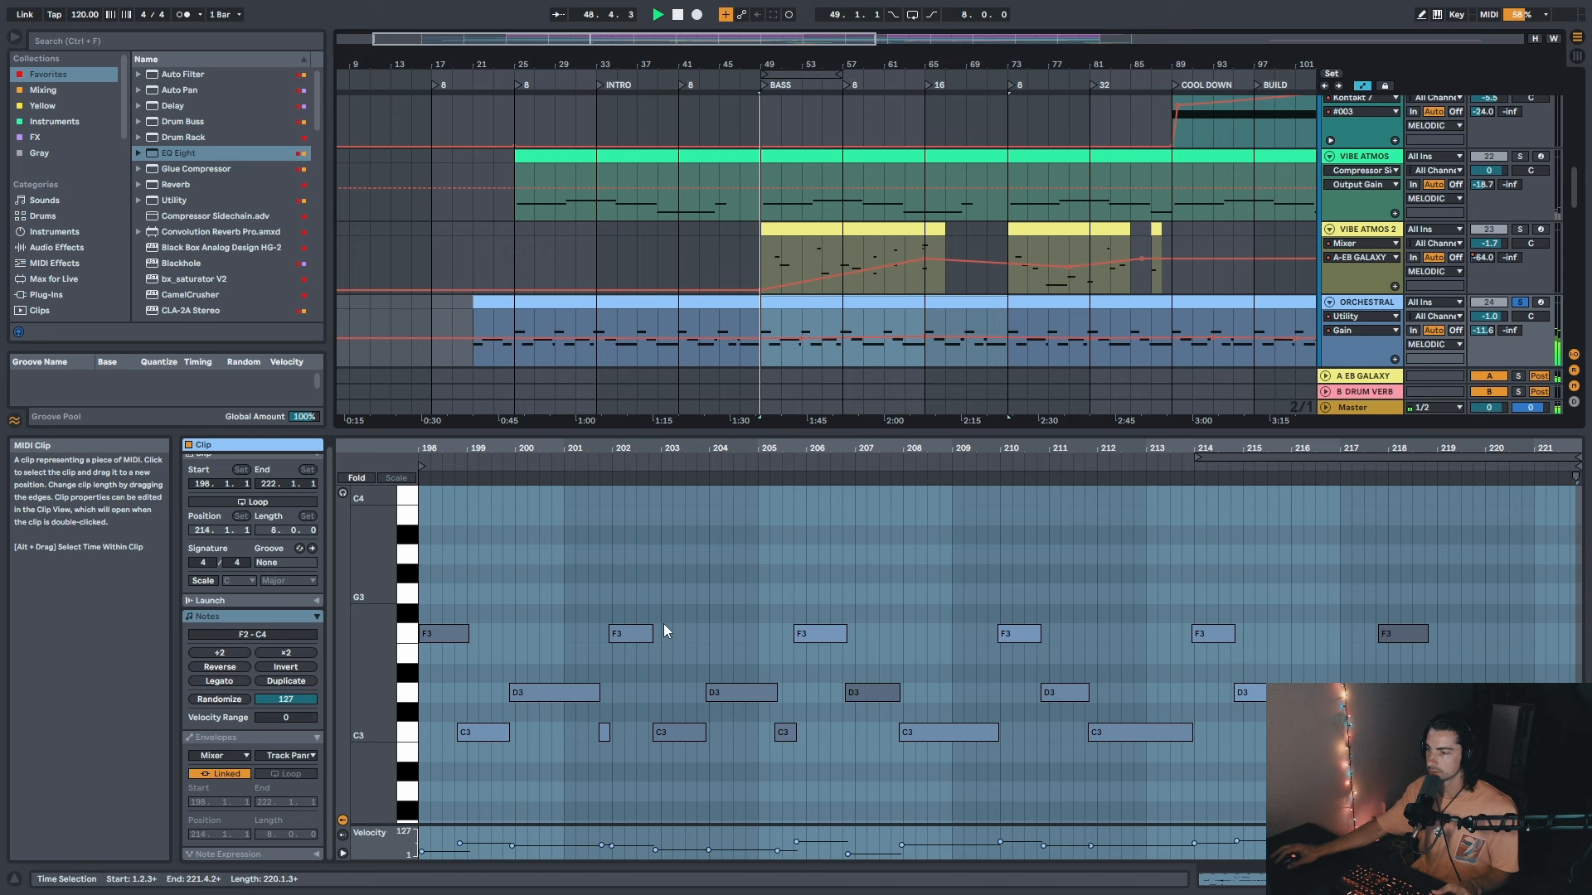
pyautogui.click(572, 782)
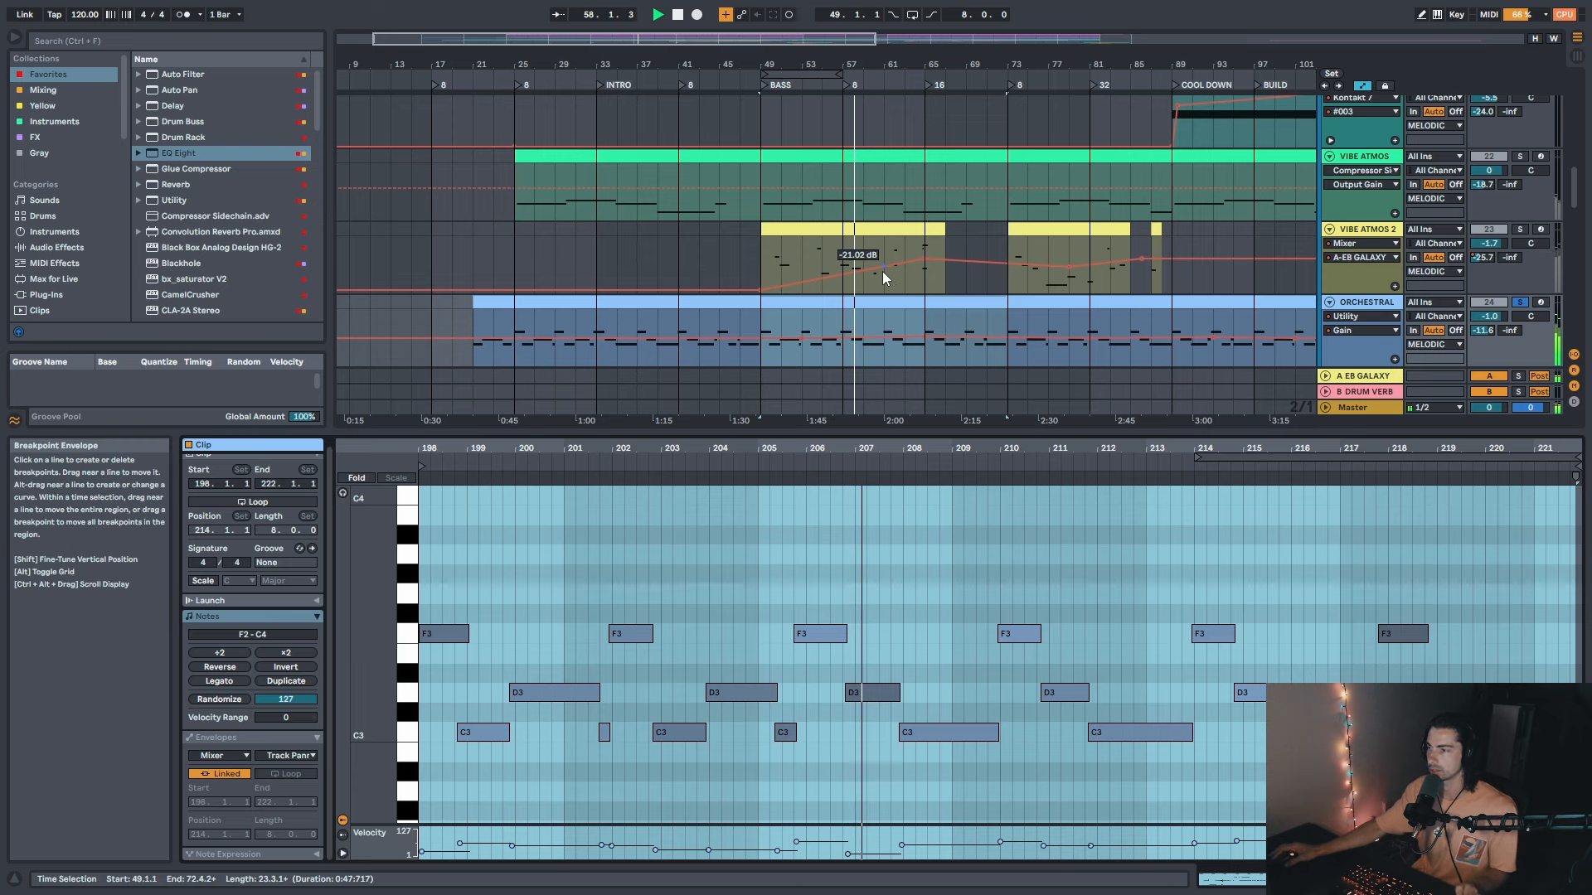
pyautogui.hotkey('shift', 'Tab')
# Step: Bypass and re-enable the ORCHESTRAL track's EQ Eight during playback to compare the sound
pyautogui.scroll(1, 892, 65)
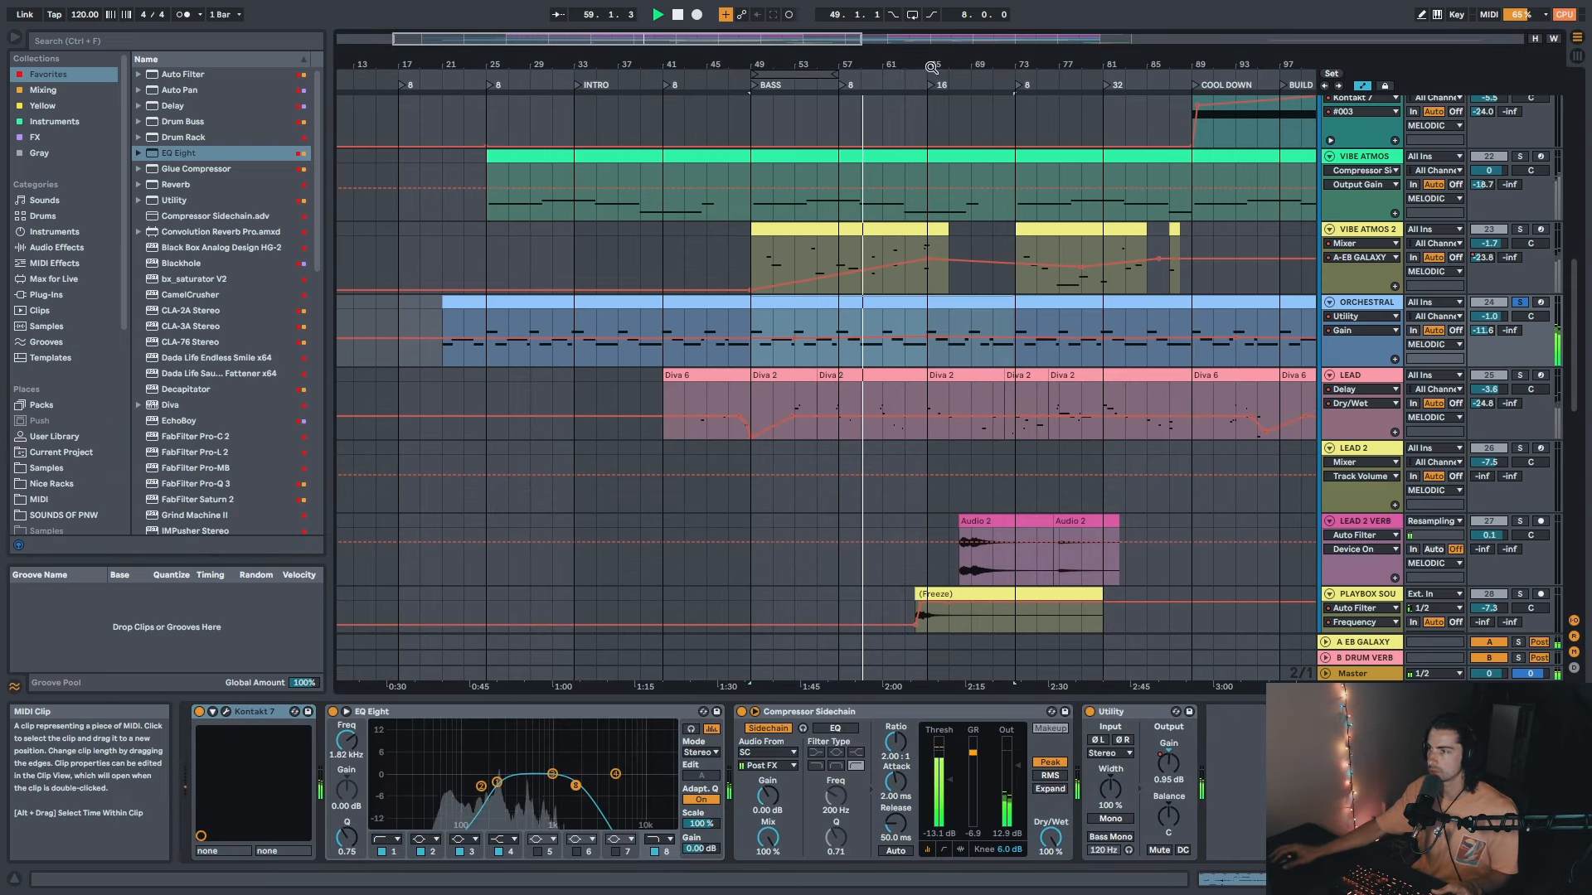
pyautogui.scroll(-1, 842, 159)
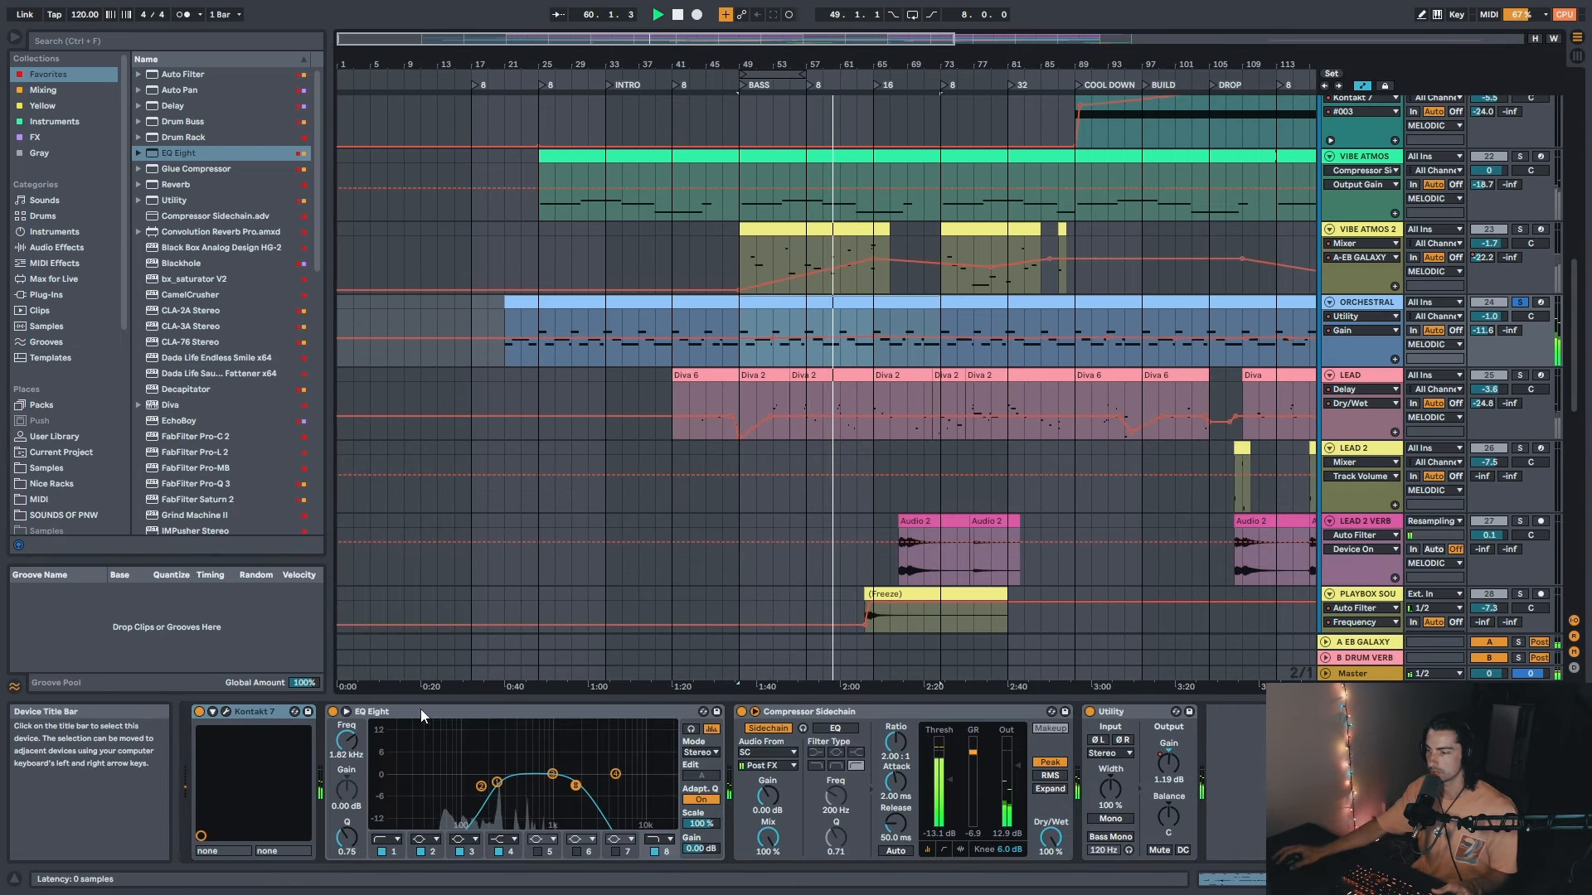
pyautogui.moveTo(851, 64); pyautogui.dragTo(851, 51)
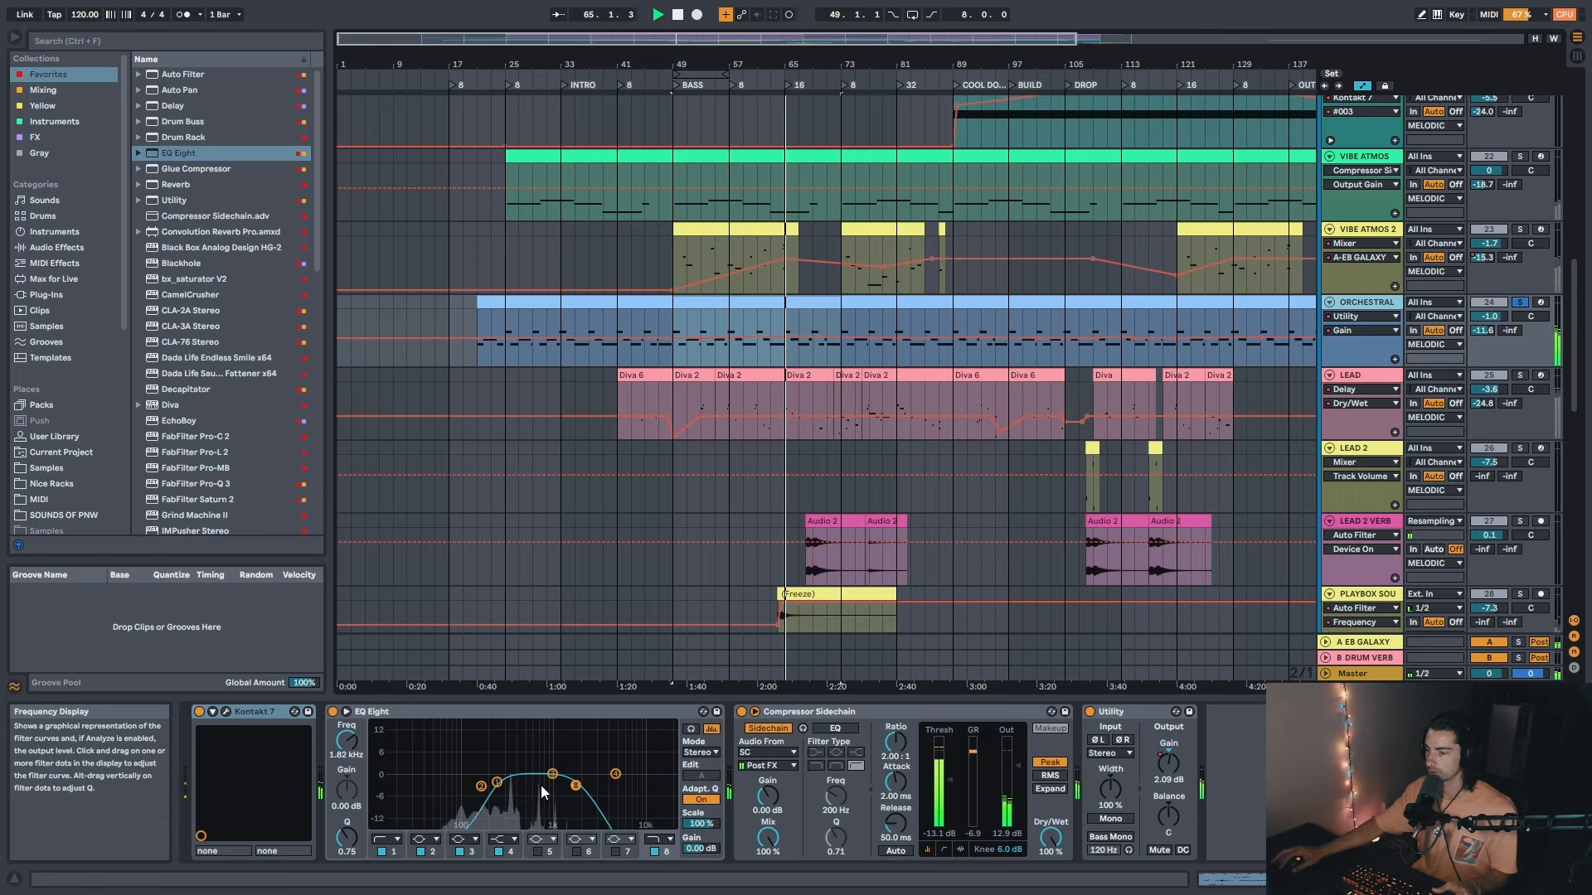
pyautogui.click(334, 713)
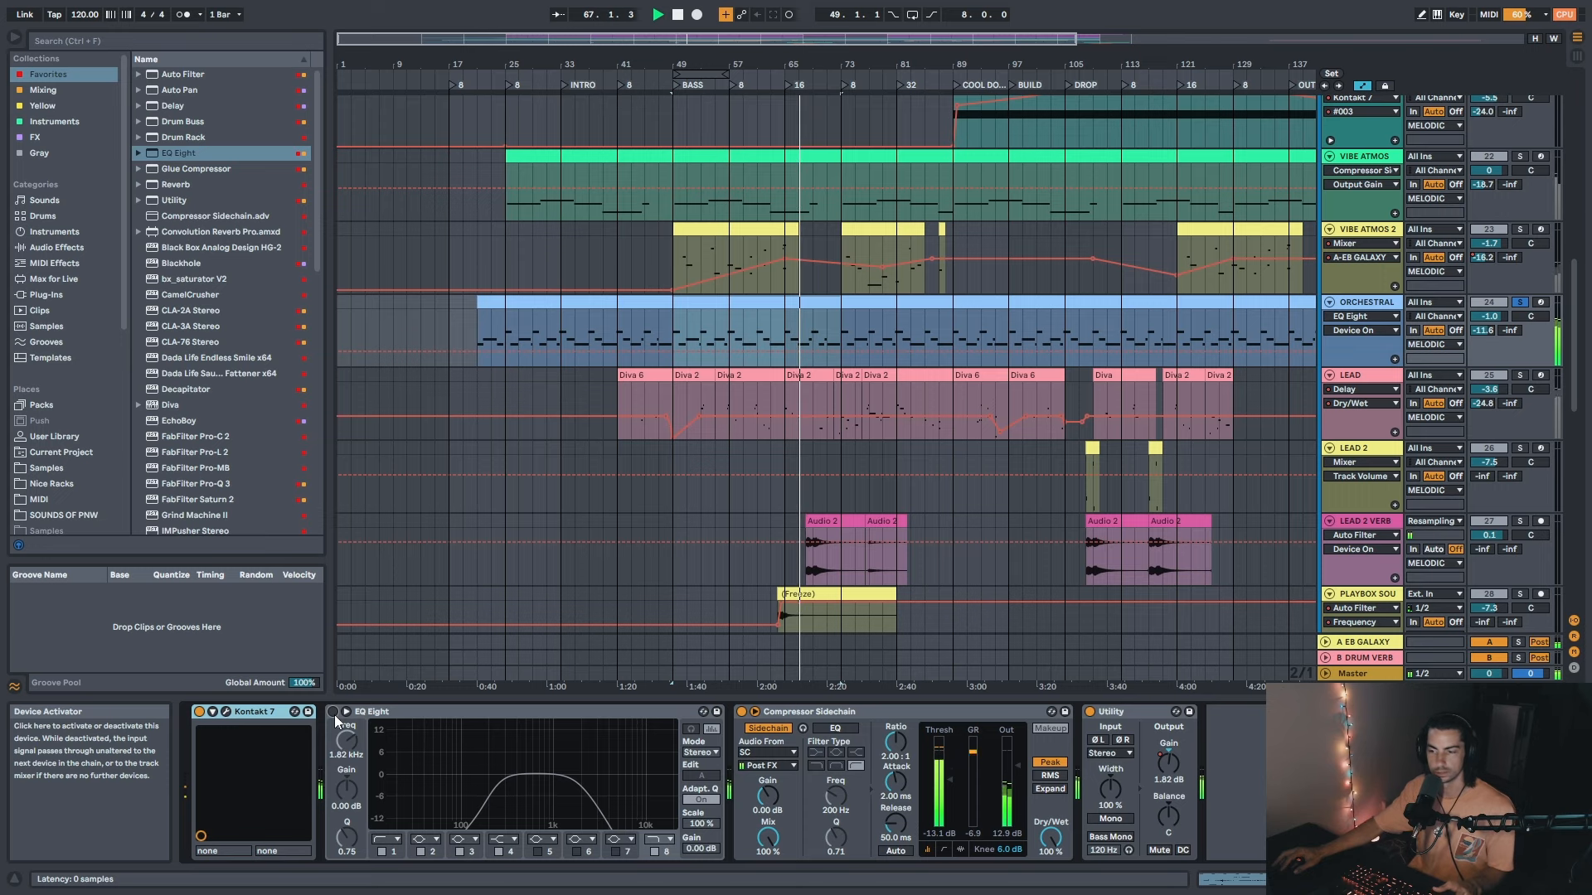
pyautogui.click(334, 714)
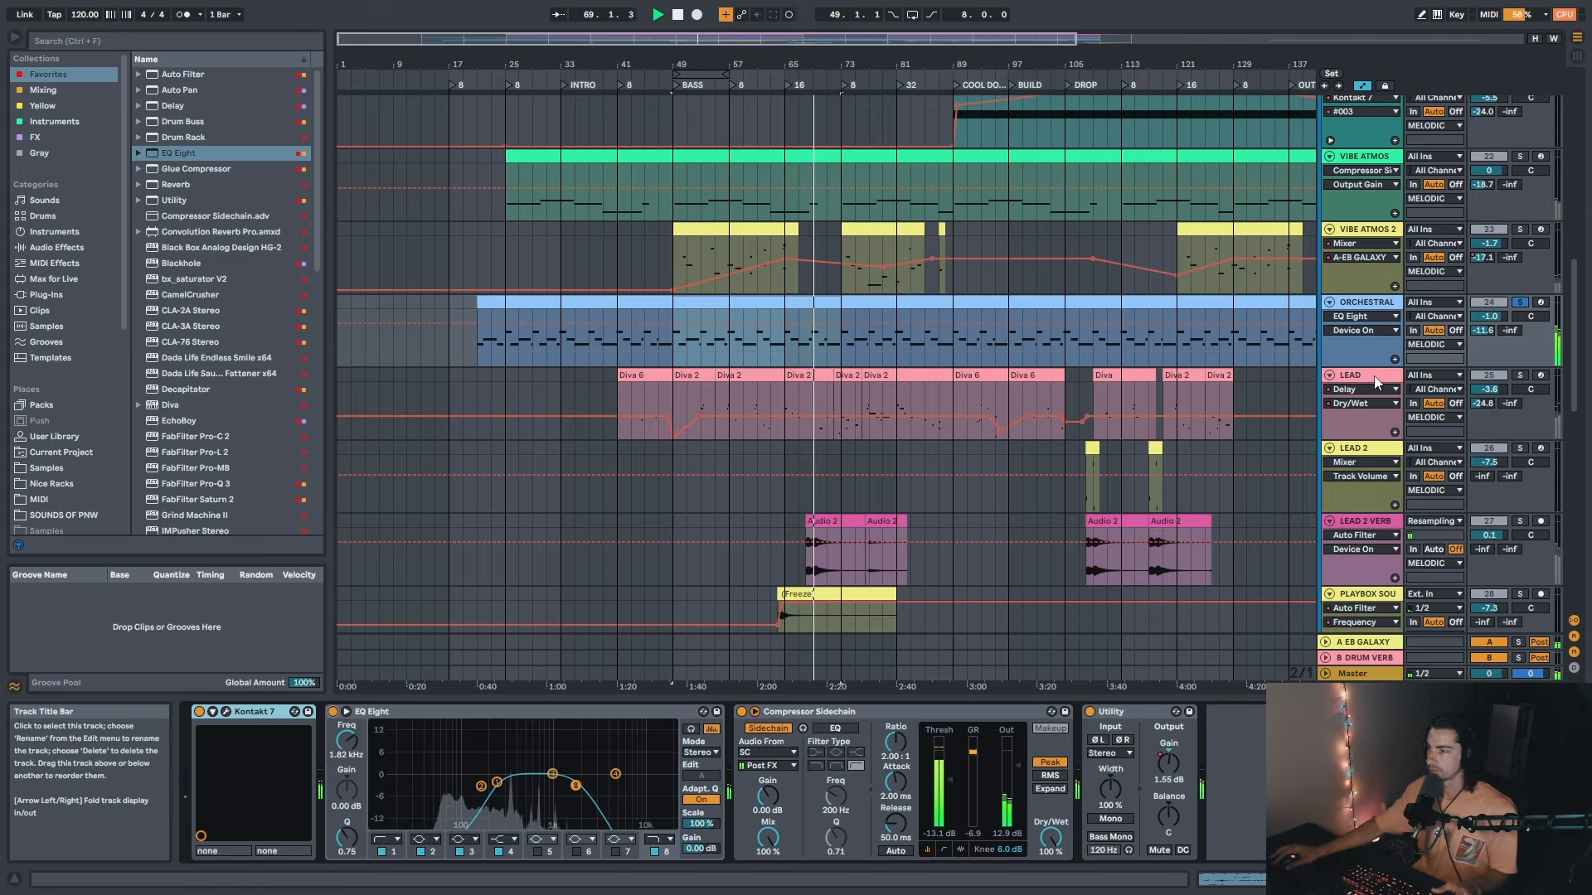
# Step: Solo the VIBE ATMOS 2 track in place of ORCHESTRAL, and stop playback
pyautogui.click(1378, 230)
pyautogui.press('s')
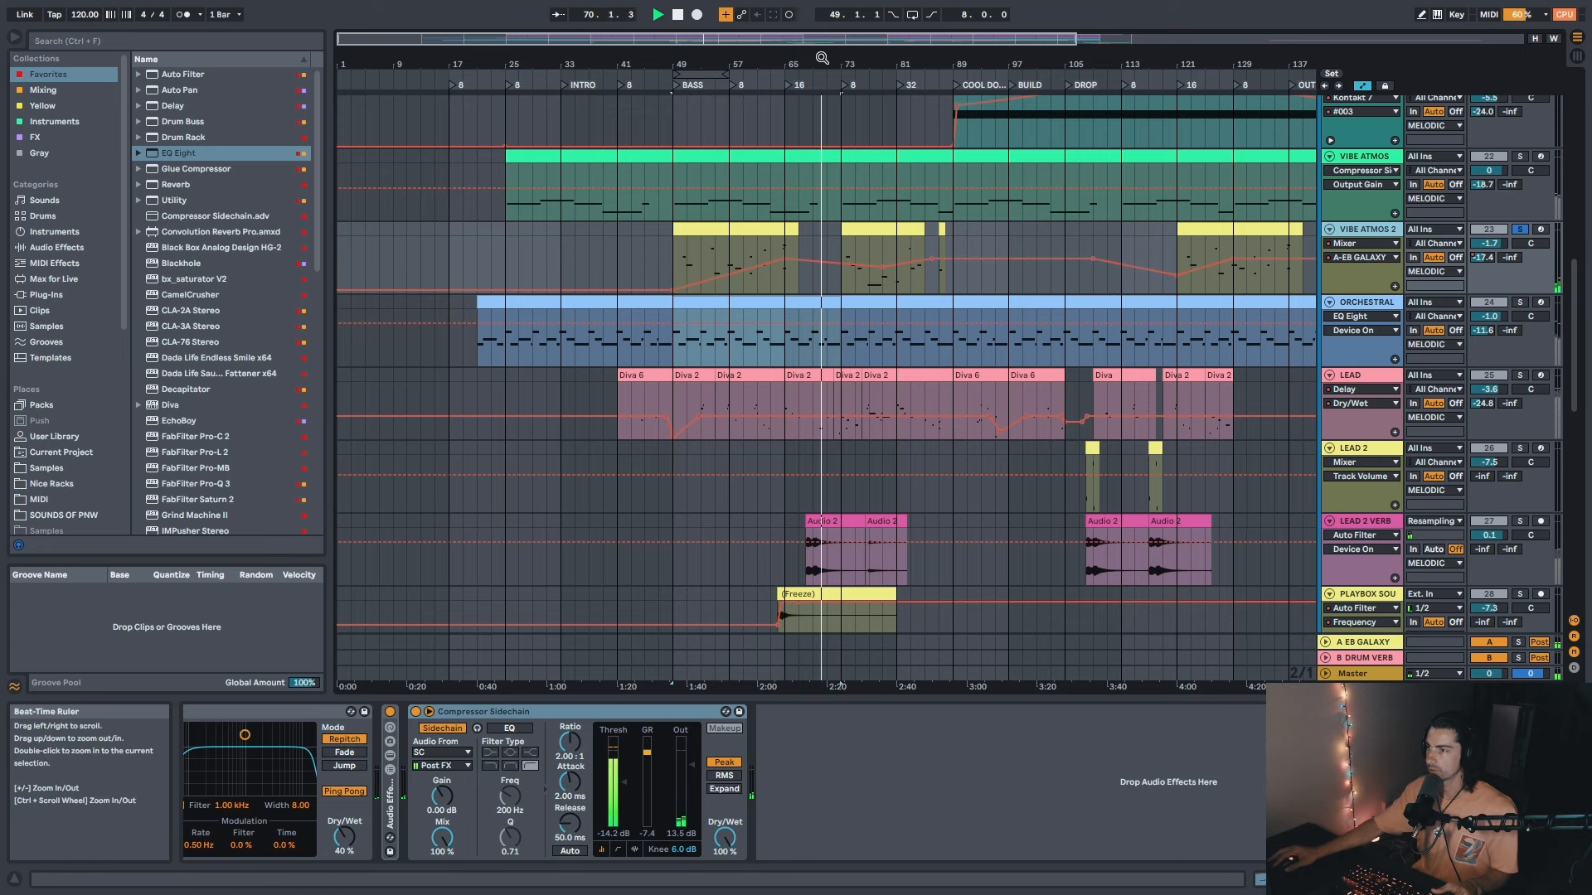
pyautogui.moveTo(821, 61); pyautogui.dragTo(954, 226)
pyautogui.press('space')
# Step: Select the LEAD track's Diva 2 clip at bar 49 and start playback from there
pyautogui.click(1368, 377)
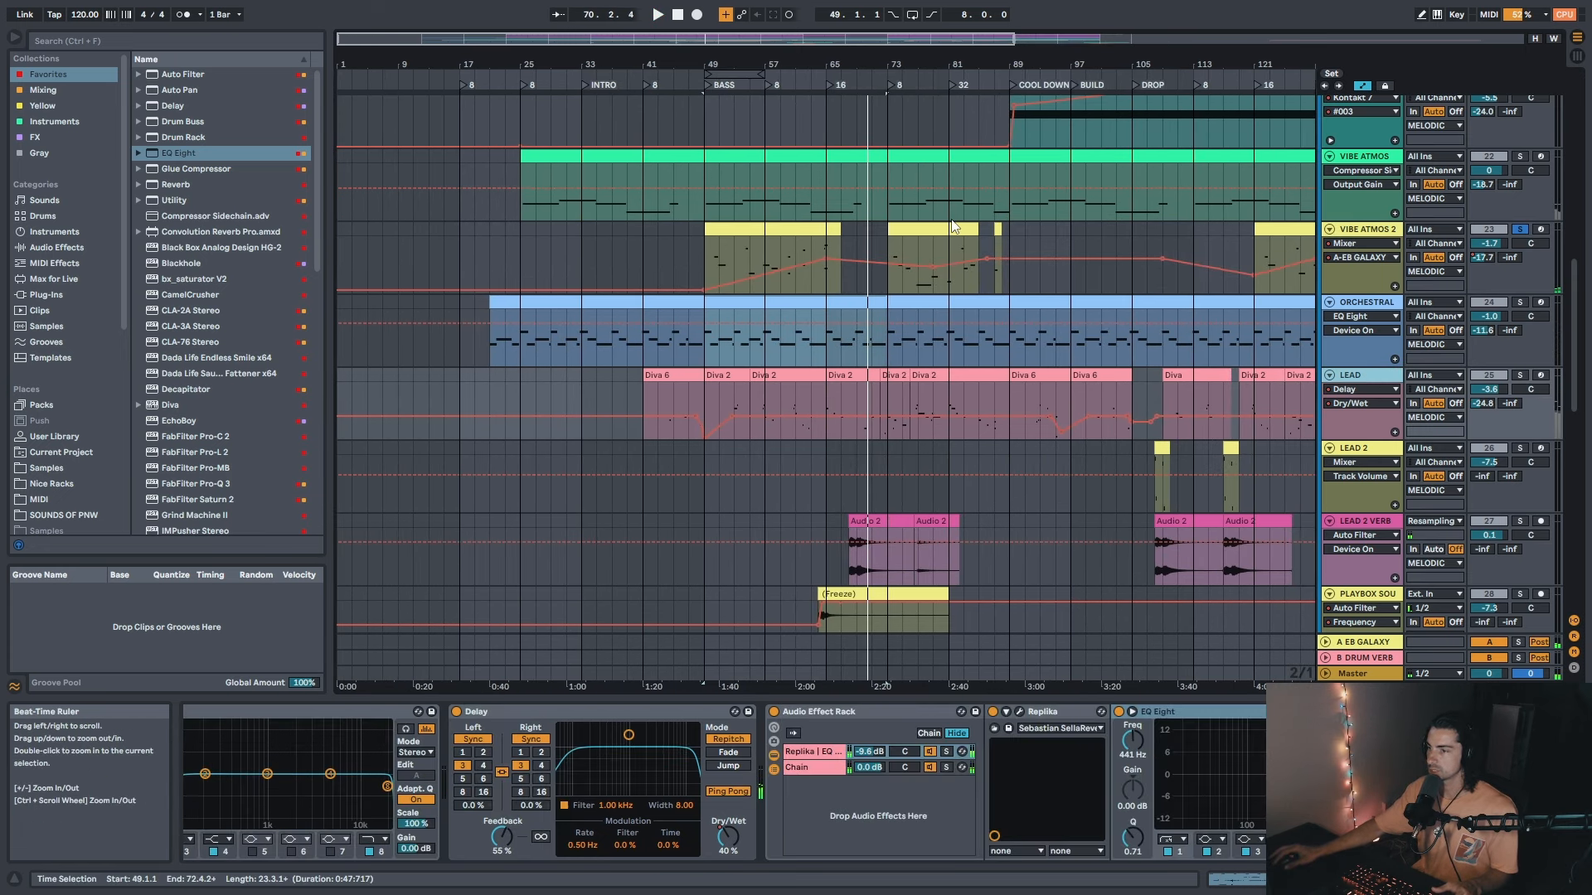
pyautogui.click(694, 371)
pyautogui.moveTo(1401, 879); pyautogui.dragTo(1318, 880)
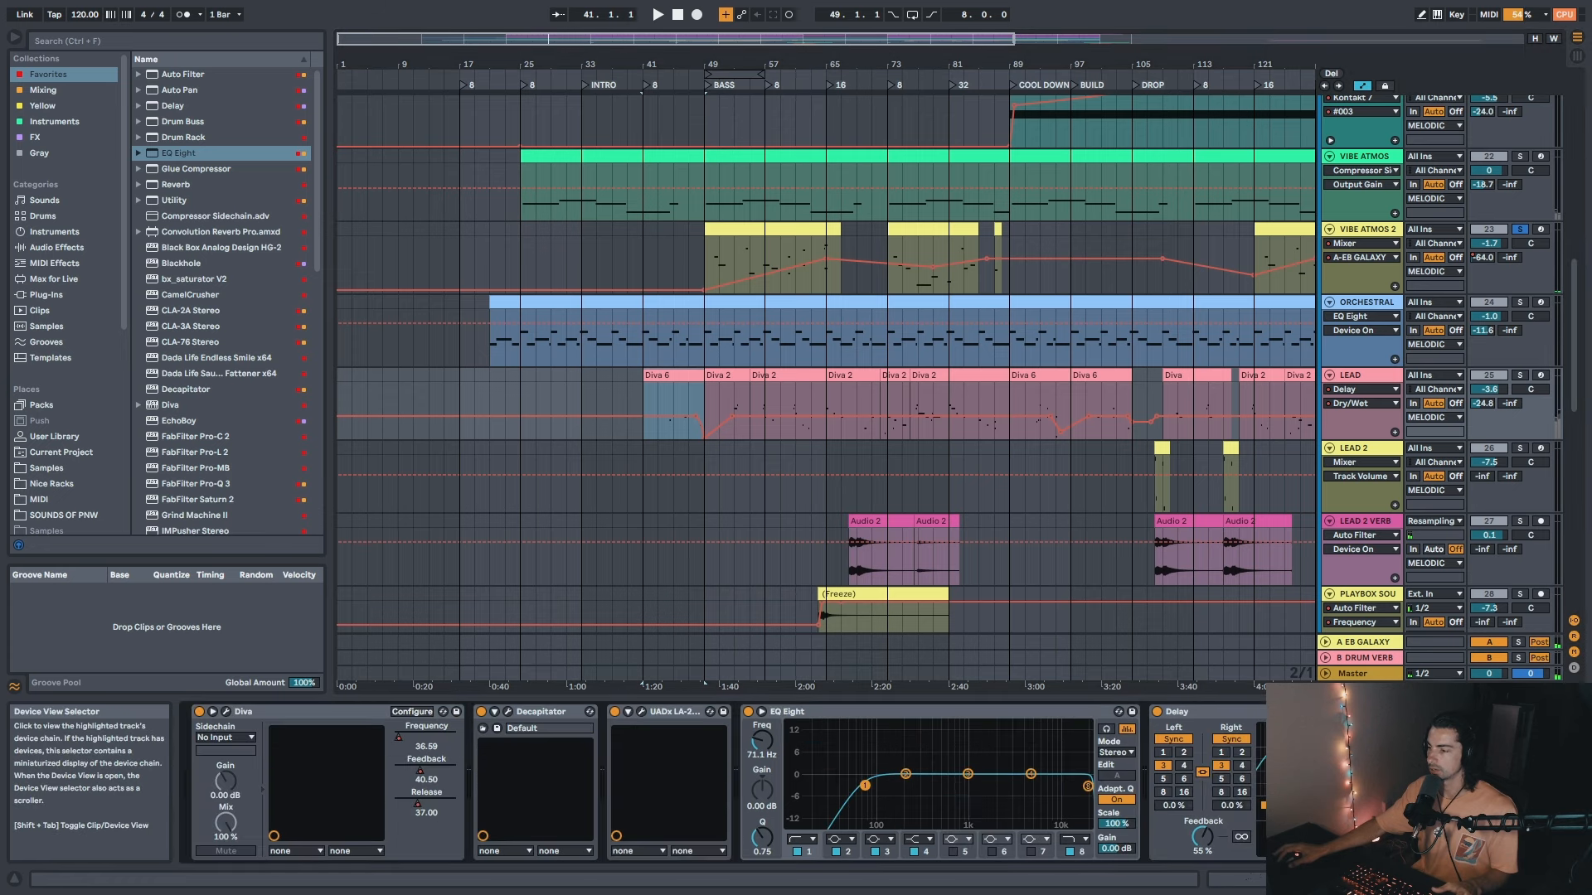
pyautogui.moveTo(719, 65); pyautogui.dragTo(719, 112)
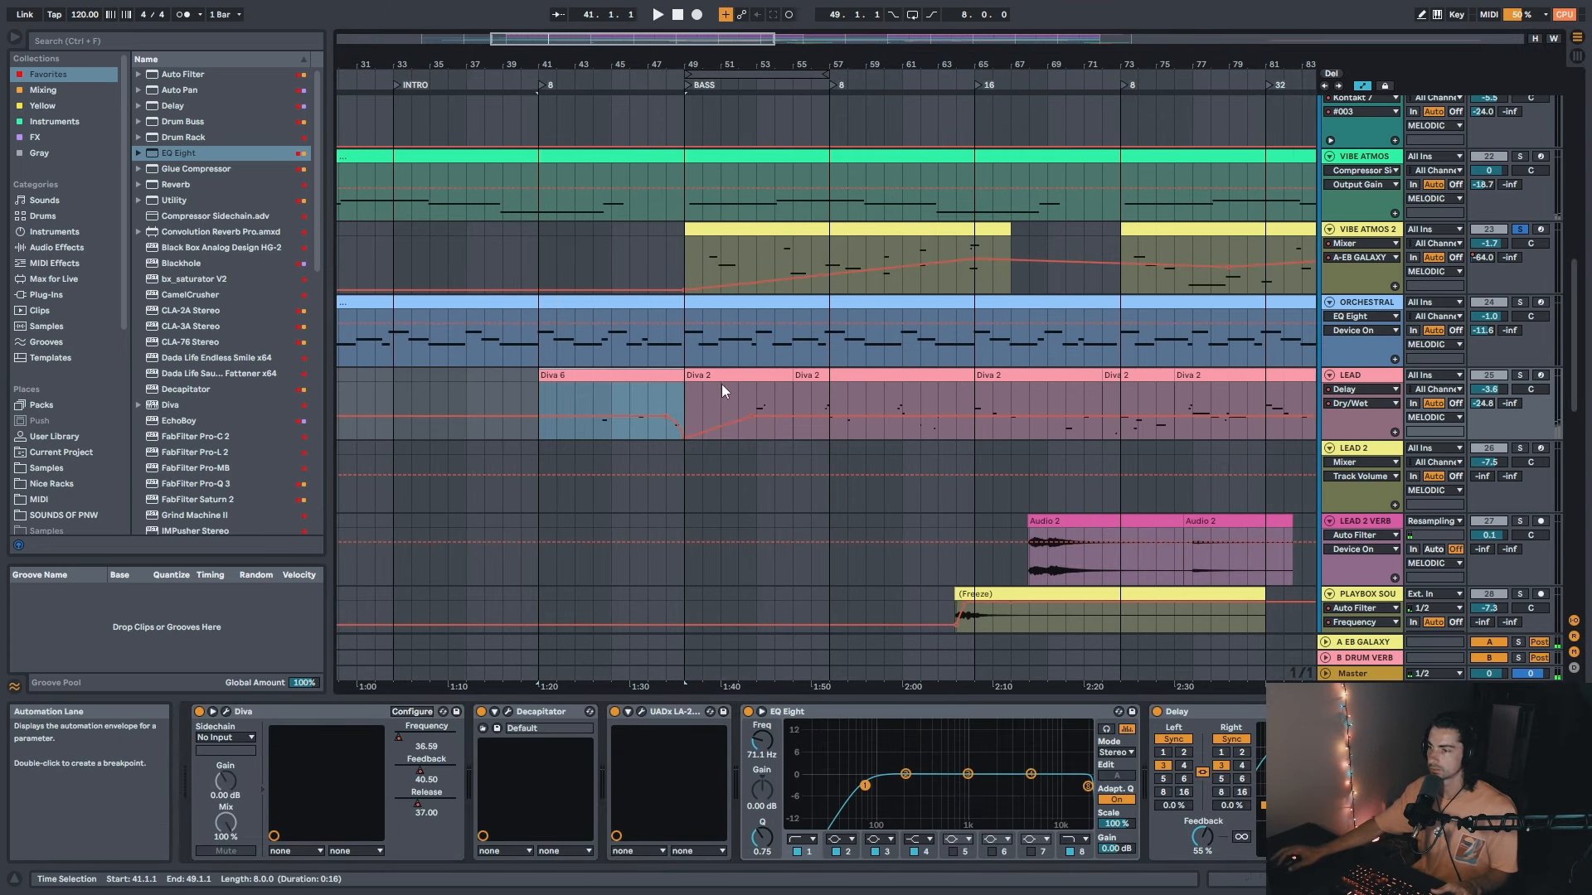
pyautogui.click(721, 381)
pyautogui.press('space')
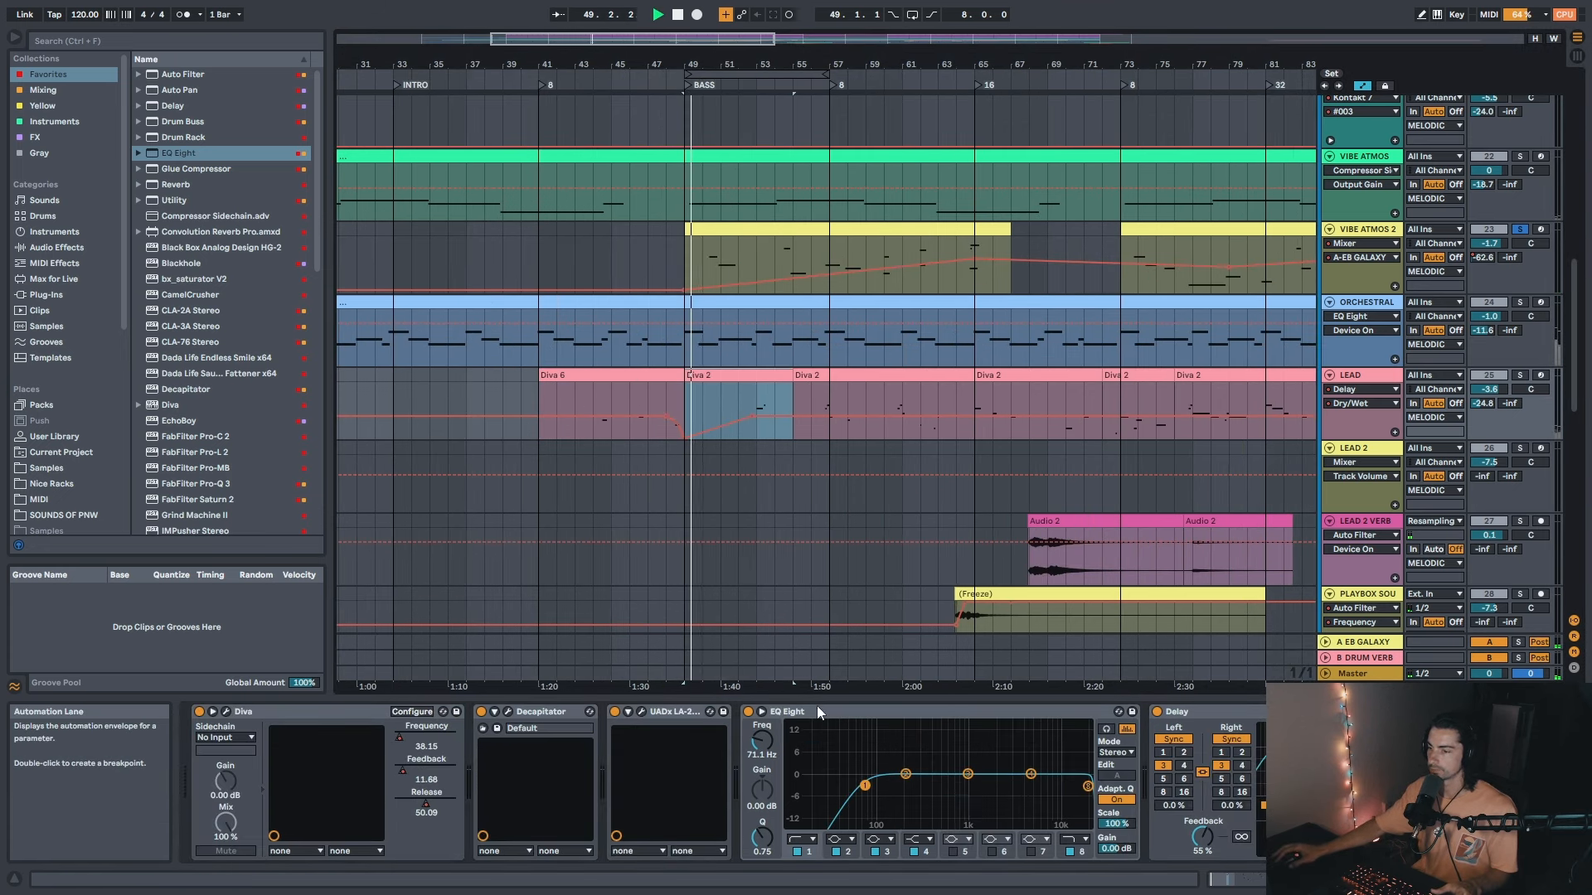
# Step: Open the LEAD track's Diva synth to view its PLUCK Fury preset and main page settings, and select the LEAD track
pyautogui.click(227, 711)
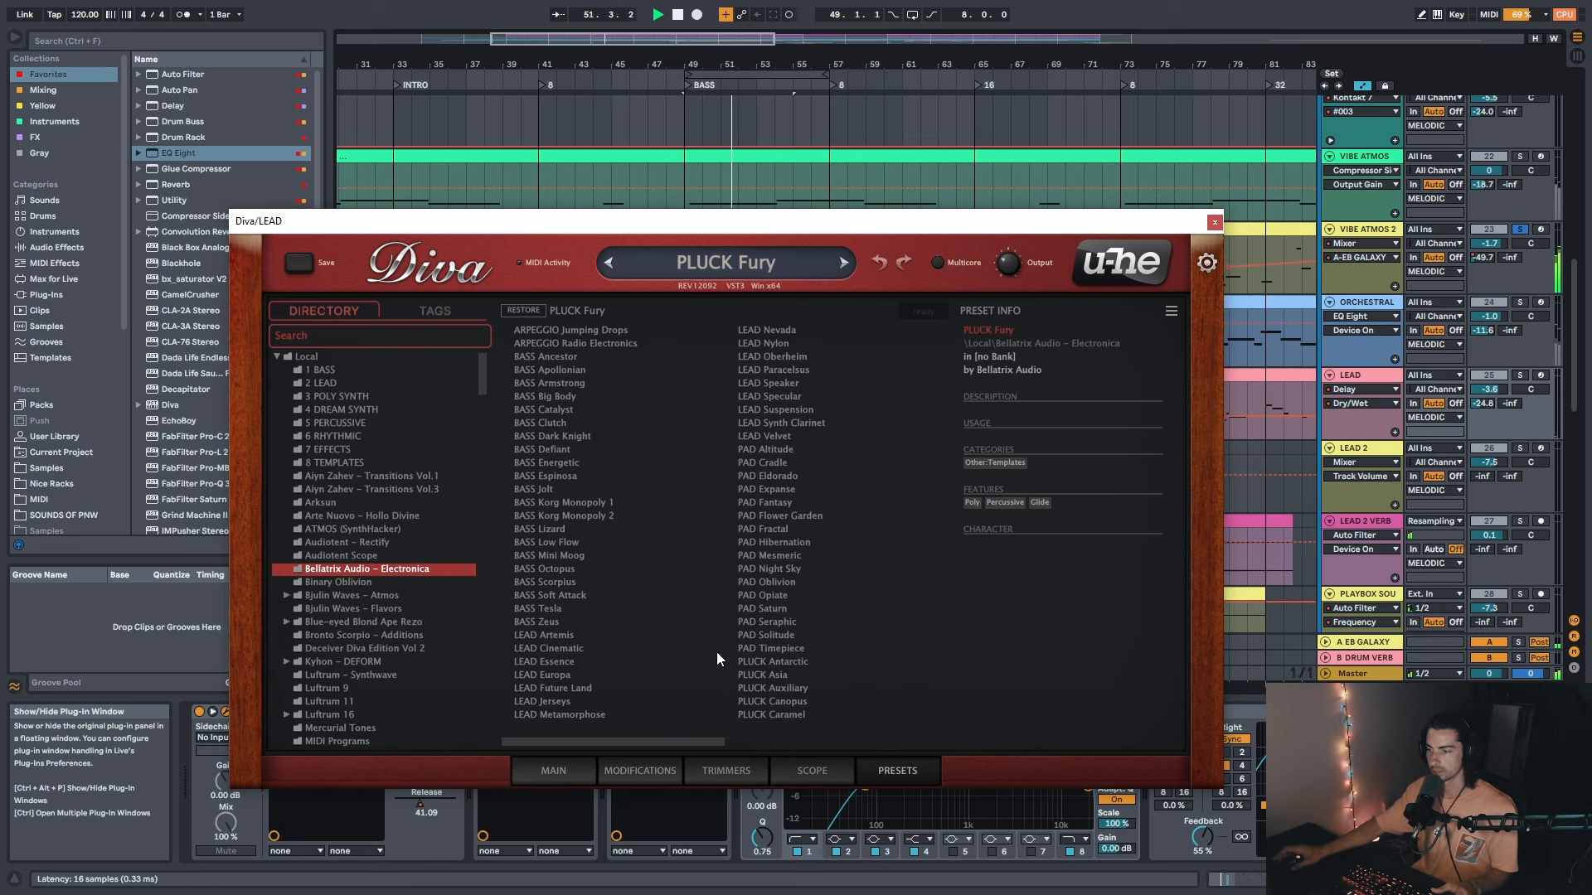
pyautogui.scroll(-2, 716, 652)
pyautogui.click(554, 770)
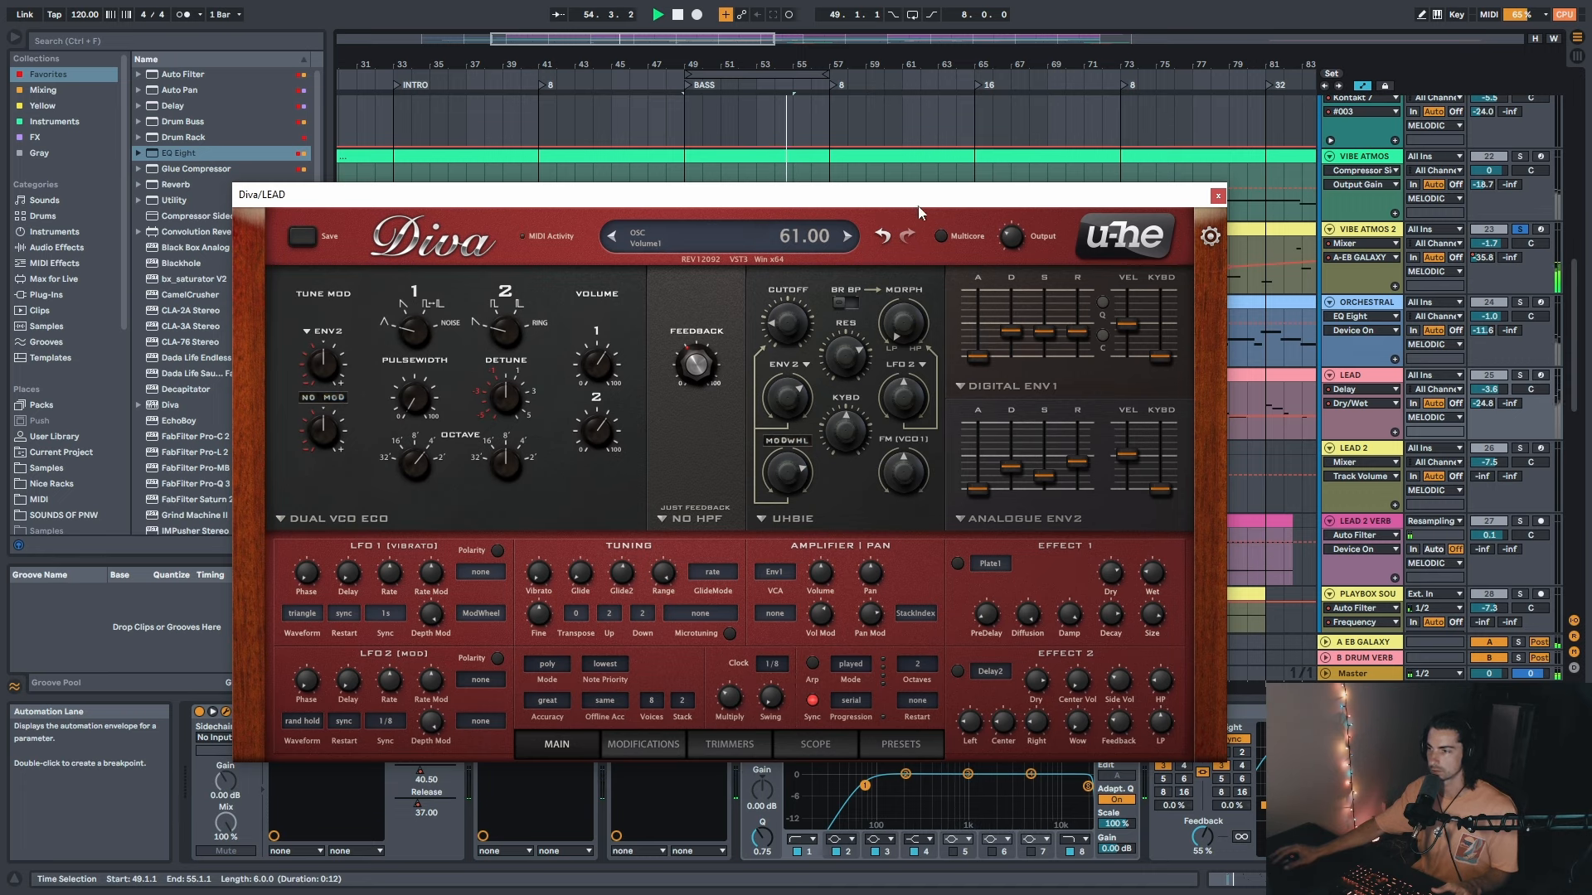
pyautogui.moveTo(918, 206); pyautogui.dragTo(889, 176)
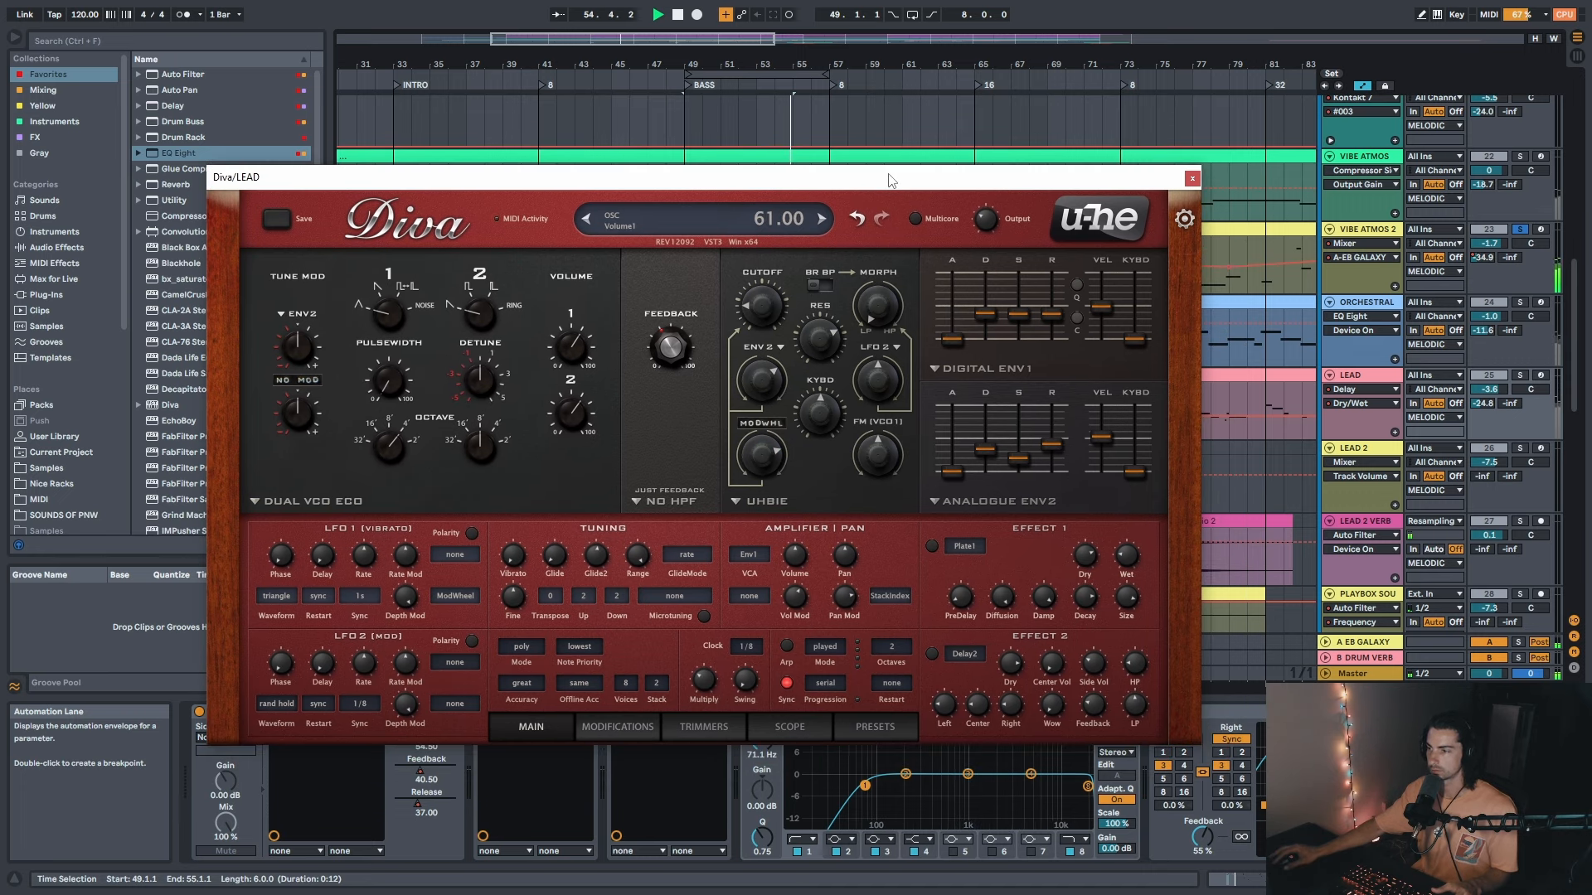
pyautogui.click(1388, 380)
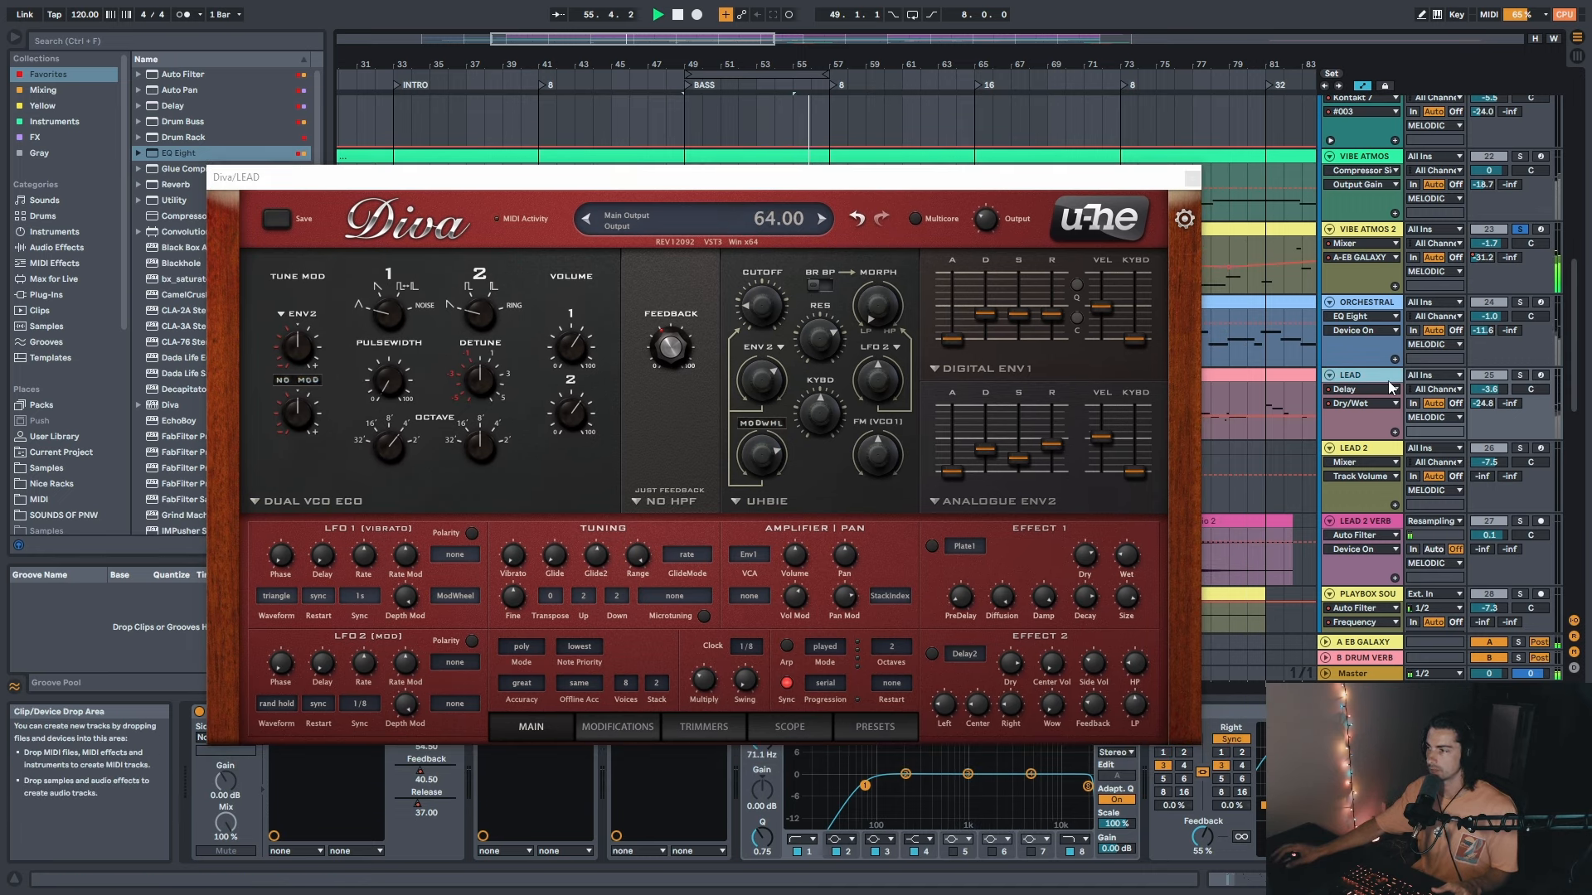
# Step: Close the Diva window and switch the solo between the LEAD and ORCHESTRAL tracks during playback, ending on LEAD
pyautogui.click(1192, 179)
pyautogui.press('s')
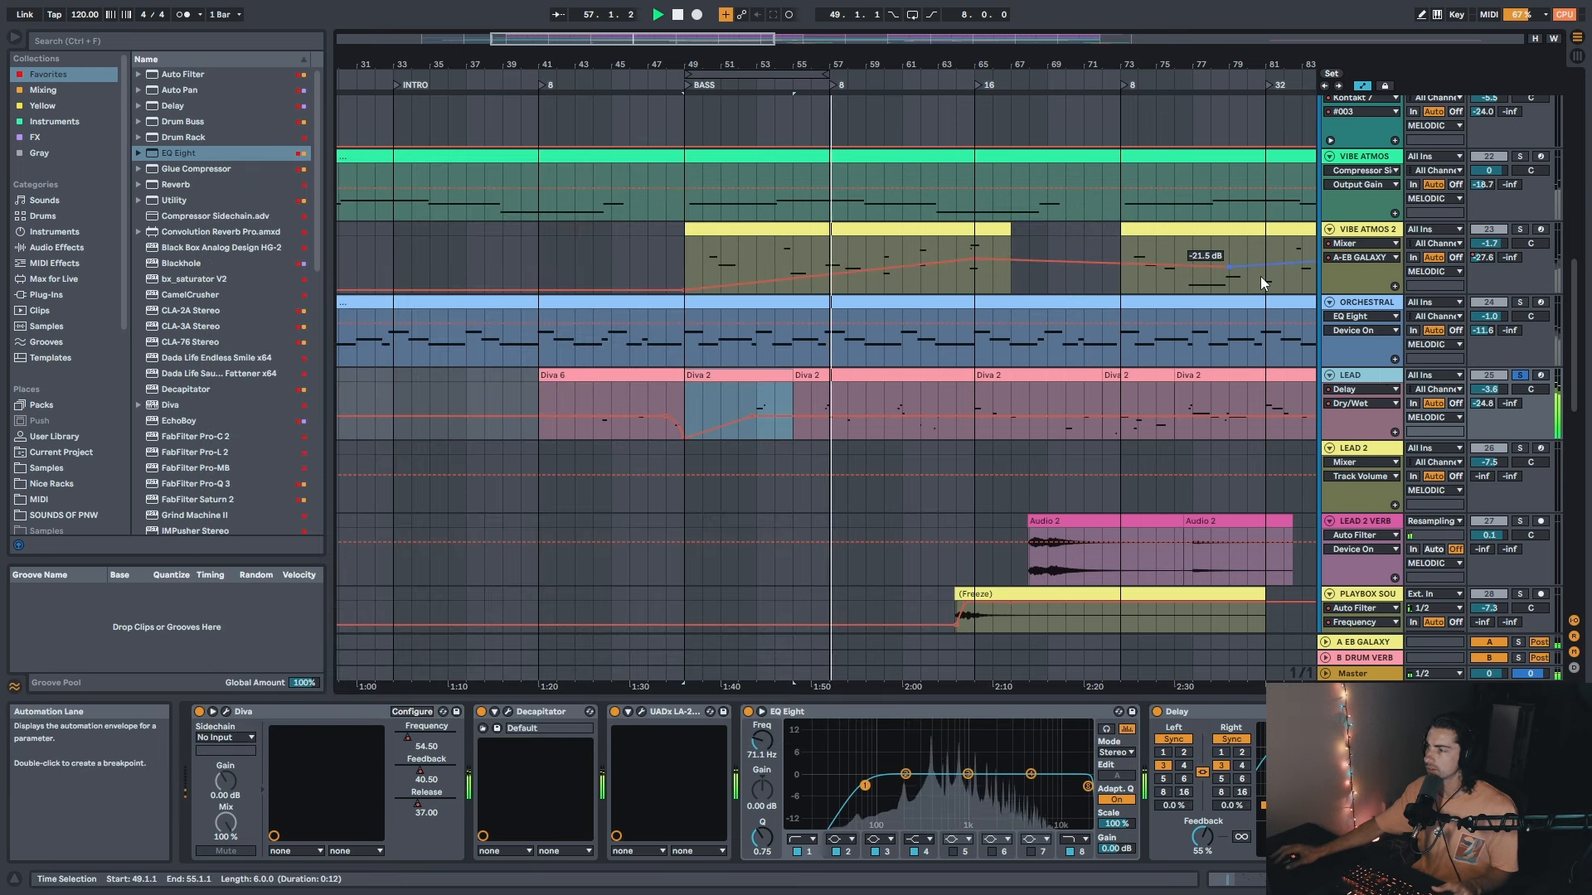
pyautogui.click(1361, 305)
pyautogui.press('s')
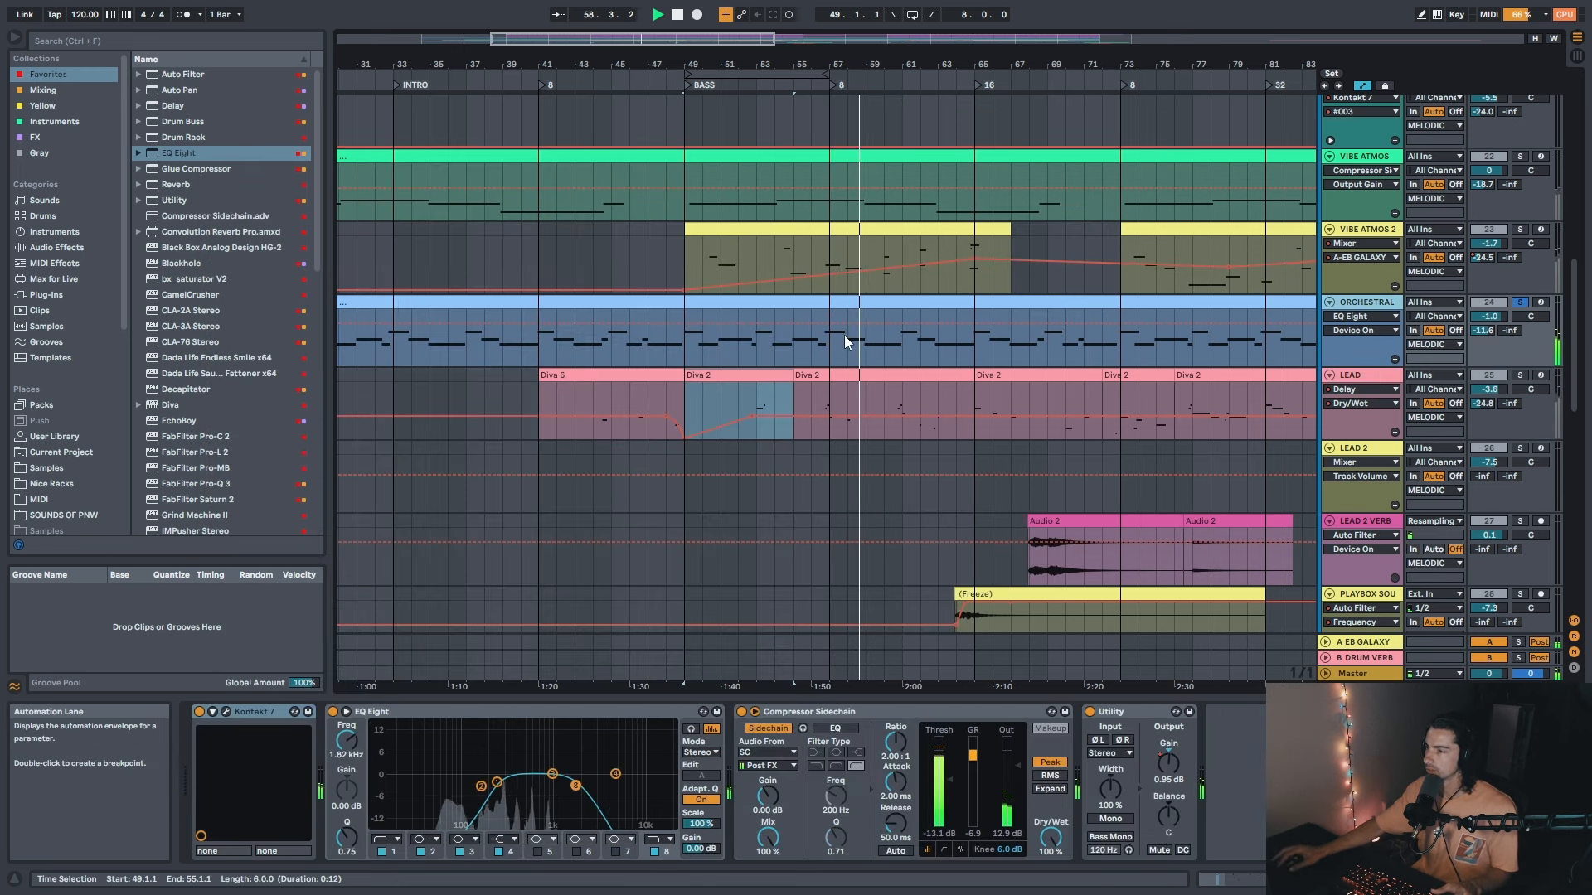
pyautogui.click(1364, 377)
pyautogui.press('s')
pyautogui.moveTo(891, 65); pyautogui.dragTo(890, 43)
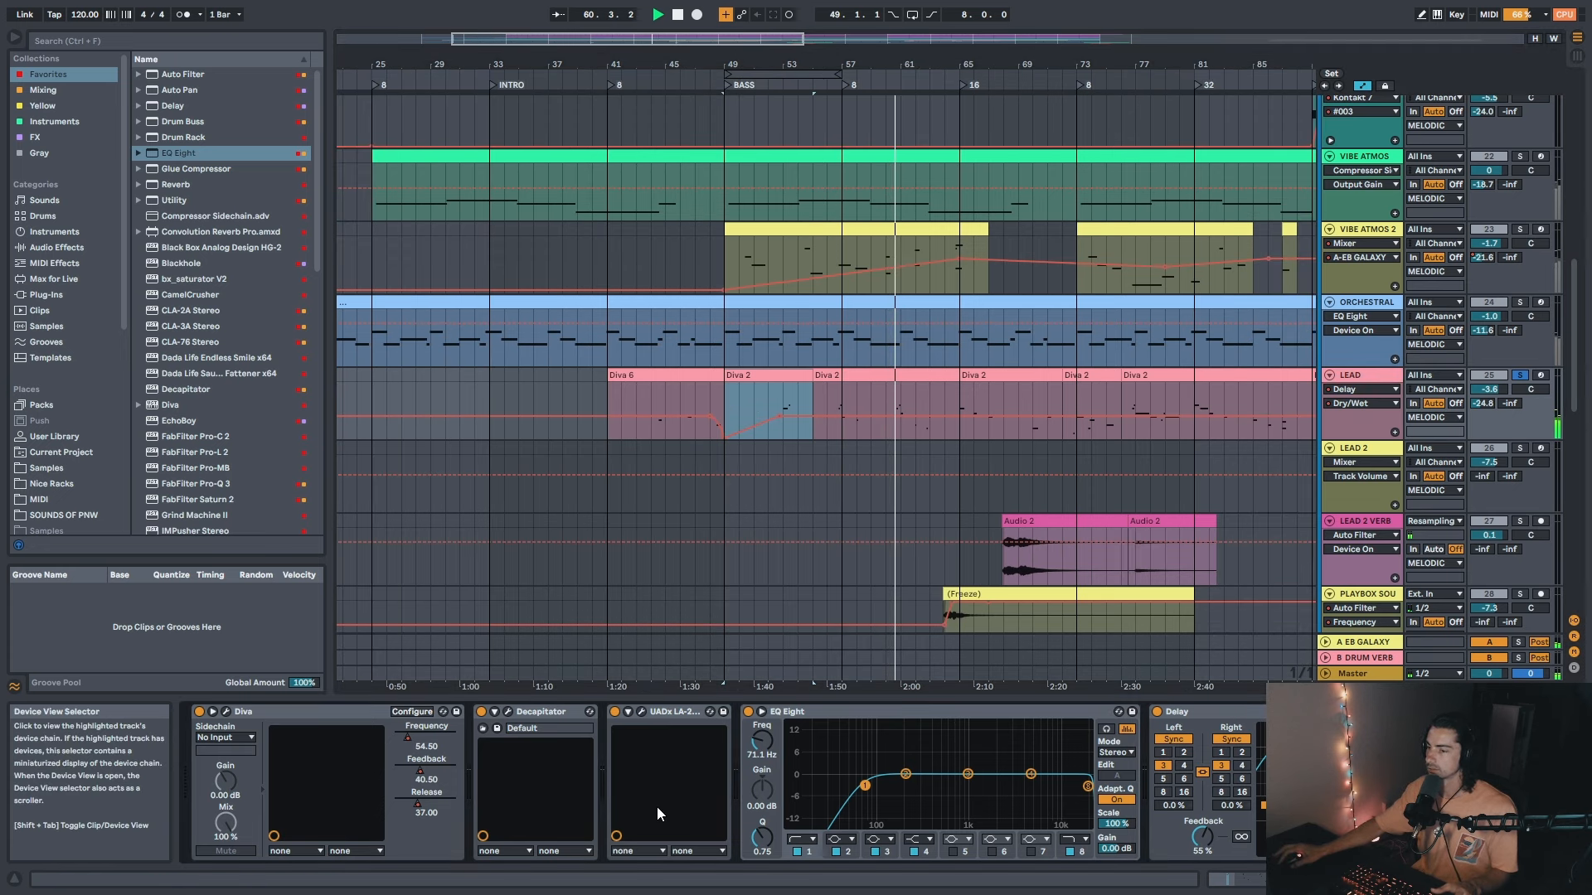
# Step: Open the LEAD track's Decapitator to view its settings, close its window and collapse the device in the chain
pyautogui.click(541, 714)
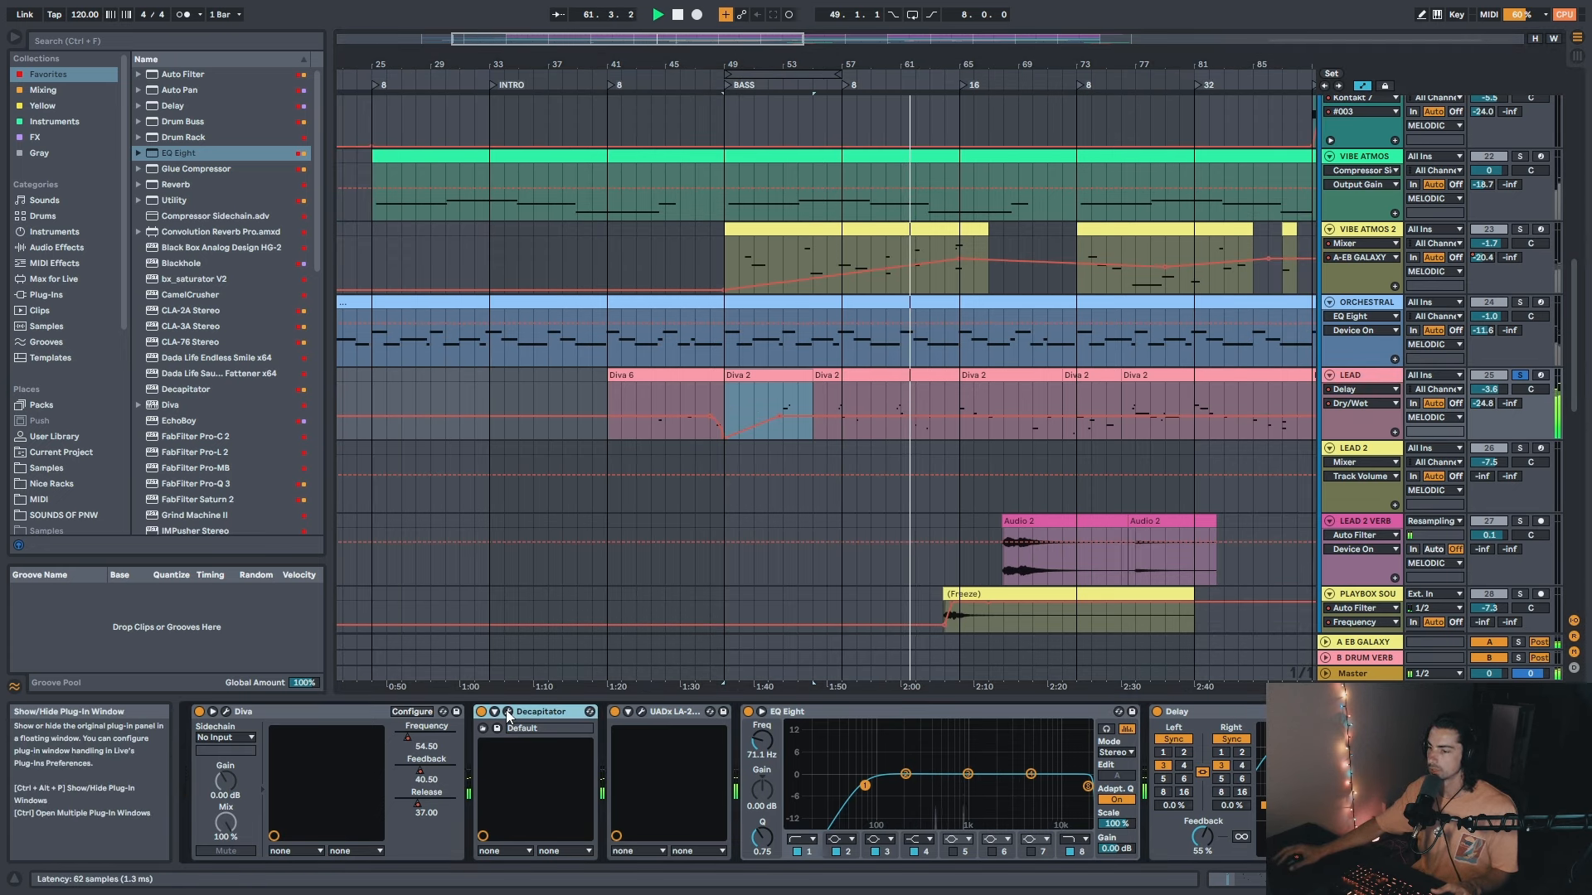
pyautogui.hscroll(3, 415, 779)
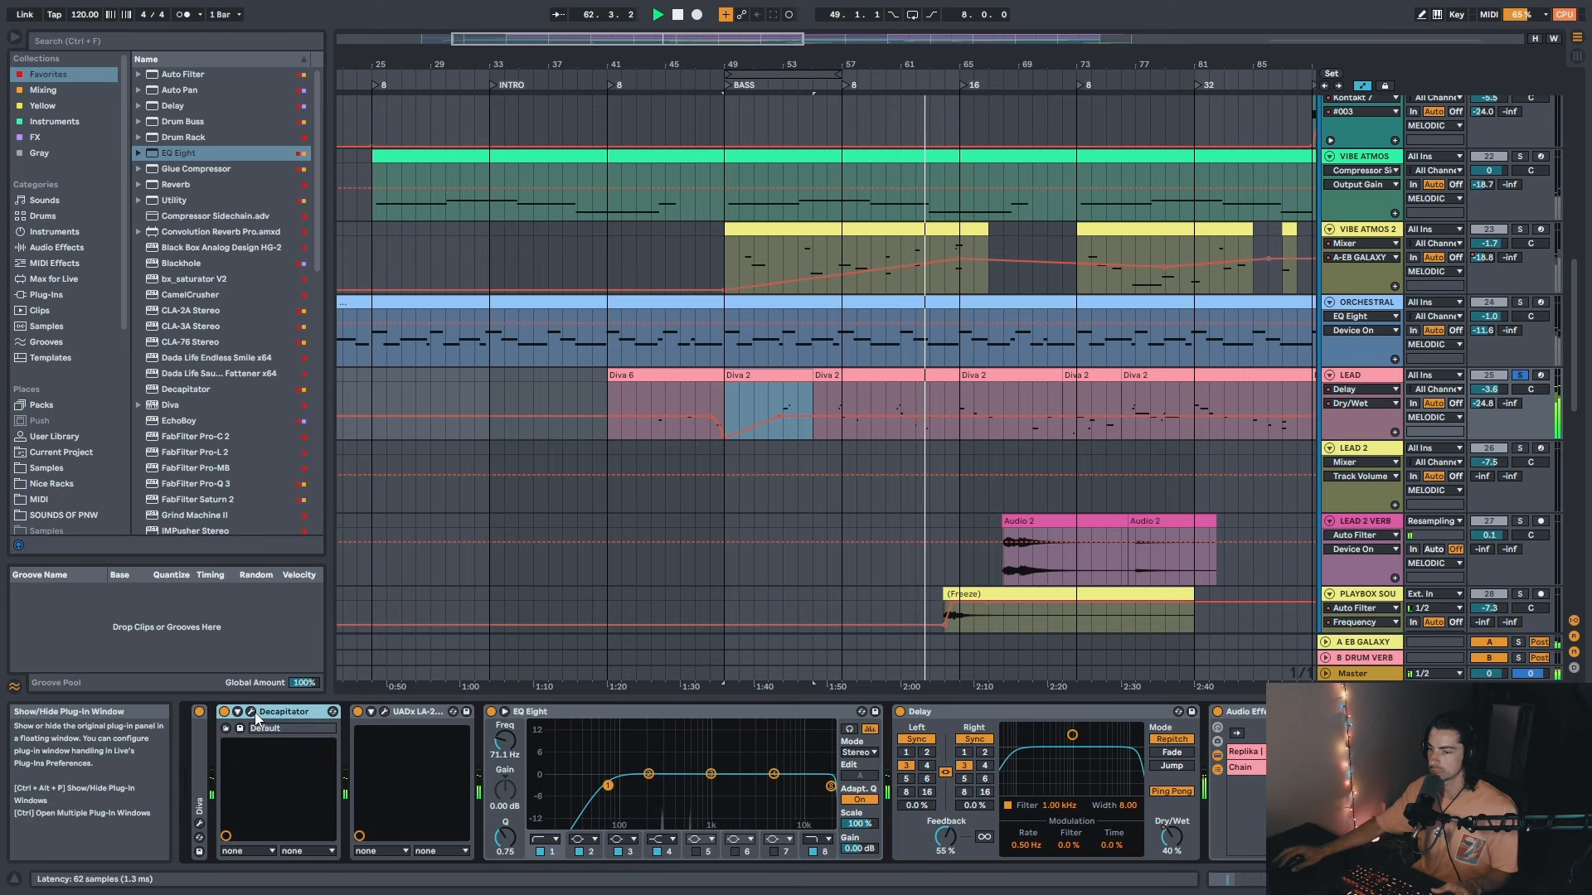
pyautogui.click(255, 713)
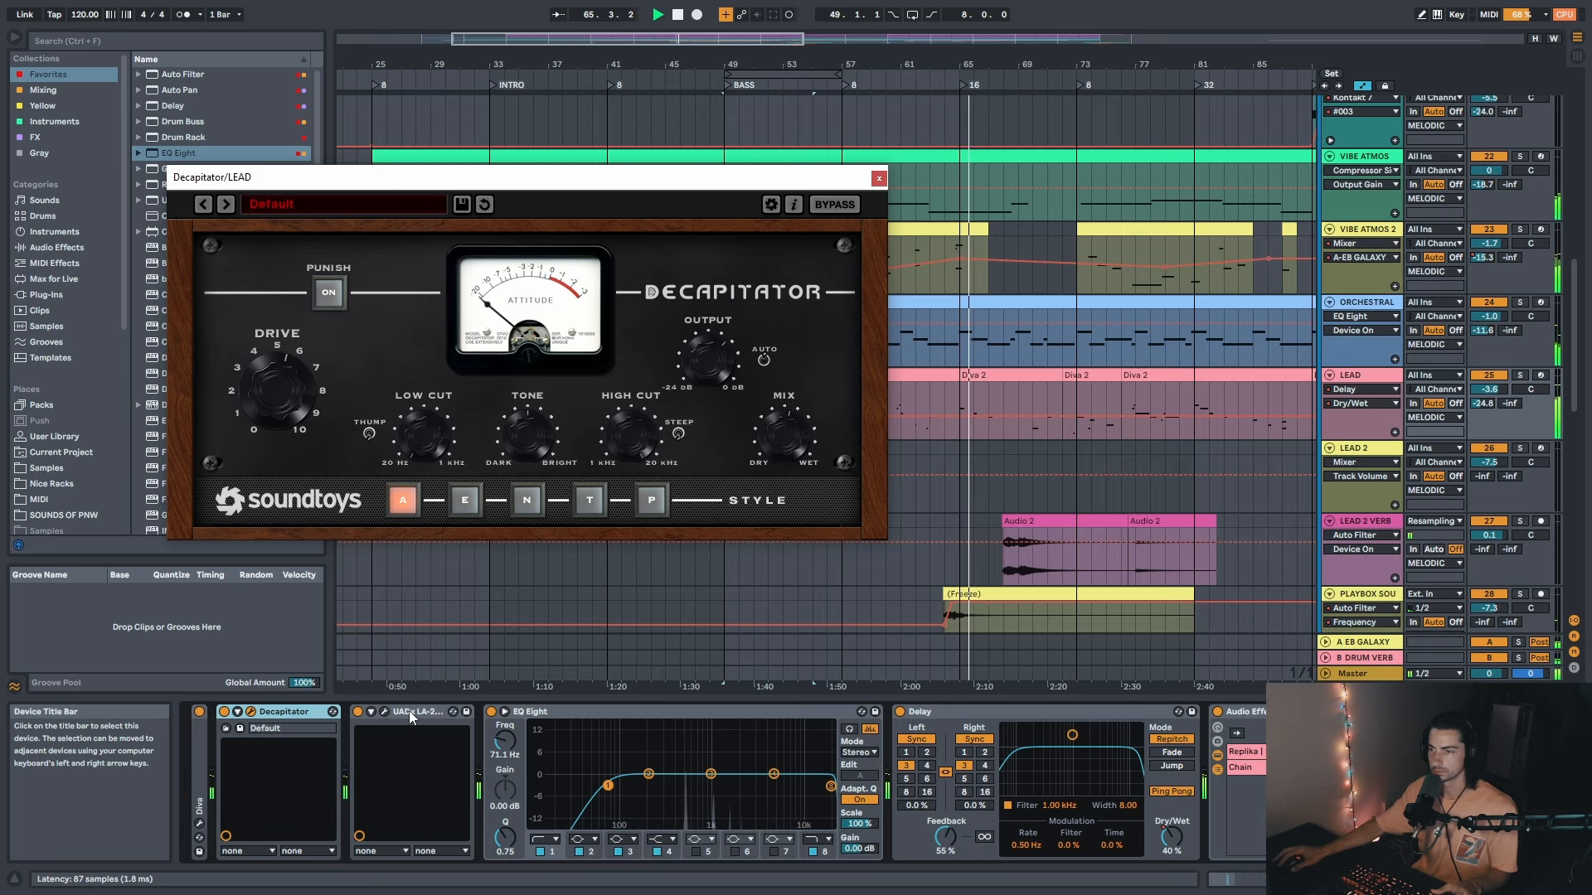
pyautogui.doubleClick(290, 712)
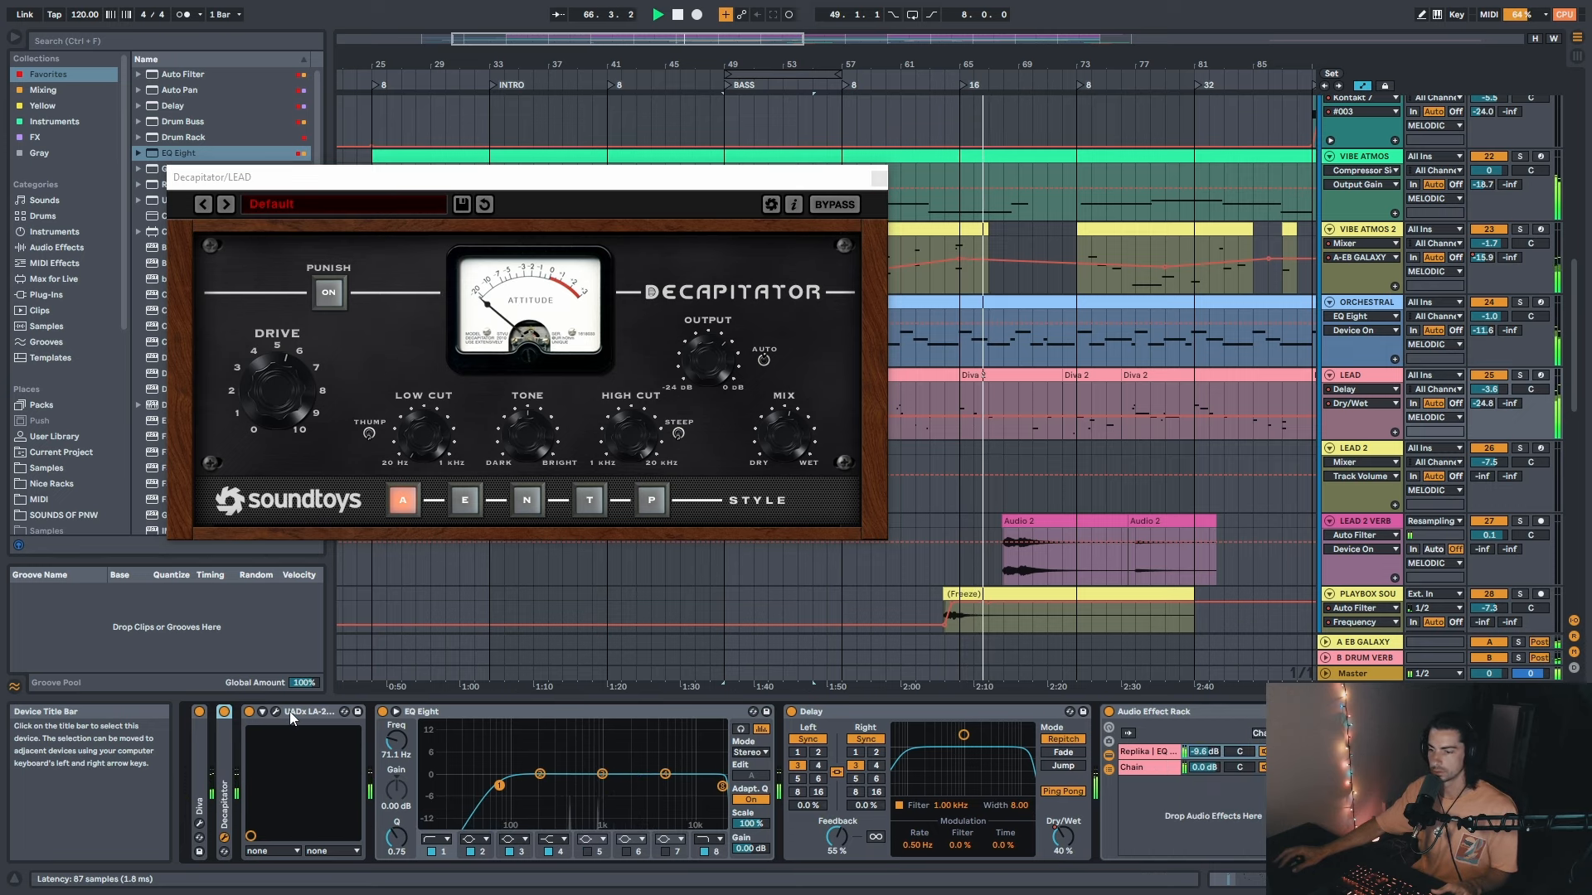
pyautogui.click(877, 177)
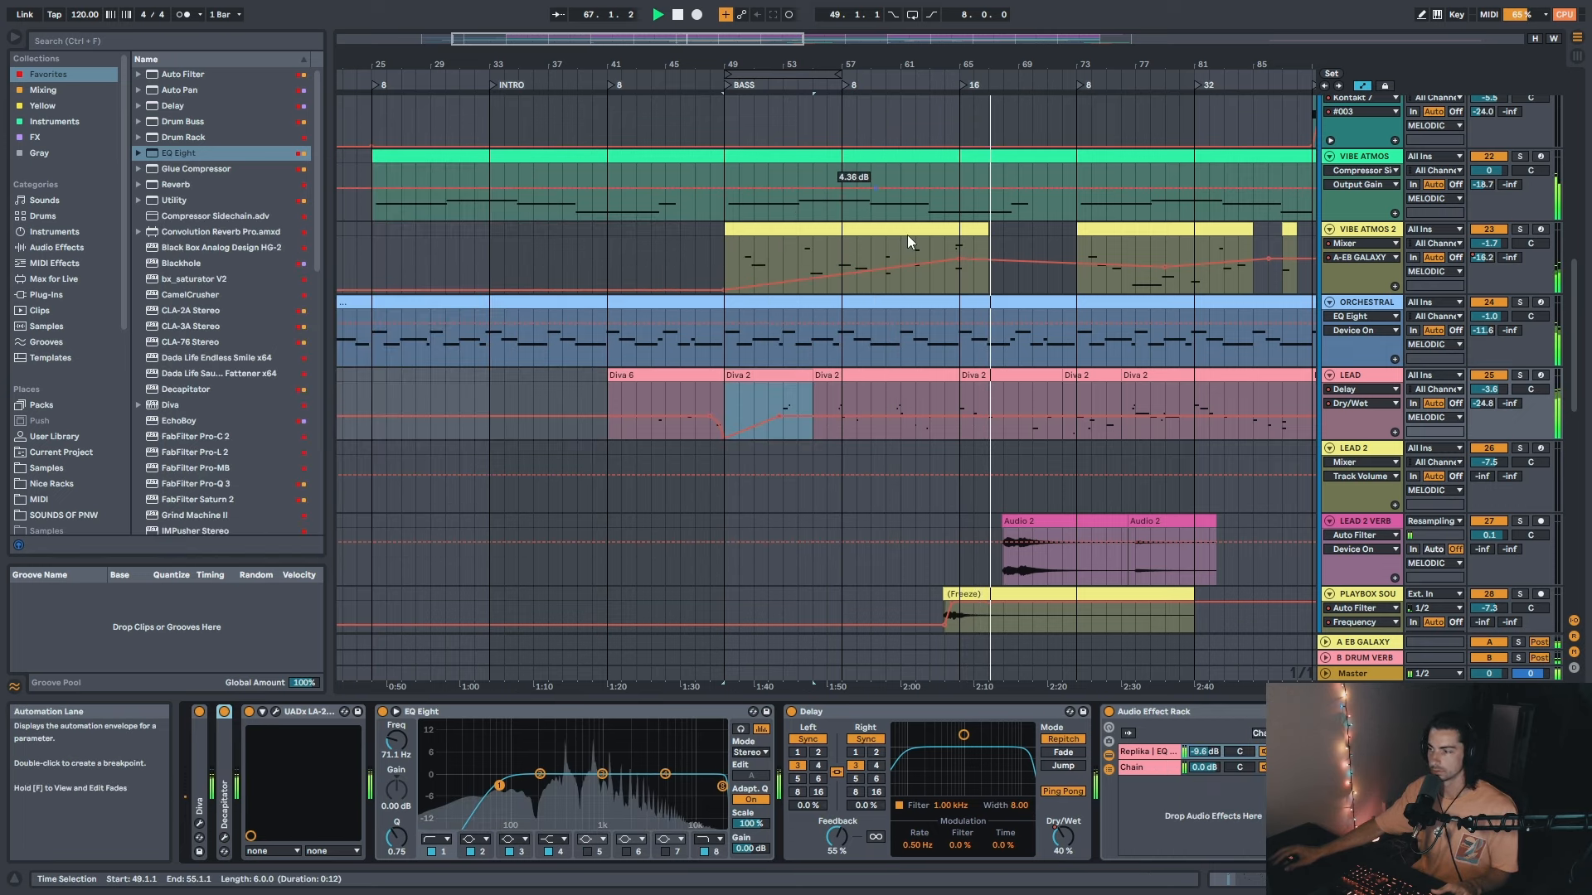
# Step: Select the LEAD track's Diva 6 clip at bar 41 and stop playback
pyautogui.click(1350, 377)
pyautogui.click(648, 376)
pyautogui.press('s')
pyautogui.click(1318, 879)
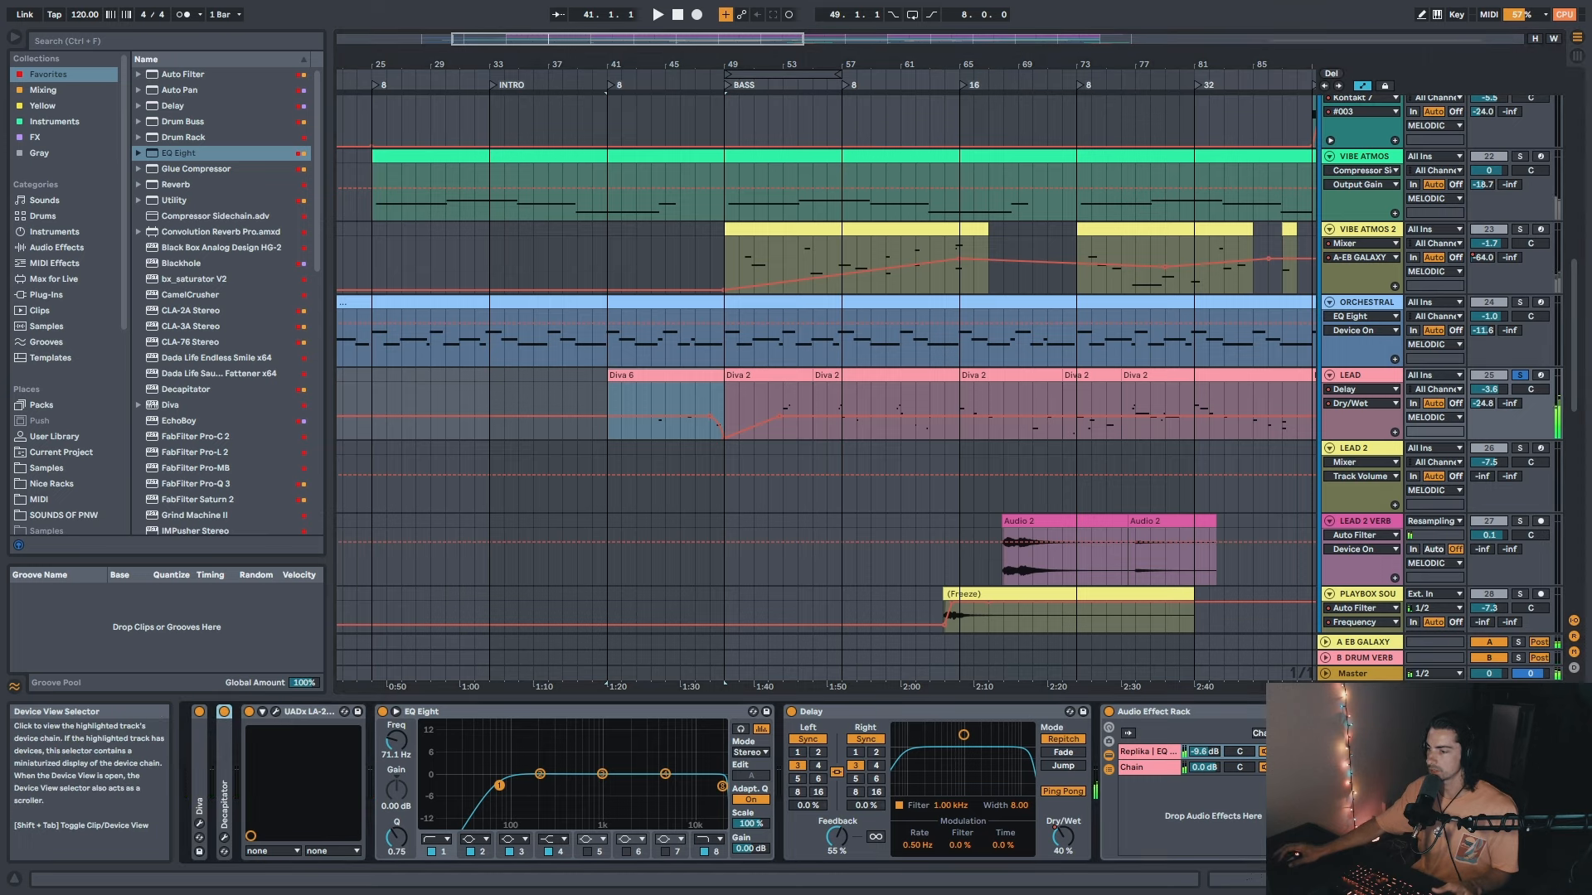
# Step: Collapse the LEAD track's LA-2A, EQ Eight, Delay and Audio Effect Rack, and deactivate all effects from Decapitator through the rack
pyautogui.doubleClick(310, 713)
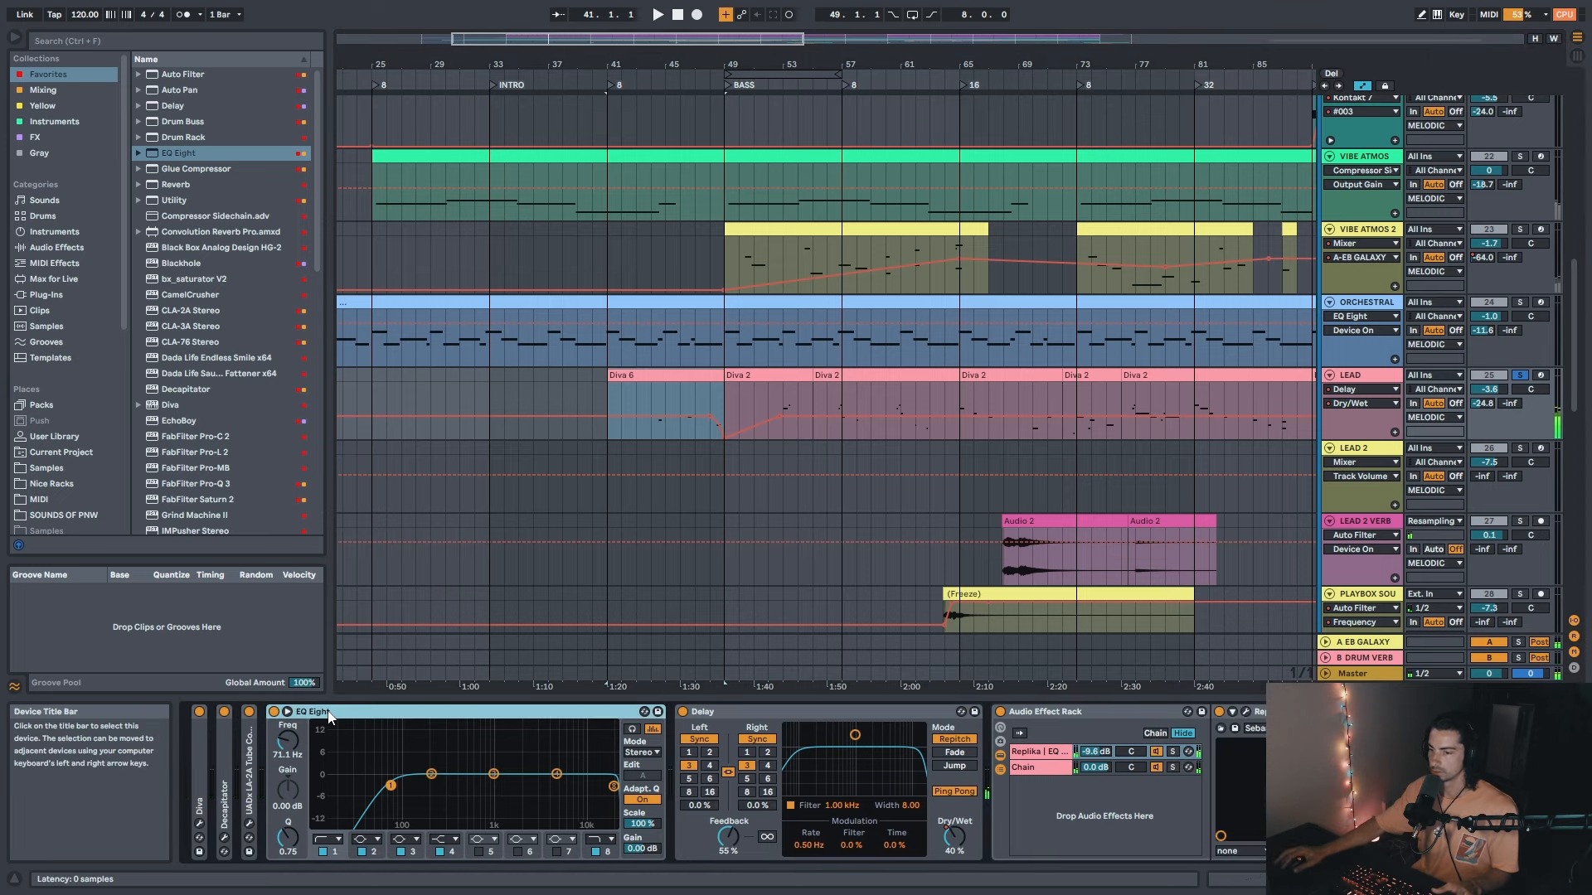
pyautogui.doubleClick(322, 714)
pyautogui.doubleClick(334, 714)
pyautogui.doubleClick(381, 713)
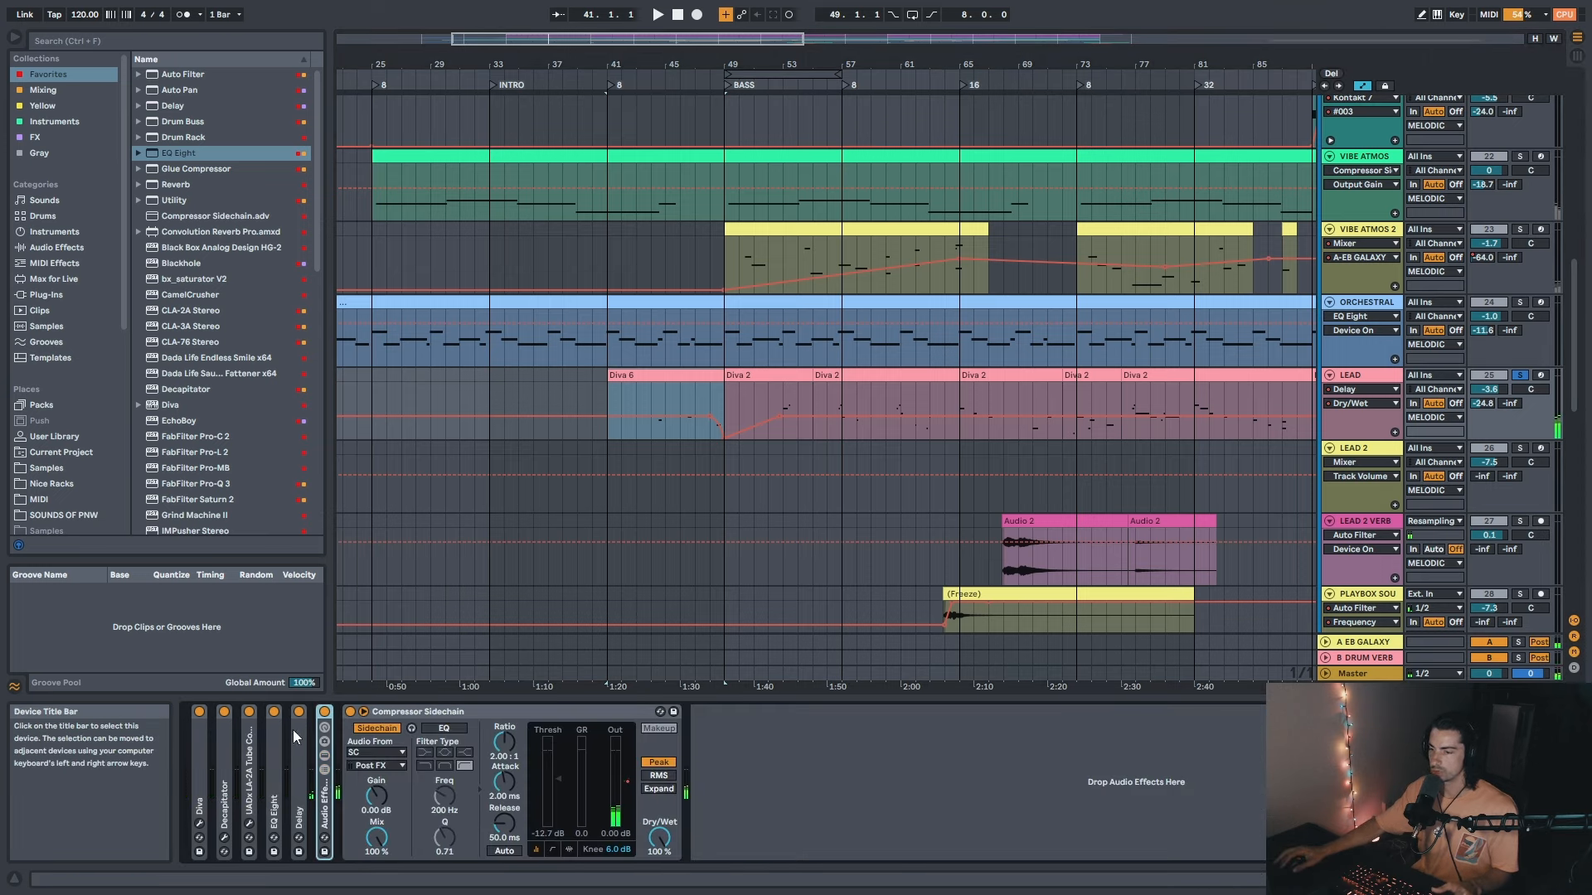
pyautogui.click(227, 753)
pyautogui.keyDown('shift'); pyautogui.click(326, 802); pyautogui.keyUp('shift')
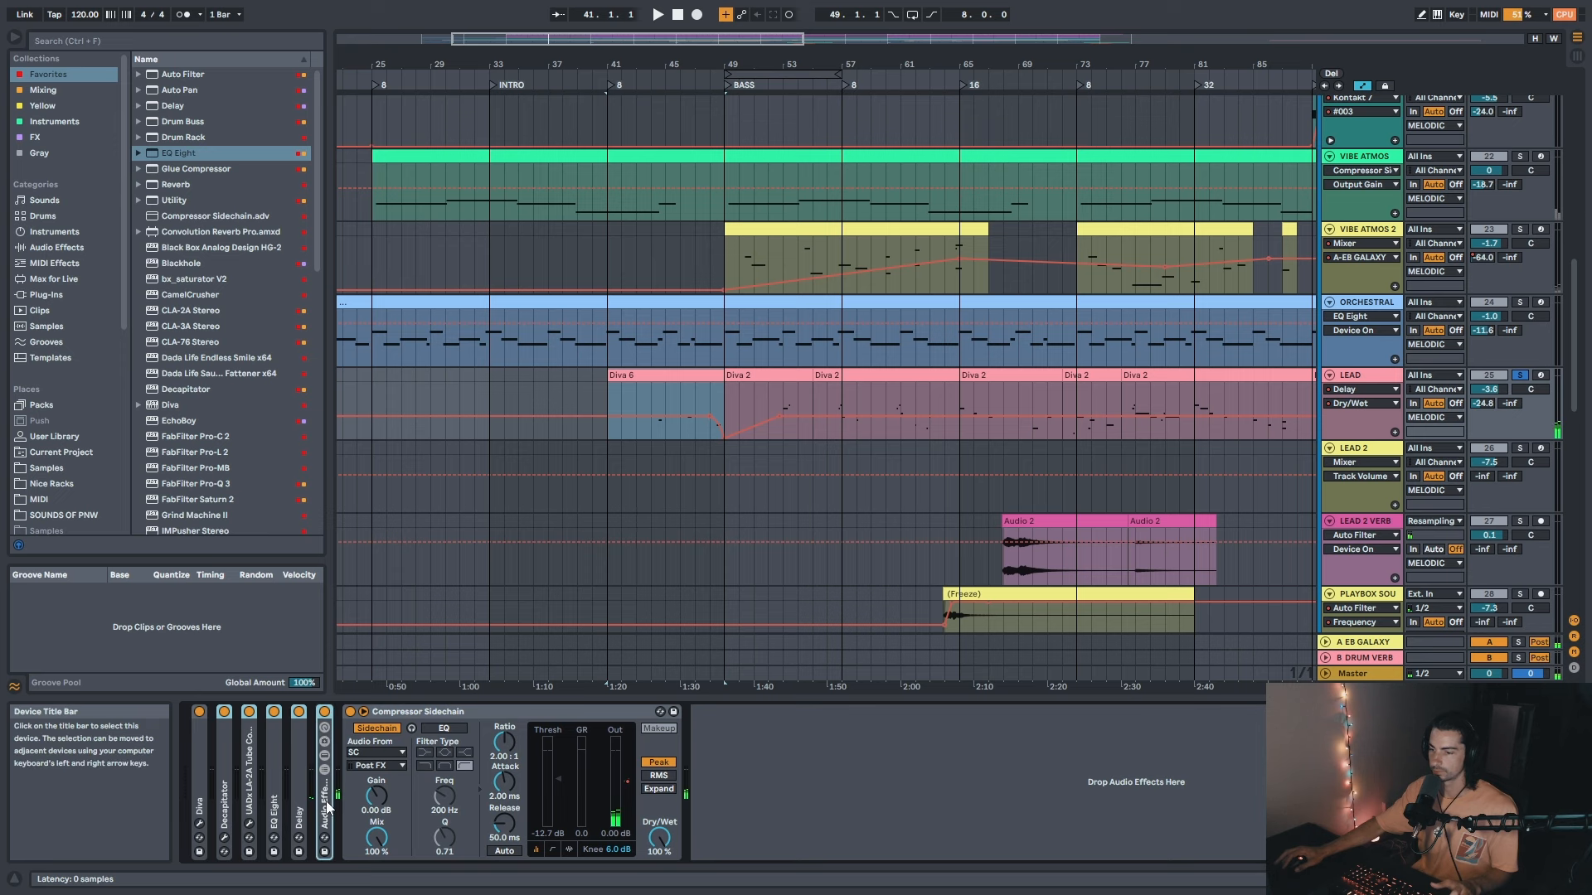
pyautogui.click(324, 713)
# Step: Play the LEAD track from bar 53 without its effects, and replay it with the A EB GALAXY return track deactivated
pyautogui.moveTo(742, 59); pyautogui.dragTo(742, 91)
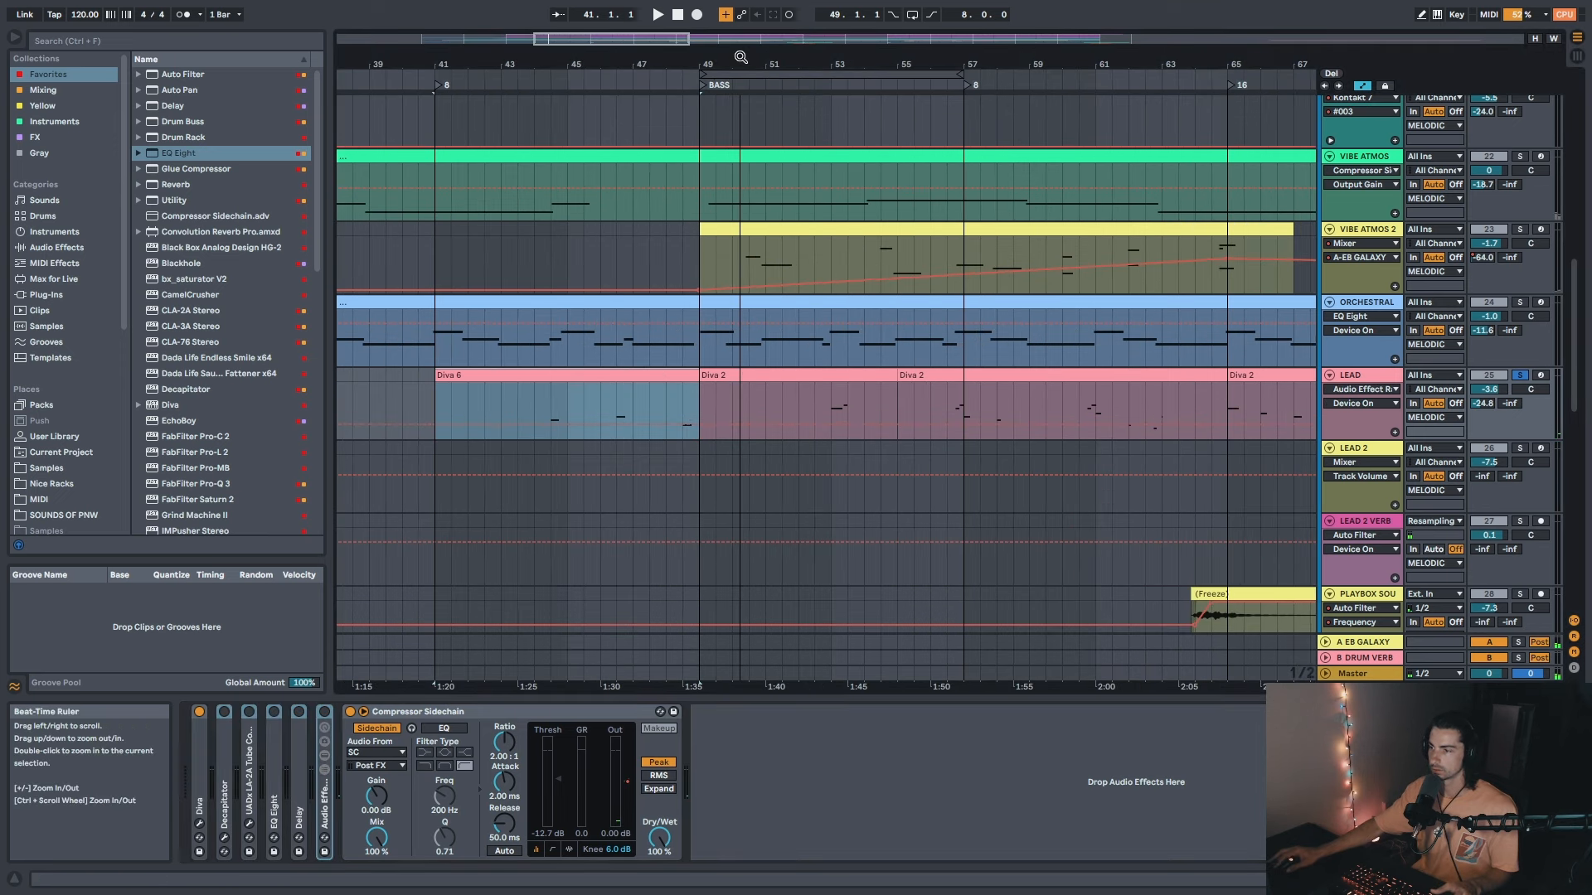
pyautogui.click(830, 405)
pyautogui.press('space')
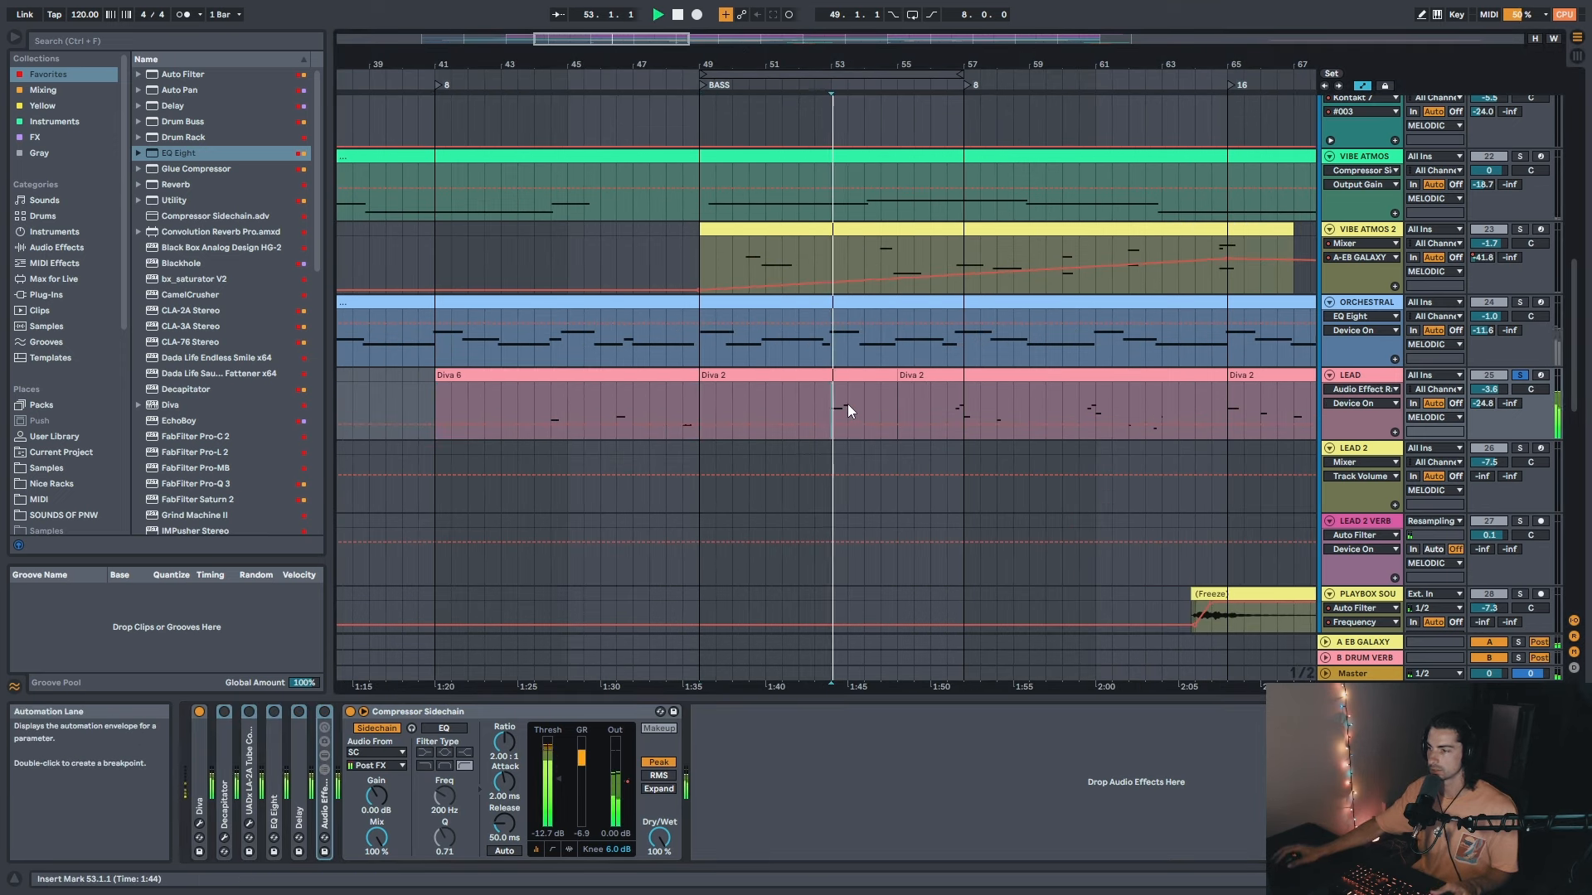
pyautogui.moveTo(909, 68); pyautogui.dragTo(907, 55)
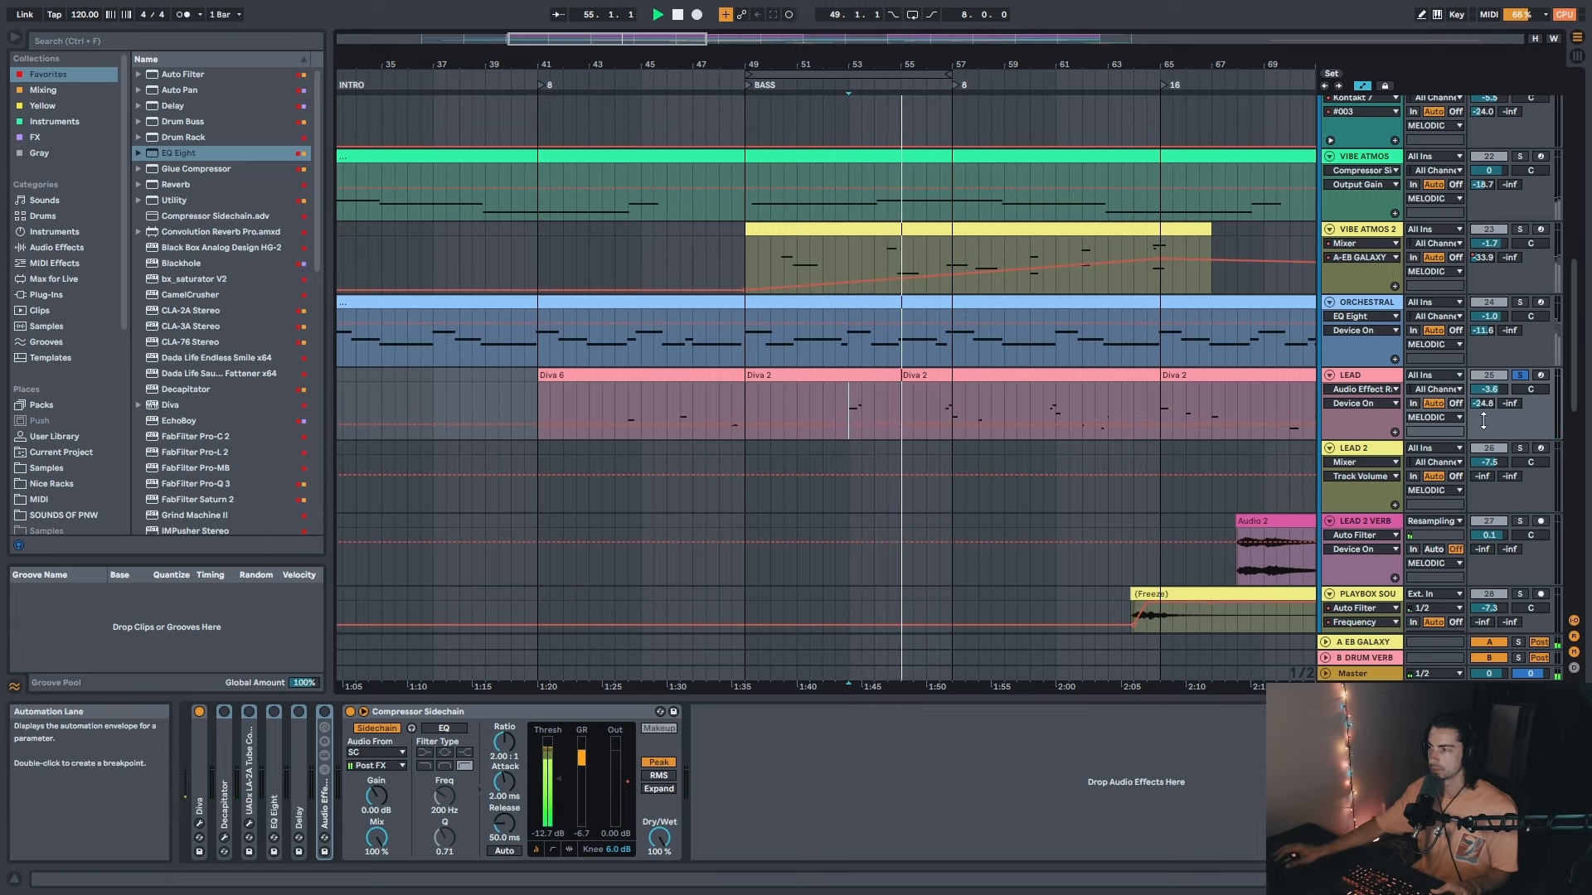
pyautogui.press('space')
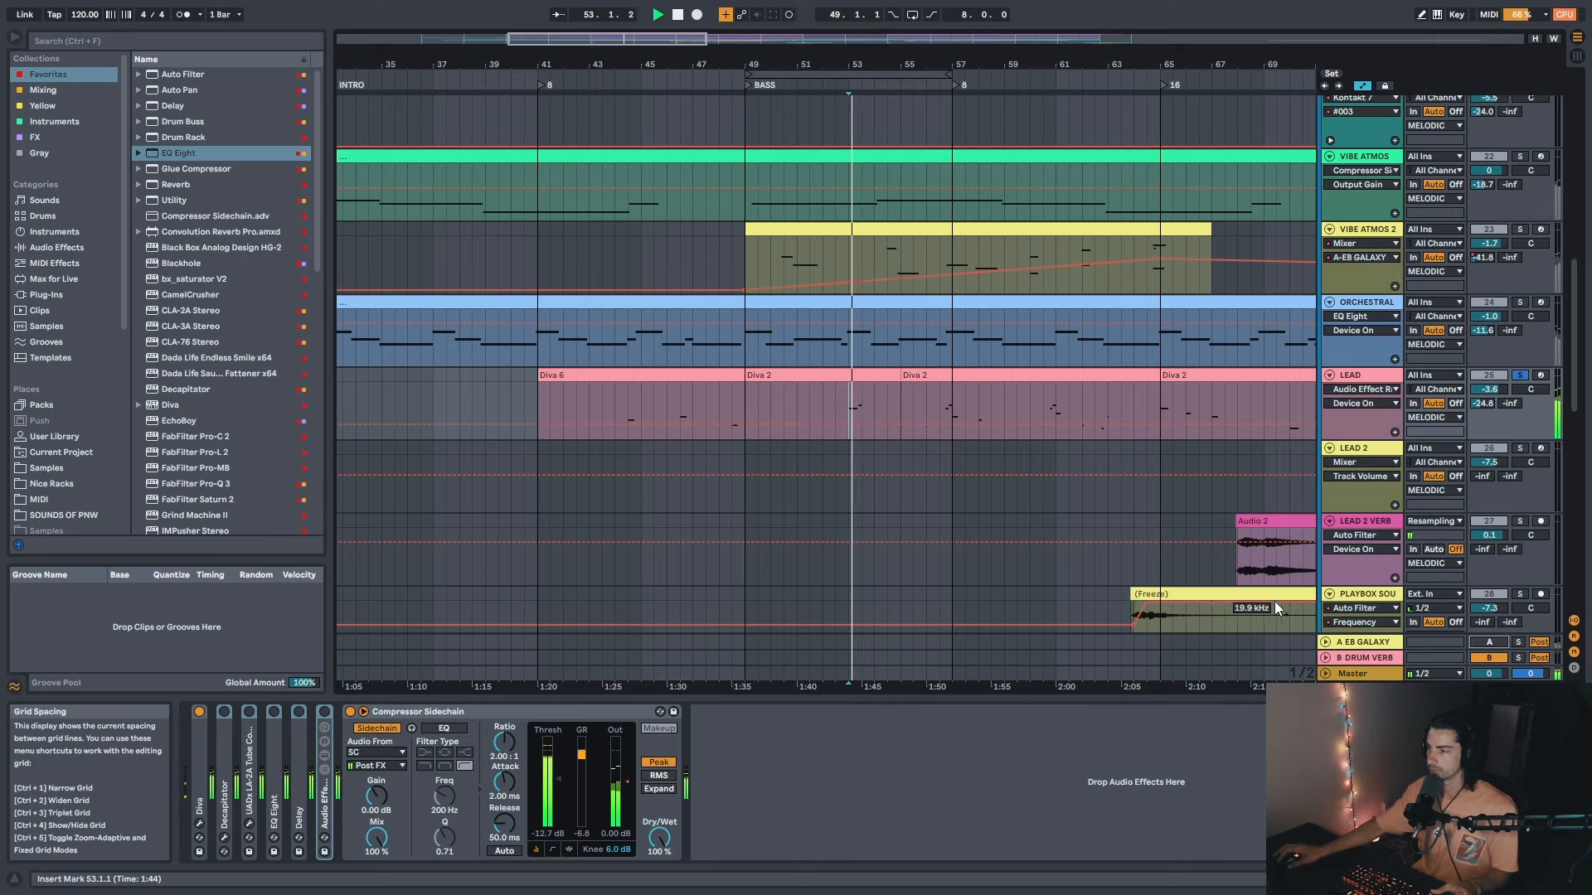
# Step: Audition the dry LEAD melody from positions 56.3.1 and 60.3.1
pyautogui.click(942, 406)
pyautogui.press('space')
pyautogui.press('space')
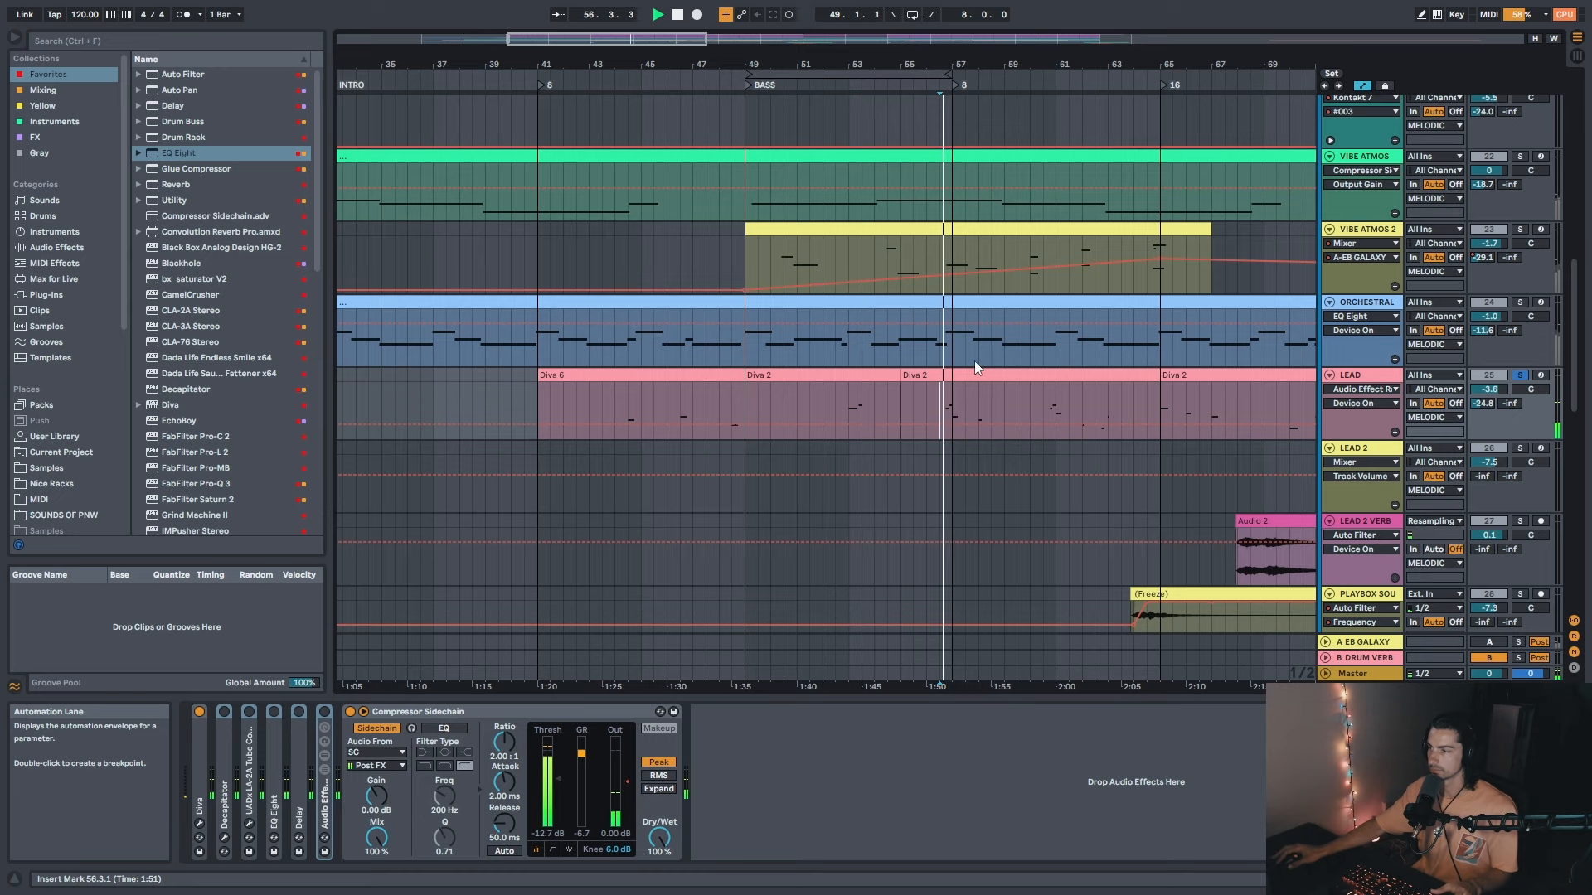
pyautogui.moveTo(970, 63); pyautogui.dragTo(844, 59)
pyautogui.click(914, 405)
pyautogui.press('space')
pyautogui.press('space')
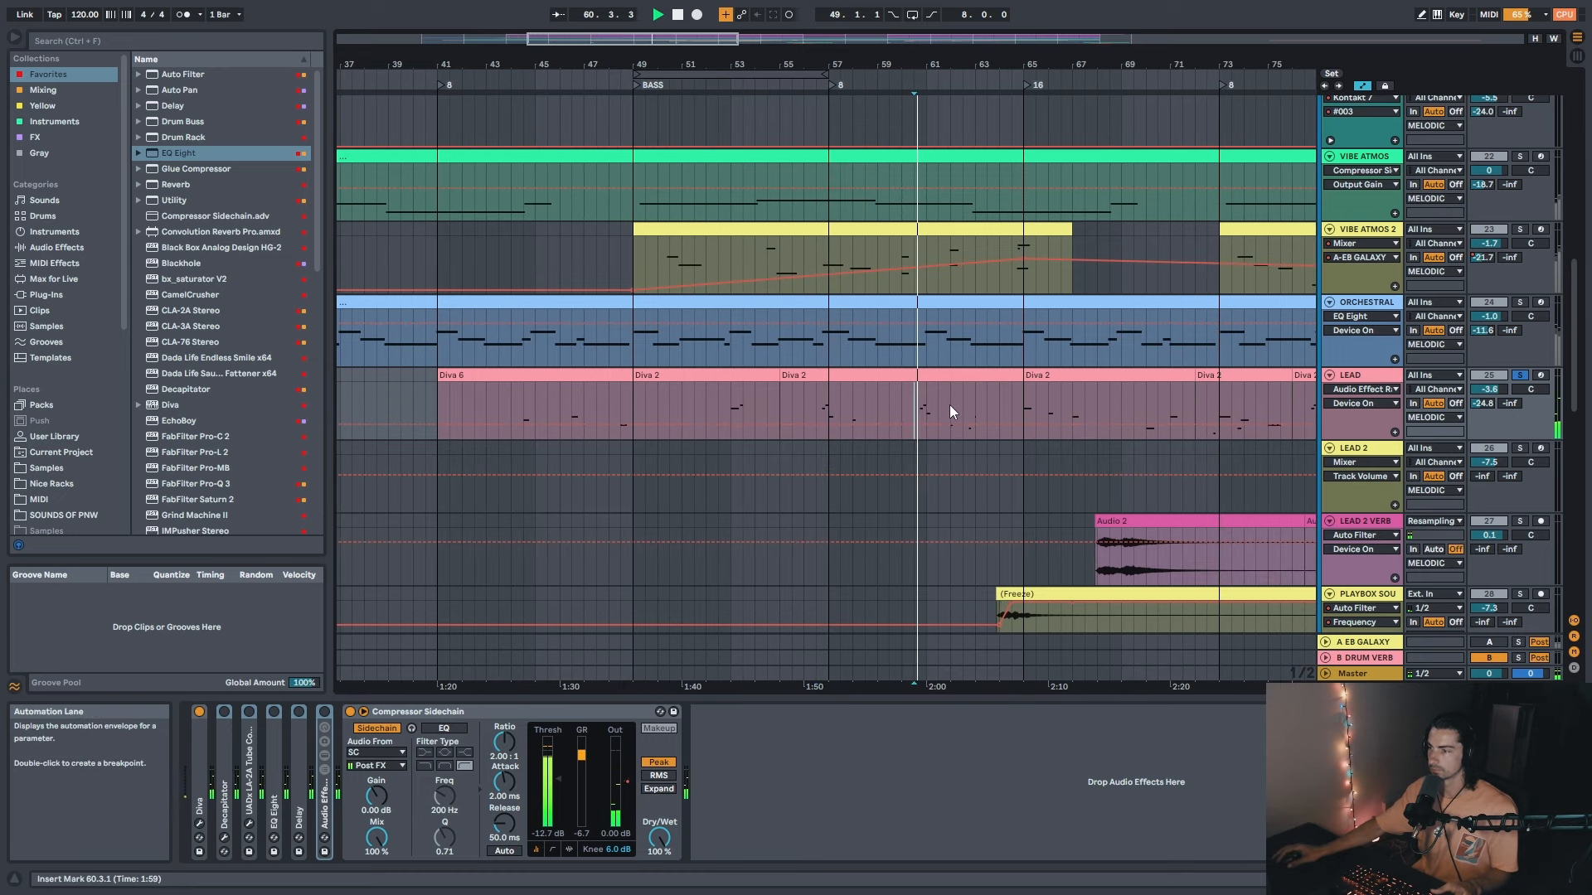
# Step: Audition the dry LEAD notes around bars 65 to 67, and stop playback
pyautogui.click(1017, 405)
pyautogui.press('space')
pyautogui.press('space')
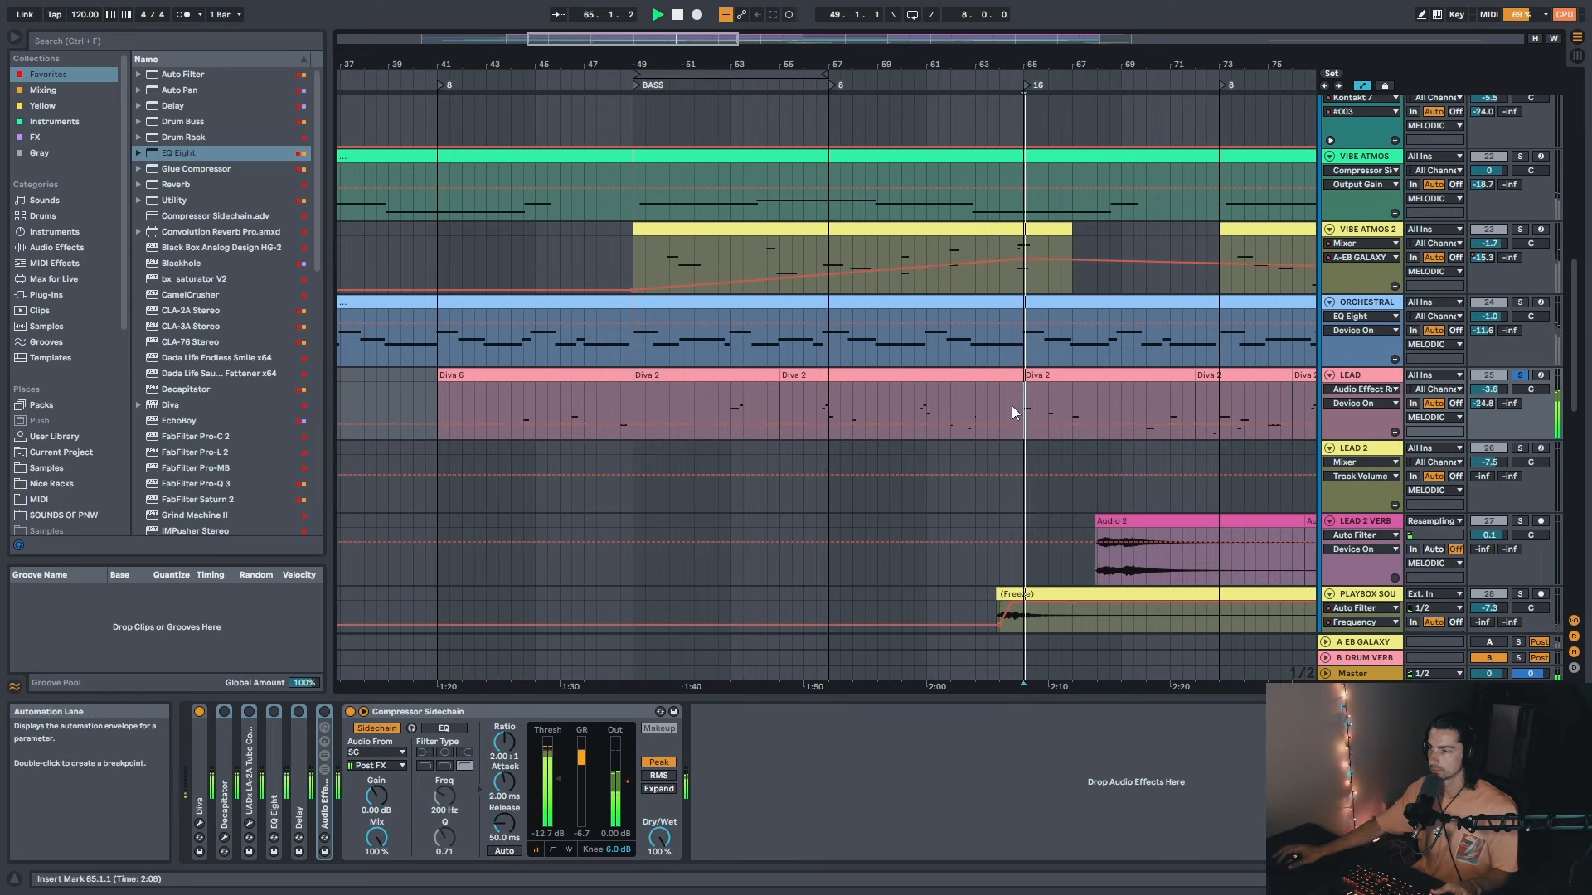
pyautogui.click(1052, 415)
pyautogui.press('space')
pyautogui.press('space')
pyautogui.click(1070, 413)
pyautogui.press('space')
pyautogui.press('space')
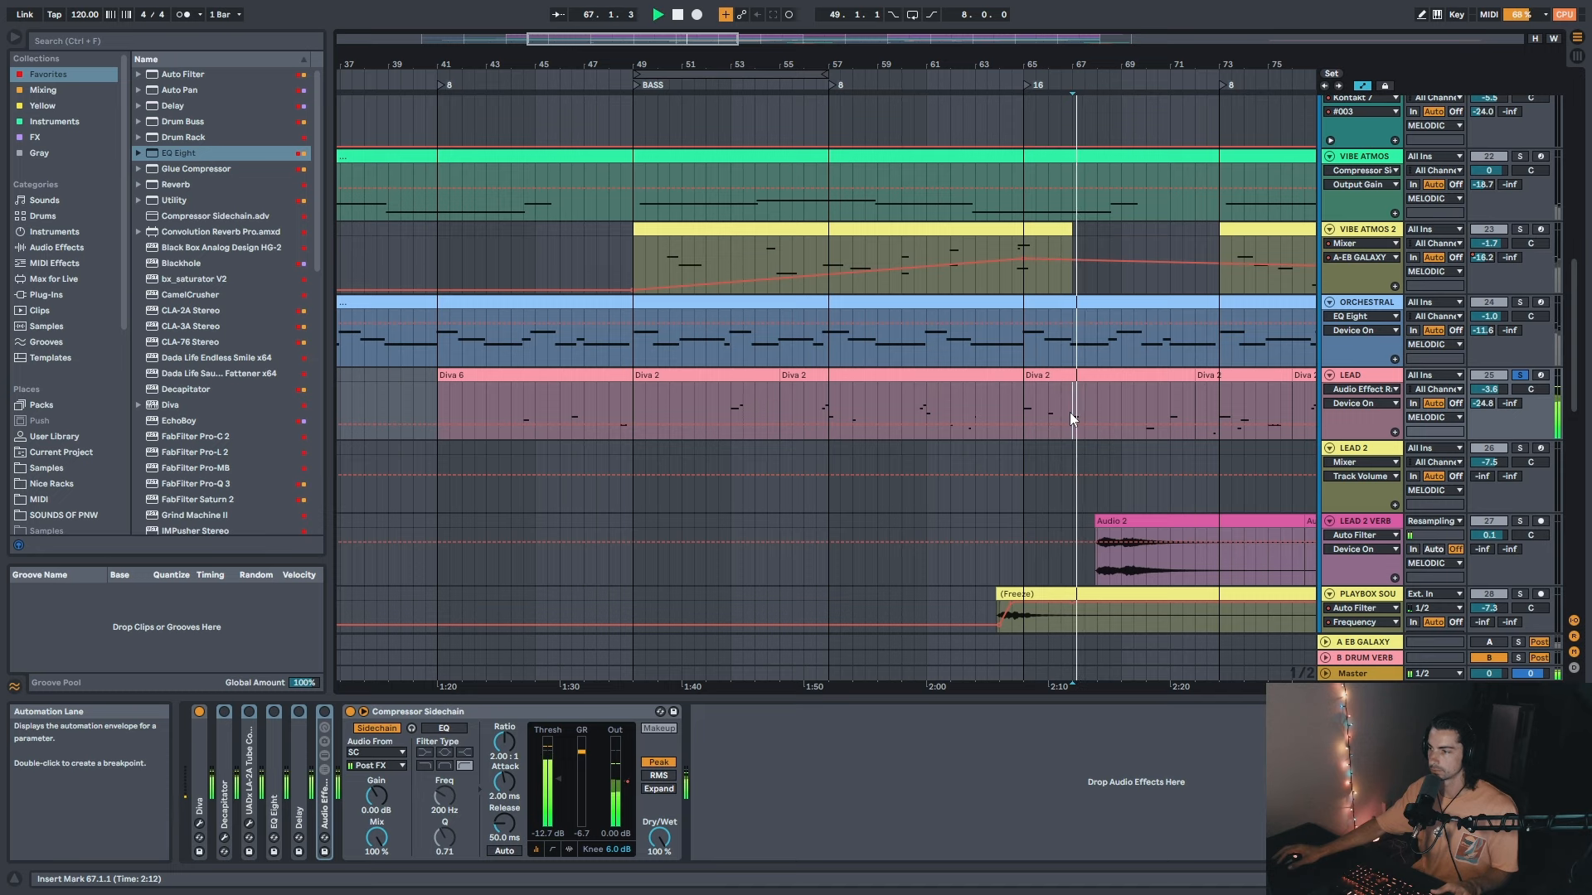
pyautogui.press('space')
# Step: Expand the LEAD track's Delay and Audio Effect Rack devices and reactivate both
pyautogui.moveTo(854, 63); pyautogui.dragTo(870, 74)
pyautogui.click(222, 786)
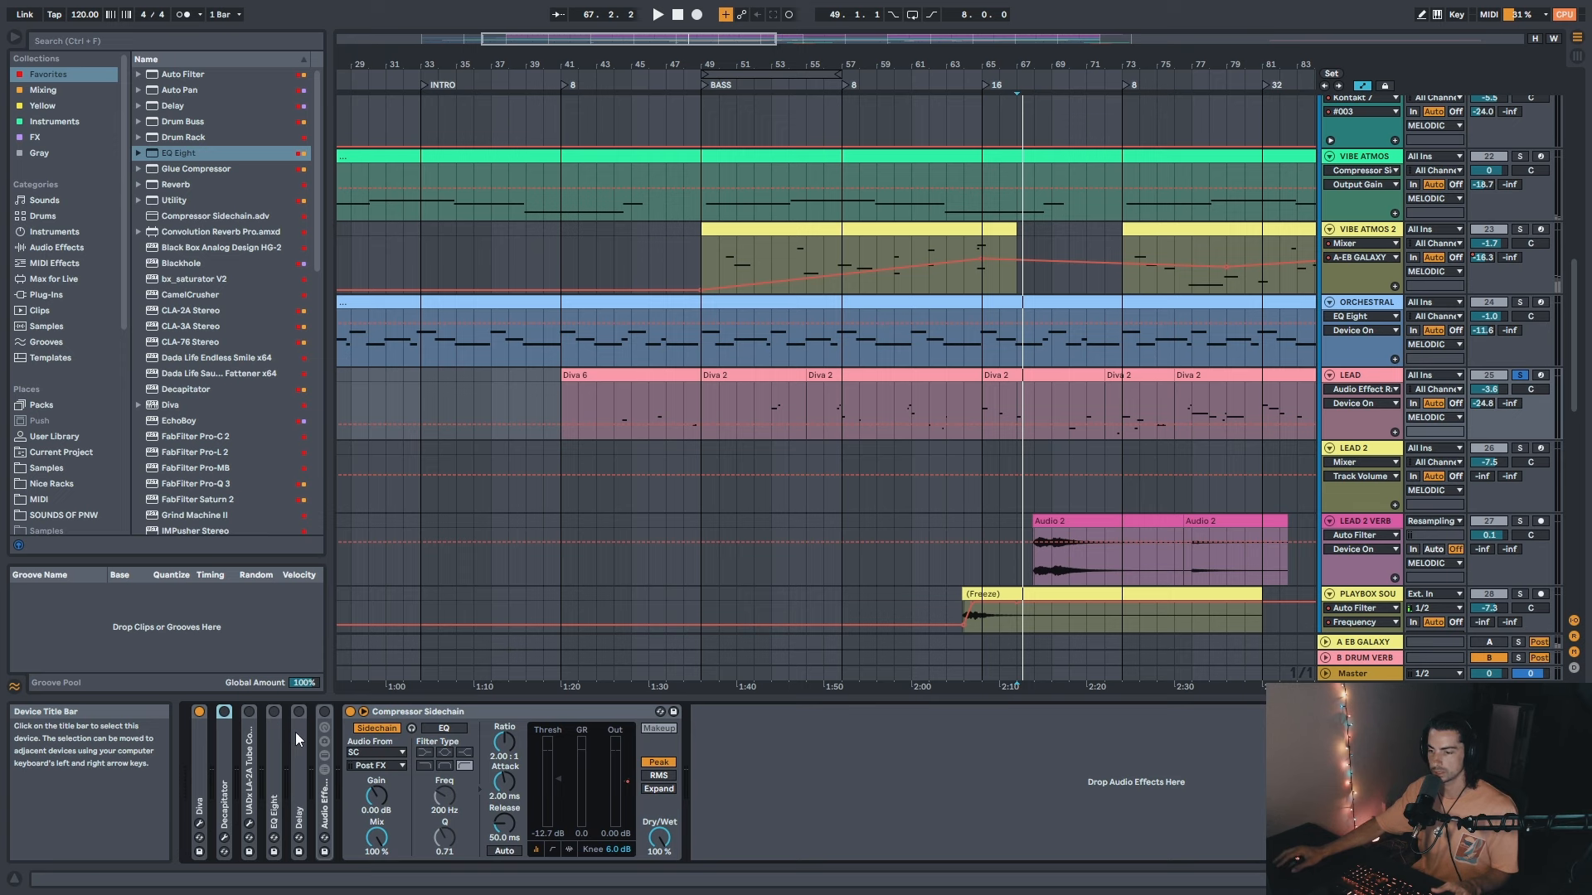
pyautogui.doubleClick(300, 748)
pyautogui.doubleClick(617, 799)
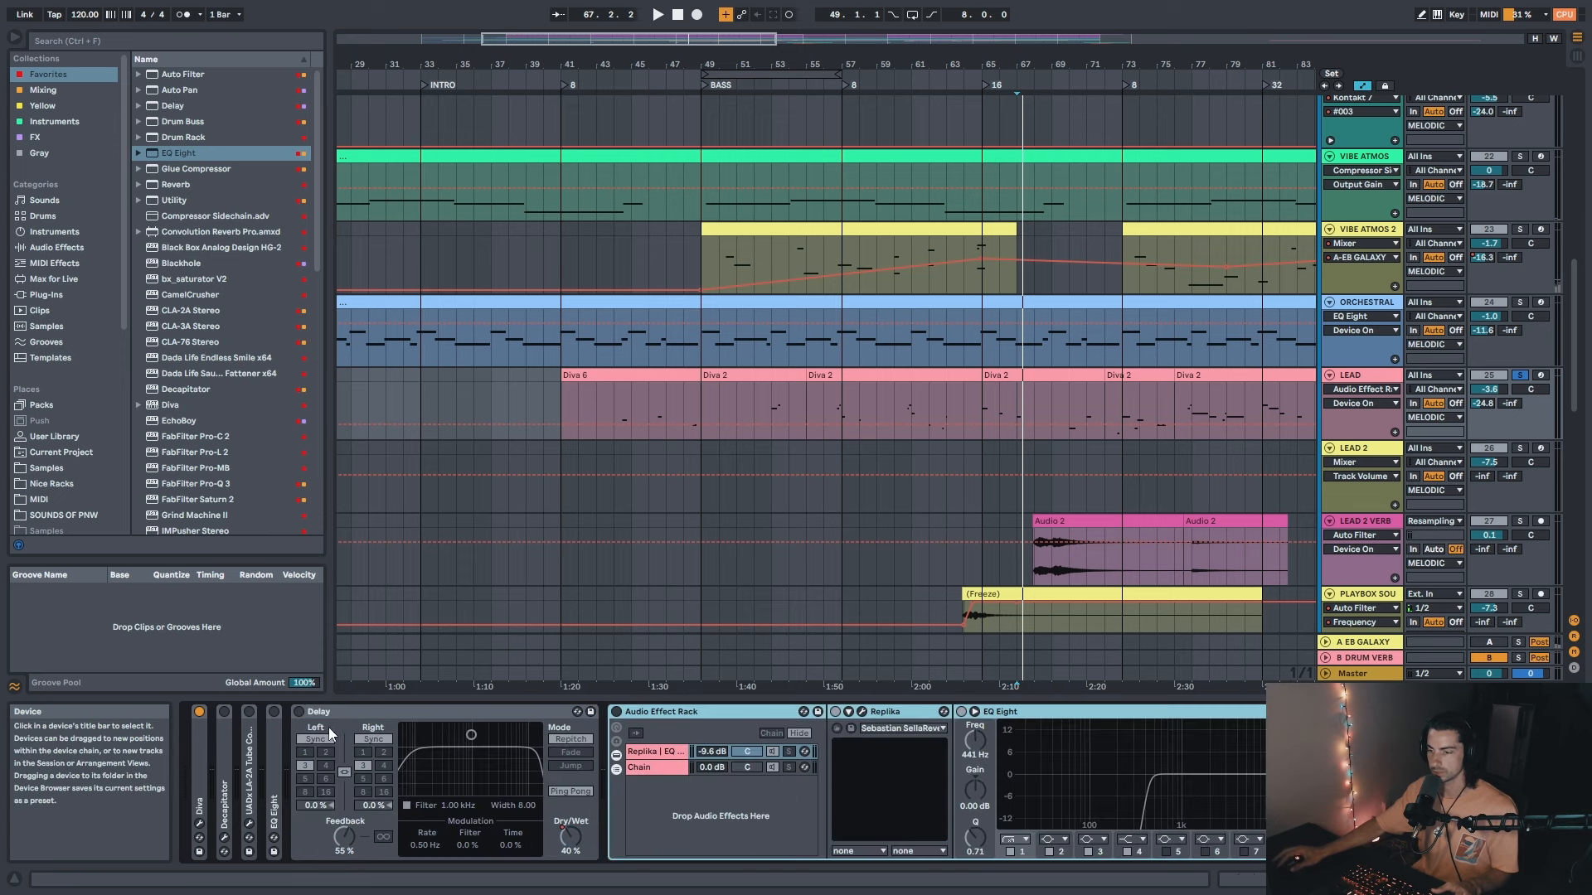
pyautogui.click(307, 711)
pyautogui.click(616, 711)
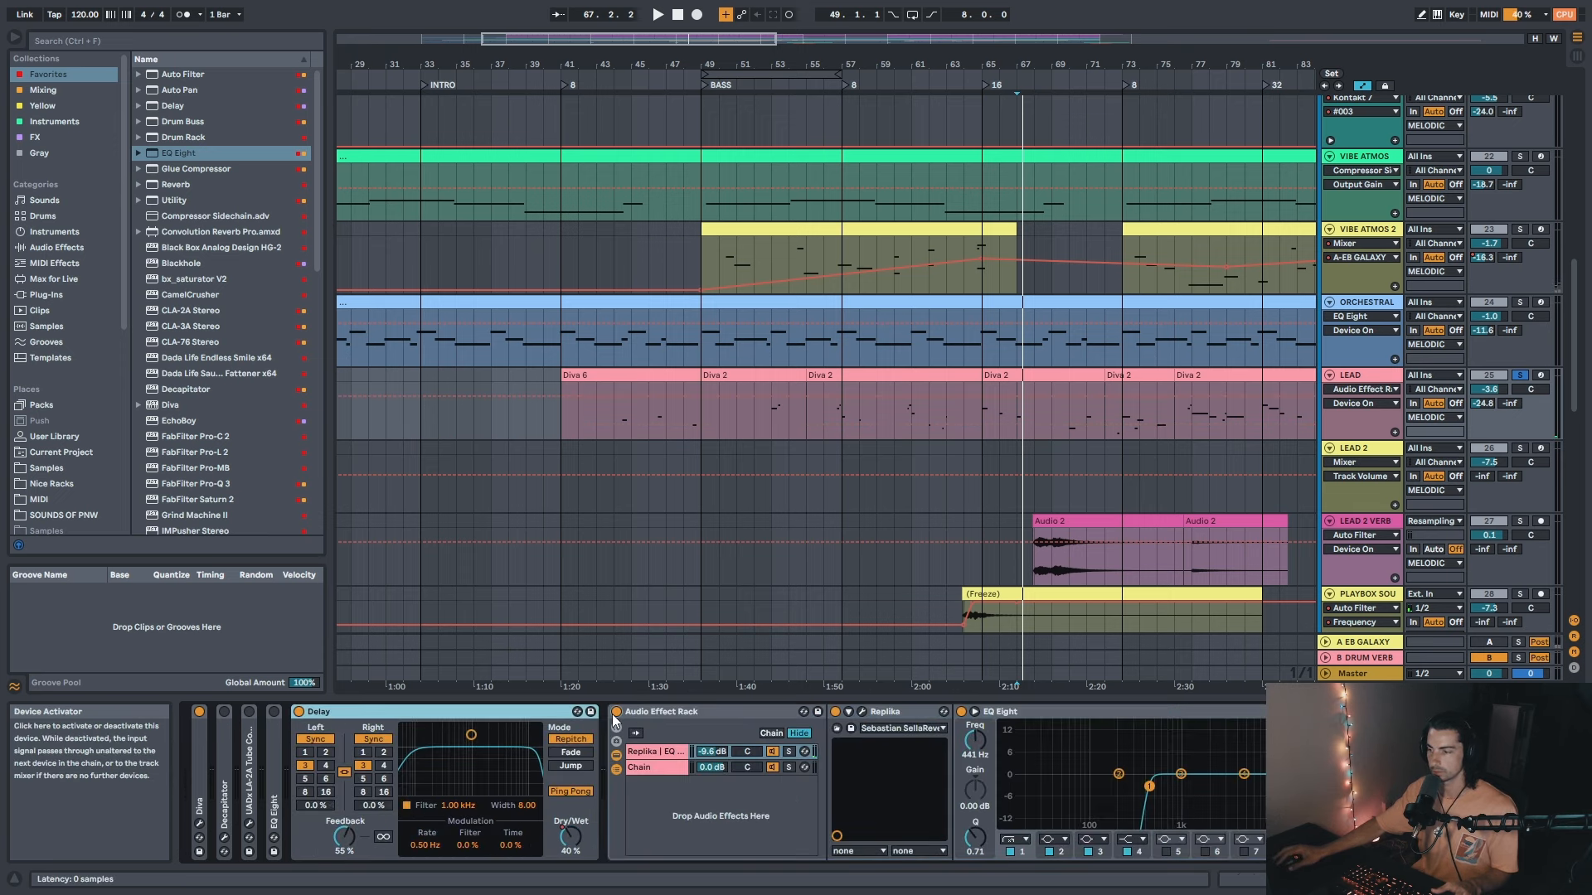
# Step: Play the LEAD track from bar 53 to hear it with the Delay and Audio Effect Rack active
pyautogui.press('space')
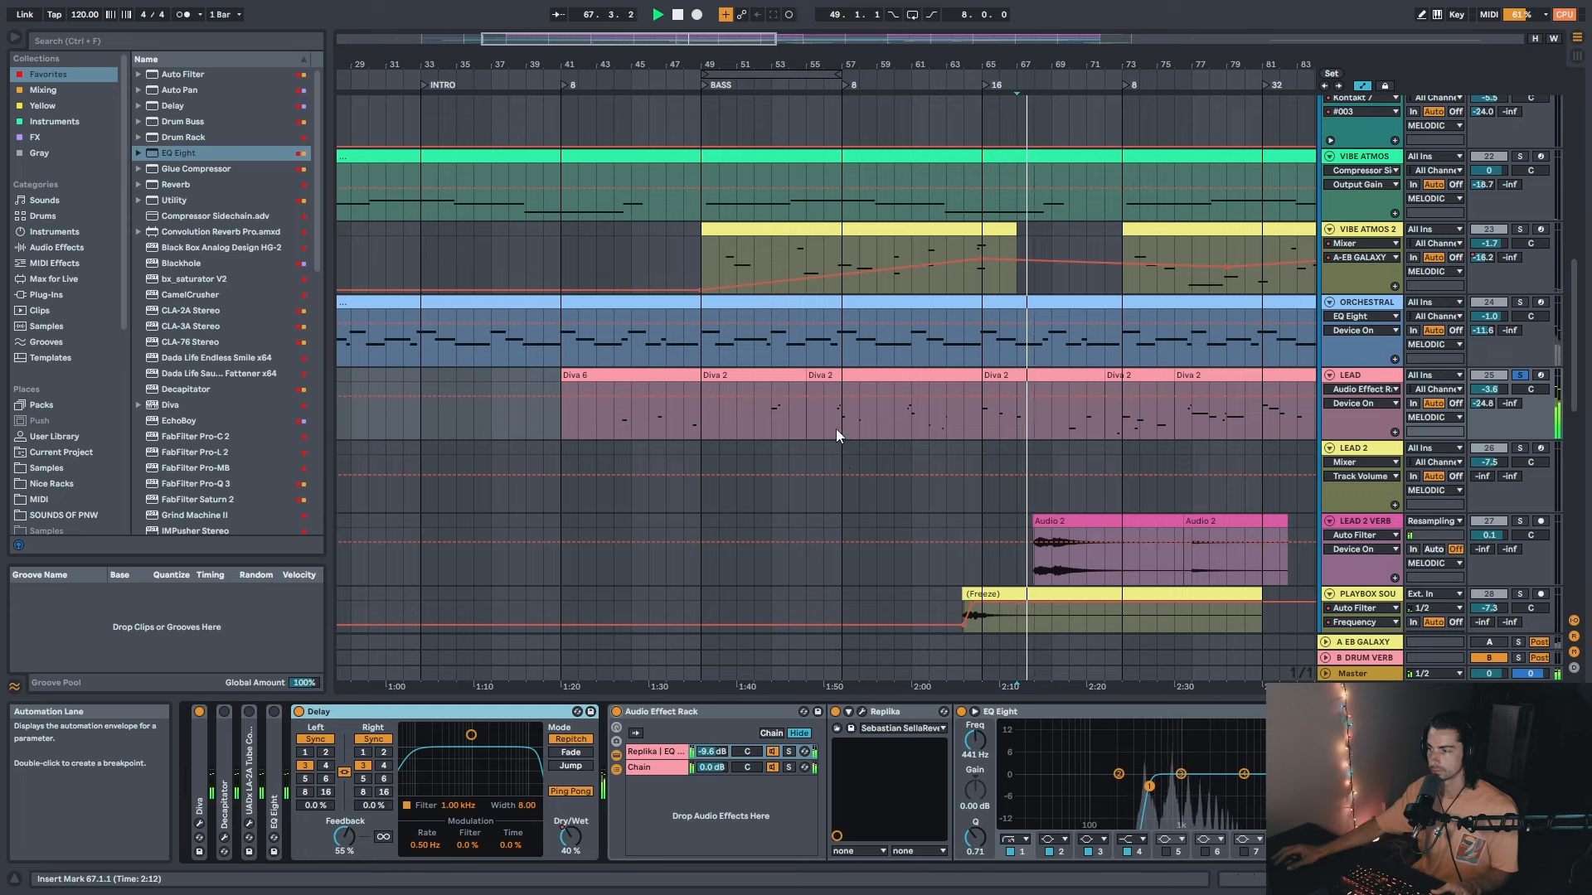
pyautogui.click(834, 427)
pyautogui.click(768, 421)
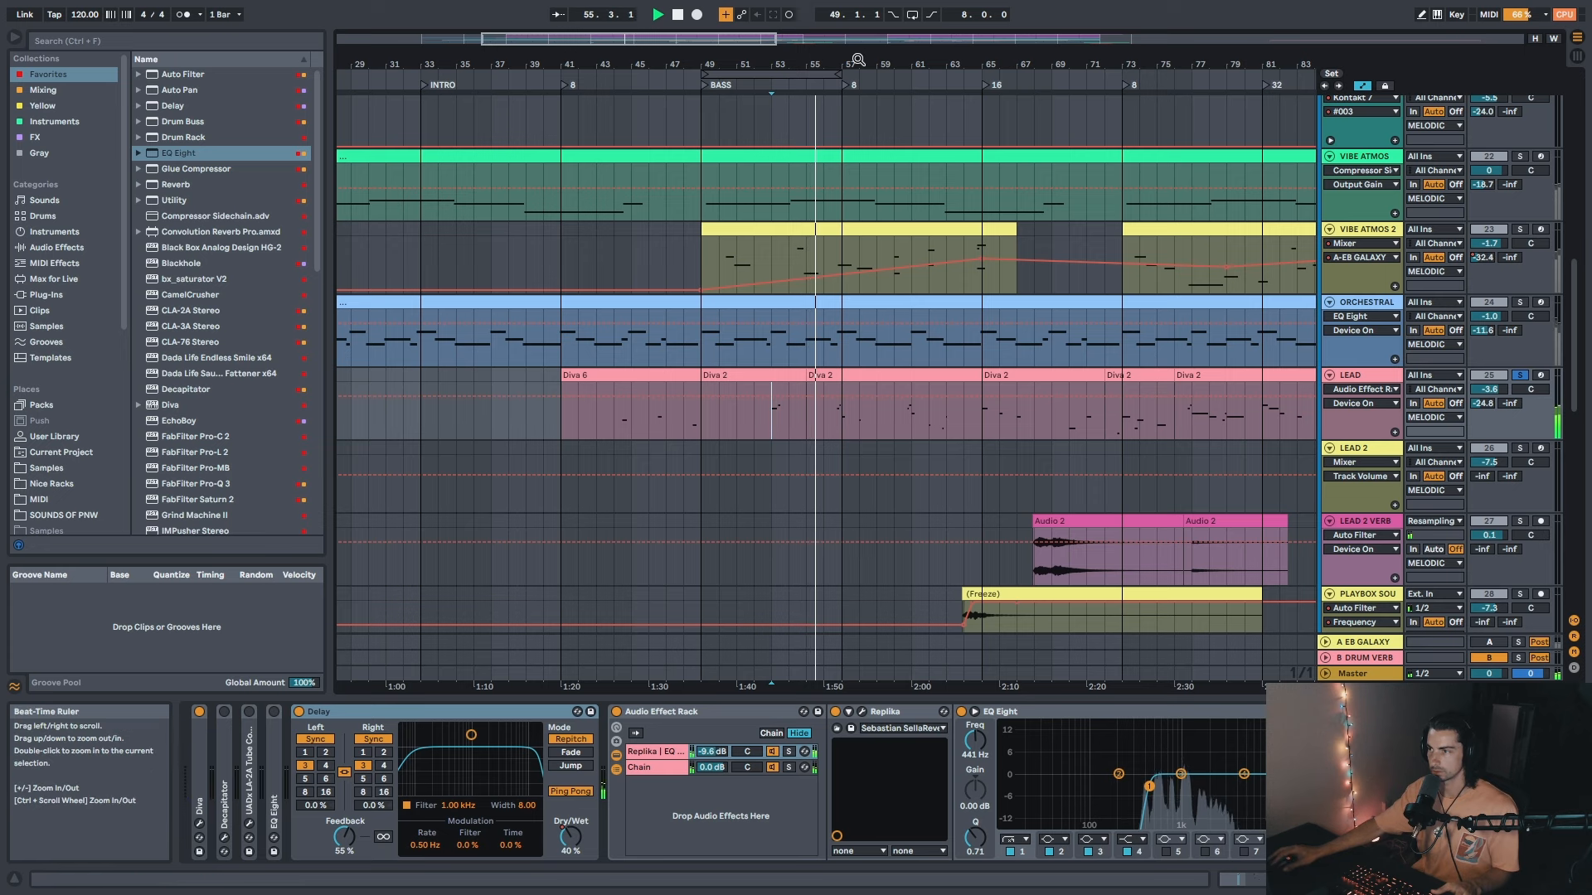
pyautogui.scroll(3, 867, 216)
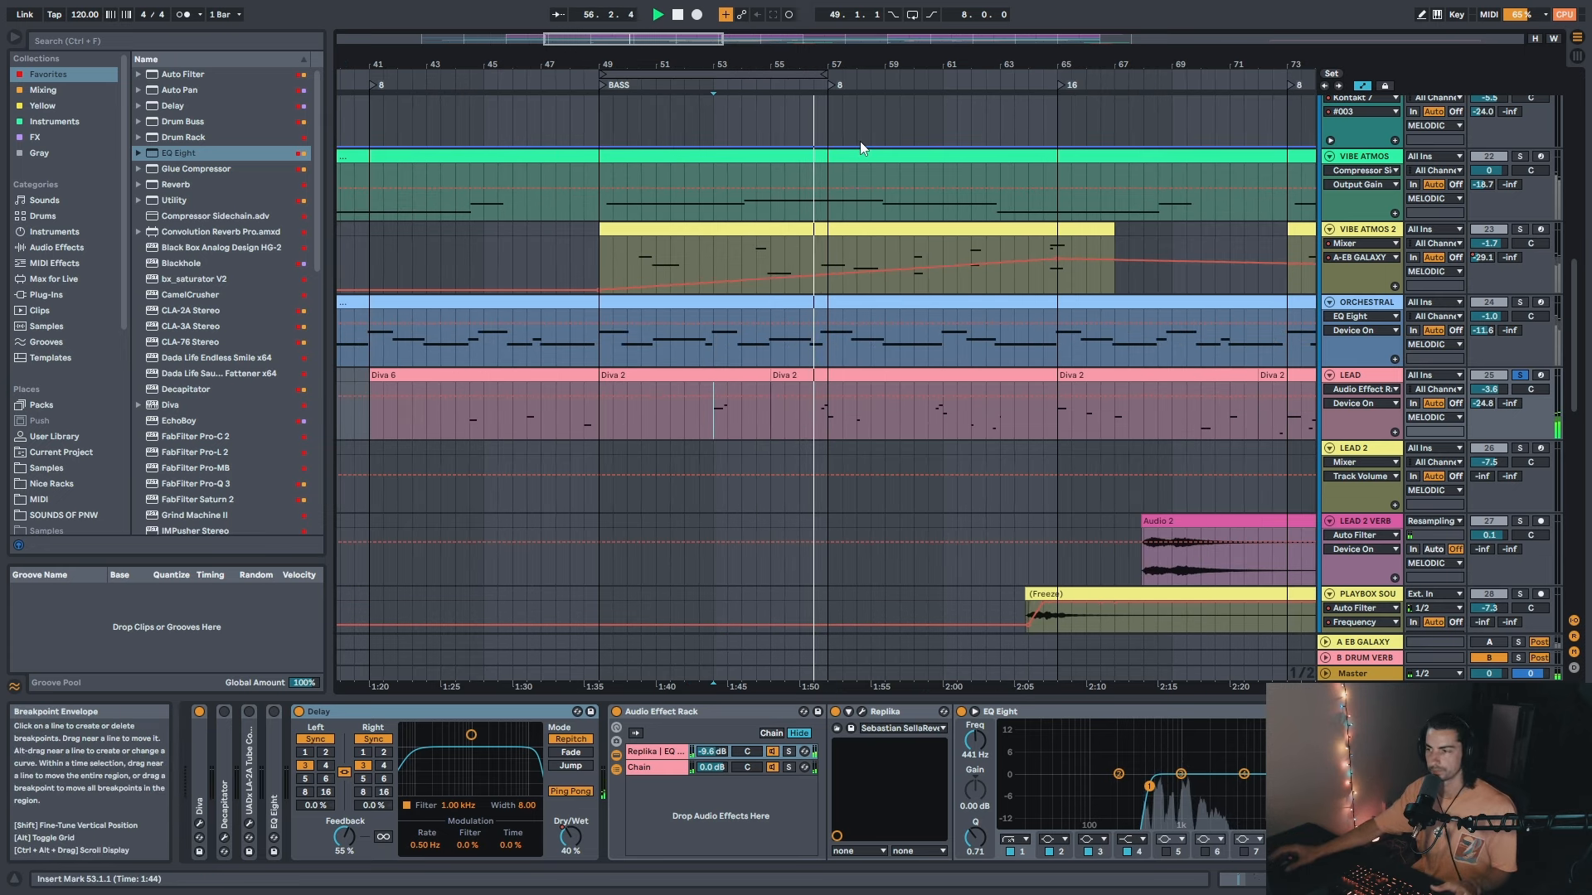
pyautogui.scroll(-1, 854, 63)
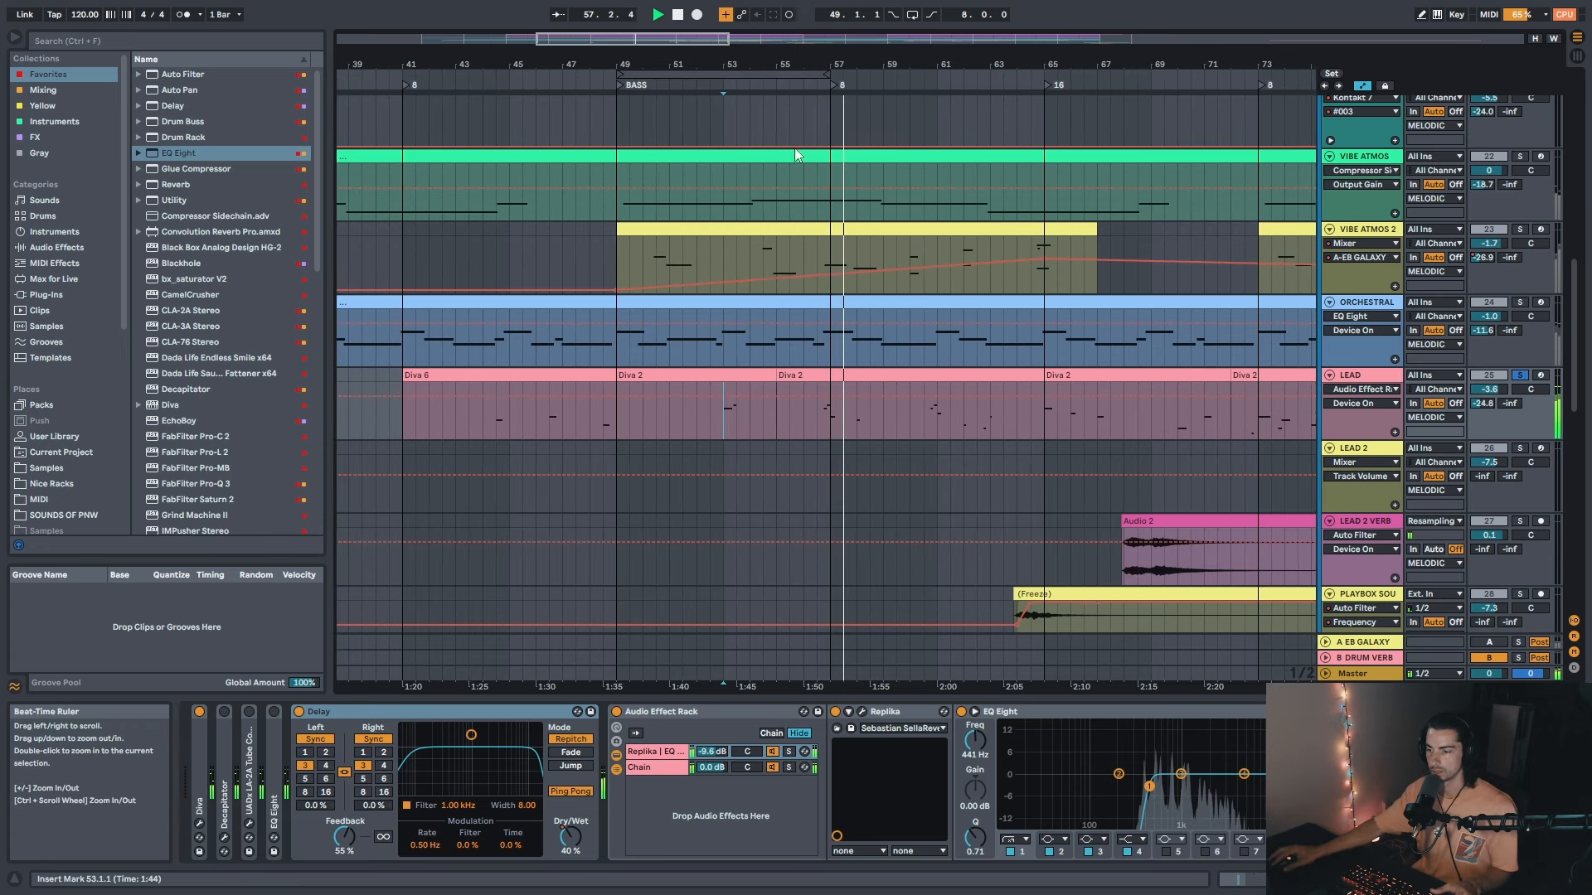
# Step: Collapse the Delay, and reactivate the Decapitator and LA-2A while replaying the LEAD track from bar 53
pyautogui.doubleClick(386, 710)
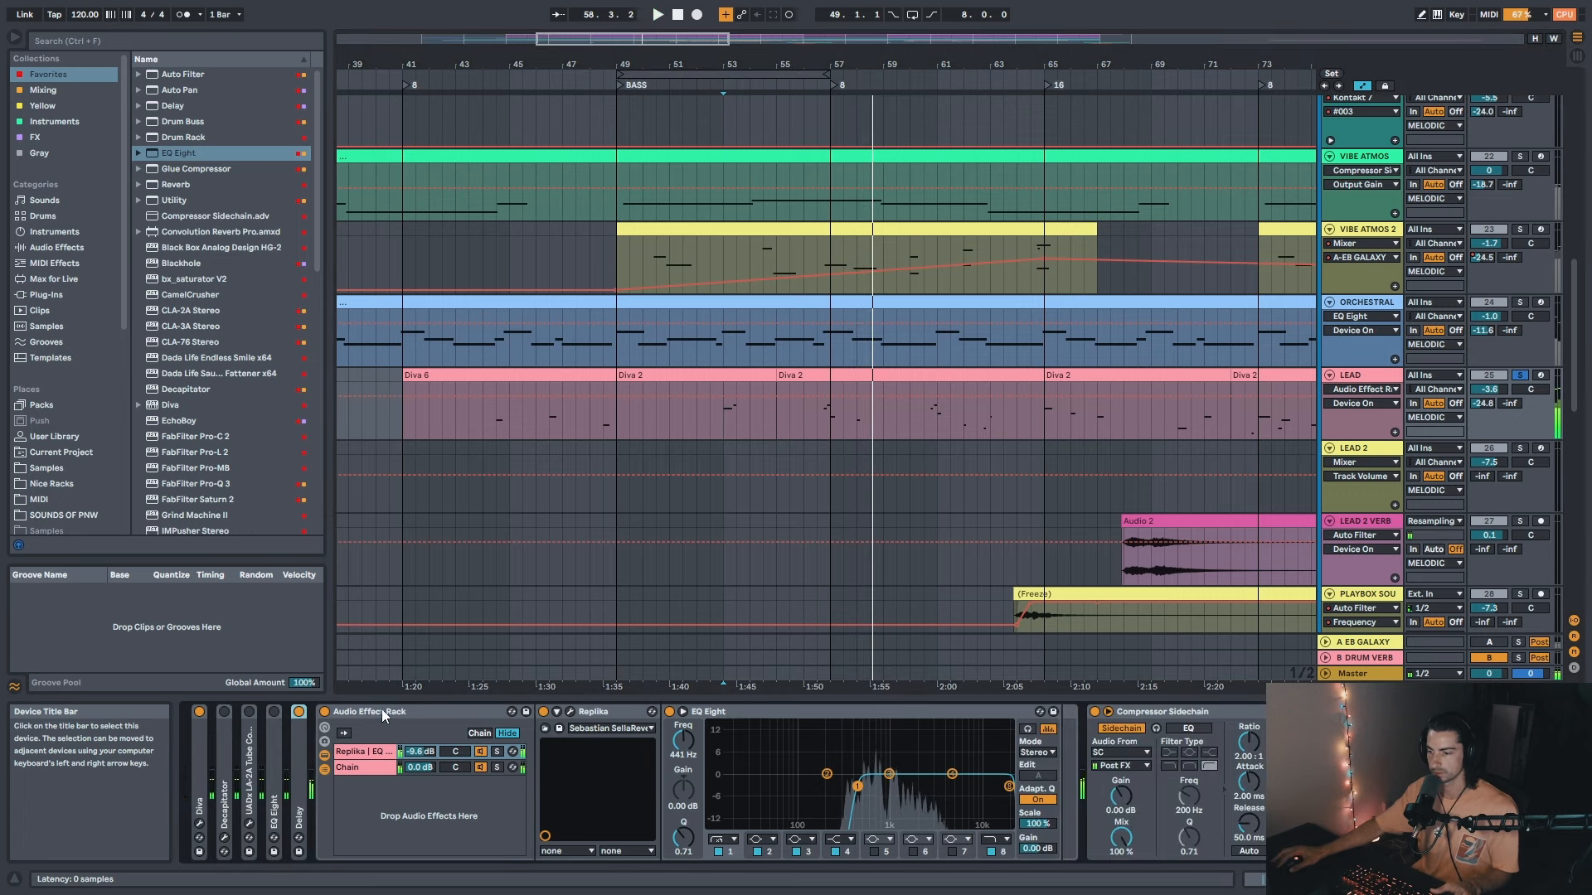
pyautogui.click(224, 712)
pyautogui.press('space')
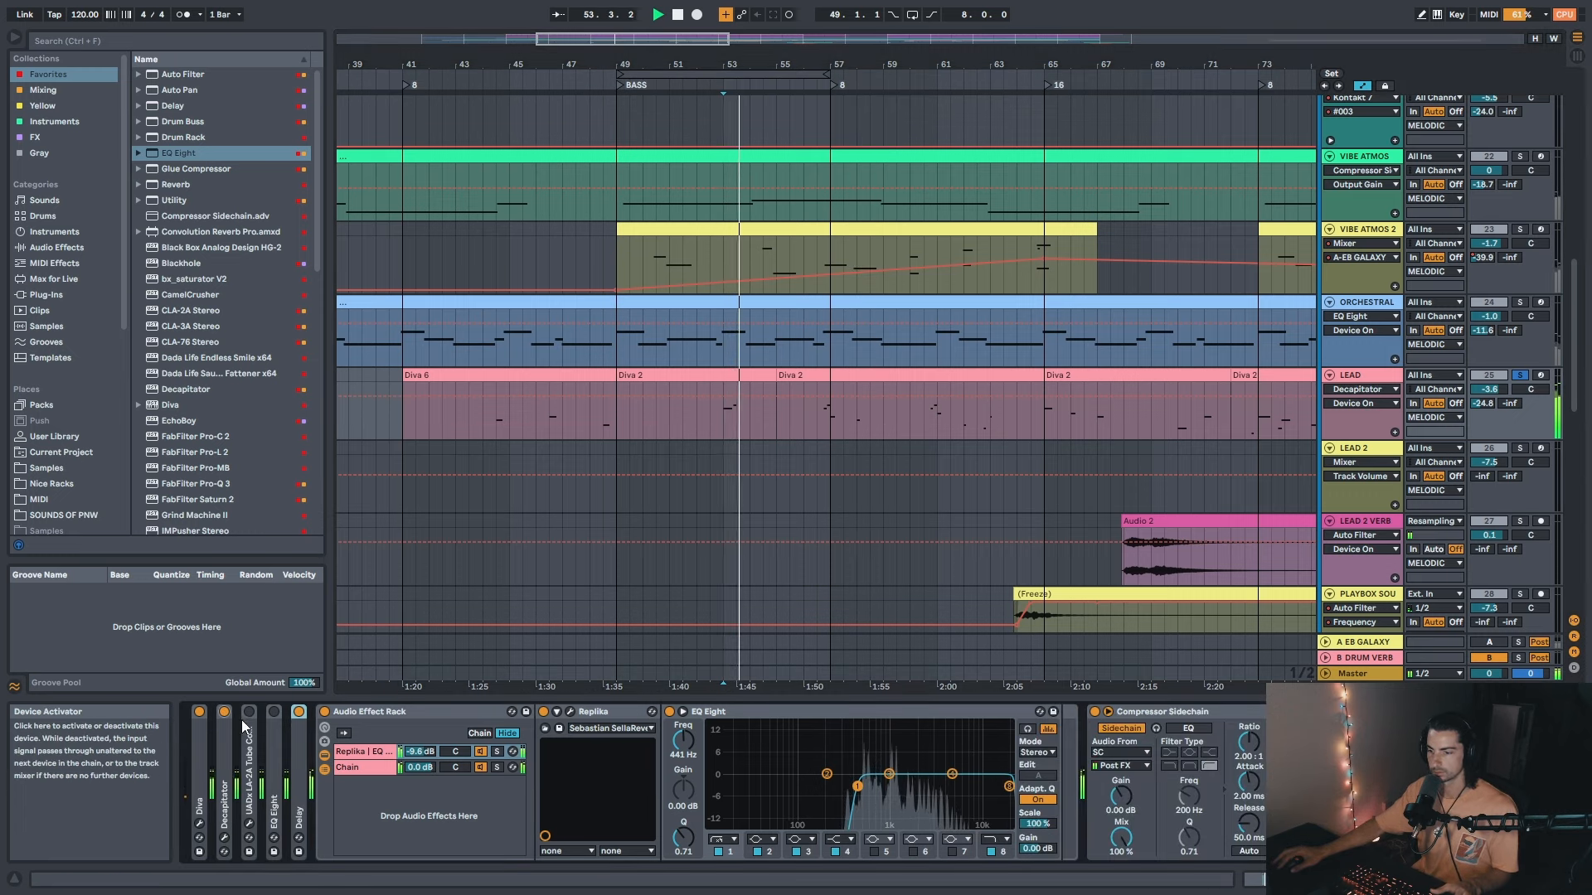
pyautogui.press('space')
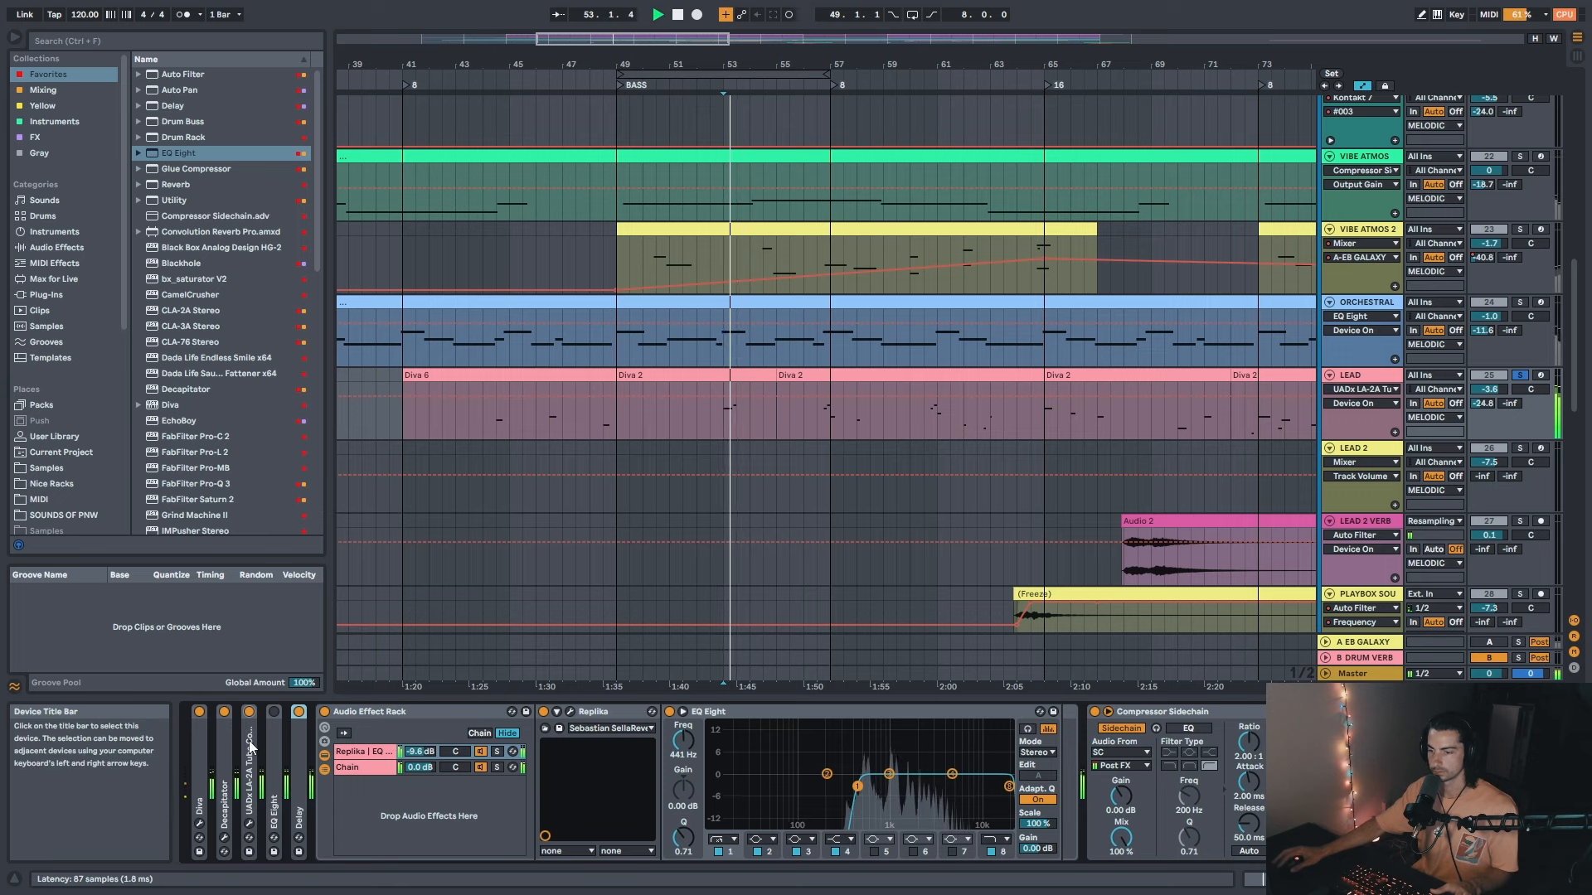
# Step: Expand the LEAD track's LA-2A compressor and open its window to view the settings, close it and stop playback
pyautogui.doubleClick(250, 743)
pyautogui.click(275, 712)
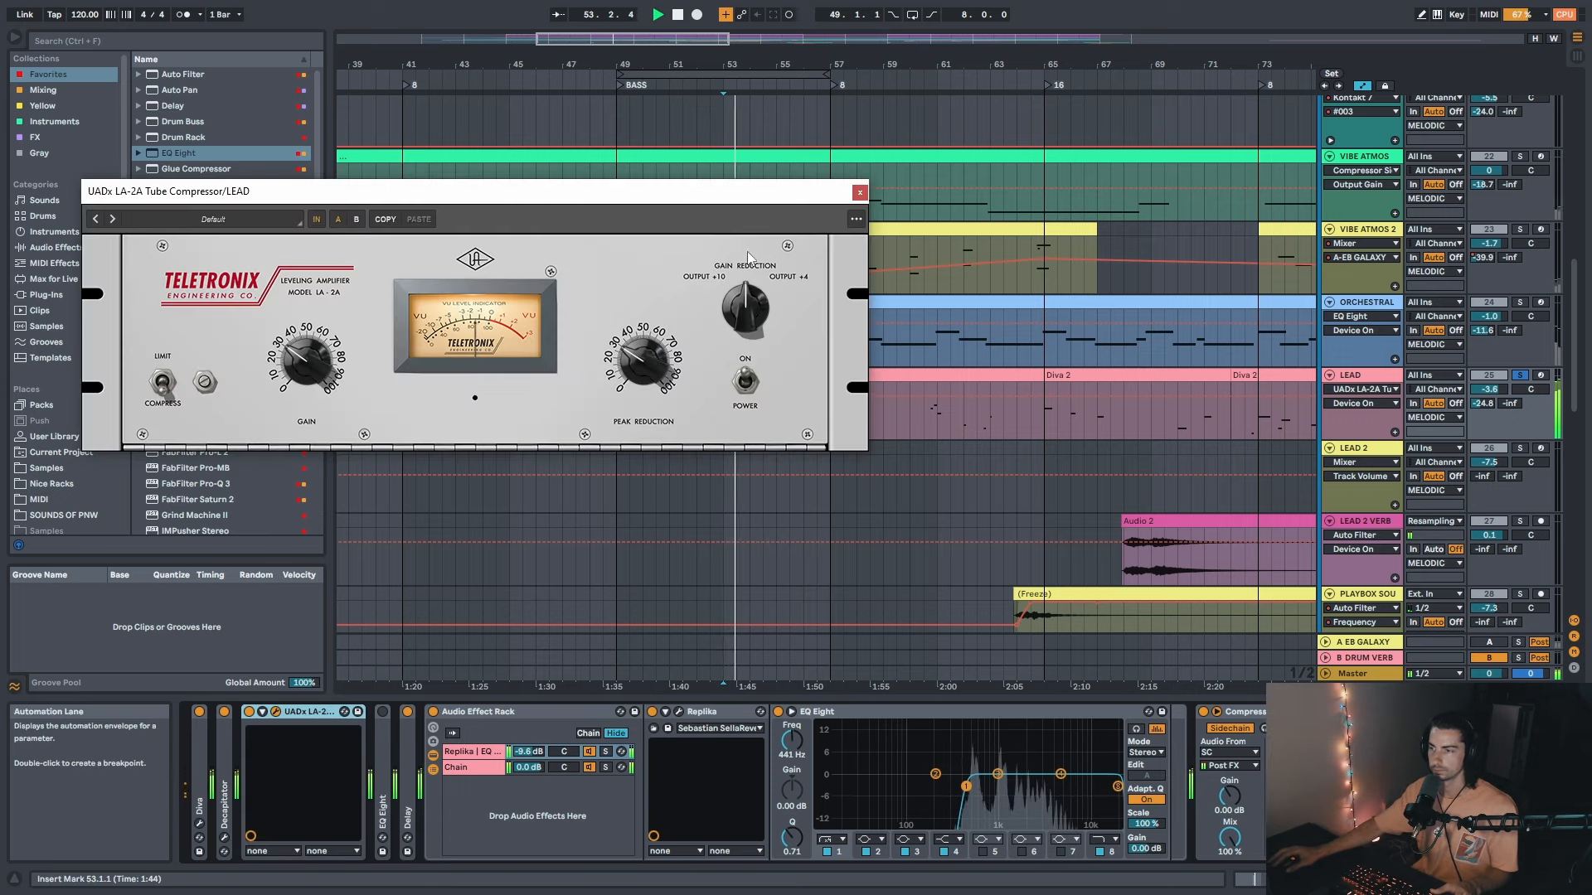
pyautogui.click(860, 194)
pyautogui.press('space')
# Step: Expand and reactivate the LEAD track's EQ Eight, and collapse both it and the LA-2A
pyautogui.doubleClick(381, 744)
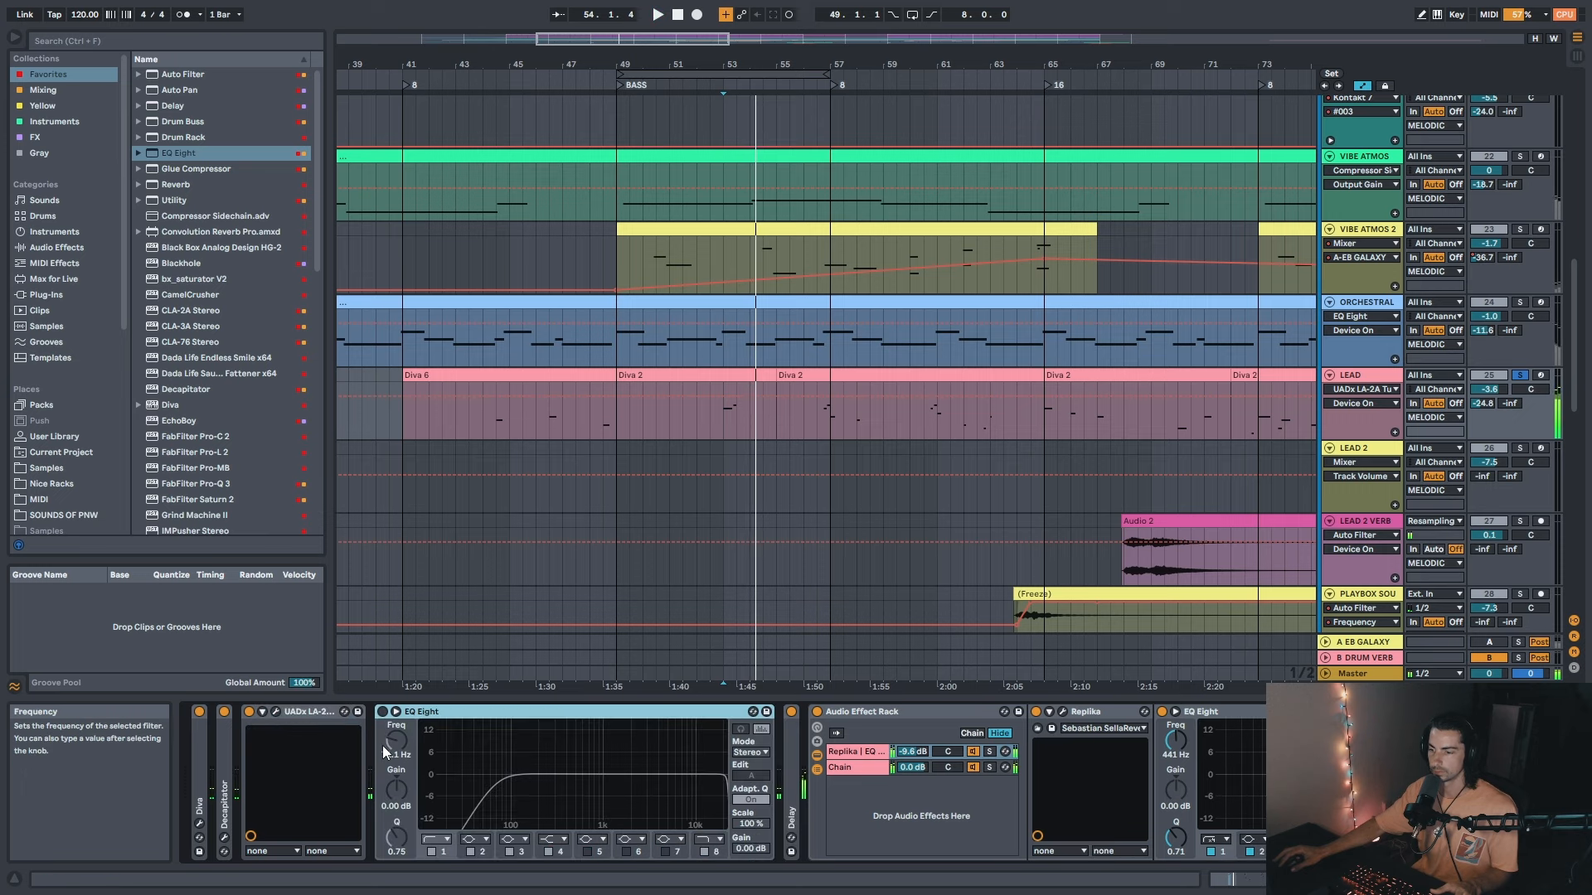
pyautogui.click(382, 711)
pyautogui.doubleClick(295, 713)
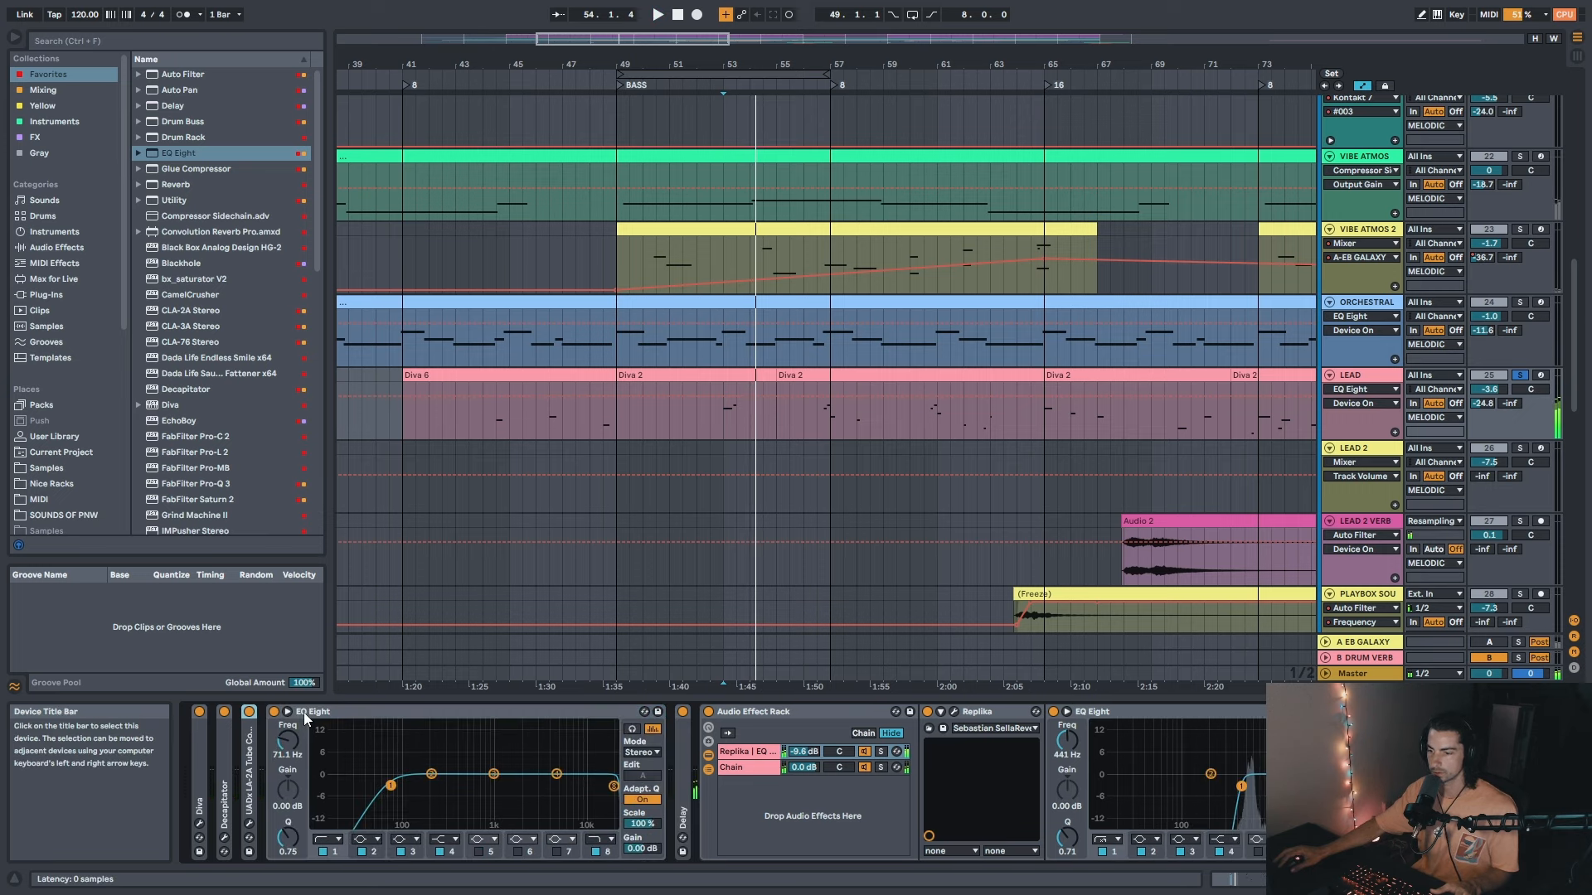
pyautogui.doubleClick(303, 713)
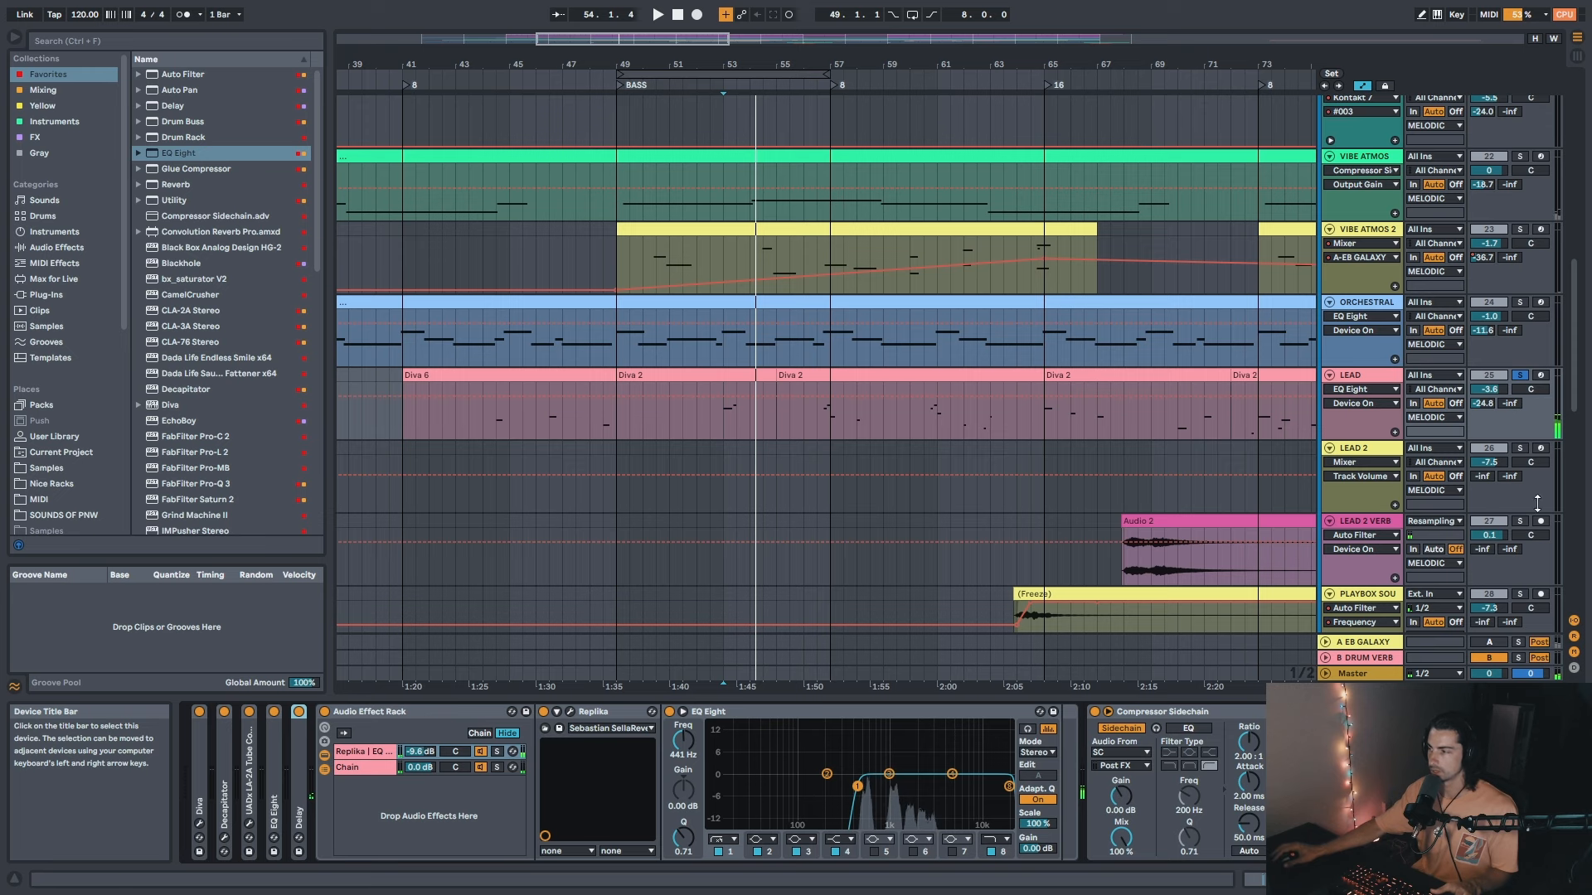
# Step: Select the A EB GALAXY return track and reactivate it
pyautogui.click(1363, 642)
pyautogui.click(1489, 642)
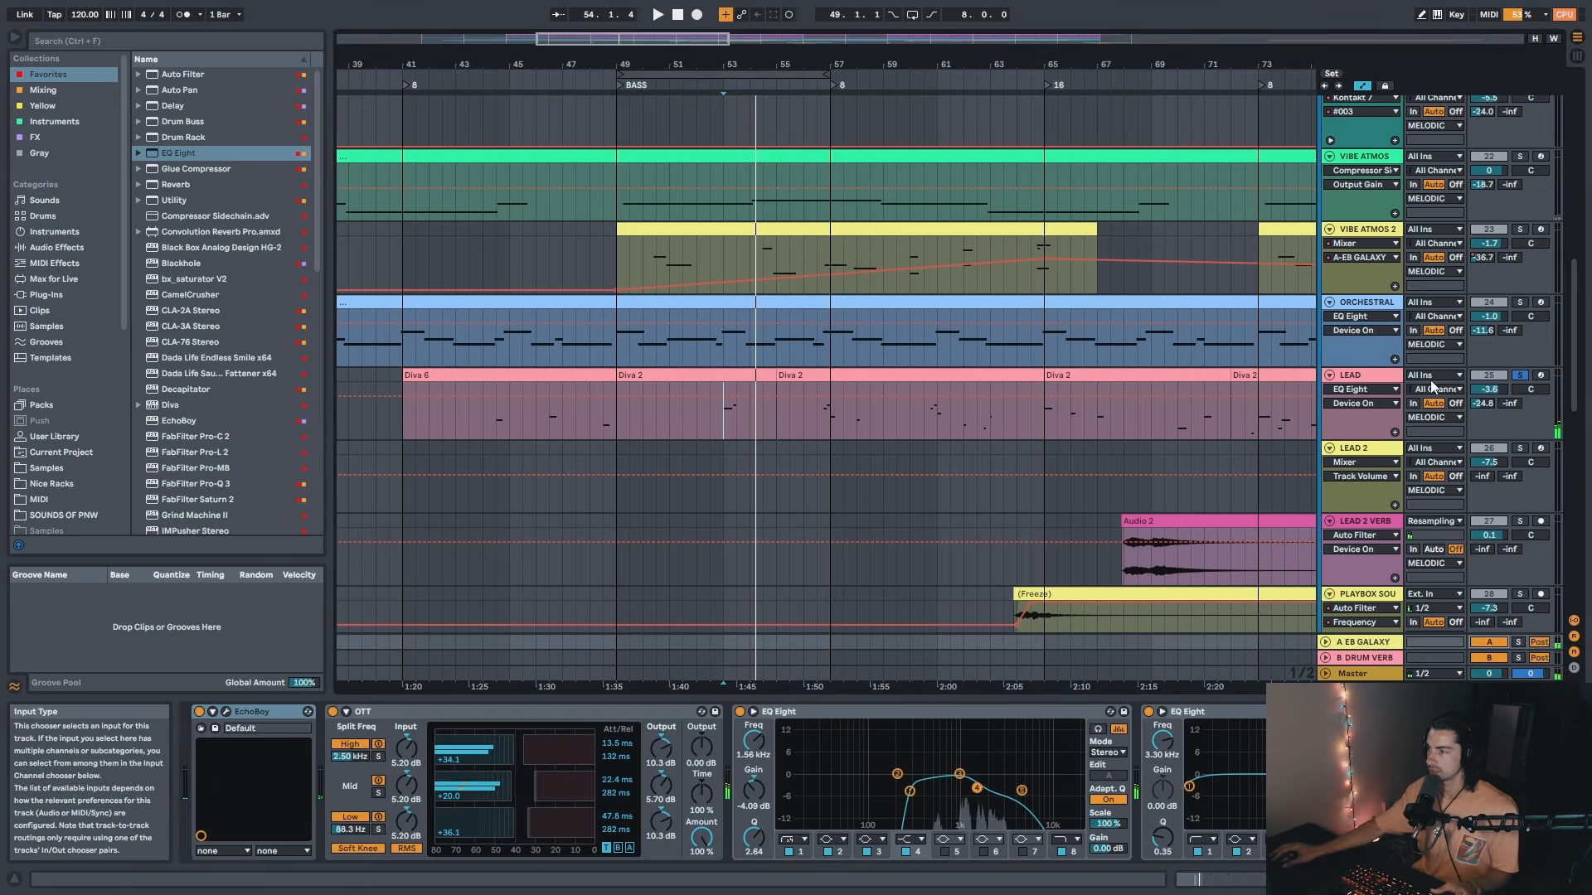
# Step: Place the playback position at bar 53 on the LEAD track and open the Replika delay's window to view its settings
pyautogui.click(1431, 386)
pyautogui.click(723, 417)
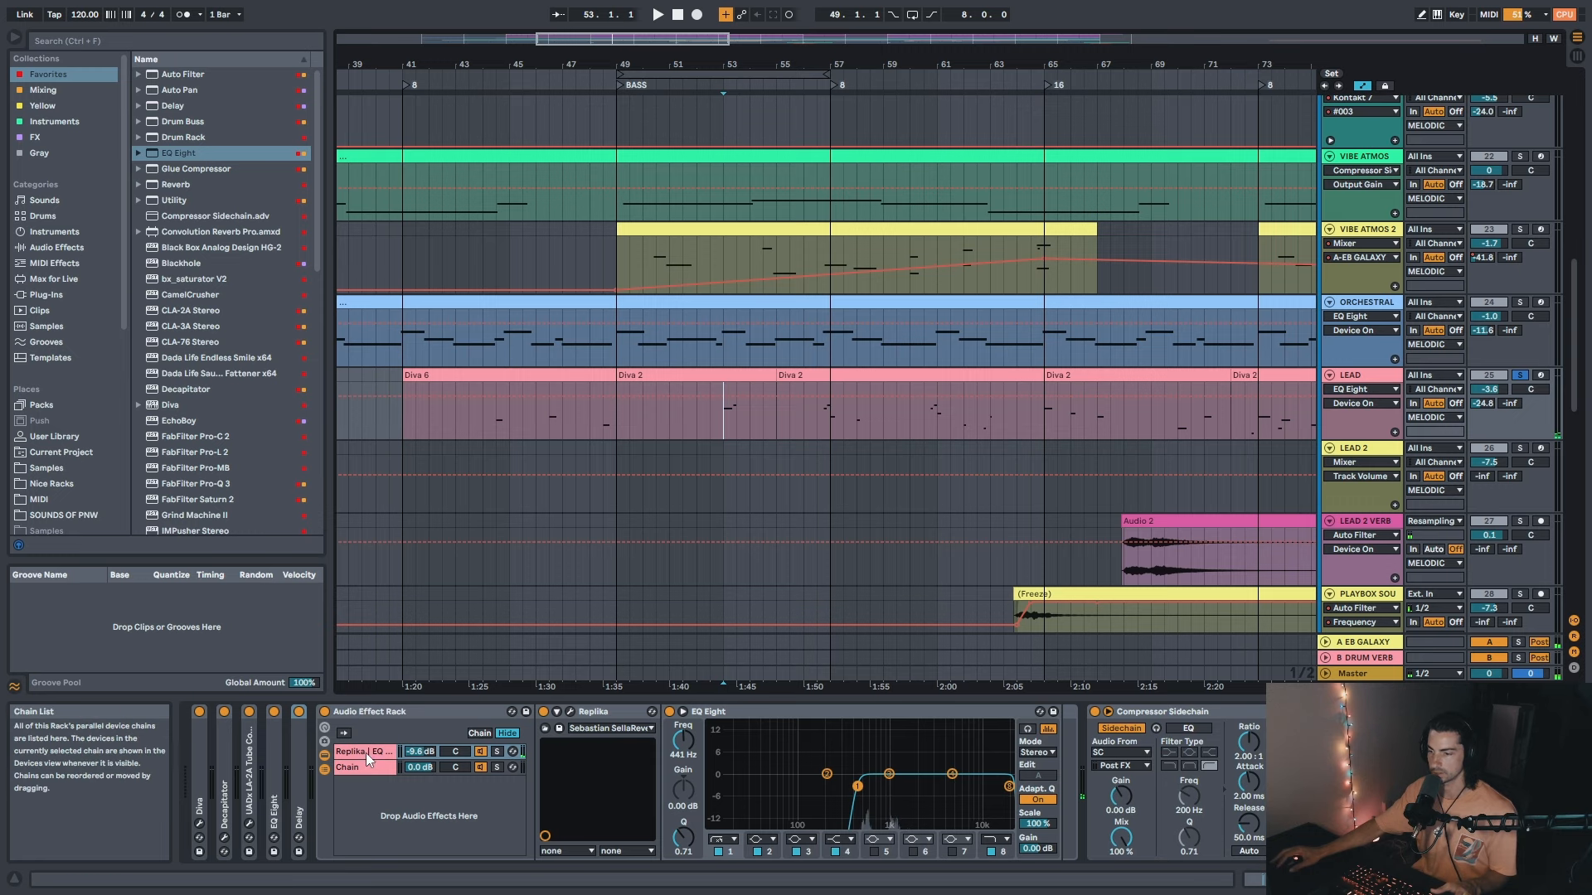
pyautogui.click(571, 711)
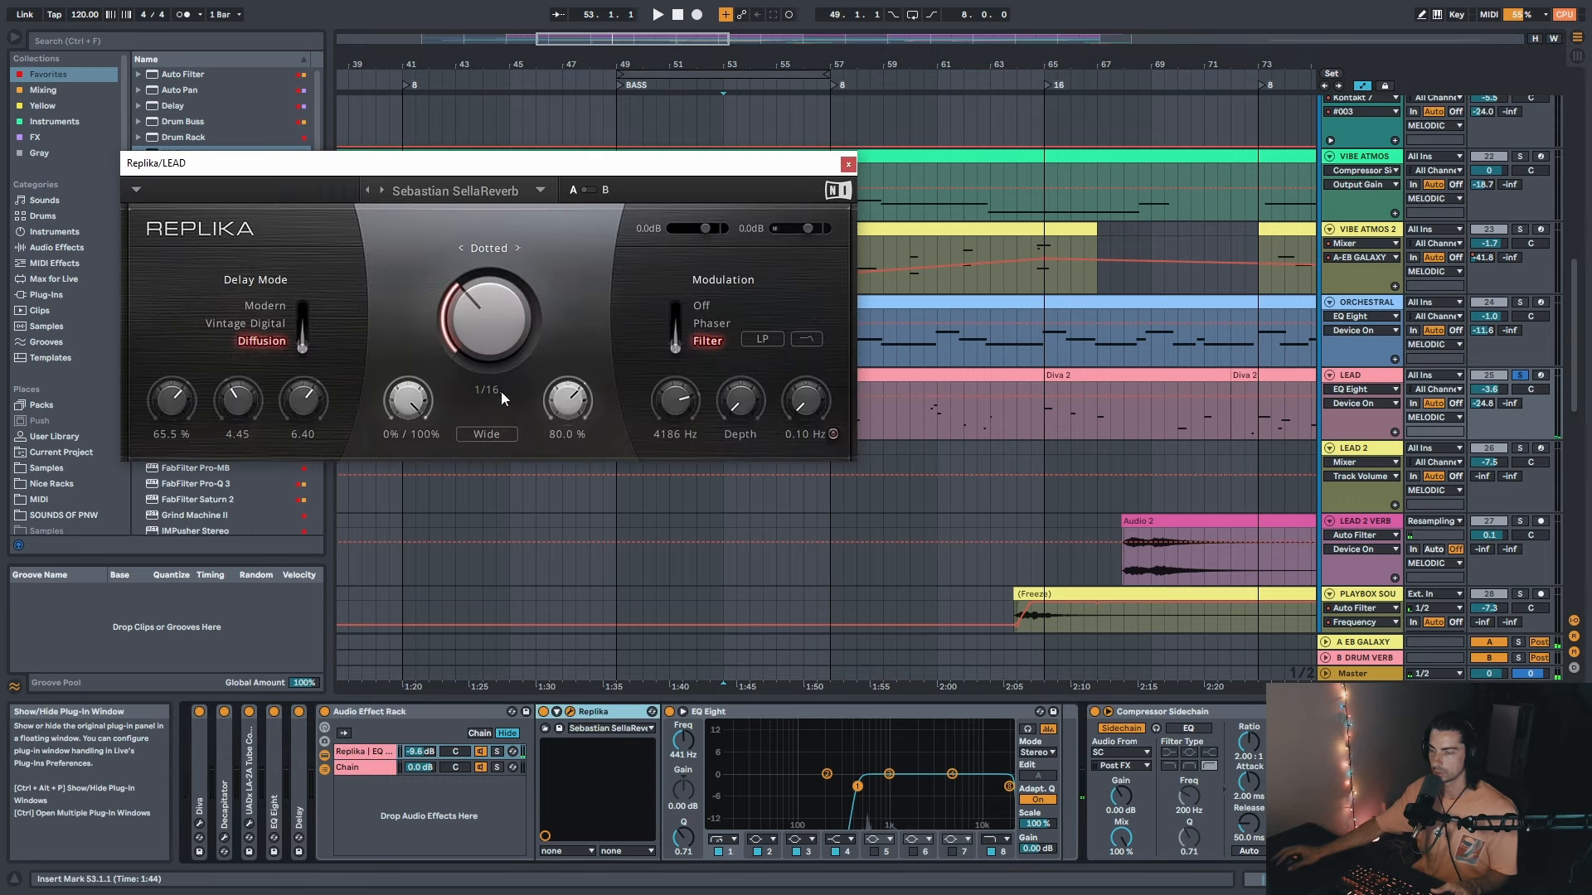
pyautogui.moveTo(371, 164); pyautogui.dragTo(353, 158)
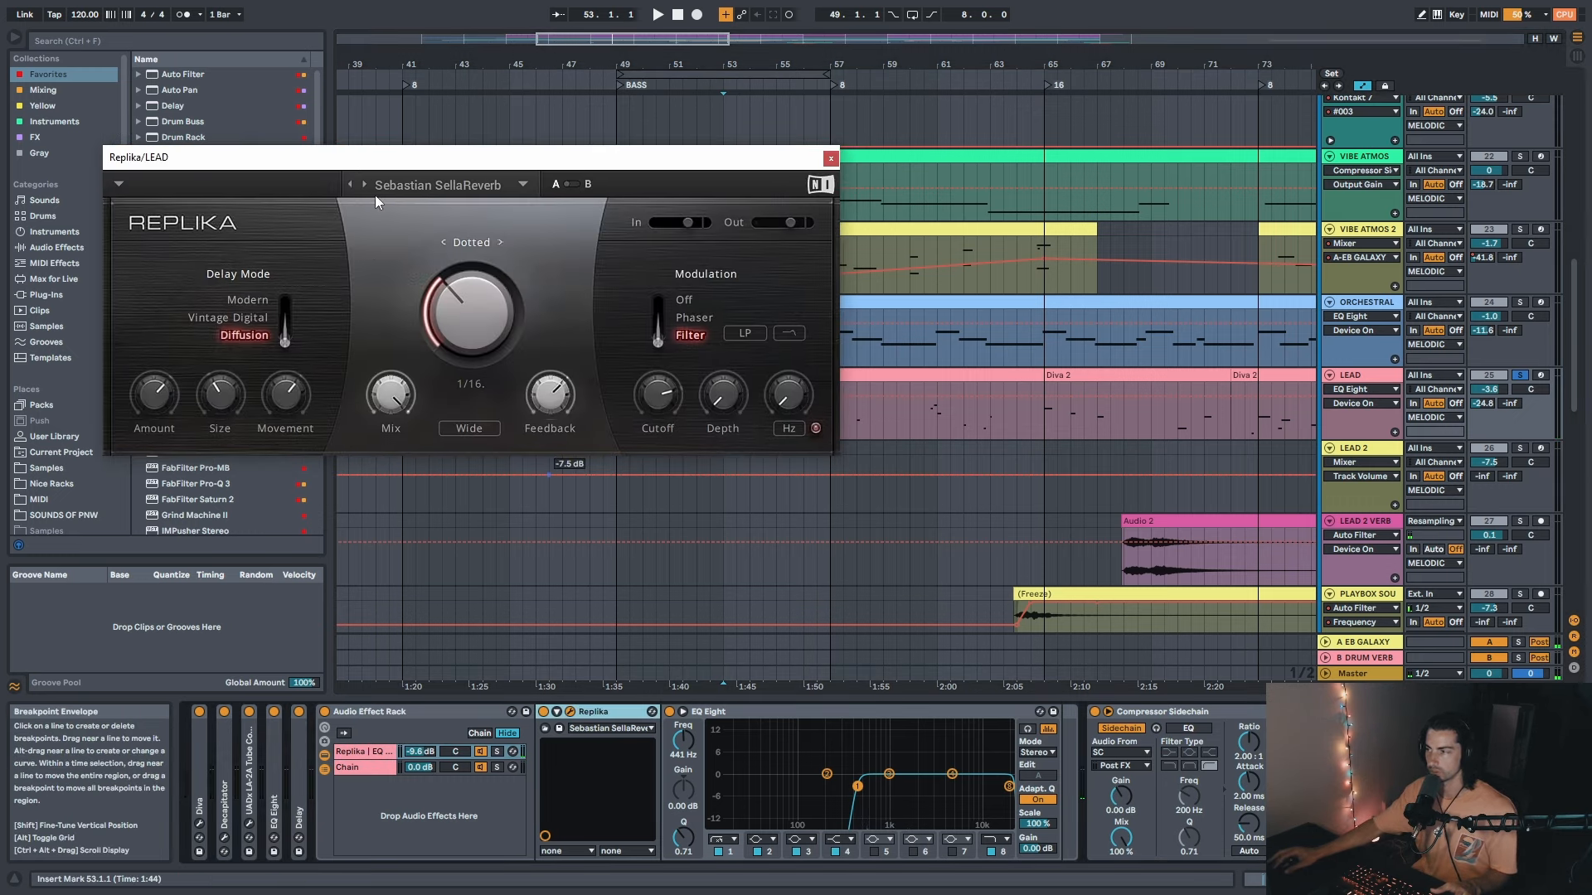
# Step: Play the Replika chain soloed, close its window, unsolo the chain and collapse the LEAD track's Audio Effect Rack
pyautogui.click(497, 751)
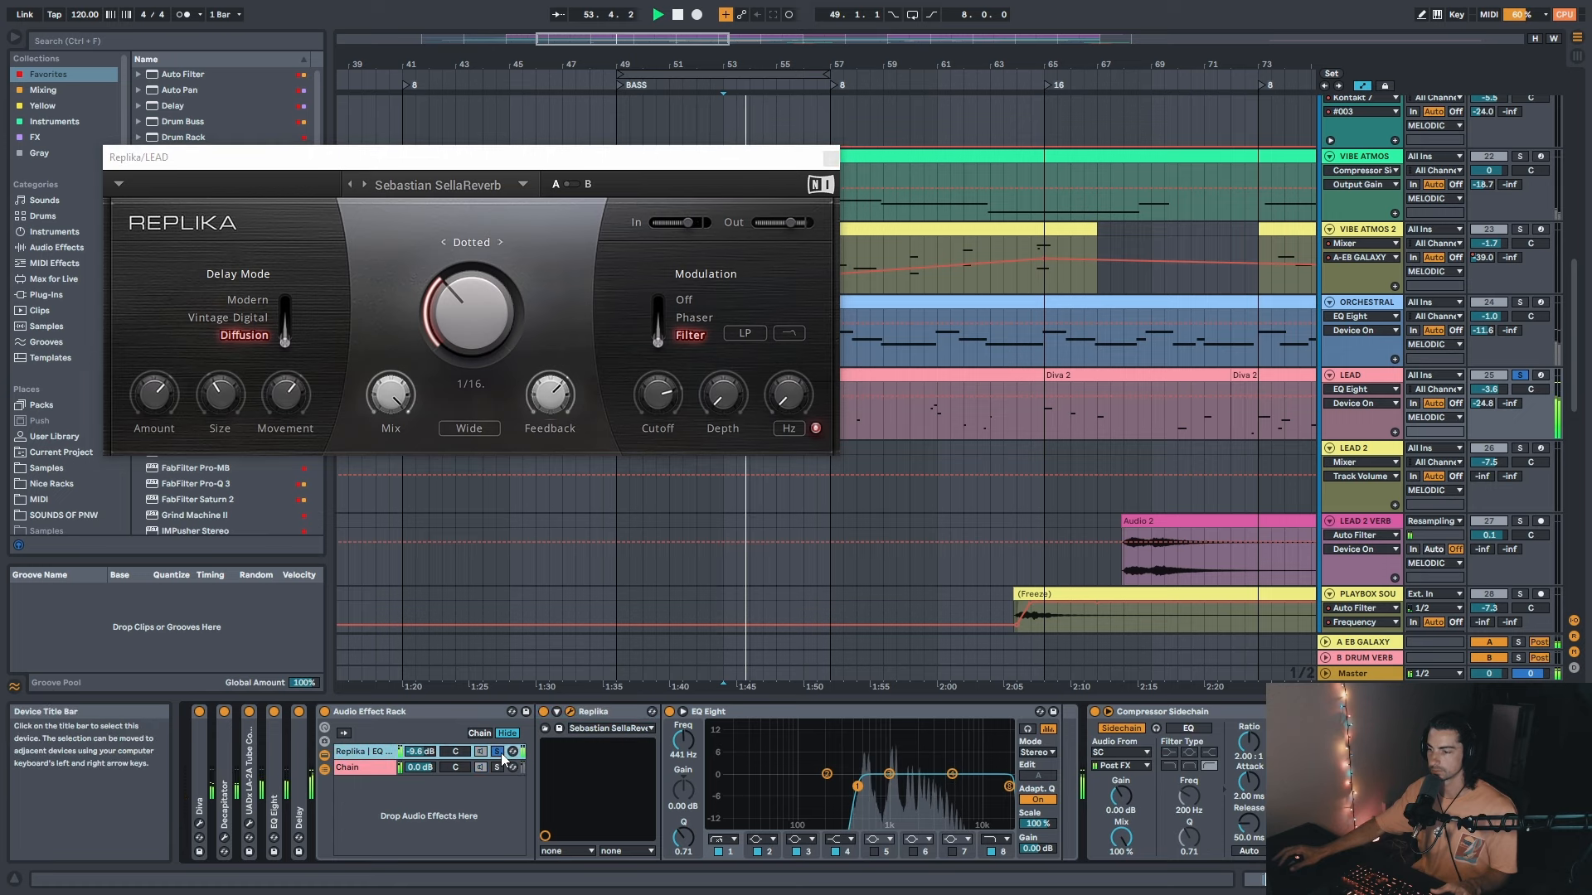
pyautogui.click(831, 158)
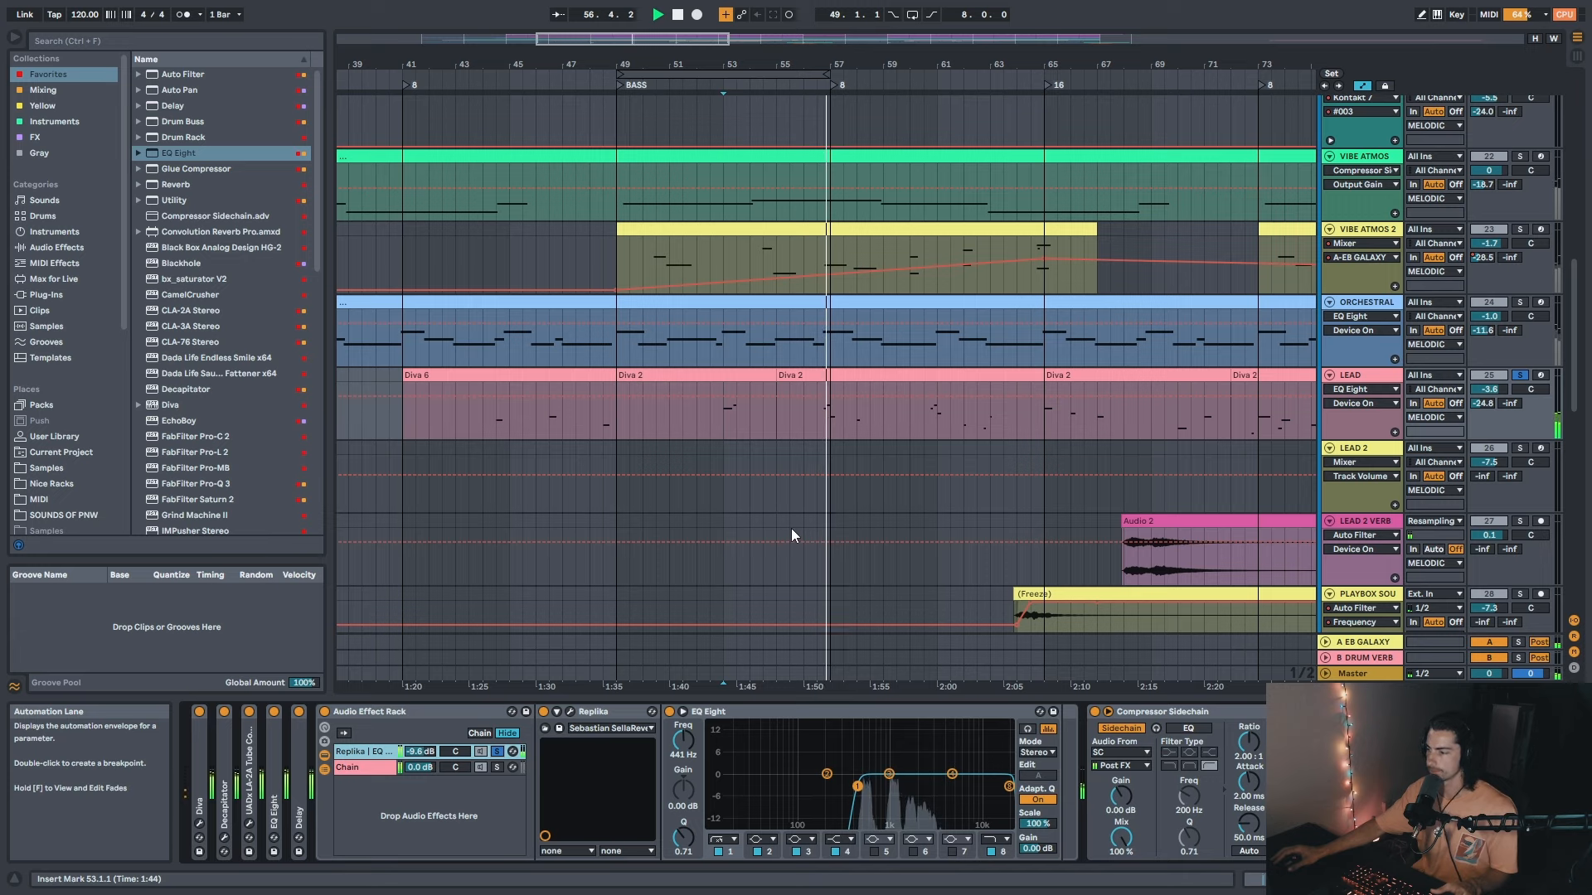
pyautogui.click(498, 752)
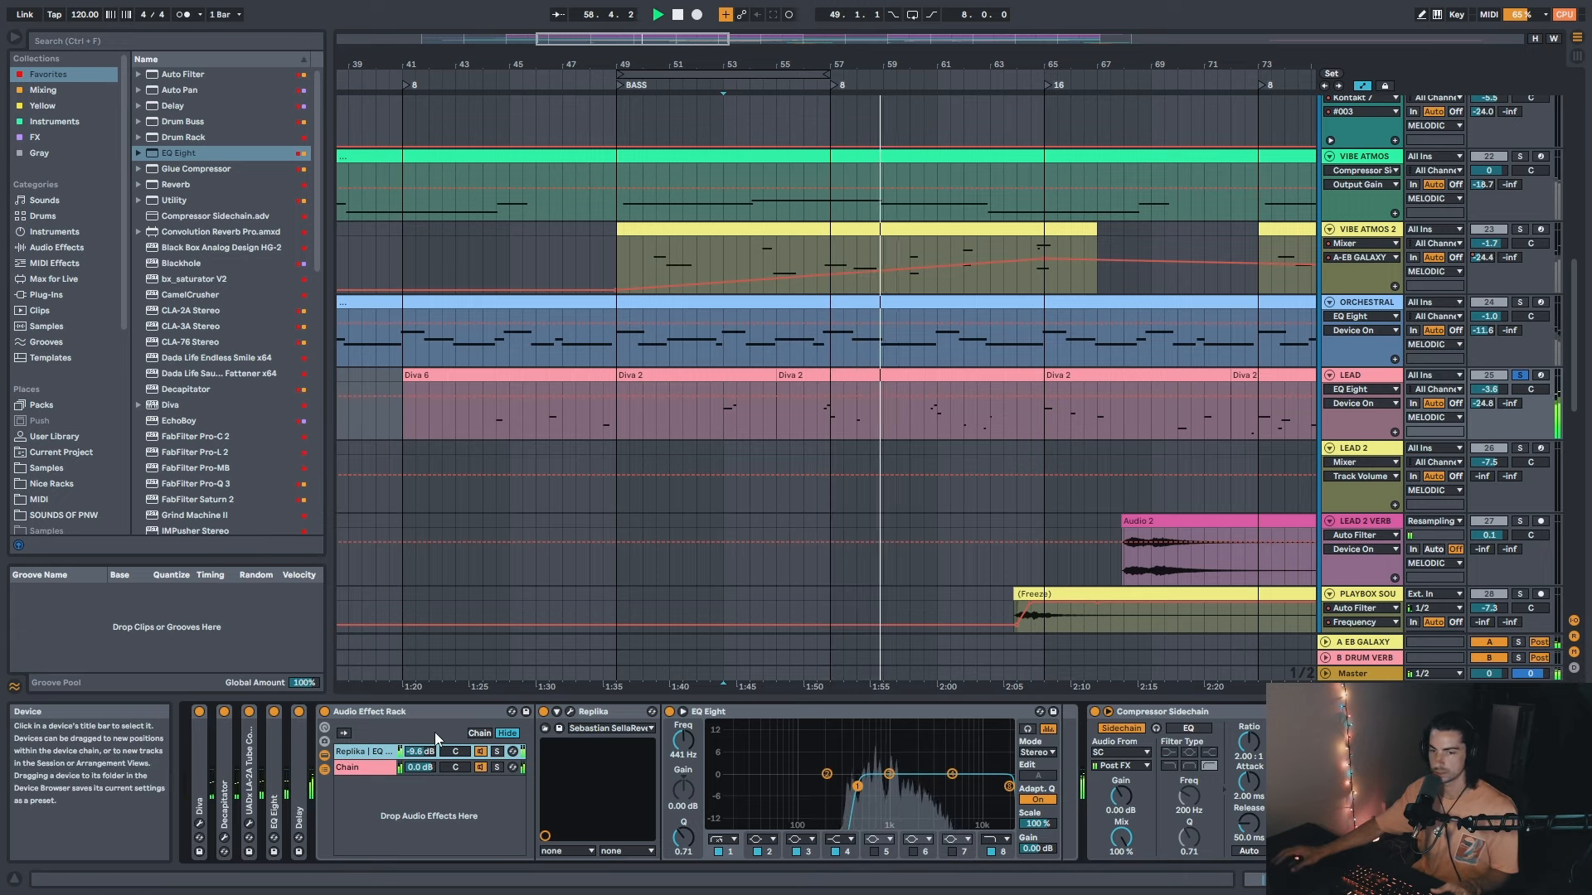
pyautogui.doubleClick(360, 713)
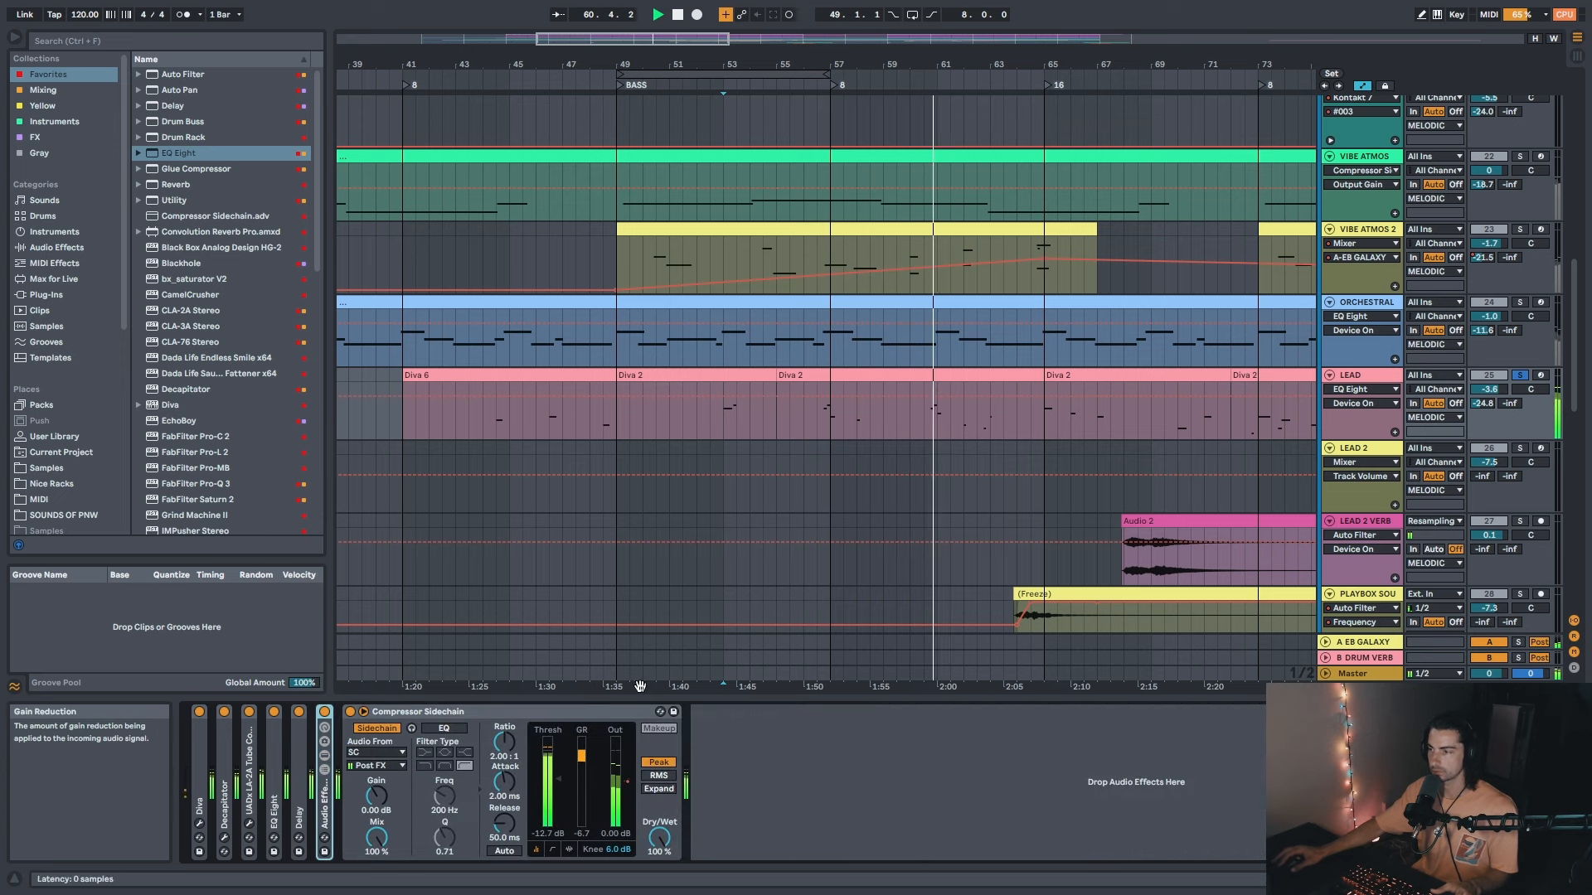
# Step: View the MIDI notes of the LEAD clips from bar 41 to 72 together and stop playback
pyautogui.moveTo(747, 67); pyautogui.dragTo(747, 42)
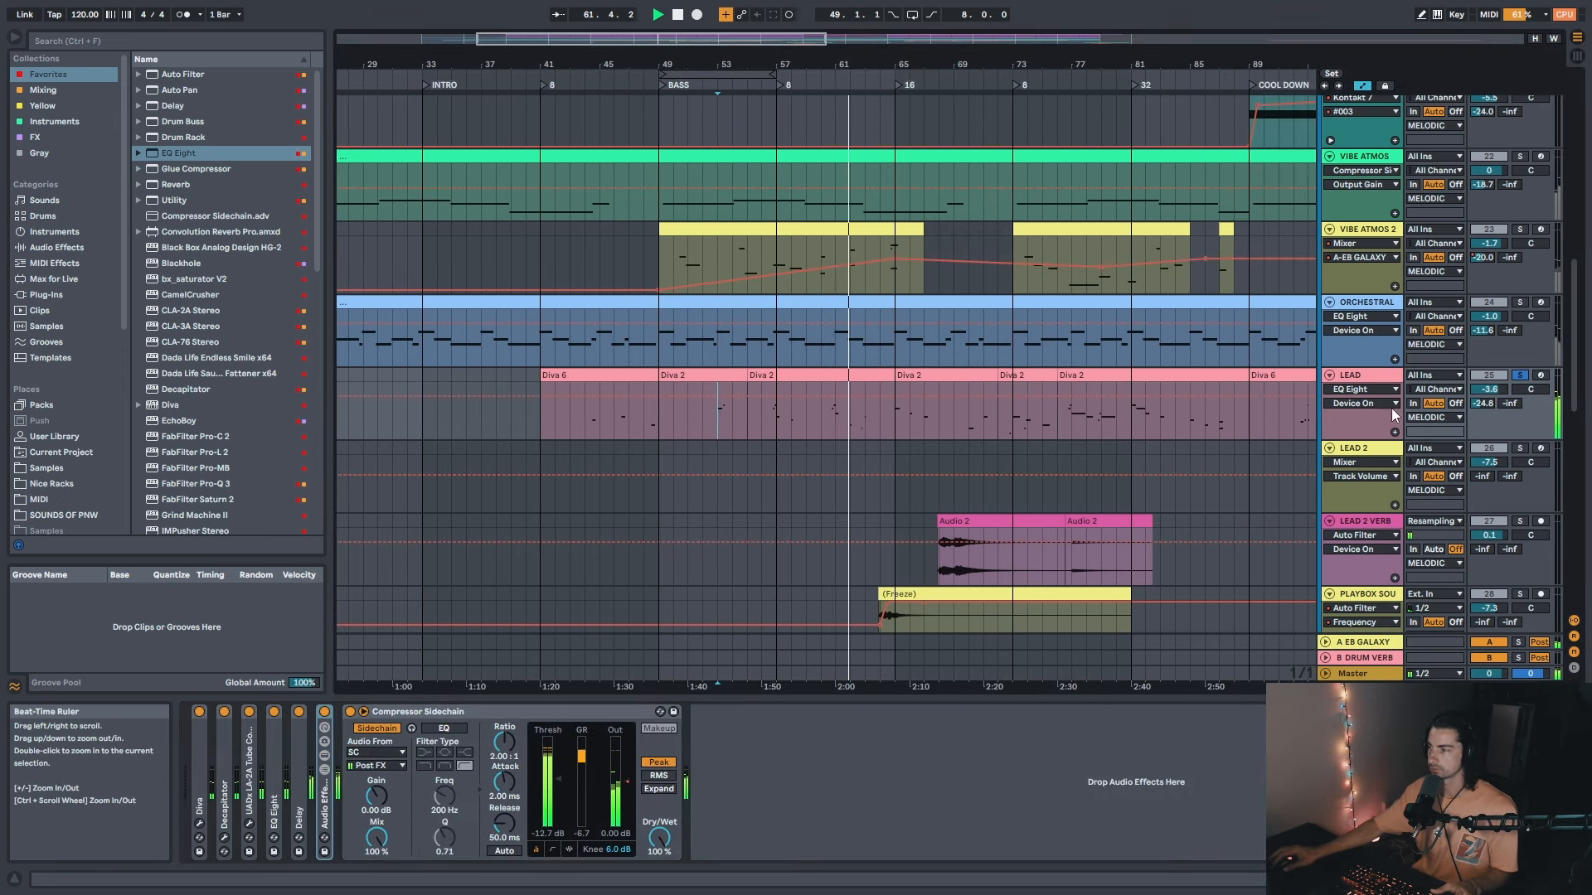
pyautogui.click(854, 376)
pyautogui.doubleClick(939, 376)
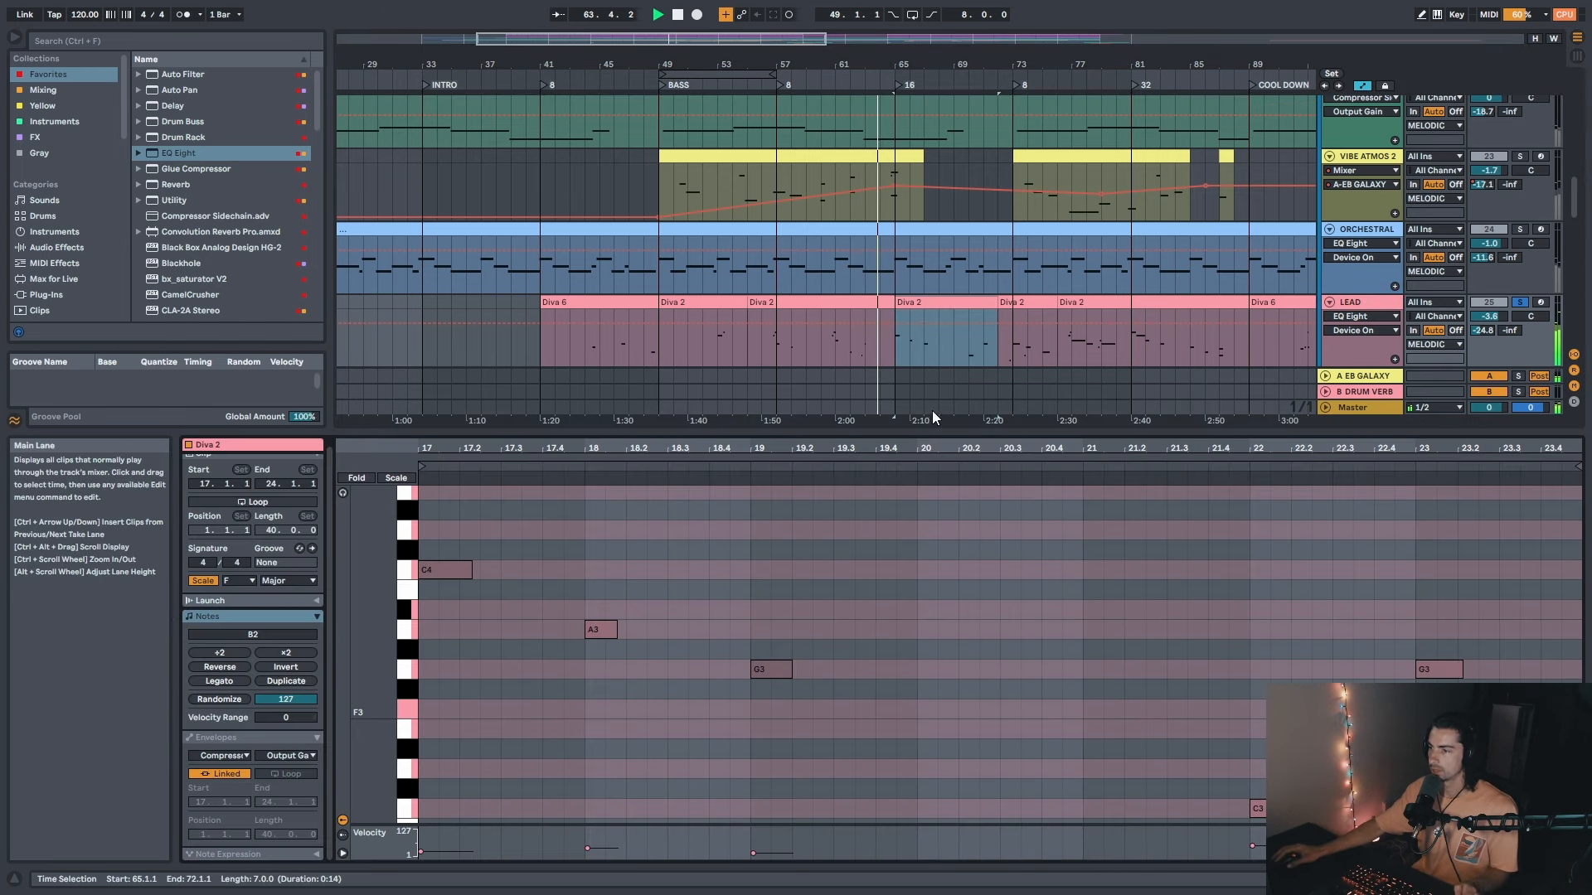
pyautogui.keyDown('shift'); pyautogui.click(597, 307); pyautogui.keyUp('shift')
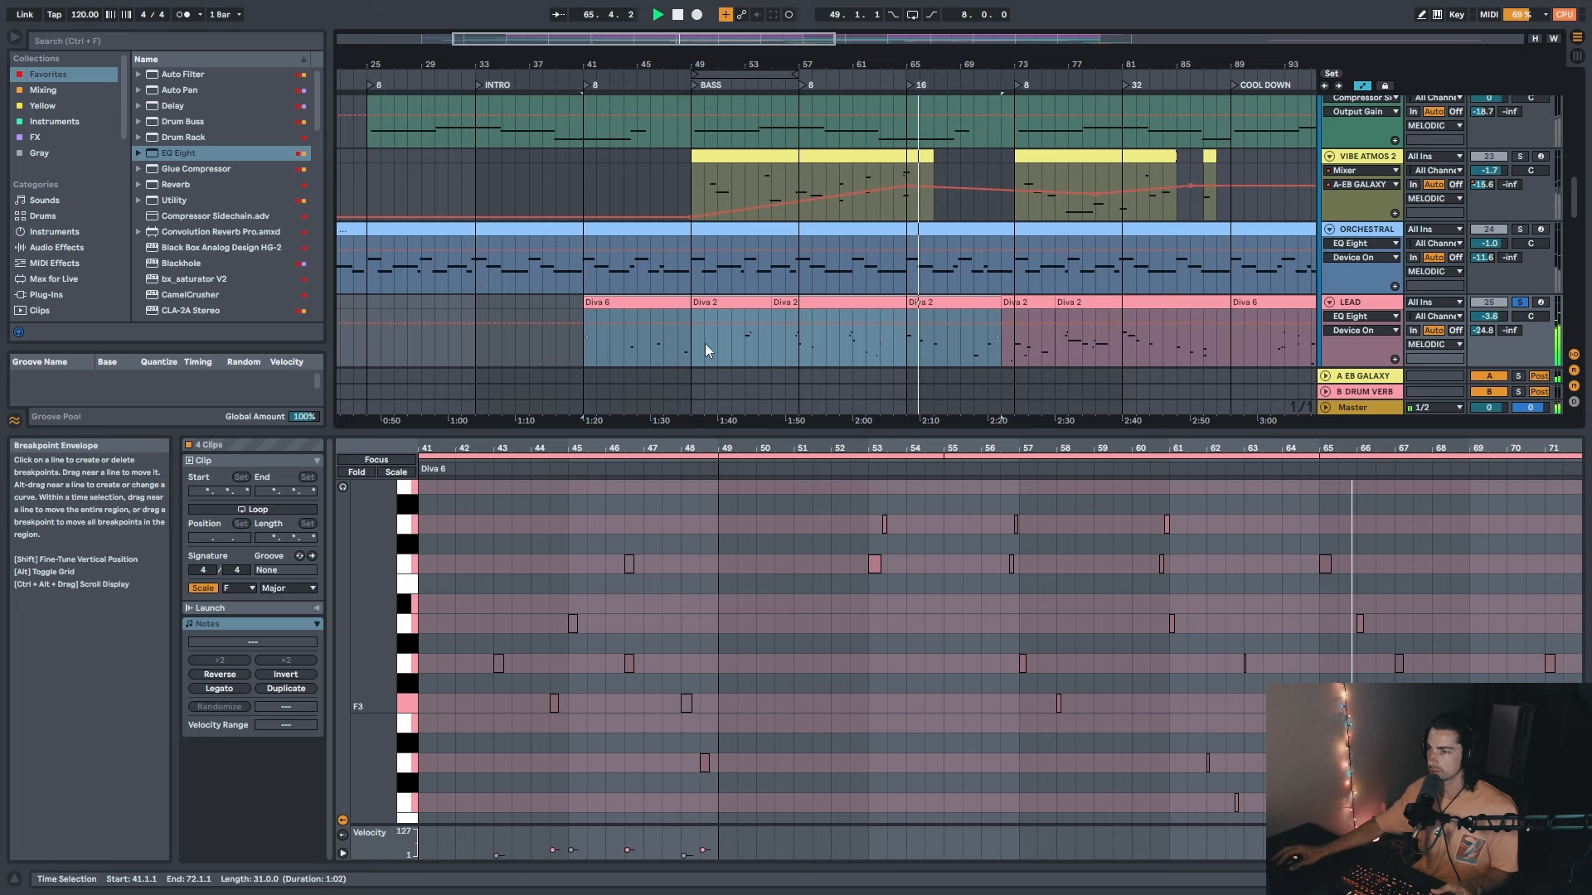
pyautogui.press('-')
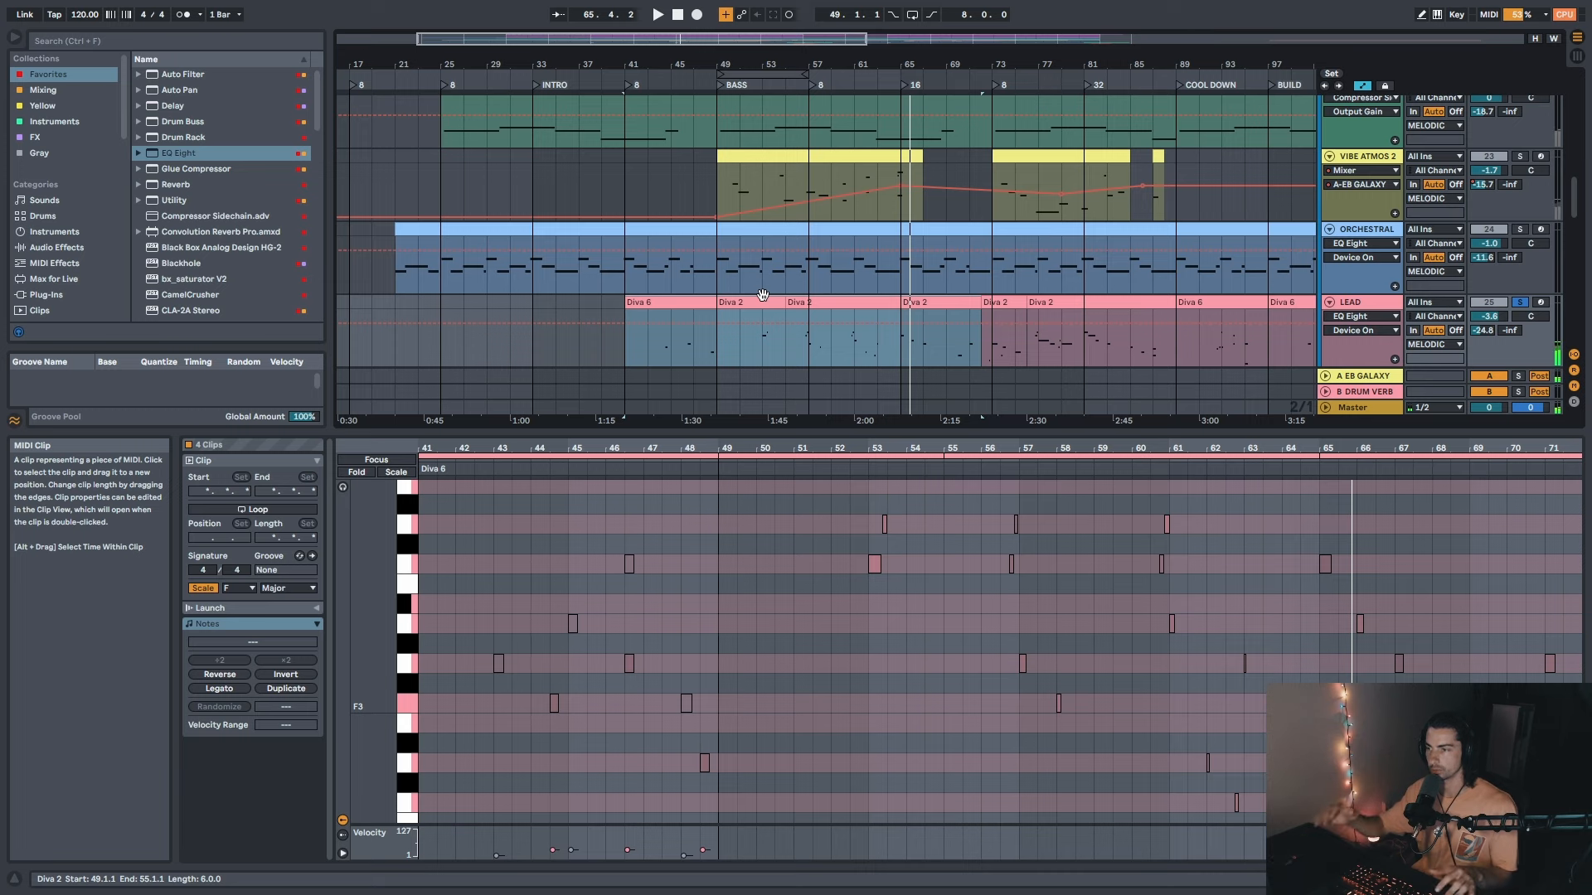
pyautogui.scroll(-1, 879, 134)
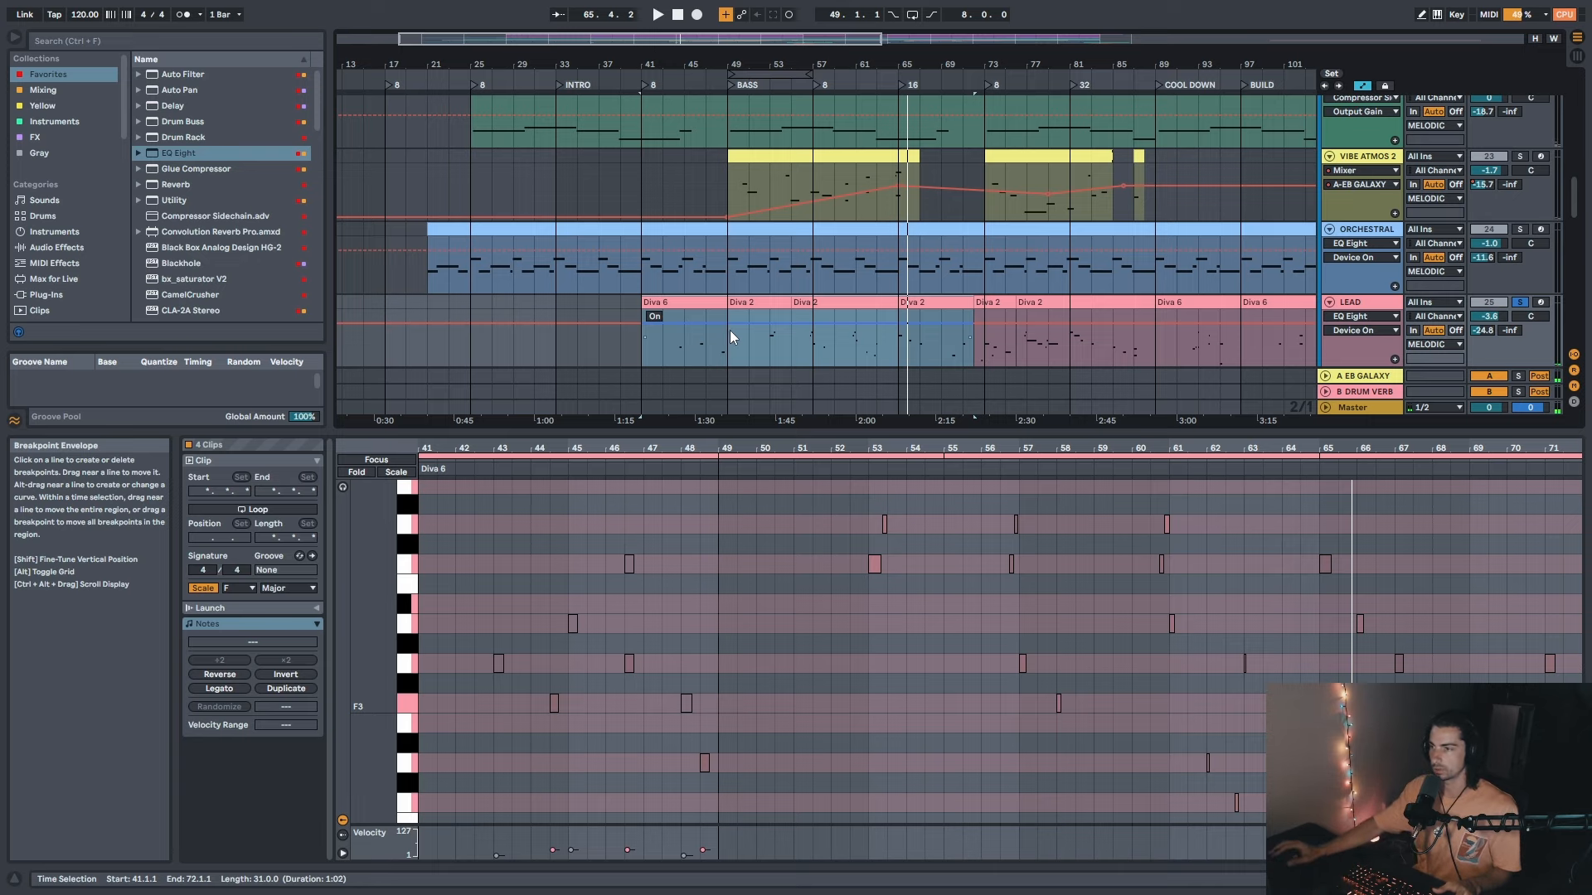
# Step: Unsolo and deactivate the LEAD track, and play the looped BASS section from bar 49 without it
pyautogui.click(1489, 302)
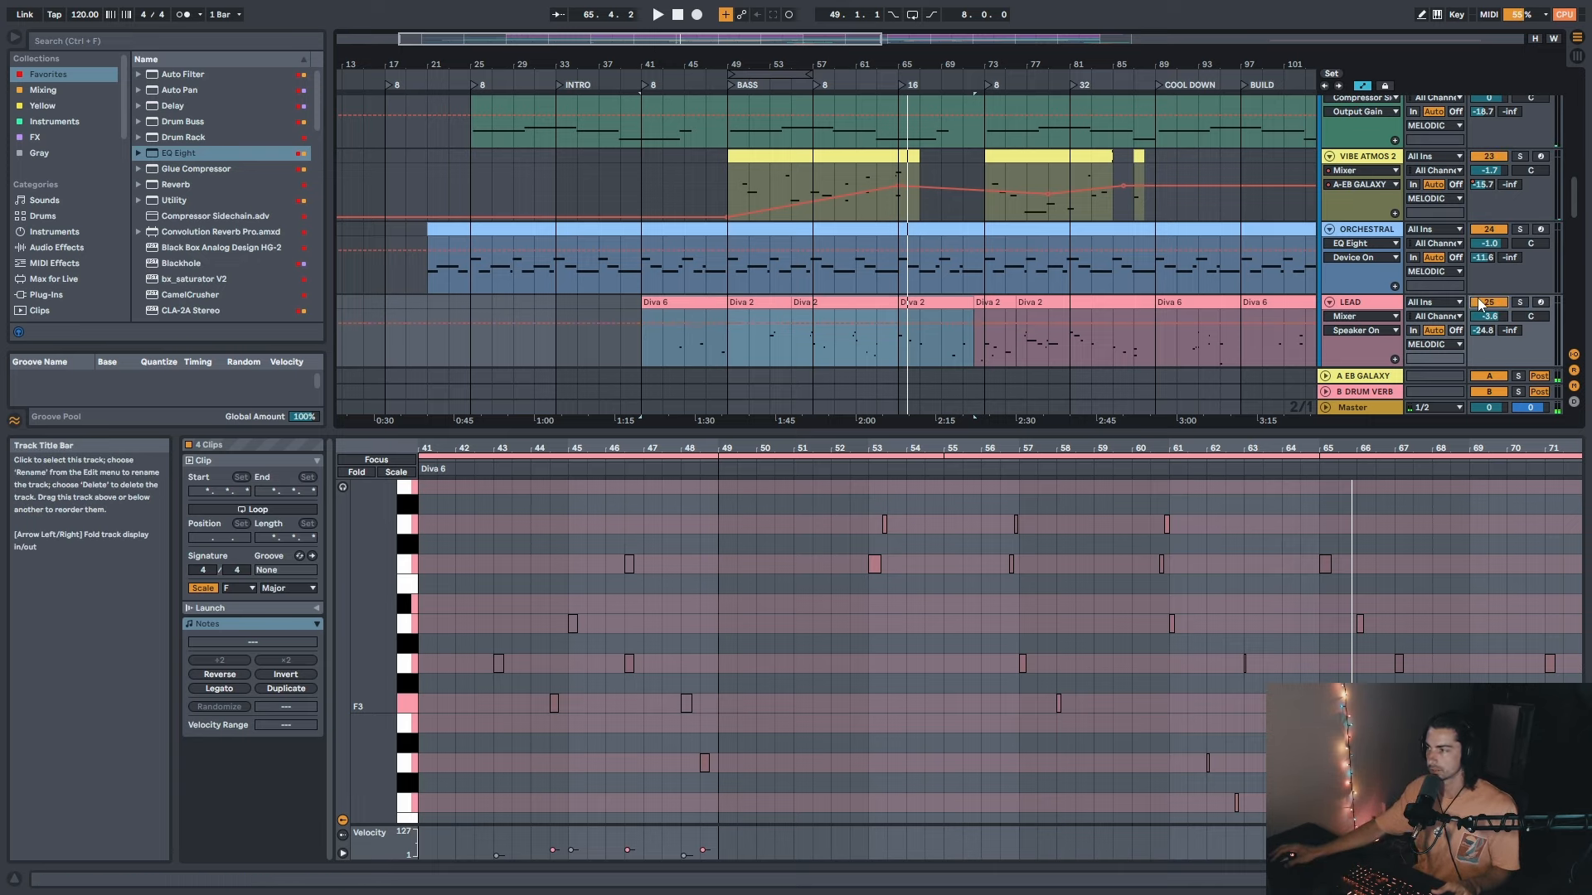
pyautogui.click(784, 75)
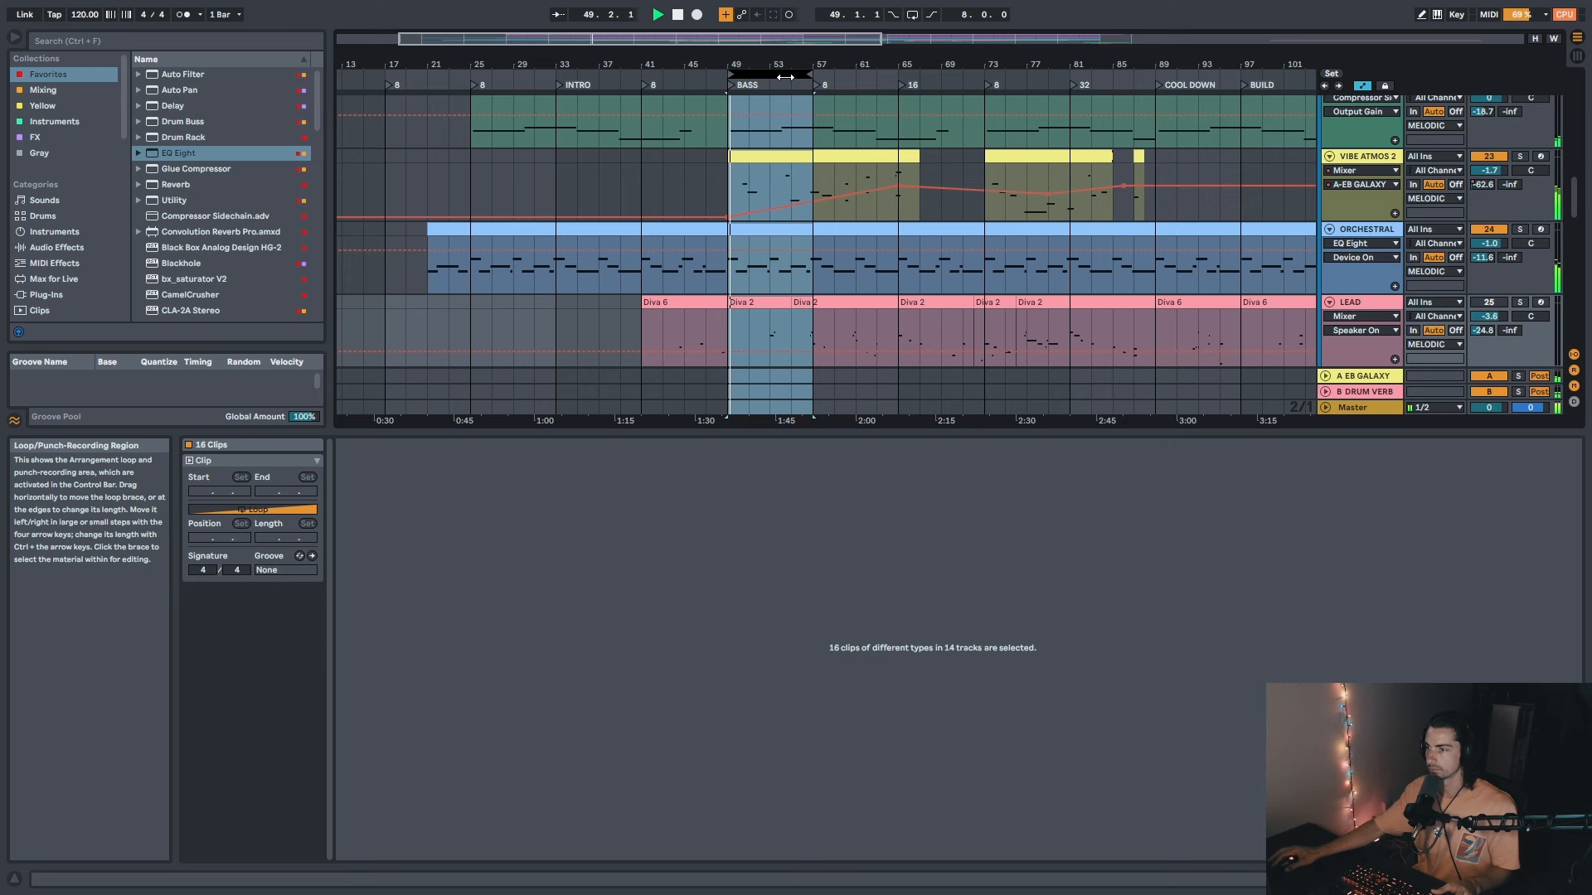
pyautogui.hotkey('shift', 'Tab')
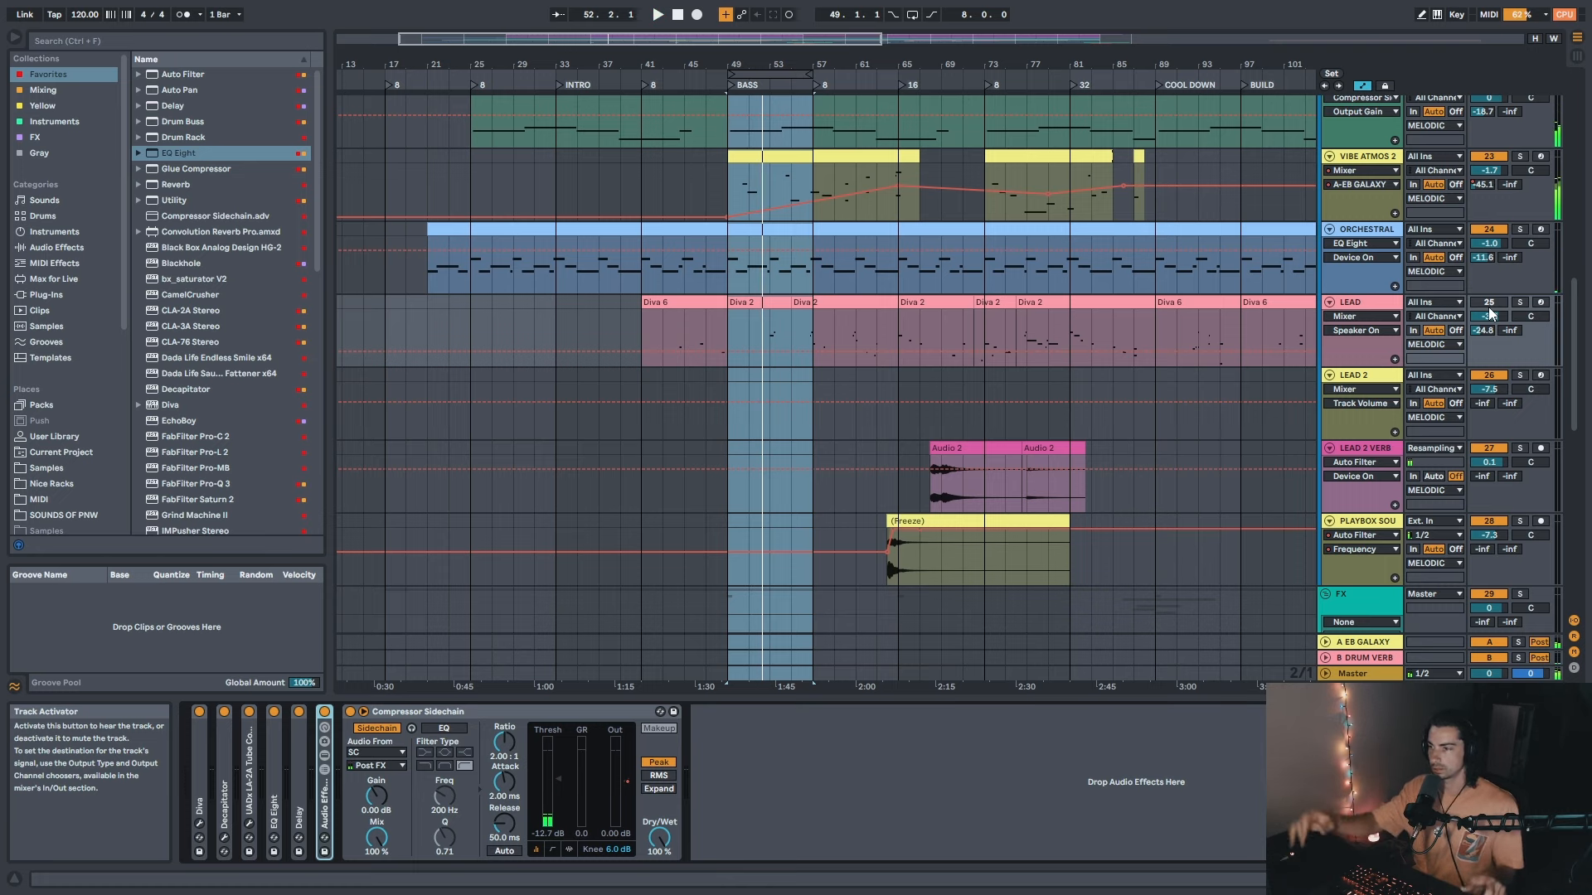
# Step: Reactivate the LEAD track, view the notes of its Diva 2 clip at bar 49 and return to its device chain
pyautogui.moveTo(763, 58); pyautogui.dragTo(762, 63)
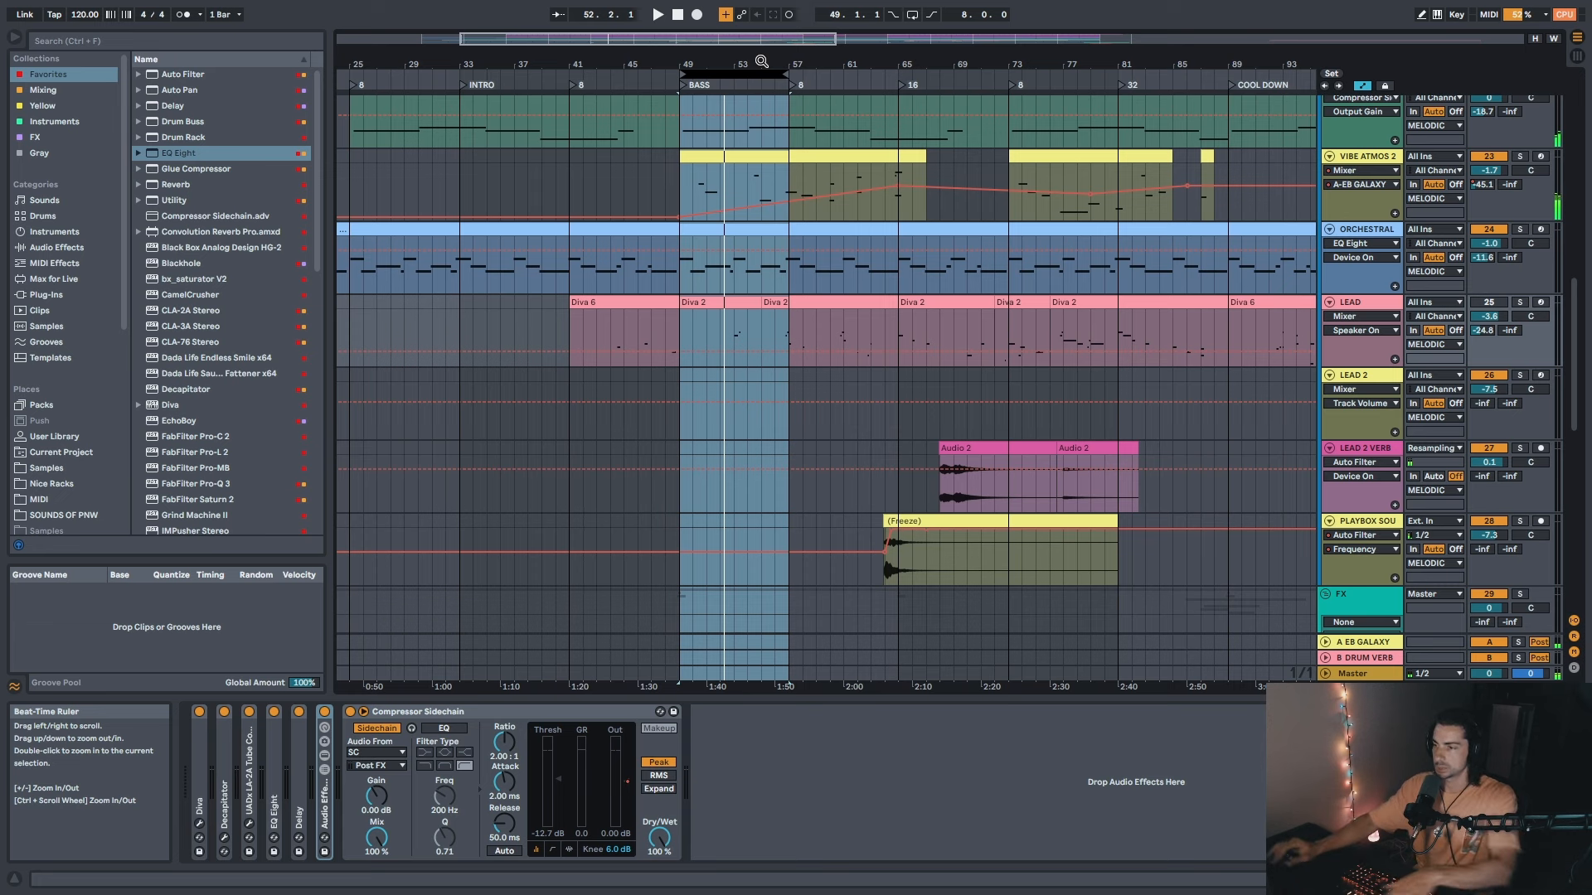
pyautogui.moveTo(570, 65); pyautogui.dragTo(570, 53)
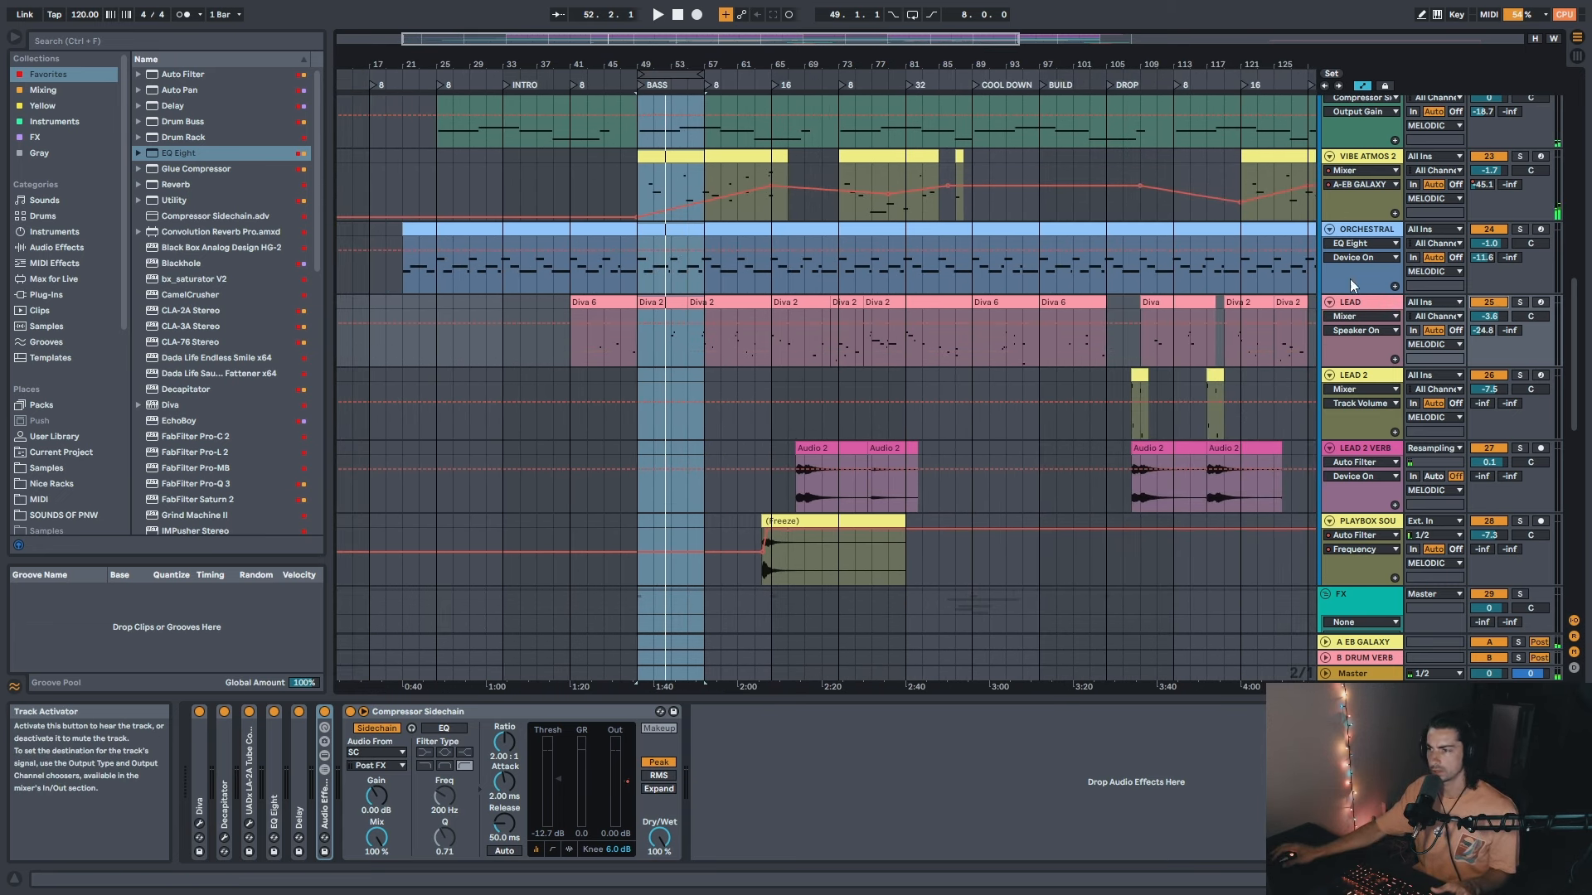
pyautogui.moveTo(682, 65); pyautogui.dragTo(681, 83)
pyautogui.doubleClick(677, 300)
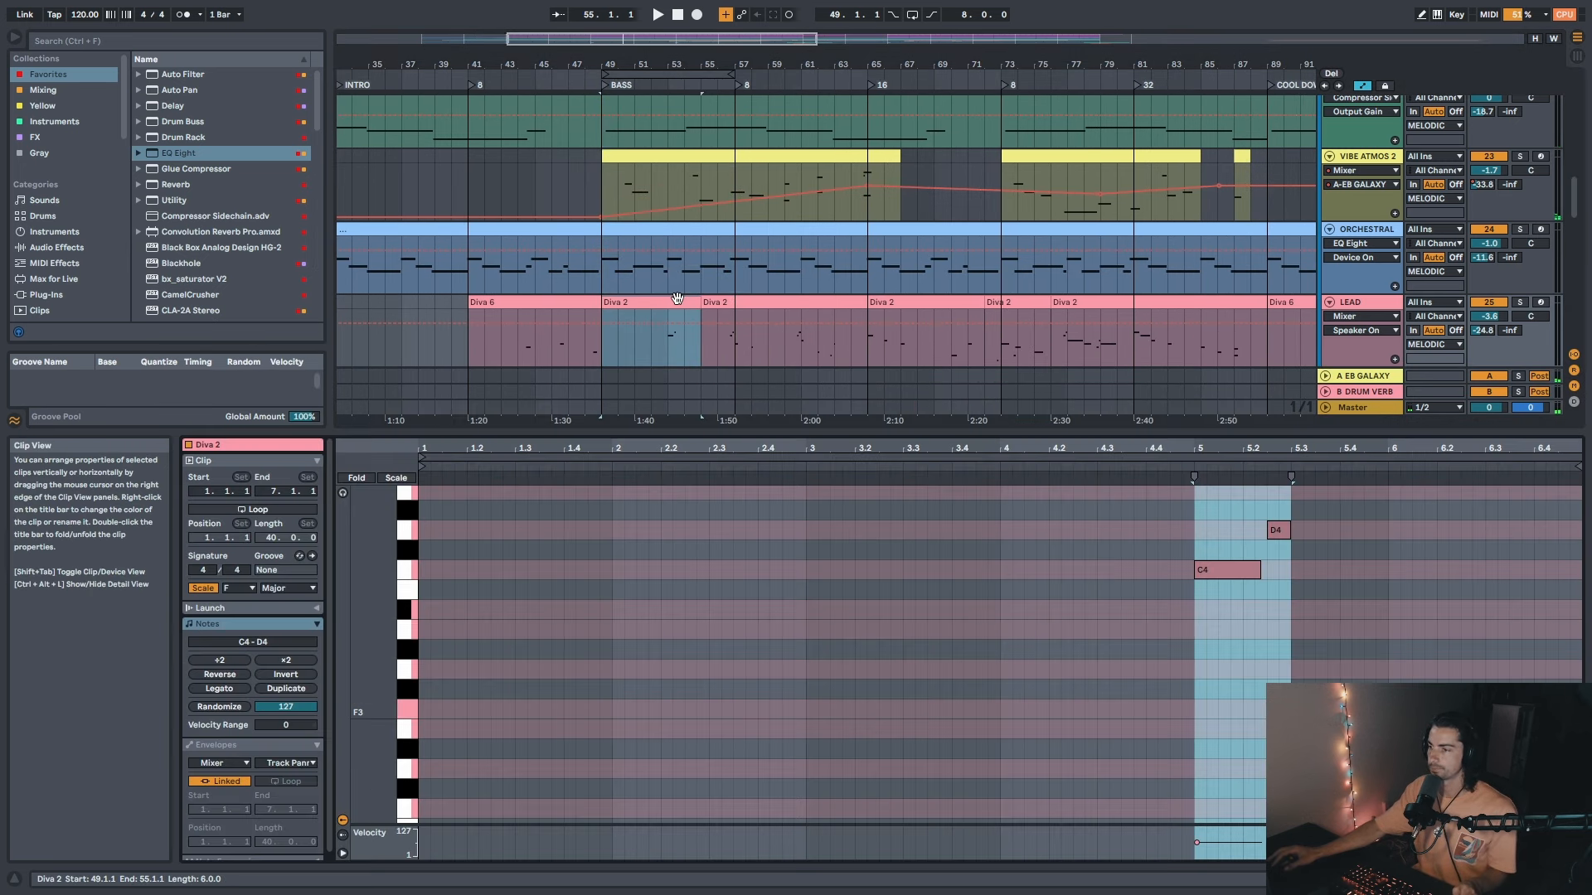
pyautogui.hotkey('shift', 'Tab')
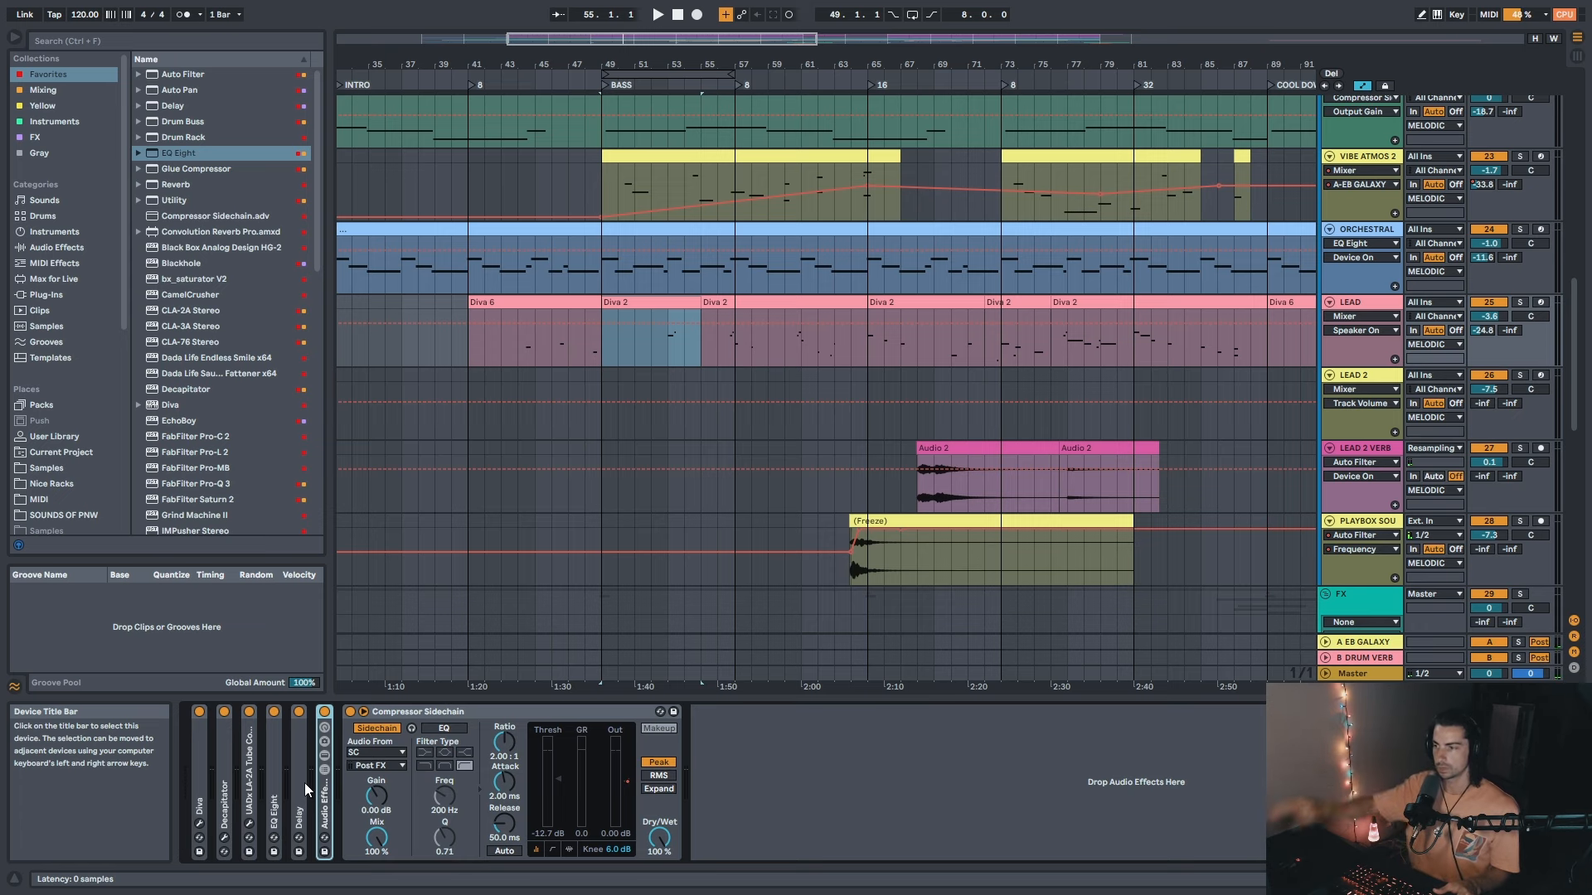
# Step: Deactivate the LEAD track's Delay and Audio Effect Rack and the A EB GALAXY return, and play the song from bar 53
pyautogui.moveTo(618, 68); pyautogui.dragTo(618, 53)
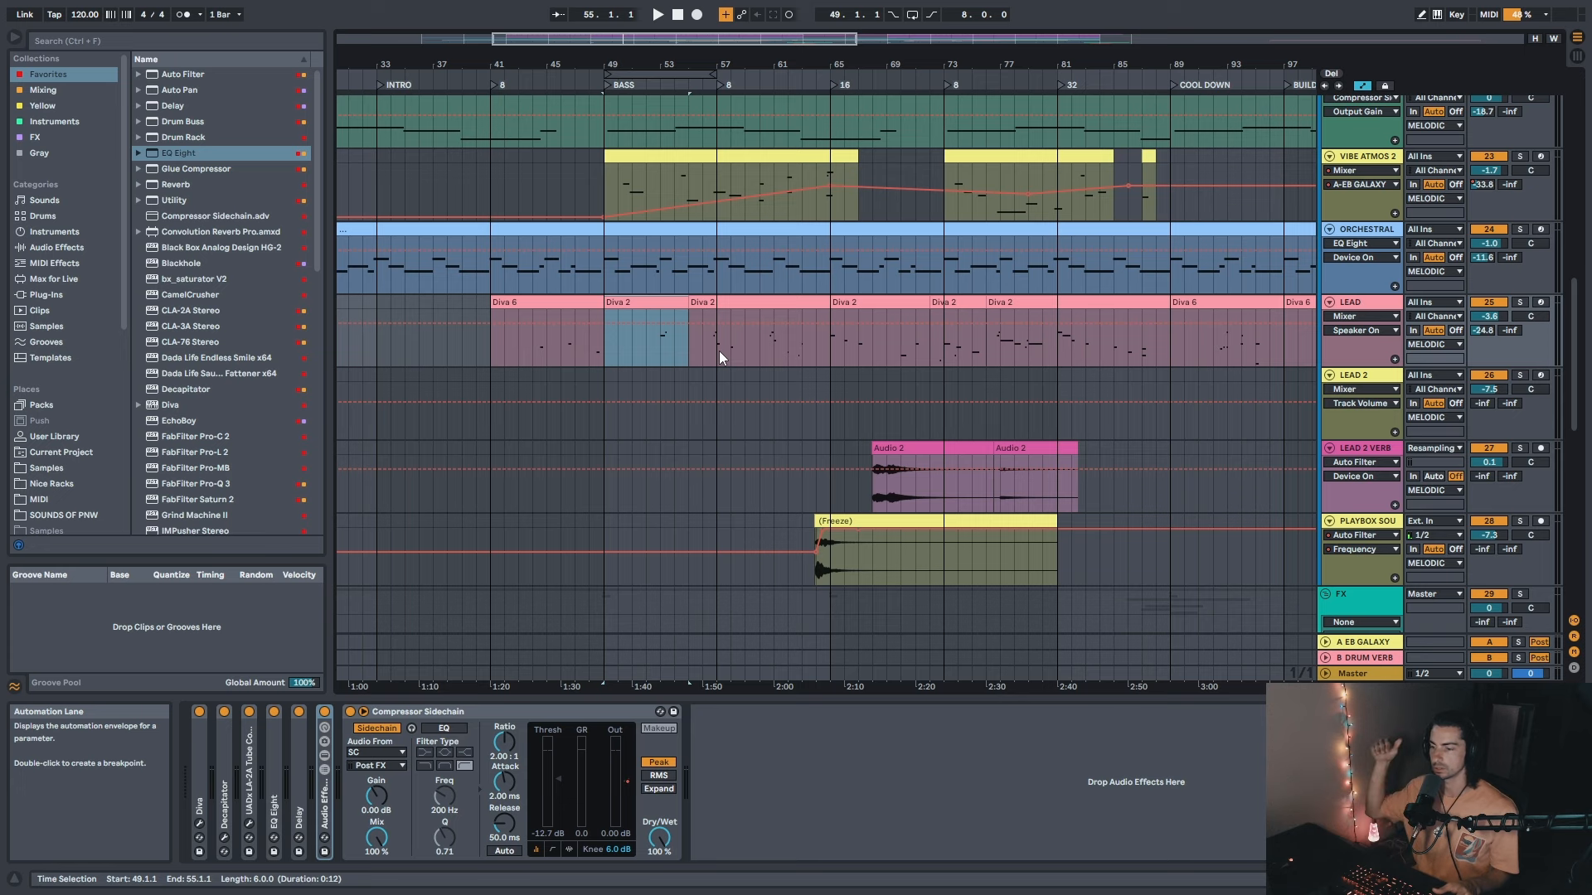
pyautogui.moveTo(701, 66); pyautogui.dragTo(701, 300)
pyautogui.click(652, 327)
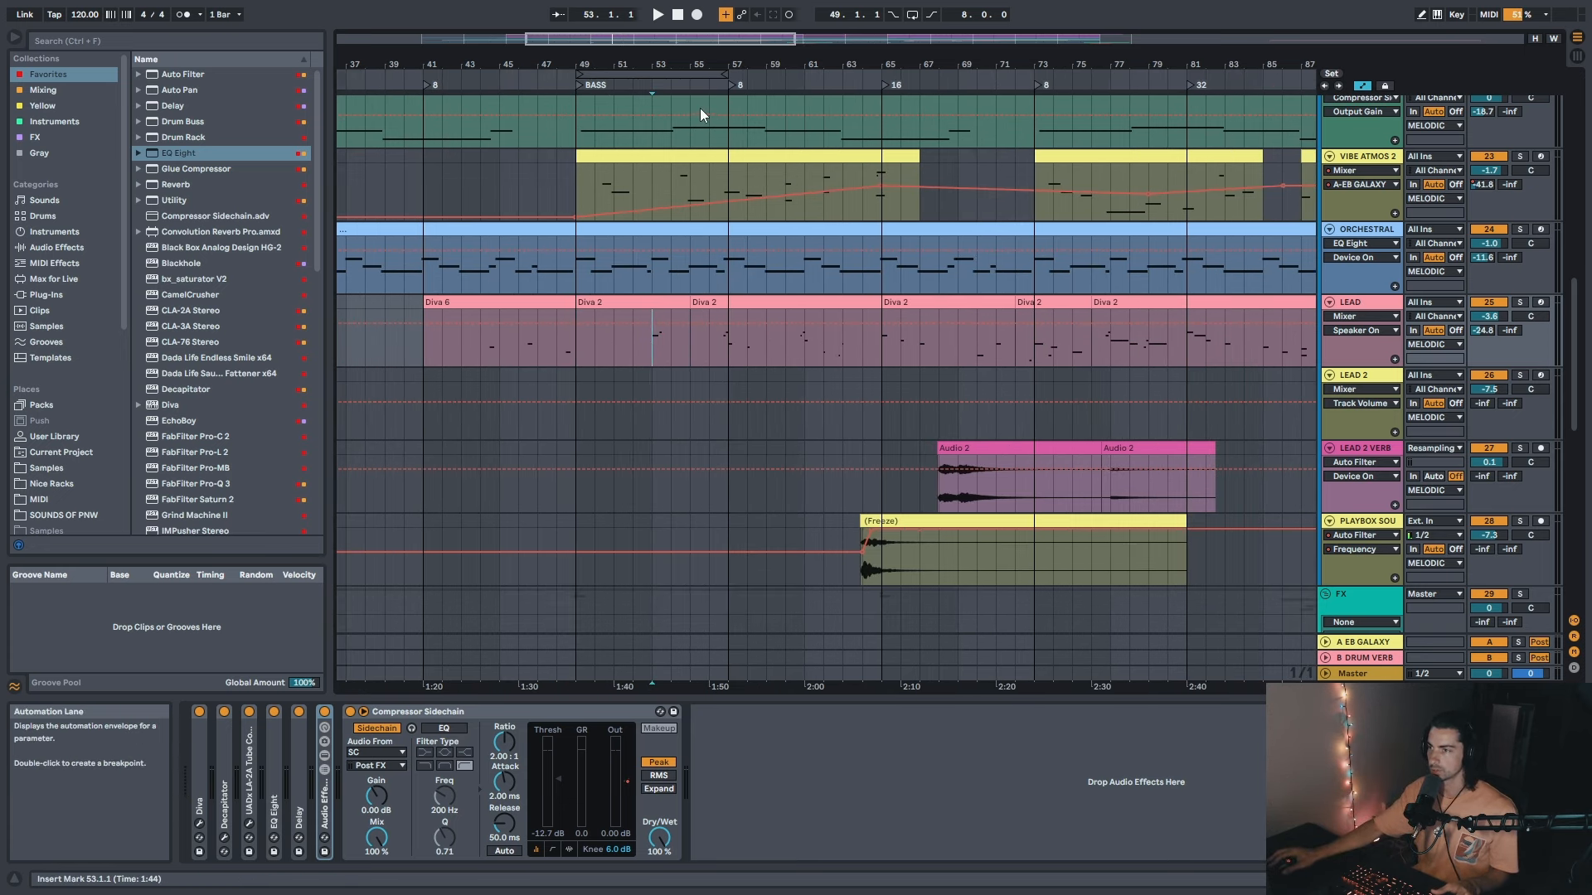
pyautogui.click(301, 714)
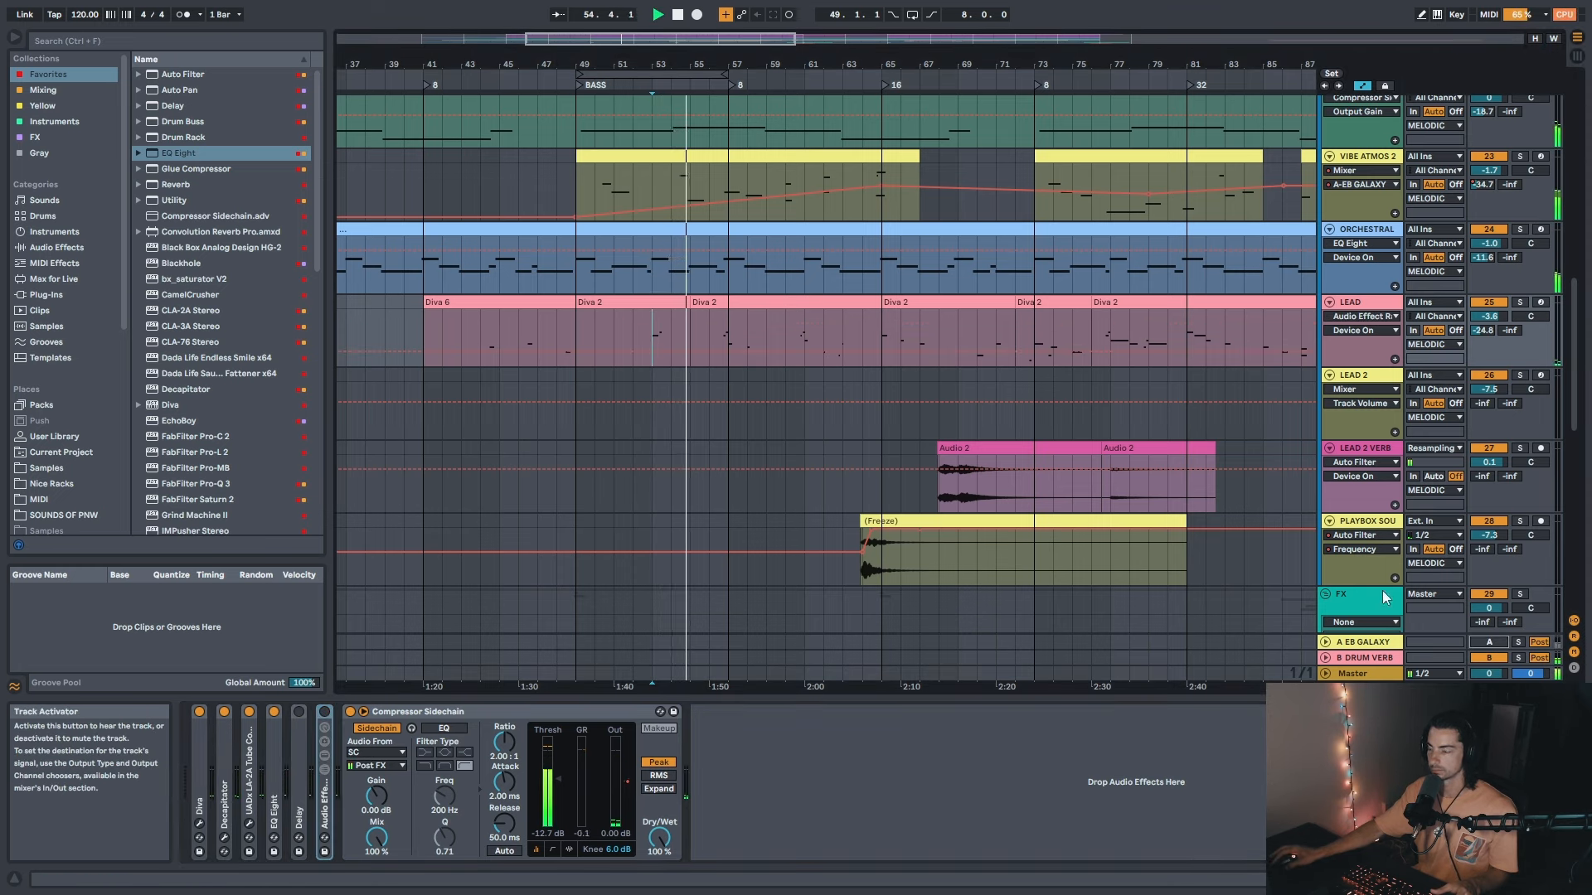
pyautogui.moveTo(743, 64); pyautogui.dragTo(742, 69)
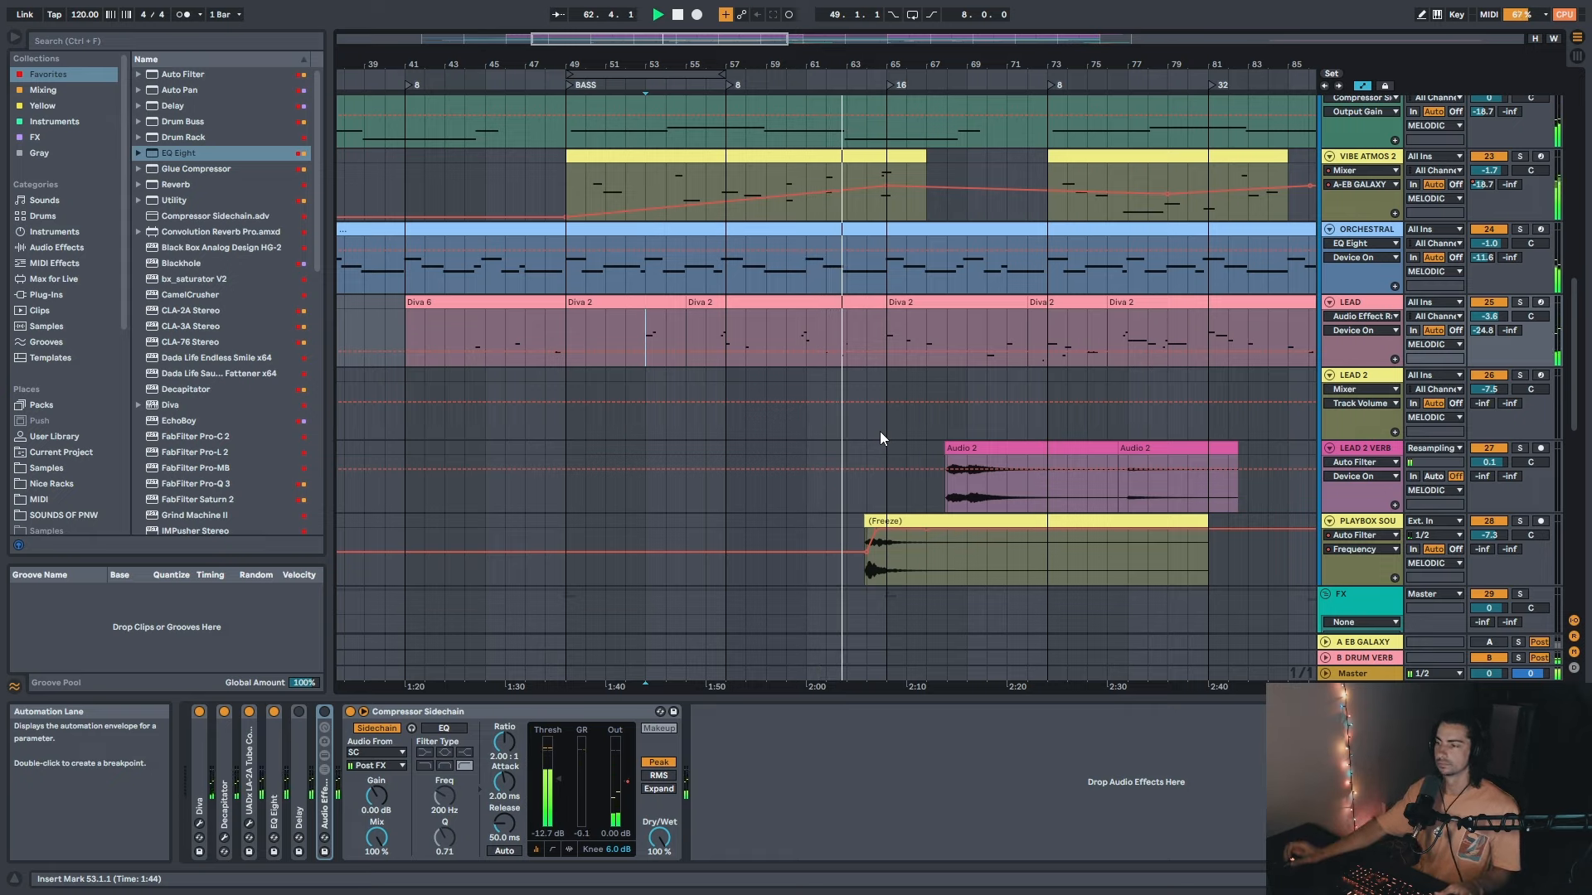
pyautogui.press('space')
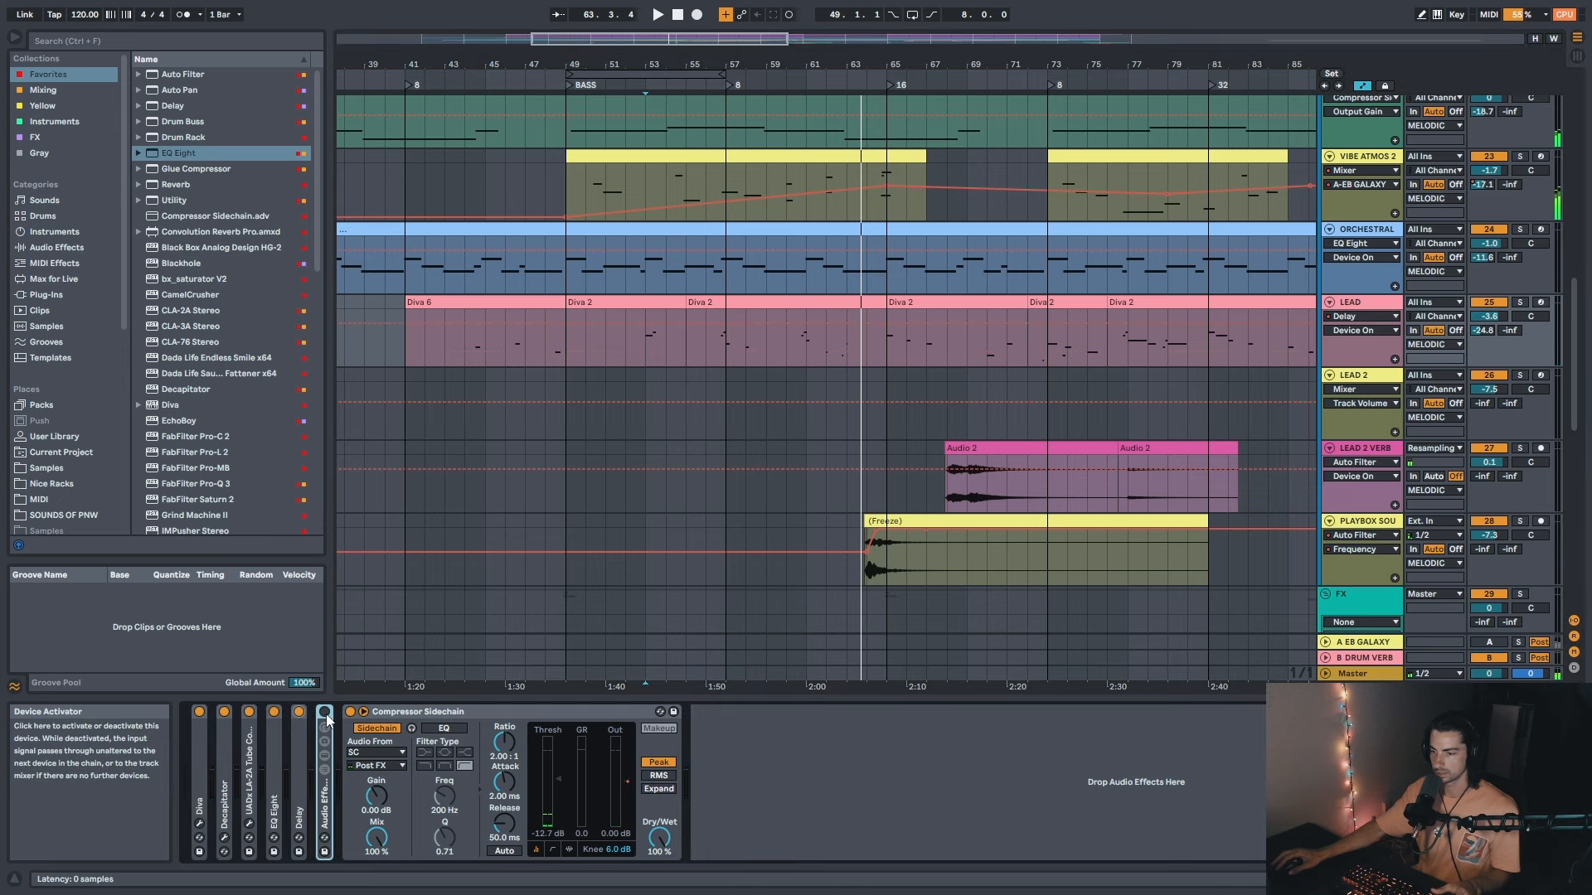
# Step: Reactivate the LEAD track's Delay and Audio Effect Rack, and place the playback position at bar 53
pyautogui.click(606, 325)
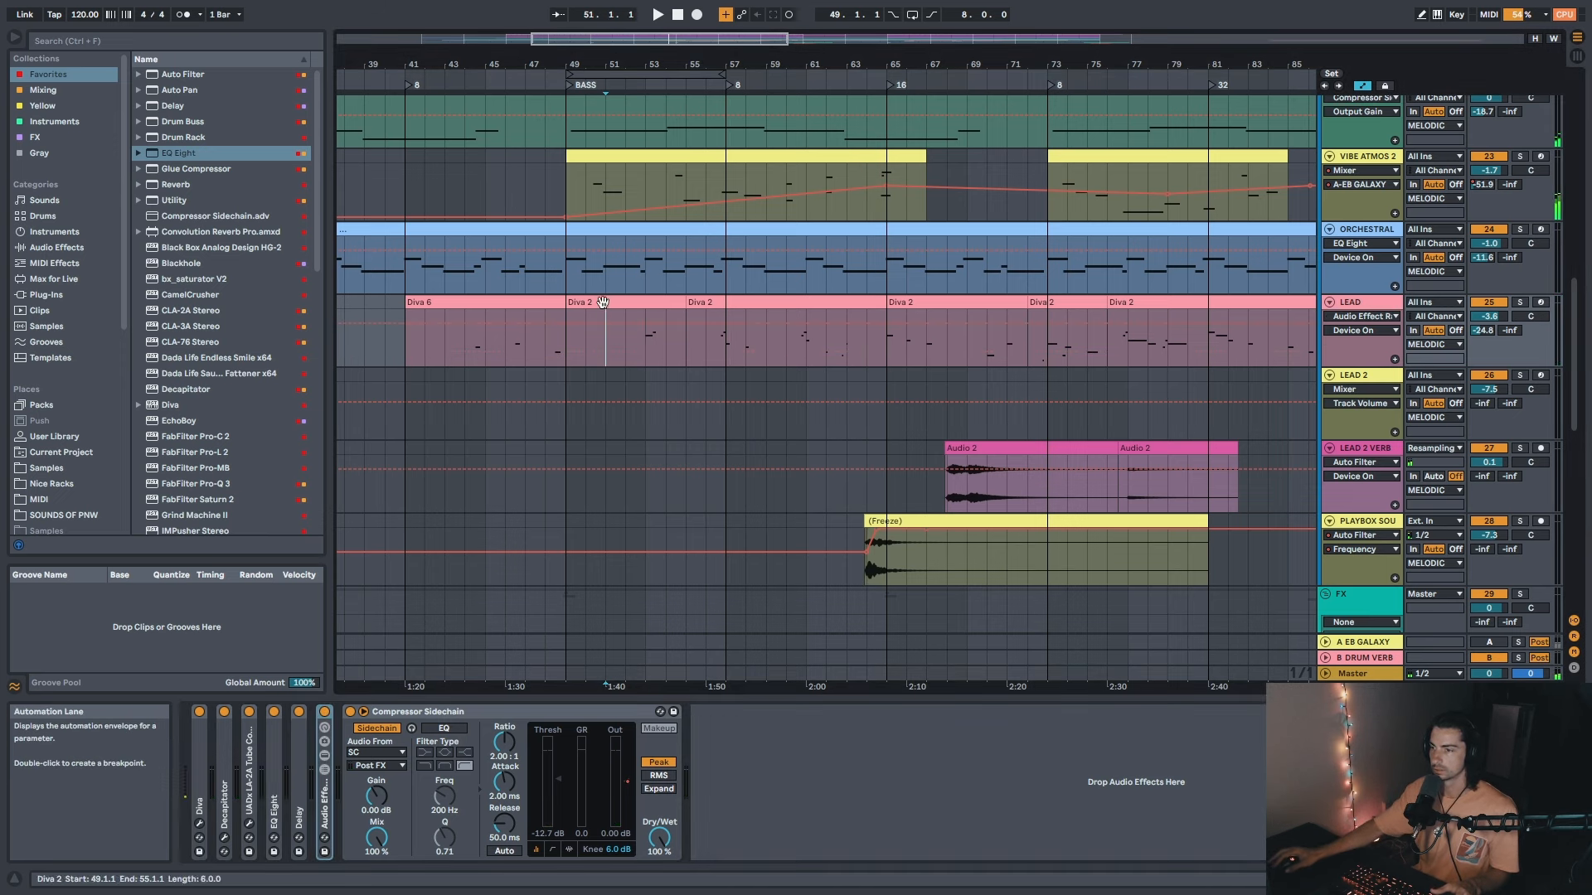
pyautogui.moveTo(705, 59); pyautogui.dragTo(715, 56)
pyautogui.click(664, 348)
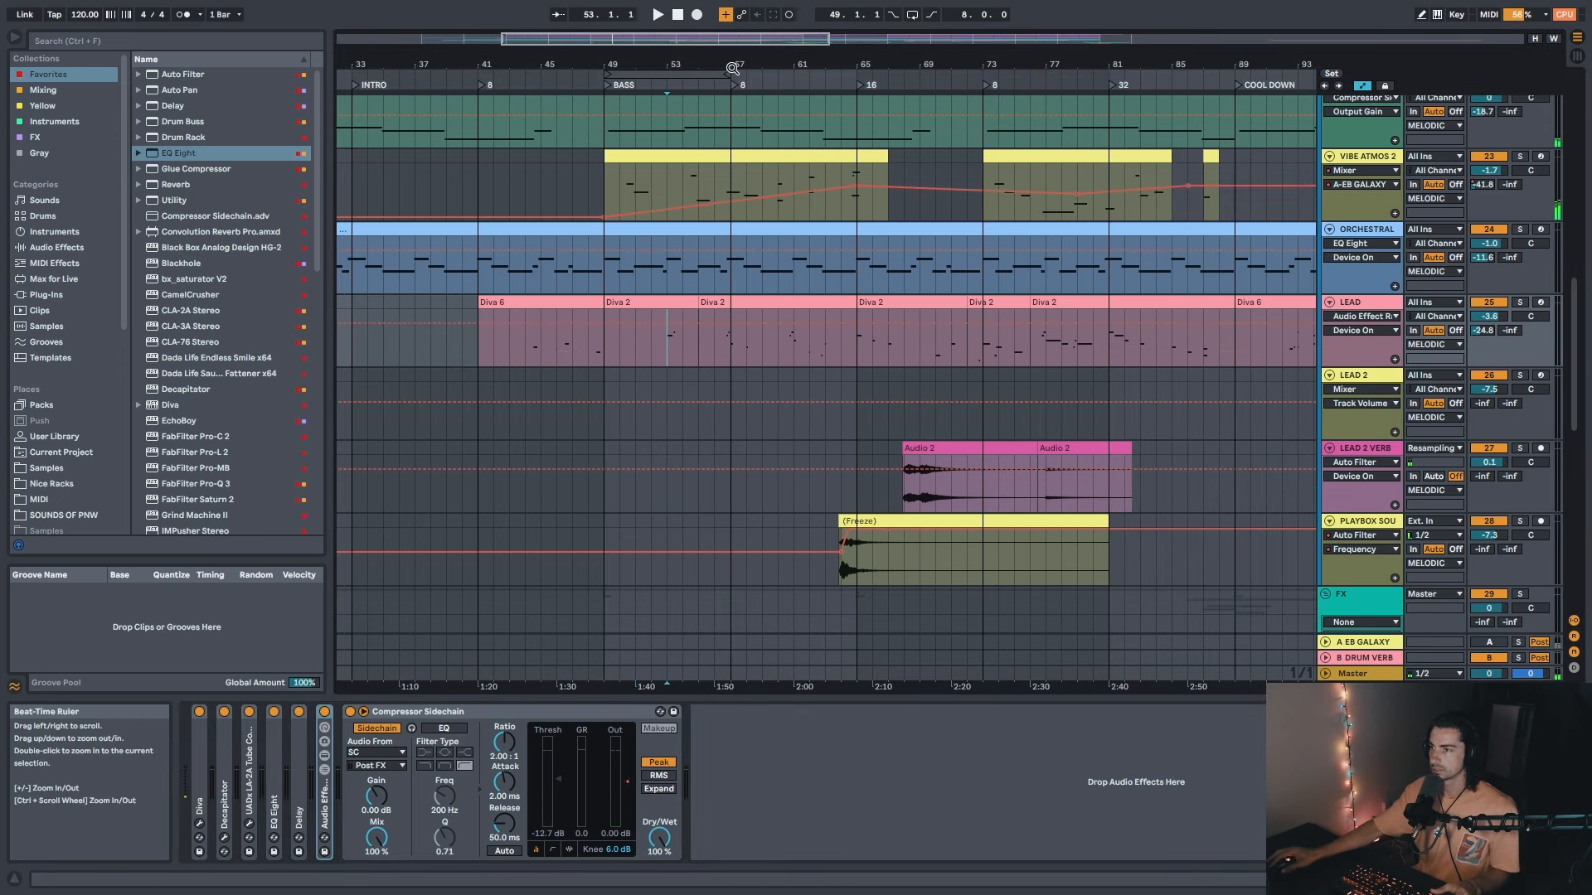
# Step: Hide the arrangement's automation and show the take lanes of the LEAD track
pyautogui.moveTo(864, 64); pyautogui.dragTo(862, 56)
pyautogui.moveTo(1111, 64); pyautogui.dragTo(1042, 60)
pyautogui.click(1373, 317)
pyautogui.click(1373, 304)
pyautogui.press('a')
pyautogui.rightClick(1370, 304)
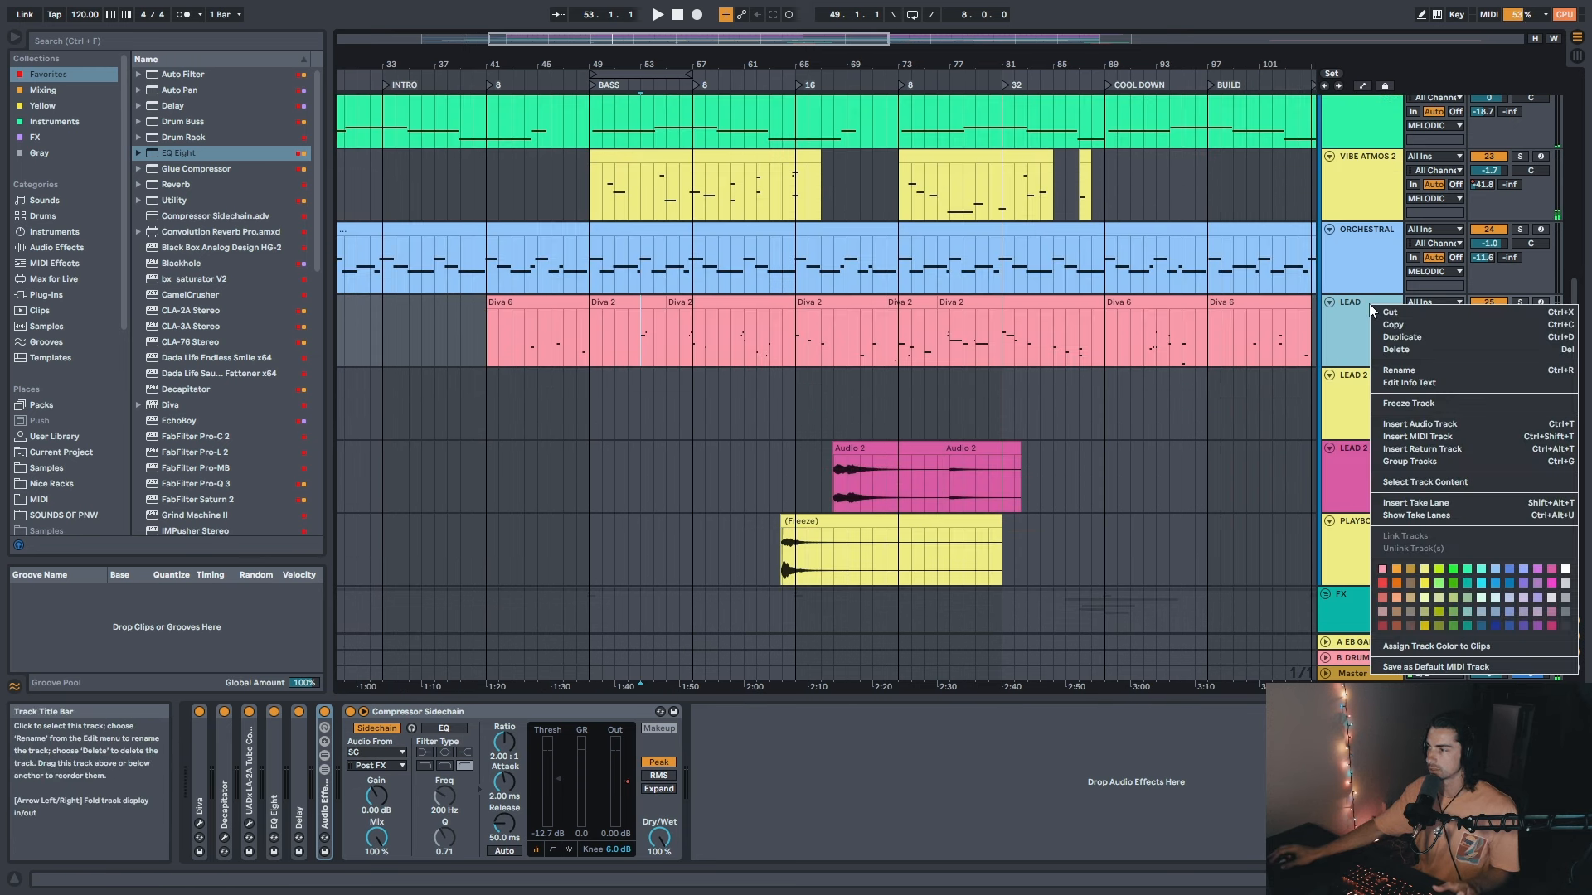
pyautogui.click(1419, 514)
pyautogui.scroll(-2, 1001, 450)
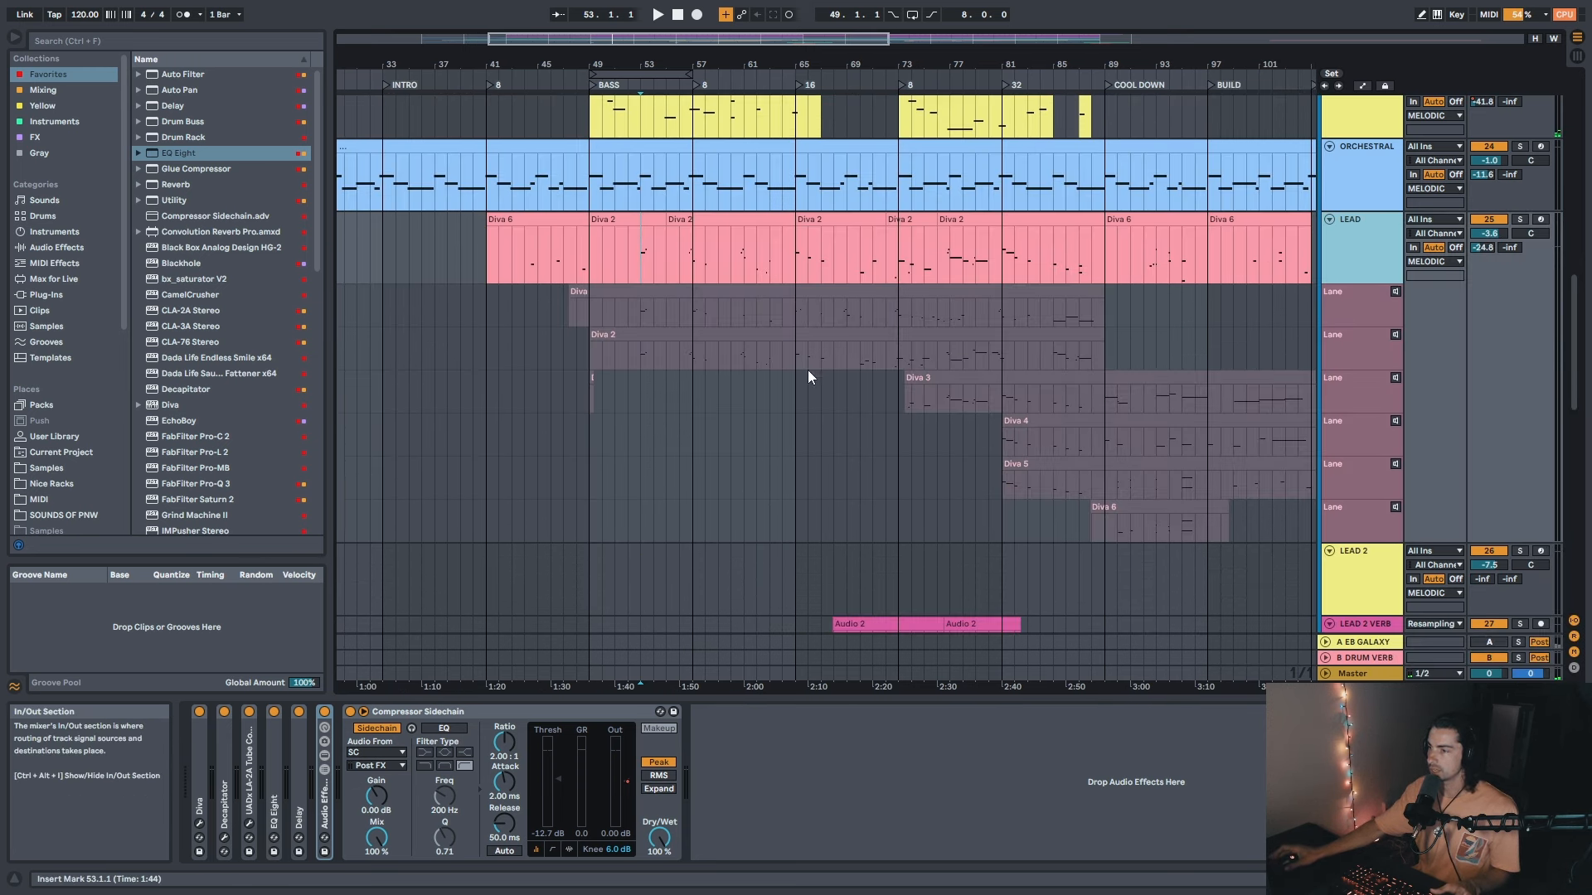
# Step: Look over the recorded takes beneath the LEAD track and hide its take lanes
pyautogui.moveTo(685, 60); pyautogui.dragTo(830, 331)
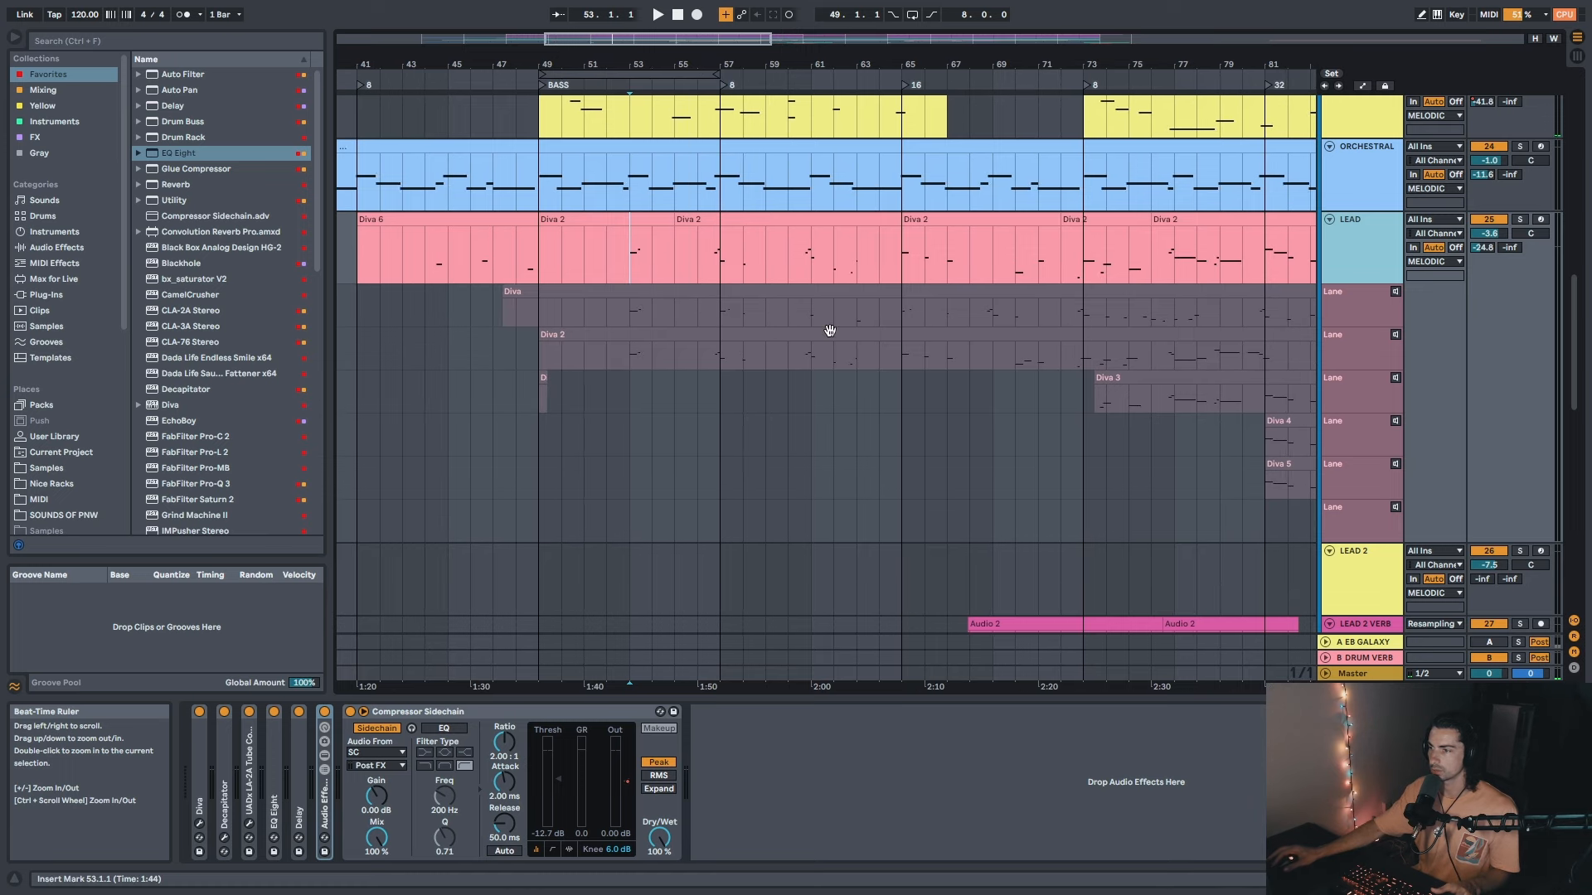
pyautogui.press('-')
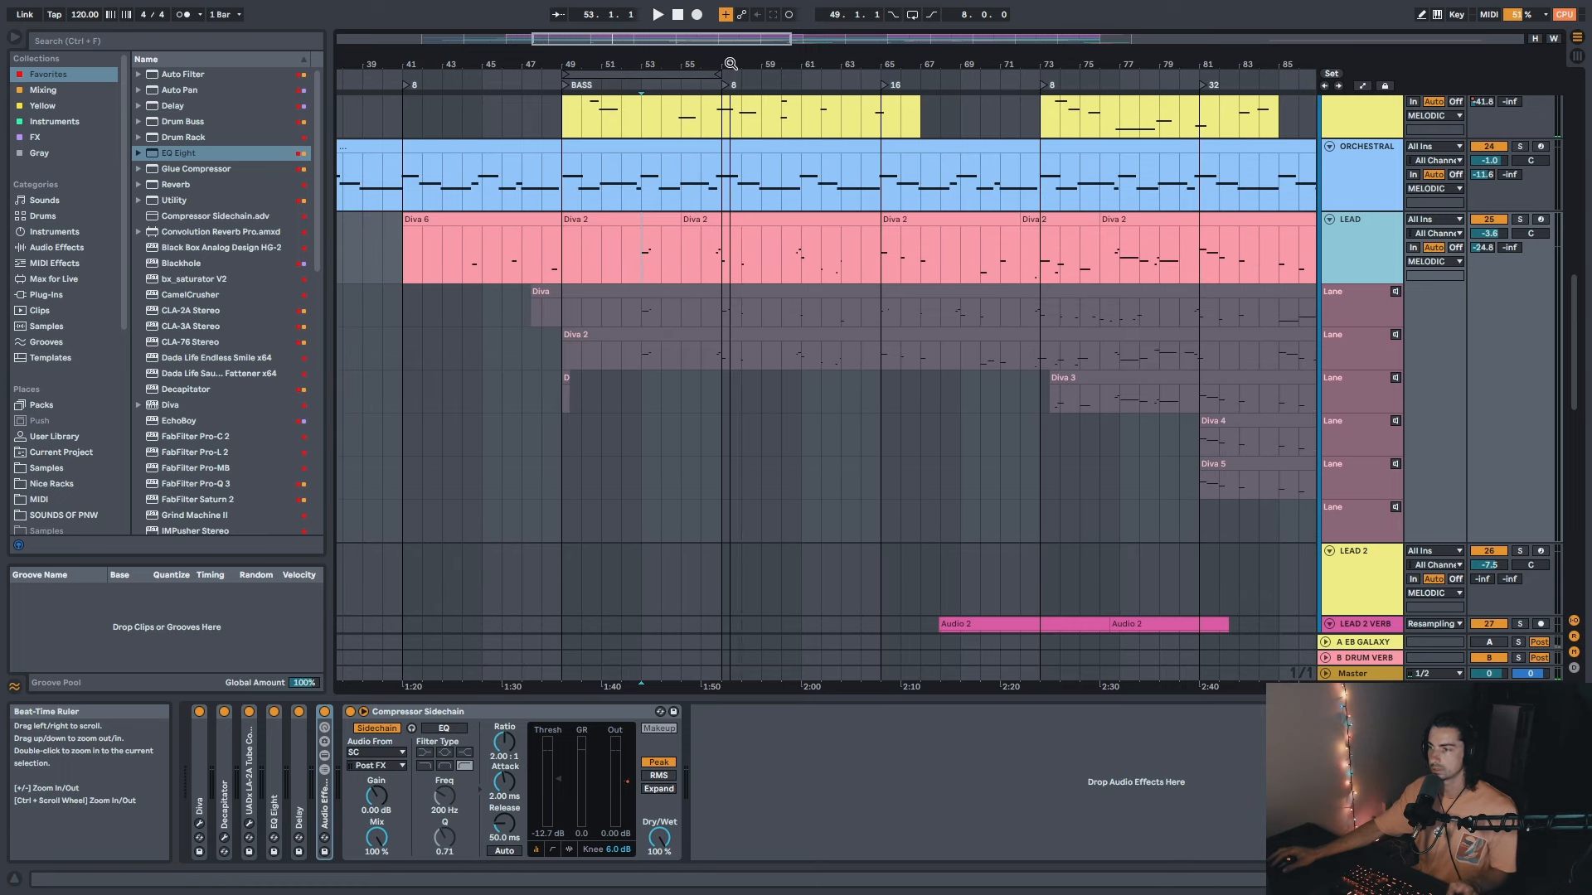
pyautogui.rightClick(1381, 252)
pyautogui.click(1445, 465)
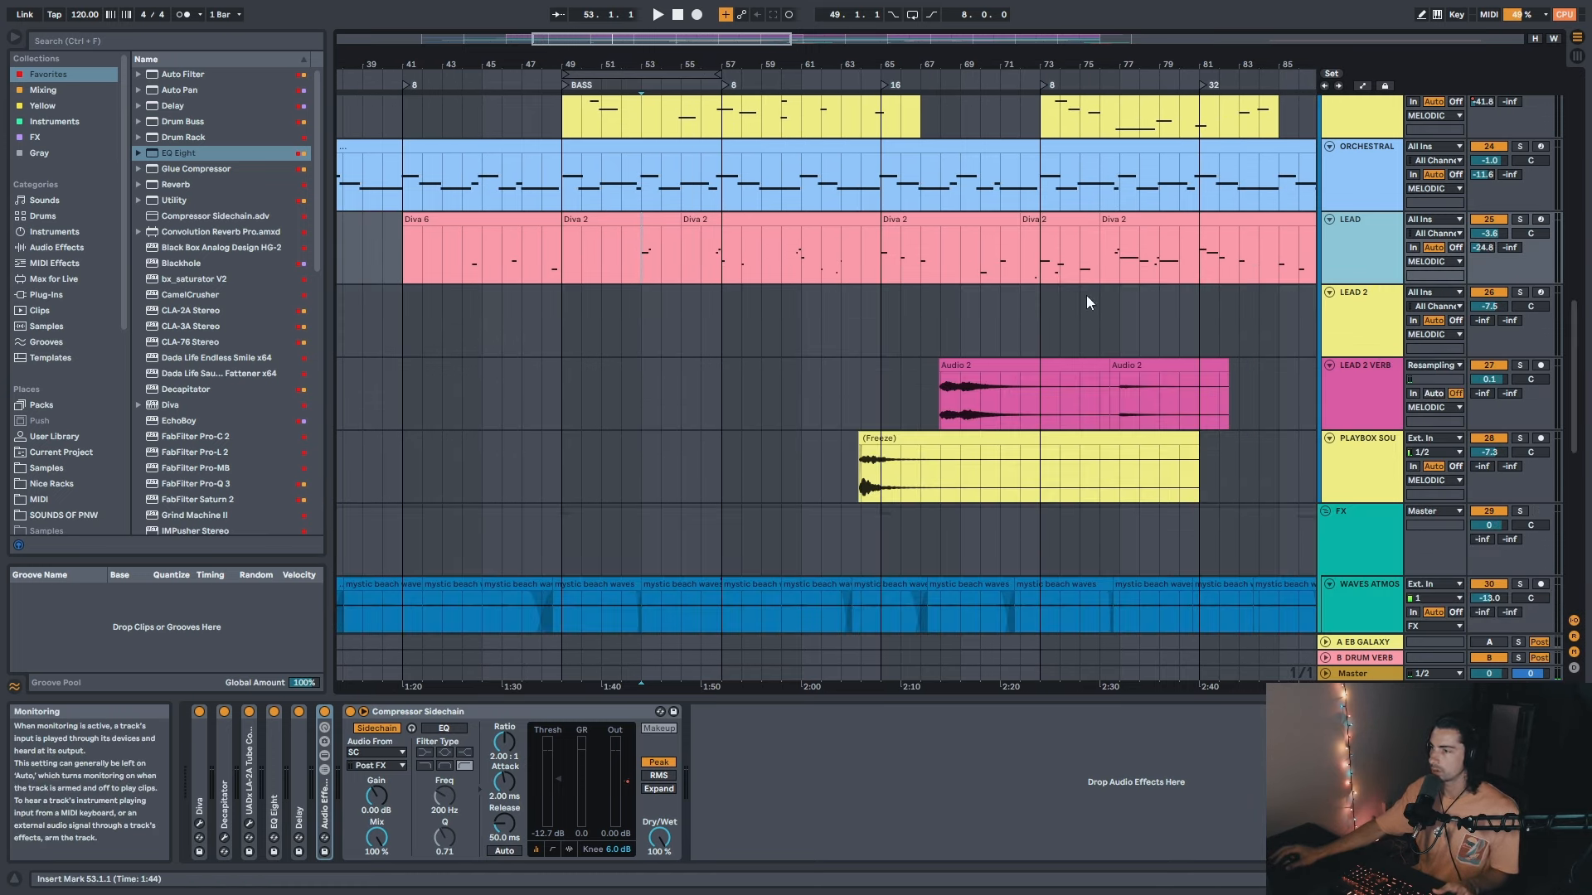
# Step: Examine the notes of the LEAD track's Diva 2 clip at bar 55, and open the Diva synthesizer's window
pyautogui.doubleClick(761, 241)
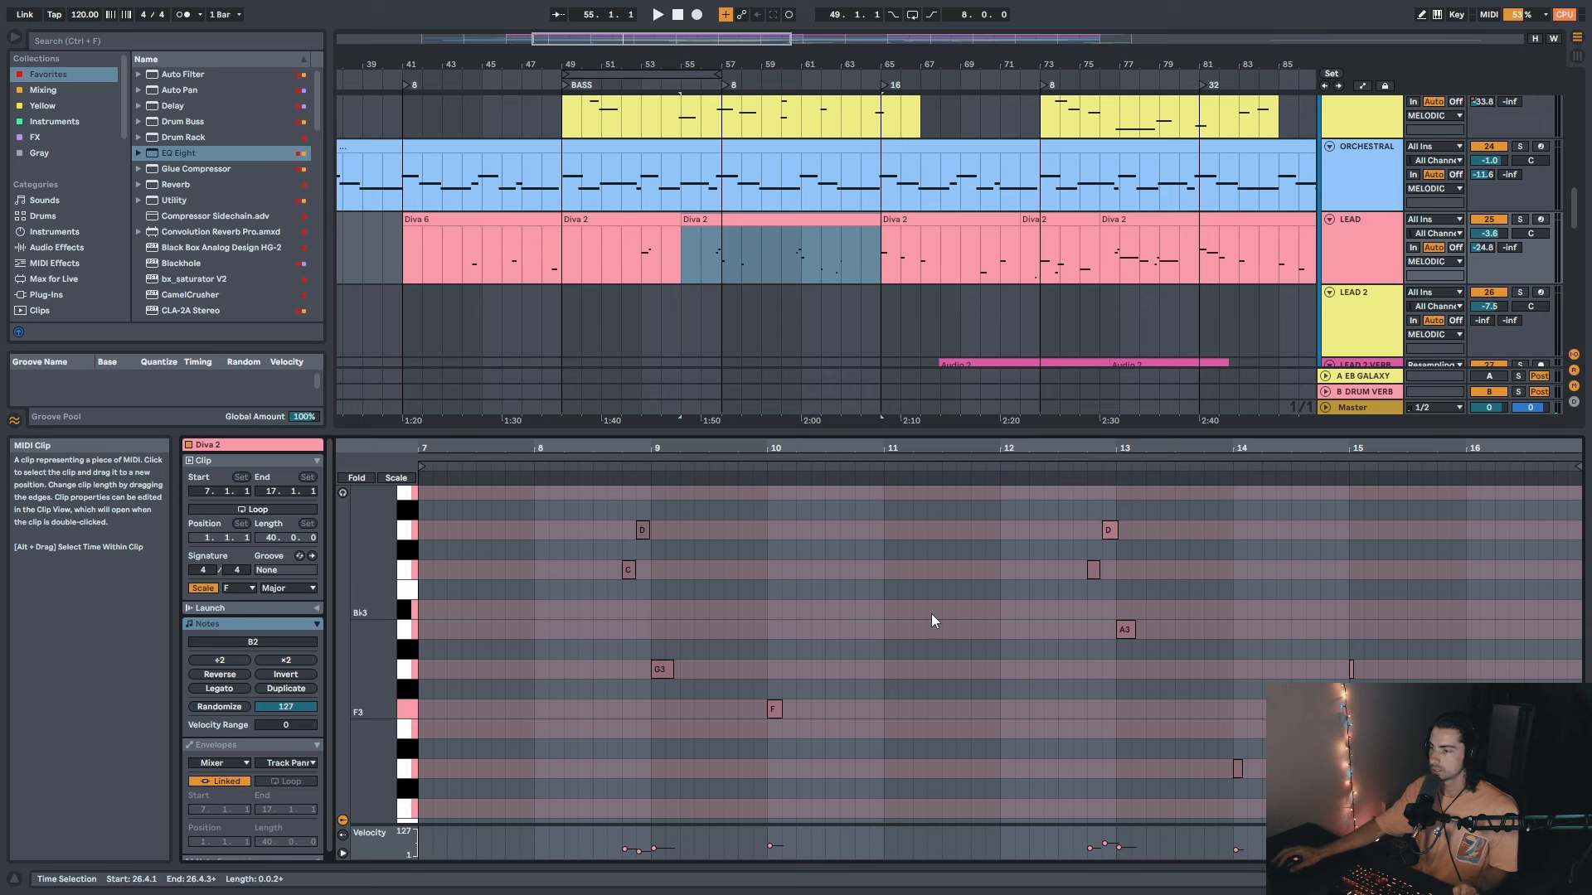
pyautogui.click(776, 711)
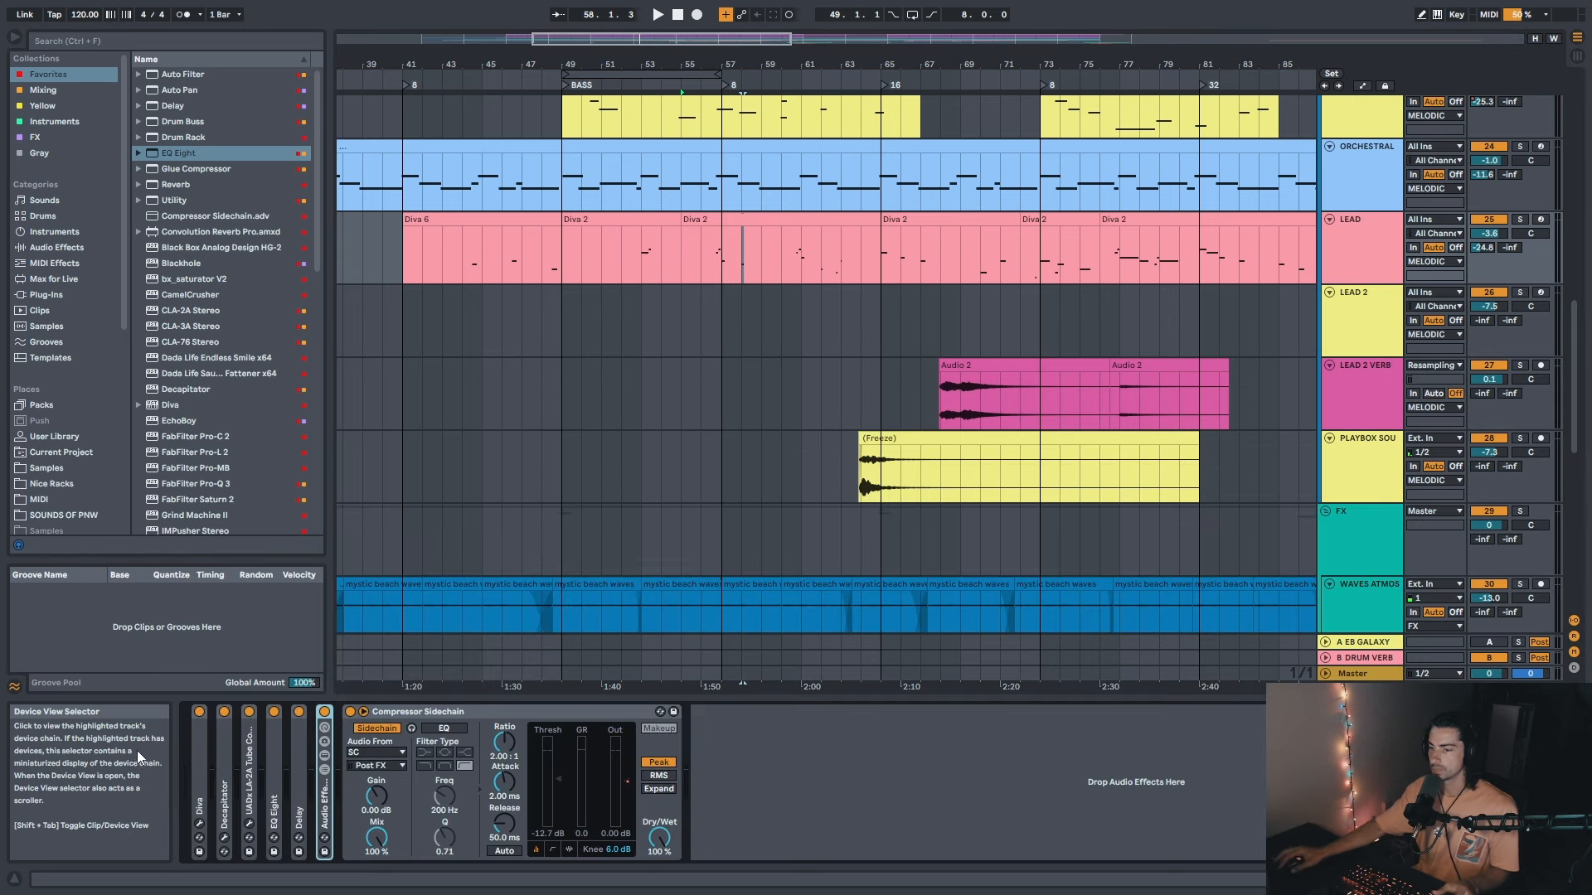
pyautogui.click(201, 773)
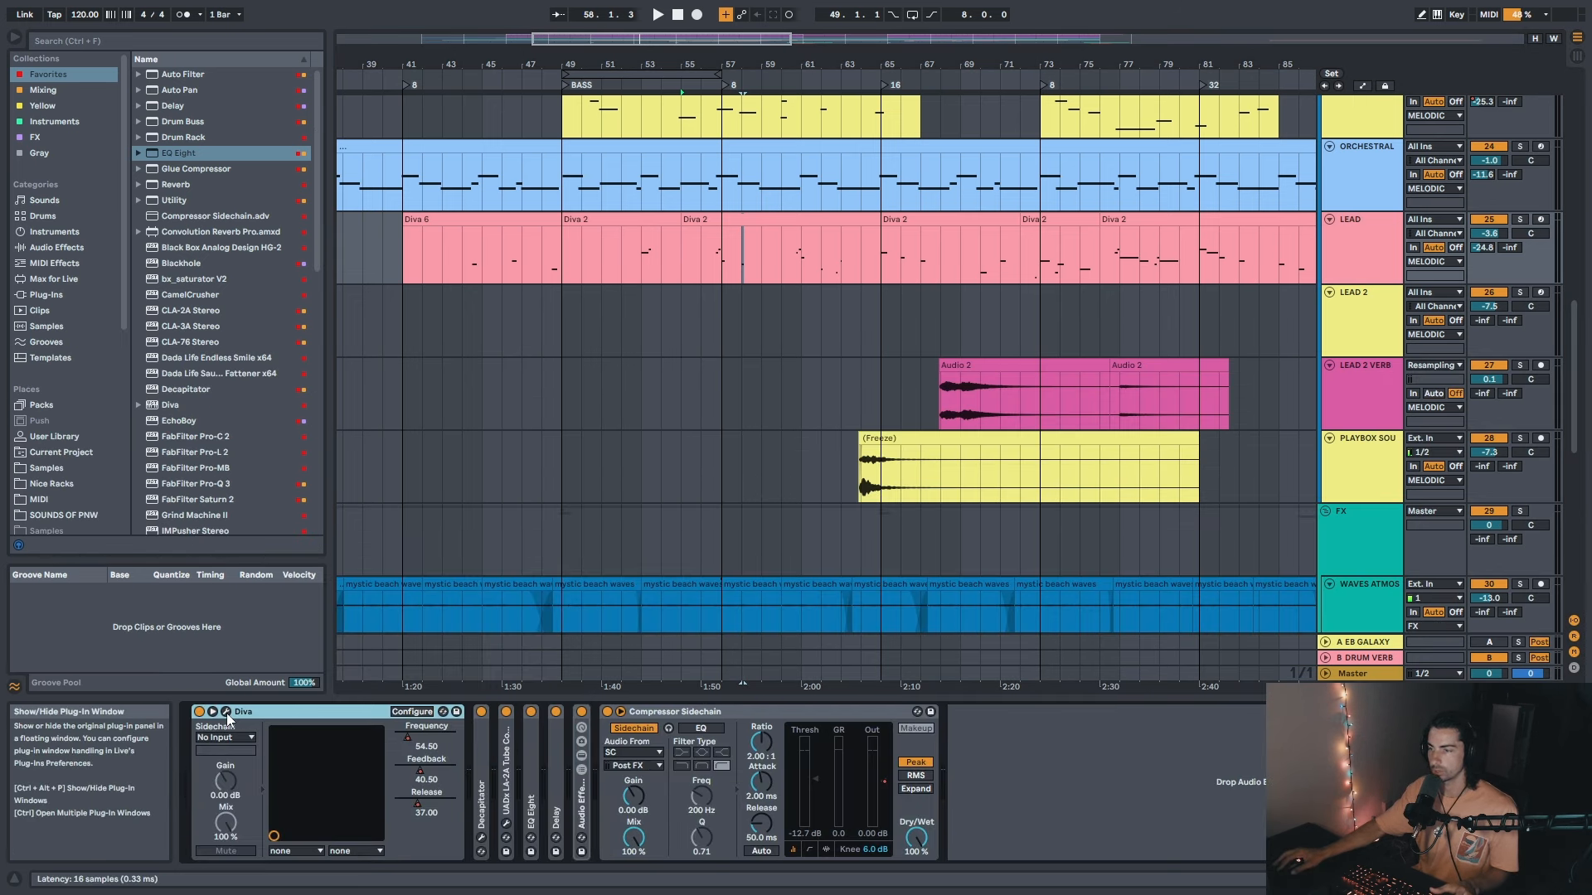
pyautogui.click(226, 713)
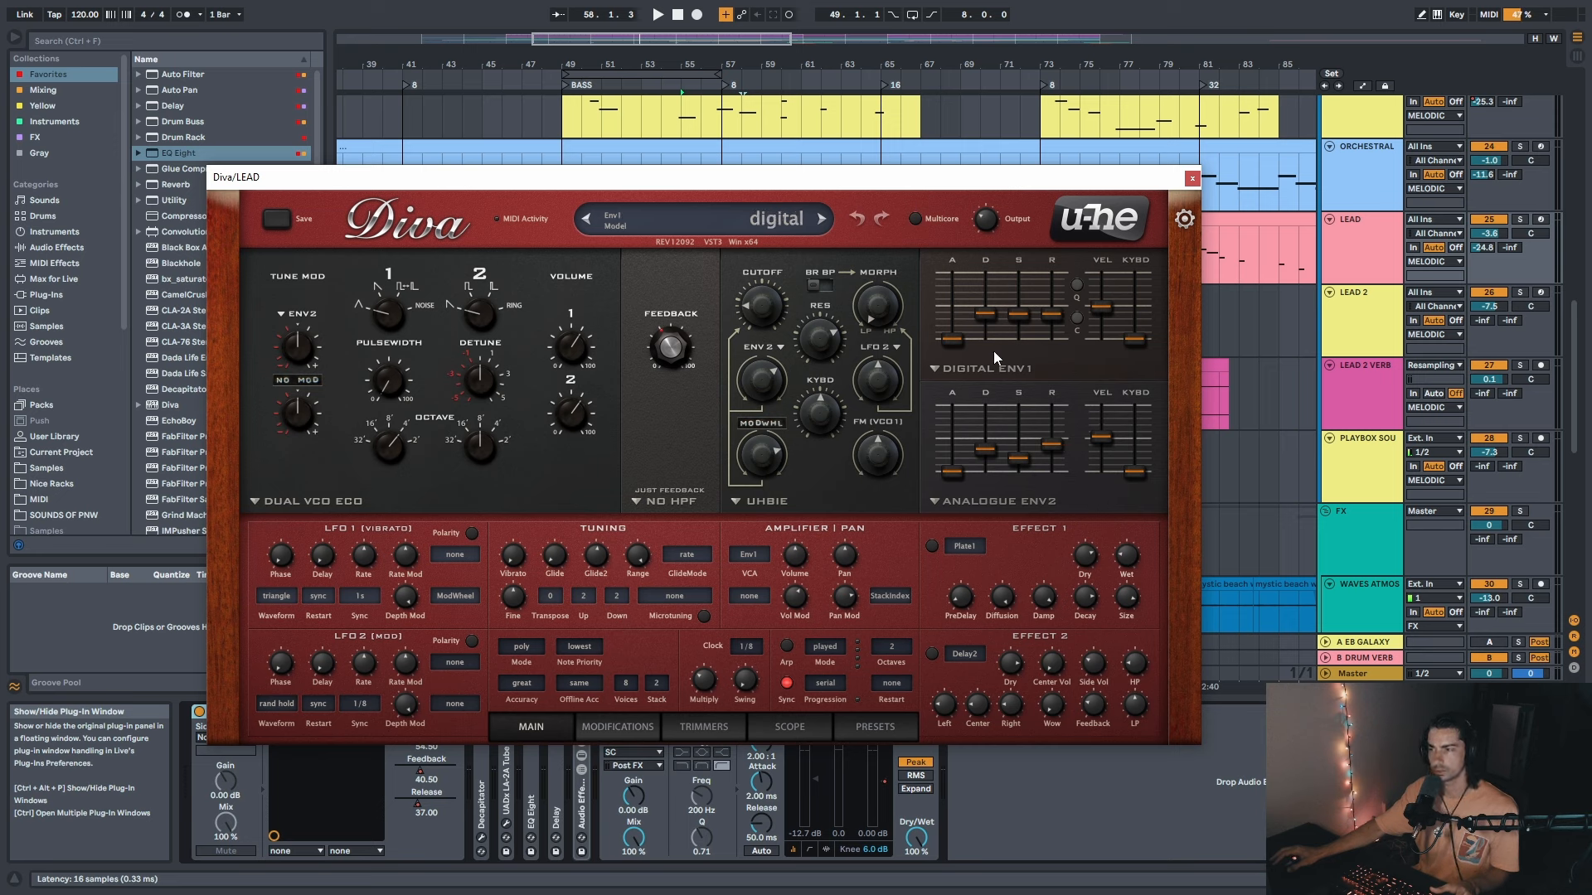
# Step: Close the Diva window and examine the notes of the LEAD track's two Diva 2 clips between bars 49 and 65 together
pyautogui.click(1192, 177)
pyautogui.scroll(3, 622, 217)
pyautogui.click(626, 213)
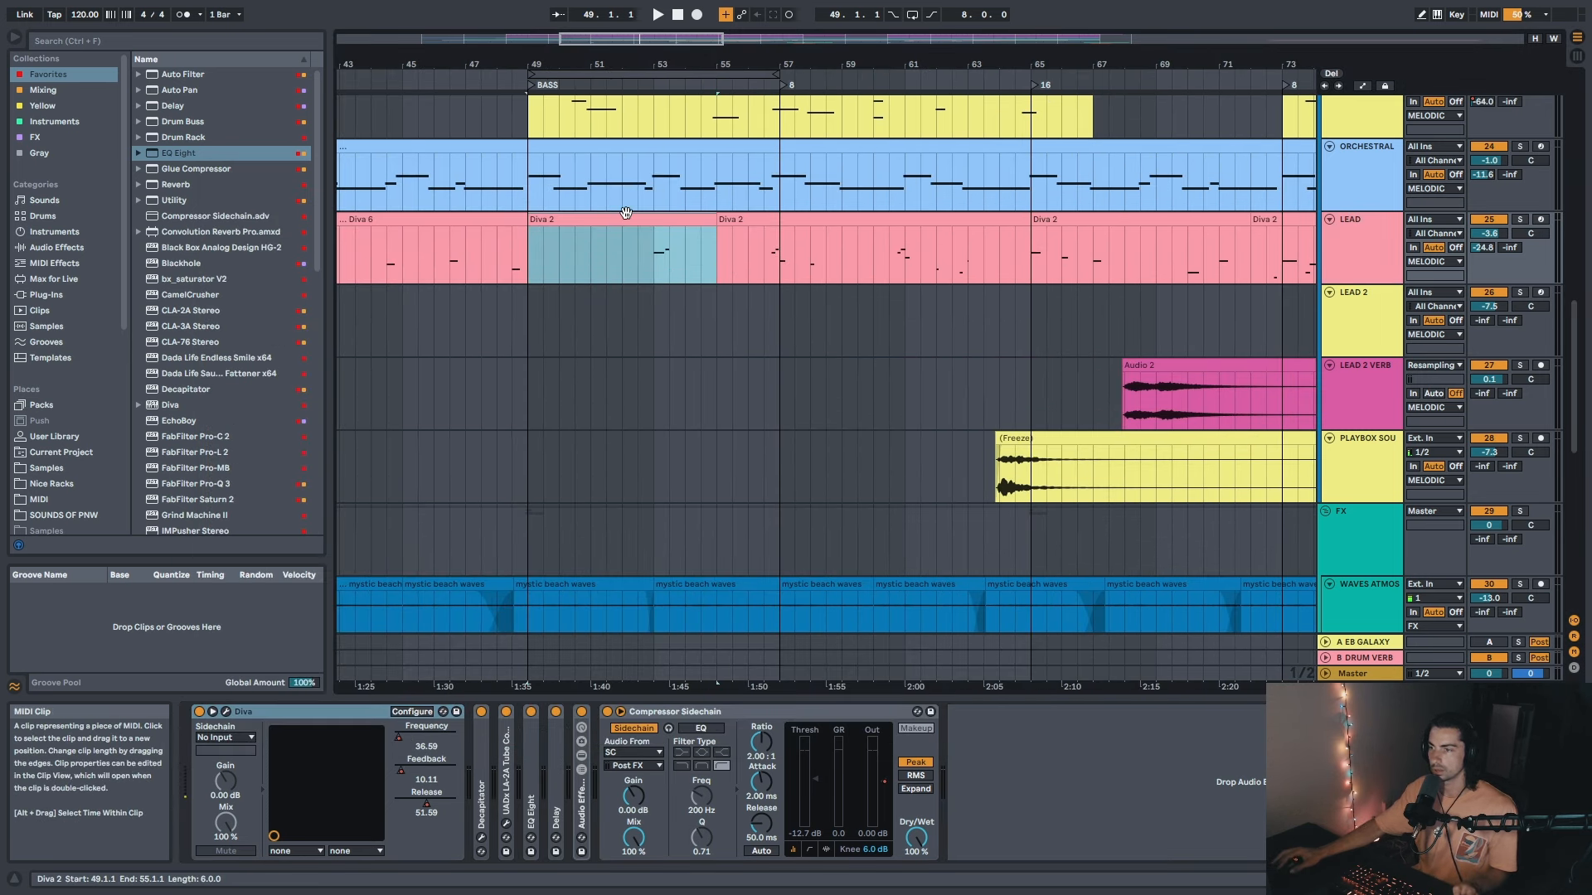
pyautogui.keyDown('shift'); pyautogui.click(766, 218); pyautogui.keyUp('shift')
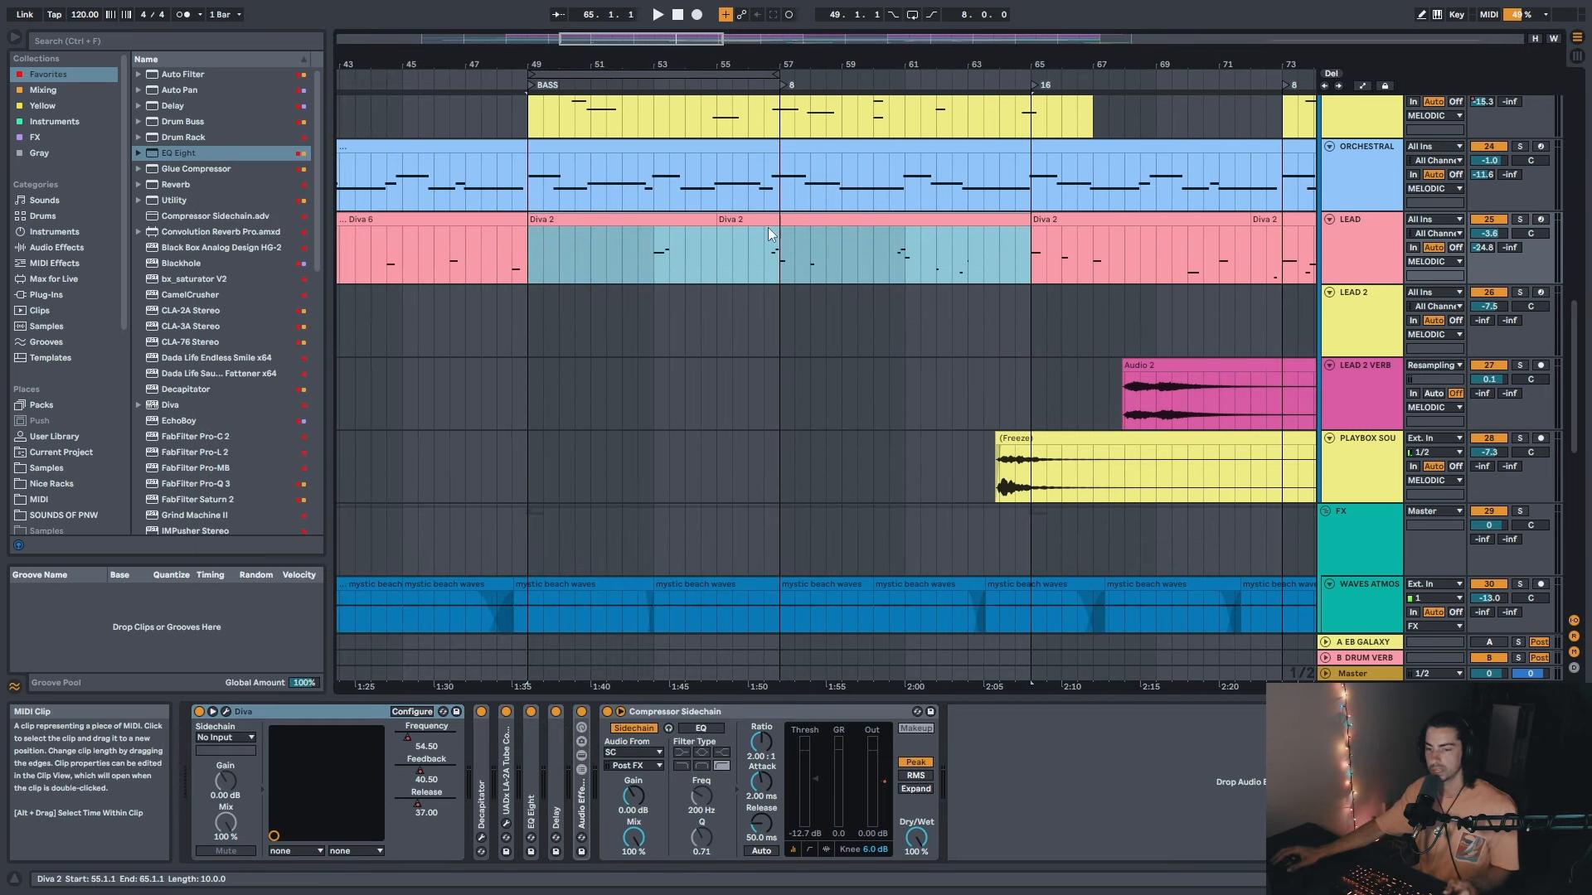
pyautogui.doubleClick(761, 245)
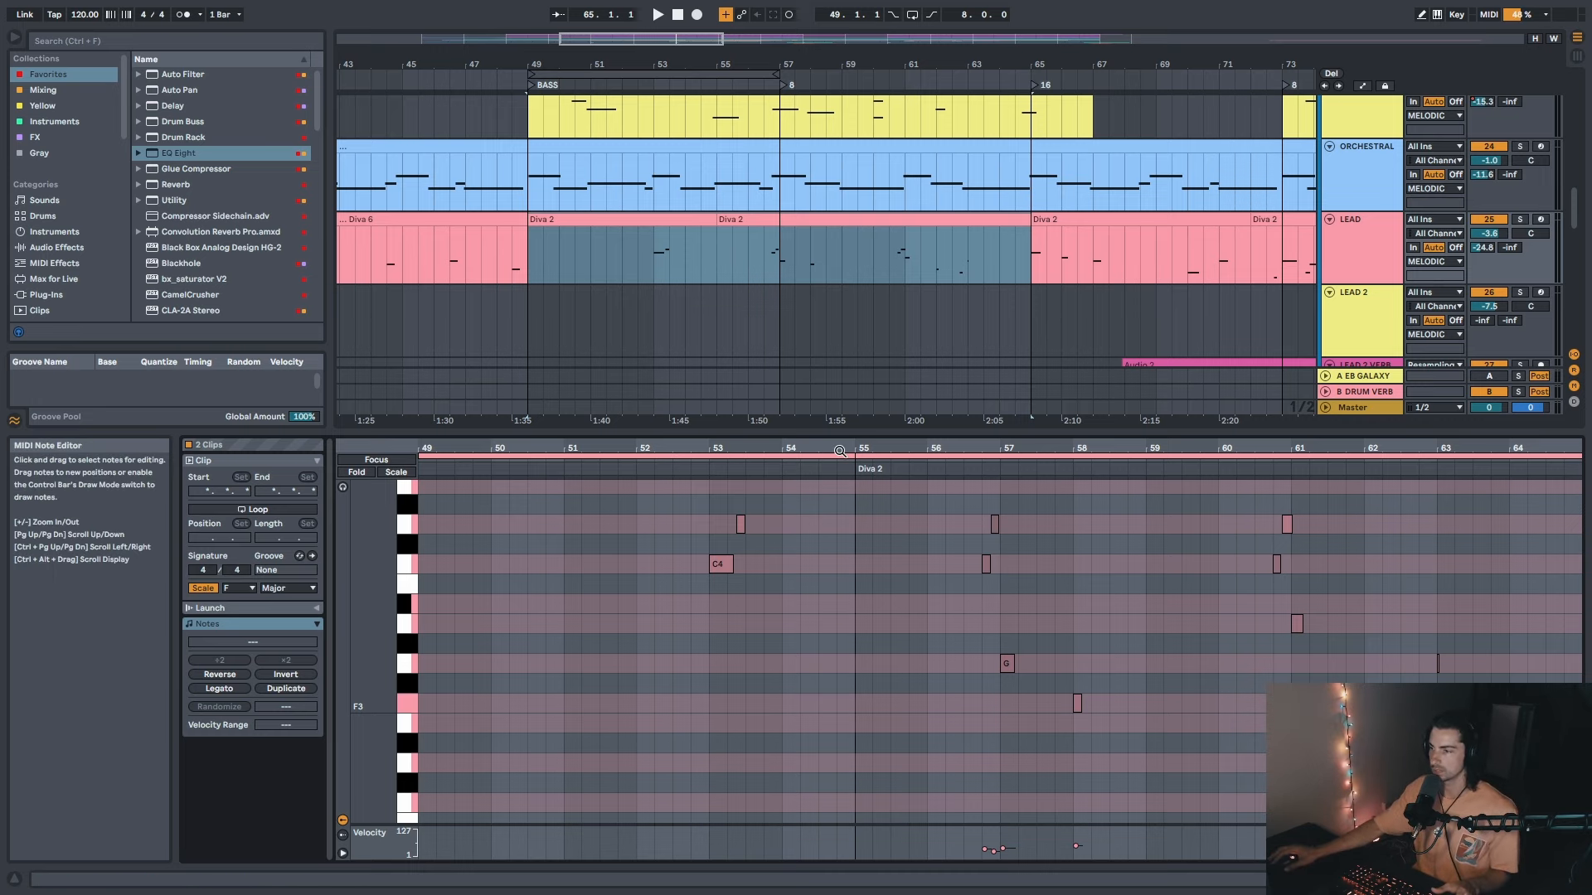
pyautogui.scroll(3, 848, 554)
pyautogui.hotkey('shift', 'Tab')
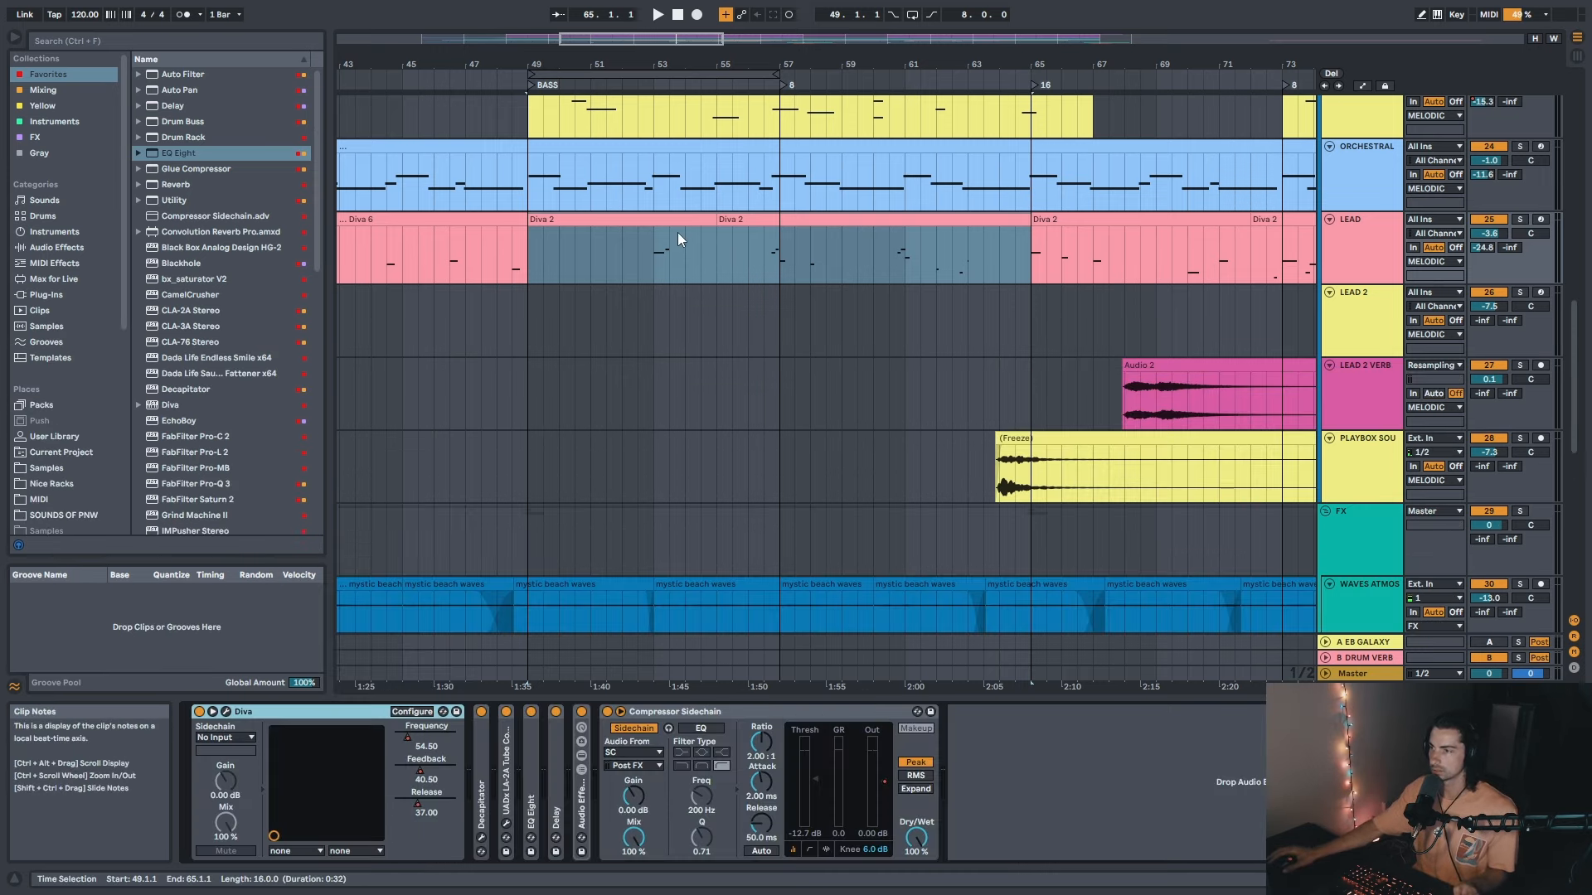
# Step: Examine the notes of the LEAD track's Diva 2 clip at bar 55, and return to the track's device chain
pyautogui.moveTo(796, 63); pyautogui.dragTo(648, 28)
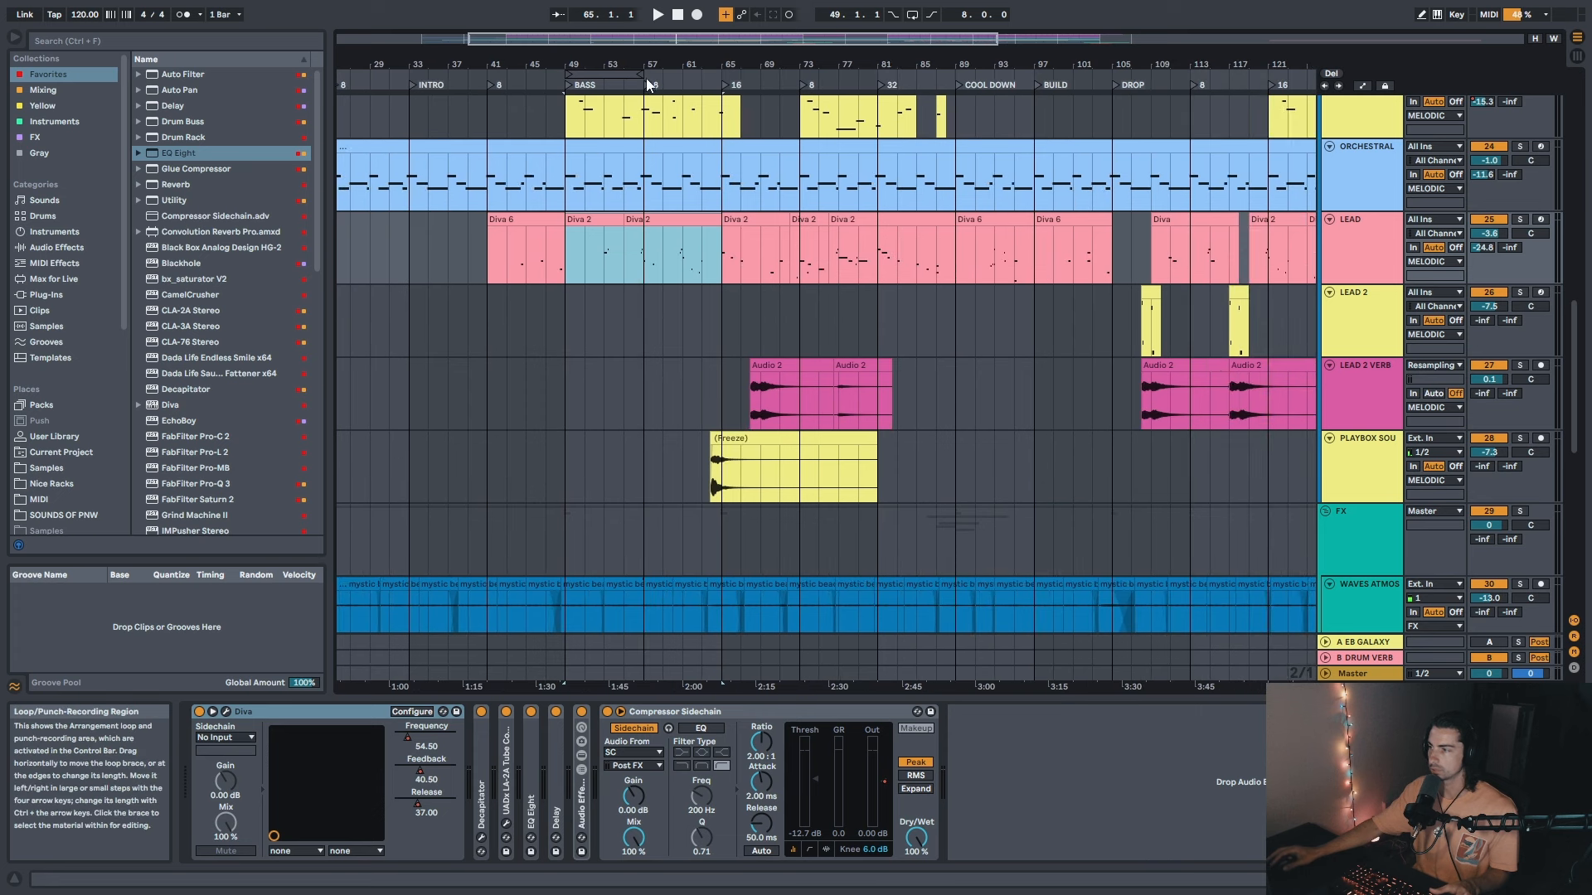
pyautogui.click(1372, 241)
pyautogui.doubleClick(652, 249)
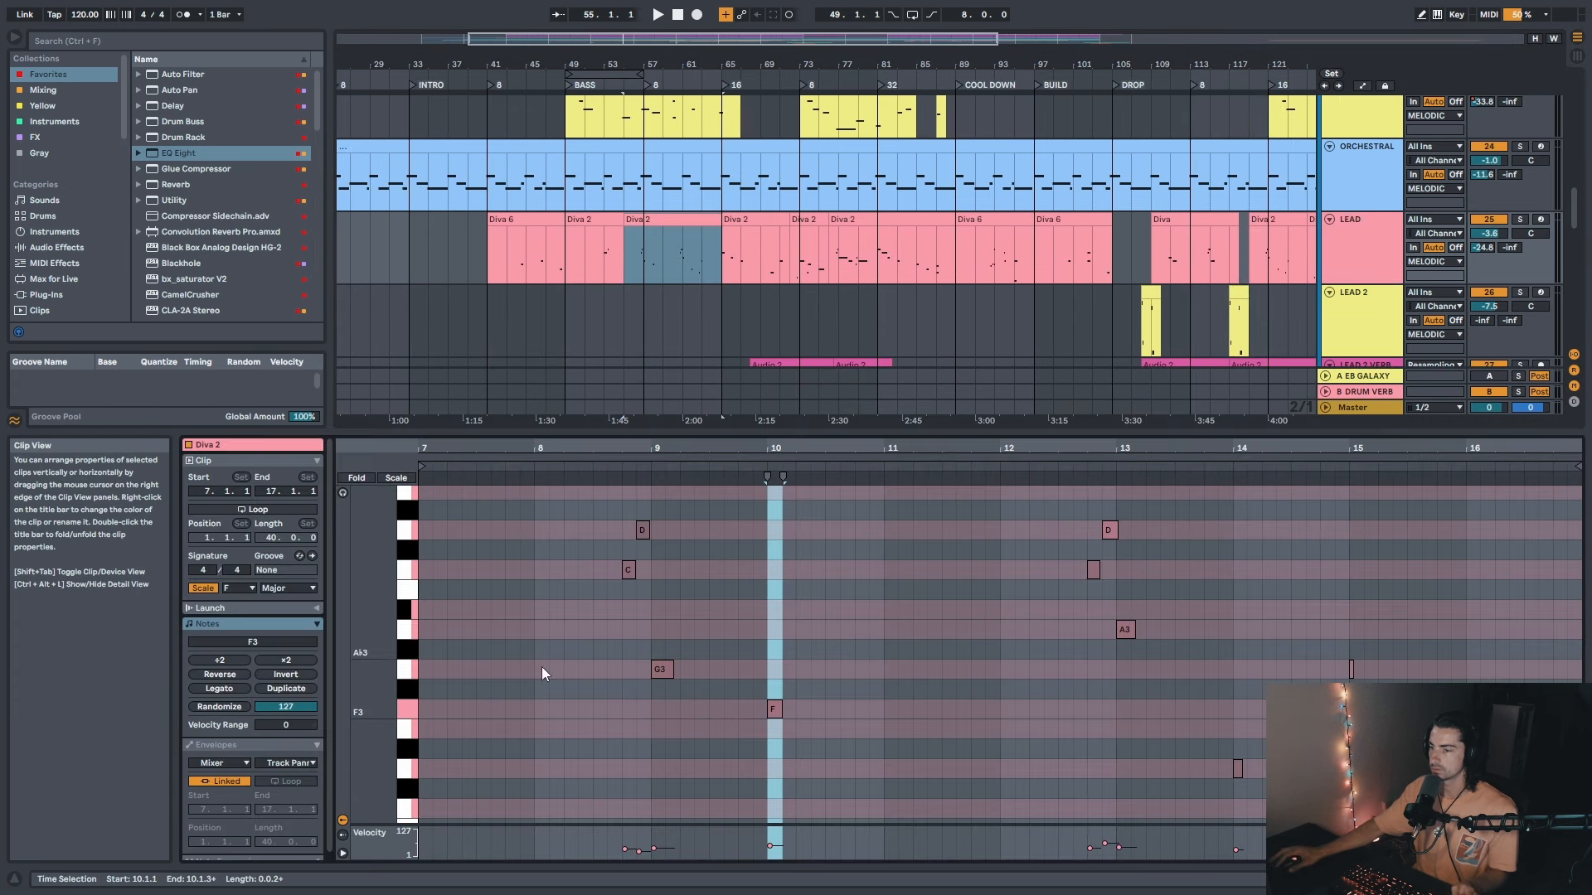
pyautogui.scroll(2, 562, 683)
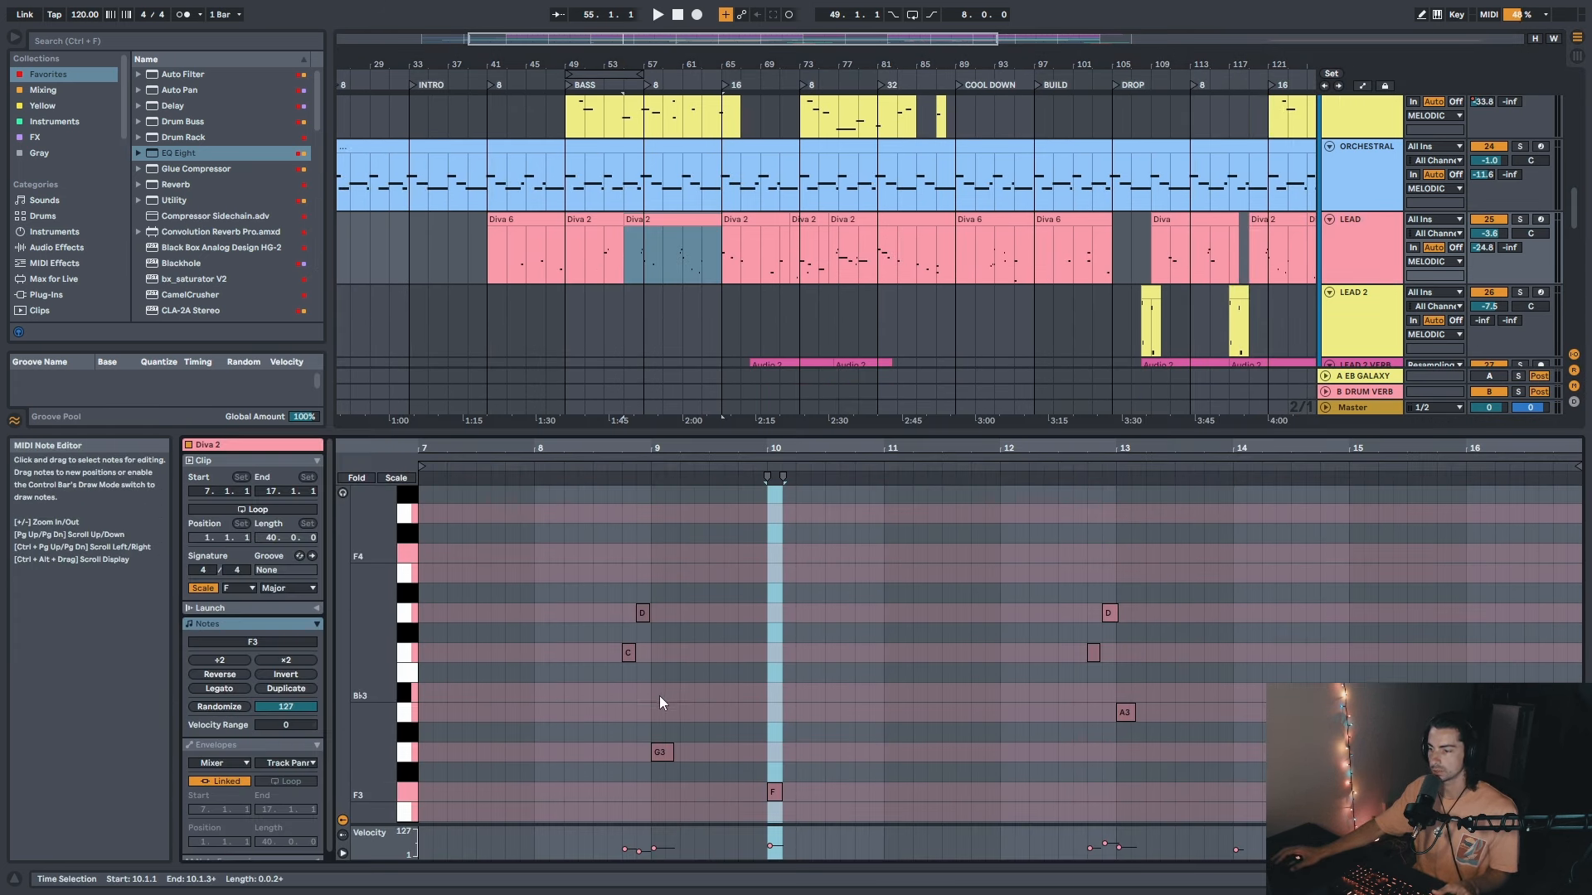
pyautogui.click(609, 634)
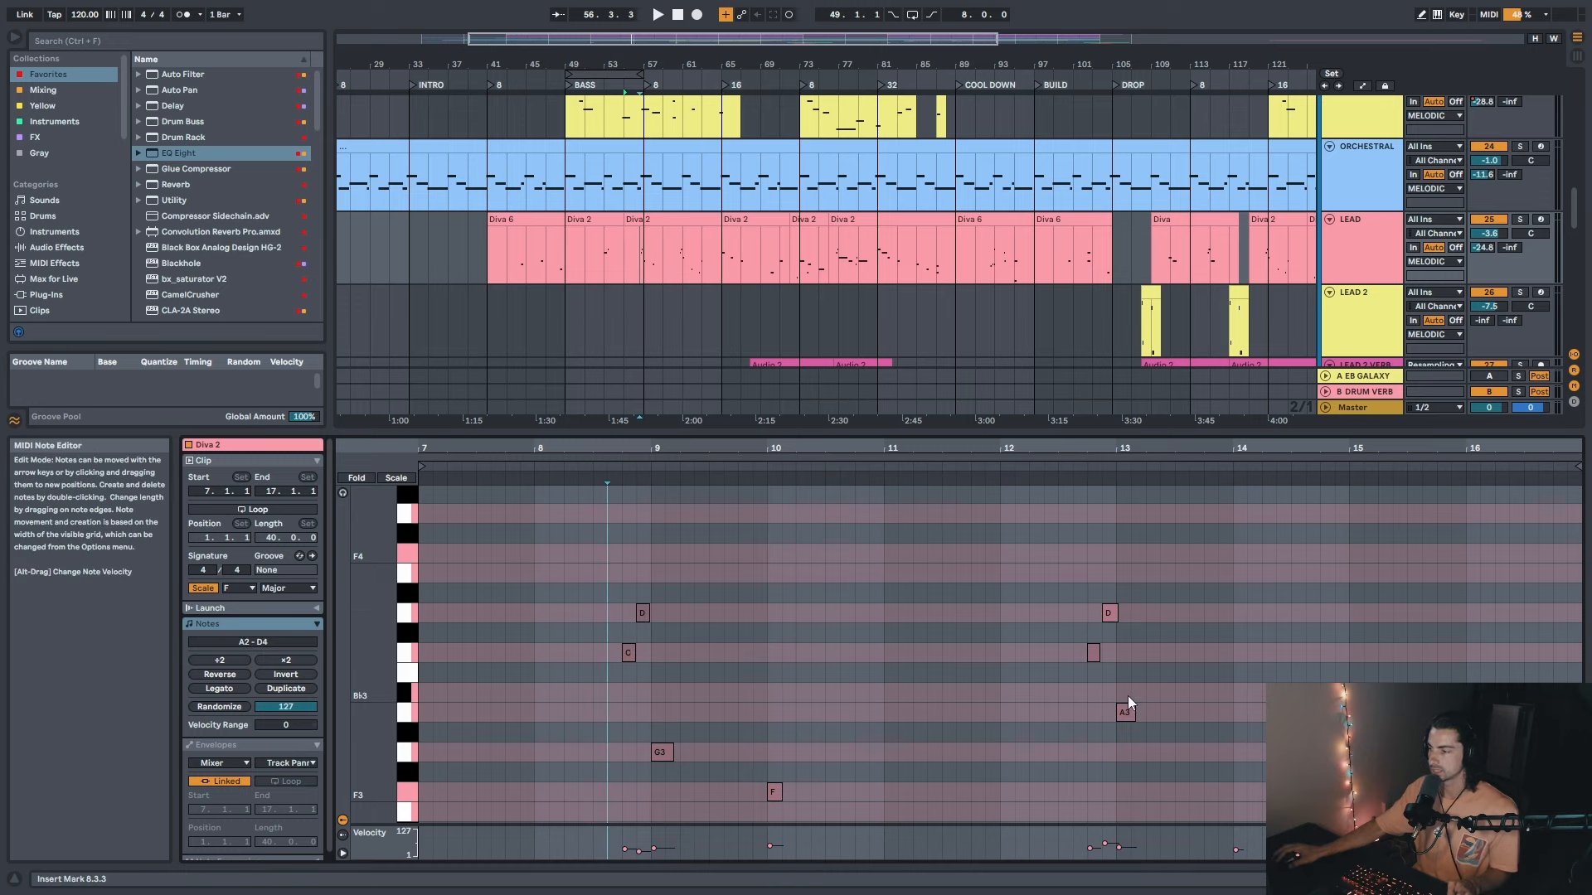
pyautogui.click(680, 226)
pyautogui.hotkey('shift', 'Tab')
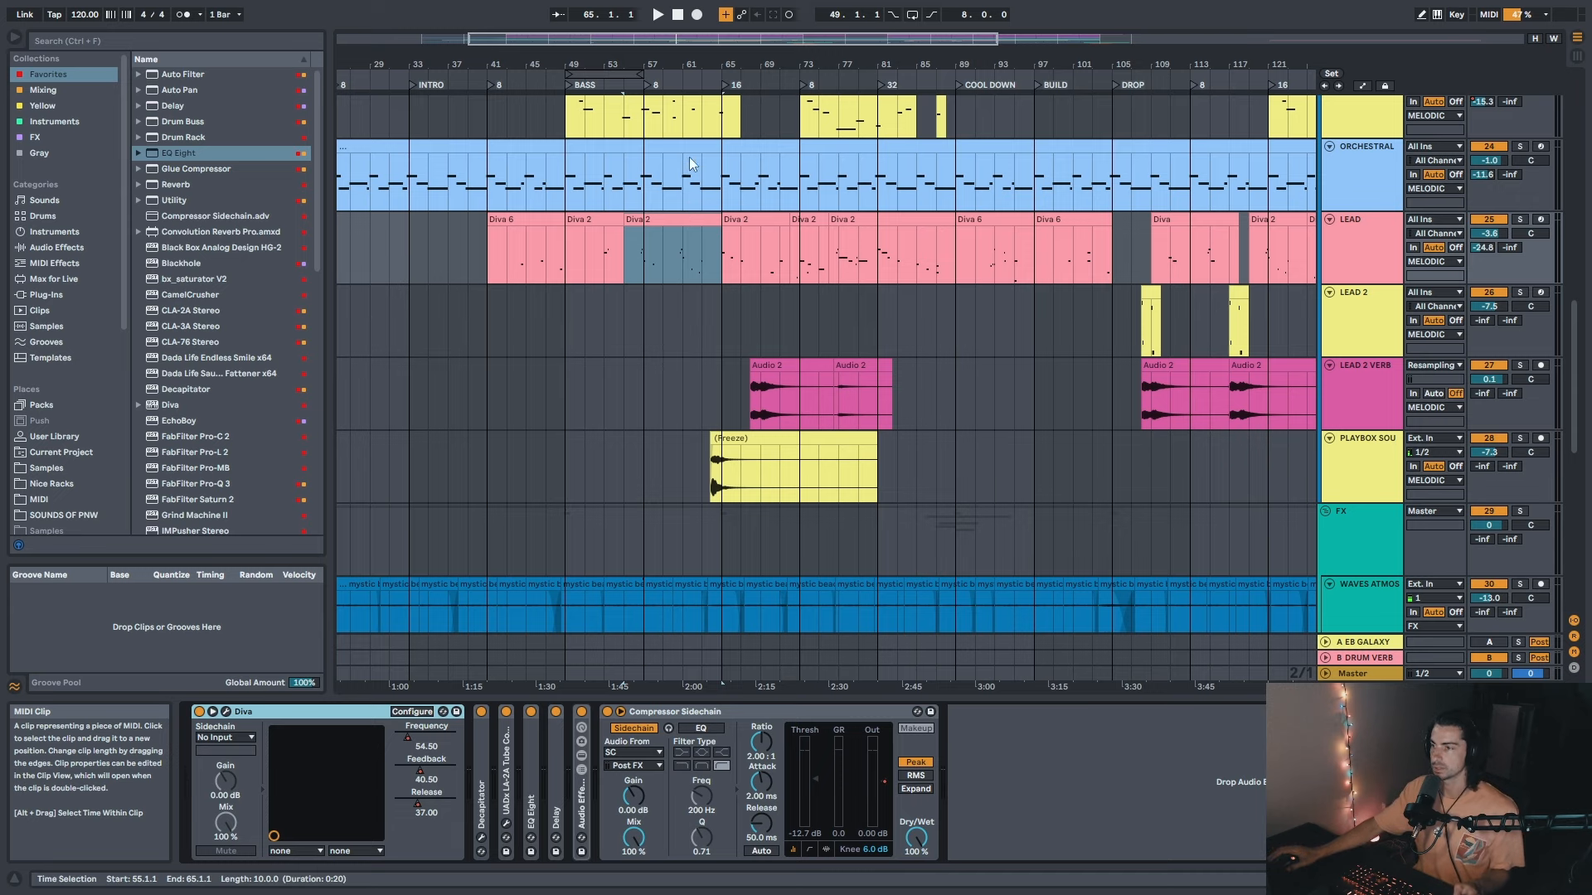
# Step: Play the LEAD track's Diva 2 clip at bar 76 while examining its notes, and stop playback
pyautogui.hscroll(-3, 708, 54)
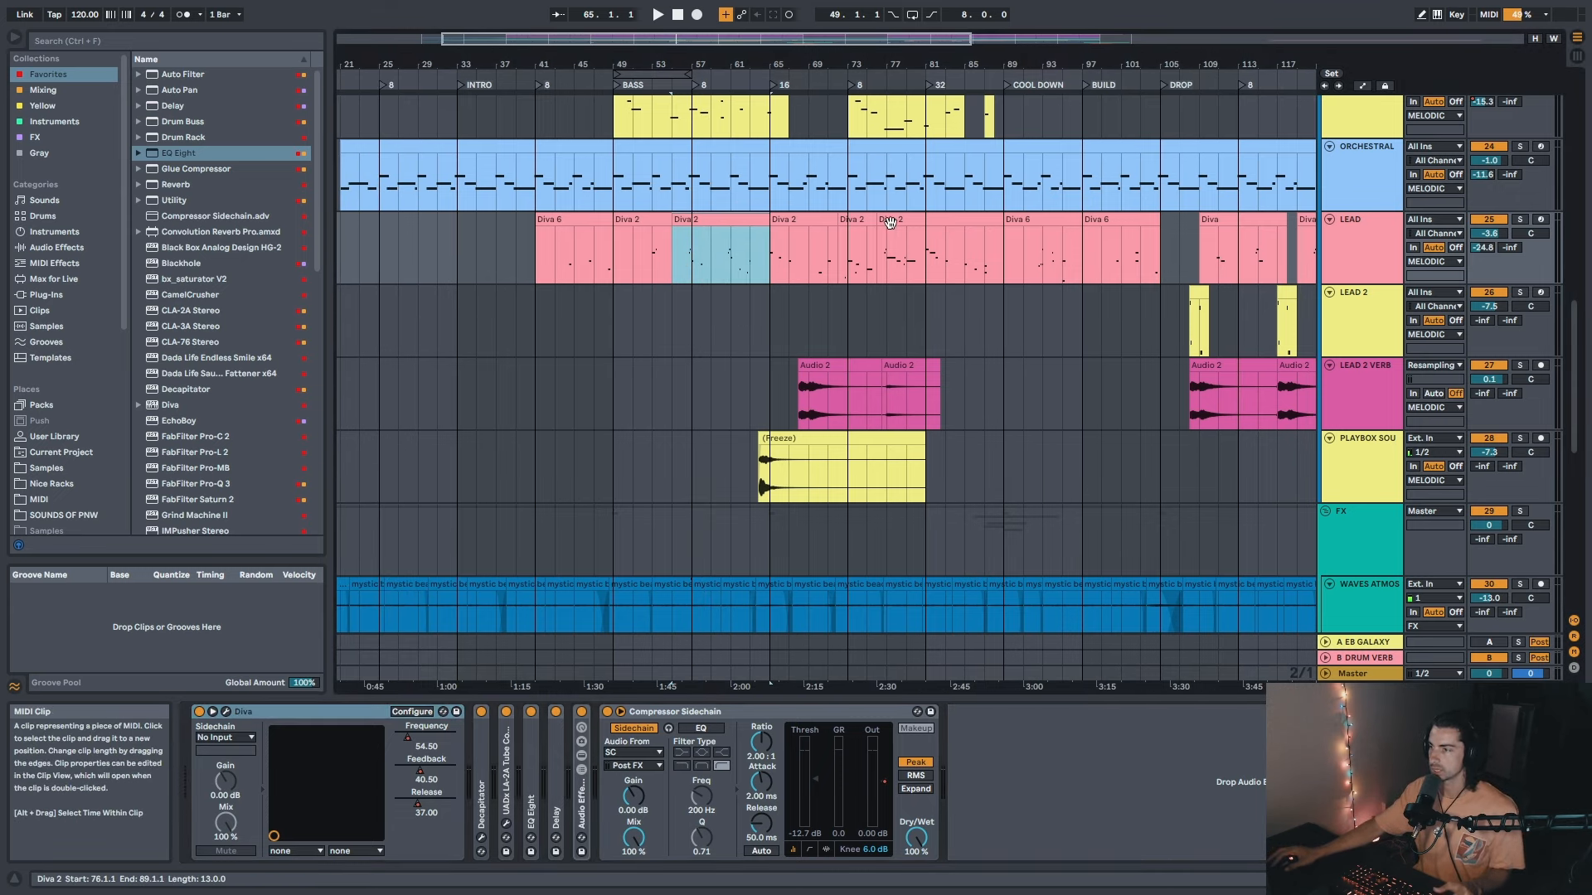
pyautogui.moveTo(853, 64); pyautogui.dragTo(856, 139)
pyautogui.click(862, 218)
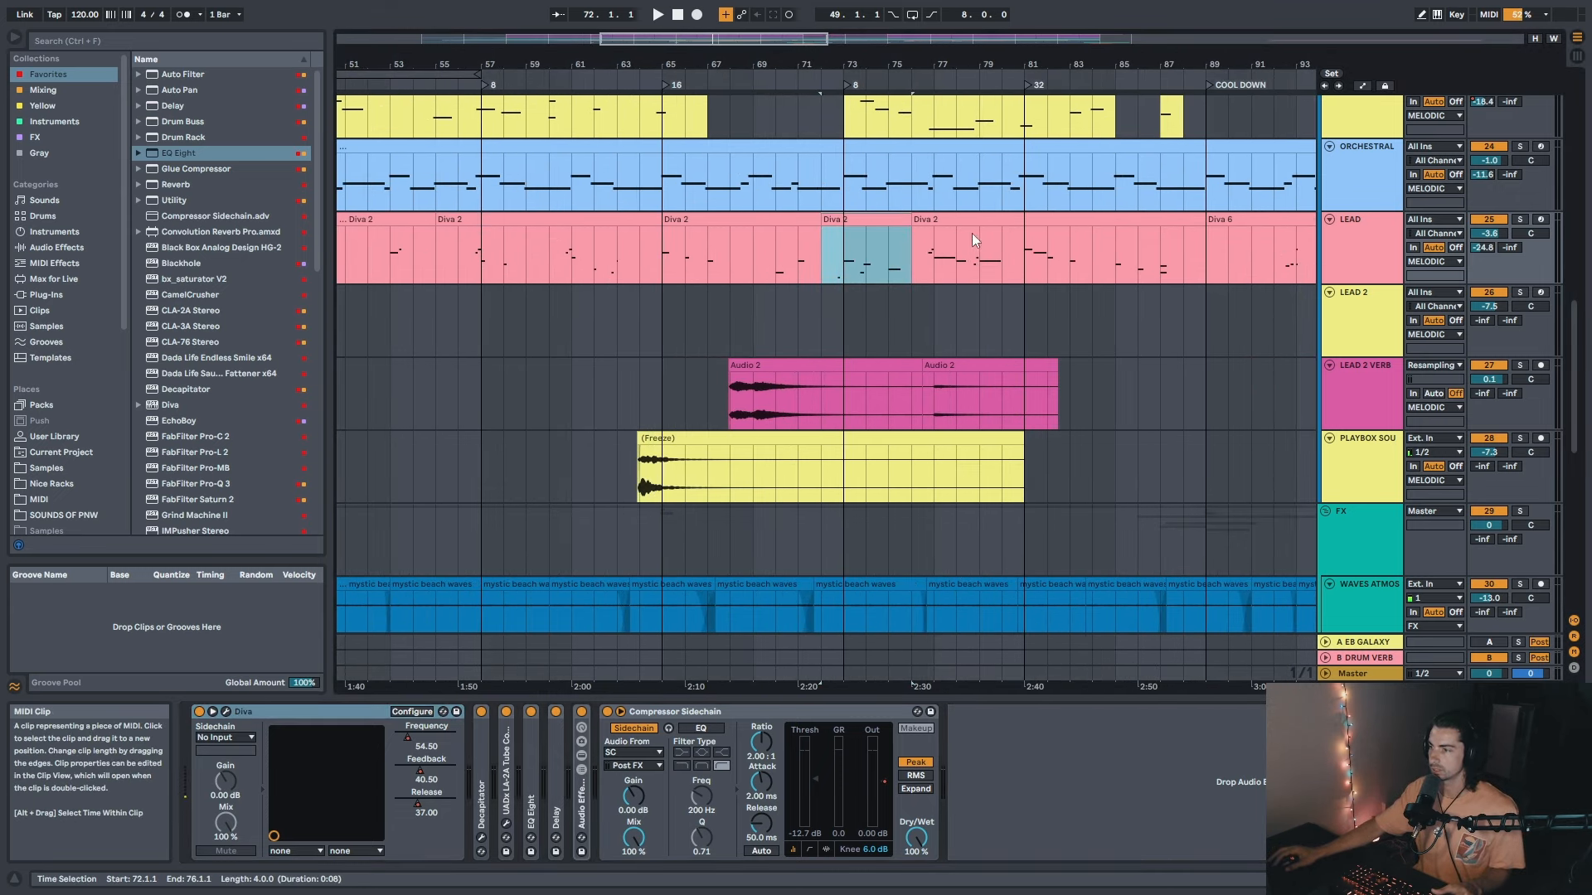
pyautogui.click(931, 217)
pyautogui.doubleClick(931, 218)
pyautogui.click(854, 465)
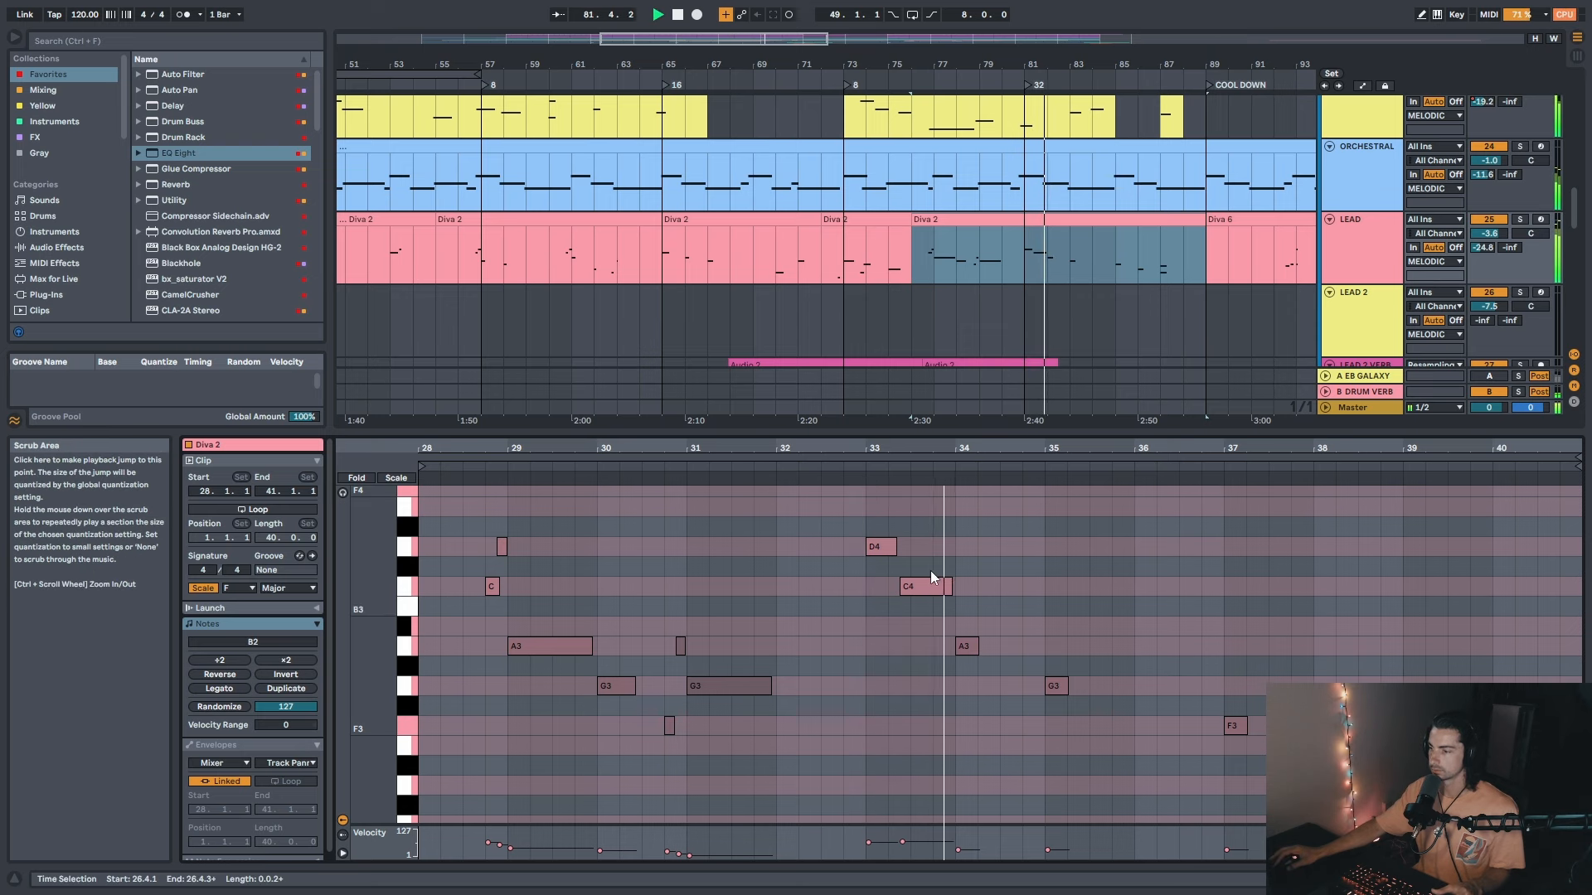
pyautogui.hotkey('shift', 'Tab')
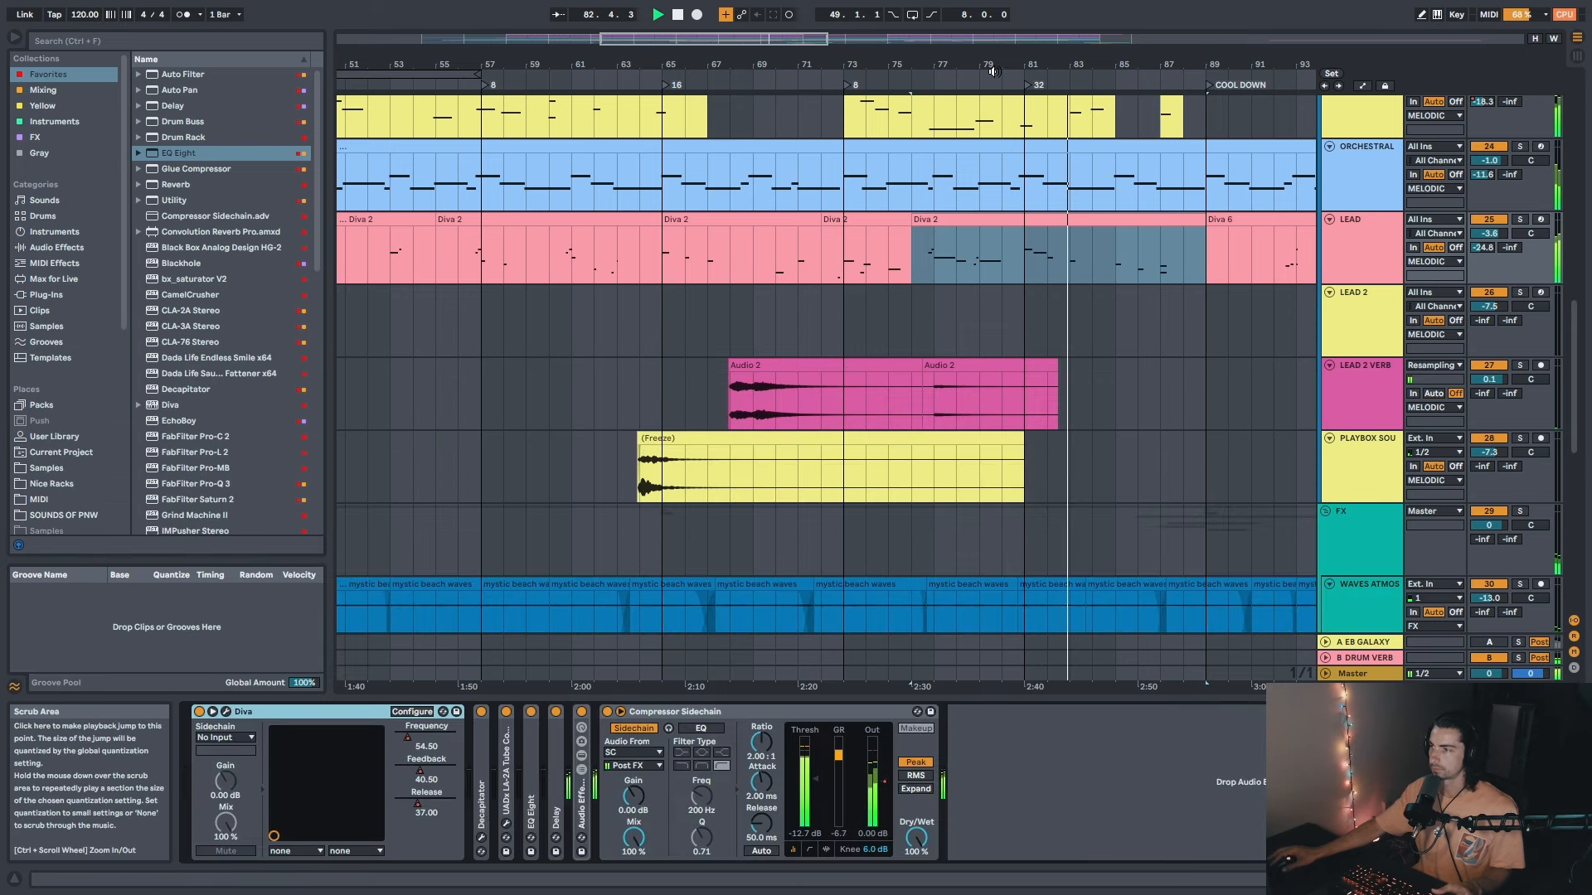
pyautogui.moveTo(912, 65); pyautogui.dragTo(910, 5)
pyautogui.press('space')
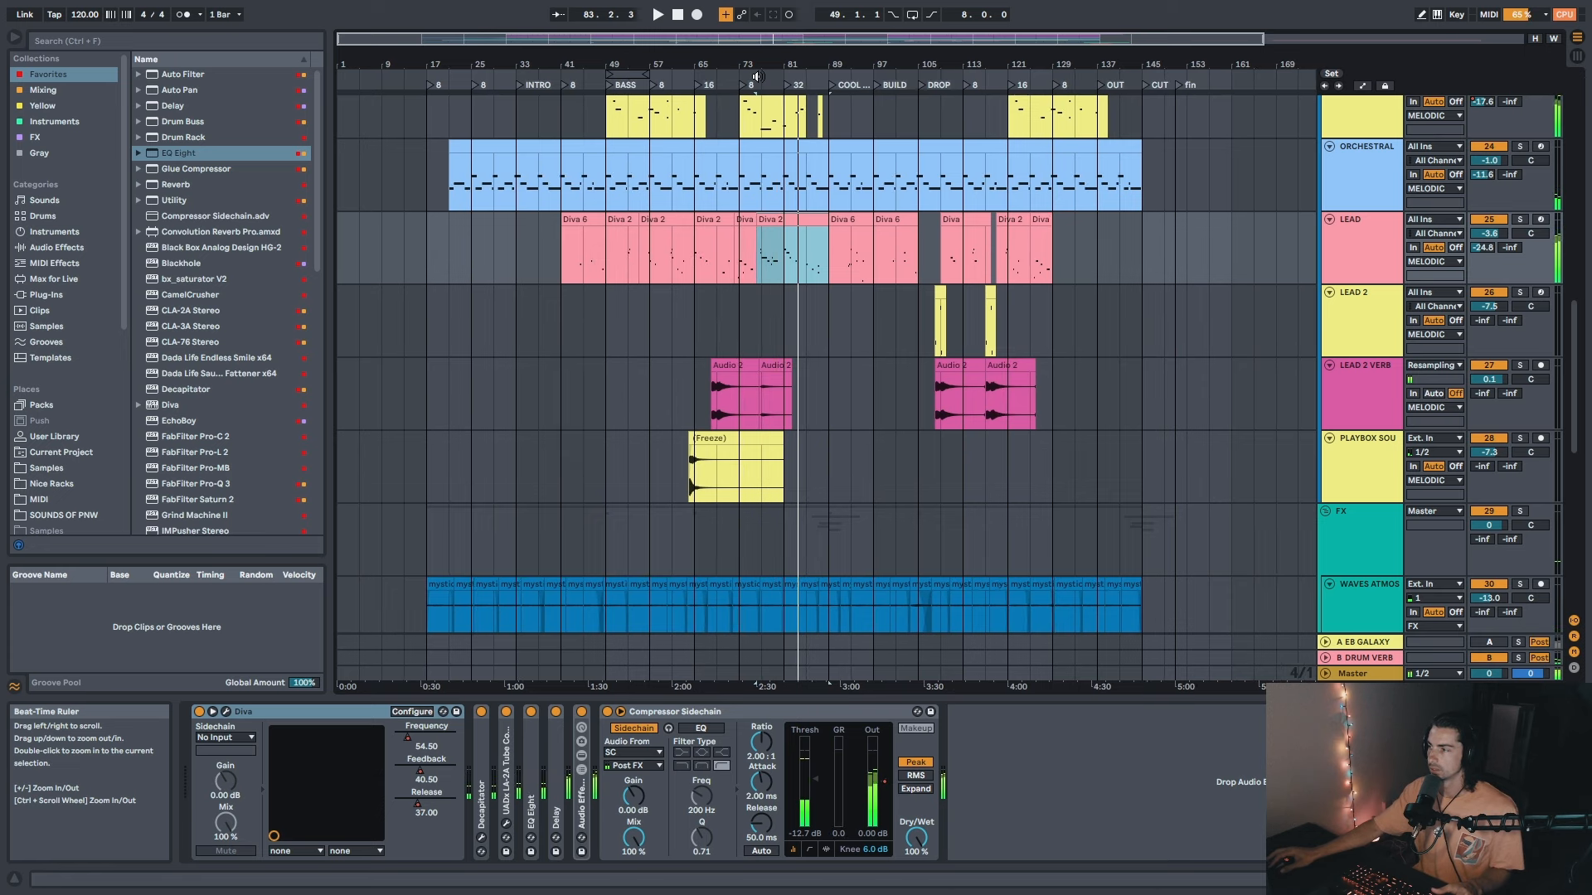
# Step: Solo the LEAD 2 track and listen to its clip at bar 108
pyautogui.moveTo(736, 63); pyautogui.dragTo(748, 87)
pyautogui.moveTo(994, 67)
pyautogui.mouseDown()
pyautogui.moveTo(995, 116)
pyautogui.moveTo(995, 91)
pyautogui.mouseUp()
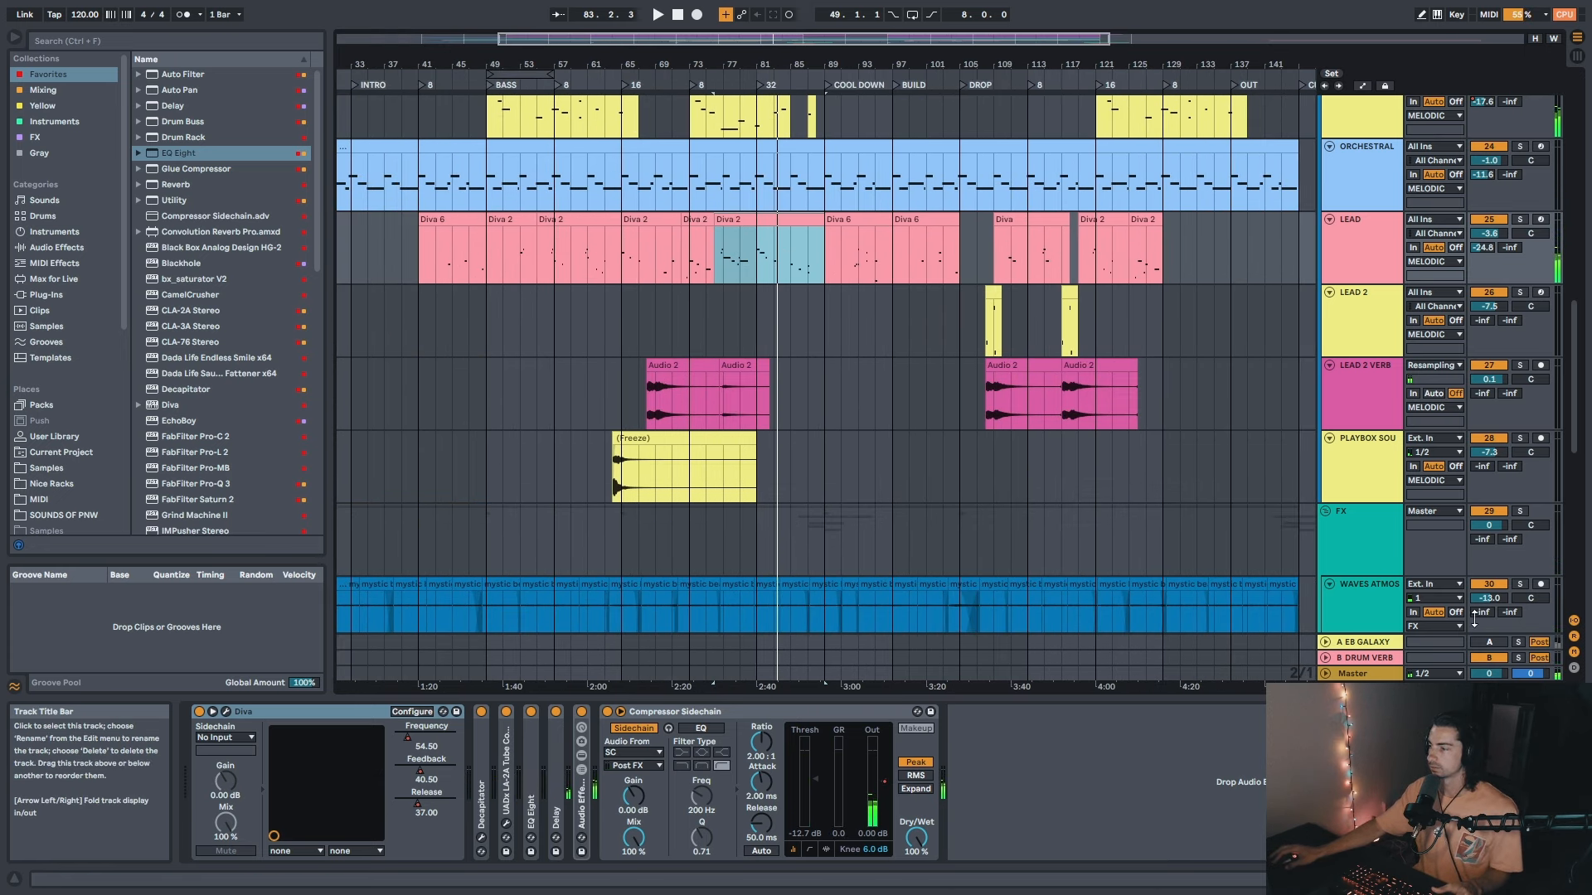
pyautogui.click(1355, 320)
pyautogui.moveTo(1041, 65); pyautogui.dragTo(863, 152)
pyautogui.click(835, 293)
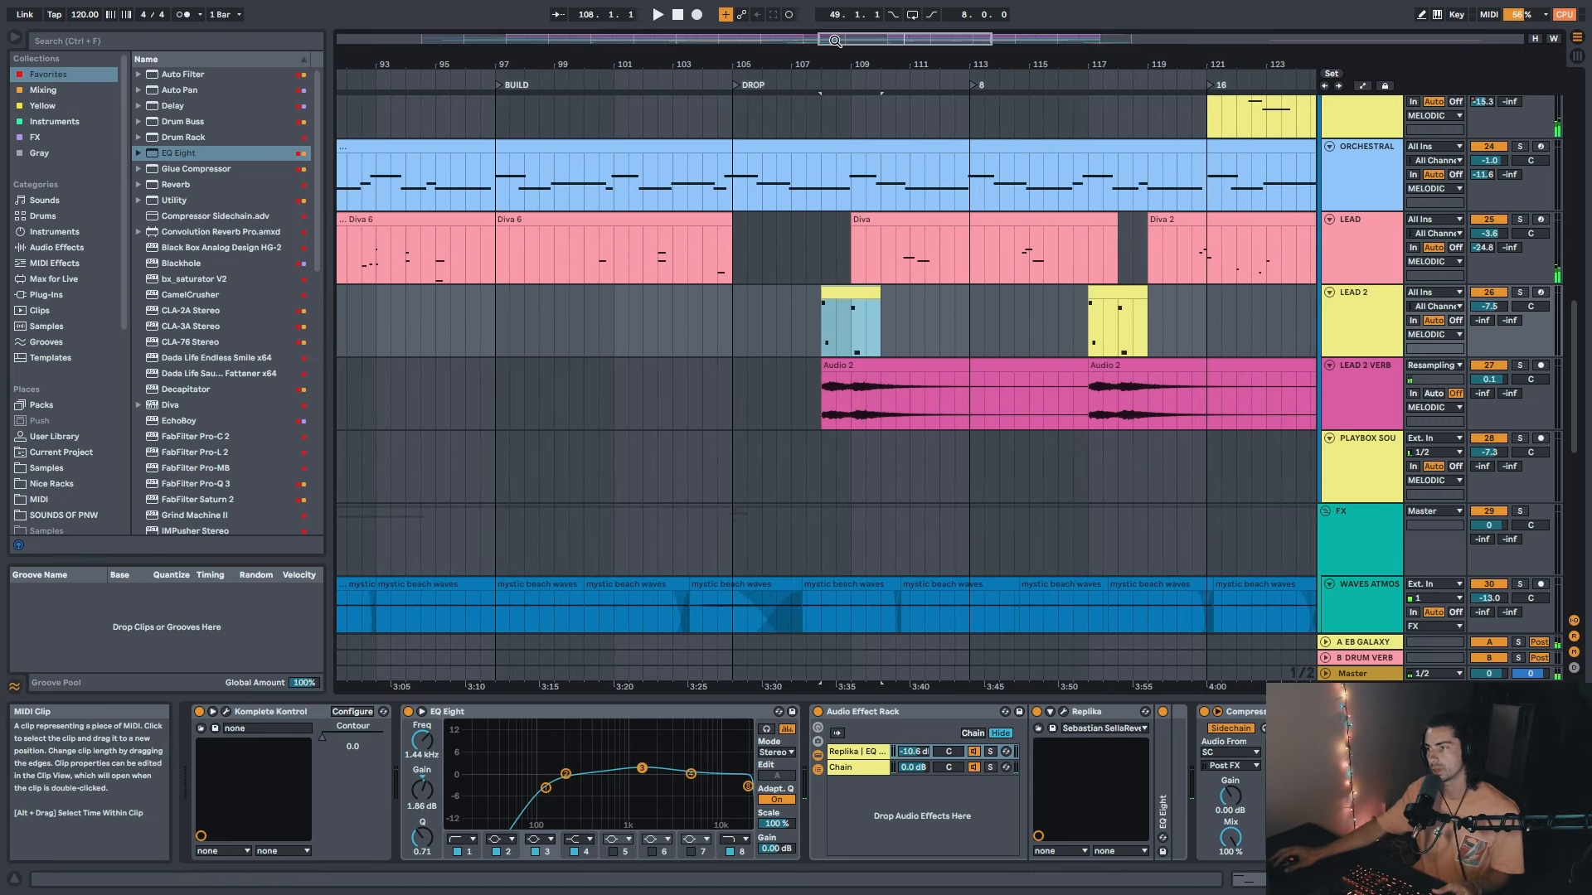
pyautogui.moveTo(834, 41); pyautogui.dragTo(901, 62)
pyautogui.press('space')
pyautogui.press('space')
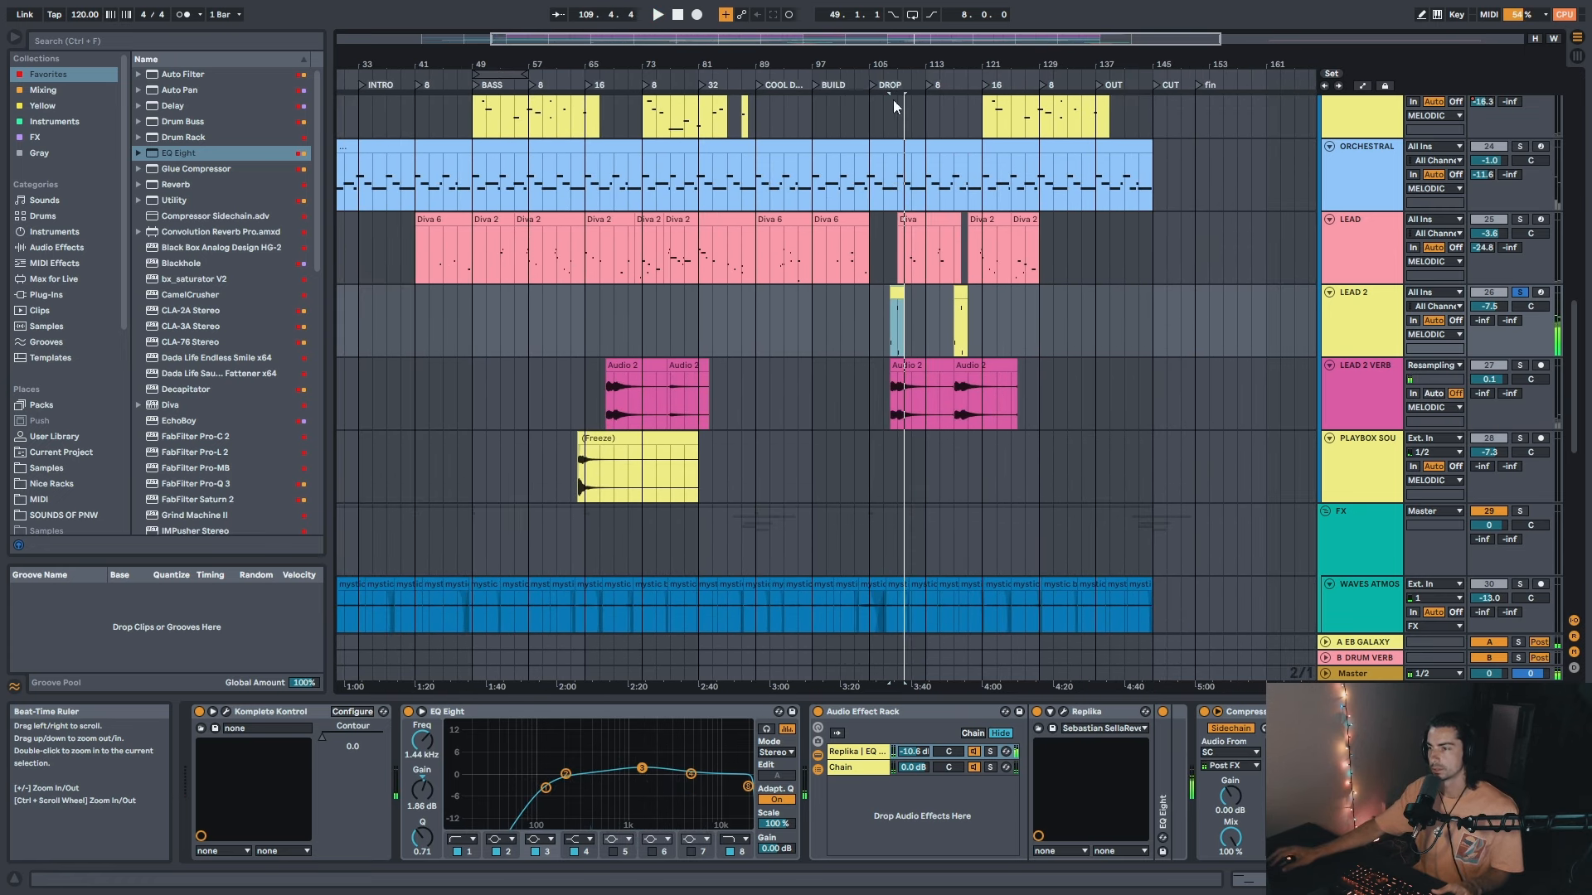
# Step: Inspect the Monark synth in the Komplete Kontrol window of the LEAD 2 track, and close the window
pyautogui.click(625, 365)
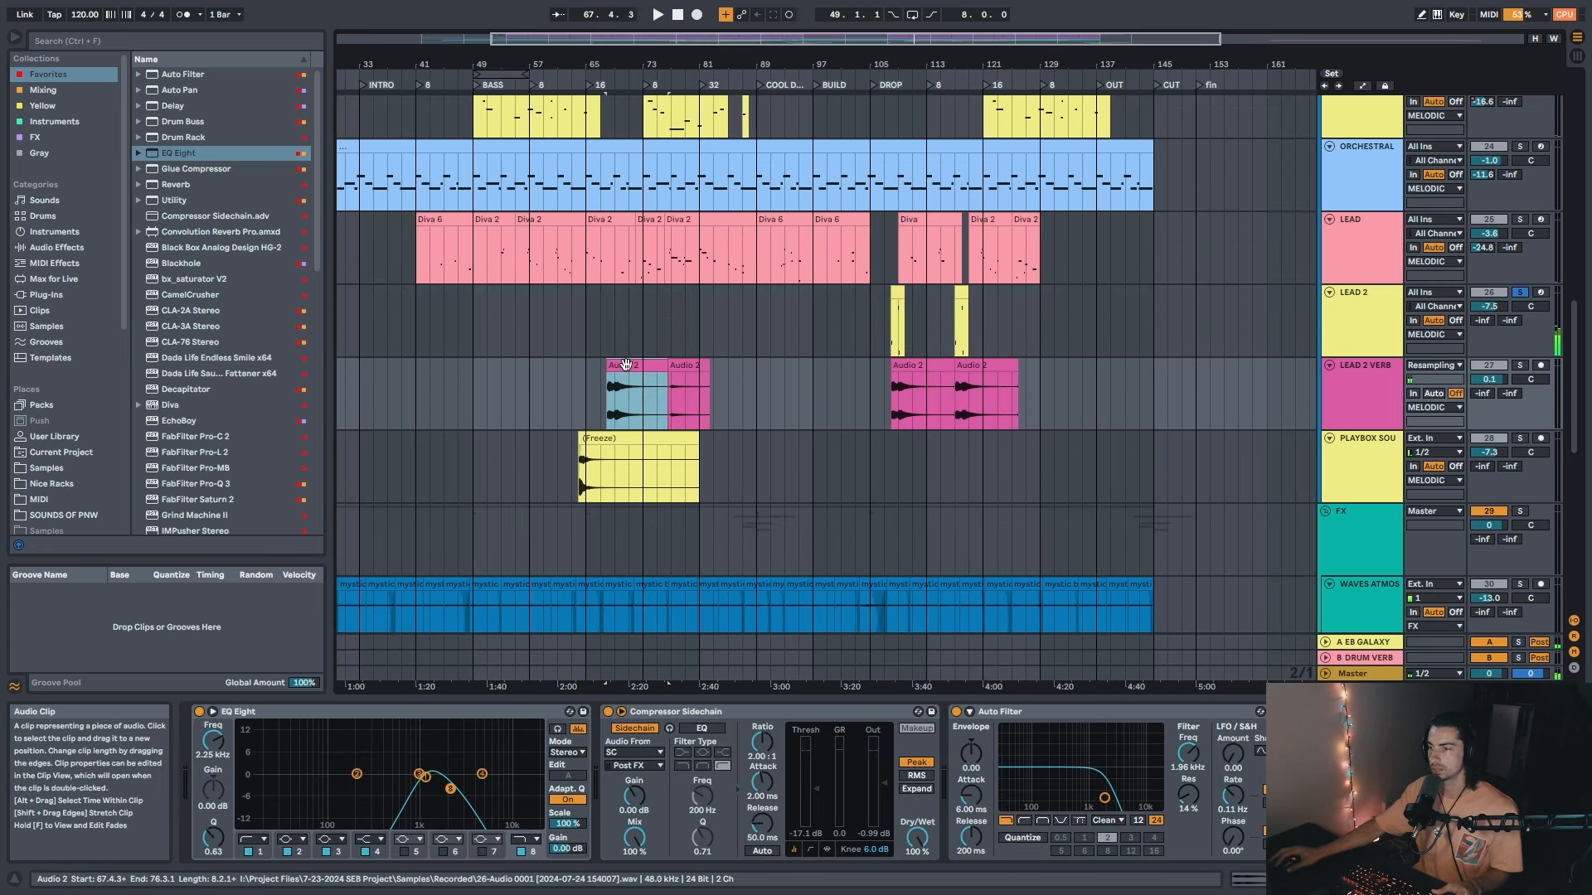
pyautogui.moveTo(919, 65); pyautogui.dragTo(919, 89)
pyautogui.click(869, 293)
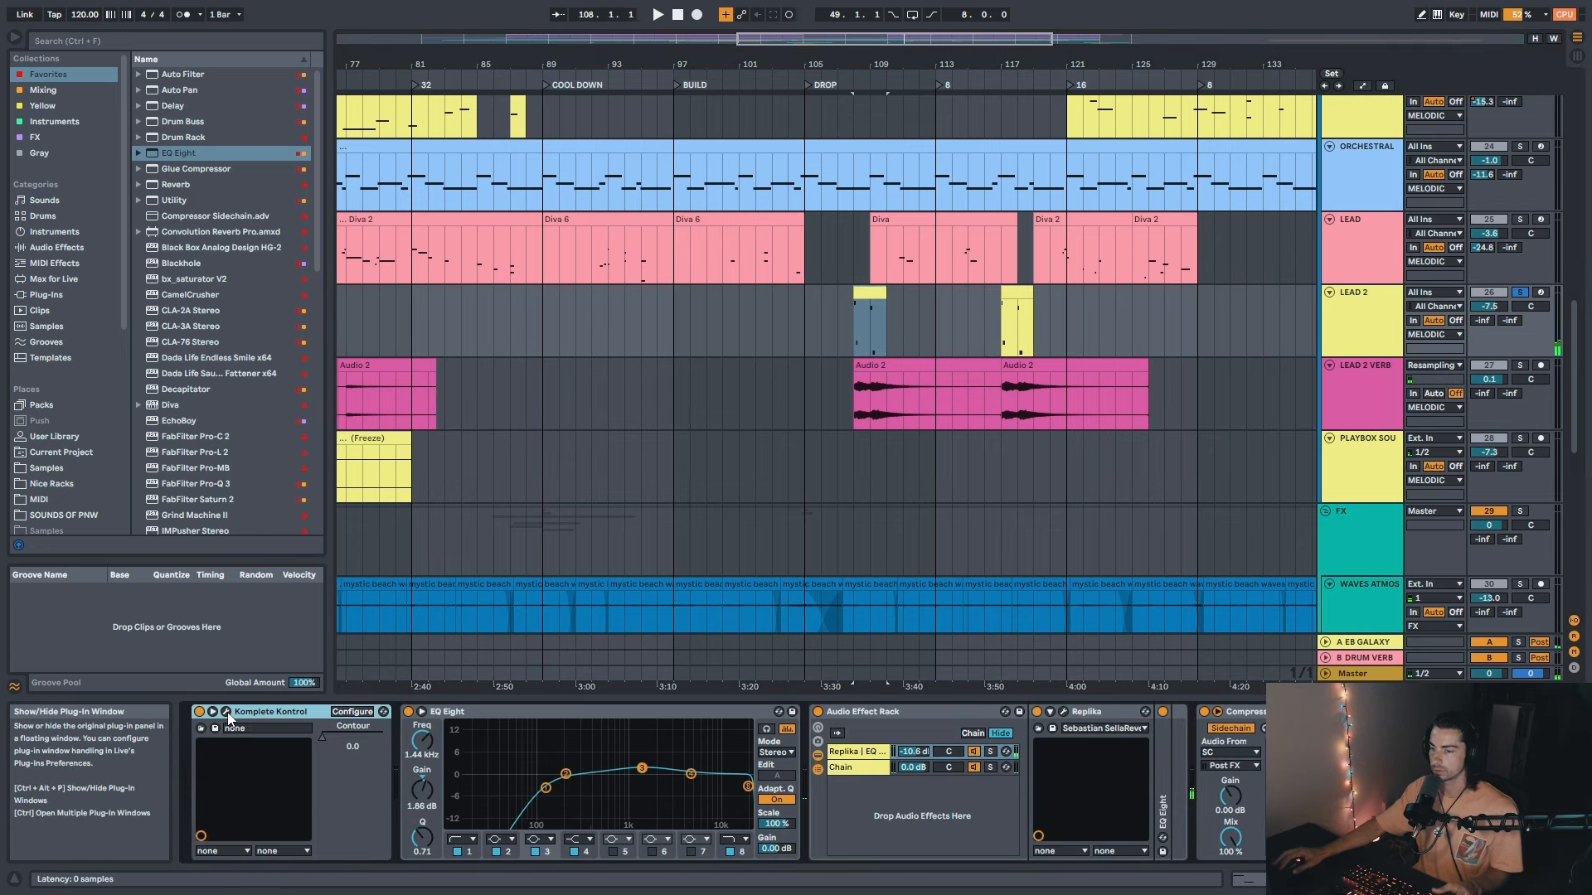
pyautogui.click(227, 713)
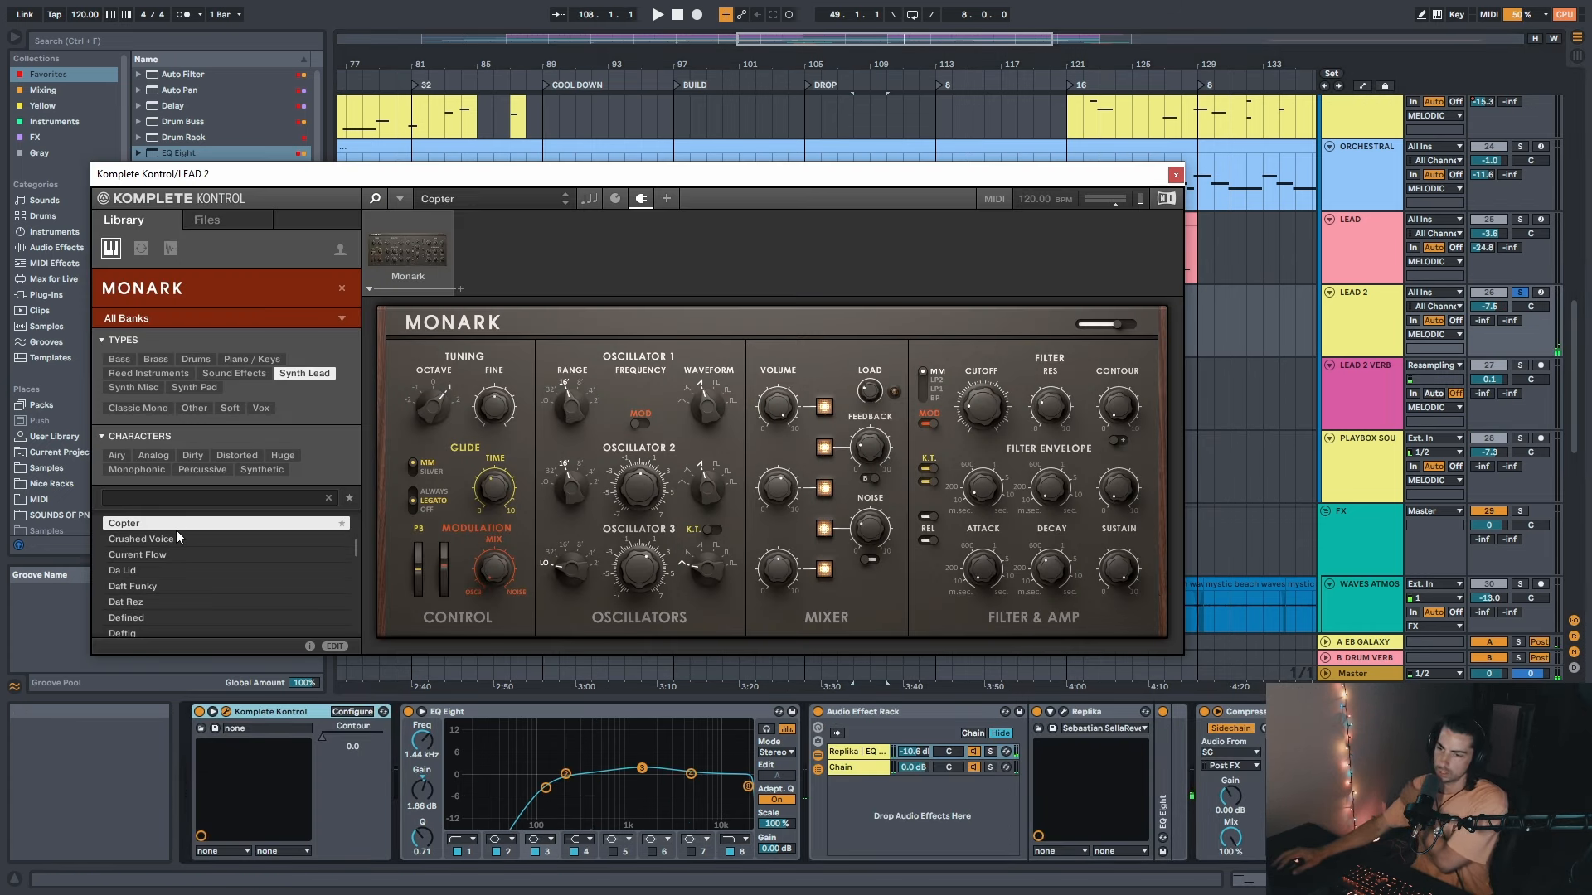
pyautogui.click(1176, 177)
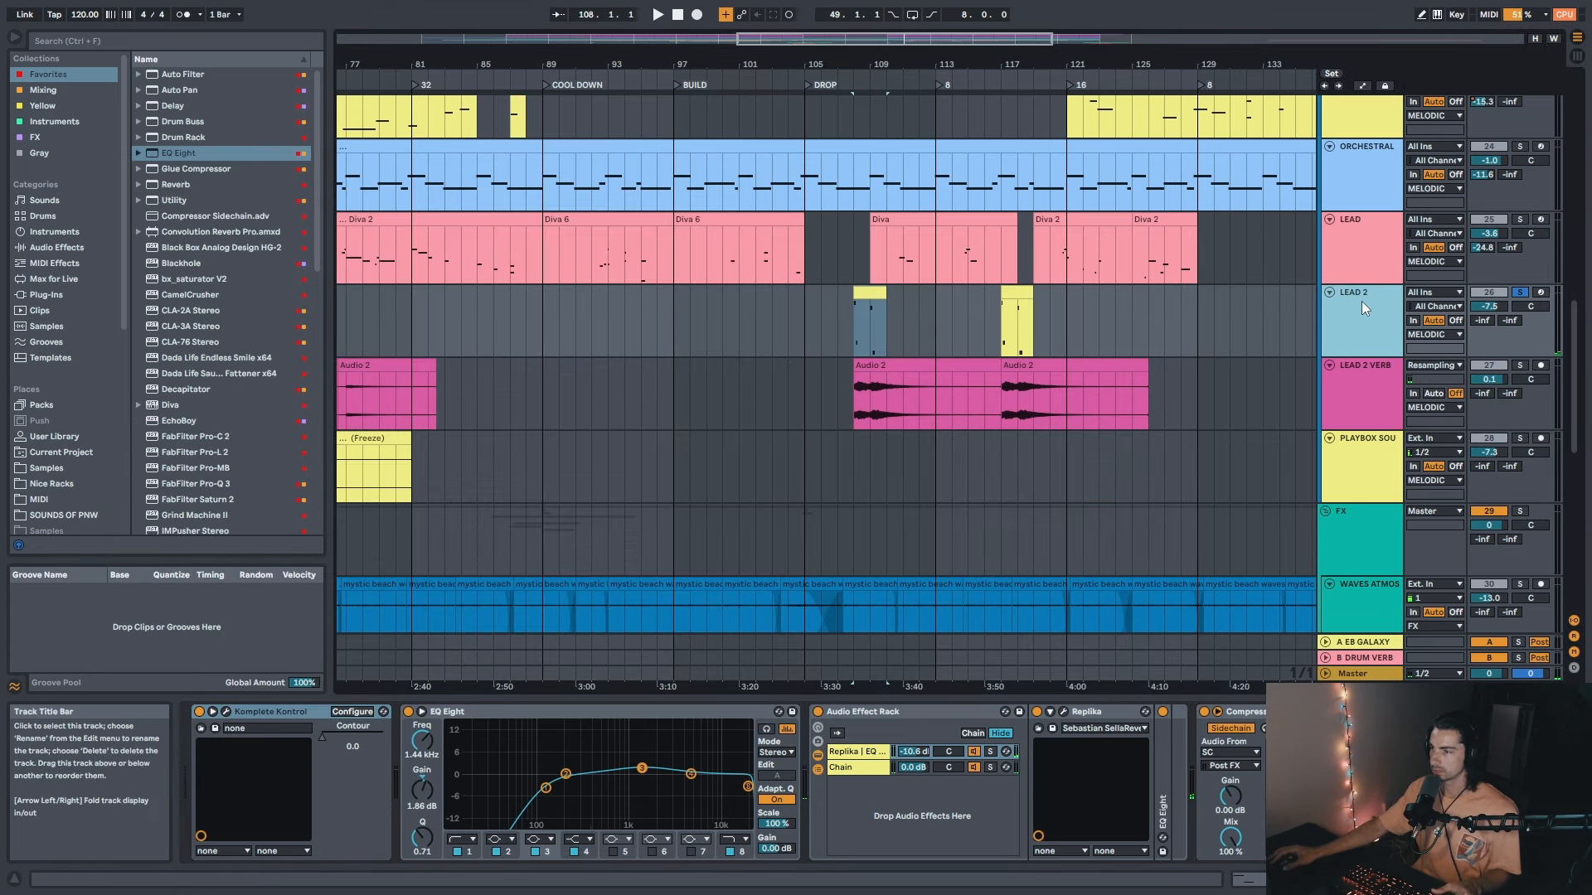
# Step: Duplicate the LEAD 2 track and reload the Copter preset in the copy's Komplete Kontrol, loading Crushed Voice first
pyautogui.hotkey('ctrl', 'd')
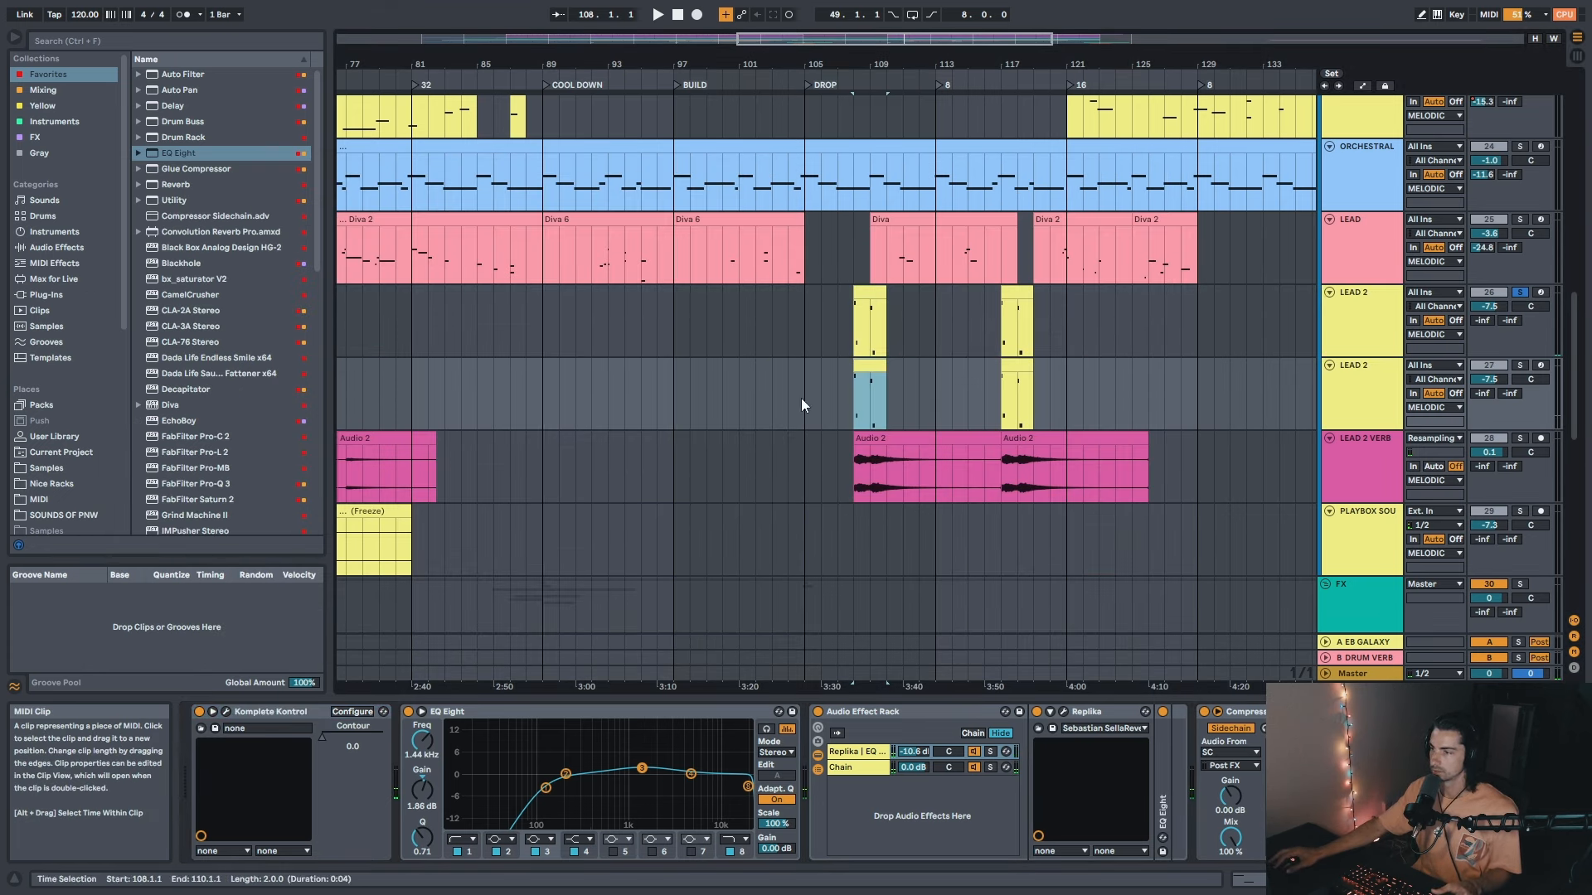
pyautogui.click(227, 711)
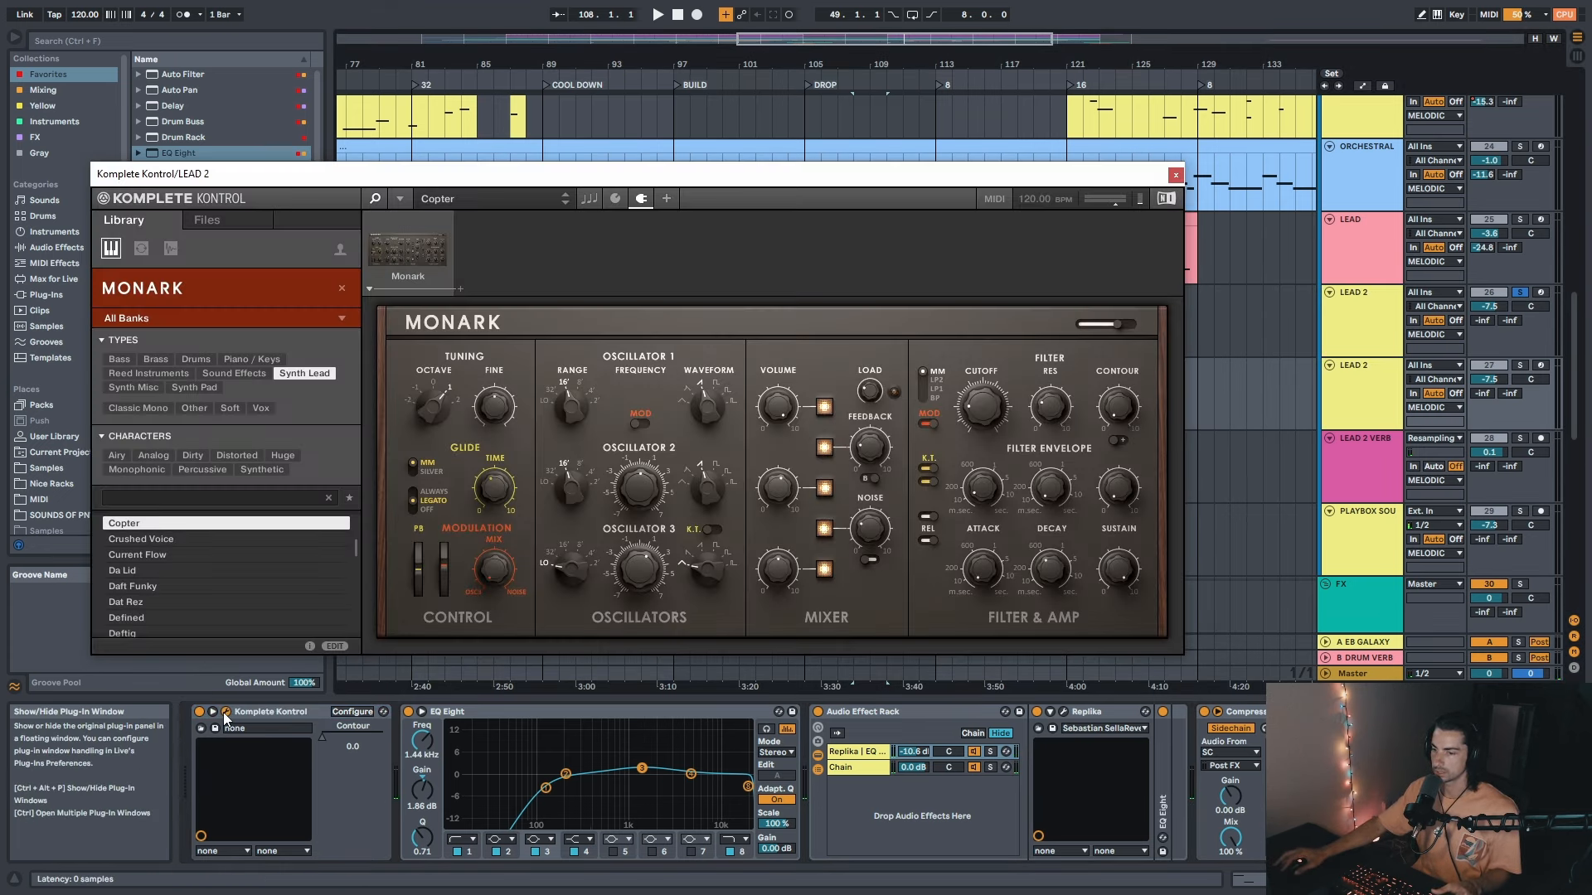
pyautogui.click(146, 537)
pyautogui.click(143, 524)
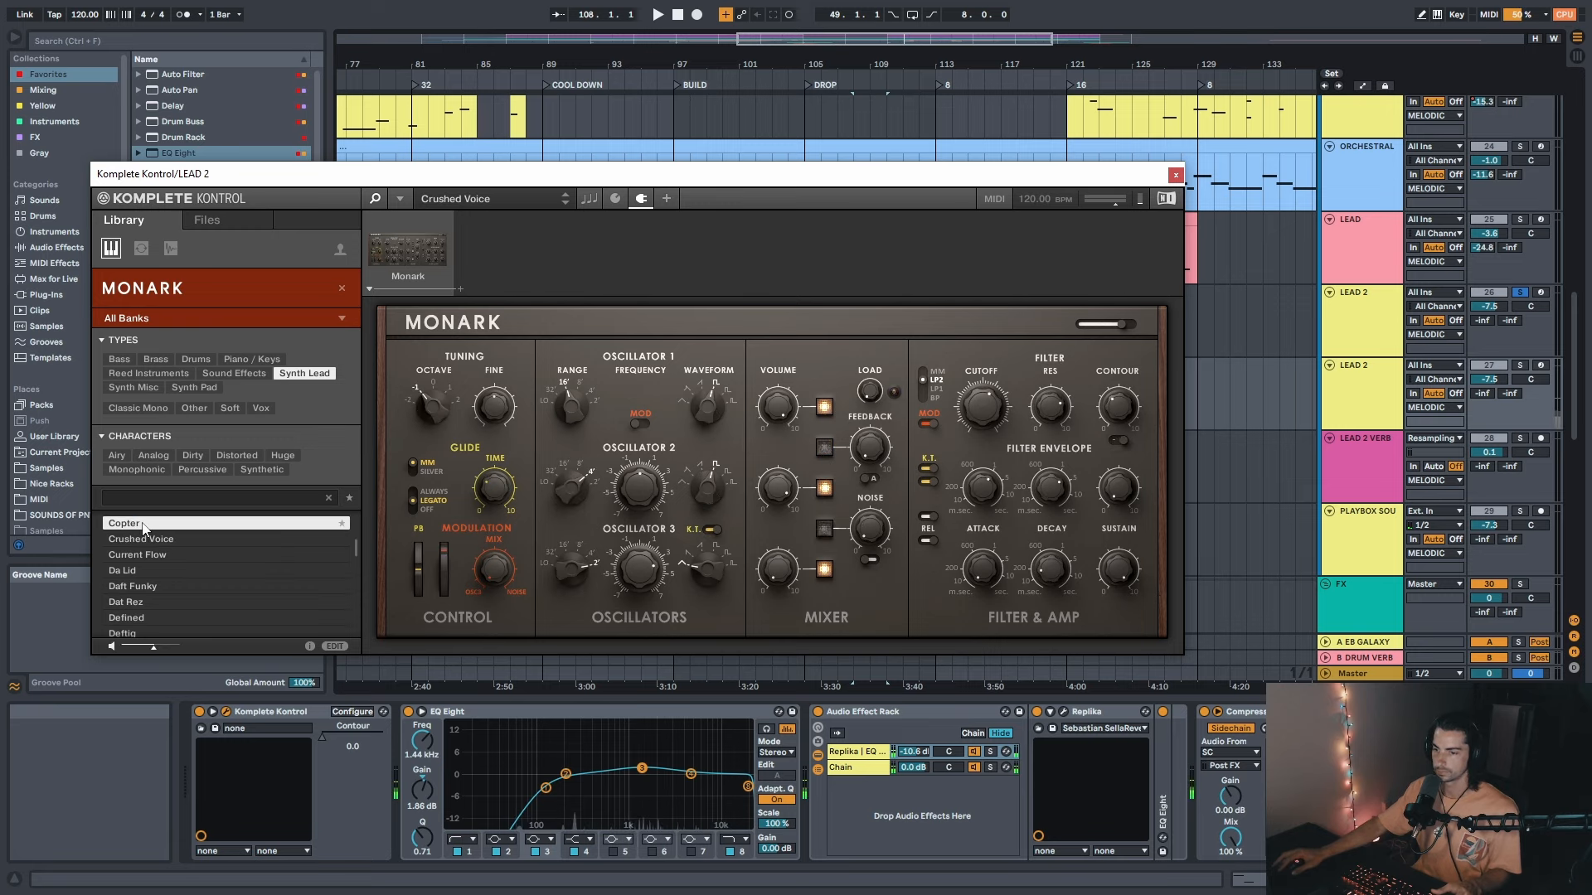
# Step: Play the duplicated LEAD 2 track soloed from bar 108 and close its Komplete Kontrol window
pyautogui.click(1339, 371)
pyautogui.press('space')
pyautogui.moveTo(1074, 178); pyautogui.dragTo(1066, 276)
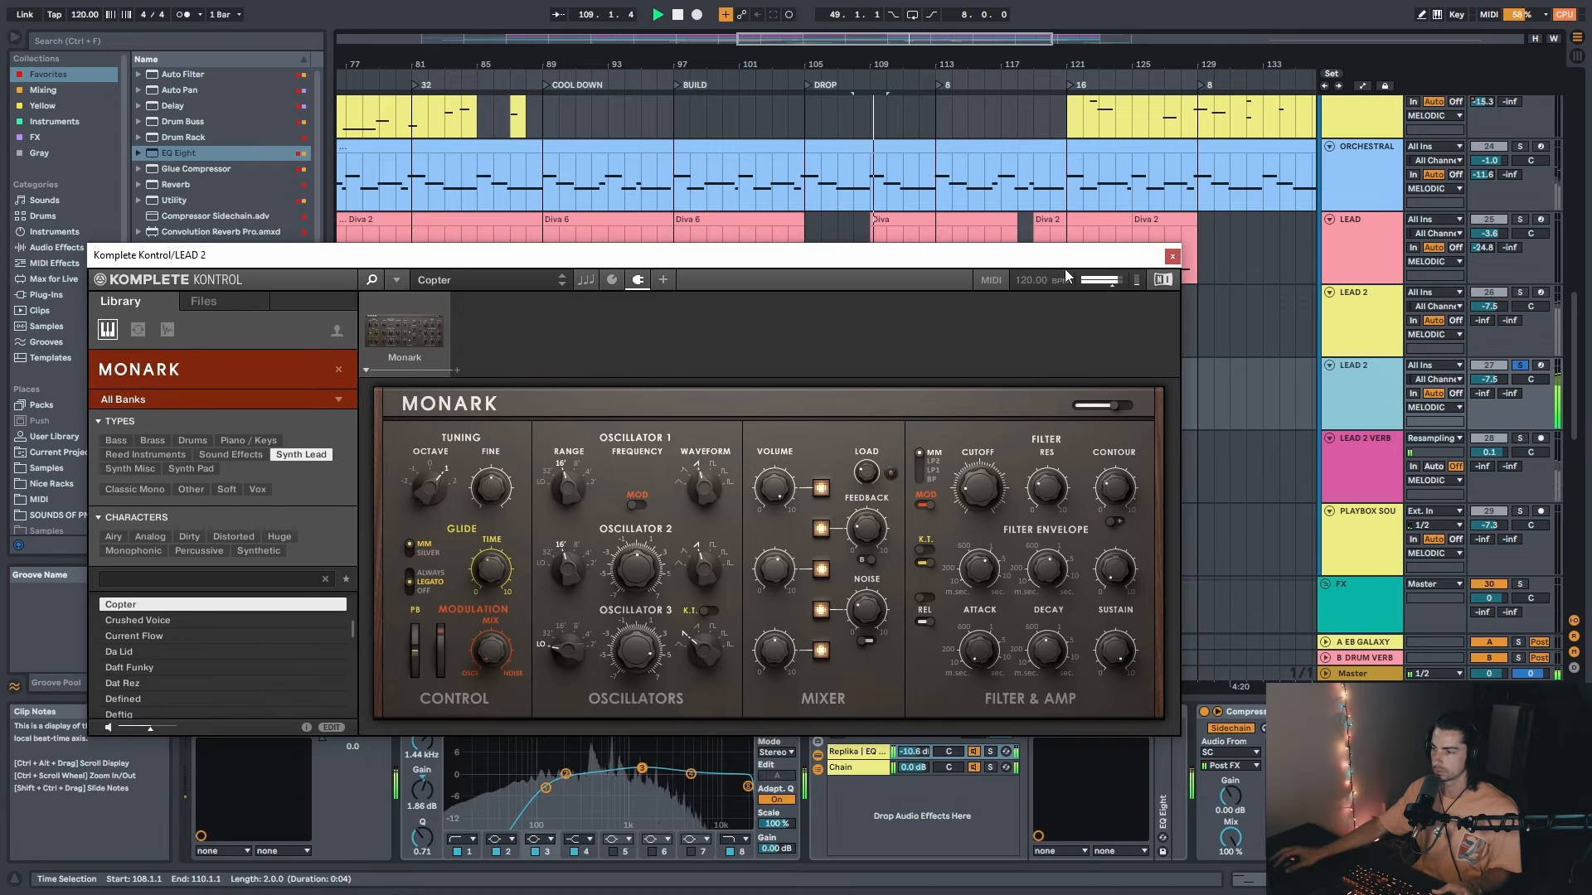
pyautogui.click(1172, 257)
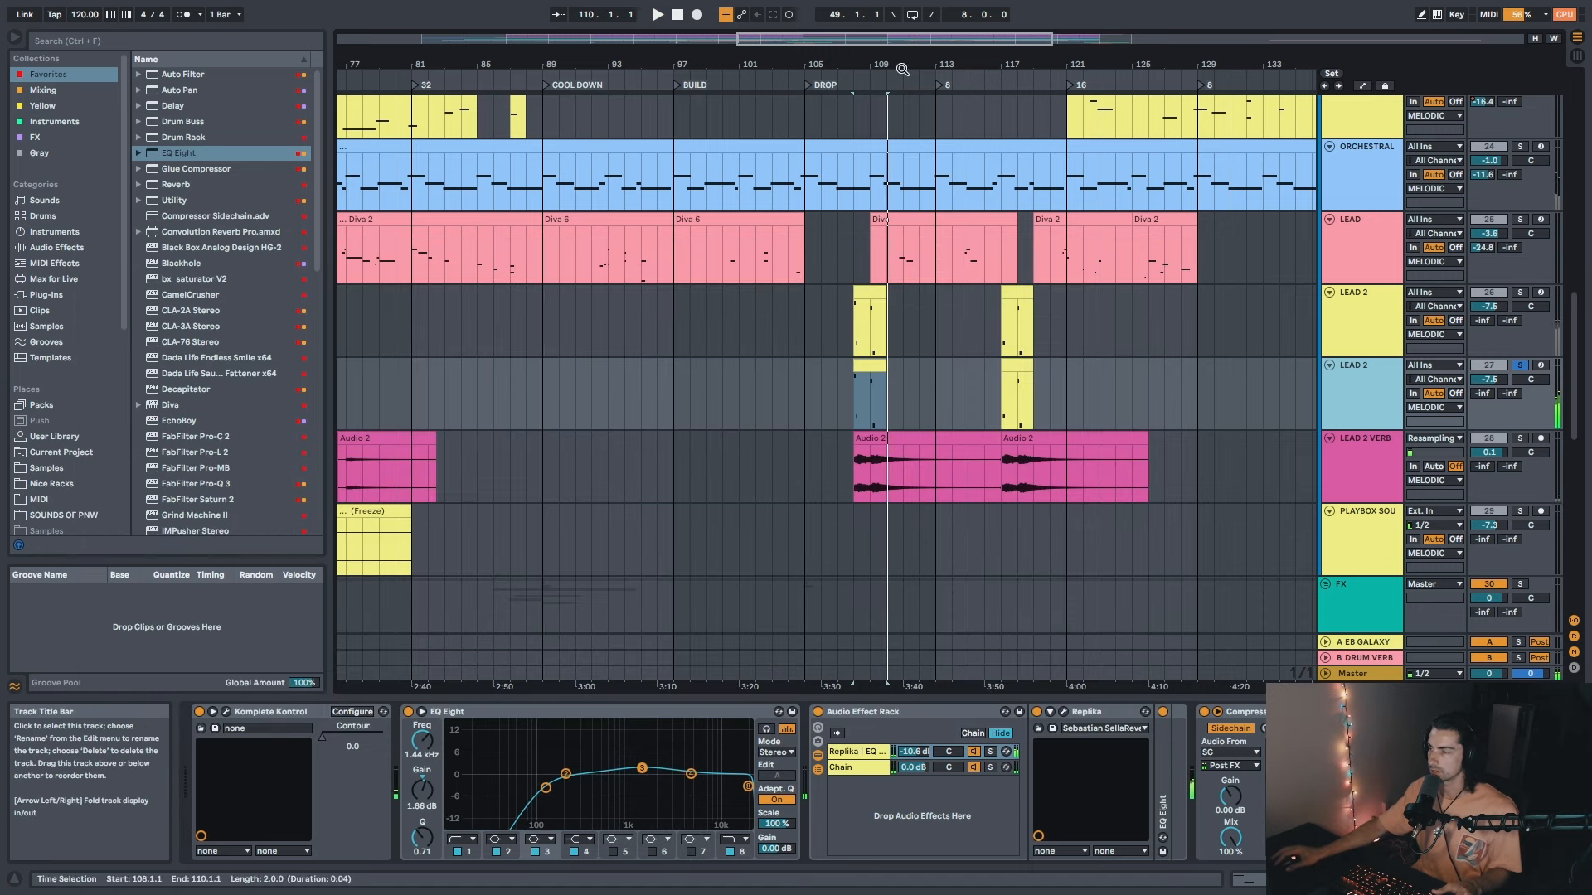
# Step: Check the preset in the duplicated LEAD 2 track's Komplete Kontrol once more, and delete the duplicate track
pyautogui.moveTo(902, 69); pyautogui.dragTo(888, 166)
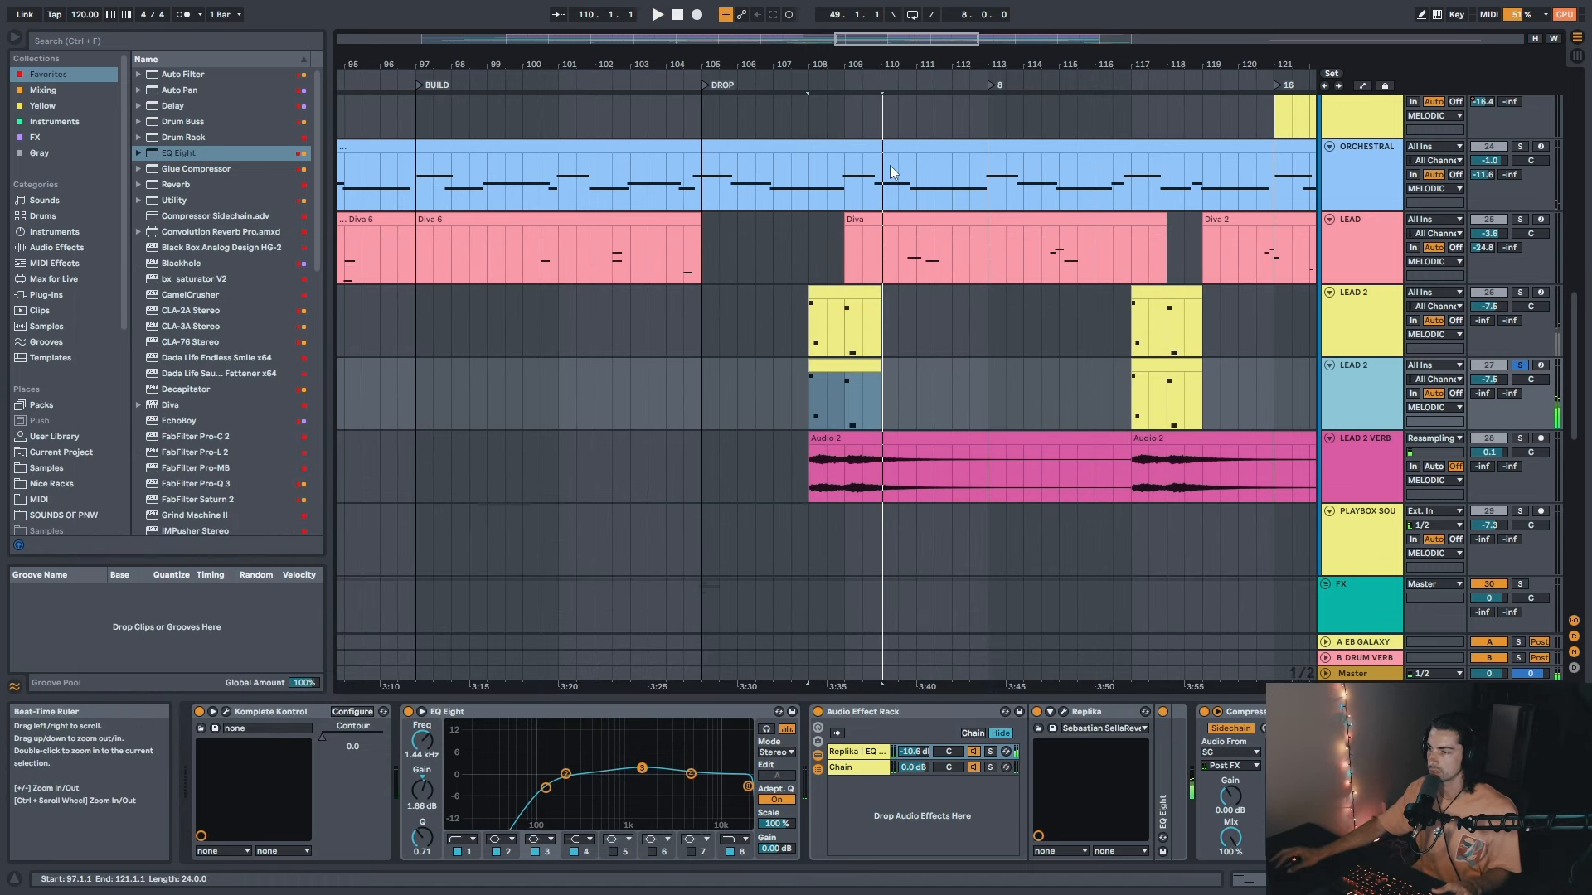
pyautogui.click(227, 713)
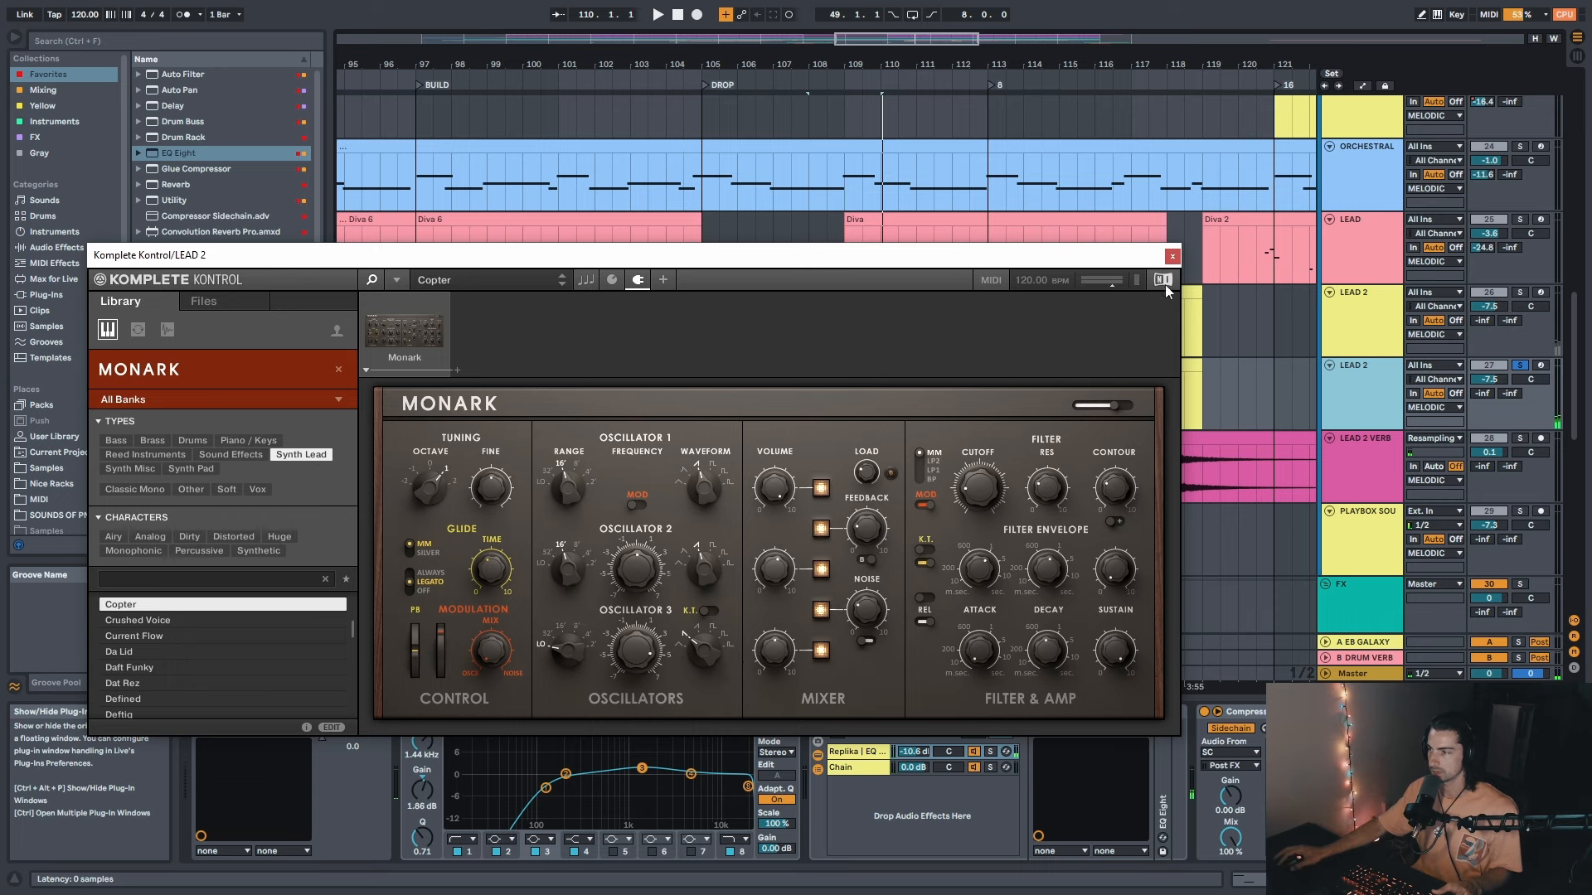
pyautogui.click(1172, 255)
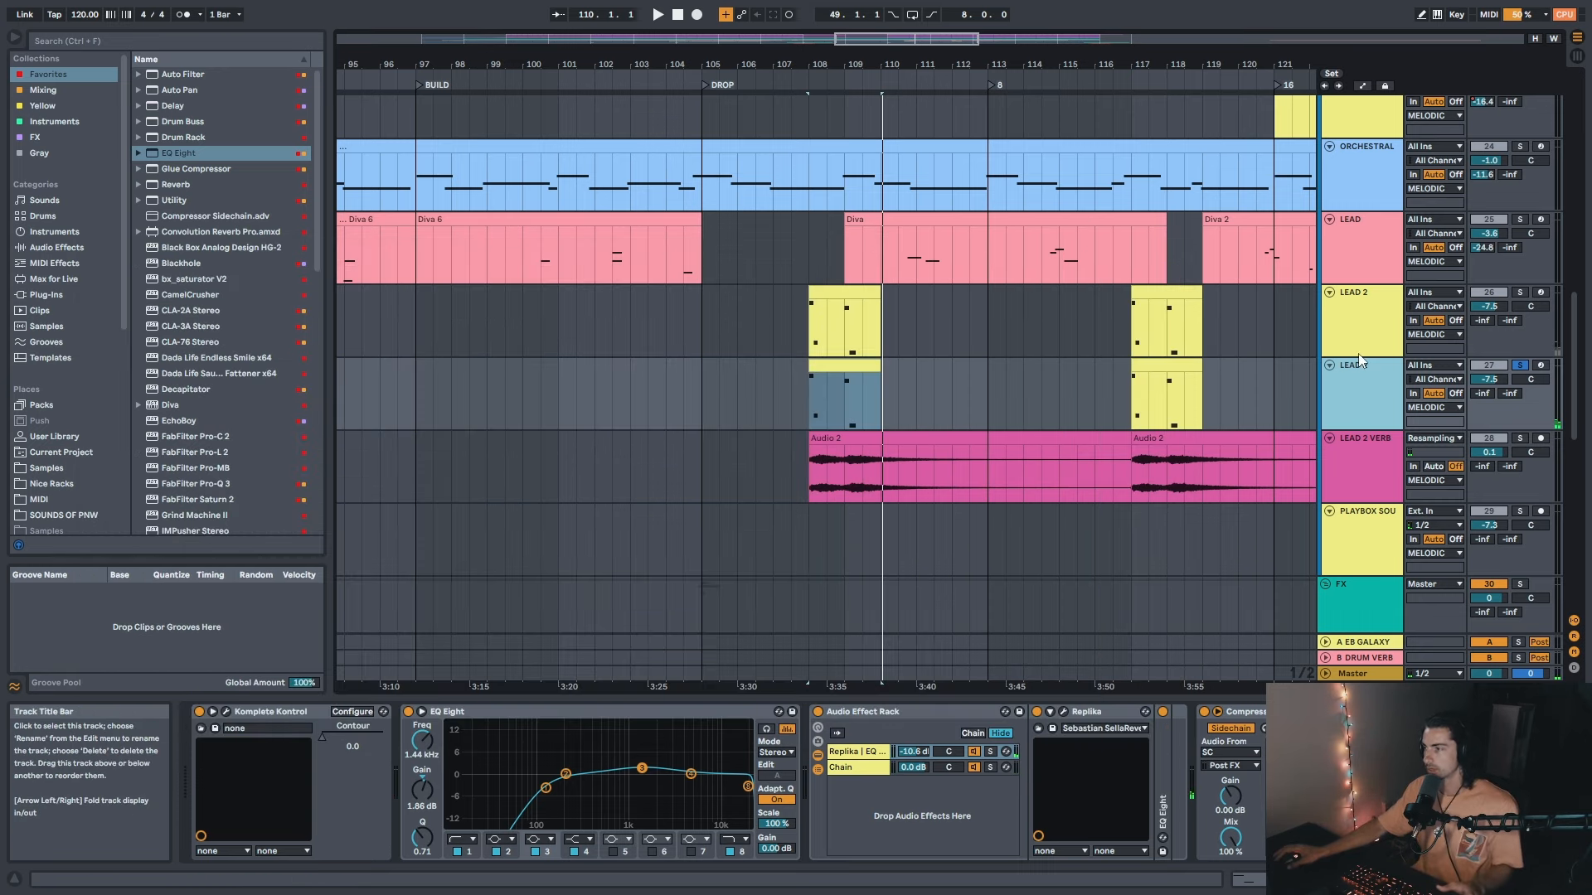
pyautogui.press('Delete')
# Step: Solo the original LEAD 2 track and play its clip from bar 108
pyautogui.click(1370, 321)
pyautogui.press('s')
pyautogui.click(842, 293)
pyautogui.press('space')
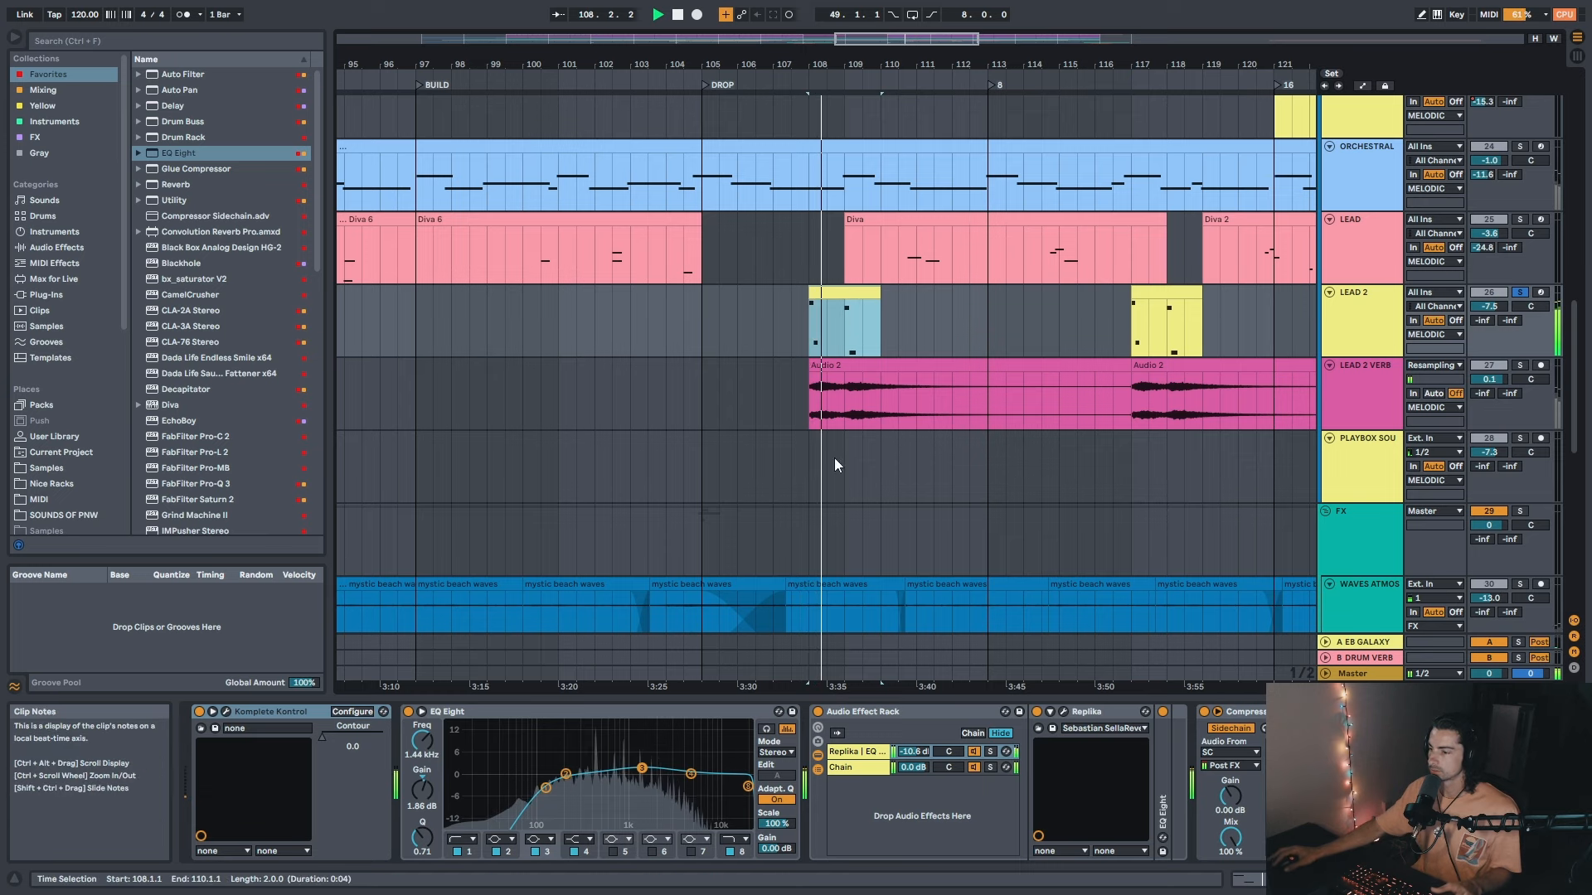
# Step: Collapse the EQ Eight and the Audio Effect Rack in the LEAD 2 track's device chain
pyautogui.click(827, 787)
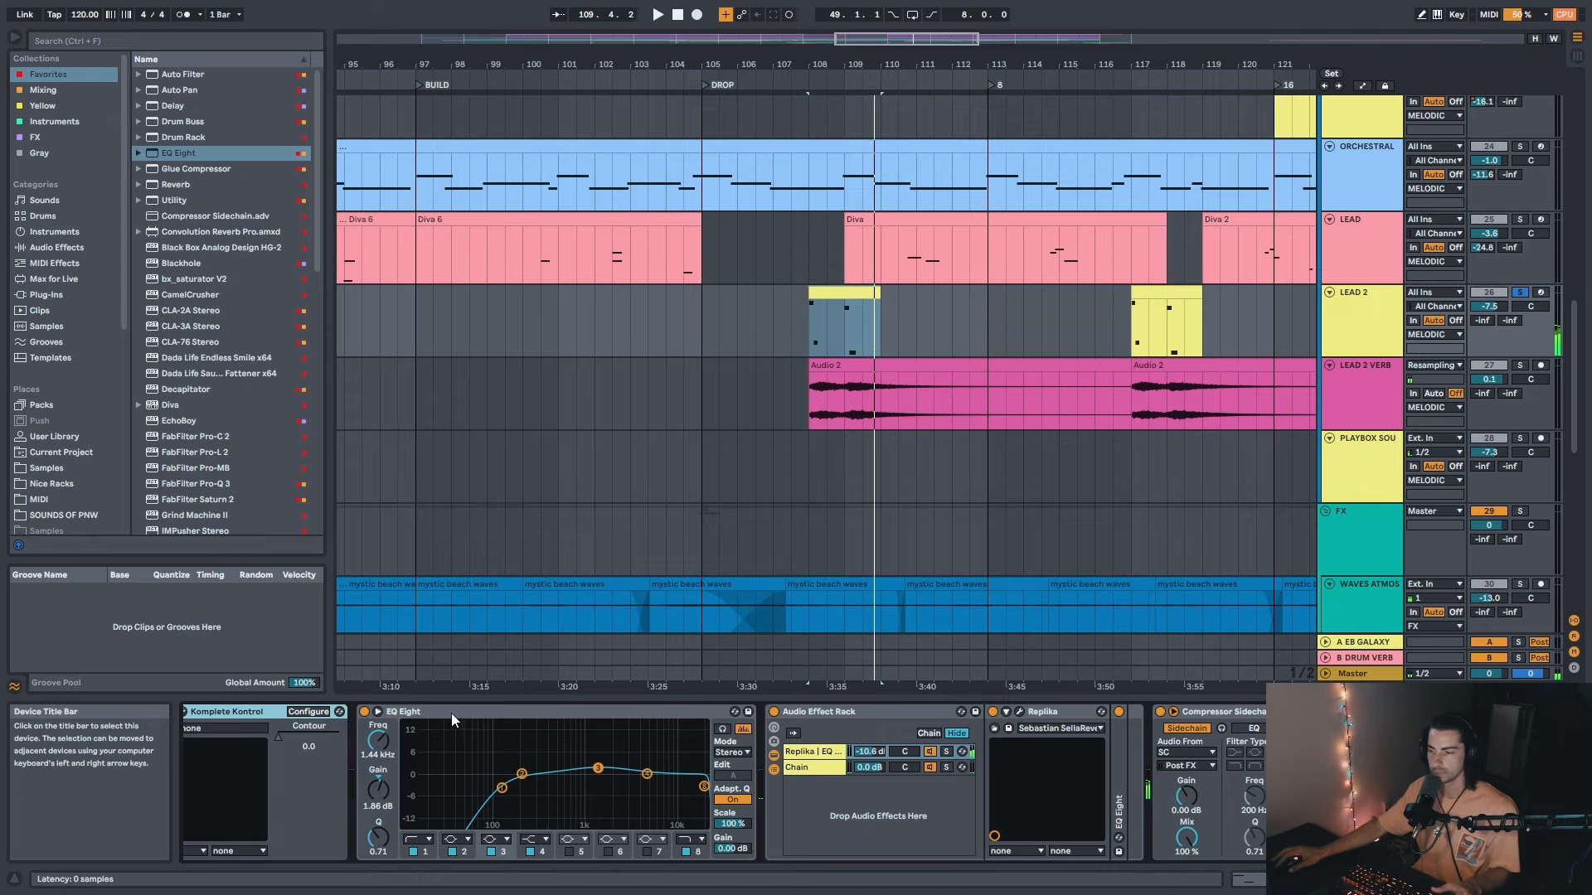
pyautogui.doubleClick(509, 709)
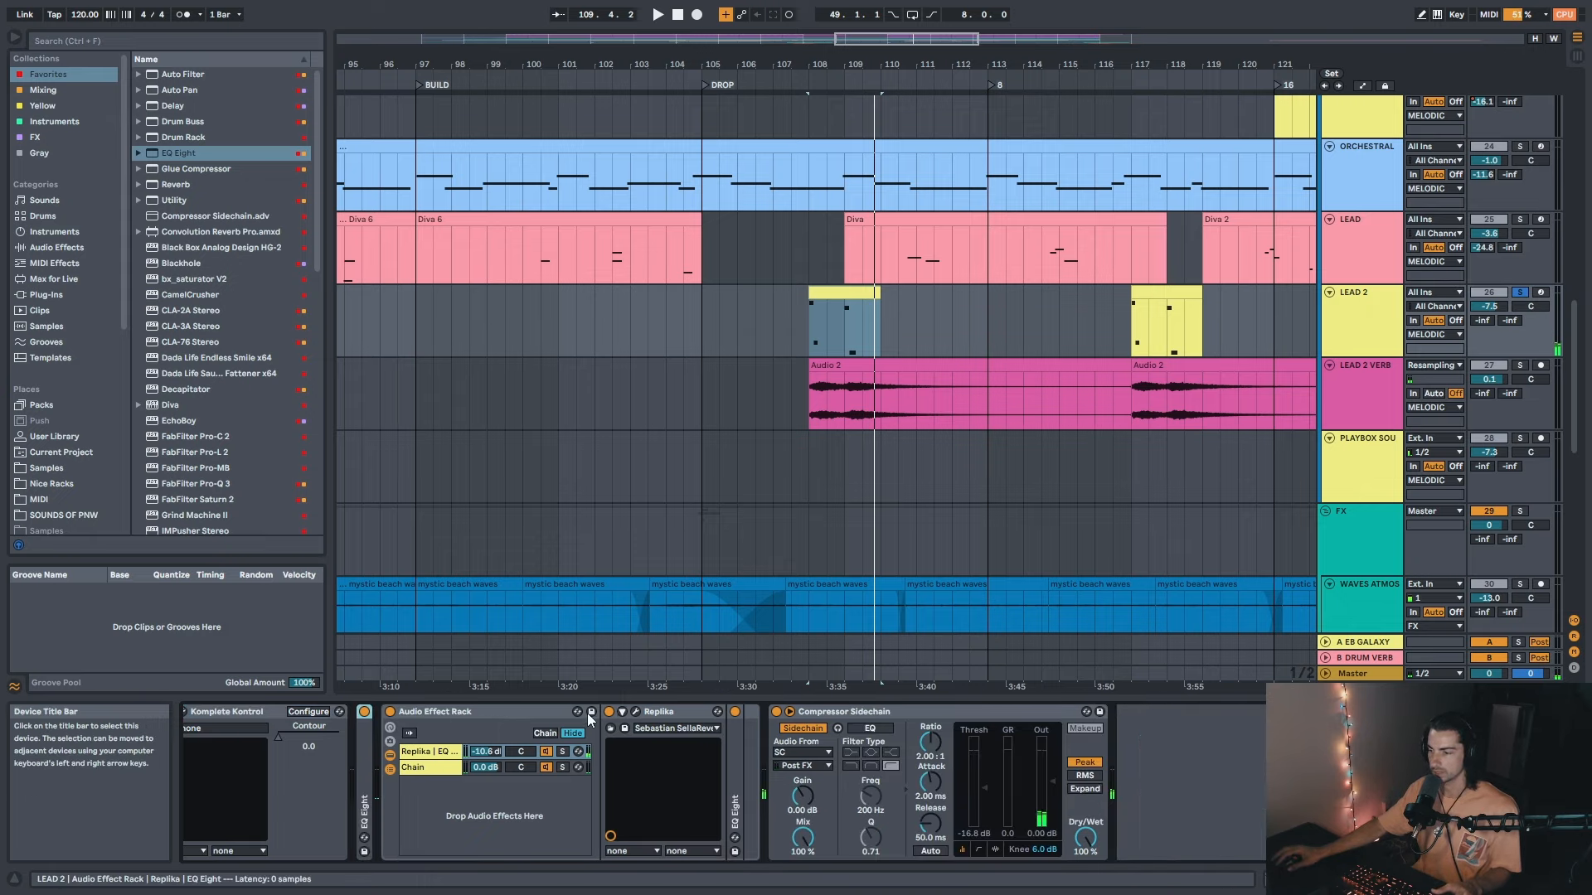
pyautogui.doubleClick(519, 711)
# Step: Switch the LEAD 2 clip at bar 108 from its envelopes to its notes, and play the clip
pyautogui.doubleClick(858, 311)
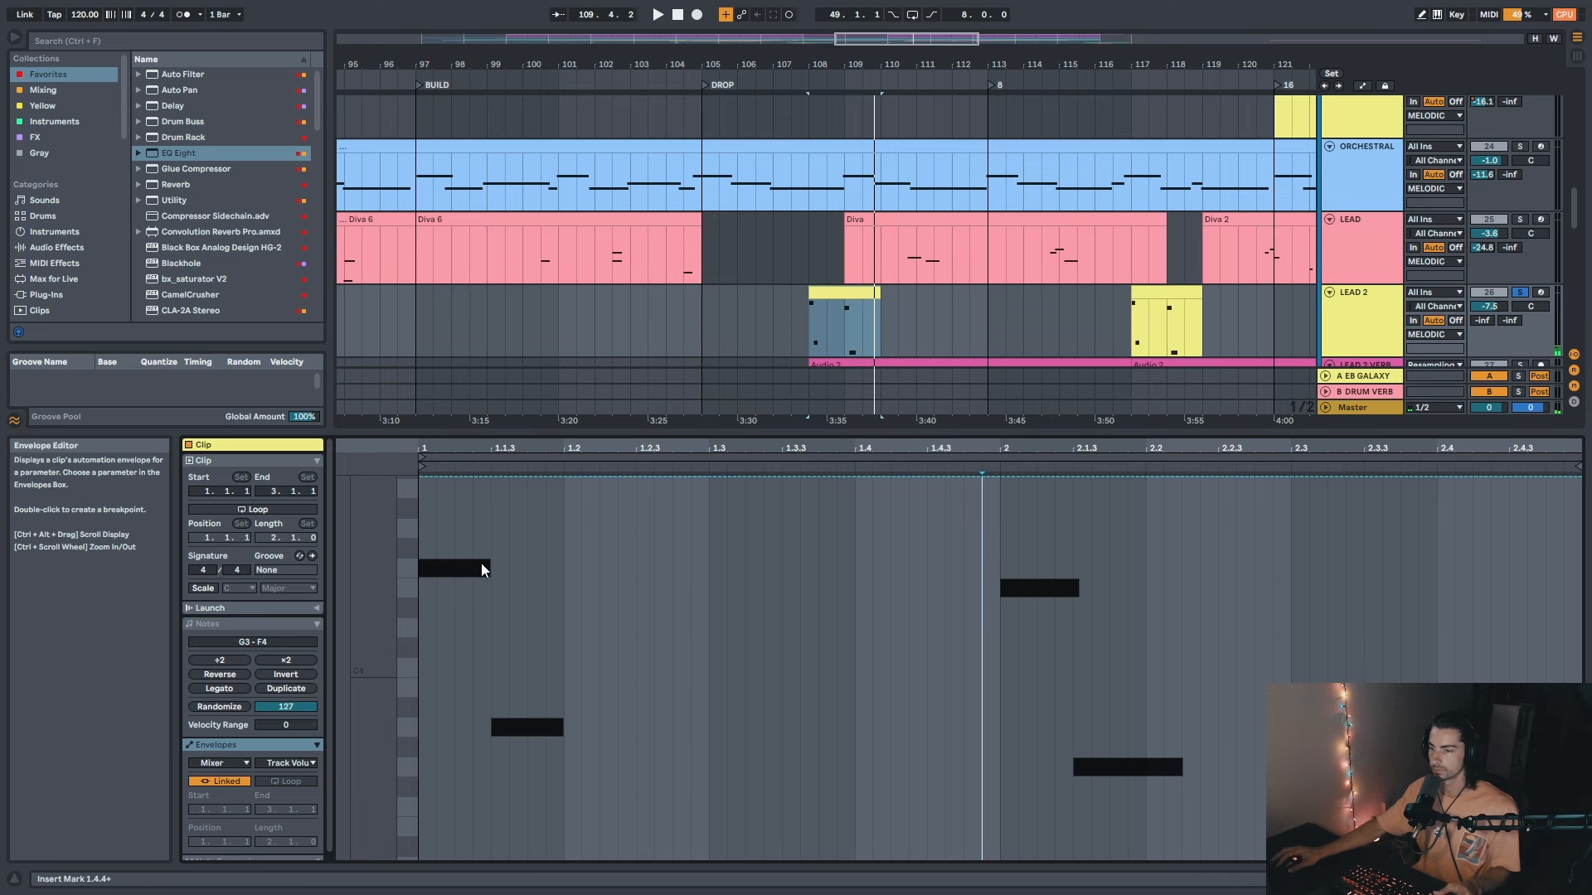
pyautogui.click(238, 763)
pyautogui.click(236, 766)
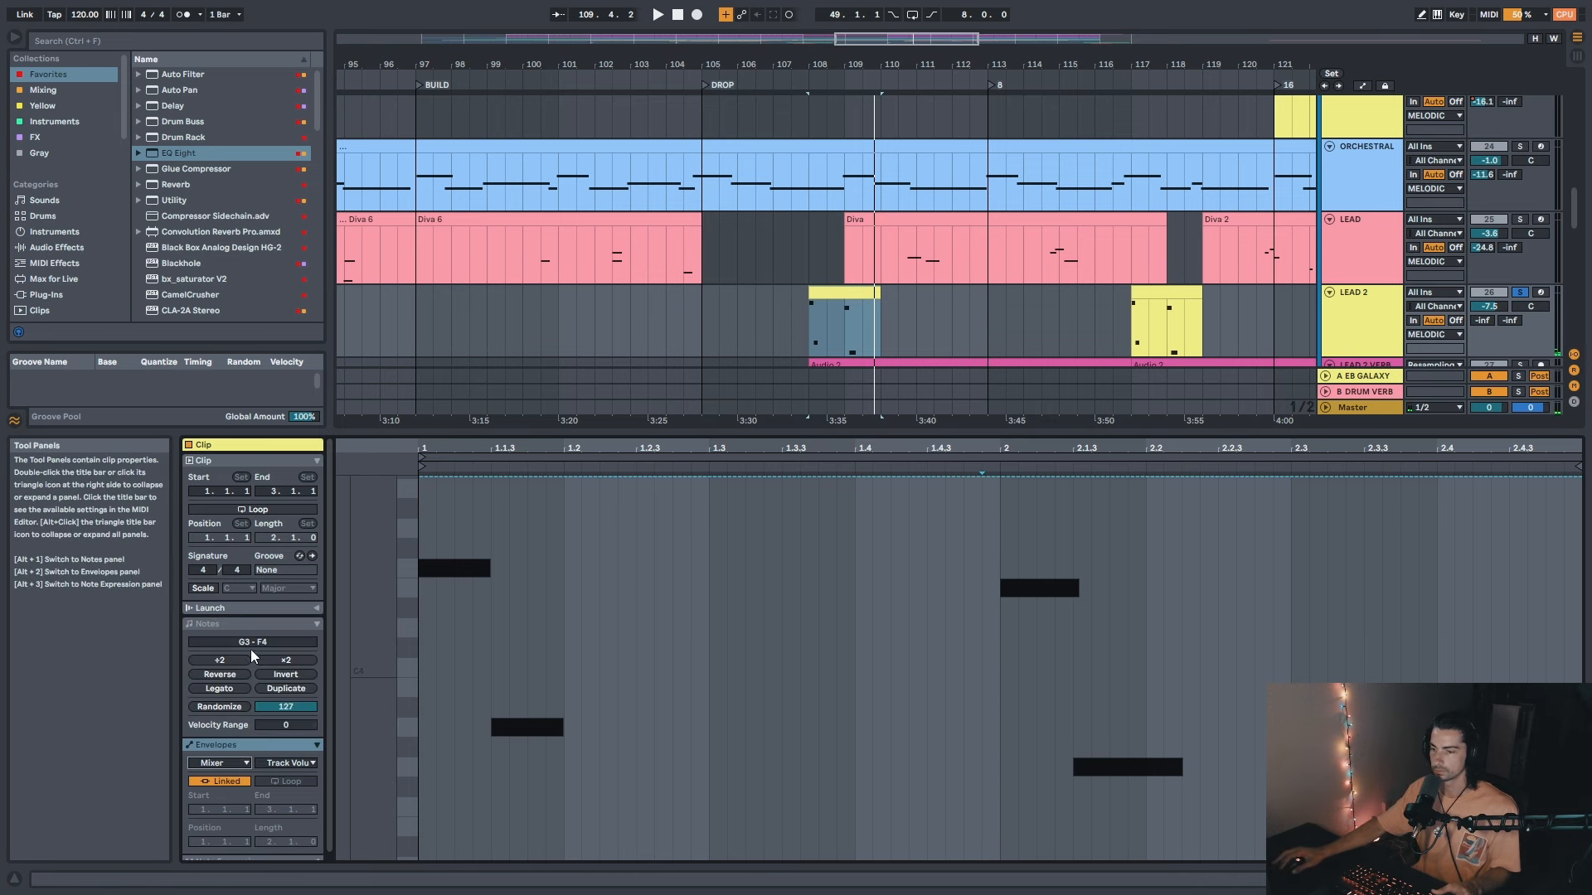
pyautogui.click(255, 622)
pyautogui.press('space')
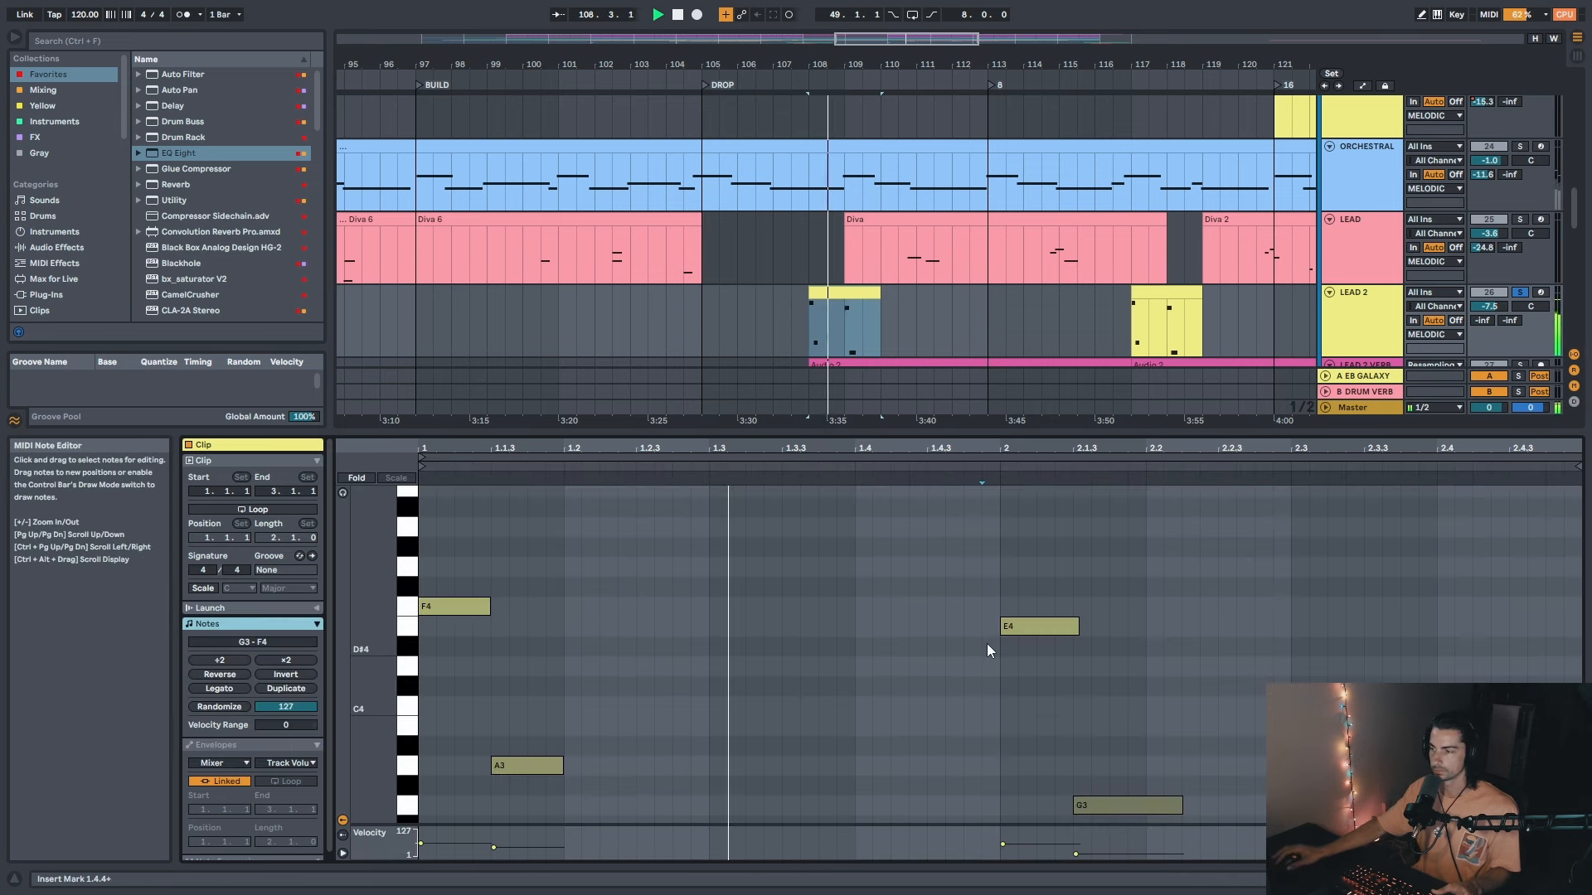
# Step: Return to the device view, solo the LEAD 2 VERB track, and play its audio clip at bar 108
pyautogui.hotkey('shift', 'Tab')
pyautogui.moveTo(866, 58); pyautogui.dragTo(932, 12)
pyautogui.press('space')
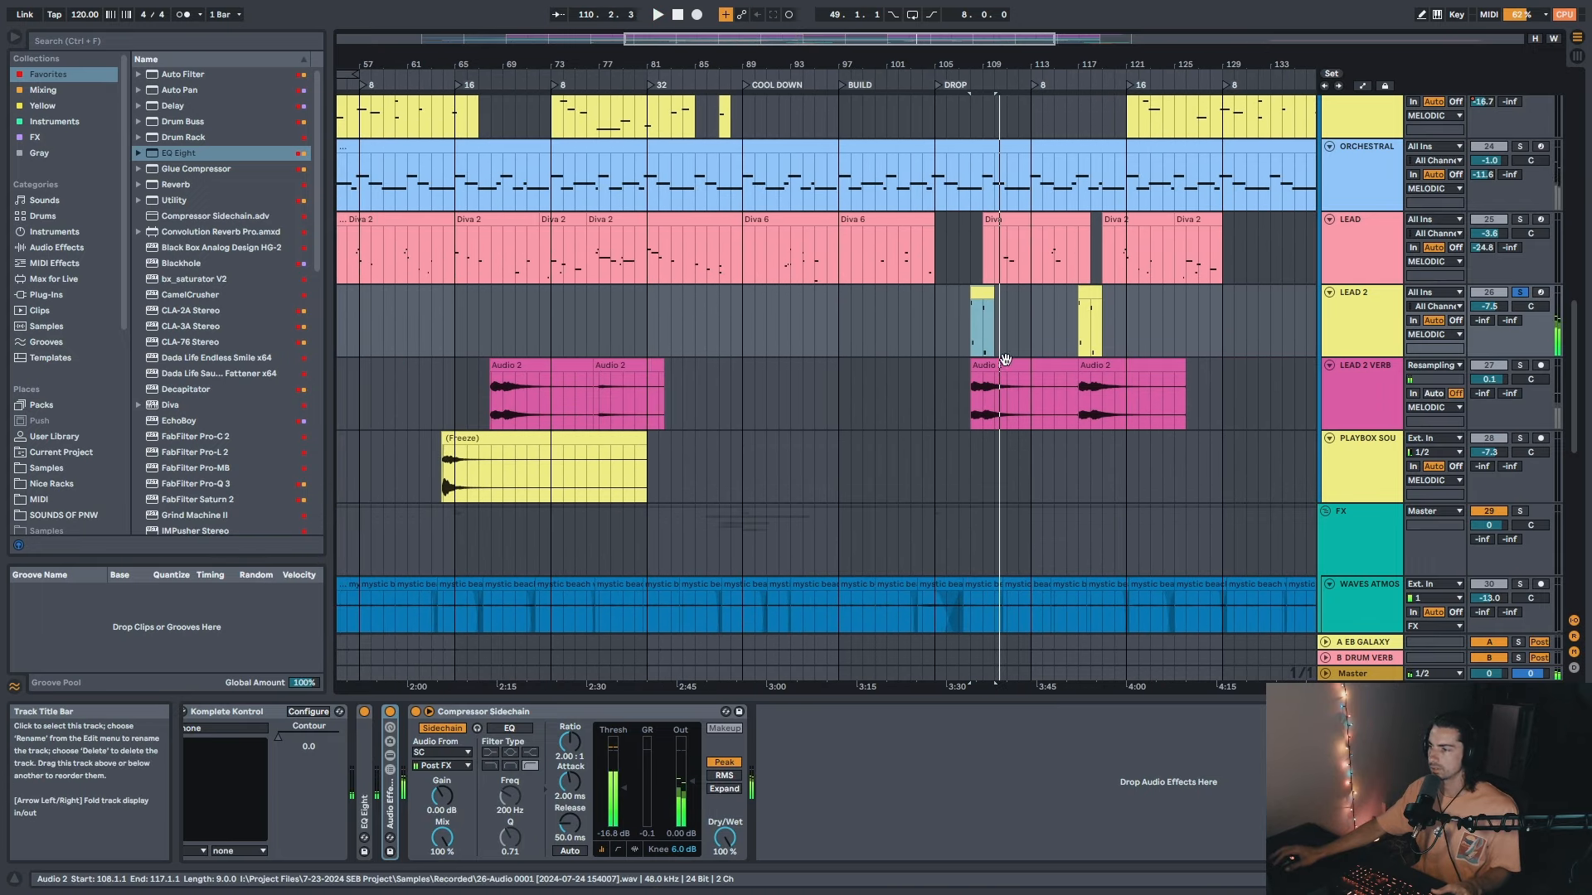
pyautogui.click(997, 365)
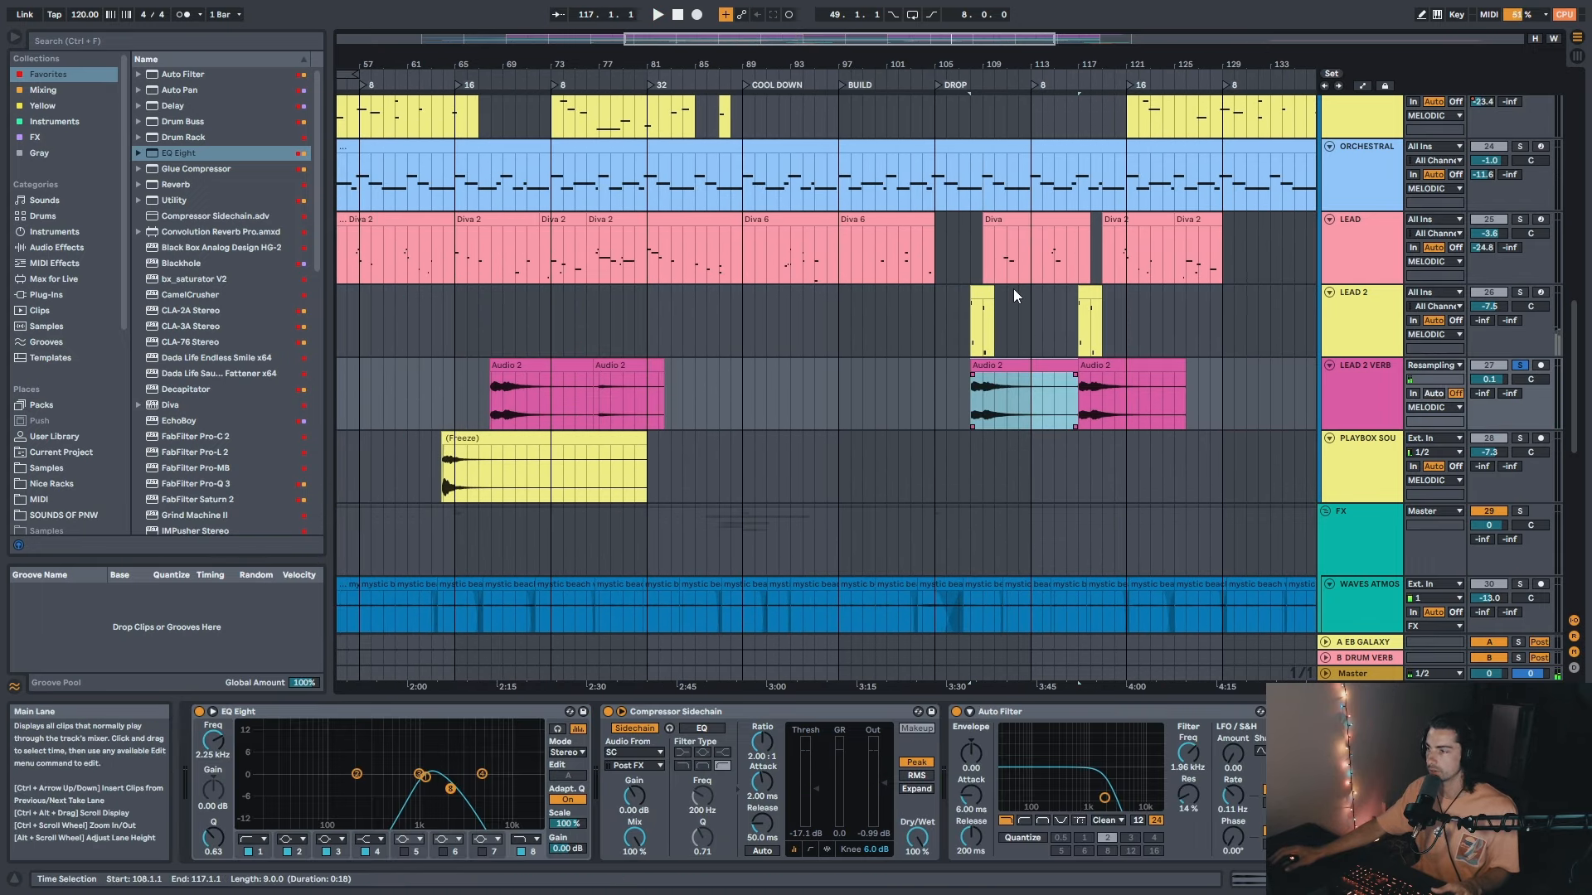
pyautogui.press('space')
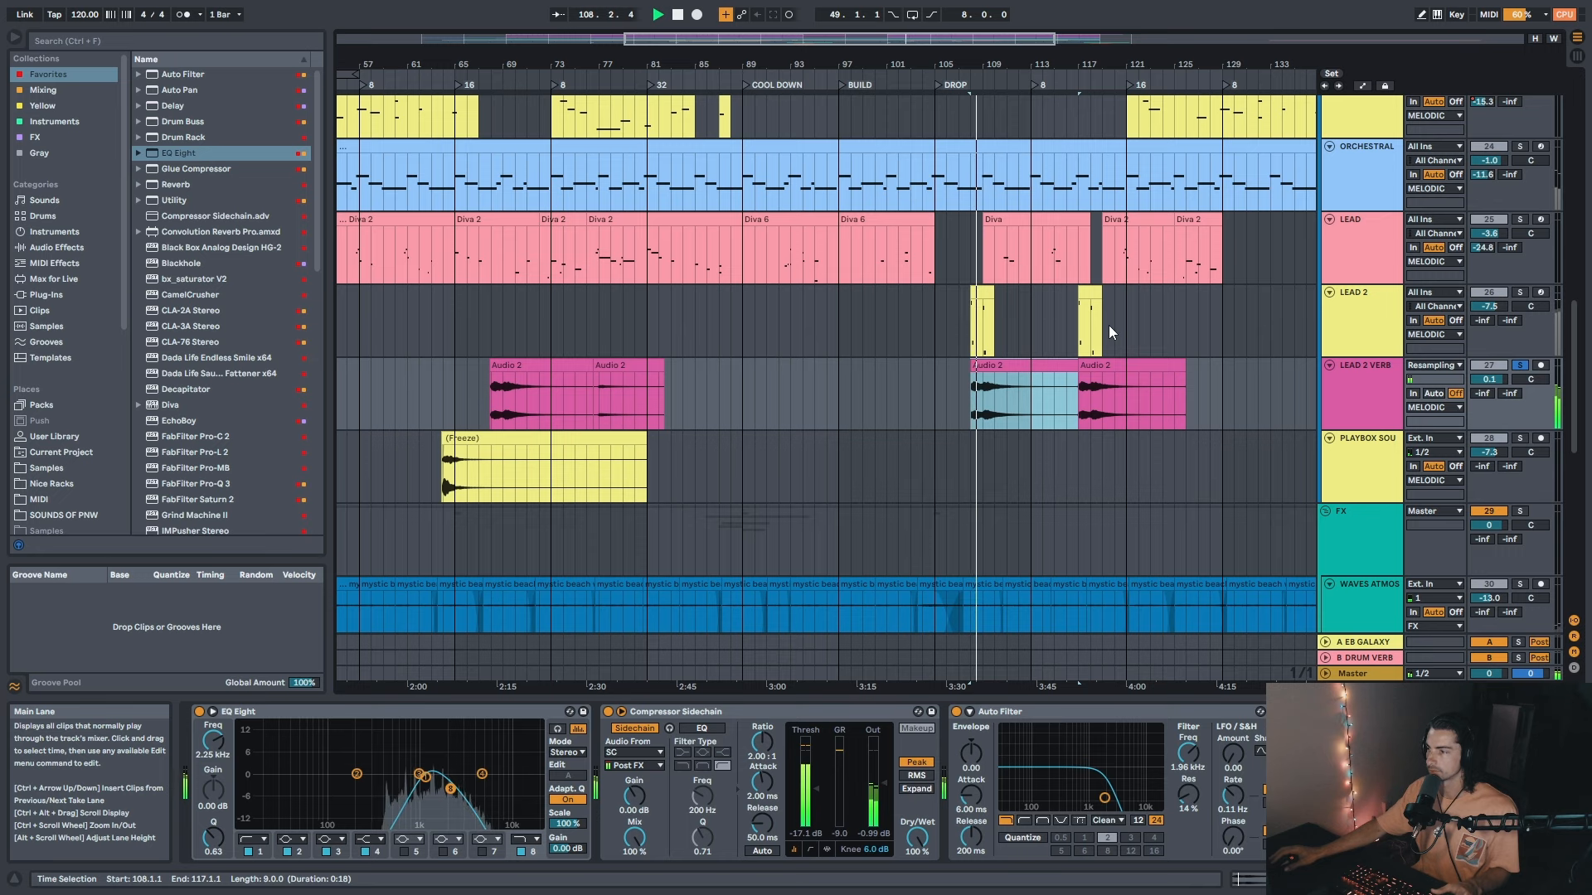
pyautogui.moveTo(991, 76)
pyautogui.mouseDown()
pyautogui.moveTo(987, 105)
pyautogui.moveTo(986, 63)
pyautogui.moveTo(1009, 40)
pyautogui.moveTo(1006, 66)
pyautogui.moveTo(991, 46)
pyautogui.mouseUp()
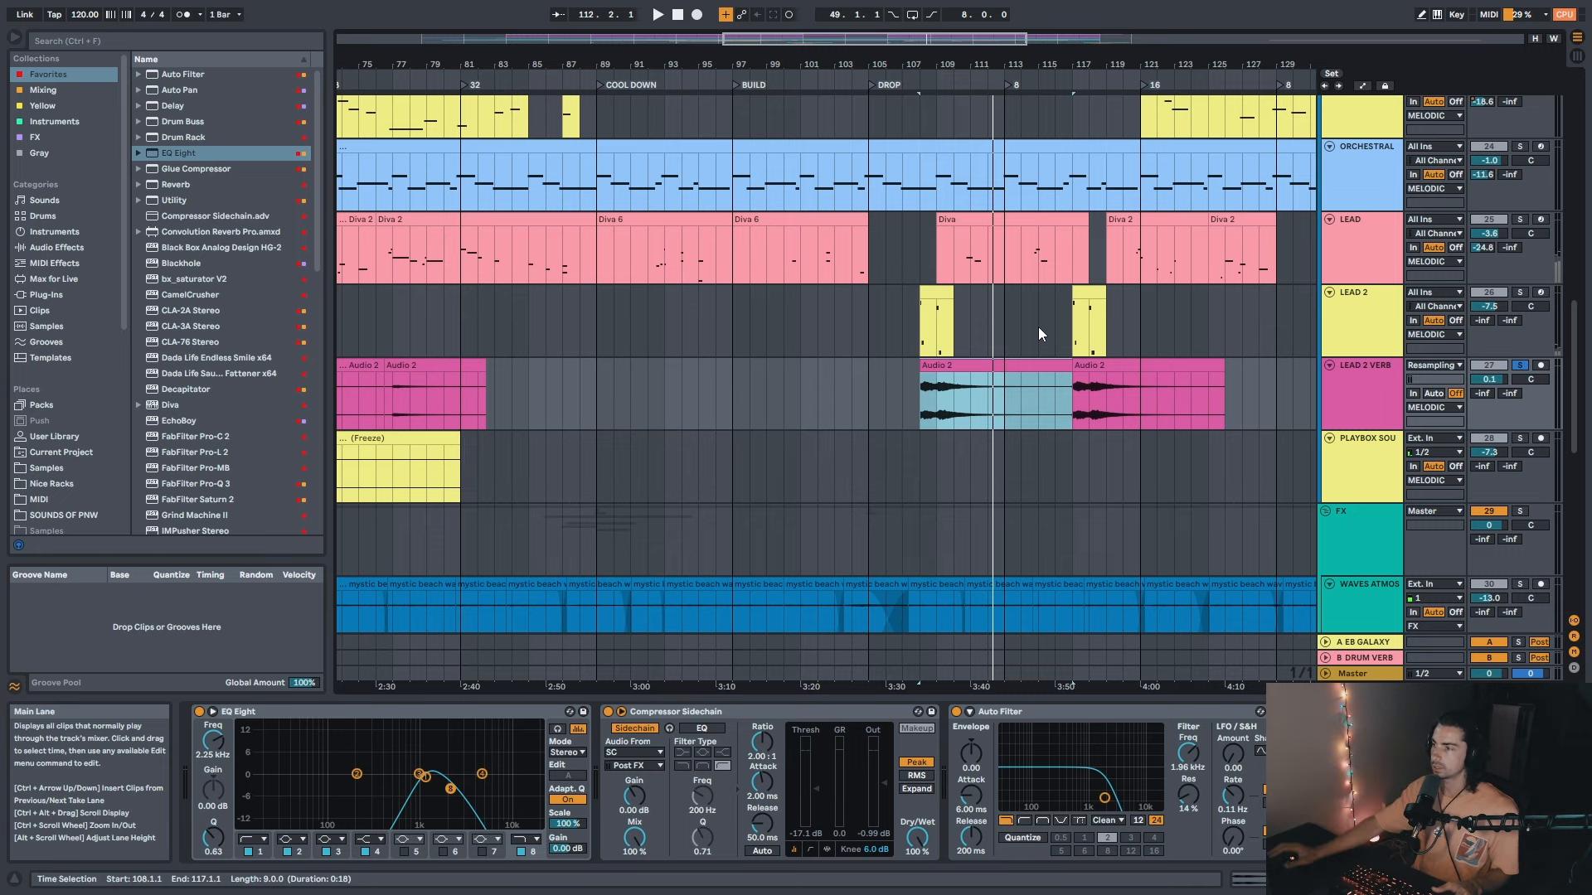
# Step: Find the earlier LEAD 2 VERB clips, take the track out of solo, and play the full mix from bar 67
pyautogui.moveTo(963, 65); pyautogui.dragTo(1085, 57)
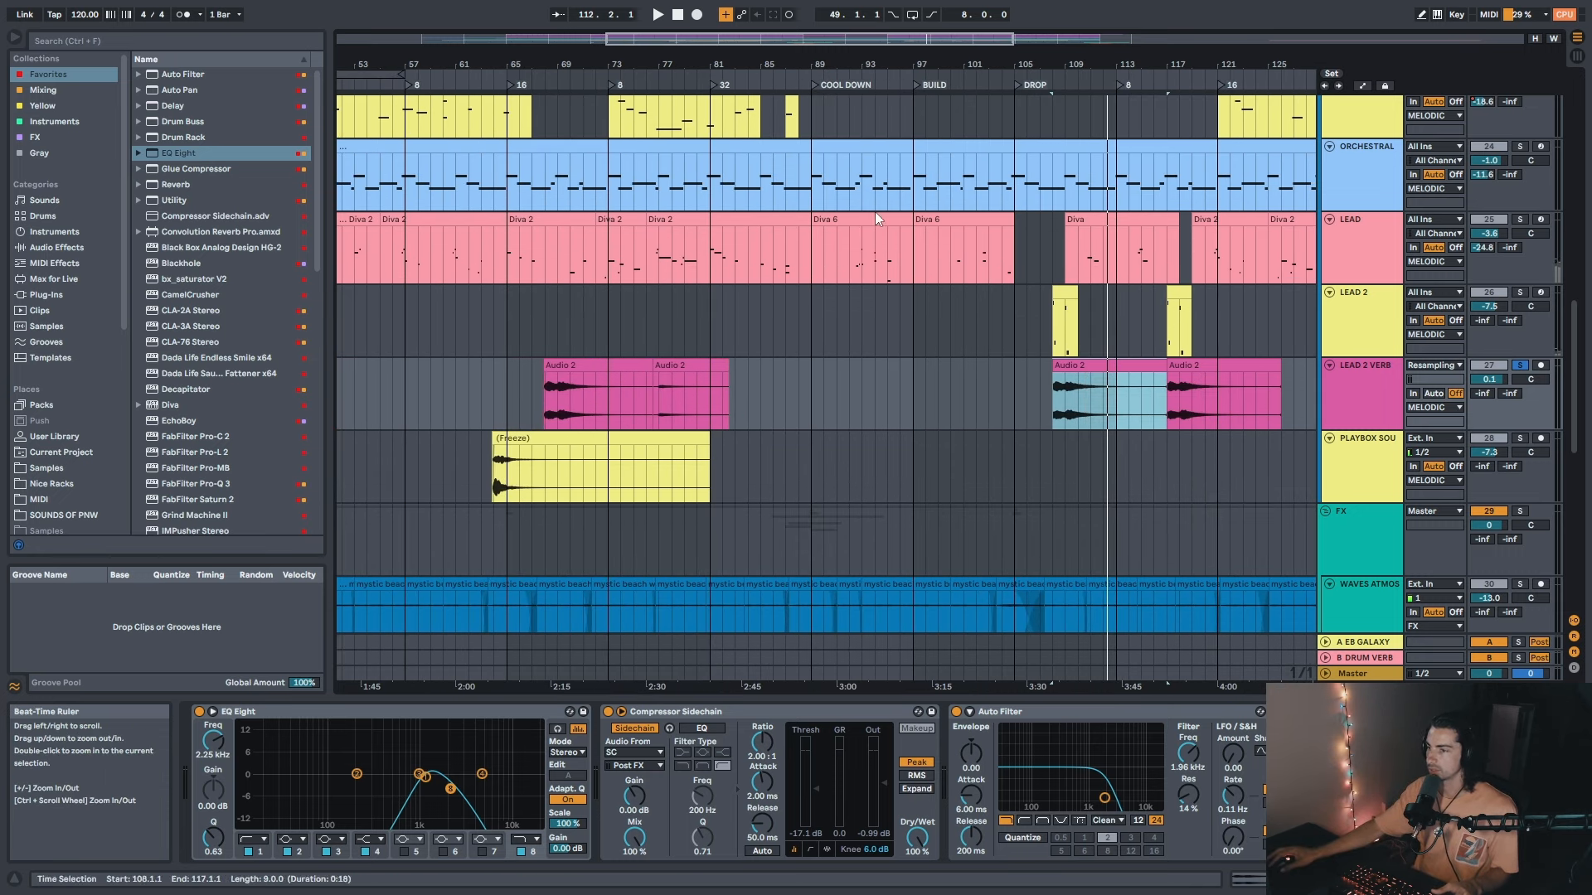
pyautogui.click(575, 365)
pyautogui.moveTo(578, 67)
pyautogui.mouseDown()
pyautogui.moveTo(674, 46)
pyautogui.moveTo(671, 88)
pyautogui.mouseUp()
pyautogui.click(645, 381)
pyautogui.press('s')
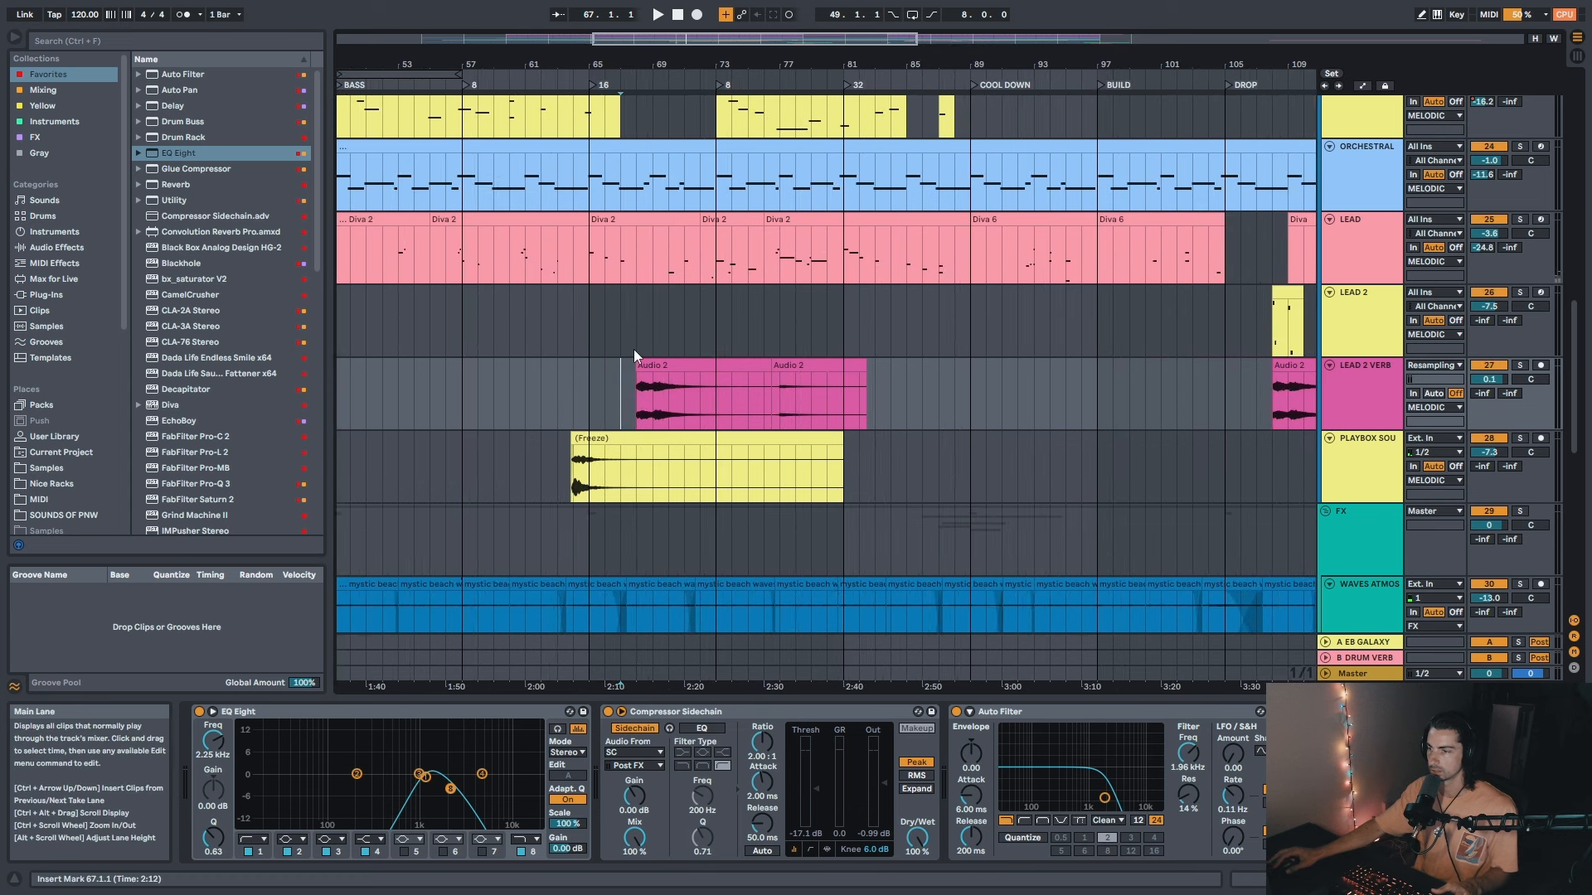
pyautogui.press('space')
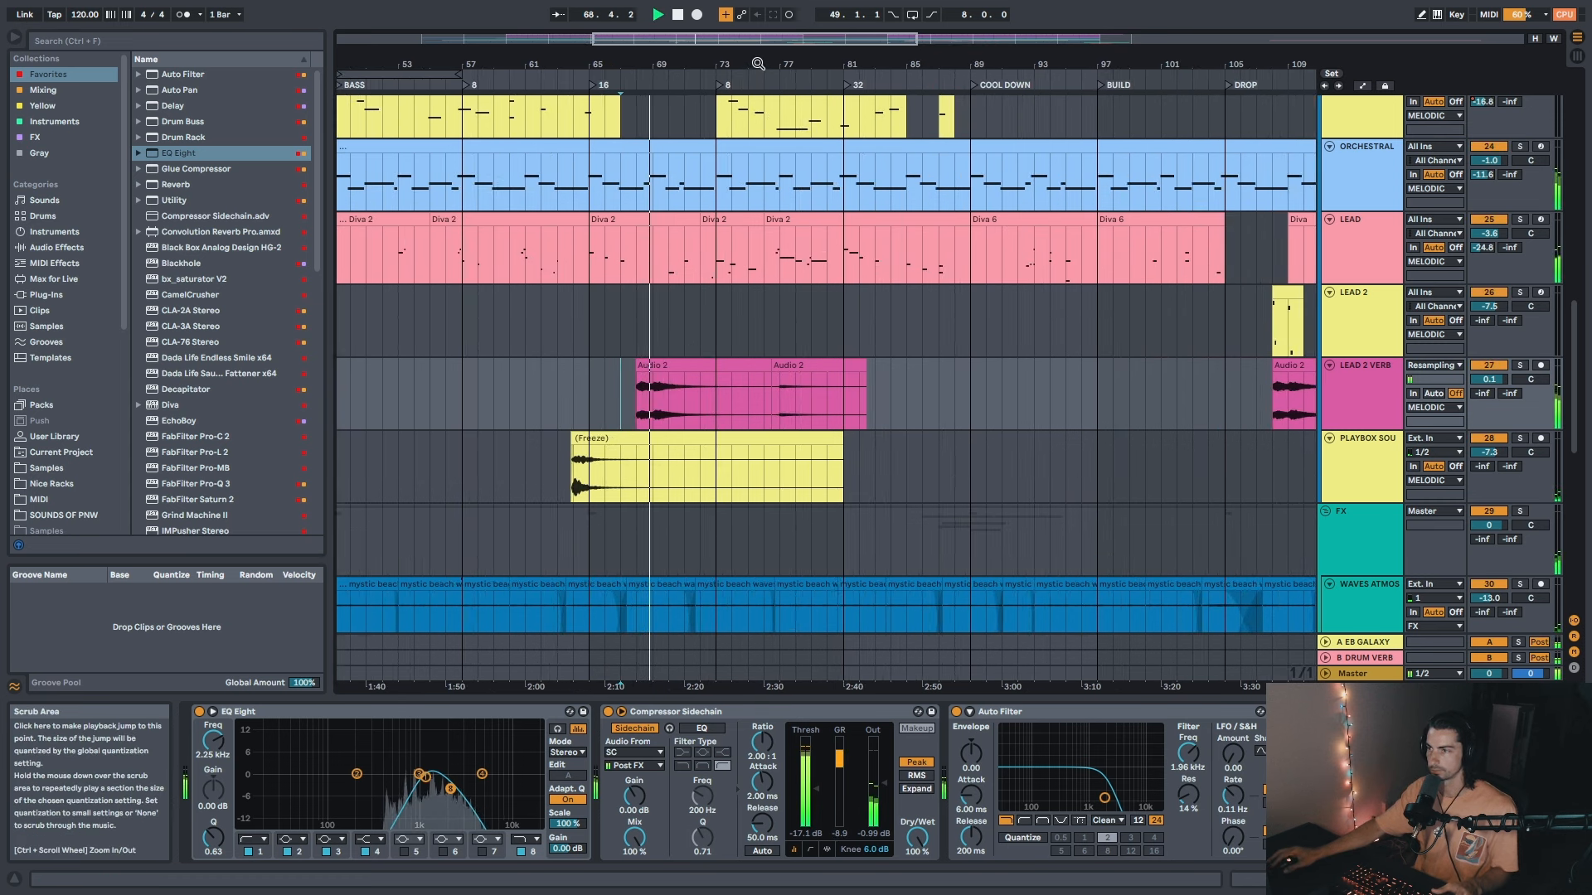
pyautogui.moveTo(760, 66); pyautogui.dragTo(760, 38)
pyautogui.press('space')
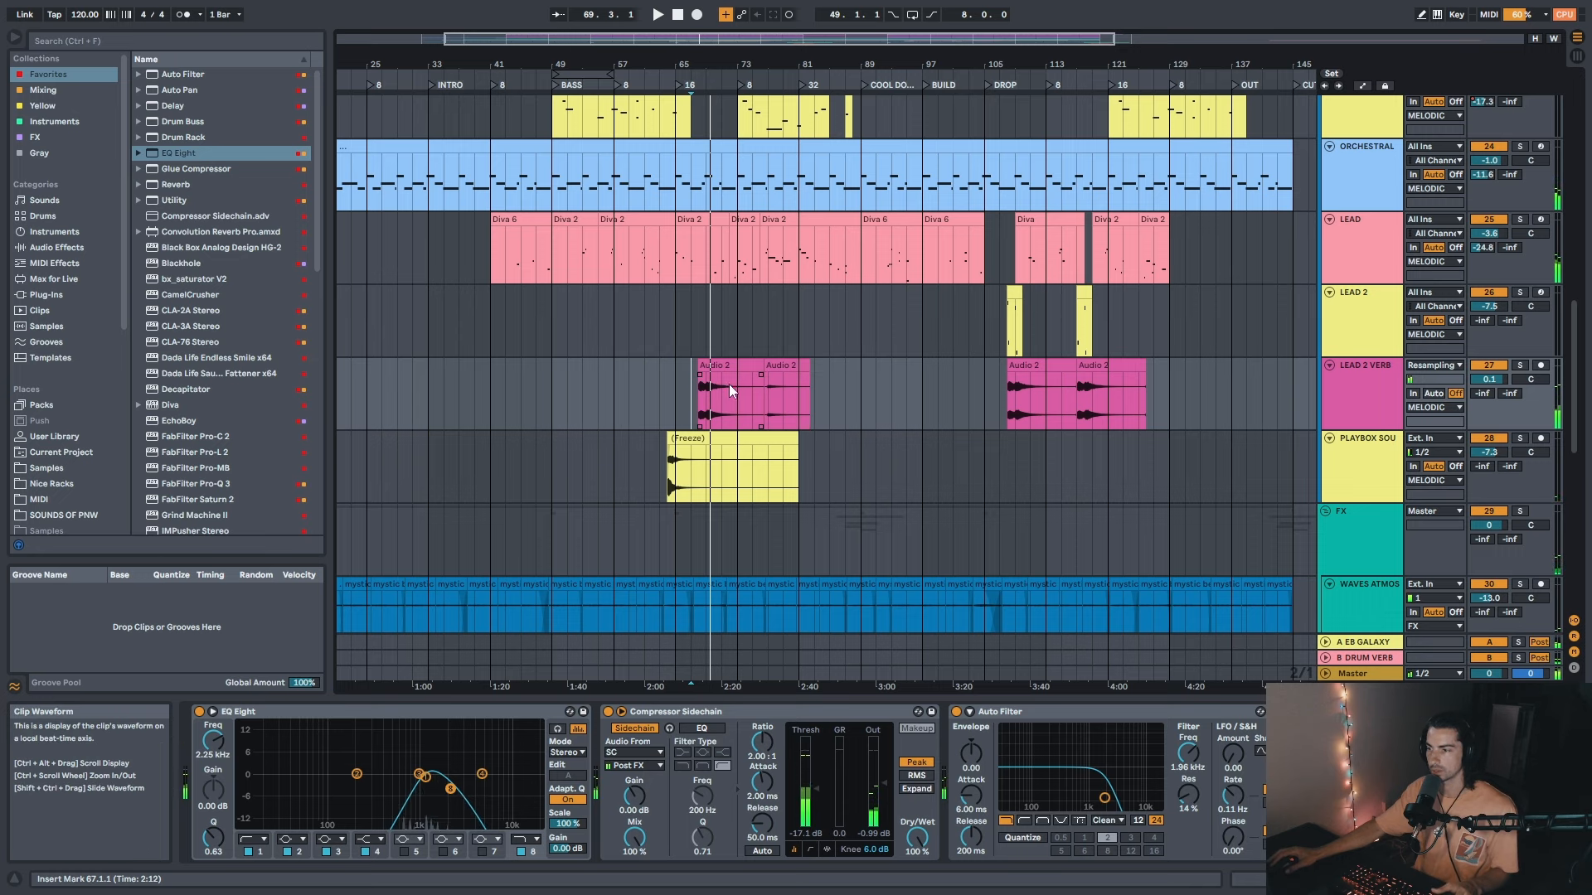
# Step: Solo the LEAD 2 track and play its clip at bar 108 again
pyautogui.moveTo(1022, 67)
pyautogui.mouseDown()
pyautogui.moveTo(1022, 83)
pyautogui.moveTo(1012, 51)
pyautogui.mouseUp()
pyautogui.click(1013, 295)
pyautogui.press('space')
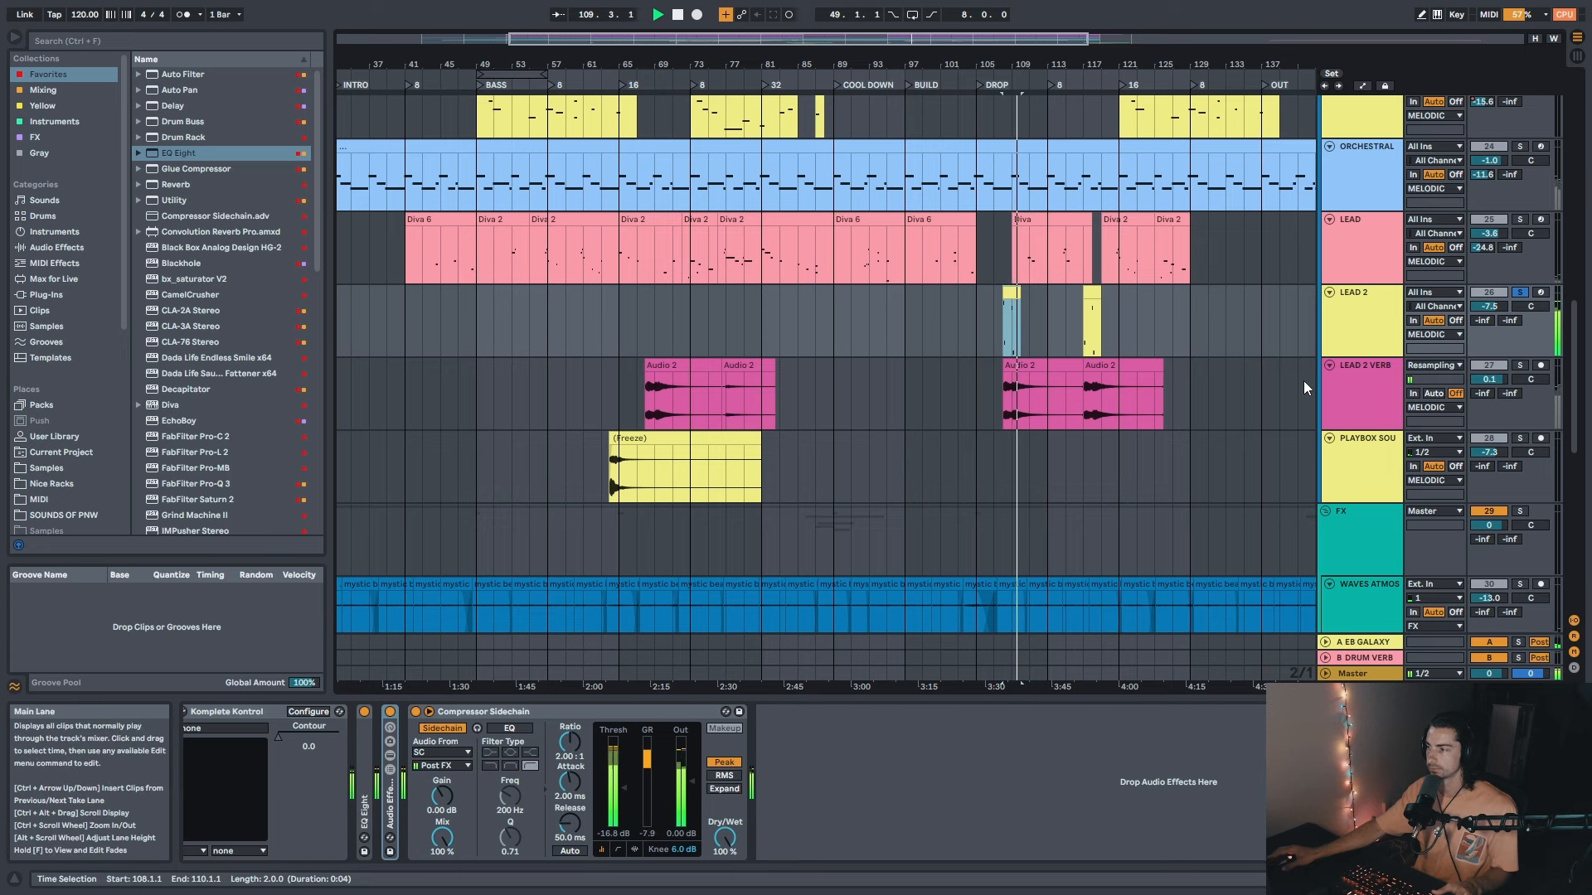
# Step: Solo the PLAYBOX SOU track and play its frozen clip from the start, twice
pyautogui.scroll(-2, 1306, 388)
pyautogui.click(603, 372)
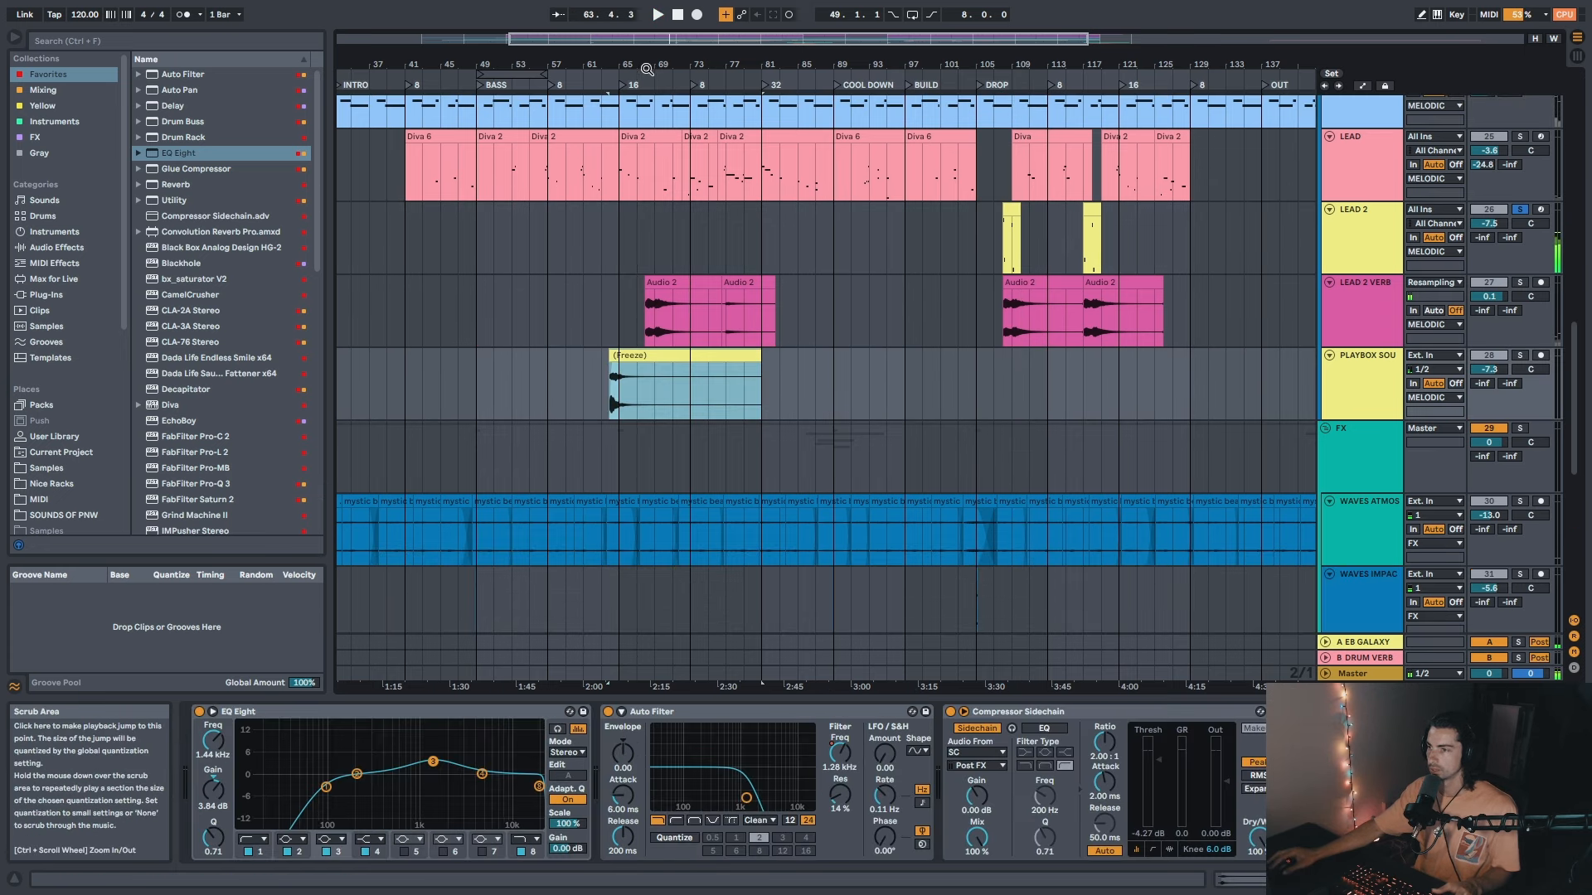
pyautogui.press('z')
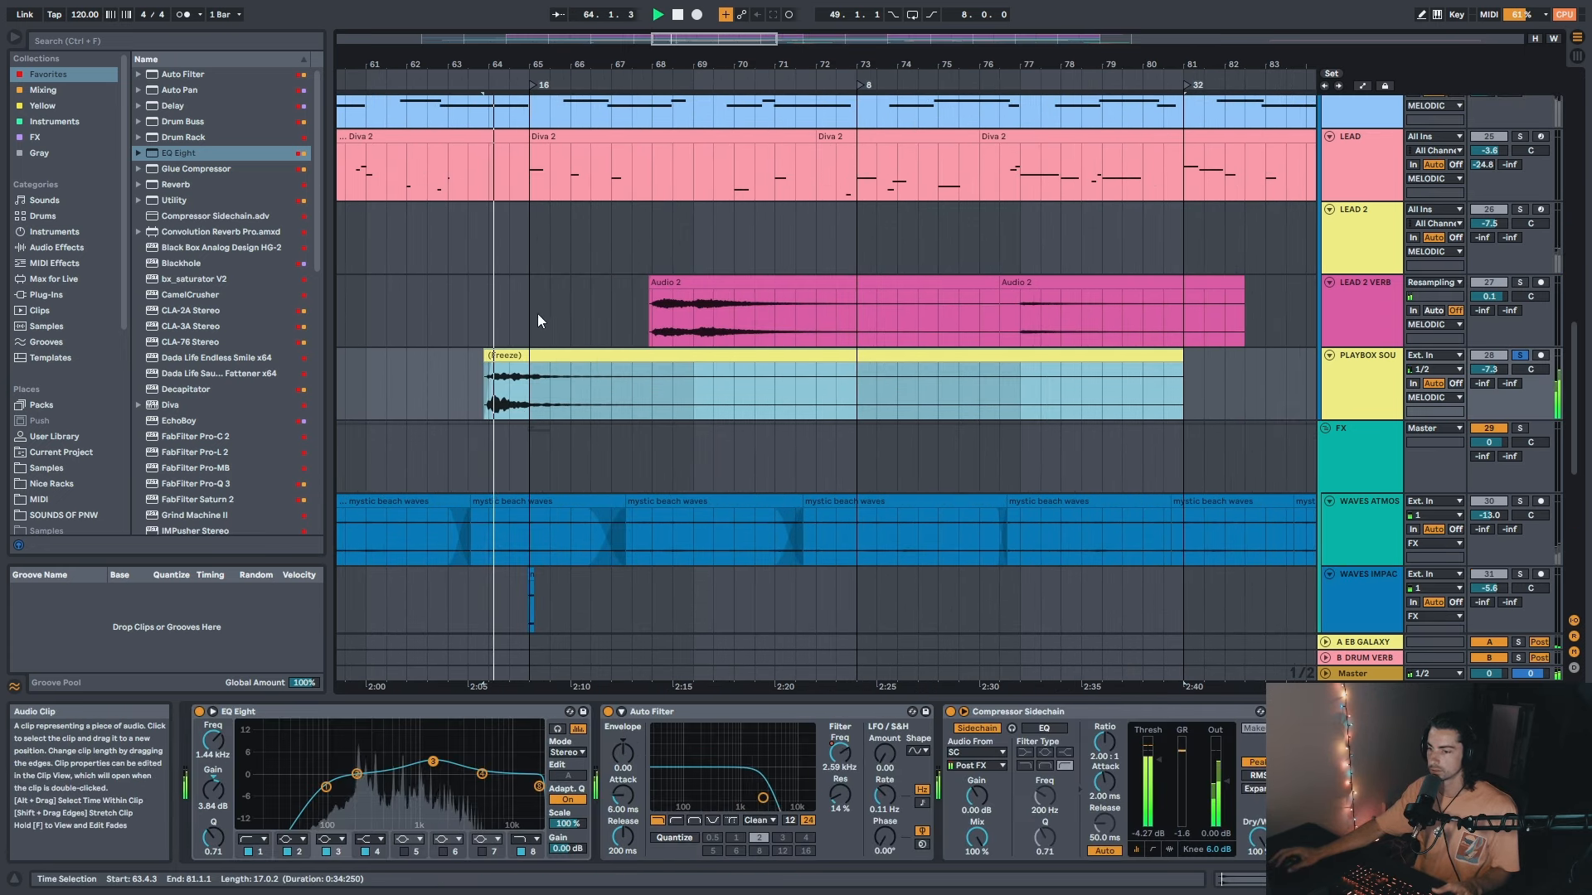
pyautogui.moveTo(597, 66); pyautogui.dragTo(695, 93)
pyautogui.press('space')
pyautogui.scroll(2, 695, 98)
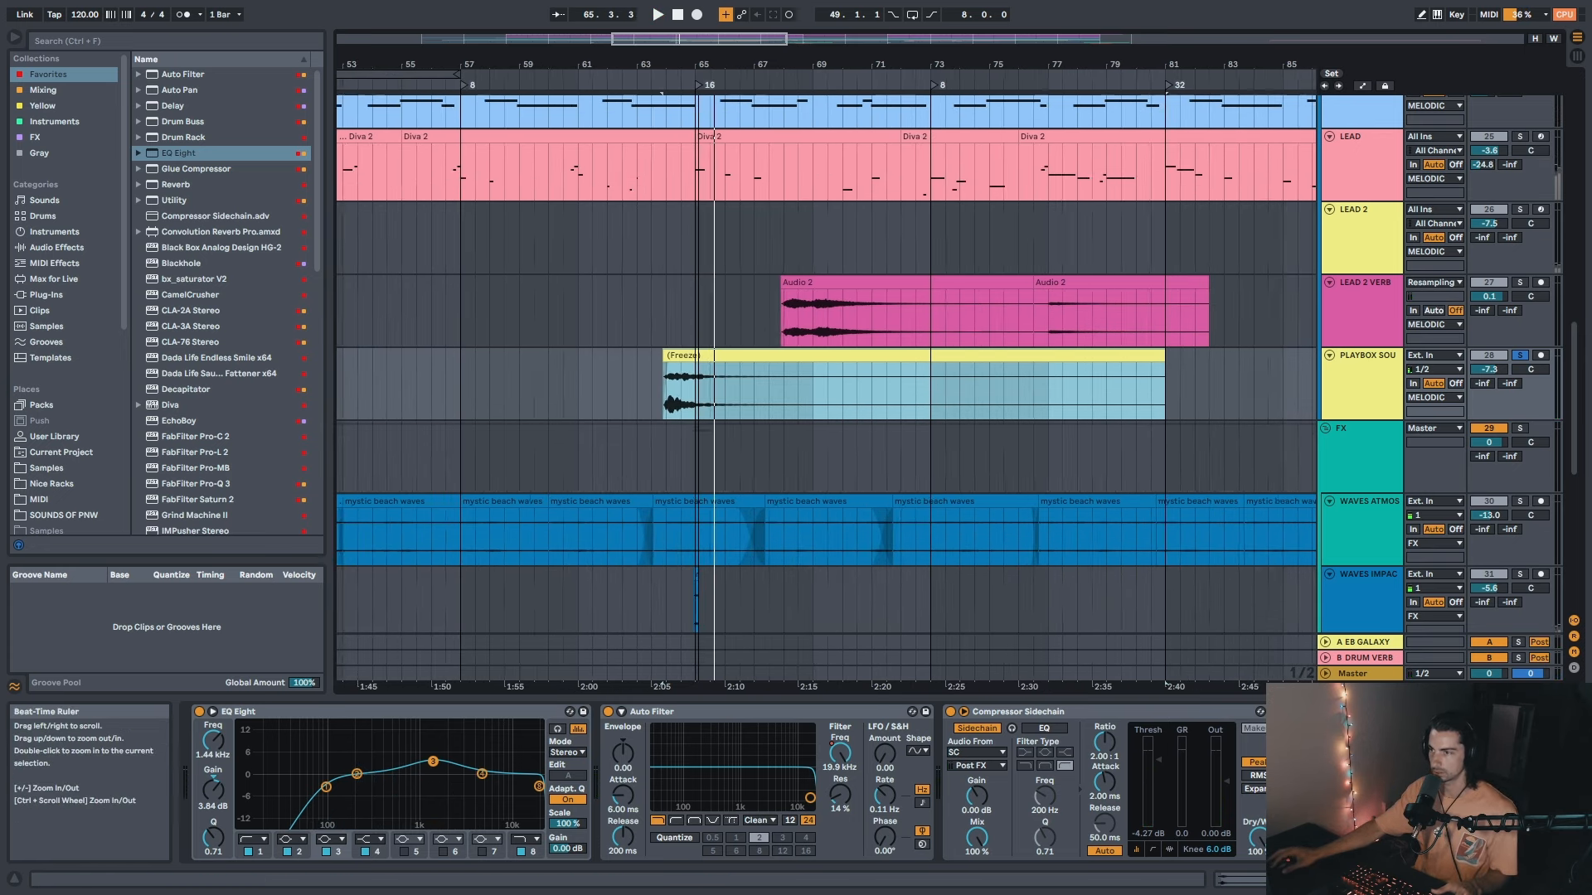
pyautogui.click(669, 373)
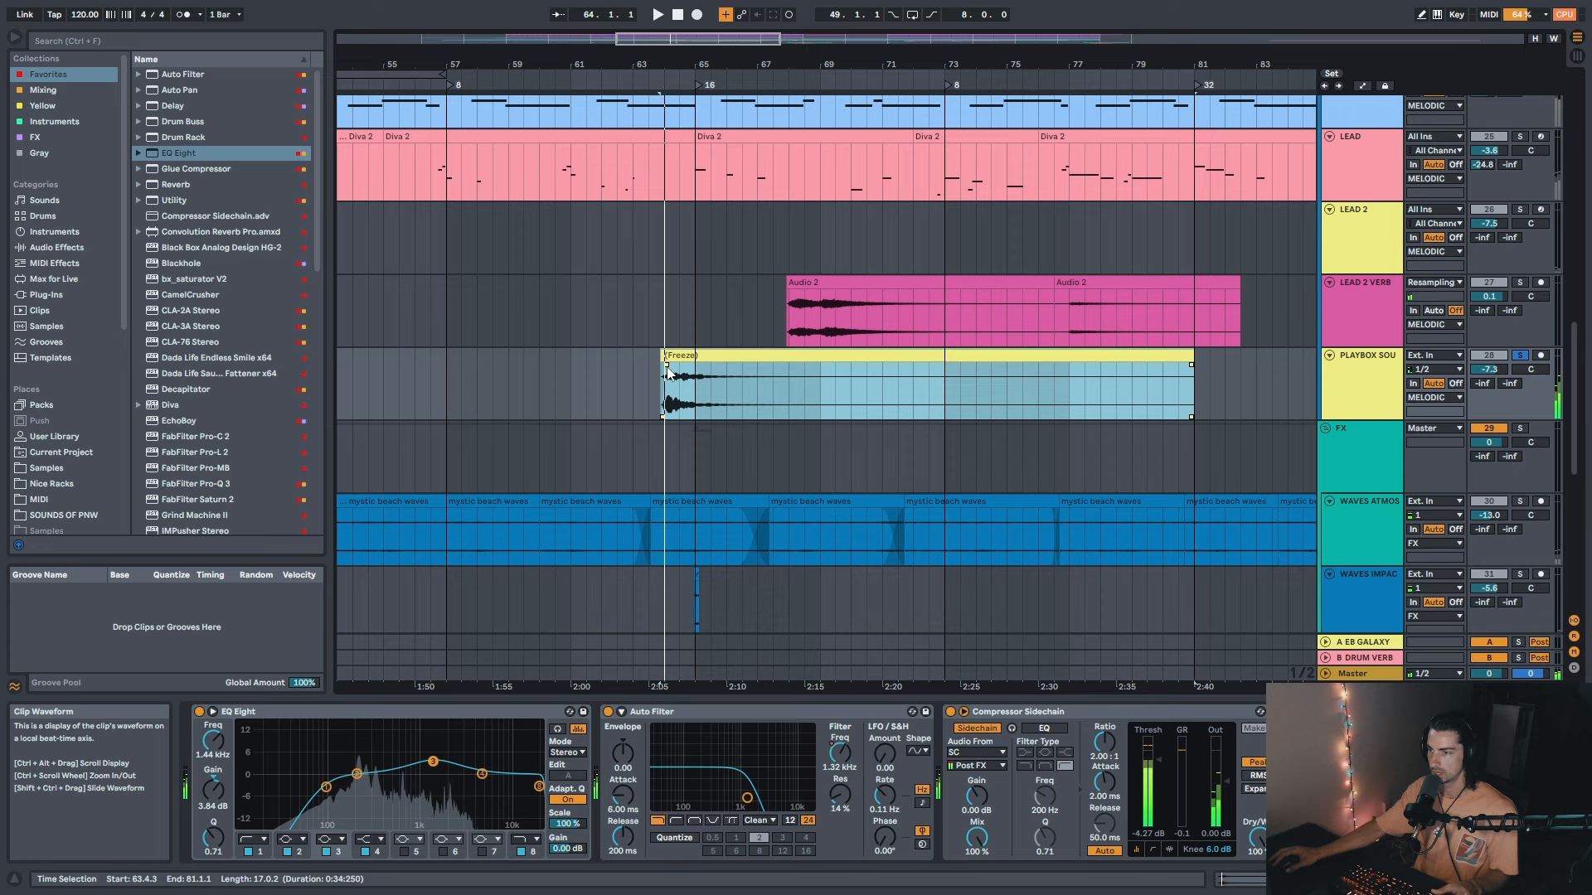
# Step: Take the PLAYBOX SOU track out of solo and play the full mix from bar 61
pyautogui.click(602, 375)
pyautogui.scroll(-4, 695, 99)
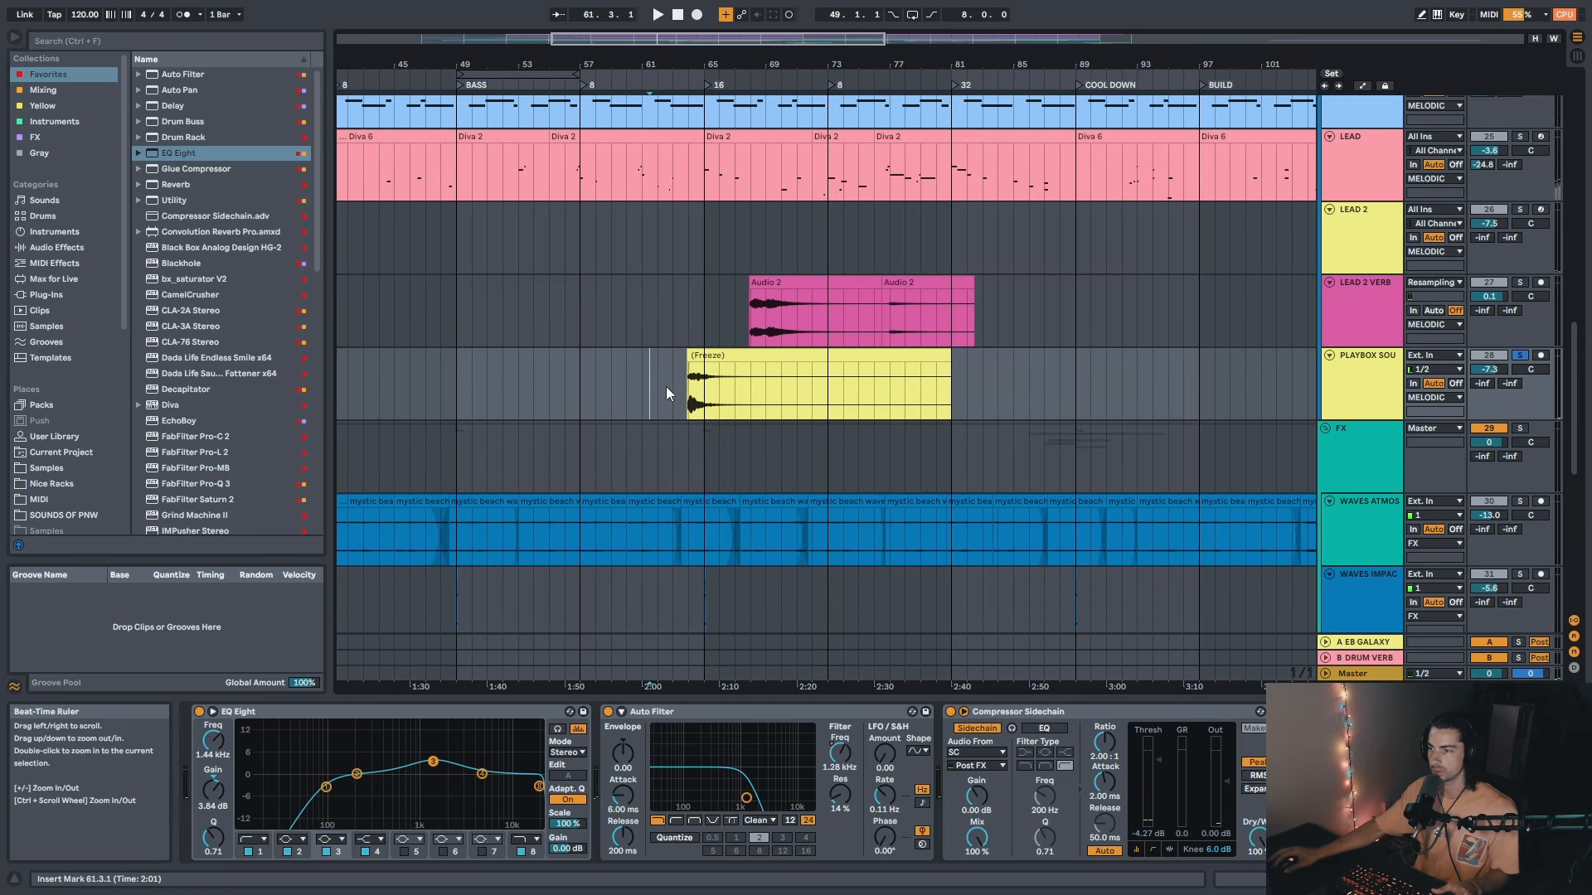
pyautogui.click(650, 380)
pyautogui.press('space')
pyautogui.scroll(2, 862, 430)
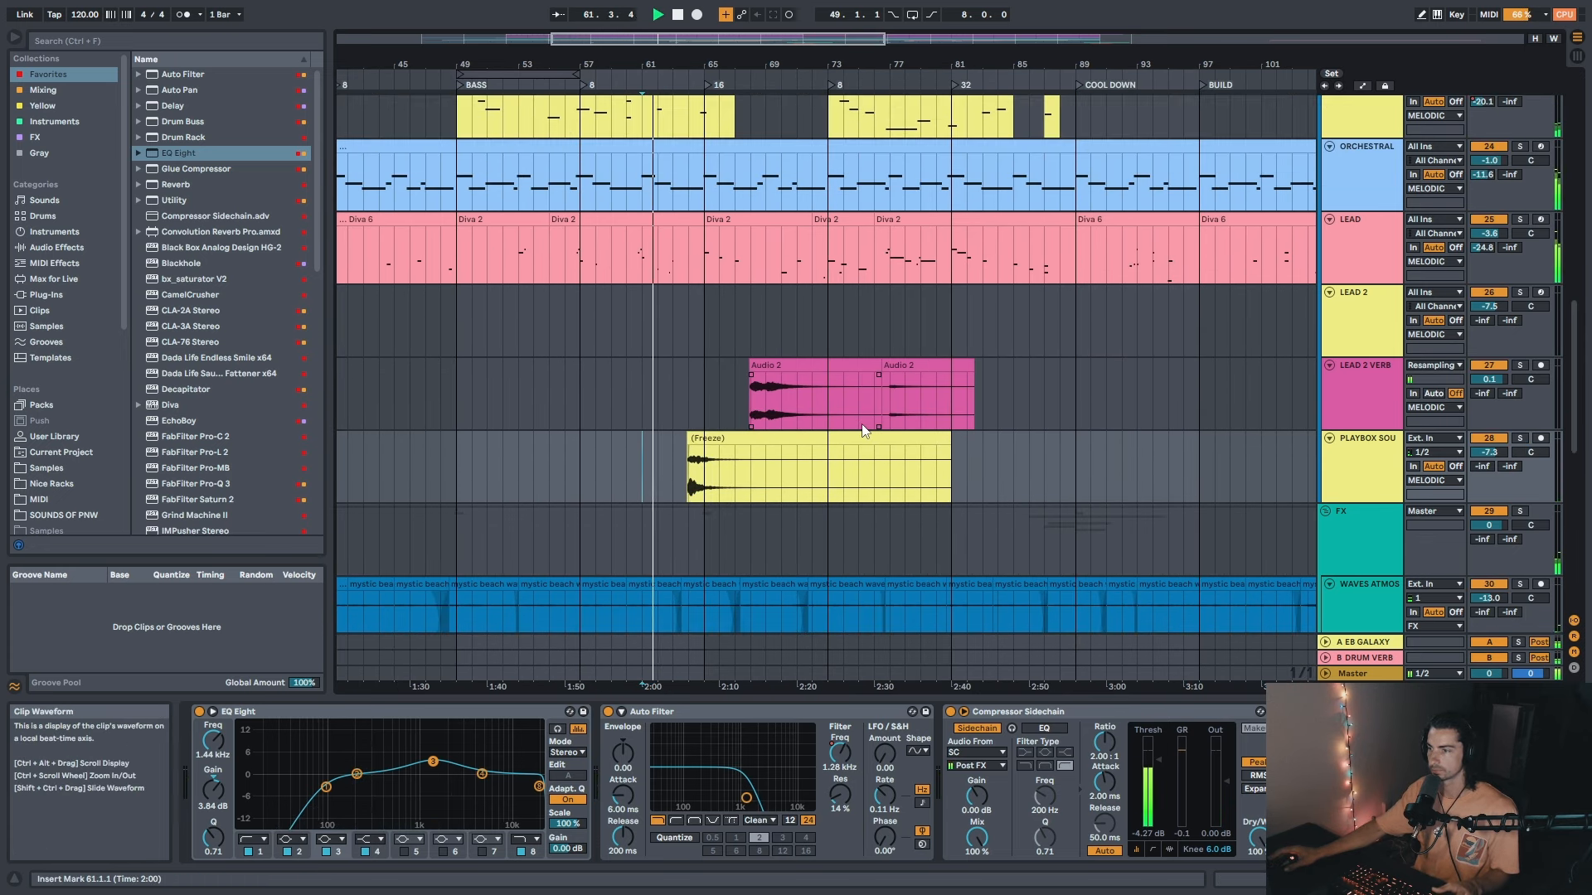
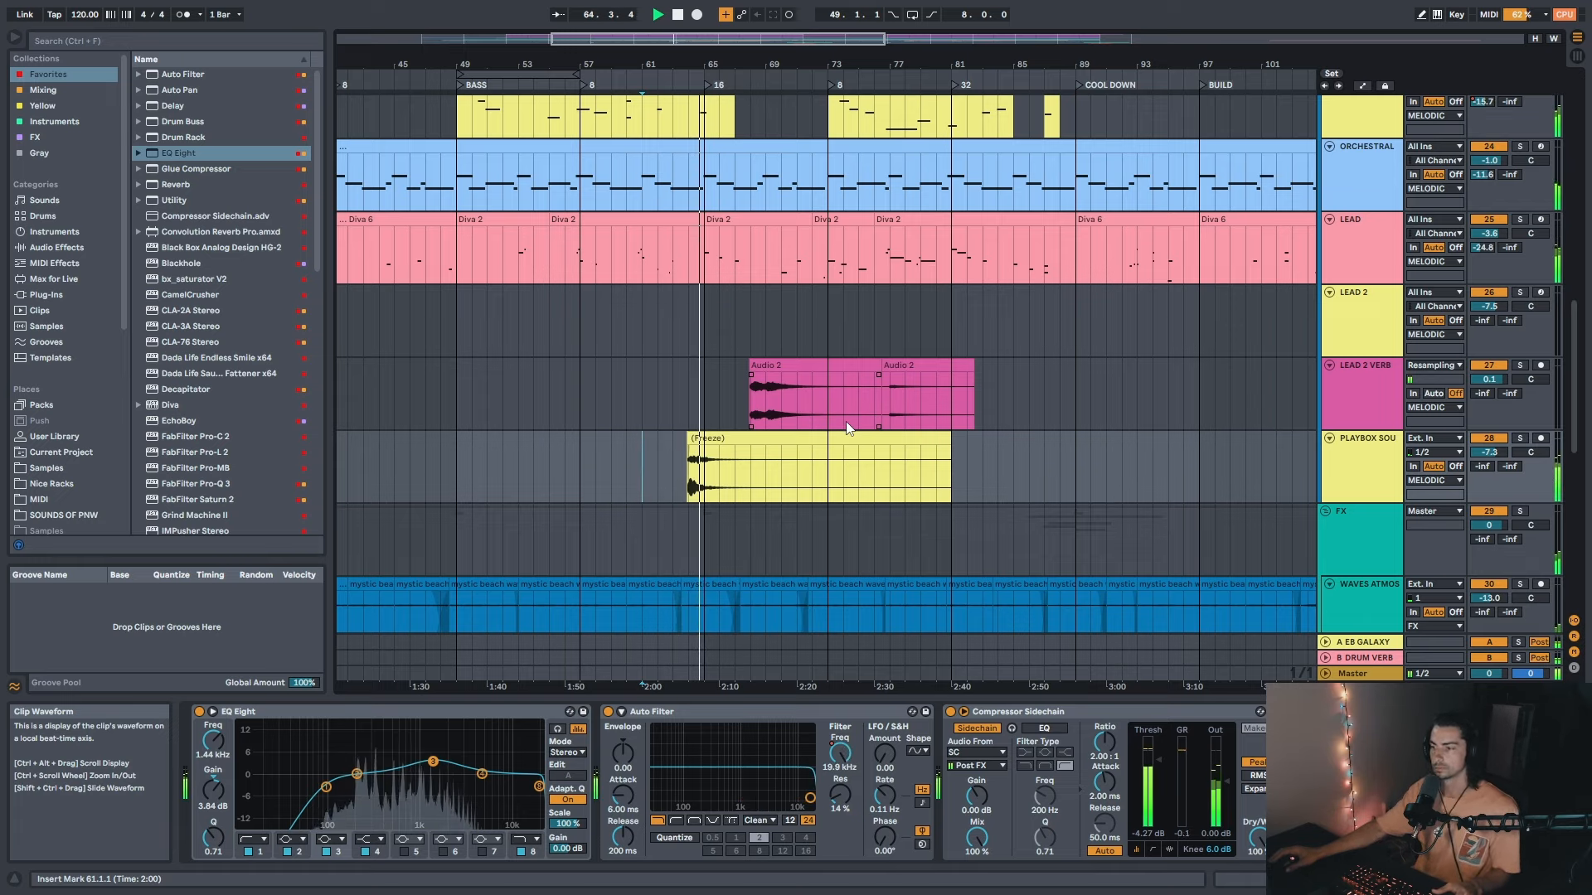
# Step: Select the MELODIC group, fold and unfold it while the song plays, and stop playback
pyautogui.scroll(5, 1566, 340)
pyautogui.moveTo(1564, 336); pyautogui.dragTo(1567, 285)
pyautogui.click(1430, 341)
pyautogui.moveTo(848, 59); pyautogui.dragTo(850, 29)
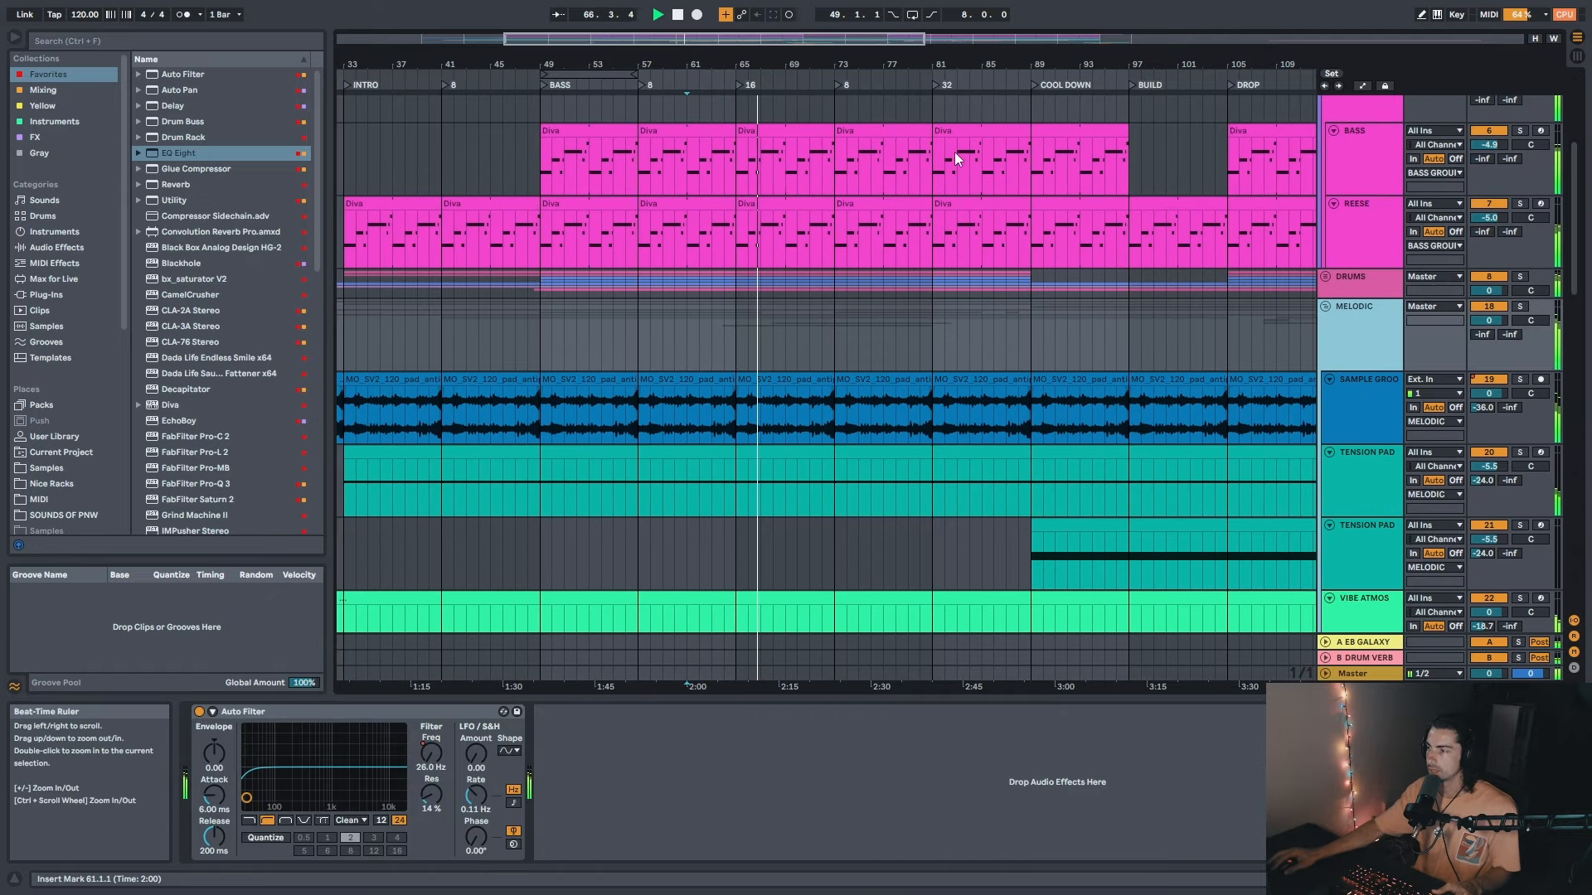
pyautogui.click(1323, 306)
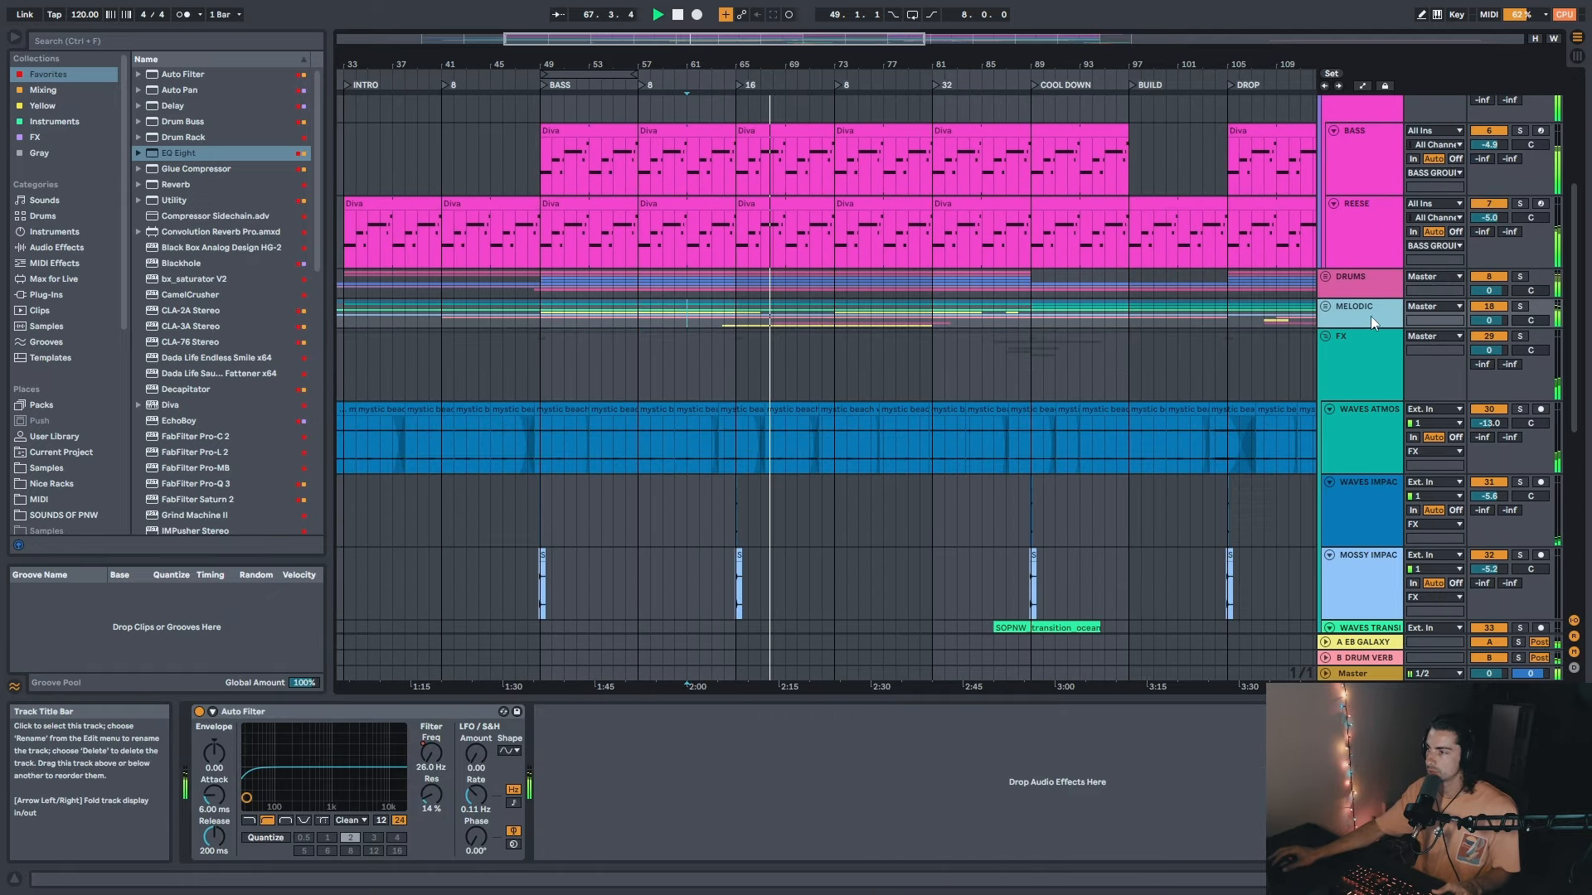
pyautogui.click(1328, 306)
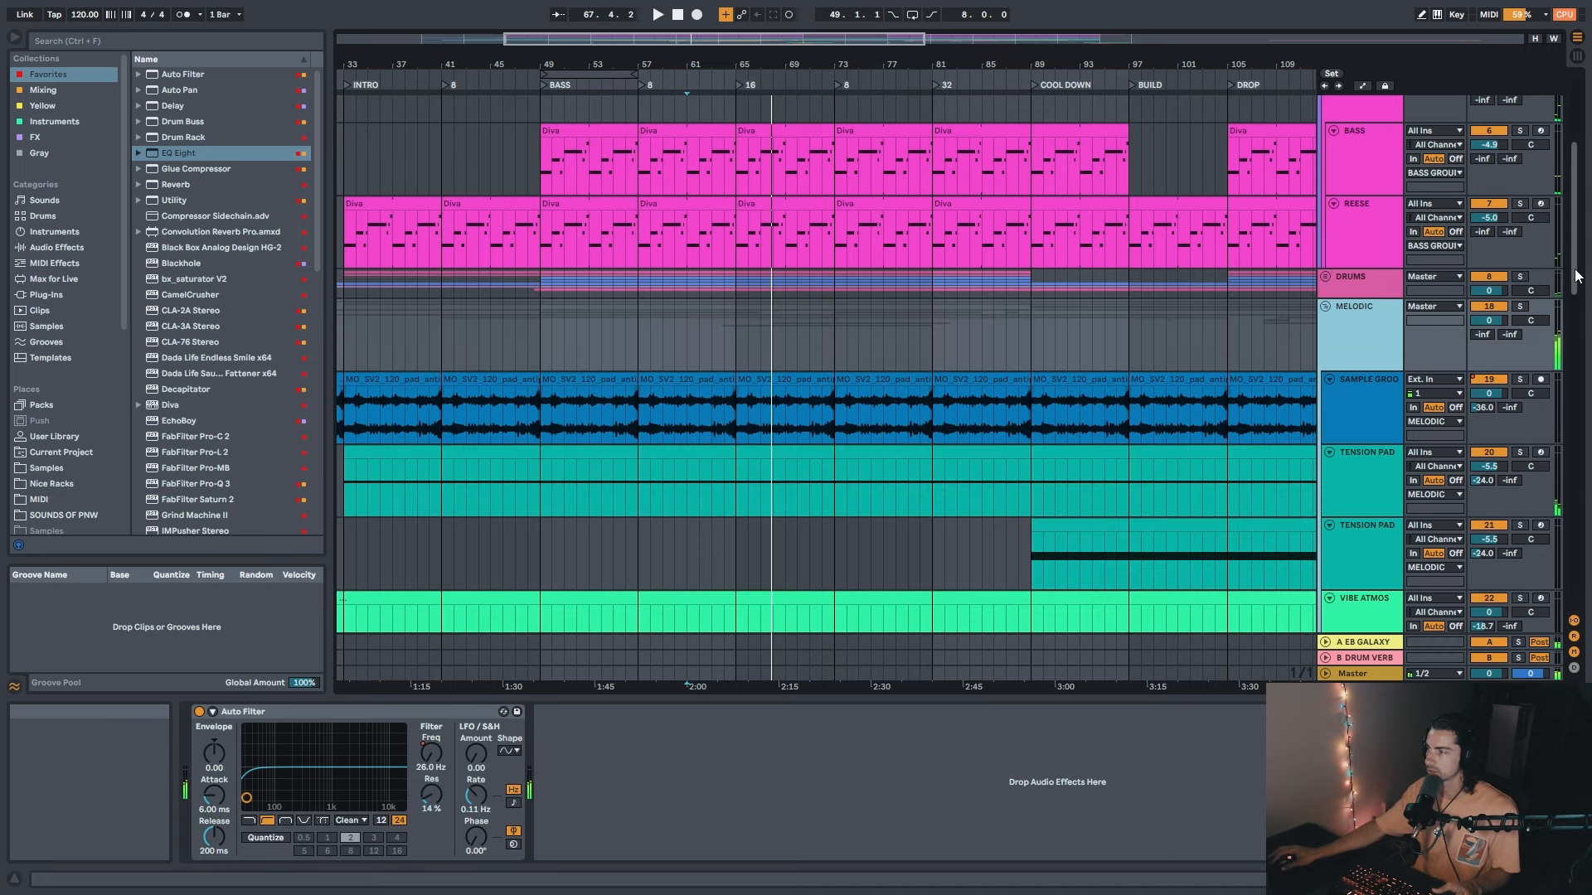
# Step: Look through the device chains of the MELODIC group's tracks from SAMPLE GROO to ORCHESTRAL, and reselect the group
pyautogui.scroll(-4, 1369, 259)
pyautogui.click(1369, 259)
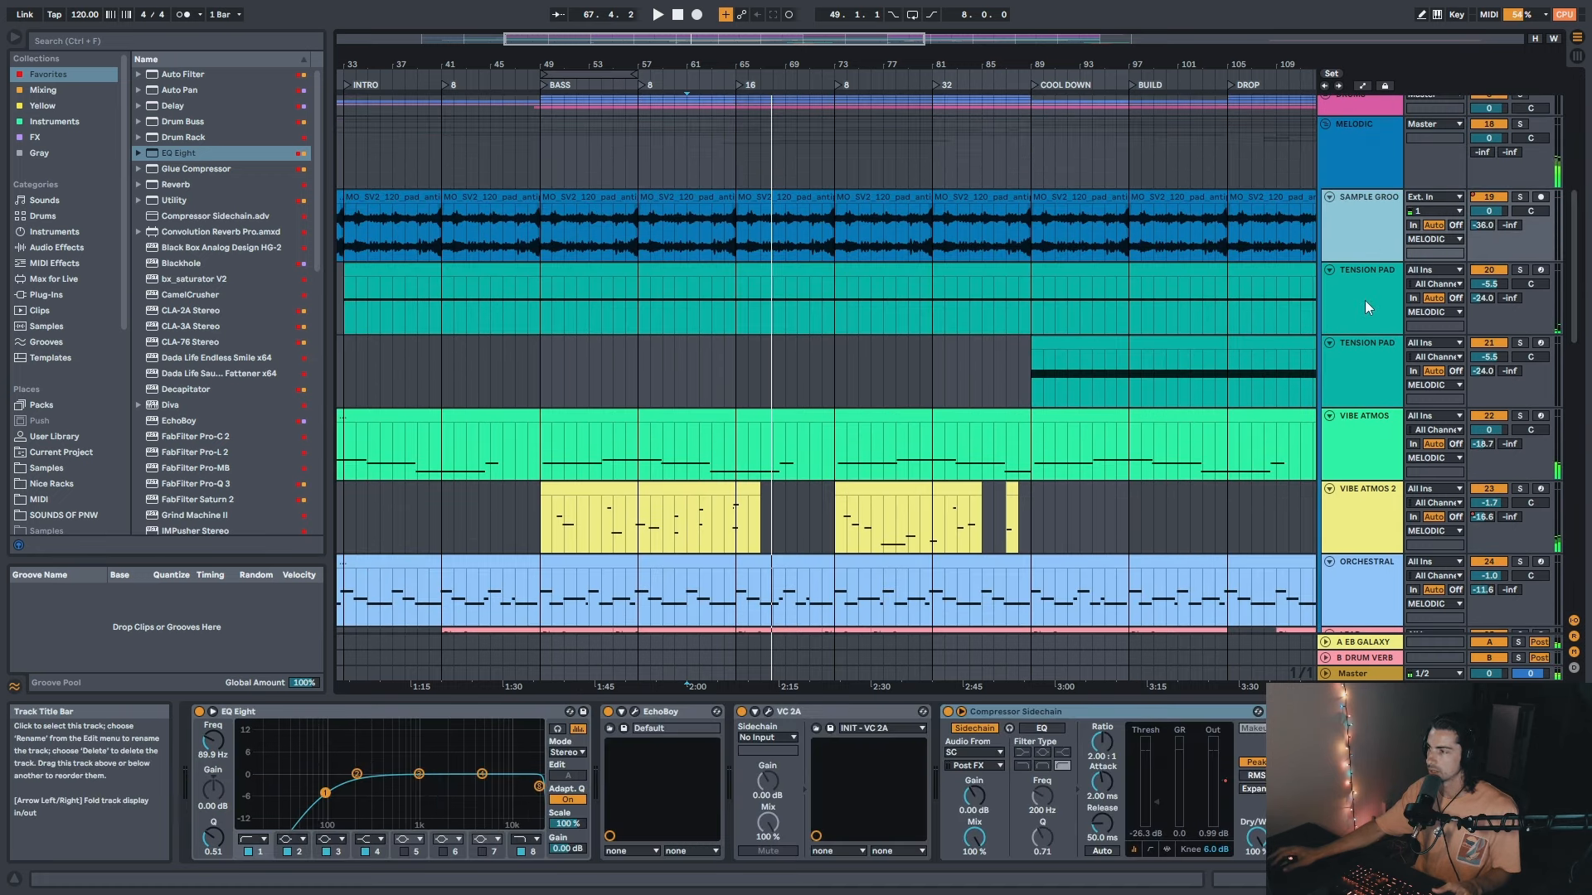
pyautogui.click(1369, 309)
pyautogui.click(1373, 398)
pyautogui.click(1376, 454)
pyautogui.click(1358, 584)
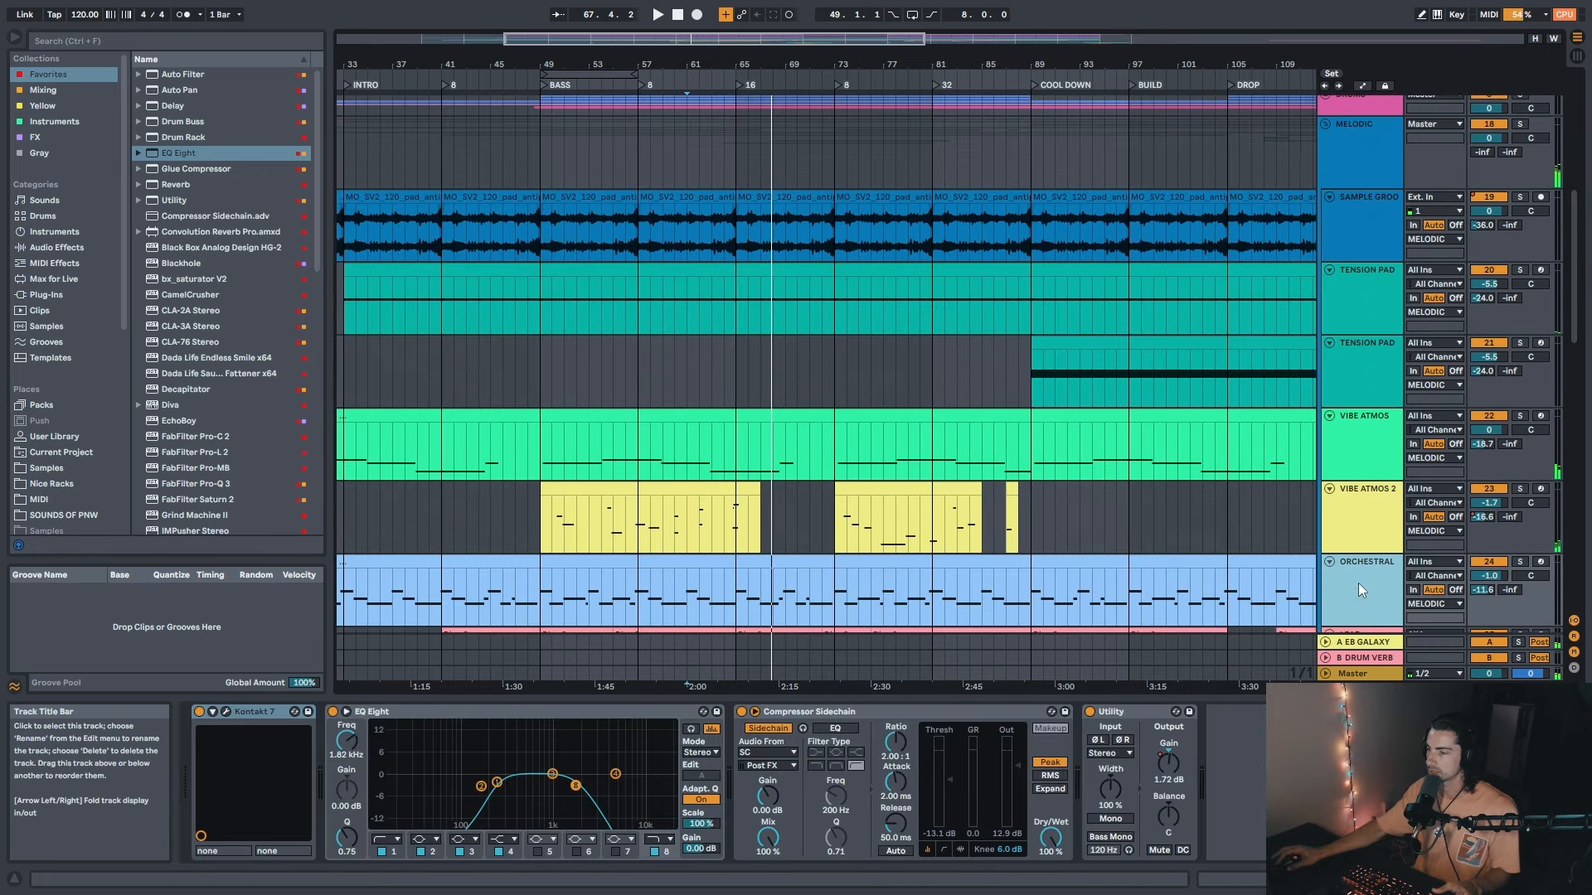
pyautogui.scroll(-1, 1360, 584)
pyautogui.scroll(2, 1366, 356)
pyautogui.click(1356, 220)
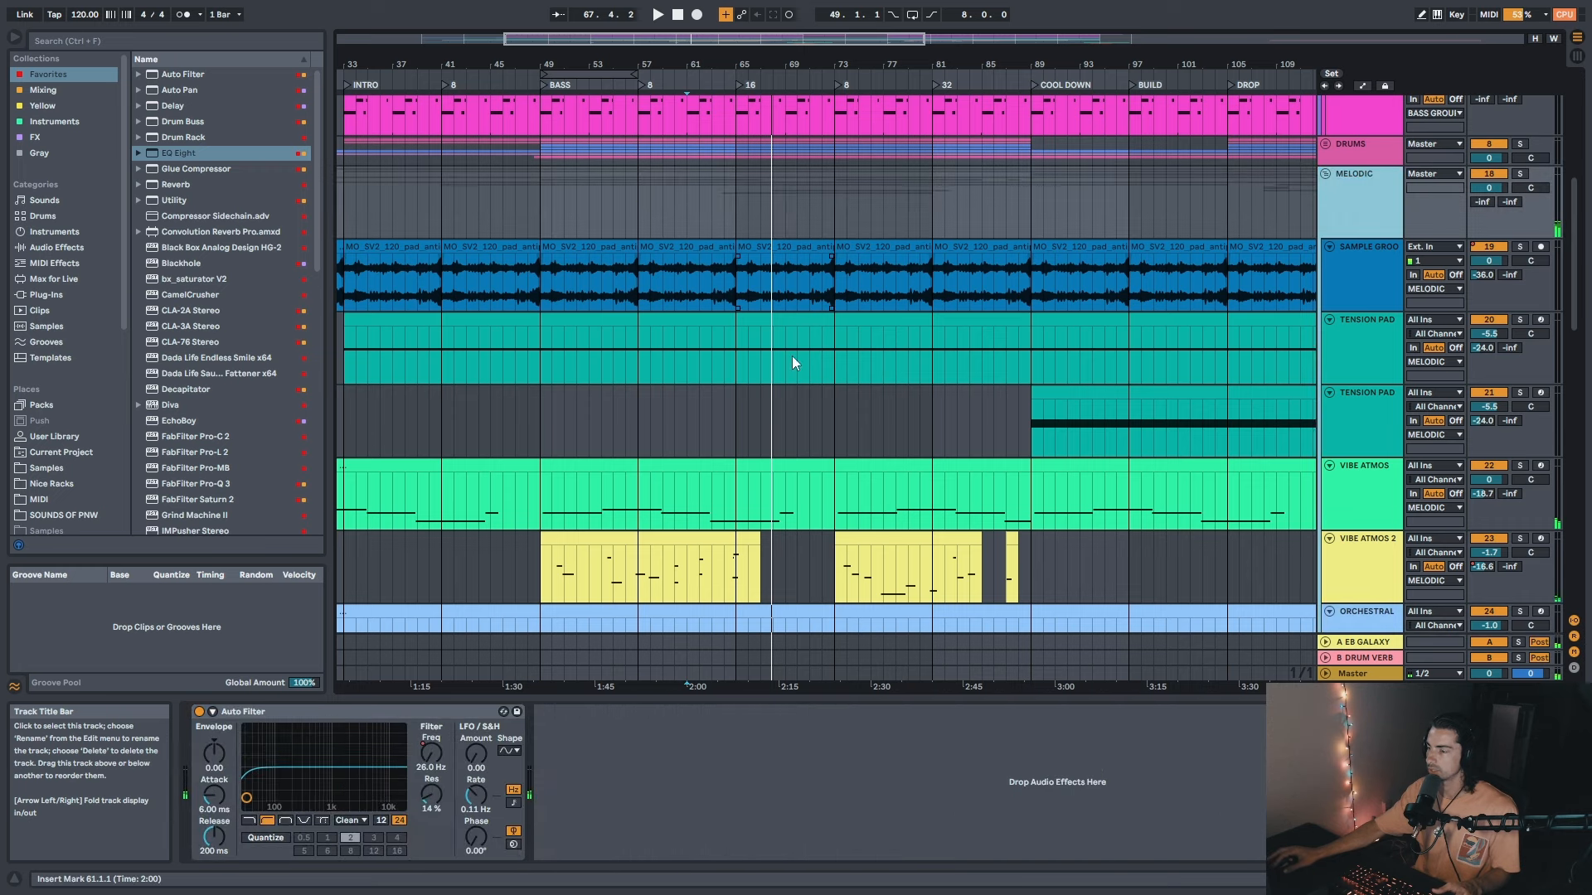
# Step: Examine the FX group across the whole arrangement and view the WAVES ATMOS track's devices
pyautogui.moveTo(1578, 233); pyautogui.dragTo(1555, 428)
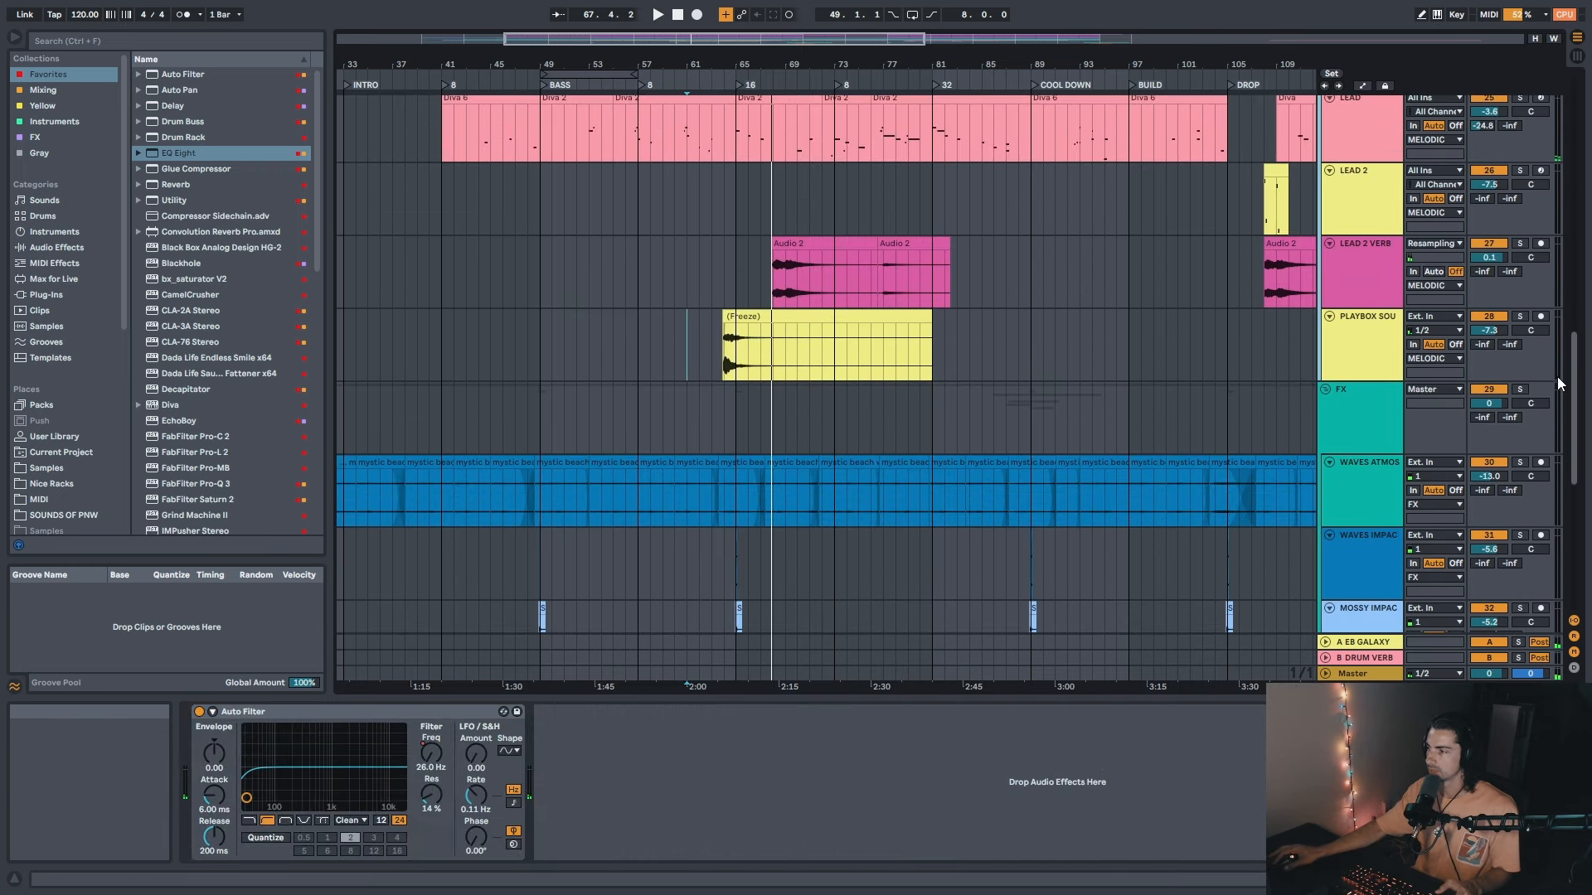
pyautogui.click(1362, 410)
pyautogui.moveTo(797, 68); pyautogui.dragTo(797, 11)
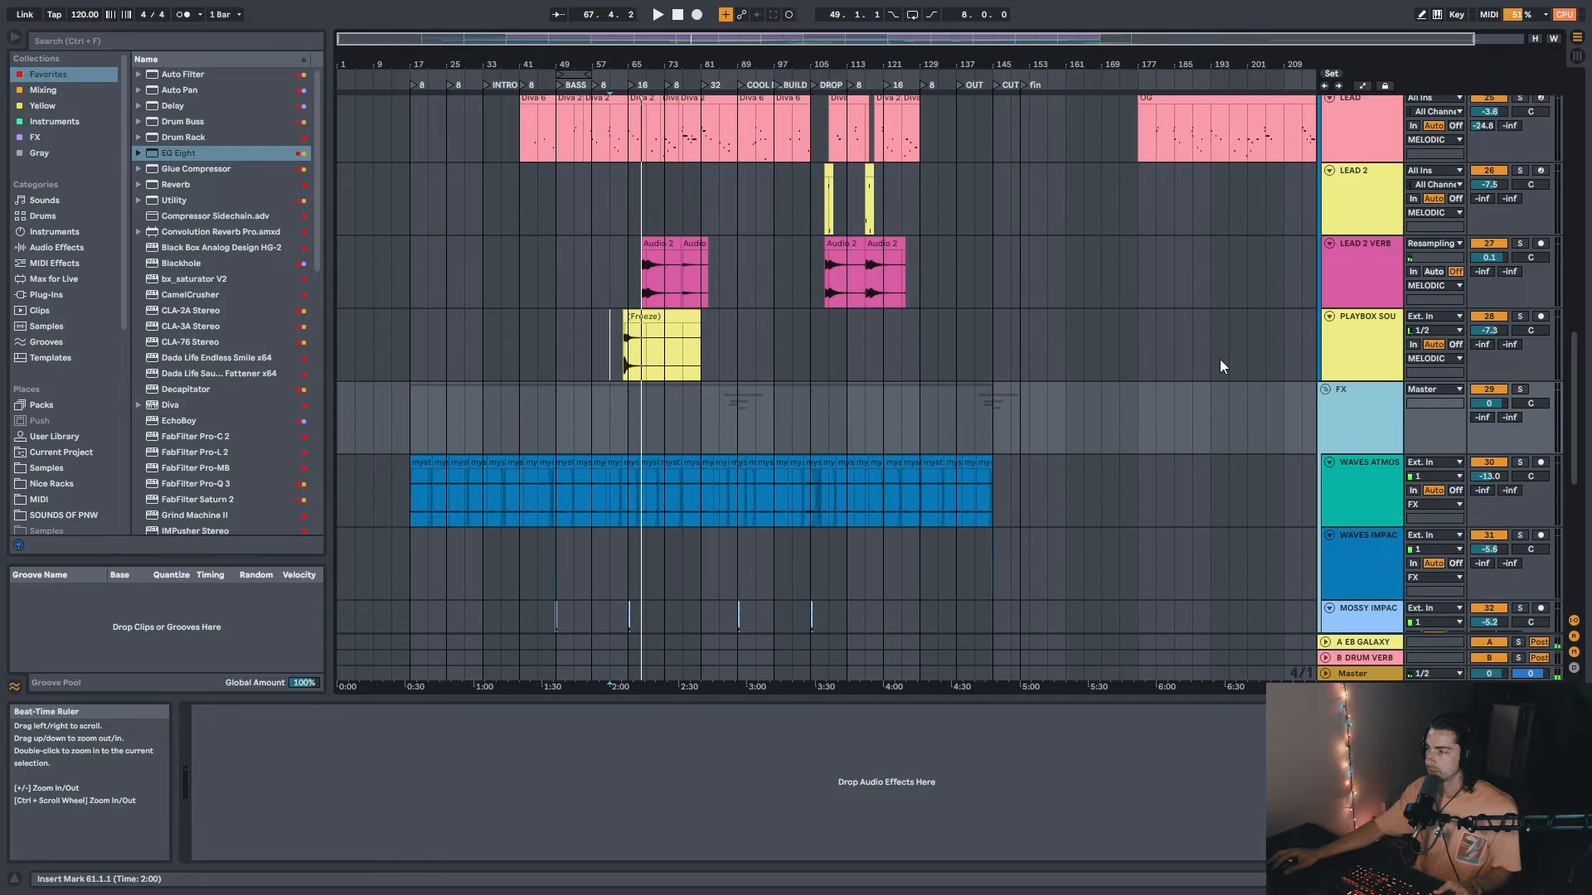
pyautogui.moveTo(651, 67); pyautogui.dragTo(858, 138)
pyautogui.scroll(-2, 1356, 456)
pyautogui.click(1358, 403)
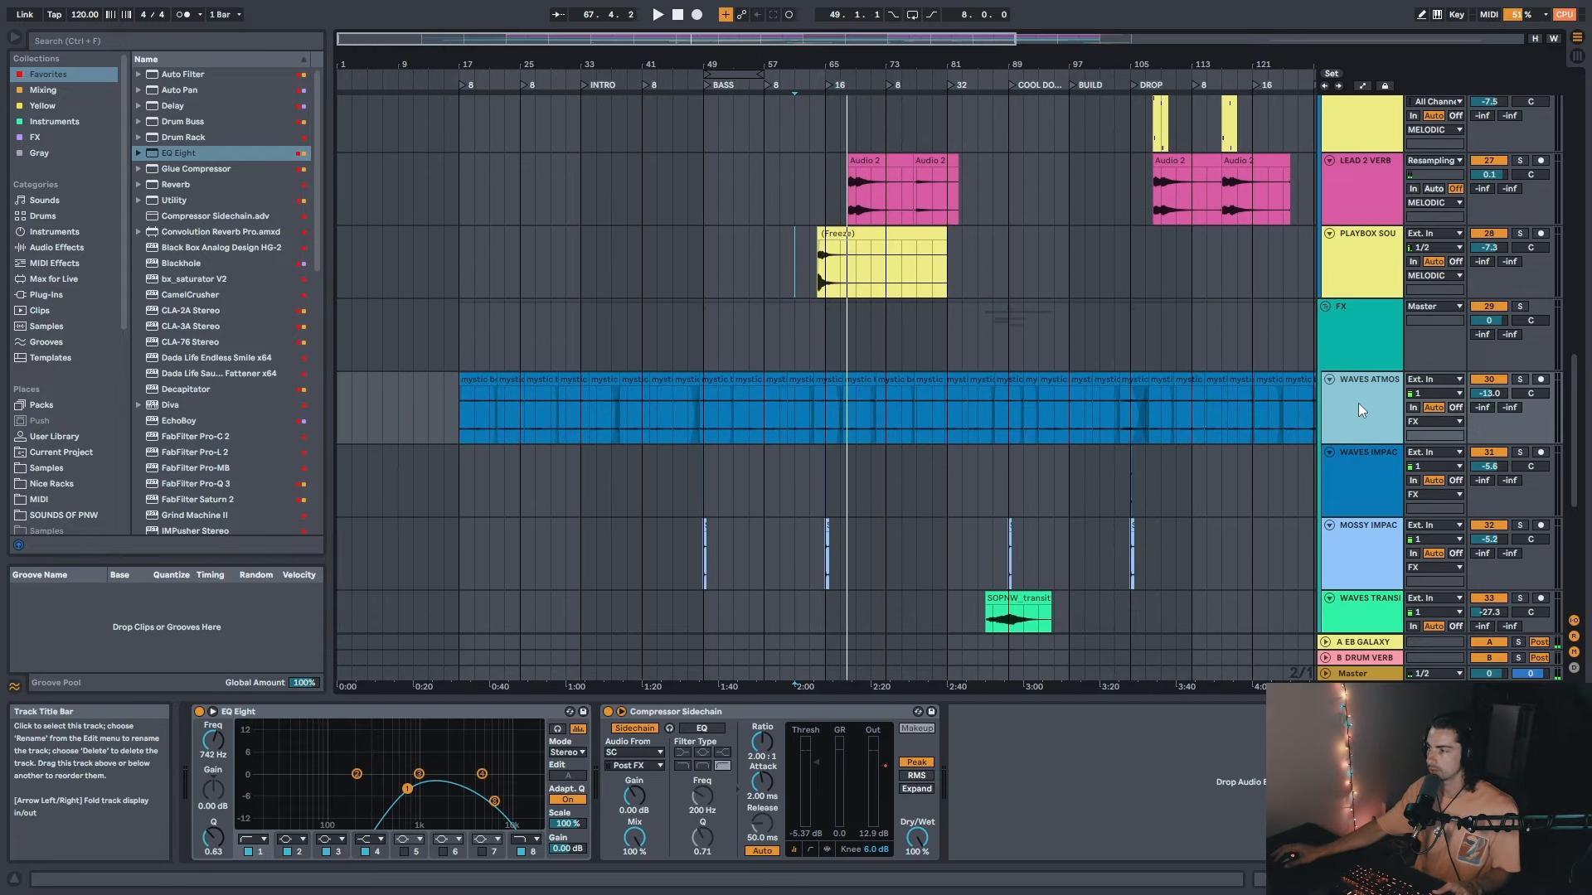
# Step: Solo the WAVES ATMOS track and play its first mystic beach waves clip from bar 17
pyautogui.moveTo(1160, 68); pyautogui.dragTo(1127, 50)
pyautogui.click(441, 380)
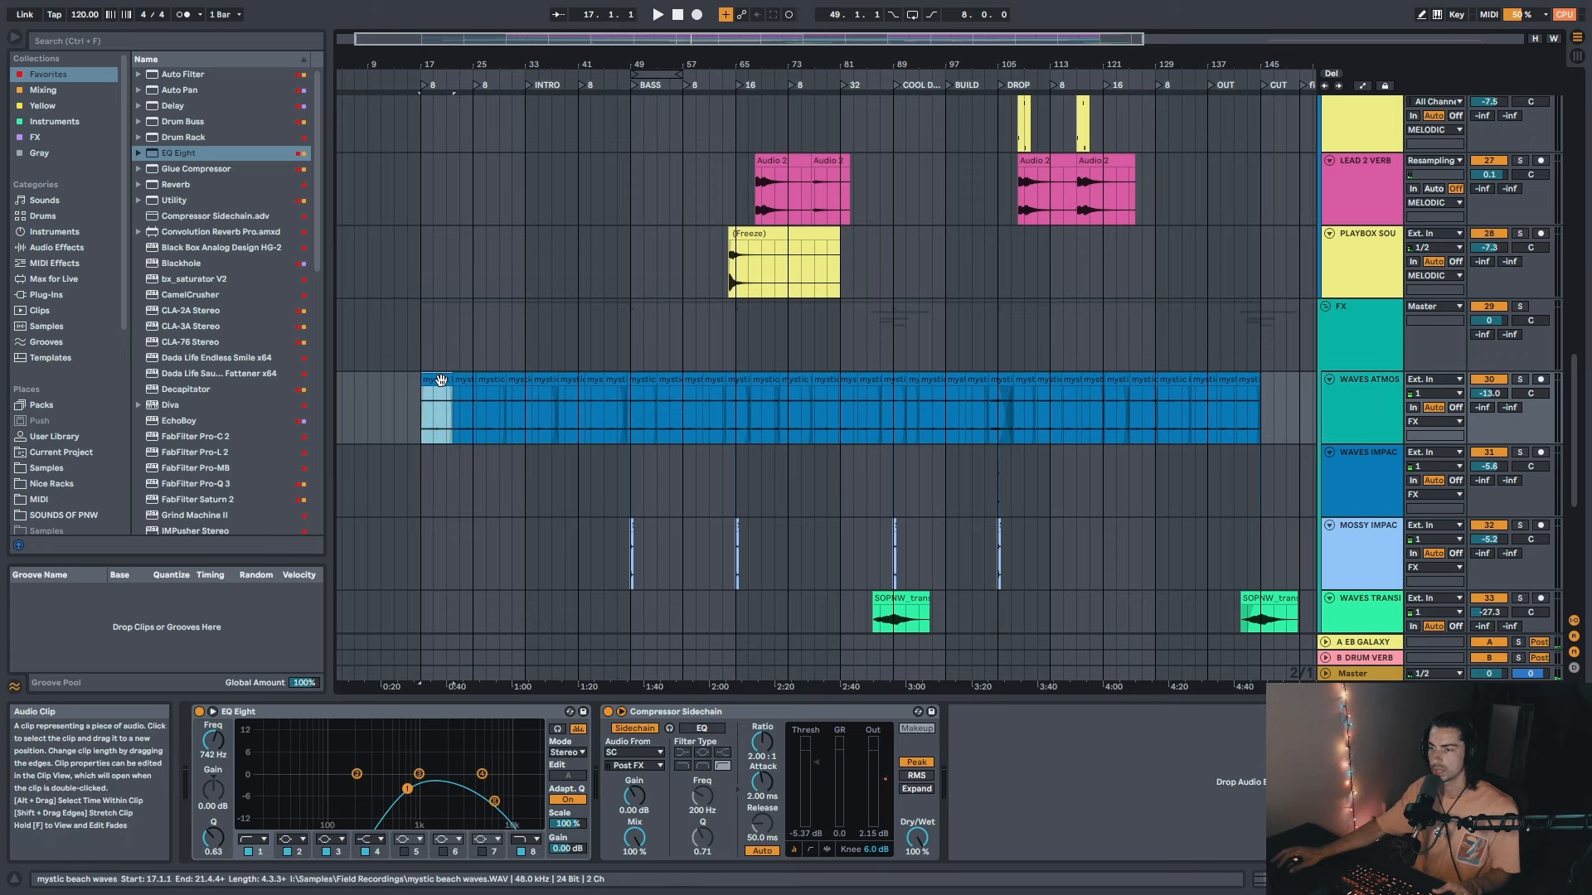
pyautogui.click(1374, 420)
pyautogui.press('s')
pyautogui.press('space')
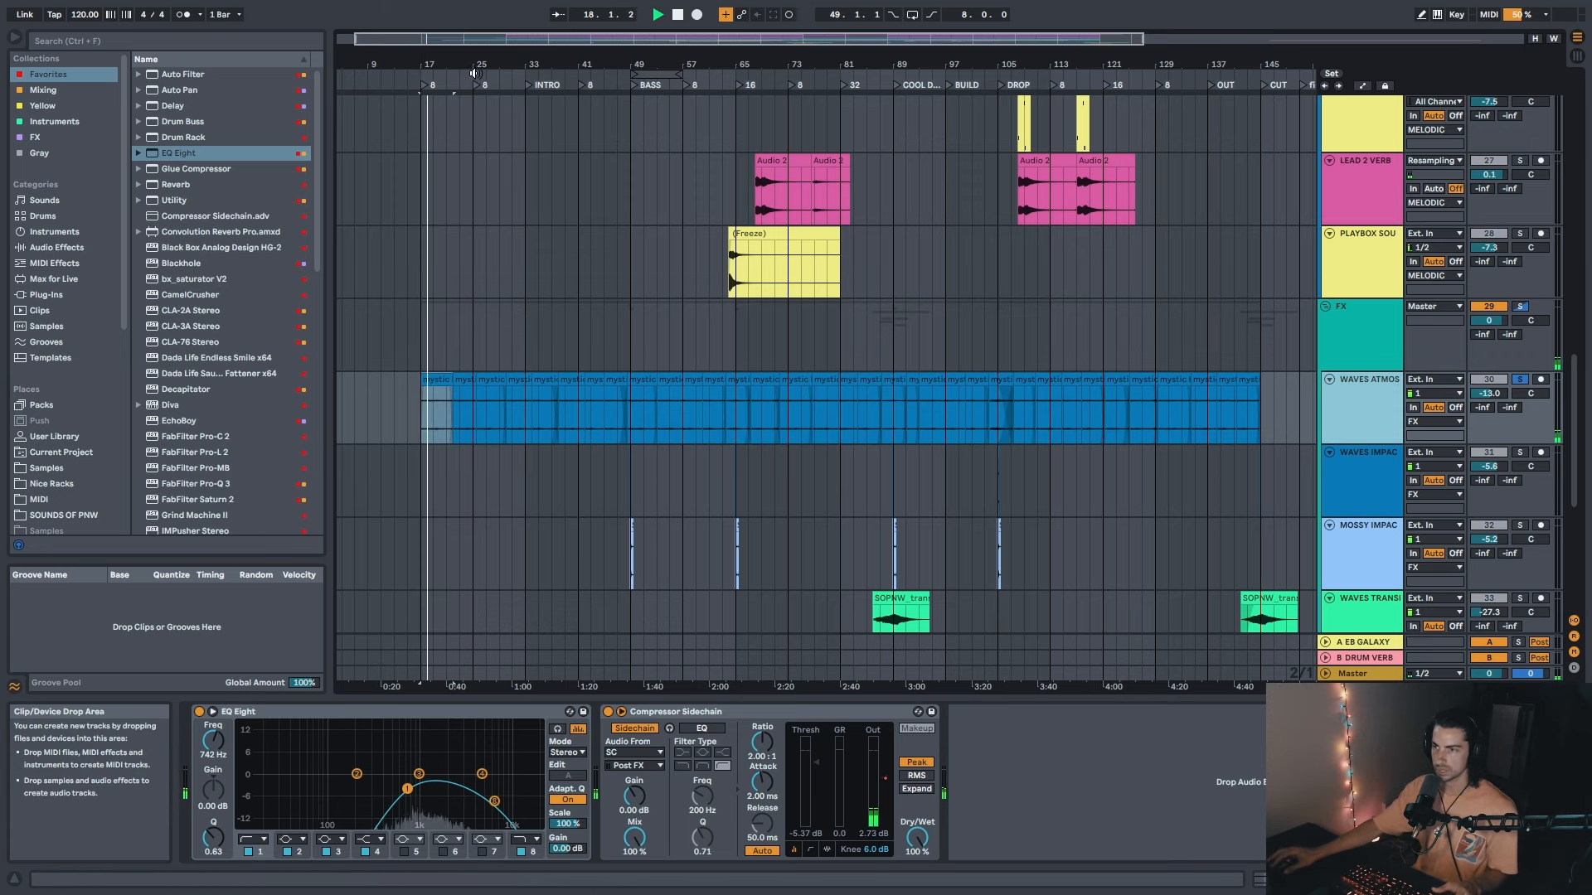
pyautogui.moveTo(470, 65); pyautogui.dragTo(519, 149)
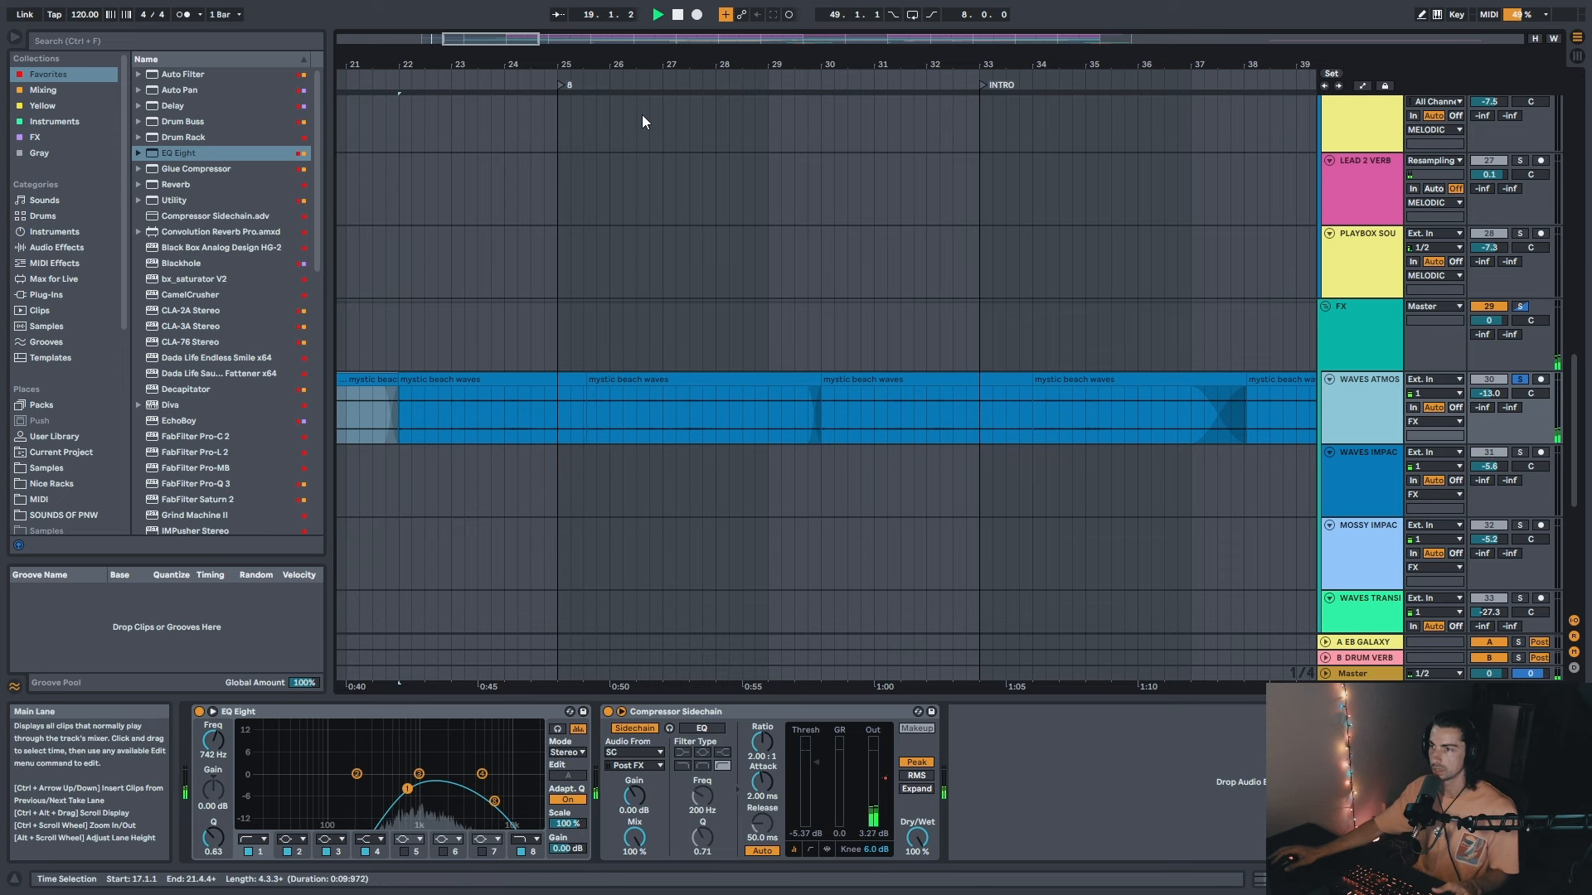
# Step: Raise the WAVES ATMOS track's volume to 6.0 dB to hear it louder, and return it to -13.0 dB
pyautogui.moveTo(648, 63); pyautogui.dragTo(654, 34)
pyautogui.moveTo(1489, 393); pyautogui.dragTo(1489, 340)
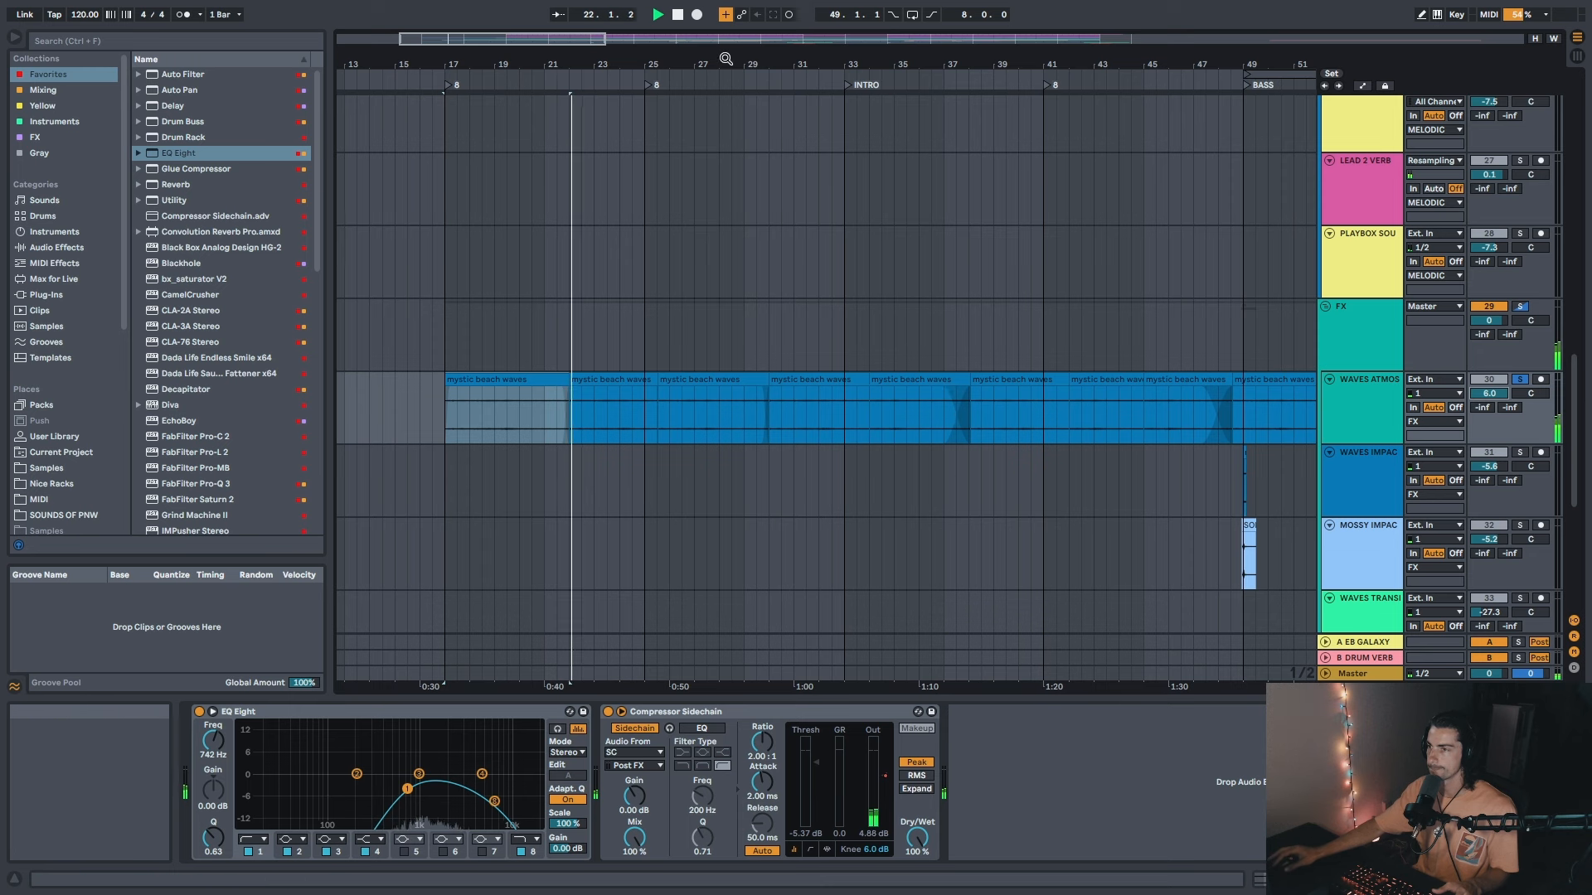
pyautogui.moveTo(725, 63); pyautogui.dragTo(693, 34)
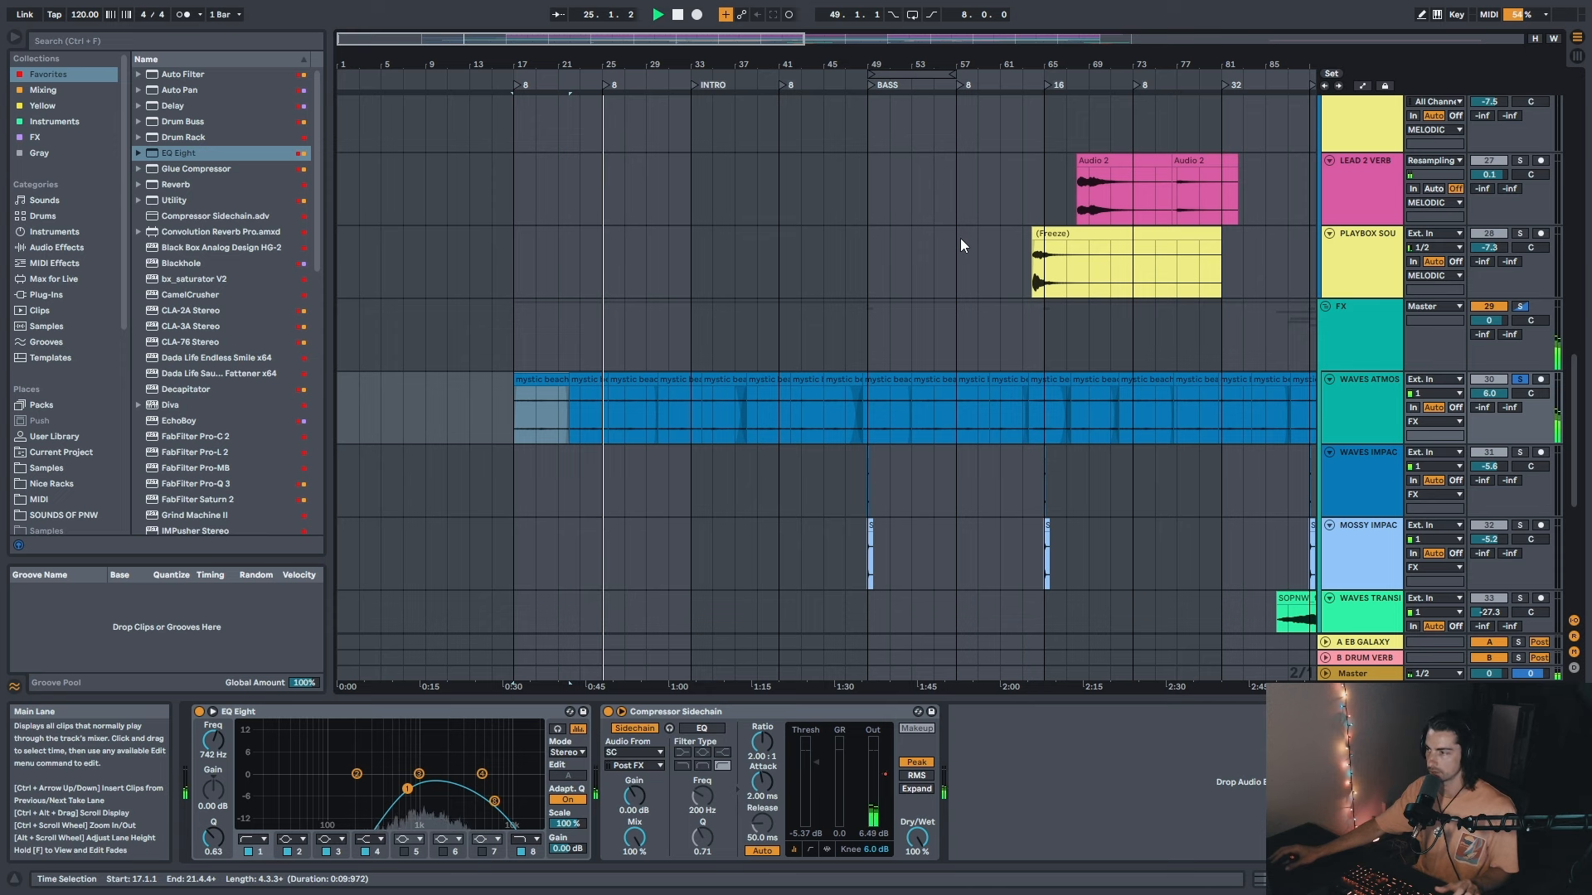
pyautogui.moveTo(659, 76); pyautogui.dragTo(655, 61)
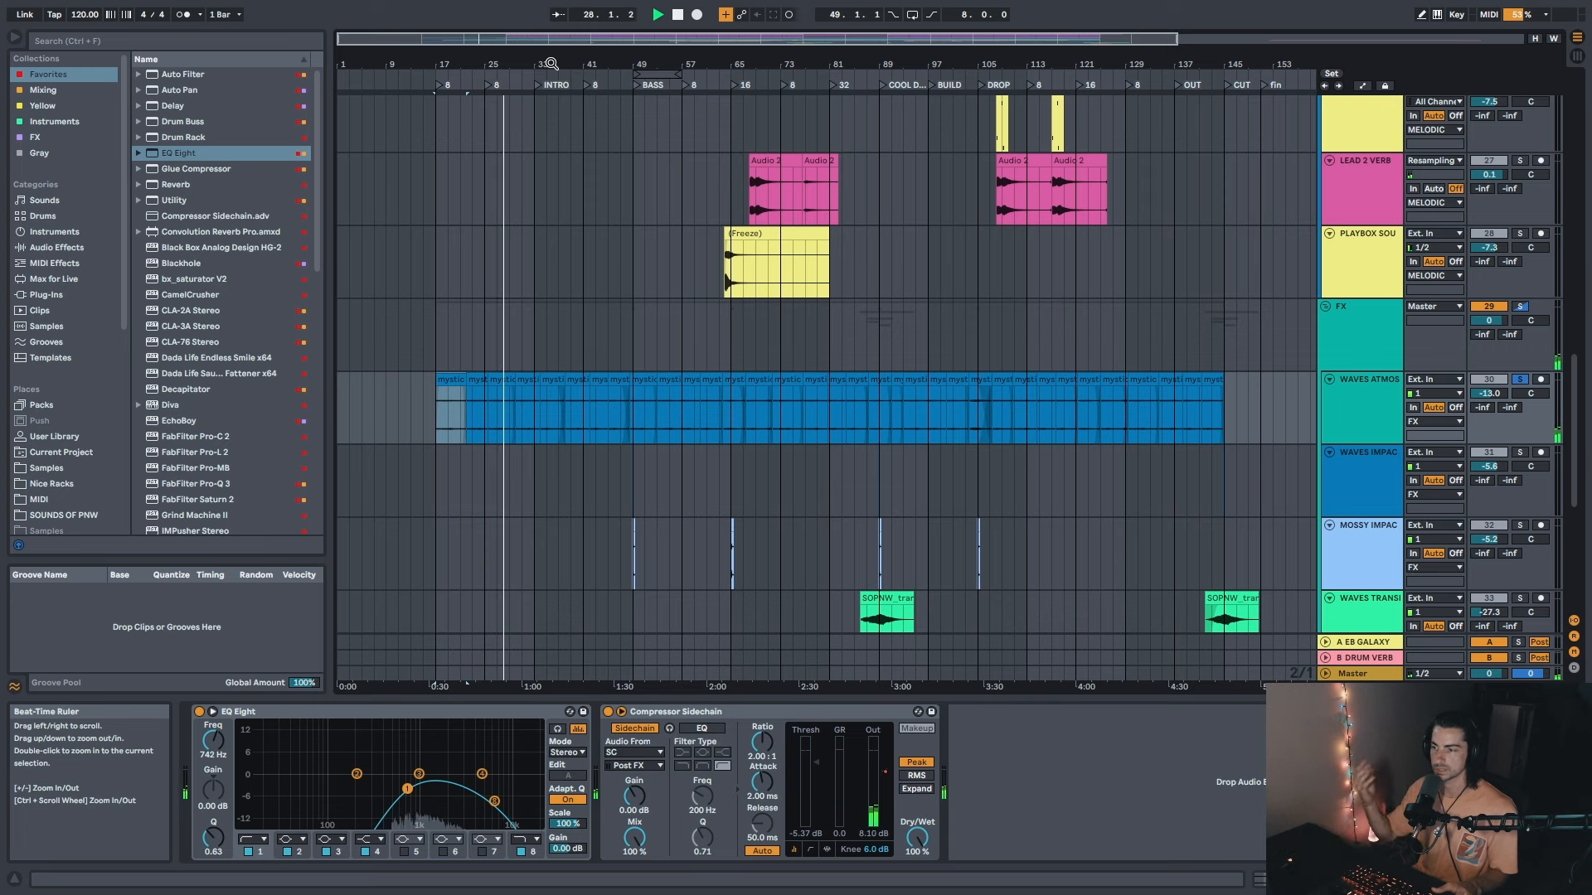
# Step: Examine the repeated mystic beach waves clips in the WAVES ATMOS track, and play the clip at bar 22
pyautogui.click(1354, 349)
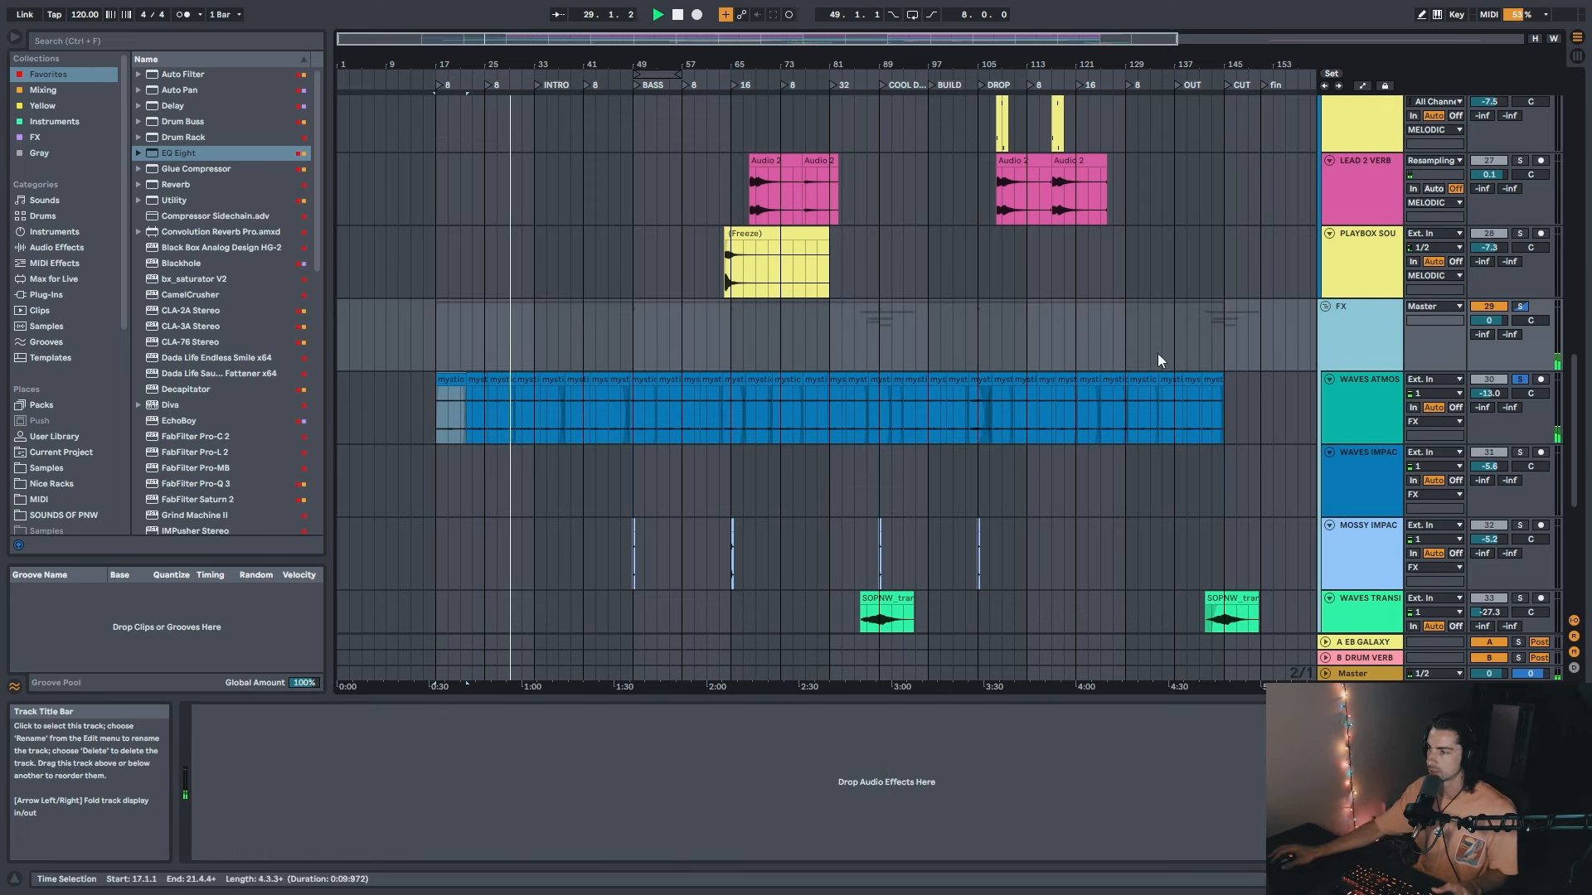
pyautogui.moveTo(541, 65); pyautogui.dragTo(541, 103)
pyautogui.click(582, 380)
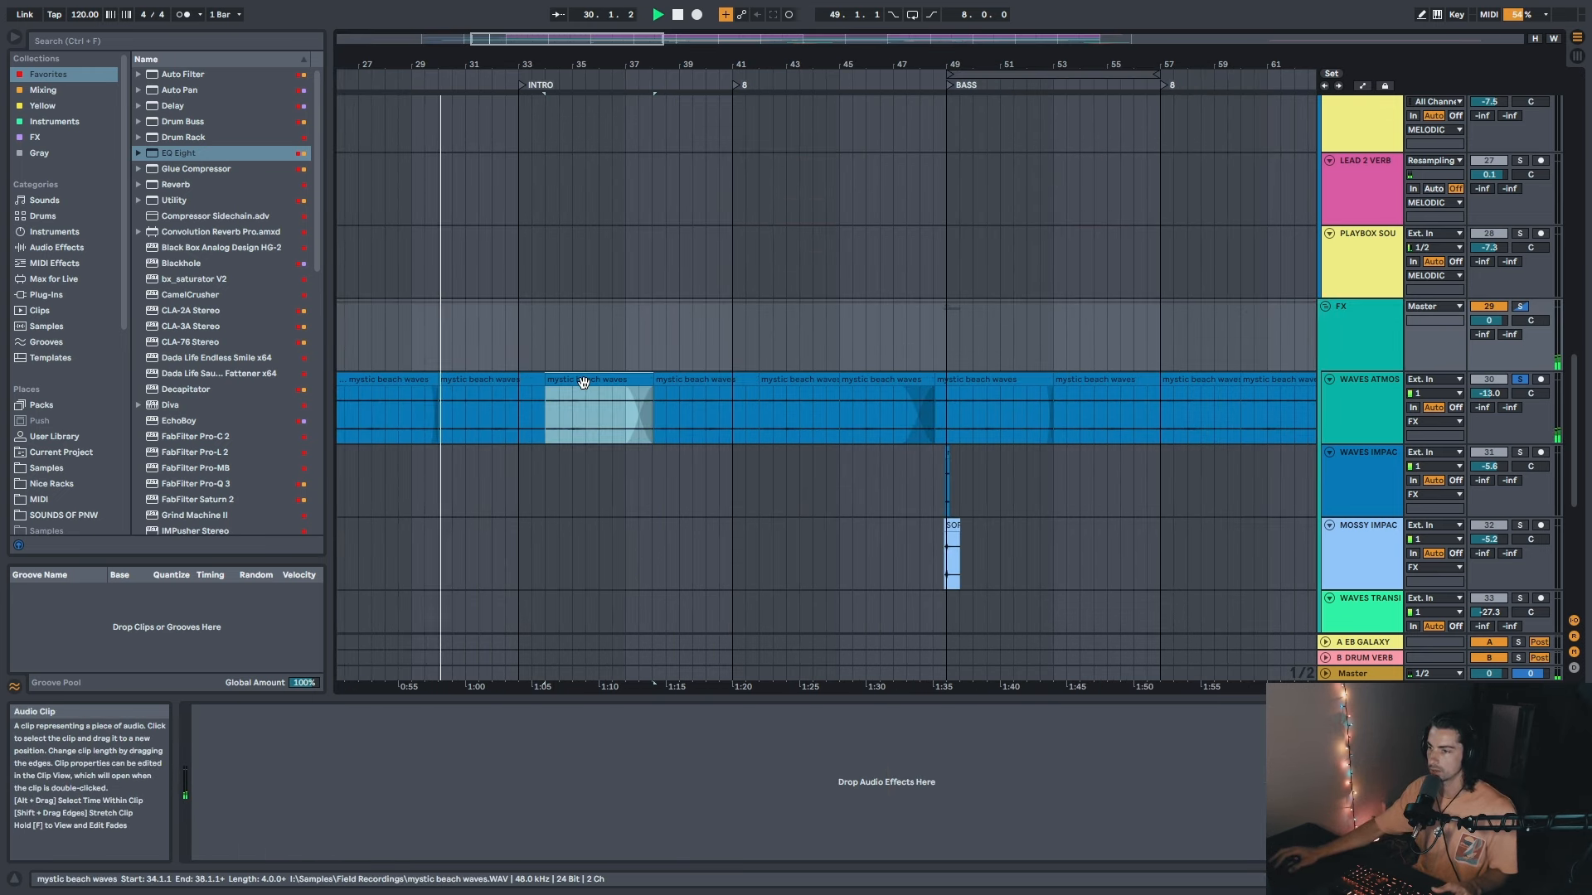
pyautogui.moveTo(622, 64)
pyautogui.mouseDown()
pyautogui.moveTo(624, 48)
pyautogui.moveTo(648, 52)
pyautogui.mouseUp()
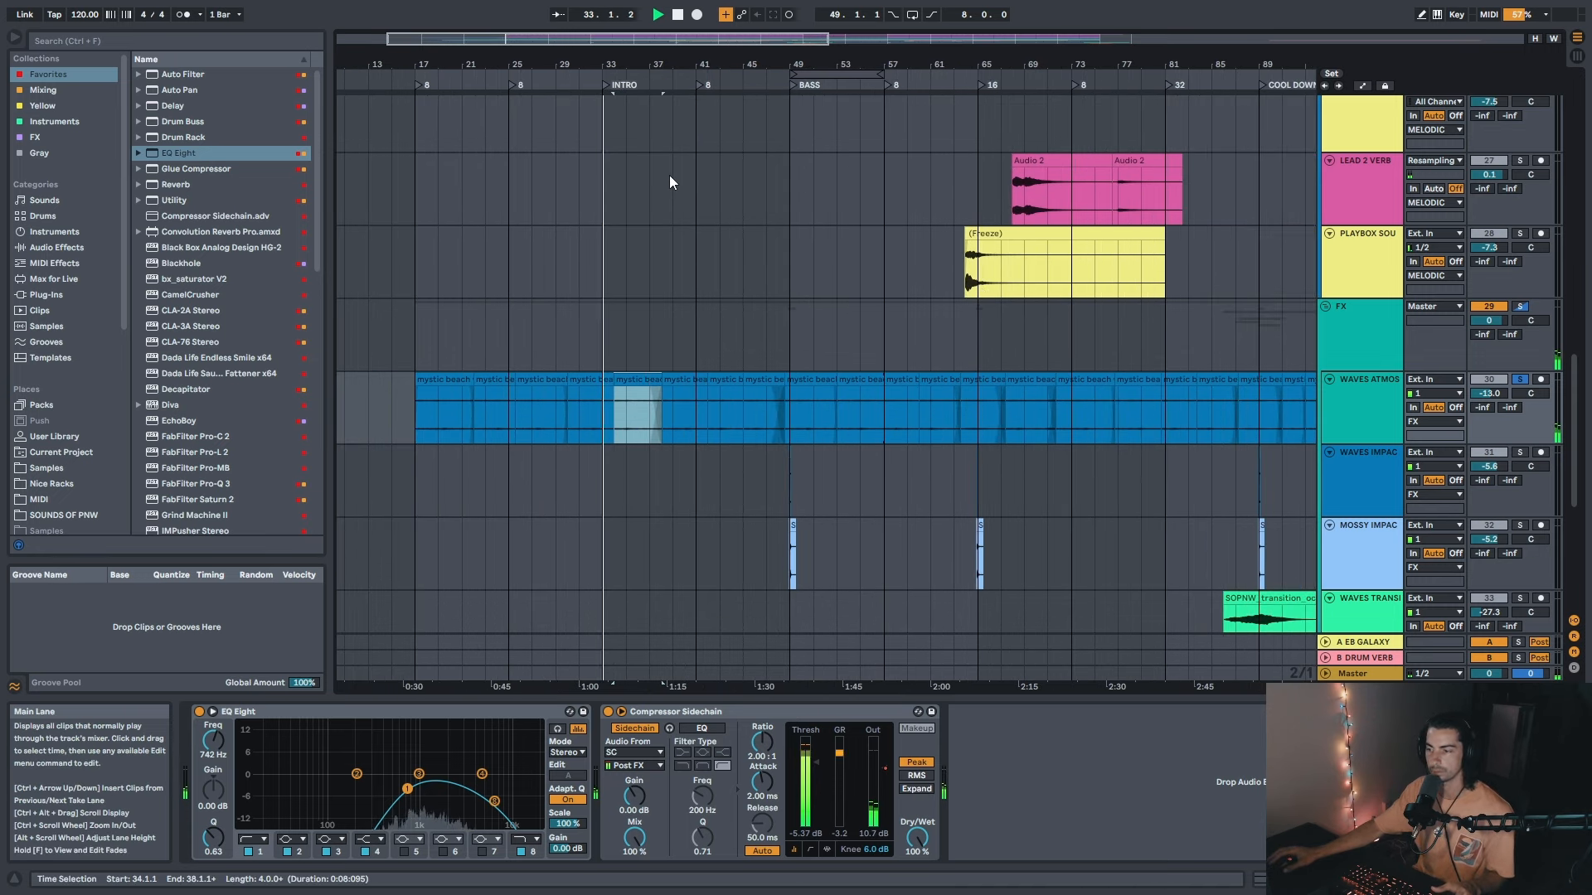
pyautogui.click(1355, 348)
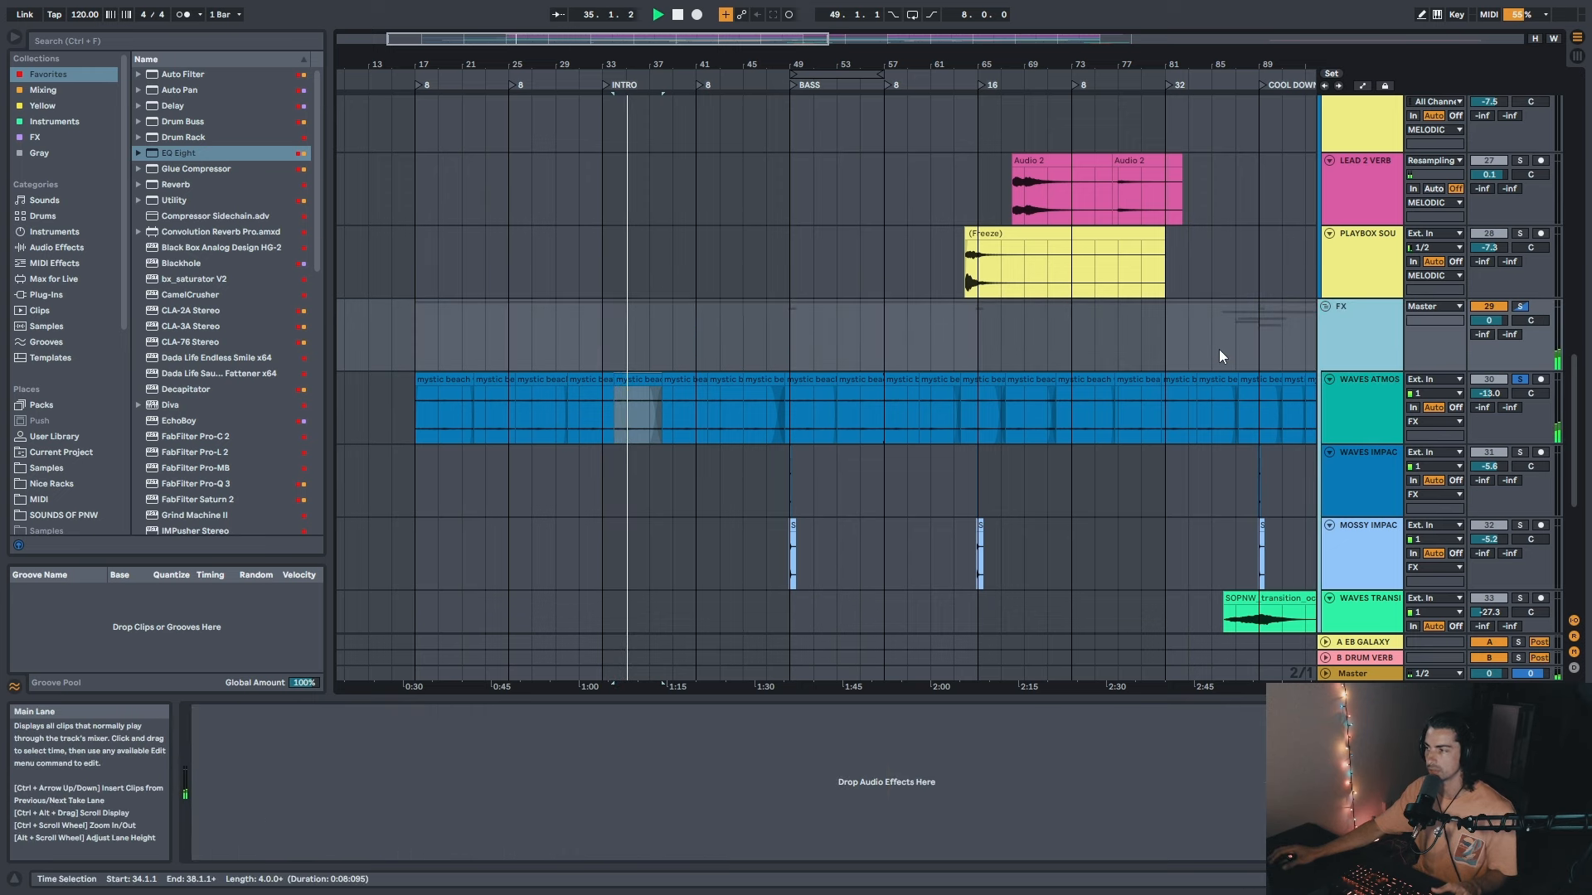
pyautogui.click(480, 382)
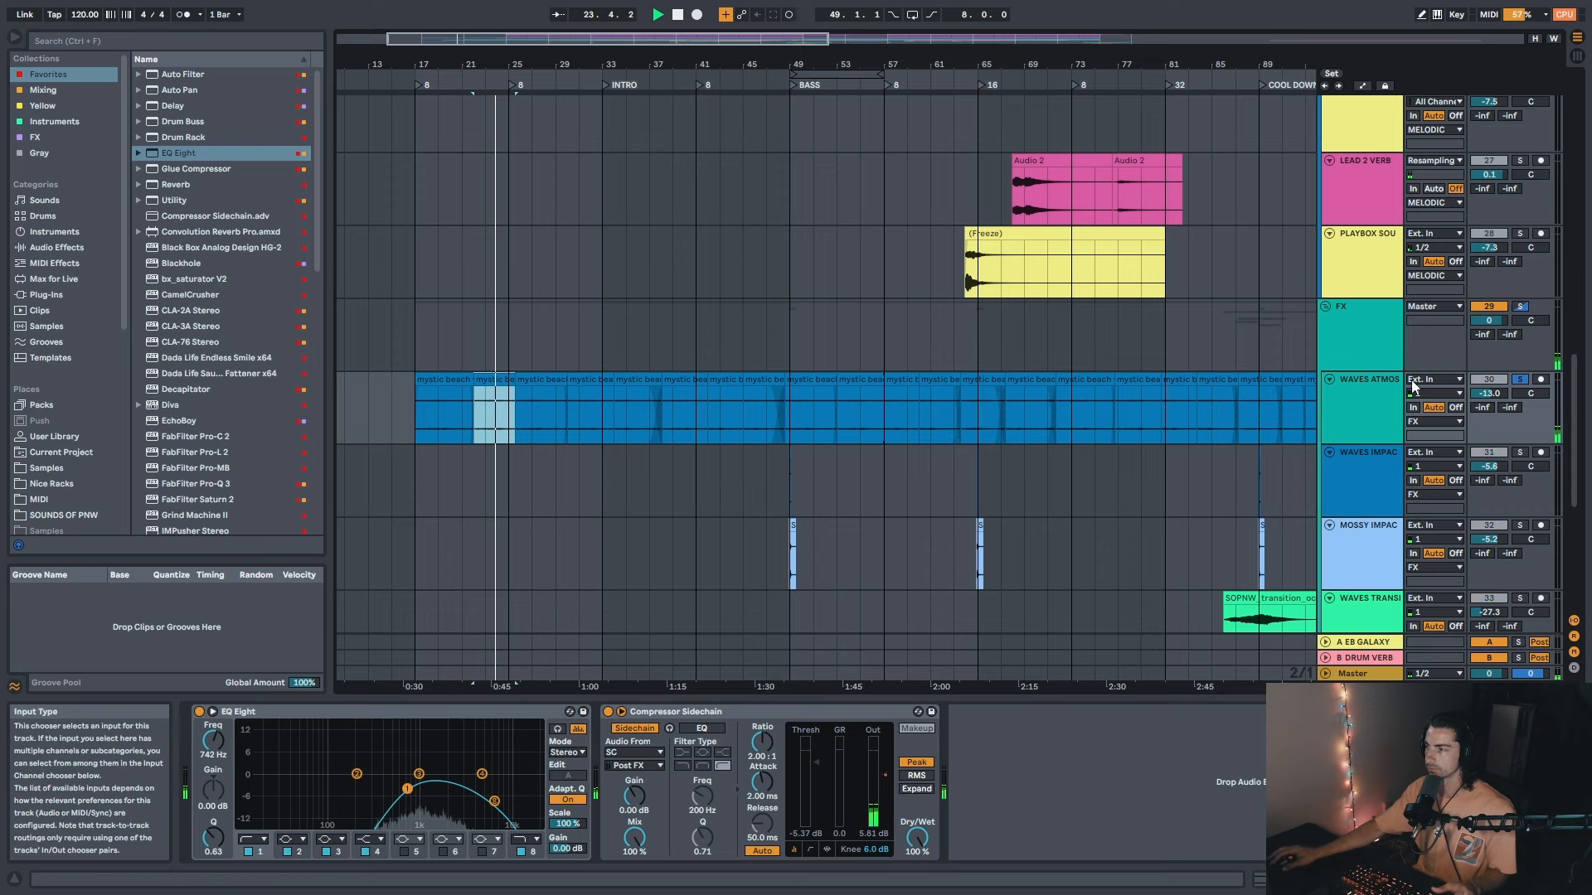
# Step: Unsolo the WAVES ATMOS track, and mute and reactivate it during playback to compare its effect on the full mix
pyautogui.click(1382, 401)
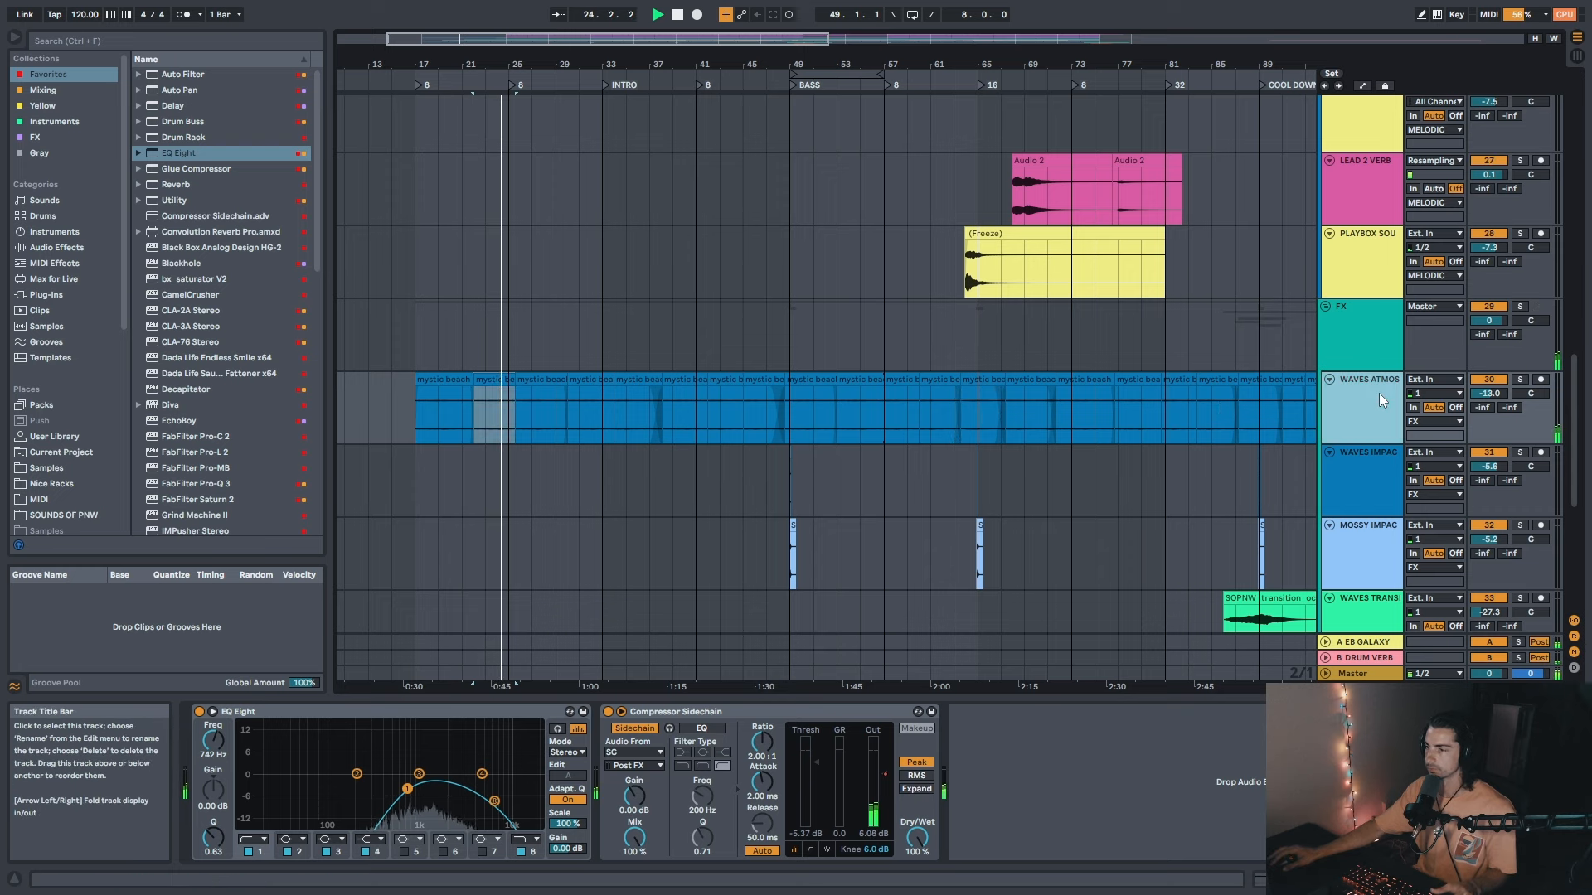
pyautogui.click(1478, 381)
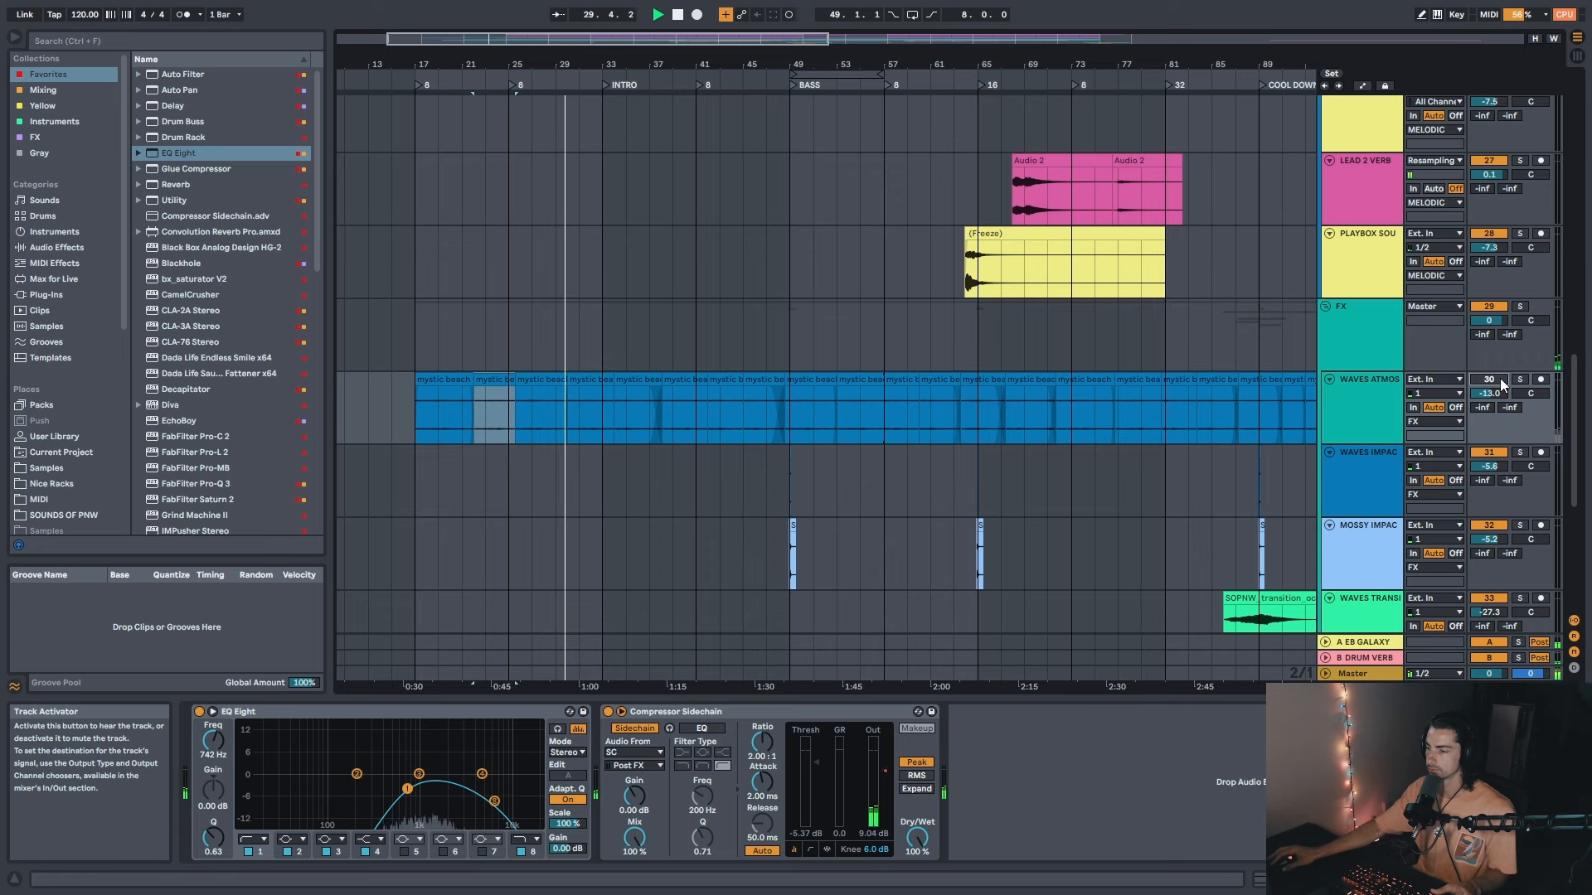
pyautogui.click(1490, 381)
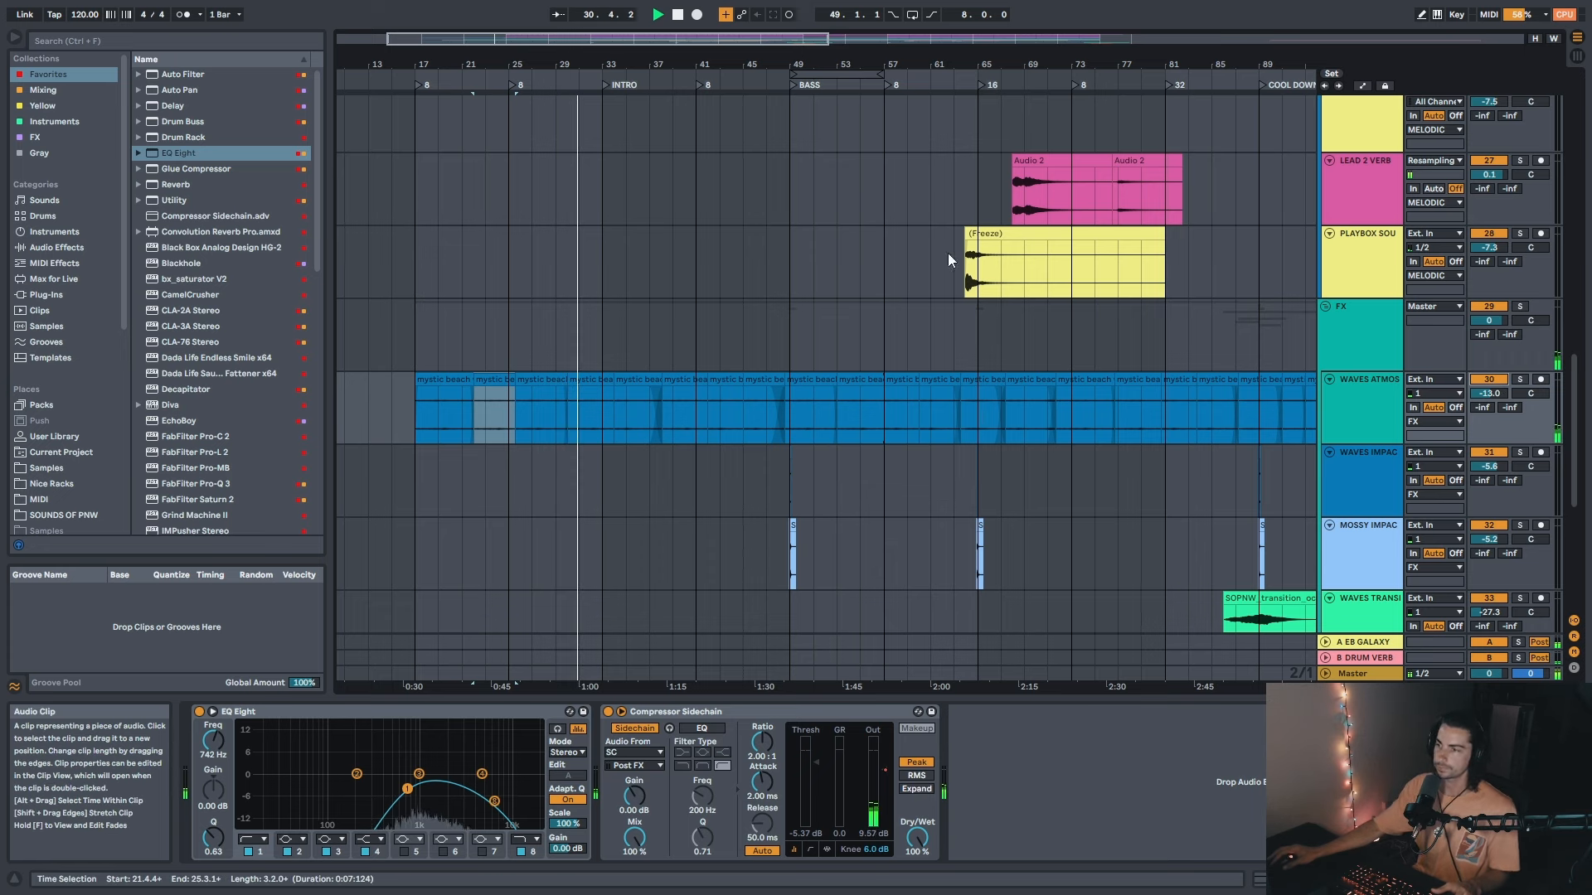
# Step: Solo the WAVES IMPACT track and play its short mystic beach waves clip at the BASS marker, bar 49
pyautogui.press('space')
pyautogui.moveTo(865, 64); pyautogui.dragTo(809, 65)
pyautogui.scroll(-2, 673, 133)
pyautogui.moveTo(706, 63); pyautogui.dragTo(735, 128)
pyautogui.click(616, 387)
pyautogui.moveTo(643, 66); pyautogui.dragTo(649, 46)
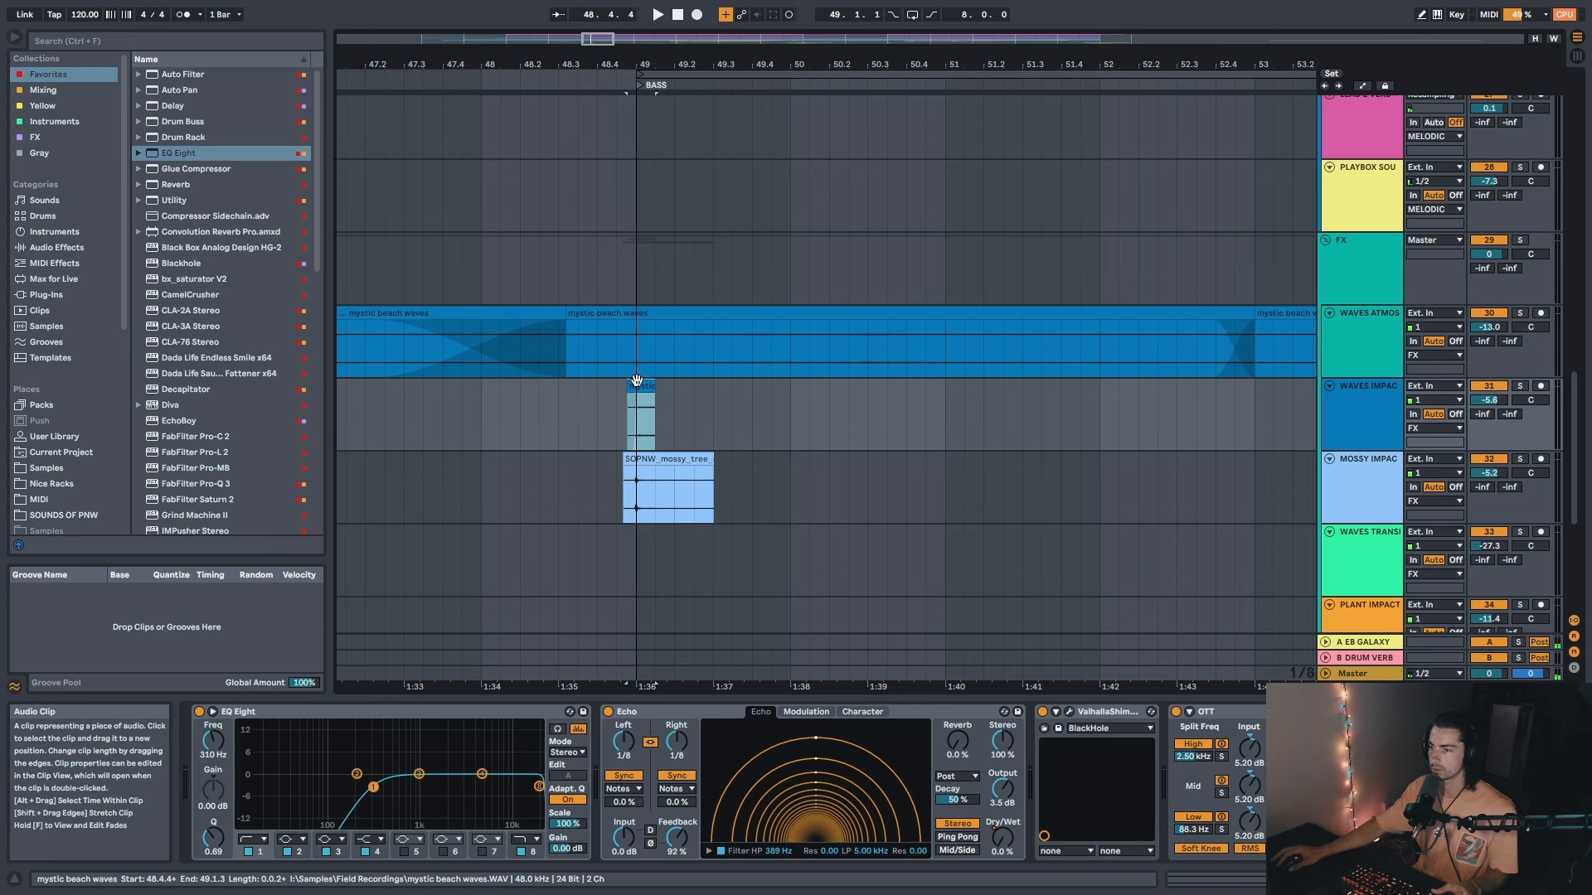
pyautogui.press('space')
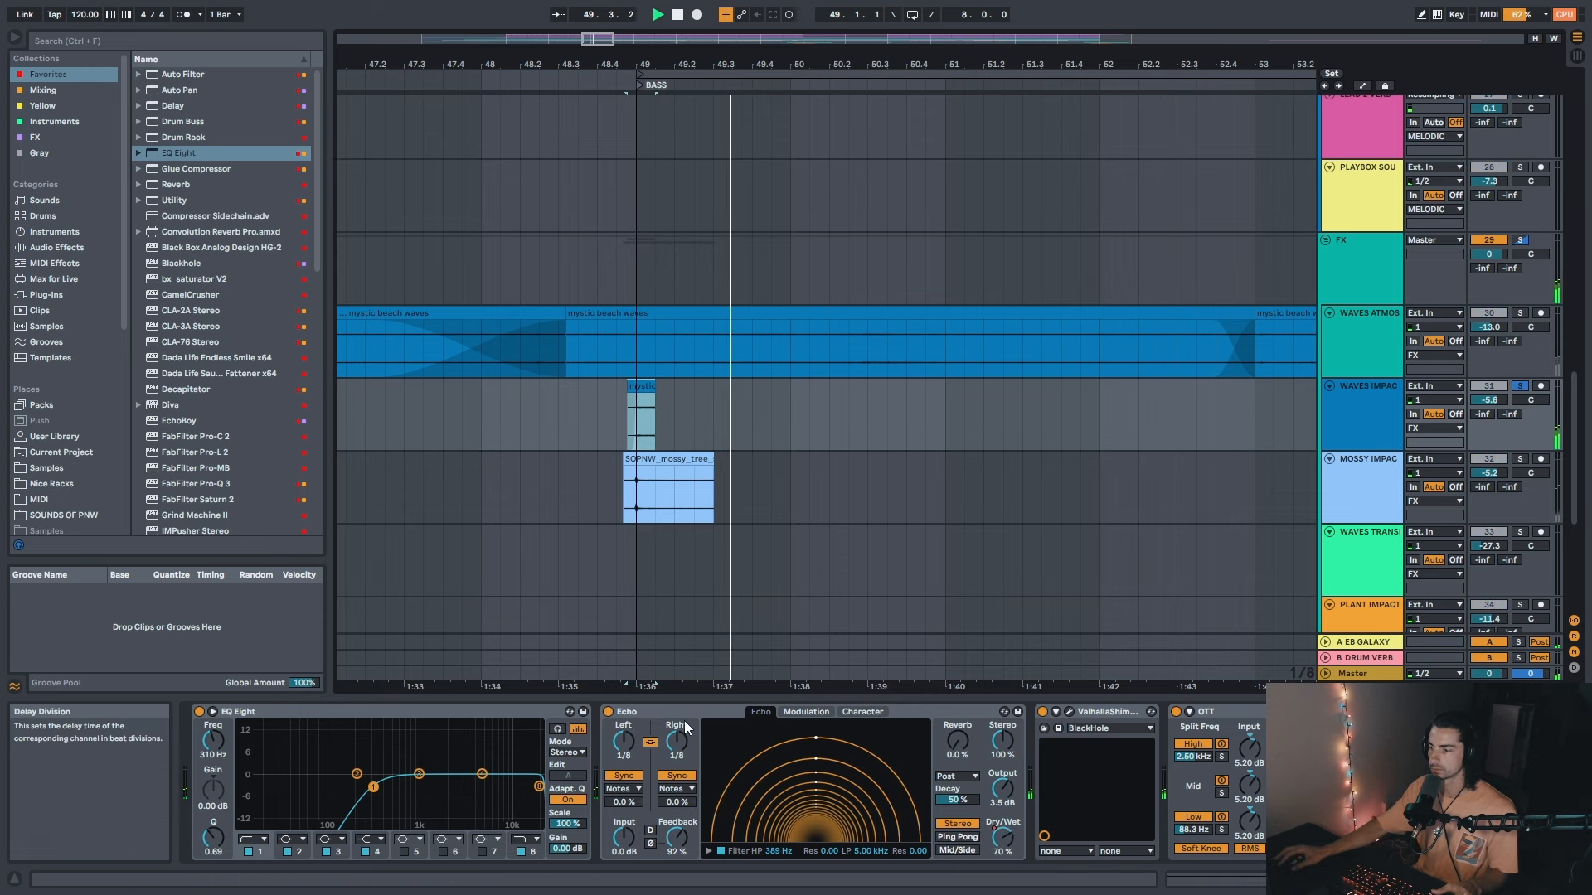
# Step: Fold the first EQ Eight, Echo, ValhallaShimmer and OTT devices in the WAVES IMPACT chain, leaving the last EQ Eight expanded
pyautogui.doubleClick(430, 714)
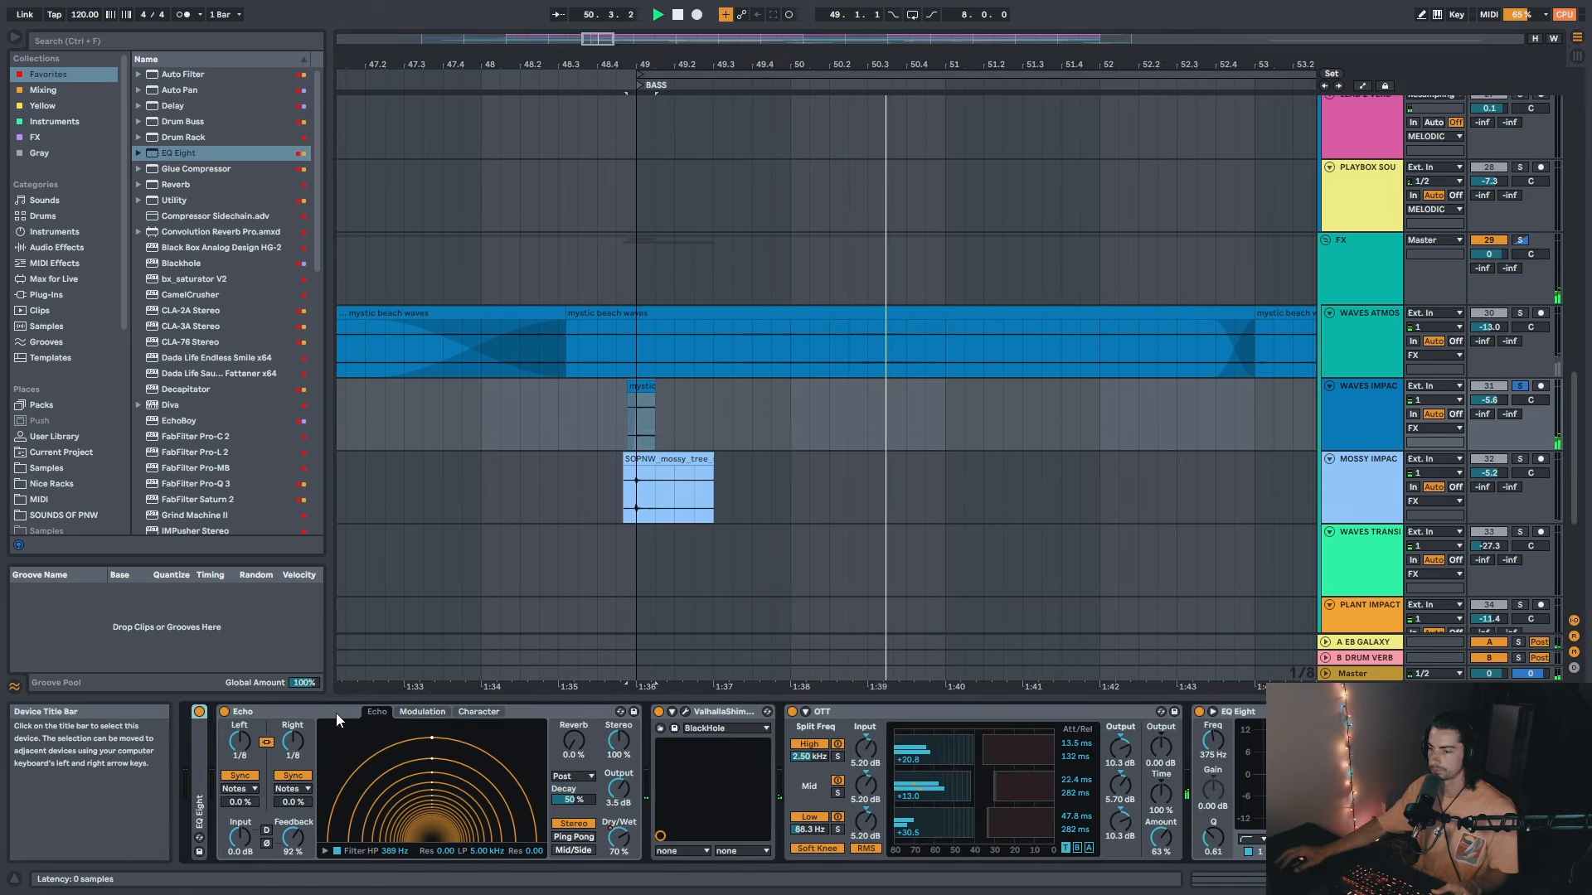
pyautogui.doubleClick(373, 713)
pyautogui.doubleClick(290, 714)
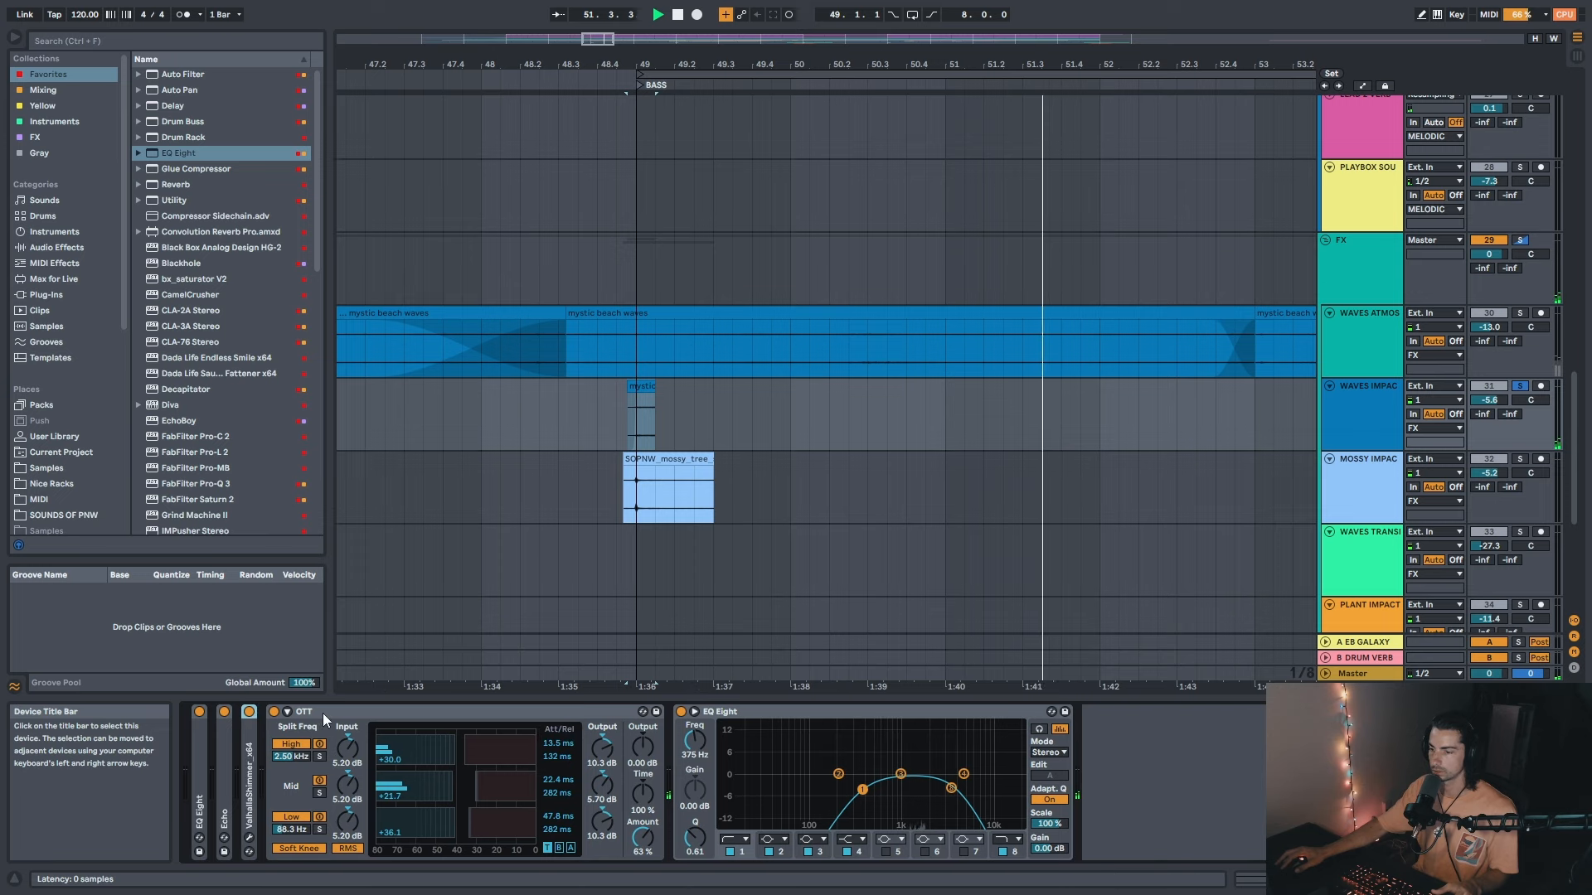
pyautogui.doubleClick(328, 713)
pyautogui.click(392, 711)
# Step: Replay the WAVES IMPACT clip with the last EQ Eight bypassed, and reactivate that EQ to compare
pyautogui.press('space')
pyautogui.press('space')
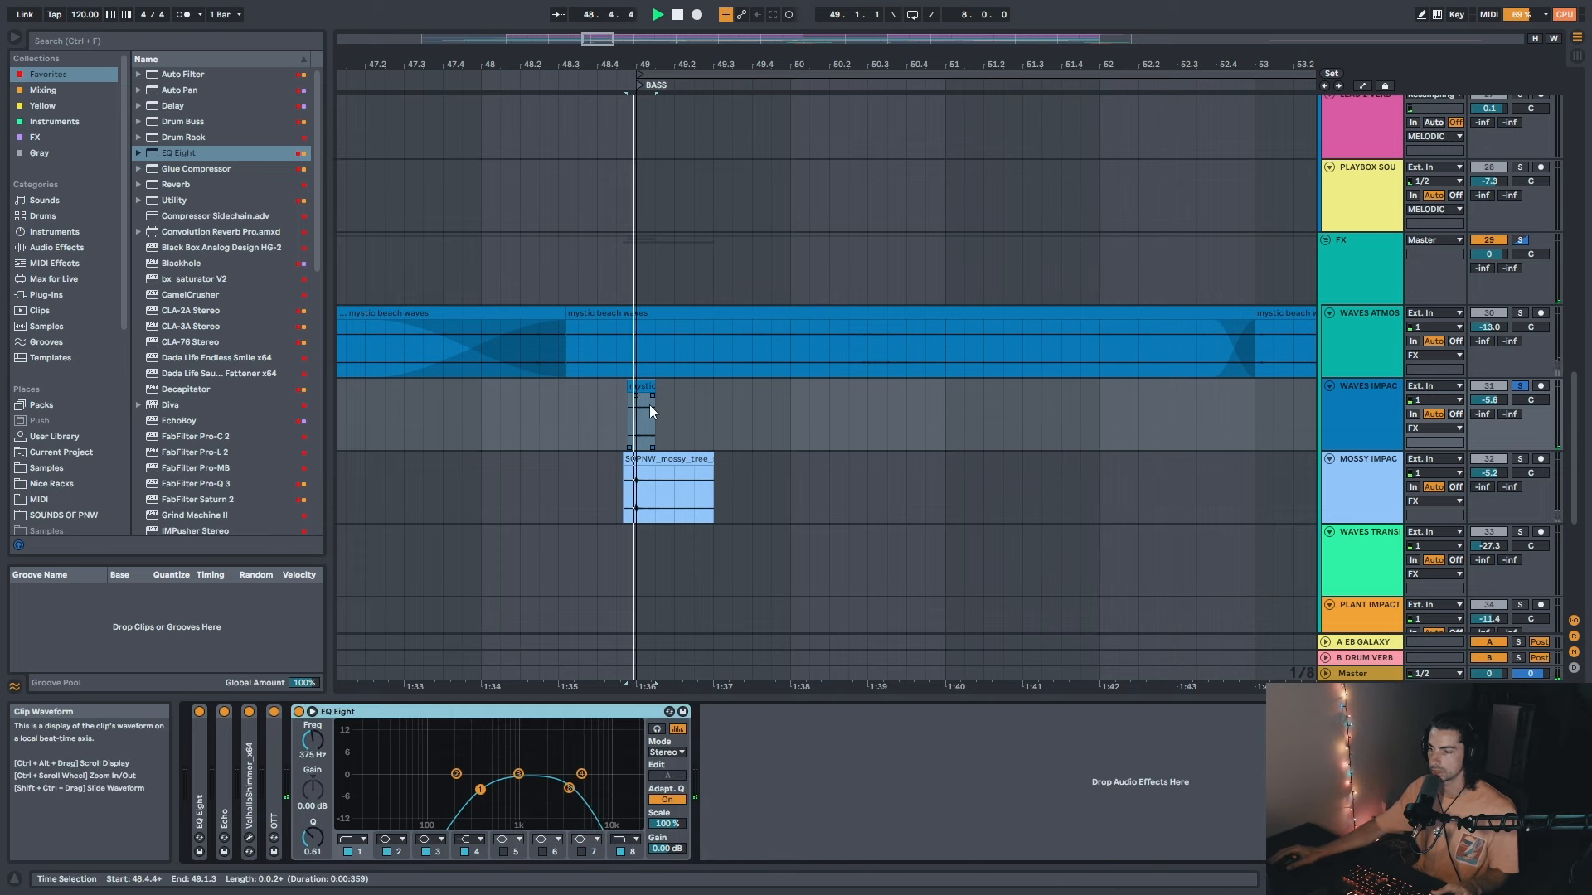
pyautogui.click(299, 712)
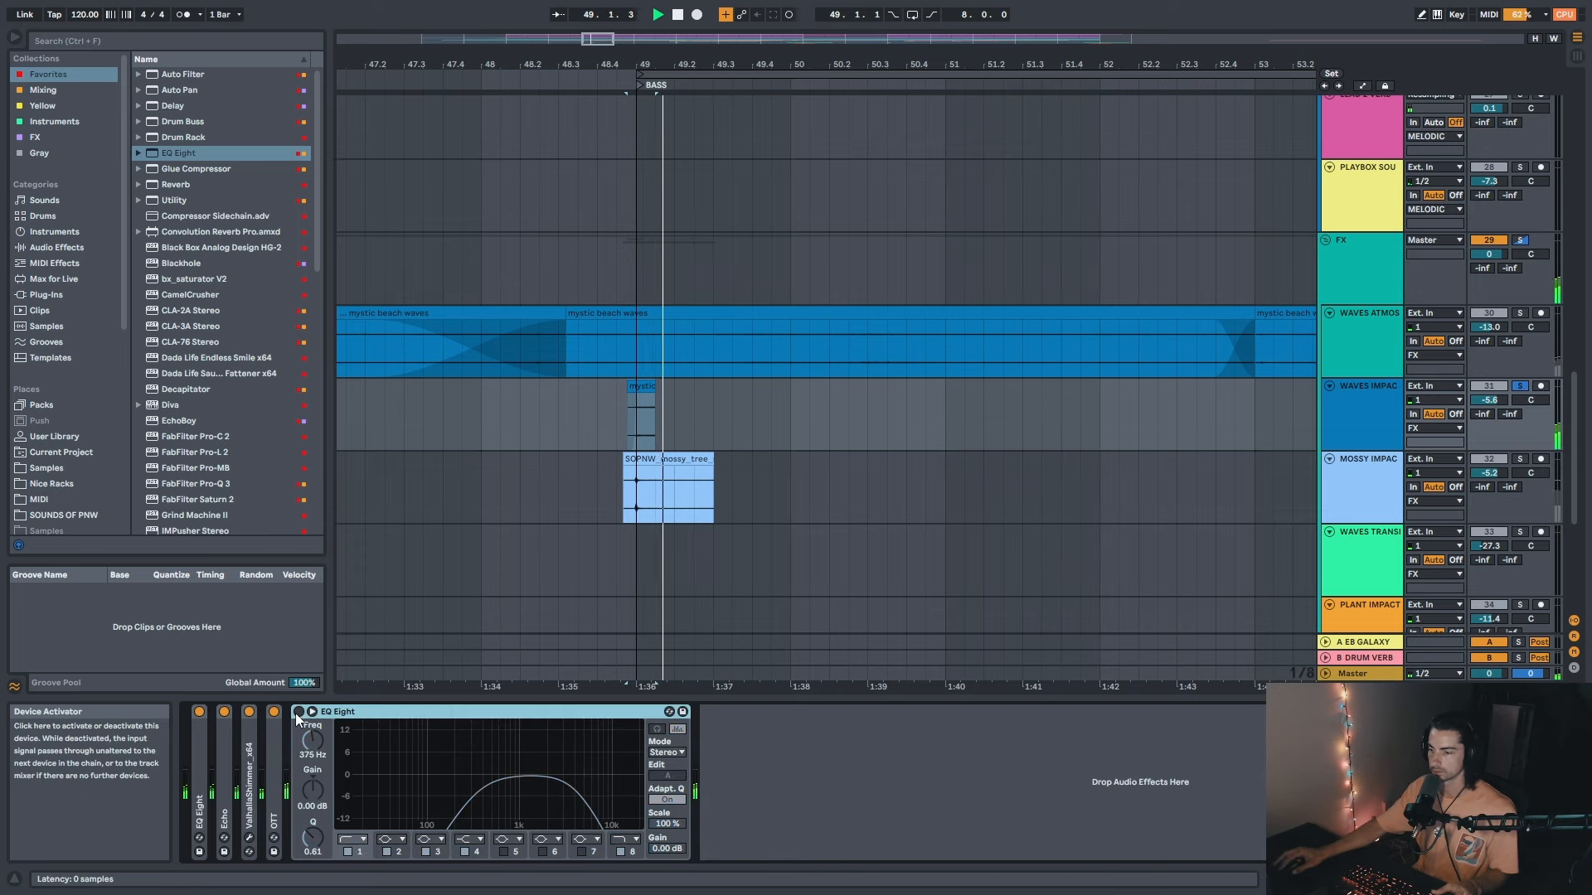
pyautogui.click(296, 712)
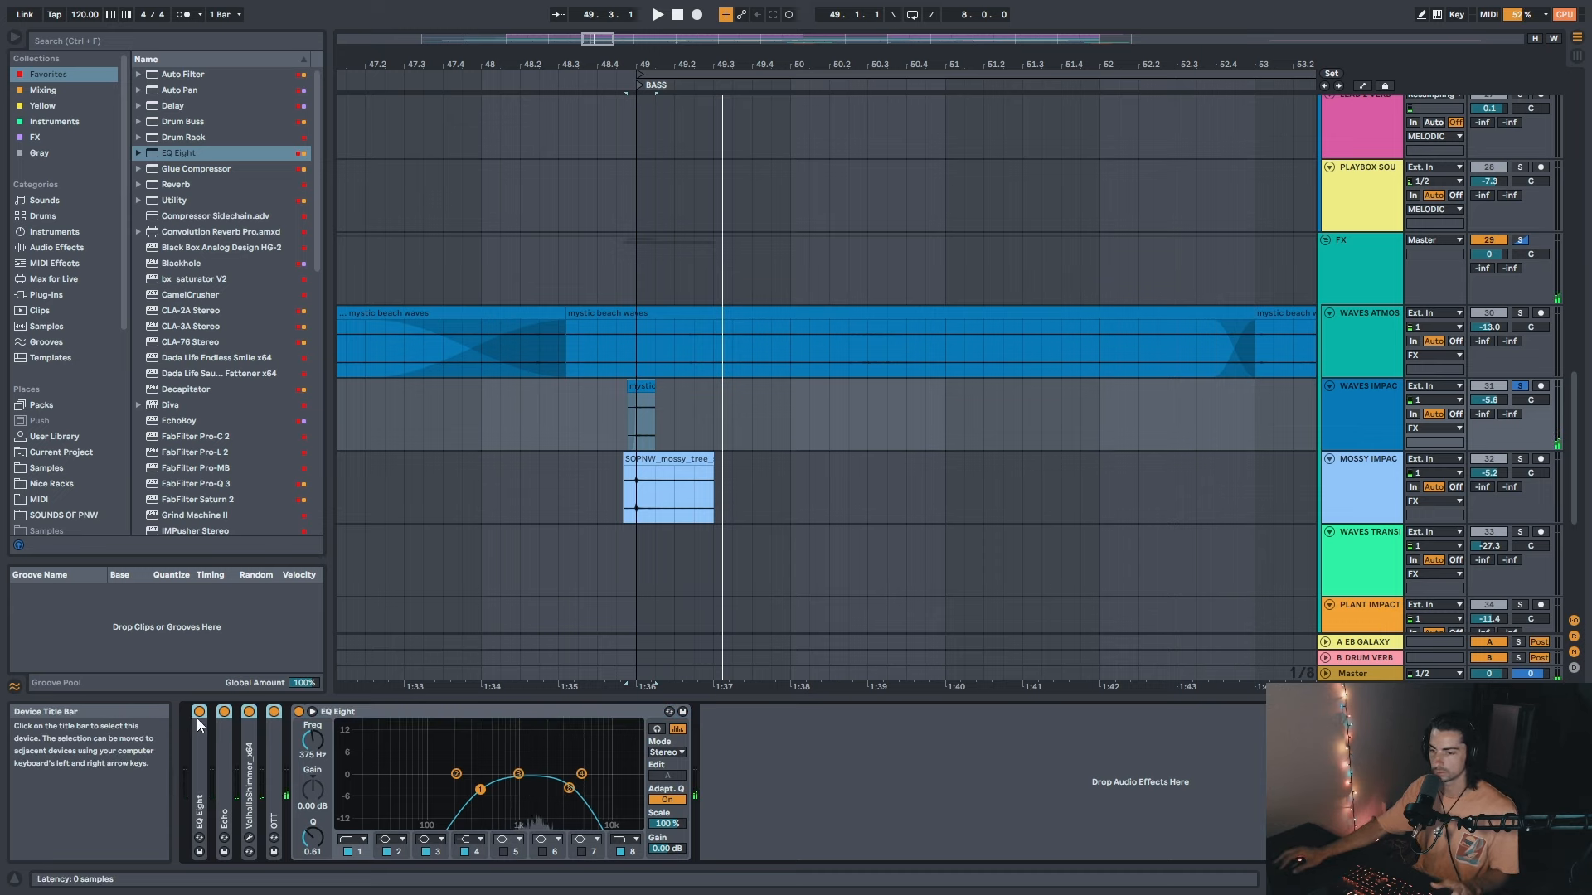
# Step: Bypass the whole WAVES IMPACT device chain and reactivate its devices one by one while listening to the clip
pyautogui.click(298, 712)
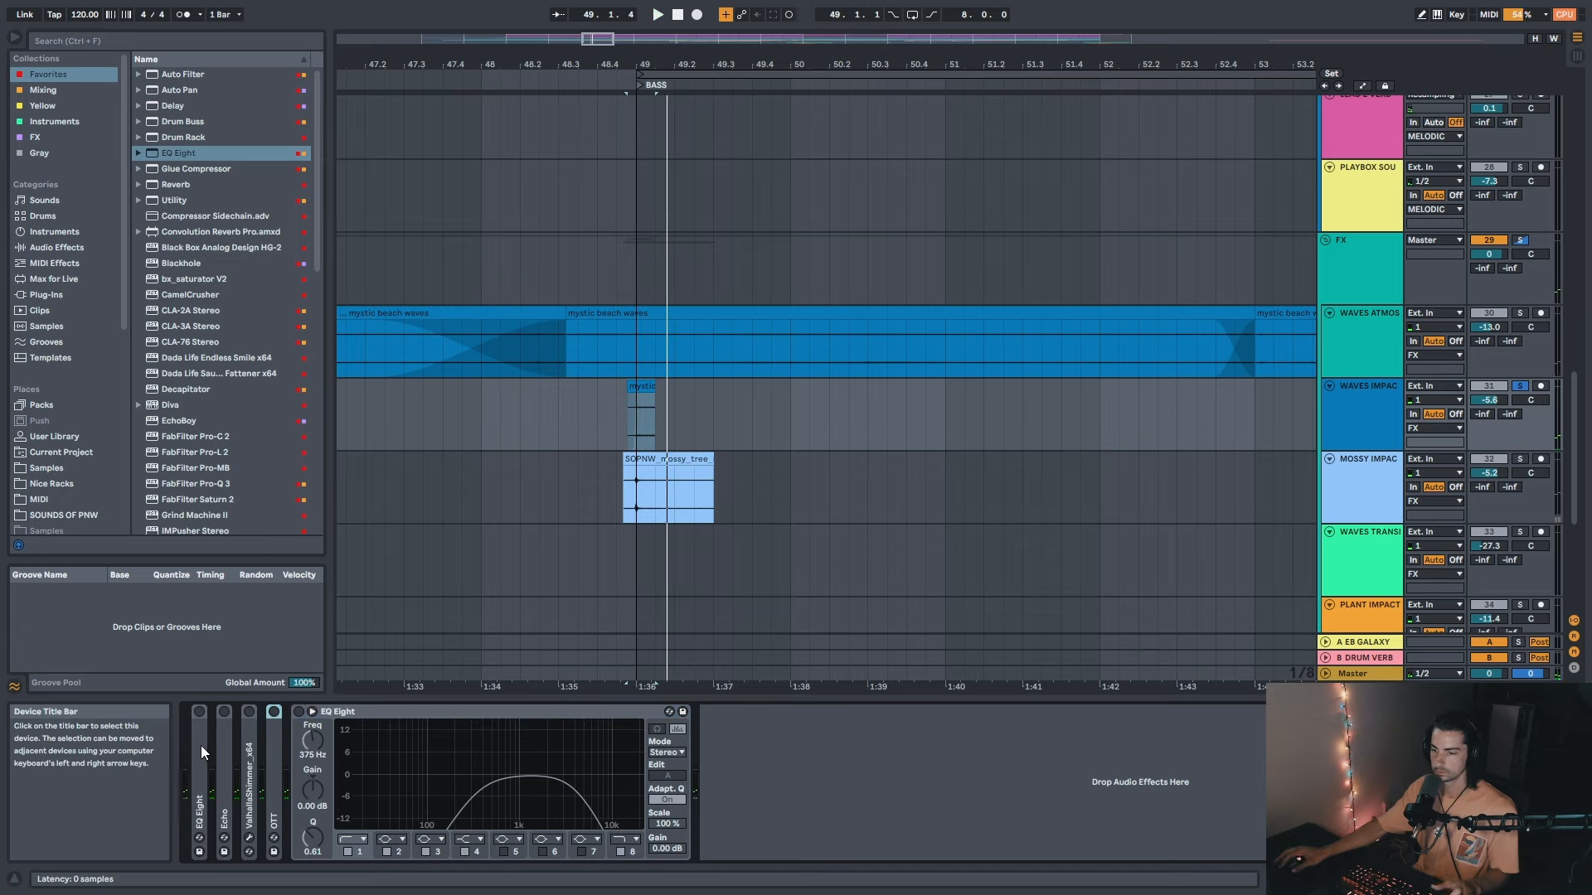
pyautogui.click(199, 712)
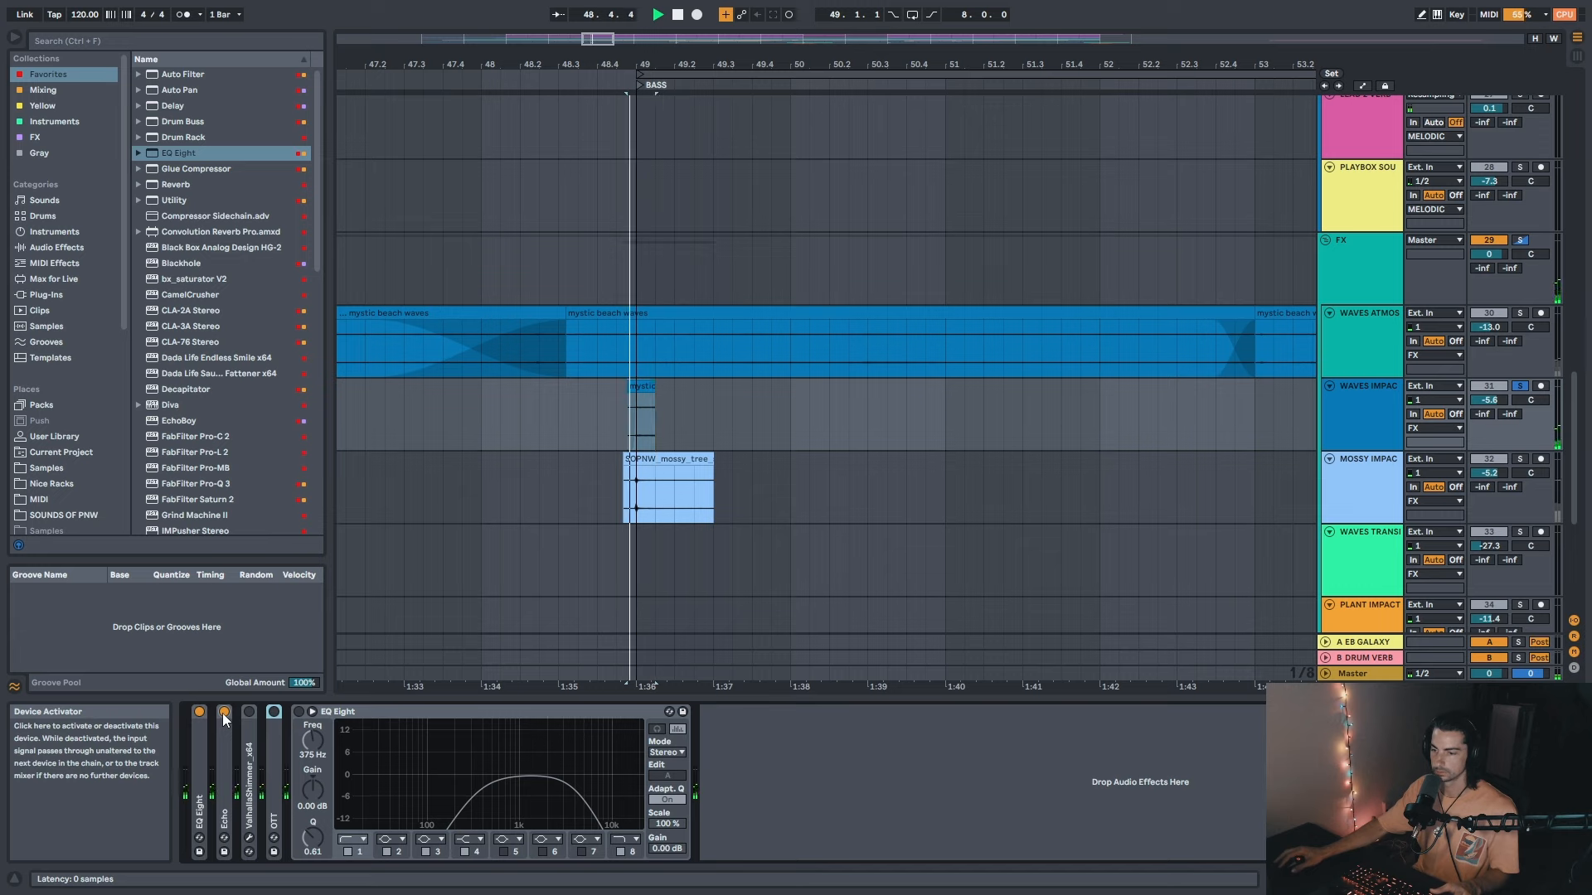
pyautogui.click(222, 713)
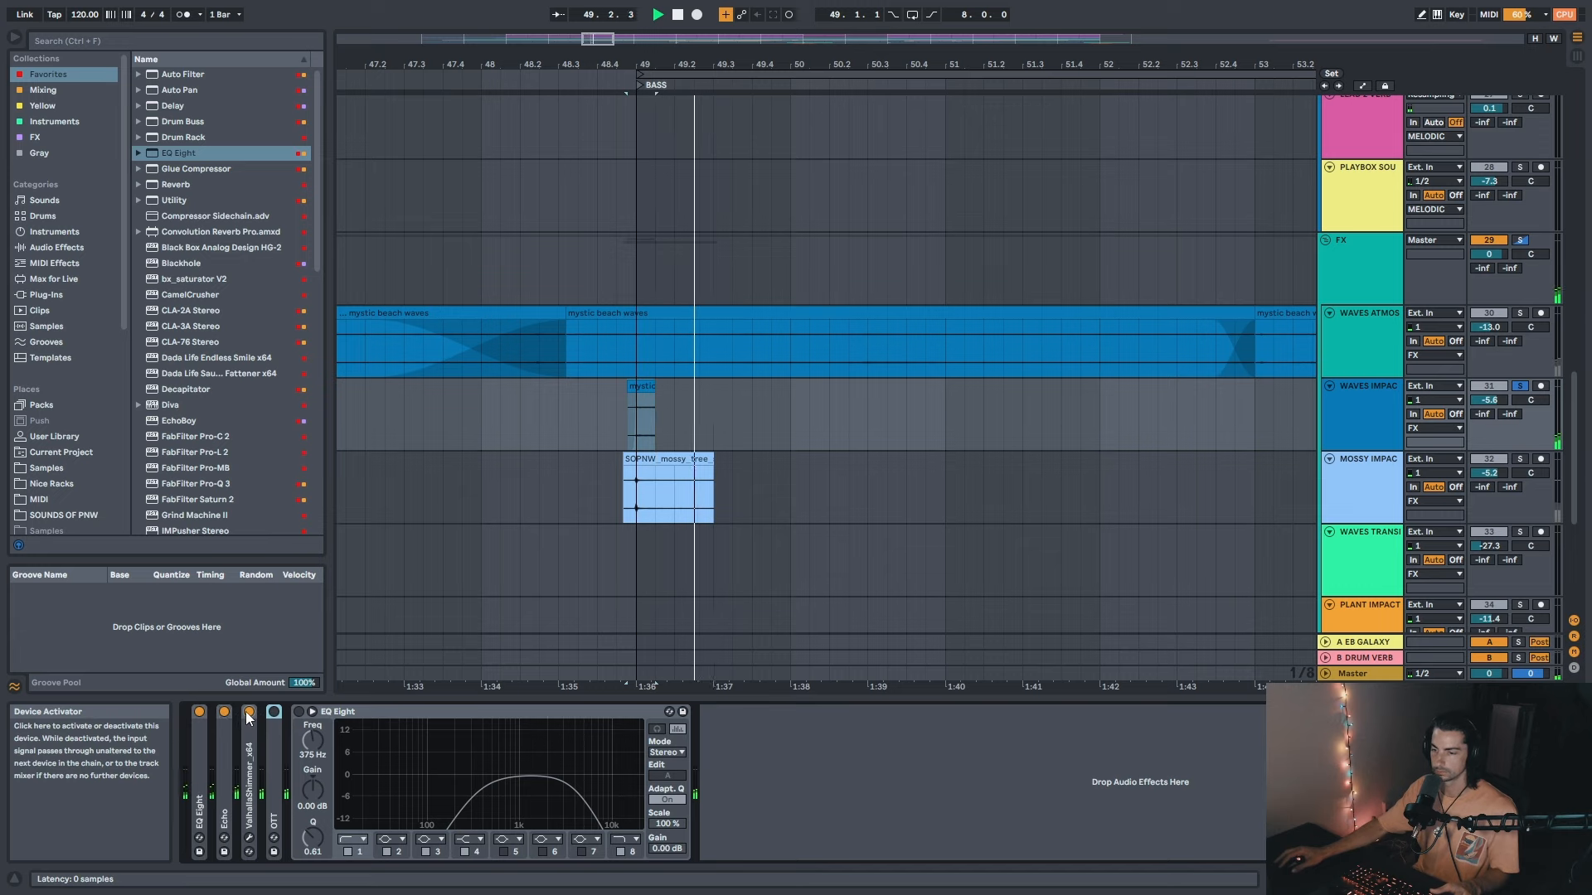
pyautogui.click(302, 711)
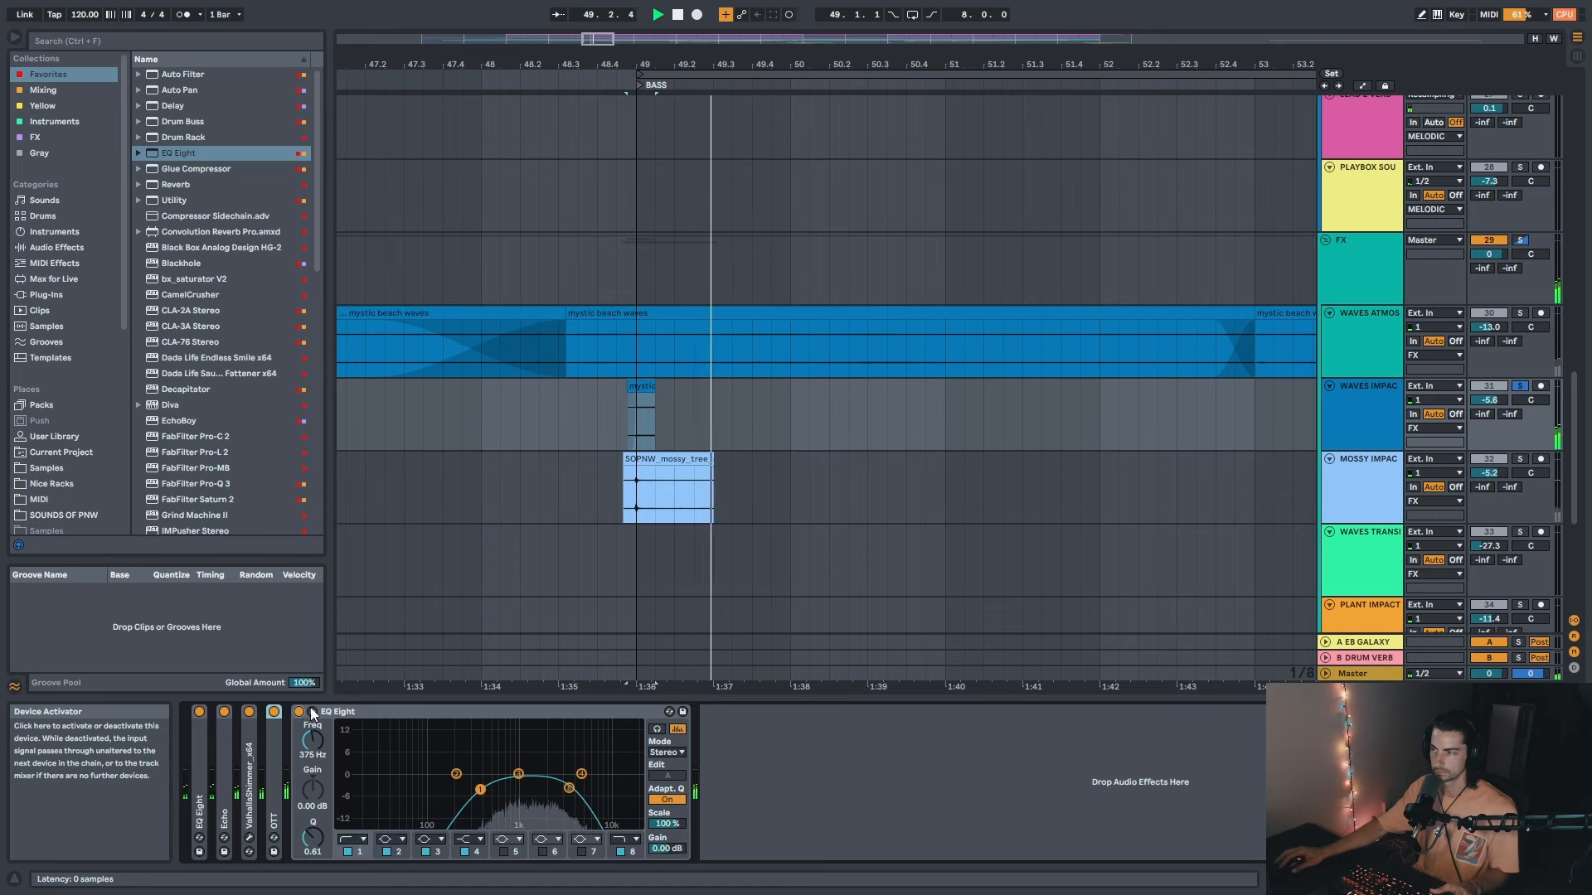
# Step: Solo the MOSSY IMPACT track and play its mossy_tree_smacking clip from the BASS marker at bar 49
pyautogui.moveTo(661, 55); pyautogui.dragTo(640, 72)
pyautogui.click(653, 459)
pyautogui.press('space')
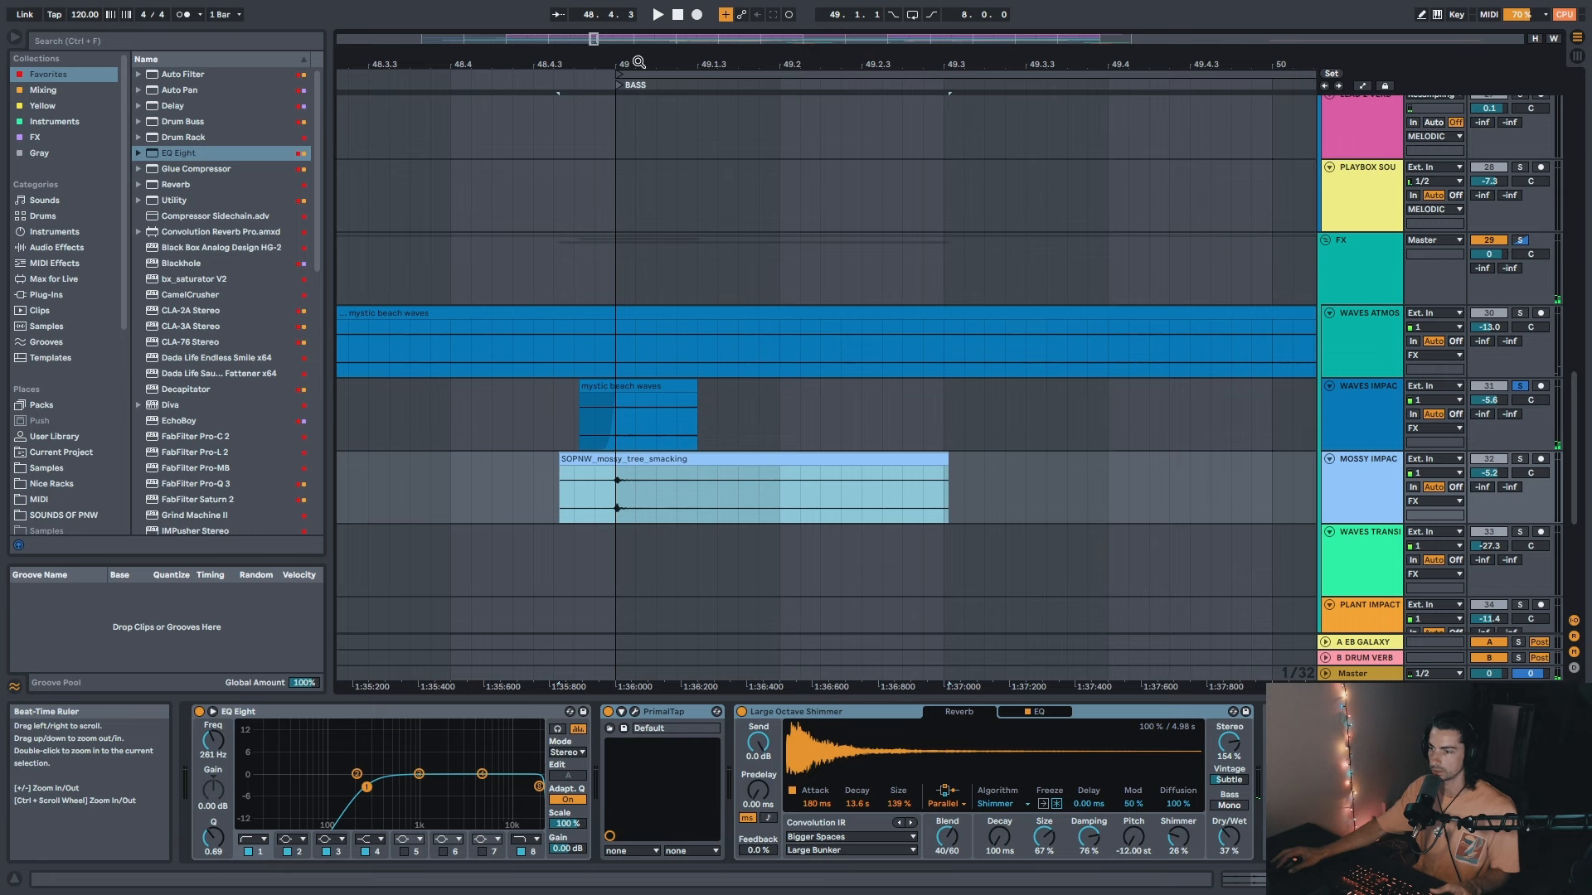
pyautogui.click(610, 502)
pyautogui.press('s')
pyautogui.press('space')
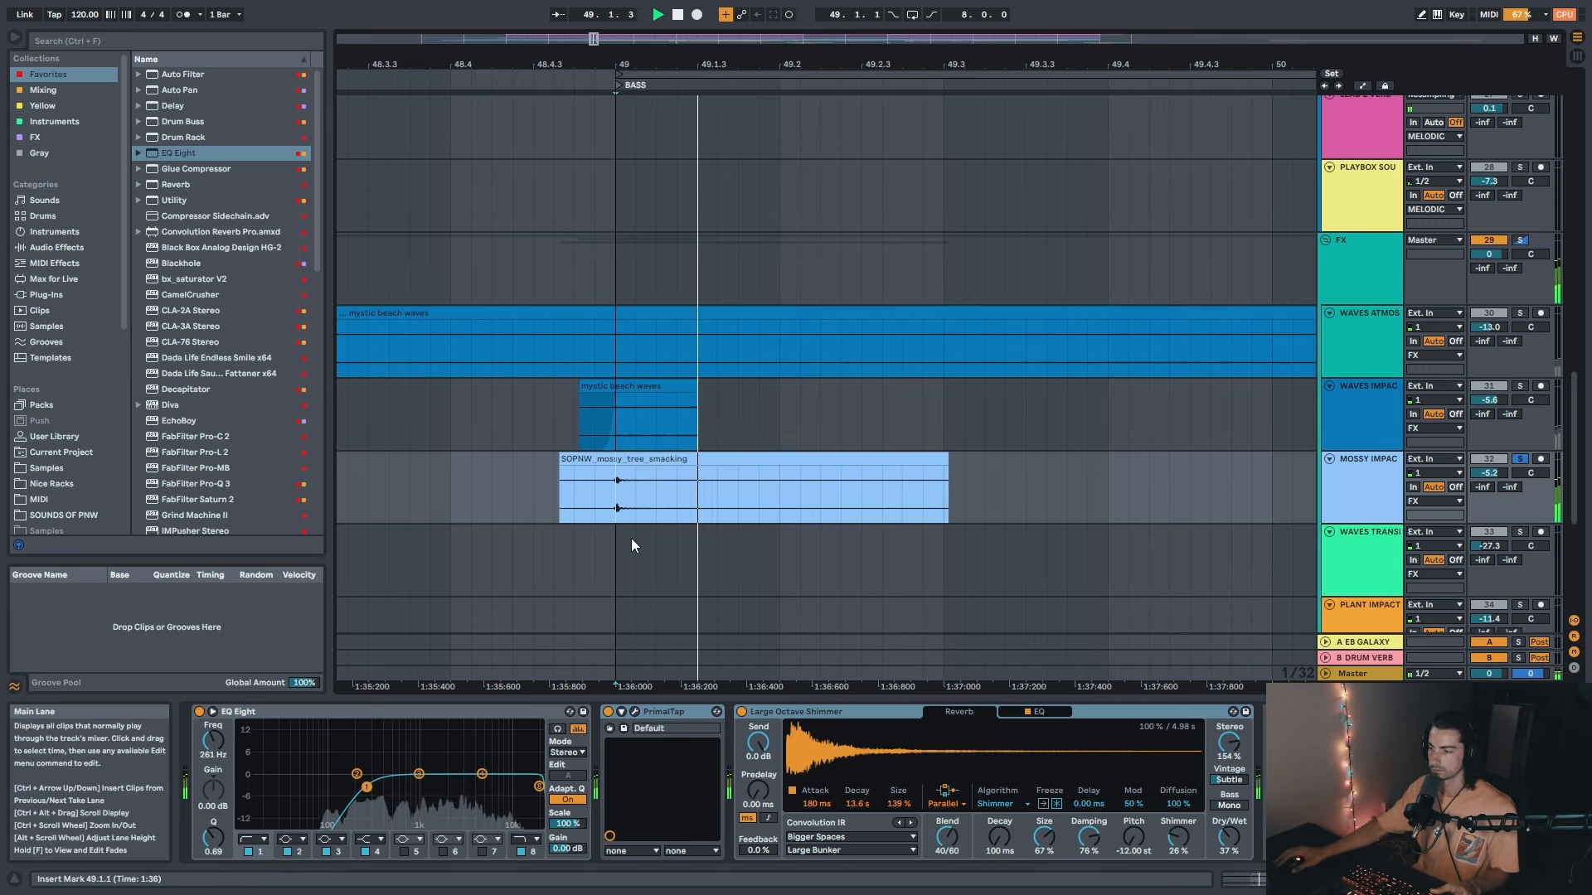
pyautogui.press('space')
# Step: Play the mossy impact with PrimalTap and Large Octave Shimmer bypassed, and reactivate PrimalTap to inspect its plug-in window
pyautogui.click(608, 712)
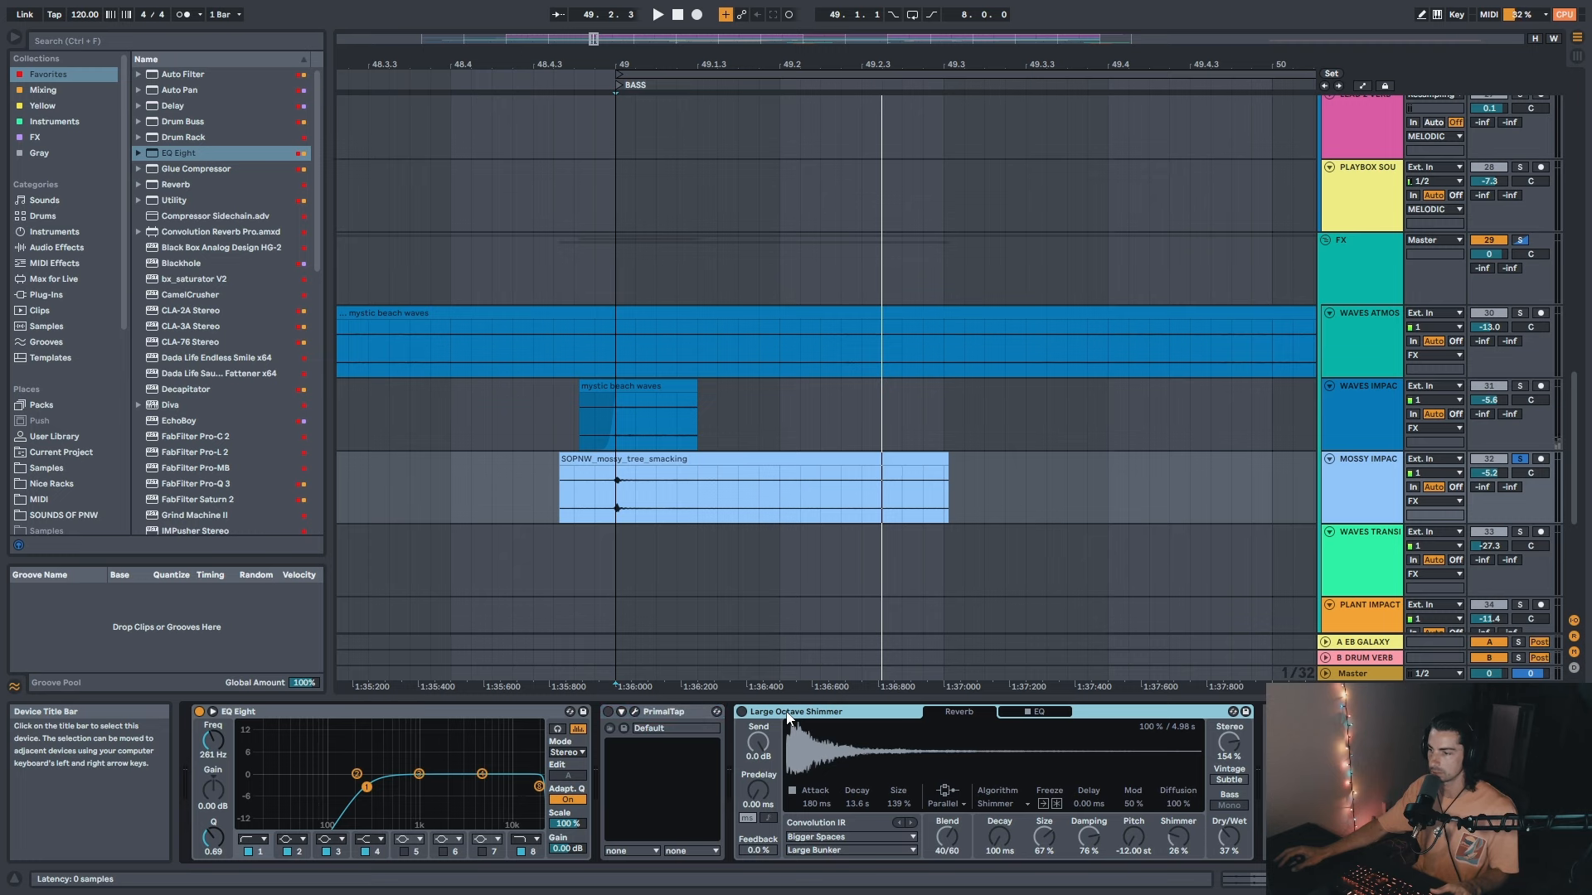
pyautogui.press('space')
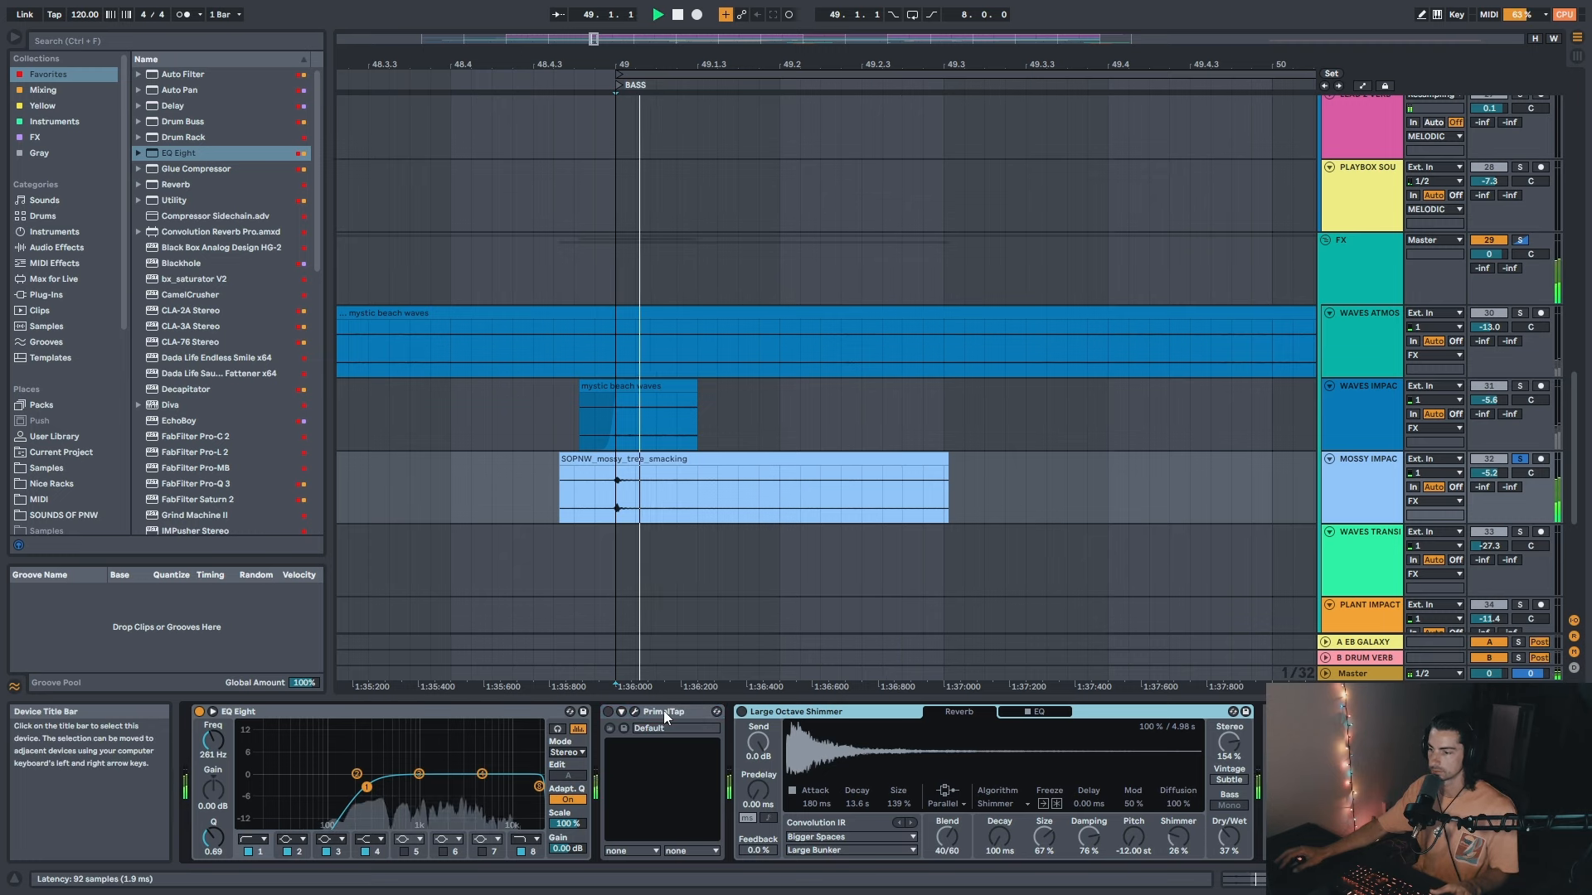
pyautogui.click(663, 710)
pyautogui.click(608, 712)
pyautogui.click(635, 712)
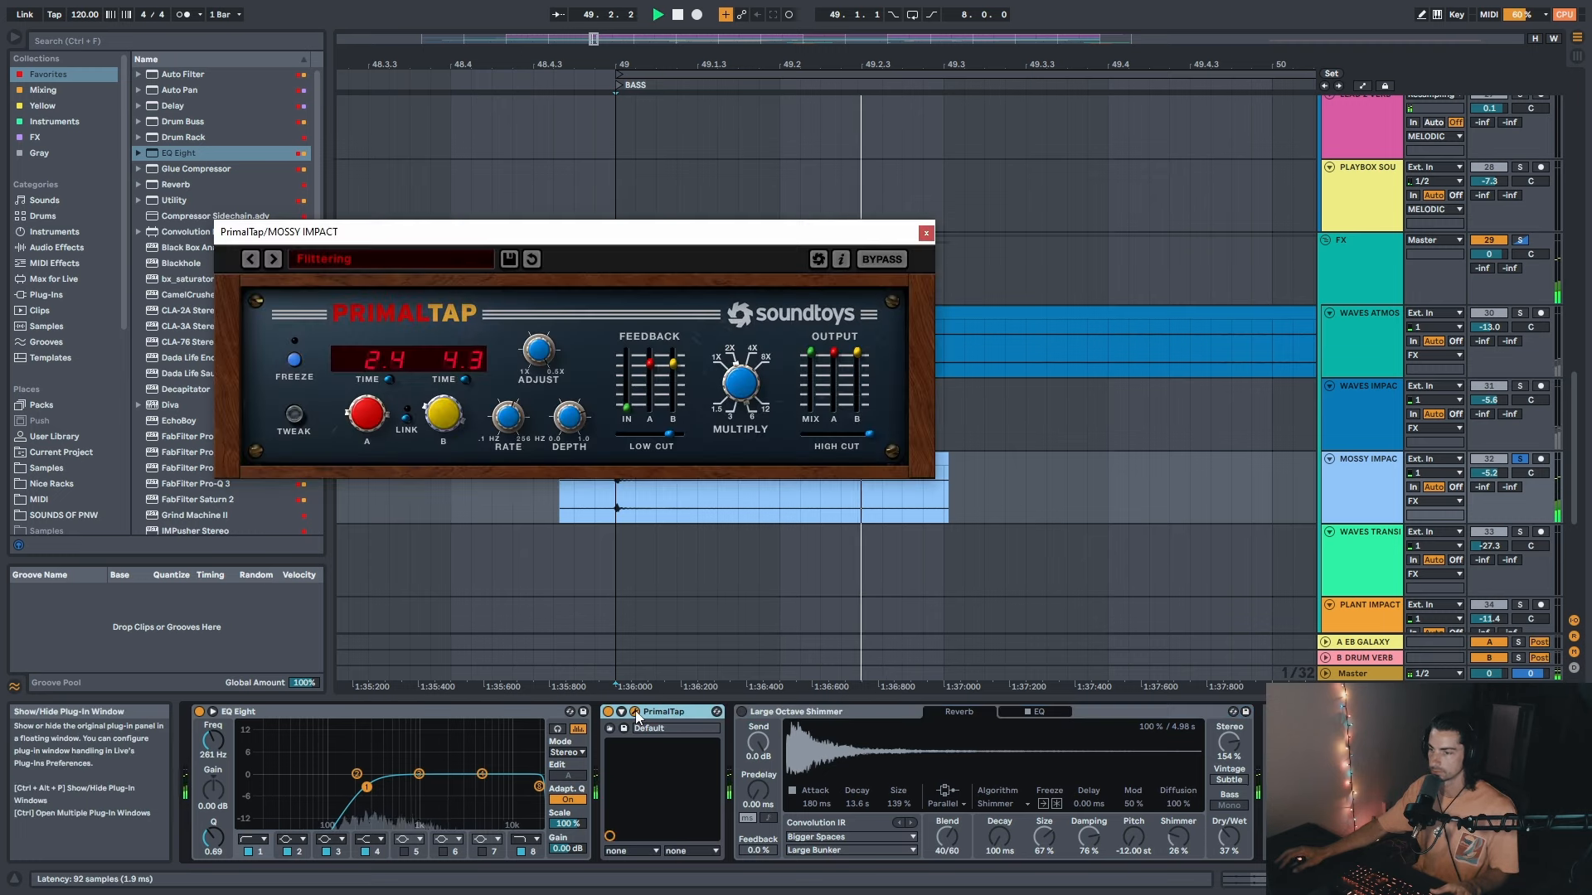
pyautogui.press('space')
pyautogui.click(926, 233)
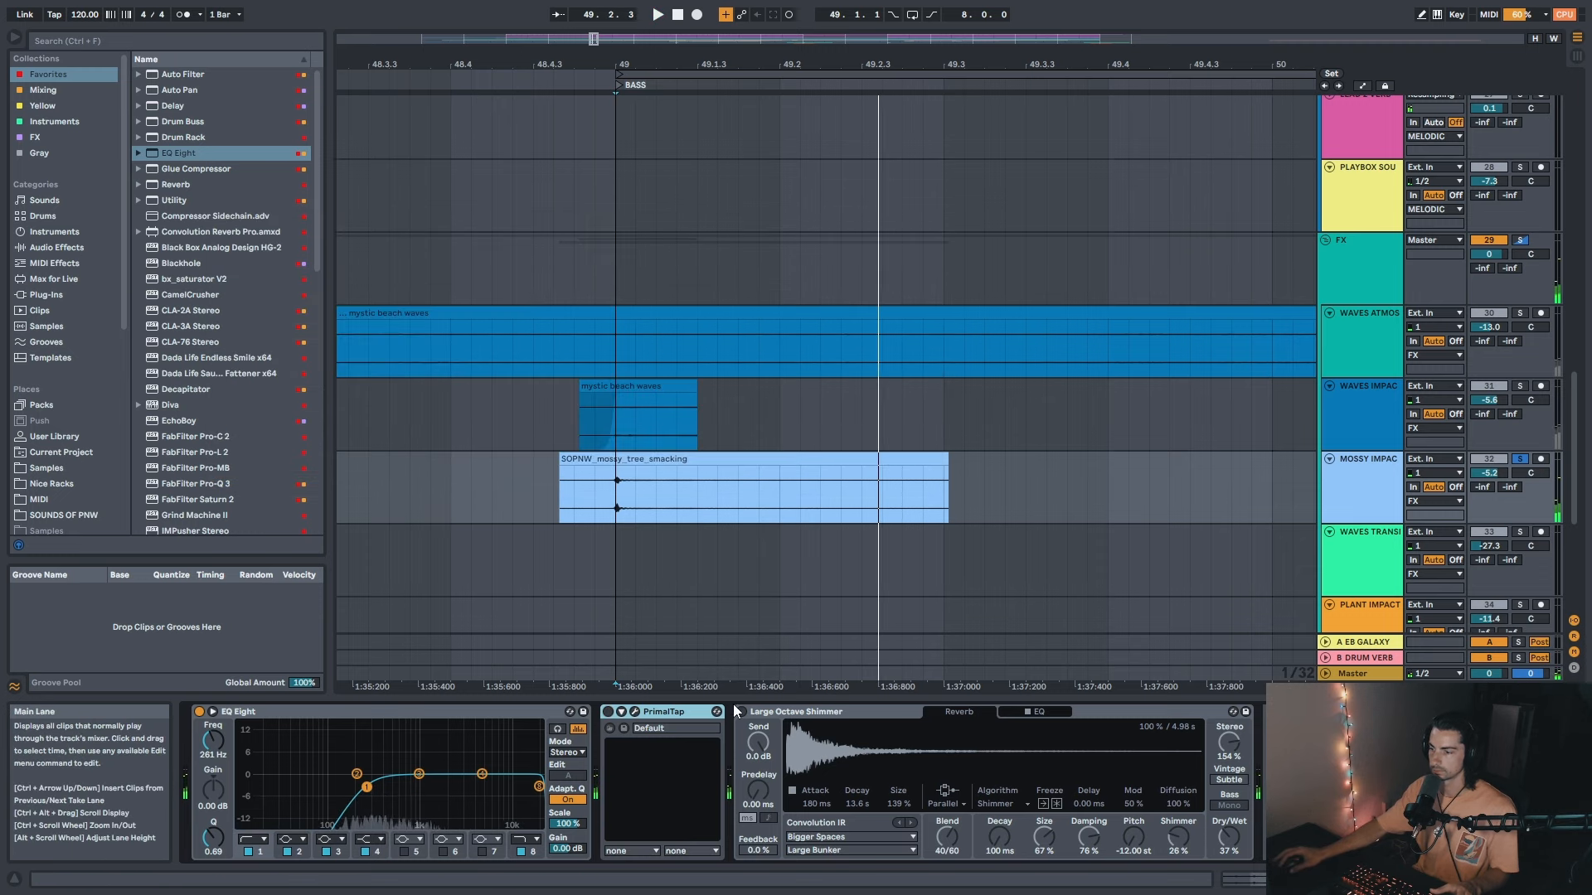
# Step: Replay the mossy impact to compare PrimalTap's effect, and reactivate Large Octave Shimmer to hear the full chain
pyautogui.press('space')
pyautogui.click(606, 712)
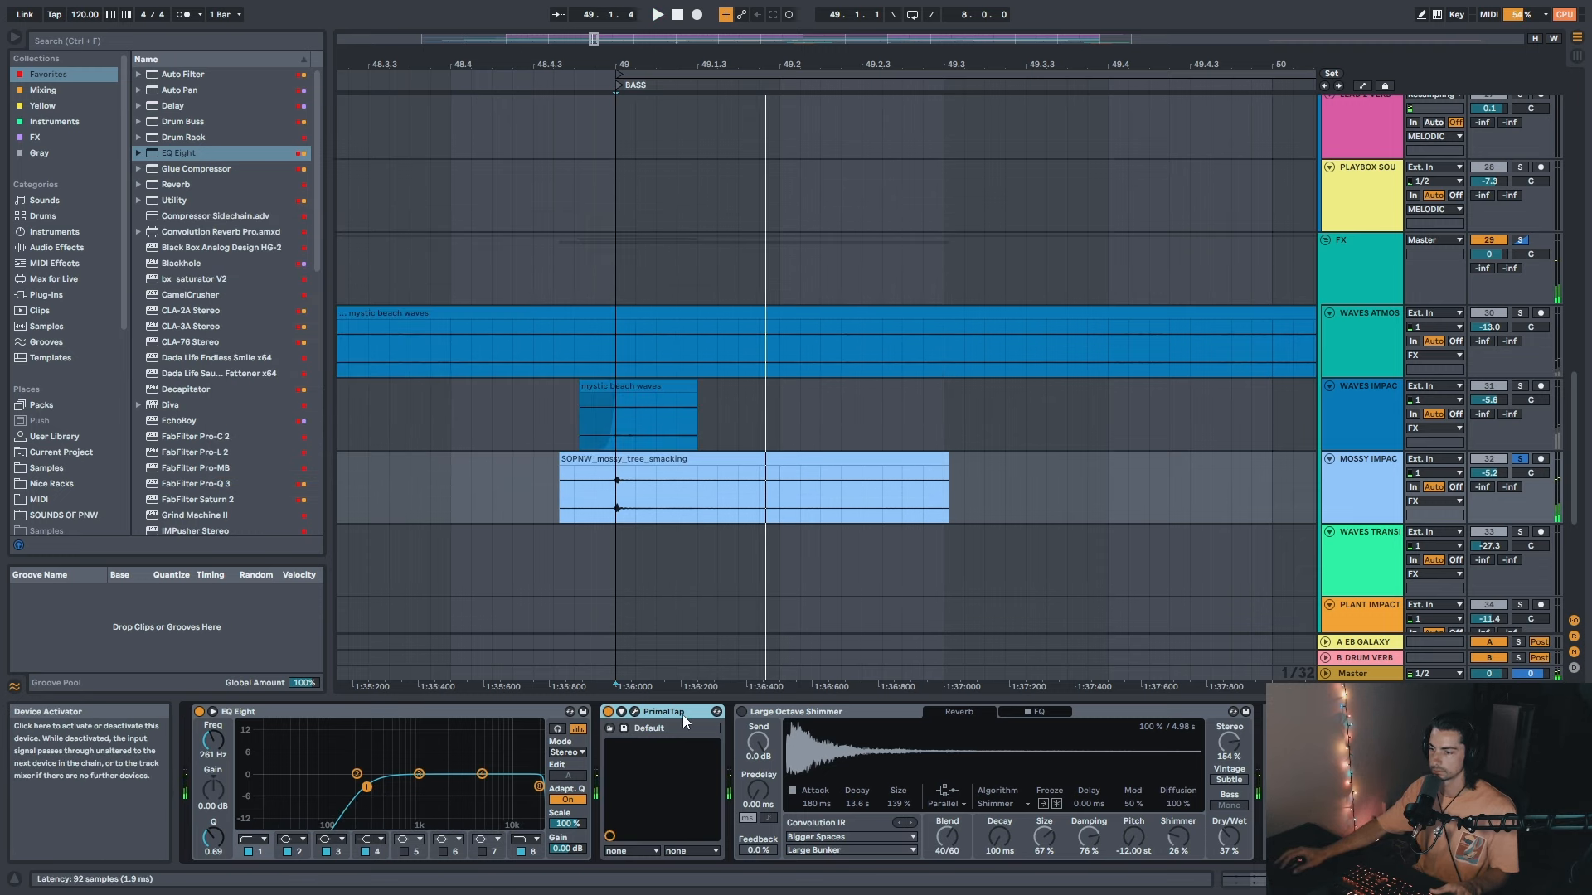
pyautogui.click(743, 711)
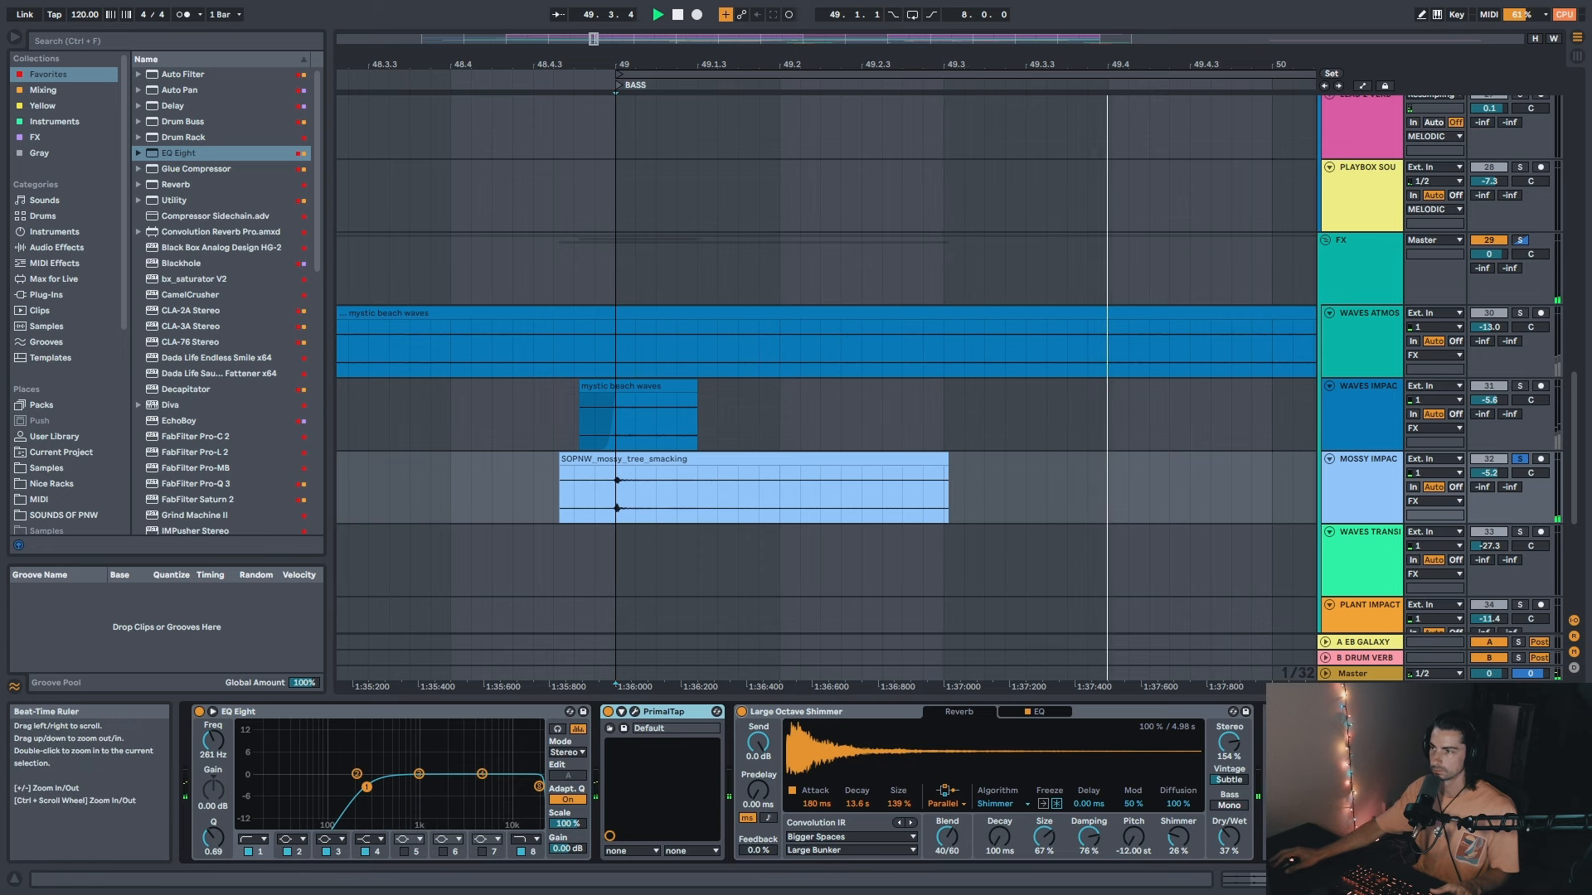
# Step: Solo the ocean waves transition track near the COOL DOWN marker and play it from bar 87
pyautogui.moveTo(920, 64); pyautogui.dragTo(579, 54)
pyautogui.scroll(-4, 942, 416)
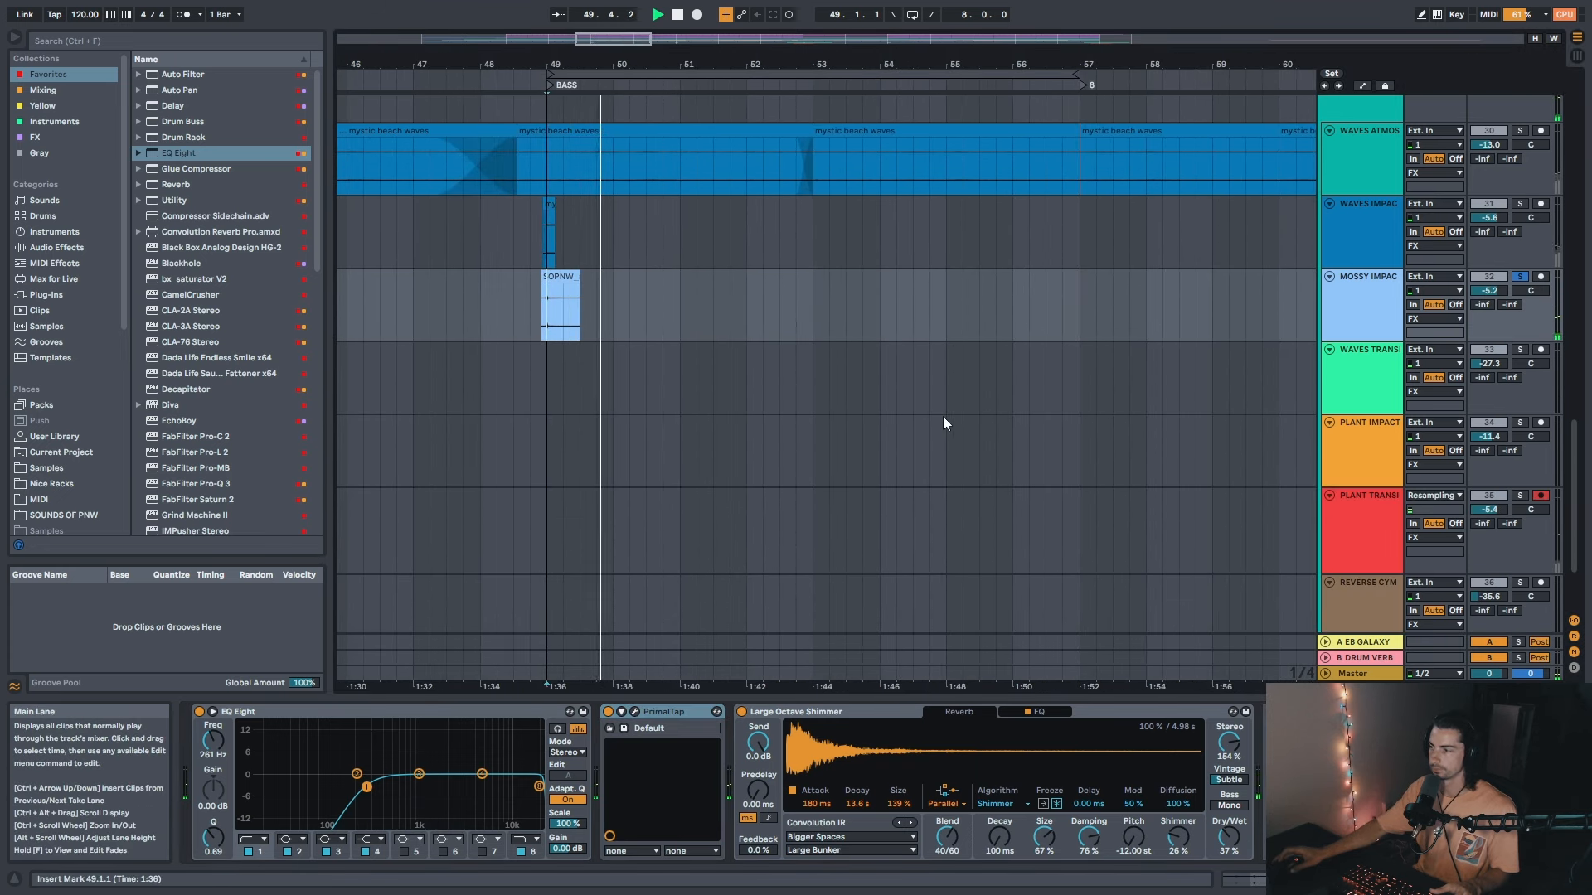
pyautogui.moveTo(1096, 80); pyautogui.dragTo(740, 72)
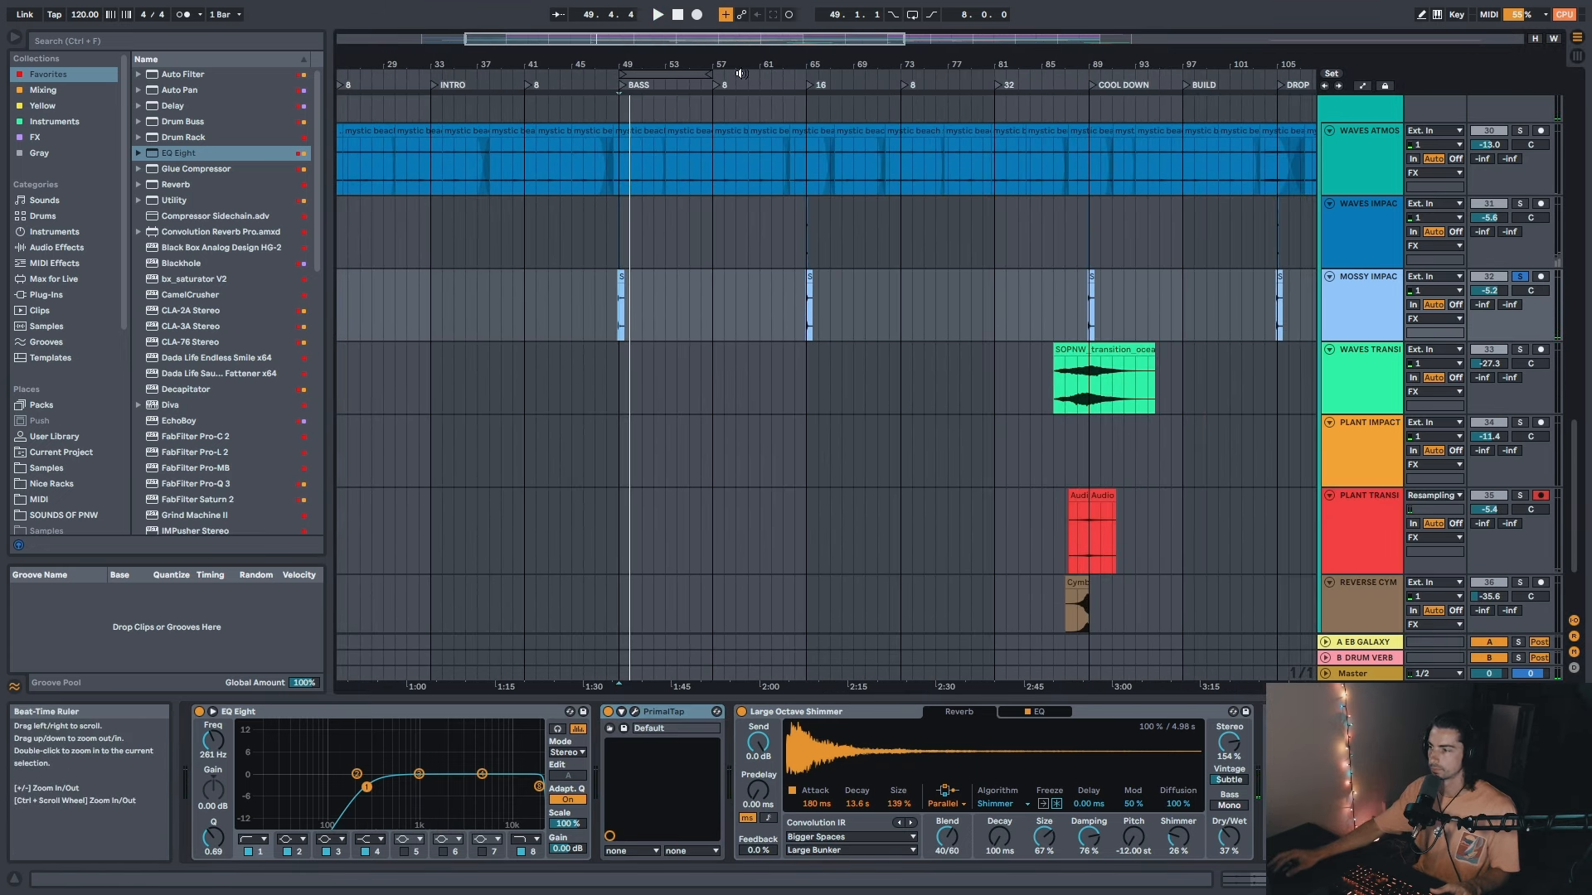
pyautogui.moveTo(1127, 62); pyautogui.dragTo(829, 149)
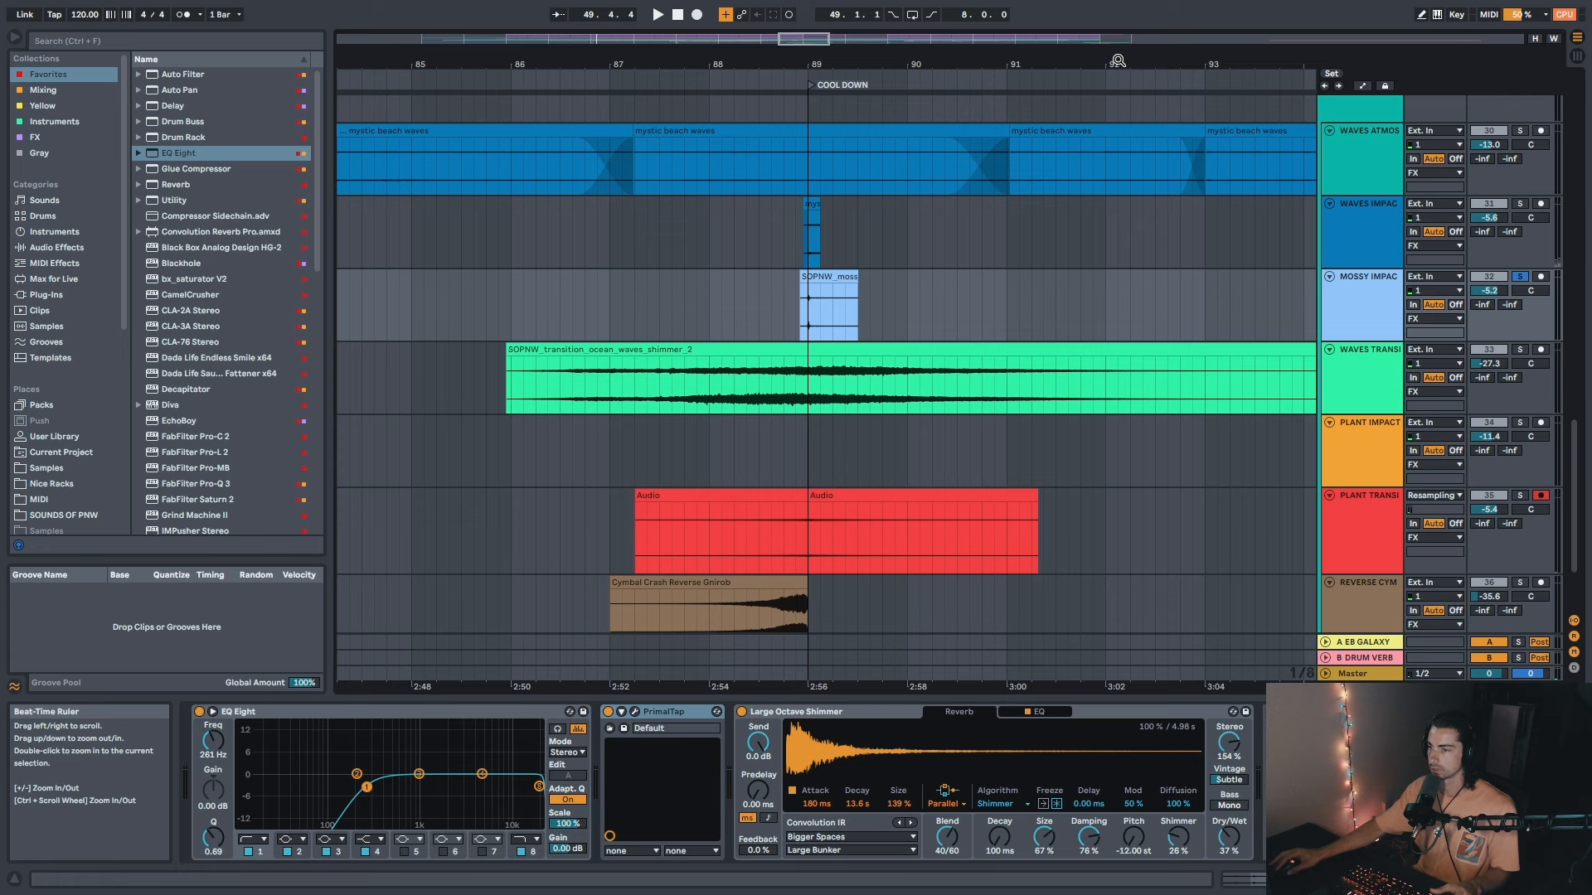
pyautogui.click(673, 350)
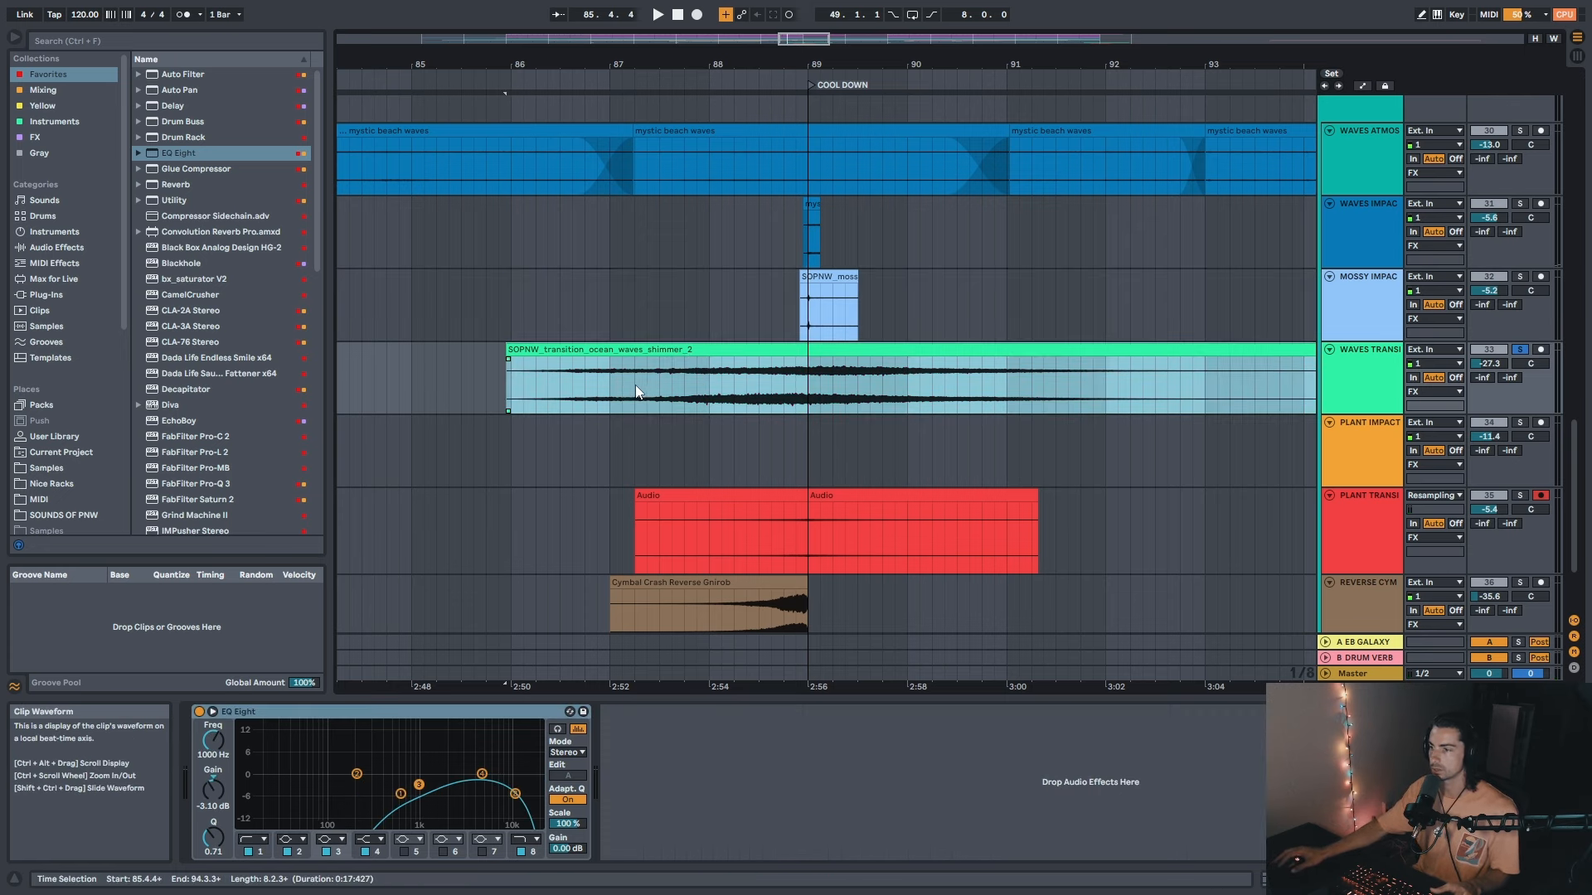
pyautogui.click(610, 315)
pyautogui.press('space')
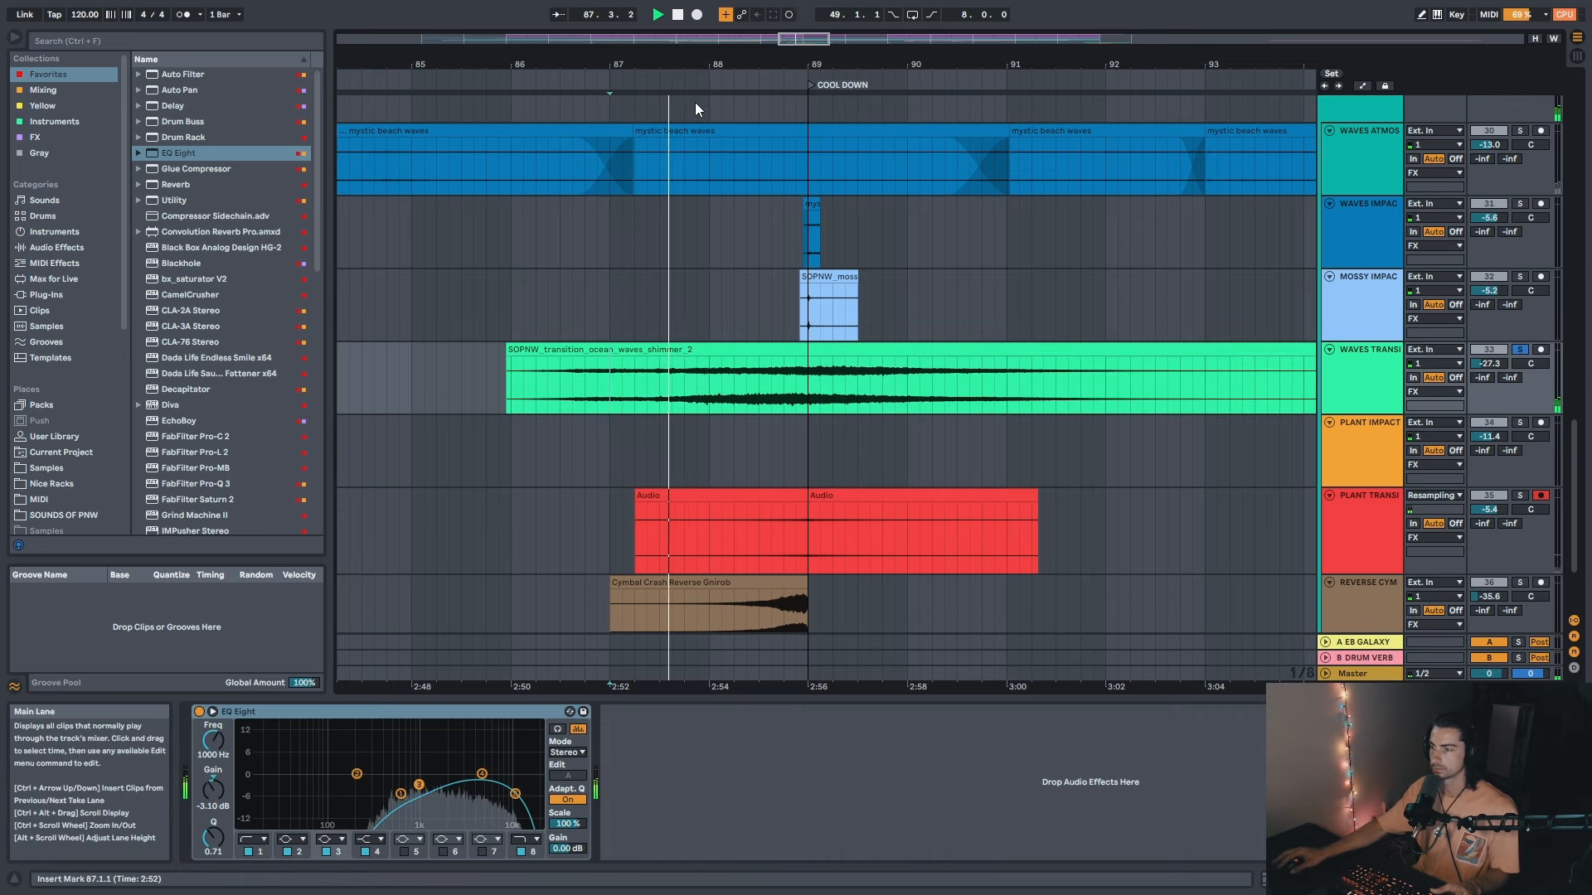
# Step: Play the ocean waves shimmer transition clip within the full mix, leading into the COOL DOWN section
pyautogui.moveTo(831, 64); pyautogui.dragTo(811, 25)
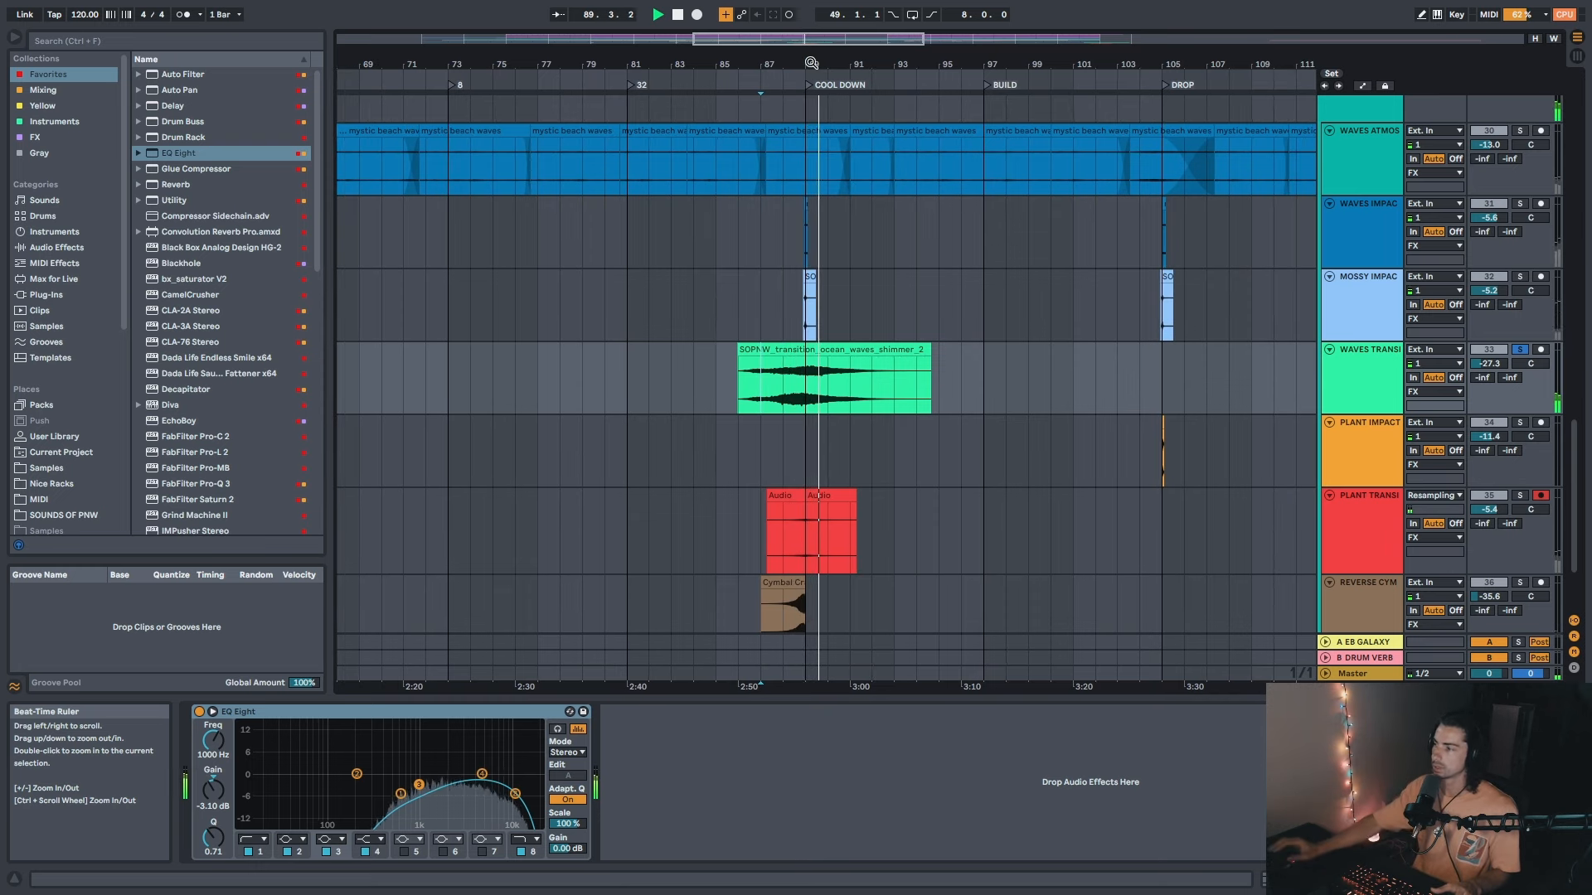
pyautogui.click(751, 349)
pyautogui.press('space')
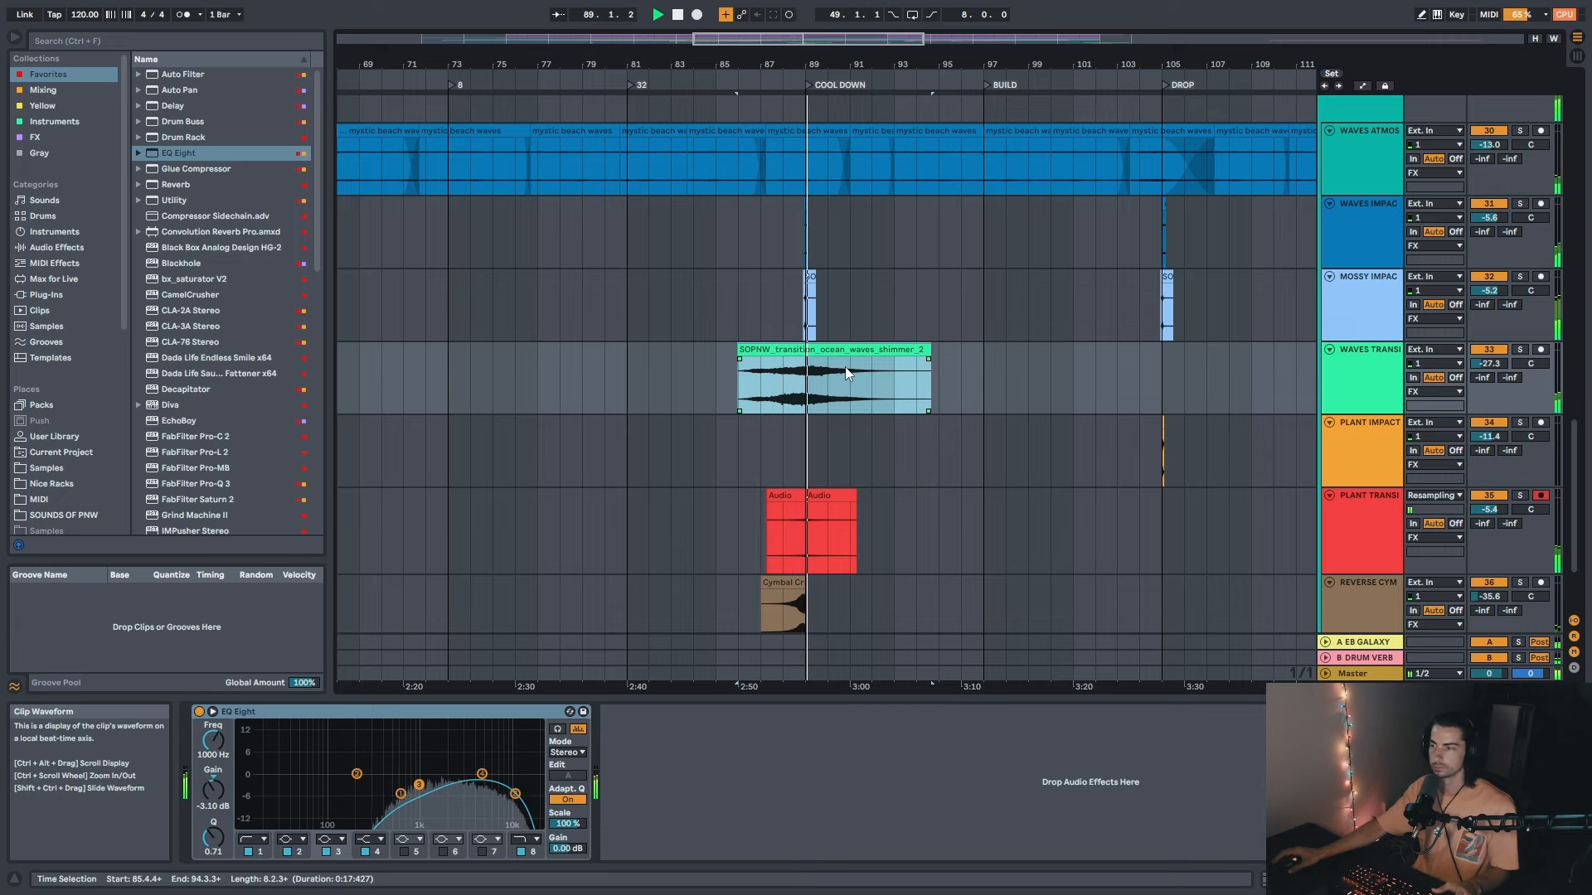
# Step: Solo the PLANT IMPACT track and play its one-shot plant punch clip at the DROP marker, bar 105
pyautogui.moveTo(838, 65); pyautogui.dragTo(778, 47)
pyautogui.moveTo(953, 62); pyautogui.dragTo(966, 124)
pyautogui.click(873, 423)
pyautogui.press('s')
pyautogui.press('space')
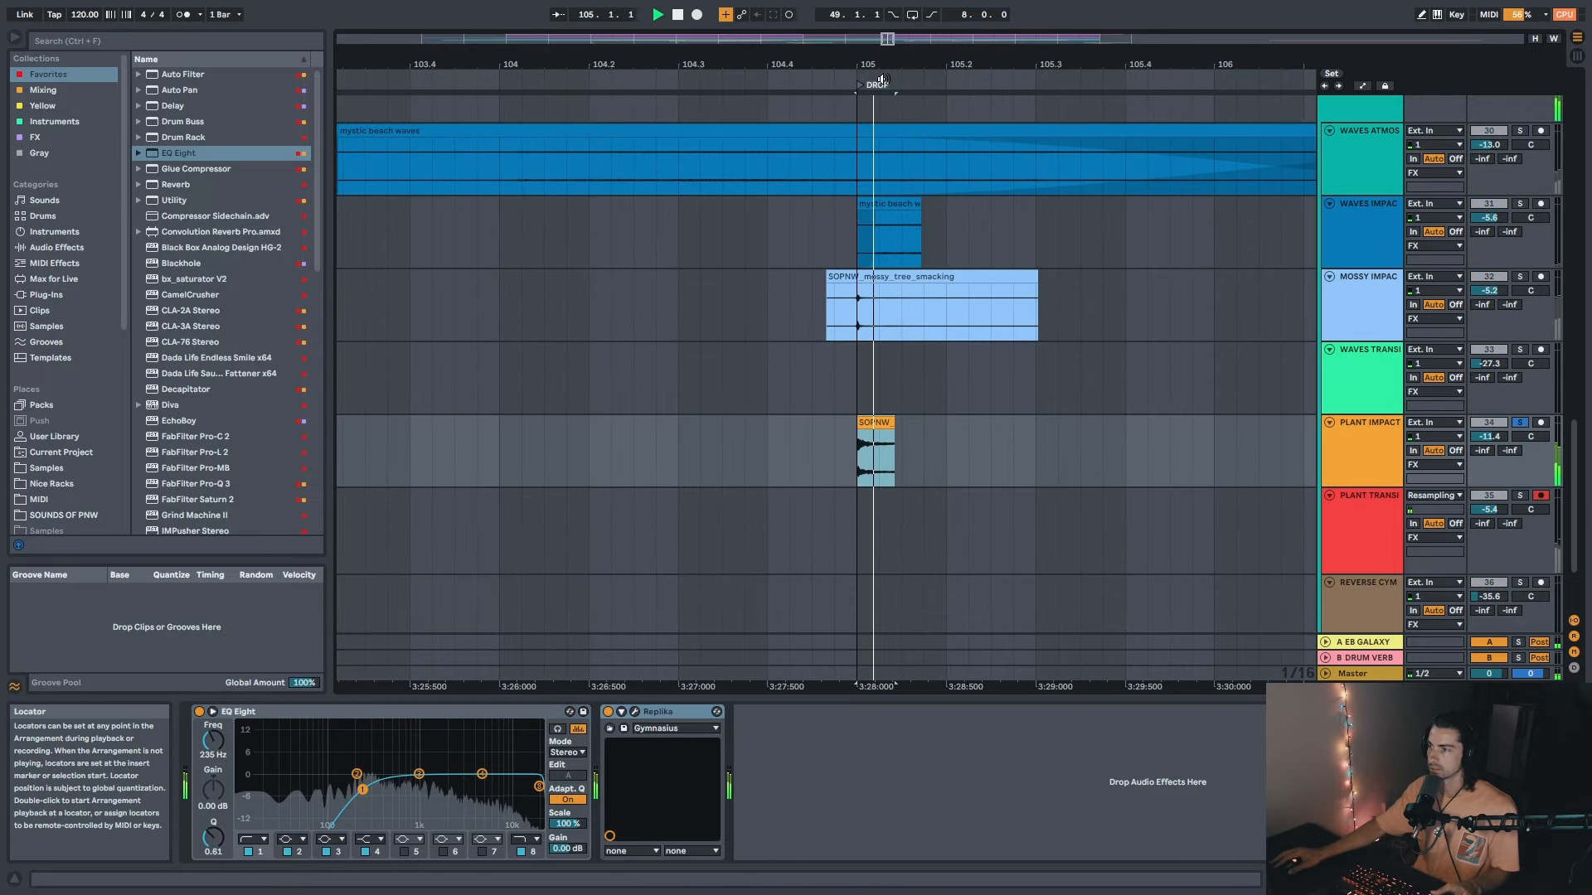
pyautogui.moveTo(883, 79); pyautogui.dragTo(880, 132)
pyautogui.press('space')
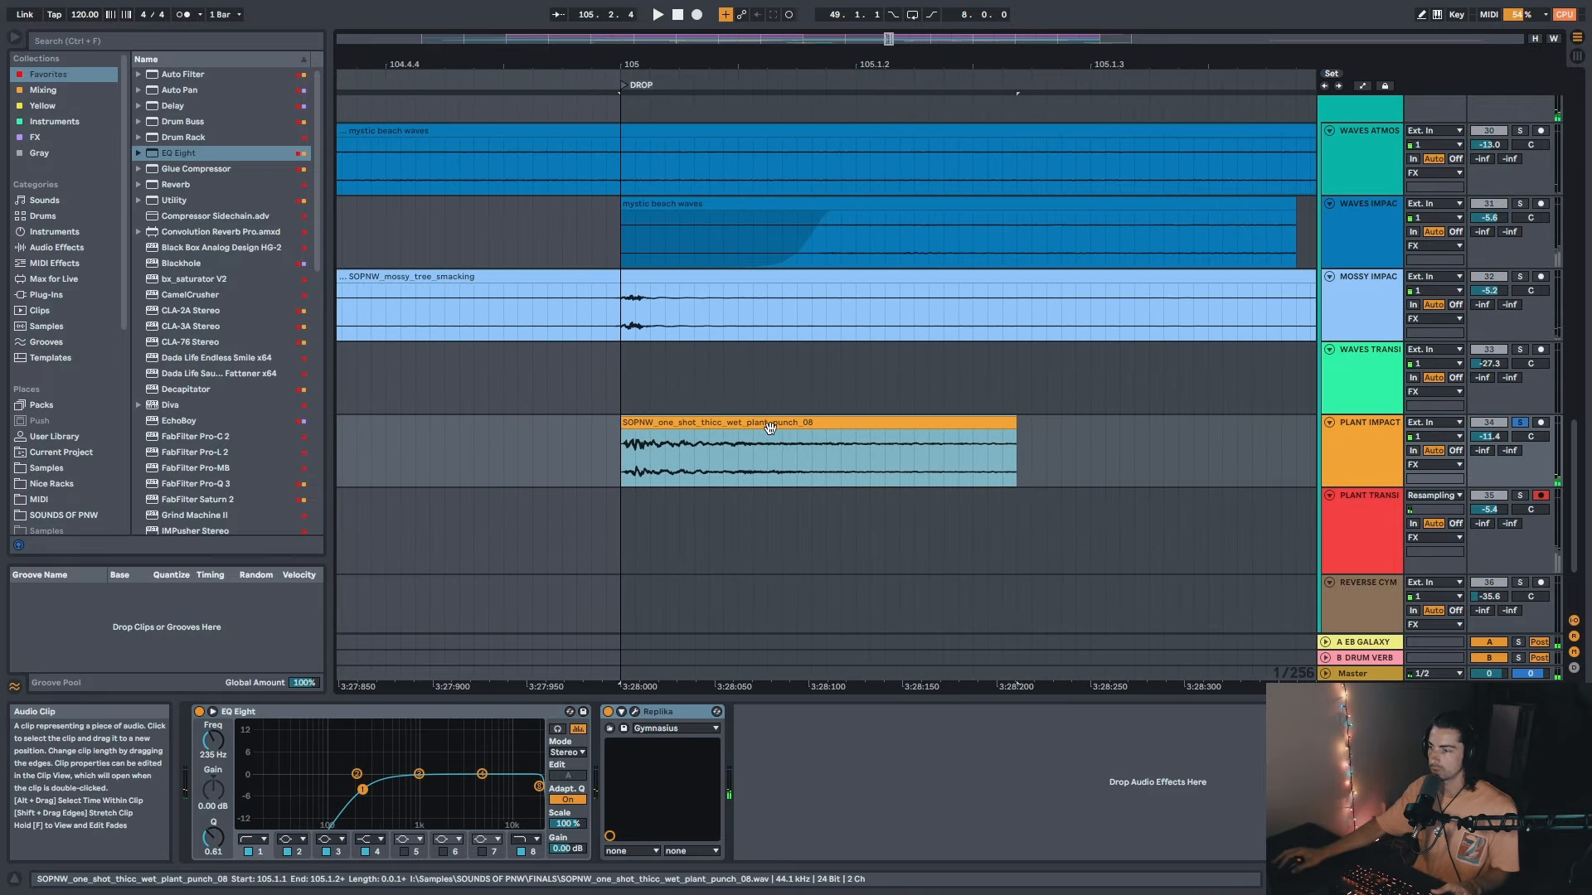
# Step: Replay the plant punch clip repeatedly, bypassing and reactivating Replika to compare the dry and delayed sound
pyautogui.click(608, 711)
pyautogui.press('space')
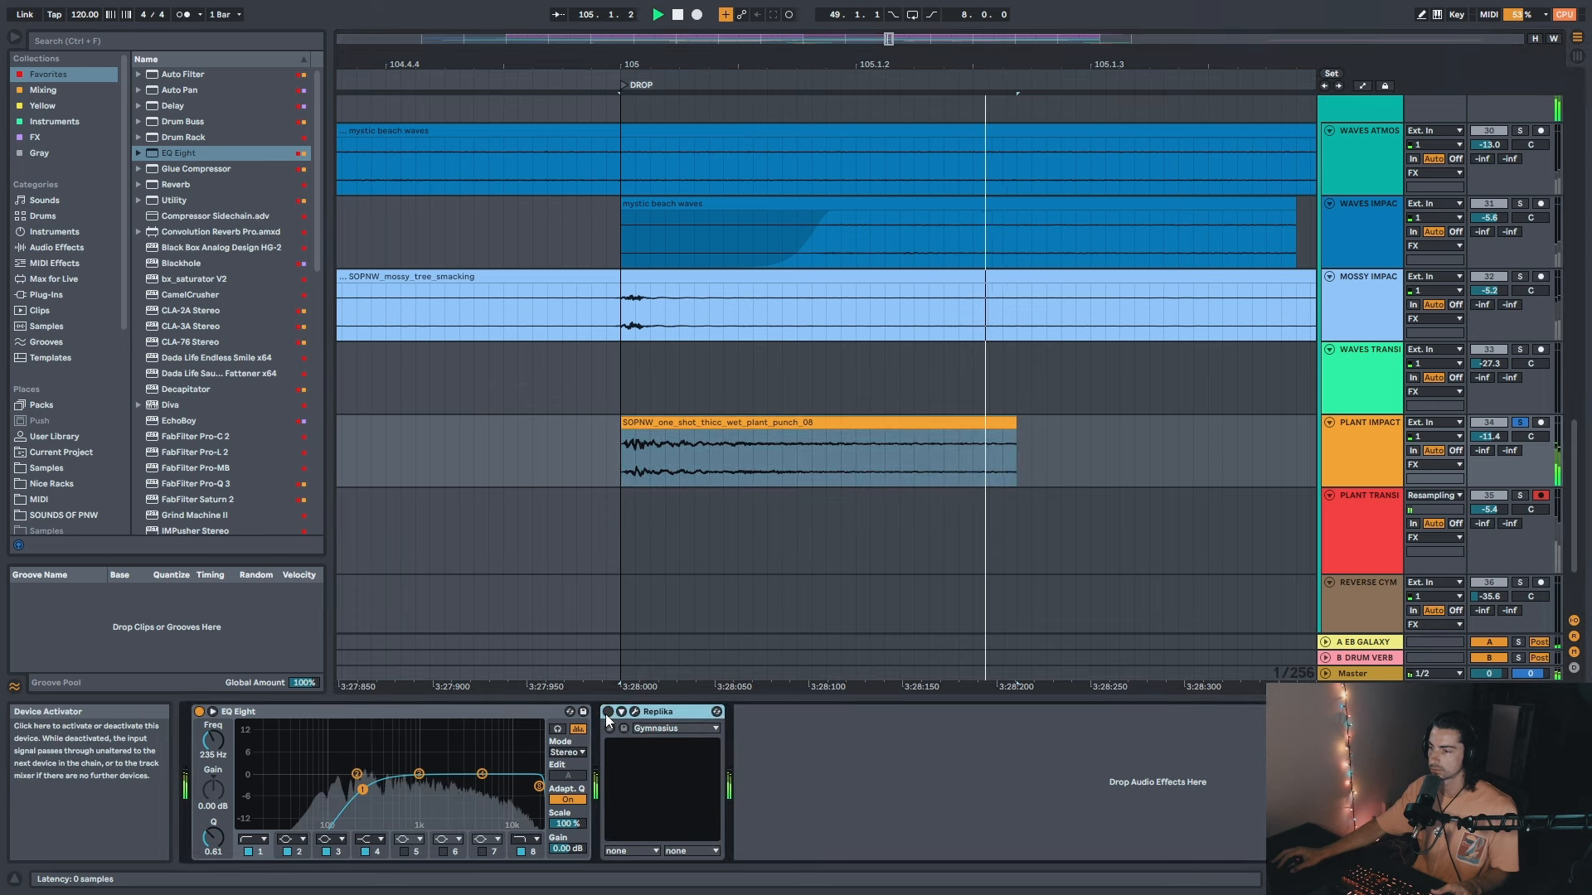
pyautogui.click(607, 713)
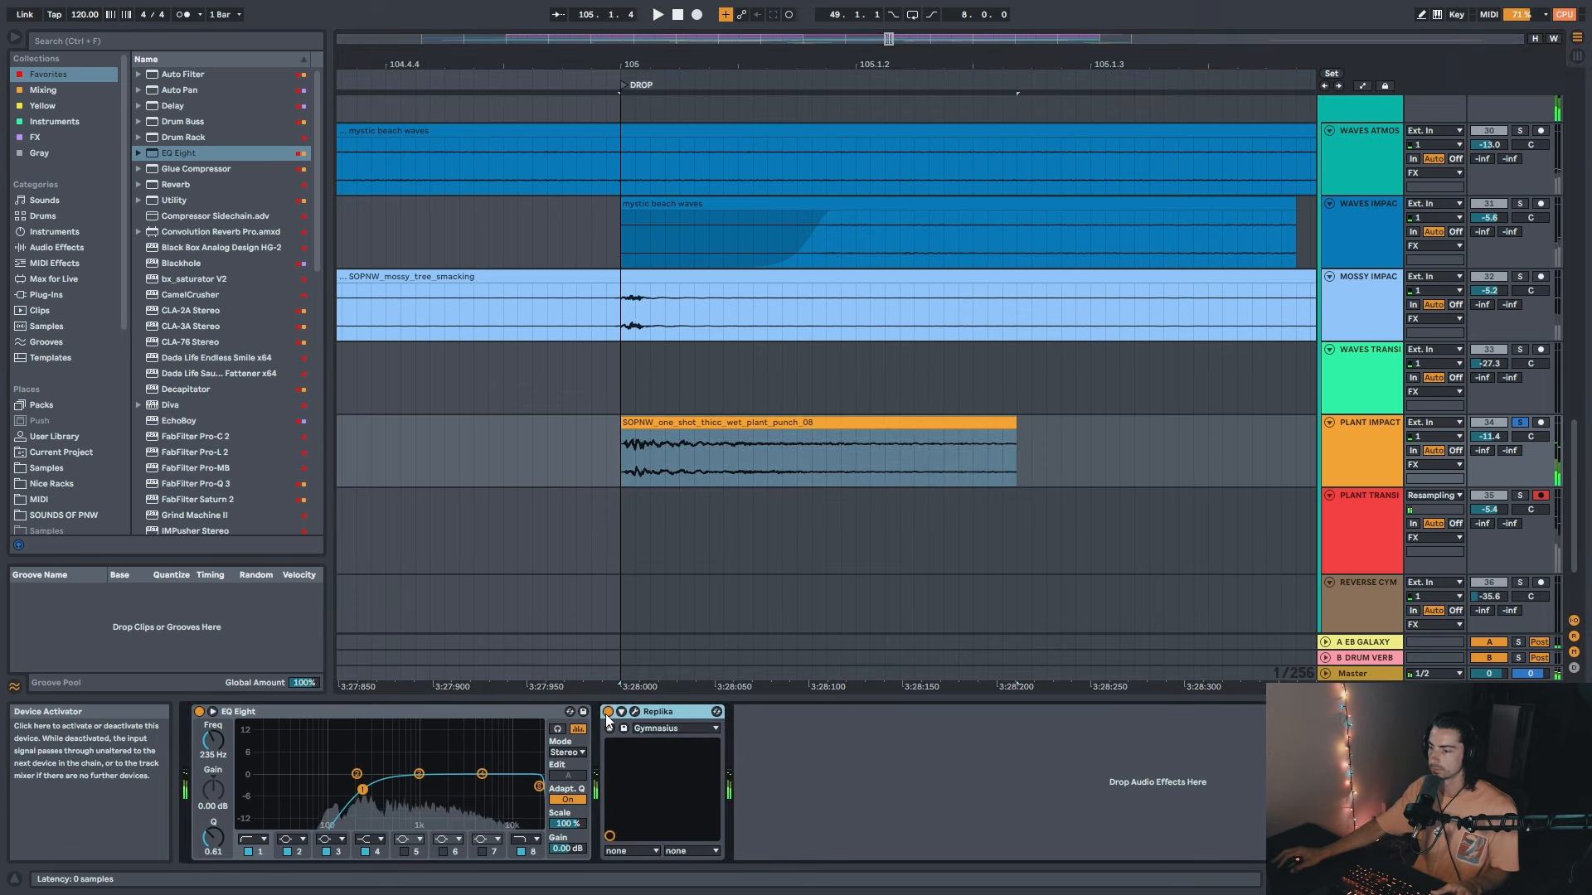
pyautogui.press('space')
pyautogui.press('space')
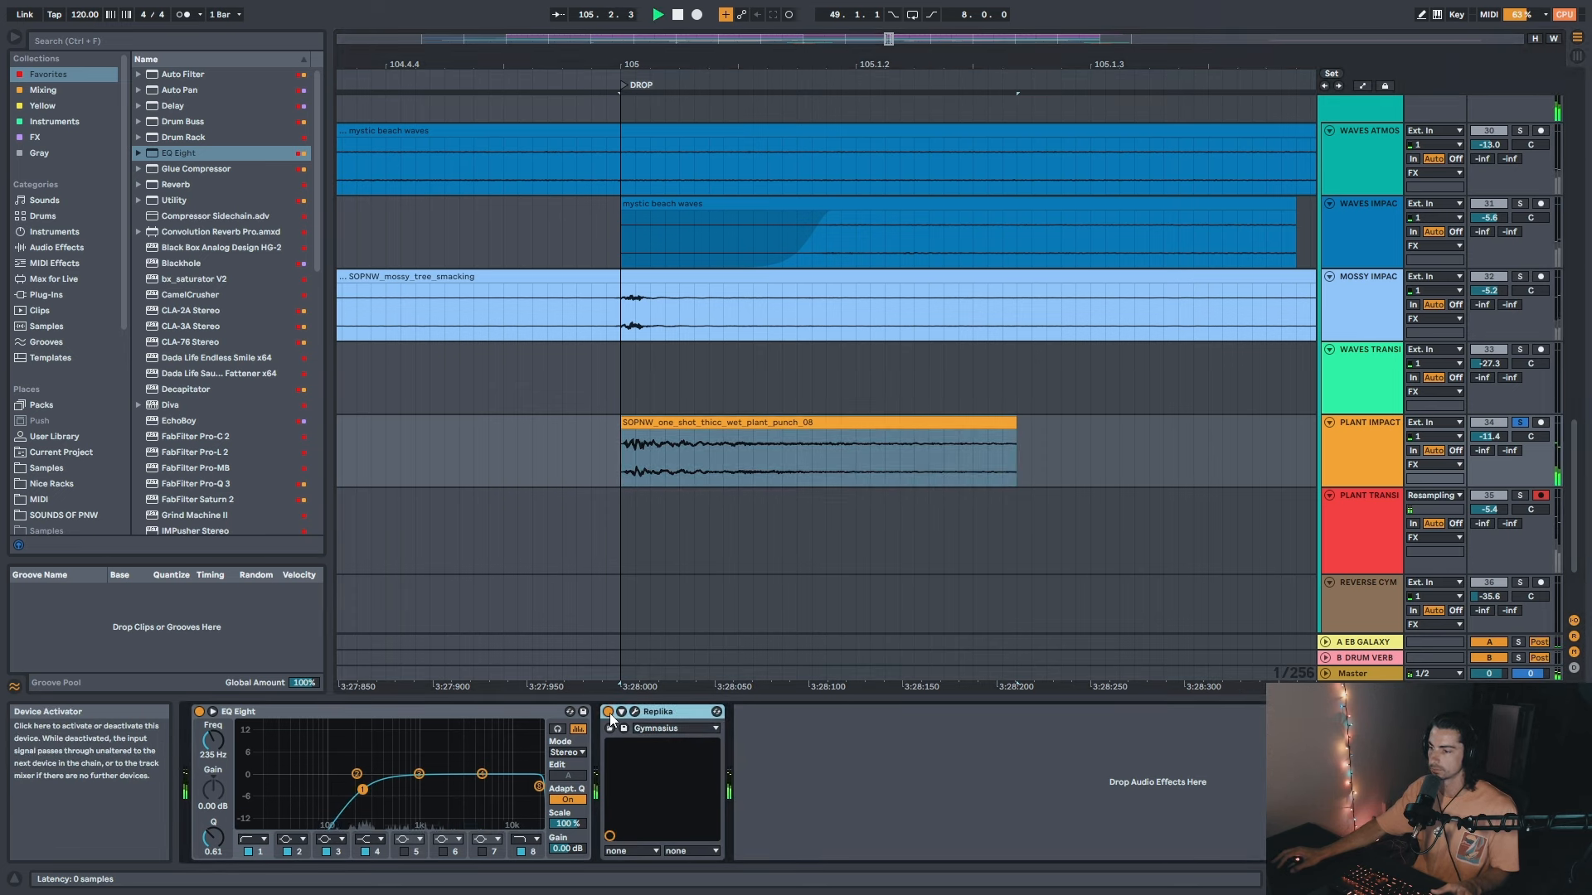
pyautogui.click(609, 713)
pyautogui.press('space')
pyautogui.press('space')
pyautogui.click(609, 713)
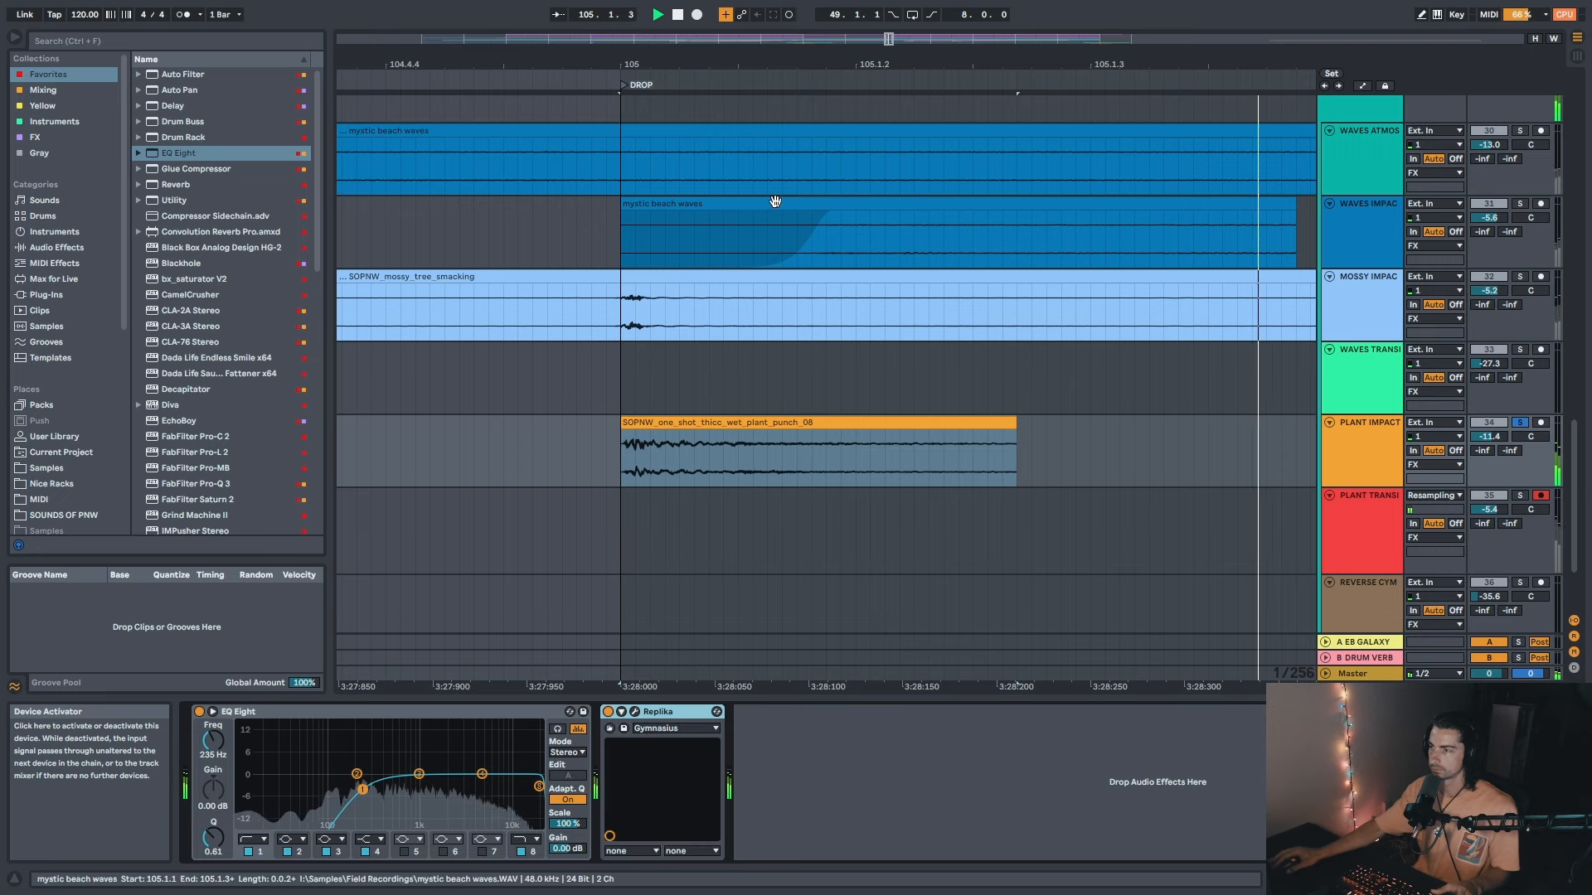
# Step: Stop playback, solo the PLANT TRANSI track and play its transition clips from about bar 88, leading into COOL DOWN
pyautogui.moveTo(820, 54); pyautogui.dragTo(1131, 9)
pyautogui.press('space')
pyautogui.click(681, 507)
pyautogui.moveTo(711, 63)
pyautogui.mouseDown()
pyautogui.moveTo(710, 120)
pyautogui.moveTo(699, 56)
pyautogui.mouseUp()
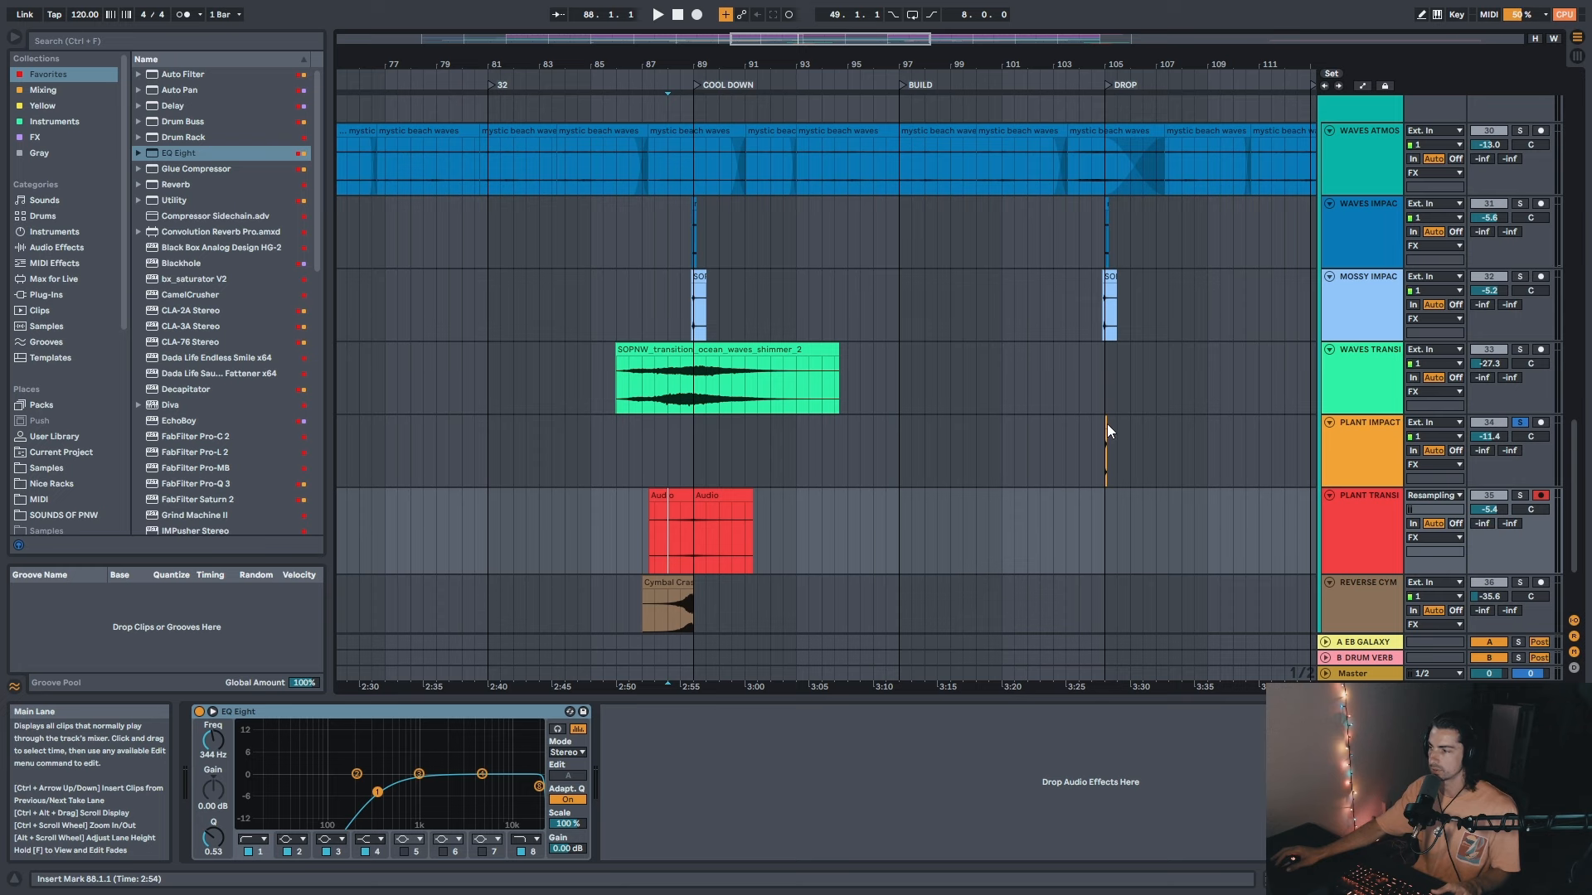
pyautogui.click(682, 497)
pyautogui.moveTo(698, 63); pyautogui.dragTo(688, 116)
pyautogui.click(616, 539)
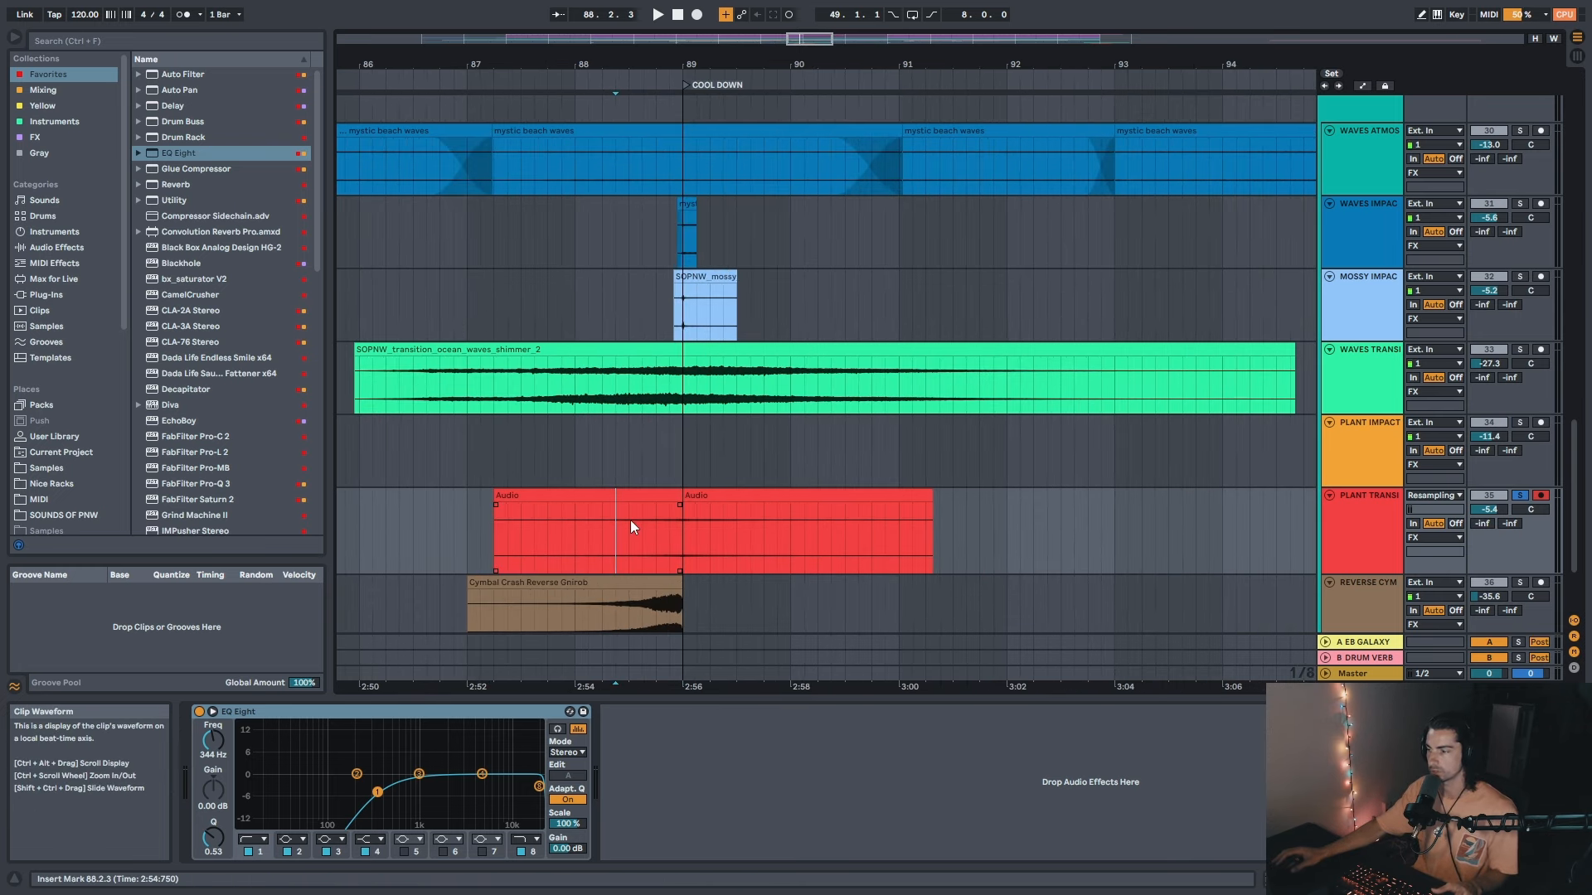
pyautogui.press('space')
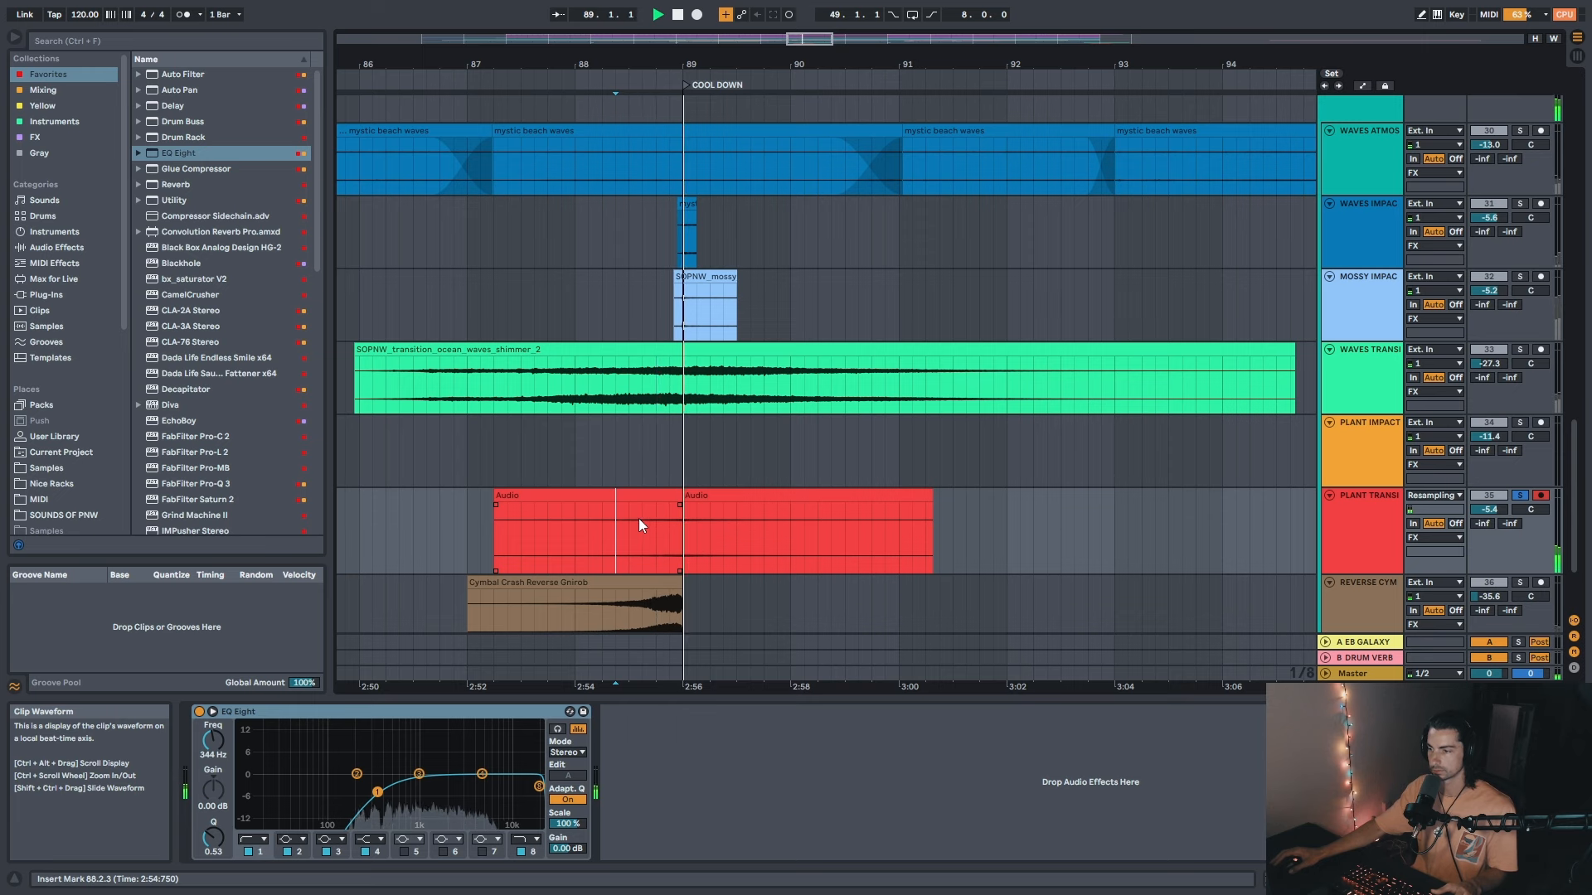
# Step: Solo the REVERSE CYM track and play its reversed cymbal clip from bar 88.2 into the COOL DOWN marker
pyautogui.moveTo(752, 59); pyautogui.dragTo(716, 92)
pyautogui.scroll(-2, 827, 477)
pyautogui.press('space')
pyautogui.scroll(-1, 692, 504)
pyautogui.click(615, 499)
pyautogui.press('space')
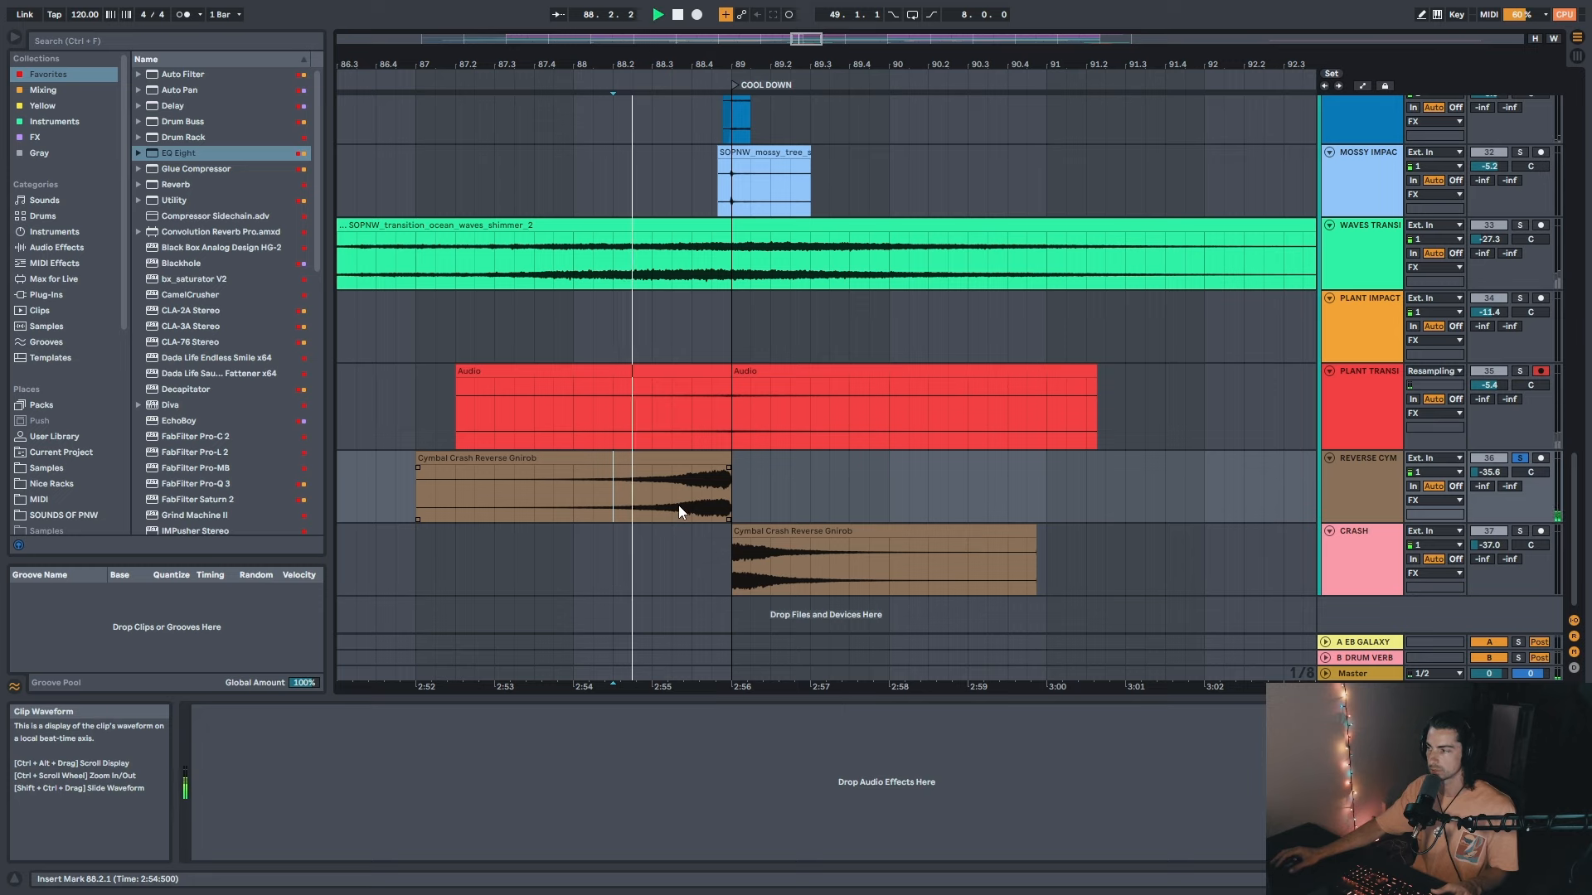
# Step: Solo the CRASH track and replay the COOL DOWN transition from bar 88.2
pyautogui.click(1520, 532)
pyautogui.press('space')
pyautogui.press('space')
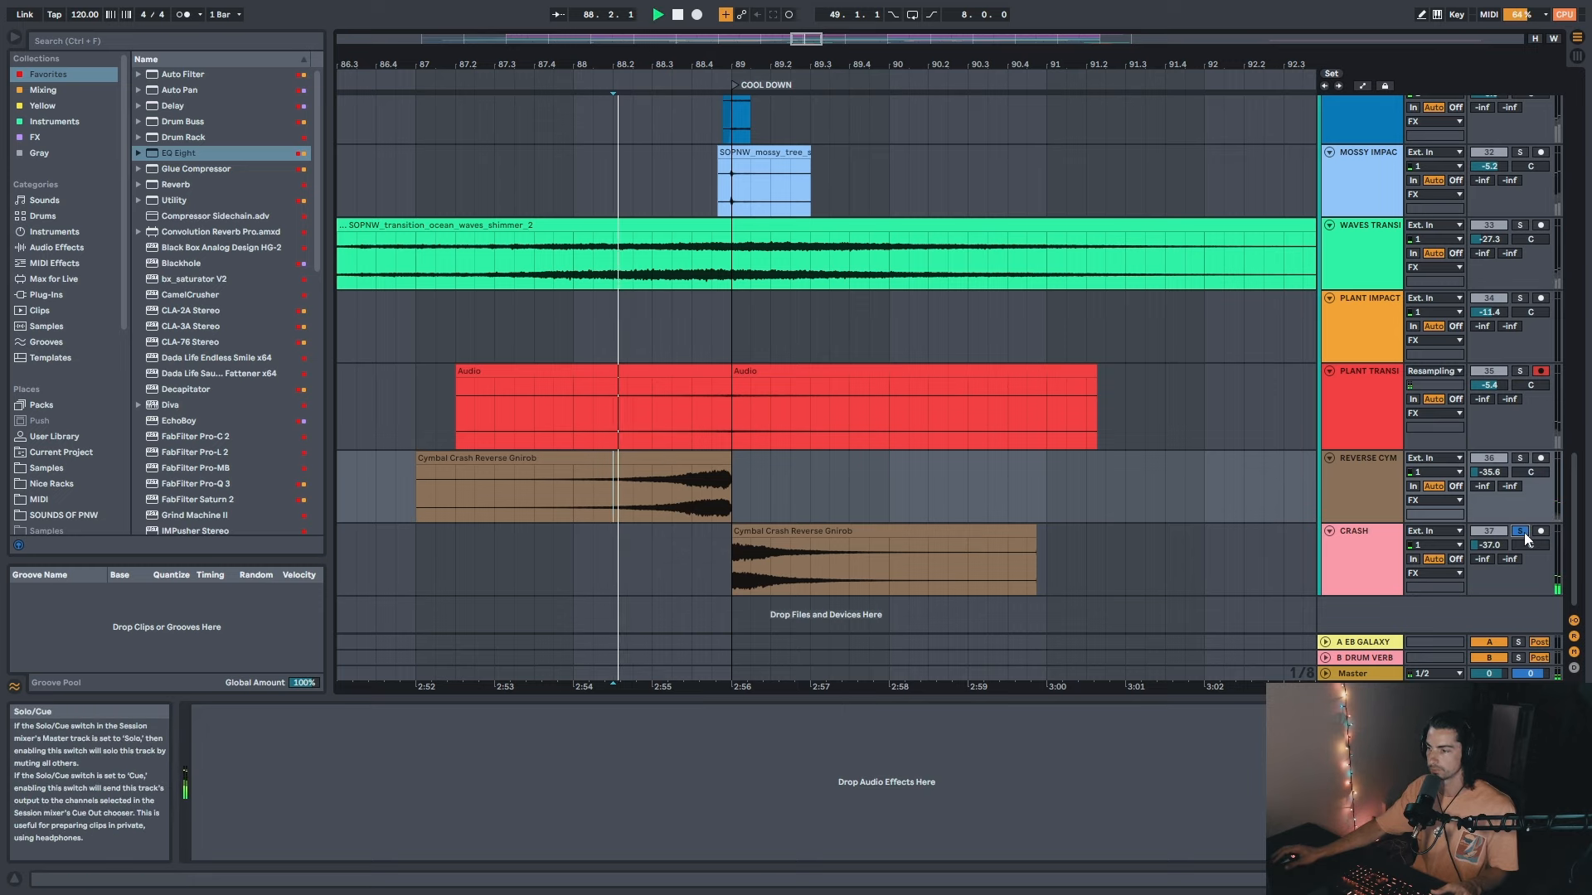
# Step: Play the combined COOL DOWN transition within the full mix, starting from bar 87.2
pyautogui.moveTo(798, 66)
pyautogui.mouseDown()
pyautogui.moveTo(797, 21)
pyautogui.moveTo(761, 181)
pyautogui.mouseUp()
pyautogui.click(749, 488)
pyautogui.press('space')
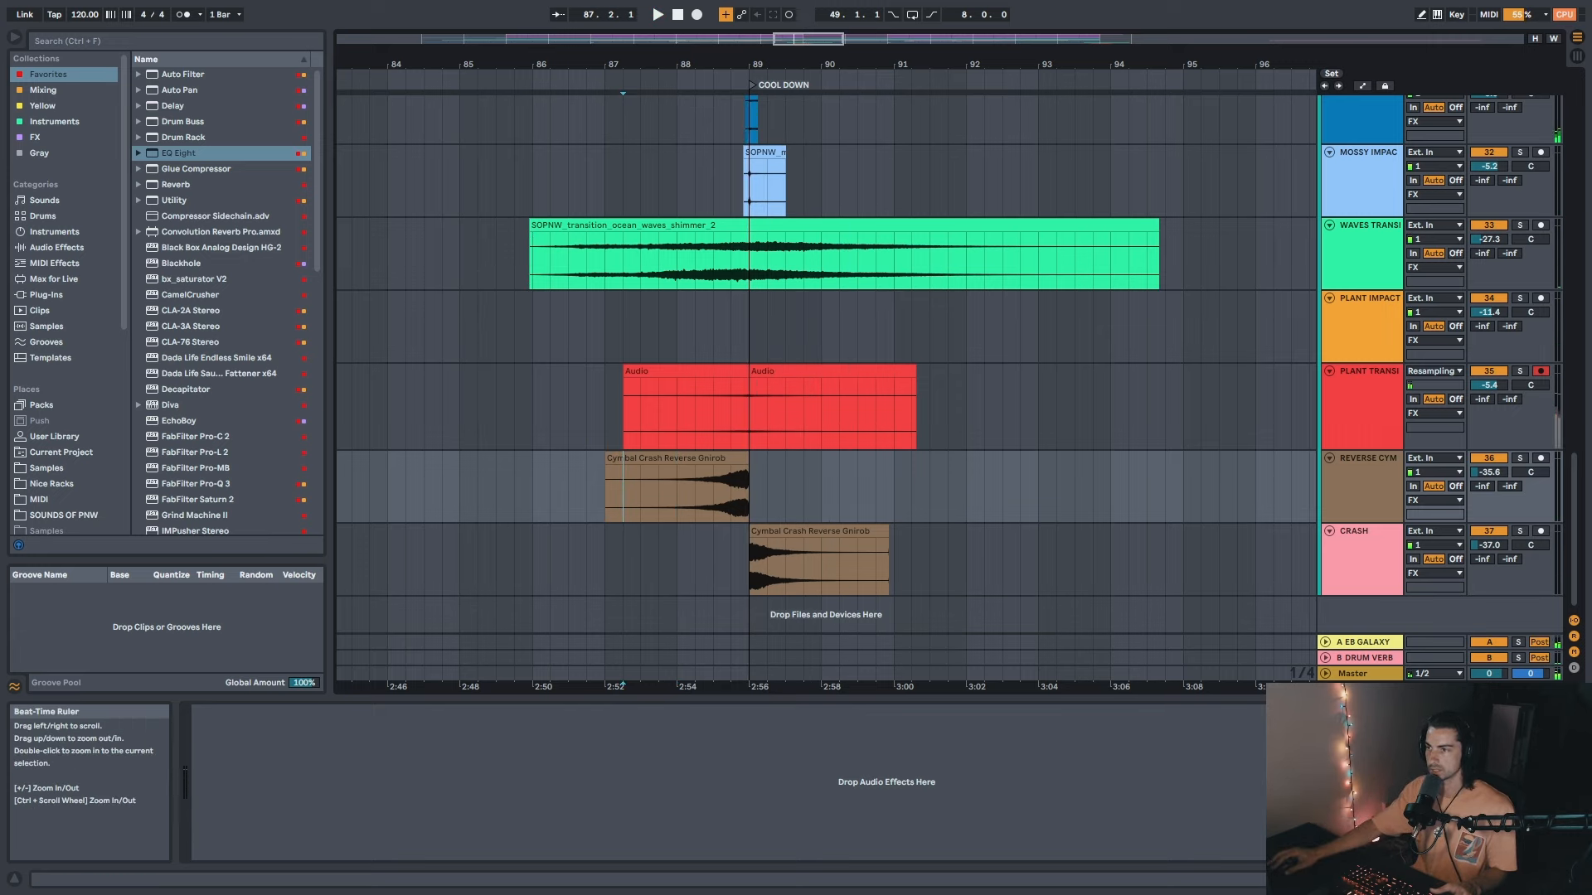
pyautogui.moveTo(766, 65); pyautogui.dragTo(766, 14)
pyautogui.press('space')
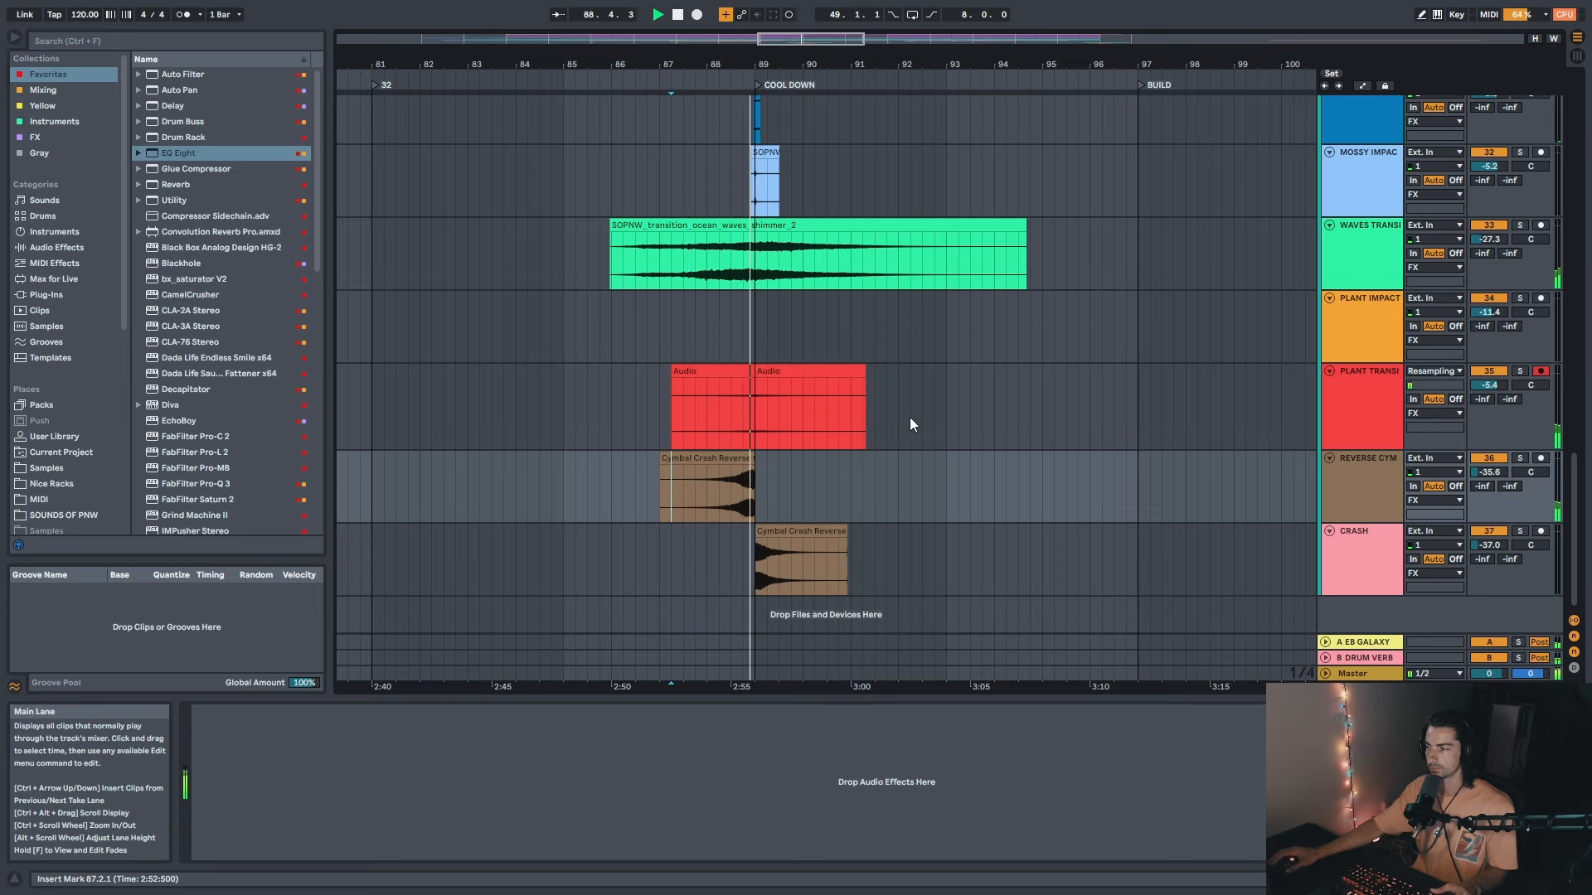
# Step: Fold the FX group in the arrangement and stop playback
pyautogui.moveTo(1577, 474); pyautogui.dragTo(1576, 358)
pyautogui.moveTo(817, 64); pyautogui.dragTo(896, 41)
pyautogui.scroll(-5, 958, 459)
pyautogui.click(1343, 262)
pyautogui.click(1326, 173)
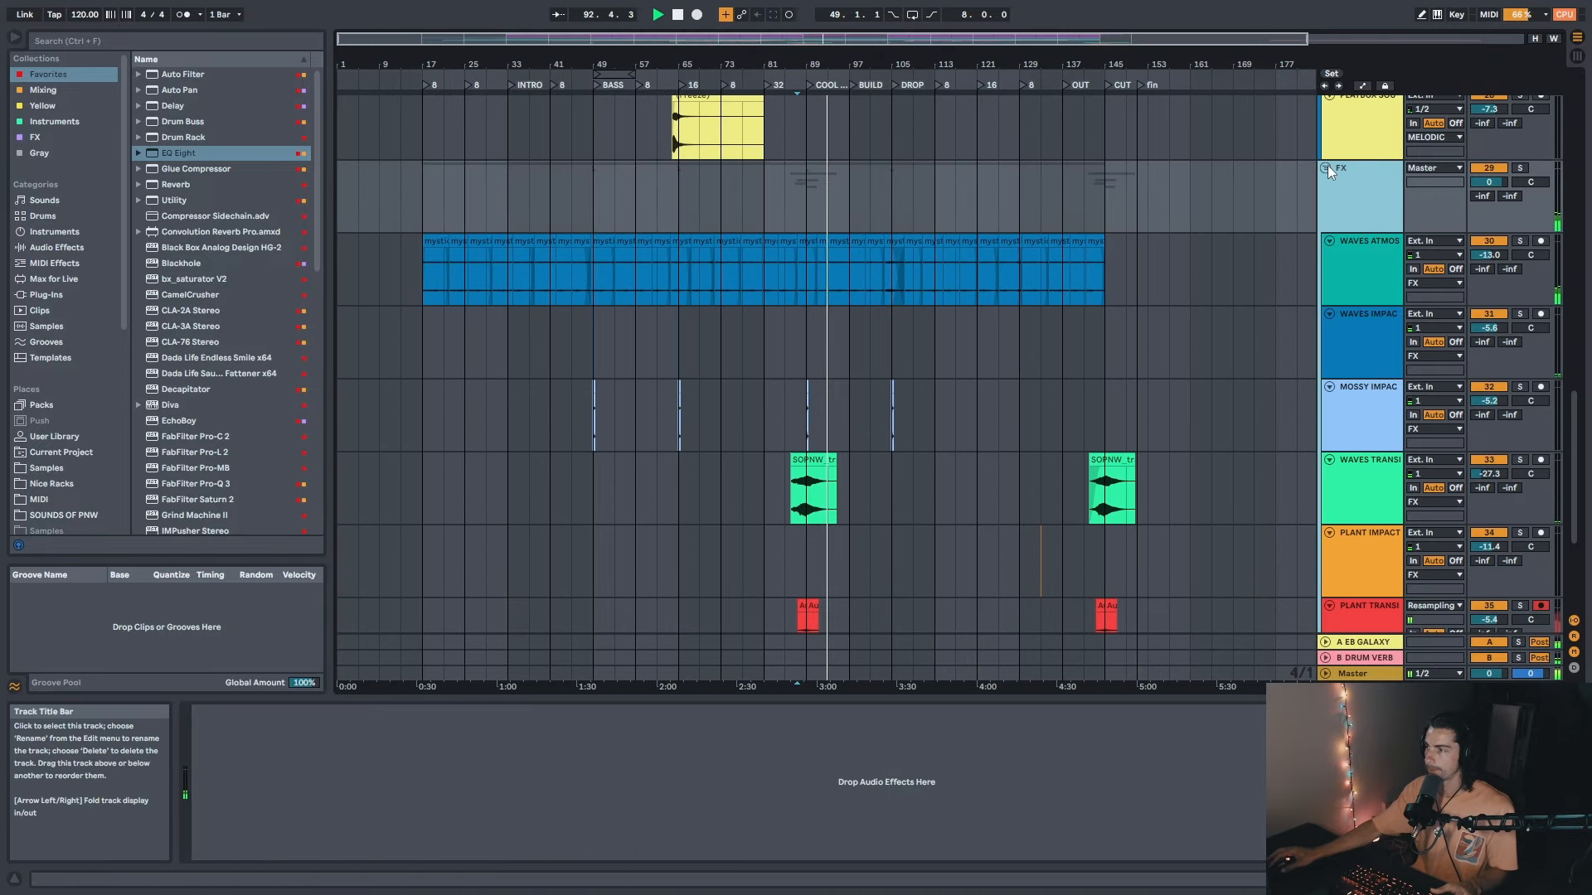
pyautogui.click(1325, 167)
pyautogui.press('space')
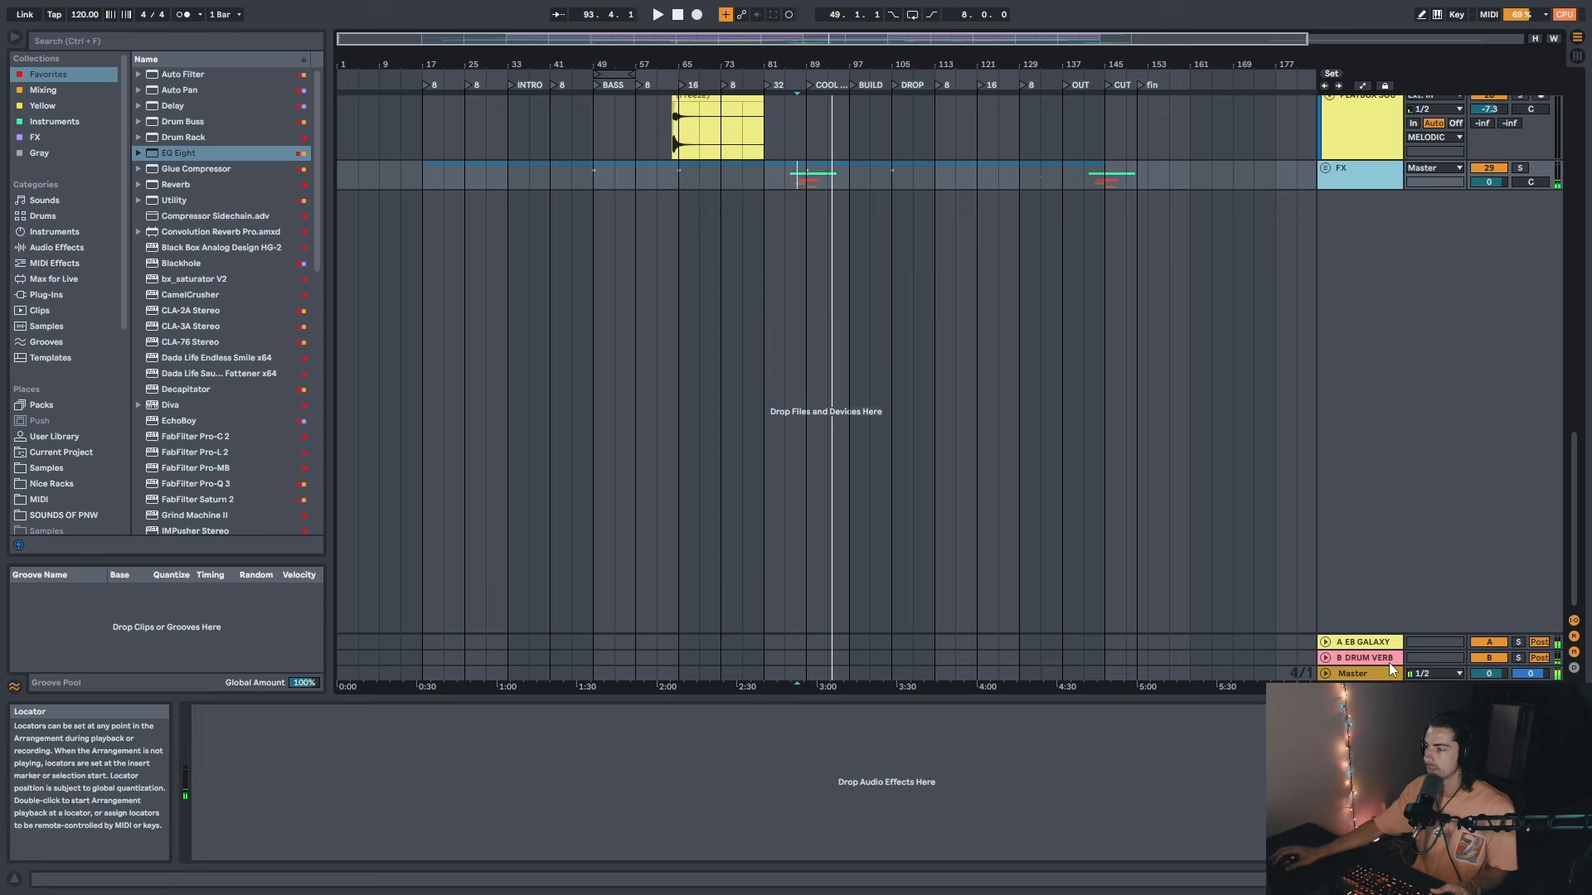
pyautogui.click(1370, 642)
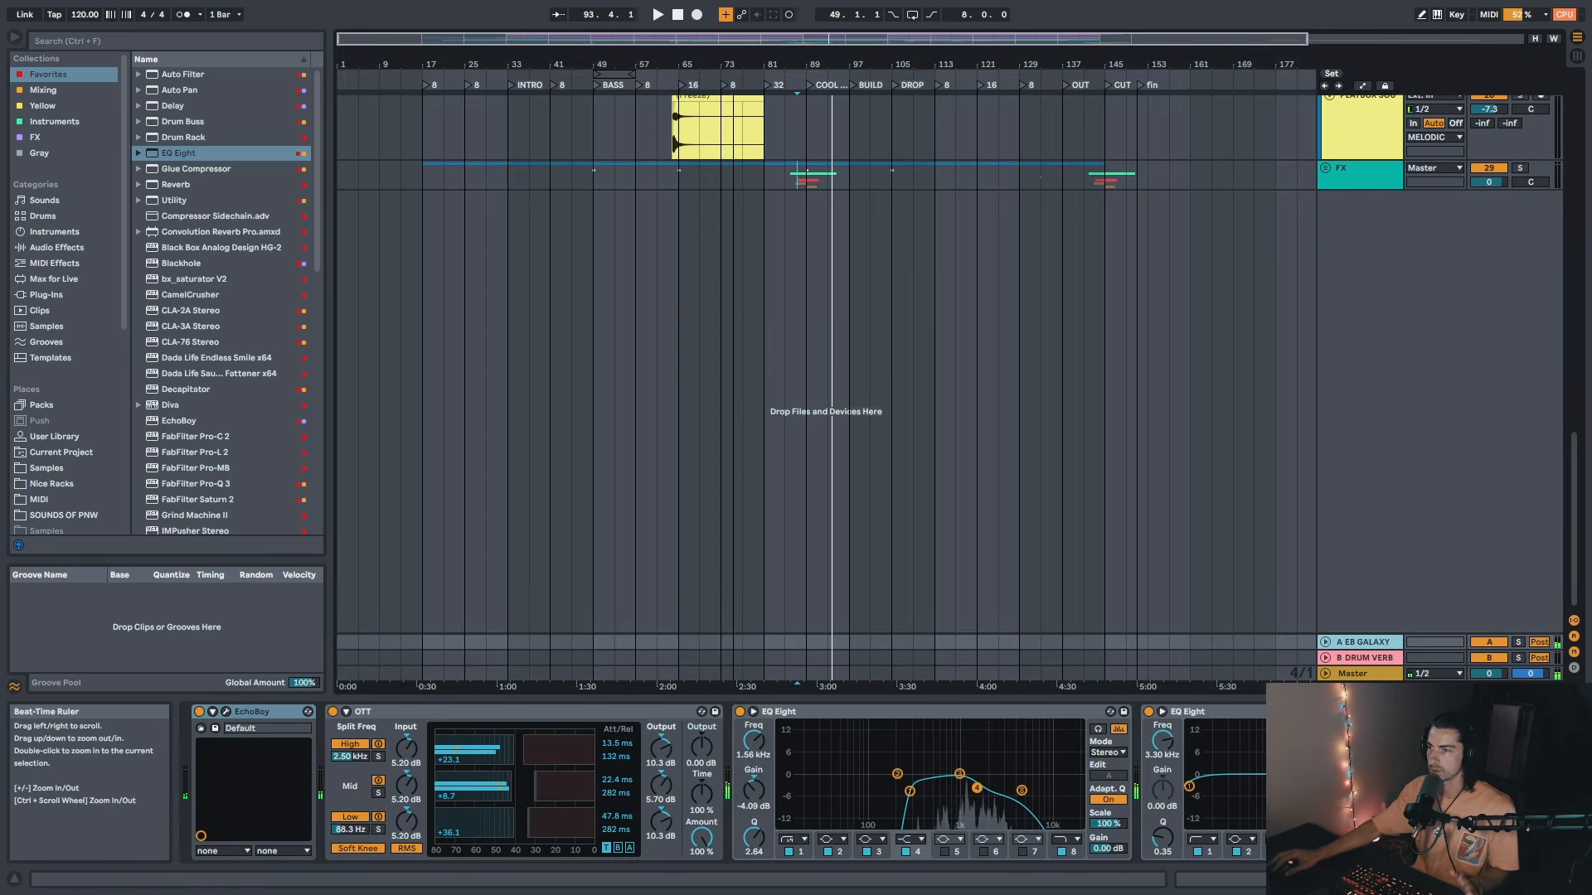
pyautogui.moveTo(701, 54); pyautogui.dragTo(701, 67)
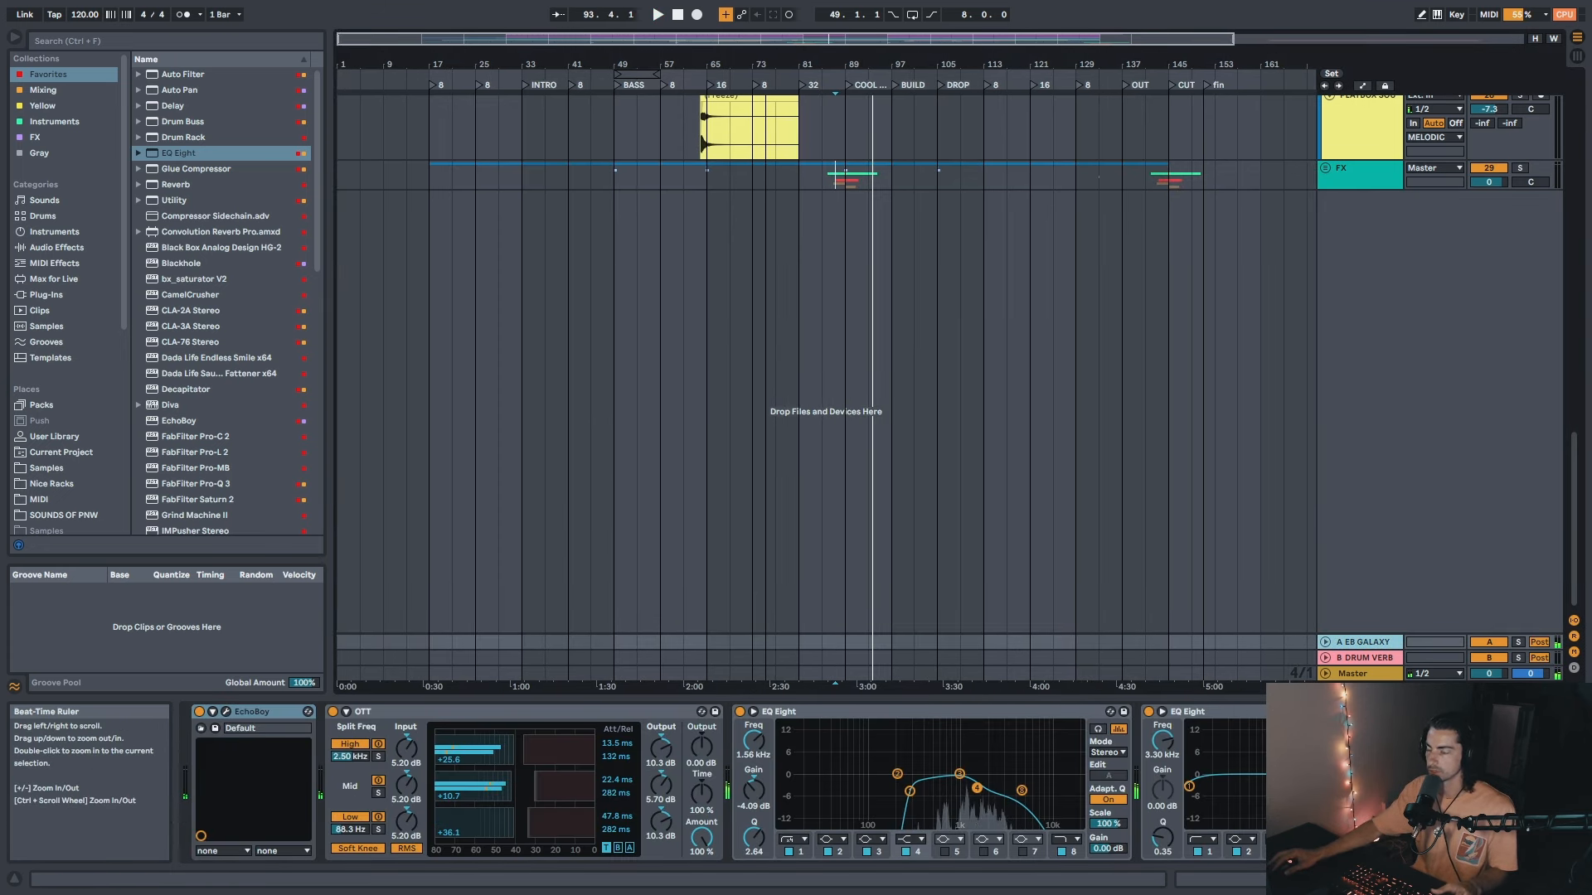
pyautogui.click(226, 712)
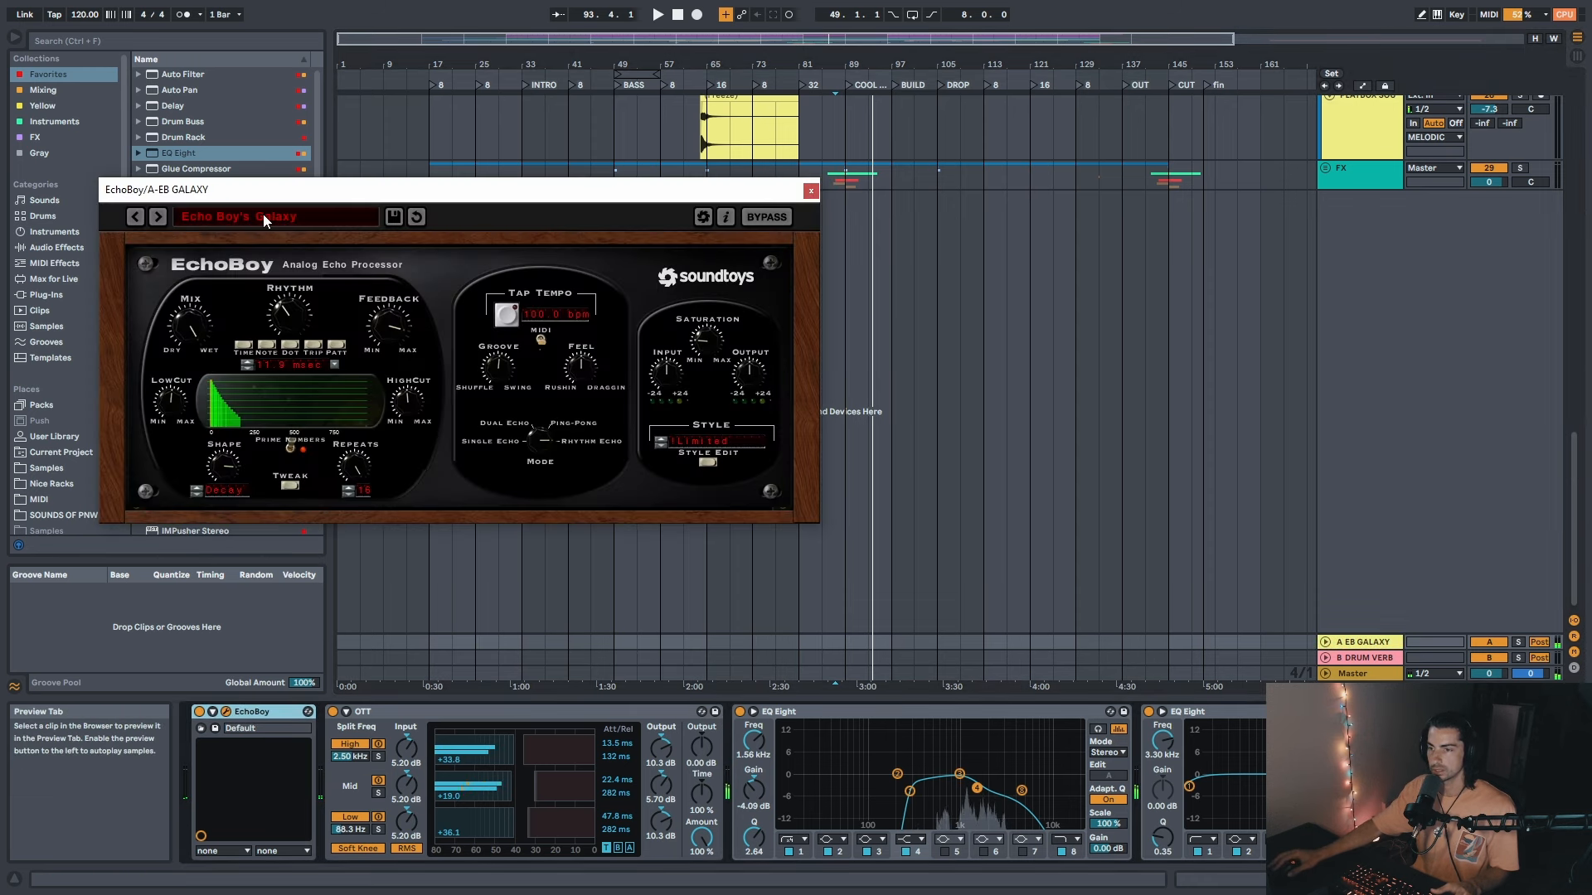
pyautogui.moveTo(289, 200); pyautogui.dragTo(290, 184)
pyautogui.click(811, 171)
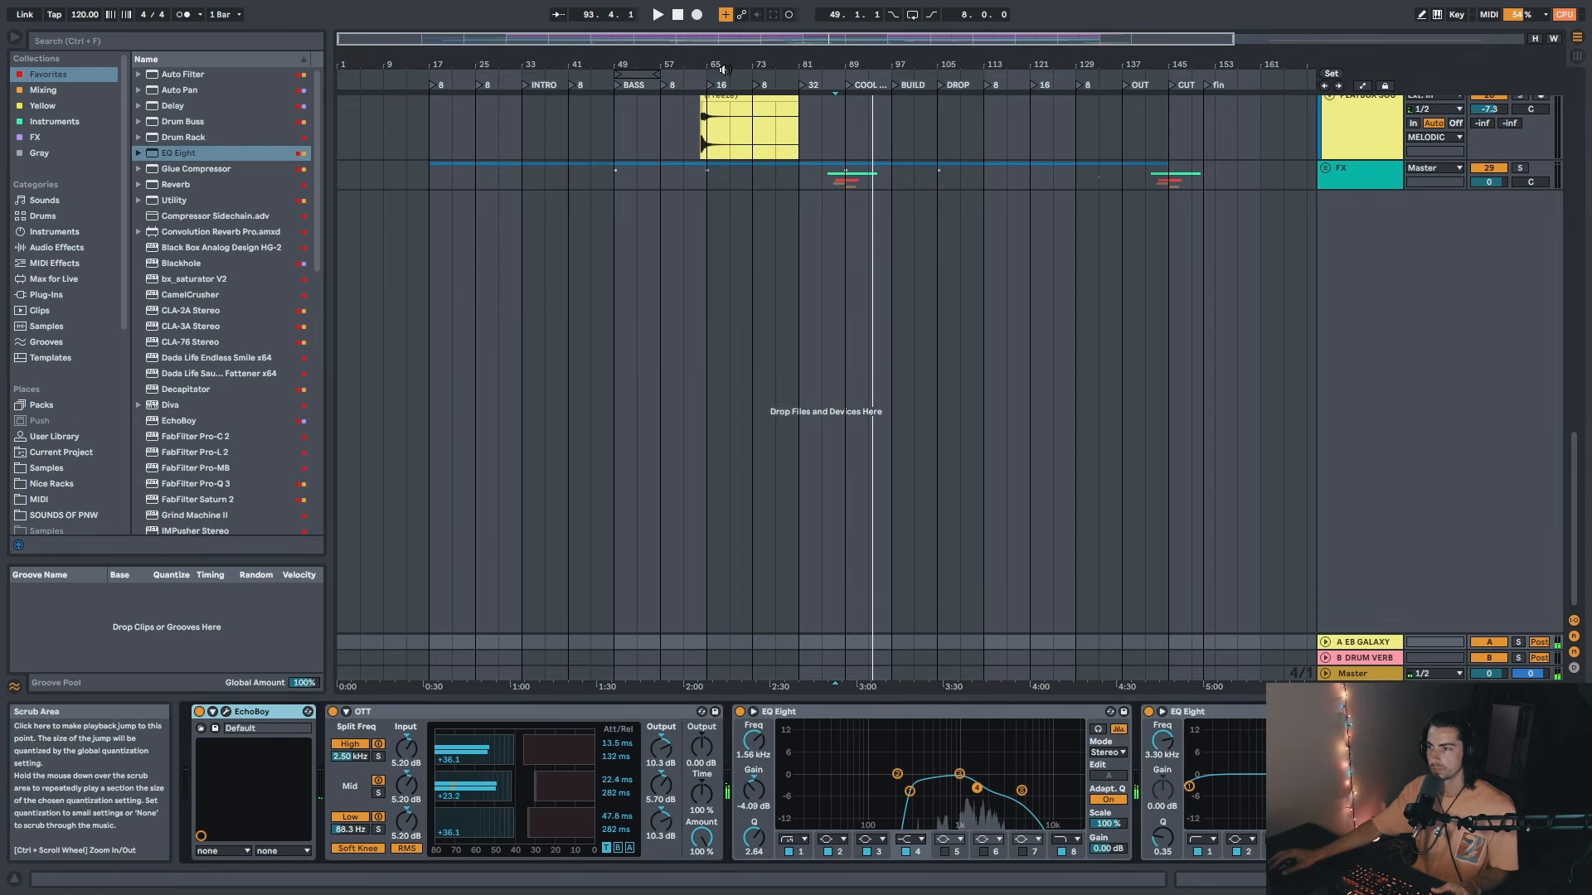
# Step: Examine the EchoBoy and OTT devices on the A EB GALAXY return alongside the arrangement's tracks
pyautogui.moveTo(623, 60); pyautogui.dragTo(690, 64)
pyautogui.click(261, 713)
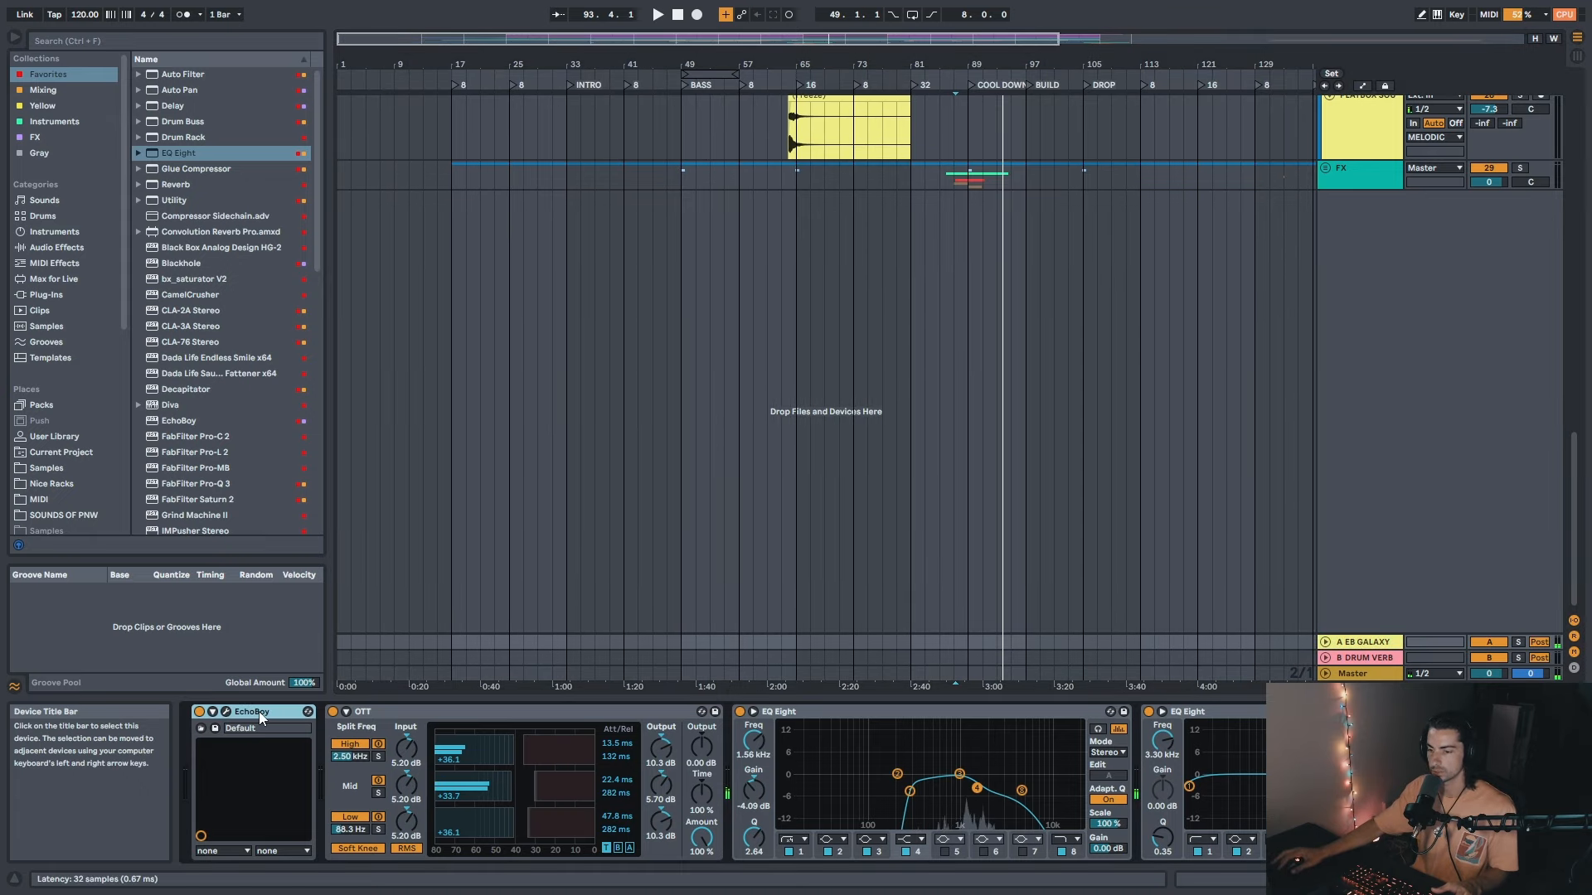
pyautogui.moveTo(547, 64); pyautogui.dragTo(547, 64)
pyautogui.moveTo(1574, 471); pyautogui.dragTo(1555, 125)
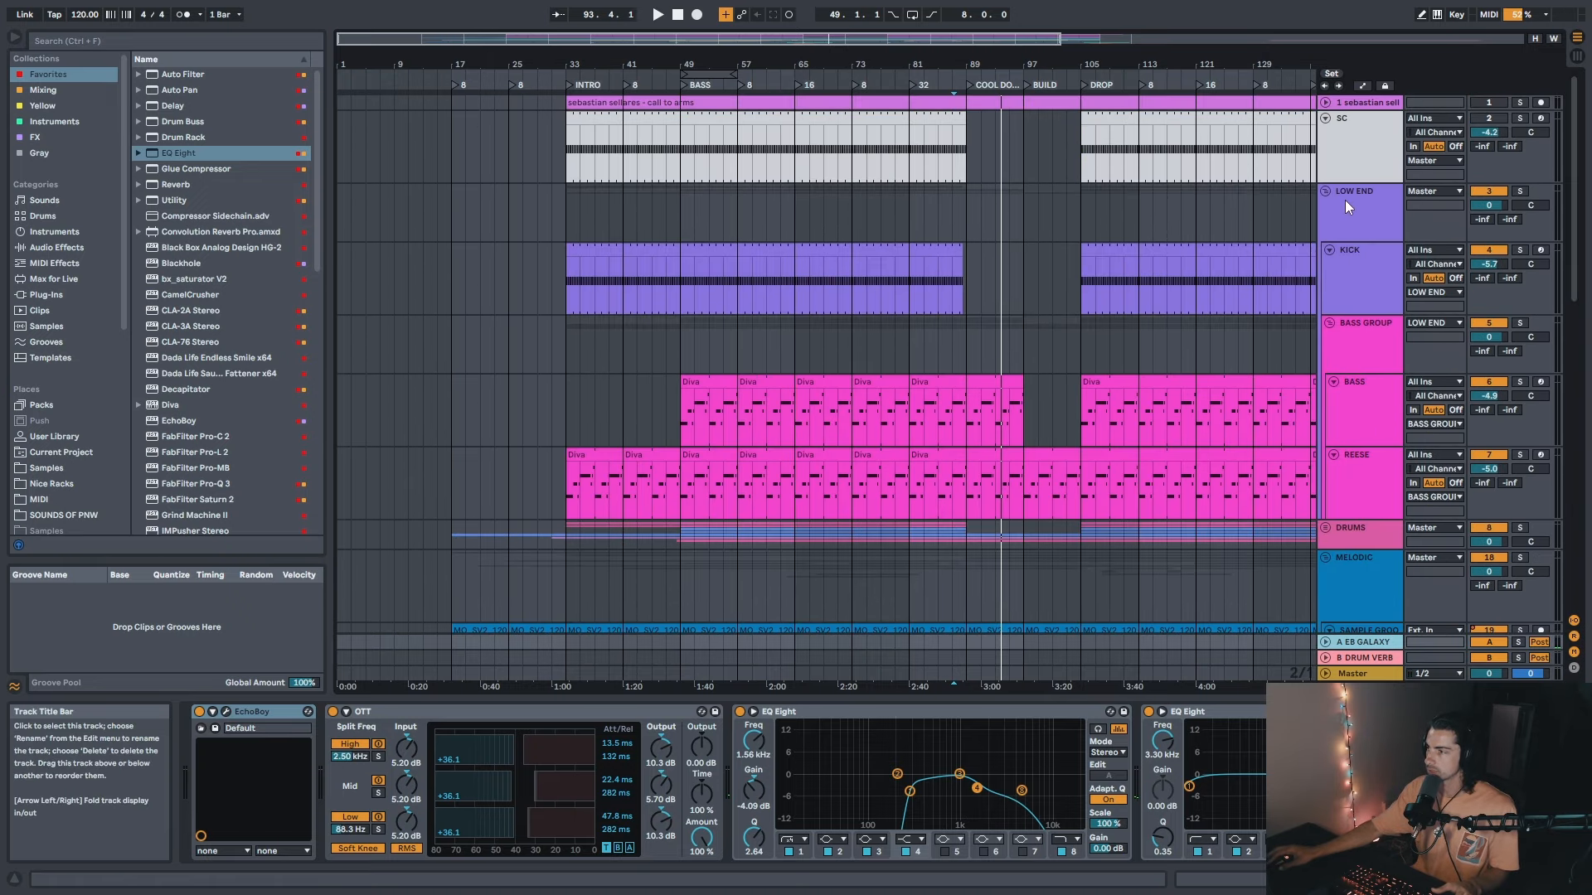
pyautogui.scroll(-12, 1349, 201)
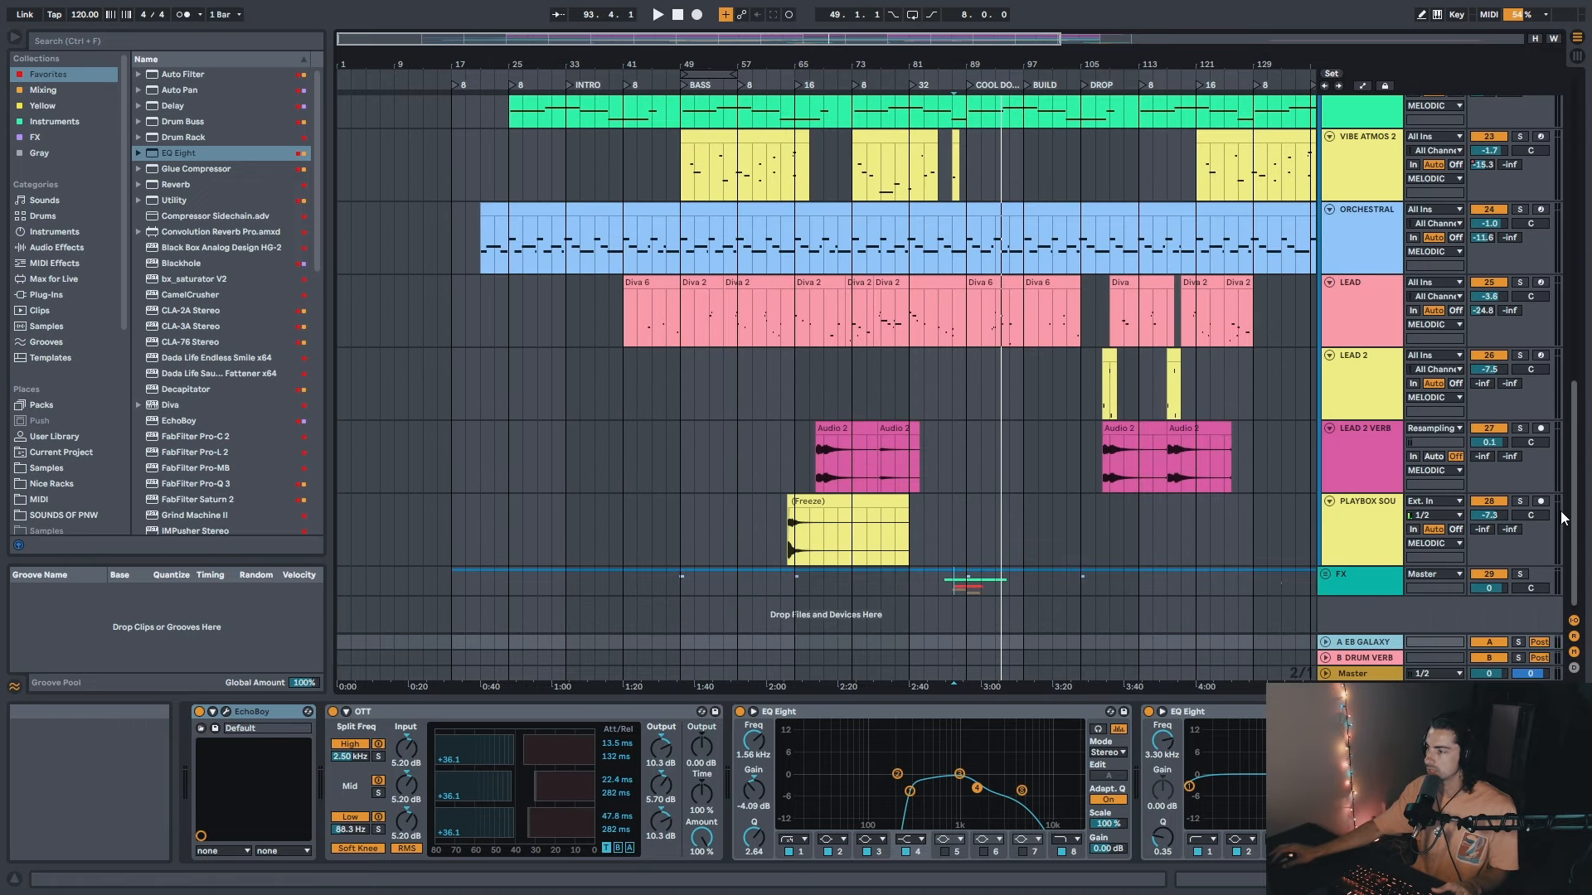
pyautogui.click(373, 714)
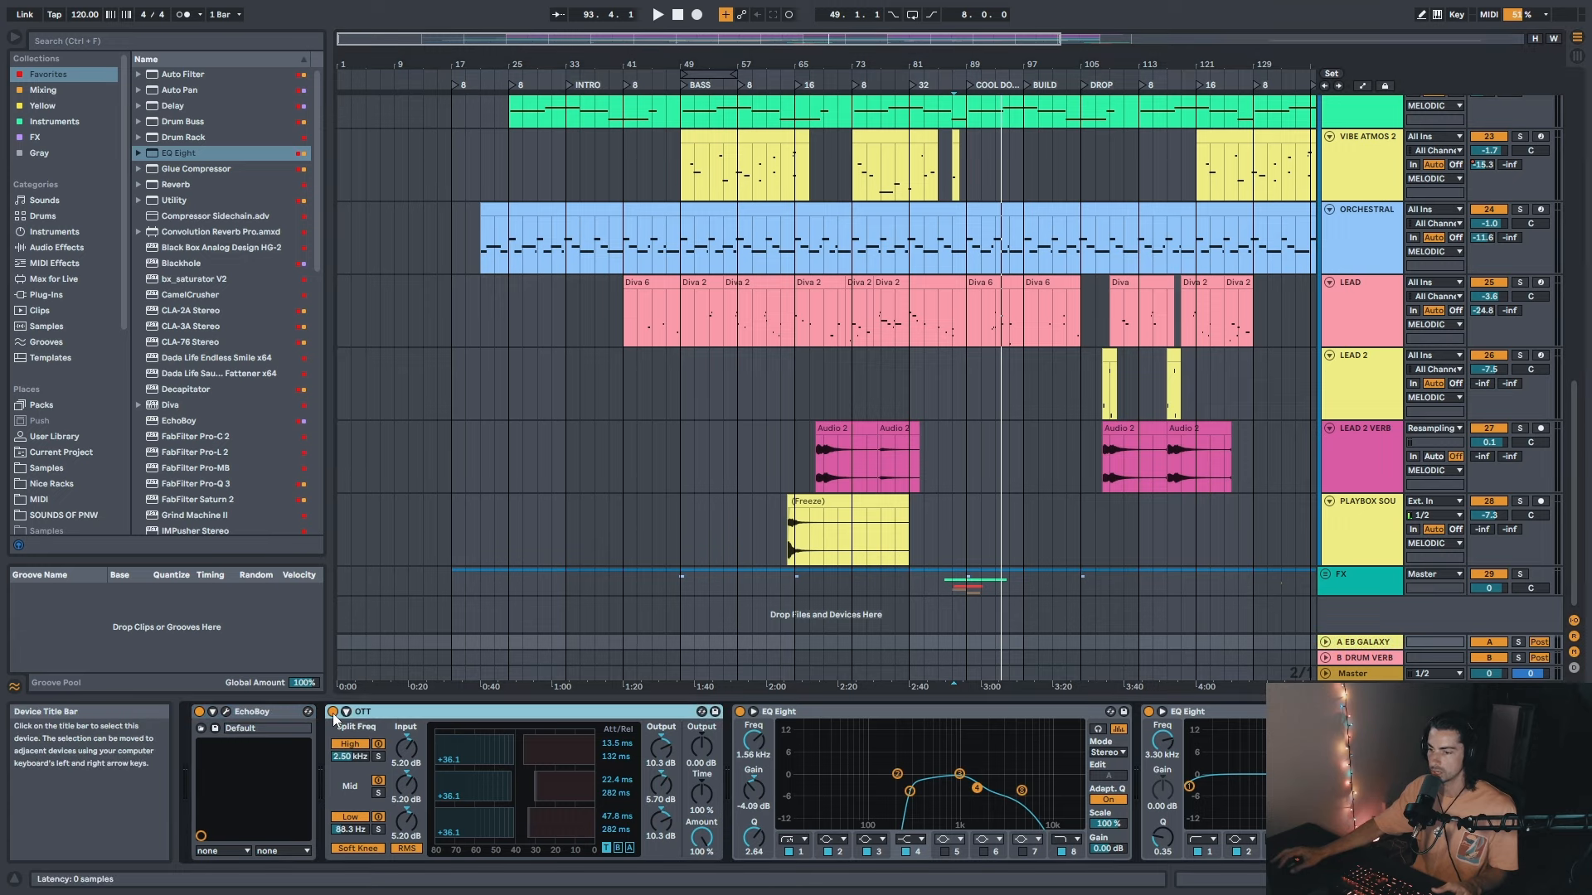
pyautogui.click(247, 714)
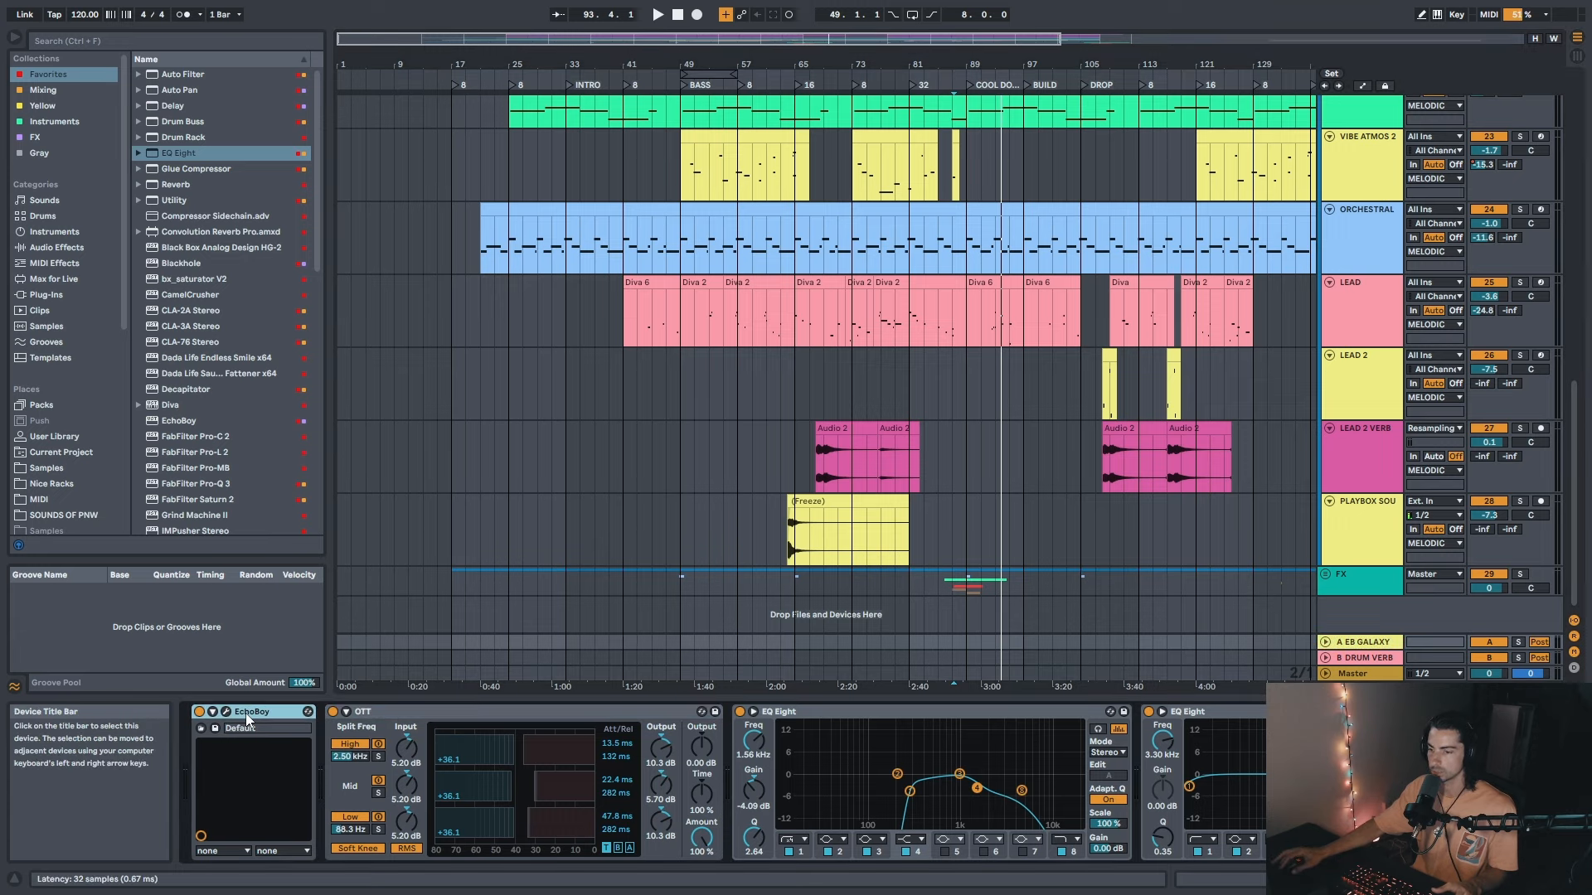
pyautogui.click(403, 712)
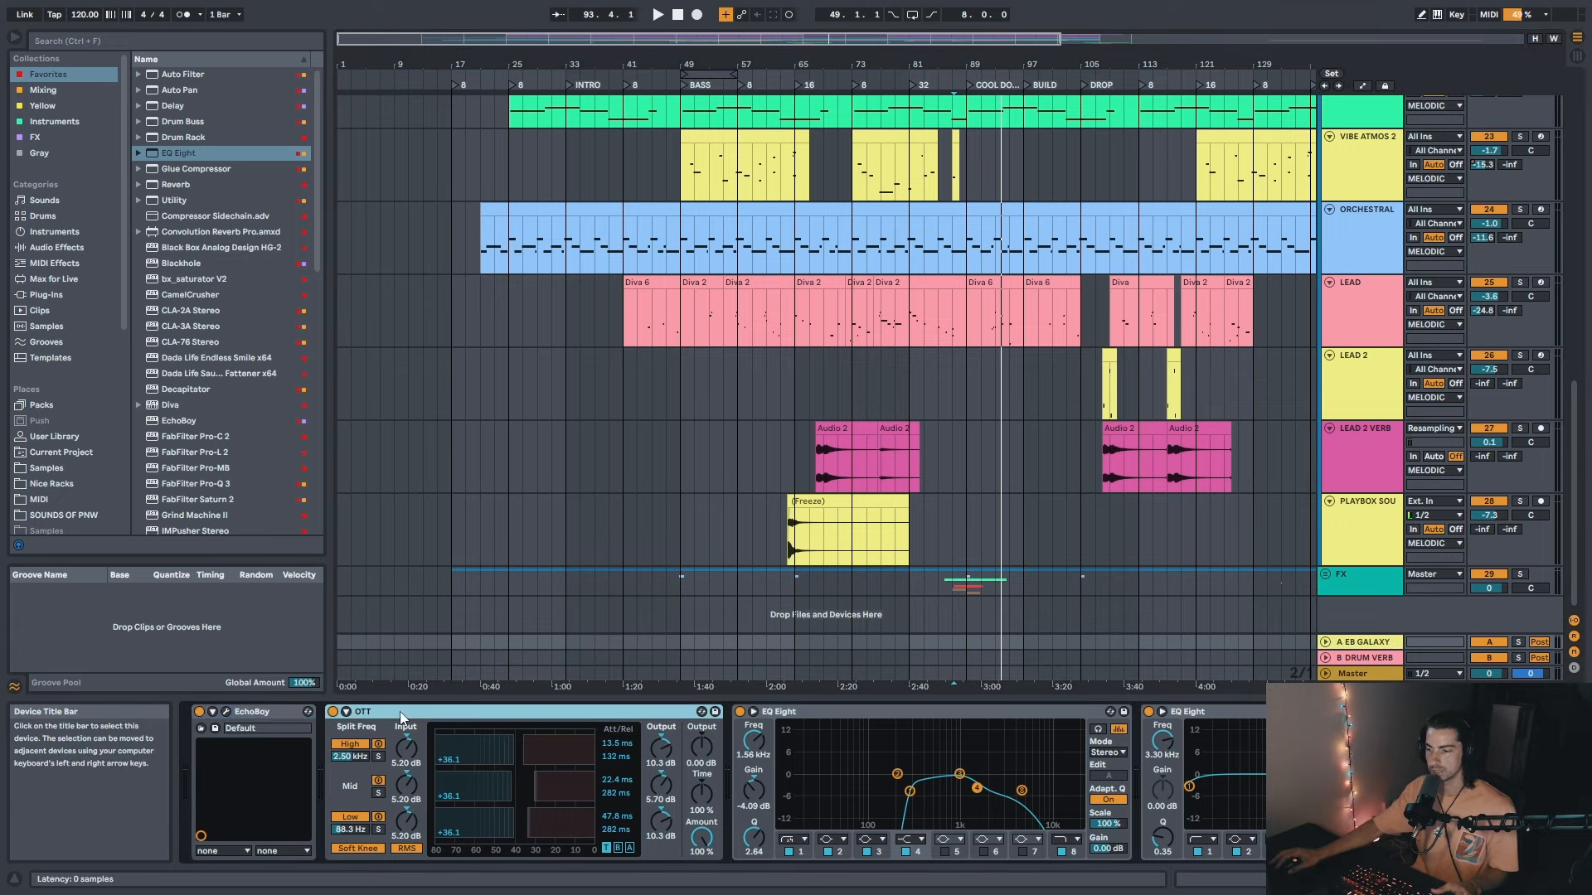
pyautogui.click(1382, 644)
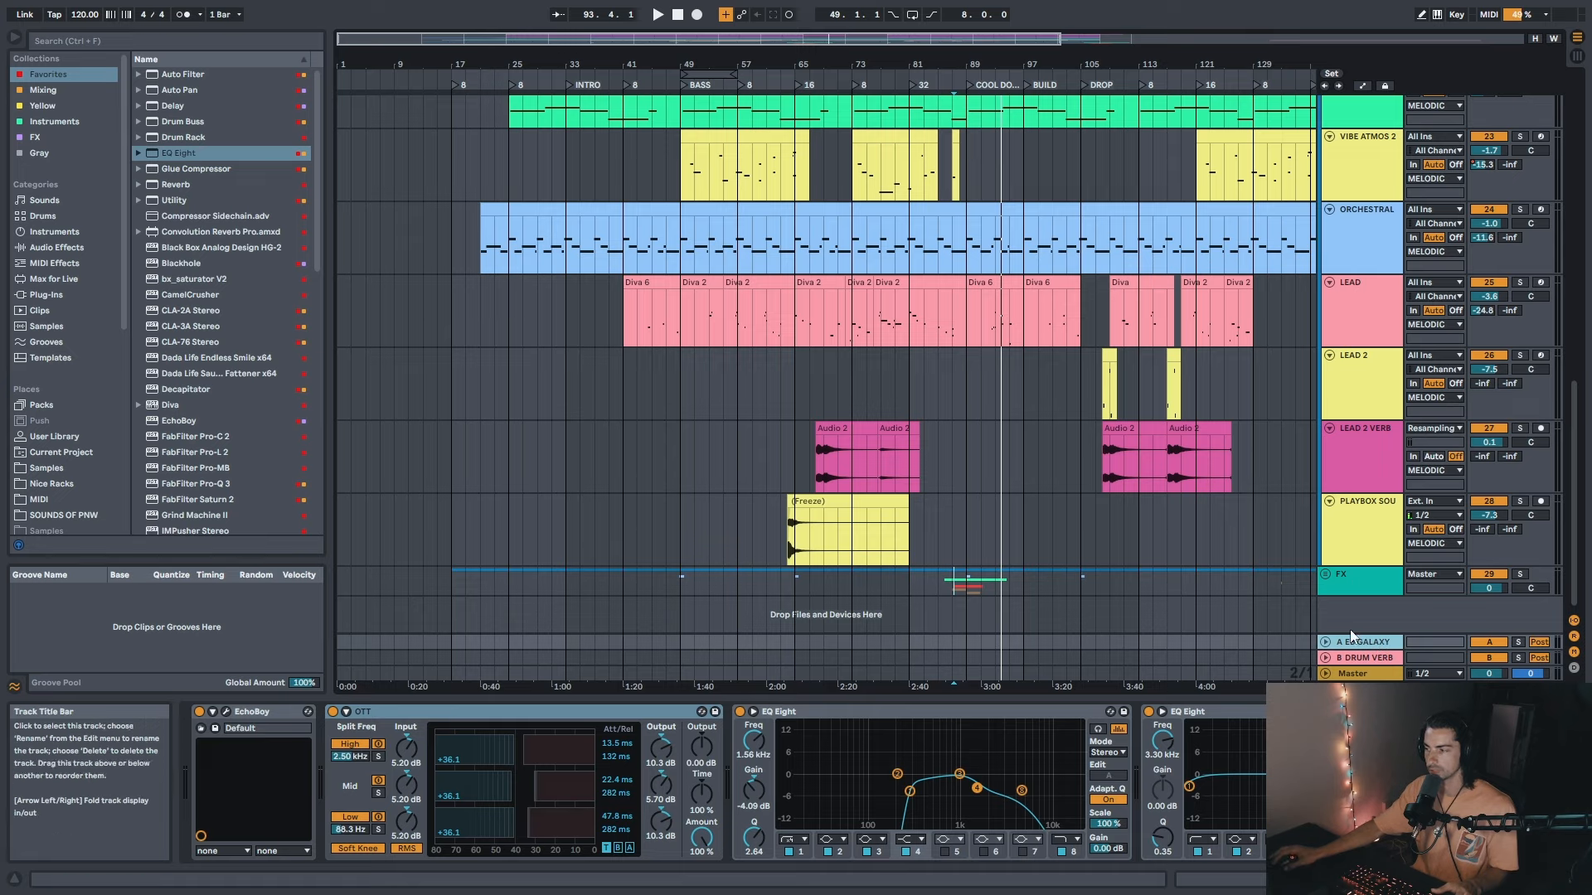
pyautogui.click(410, 710)
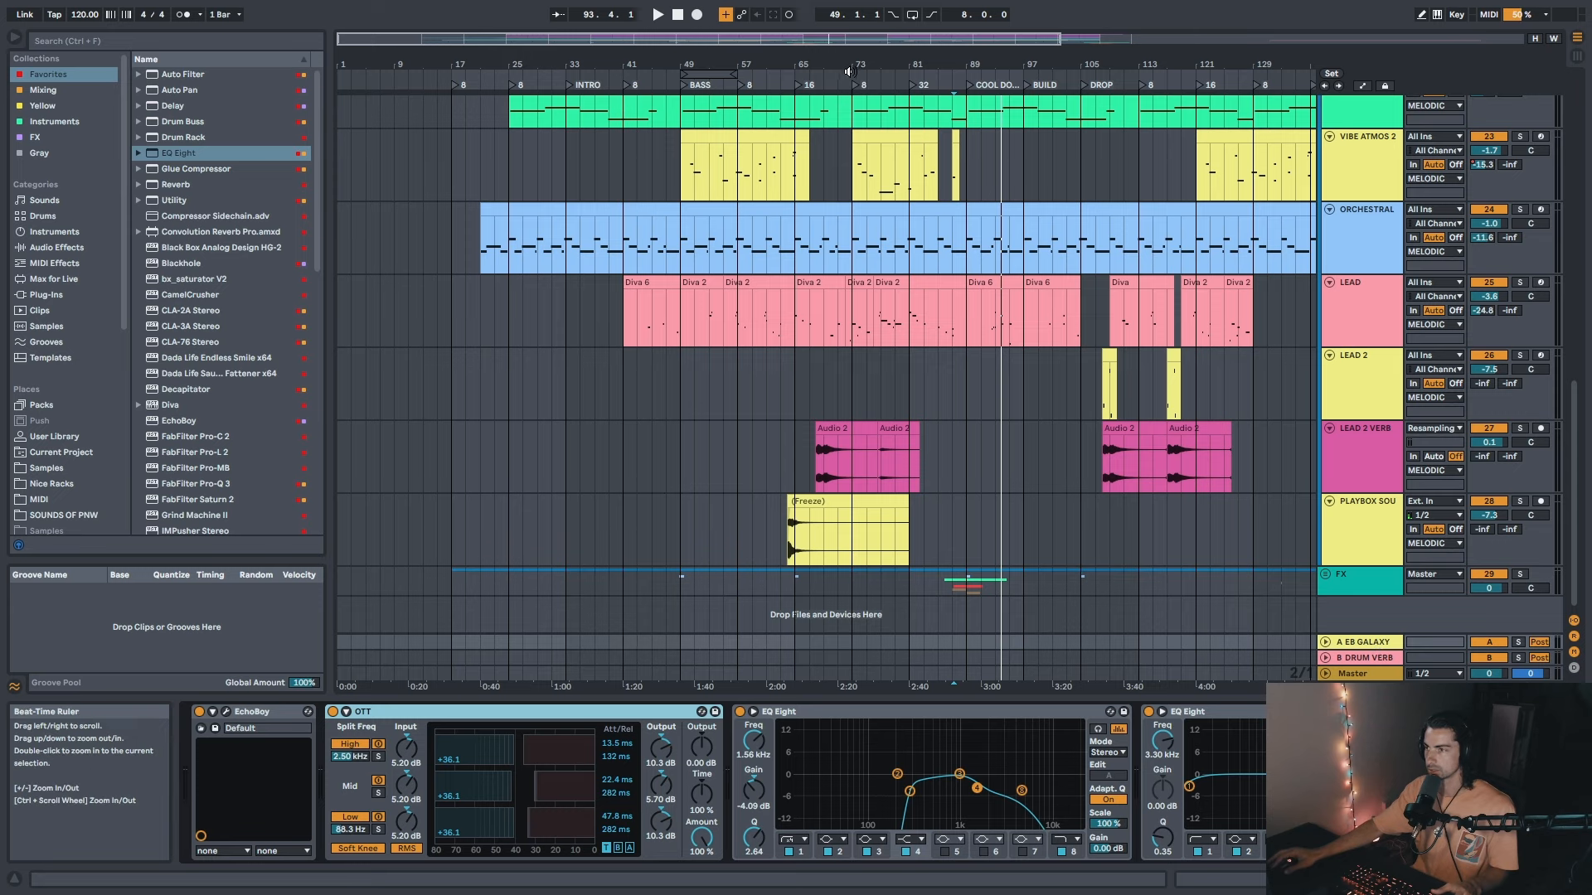
# Step: Play the soloed A EB GALAXY return from the BASS marker, bypassing and reactivating OTT to compare its effect
pyautogui.doubleClick(683, 91)
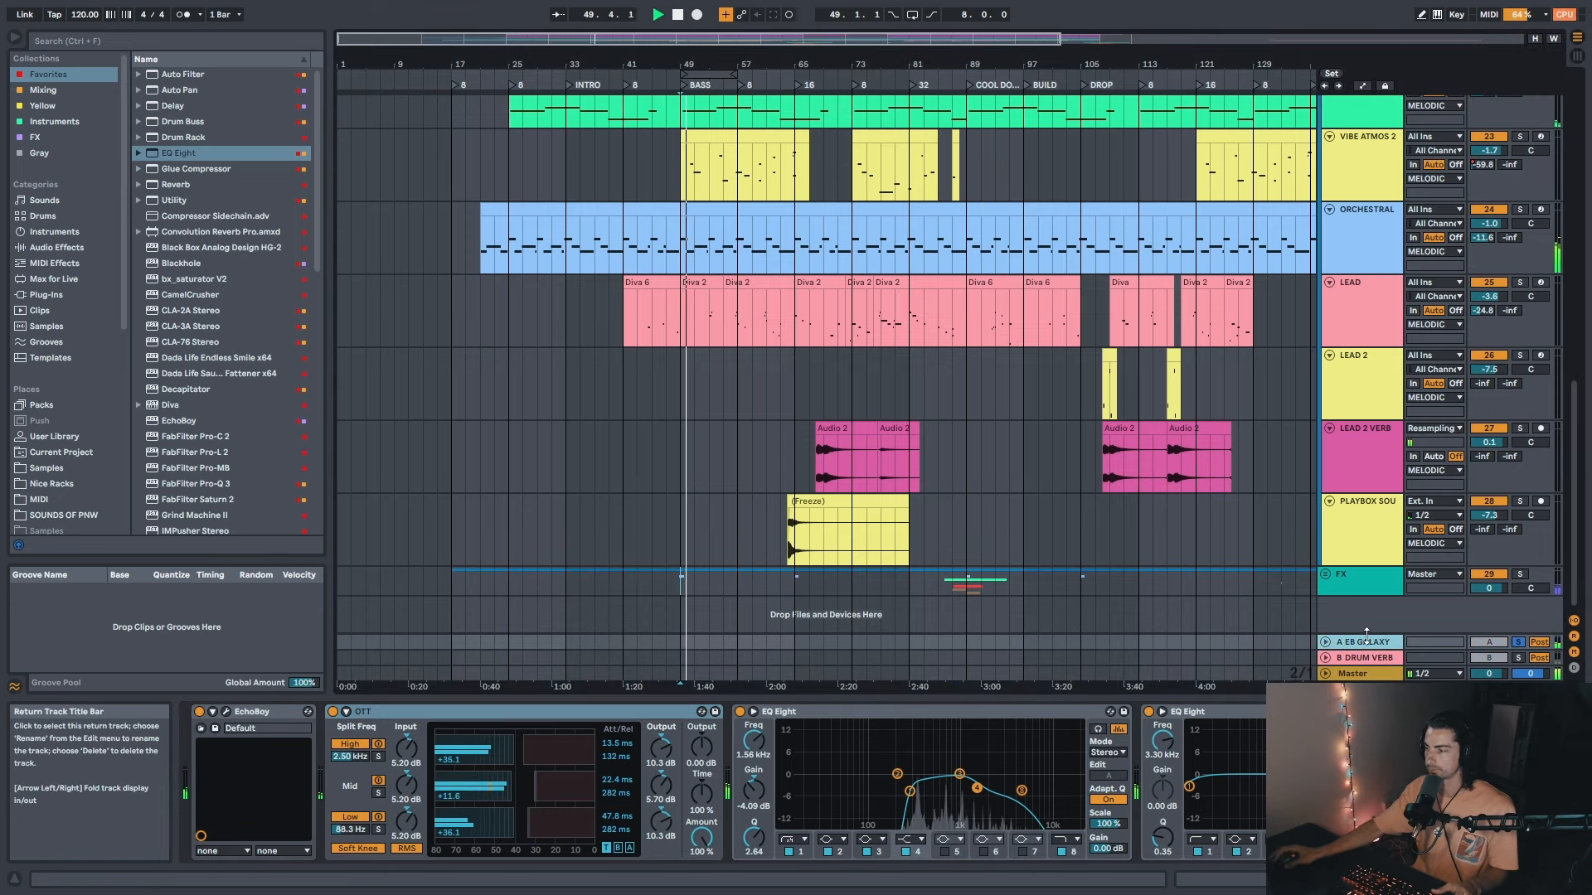
pyautogui.click(333, 713)
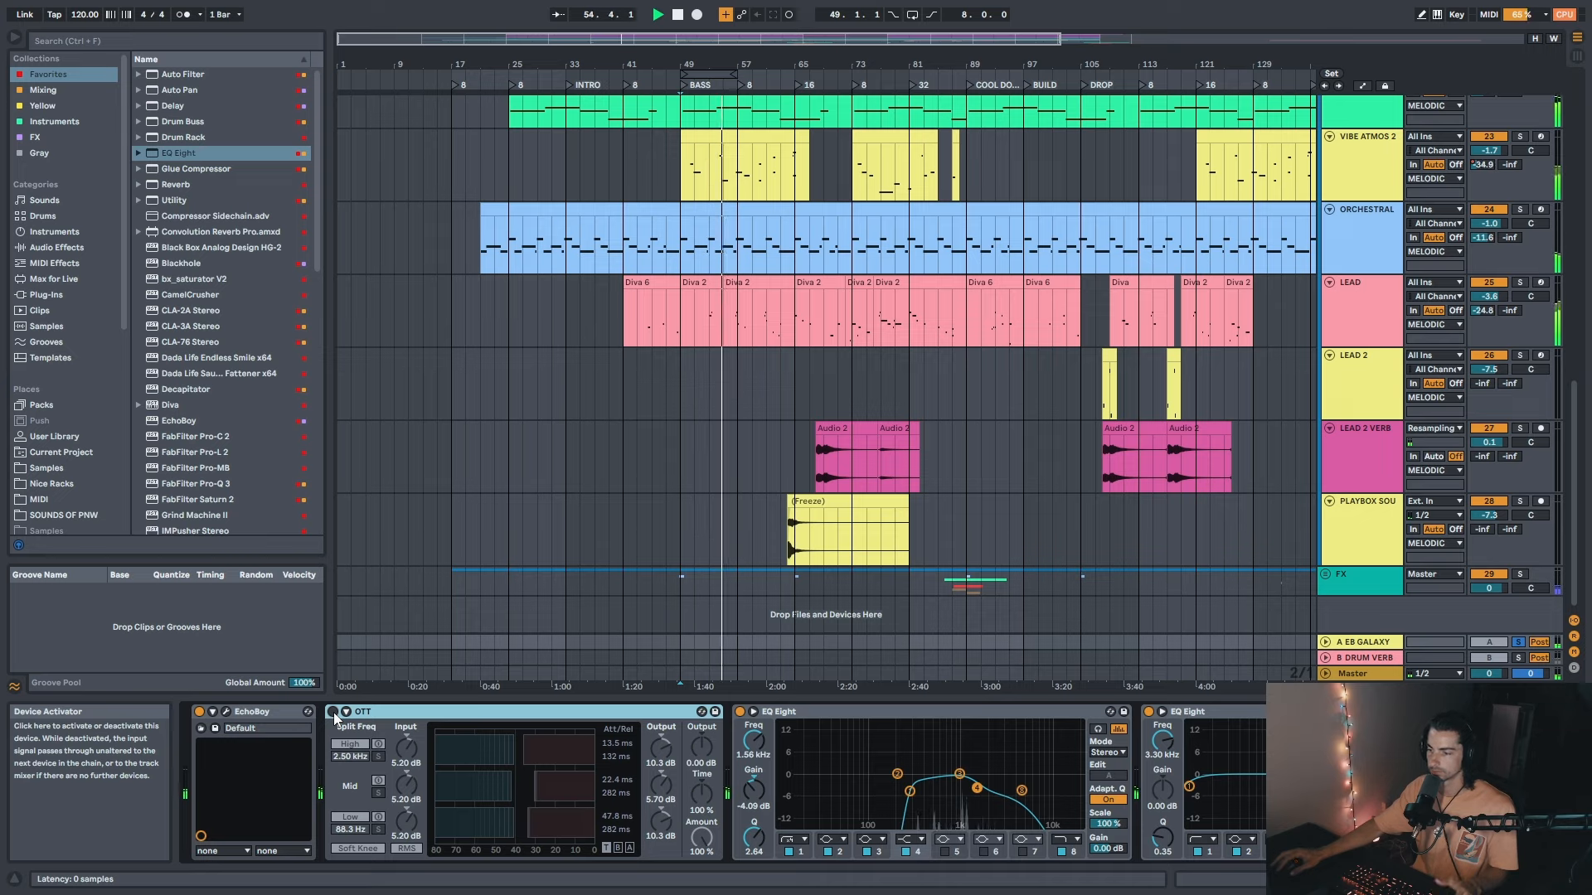
pyautogui.click(333, 713)
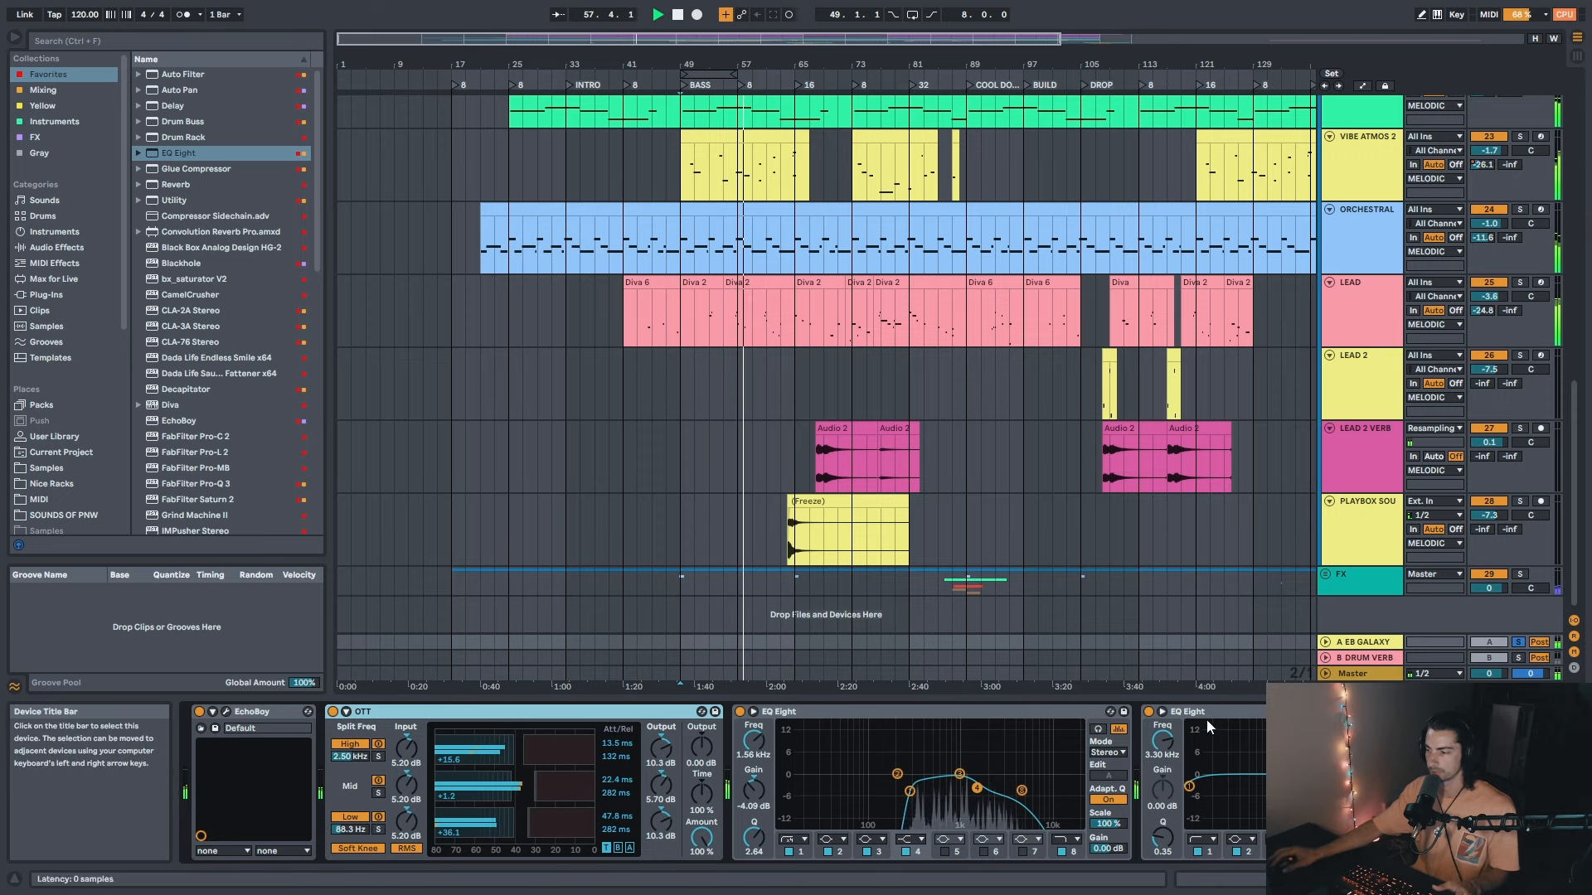
# Step: Bypass and reactivate both EQ Eights on the A EB GALAXY return, and inspect the sidechain compressor following them
pyautogui.moveTo(1212, 880)
pyautogui.mouseDown()
pyautogui.moveTo(1245, 880)
pyautogui.moveTo(1209, 879)
pyautogui.mouseUp()
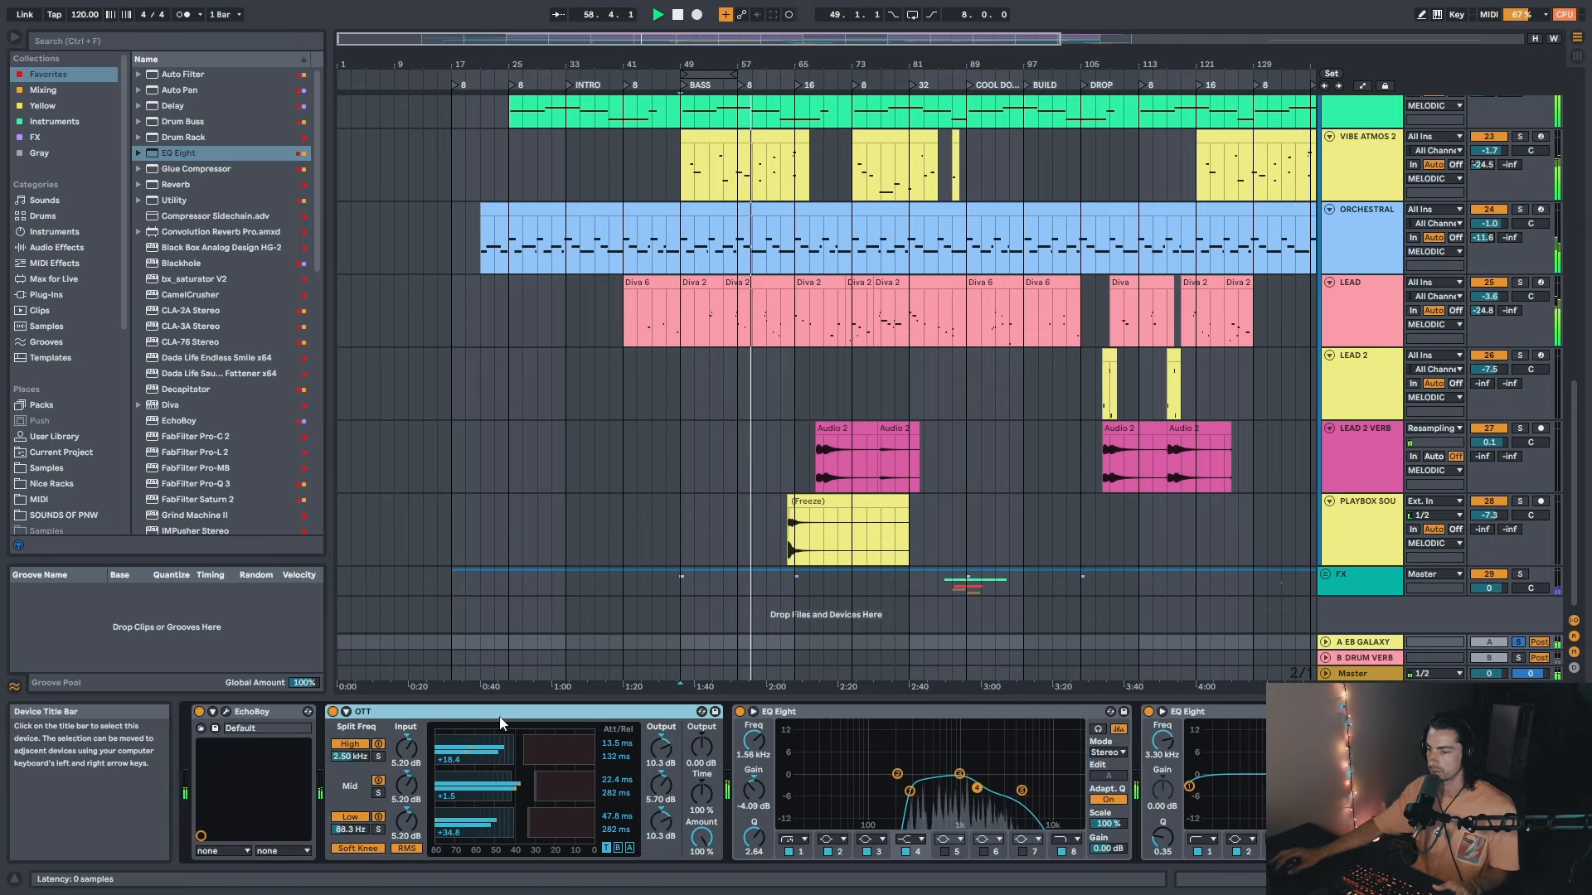
pyautogui.hscroll(5, 964, 821)
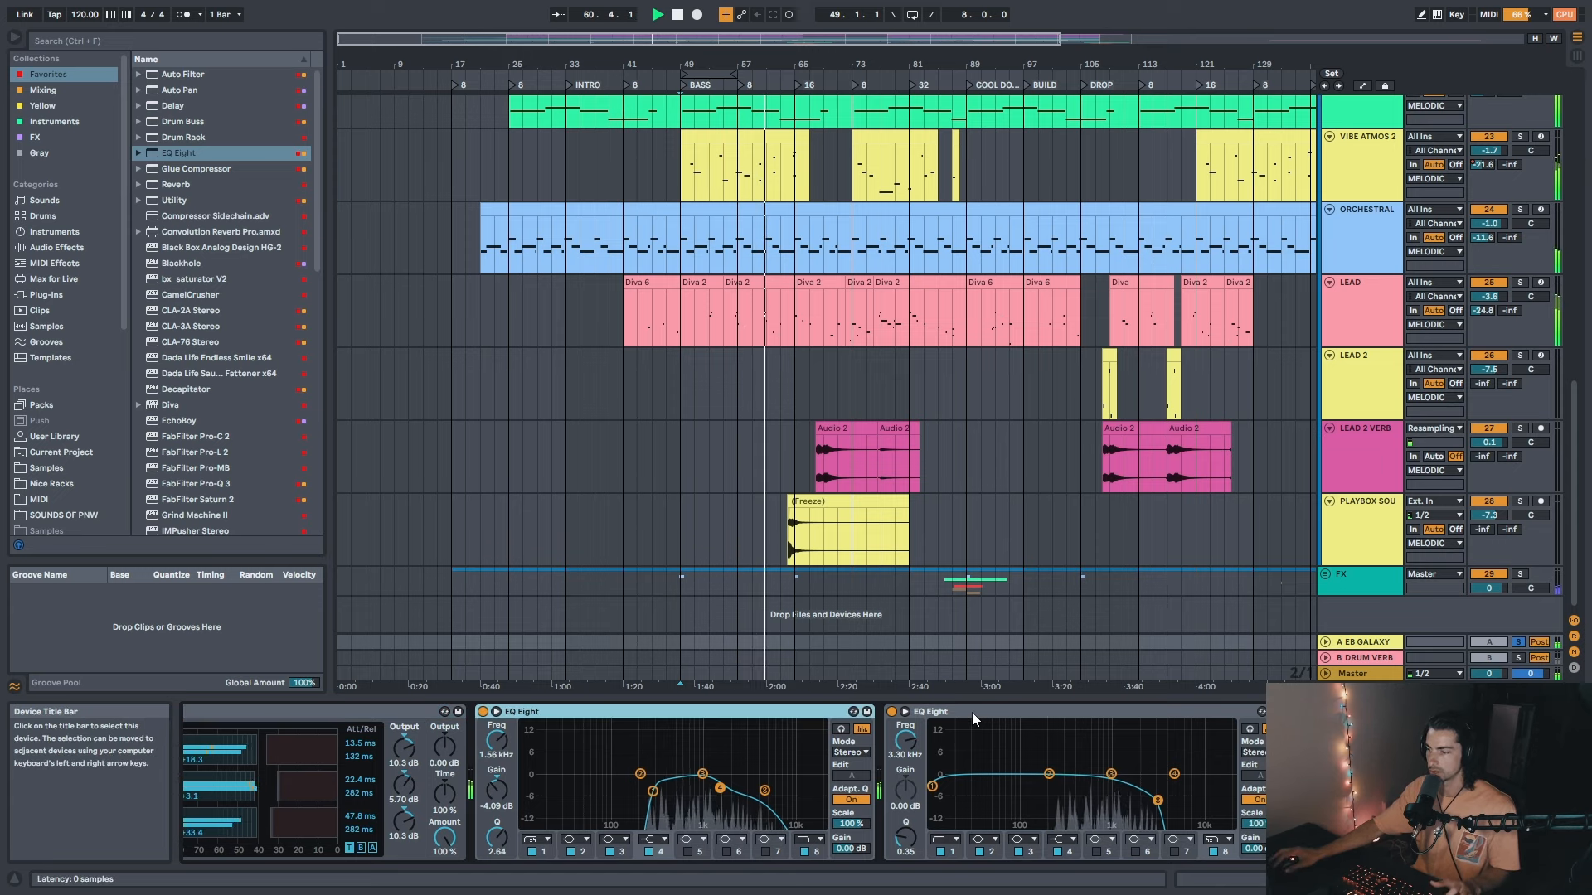
pyautogui.click(483, 713)
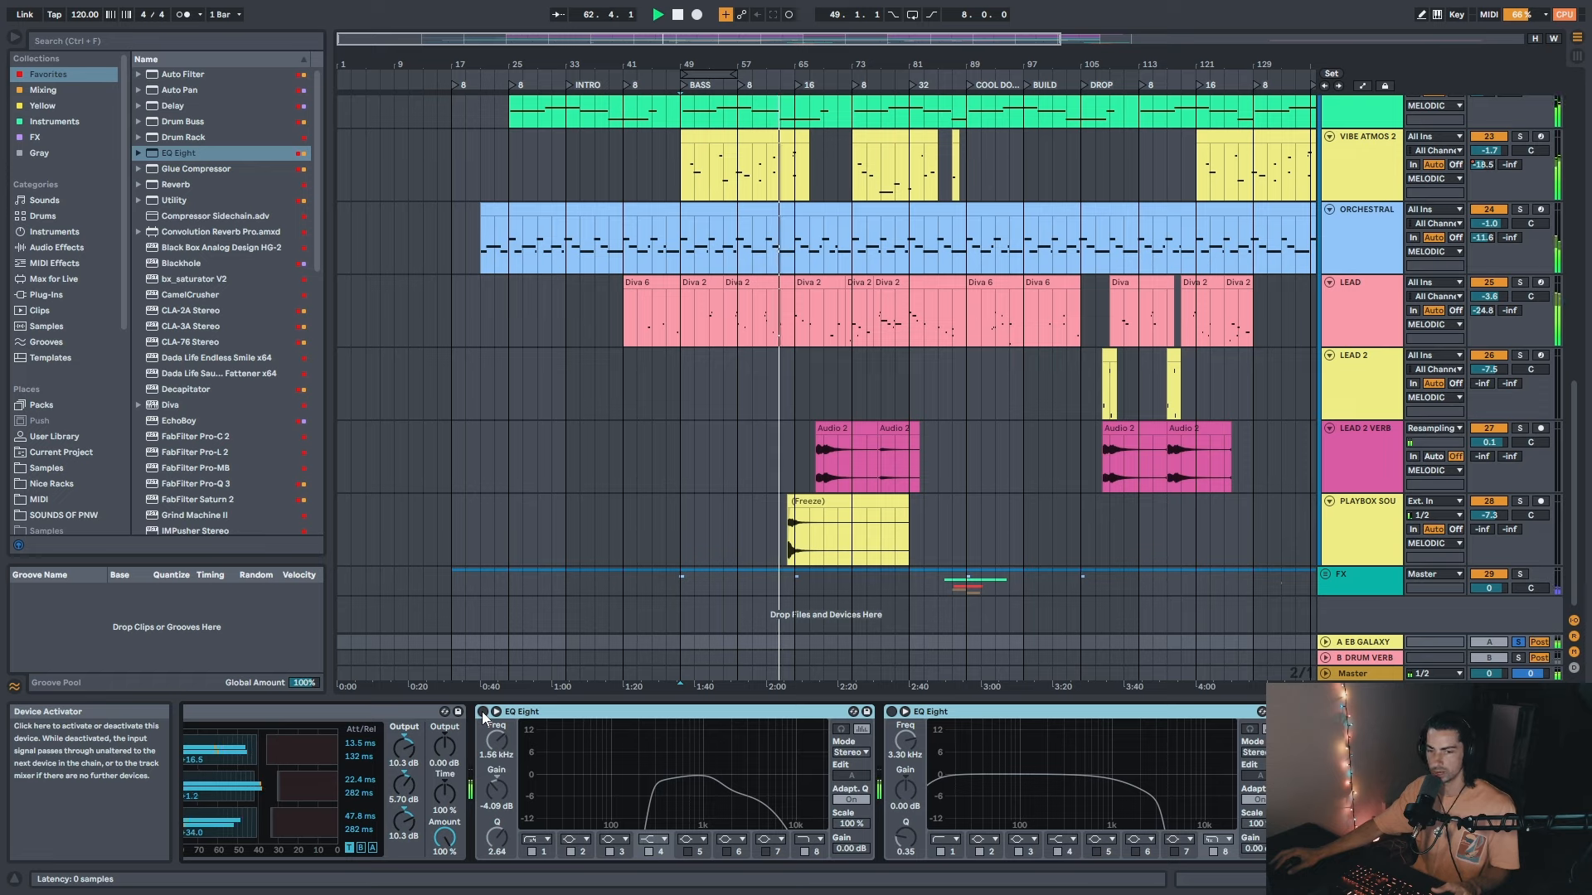
pyautogui.click(483, 713)
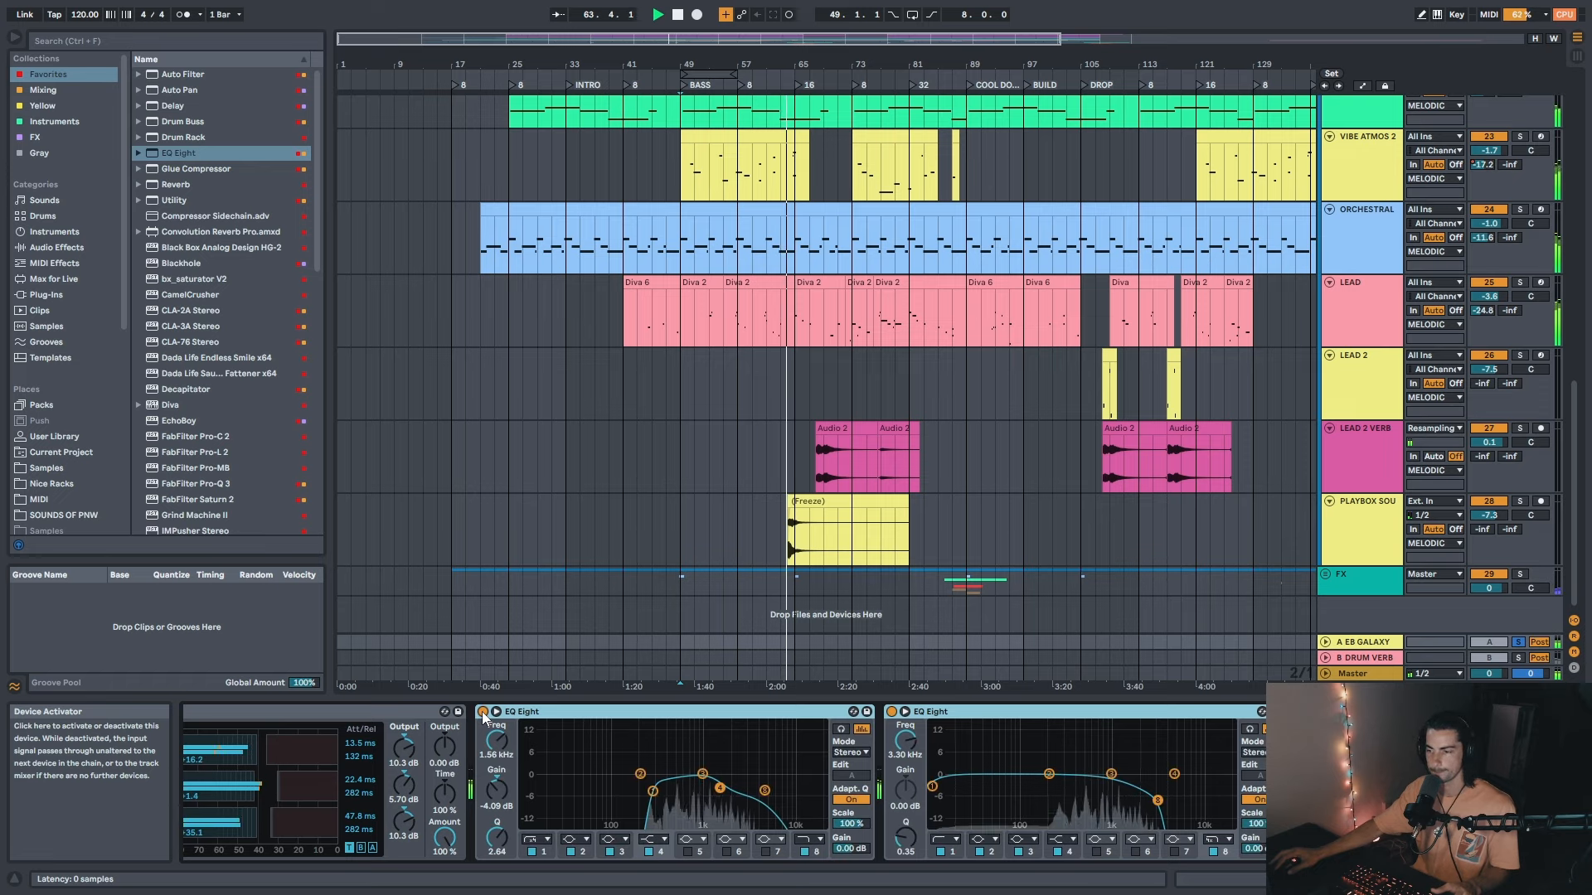
pyautogui.click(1484, 879)
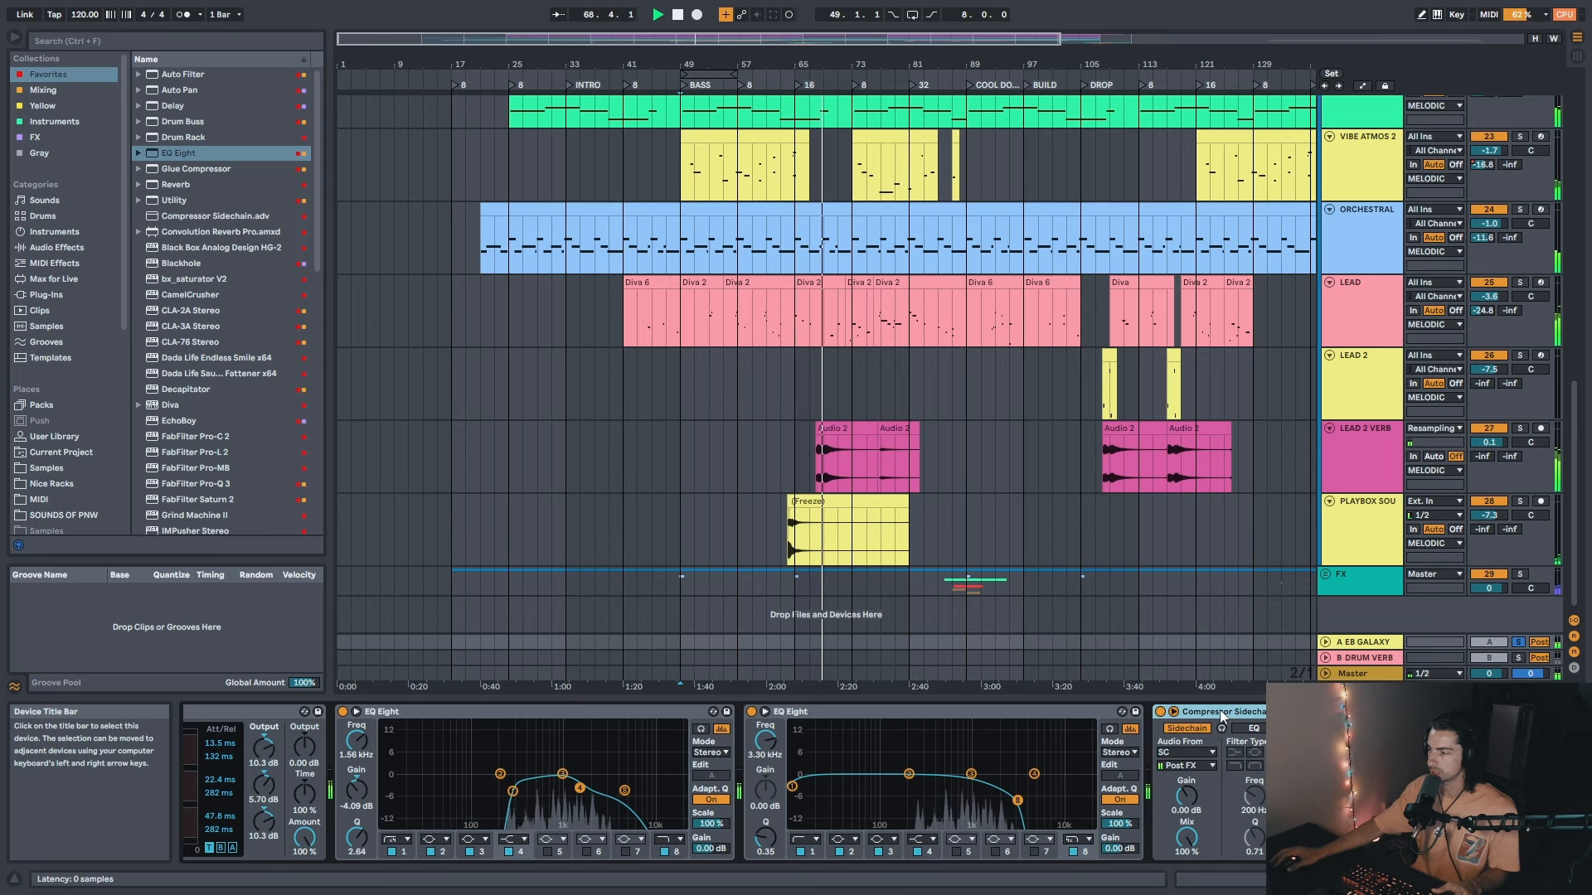
# Step: Return to the full mix without the return solo, stop playback and display the Master track's effect chain
pyautogui.click(1571, 572)
pyautogui.moveTo(1572, 568); pyautogui.dragTo(1552, 204)
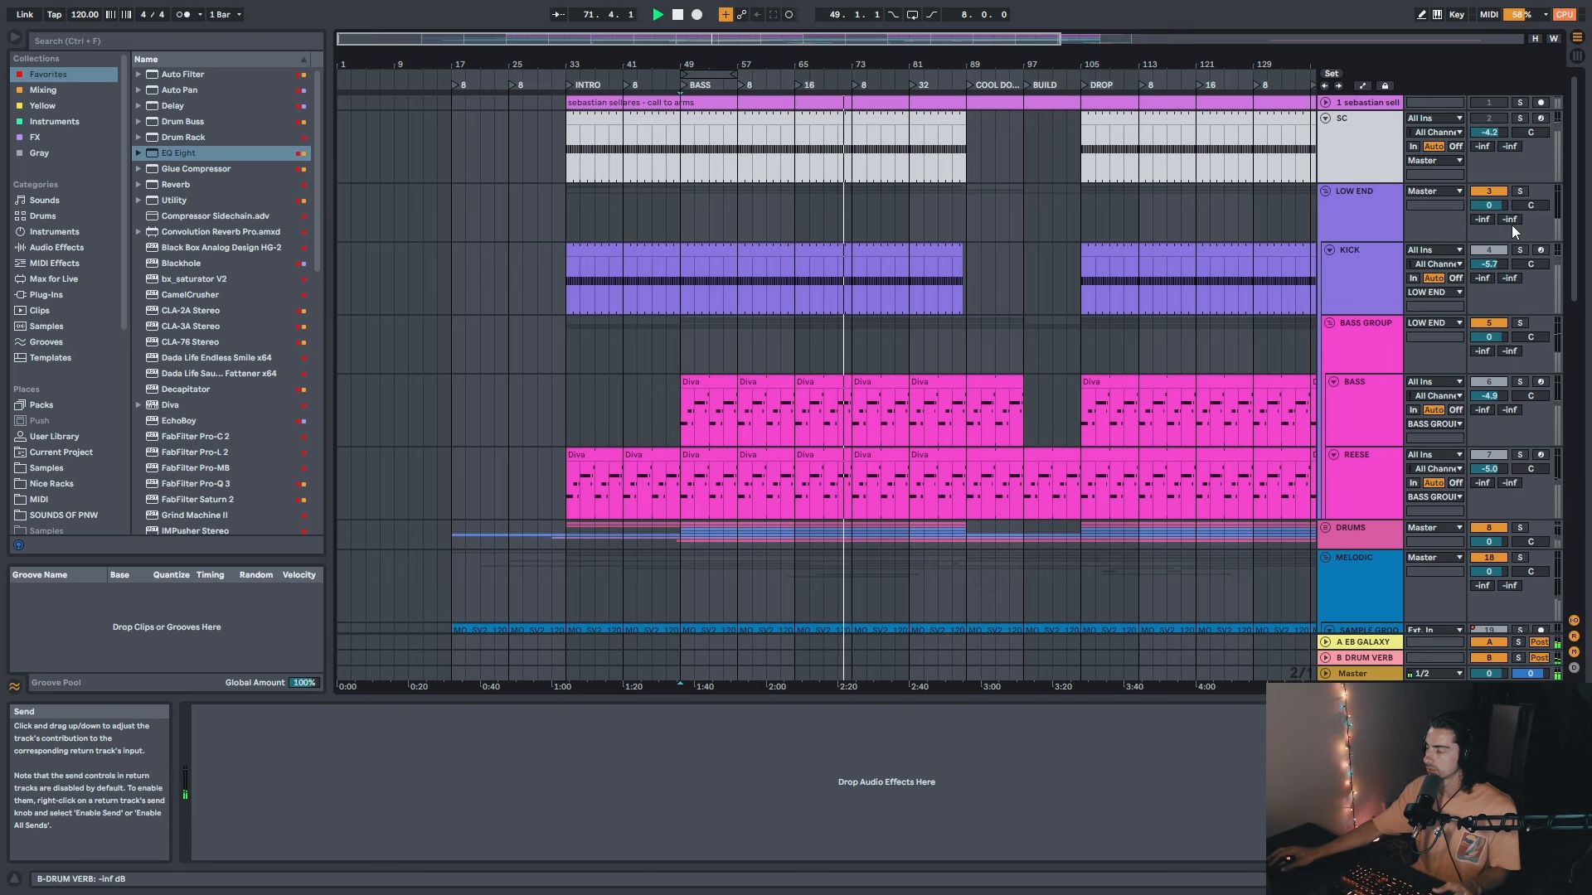
pyautogui.moveTo(711, 84); pyautogui.dragTo(790, 48)
pyautogui.scroll(-5, 1115, 463)
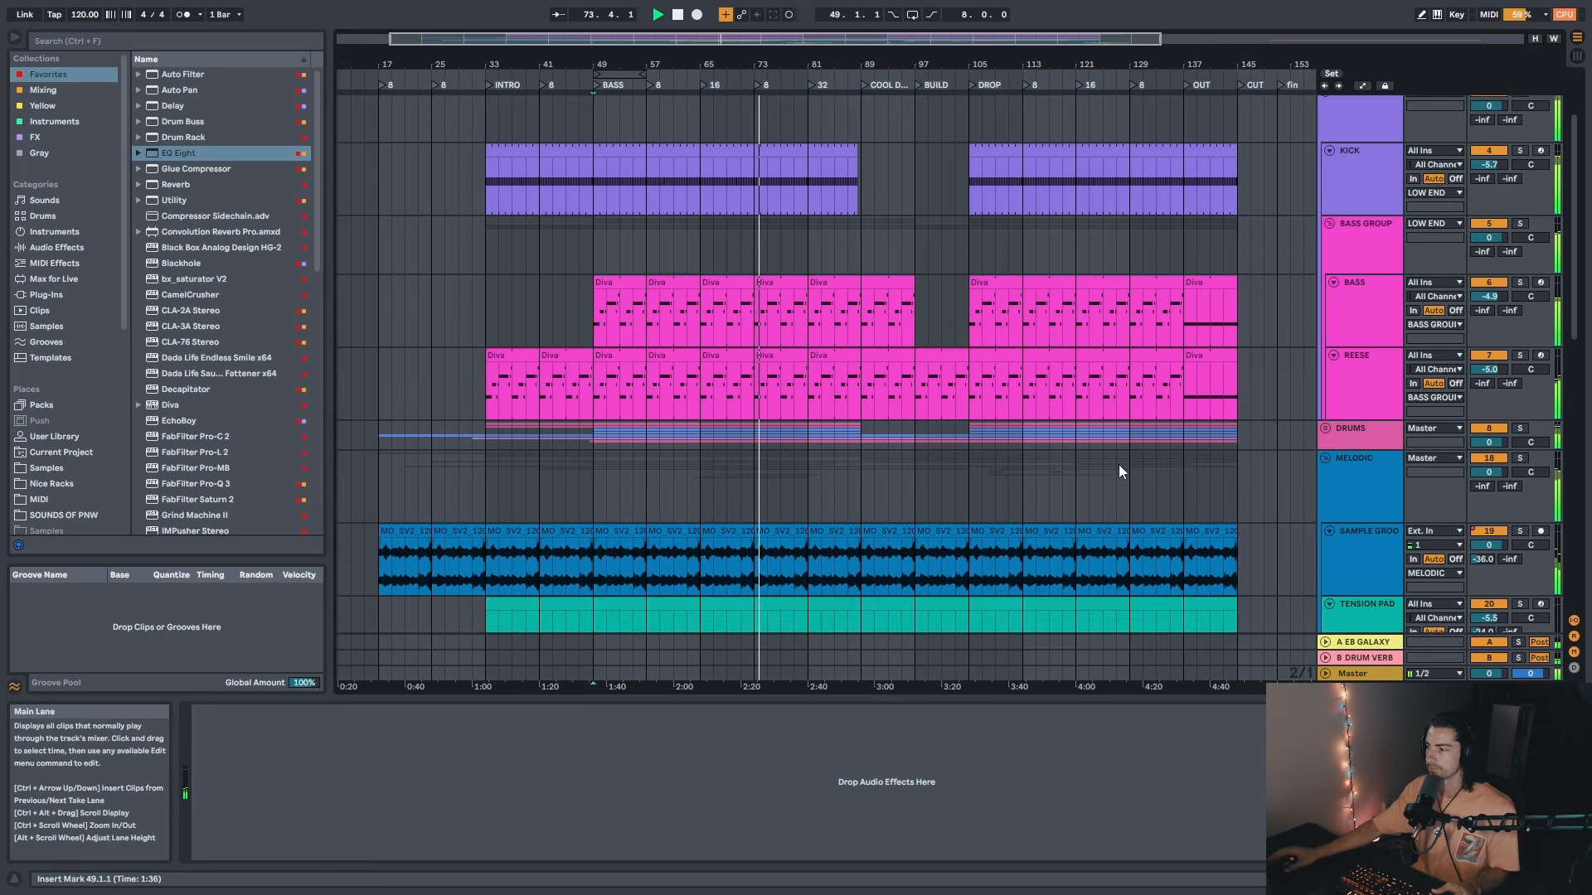
pyautogui.click(691, 666)
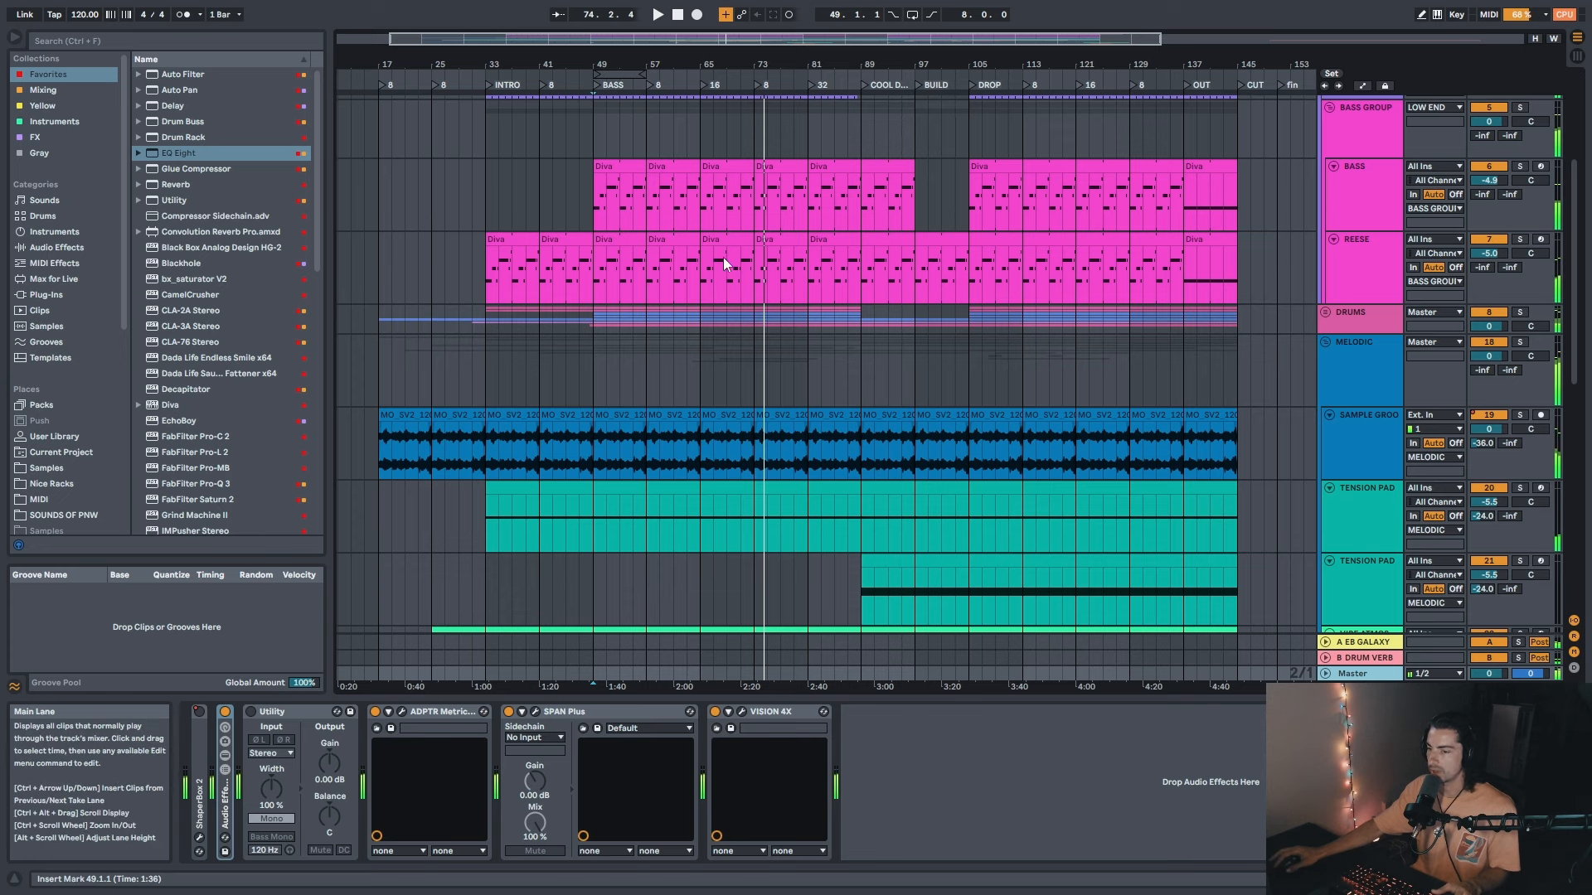
pyautogui.moveTo(750, 61)
pyautogui.mouseDown()
pyautogui.moveTo(774, 59)
pyautogui.moveTo(761, 58)
pyautogui.mouseUp()
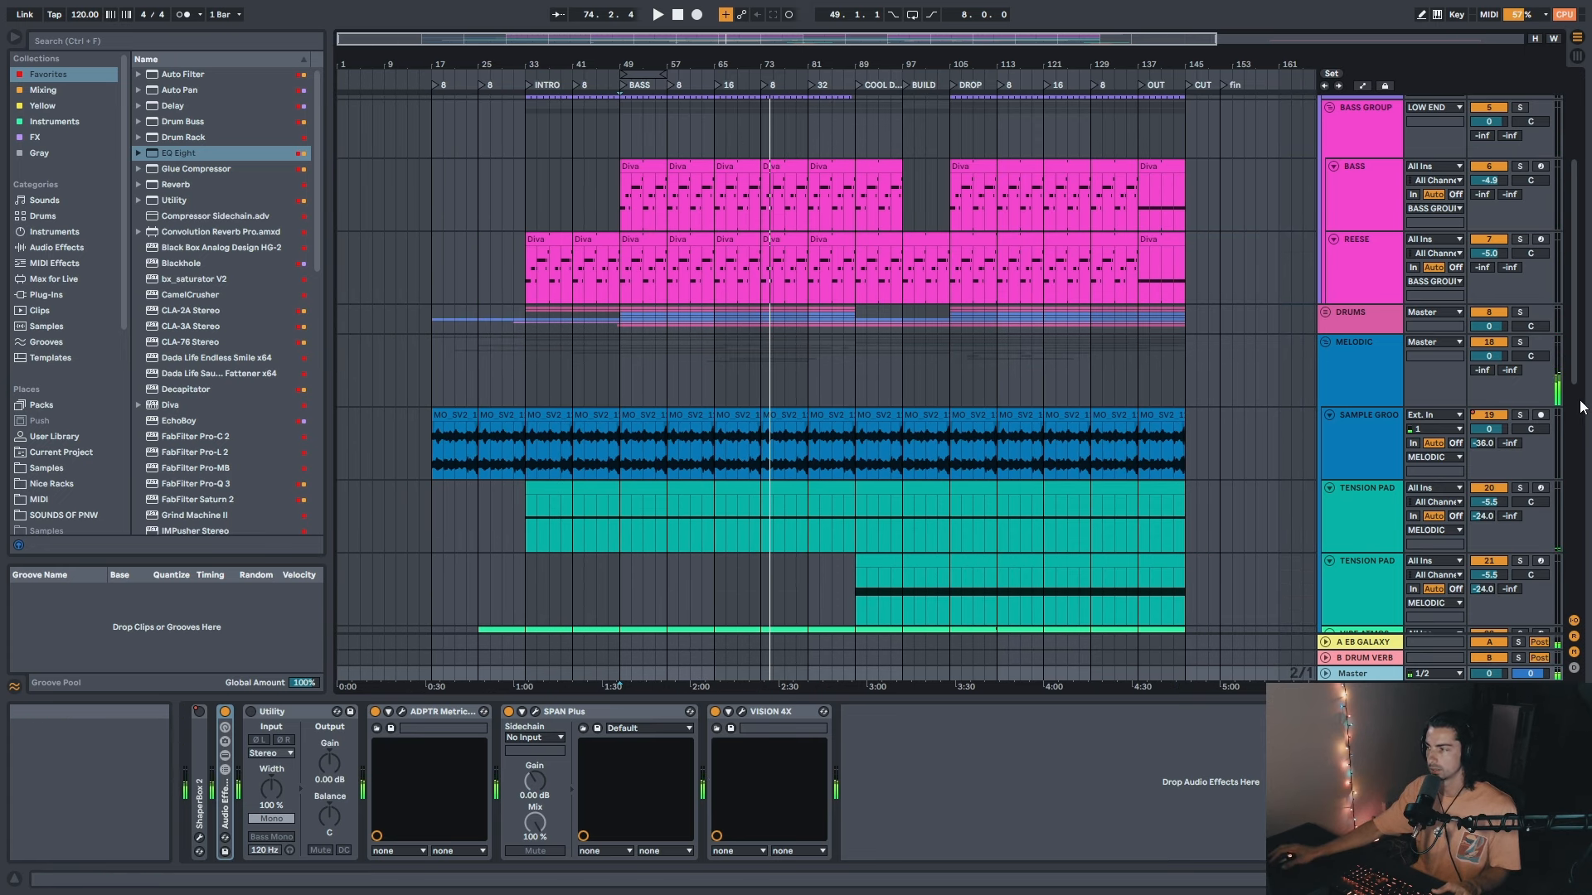
pyautogui.scroll(5, 1580, 402)
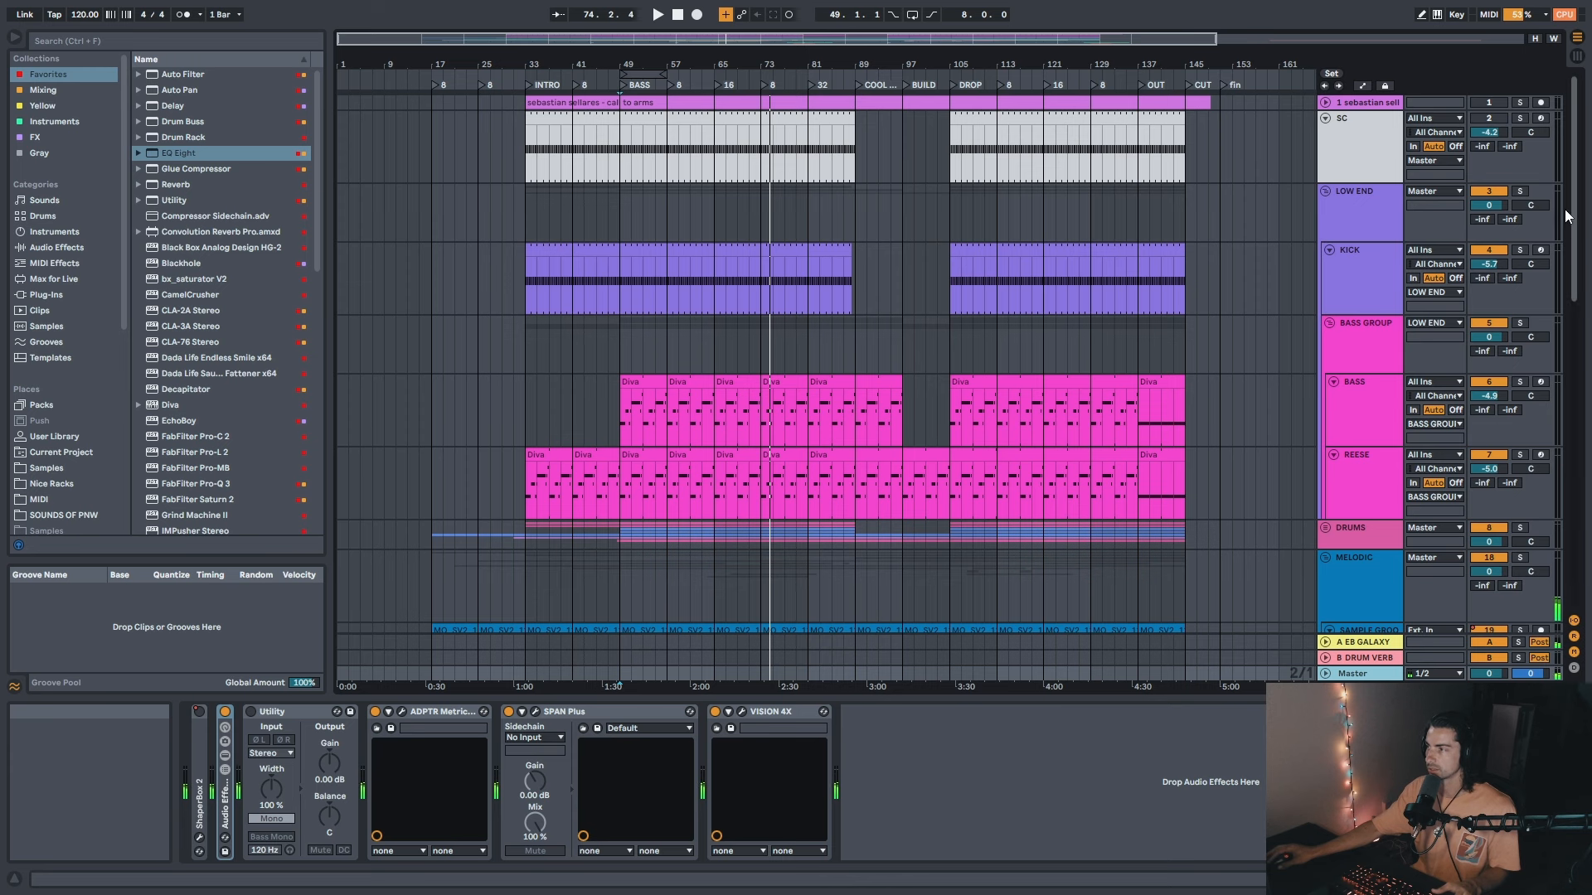
pyautogui.moveTo(739, 59); pyautogui.dragTo(749, 64)
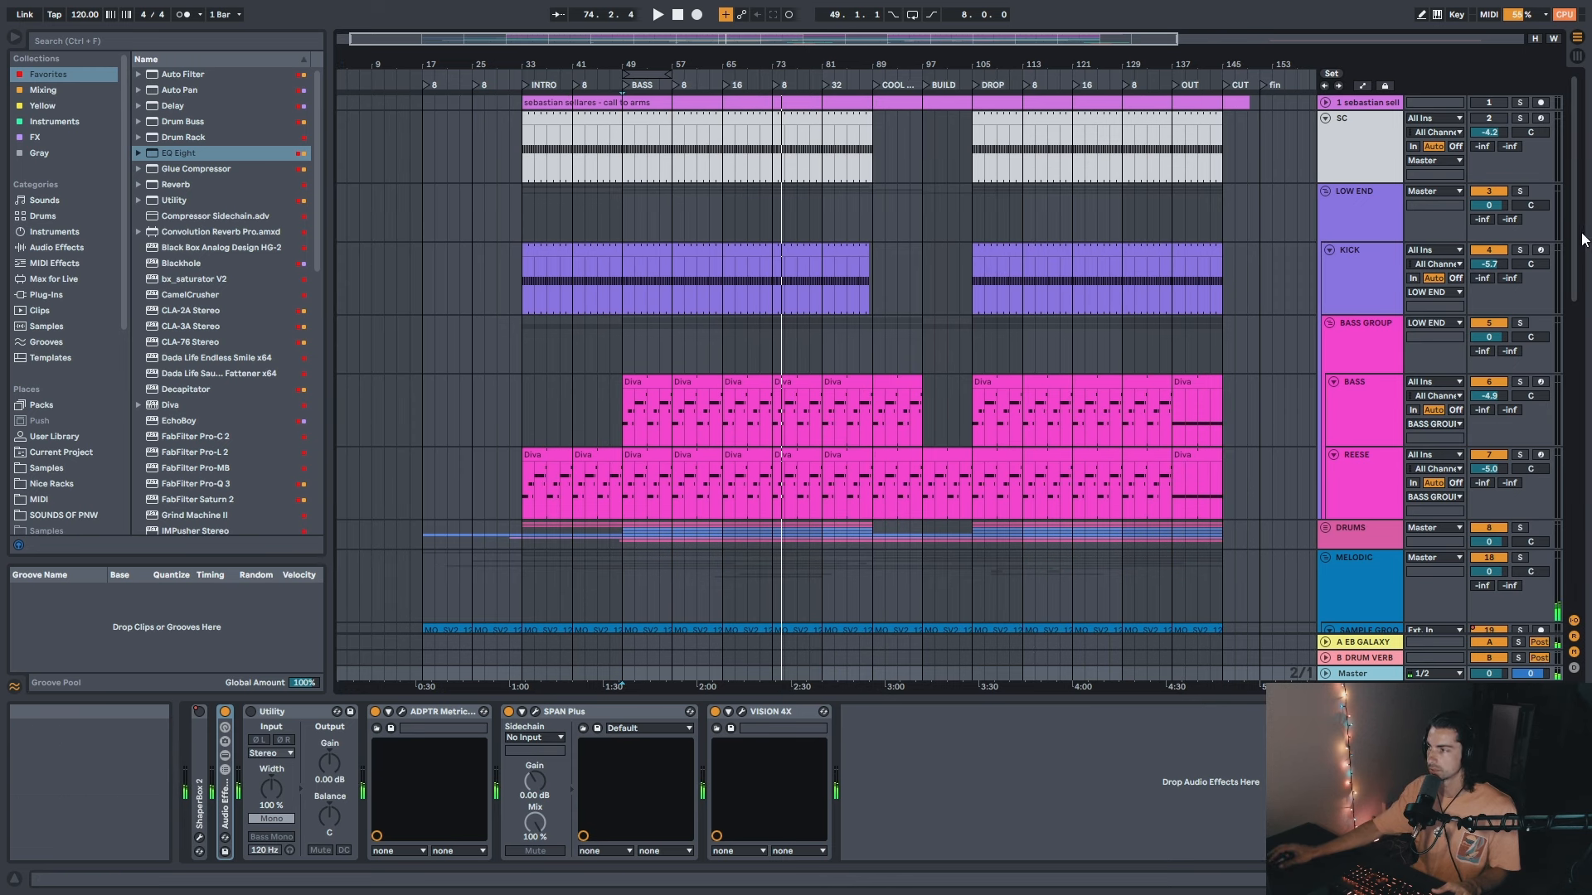
# Step: Unfold the Audio Effect Rack and ShaperBox 2 on the Master, and show the arrangement's automation around the COOL DOWN and BUILD sections
pyautogui.click(228, 827)
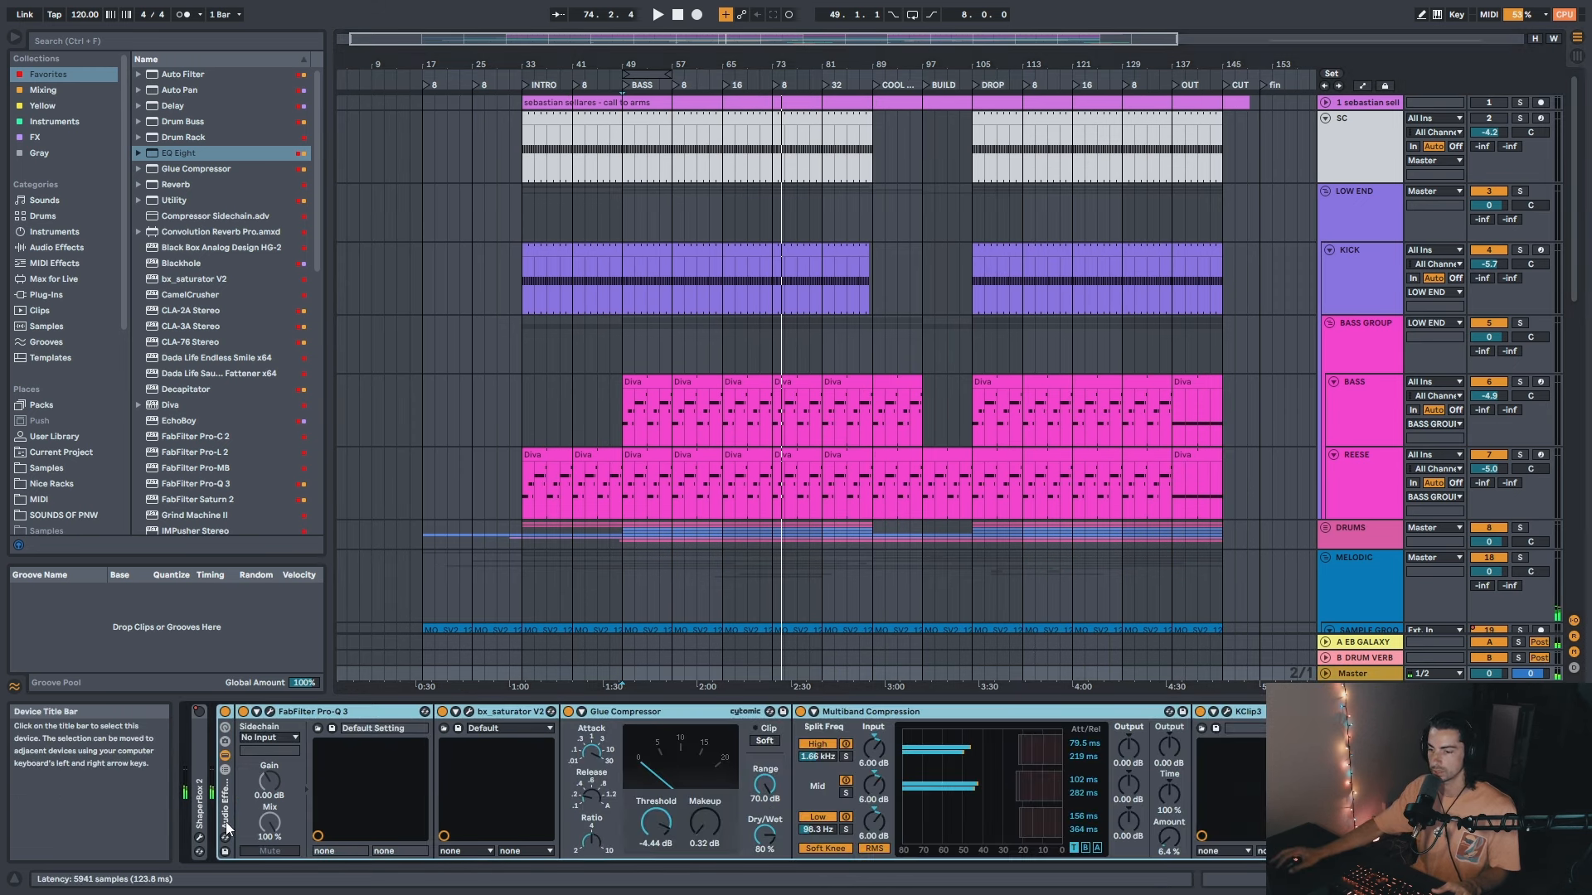
pyautogui.doubleClick(199, 808)
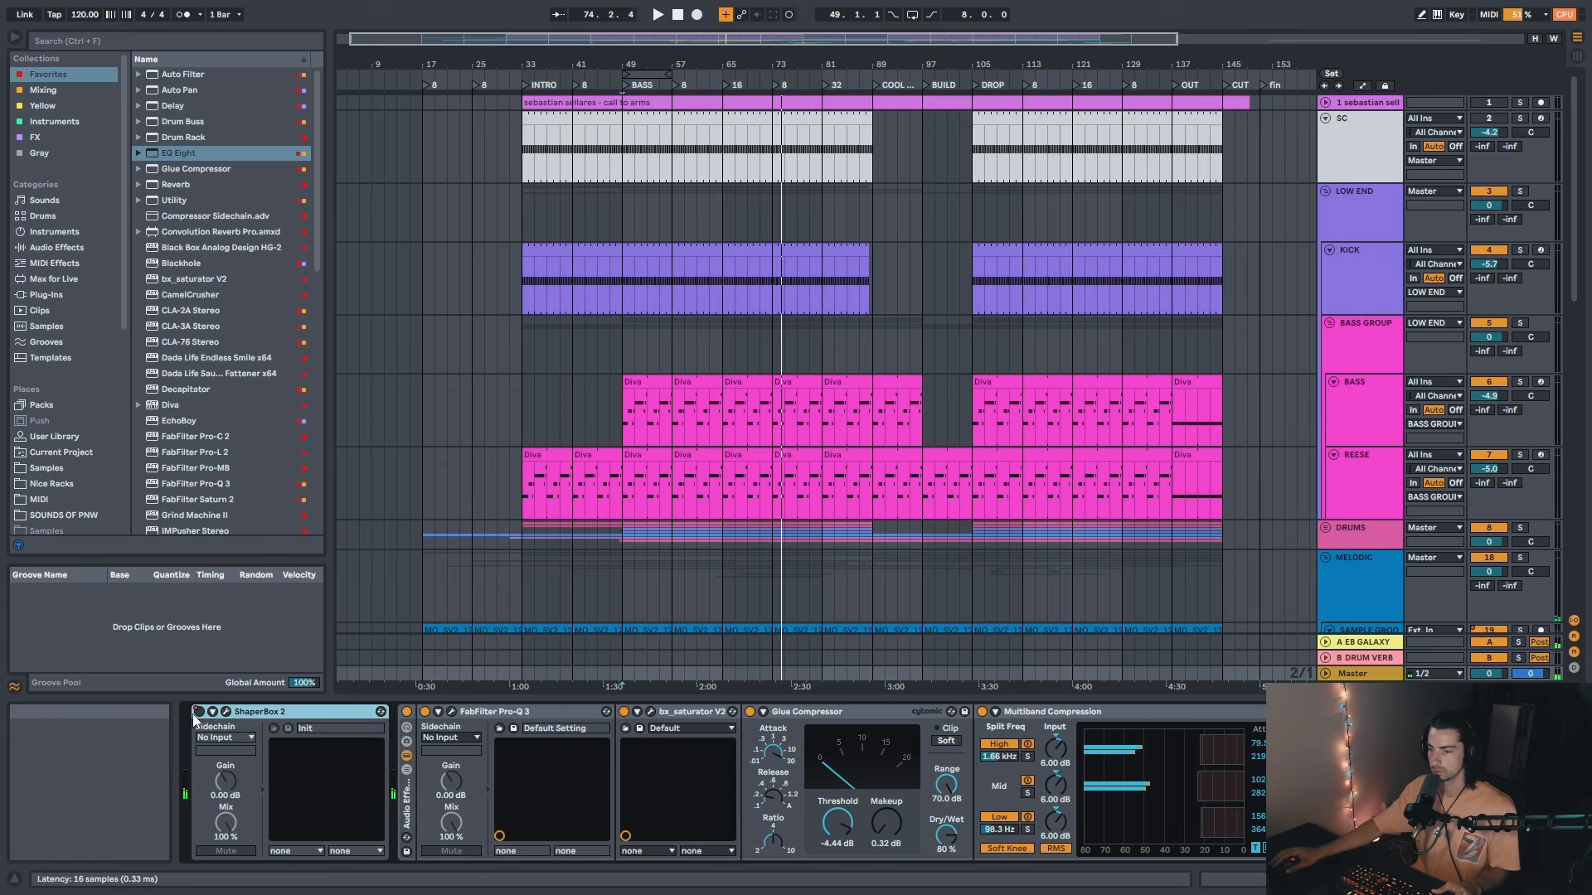
pyautogui.press('a')
pyautogui.moveTo(938, 55); pyautogui.dragTo(899, 338)
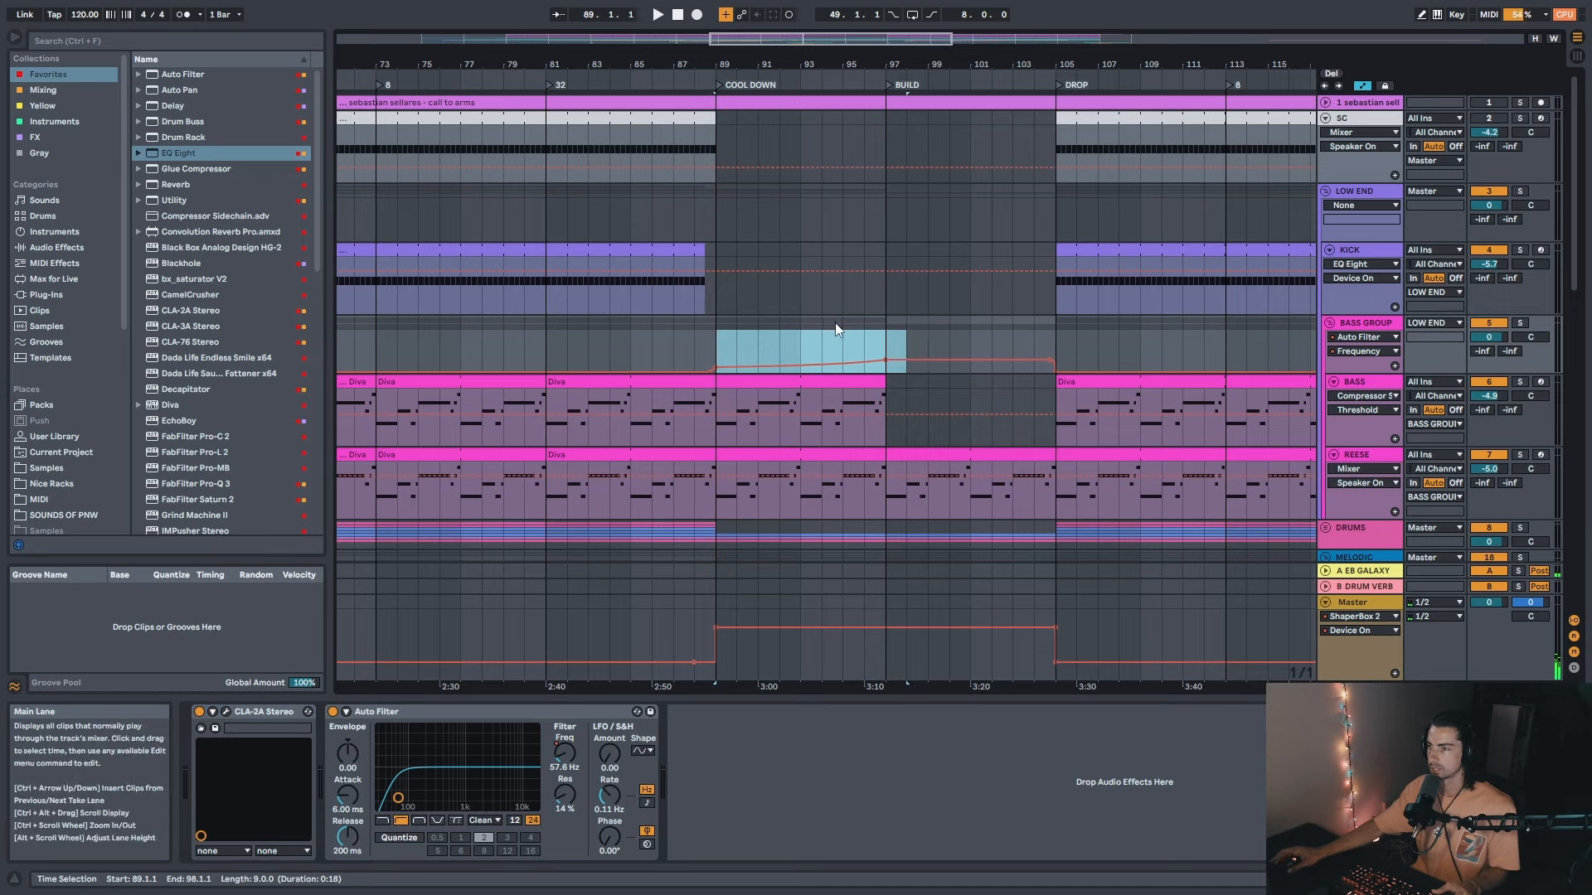
pyautogui.click(698, 336)
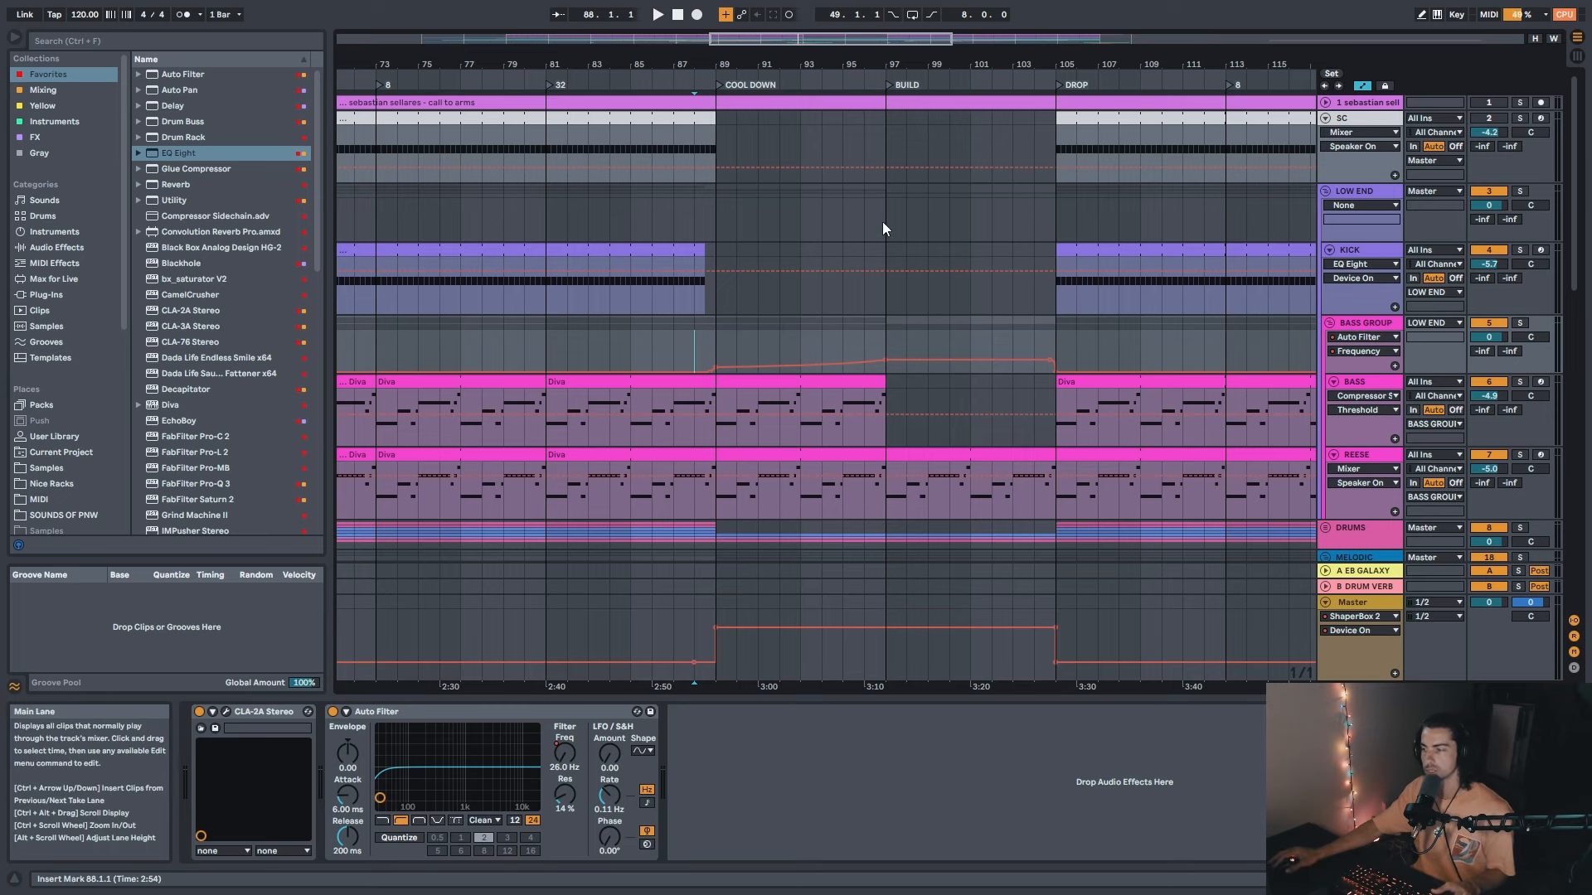
# Step: Display the Master's ShaperBox 2 volume mid mix automation and examine its curve across the COOL DOWN and BUILD sections
pyautogui.click(1365, 624)
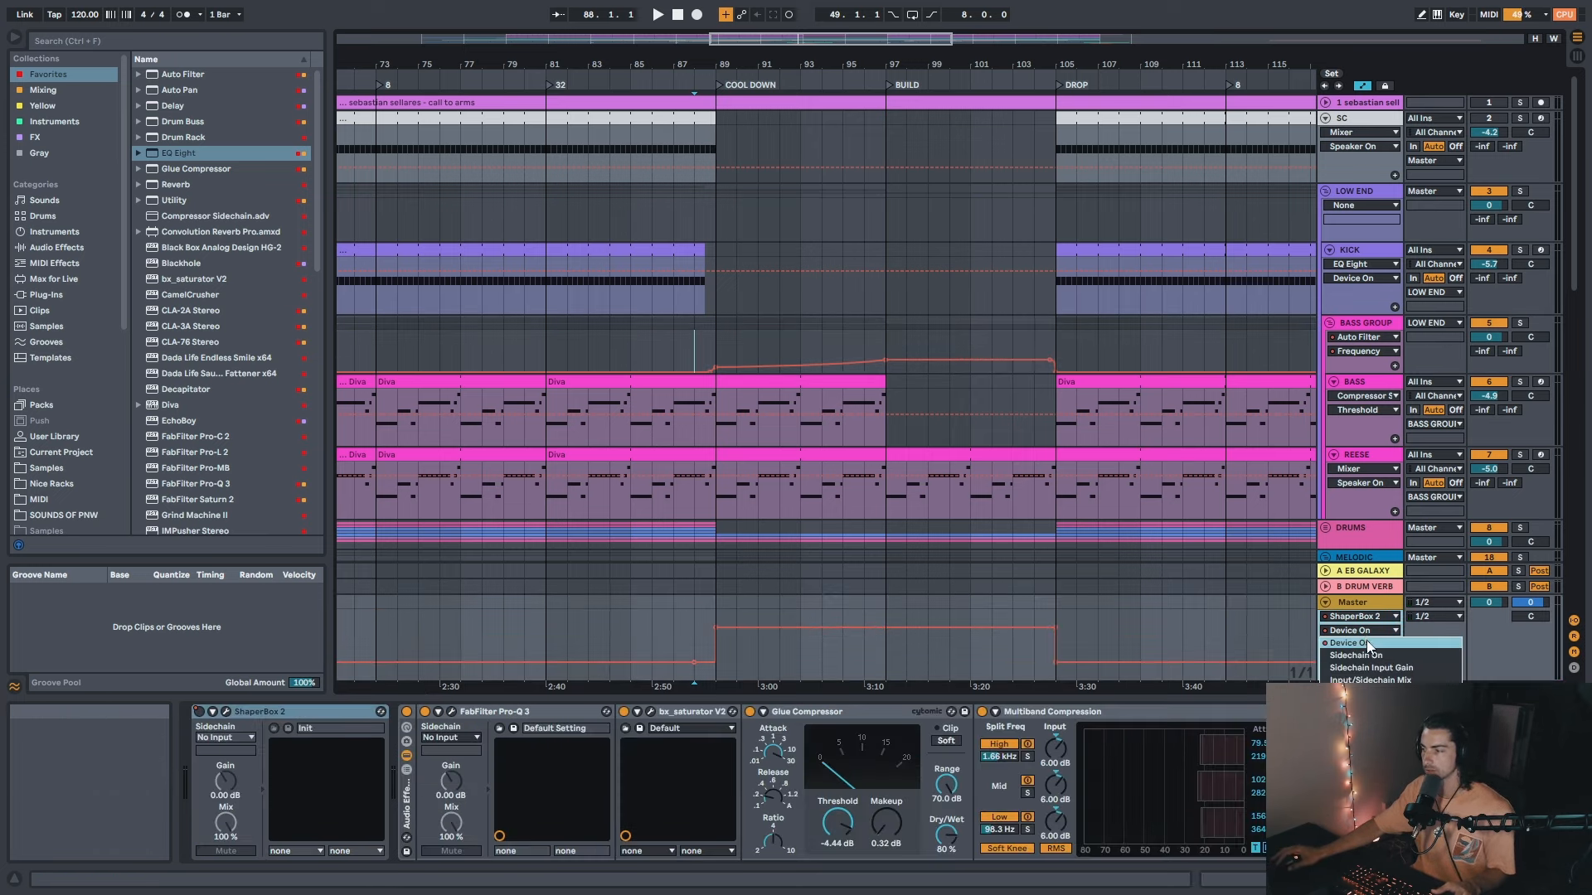
pyautogui.moveTo(716, 618); pyautogui.dragTo(884, 619)
pyautogui.click(734, 617)
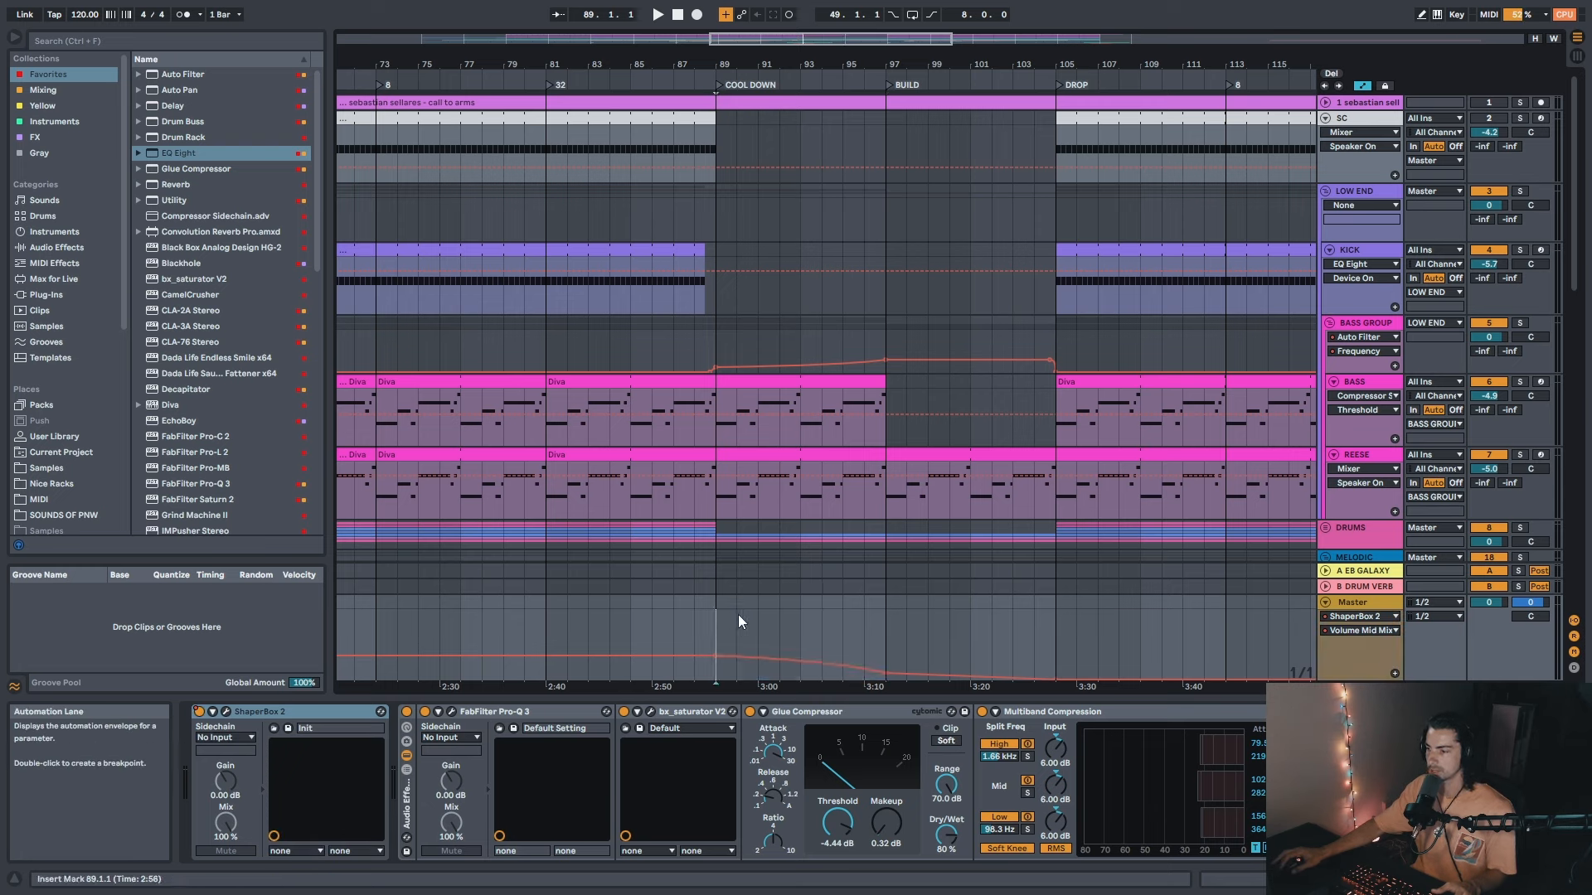
pyautogui.moveTo(738, 614); pyautogui.dragTo(1057, 610)
pyautogui.click(889, 614)
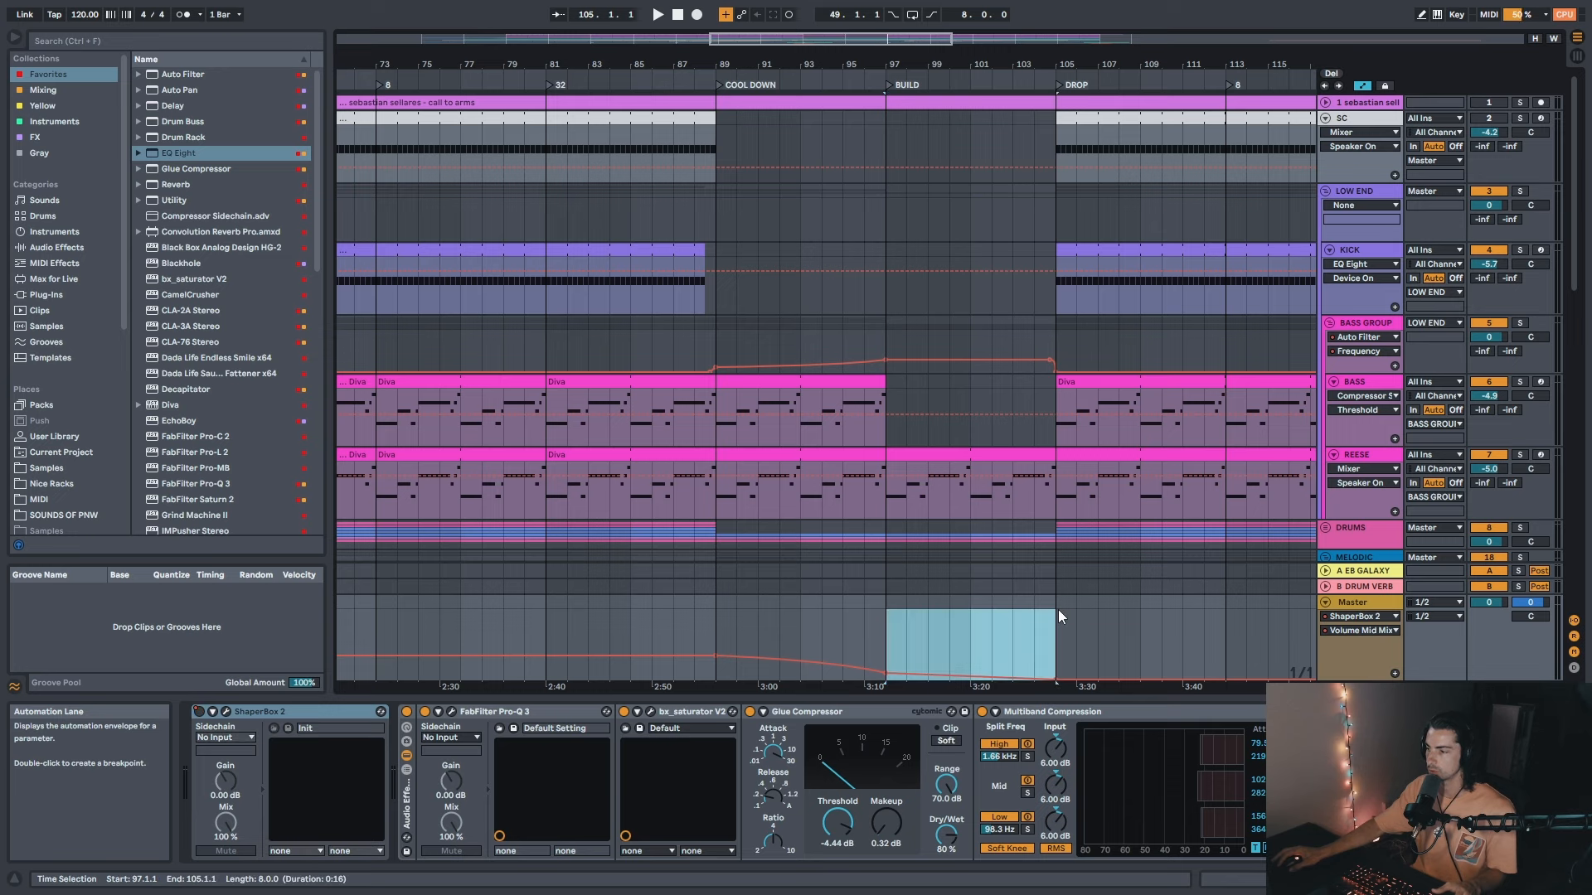
pyautogui.click(1393, 602)
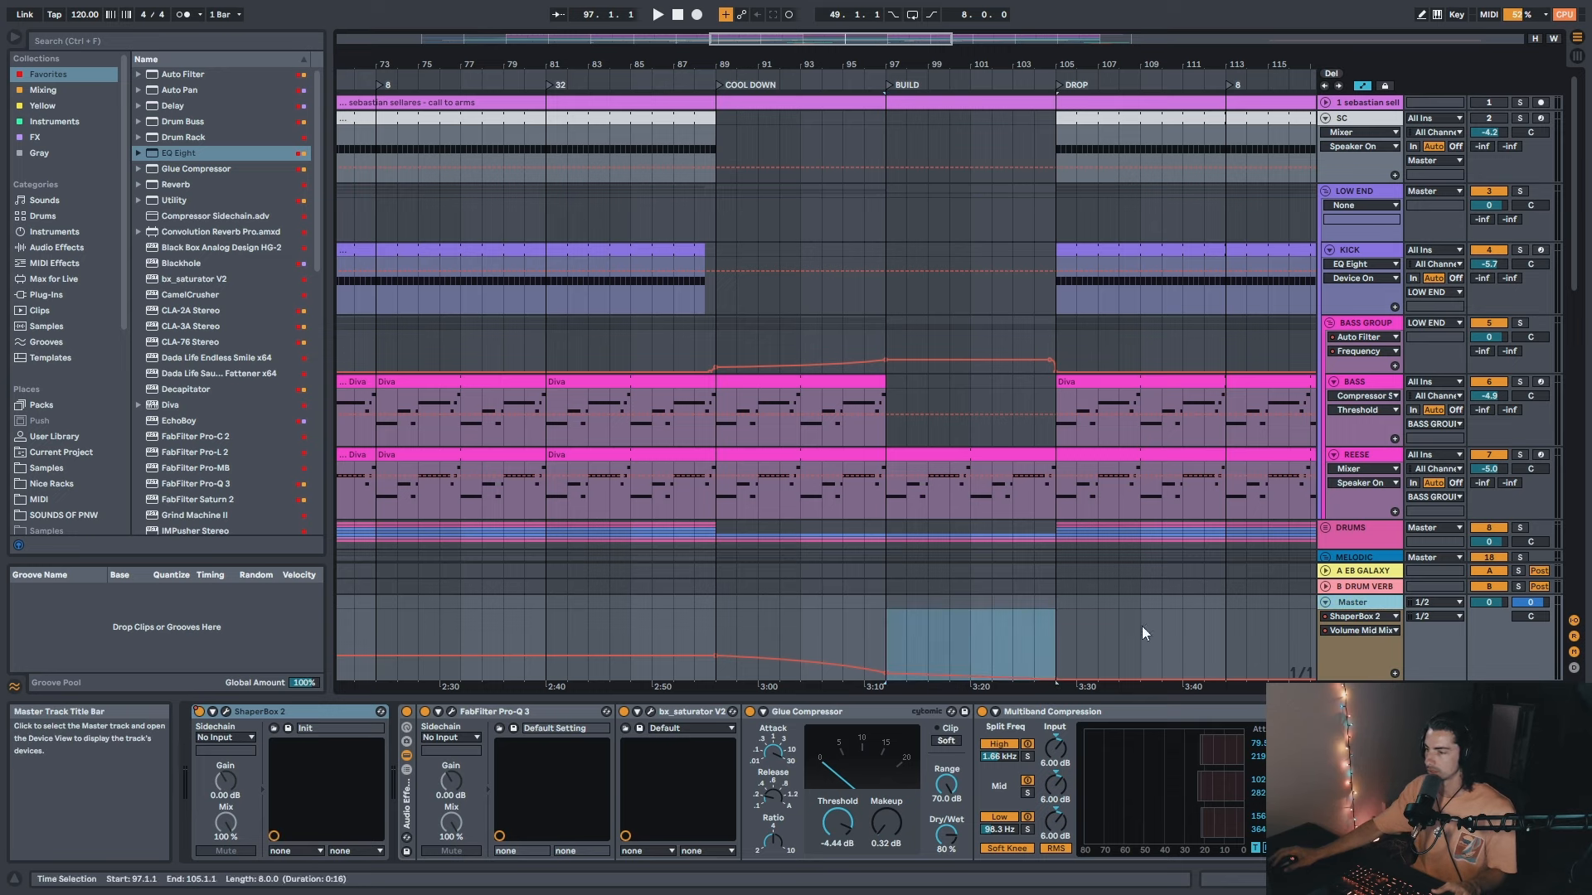
# Step: Fold ShaperBox 2 and inspect the low and high cut bands in the Master's FabFilter Pro-Q 3 window, closing it when done
pyautogui.doubleClick(290, 713)
pyautogui.click(342, 709)
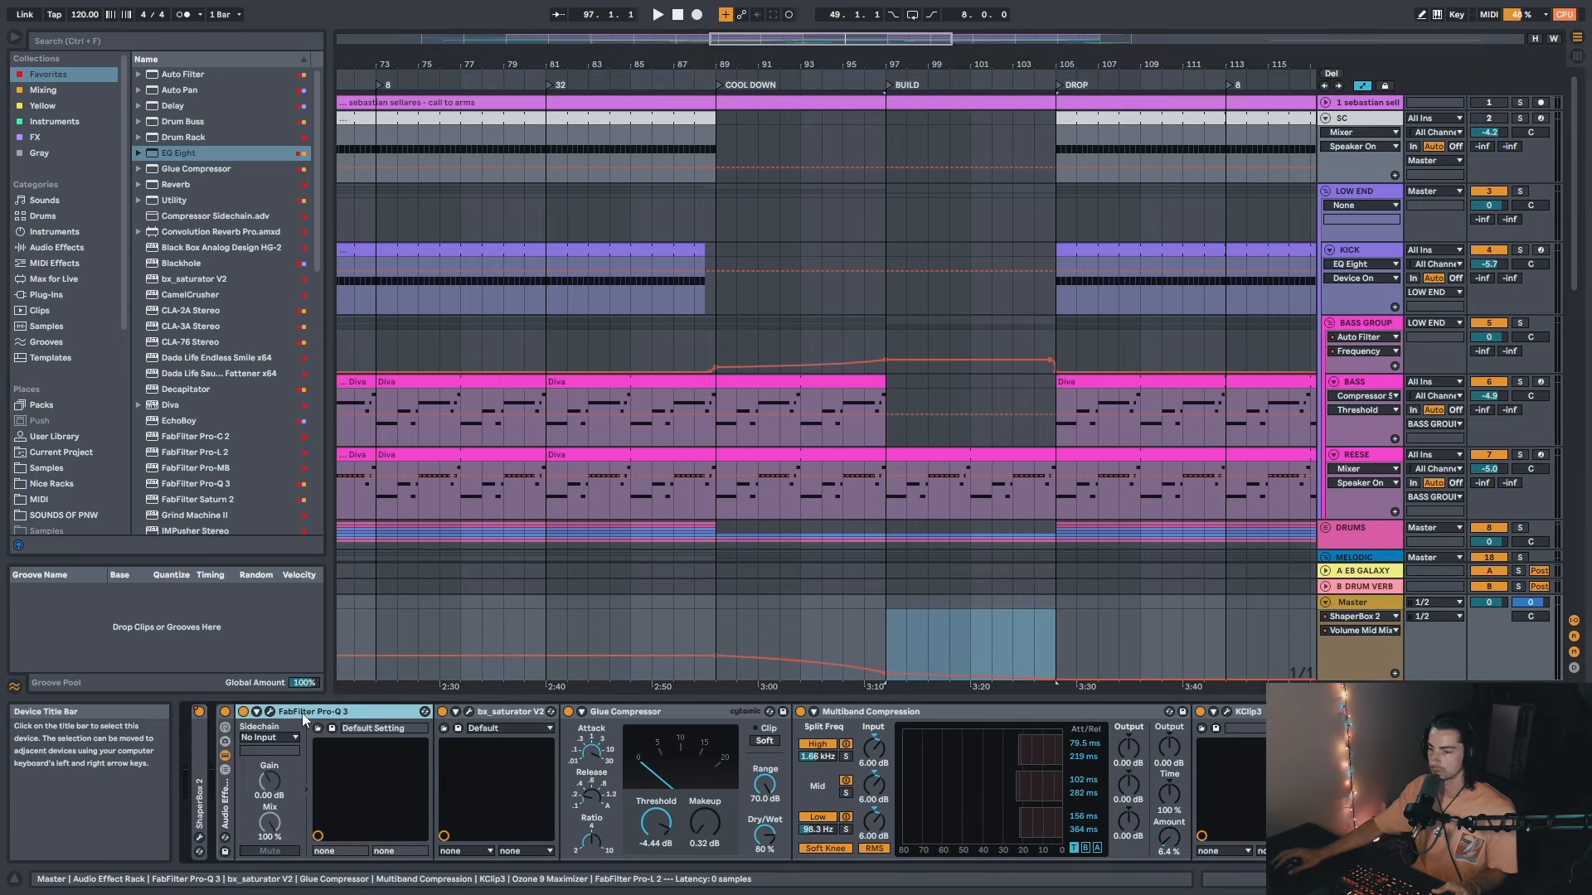
pyautogui.click(270, 711)
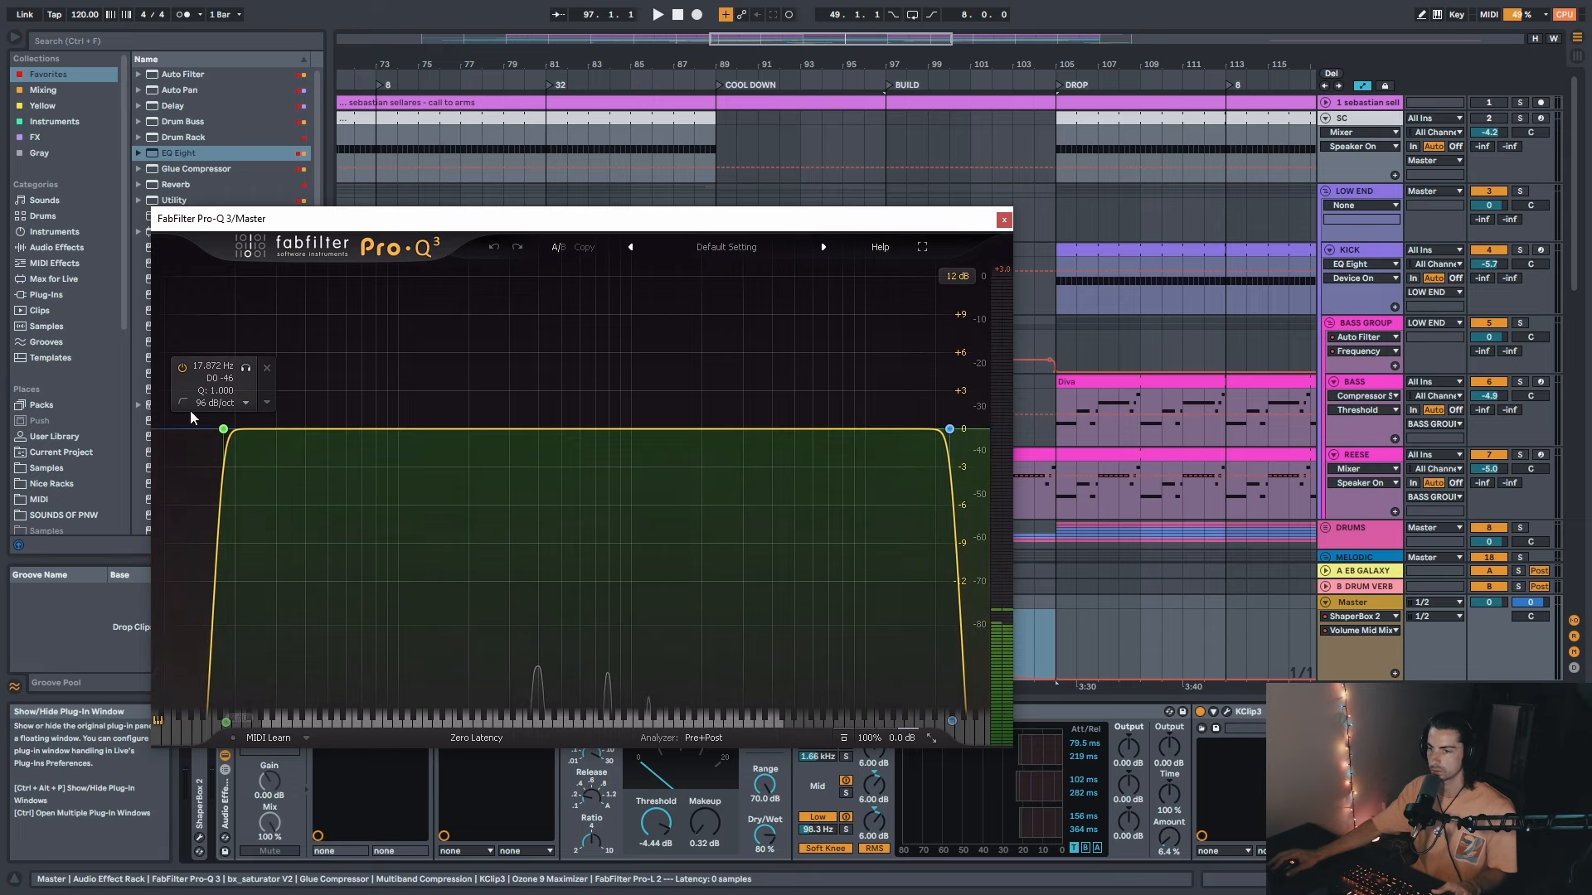
pyautogui.moveTo(807, 223); pyautogui.dragTo(811, 175)
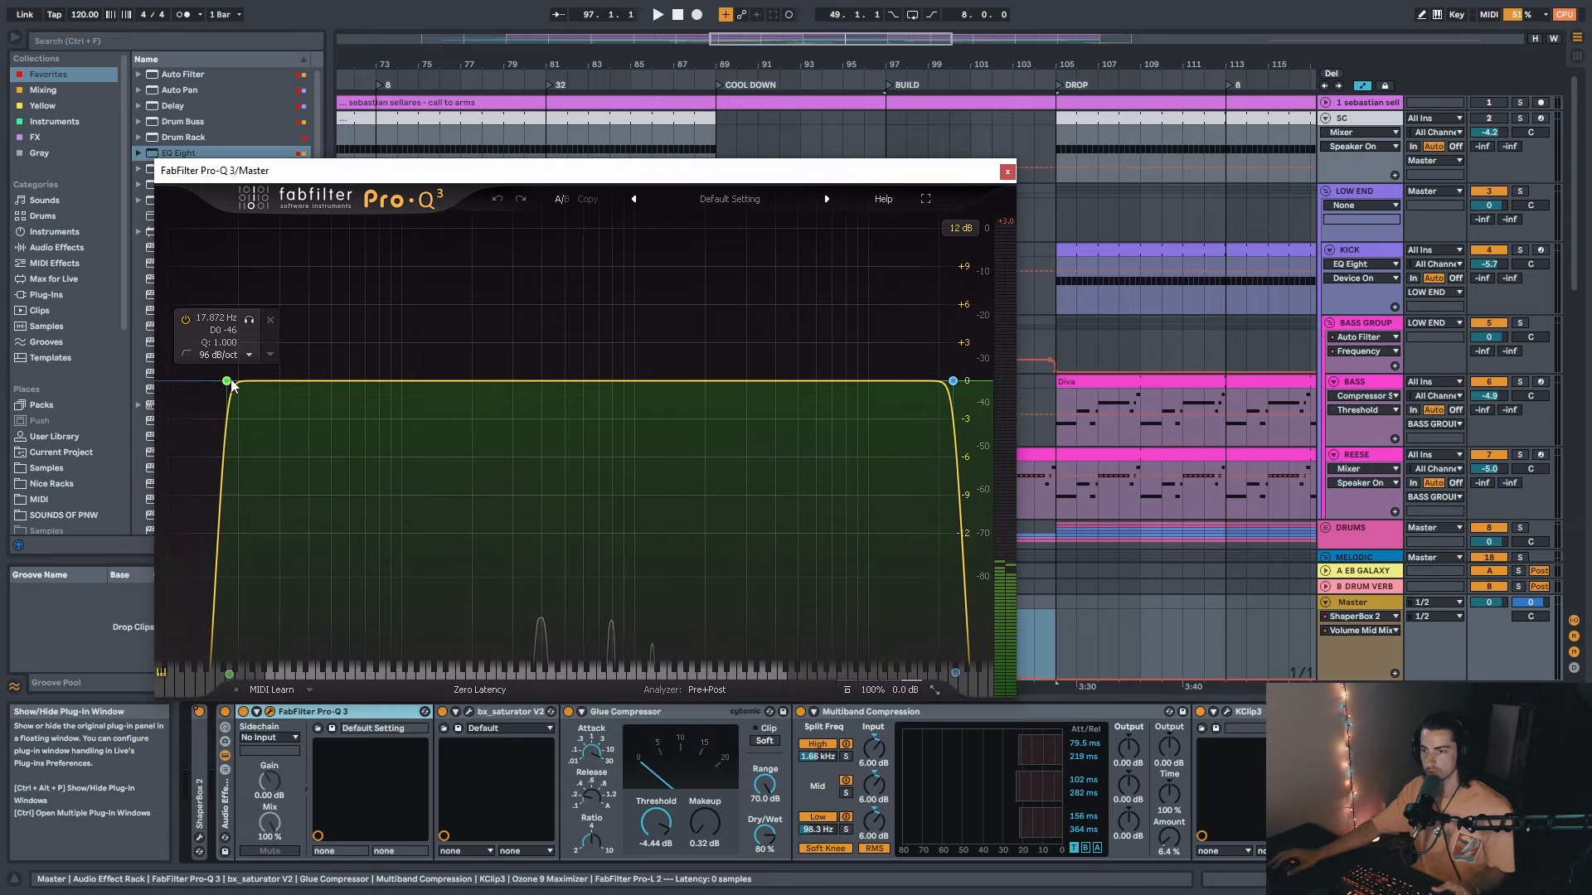
pyautogui.moveTo(375, 170); pyautogui.dragTo(399, 142)
pyautogui.click(989, 139)
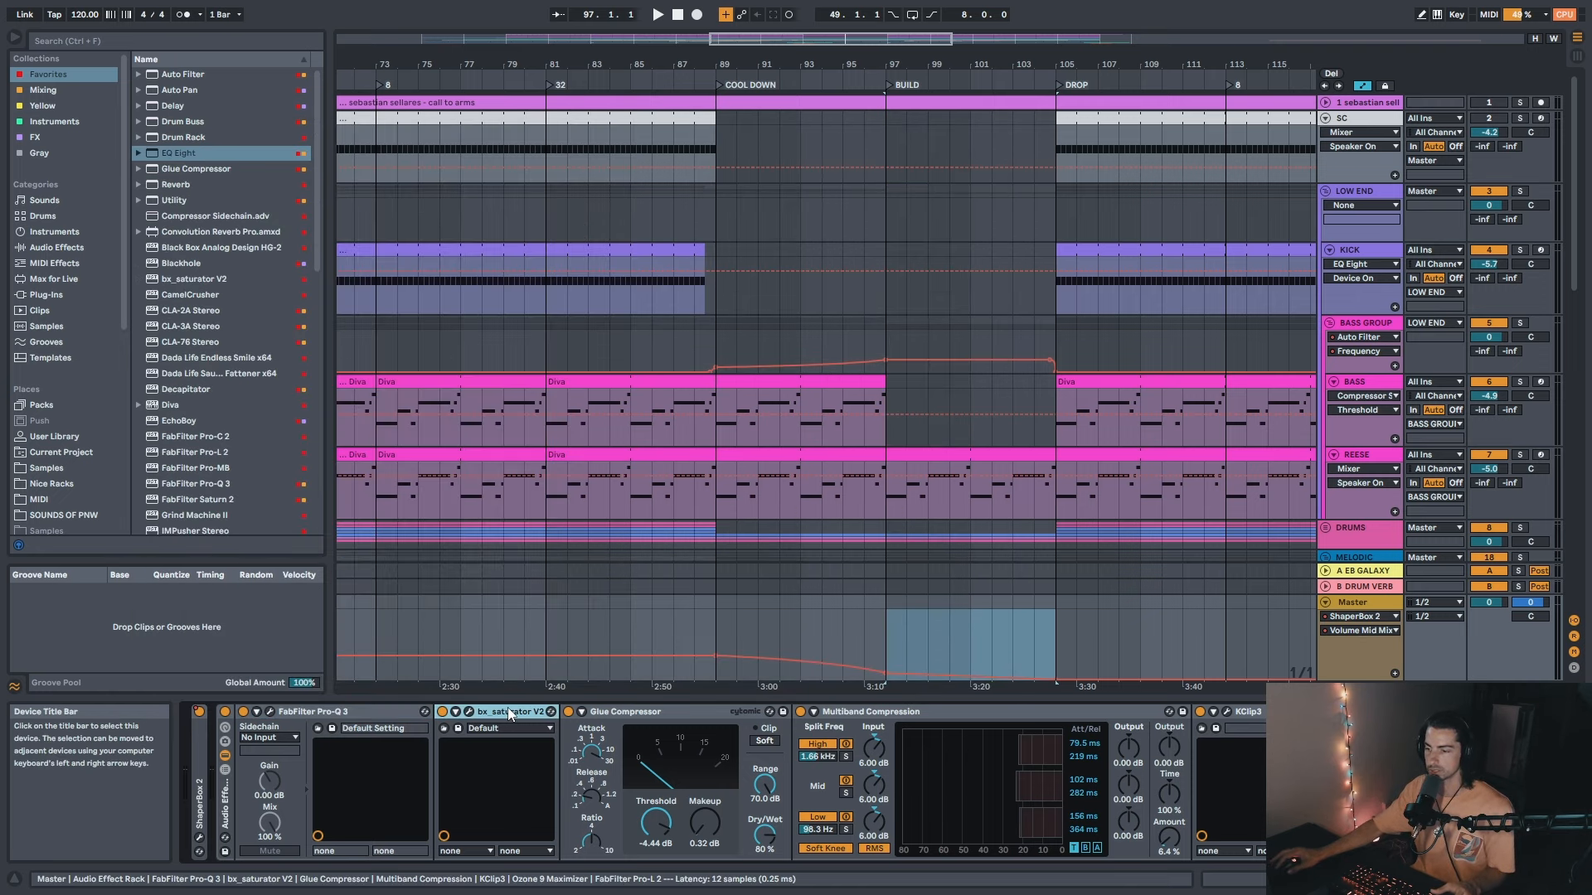
# Step: Open the Master's bx_saturator V2 window and play the eight bars from the BASS marker with arrangement looping enabled
pyautogui.click(468, 712)
pyautogui.moveTo(485, 140); pyautogui.dragTo(470, 126)
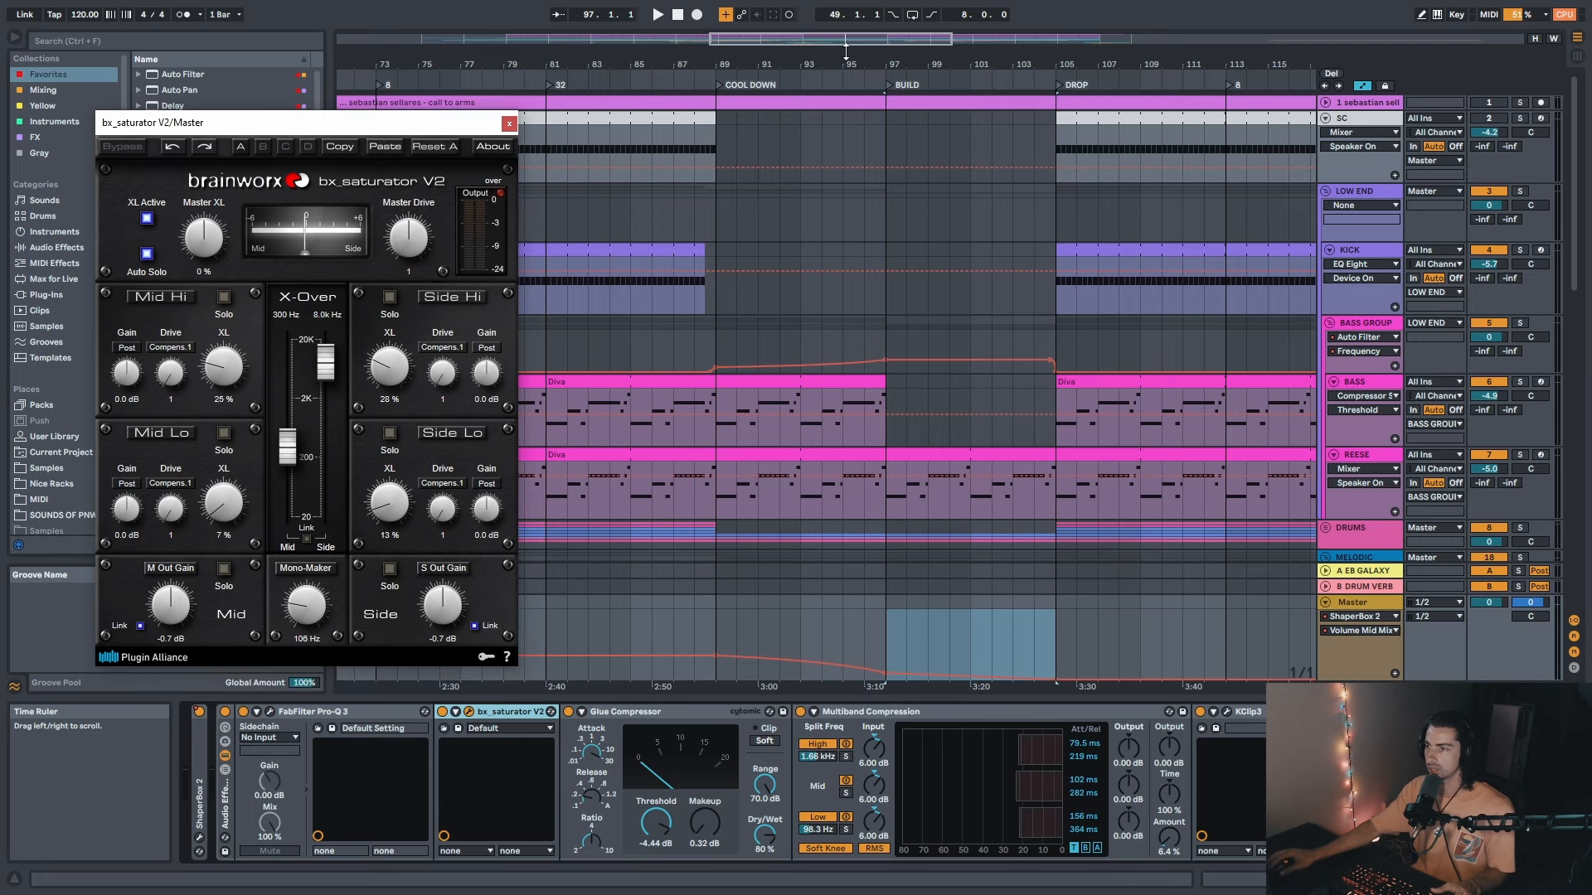
pyautogui.moveTo(709, 68); pyautogui.dragTo(761, 61)
pyautogui.click(634, 74)
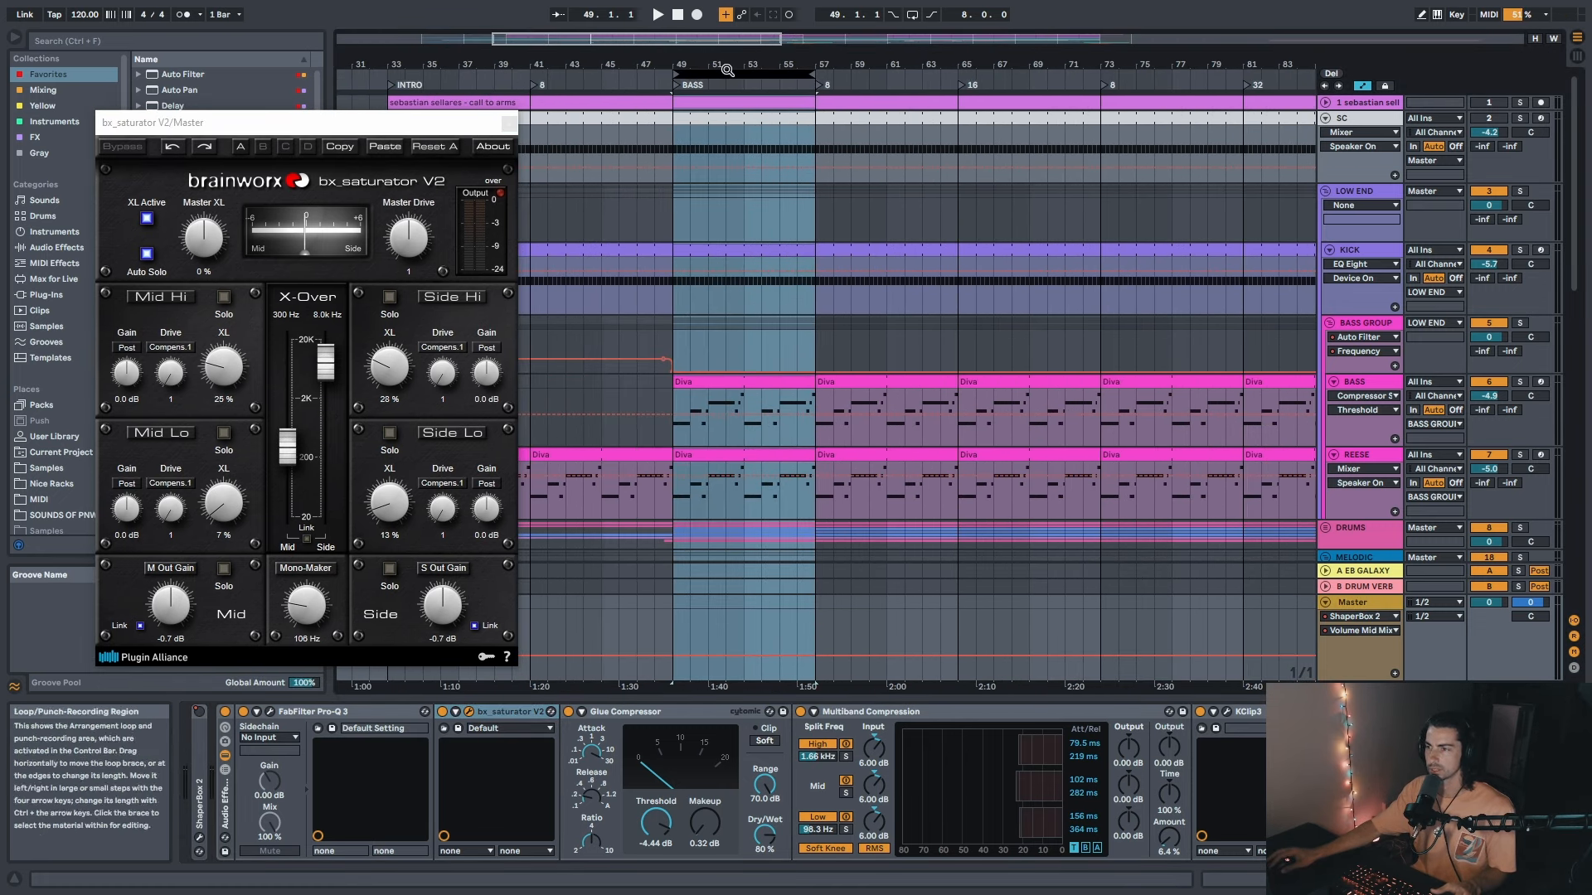
pyautogui.press('space')
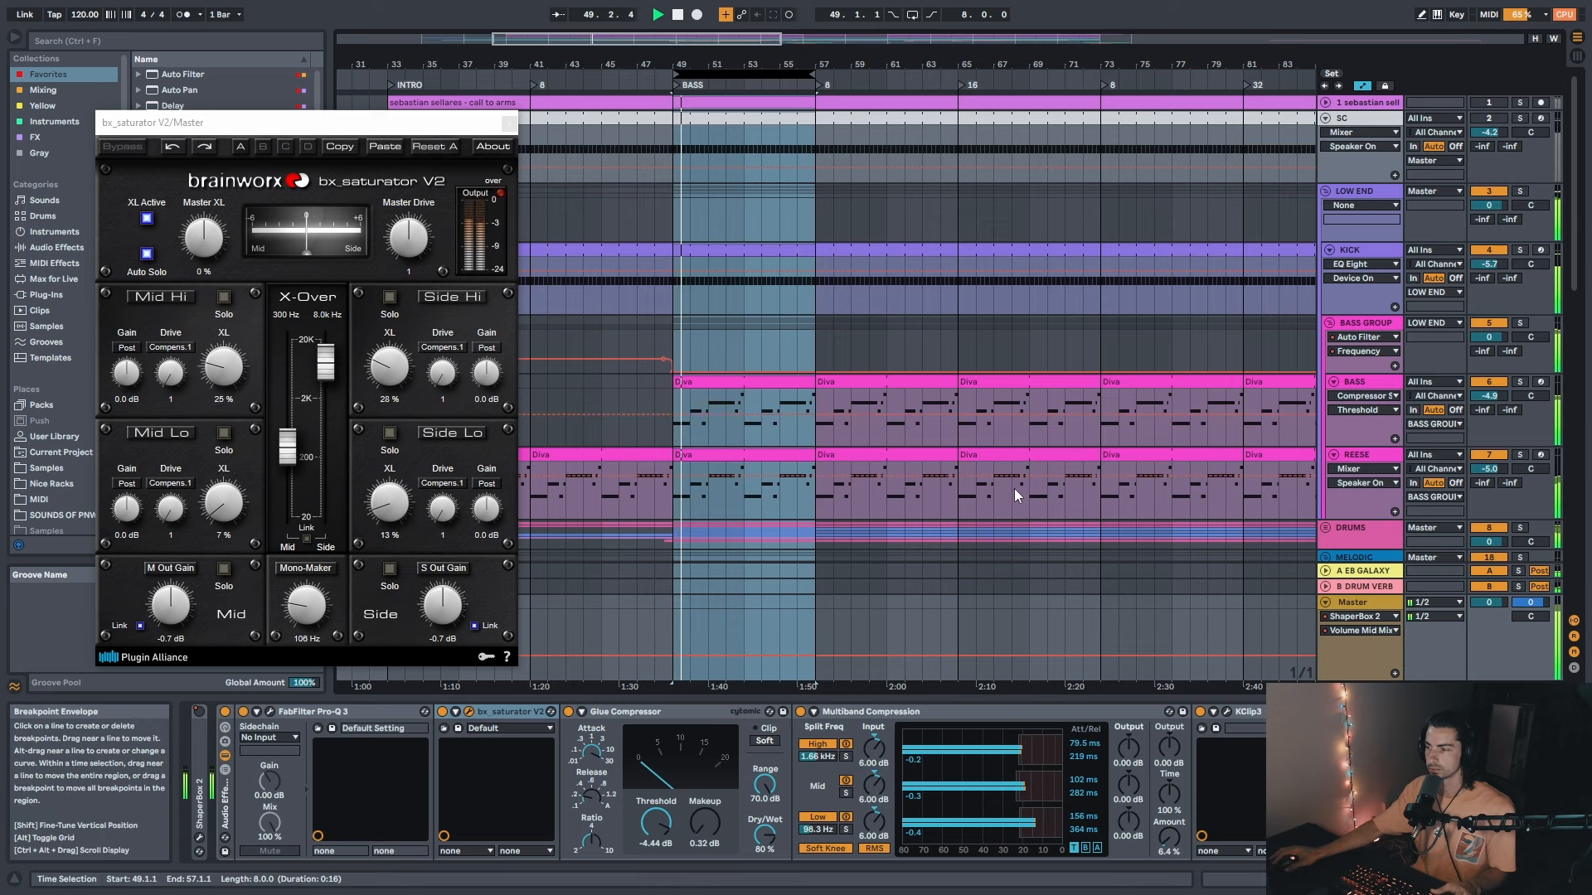
pyautogui.click(911, 14)
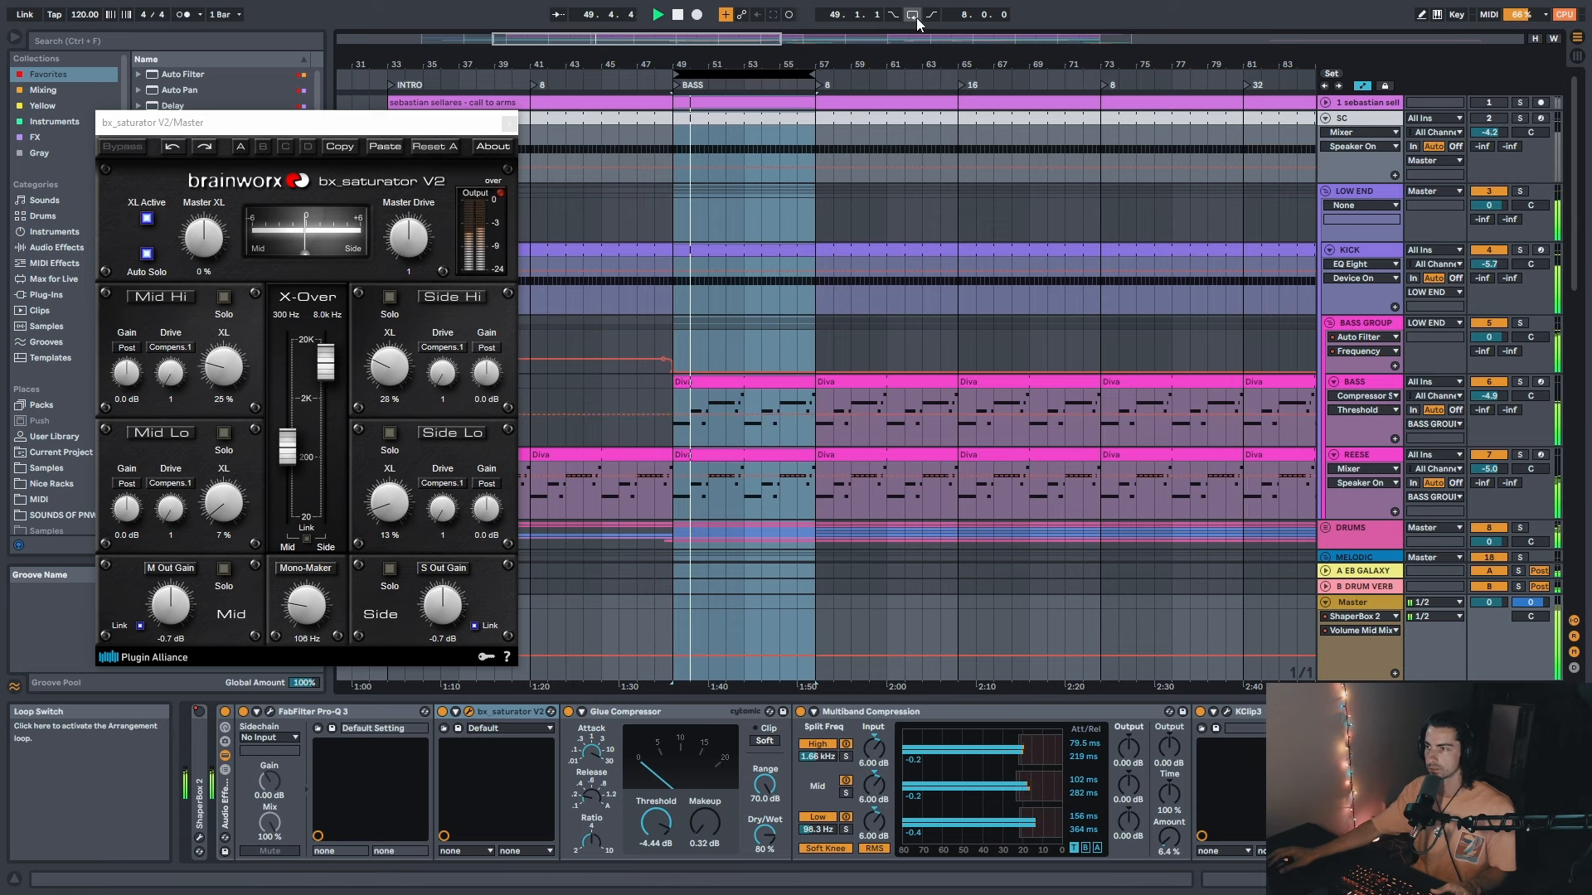
# Step: Bypass and reactivate bx_saturator V2 twice over the looped BASS section to compare its effect, and close its window
pyautogui.click(509, 712)
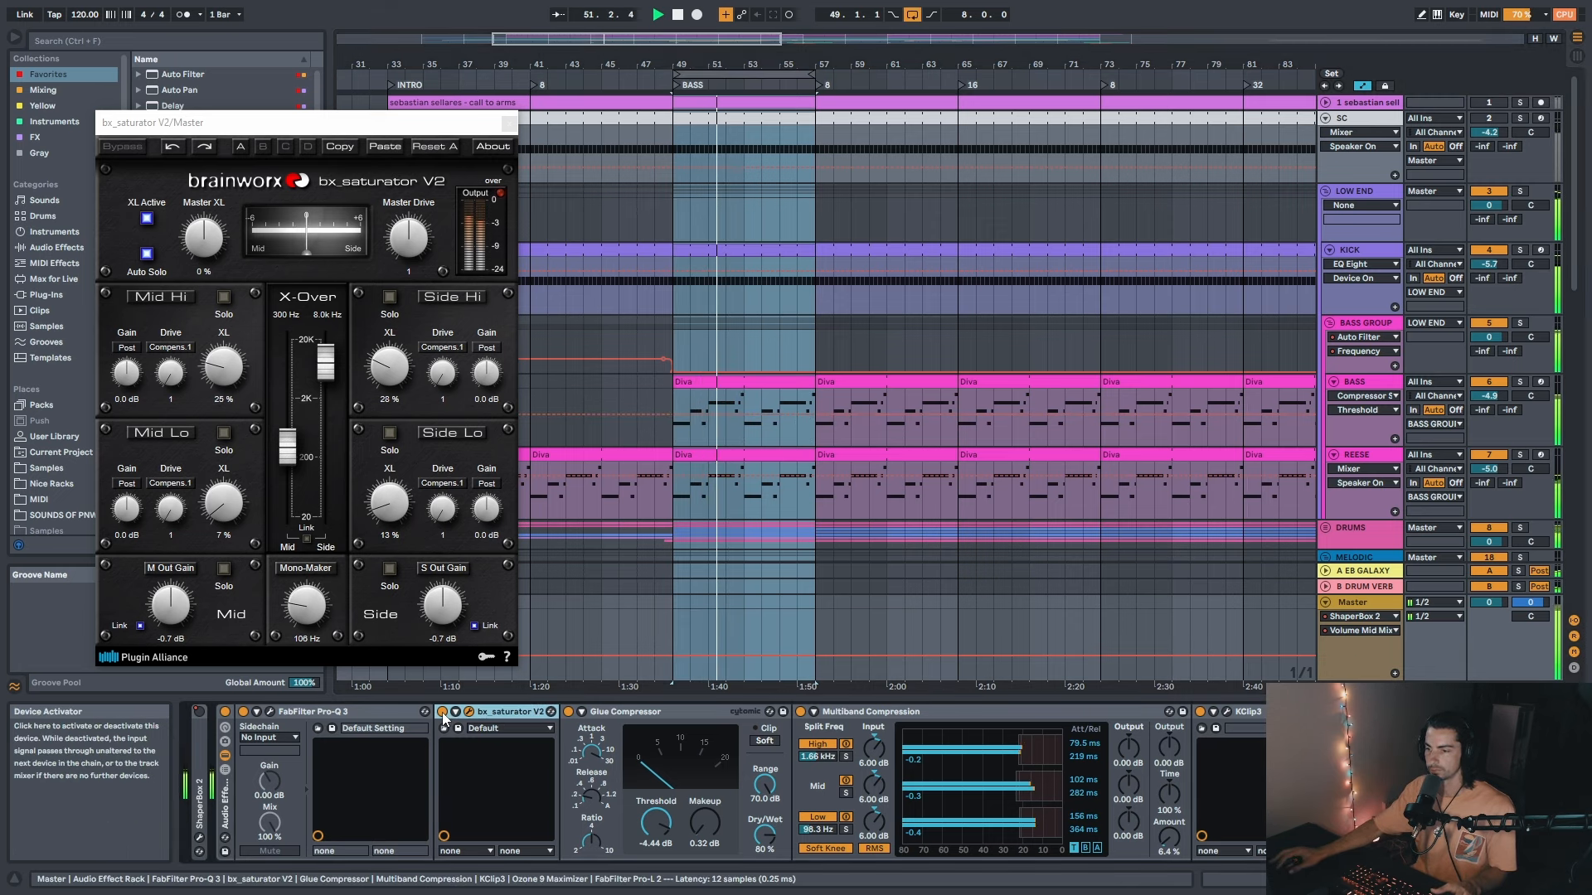
pyautogui.click(442, 712)
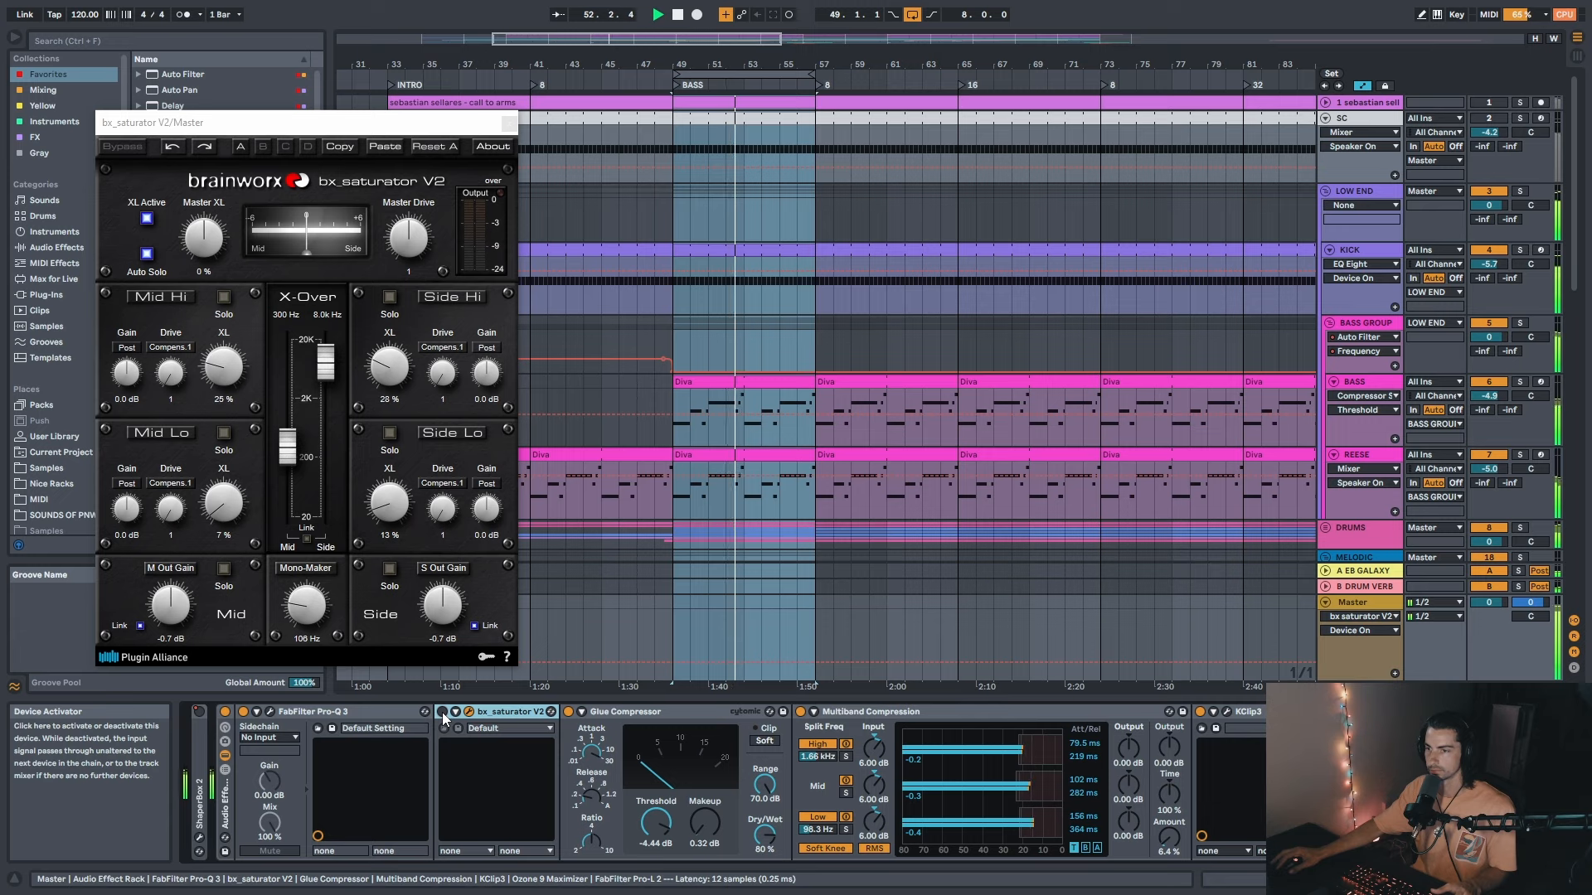
pyautogui.click(442, 712)
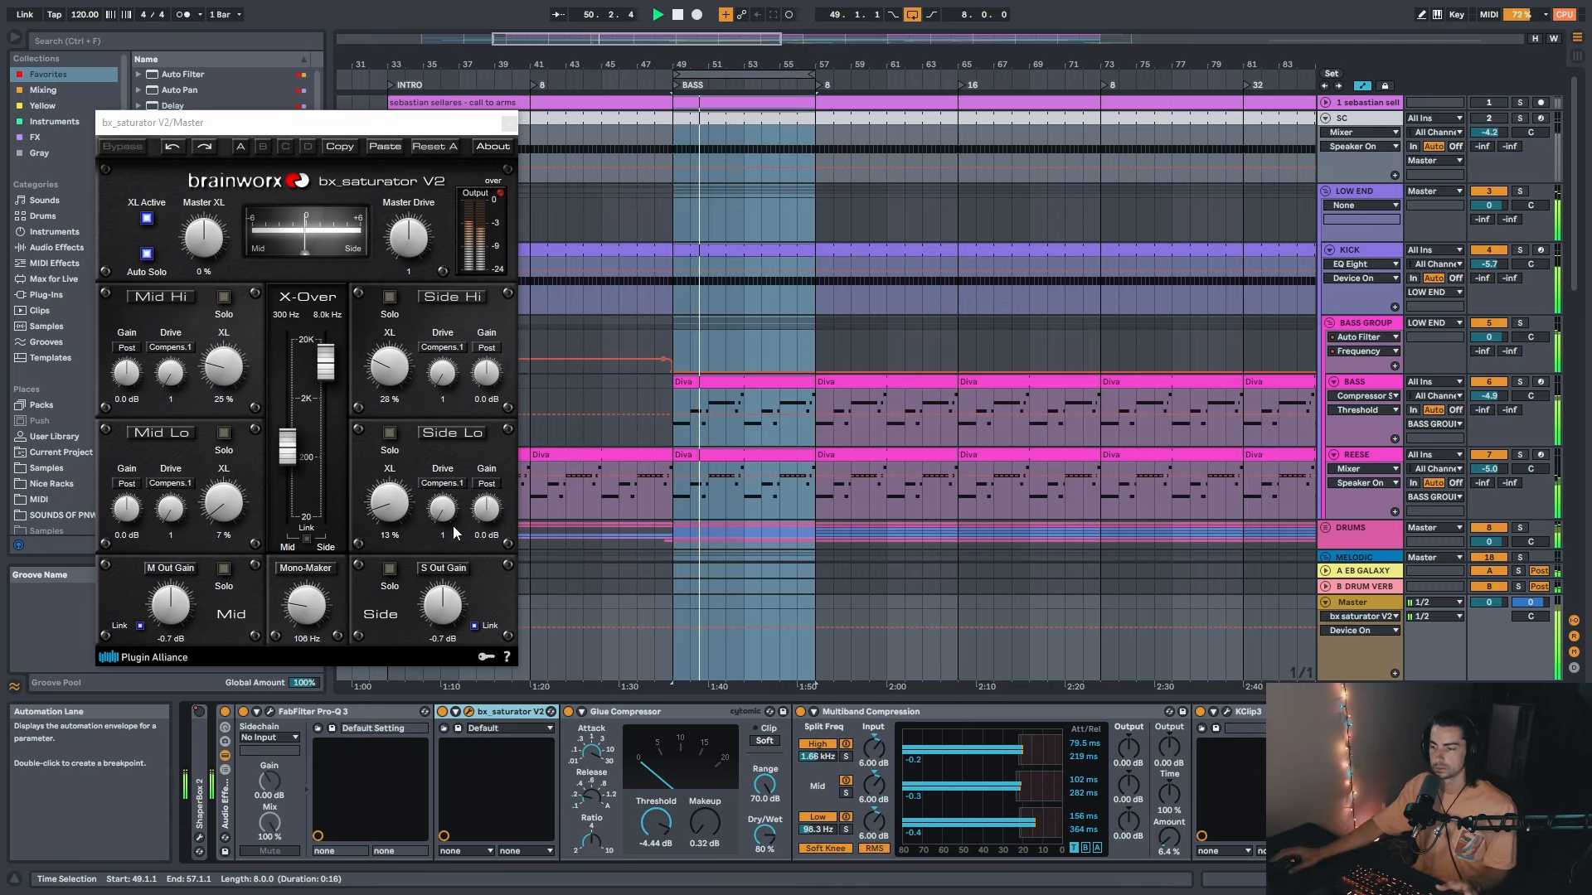
pyautogui.click(443, 711)
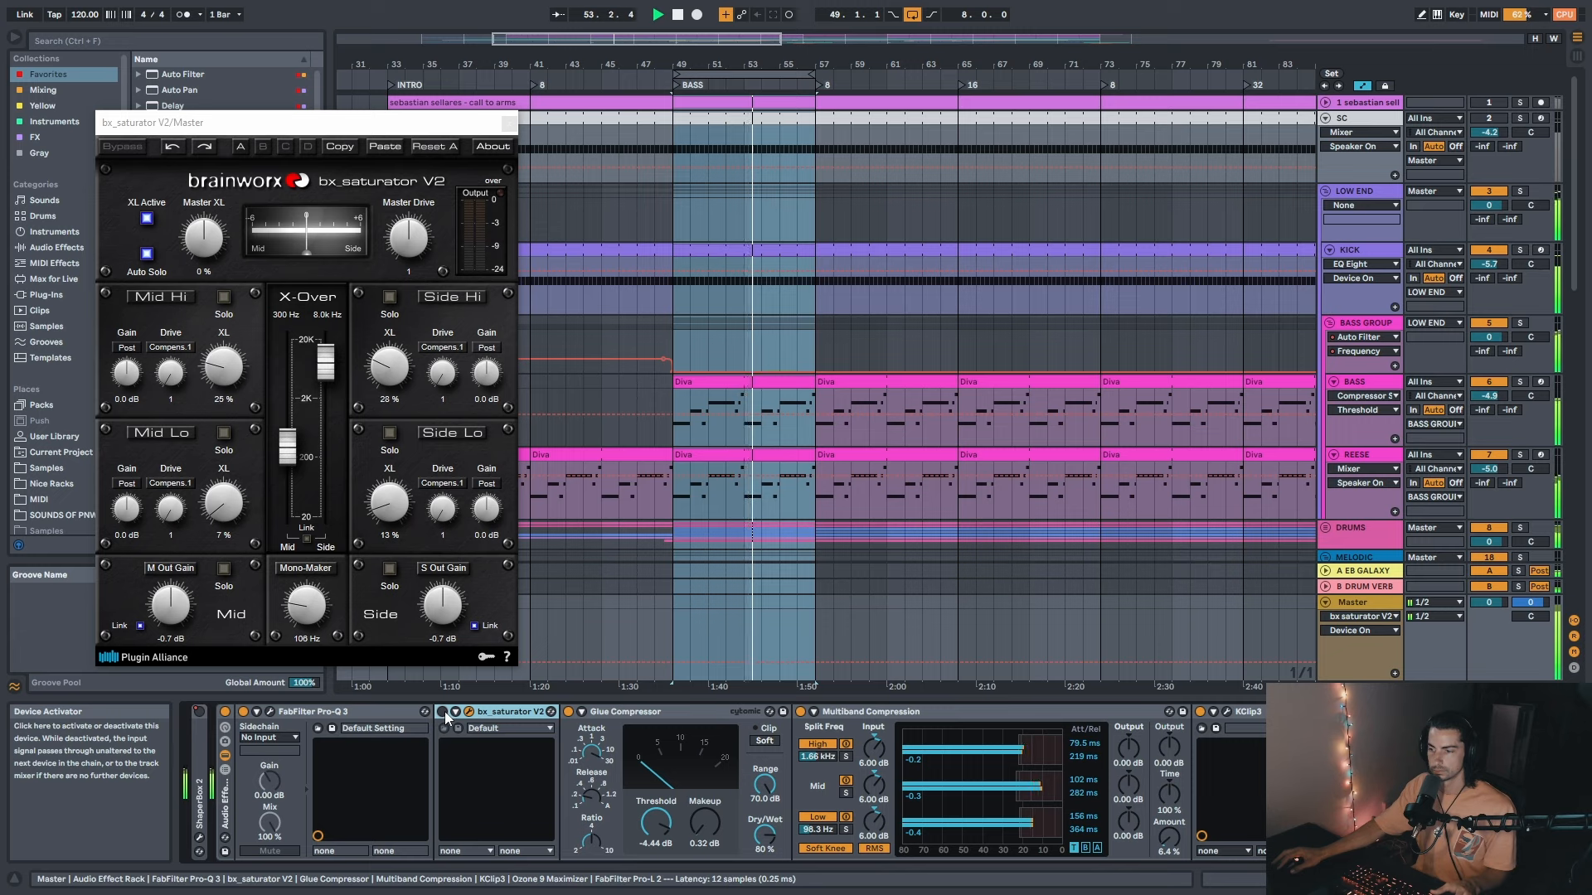
pyautogui.click(444, 711)
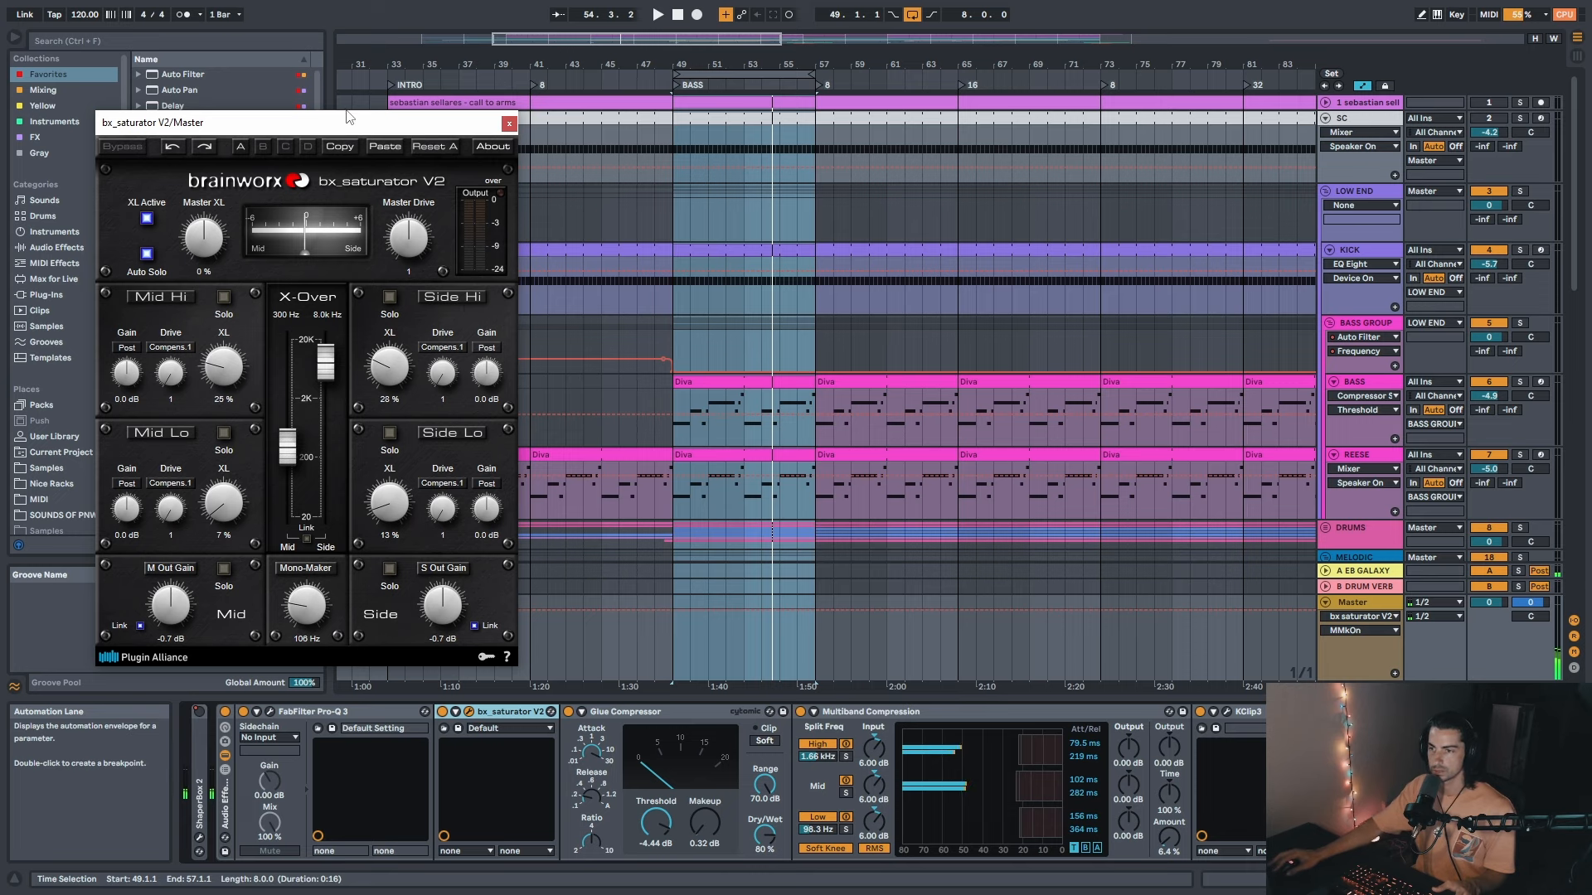
pyautogui.moveTo(359, 128); pyautogui.dragTo(343, 134)
pyautogui.click(493, 131)
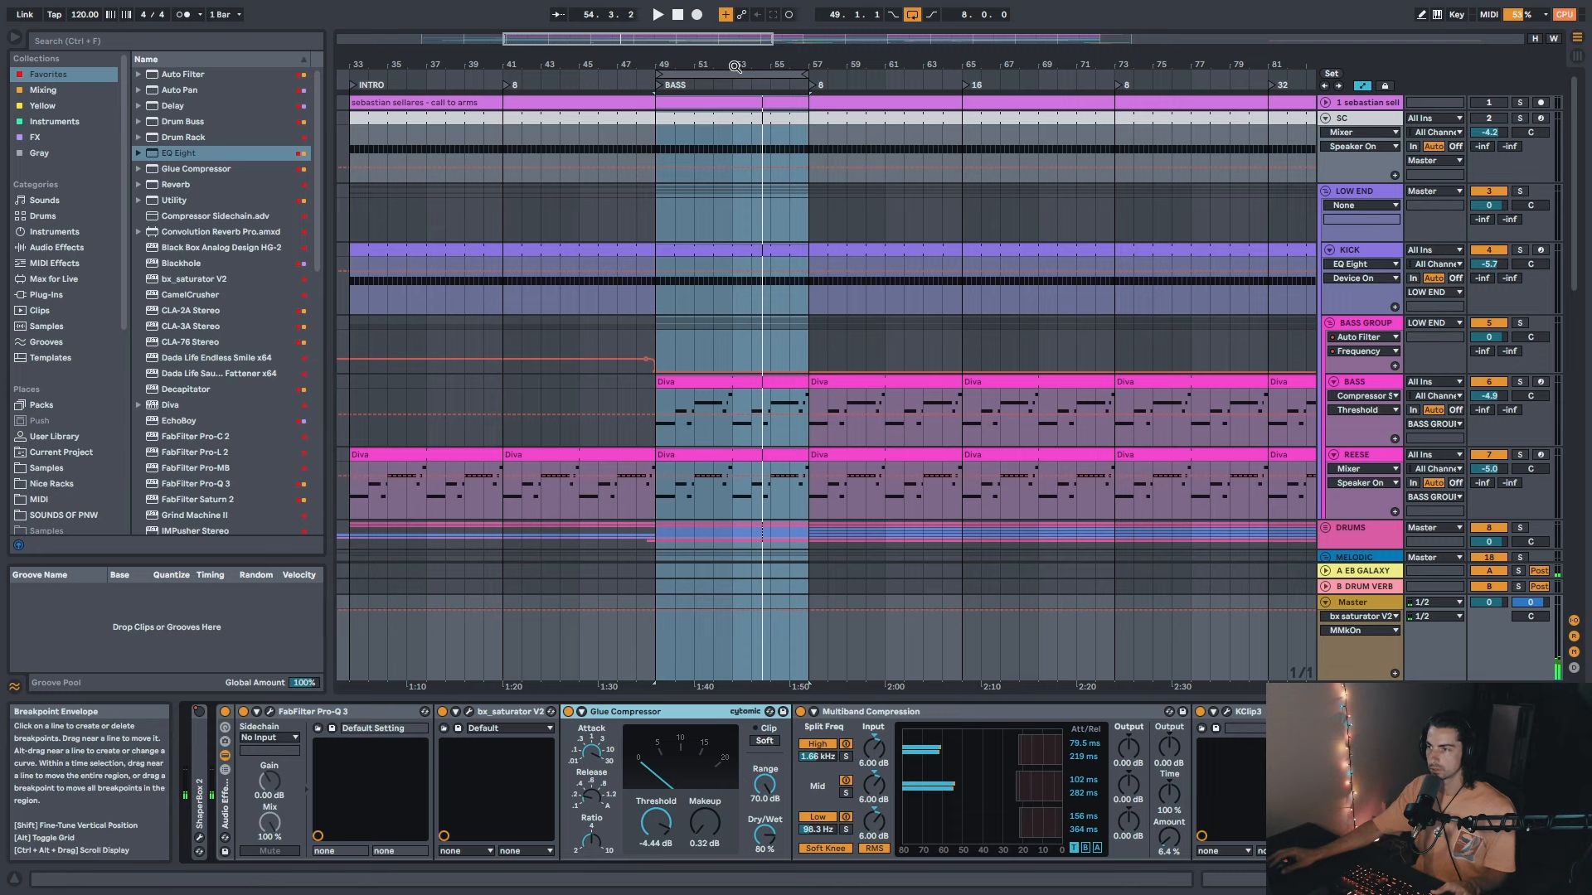
# Step: Play the looped BASS section, bypassing and reactivating the Master's Glue Compressor to compare its effect
pyautogui.moveTo(730, 73); pyautogui.dragTo(728, 85)
pyautogui.press('space')
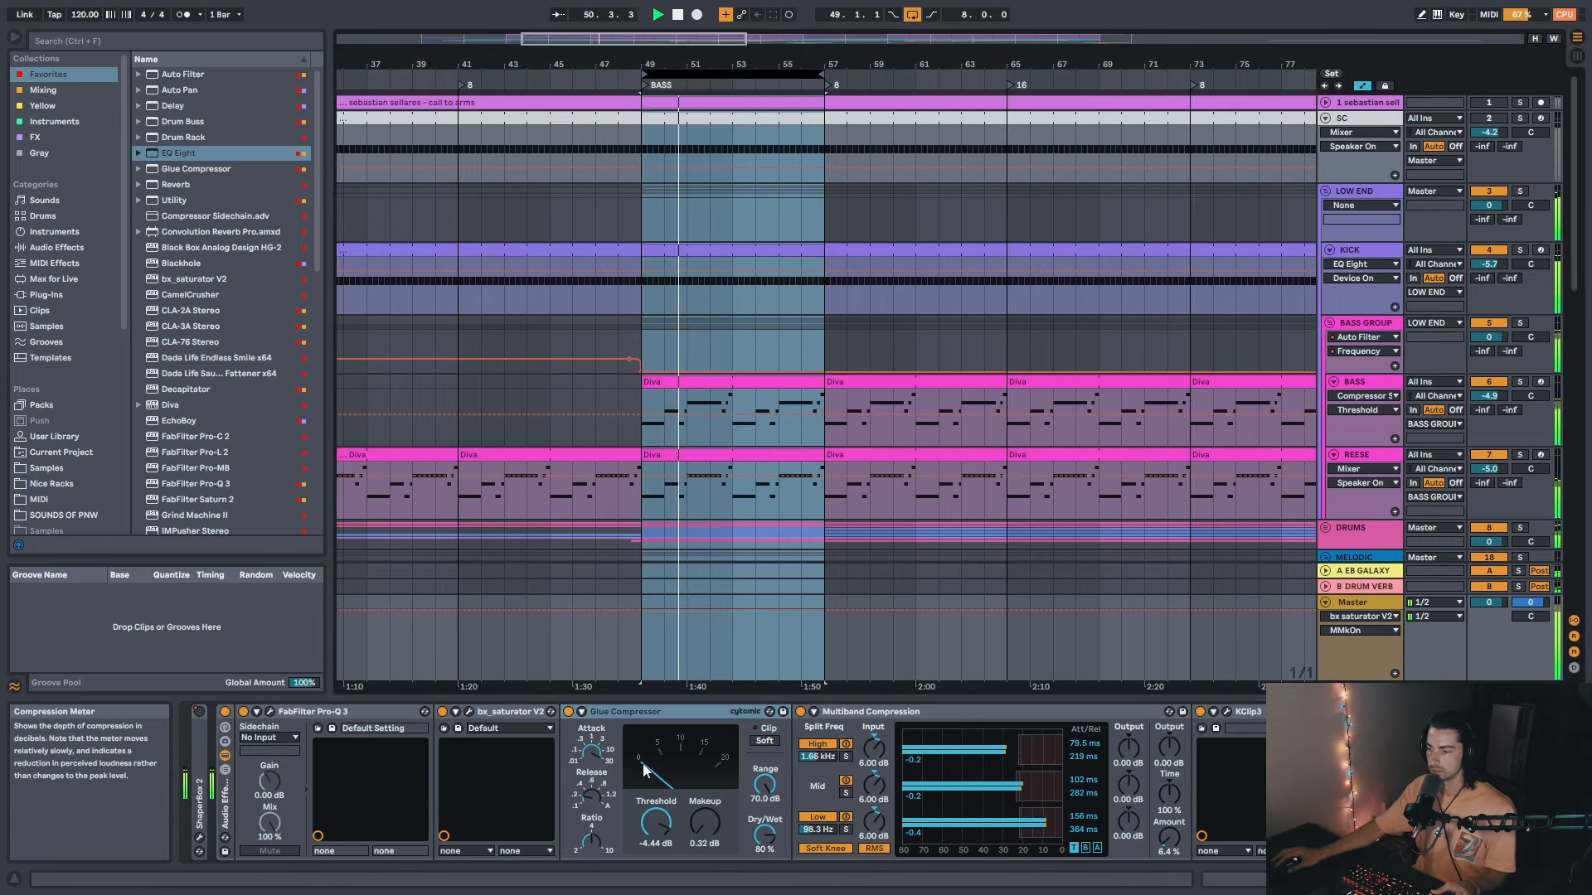
pyautogui.click(584, 713)
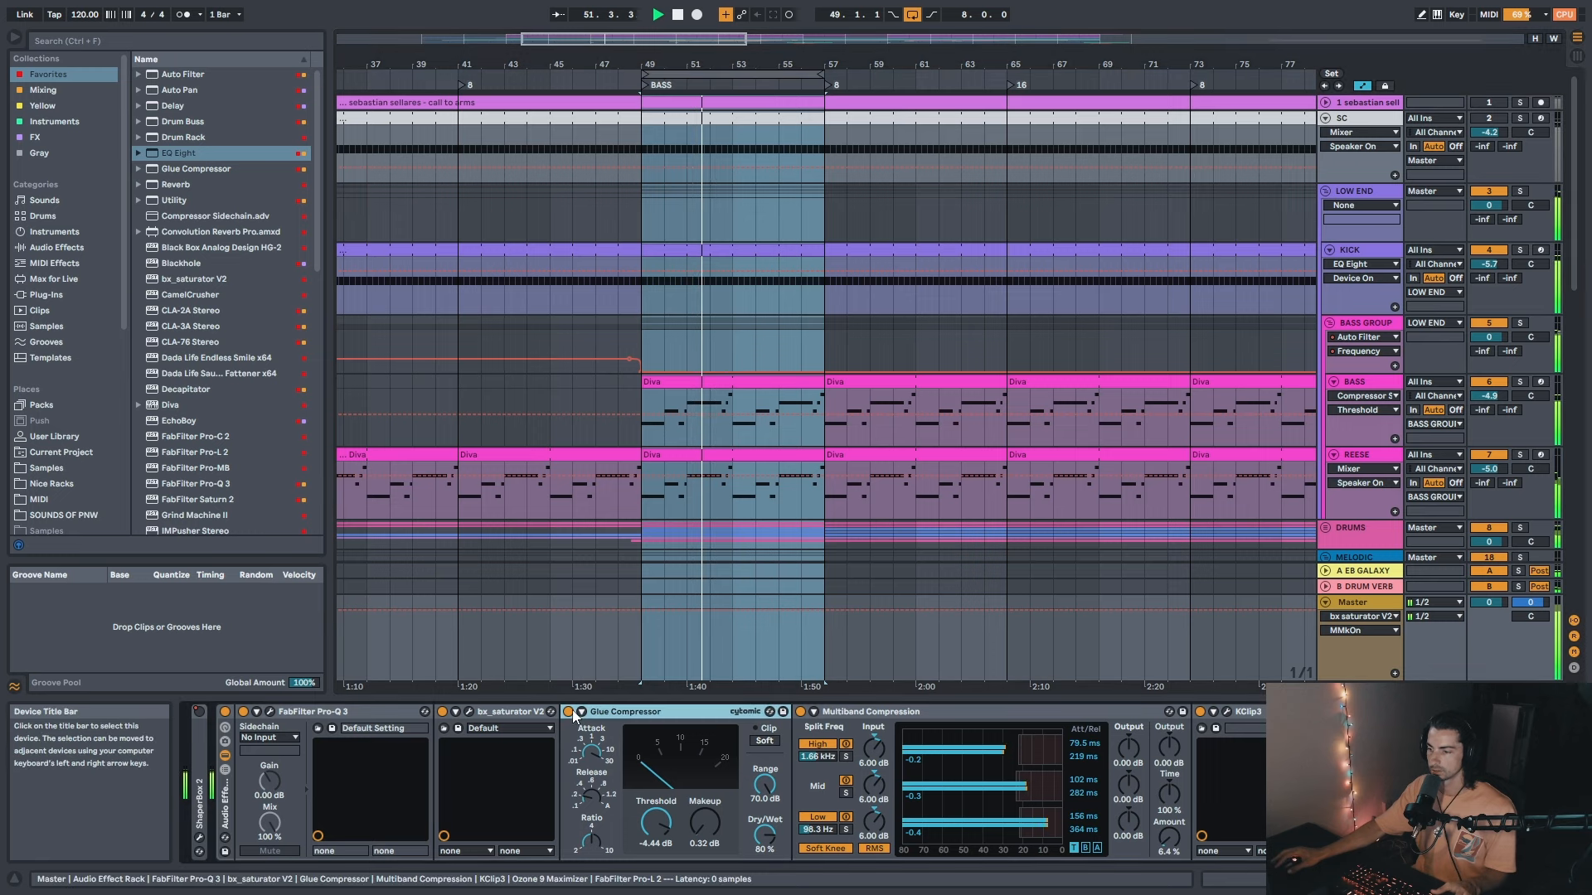
pyautogui.click(569, 710)
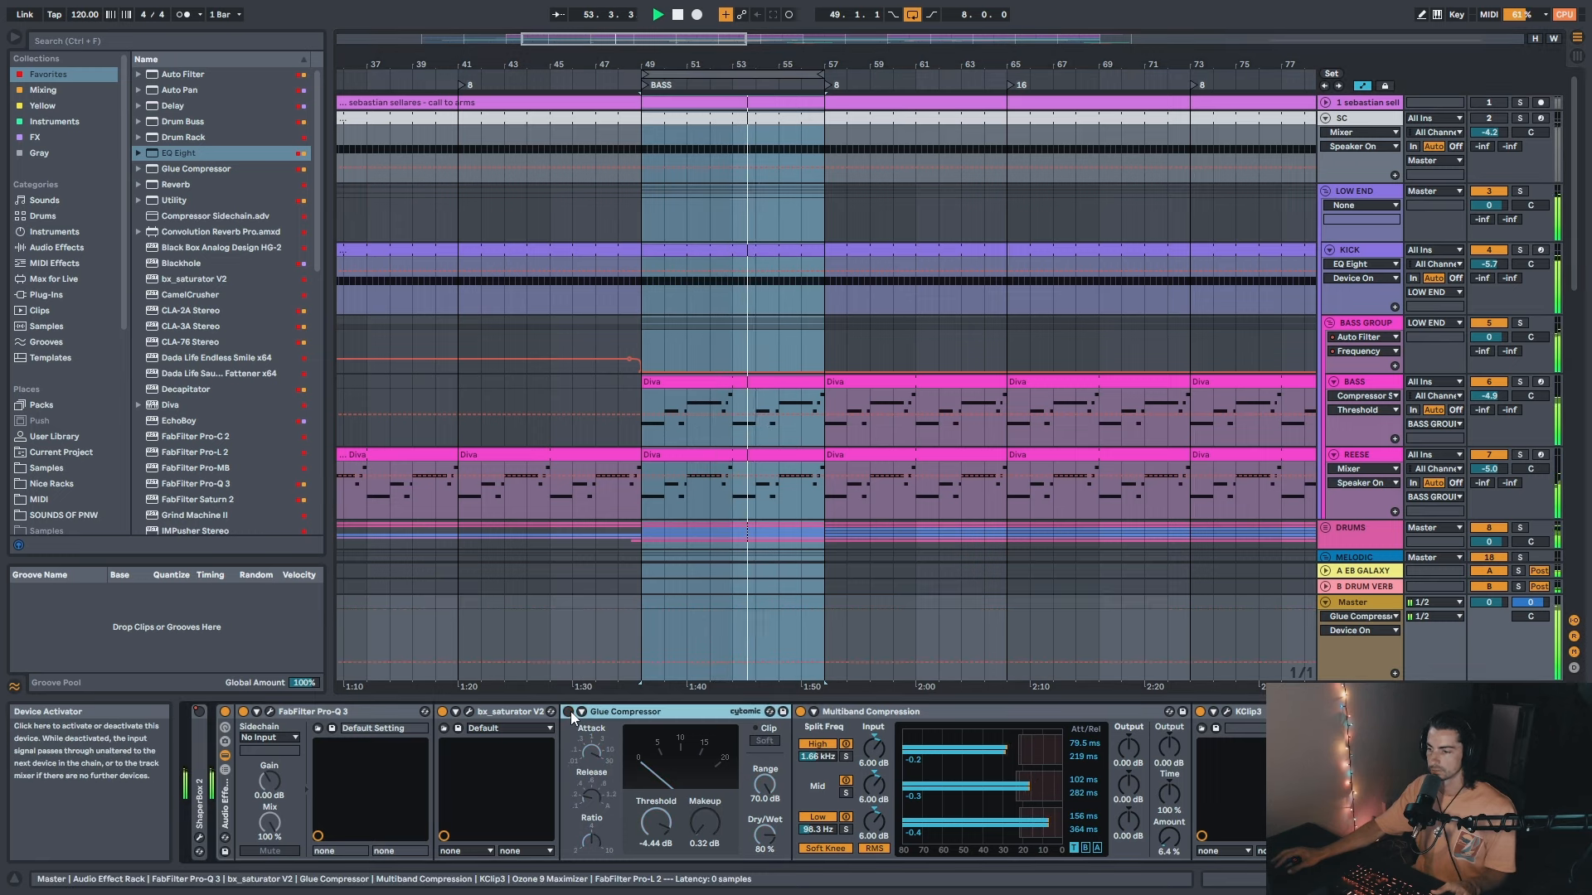
pyautogui.click(571, 712)
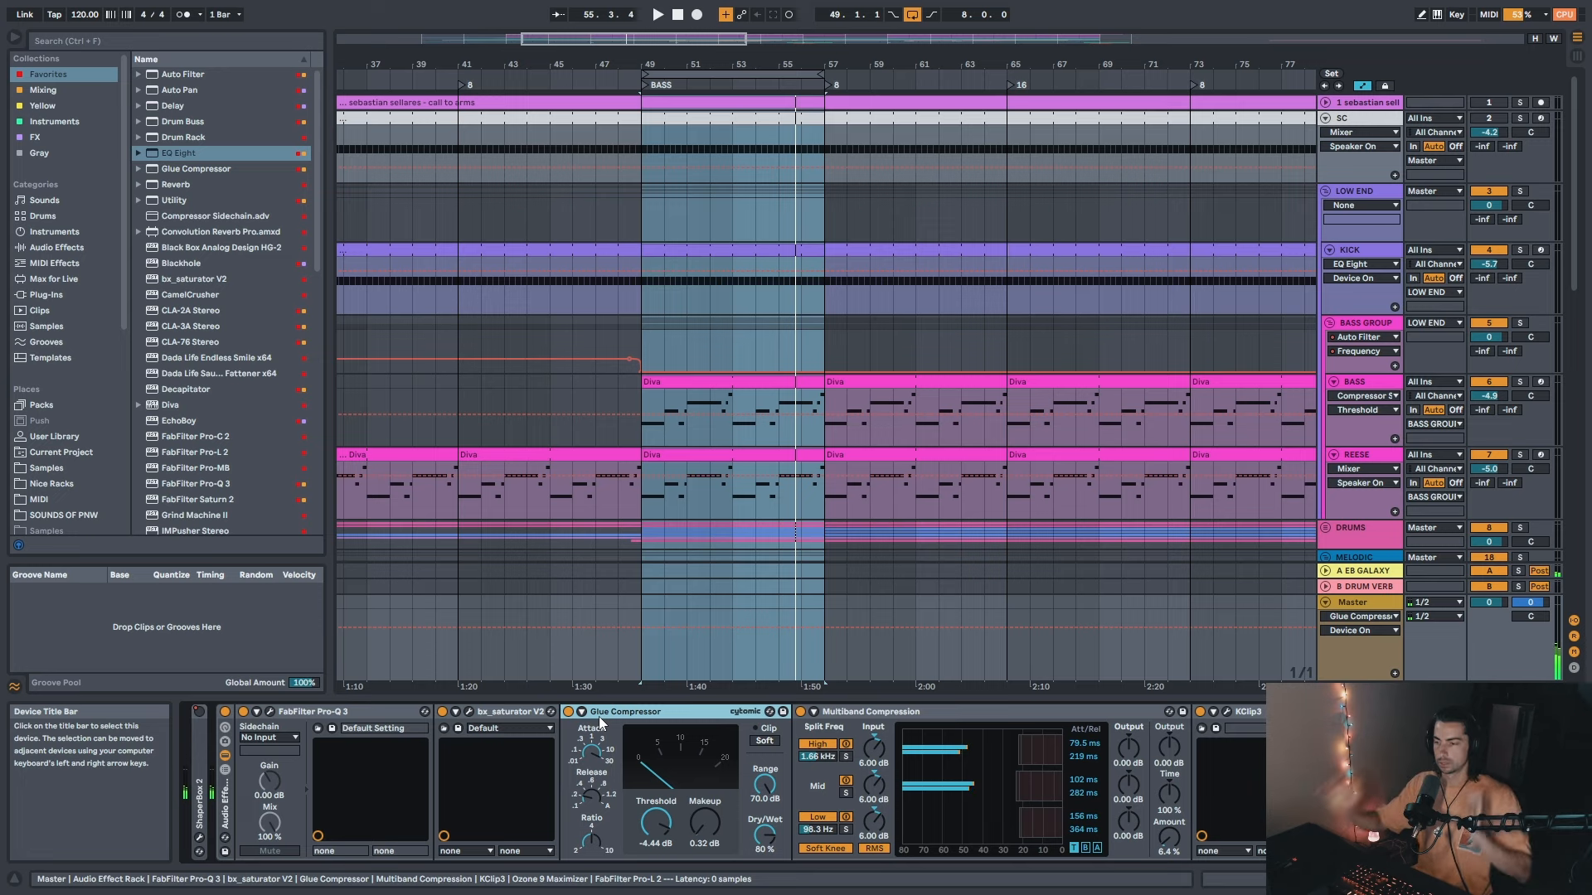
# Step: Replay the loop and toggle bx_saturator V2 and Glue Compressor off and on together to compare their combined effect
pyautogui.moveTo(804, 65); pyautogui.dragTo(740, 68)
pyautogui.scroll(-3, 718, 446)
pyautogui.scroll(-1, 1141, 495)
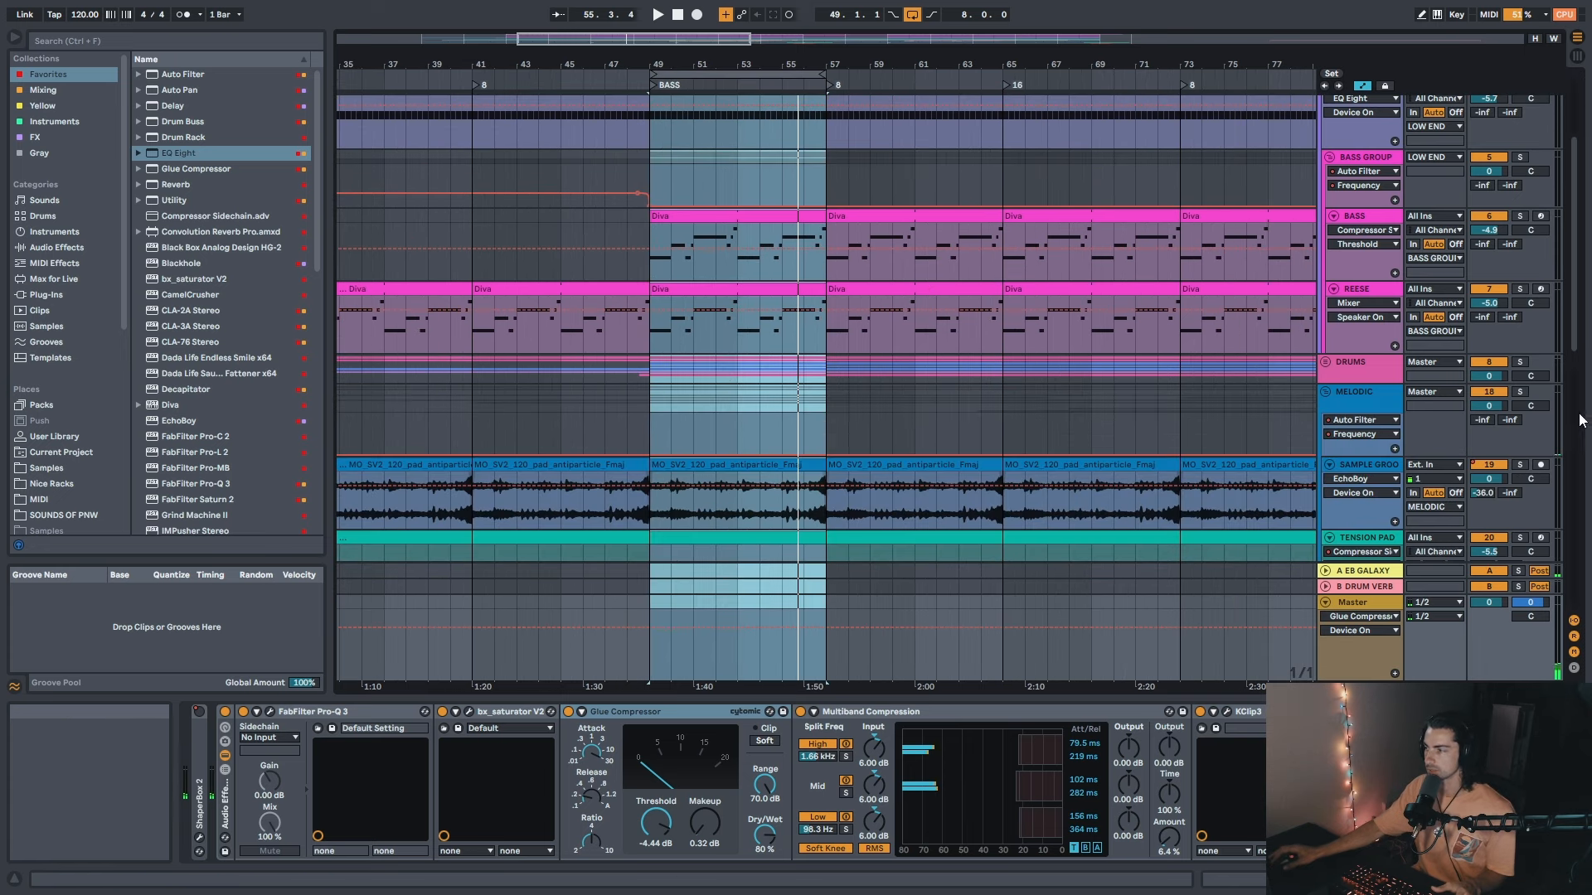
pyautogui.press('space')
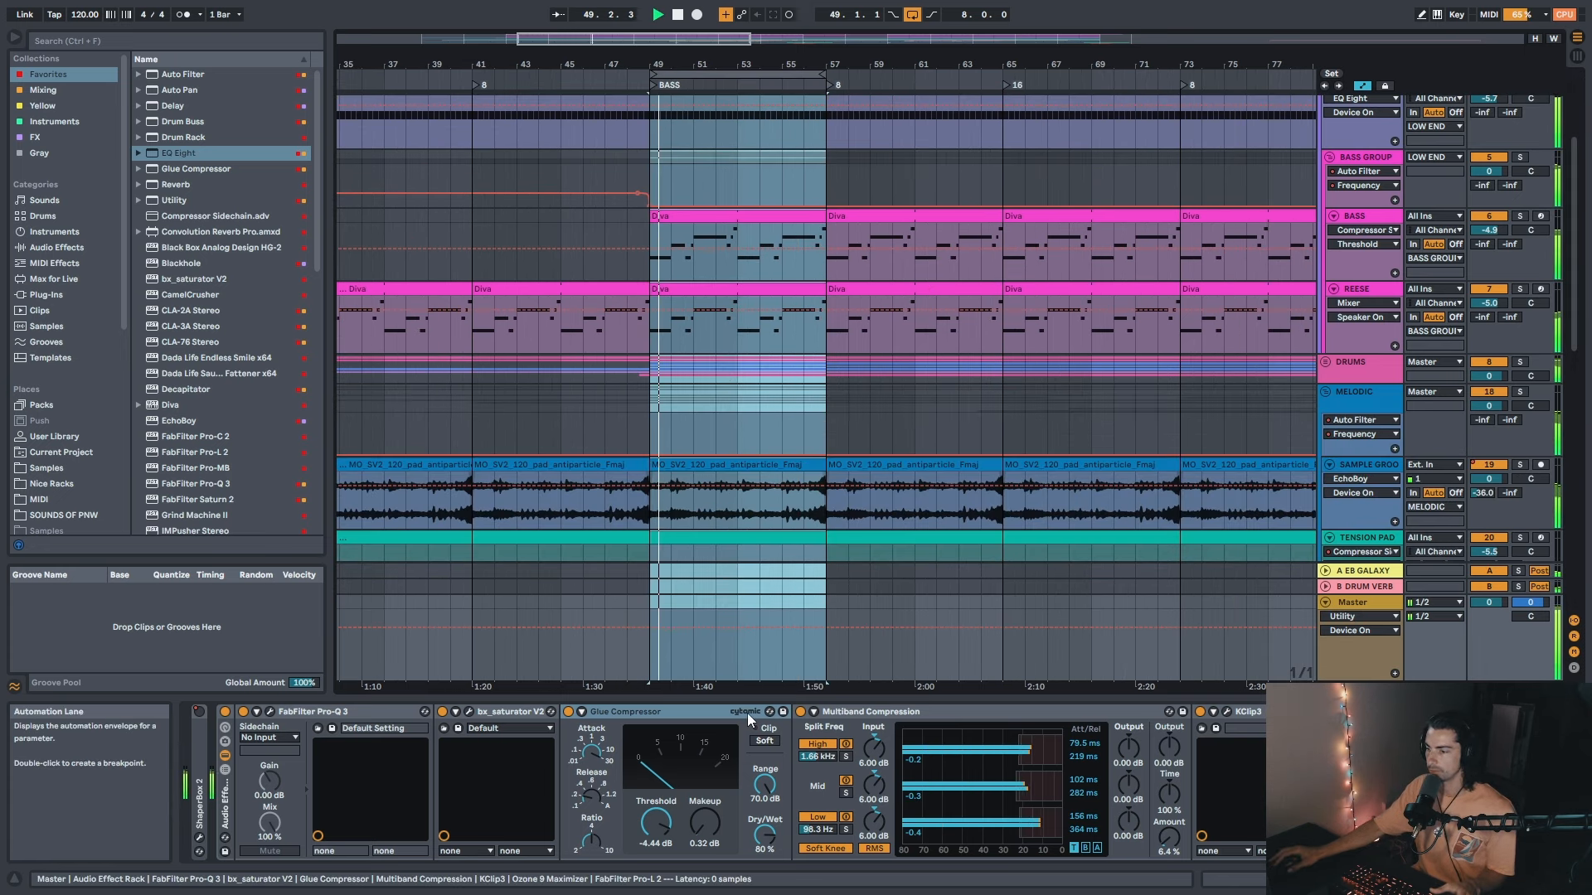
pyautogui.click(661, 715)
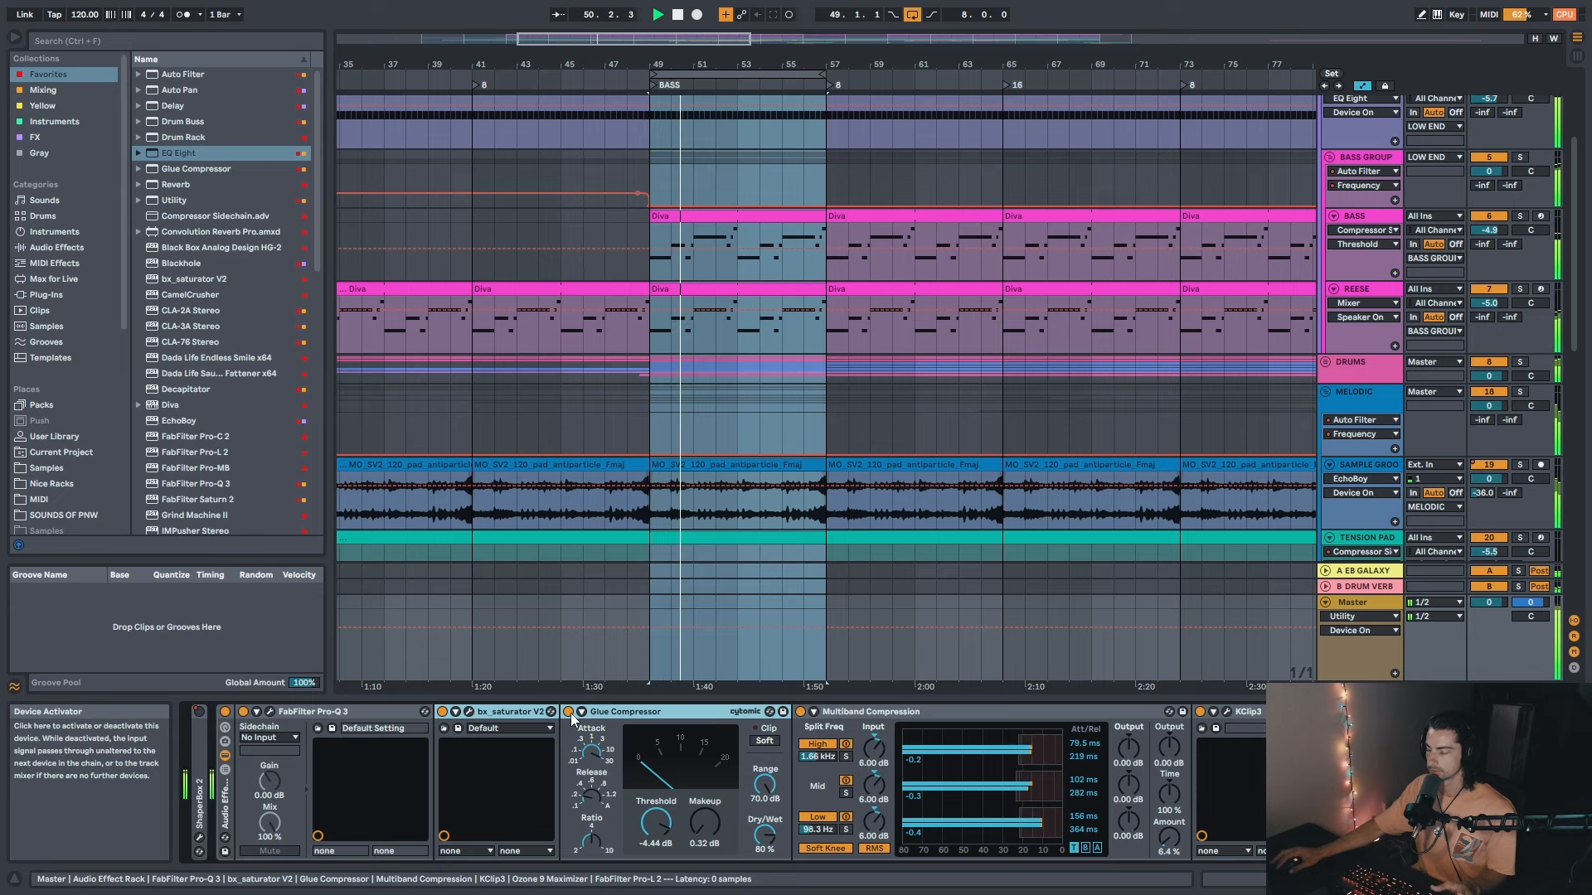
pyautogui.click(569, 713)
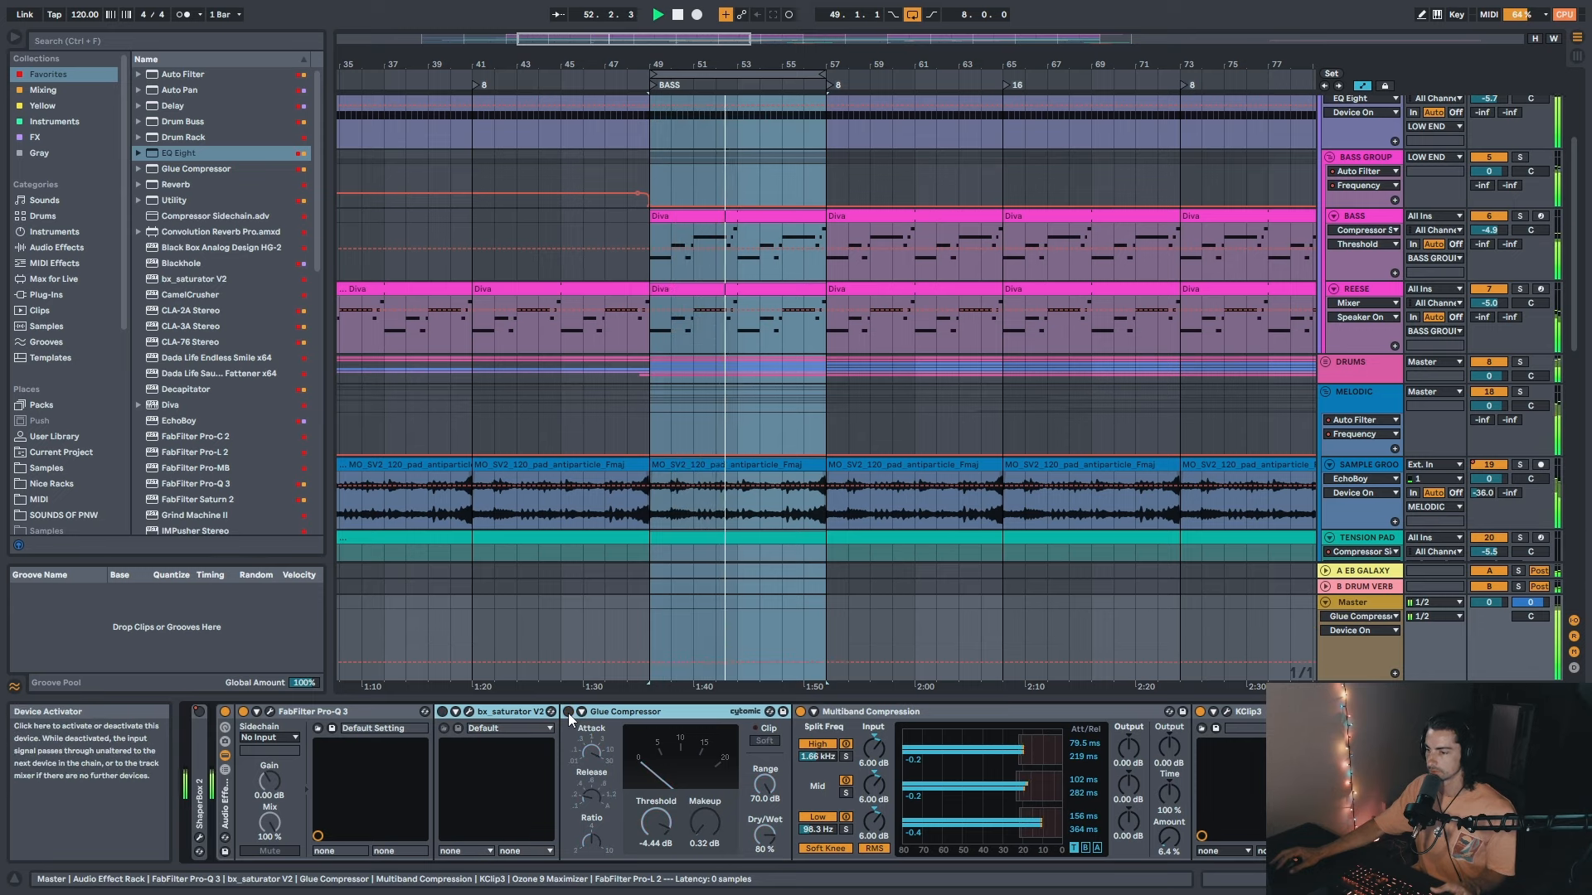
pyautogui.click(569, 713)
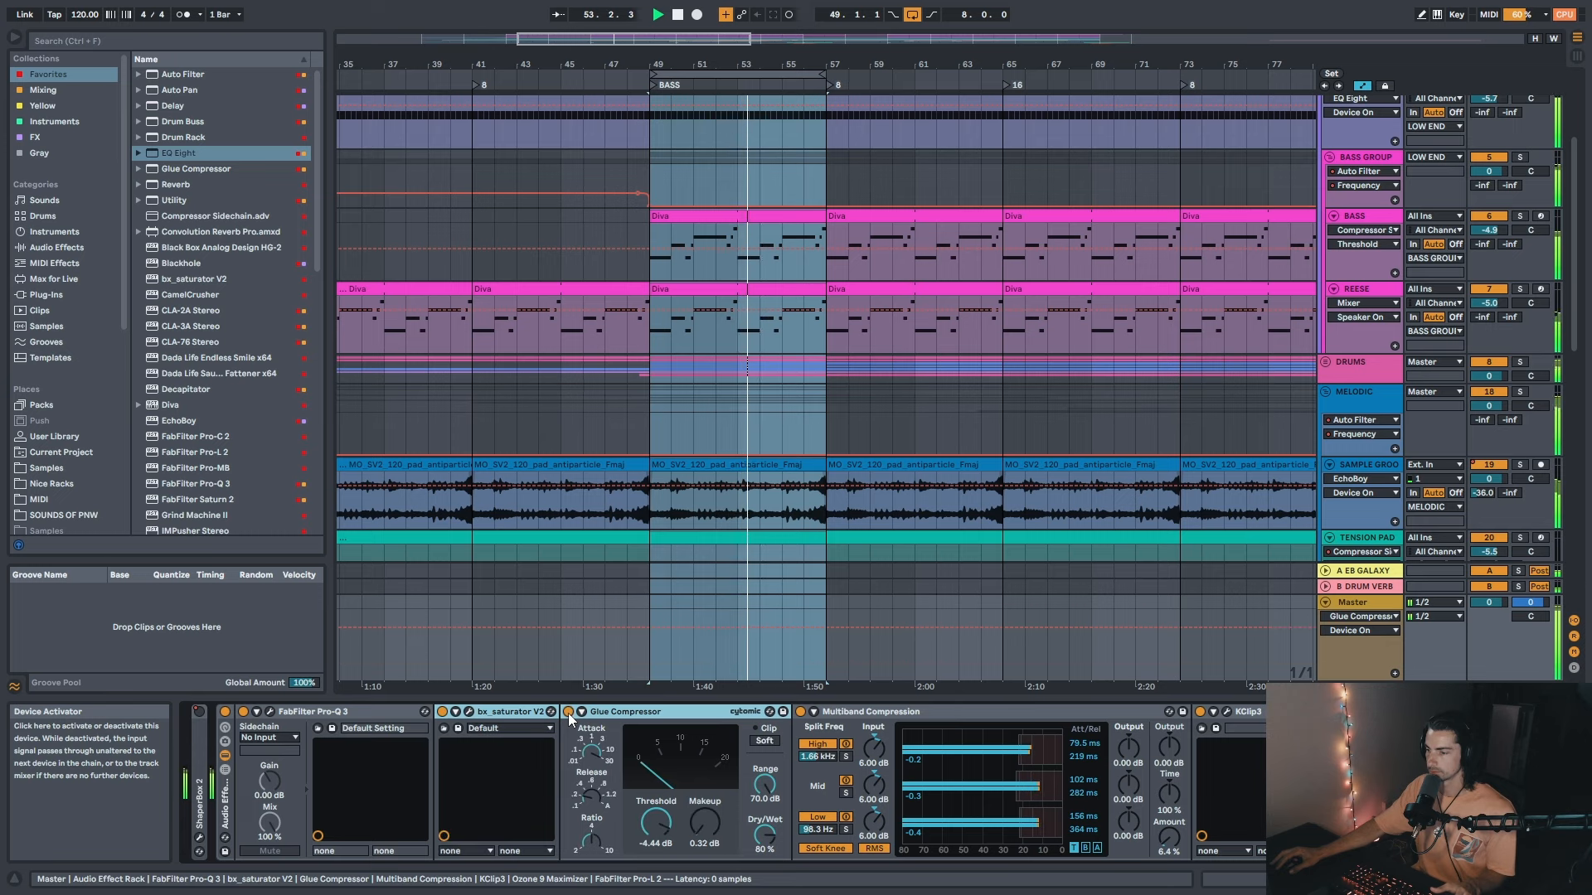
# Step: Play the looped BASS section, bypassing and reactivating the Master's Multiband Compression to compare its effect
pyautogui.click(906, 714)
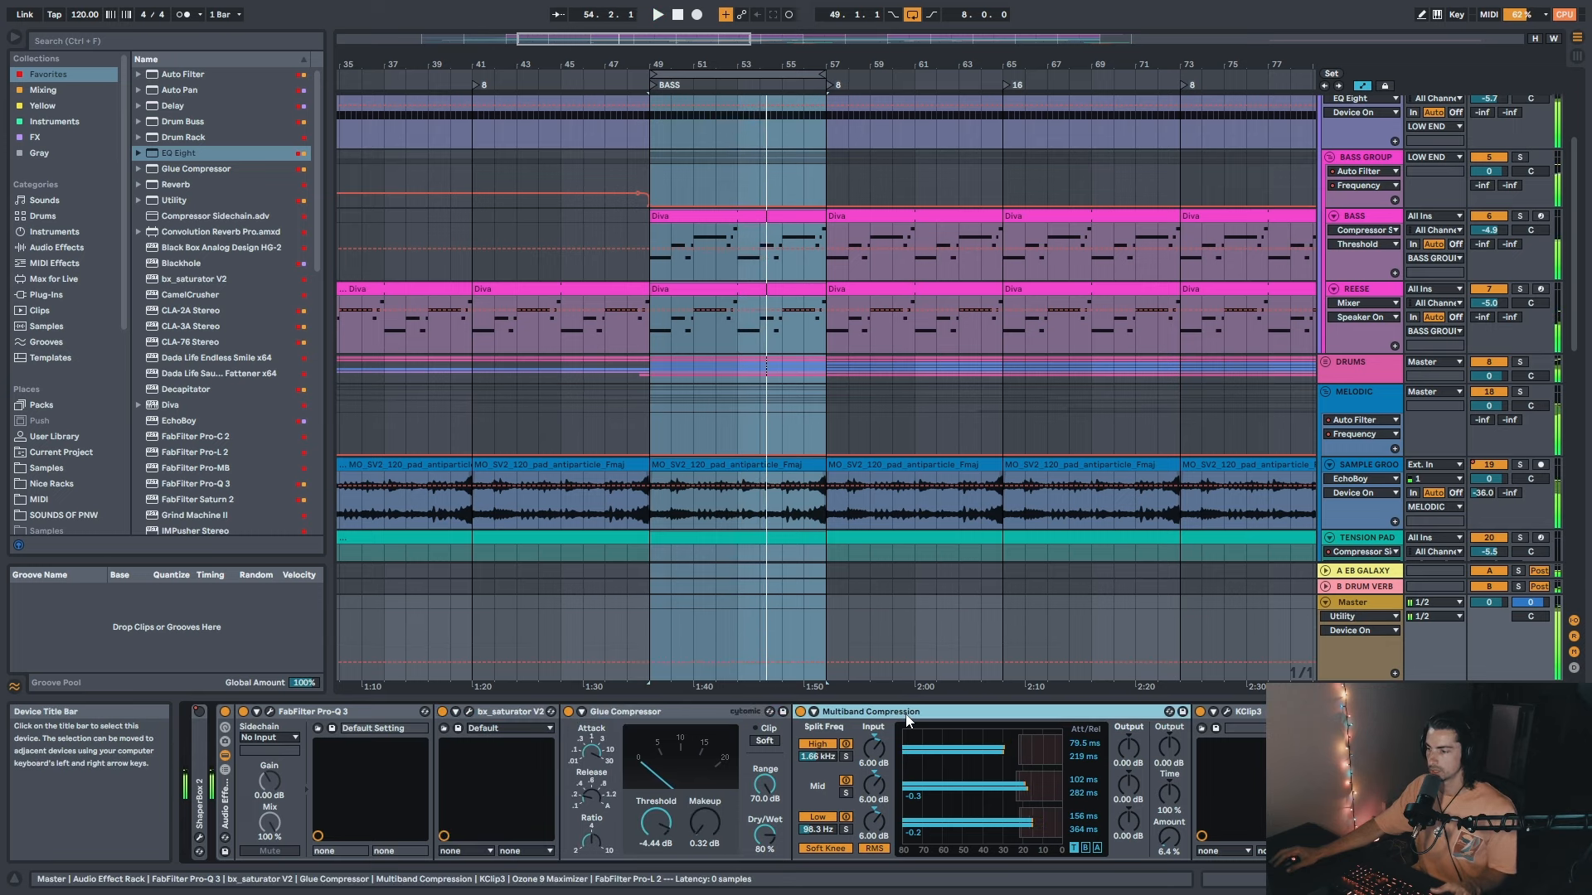
pyautogui.hscroll(5, 1026, 790)
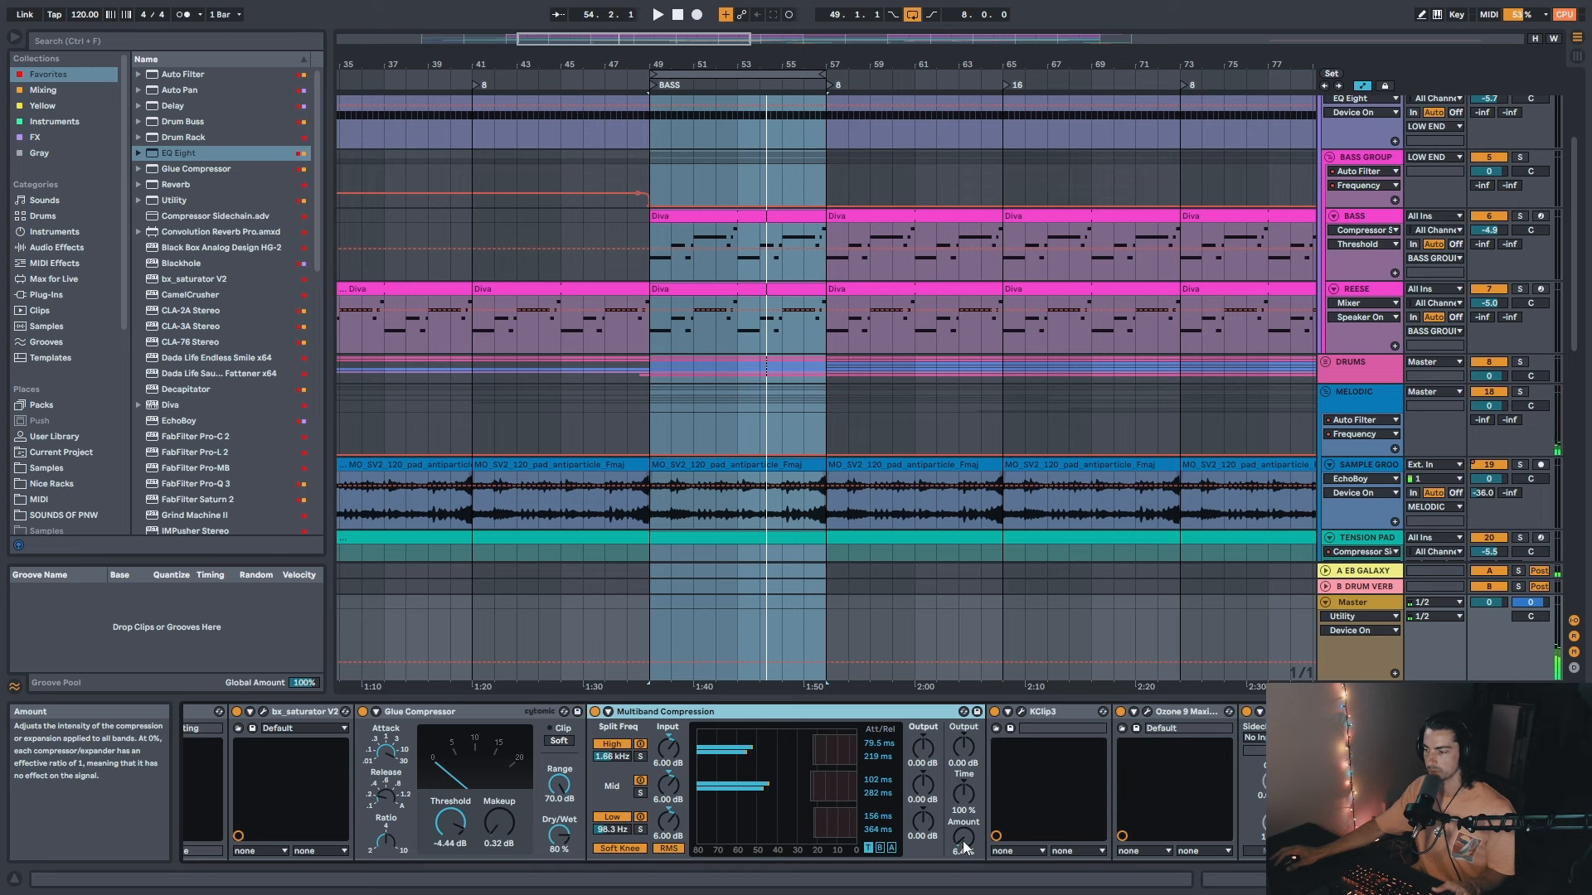
pyautogui.press('space')
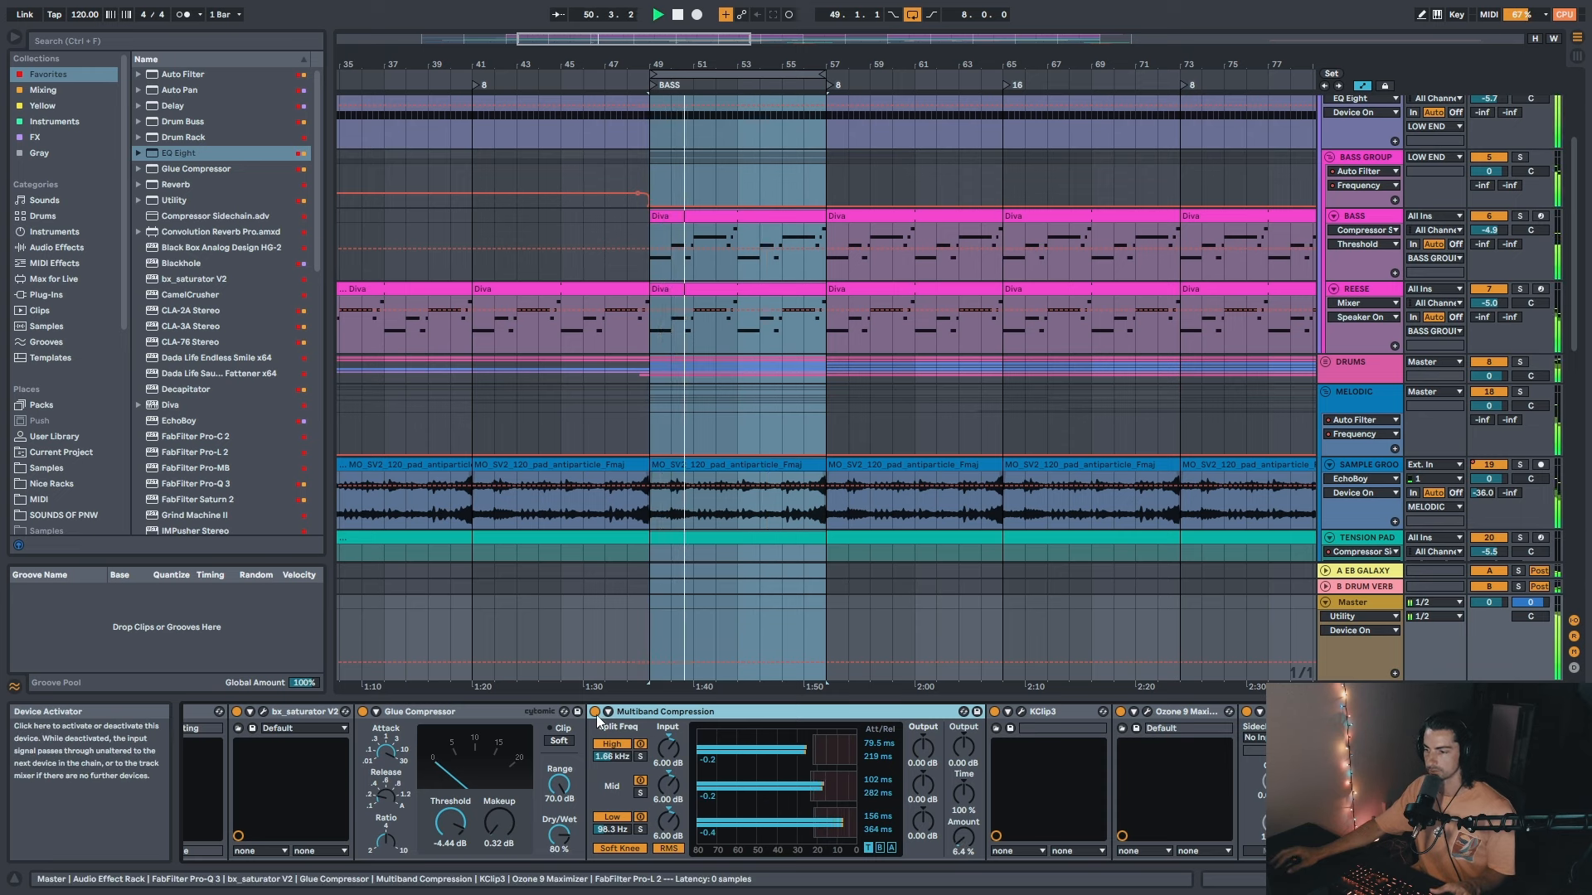
pyautogui.click(594, 711)
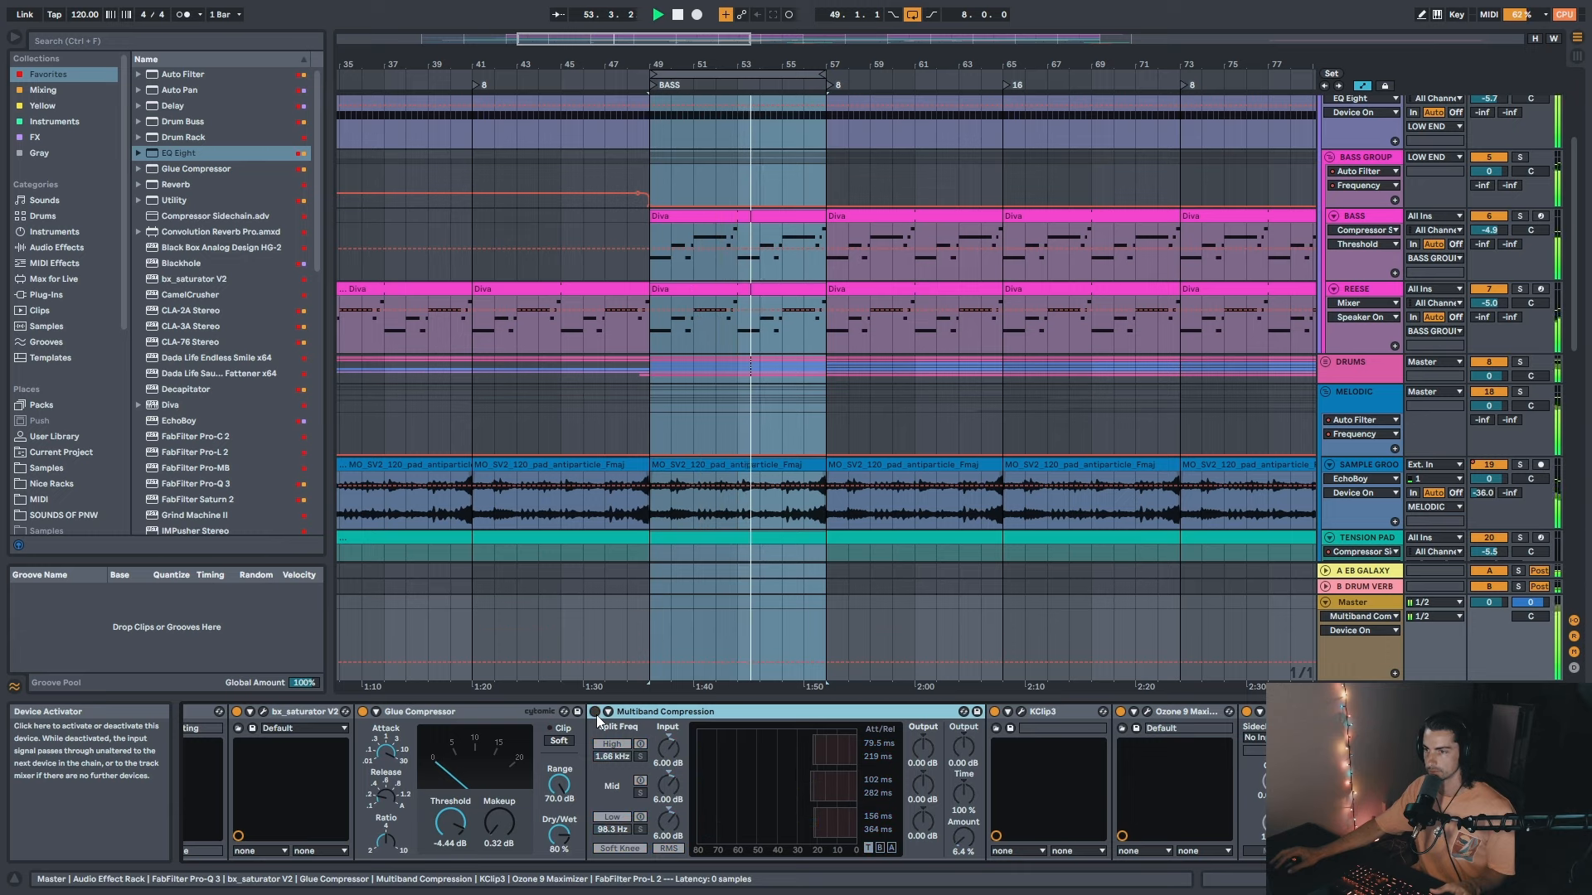
pyautogui.click(594, 711)
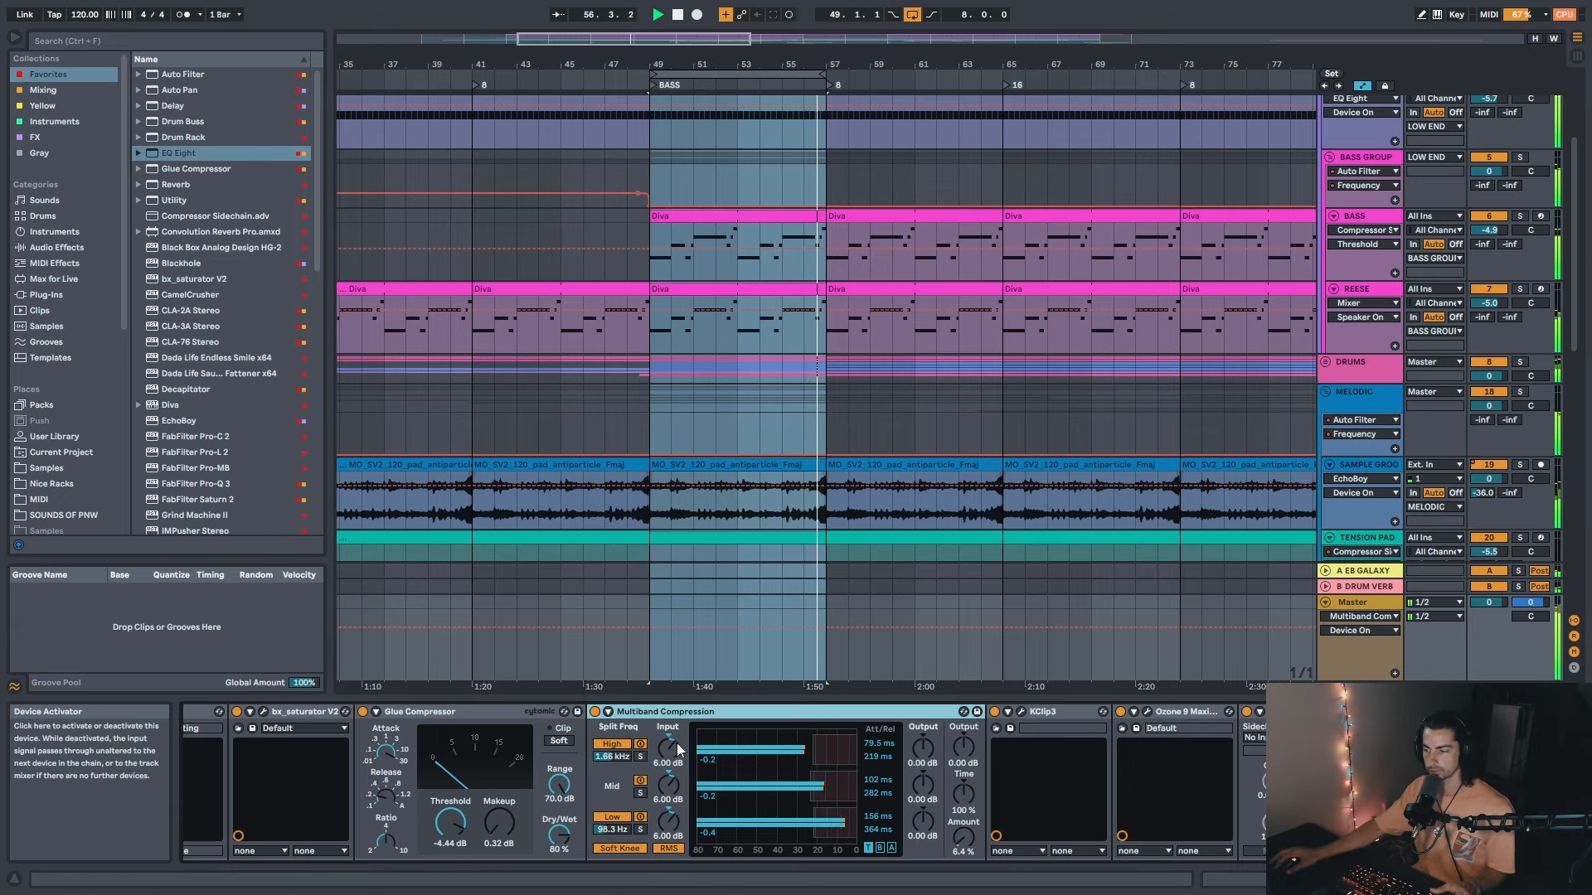
# Step: Try Multiband Compression's Amount at 100% over the playing loop and undo the change
pyautogui.moveTo(964, 837); pyautogui.dragTo(963, 771)
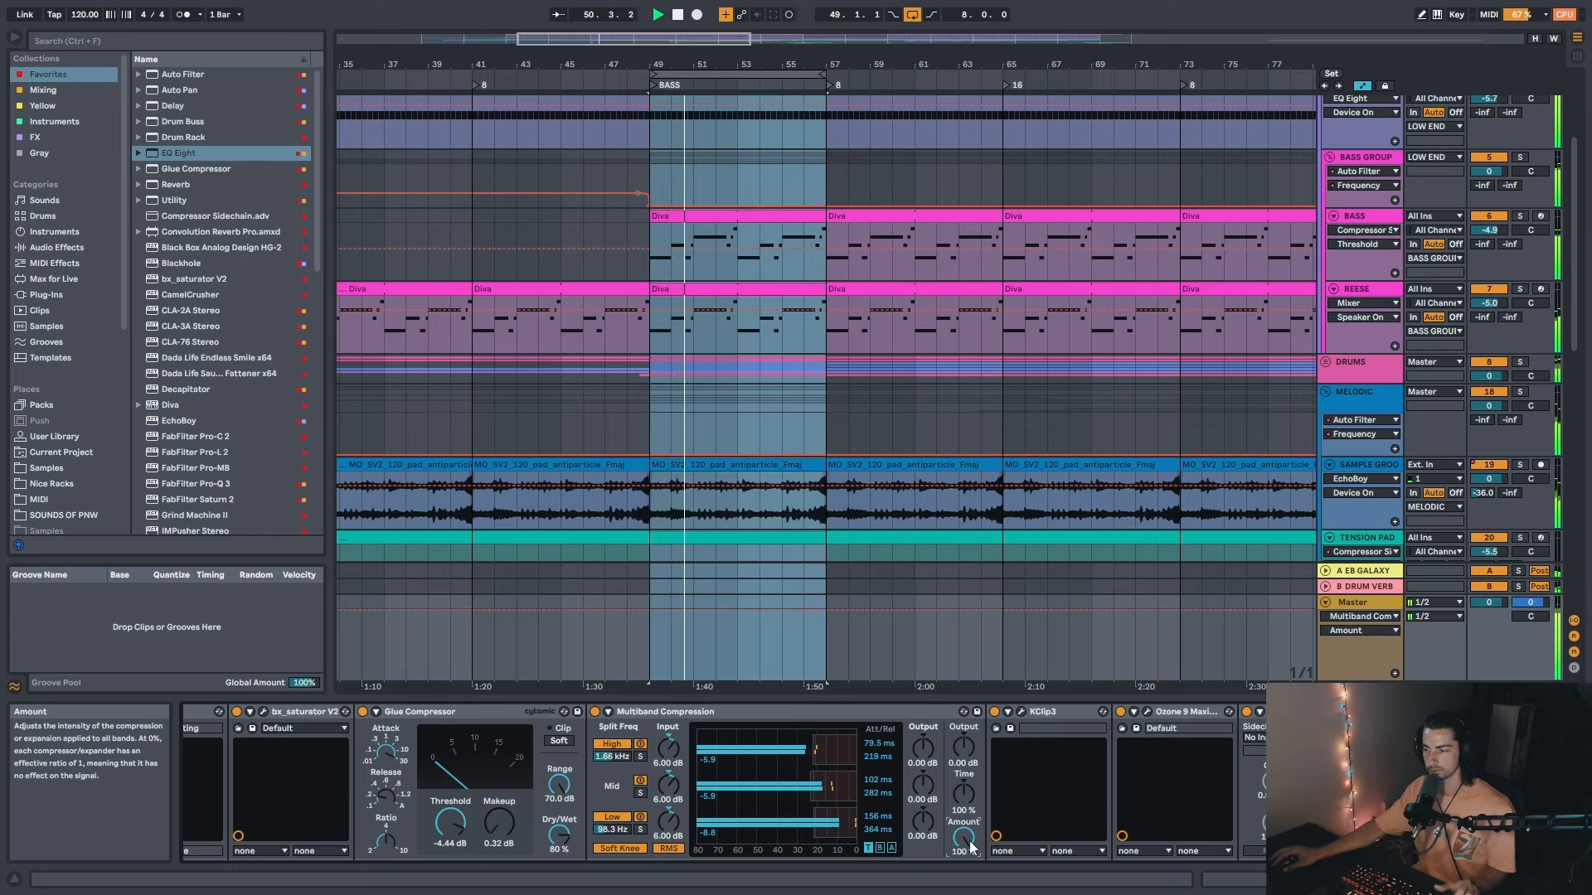
pyautogui.hotkey('ctrl', 'z')
pyautogui.click(775, 713)
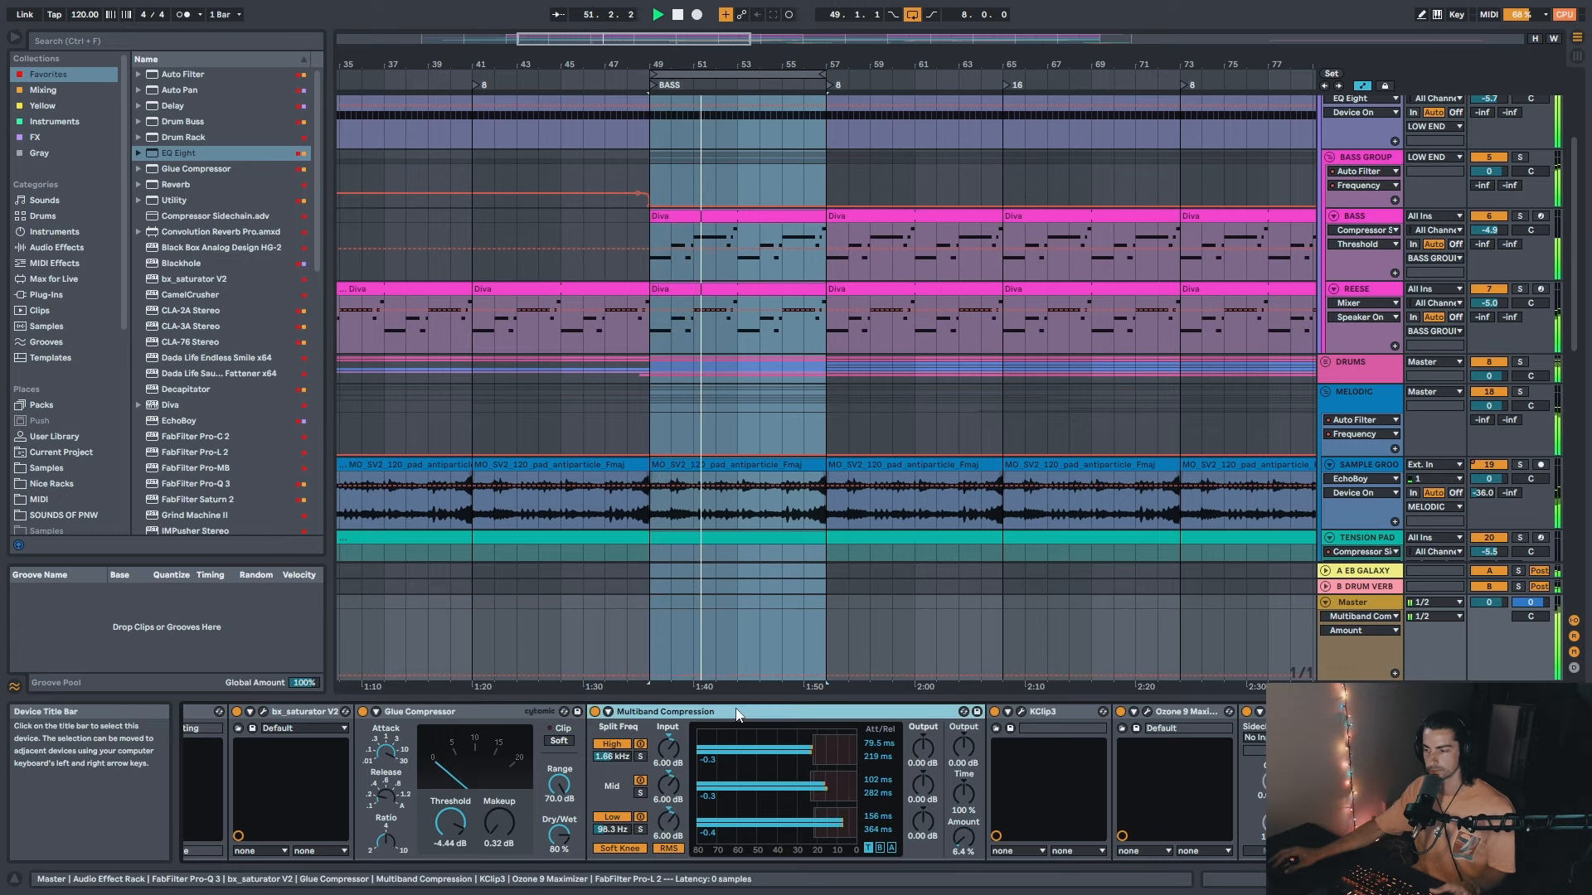
# Step: Bypass and reactivate Multiband Compression once more over the loop and stop playback
pyautogui.click(595, 713)
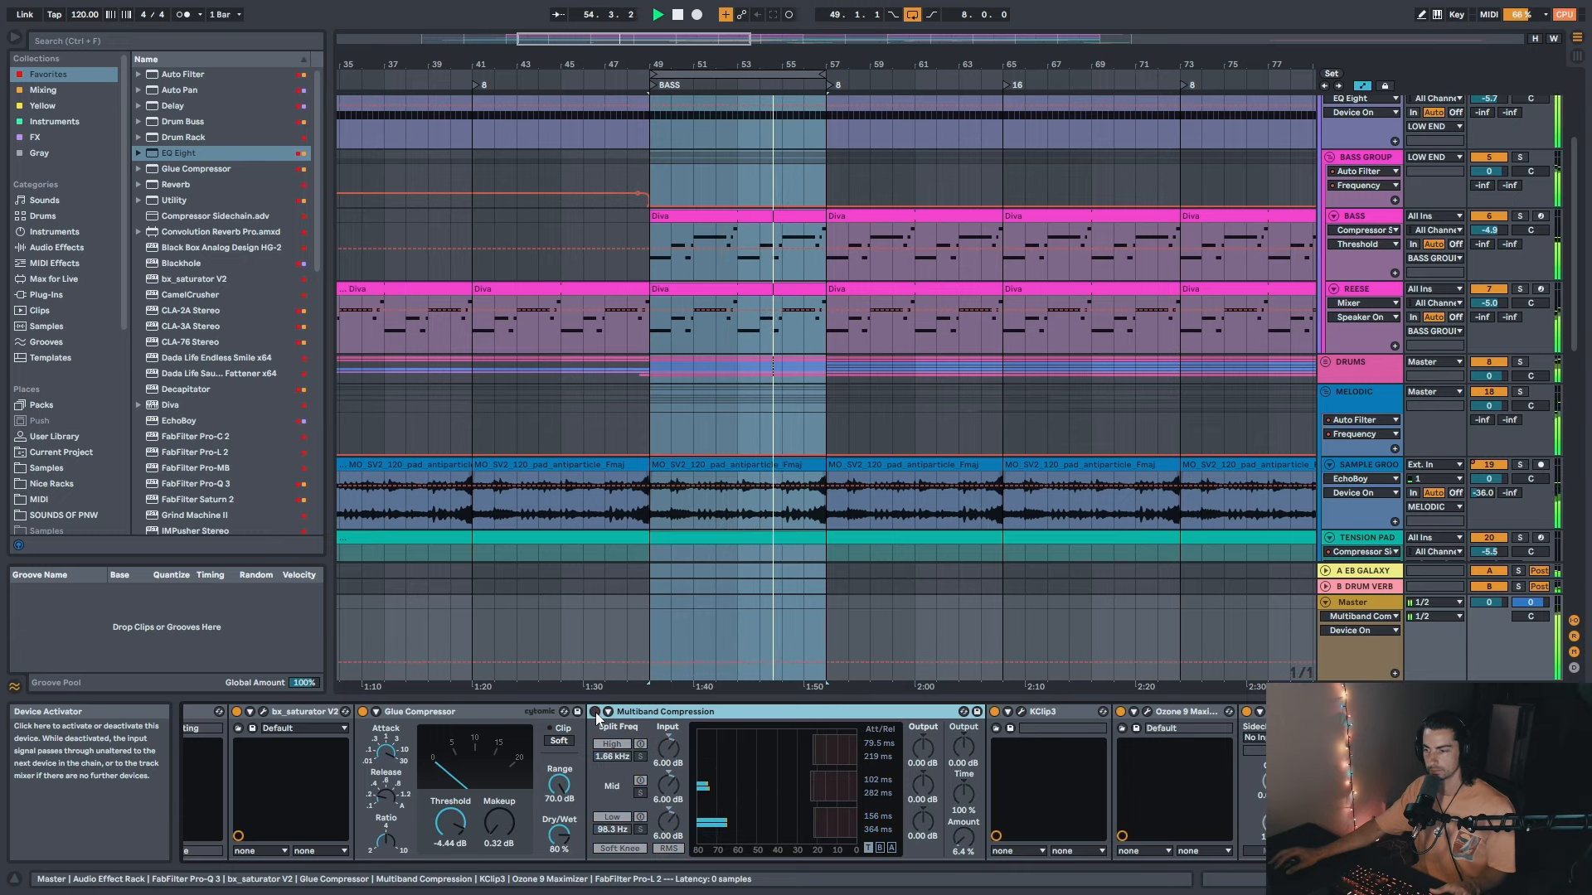
pyautogui.click(595, 713)
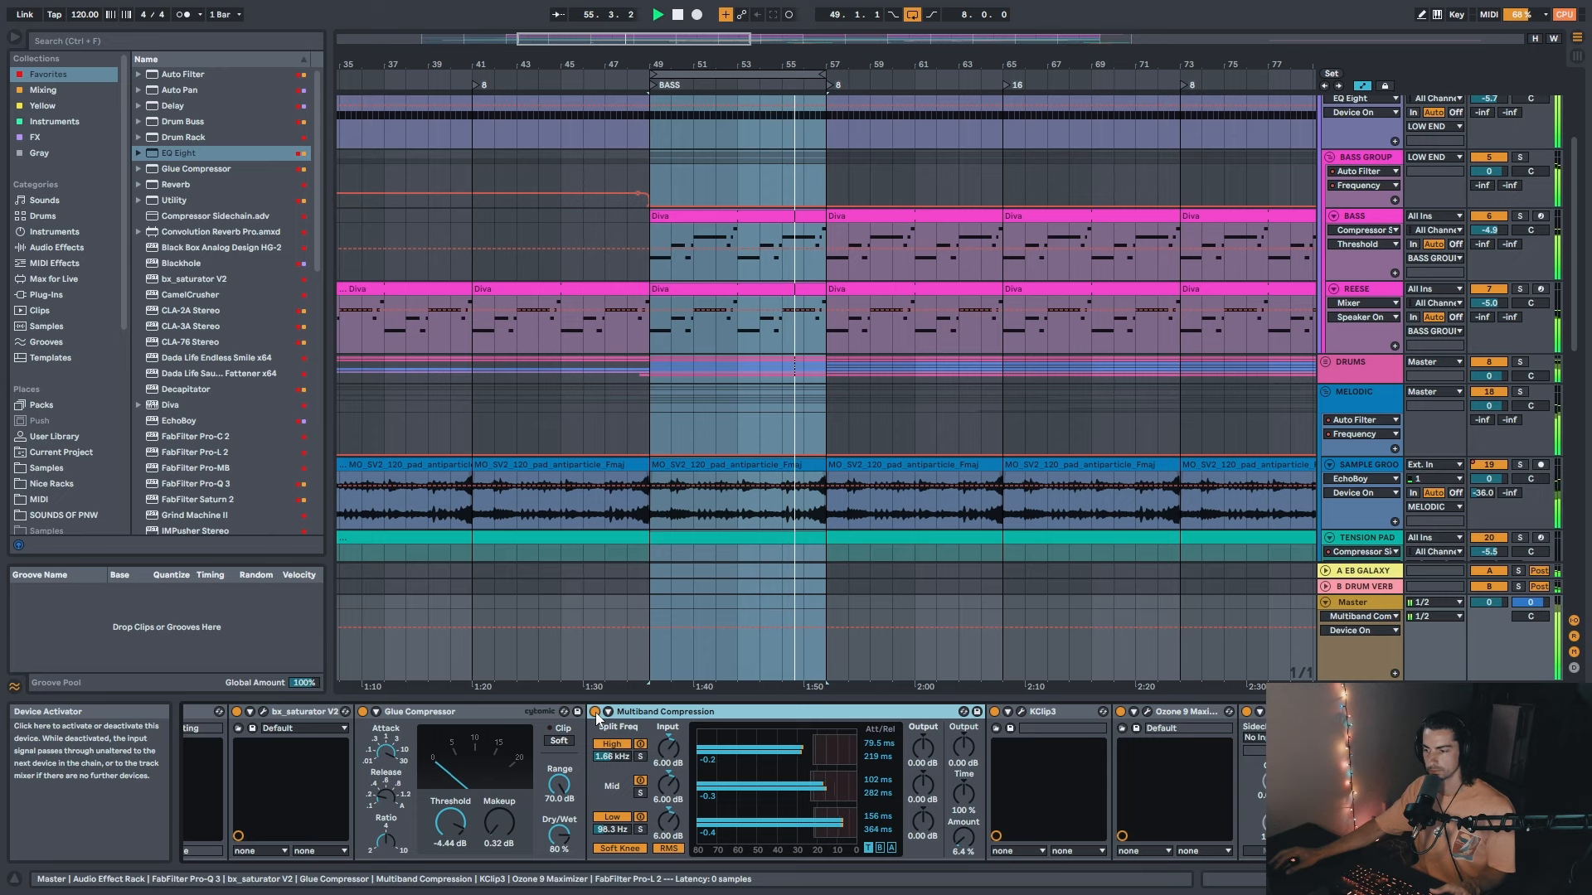
pyautogui.press('space')
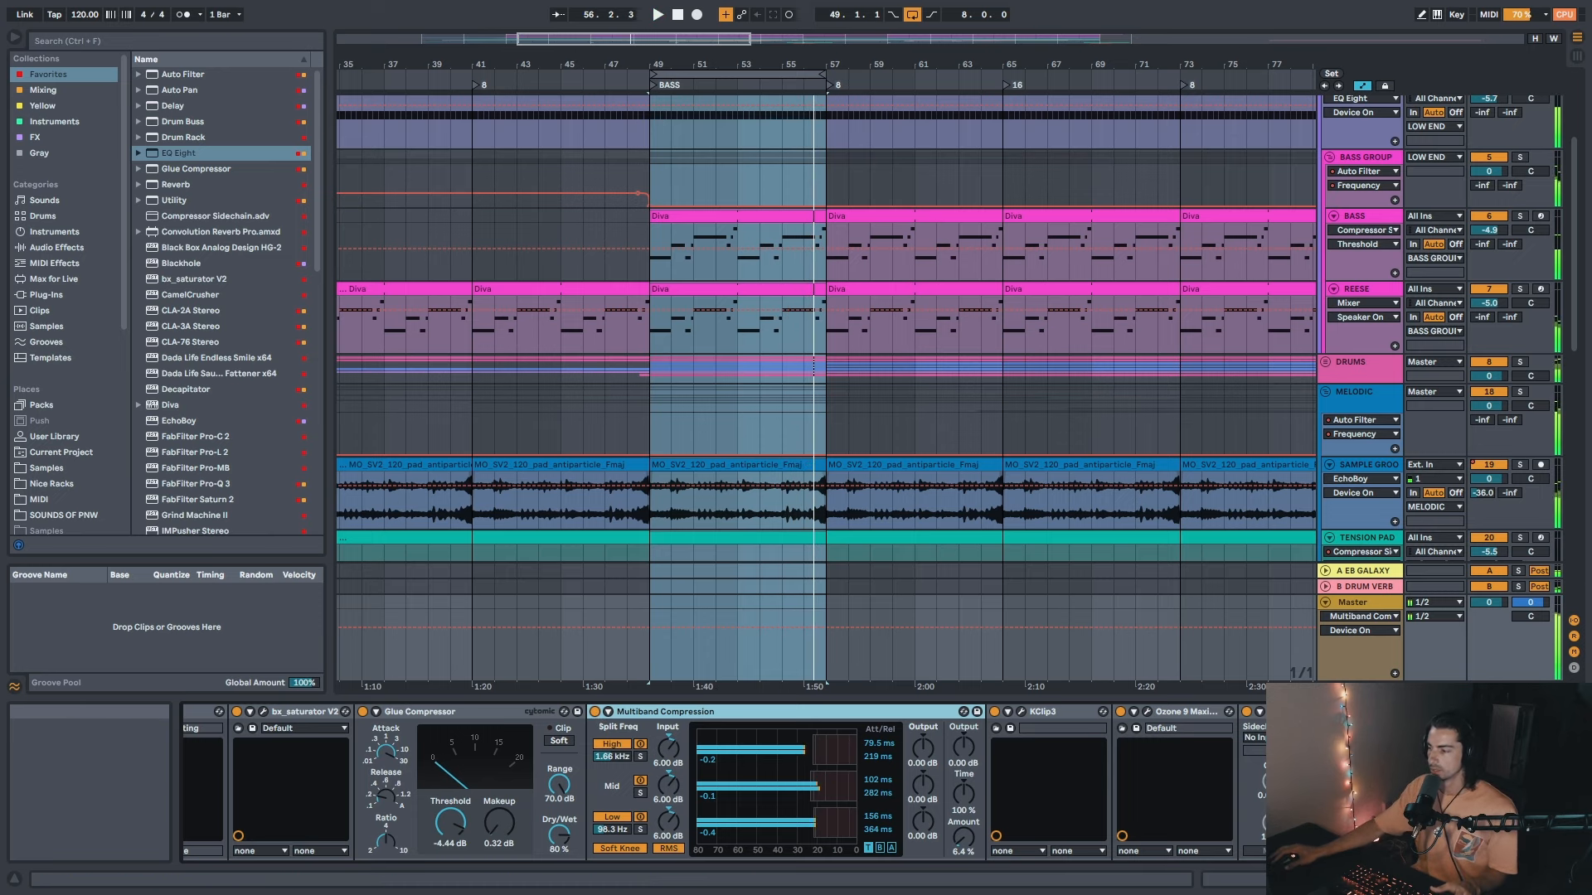
# Step: Open the Master's KClip3 window, examine its clipping and loudness meters during playback, and close the window
pyautogui.moveTo(1104, 717); pyautogui.dragTo(959, 696)
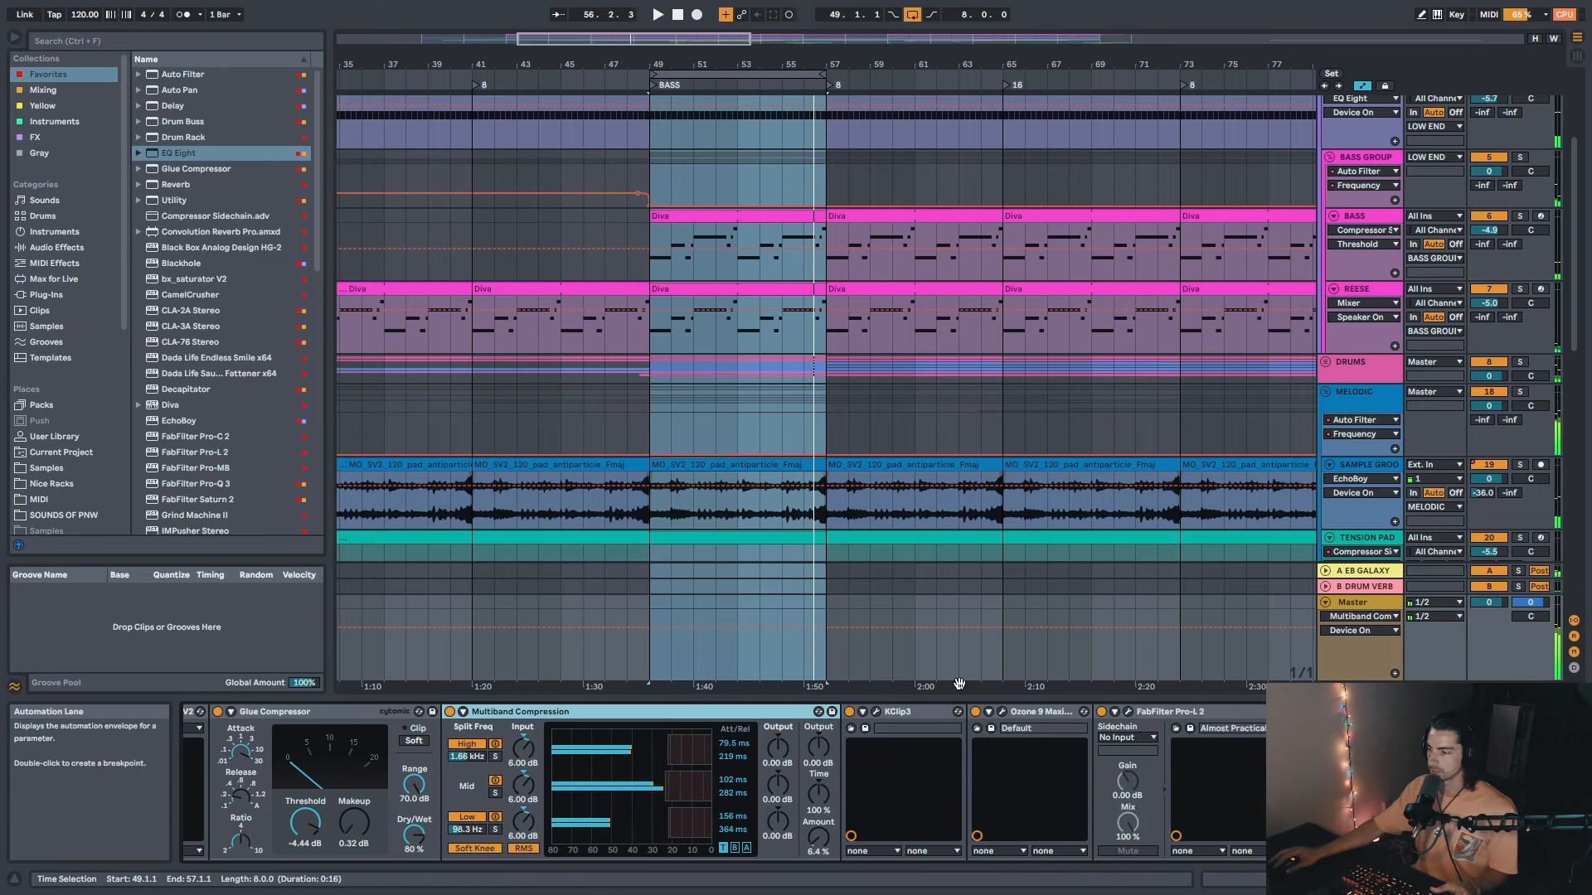
pyautogui.click(879, 712)
pyautogui.press('space')
pyautogui.moveTo(630, 46); pyautogui.dragTo(562, 83)
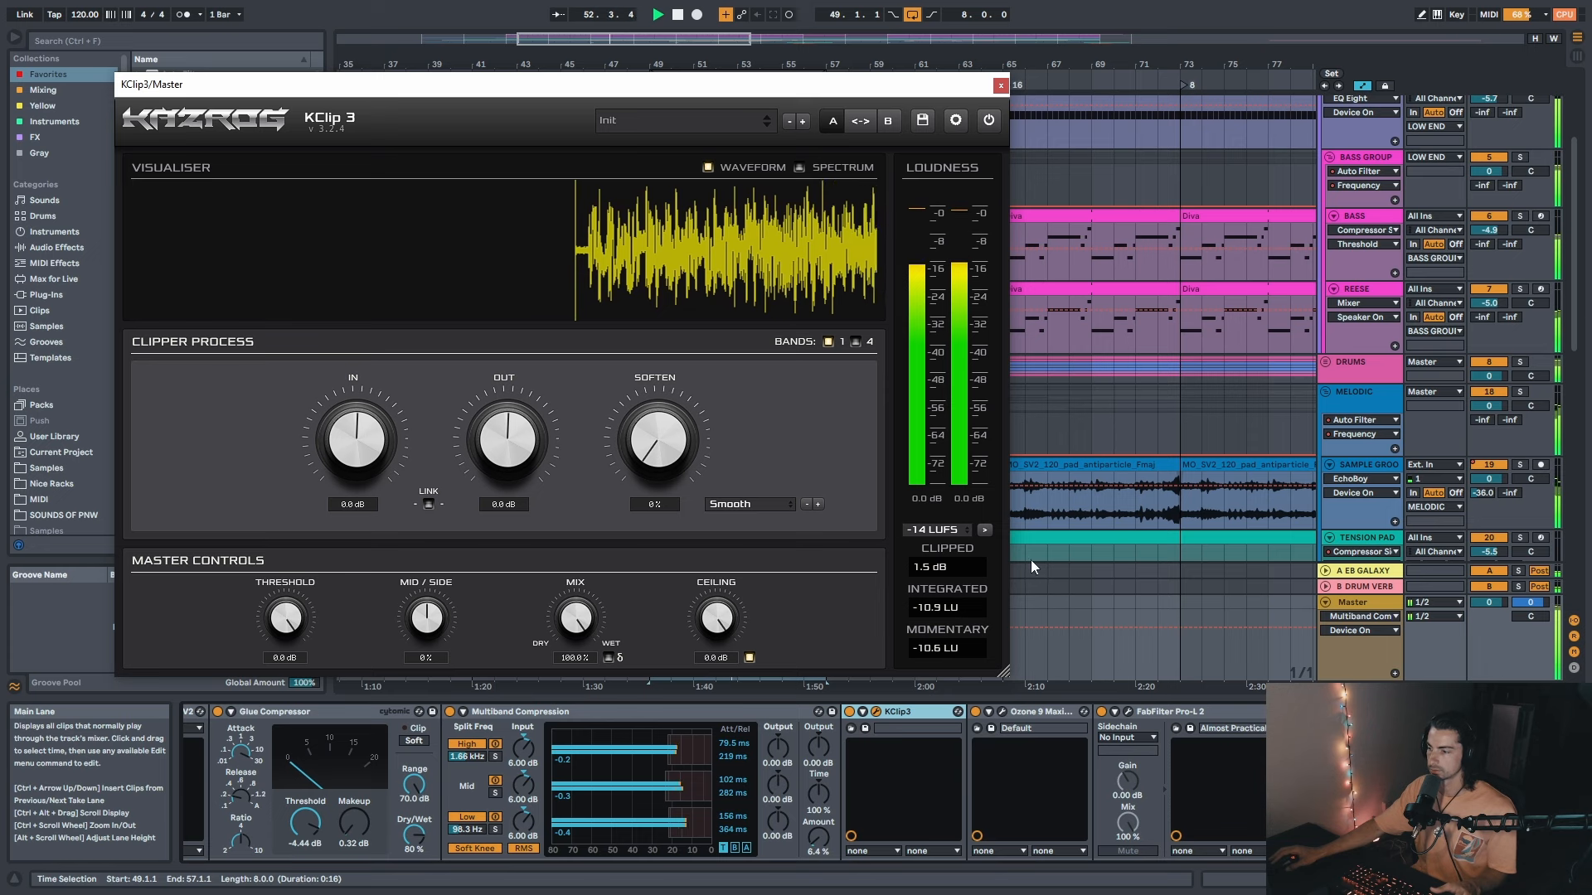
pyautogui.click(1000, 85)
# Step: Open the Master's Ozone 9 Maximizer window, examine its threshold, ceiling and mode settings during playback, and close it
pyautogui.click(1026, 711)
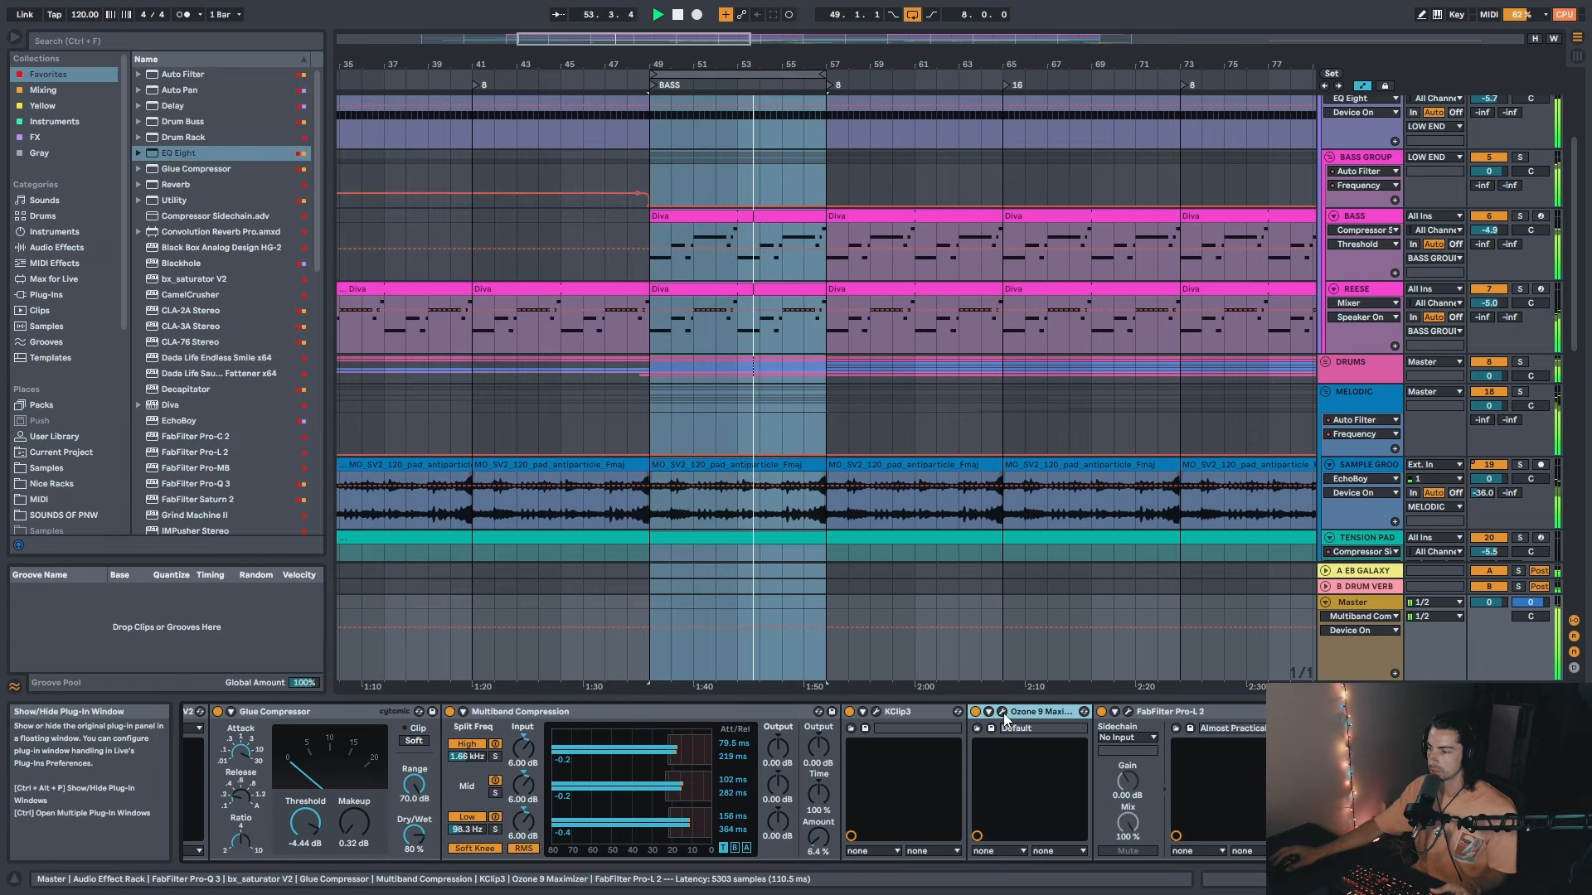
pyautogui.click(1002, 713)
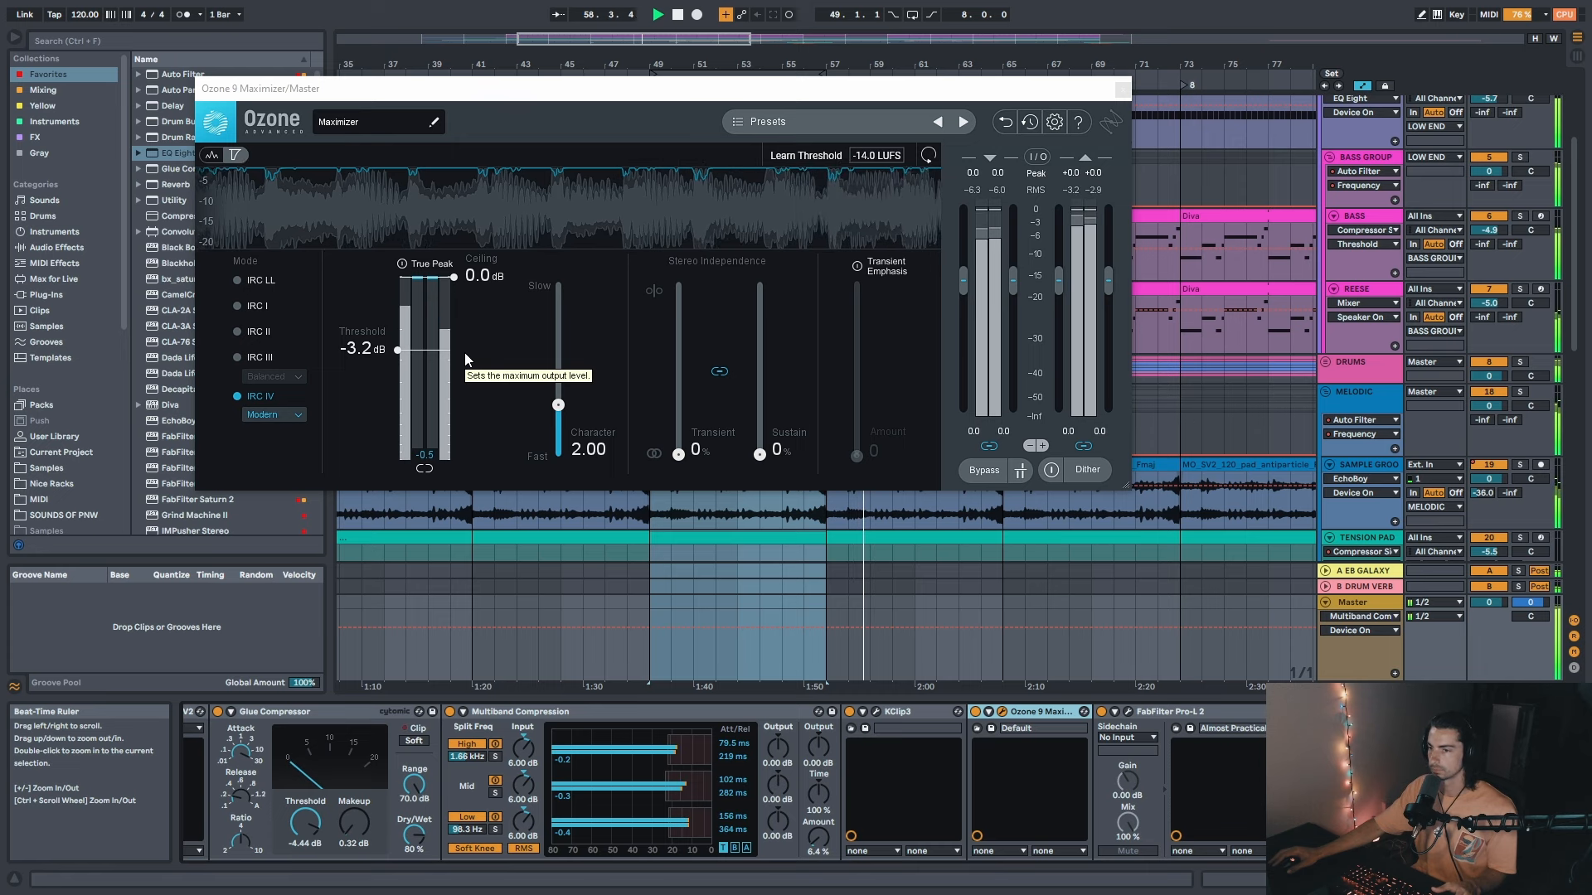
pyautogui.click(1123, 89)
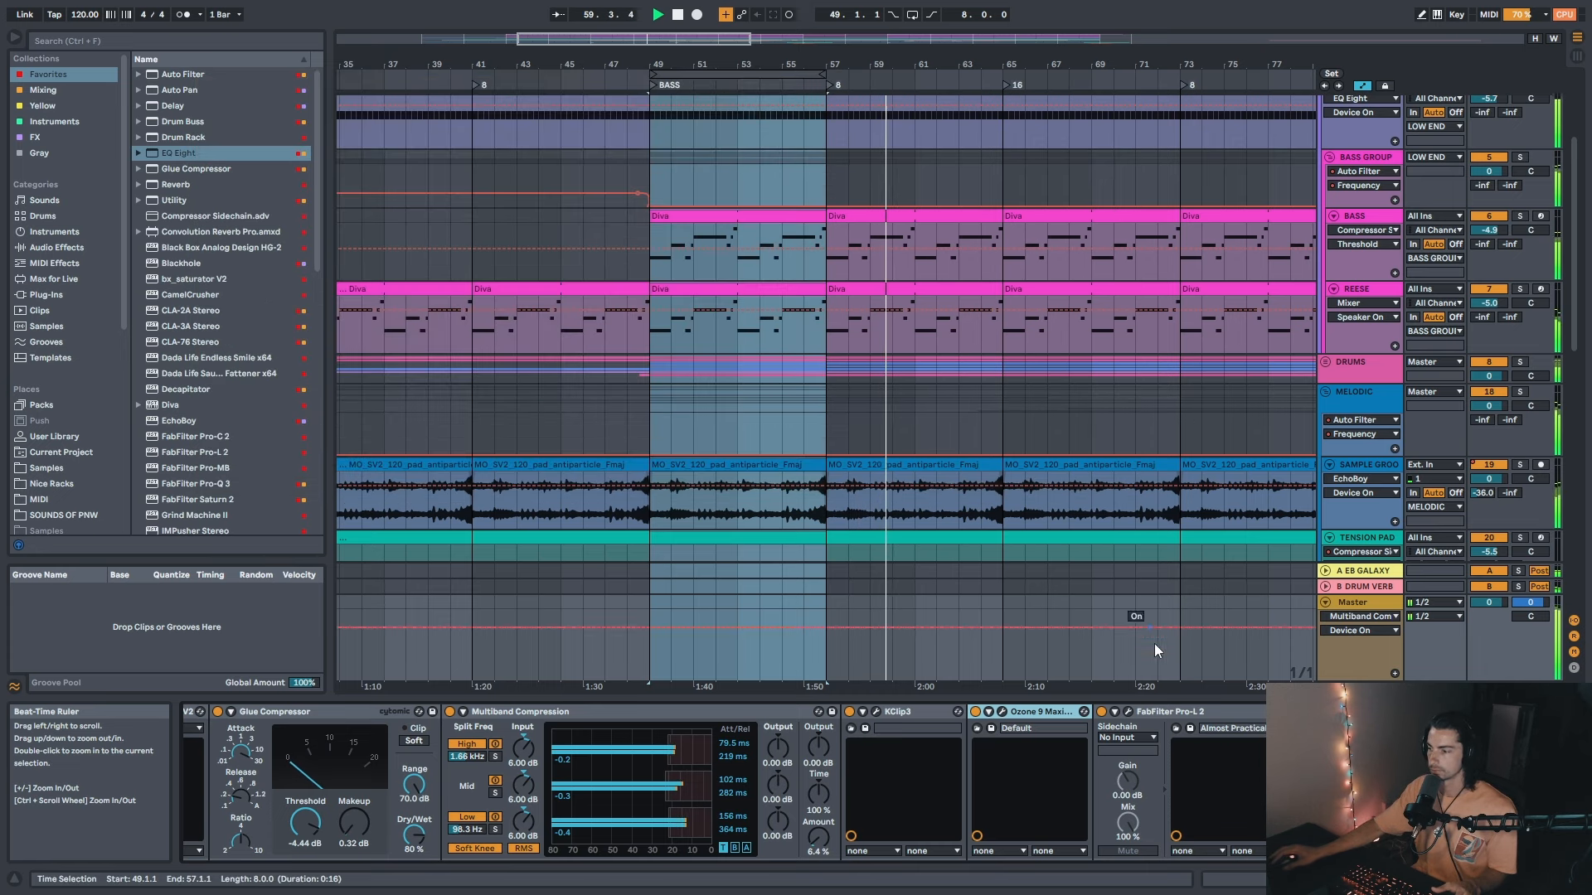
# Step: Open the Master's FabFilter Pro-L 2 window, examine its gain reduction and short-term loudness during playback, and close it
pyautogui.click(1127, 711)
pyautogui.moveTo(771, 197); pyautogui.dragTo(745, 166)
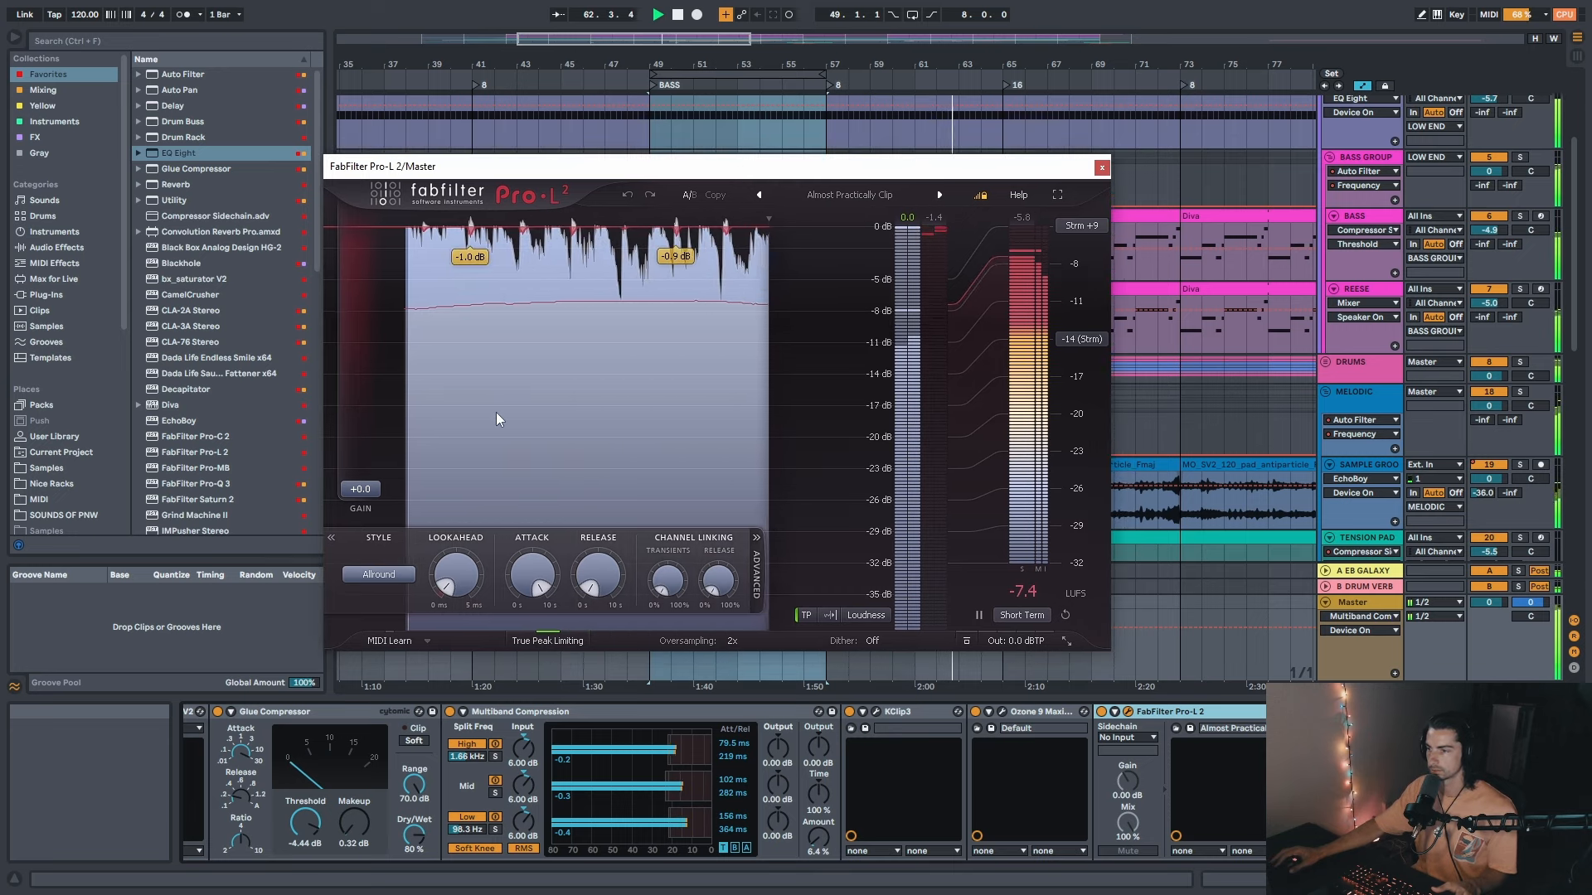
pyautogui.moveTo(786, 177); pyautogui.dragTo(660, 141)
pyautogui.moveTo(928, 65); pyautogui.dragTo(902, 54)
pyautogui.click(922, 557)
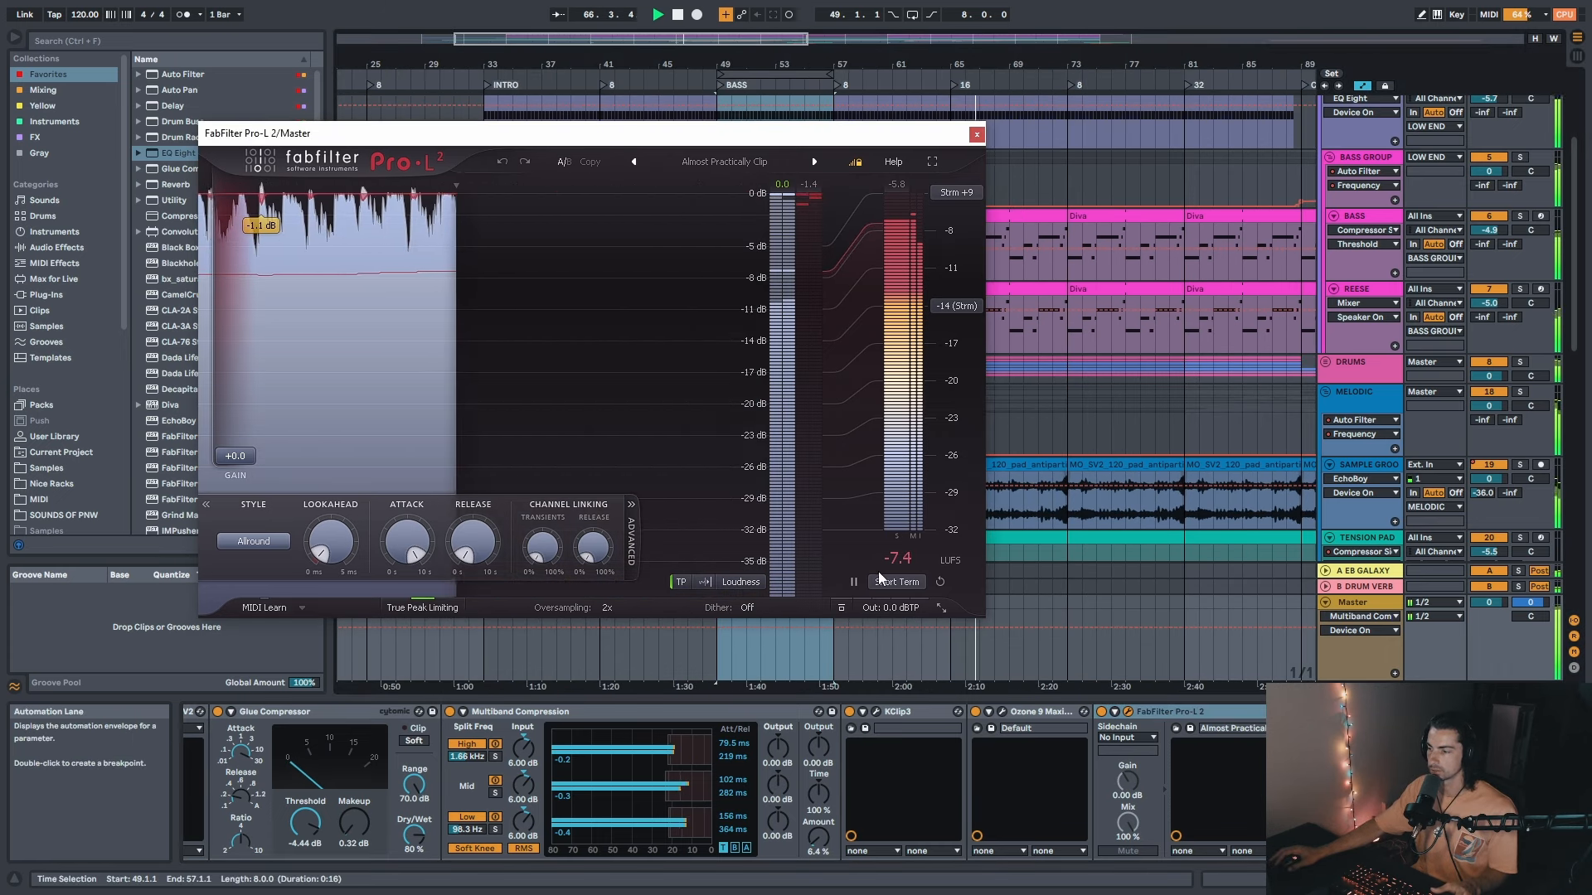
pyautogui.moveTo(889, 134); pyautogui.dragTo(890, 122)
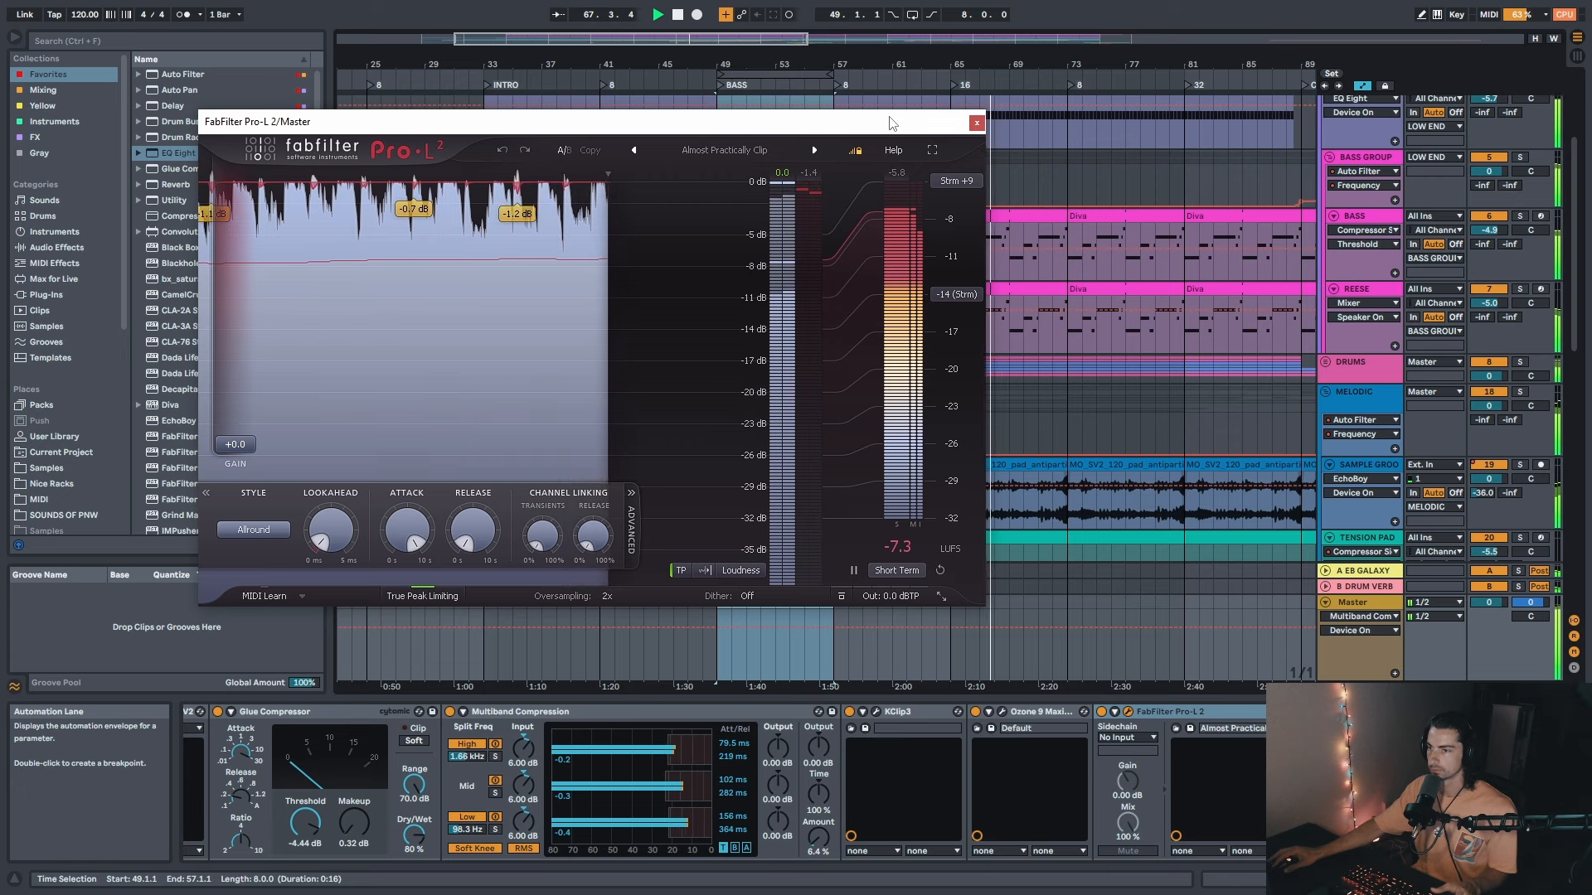
pyautogui.click(976, 126)
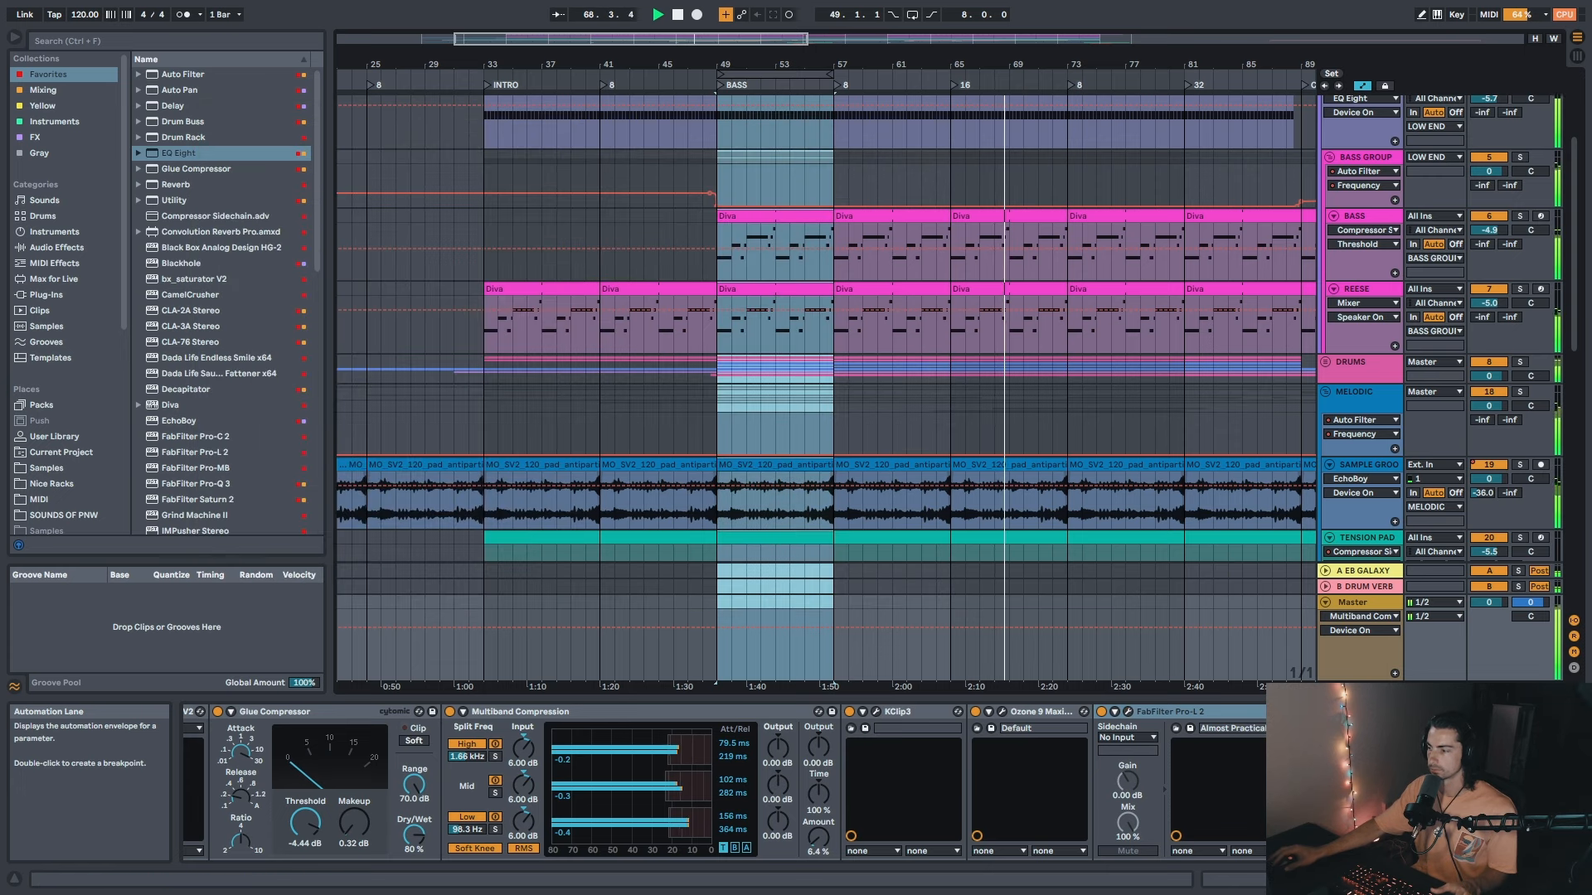
# Step: Select the Master devices from FabFilter Pro-Q 3 through Multiband Compression and bypass and reactivate them together three times during playback
pyautogui.scroll(3, 1235, 878)
pyautogui.scroll(3, 1116, 779)
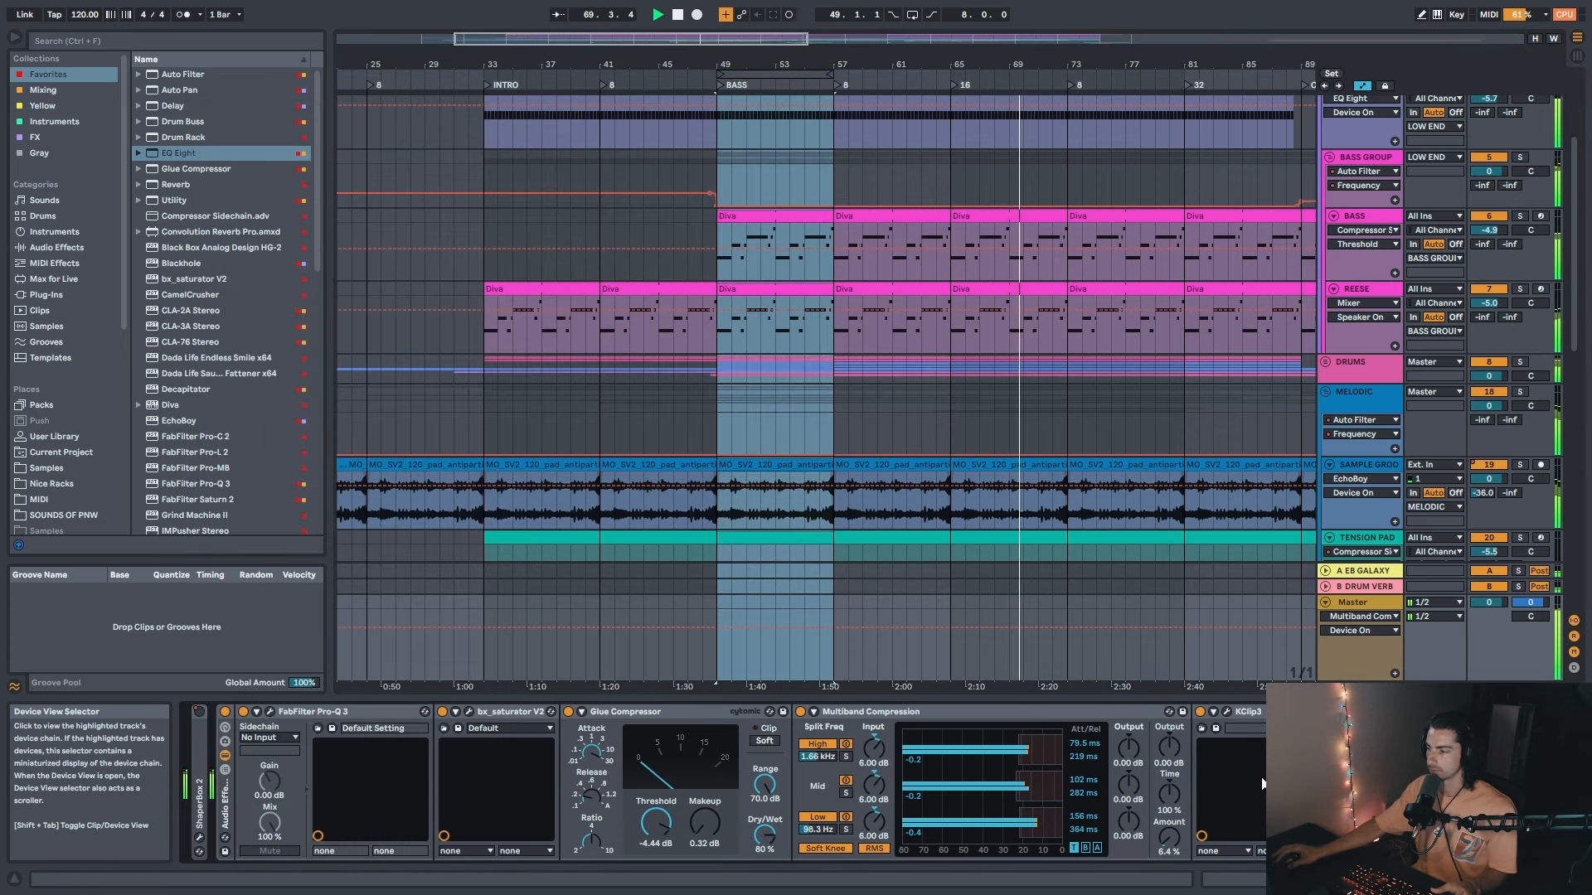
pyautogui.click(1116, 711)
pyautogui.keyDown('shift'); pyautogui.click(384, 712); pyautogui.keyUp('shift')
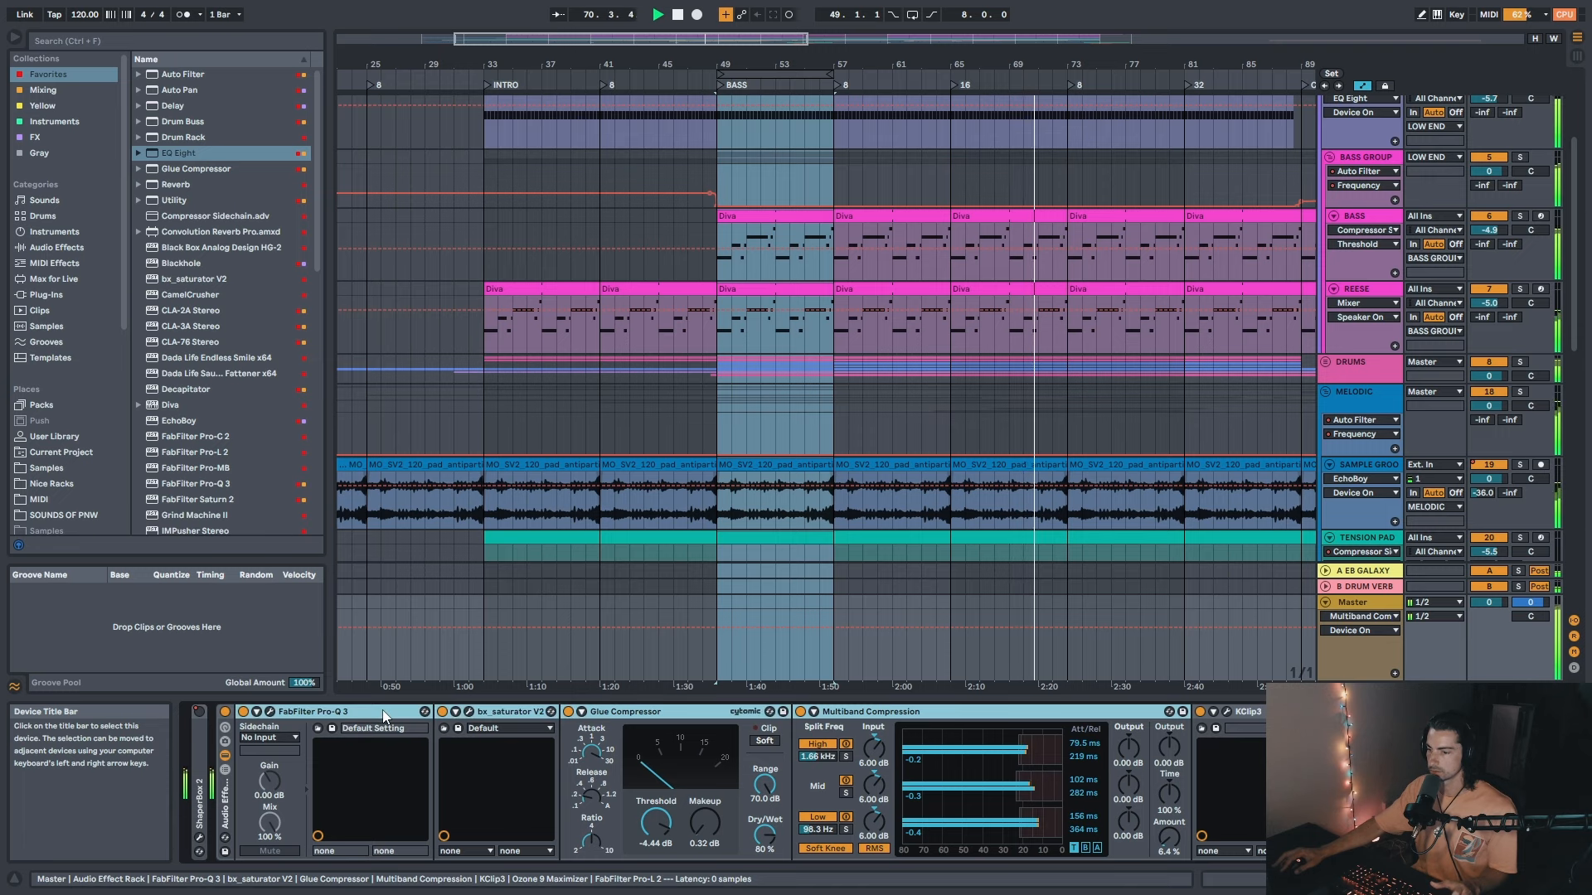
pyautogui.click(243, 713)
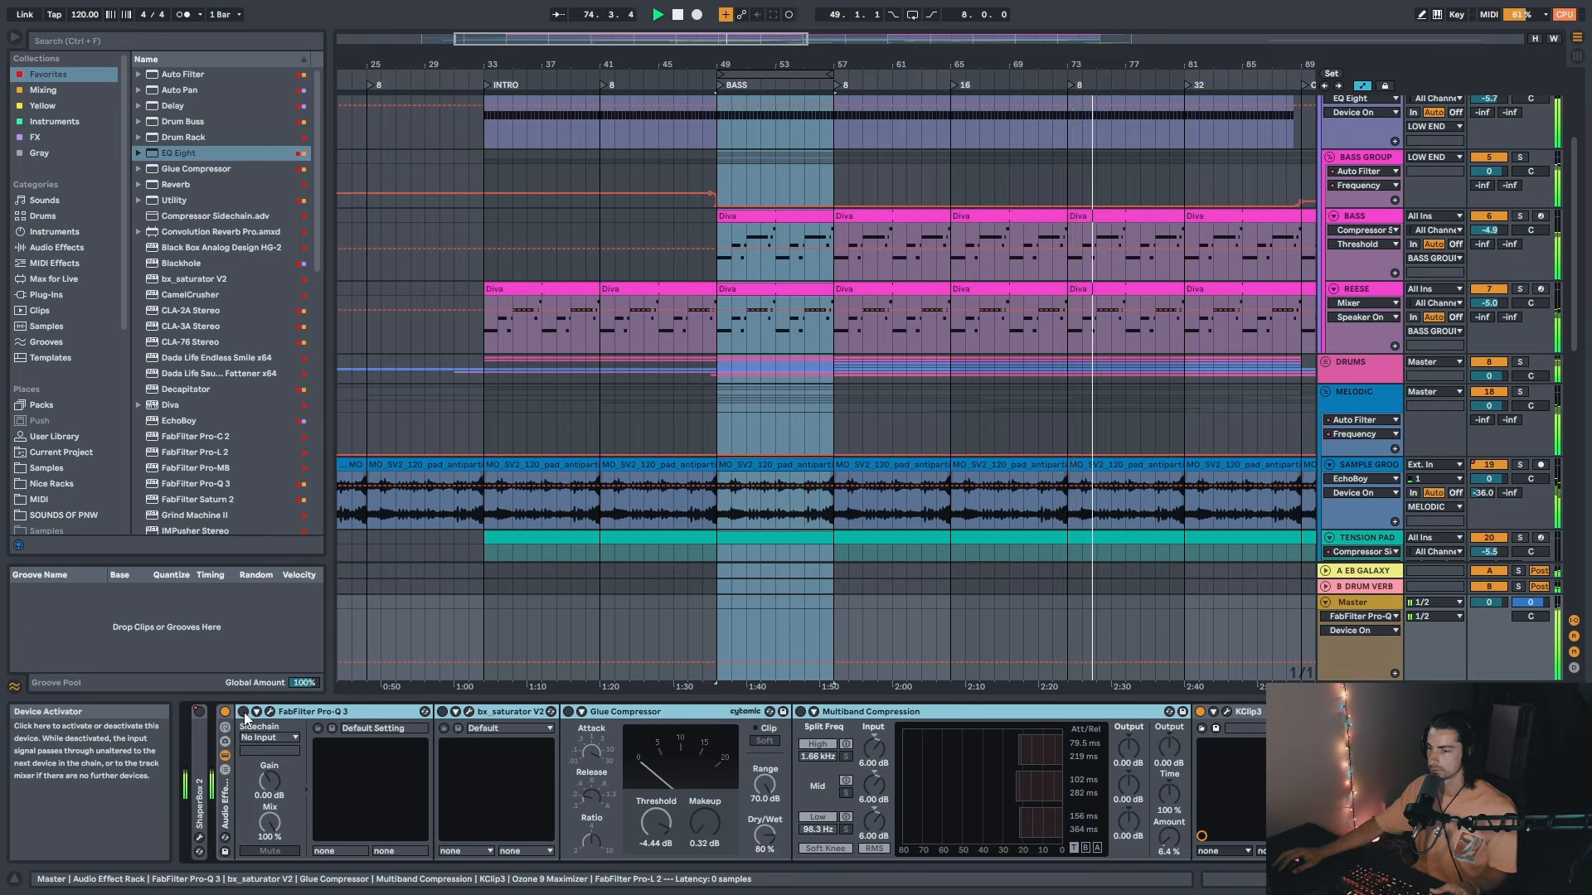
pyautogui.click(244, 713)
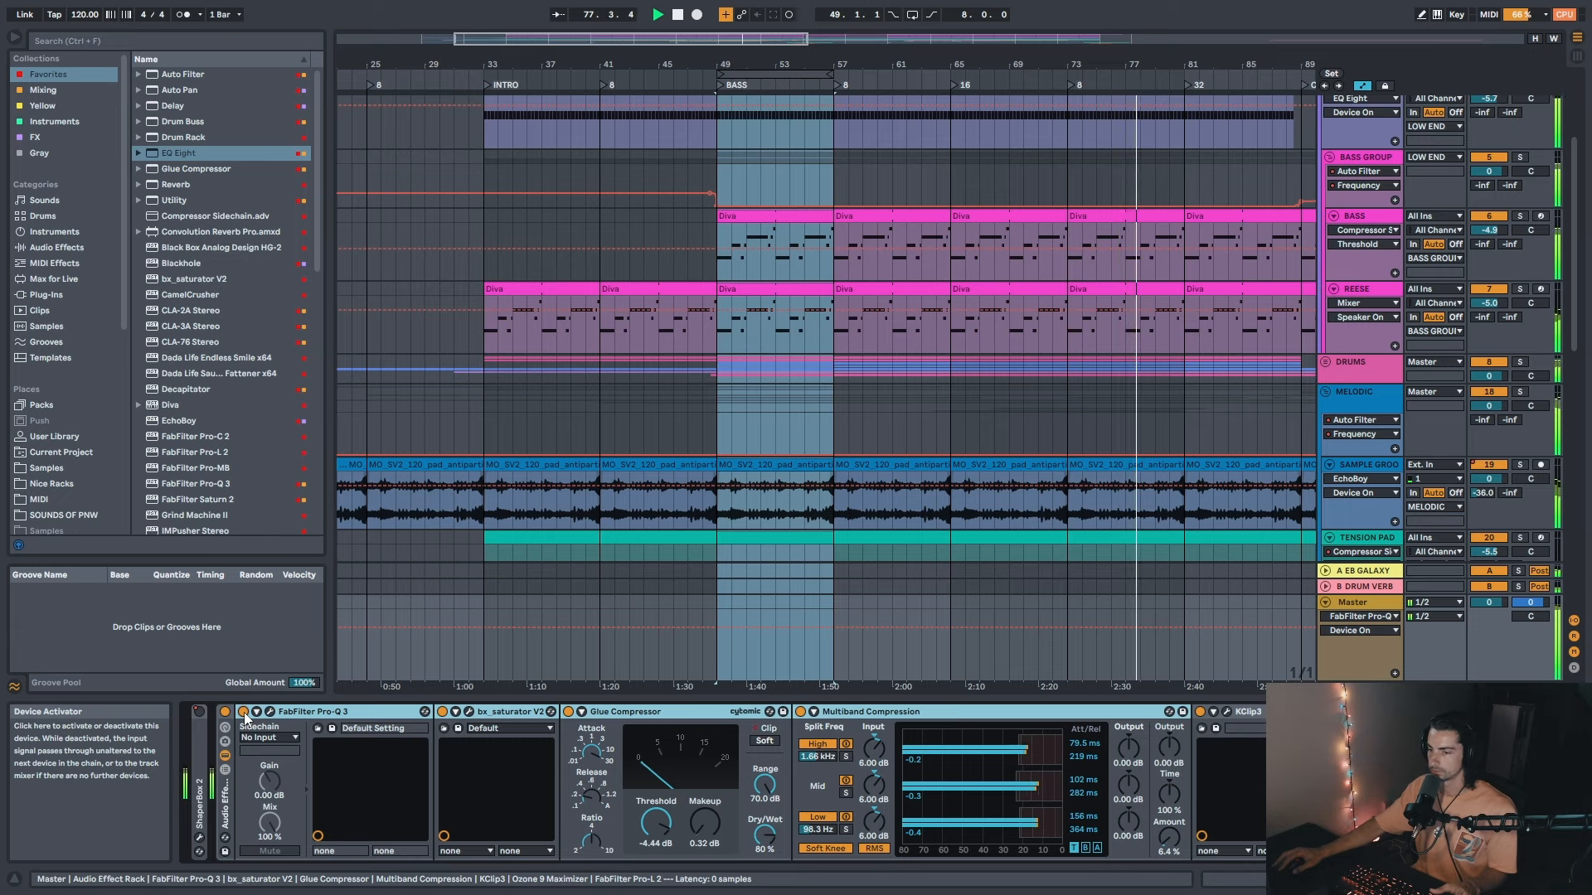
pyautogui.click(244, 713)
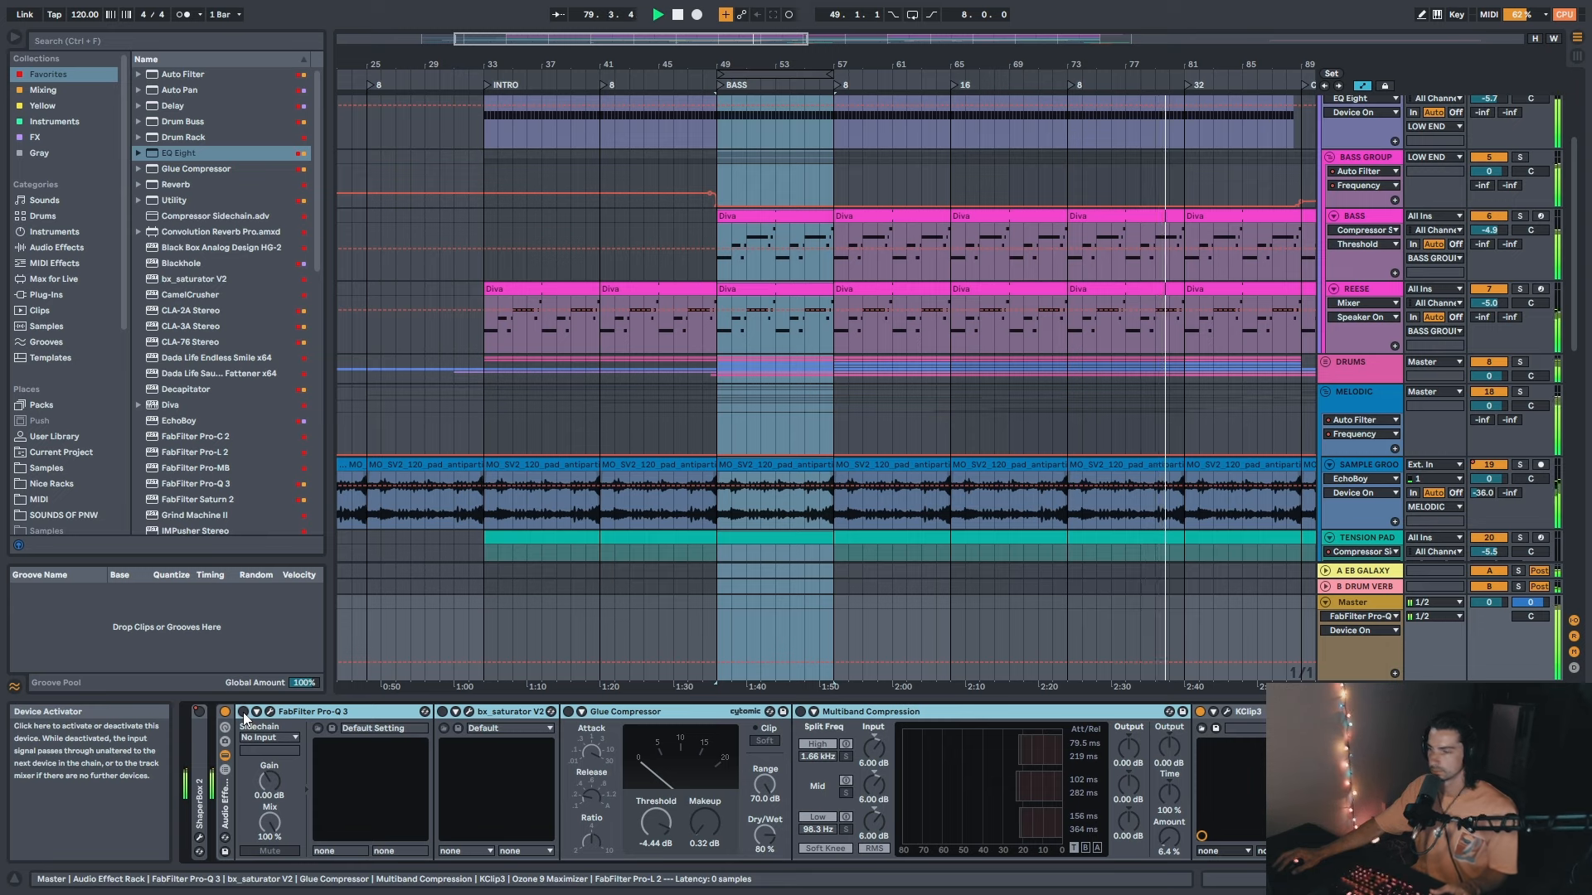
pyautogui.click(243, 713)
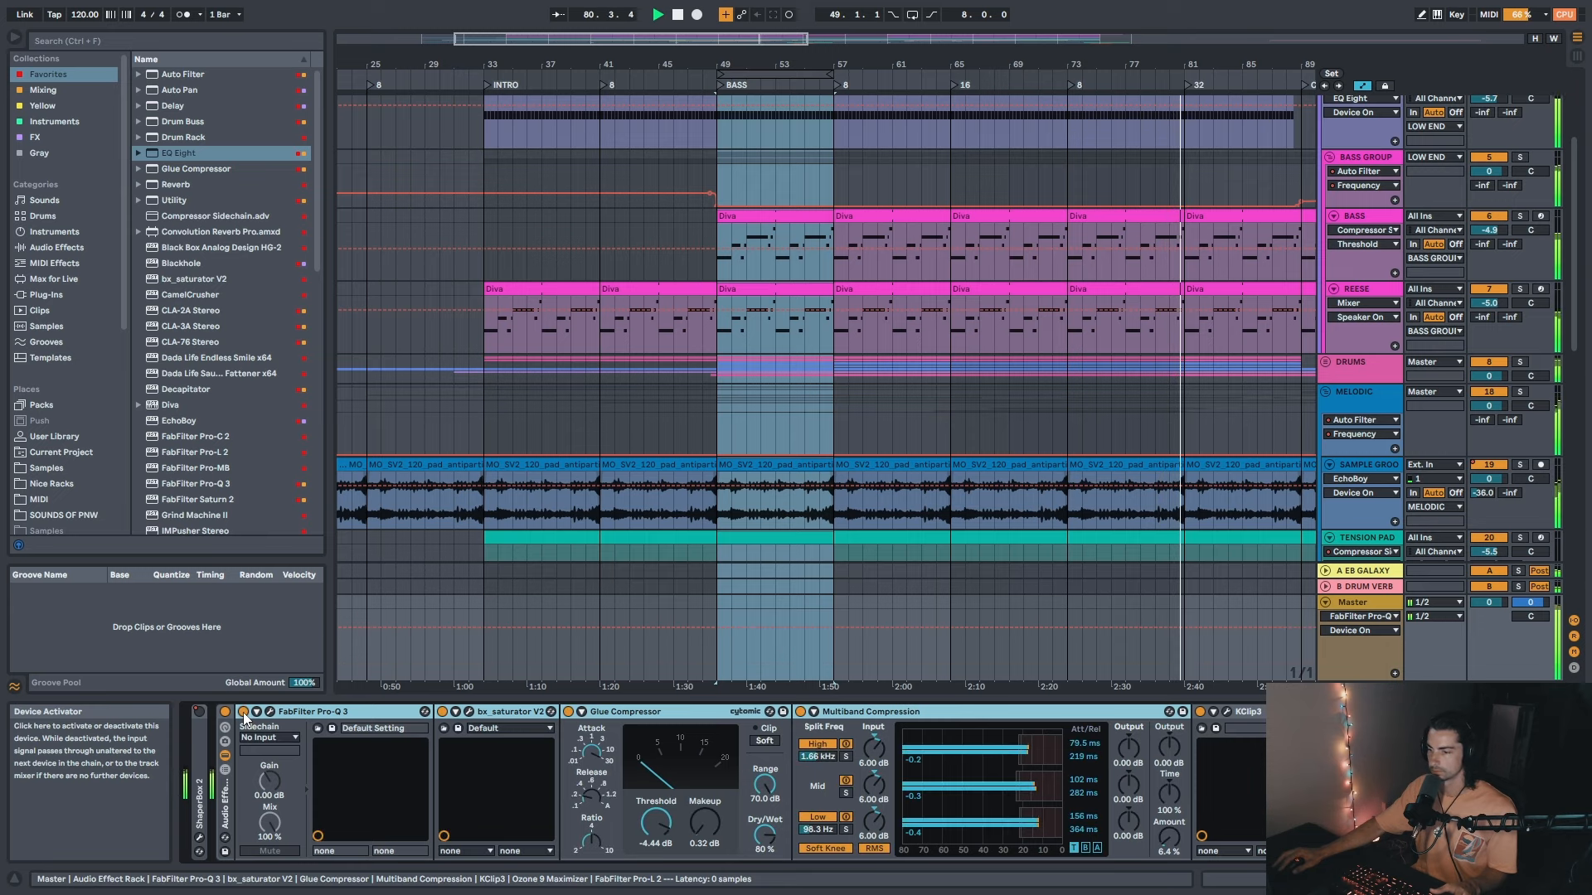
pyautogui.click(243, 713)
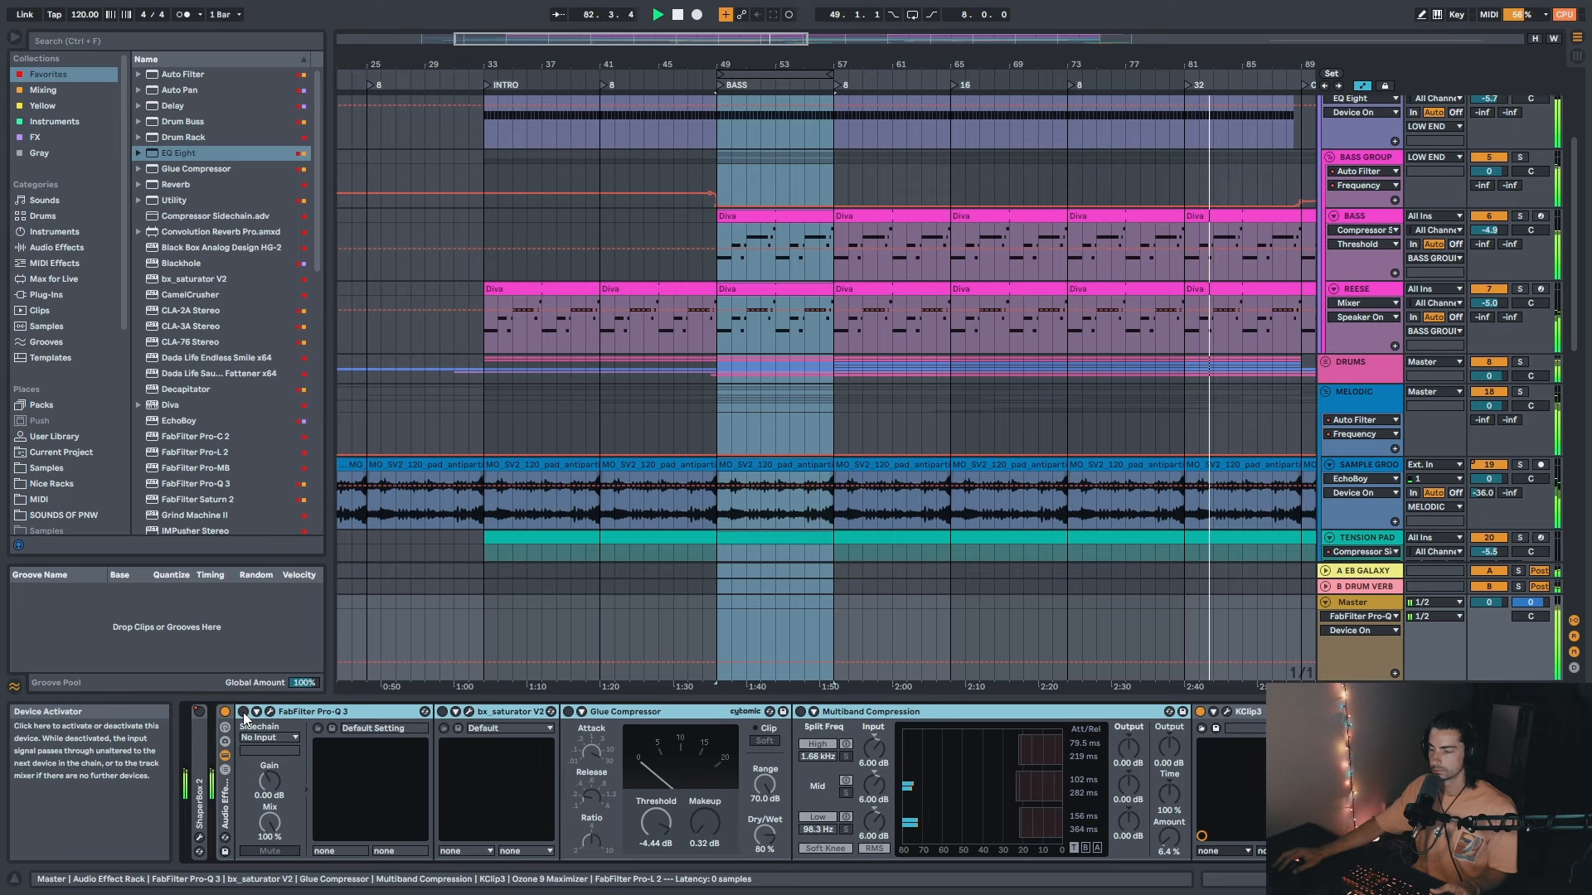
pyautogui.click(244, 713)
# Step: Look through the whole Master chain with playback stopped, selecting Glue Compressor and Multiband Compression
pyautogui.moveTo(1442, 879); pyautogui.dragTo(1497, 878)
pyautogui.hscroll(-5, 909, 800)
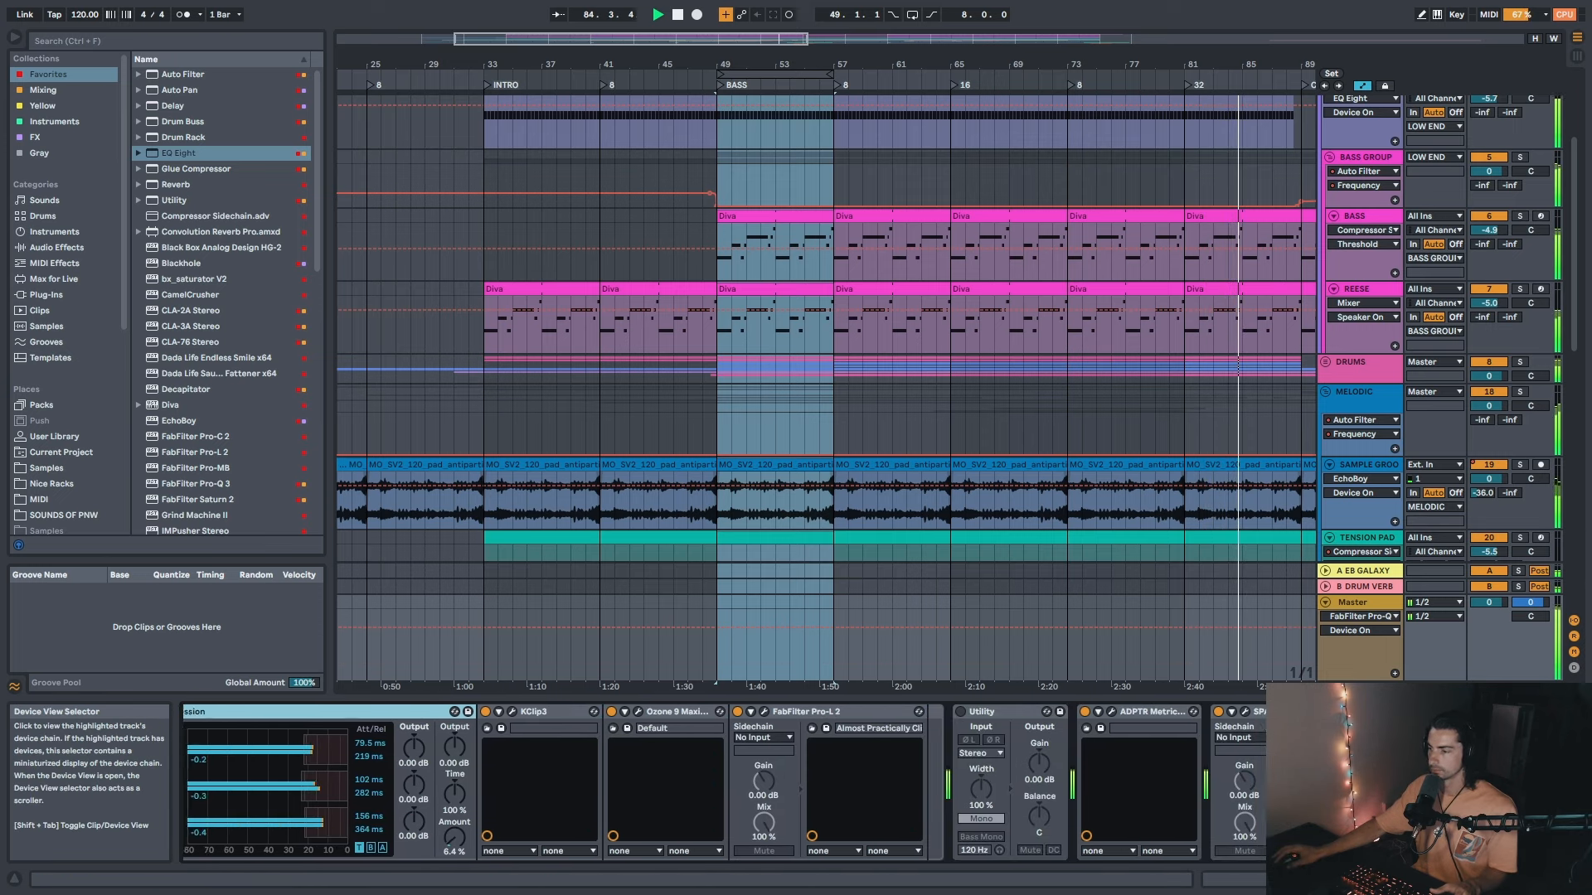
pyautogui.hscroll(-3, 909, 800)
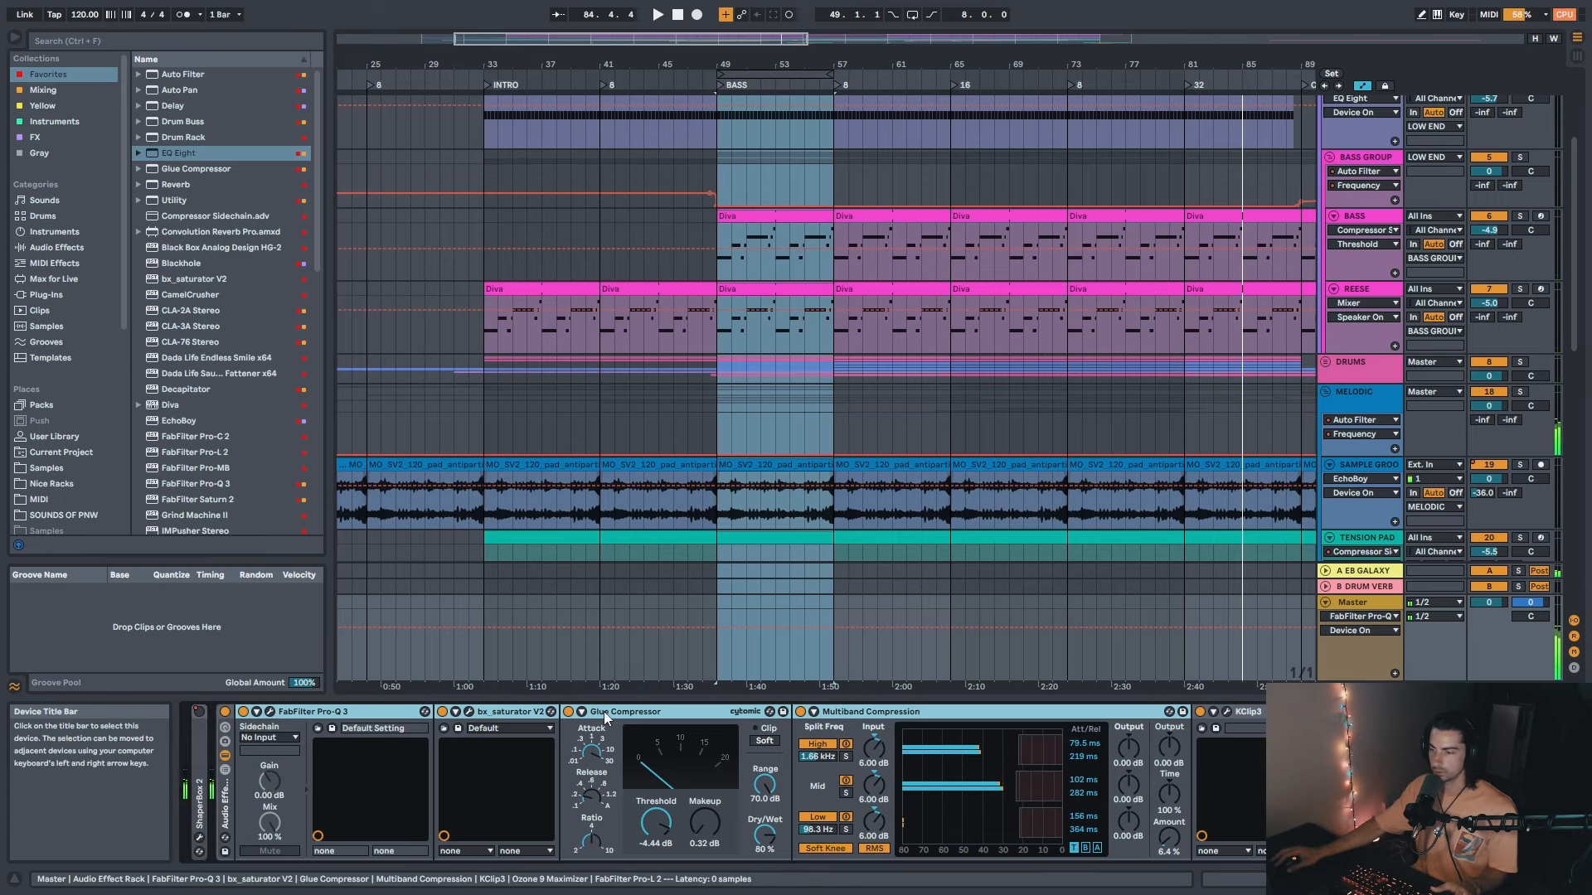
pyautogui.hscroll(2, 895, 720)
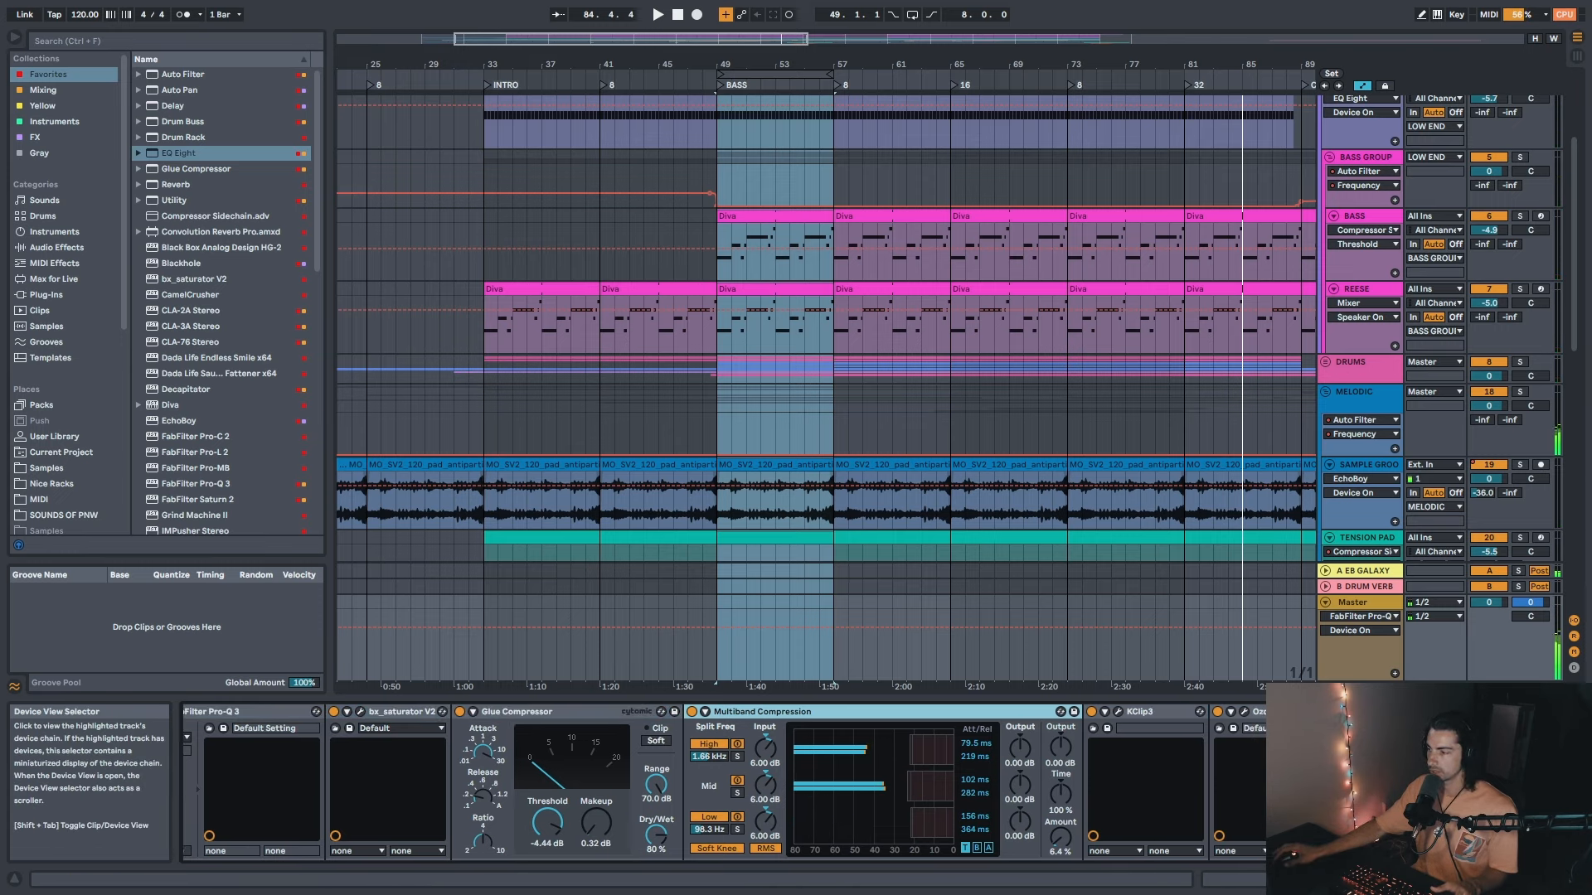
pyautogui.click(601, 715)
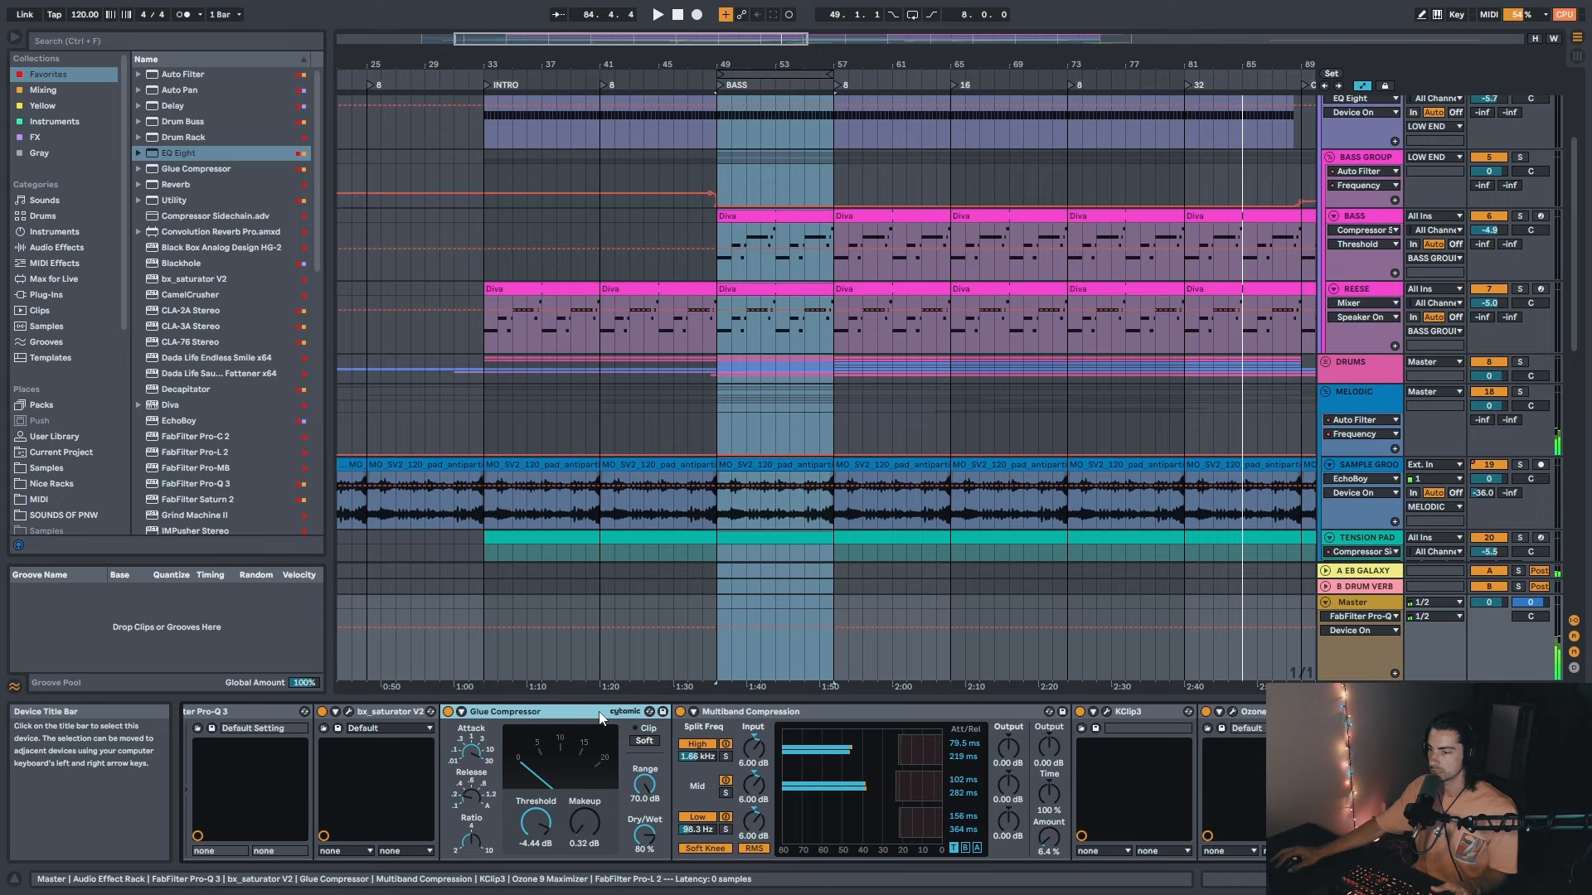
pyautogui.click(772, 710)
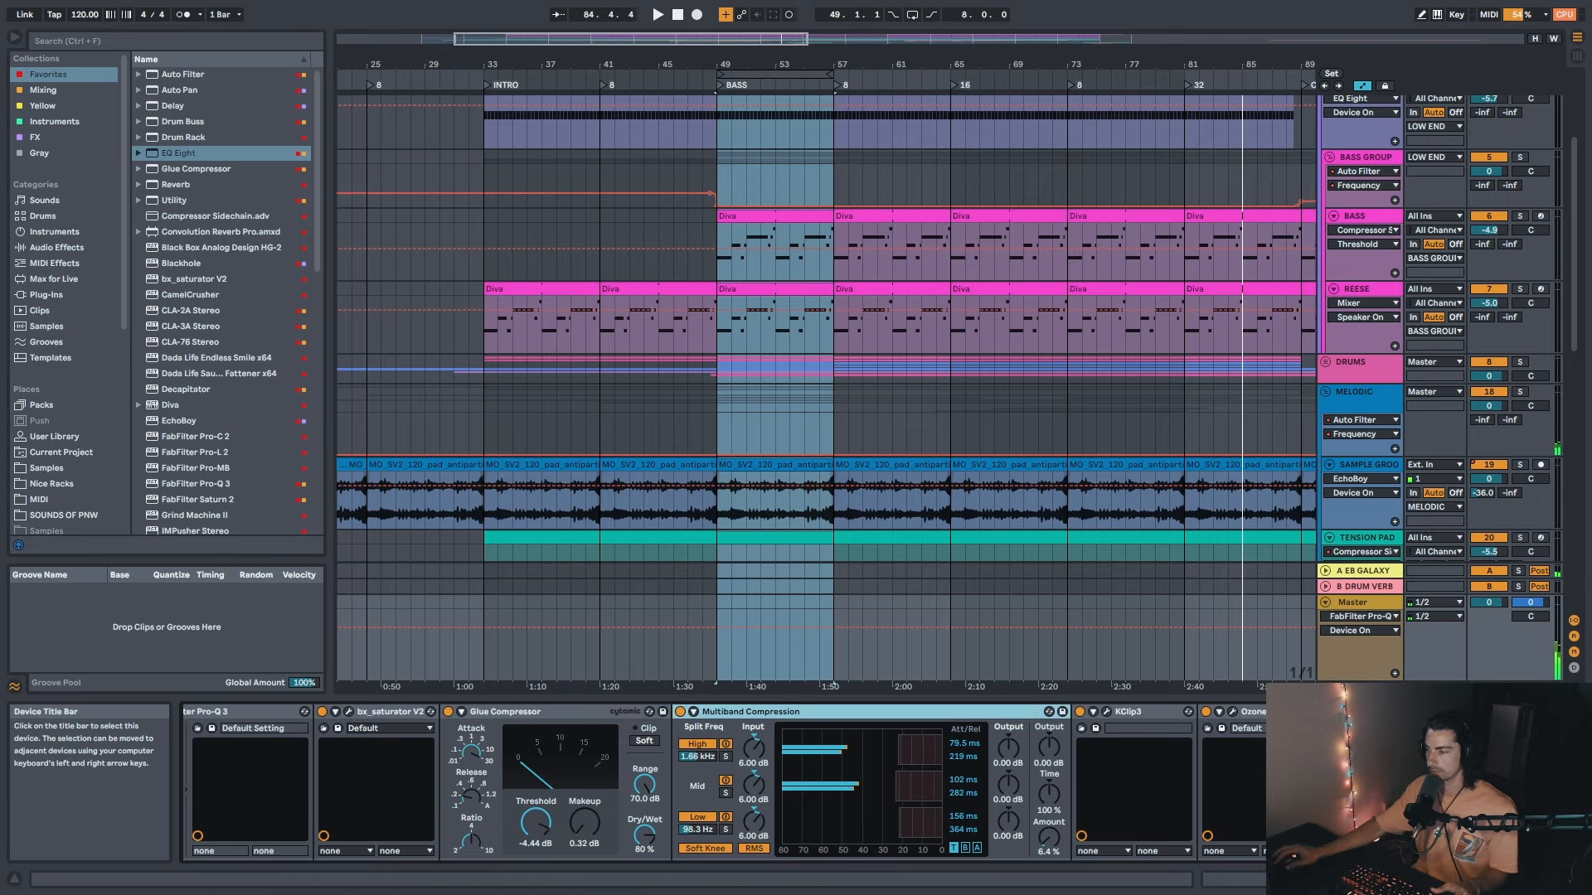
pyautogui.moveTo(1459, 879); pyautogui.dragTo(1430, 879)
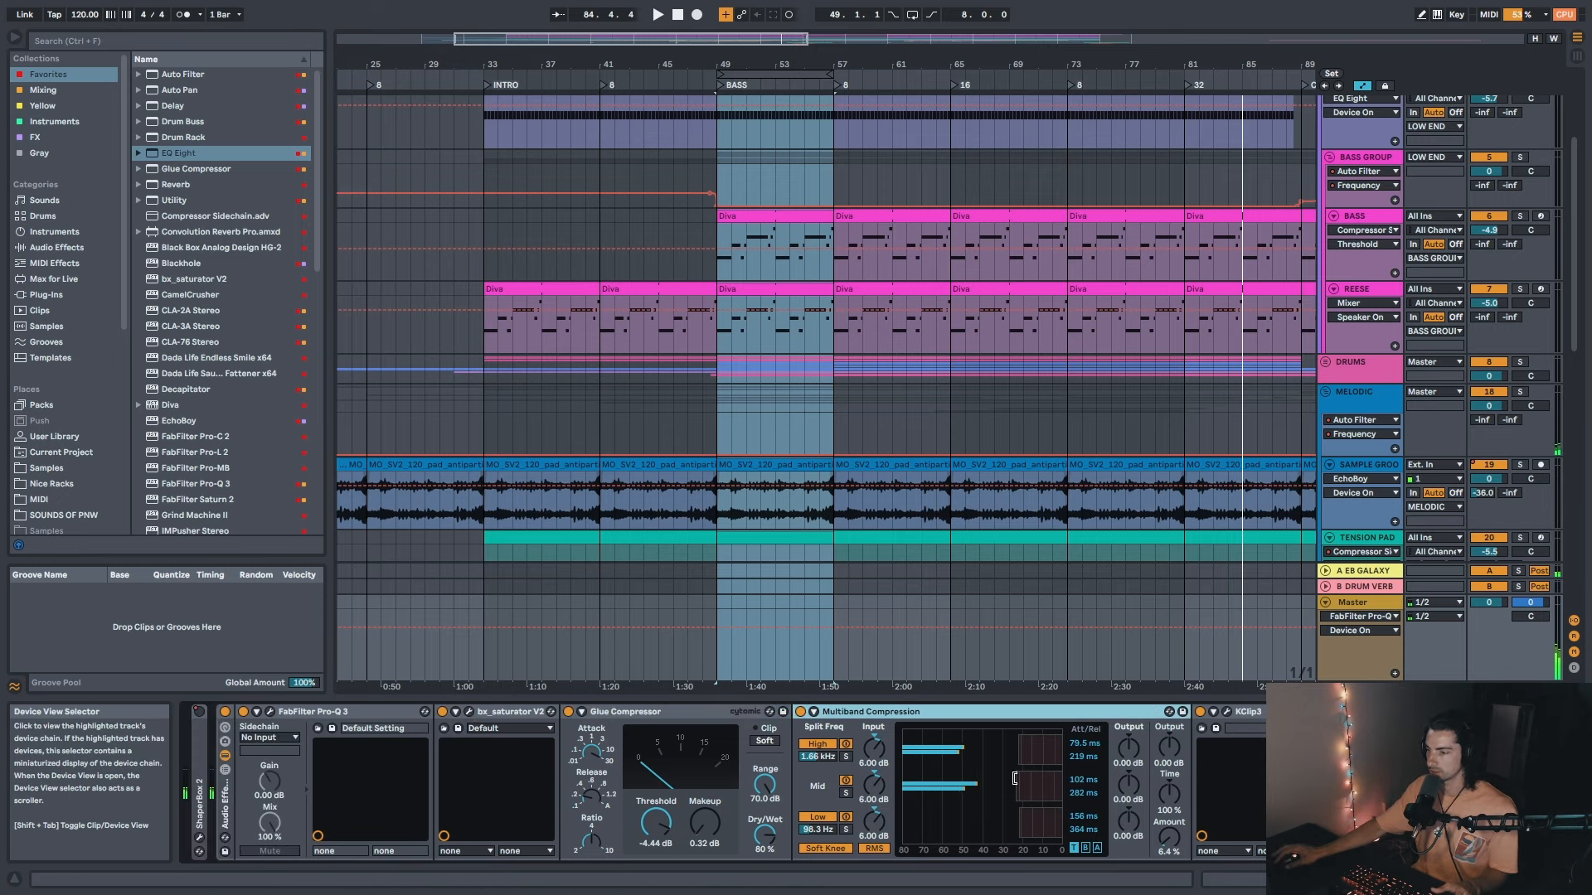
# Step: Select the Master's Audio Effect Rack, and hide and show its devices again
pyautogui.click(381, 715)
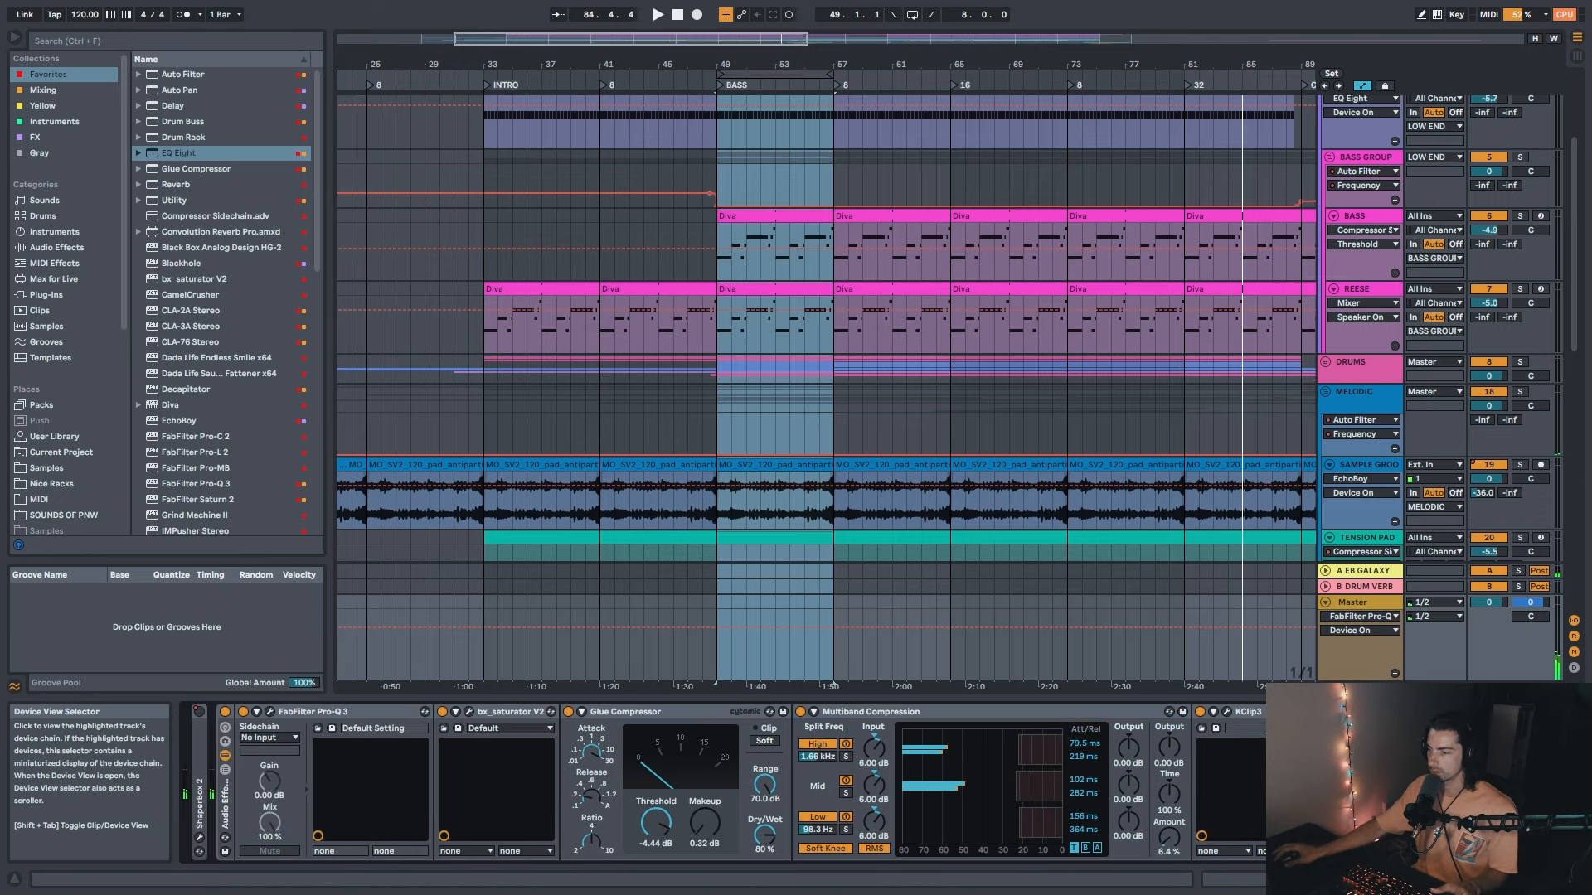
pyautogui.click(227, 809)
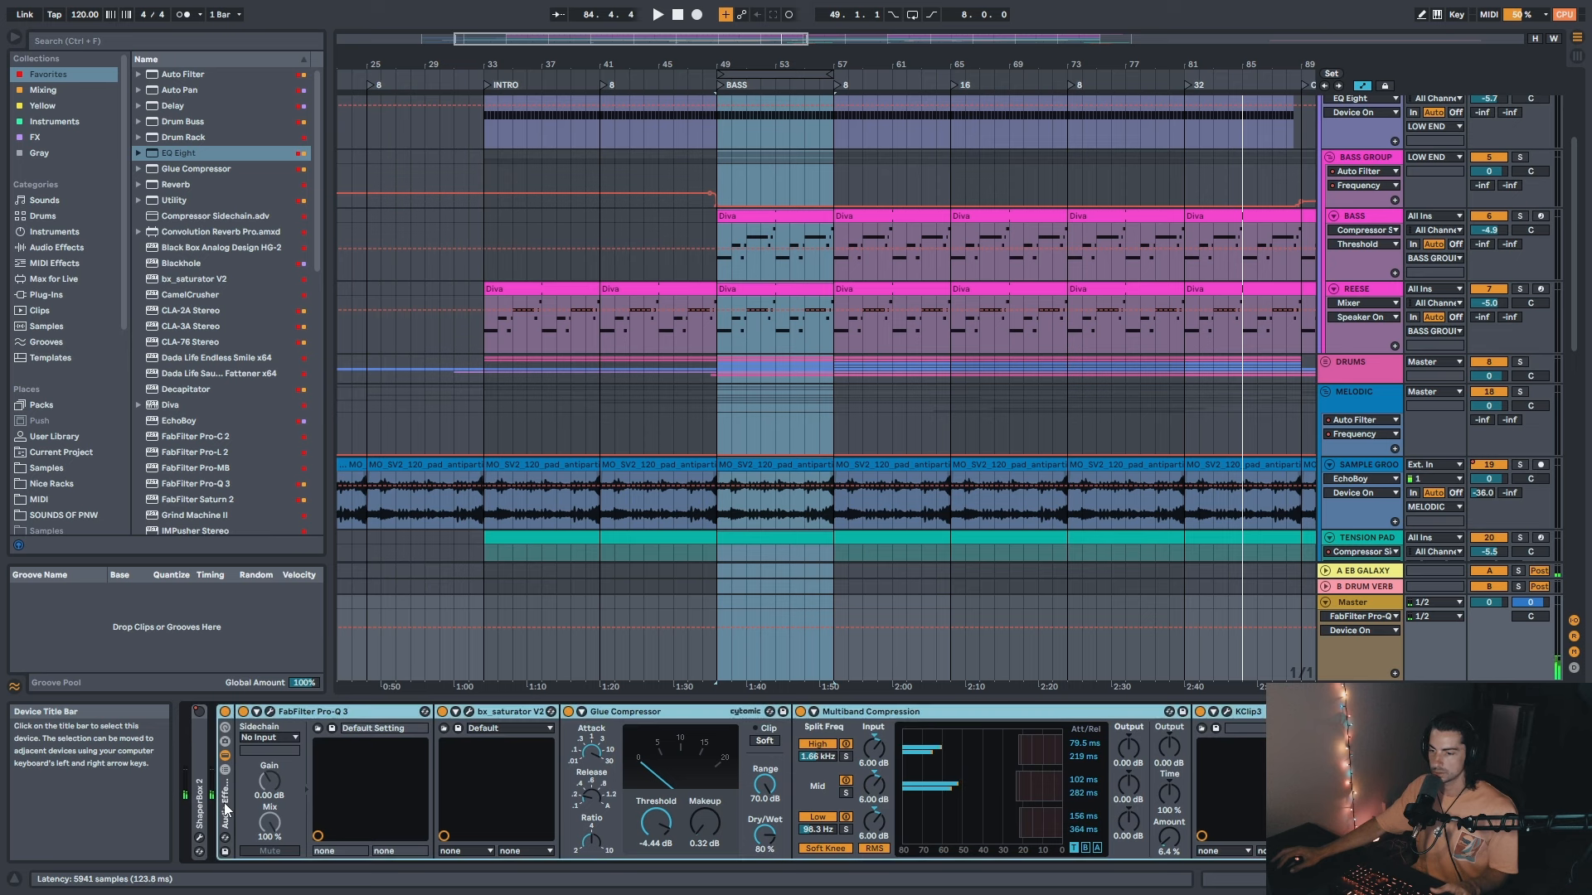
pyautogui.click(225, 755)
pyautogui.click(224, 755)
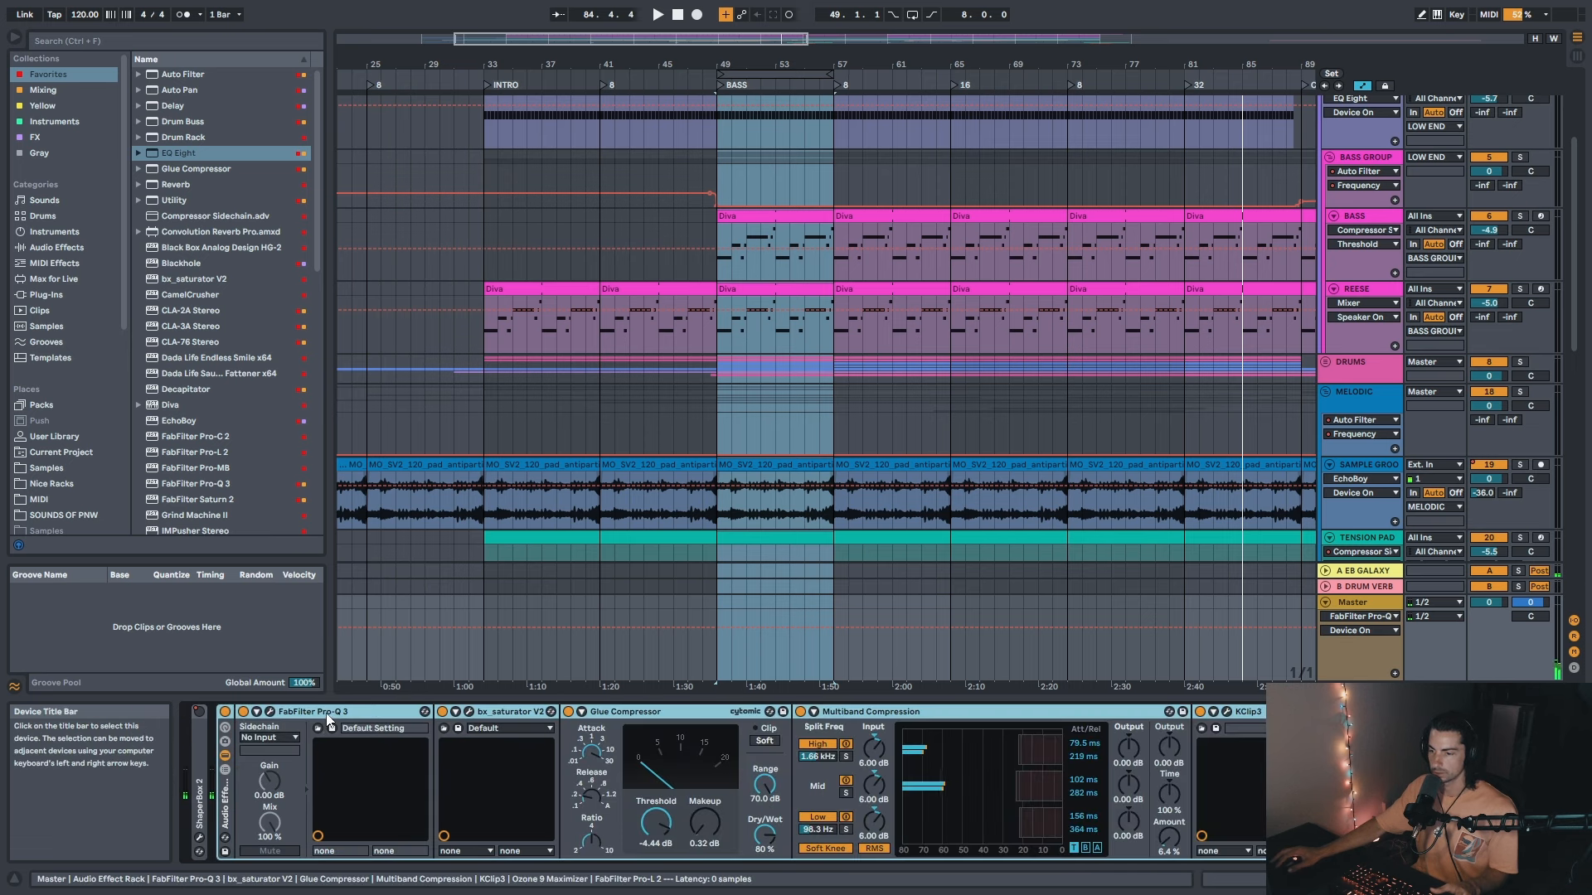
# Step: Look over the BASS section from bar 49 to the COOL DOWN on the BASS GROUP lane and place the insert marker at bar 63
pyautogui.click(1376, 880)
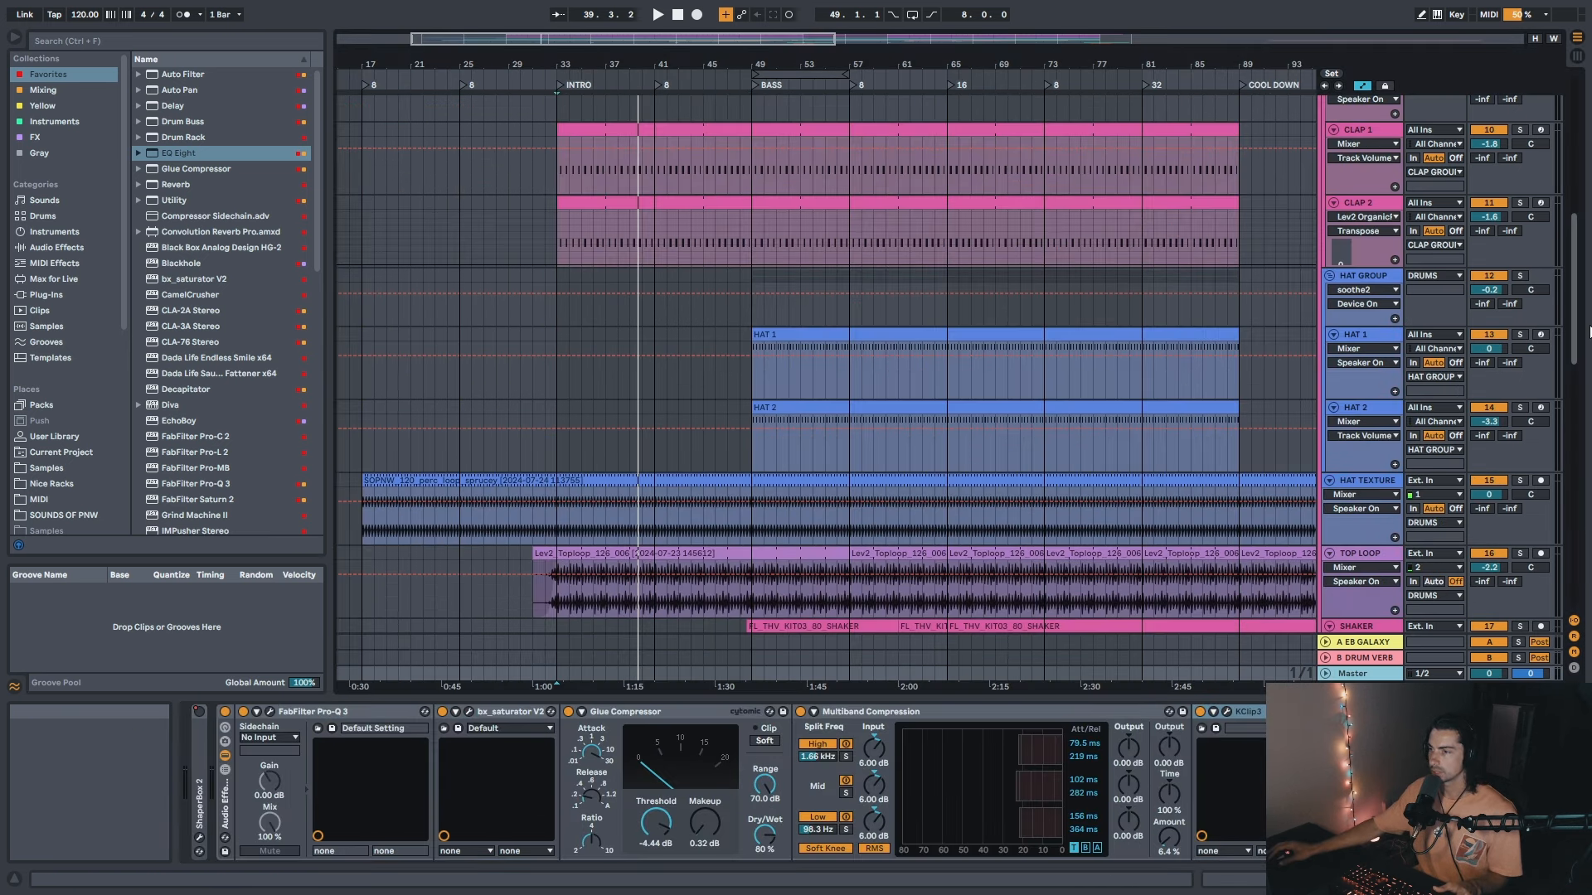
pyautogui.moveTo(1590, 332); pyautogui.dragTo(1586, 184)
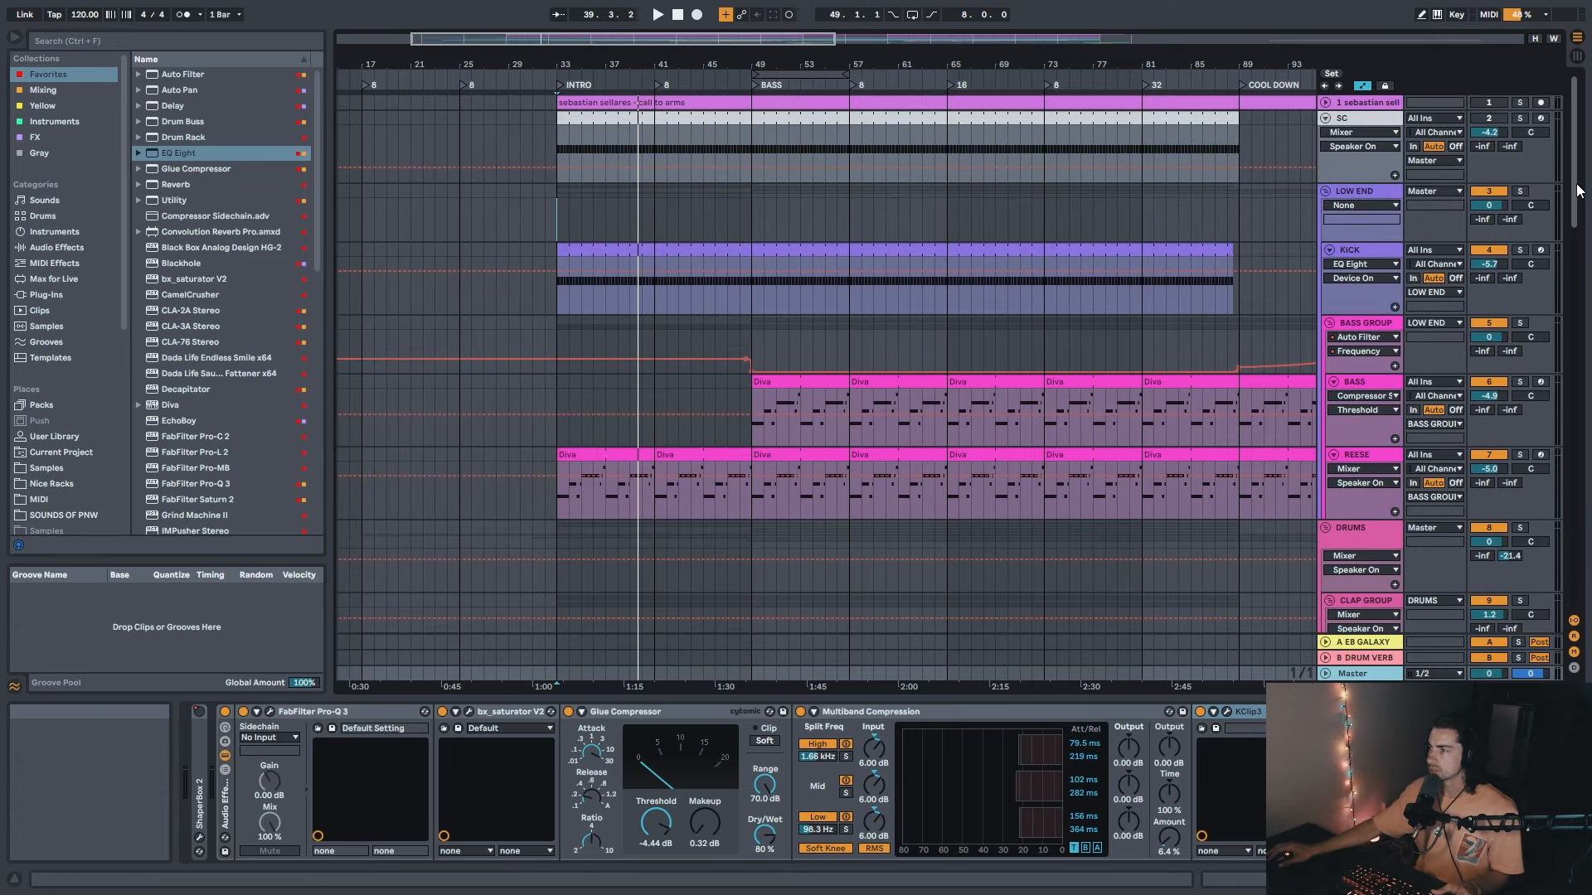
pyautogui.moveTo(760, 40); pyautogui.dragTo(738, 76)
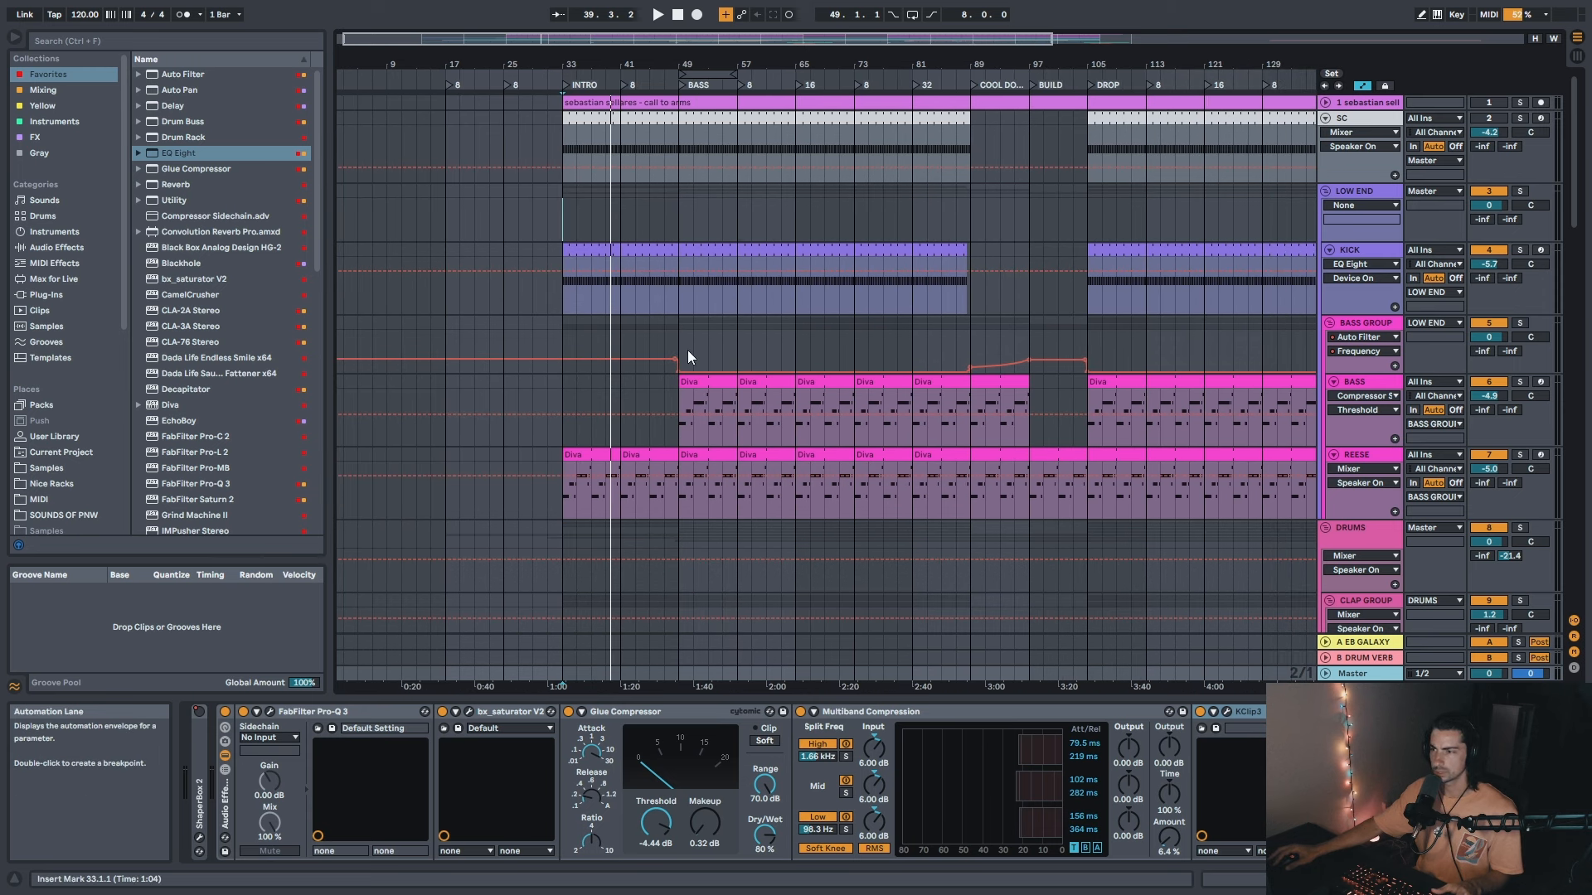
pyautogui.moveTo(682, 349); pyautogui.dragTo(972, 343)
pyautogui.click(774, 337)
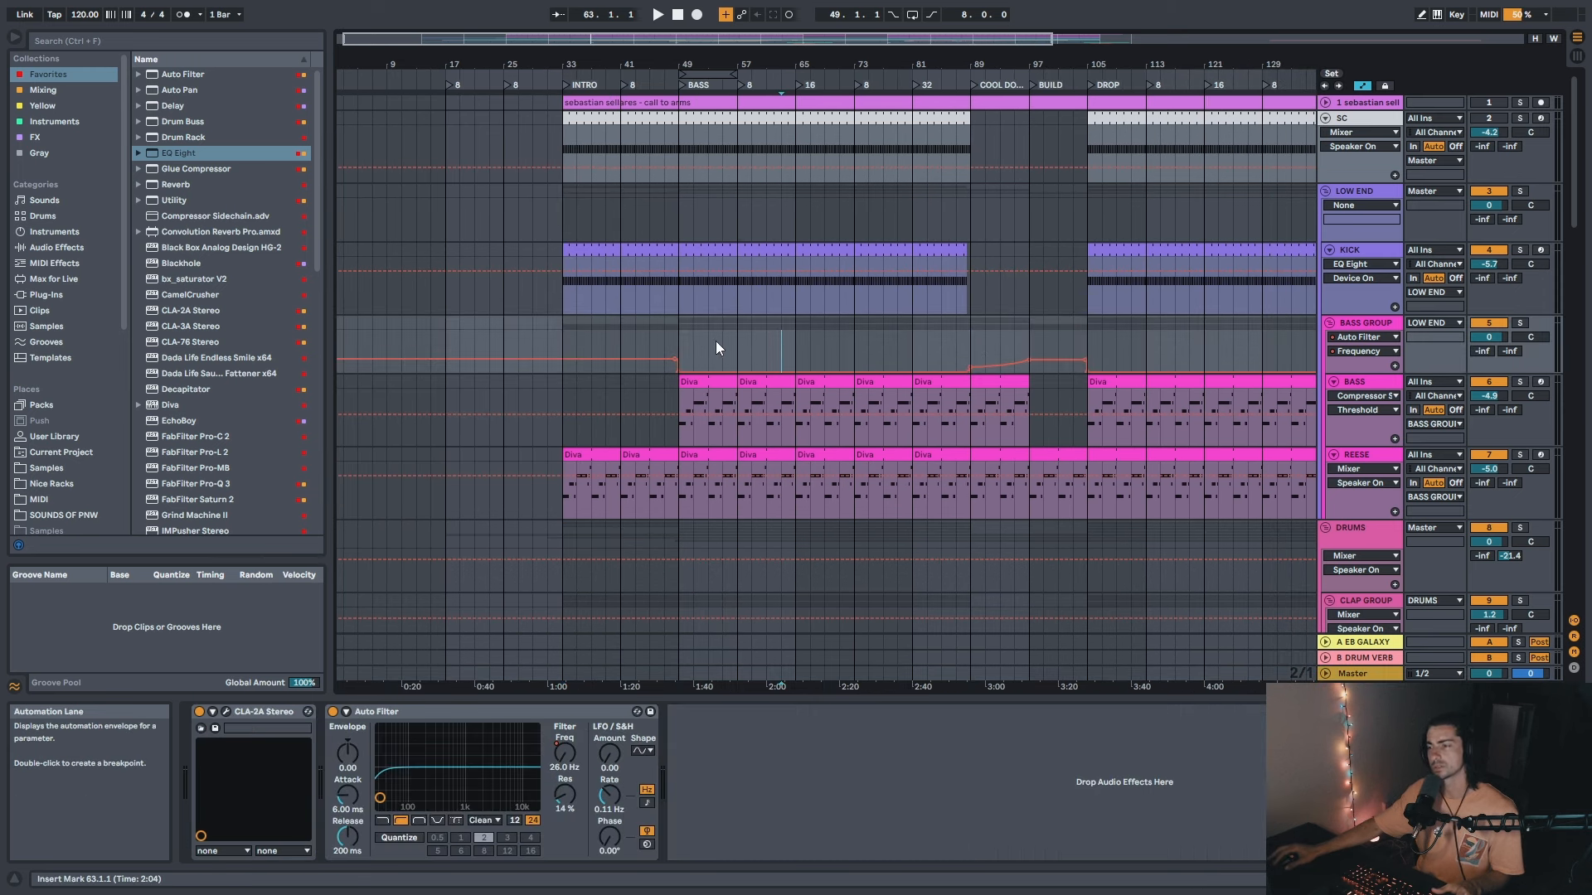
# Step: Mark out the first four and first eight bars of the BASS section, from bar 49, on the BASS GROUP automation lane
pyautogui.click(678, 341)
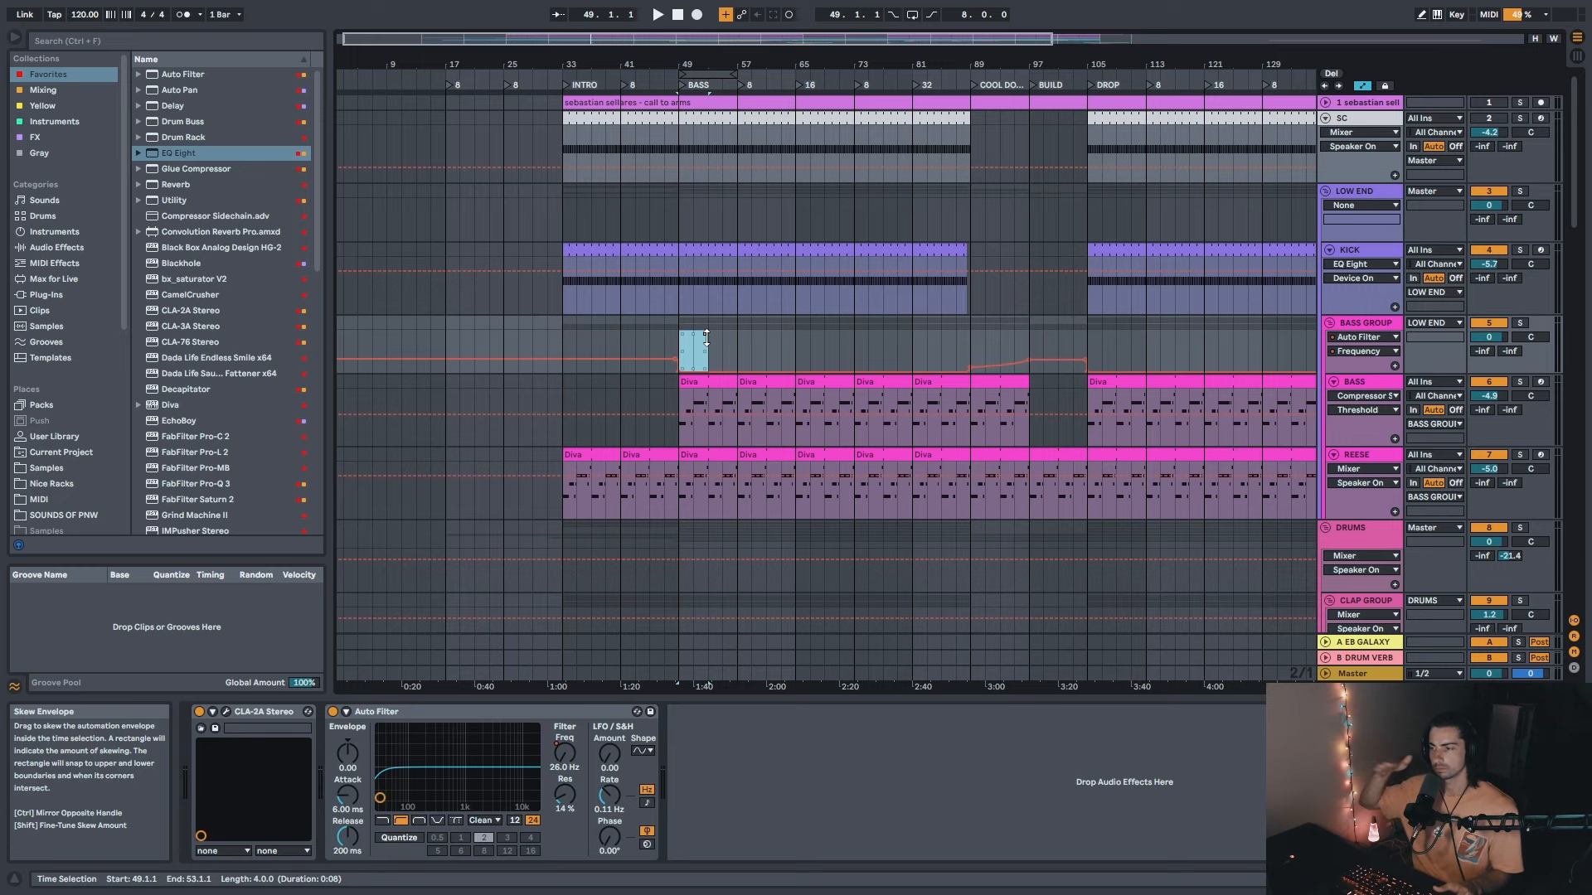
pyautogui.scroll(-1, 1575, 207)
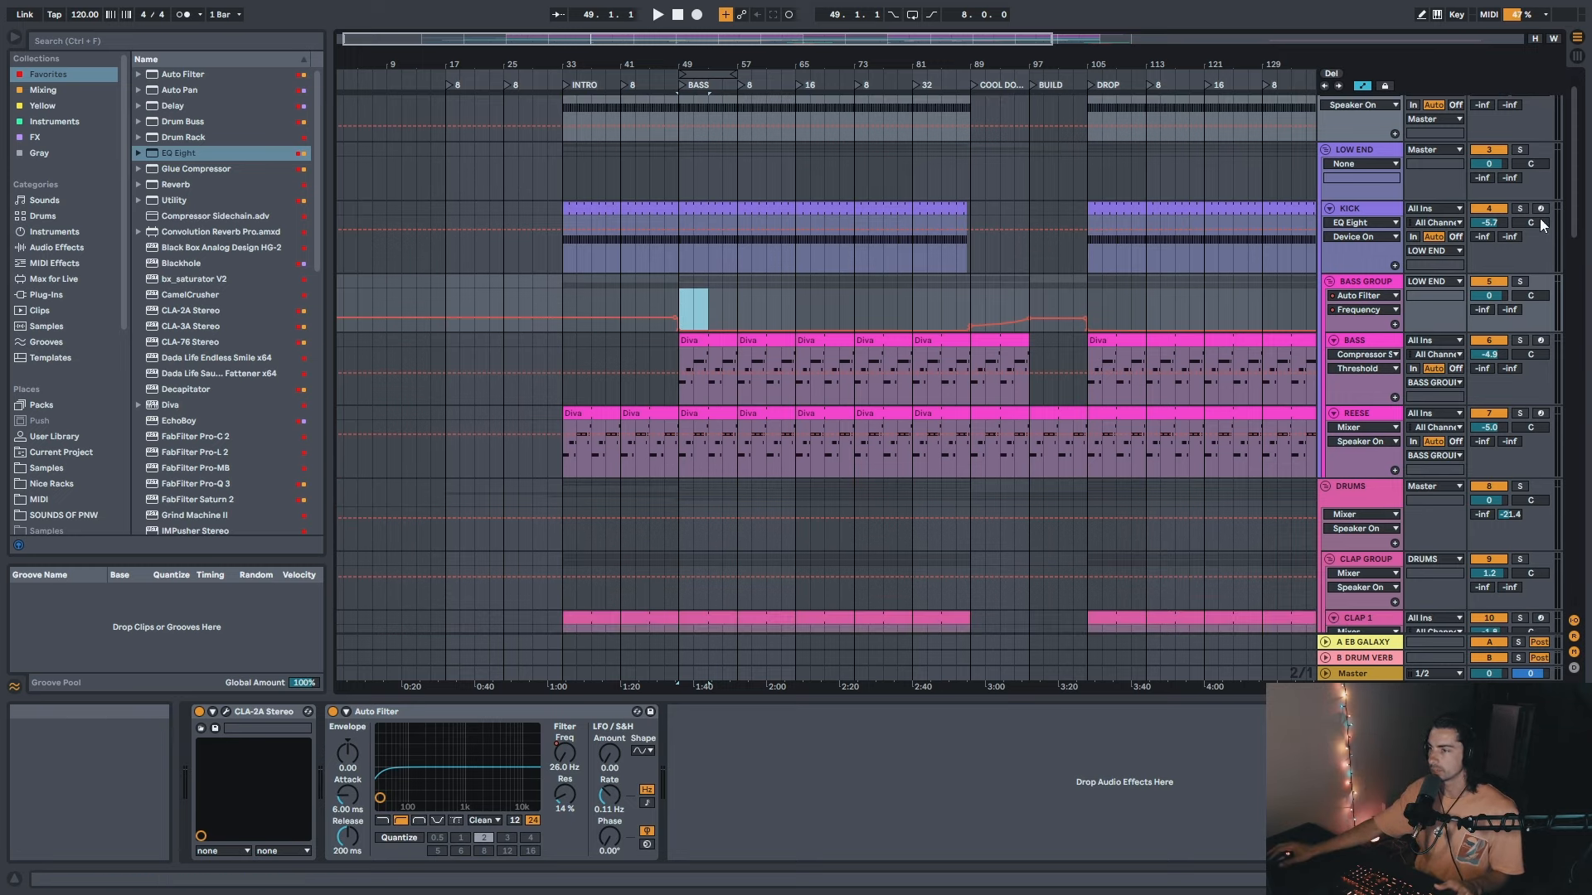
pyautogui.scroll(2, 713, 313)
pyautogui.moveTo(651, 292); pyautogui.dragTo(734, 296)
pyautogui.scroll(-1, 736, 292)
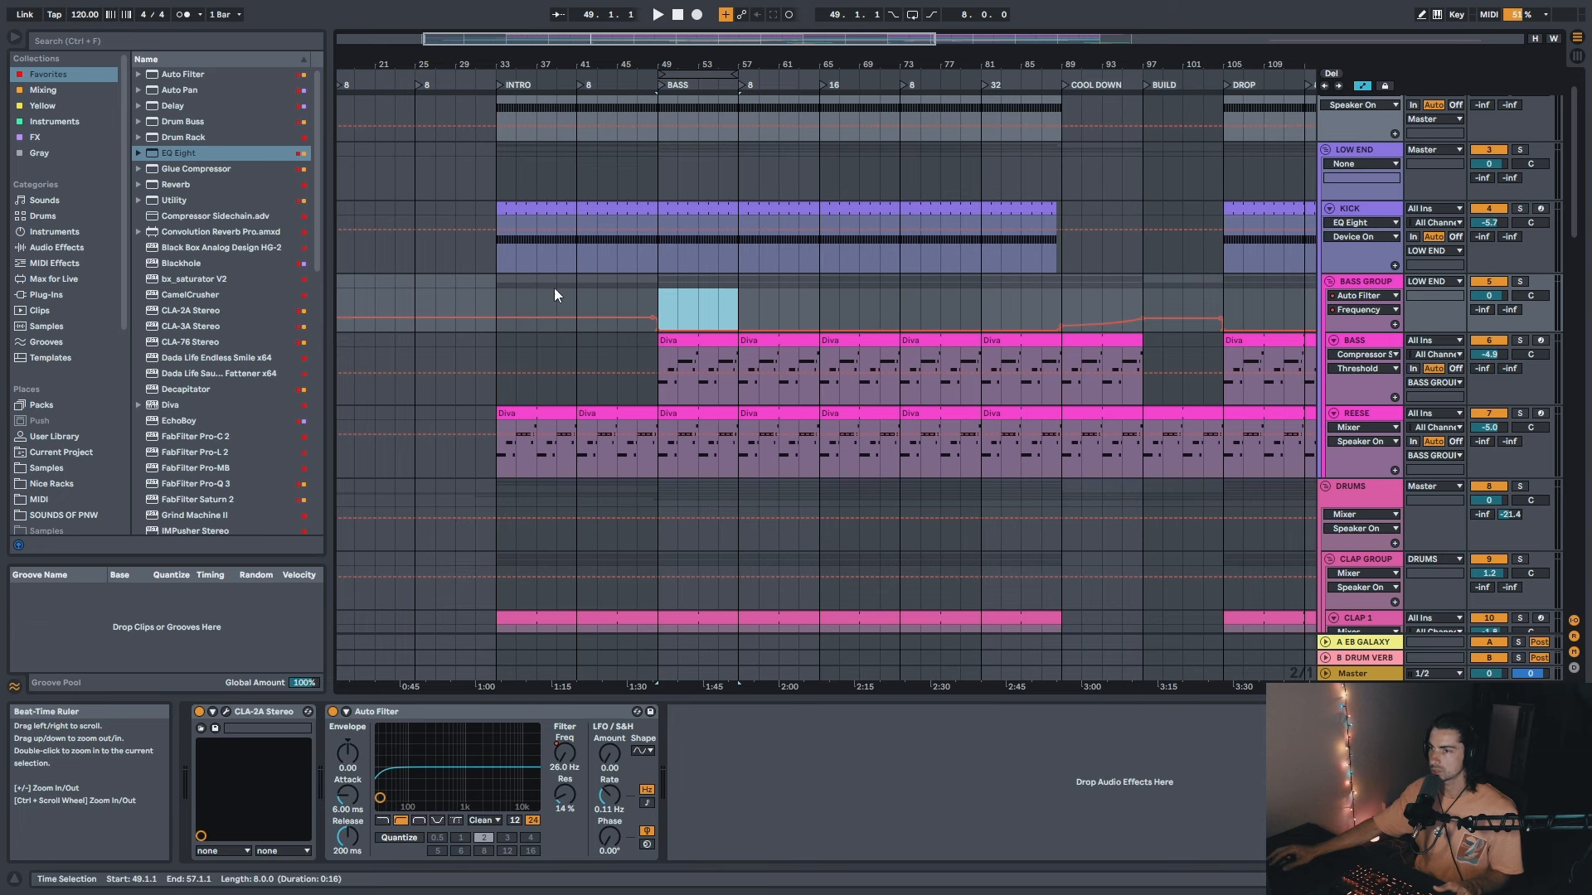
# Step: Mark out the INTRO's first eight bars, 33 to 41, on the BASS GROUP track and place the insert marker at bar 41
pyautogui.moveTo(562, 67); pyautogui.dragTo(561, 96)
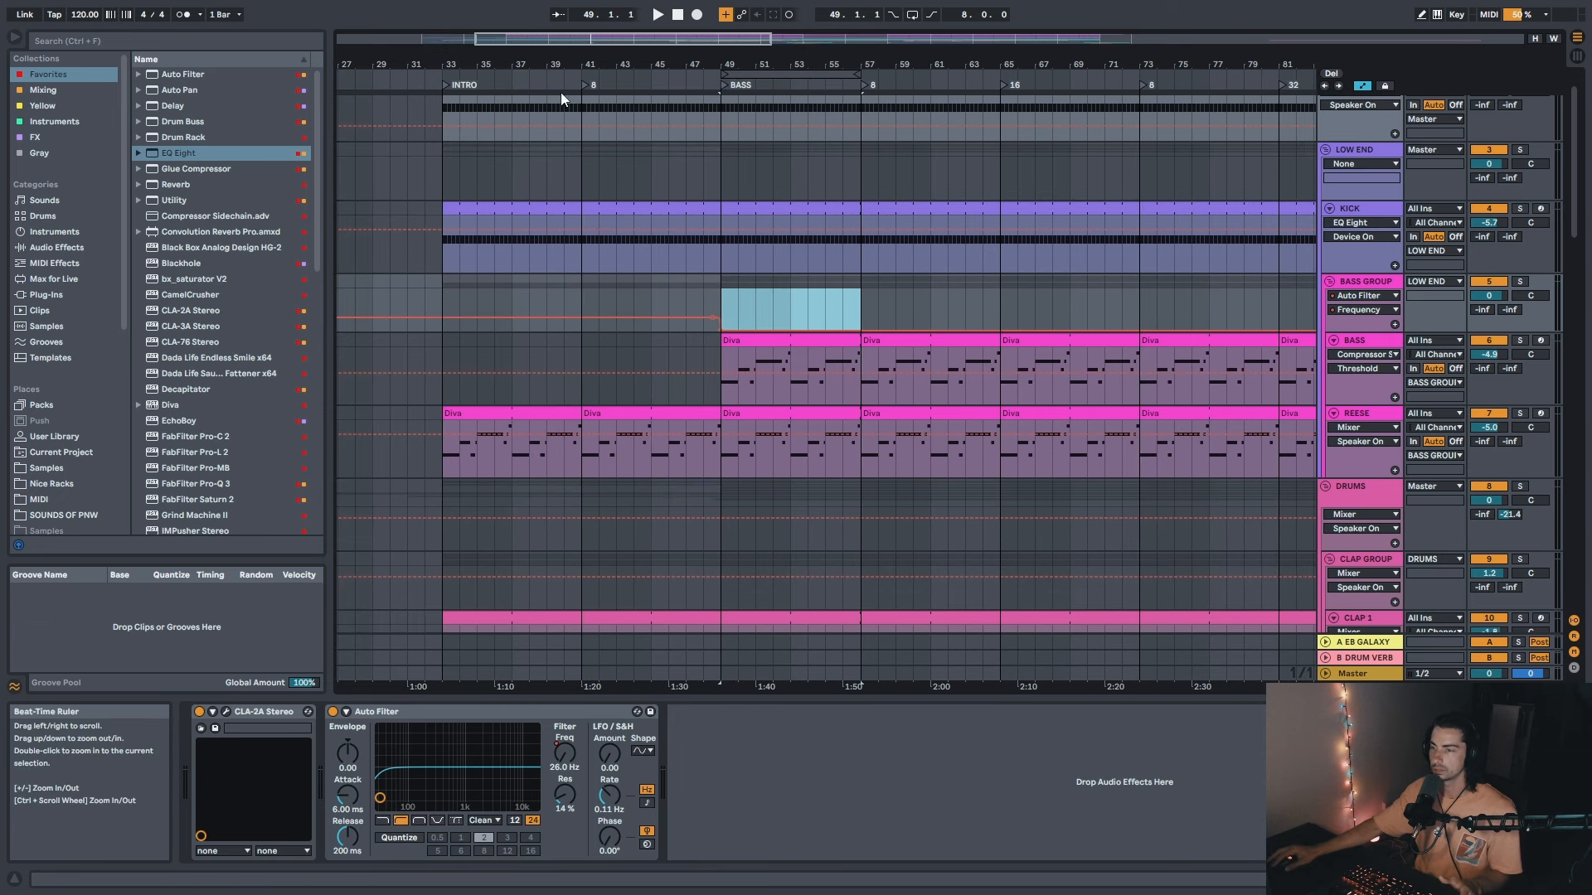
pyautogui.moveTo(446, 285); pyautogui.dragTo(575, 289)
pyautogui.moveTo(446, 287); pyautogui.dragTo(580, 291)
pyautogui.moveTo(646, 64); pyautogui.dragTo(648, 50)
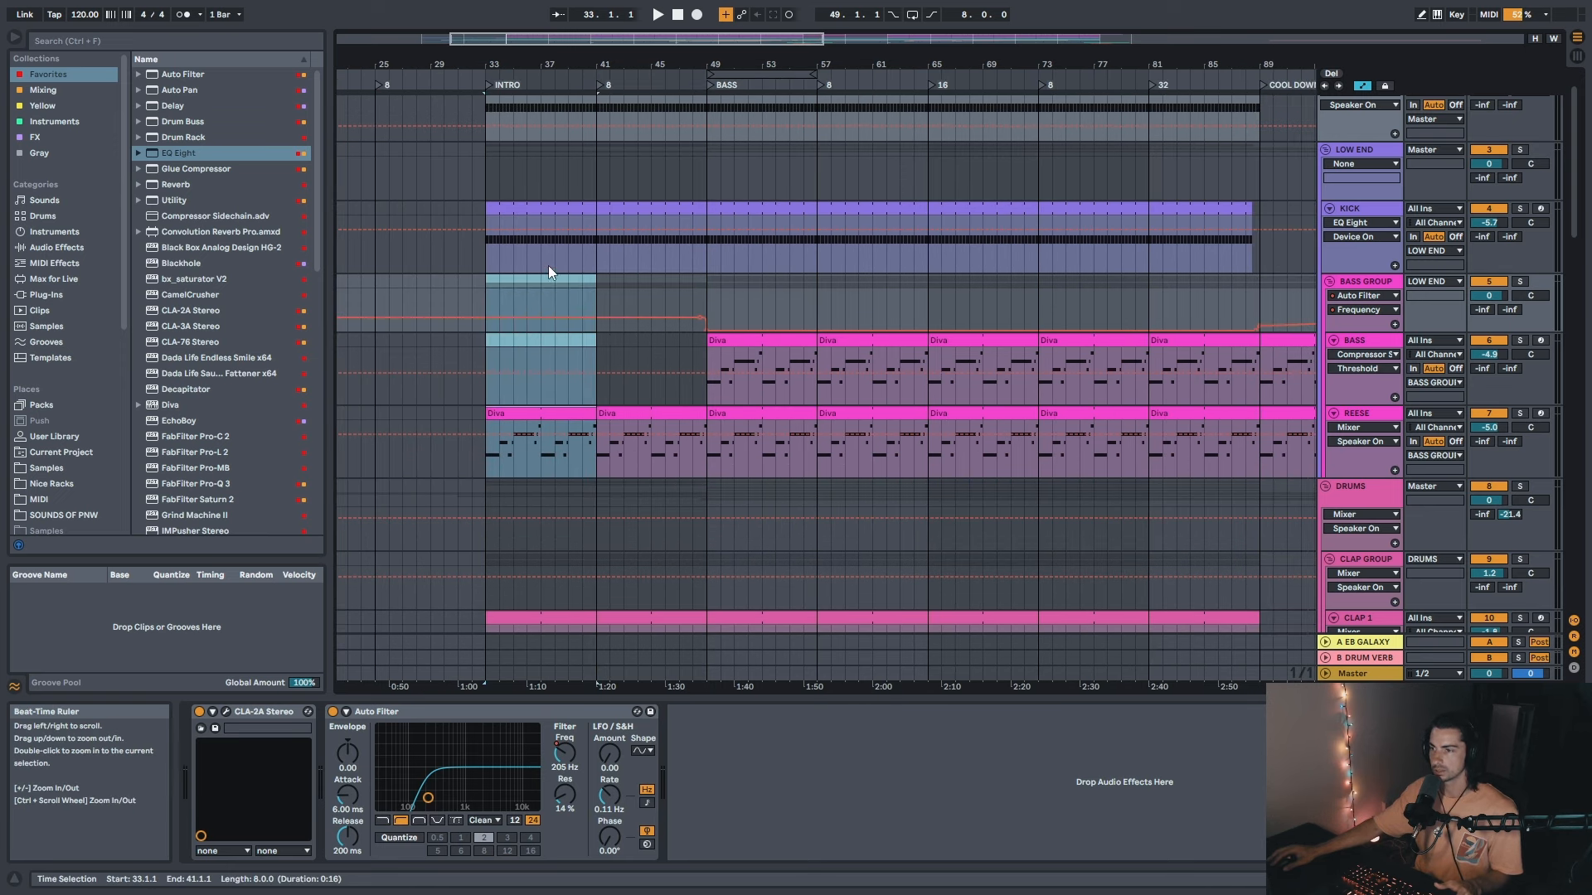
pyautogui.click(526, 298)
pyautogui.moveTo(488, 286); pyautogui.dragTo(595, 286)
pyautogui.click(599, 288)
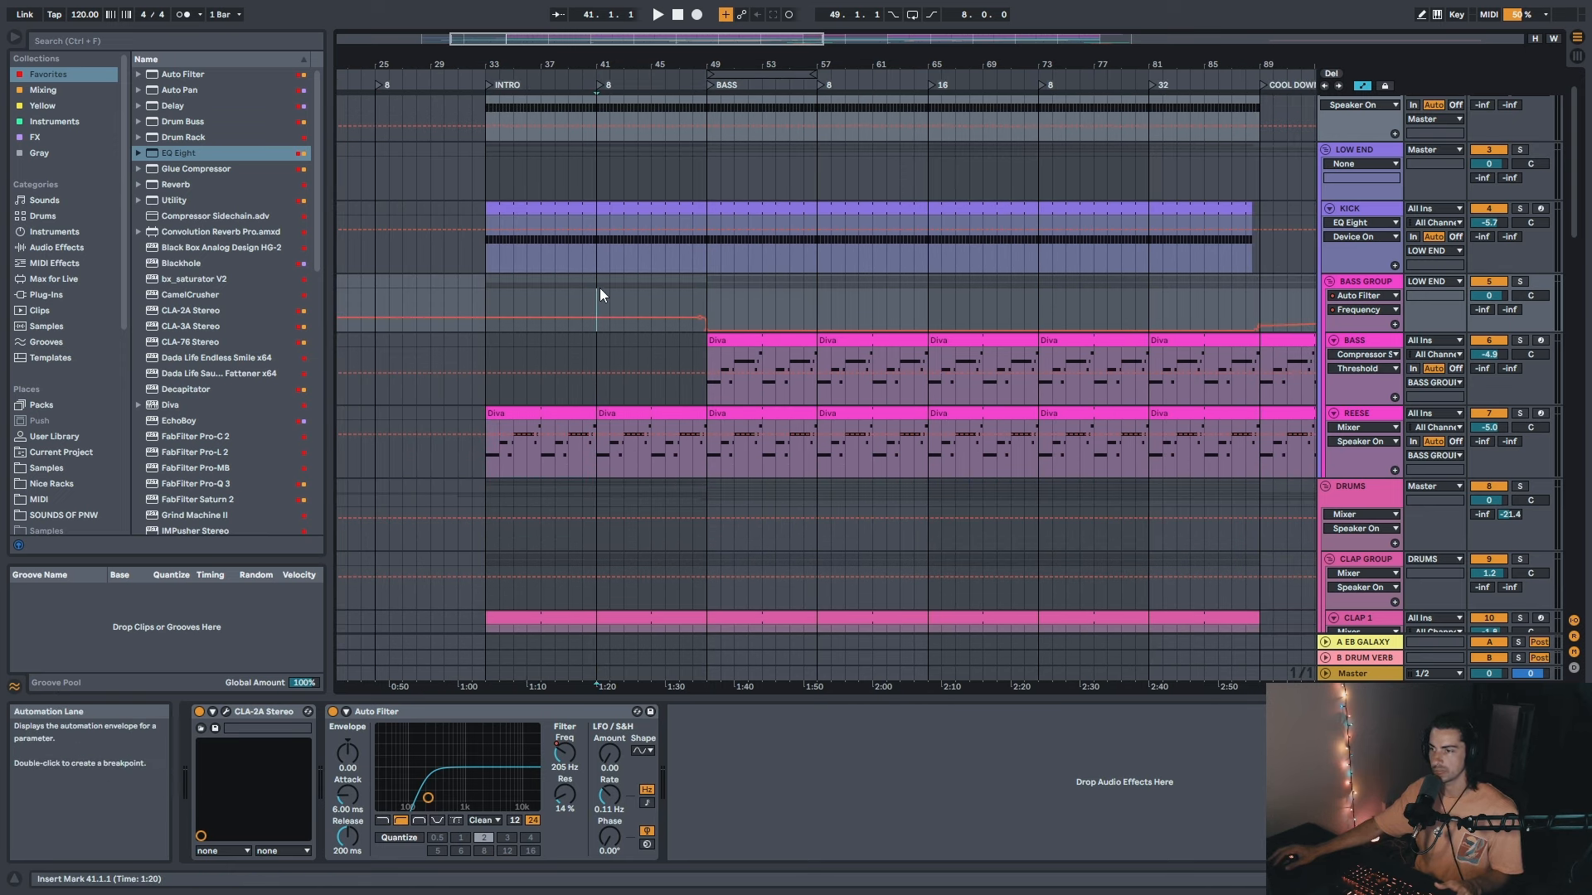
# Step: Select the full BASS section, bars 49 to 89, on the BASS GROUP track
pyautogui.moveTo(714, 65); pyautogui.dragTo(666, 55)
pyautogui.moveTo(620, 286); pyautogui.dragTo(1061, 290)
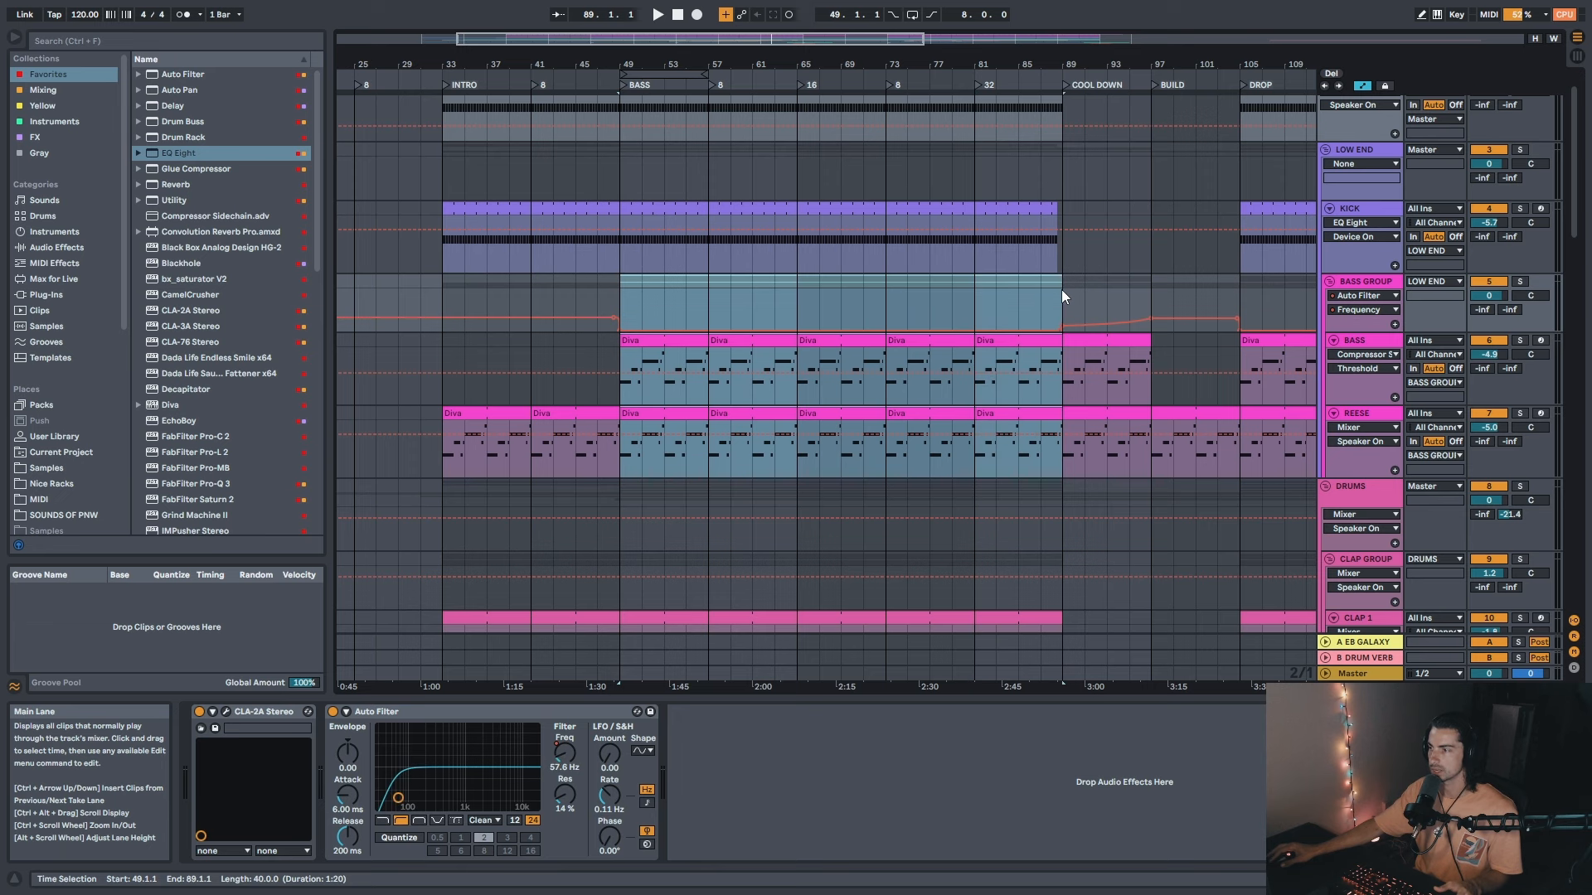
pyautogui.moveTo(1059, 64)
pyautogui.mouseDown()
pyautogui.moveTo(1059, 100)
pyautogui.moveTo(1039, 58)
pyautogui.moveTo(995, 62)
pyautogui.mouseUp()
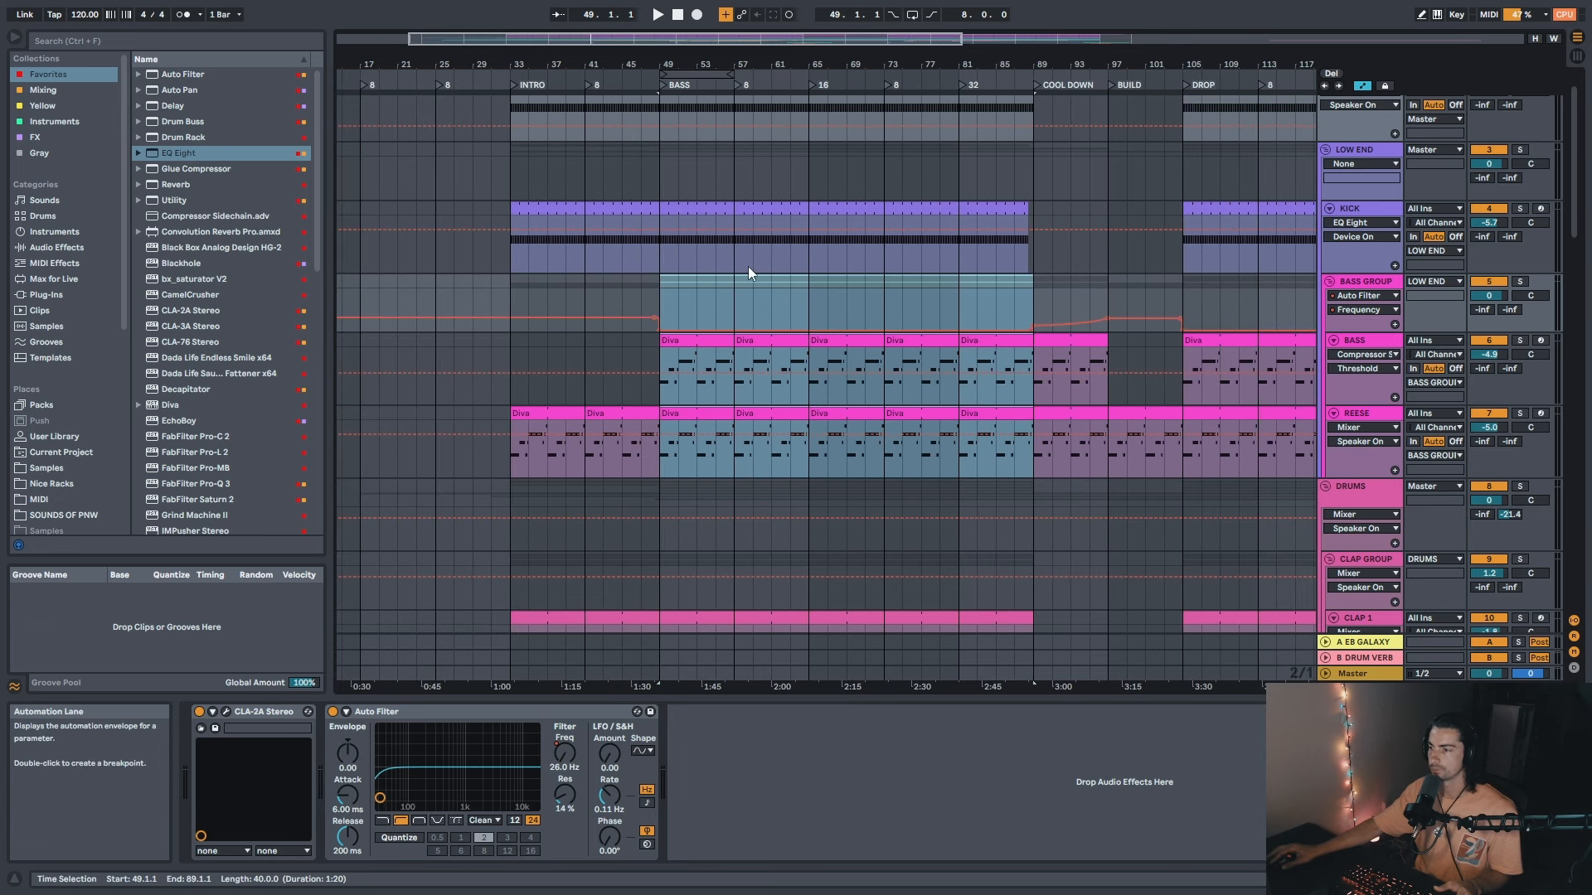
# Step: Select the BASS section's opening eight bars, 49 to 57, on the BASS GROUP track and set the insert marker at bar 49
pyautogui.click(734, 294)
pyautogui.moveTo(671, 64); pyautogui.dragTo(673, 76)
pyautogui.moveTo(662, 293); pyautogui.dragTo(743, 292)
pyautogui.moveTo(717, 64); pyautogui.dragTo(714, 77)
pyautogui.press('-')
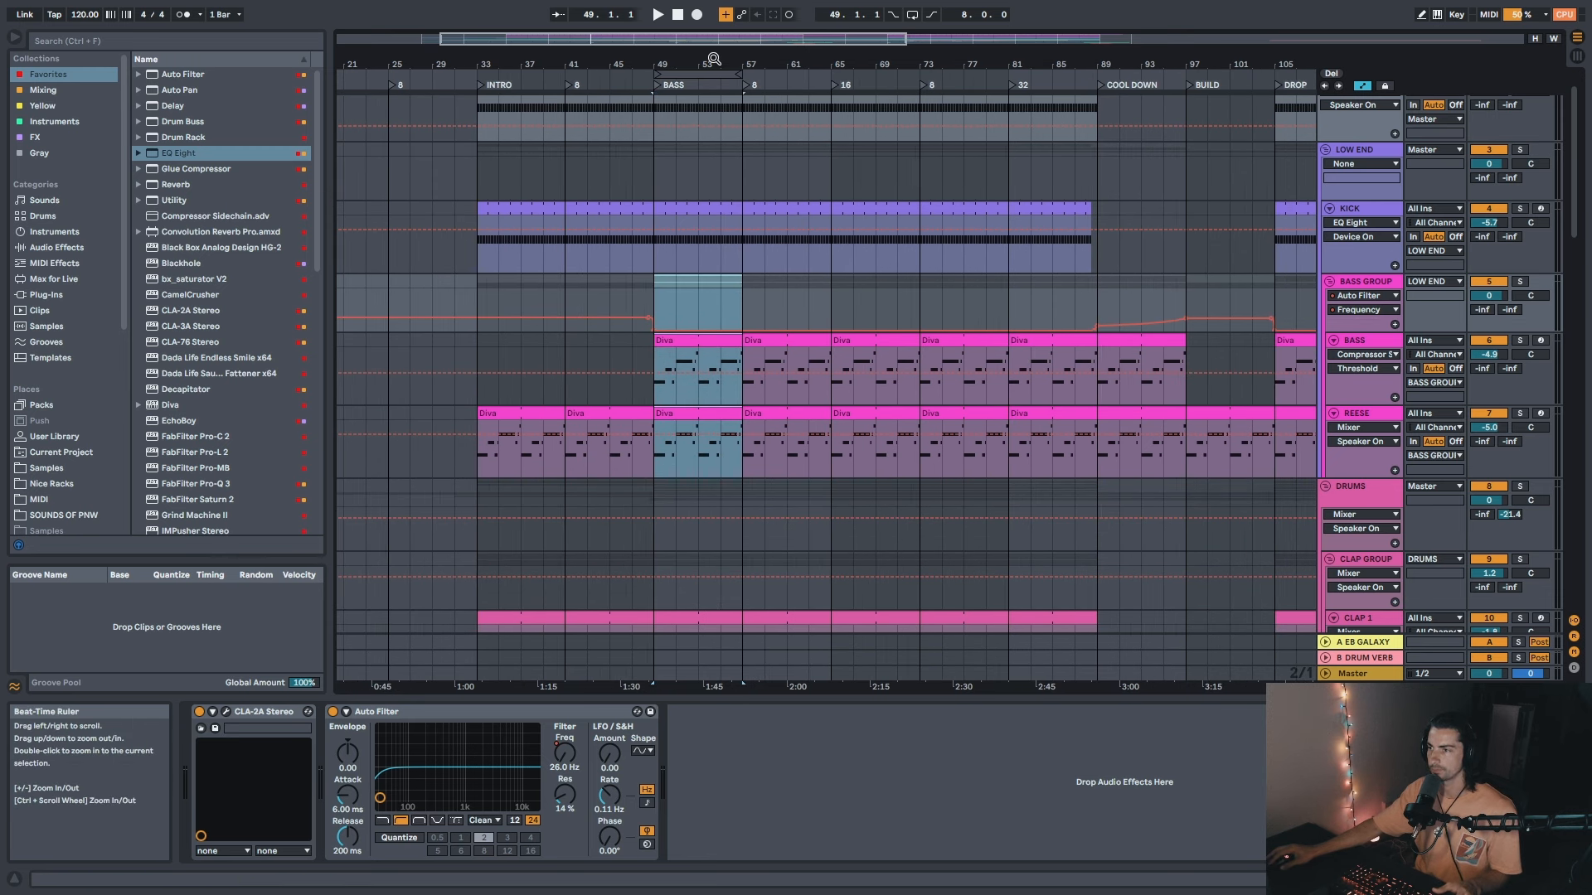
pyautogui.click(651, 285)
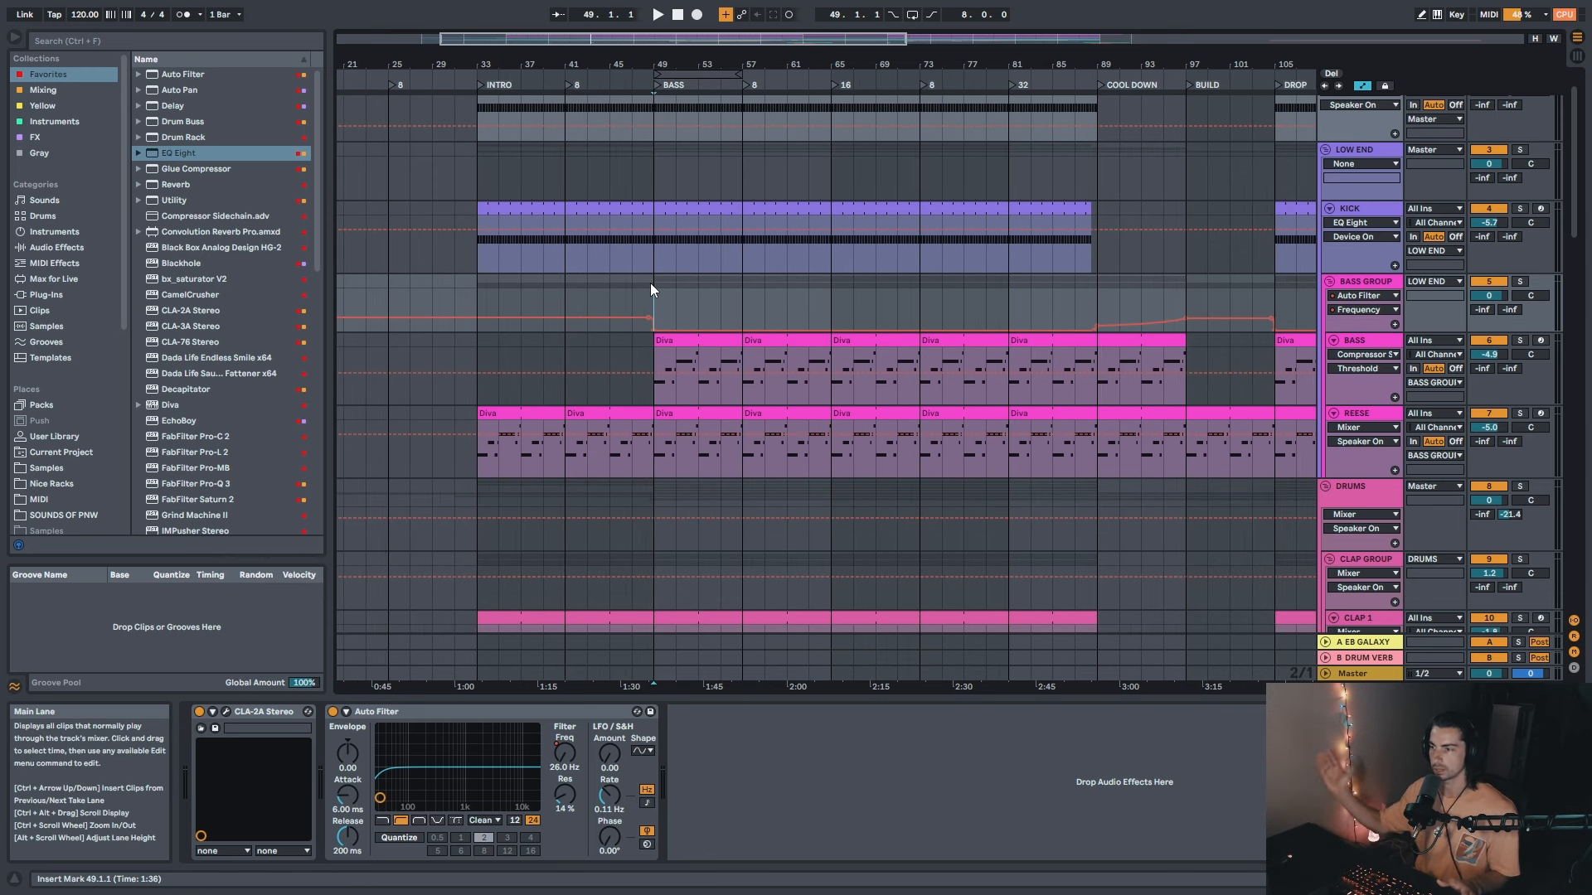
# Step: Examine the section locators along the whole arrangement timeline, placing the insert marker at bar 27
pyautogui.moveTo(746, 65); pyautogui.dragTo(747, 59)
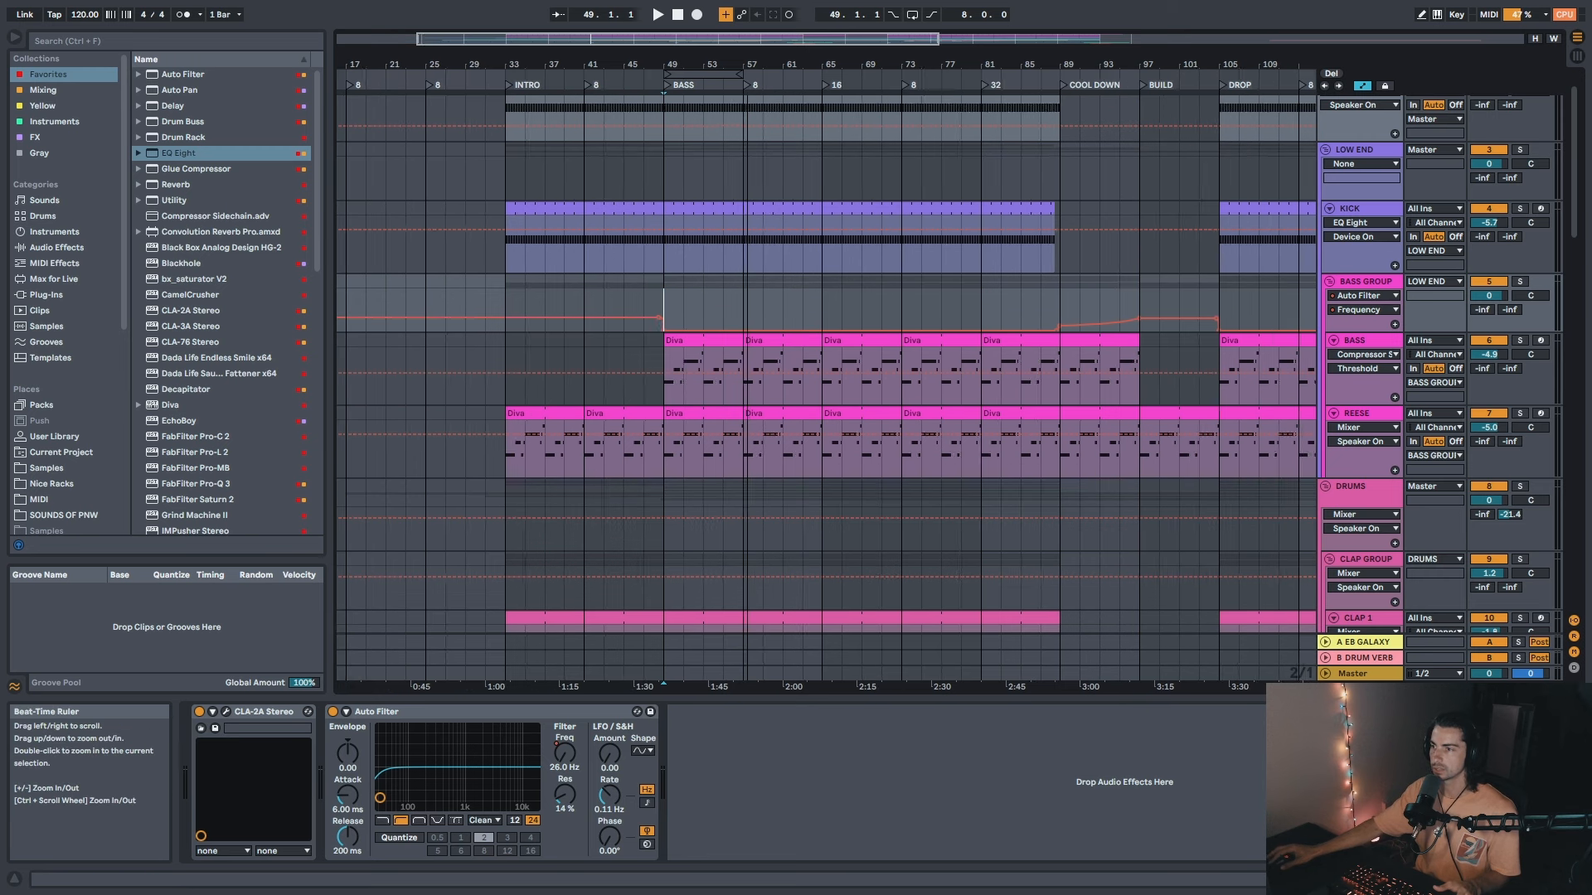
pyautogui.press('-')
pyautogui.press('-')
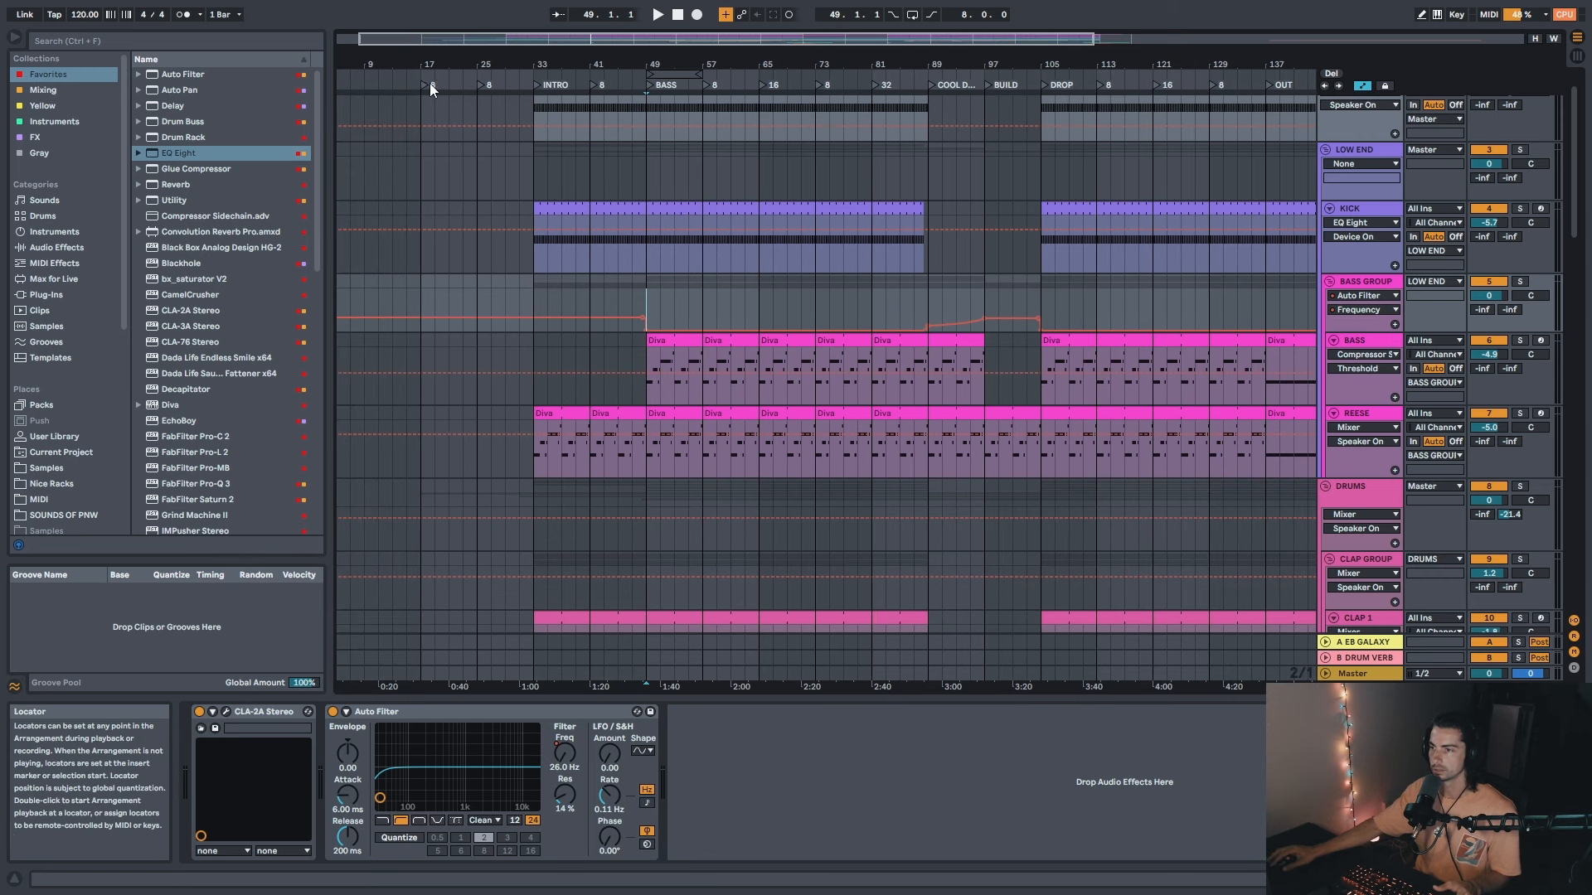
pyautogui.press('-')
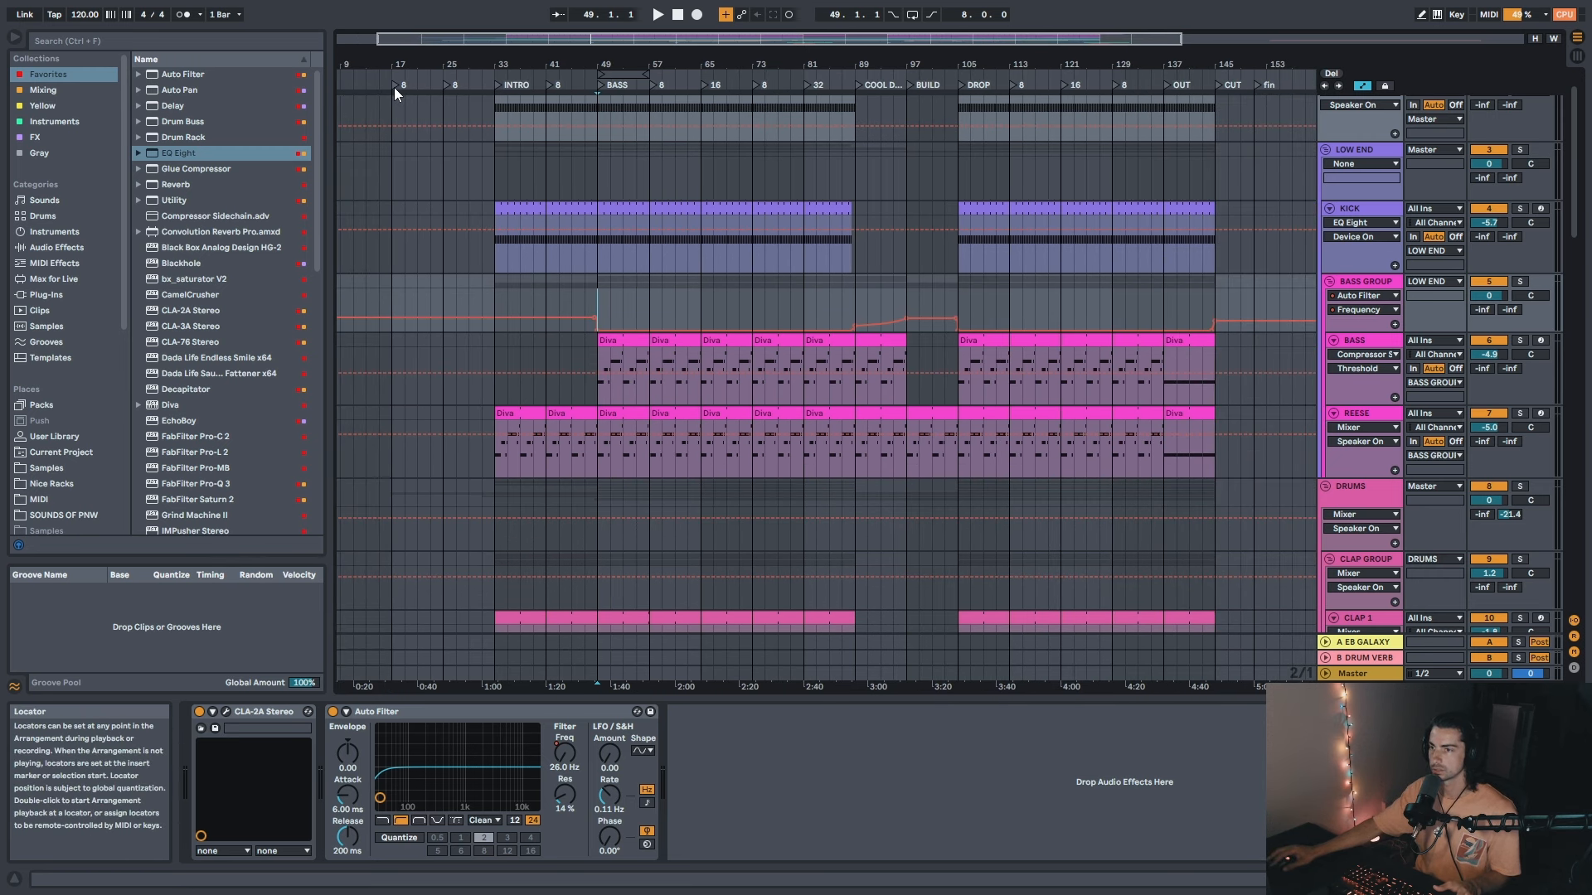
pyautogui.rightClick(460, 83)
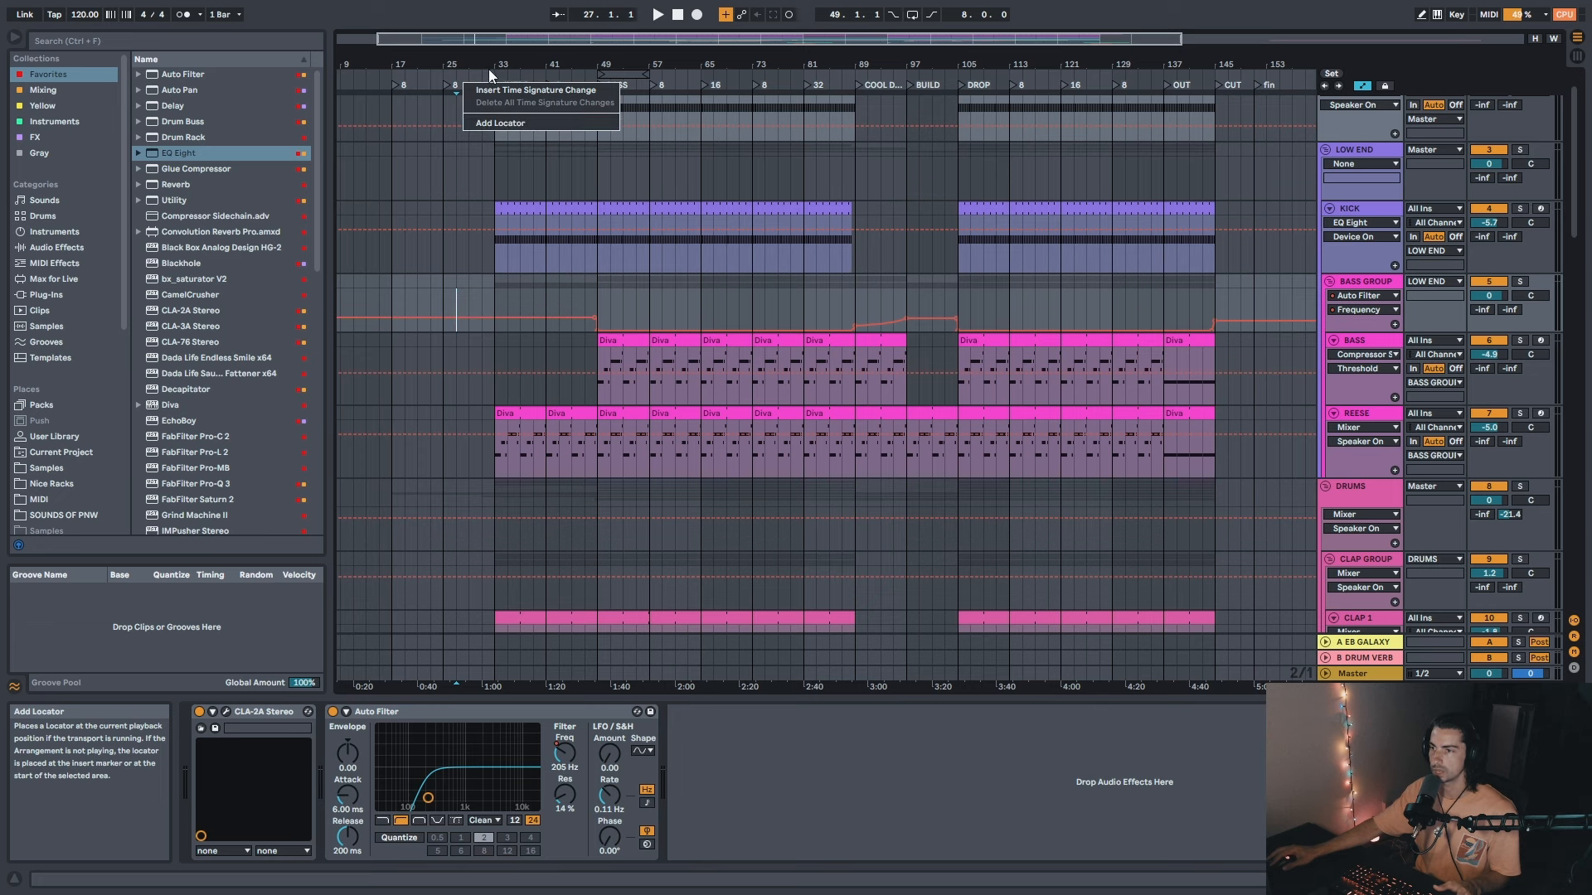
pyautogui.press('Escape')
pyautogui.press('+')
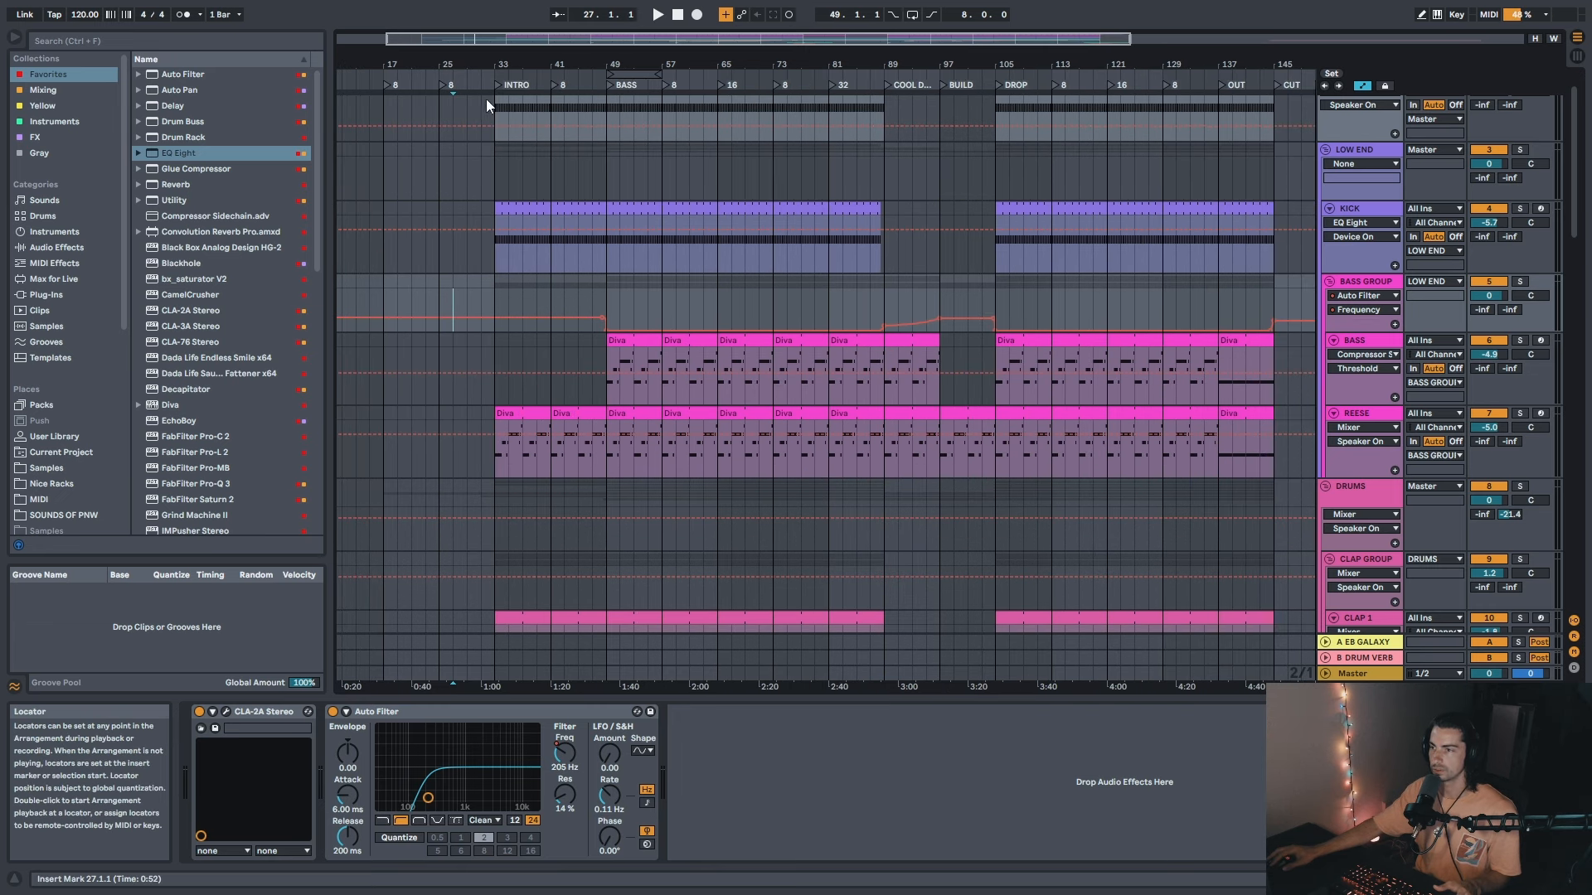
# Step: Place the insert marker at bar 77 on the BASS GROUP lane and review the sections from INTRO to DROP
pyautogui.moveTo(614, 63); pyautogui.dragTo(602, 111)
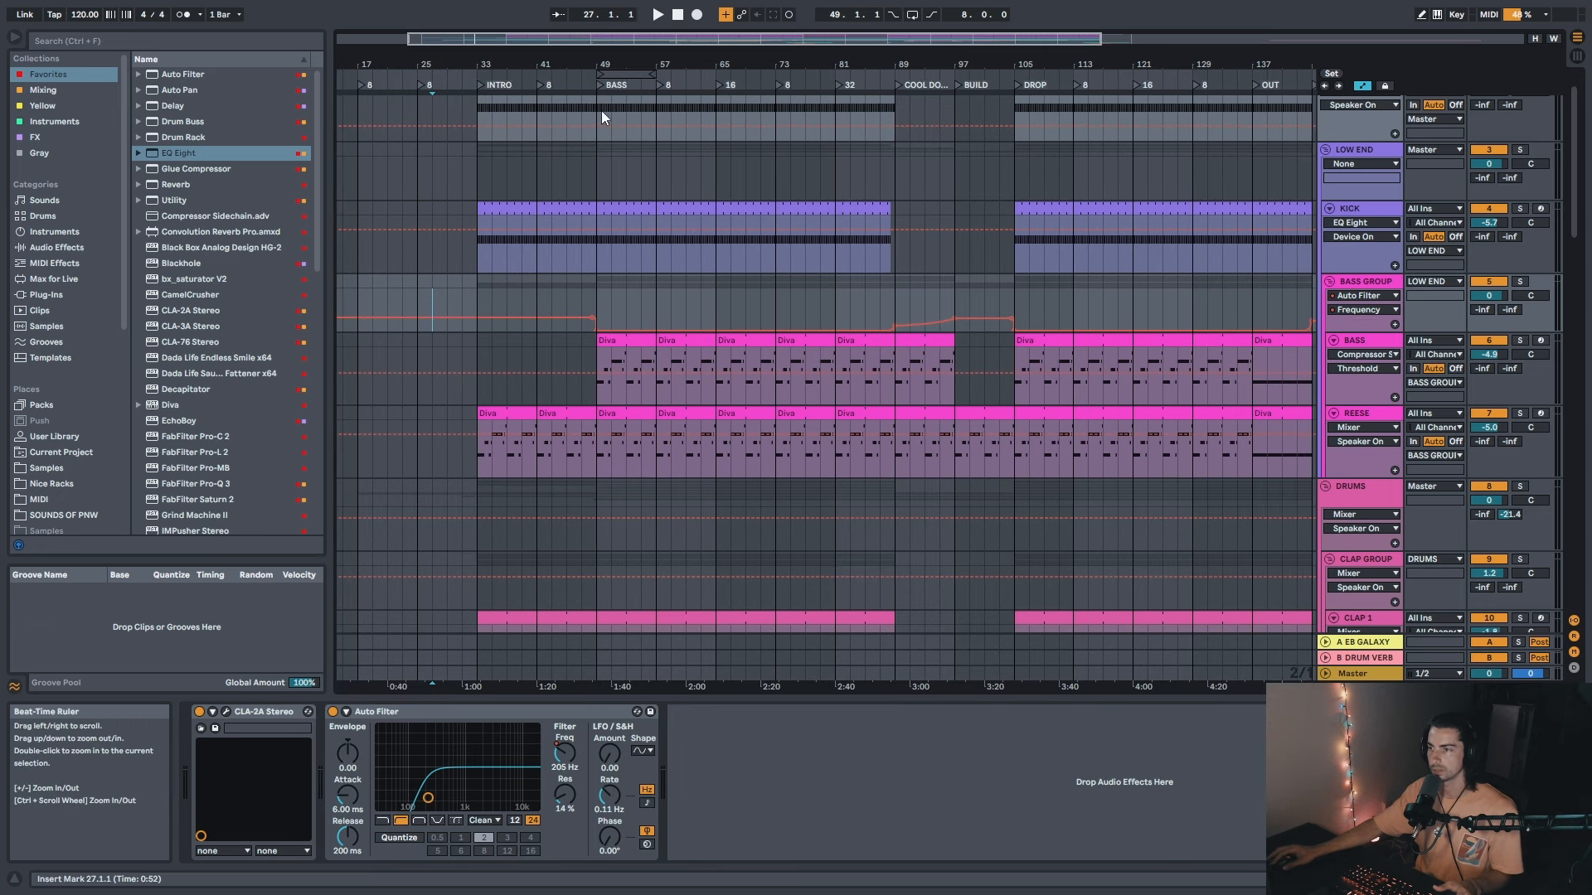
pyautogui.click(806, 305)
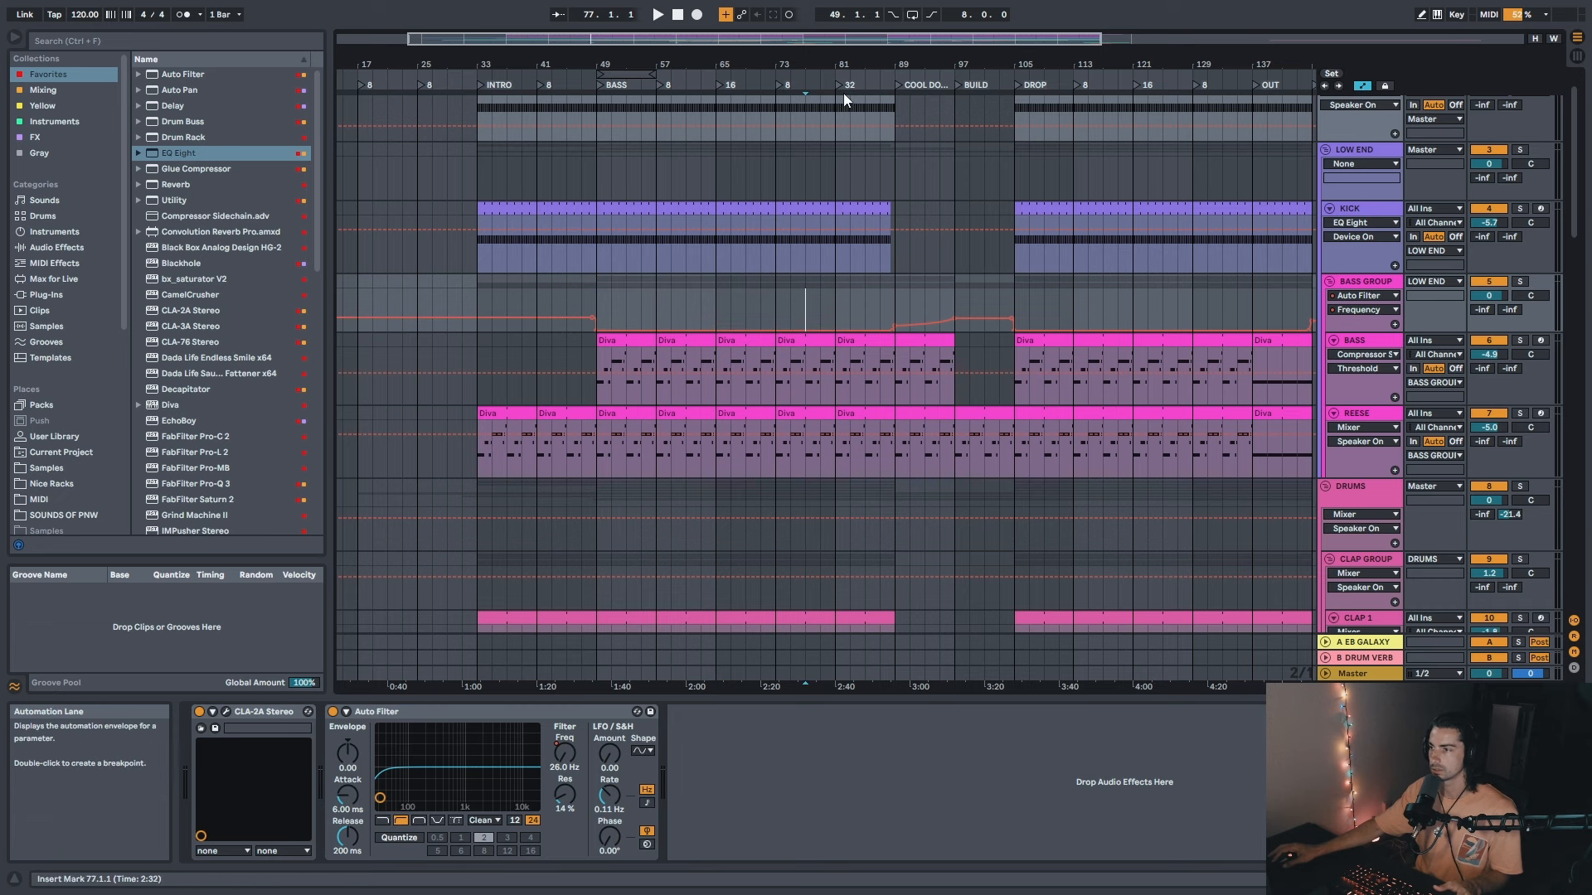
pyautogui.moveTo(844, 63)
pyautogui.mouseDown()
pyautogui.moveTo(808, 33)
pyautogui.moveTo(741, 52)
pyautogui.mouseUp()
pyautogui.keyDown('ctrl'); pyautogui.scroll(4, 553, 145); pyautogui.keyUp('ctrl')
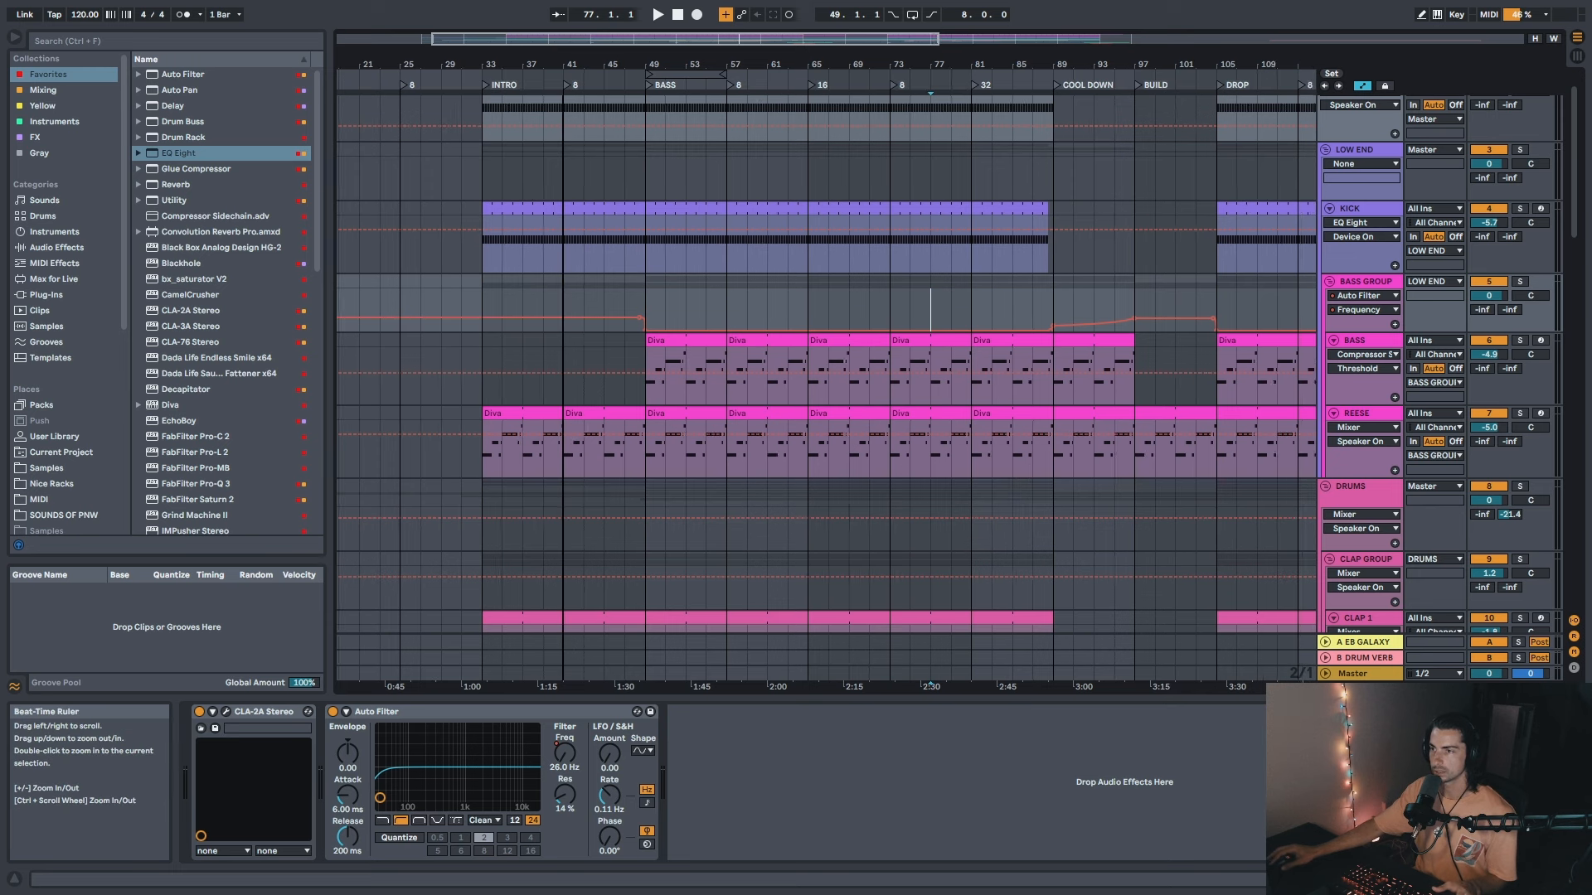
pyautogui.moveTo(564, 63); pyautogui.dragTo(625, 66)
# Step: Start playback from the INTRO at bar 33 and follow the kick and bass tracks
pyautogui.click(524, 292)
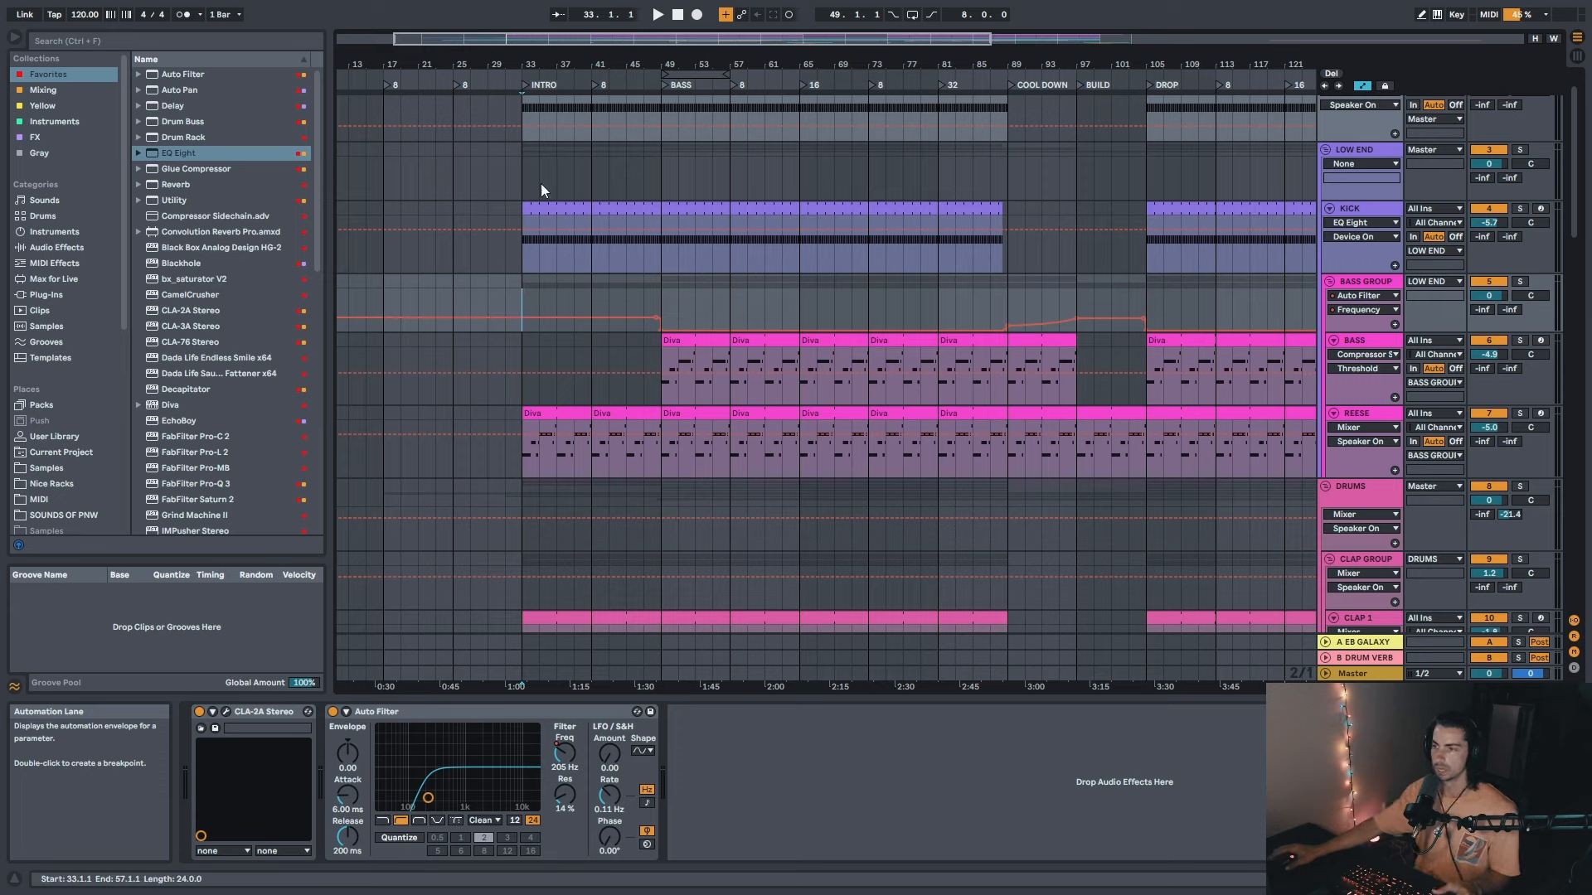
pyautogui.press('space')
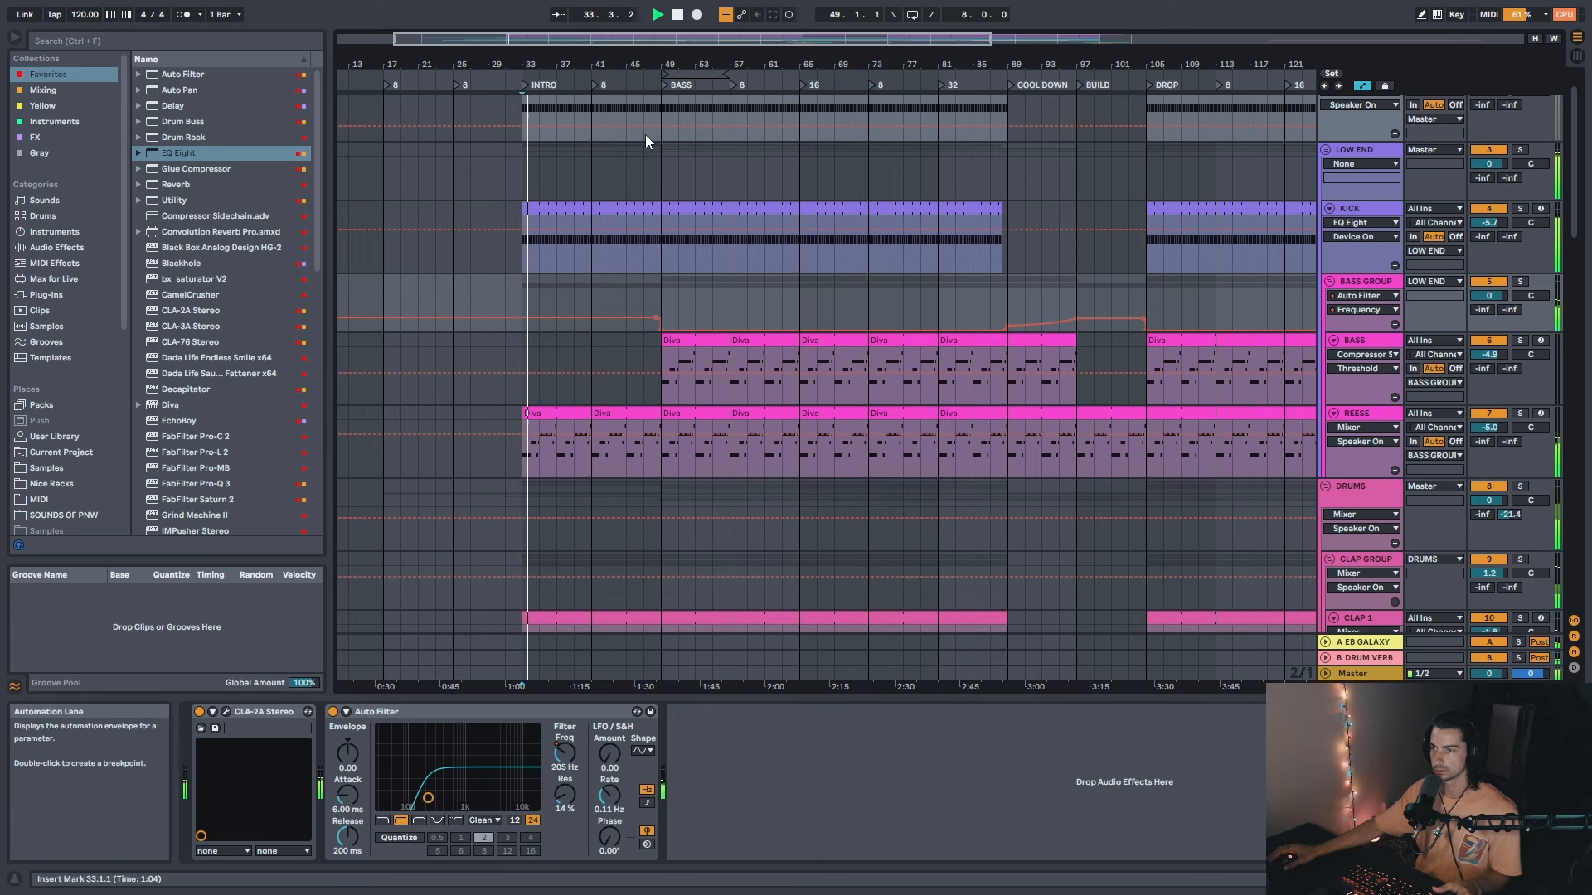
pyautogui.moveTo(571, 59); pyautogui.dragTo(571, 68)
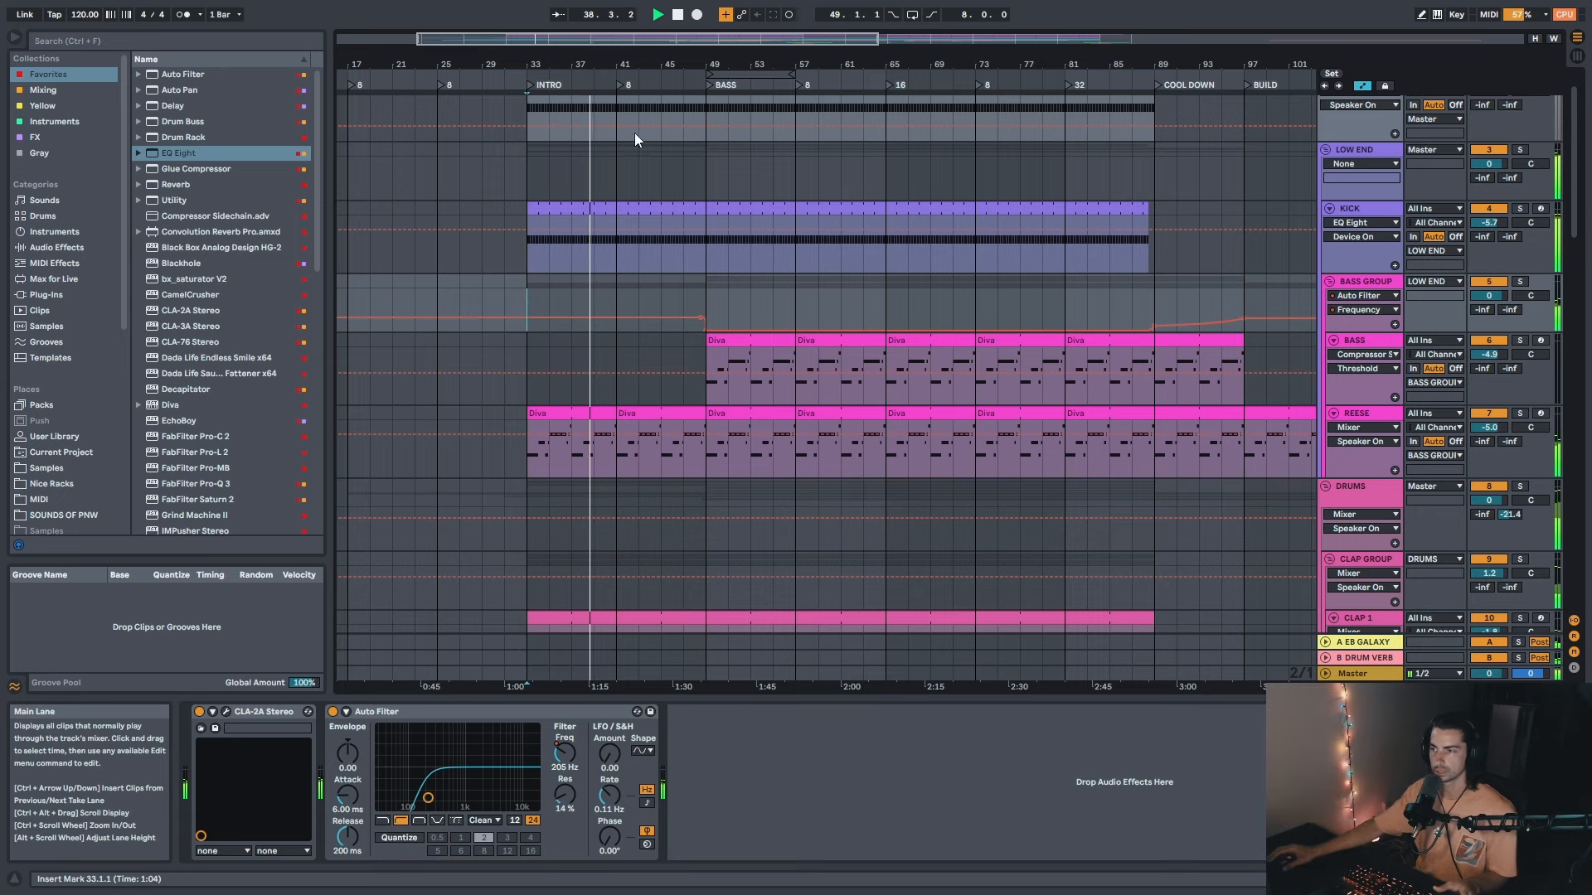
pyautogui.moveTo(644, 63); pyautogui.dragTo(643, 59)
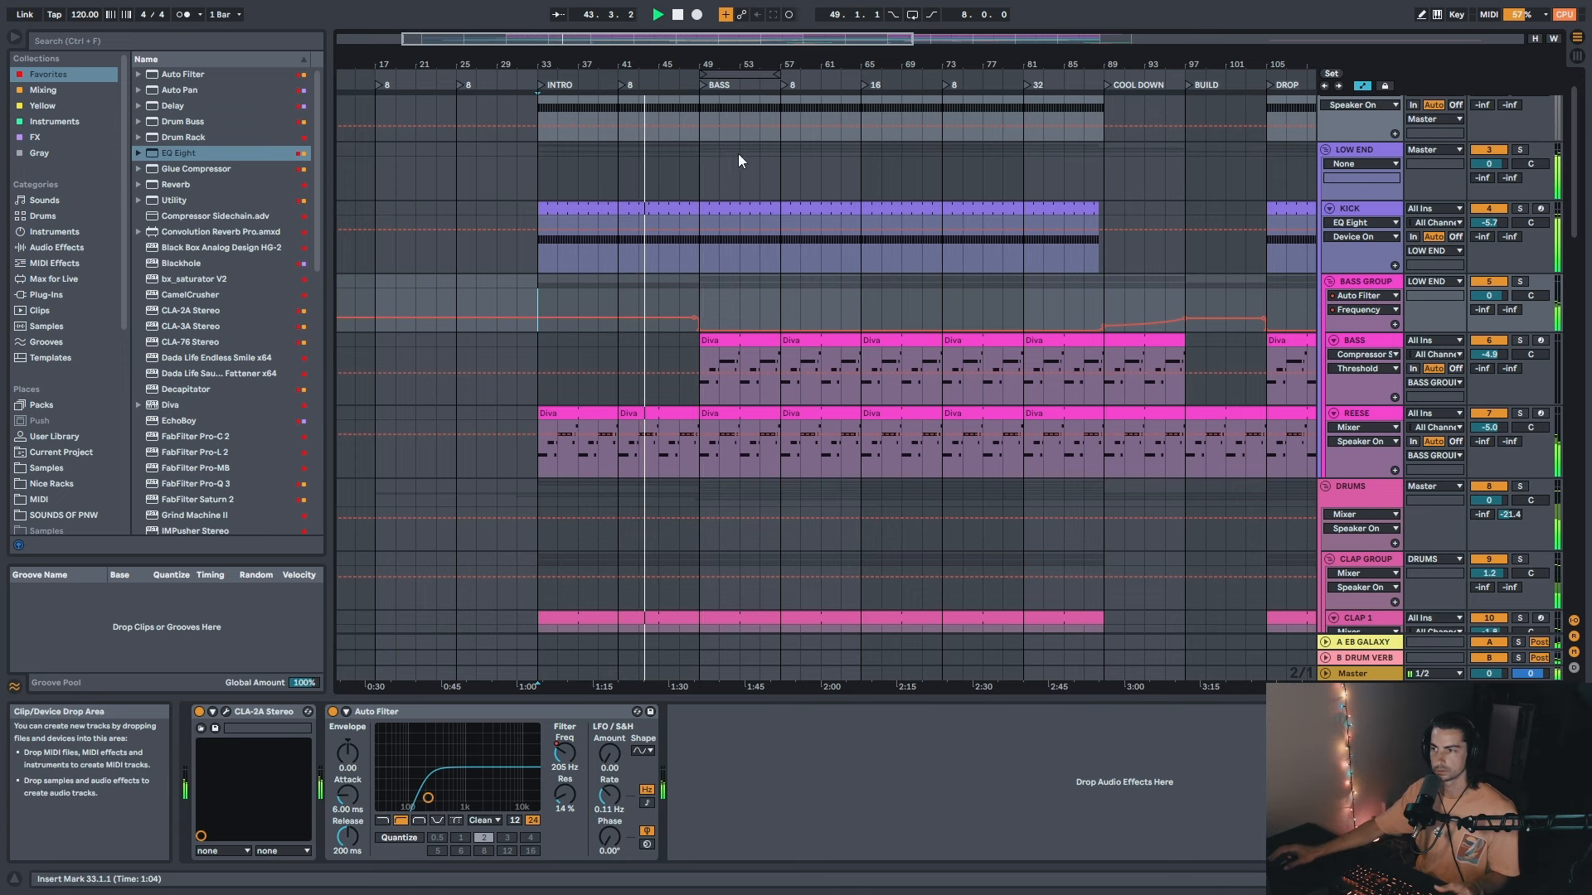
# Step: Examine the melodic tracks from VIBE ATMOS to PLAYBOX around the start of the BASS section during playback
pyautogui.moveTo(737, 65); pyautogui.dragTo(734, 103)
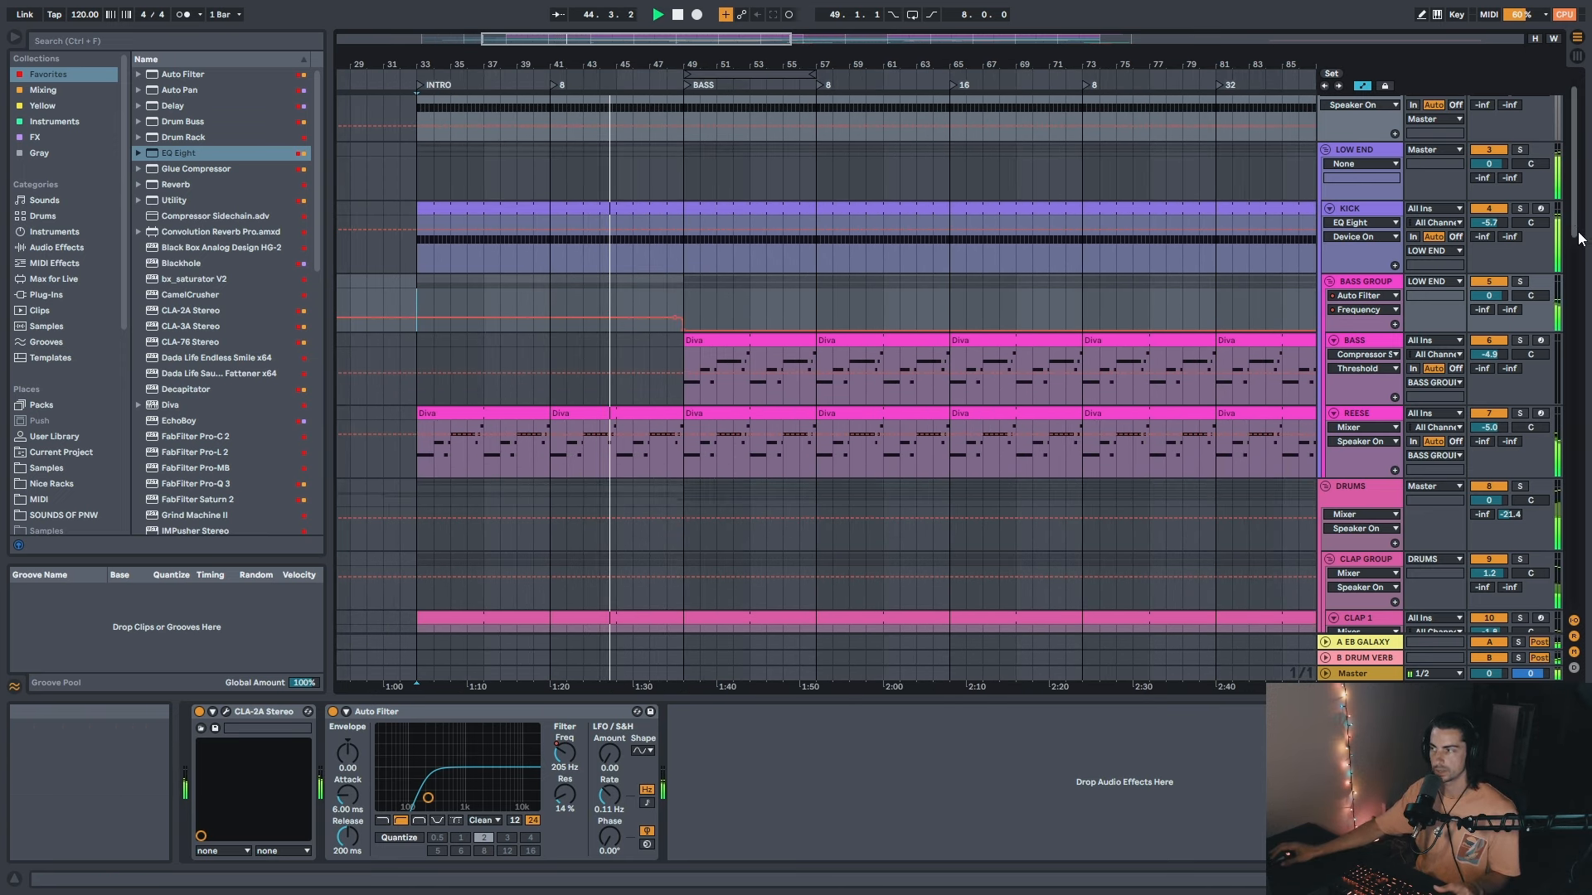
pyautogui.scroll(-15, 1391, 533)
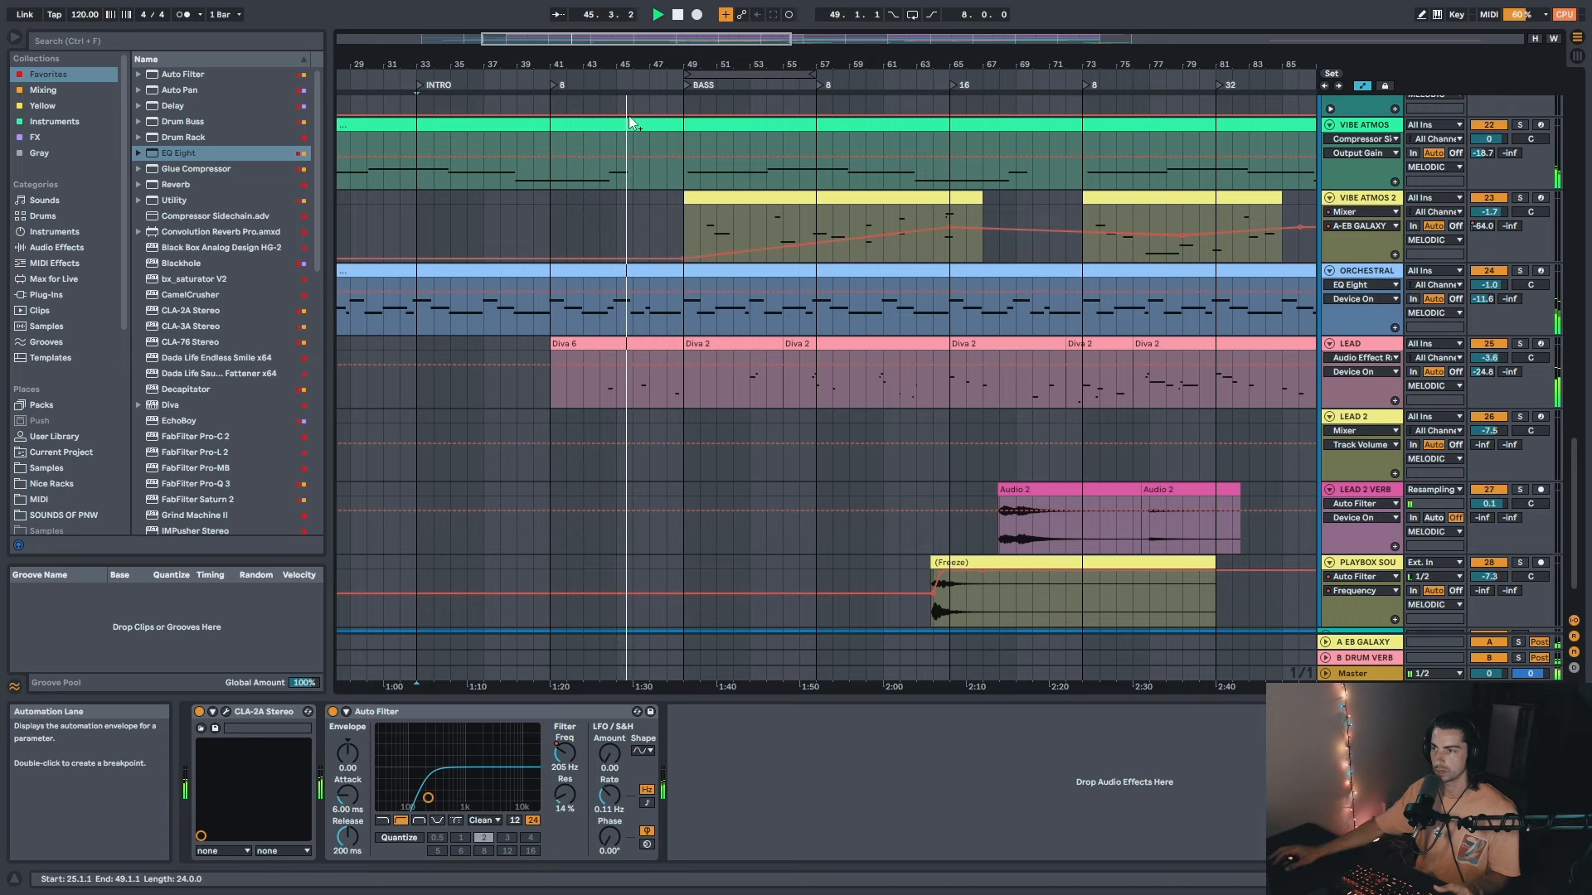
pyautogui.moveTo(651, 65); pyautogui.dragTo(651, 96)
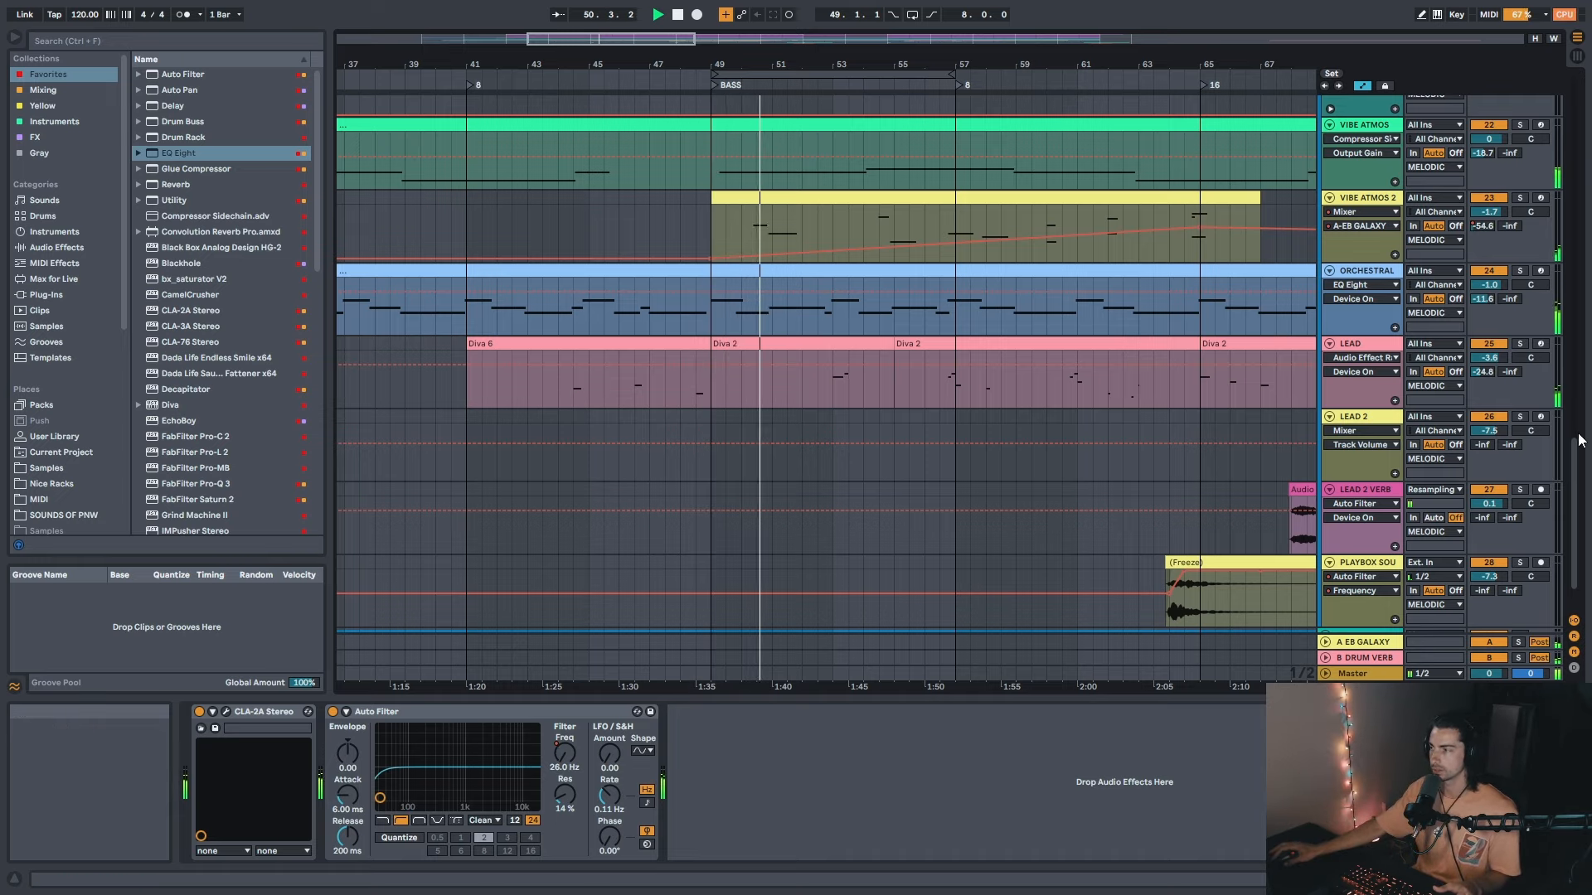
# Step: Examine the hat, top loop and shaker tracks across the BASS section during playback
pyautogui.scroll(8, 1572, 282)
pyautogui.scroll(3, 618, 257)
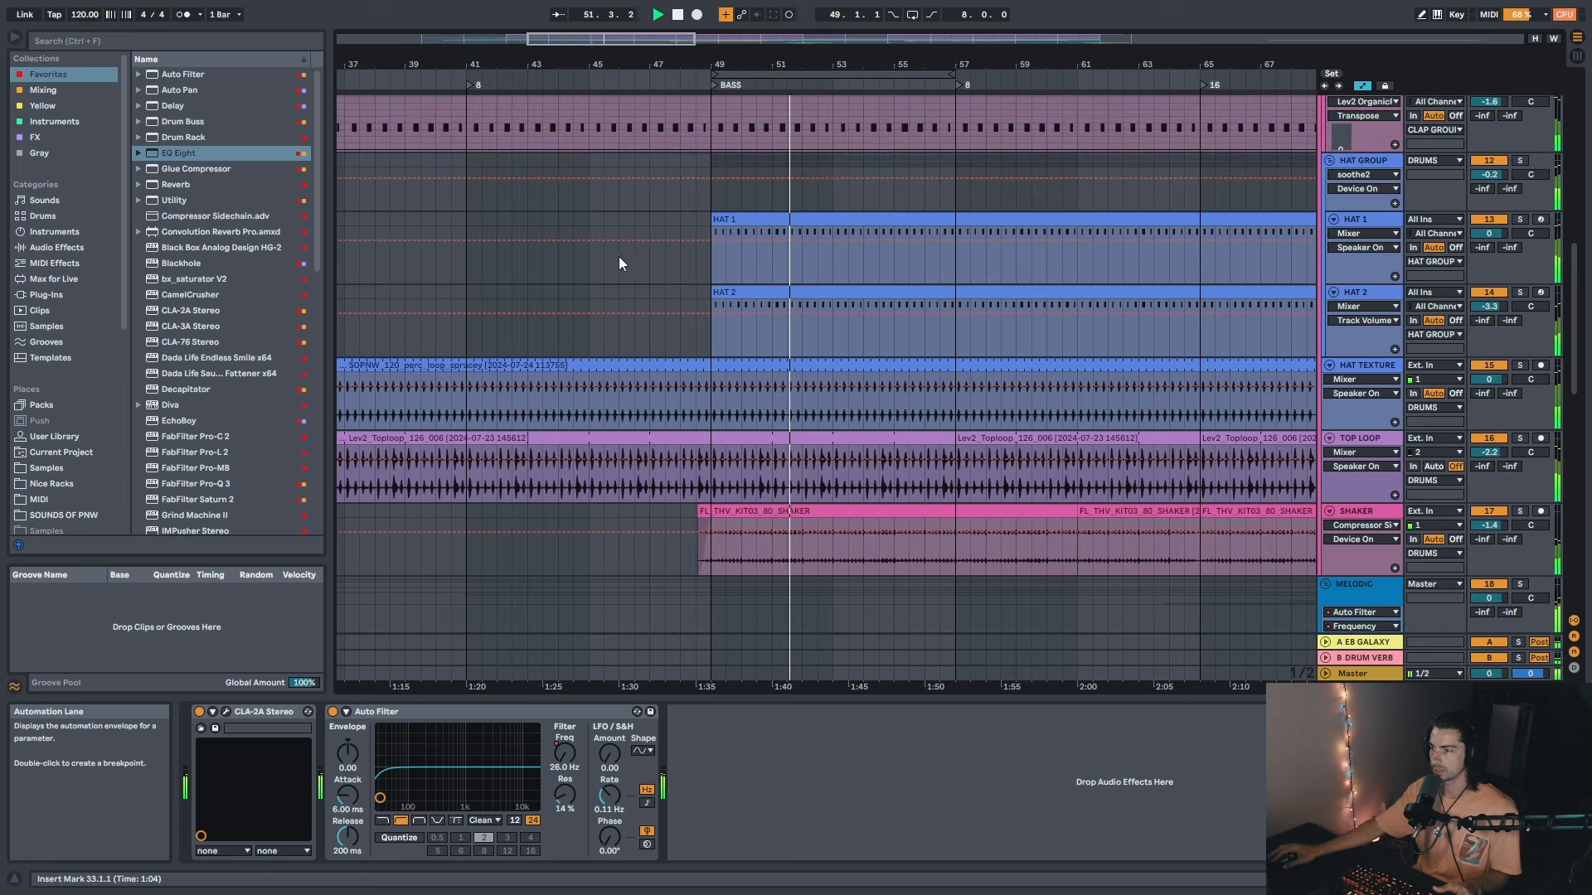
pyautogui.moveTo(787, 65); pyautogui.dragTo(788, 63)
pyautogui.scroll(-3, 858, 534)
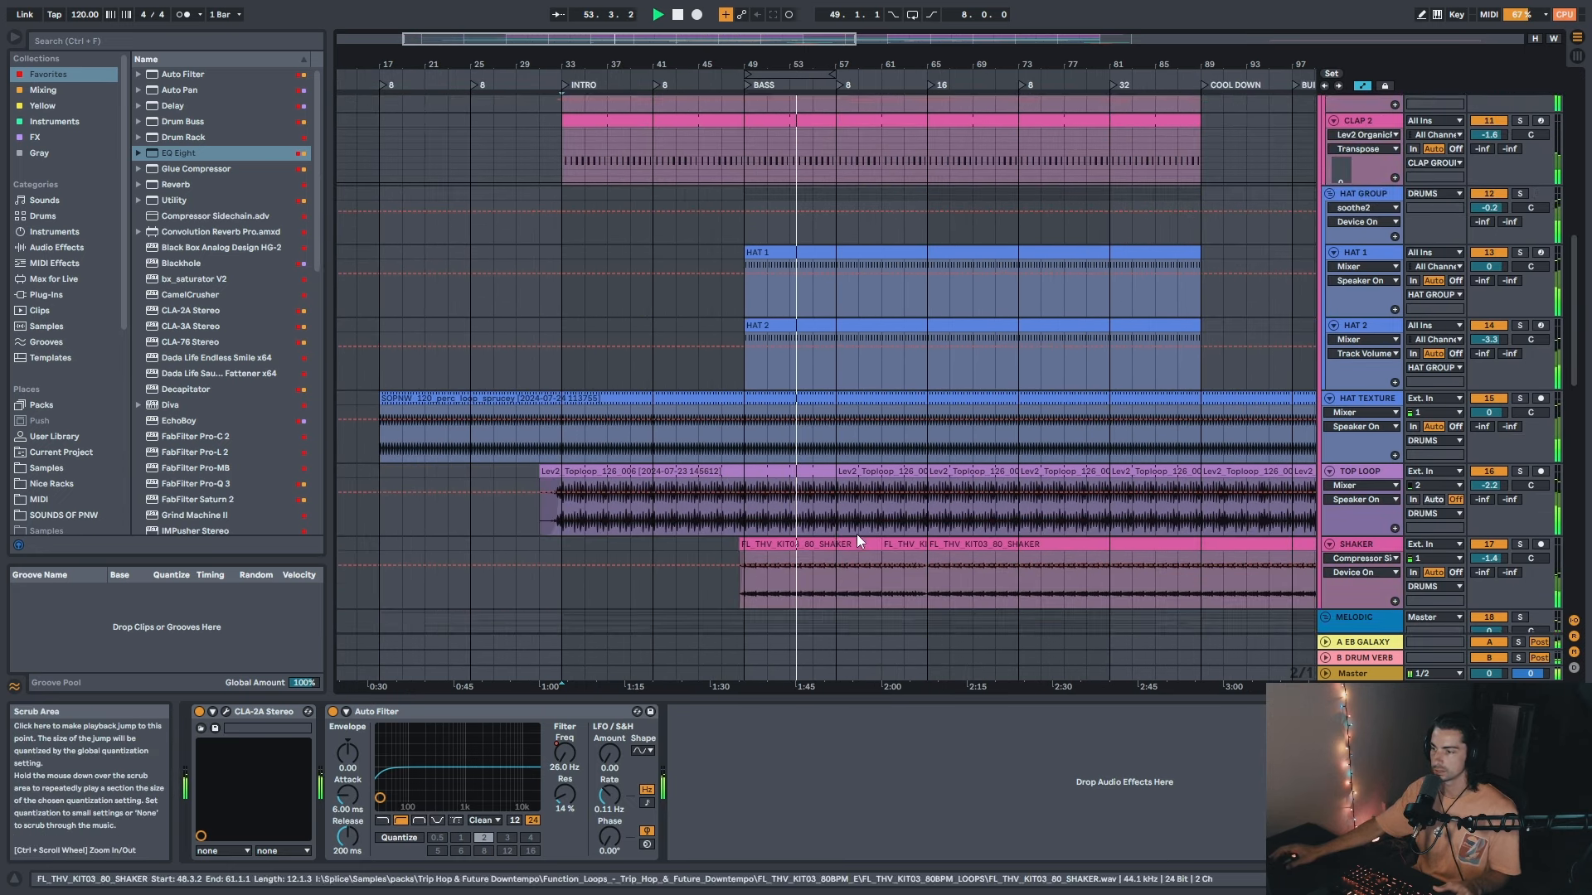
pyautogui.scroll(-1, 788, 463)
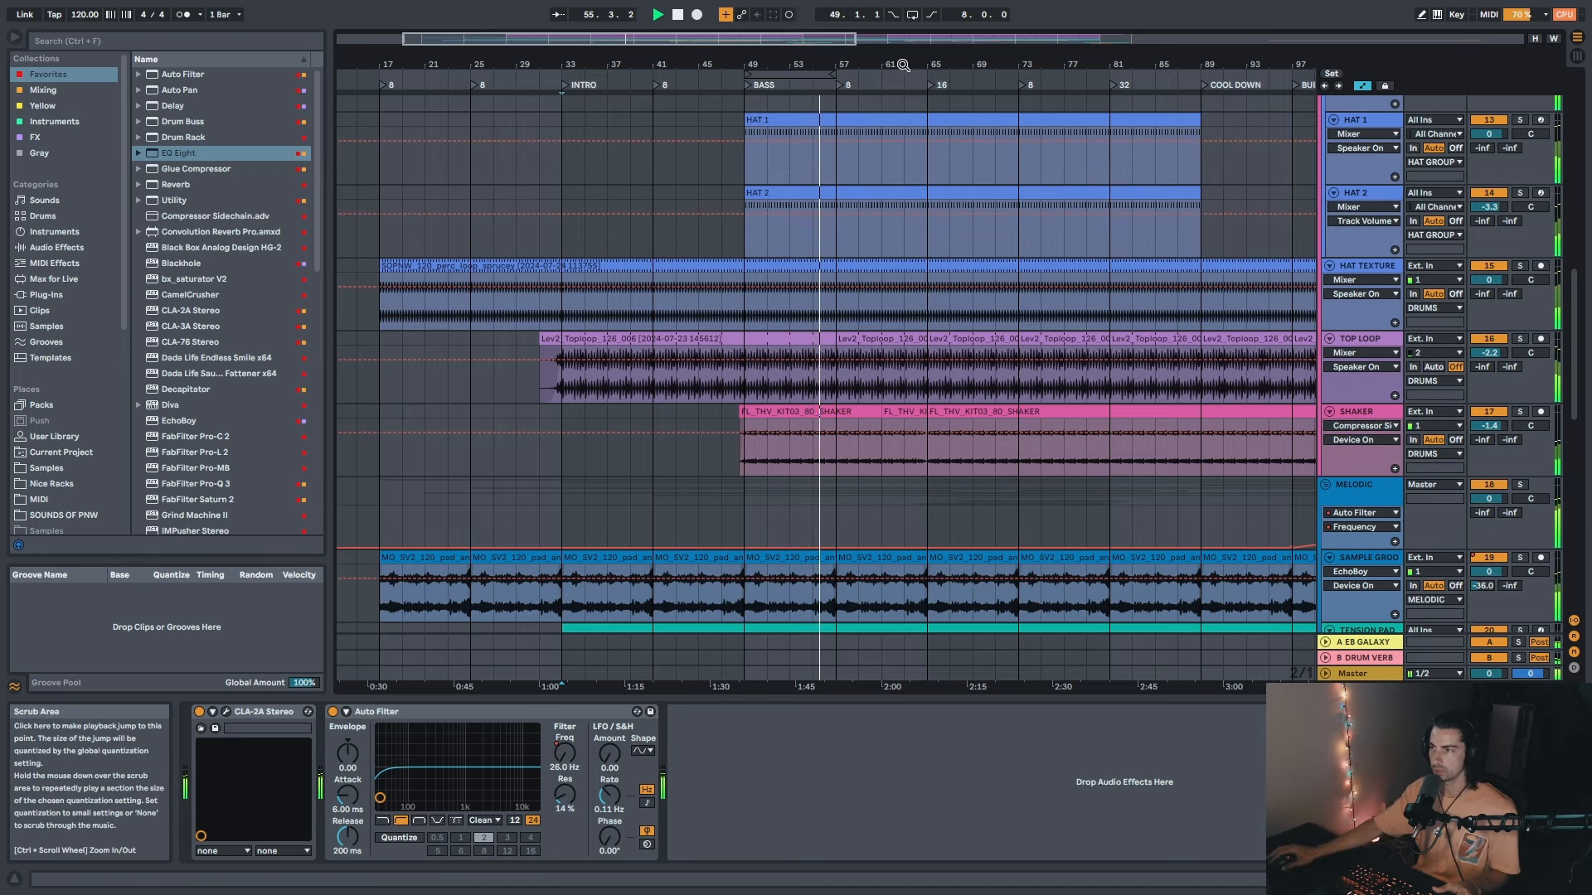
pyautogui.moveTo(837, 65); pyautogui.dragTo(738, 60)
pyautogui.scroll(2, 734, 297)
pyautogui.press('-')
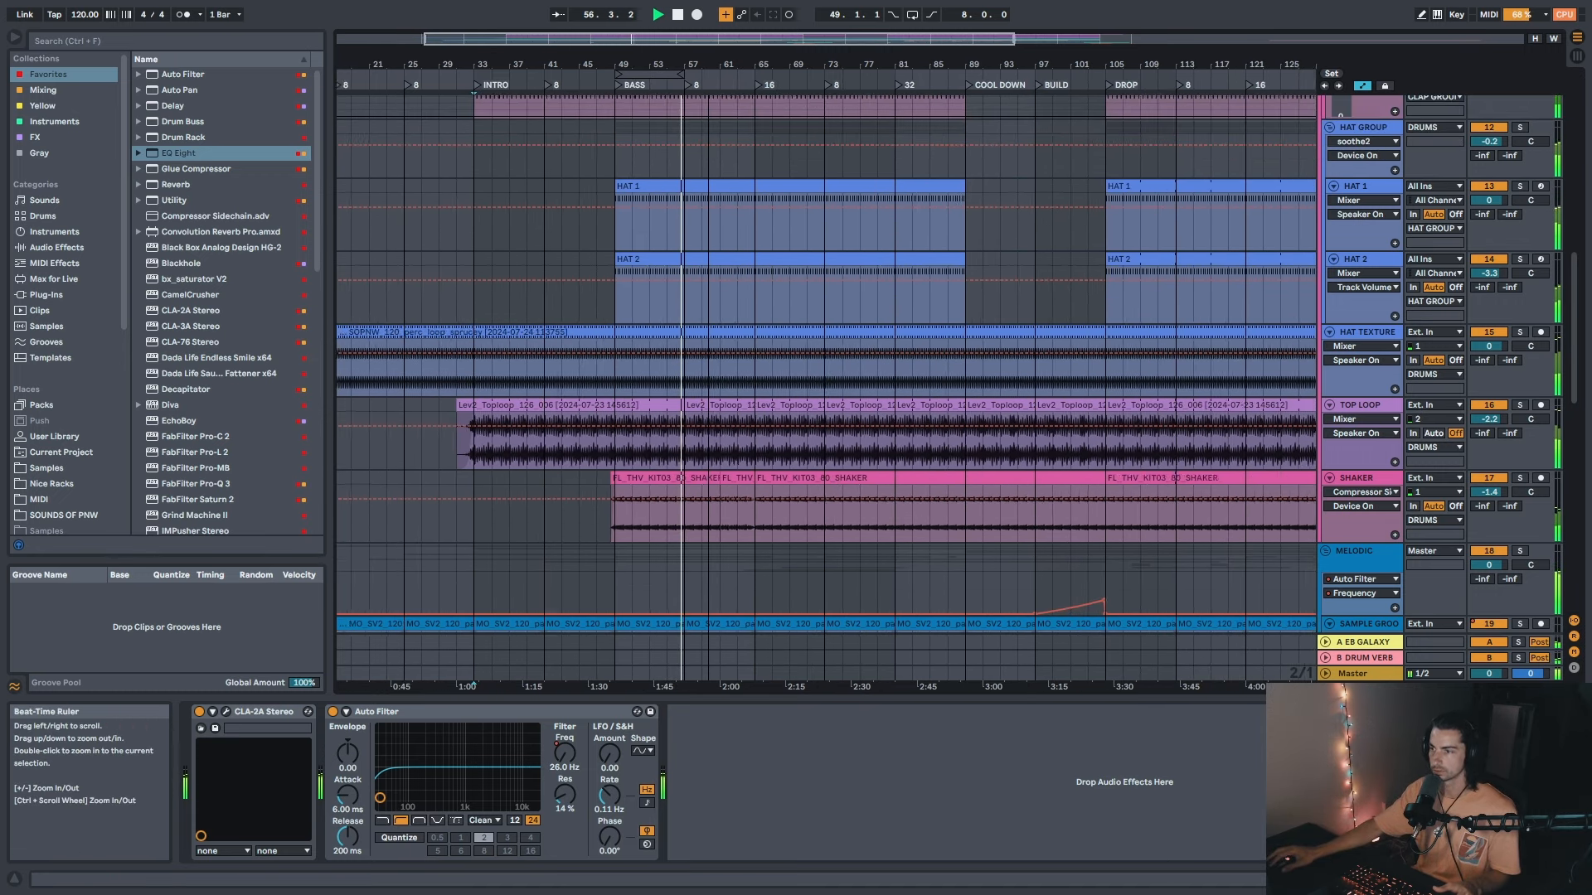
# Step: Select the LEAD track's Diva 2 clip that begins just before bar 57
pyautogui.scroll(-10, 966, 381)
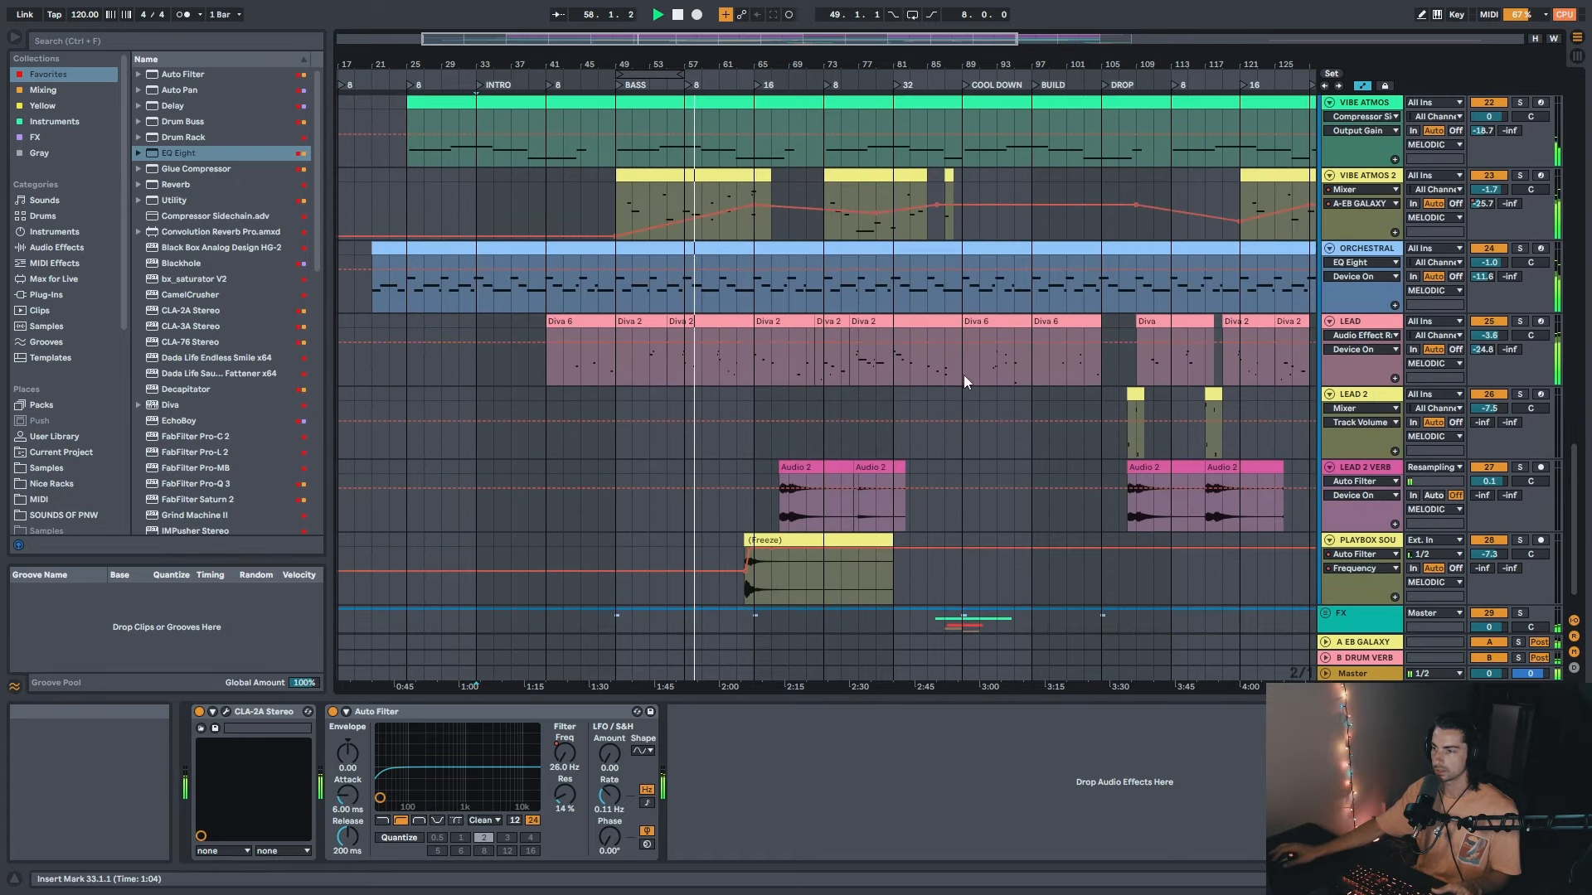
pyautogui.click(674, 323)
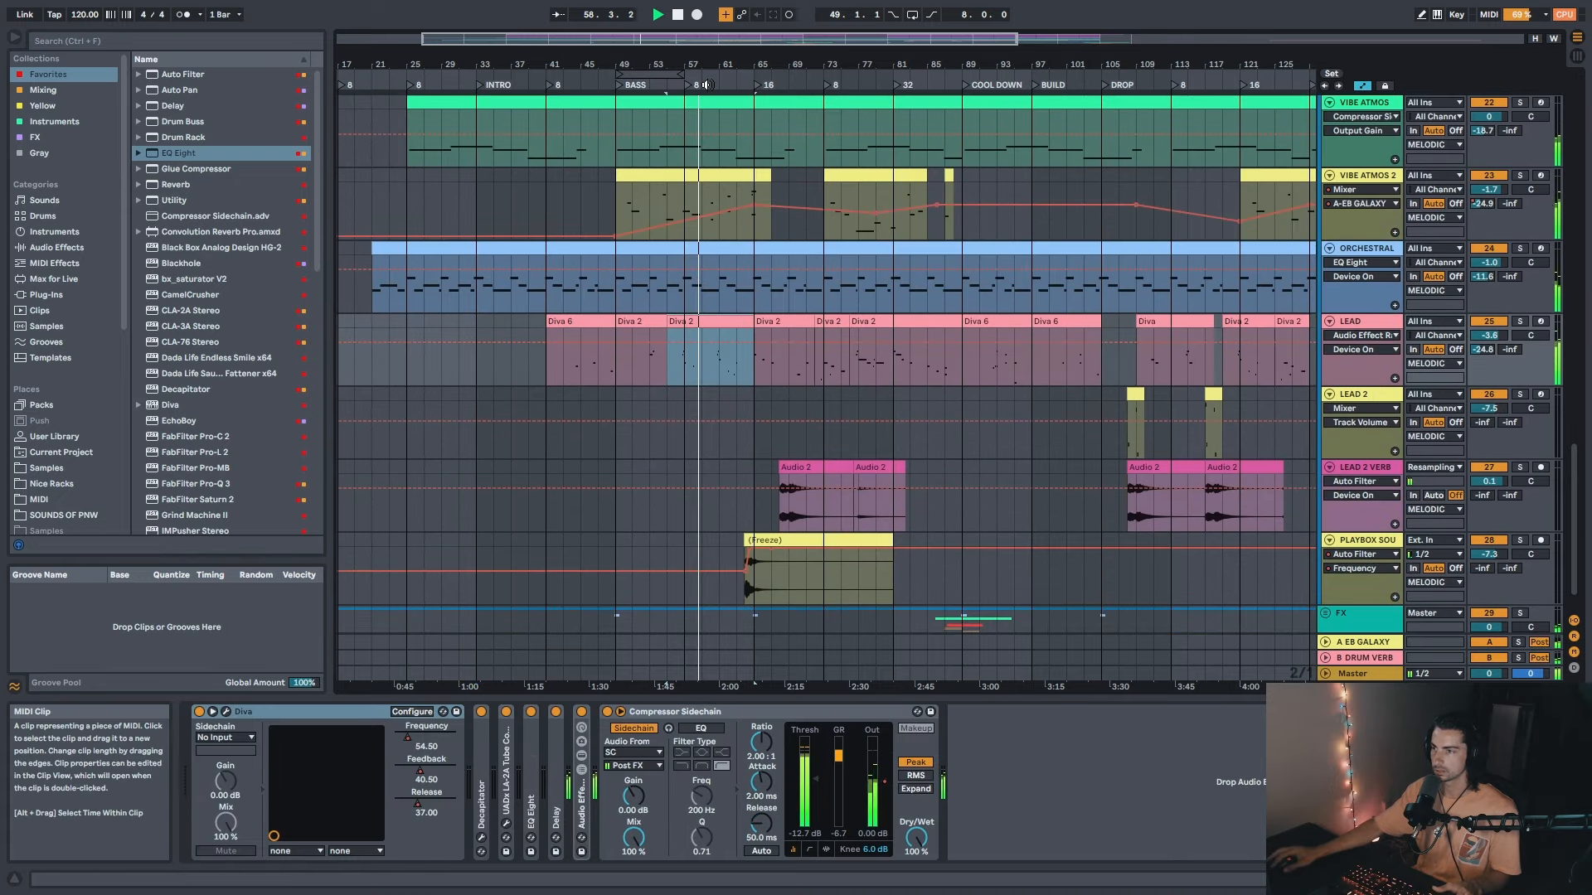
# Step: Display the Frequency automation of the LEAD track's Diva device, after checking its Release automation
pyautogui.moveTo(706, 85); pyautogui.dragTo(737, 169)
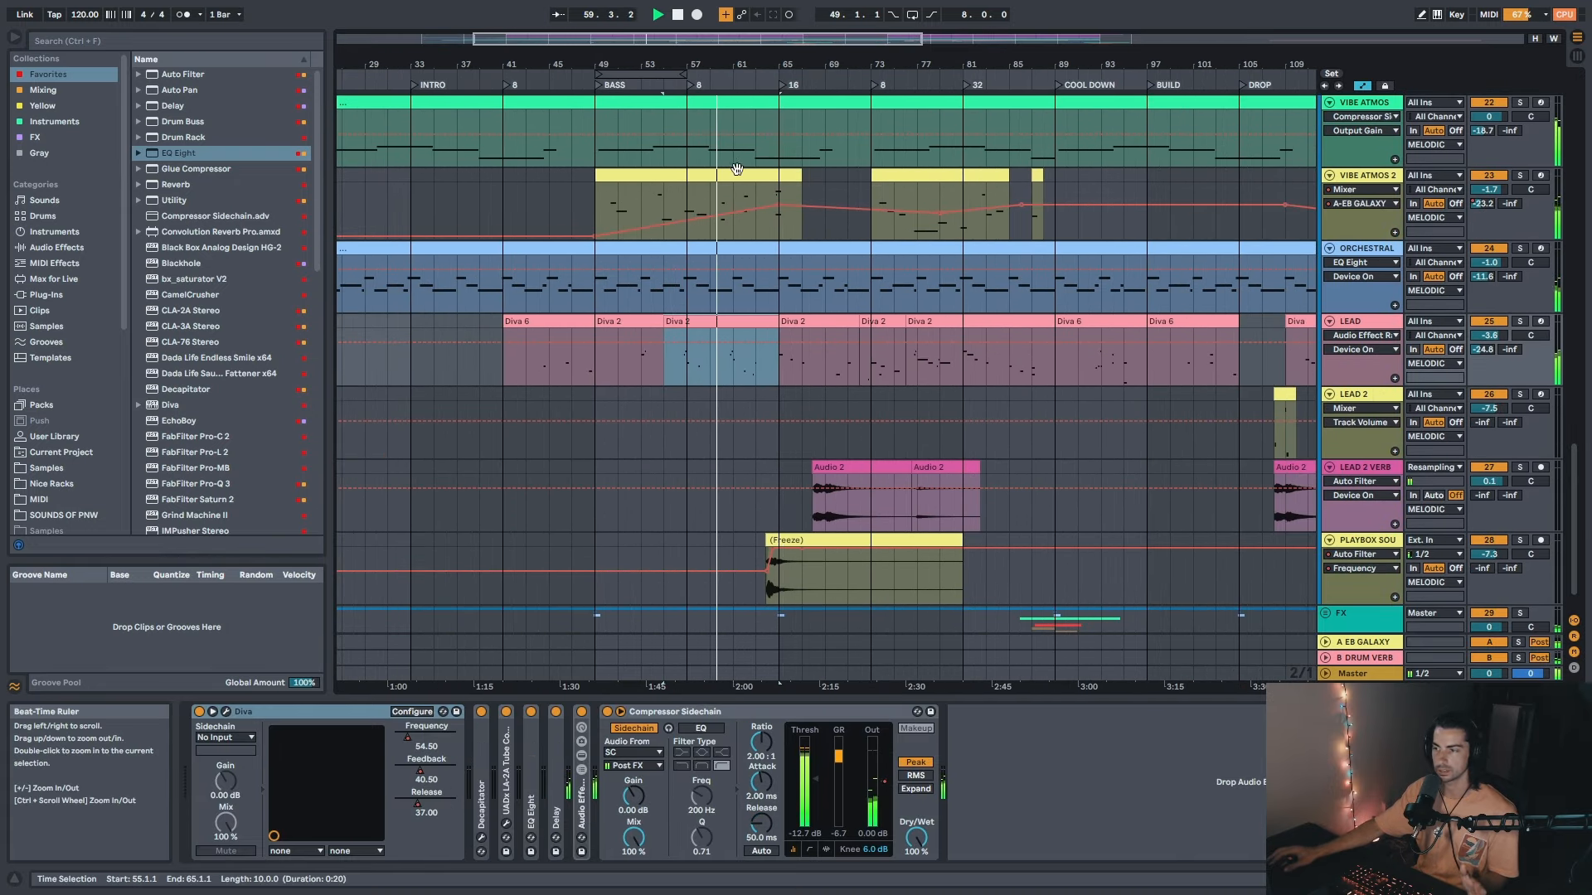
pyautogui.click(1363, 336)
pyautogui.click(1359, 361)
pyautogui.click(1362, 349)
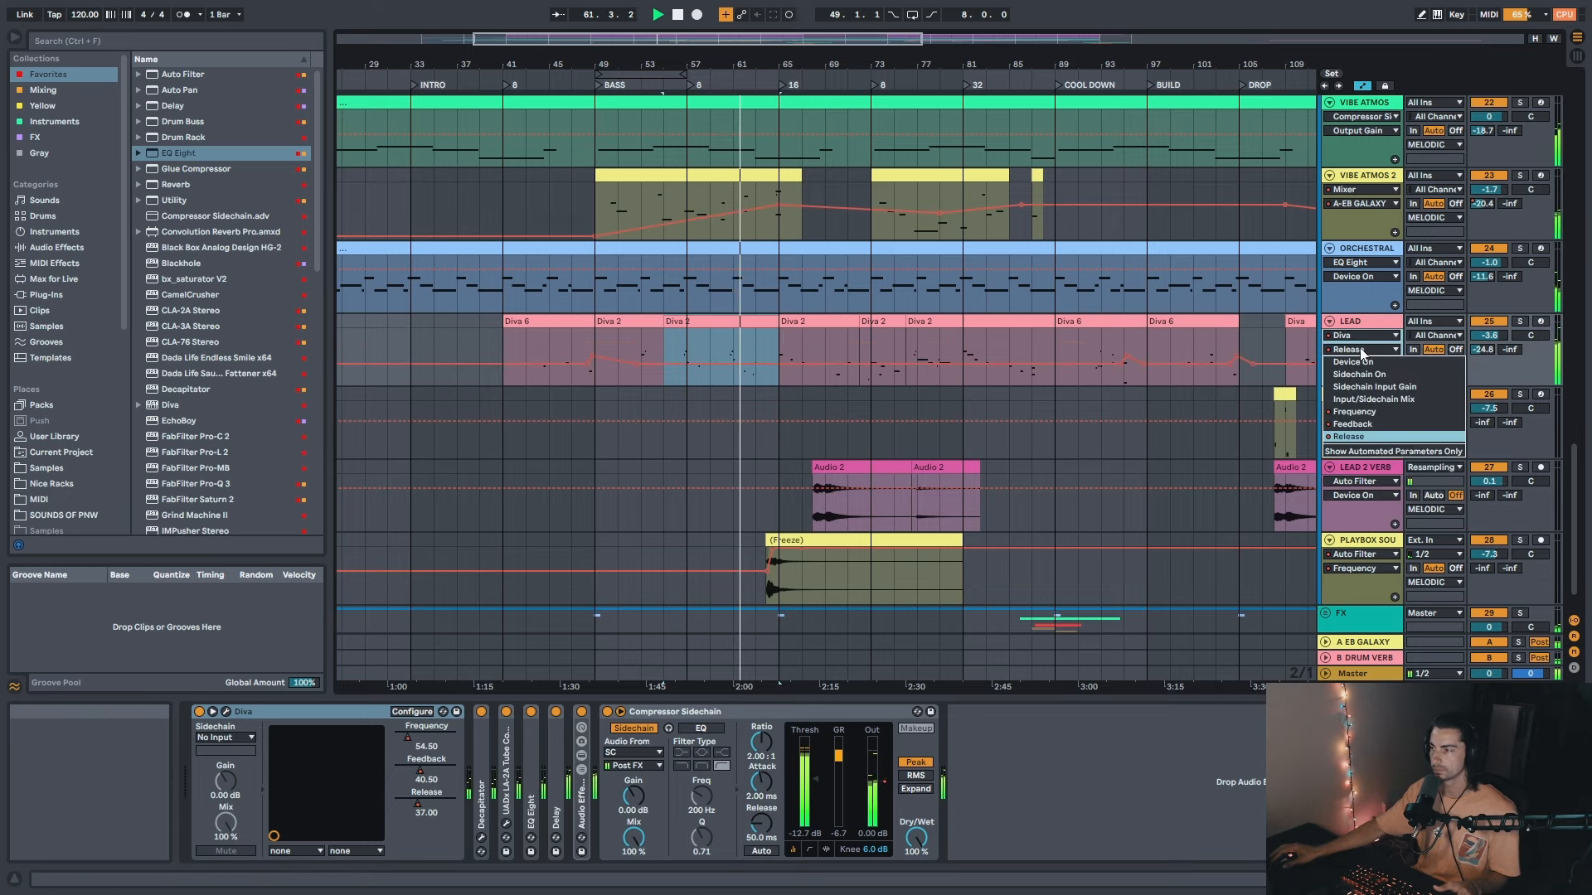
pyautogui.click(1354, 411)
# Step: Examine the upper melodic tracks around bar 65 during playback and display the VIBE ATMOS track's devices
pyautogui.moveTo(1573, 497); pyautogui.dragTo(1575, 420)
pyautogui.scroll(1, 808, 203)
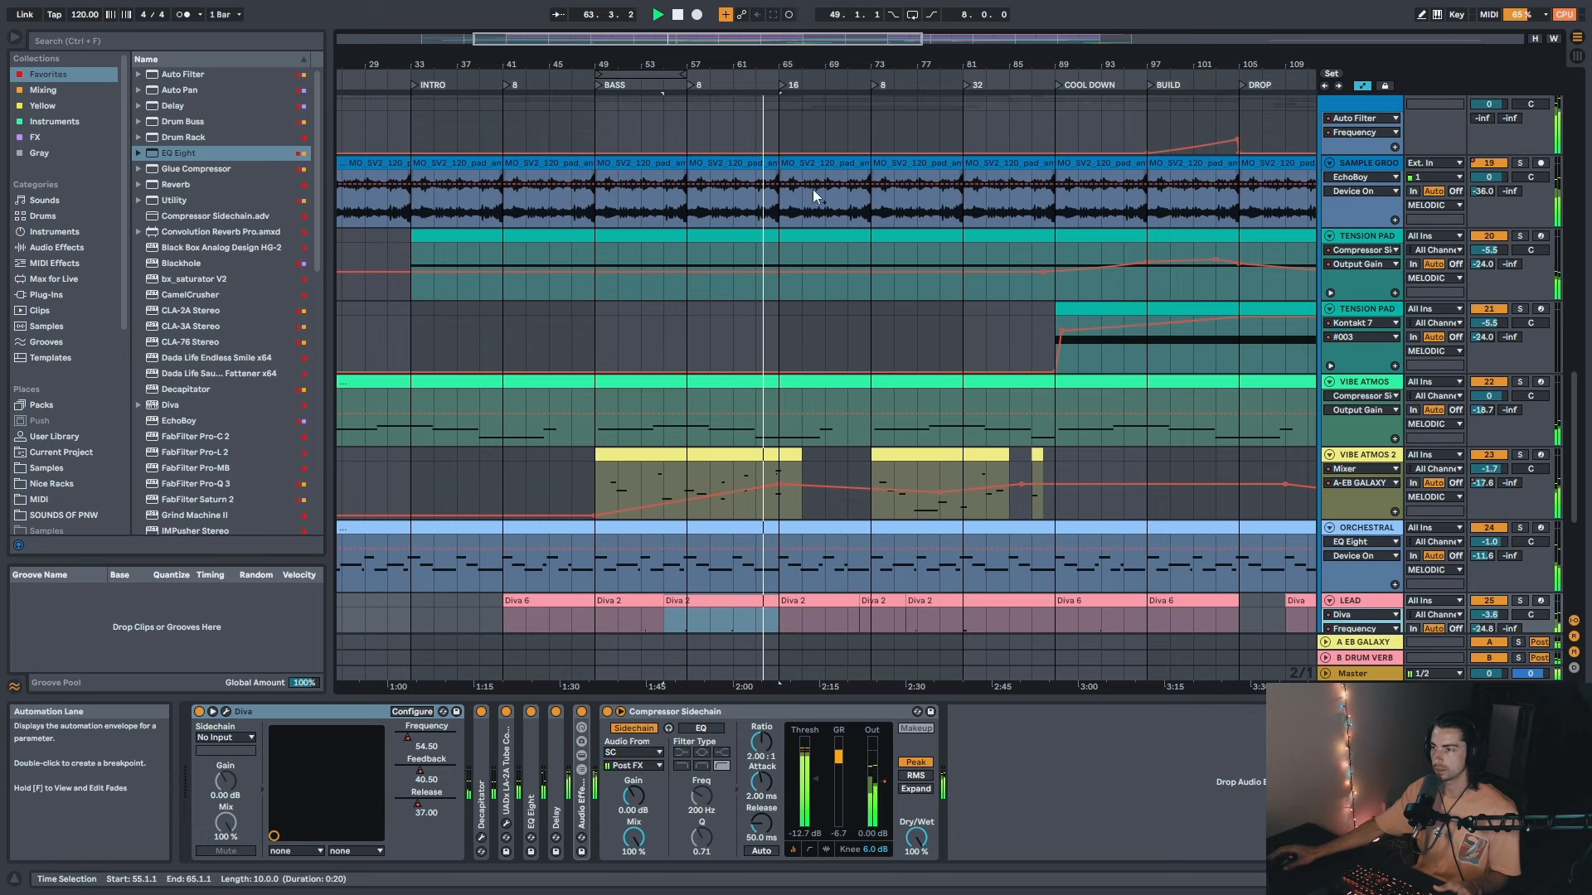
pyautogui.scroll(1, 853, 282)
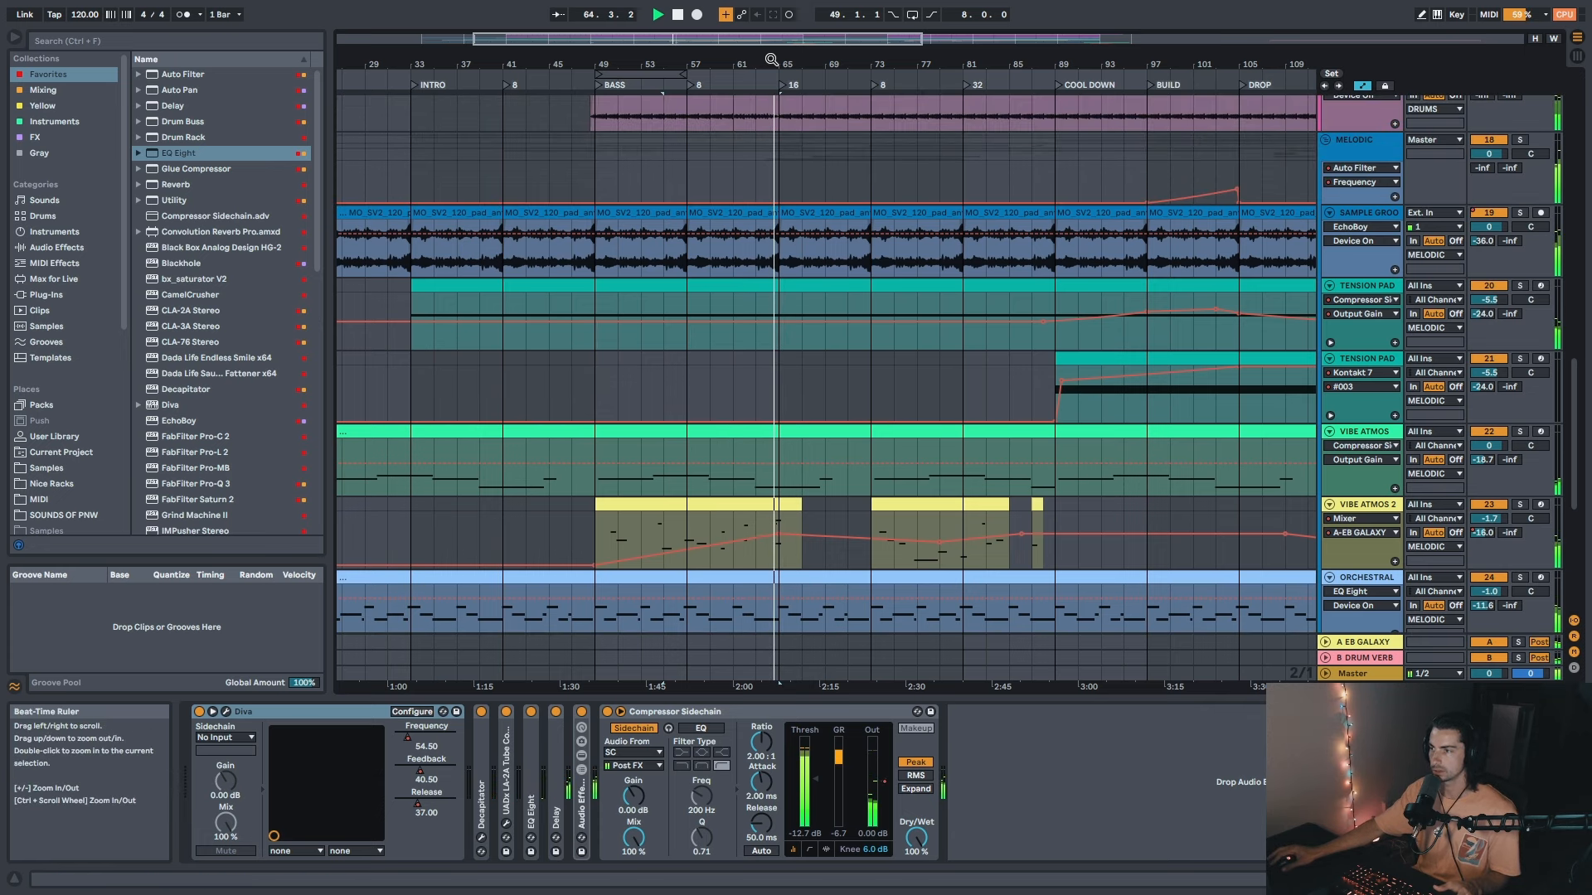
pyautogui.moveTo(775, 61); pyautogui.dragTo(777, 82)
pyautogui.scroll(-2, 854, 423)
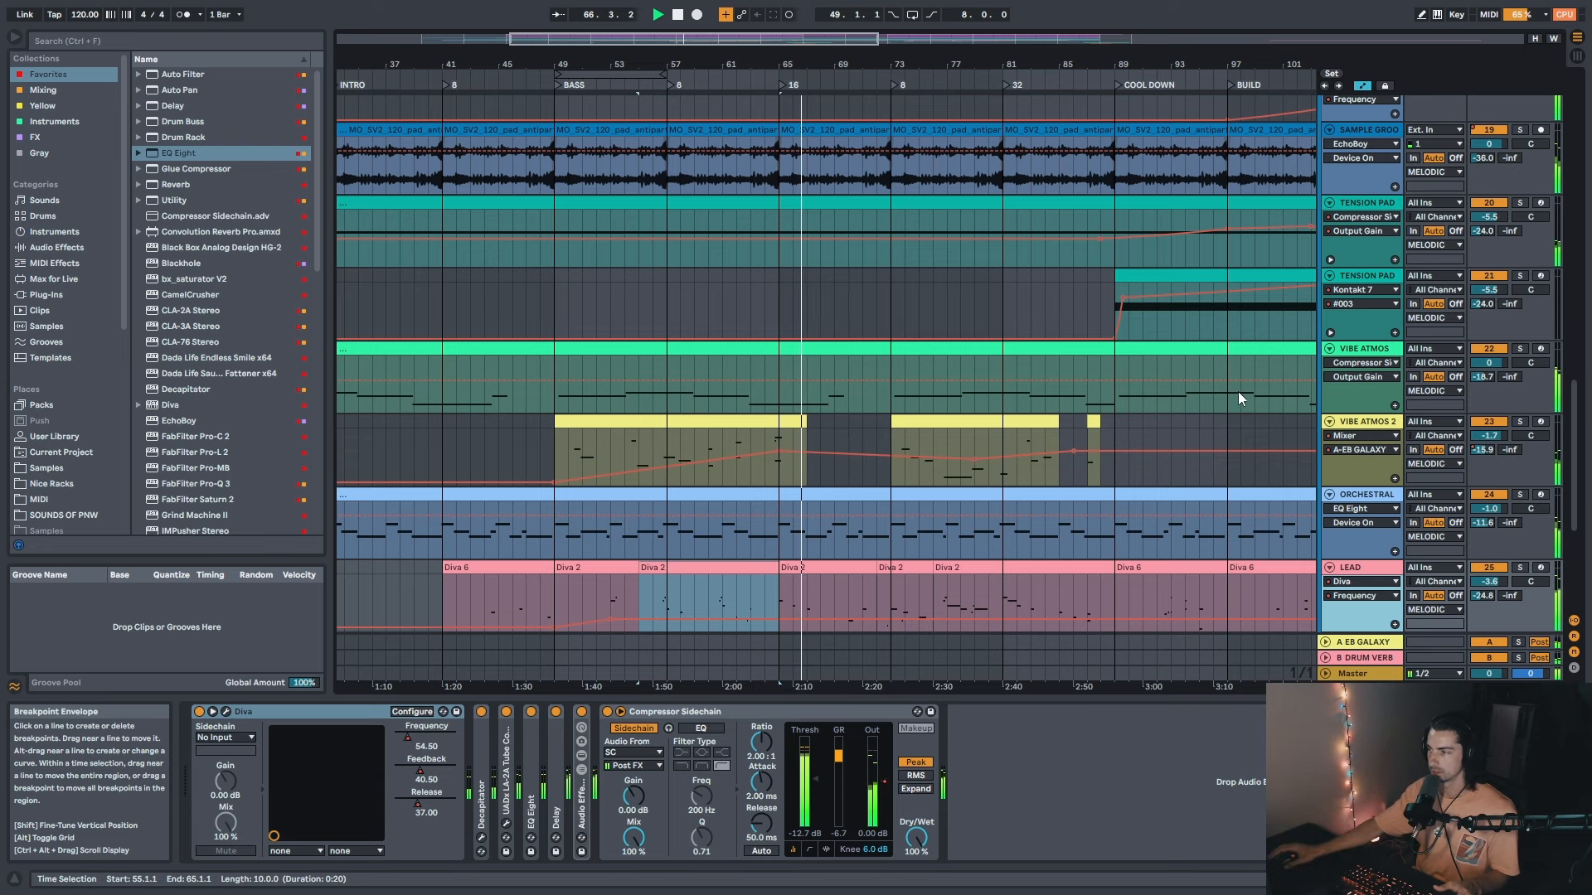
pyautogui.click(1364, 348)
# Step: Select the first LEAD 2 VERB audio clip and place the insert marker at bar 69 on the LEAD track
pyautogui.moveTo(804, 67); pyautogui.dragTo(753, 71)
pyautogui.scroll(-4, 837, 464)
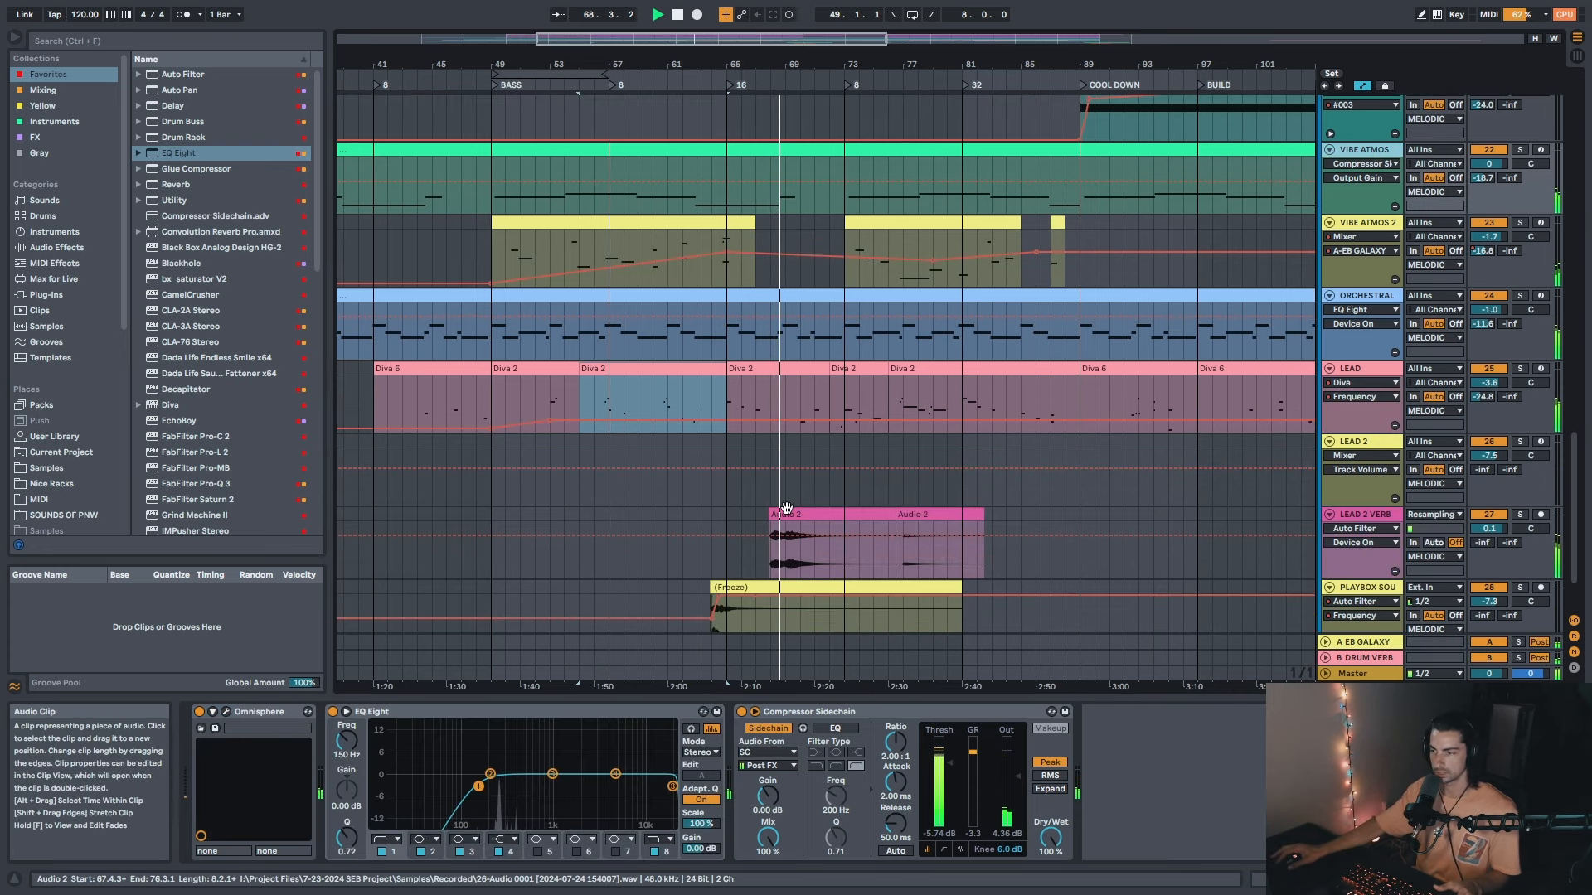
pyautogui.click(838, 514)
pyautogui.scroll(-1, 846, 499)
pyautogui.moveTo(785, 66); pyautogui.dragTo(784, 89)
pyautogui.moveTo(748, 328); pyautogui.dragTo(811, 329)
pyautogui.click(789, 324)
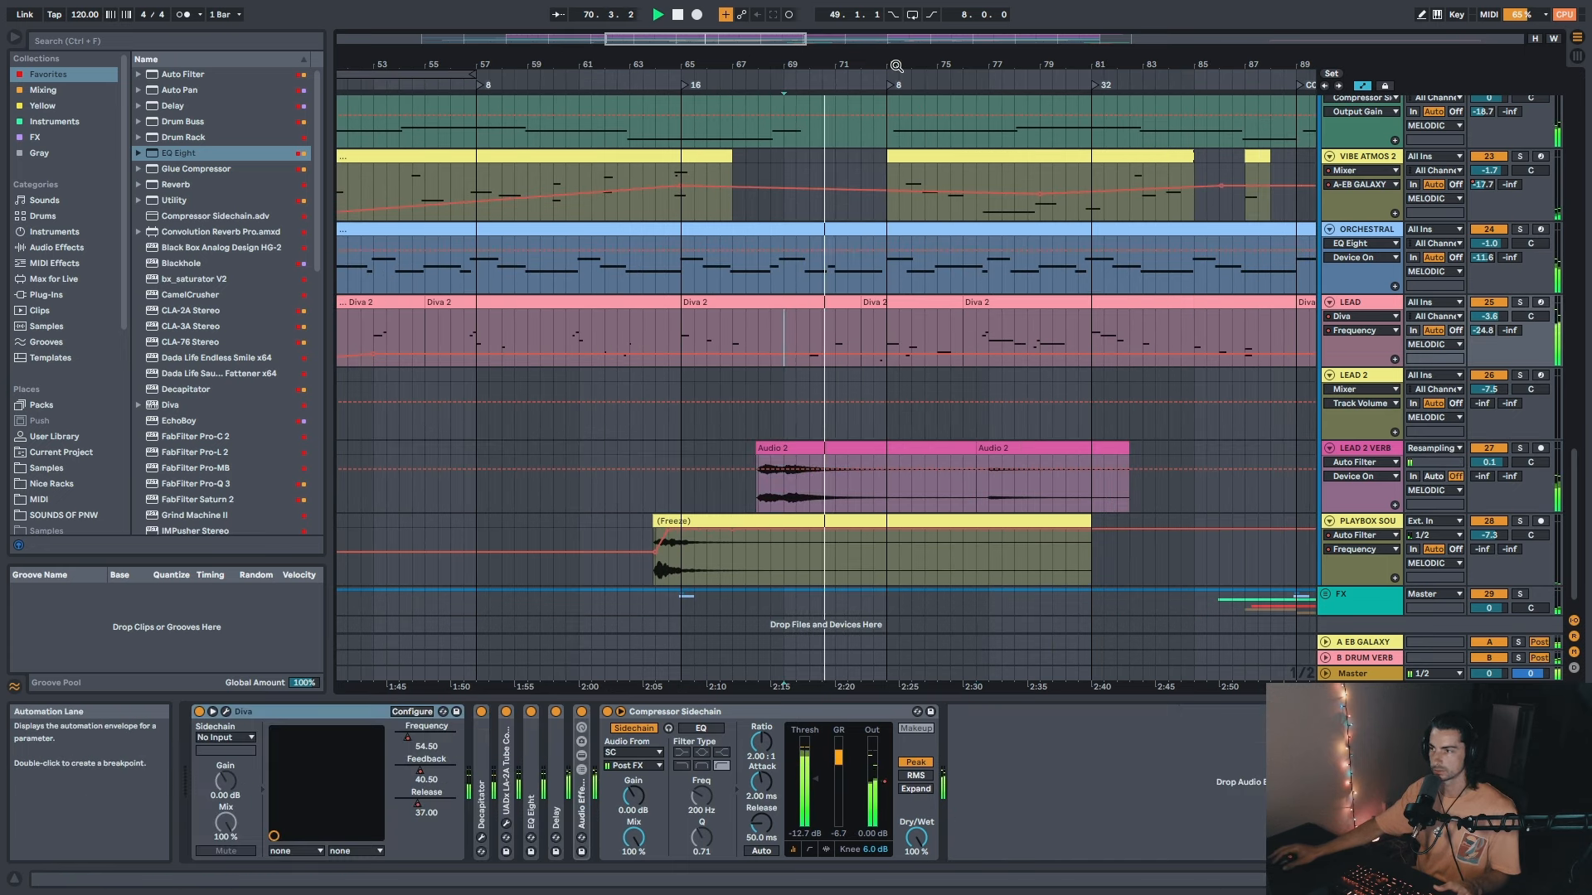
# Step: Follow the melodic tracks into the eight-bar section at bar 73 and display the VIBE ATMOS 2 track's devices
pyautogui.moveTo(896, 69); pyautogui.dragTo(796, 72)
pyautogui.scroll(2, 844, 315)
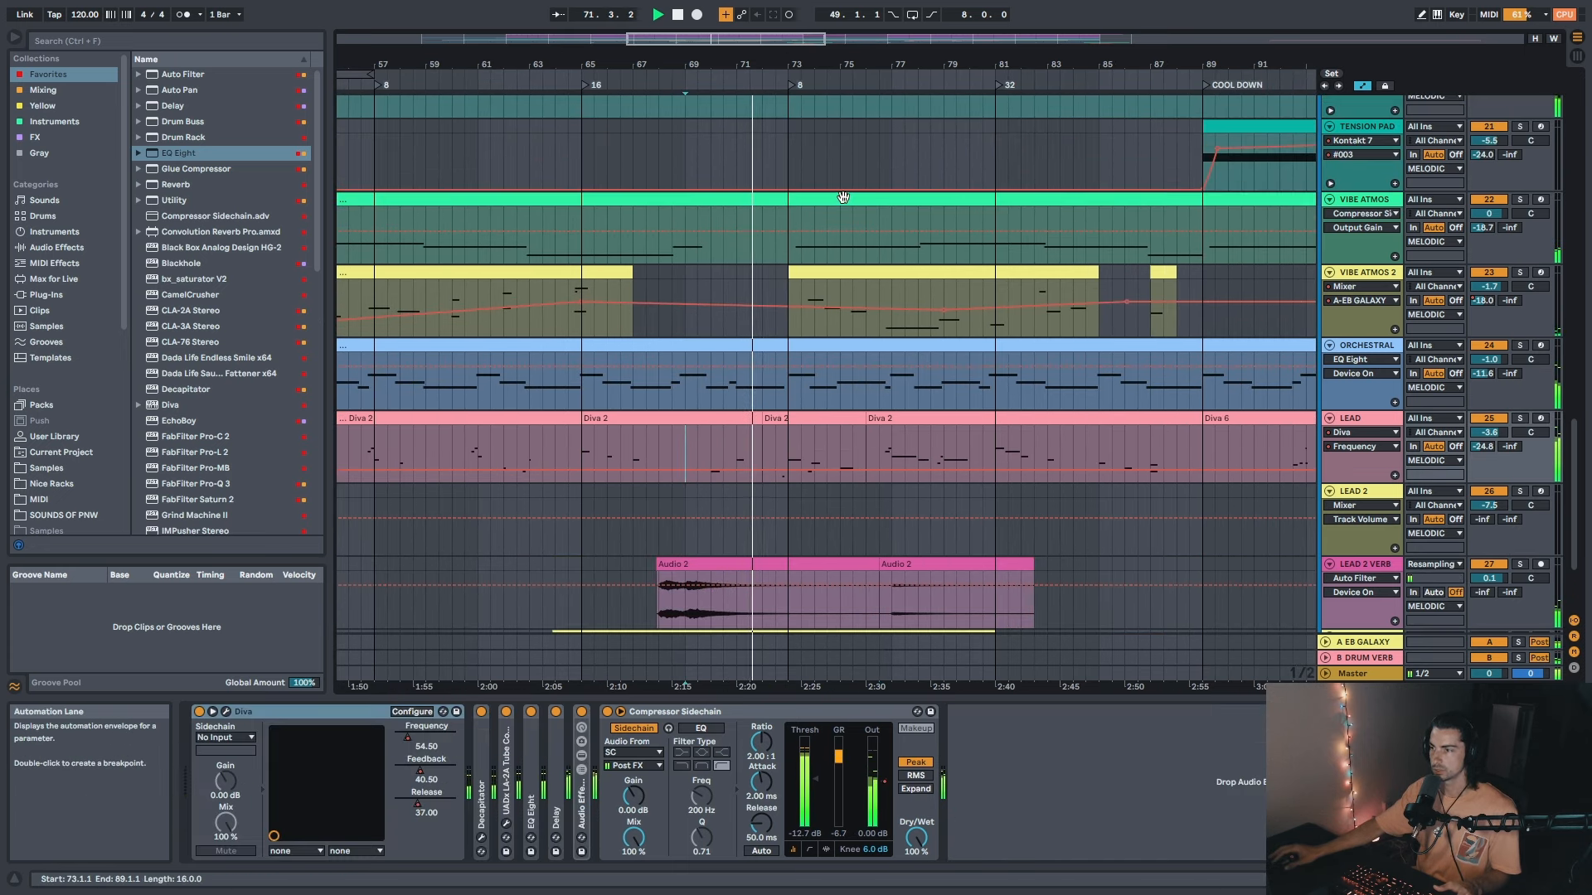
pyautogui.scroll(-1, 844, 311)
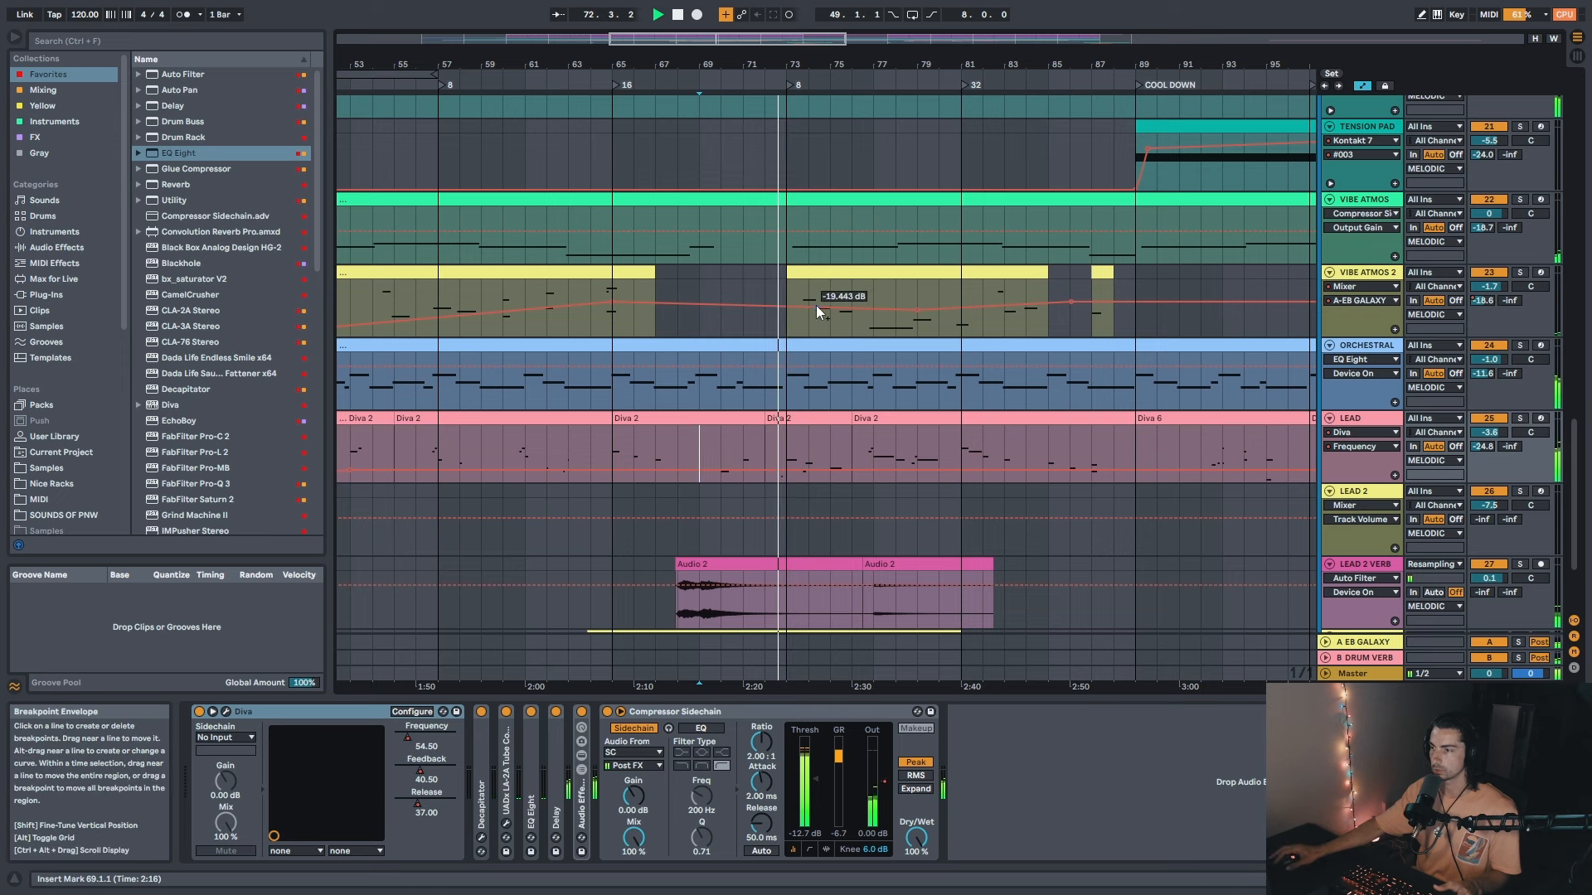
pyautogui.scroll(1, 816, 307)
pyautogui.click(1356, 336)
pyautogui.click(1585, 351)
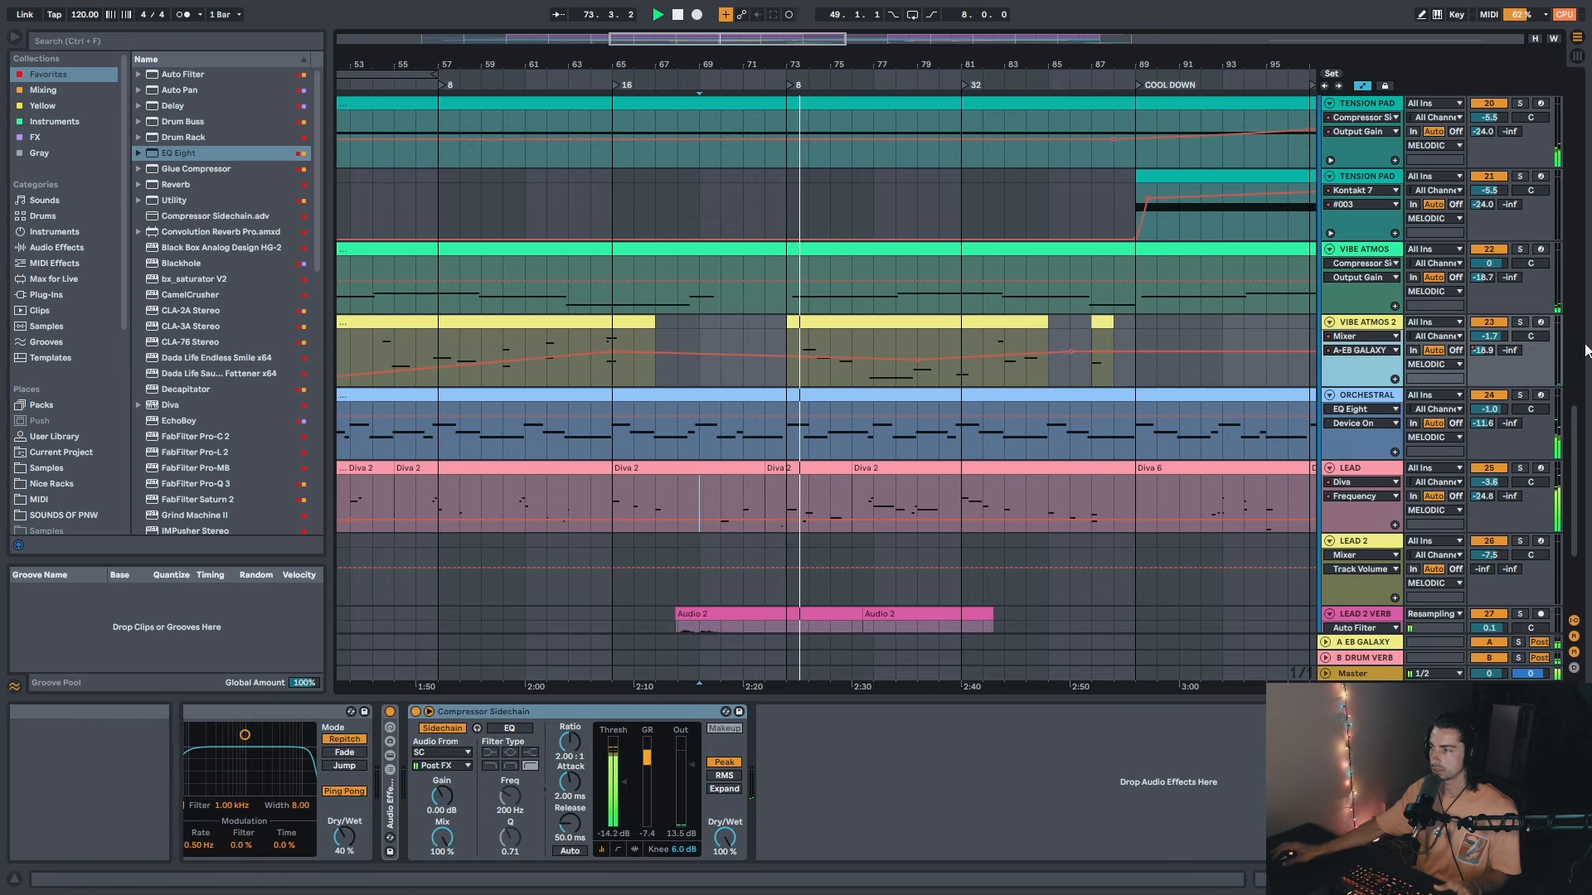
# Step: Display the Kontakt 7, EQ Eight and sidechain compressor devices of the first TENSION PAD track
pyautogui.scroll(3, 1581, 442)
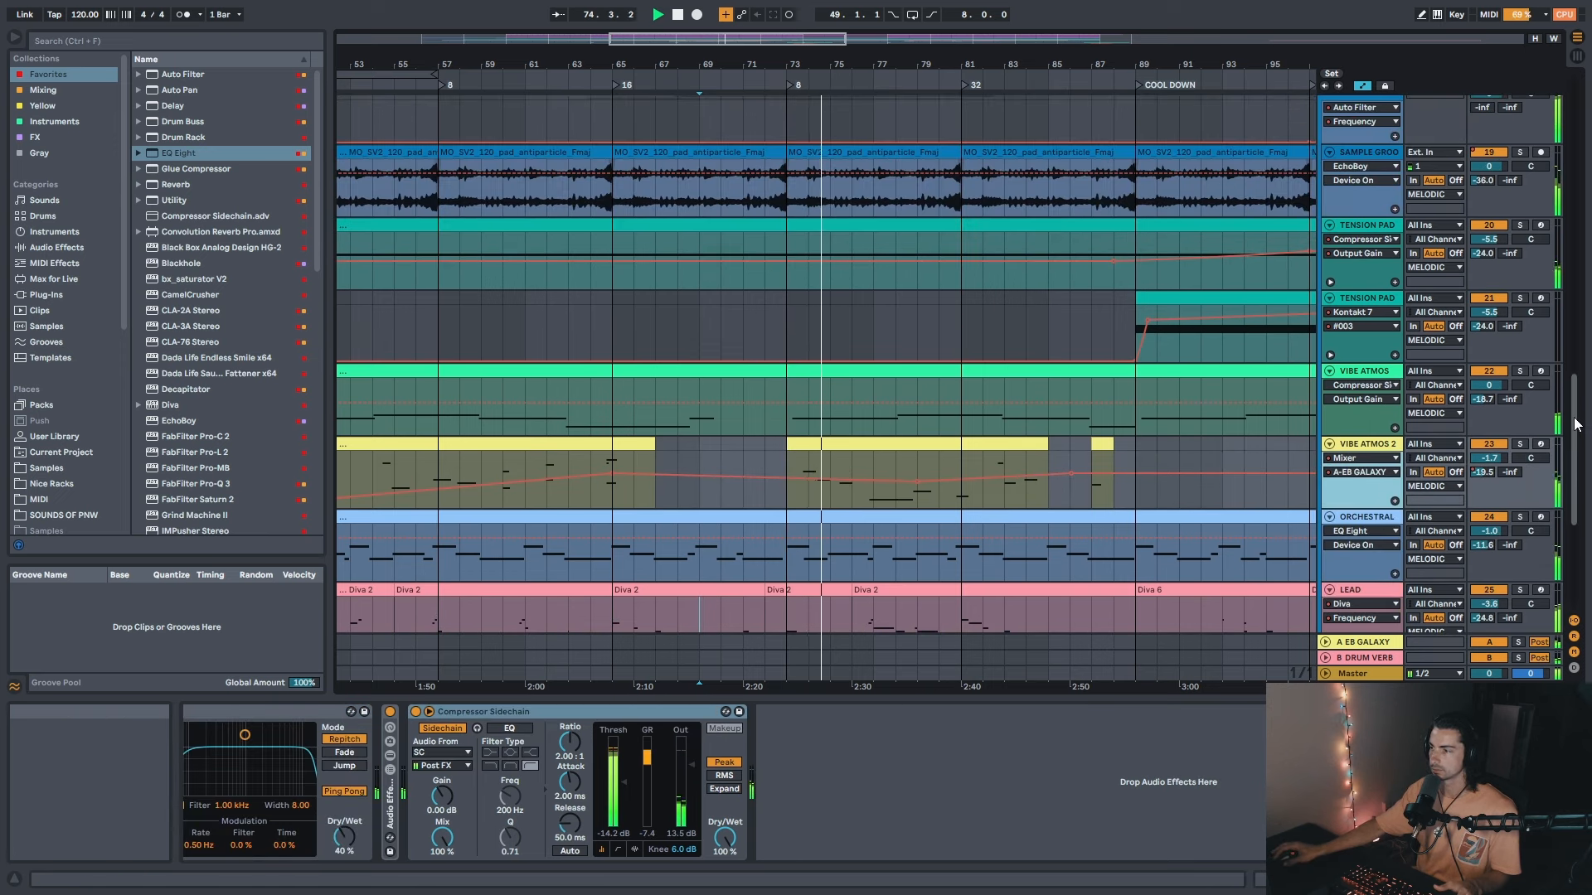
pyautogui.click(1364, 242)
pyautogui.click(1363, 240)
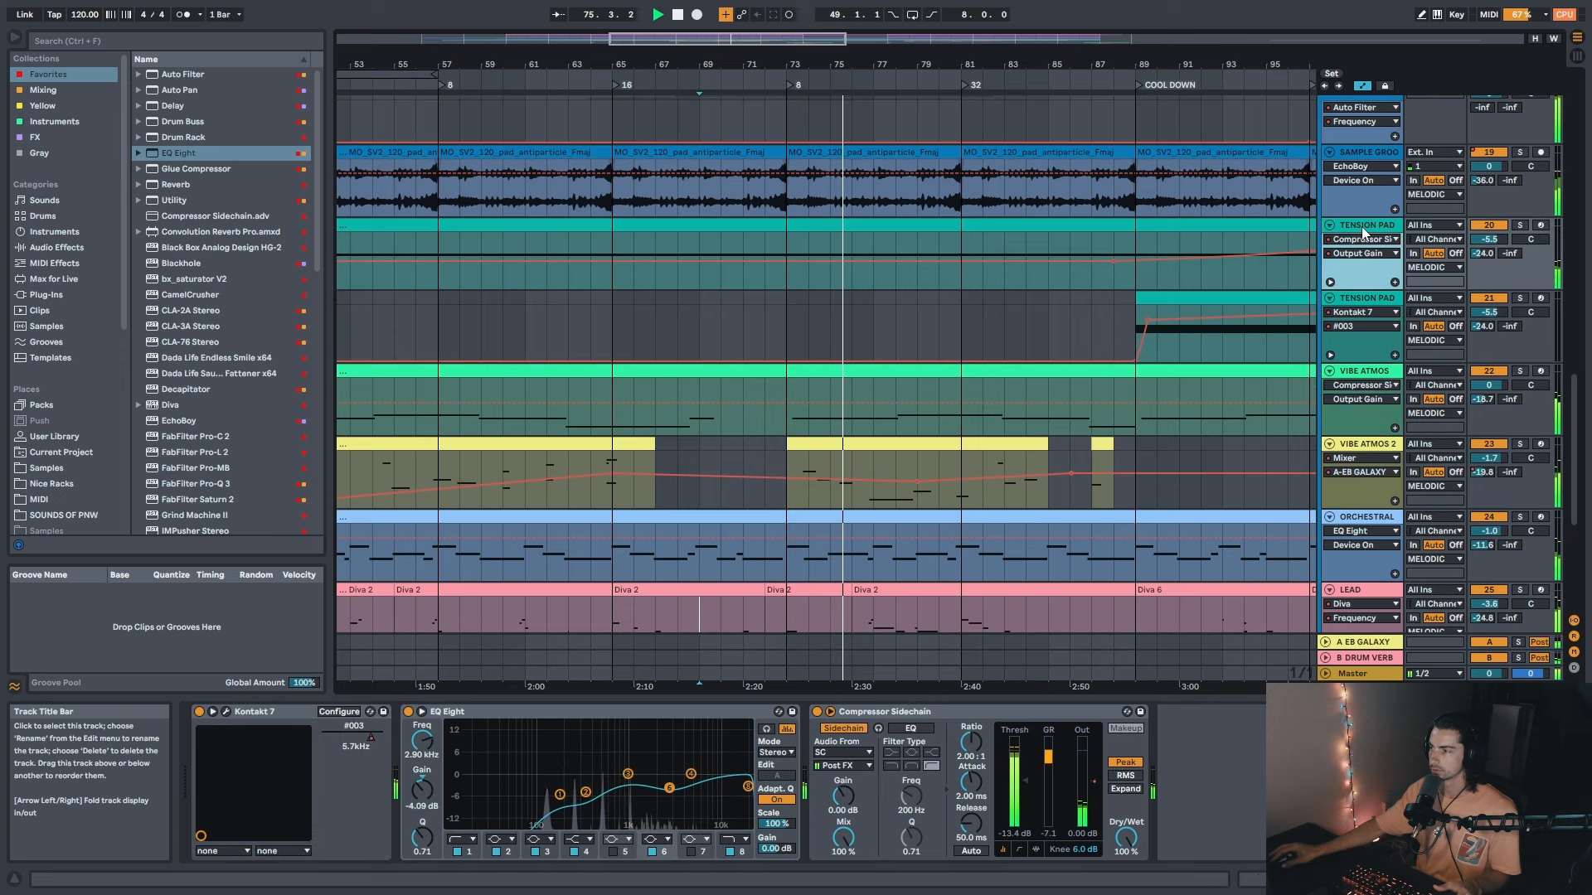
pyautogui.click(1366, 226)
# Step: Switch the LEAD track's automation display to the Compressor Sidechain device
pyautogui.scroll(-5, 1381, 248)
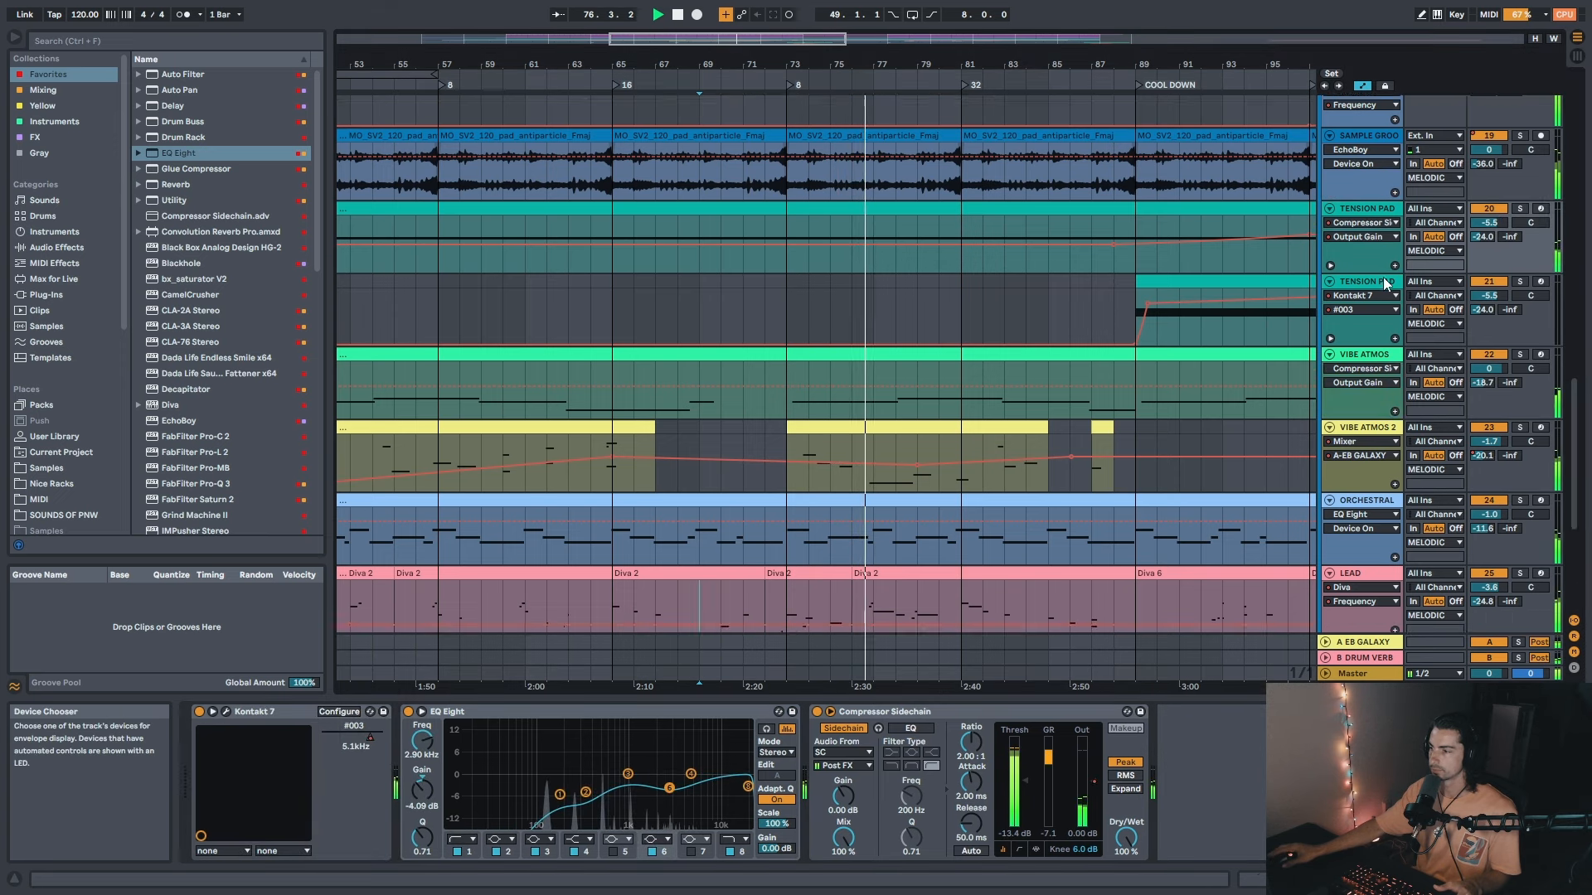
pyautogui.click(1364, 405)
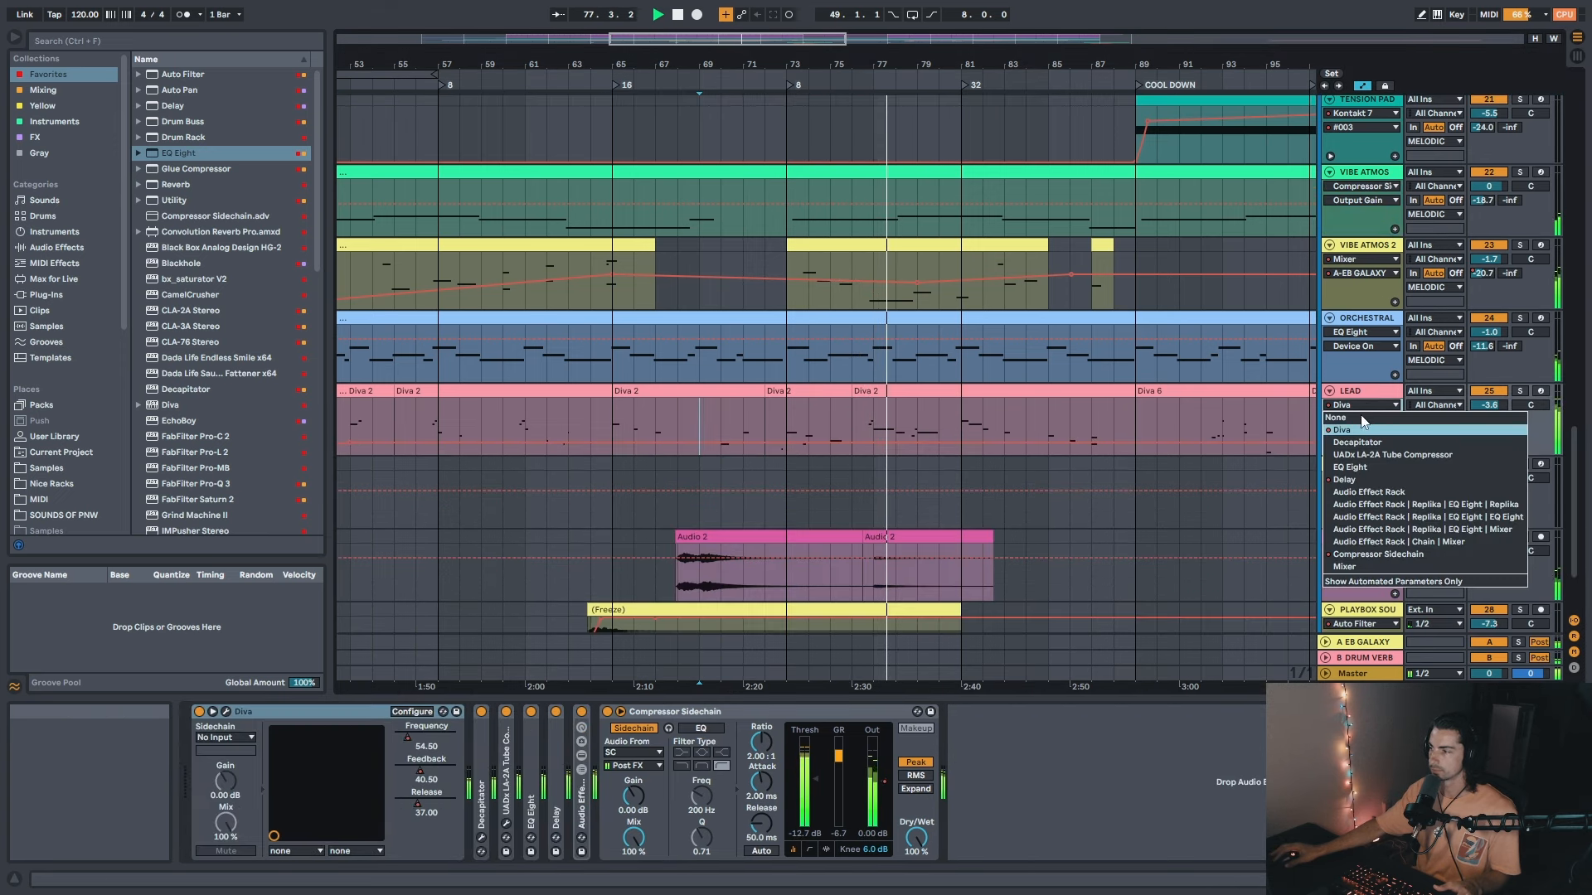
pyautogui.click(1378, 553)
pyautogui.scroll(-3, 1352, 423)
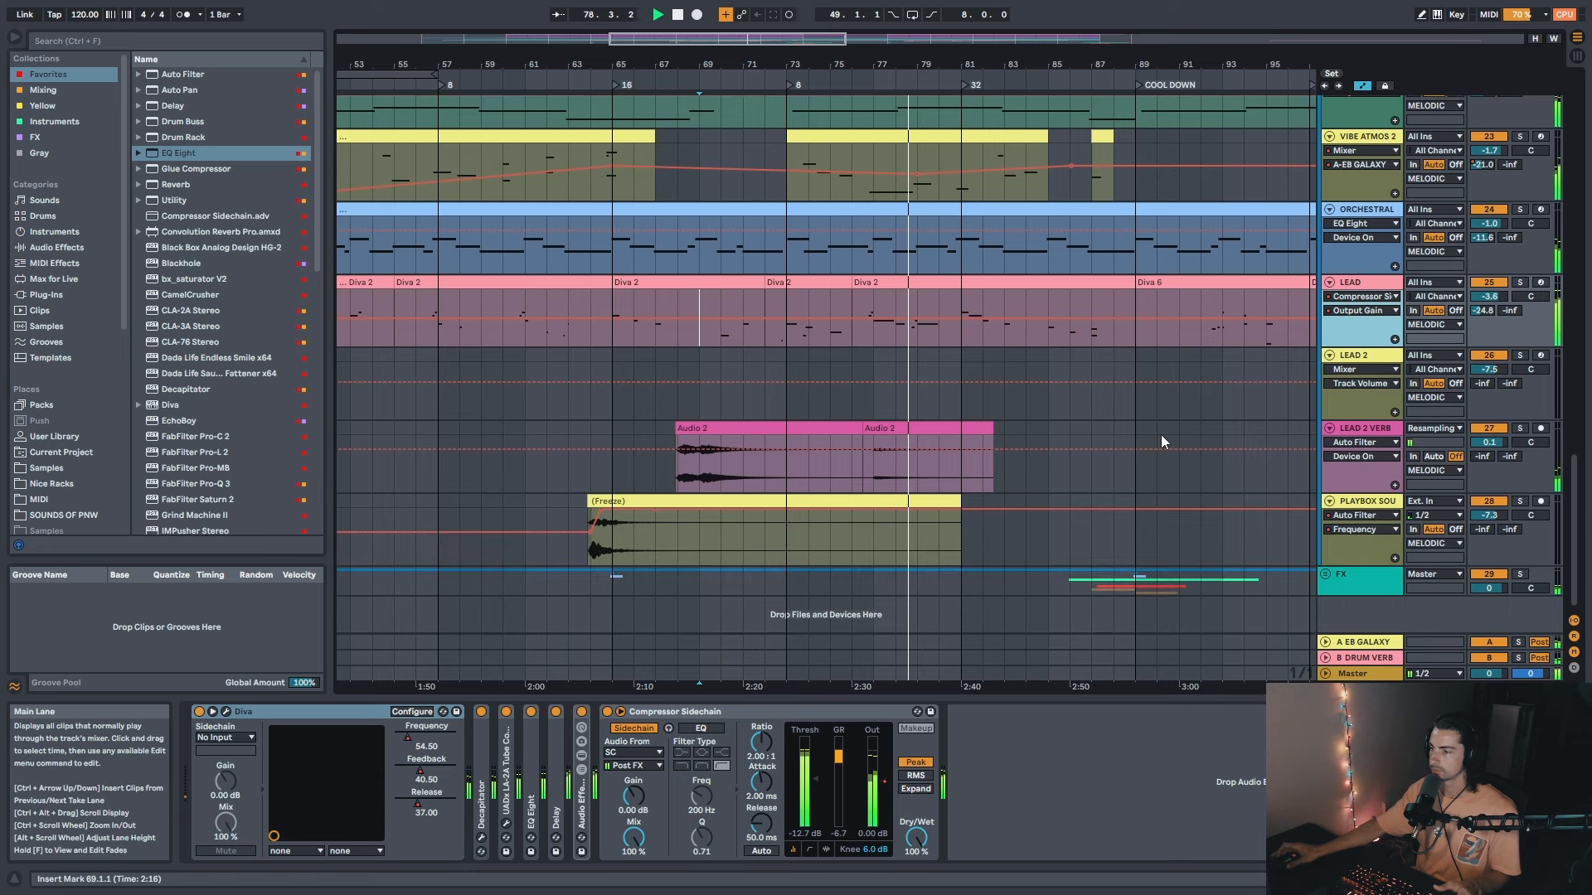
# Step: Examine the melodic tracks from TENSION PAD to PLAYBOX leading up to the COOL DOWN section during playback
pyautogui.moveTo(1577, 522); pyautogui.dragTo(1577, 475)
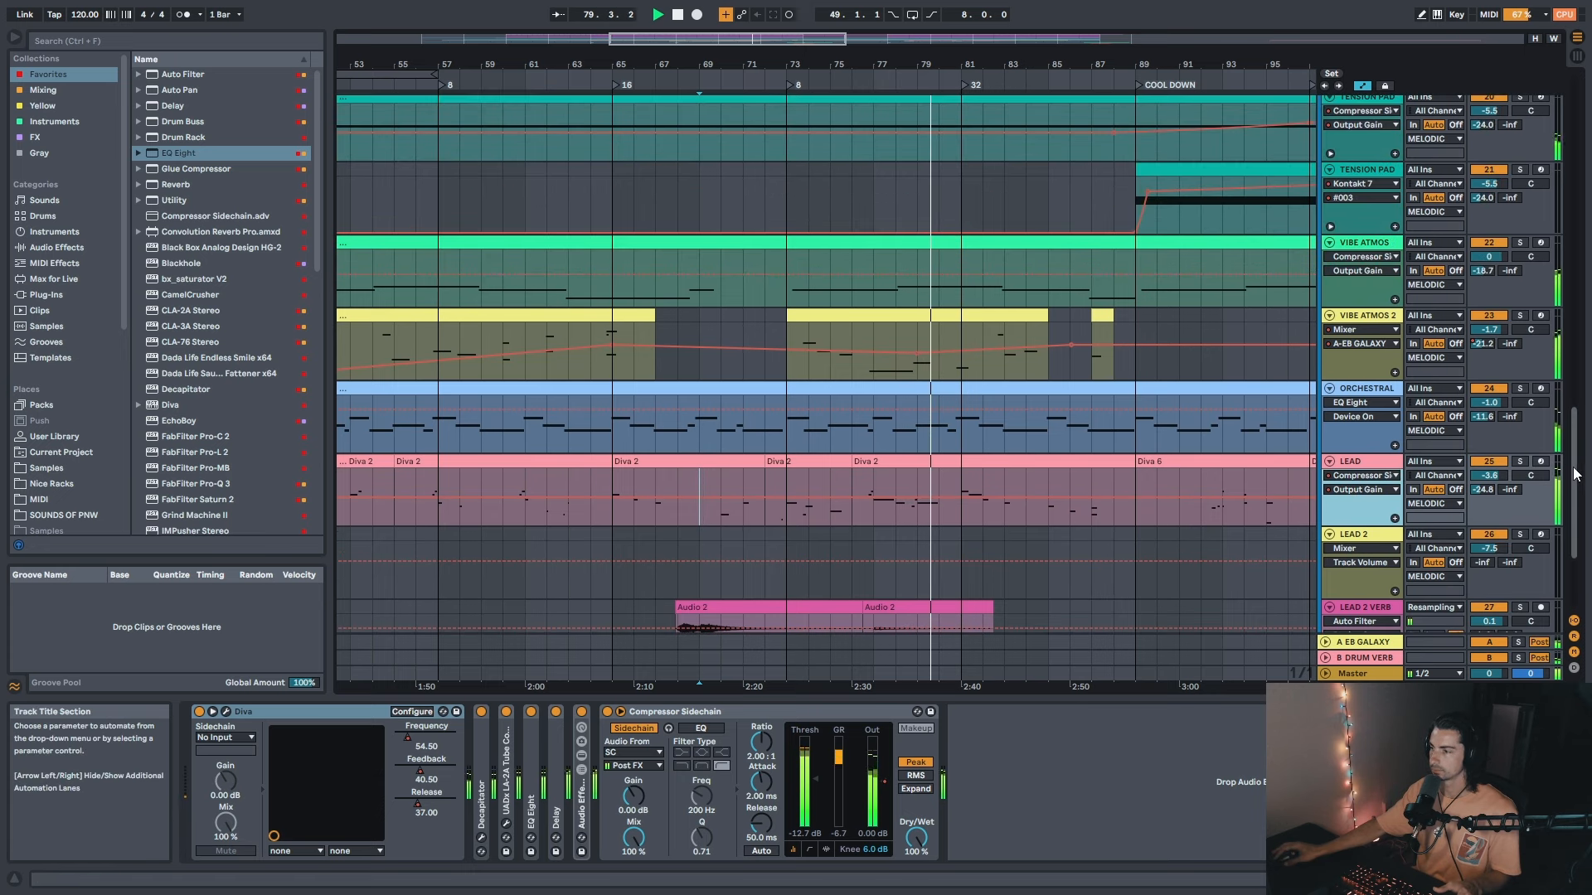
pyautogui.scroll(-5, 939, 477)
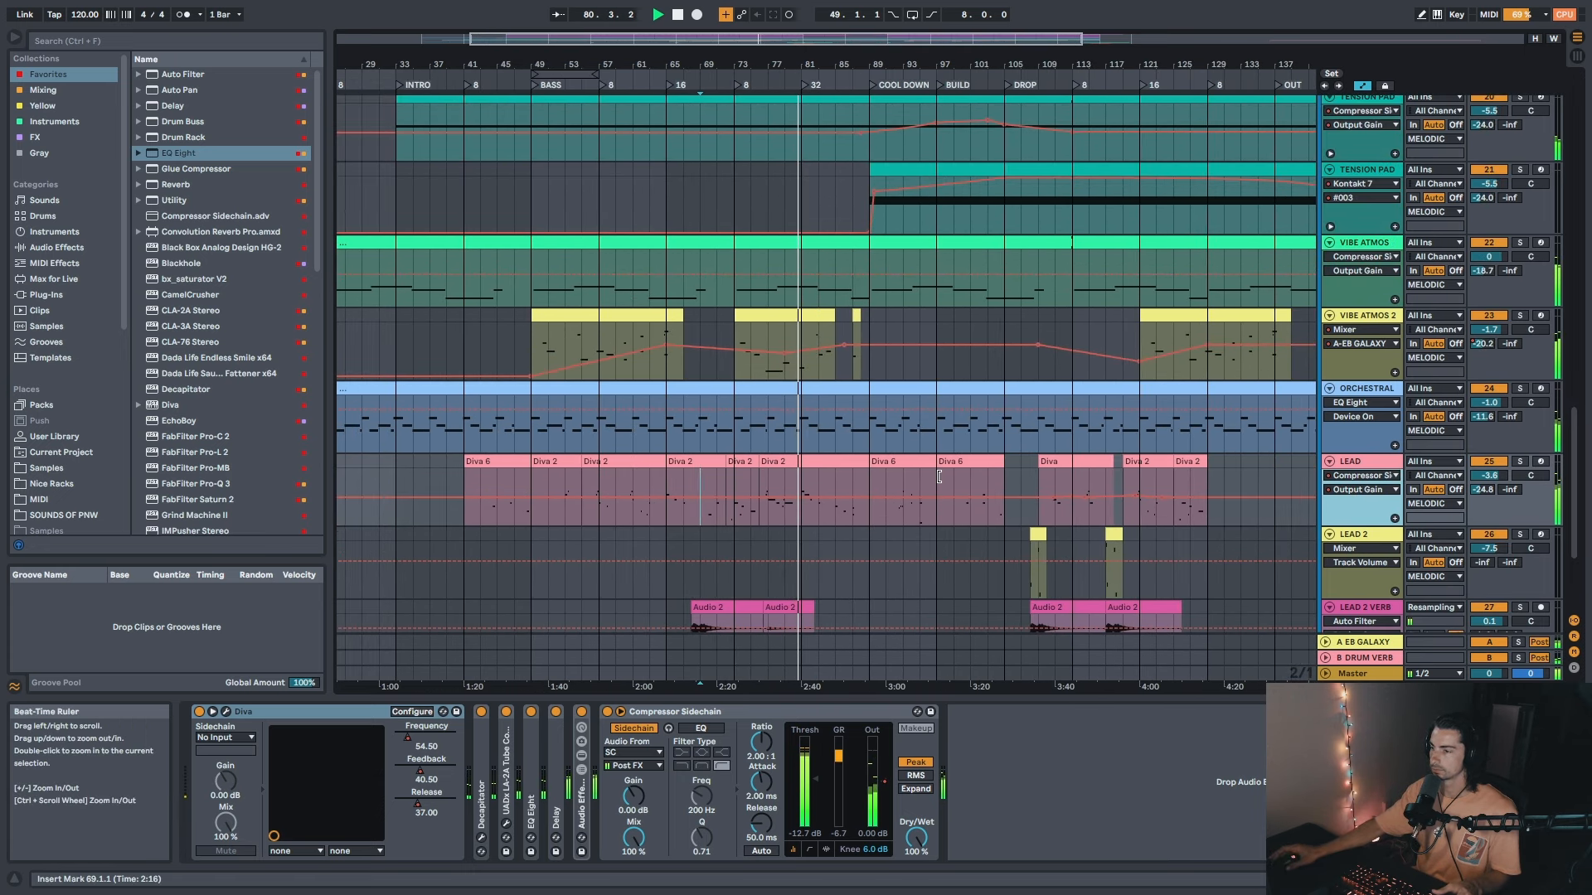
pyautogui.scroll(3, 933, 469)
pyautogui.scroll(-3, 933, 469)
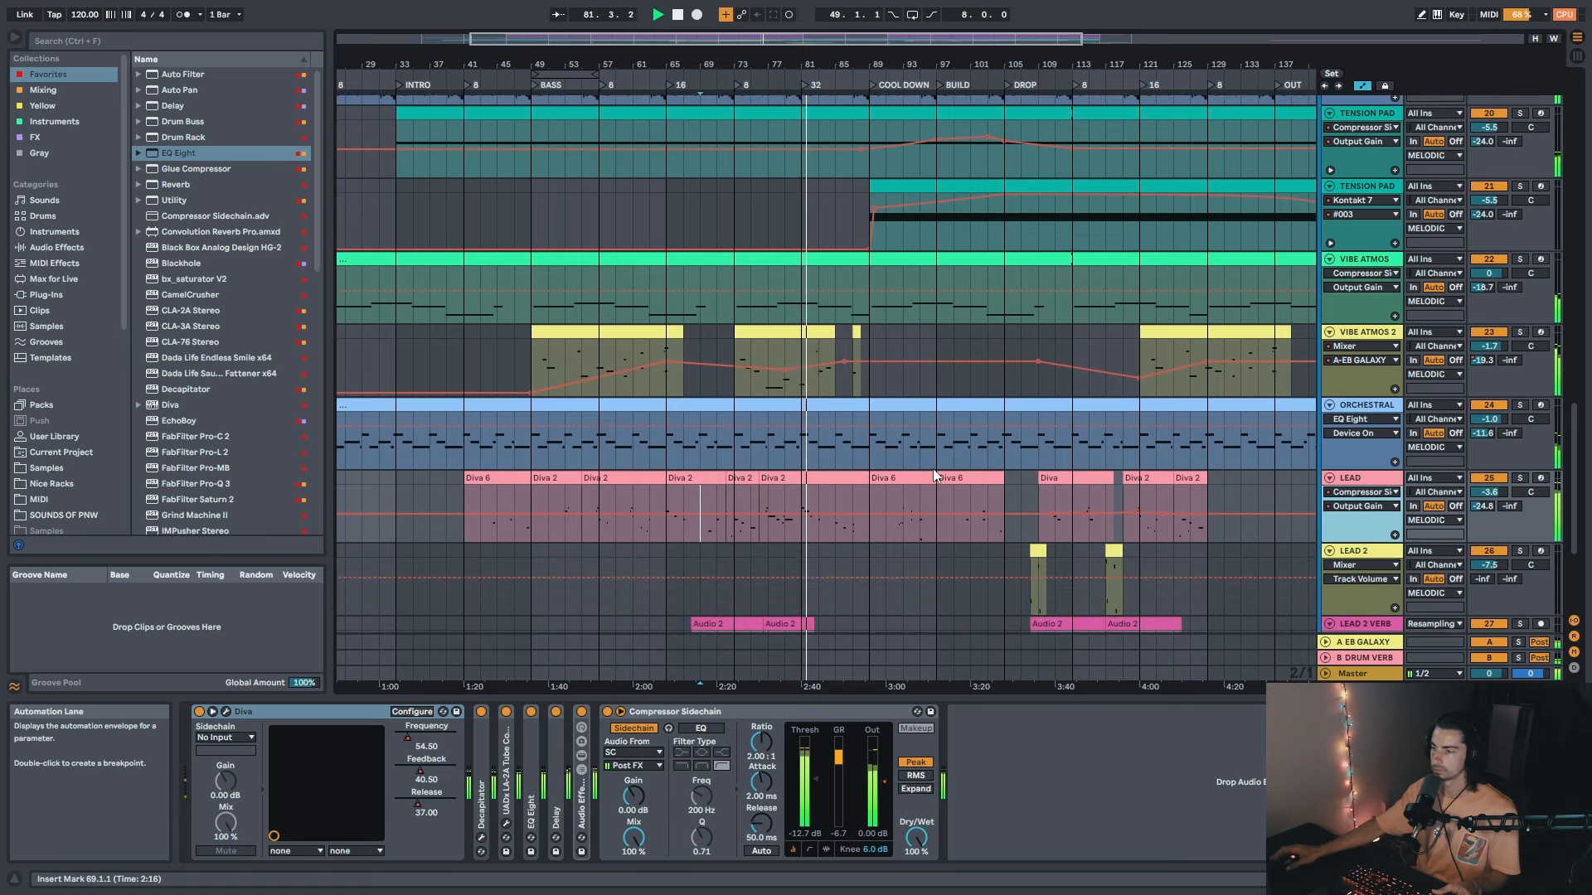
pyautogui.scroll(-2, 932, 470)
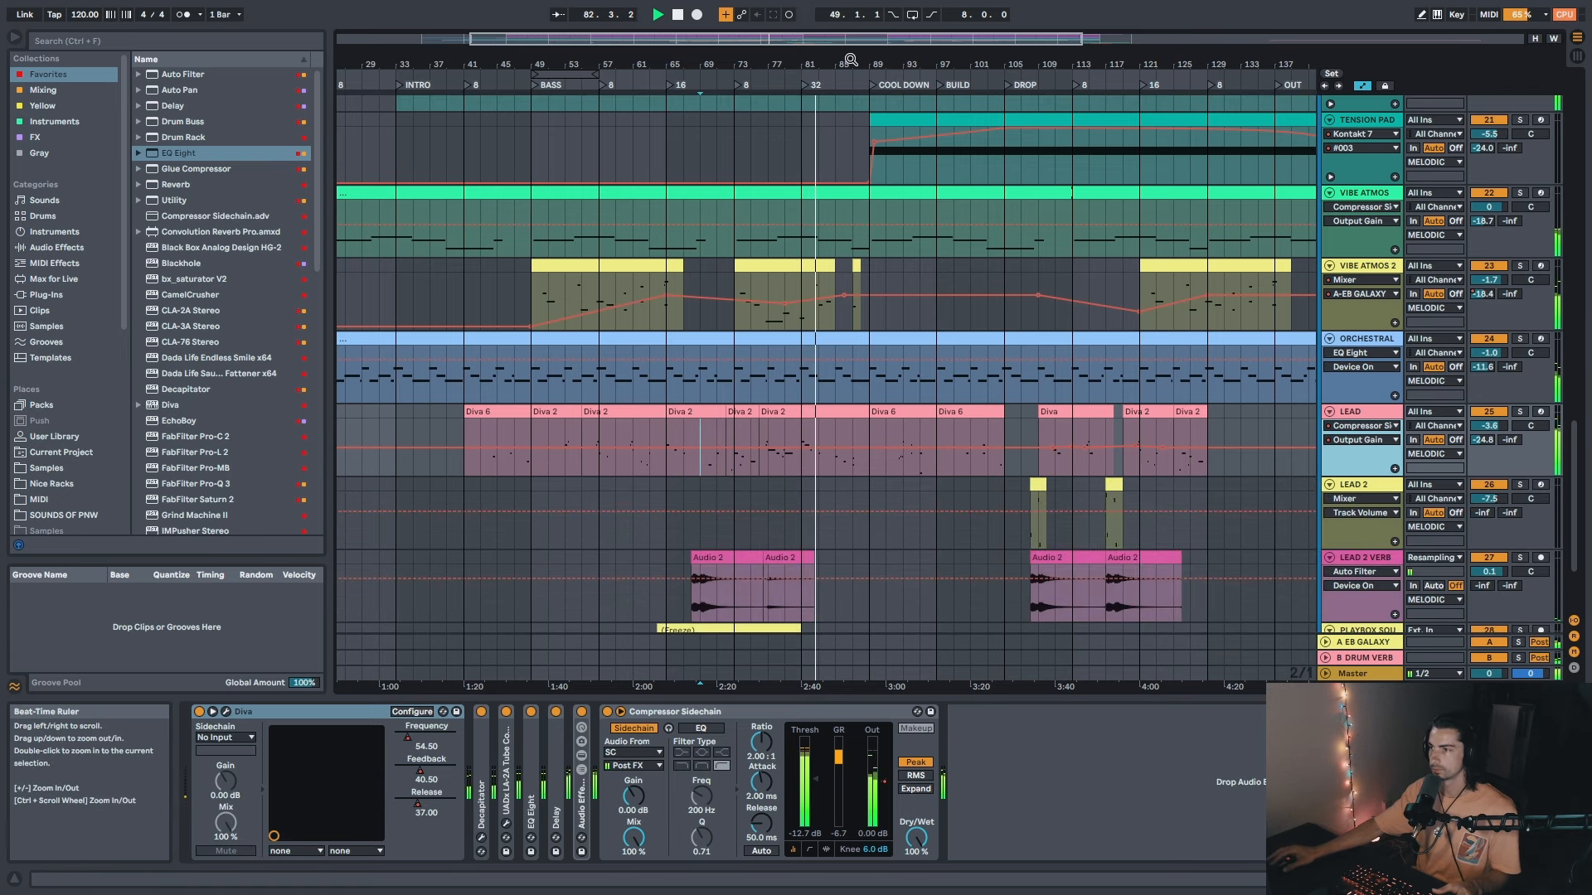
pyautogui.moveTo(850, 59); pyautogui.dragTo(793, 87)
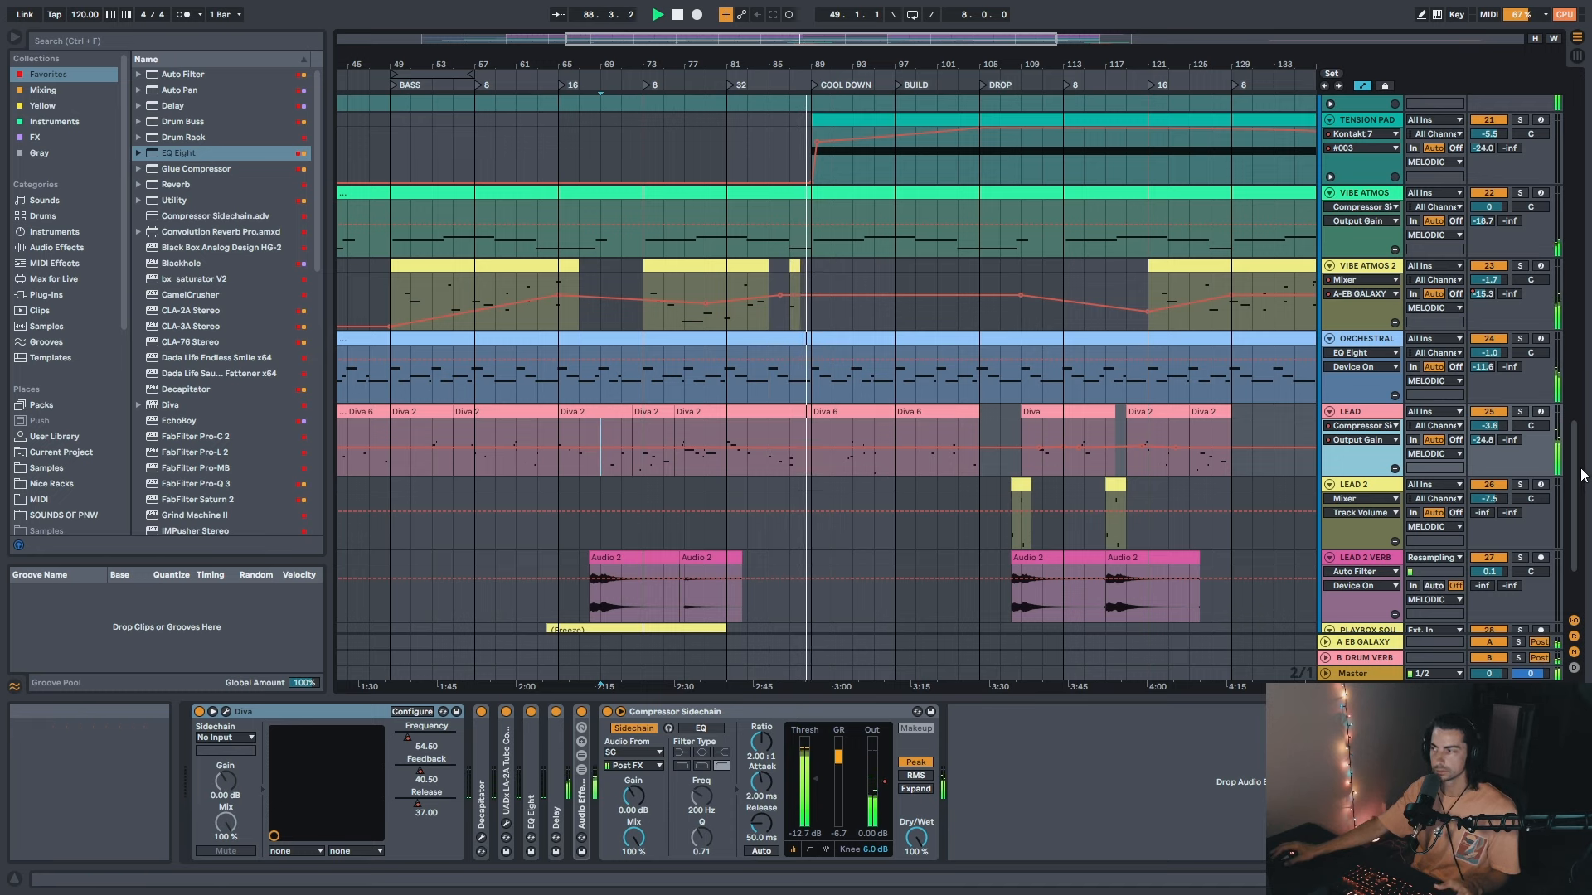
# Step: Examine the hat, clap, kick and bass tracks across the COOL DOWN and BUILD sections during playback
pyautogui.moveTo(1580, 476); pyautogui.dragTo(1554, 283)
pyautogui.moveTo(902, 65); pyautogui.dragTo(829, 50)
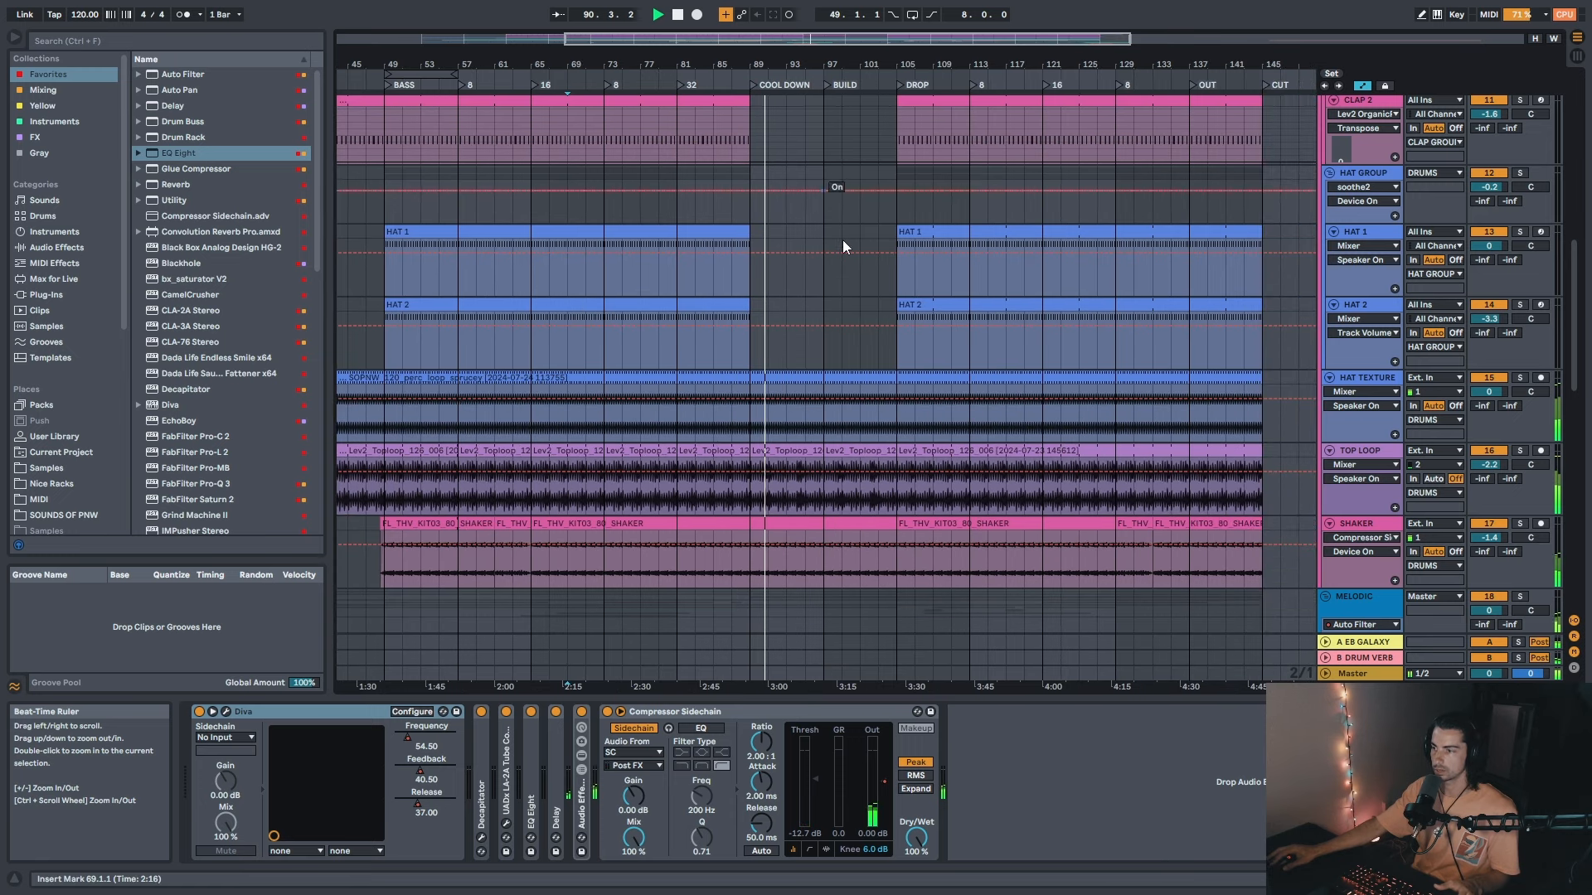
pyautogui.scroll(5, 842, 240)
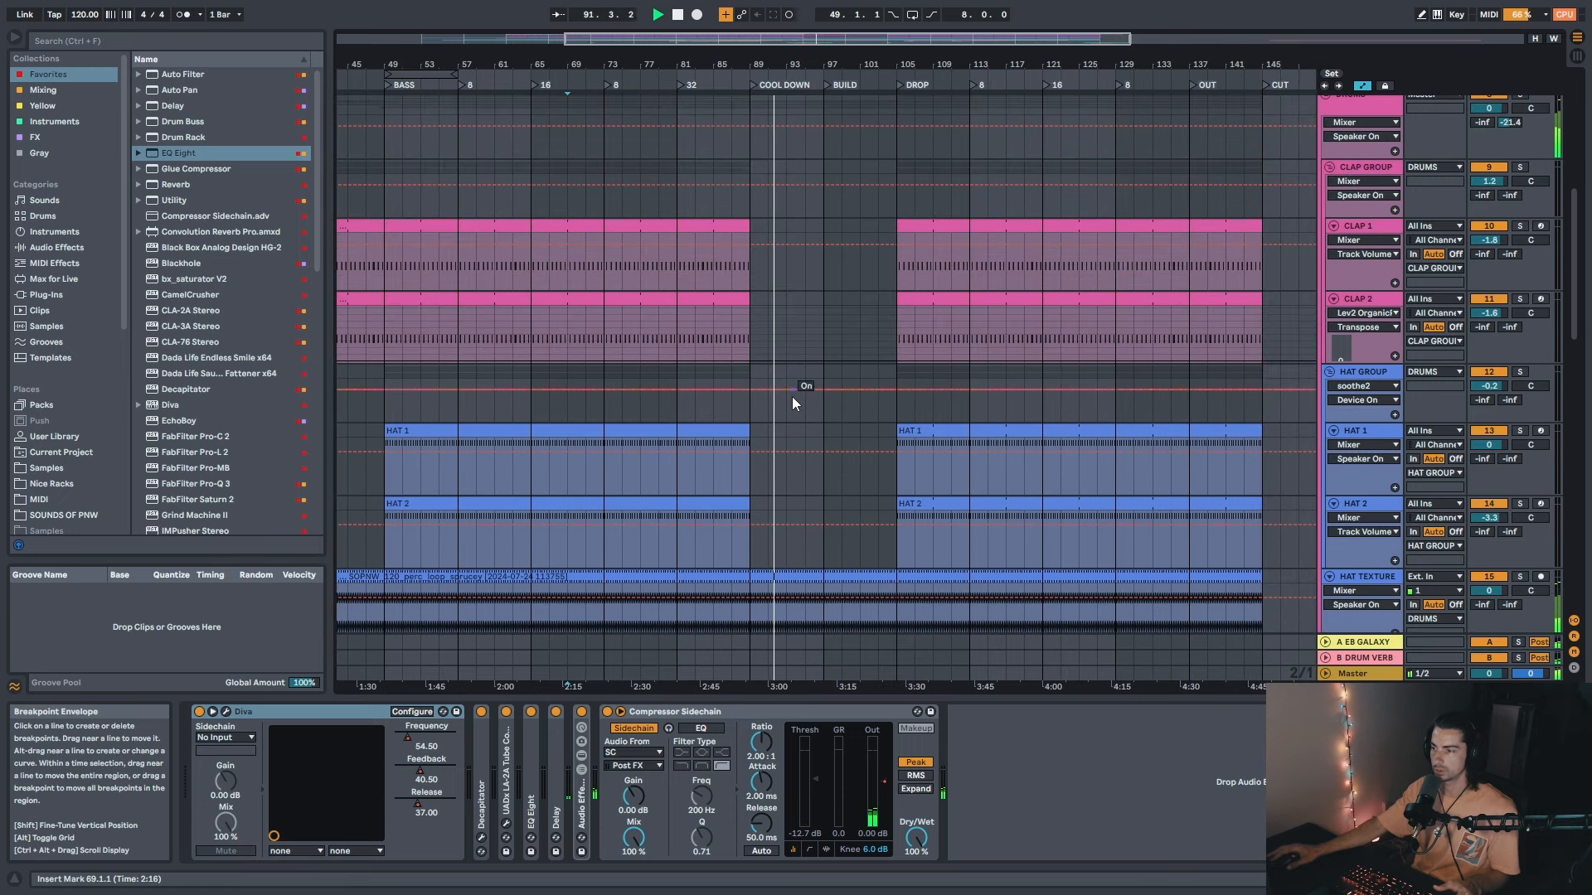
pyautogui.scroll(8, 793, 396)
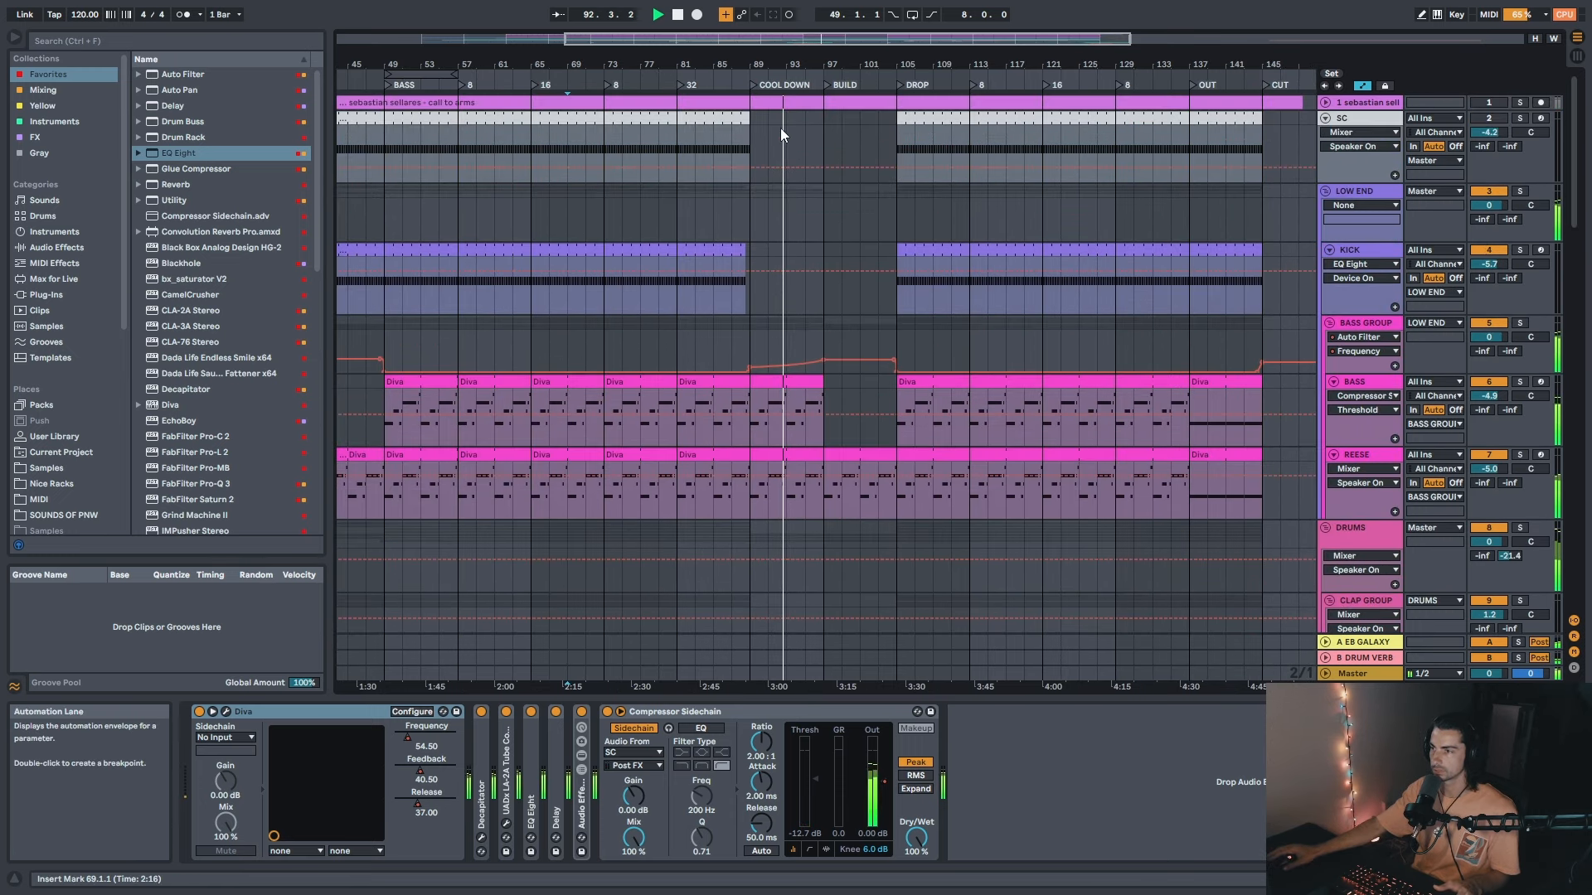
pyautogui.moveTo(862, 65); pyautogui.dragTo(809, 59)
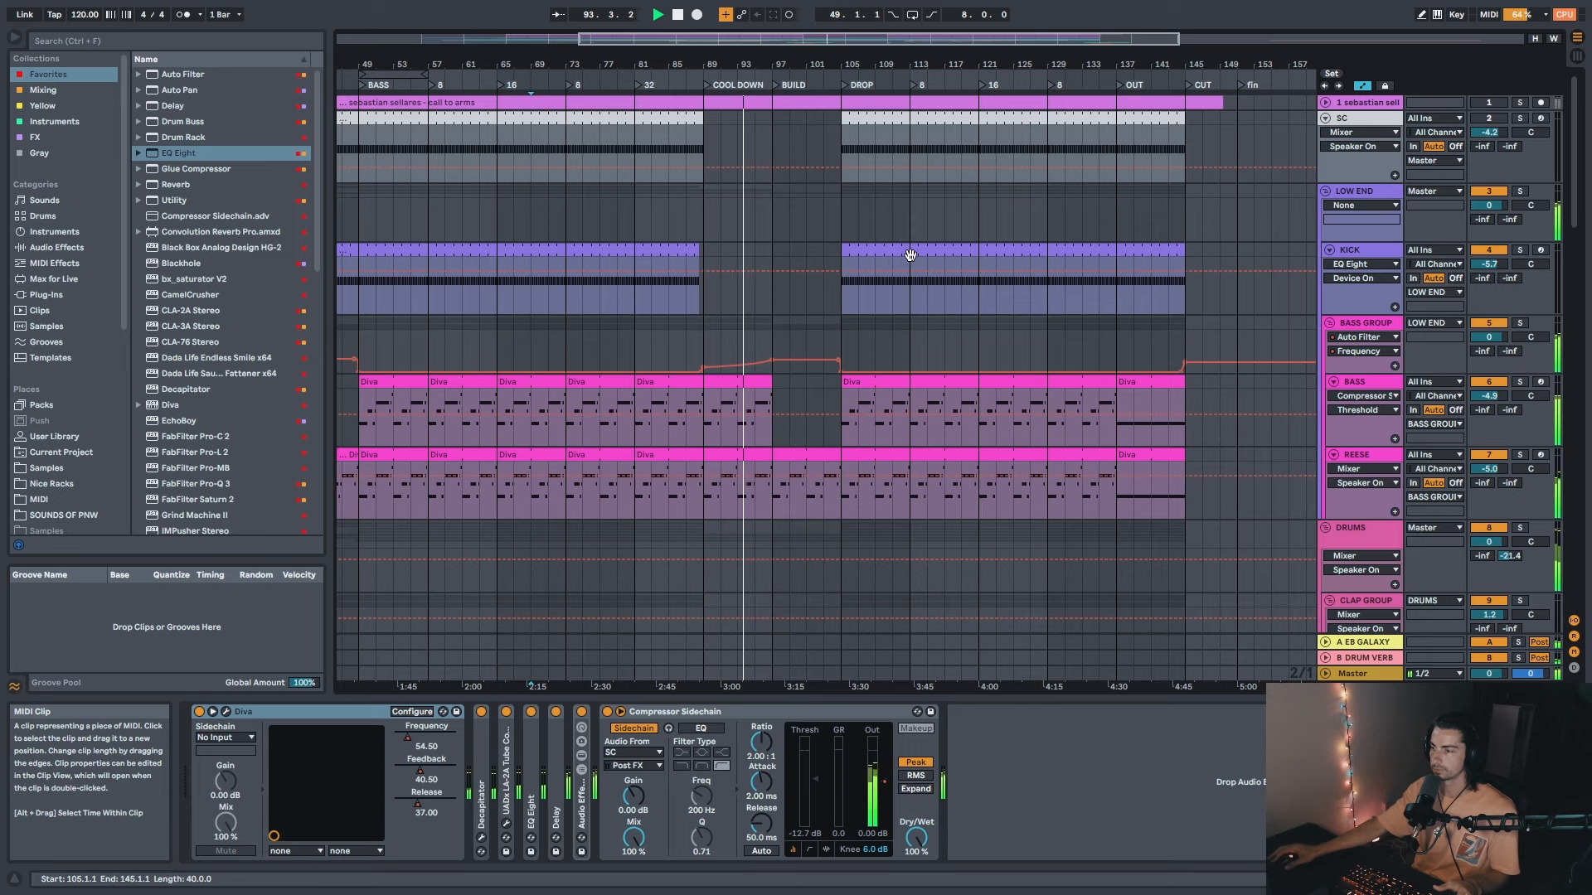
# Step: View the clip transposition envelopes of the TOP LOOP clips in the COOL DOWN and BUILD sections
pyautogui.moveTo(1576, 182); pyautogui.dragTo(1575, 406)
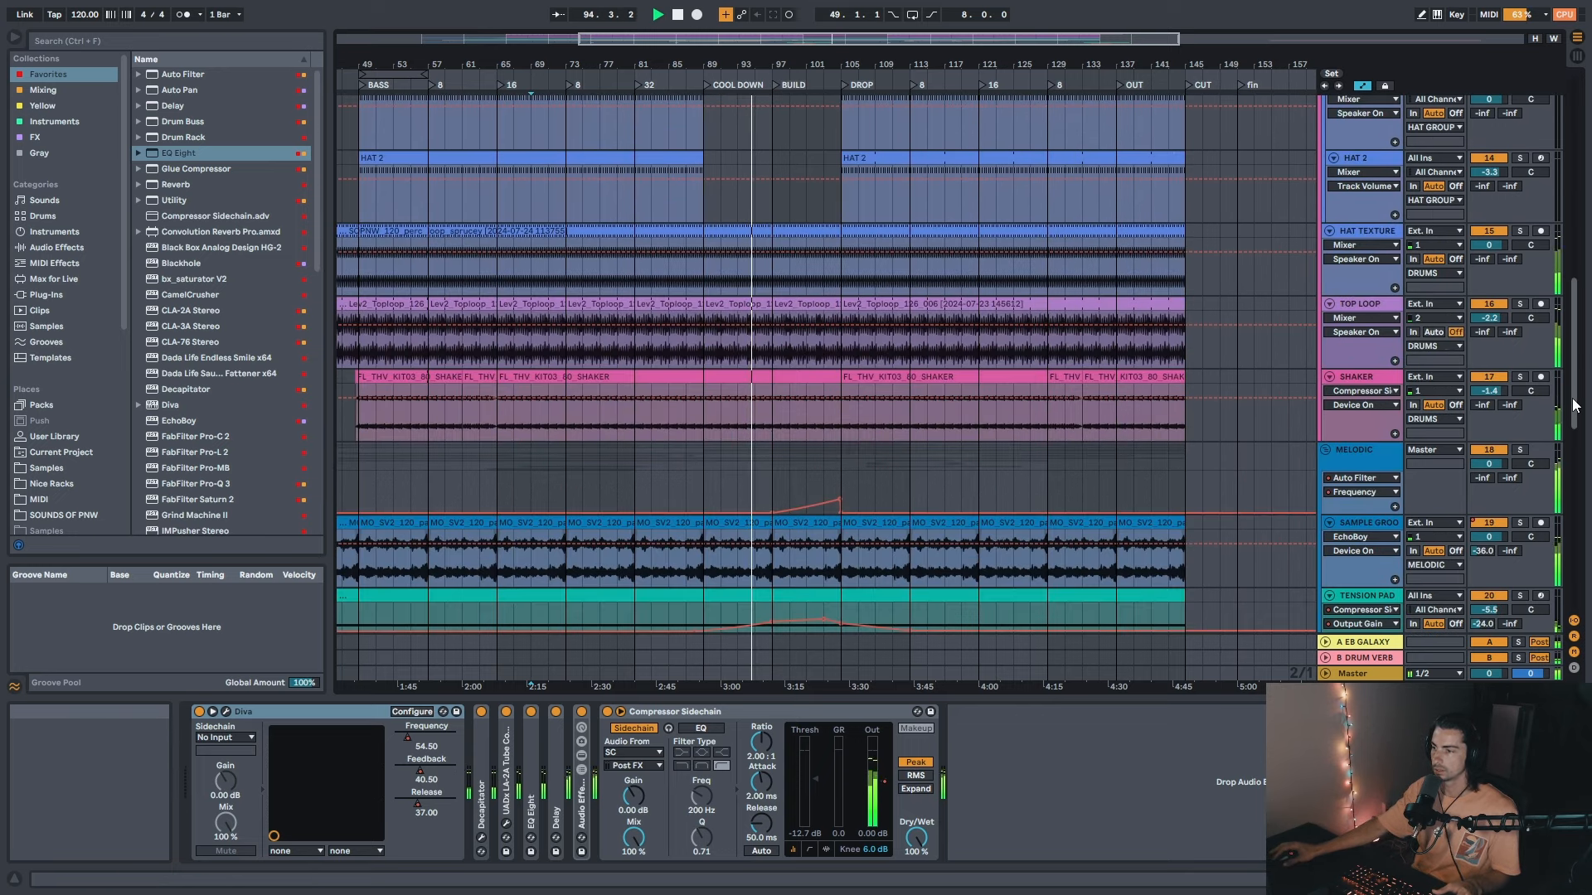
pyautogui.scroll(3, 780, 120)
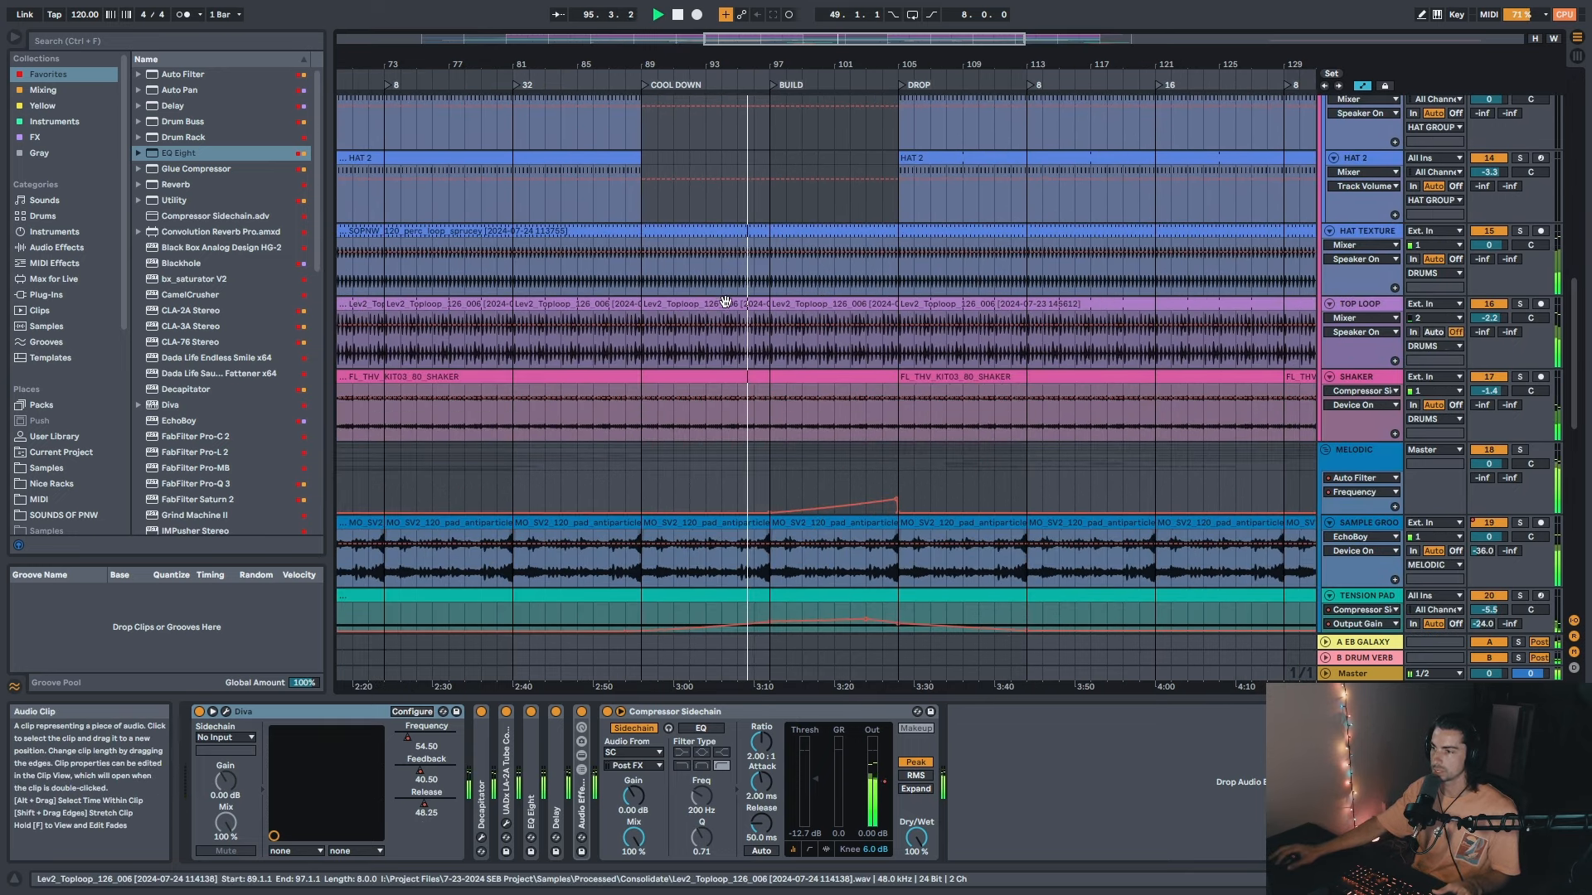
pyautogui.doubleClick(728, 306)
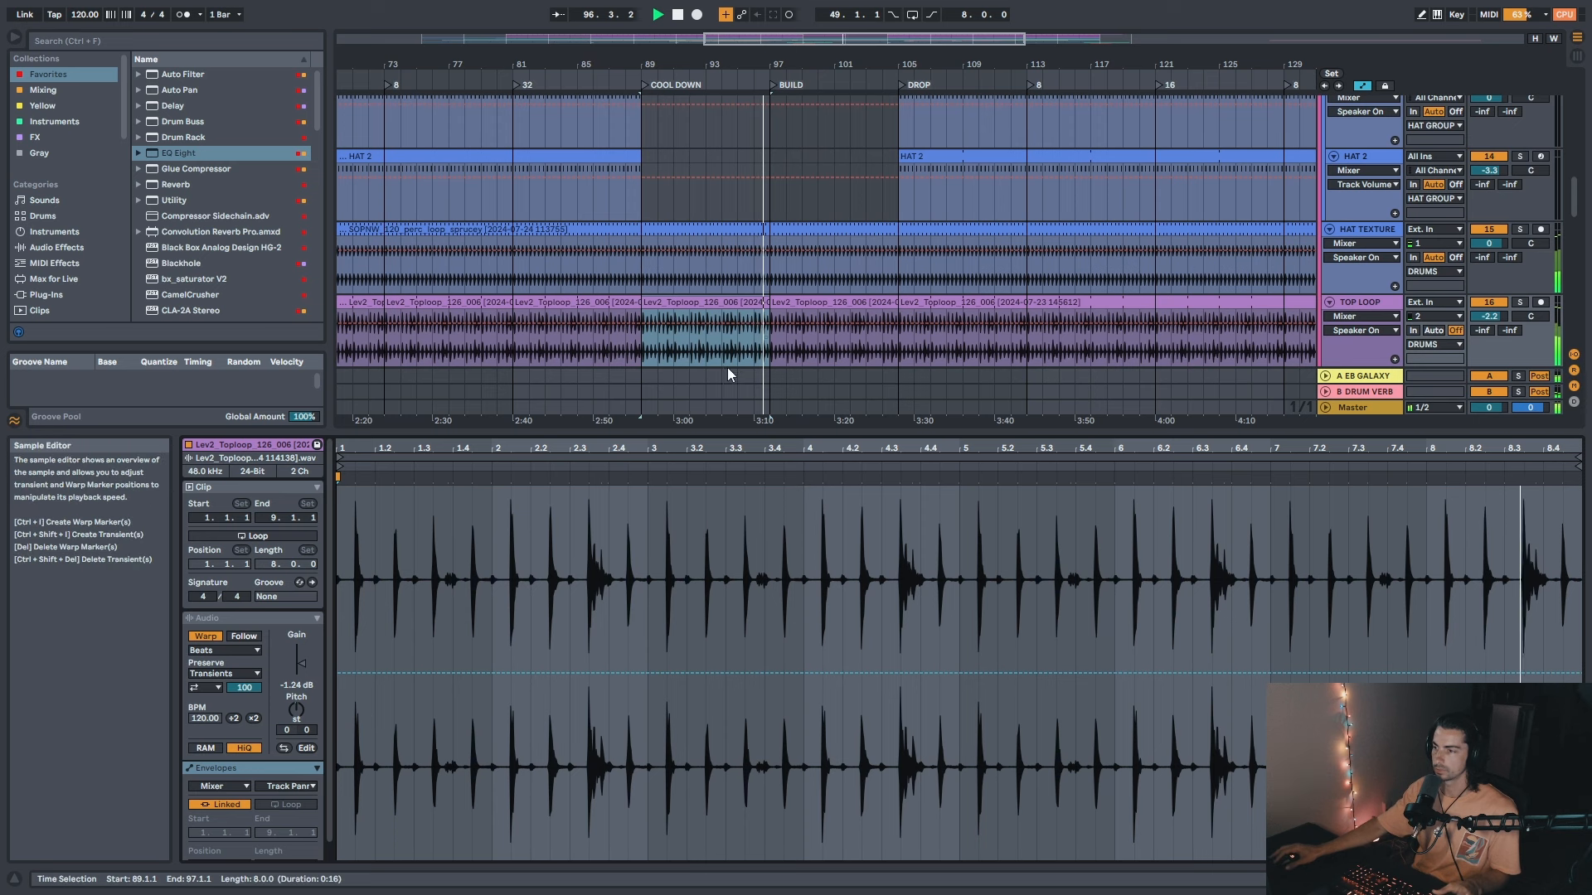
pyautogui.press('a')
pyautogui.scroll(-2, 270, 776)
pyautogui.click(235, 768)
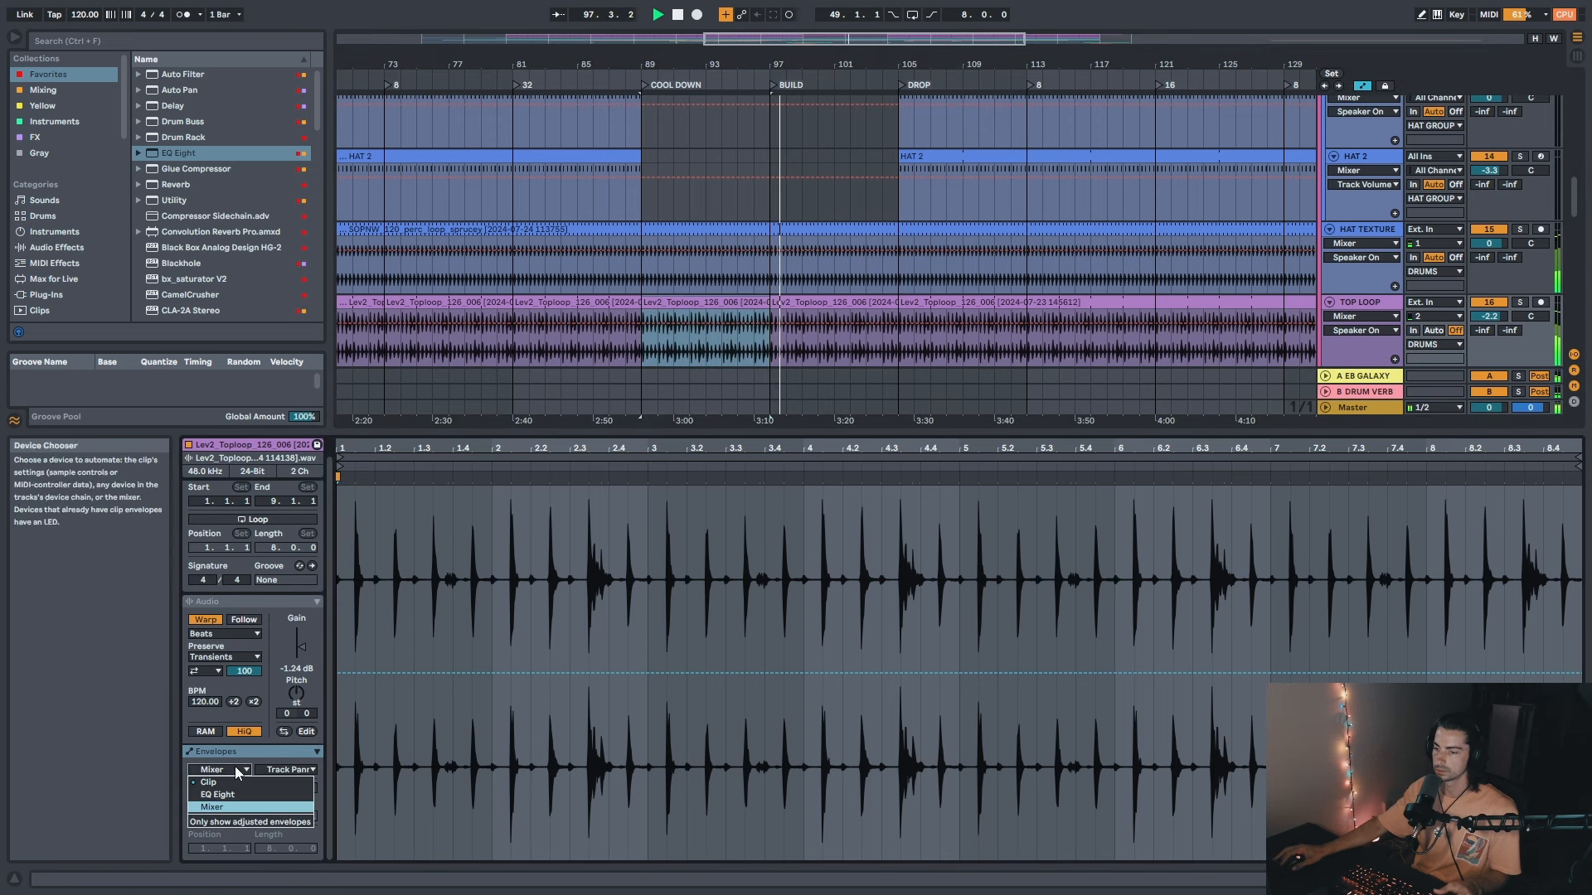
pyautogui.click(235, 782)
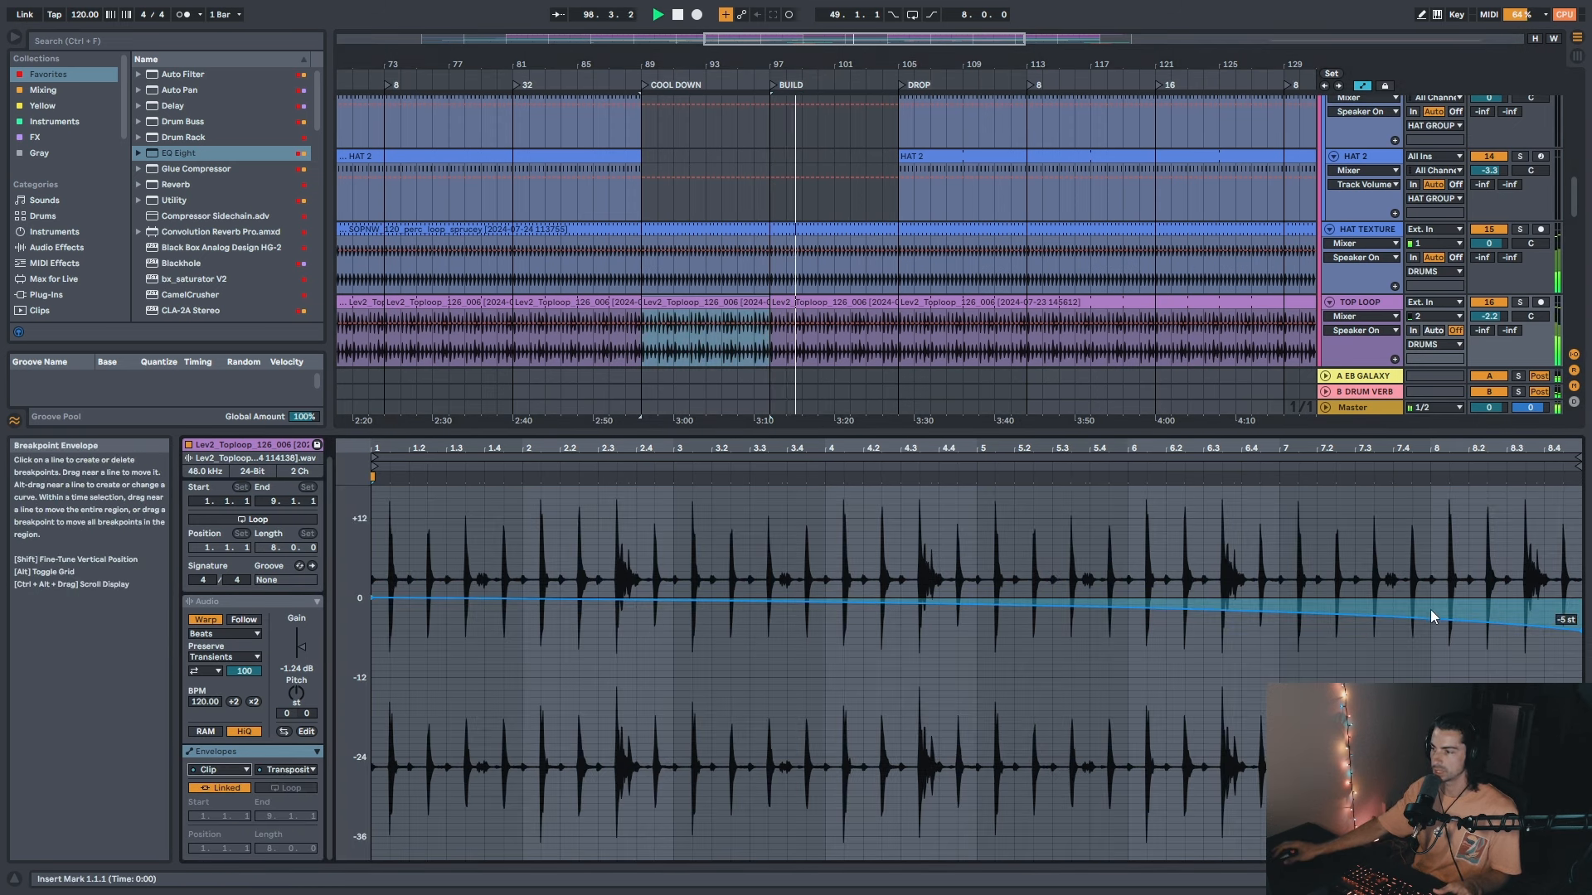
pyautogui.click(829, 302)
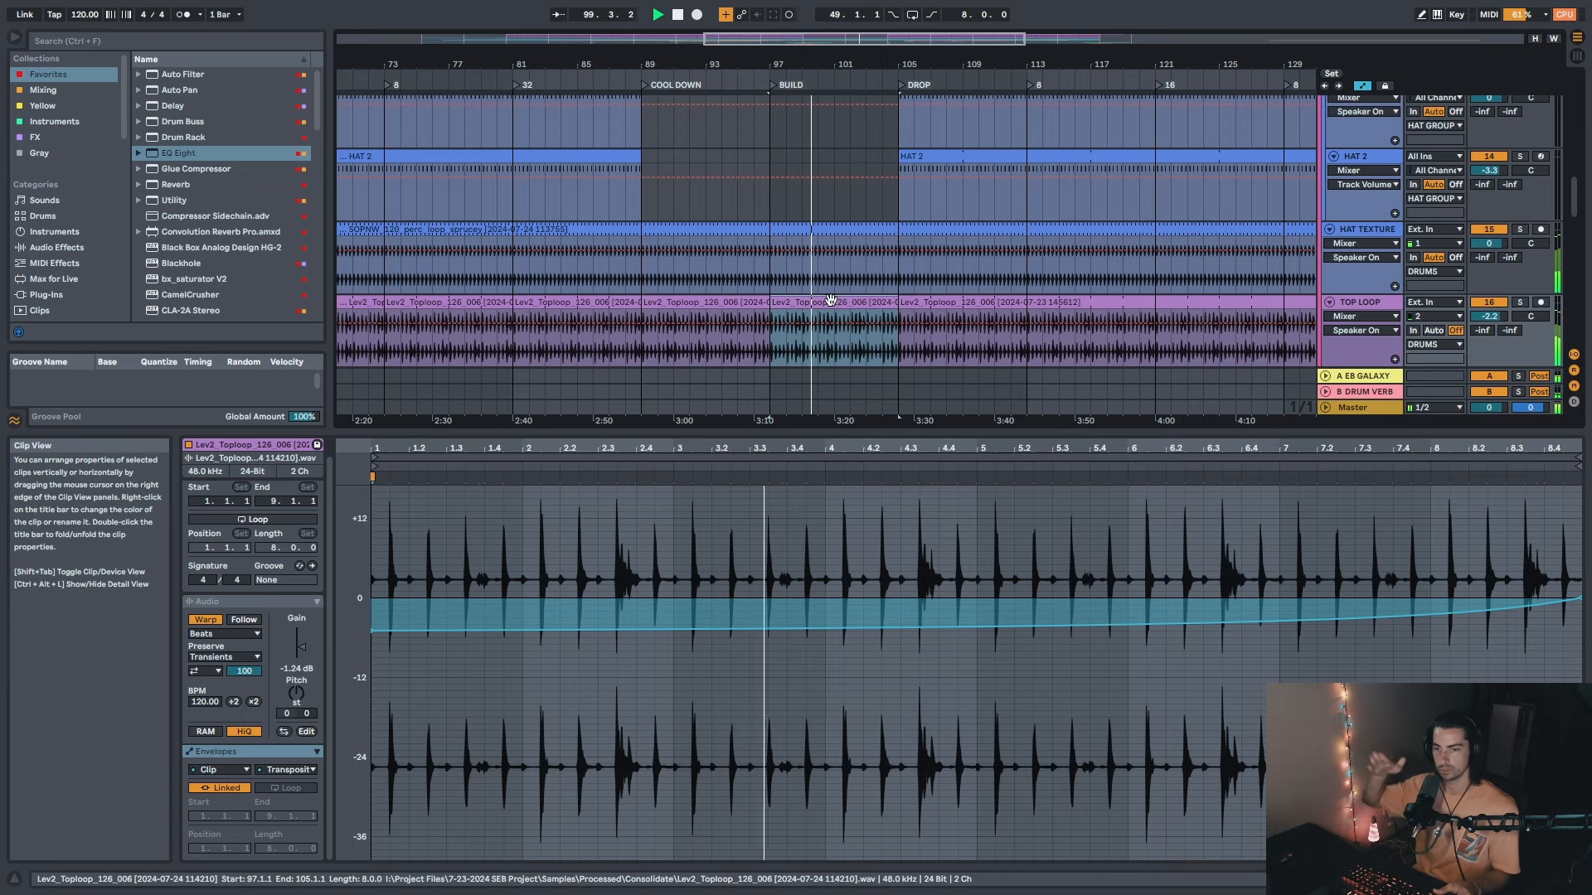
pyautogui.hotkey('shift', 'Tab')
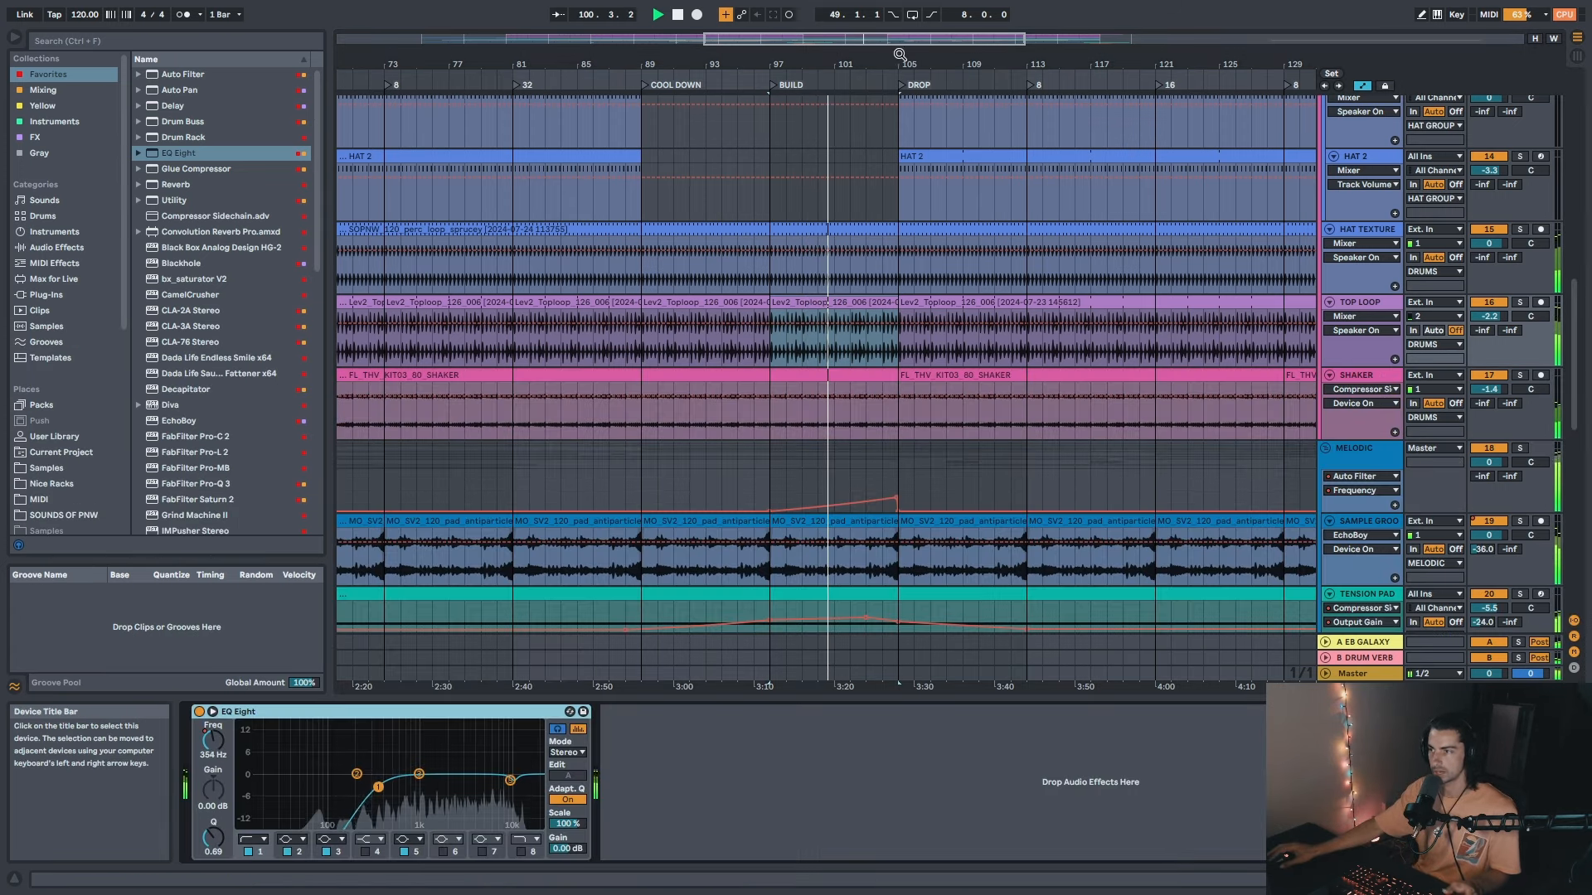
# Step: Follow the melodic tracks from BUILD into DROP and display the first TENSION PAD track's devices
pyautogui.moveTo(900, 54); pyautogui.dragTo(780, 56)
pyautogui.scroll(-1, 948, 435)
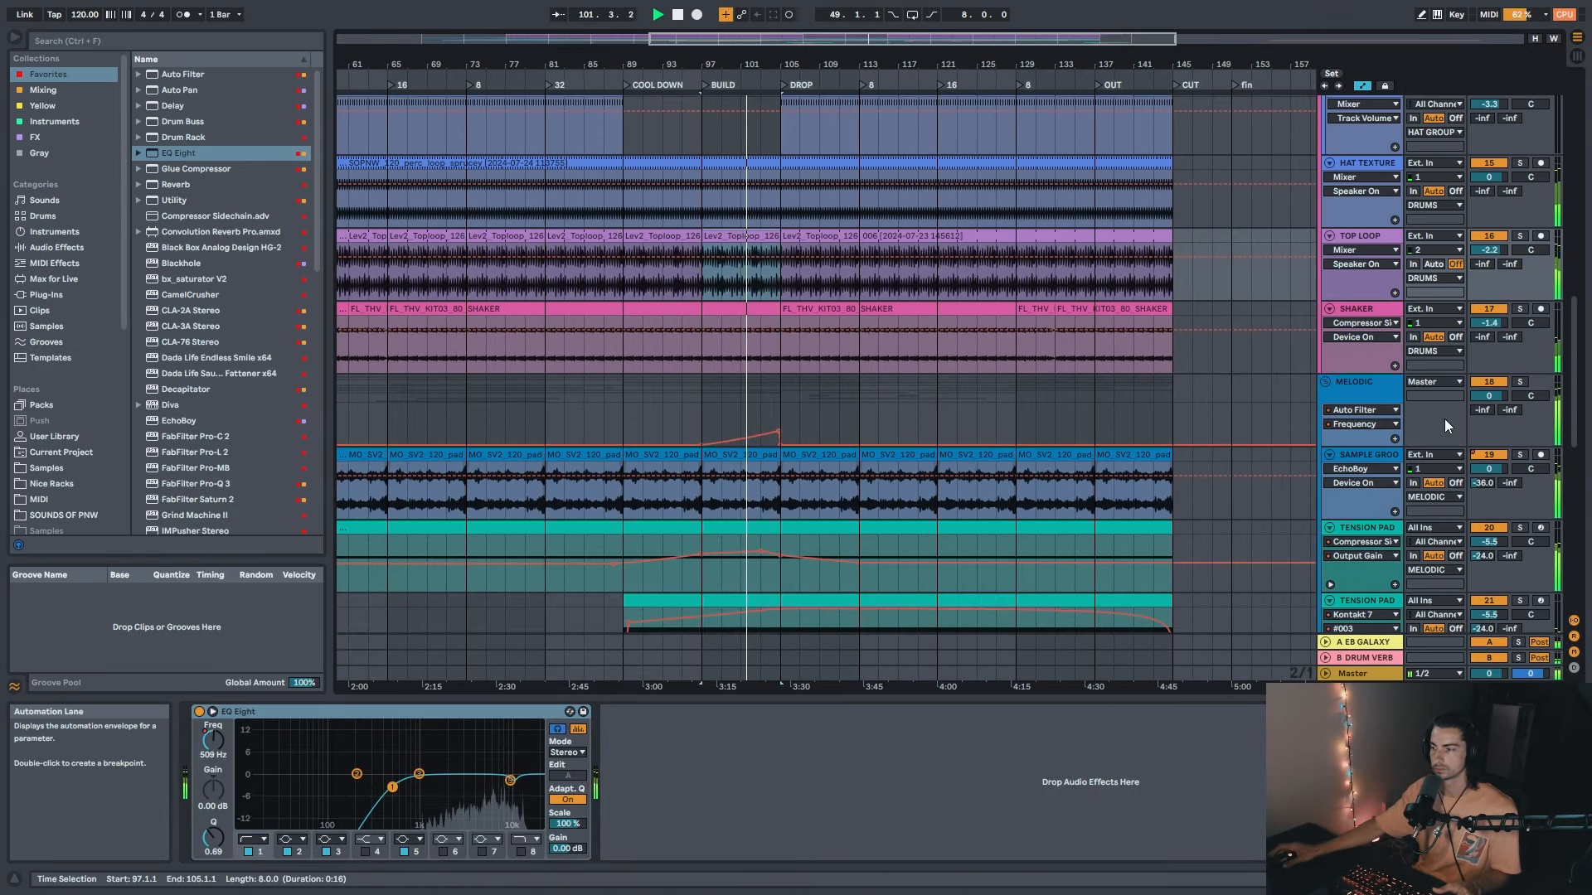
pyautogui.moveTo(1577, 367); pyautogui.dragTo(1580, 434)
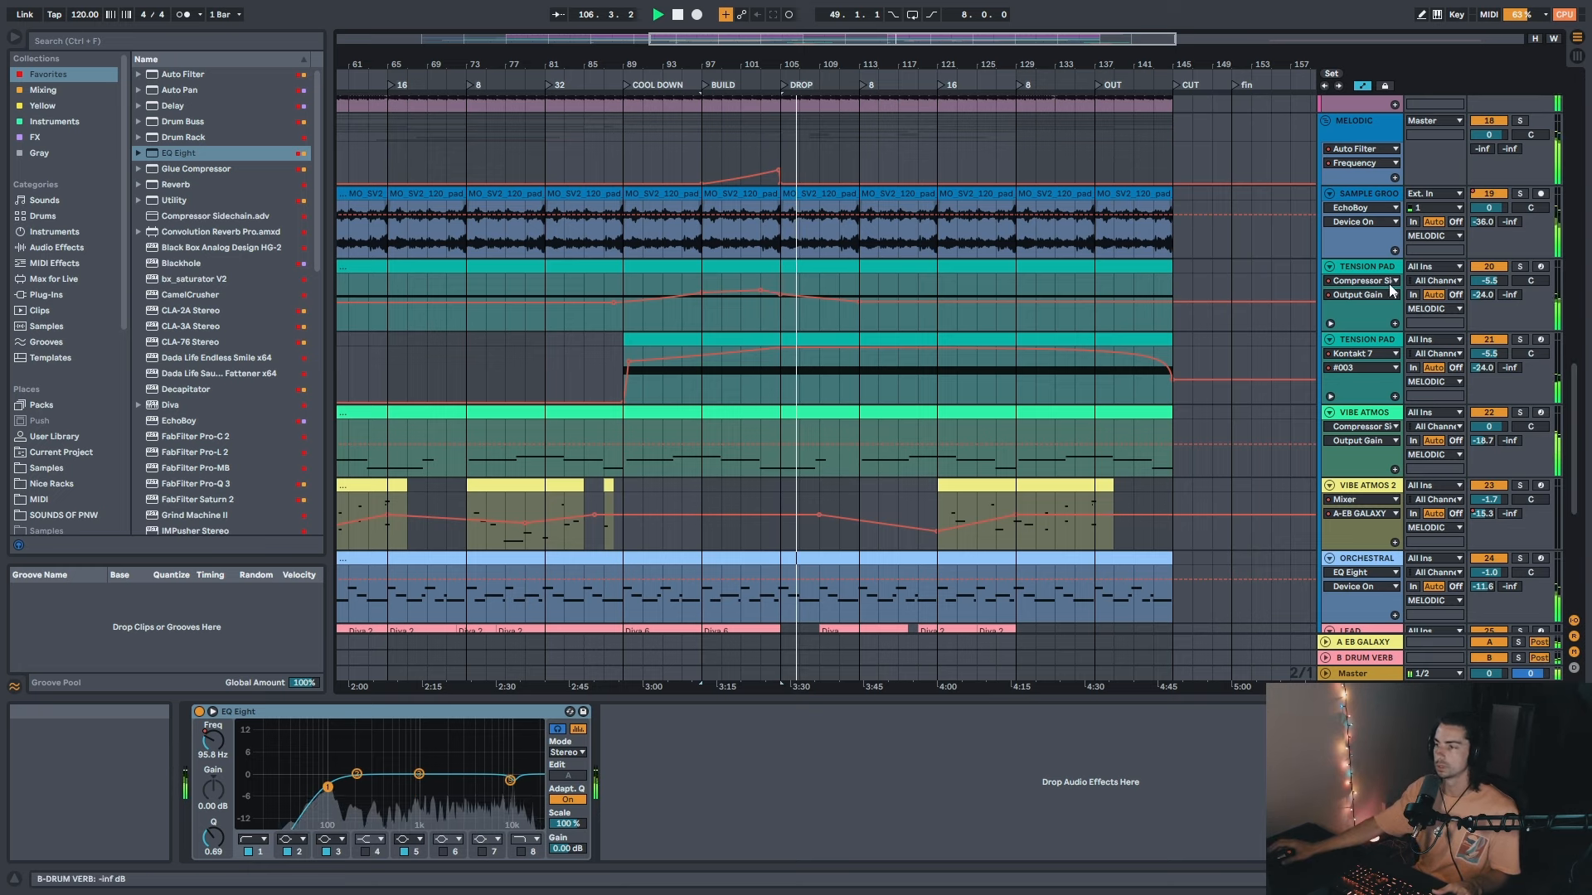
pyautogui.moveTo(721, 65); pyautogui.dragTo(732, 93)
pyautogui.click(1367, 271)
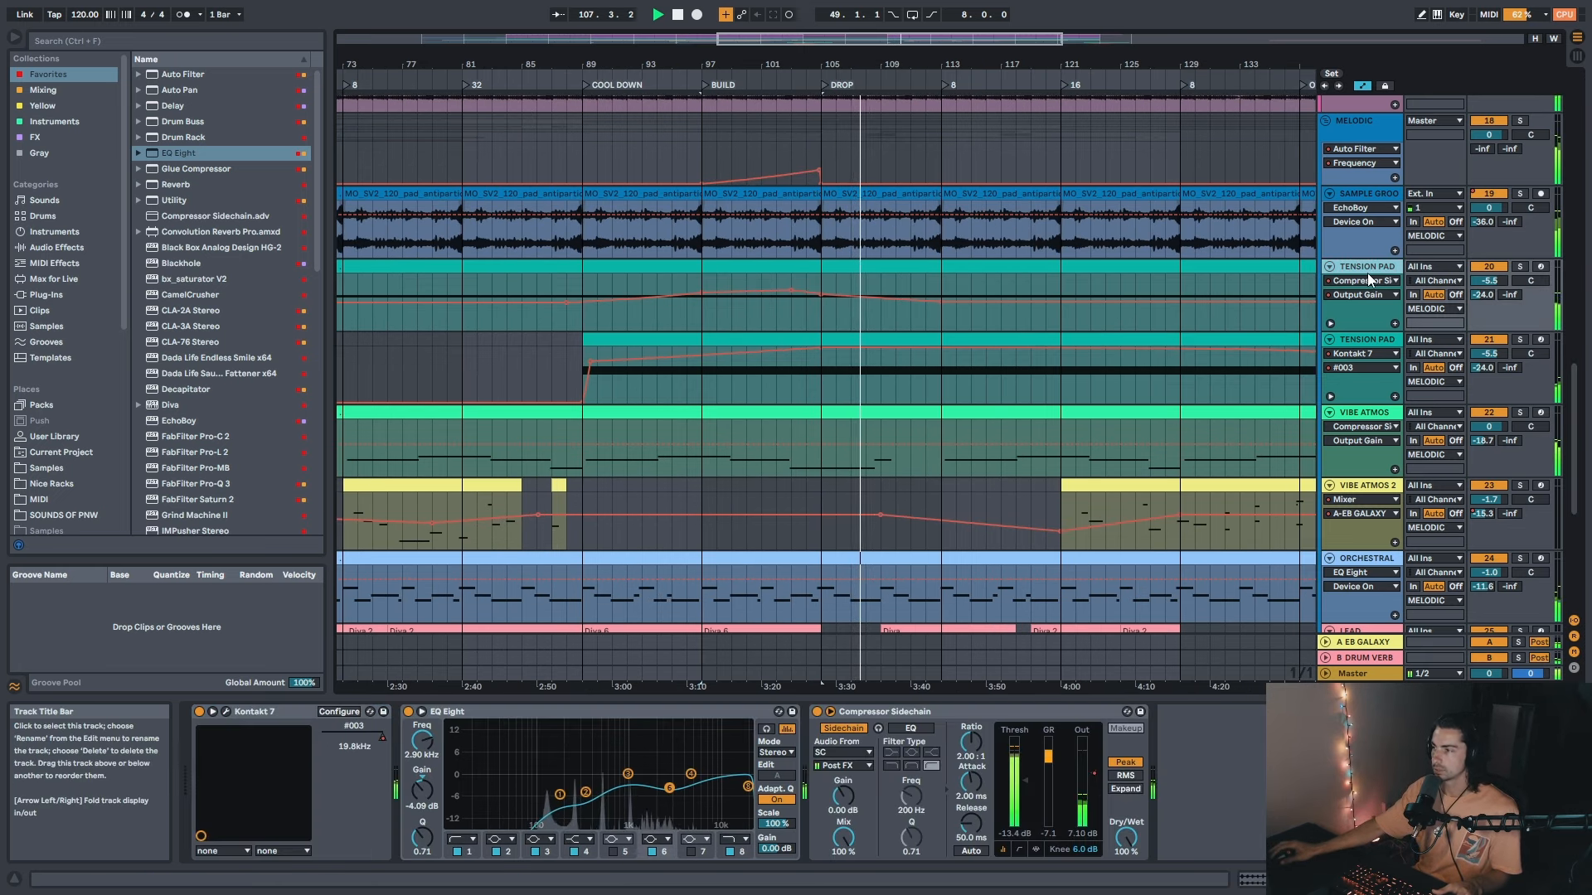
# Step: Stop playback and place the insert marker at bar 97 on the first TENSION PAD track
pyautogui.press('space')
pyautogui.click(709, 315)
pyautogui.moveTo(766, 65); pyautogui.dragTo(764, 41)
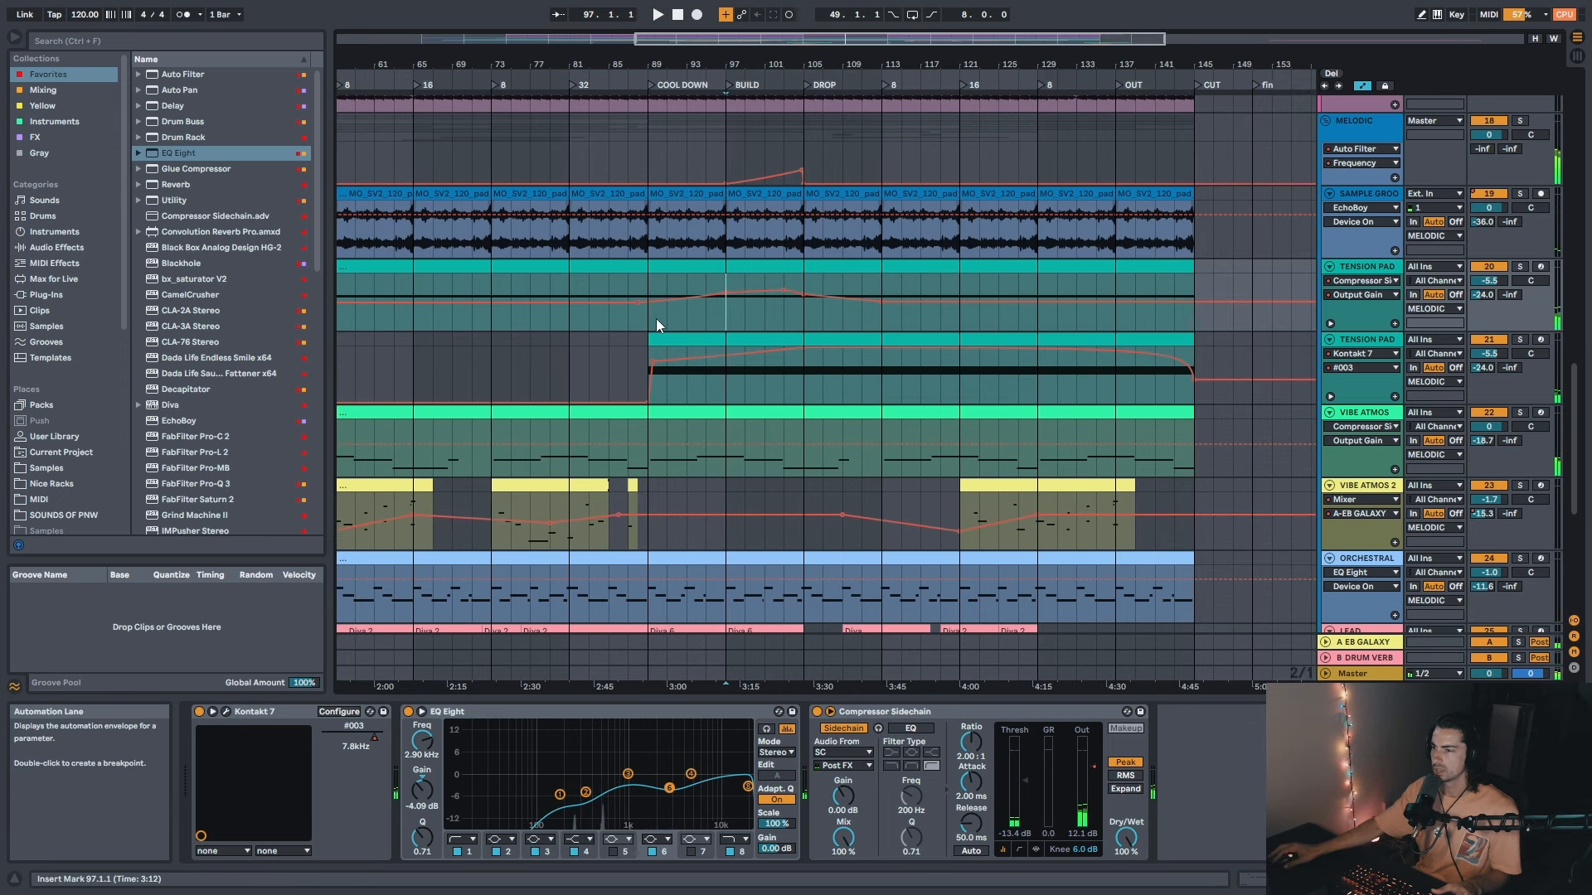
# Step: Solo the first TENSION PAD track, play its gain automation from bar 89 and select its COOL DOWN and BUILD range
pyautogui.press('s')
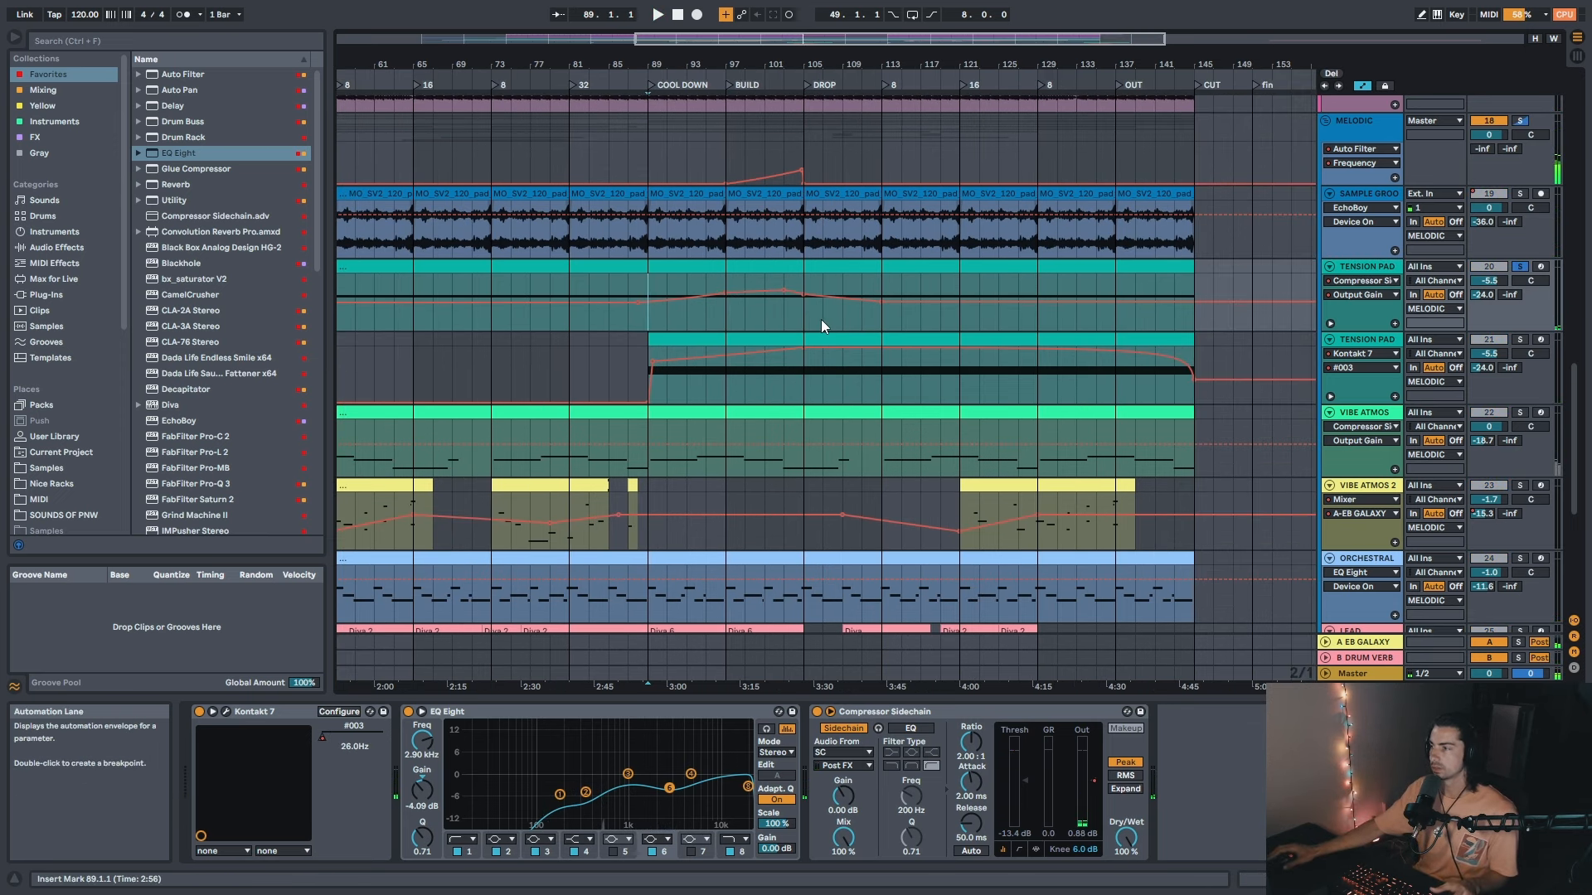
pyautogui.click(1365, 282)
pyautogui.click(1076, 299)
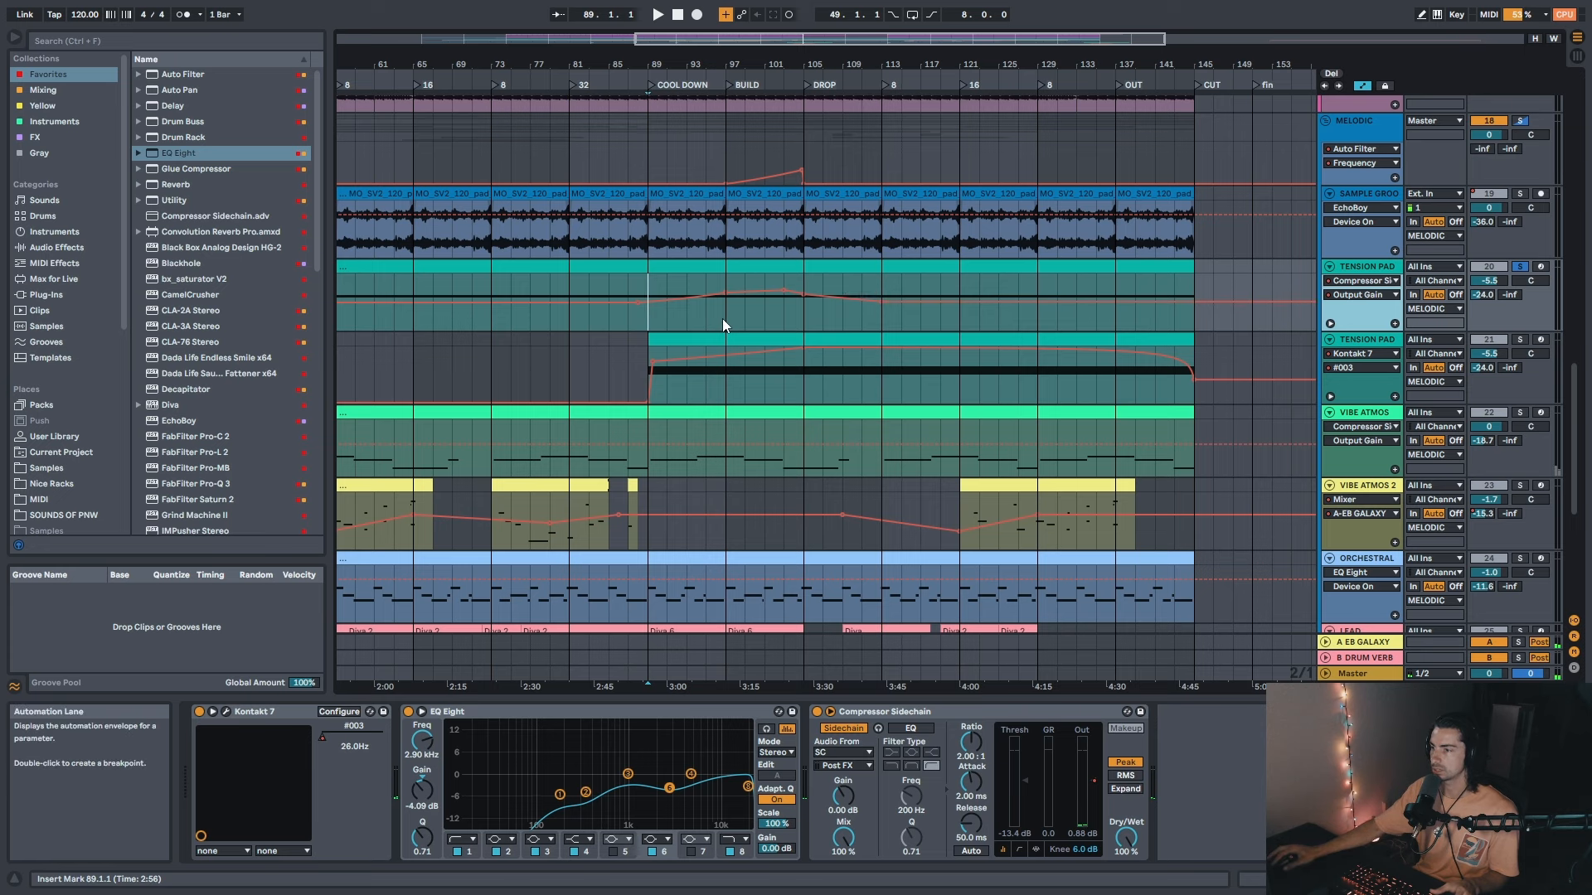
pyautogui.moveTo(760, 61)
pyautogui.mouseDown()
pyautogui.moveTo(760, 83)
pyautogui.moveTo(773, 66)
pyautogui.mouseUp()
pyautogui.press('space')
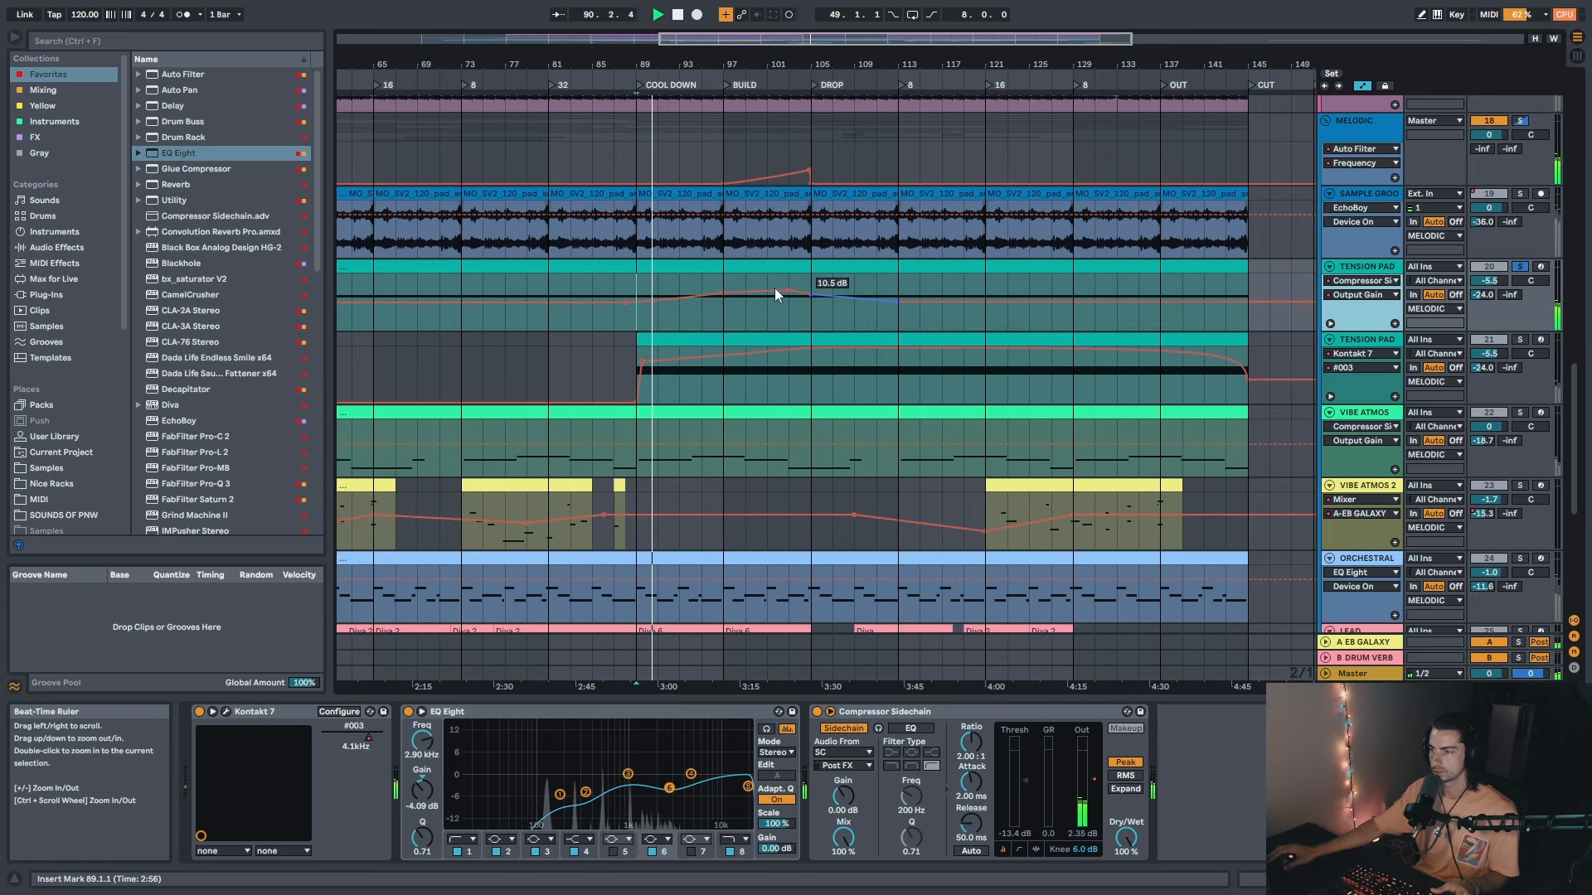
pyautogui.scroll(-3, 763, 118)
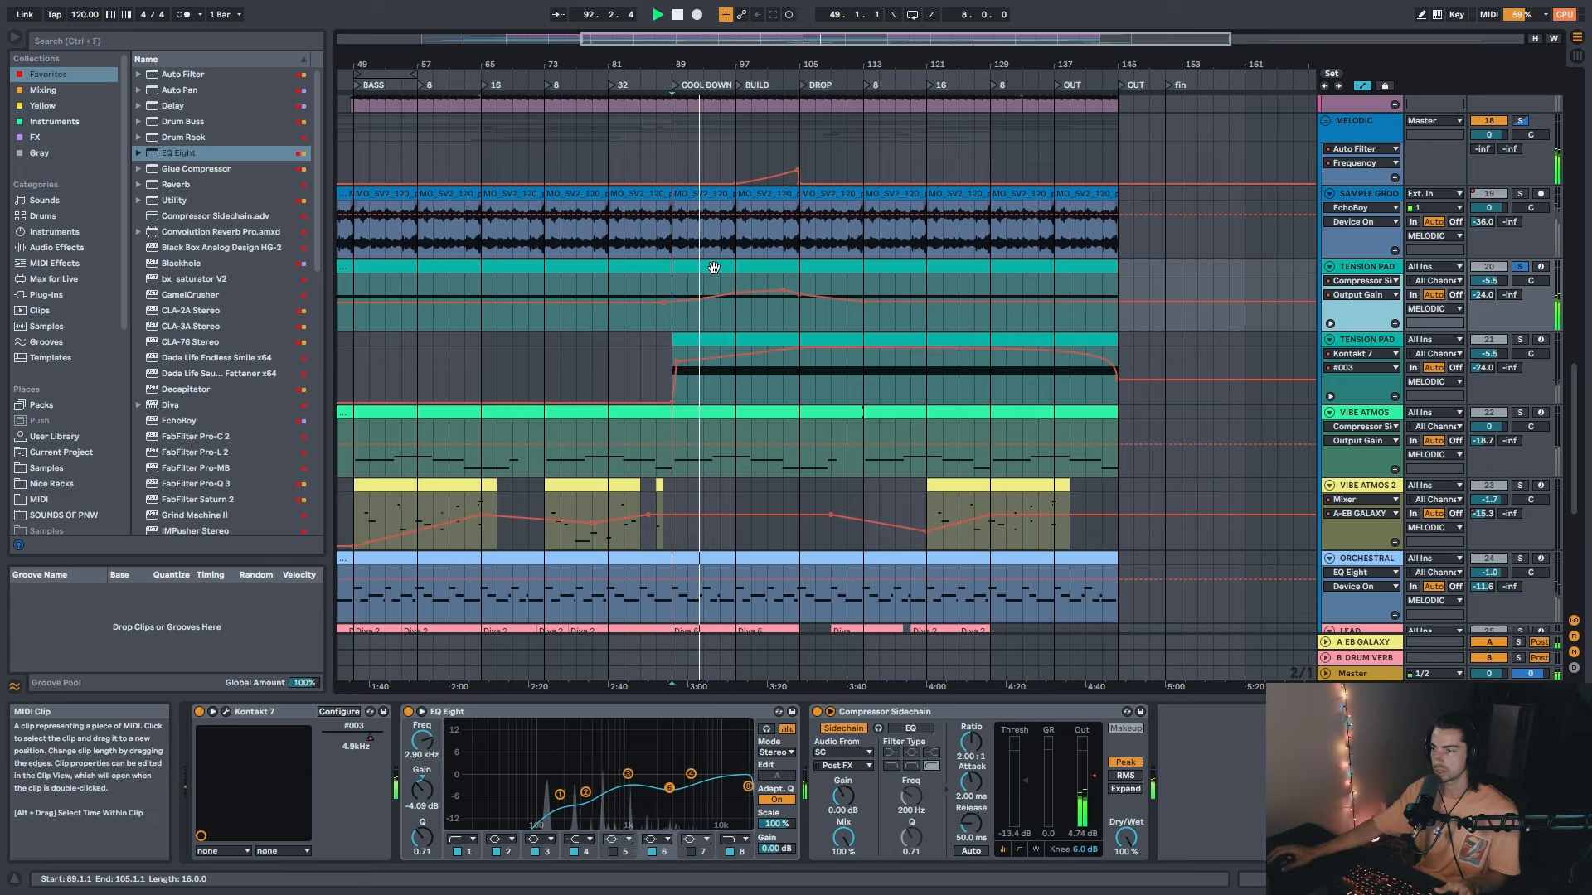
pyautogui.scroll(2, 745, 166)
pyautogui.click(726, 265)
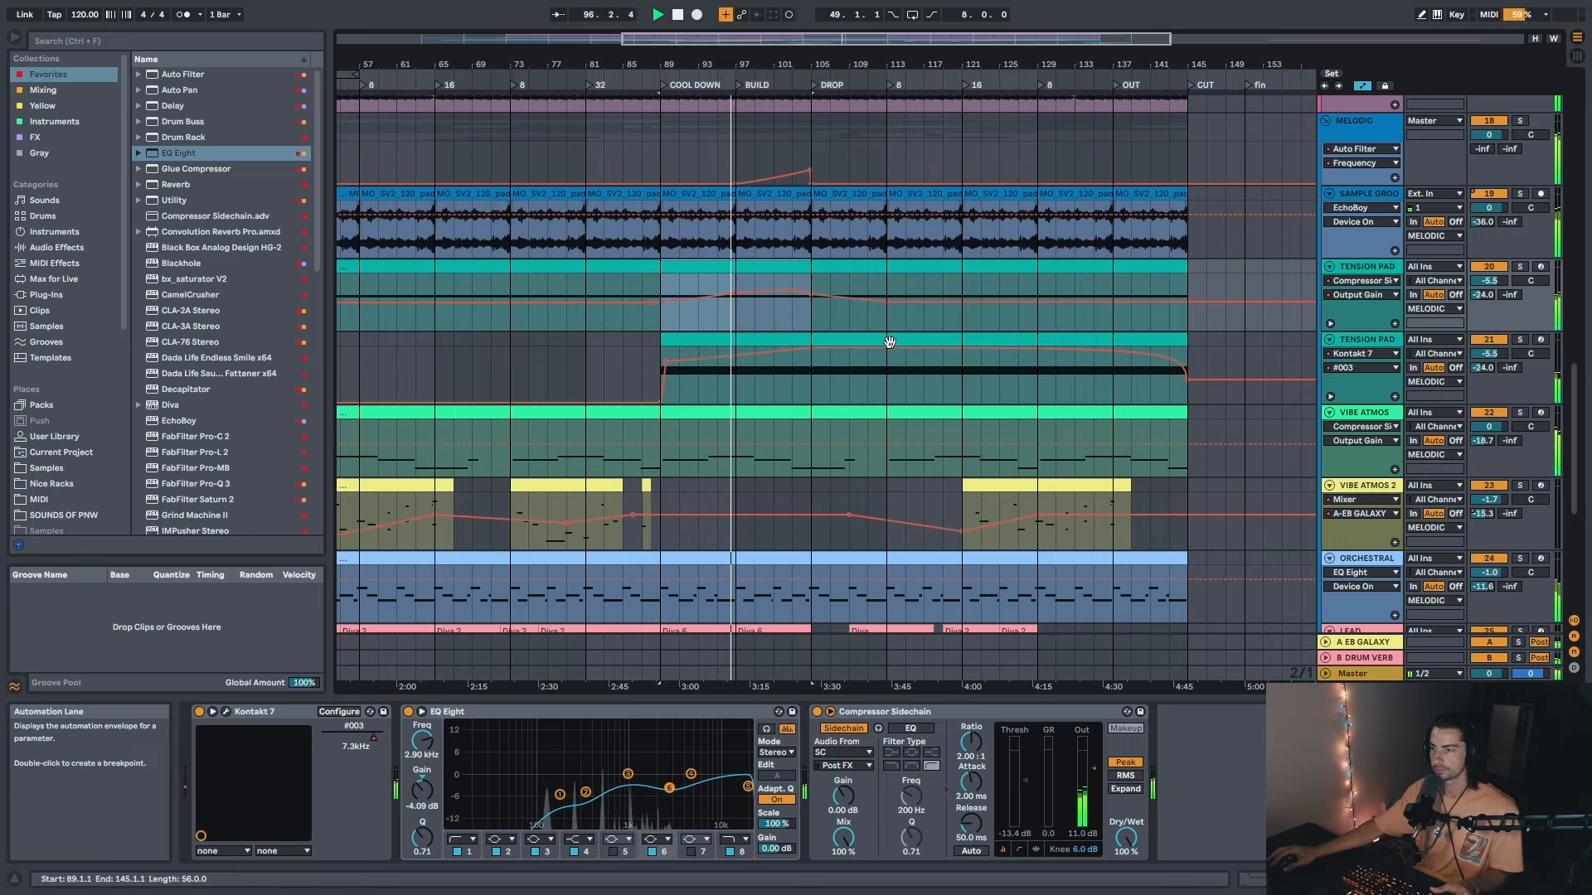
# Step: Display the second TENSION PAD track's devices and solo both TENSION PAD tracks during playback
pyautogui.click(1380, 340)
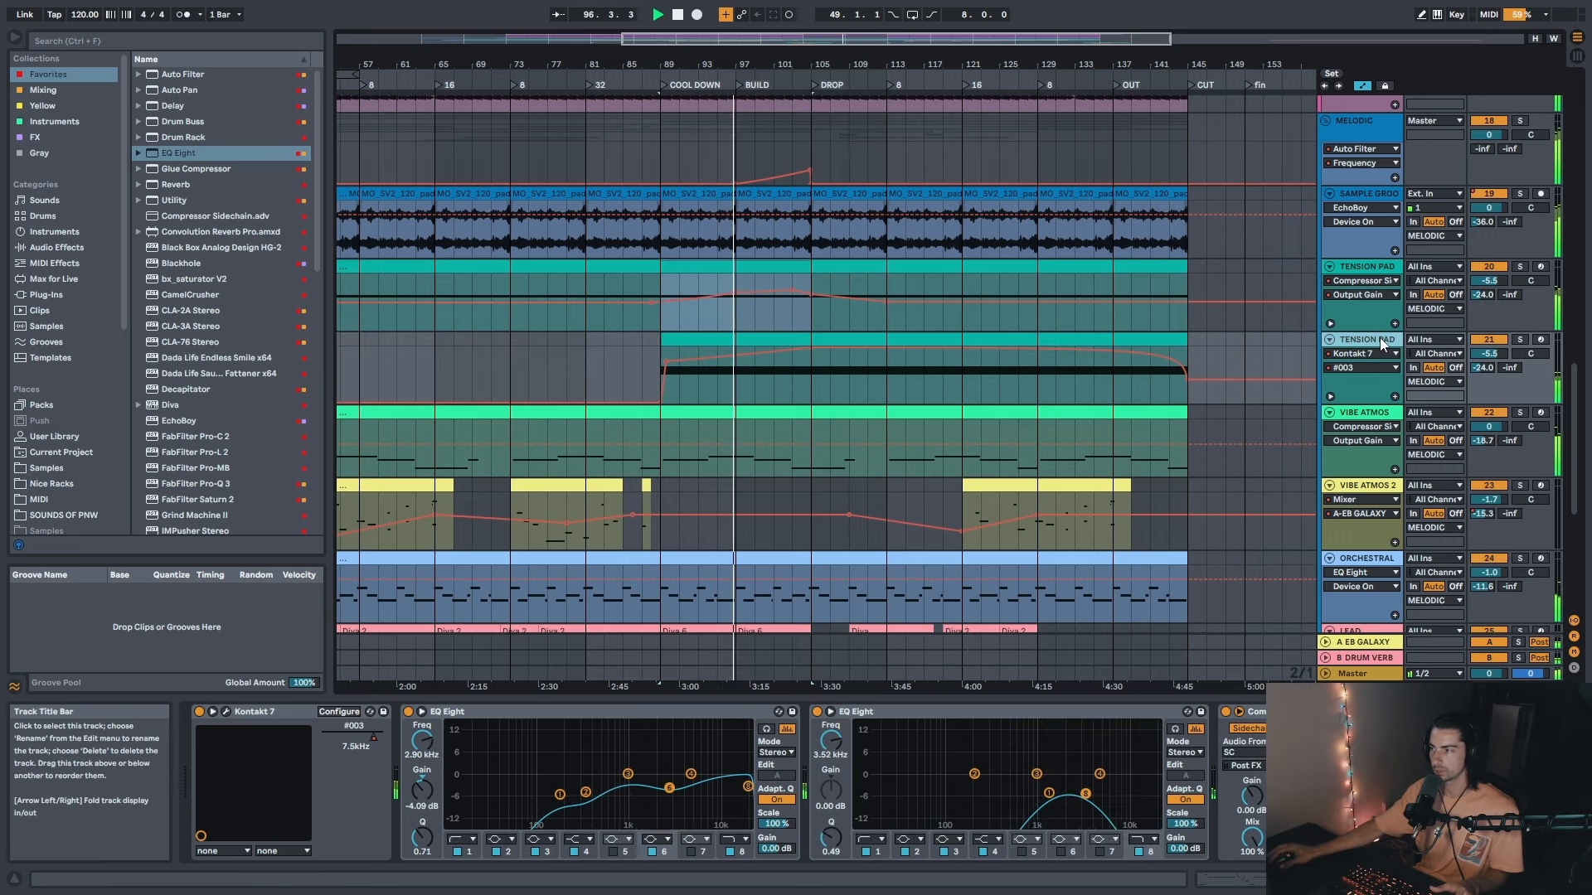
pyautogui.click(1520, 339)
pyautogui.keyDown('ctrl'); pyautogui.click(1522, 266); pyautogui.keyUp('ctrl')
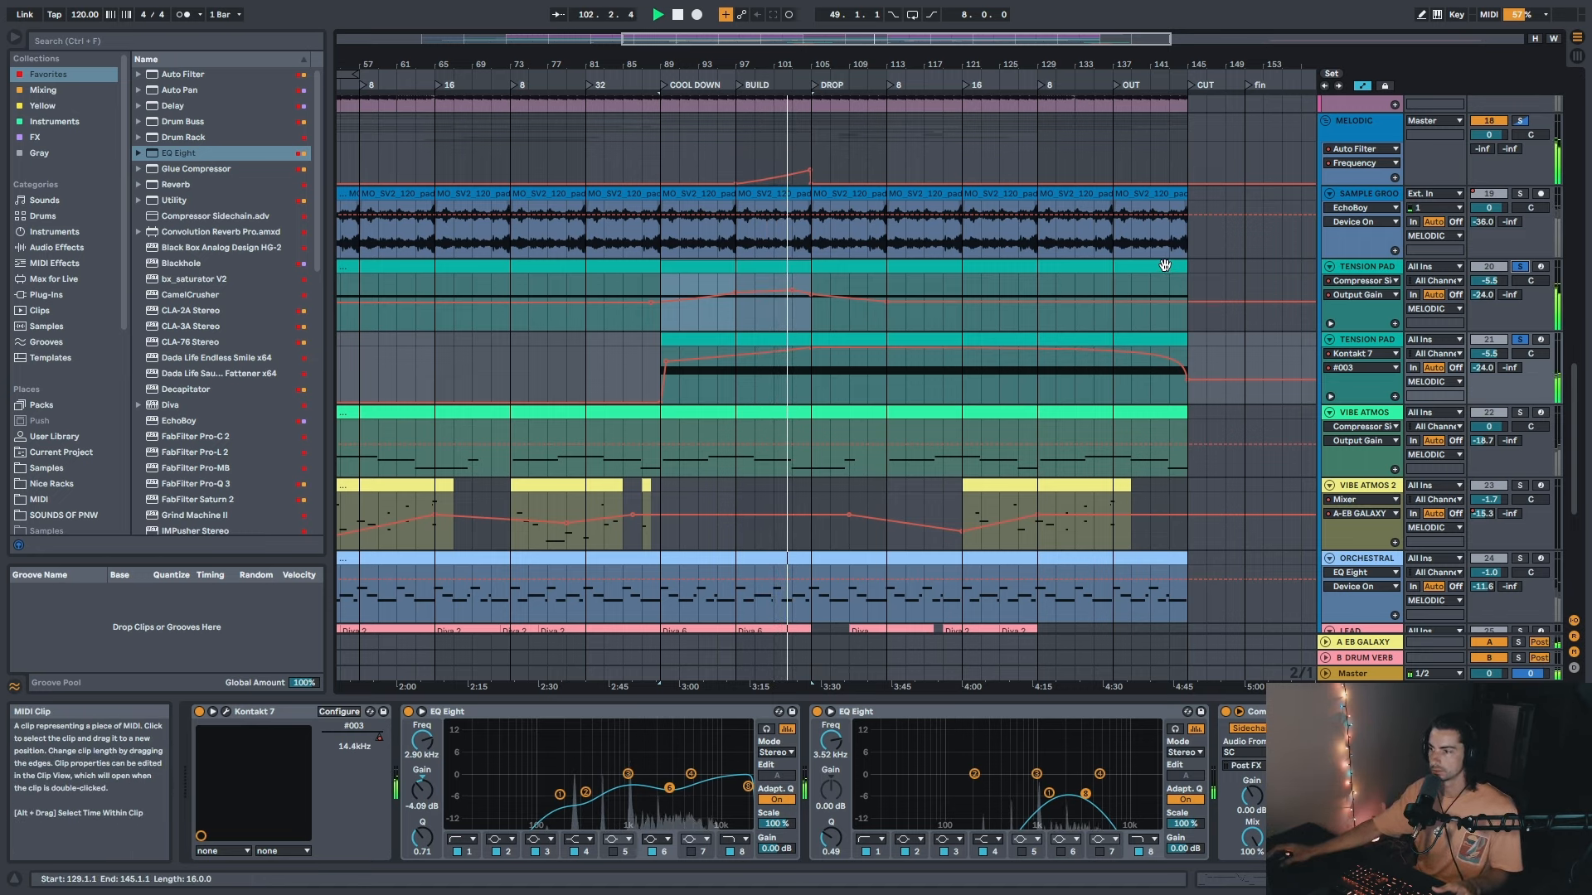
# Step: Display the MELODIC group's Auto Filter, stop playback and place the insert marker at bar 102
pyautogui.click(1399, 142)
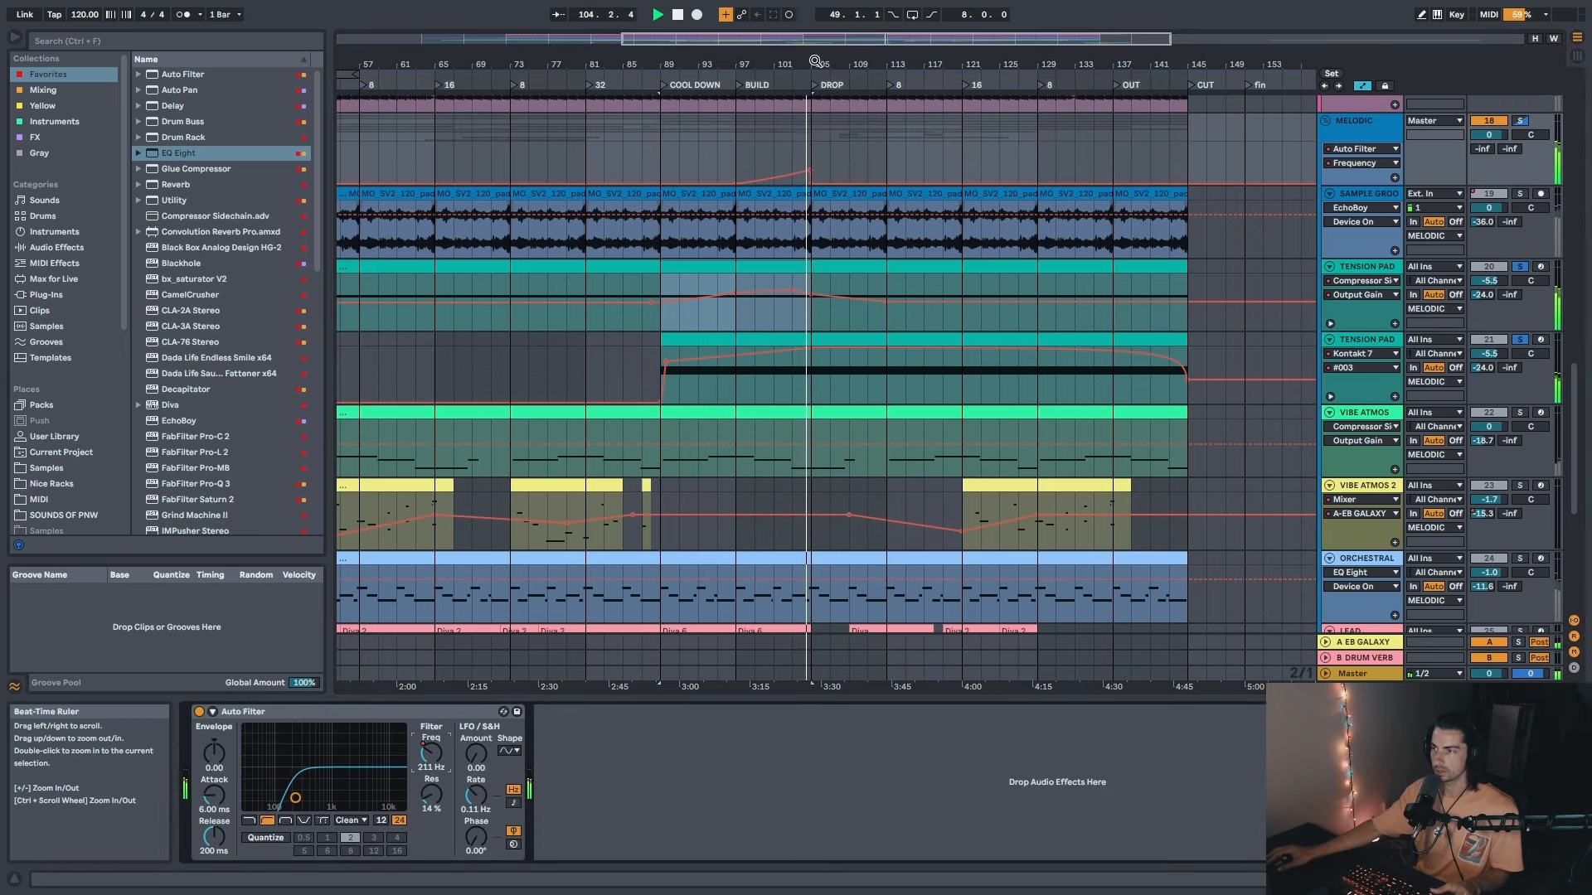
pyautogui.moveTo(816, 62); pyautogui.dragTo(815, 93)
pyautogui.click(759, 155)
pyautogui.press('space')
pyautogui.click(1351, 124)
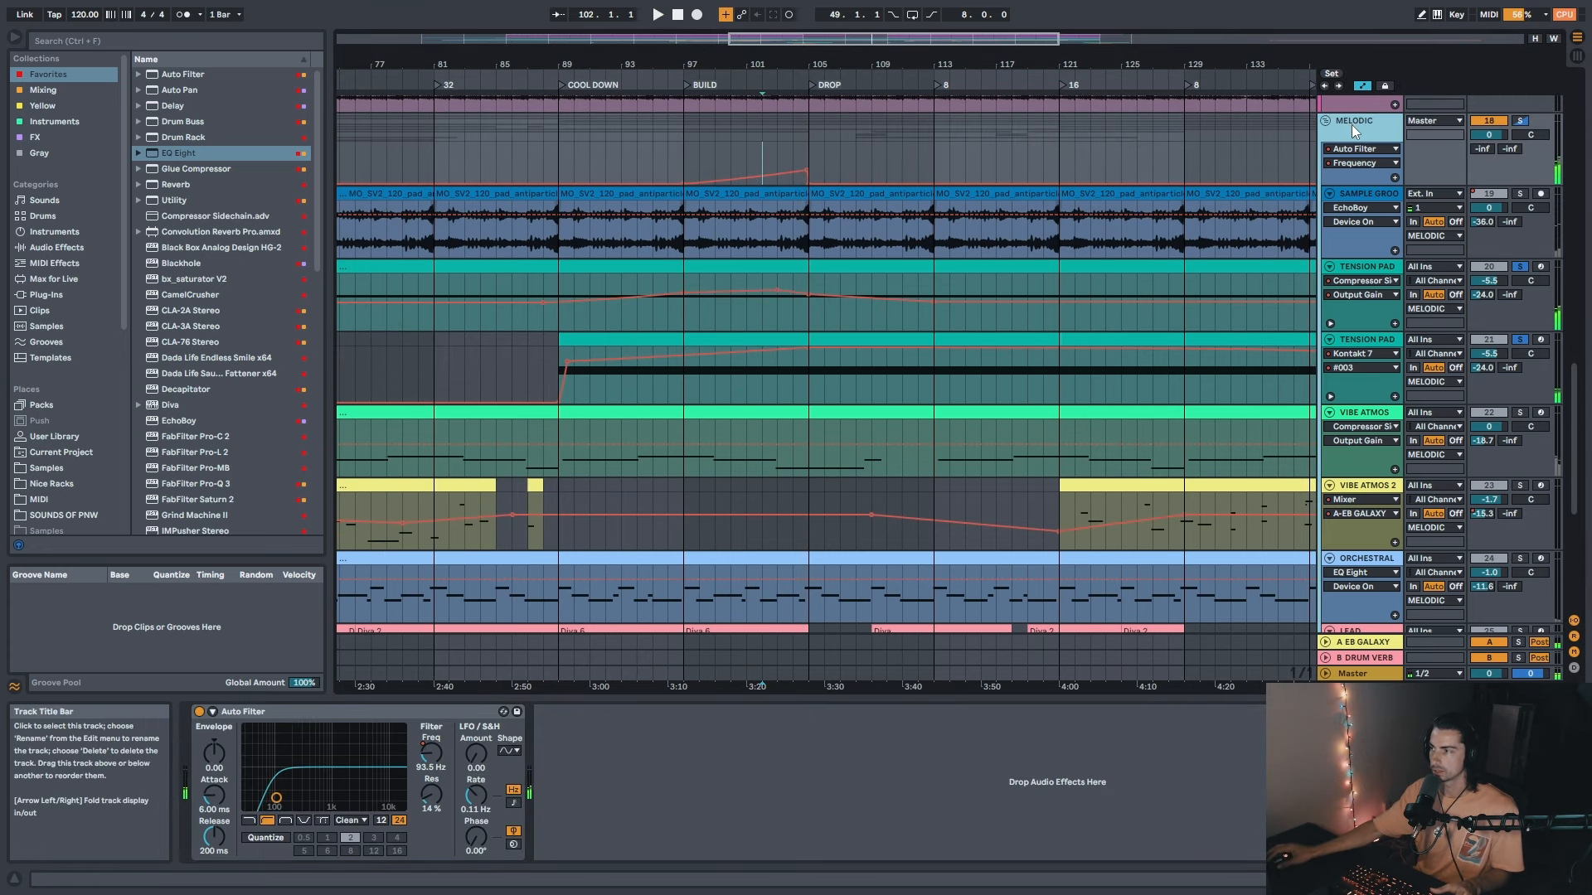
# Step: Examine the MELODIC group's filter frequency automation in BUILD, placing the insert marker at bars 105, 102 and 103
pyautogui.moveTo(1583, 448); pyautogui.dragTo(1578, 384)
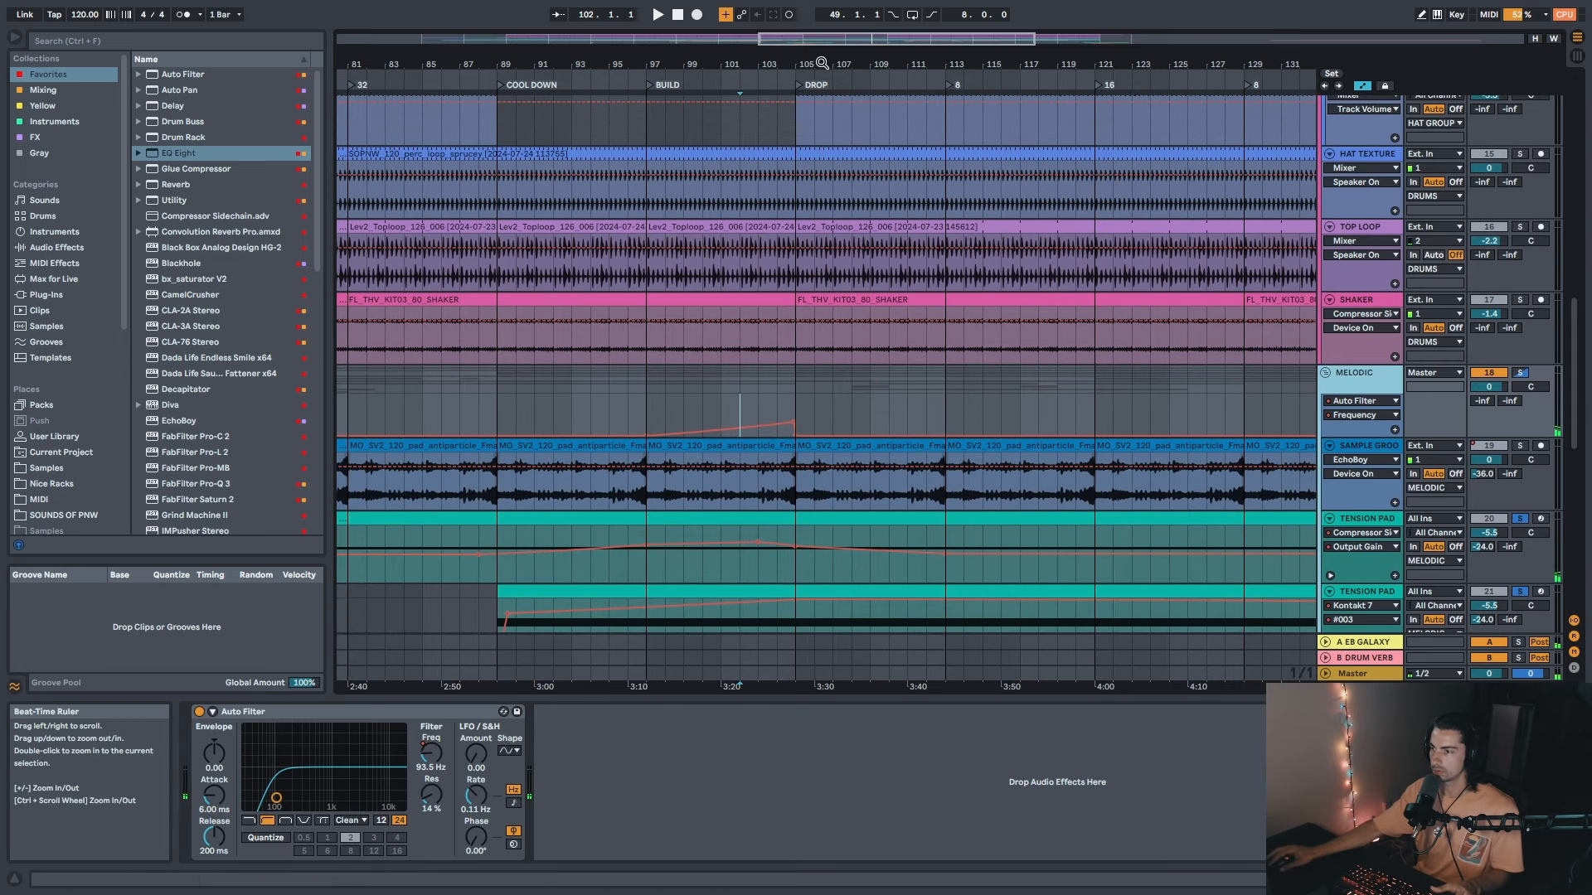
pyautogui.scroll(1, 792, 395)
pyautogui.moveTo(794, 424)
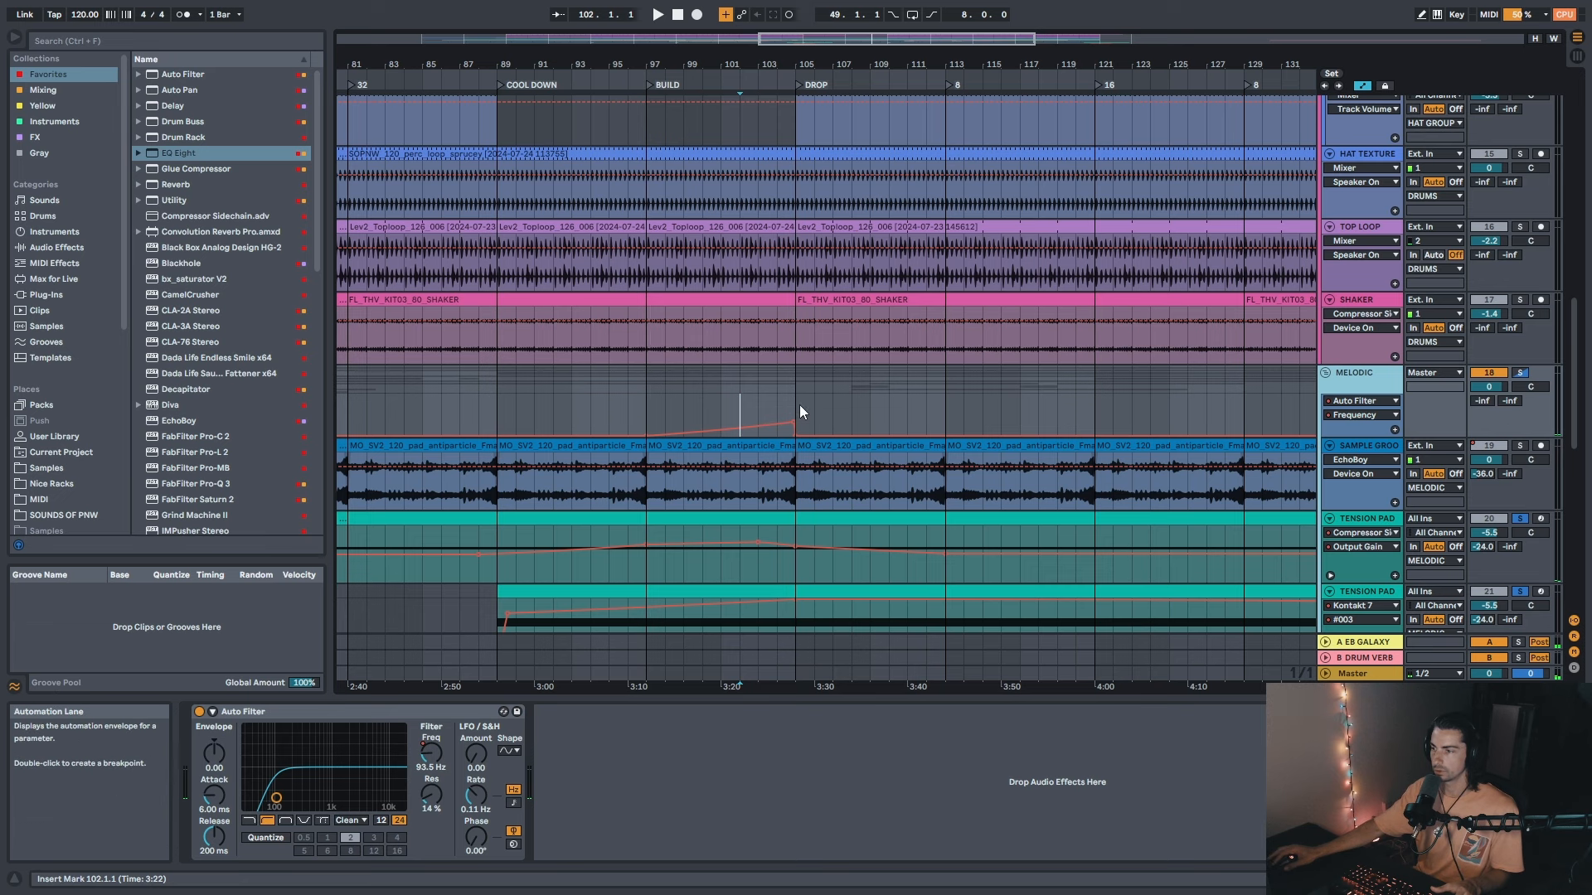
pyautogui.click(794, 406)
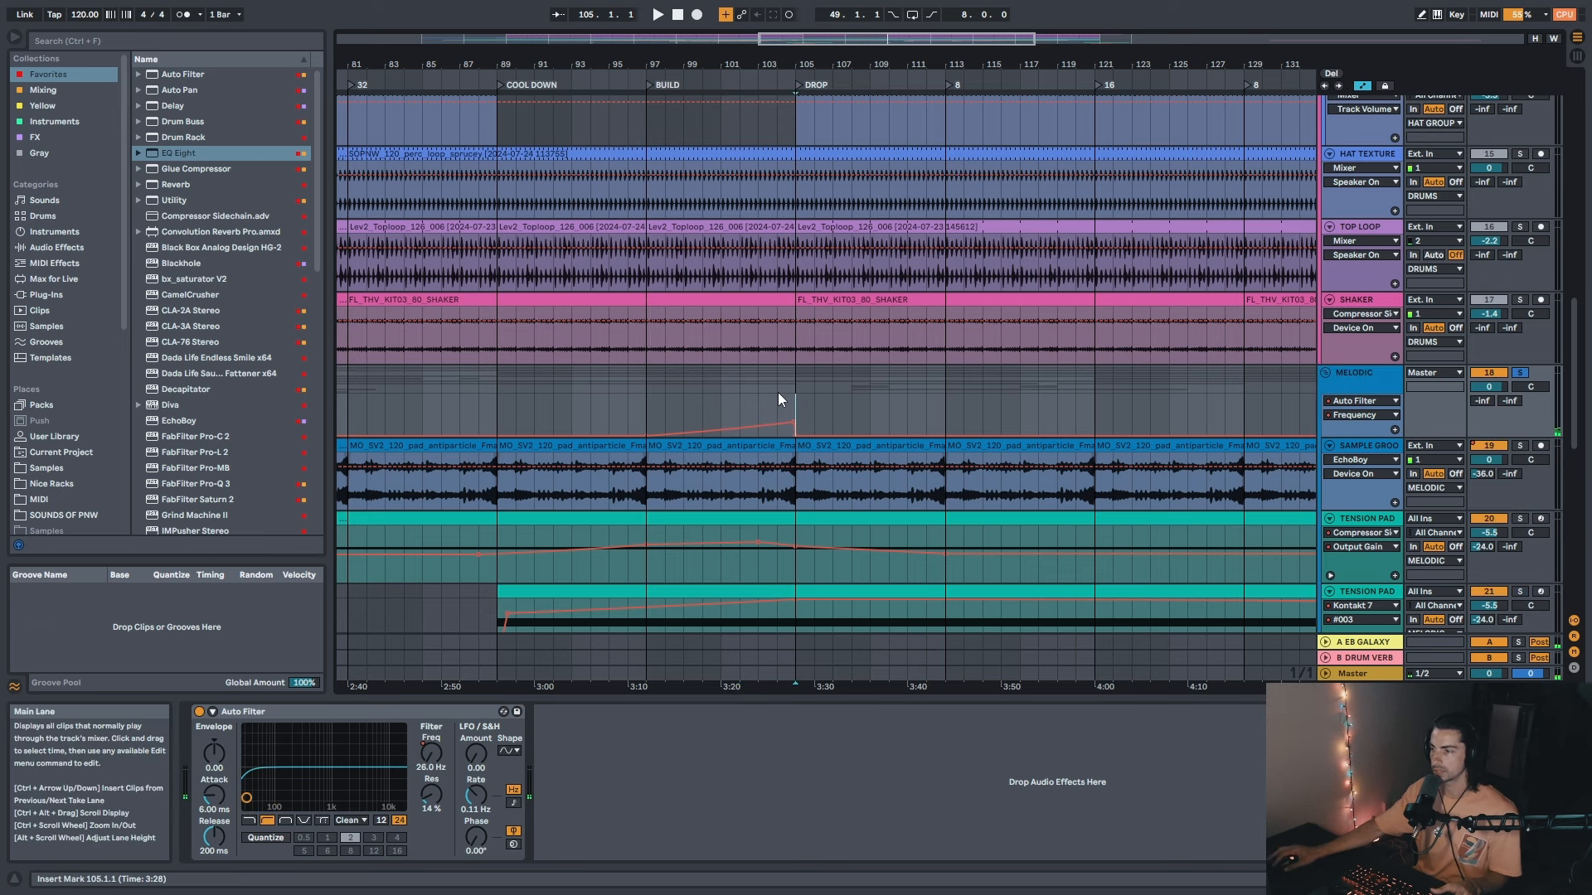
pyautogui.click(740, 400)
pyautogui.scroll(1, 1576, 419)
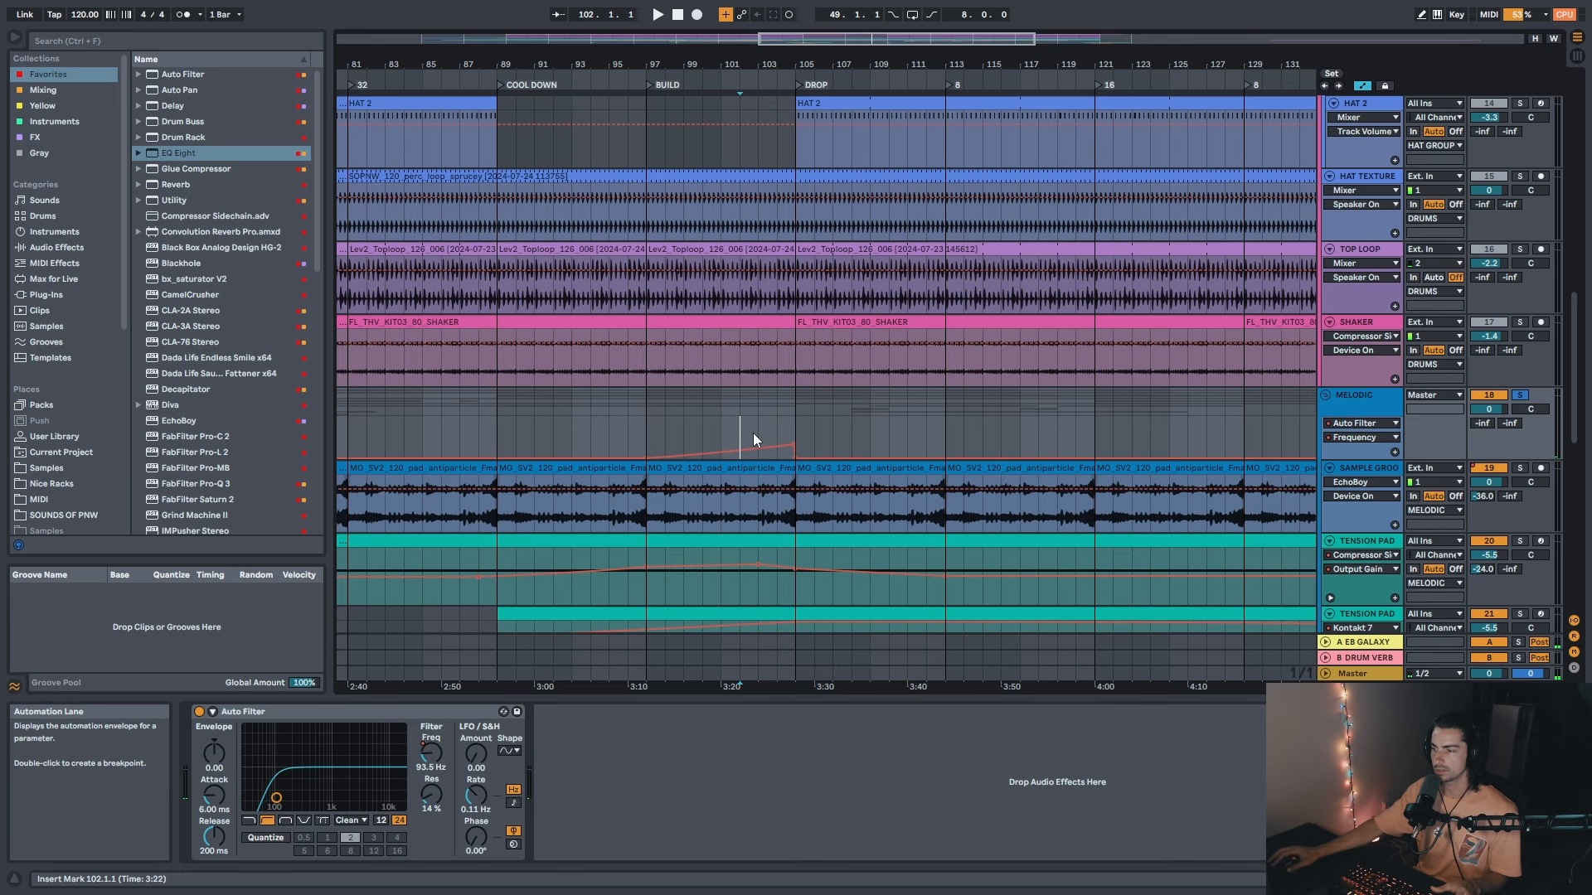
pyautogui.scroll(7, 813, 103)
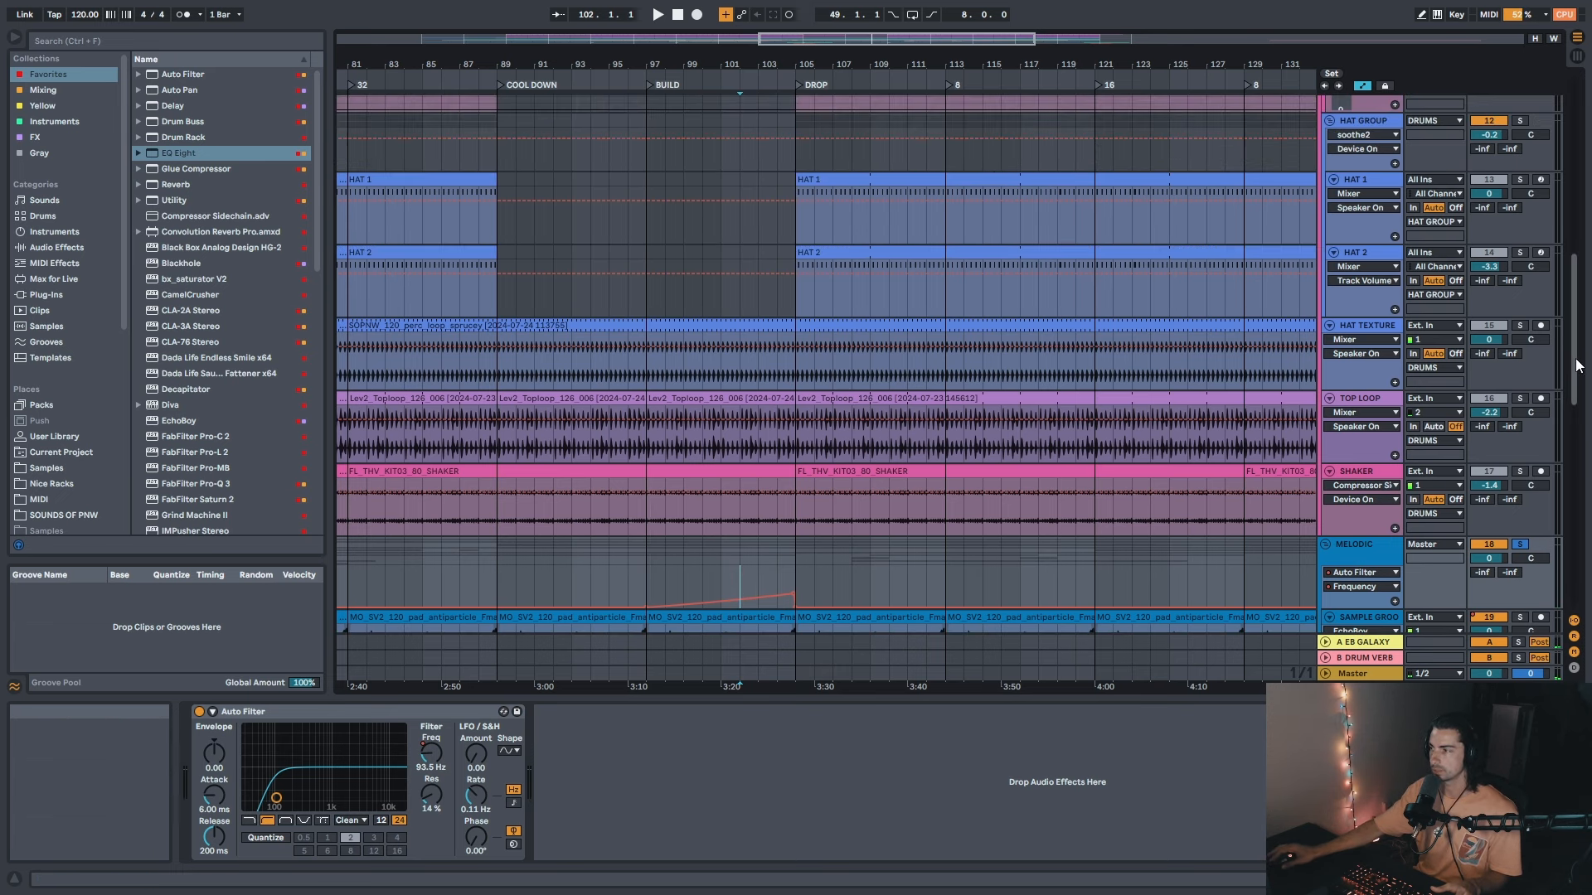
pyautogui.scroll(-5, 1581, 282)
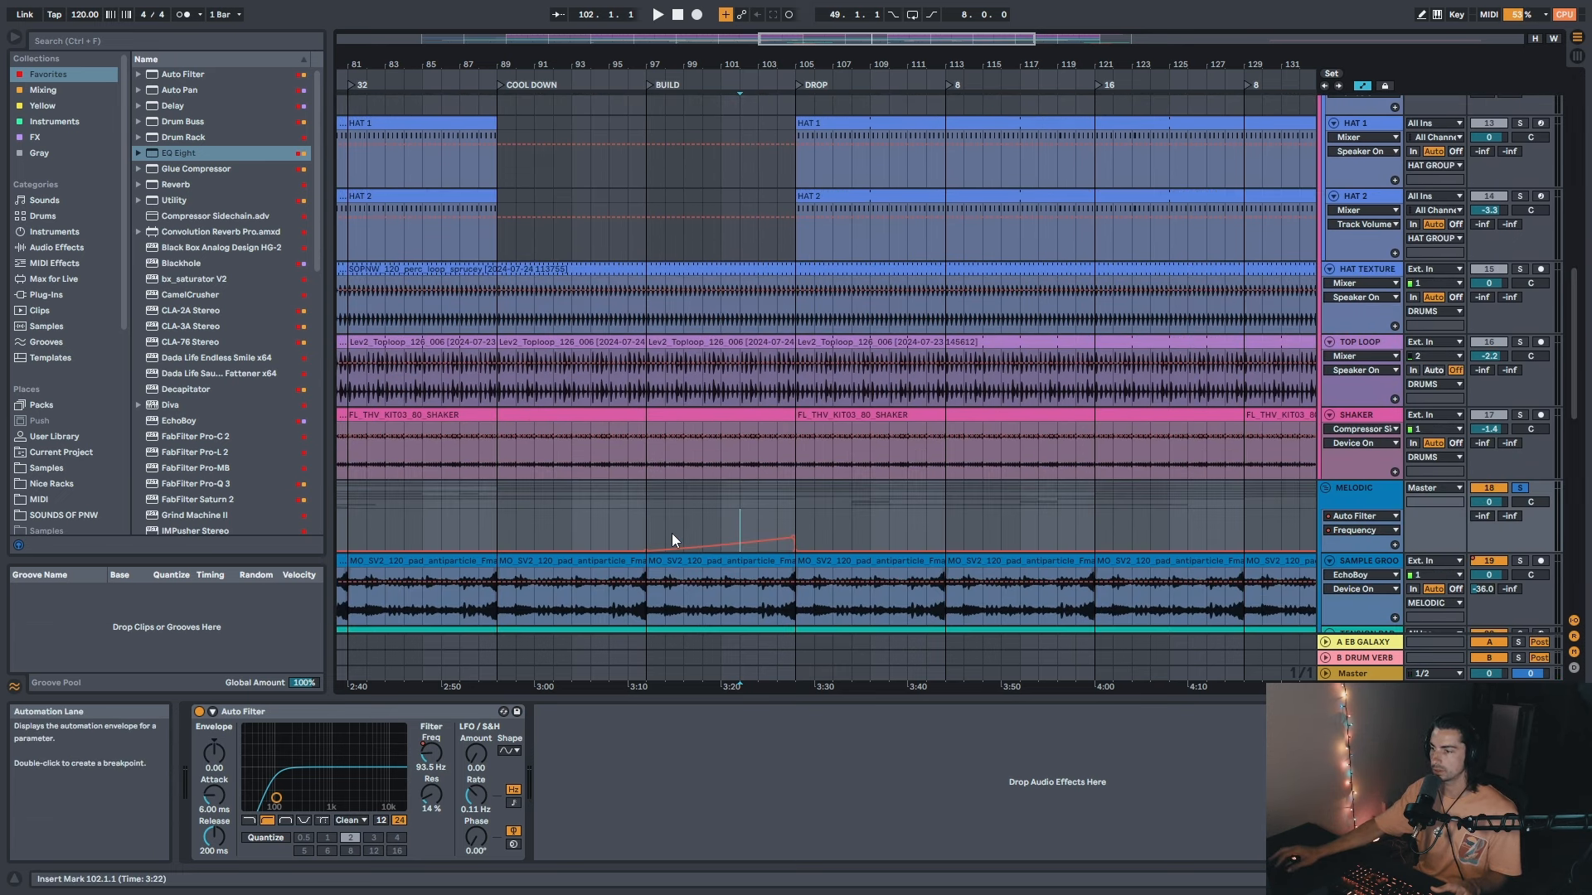
pyautogui.click(761, 524)
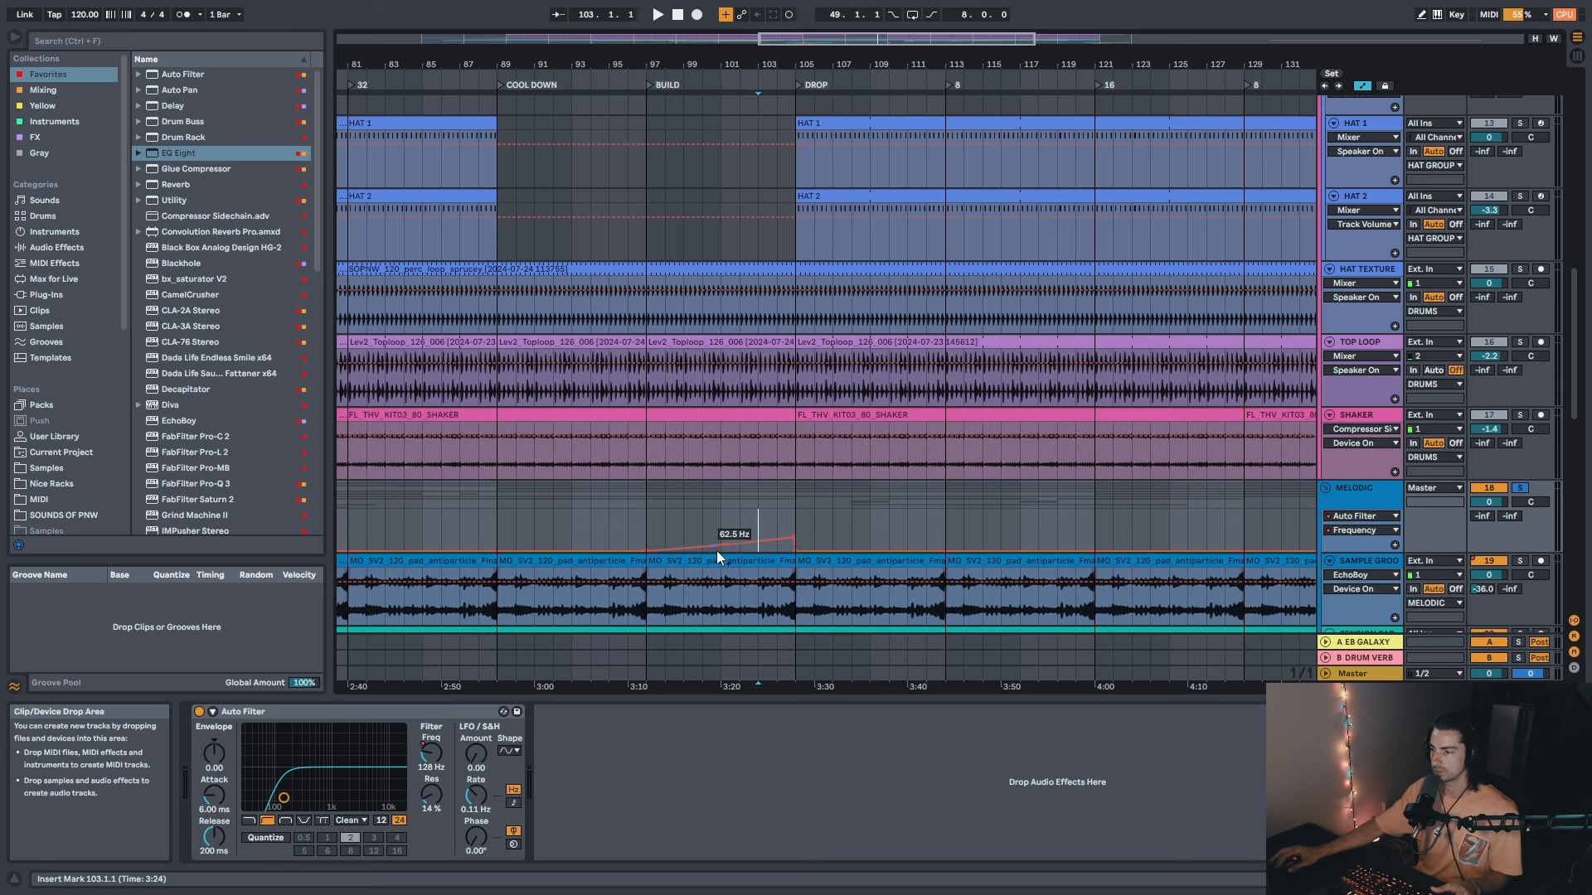
# Step: View the BASS GROUP filter automation in BUILD at bar 104 and display the group's devices
pyautogui.moveTo(1573, 401); pyautogui.dragTo(1570, 247)
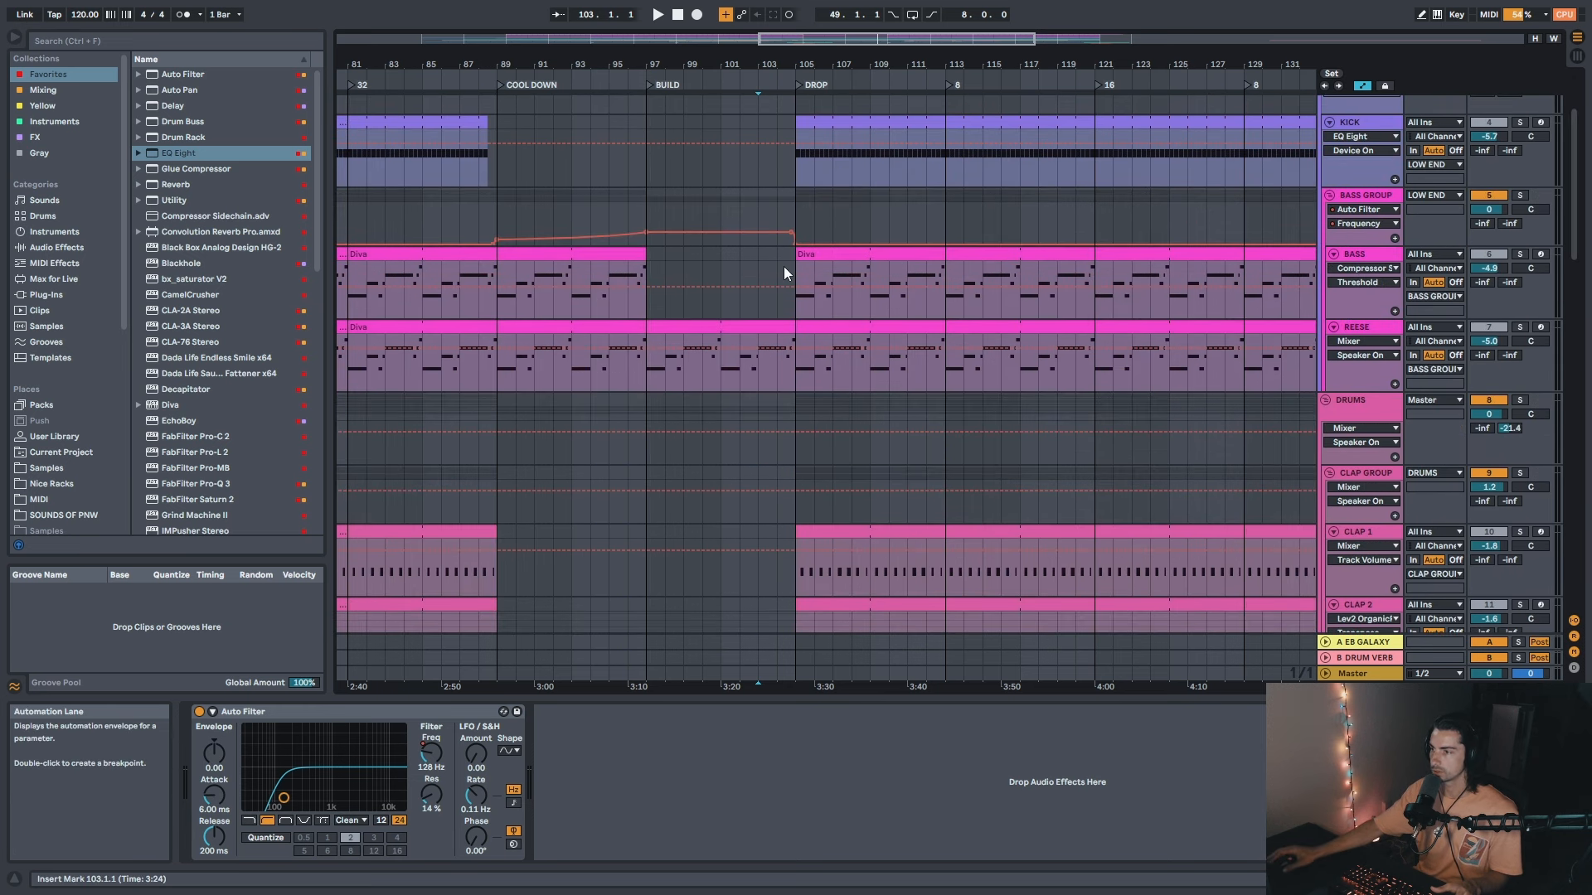
pyautogui.scroll(3, 783, 267)
pyautogui.click(772, 293)
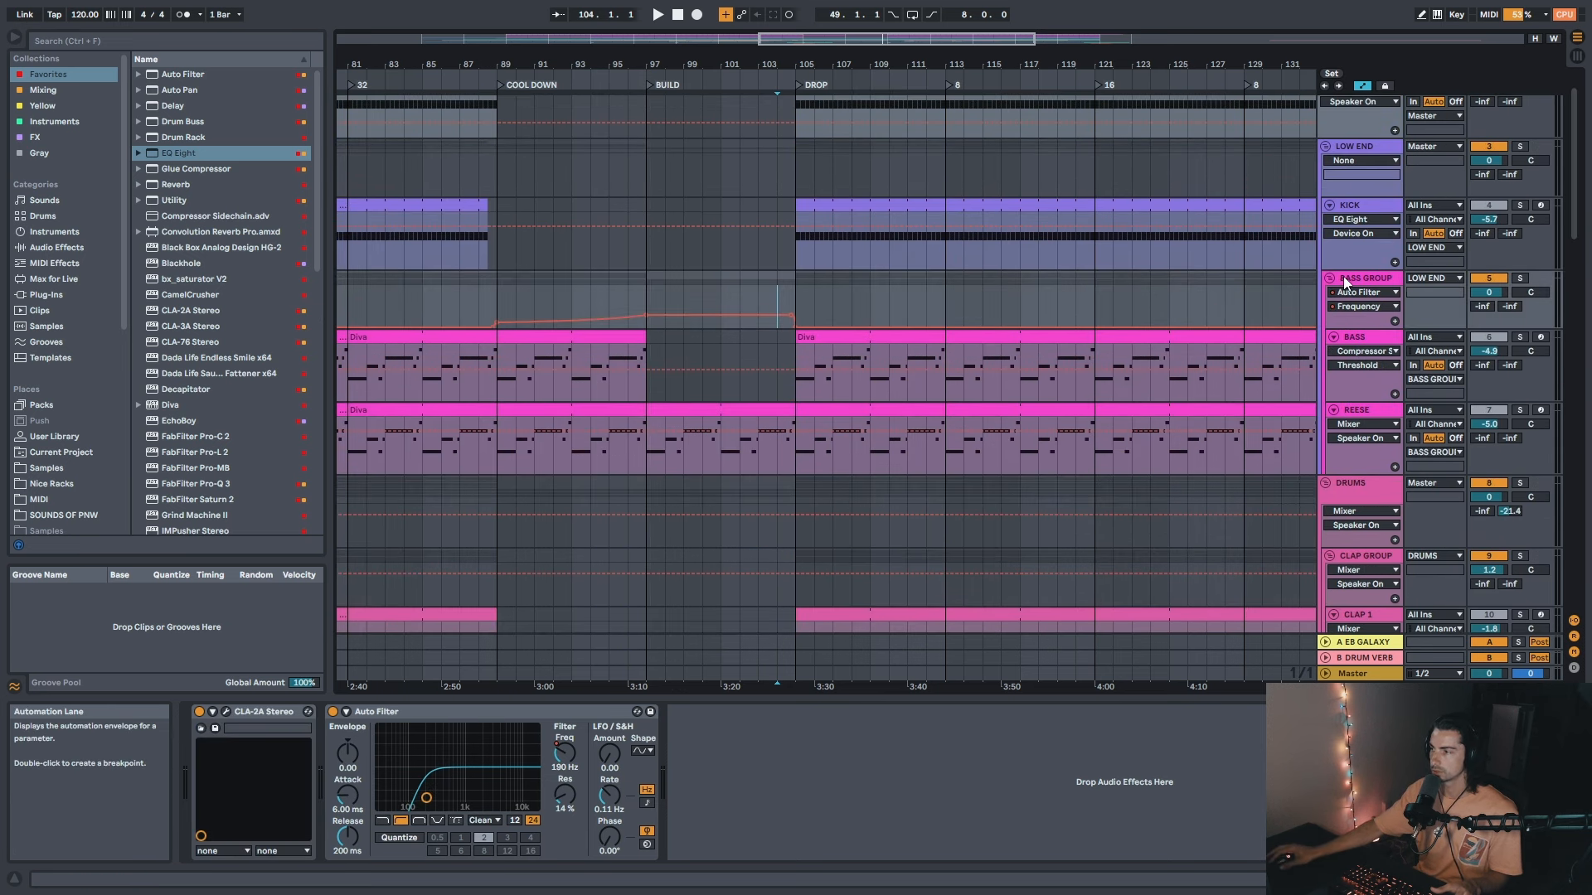
pyautogui.scroll(2, 934, 328)
pyautogui.click(1101, 248)
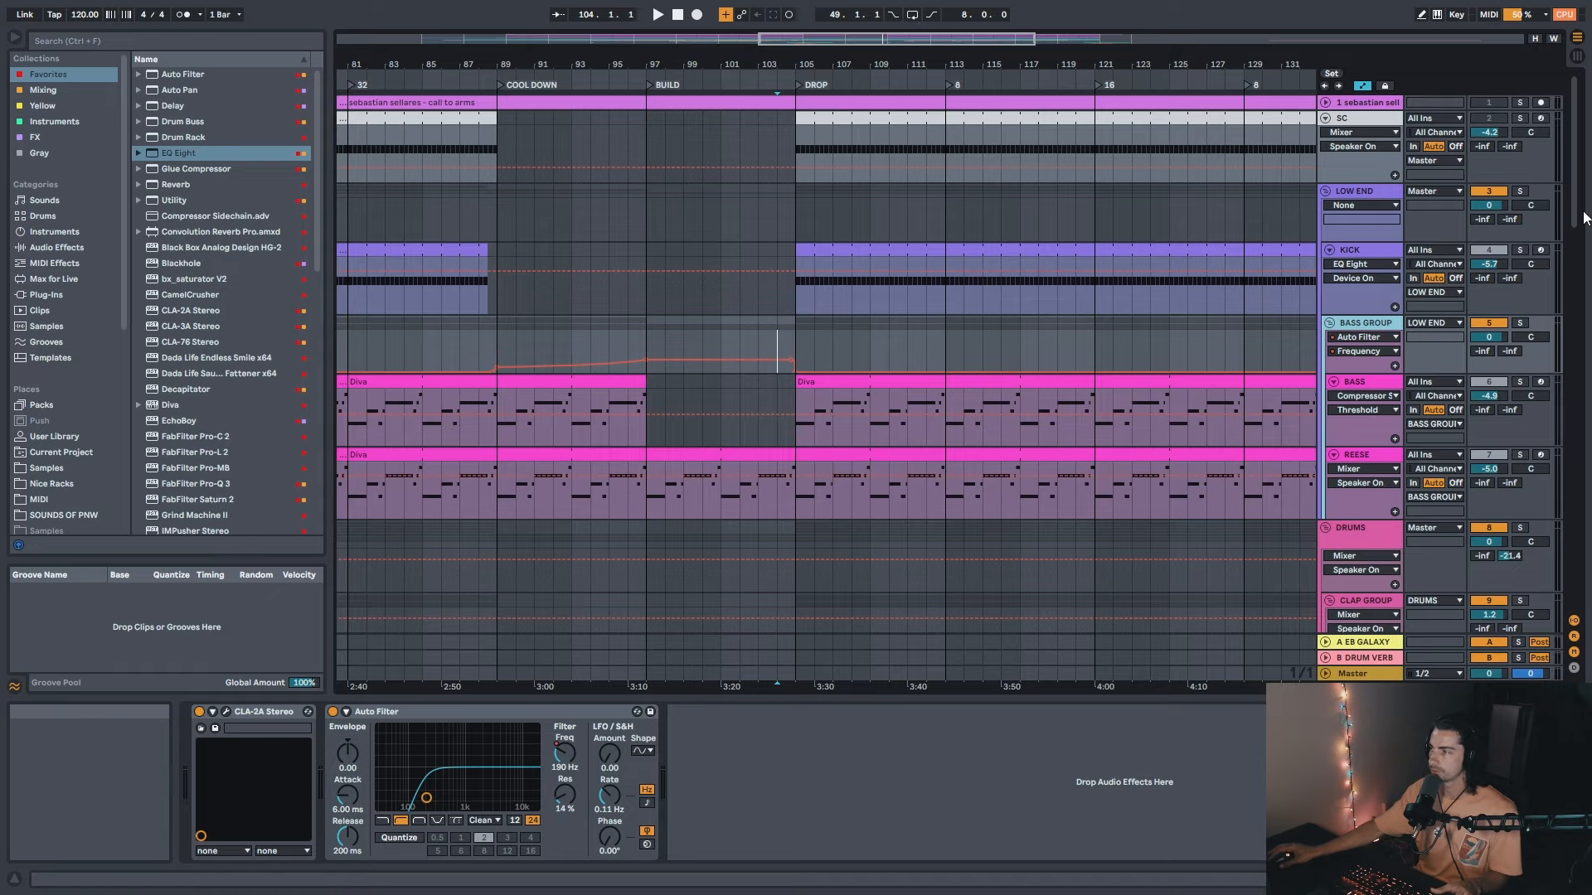
# Step: Examine the hat, loop, pad, atmosphere and lead tracks across the whole arrangement and display the MELODIC group's Auto Filter
pyautogui.moveTo(1575, 217); pyautogui.dragTo(1572, 394)
pyautogui.moveTo(887, 64); pyautogui.dragTo(887, 33)
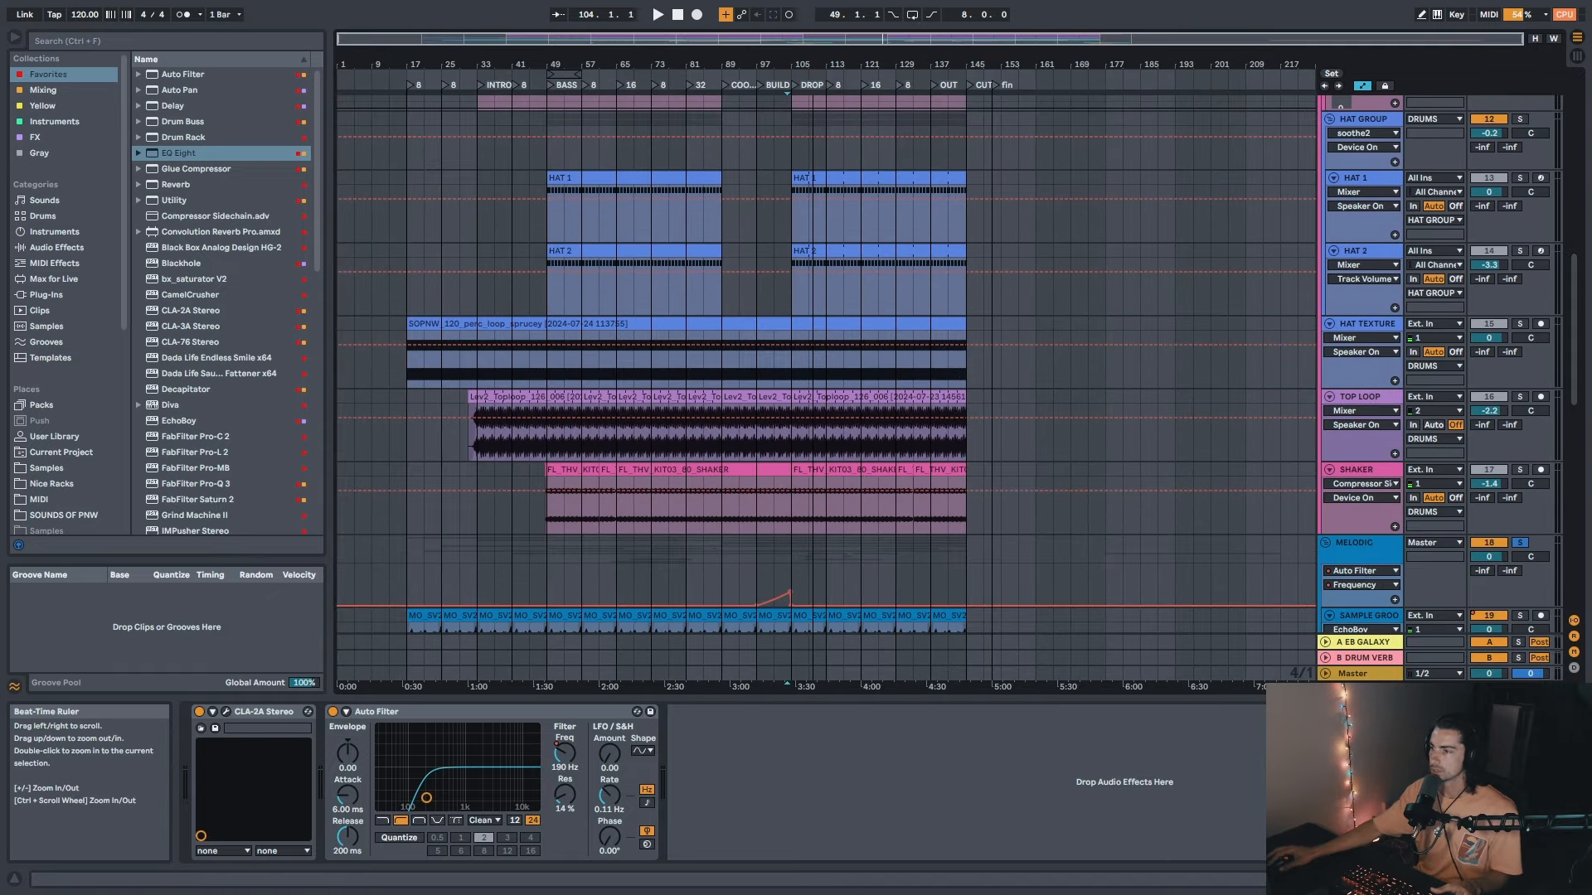
pyautogui.moveTo(778, 67); pyautogui.dragTo(1130, 285)
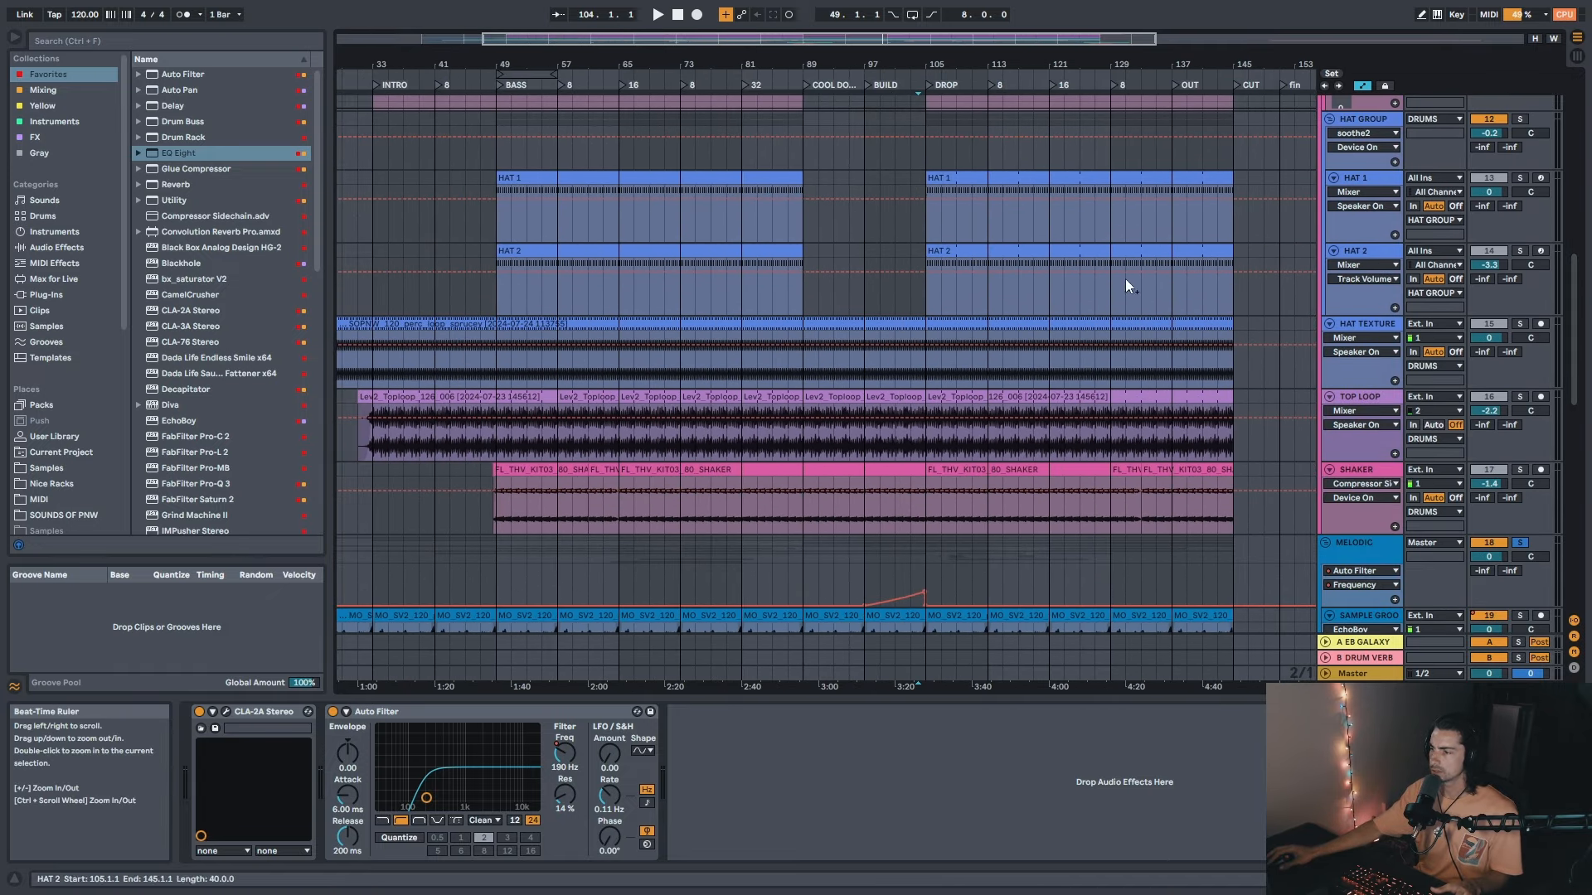
pyautogui.moveTo(1575, 383); pyautogui.dragTo(1585, 451)
pyautogui.click(1369, 294)
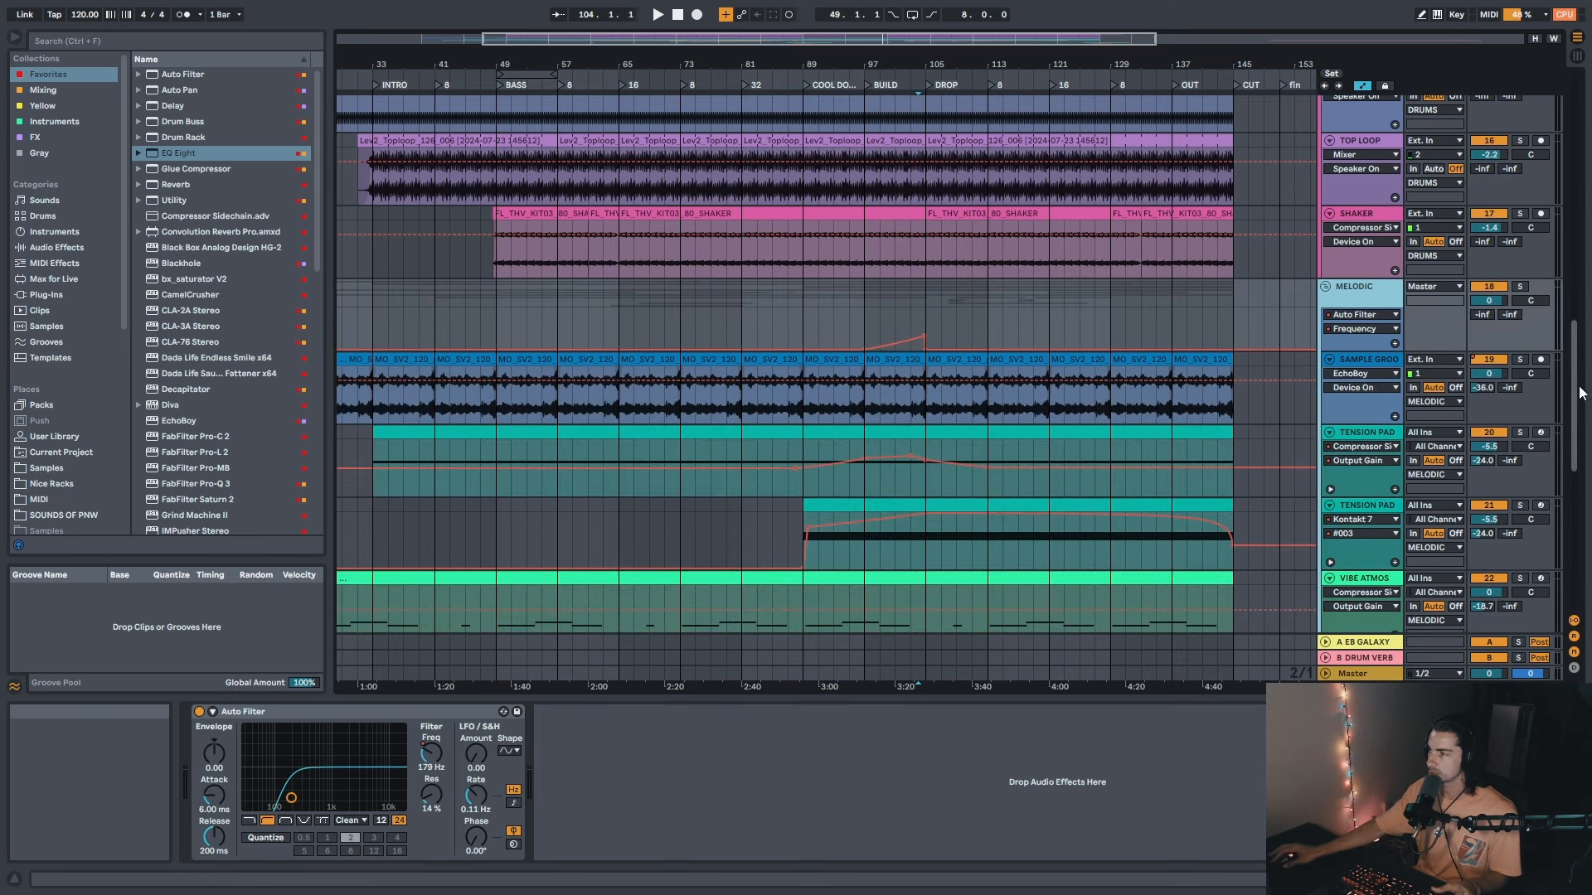
pyautogui.scroll(-3, 893, 184)
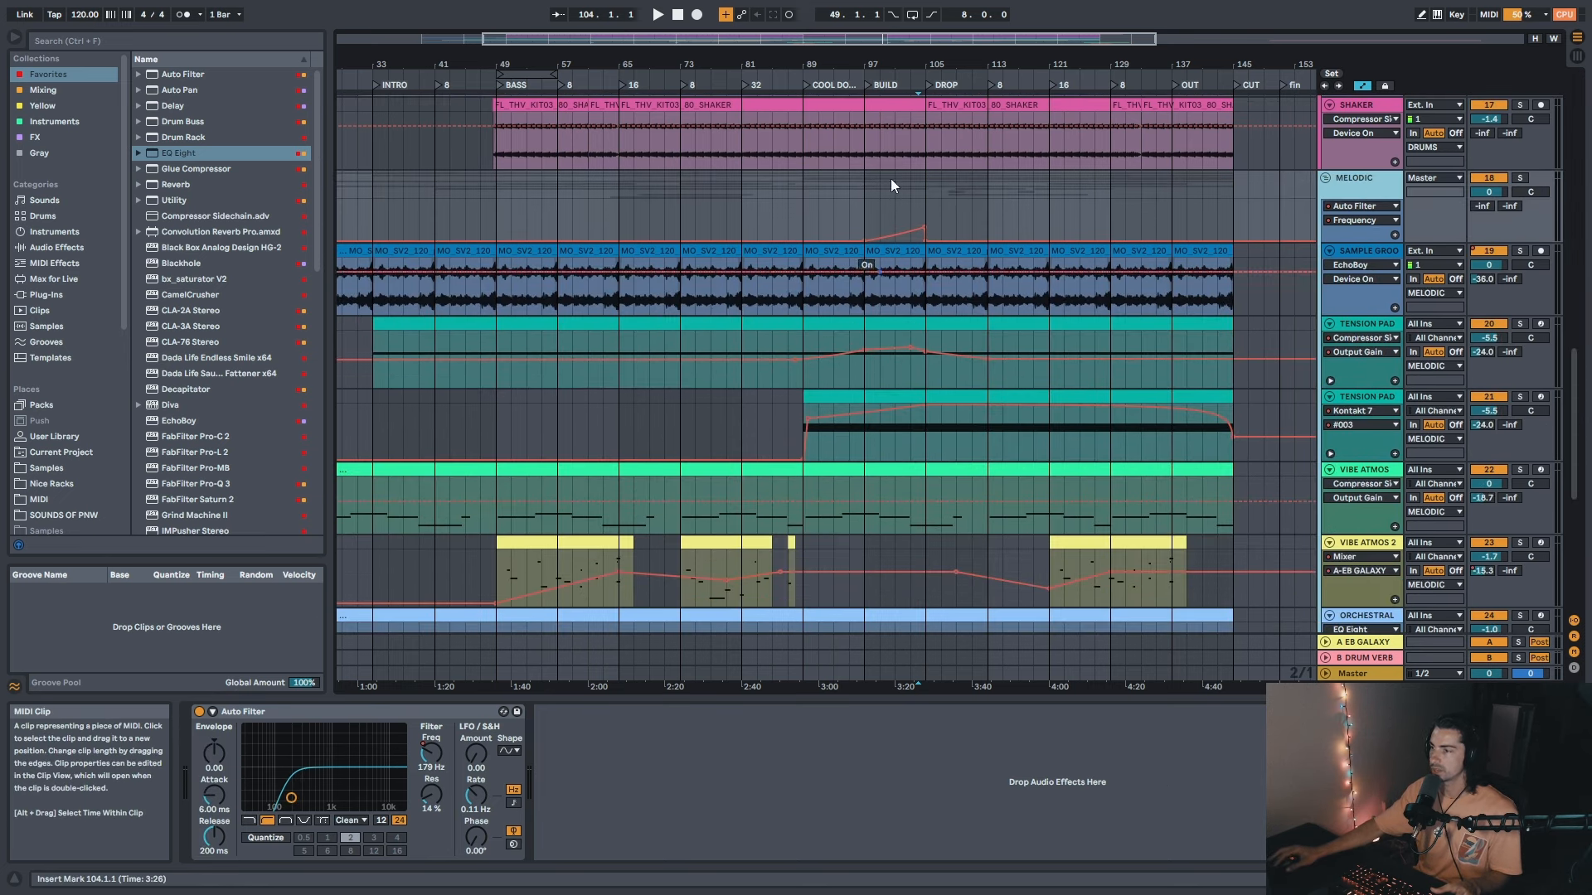
pyautogui.moveTo(871, 65); pyautogui.dragTo(872, 121)
pyautogui.scroll(-5, 762, 446)
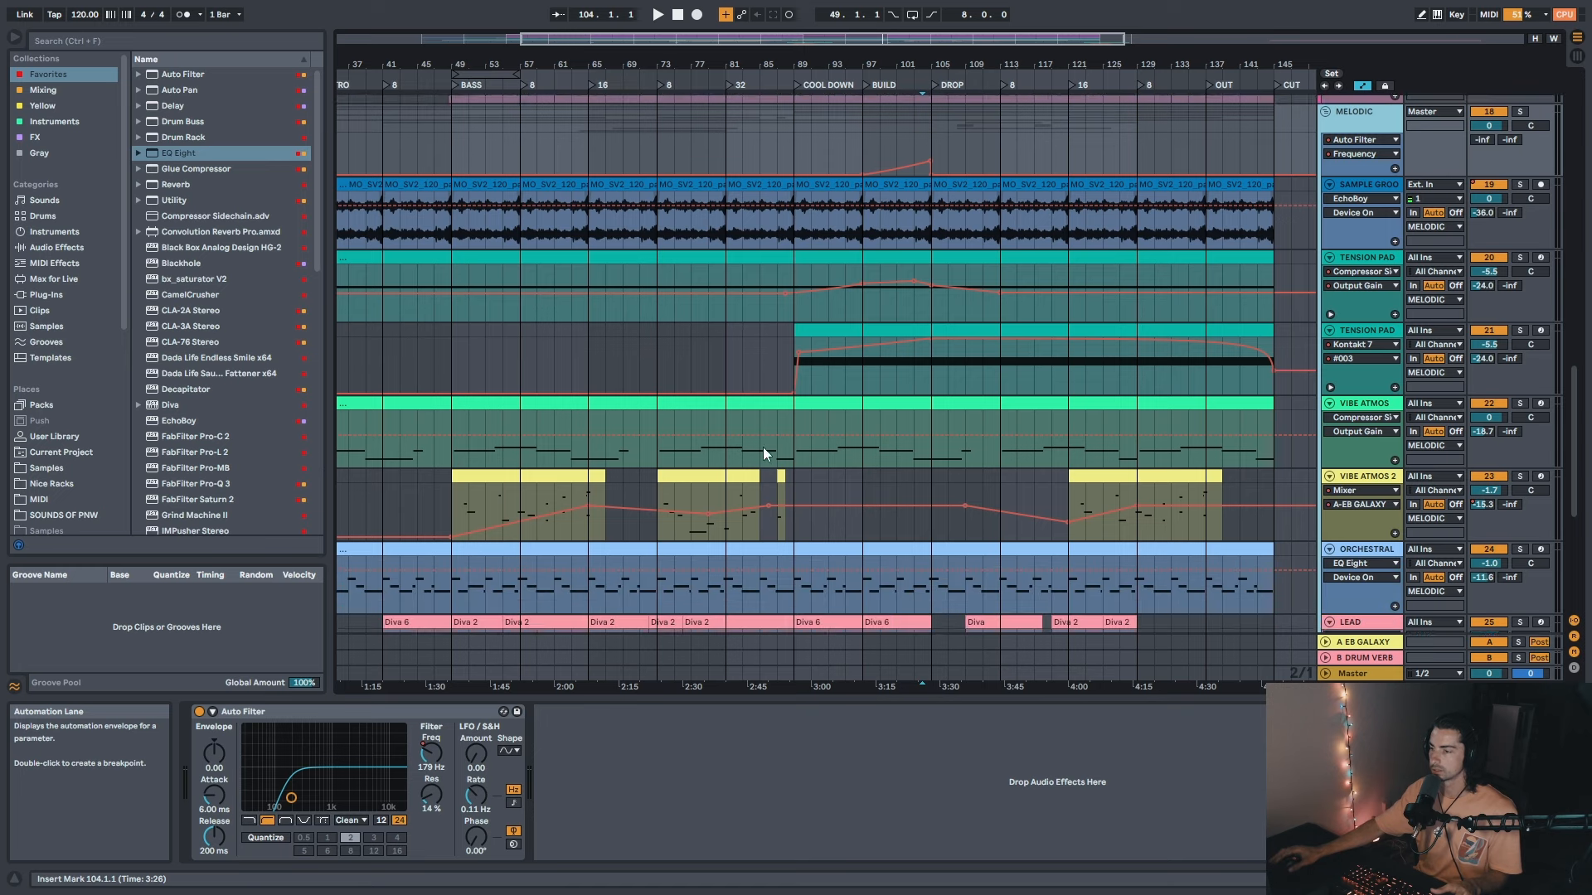
pyautogui.moveTo(731, 65); pyautogui.dragTo(792, 62)
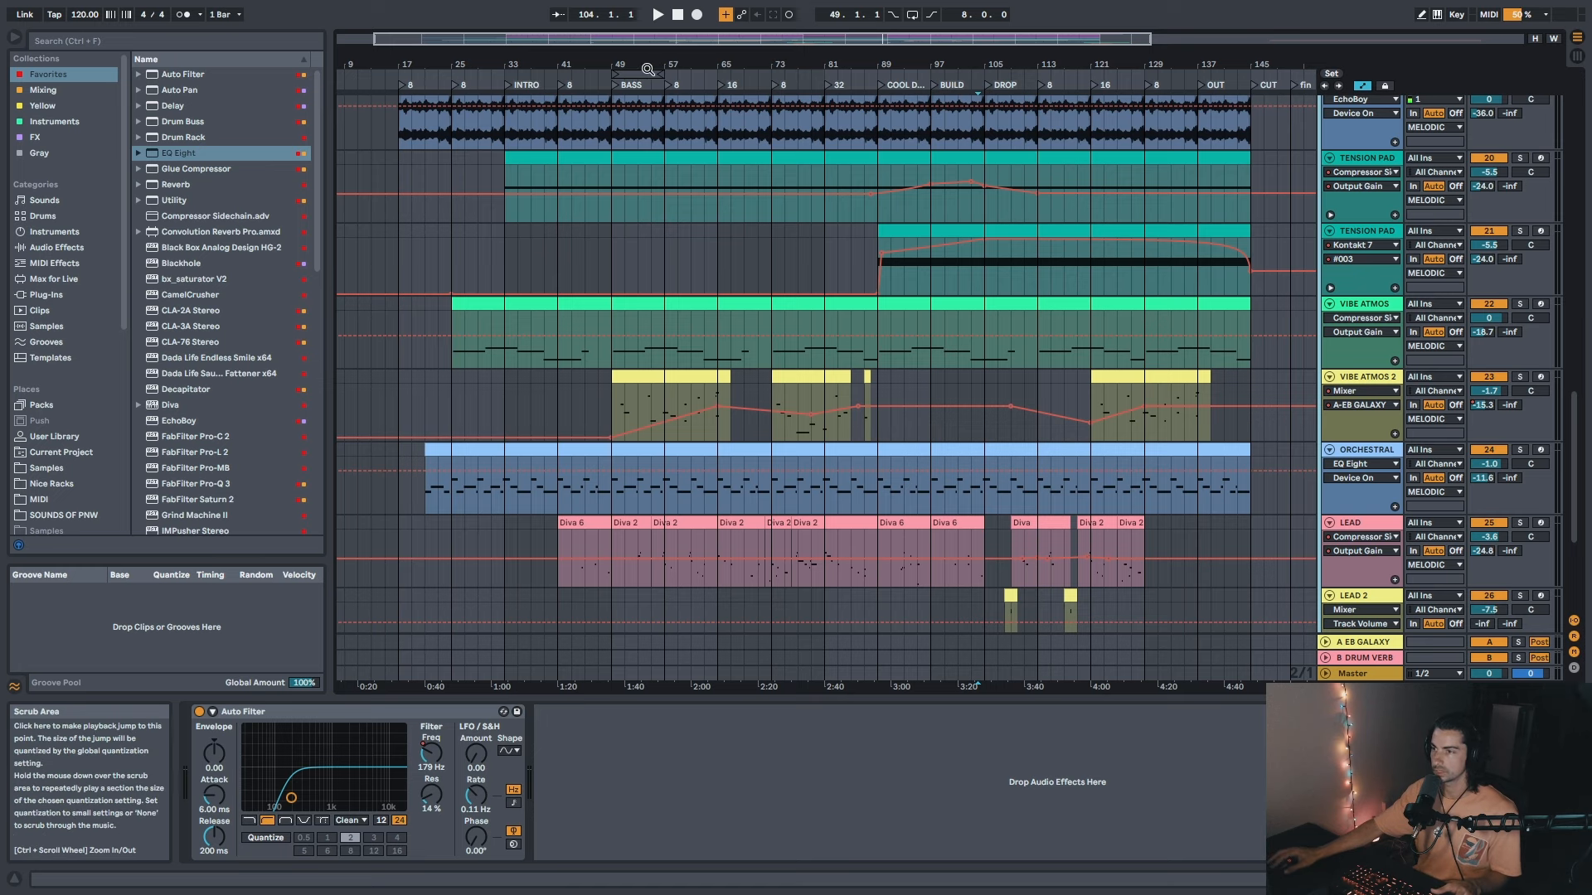
# Step: Select the loop range over the BASS section and start playback from bar 49
pyautogui.click(642, 74)
pyautogui.moveTo(640, 63); pyautogui.dragTo(665, 65)
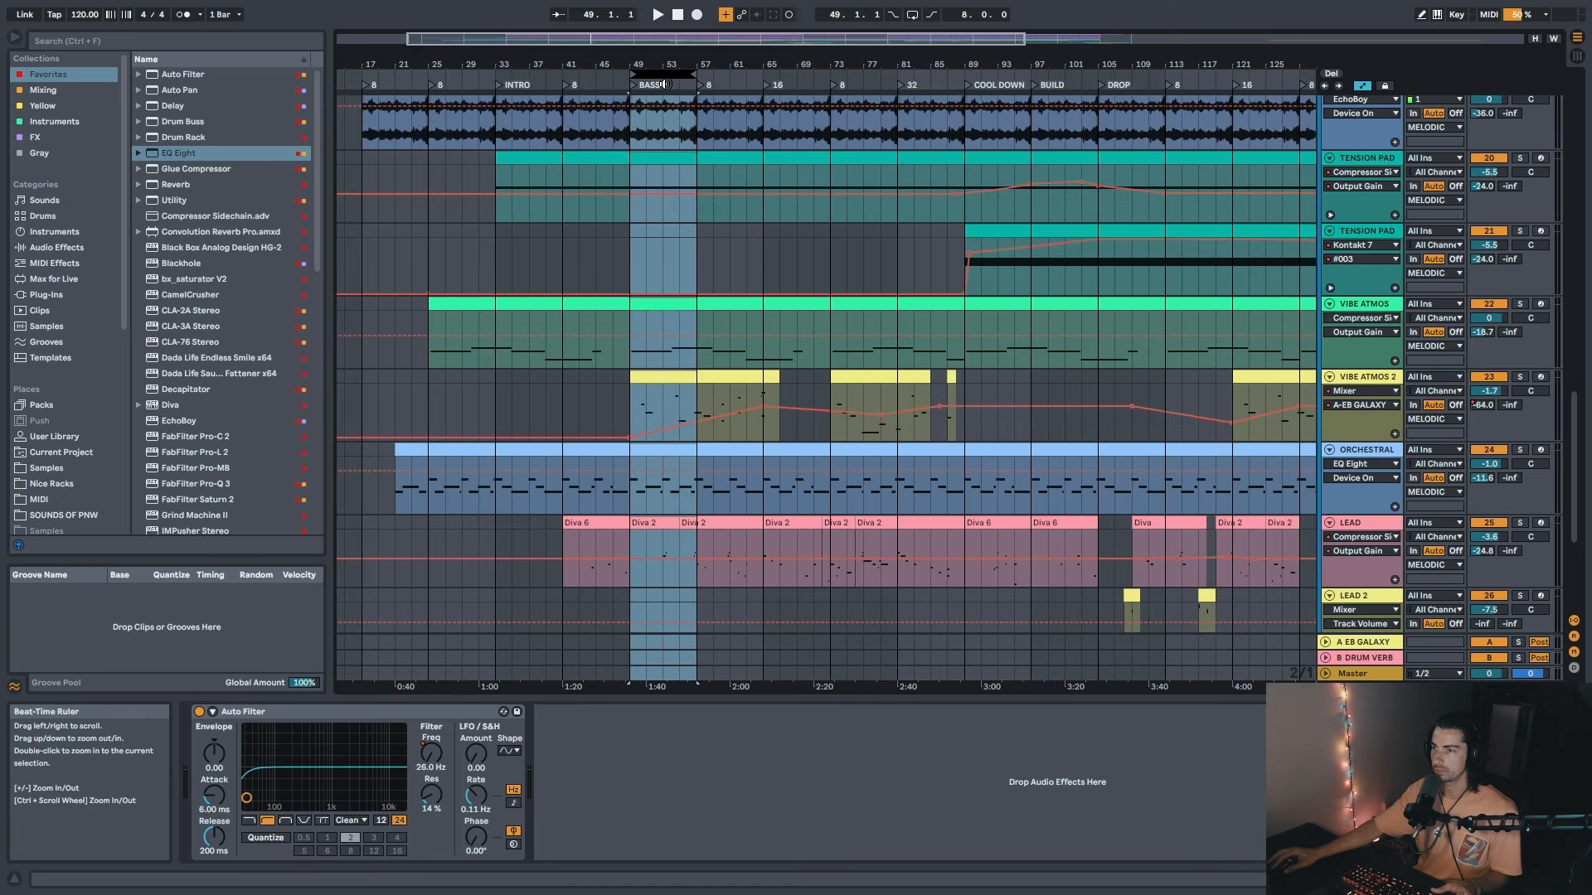
pyautogui.press('space')
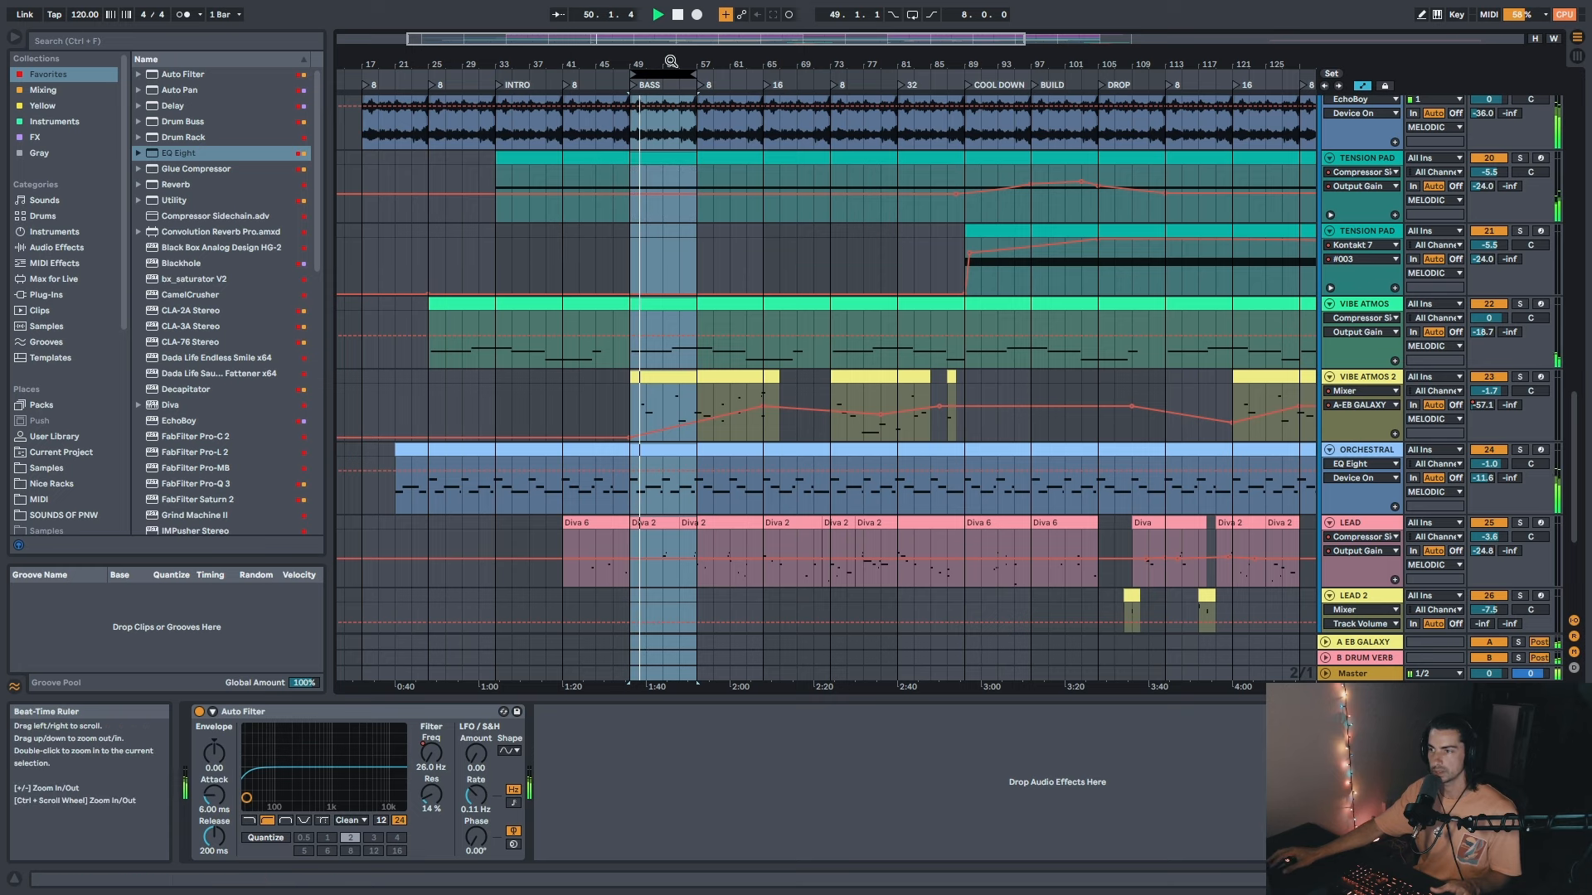
# Step: Follow the atmosphere, orchestral, lead and FX tracks during BASS playback and return to the low-end tracks
pyautogui.moveTo(671, 61); pyautogui.dragTo(703, 58)
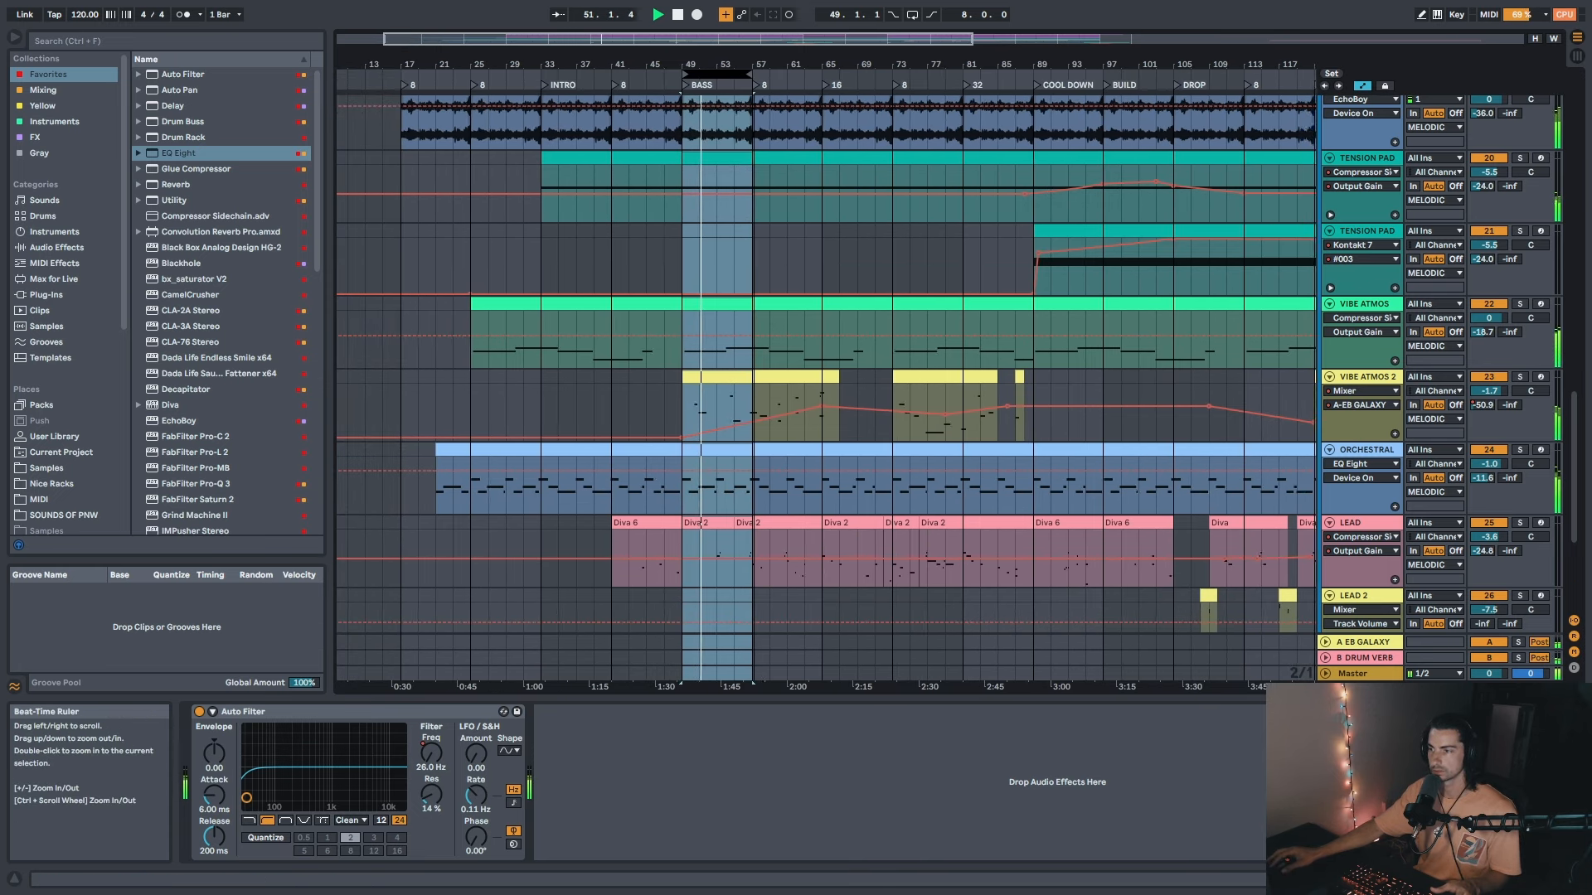
pyautogui.moveTo(1573, 450); pyautogui.dragTo(1581, 487)
pyautogui.scroll(-2, 1221, 475)
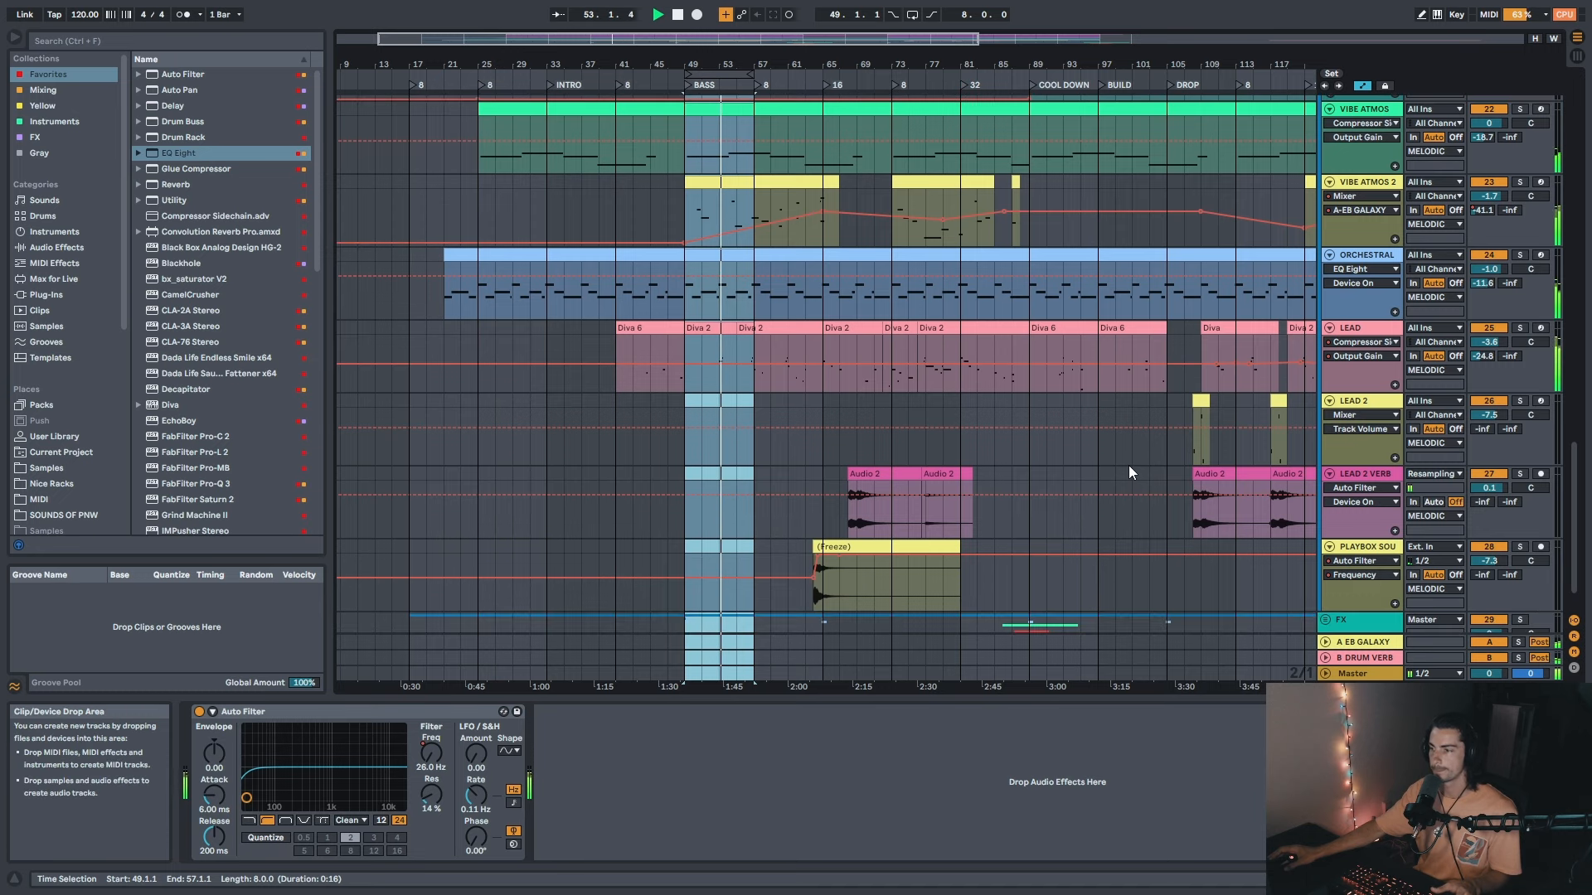
pyautogui.scroll(-2, 1092, 460)
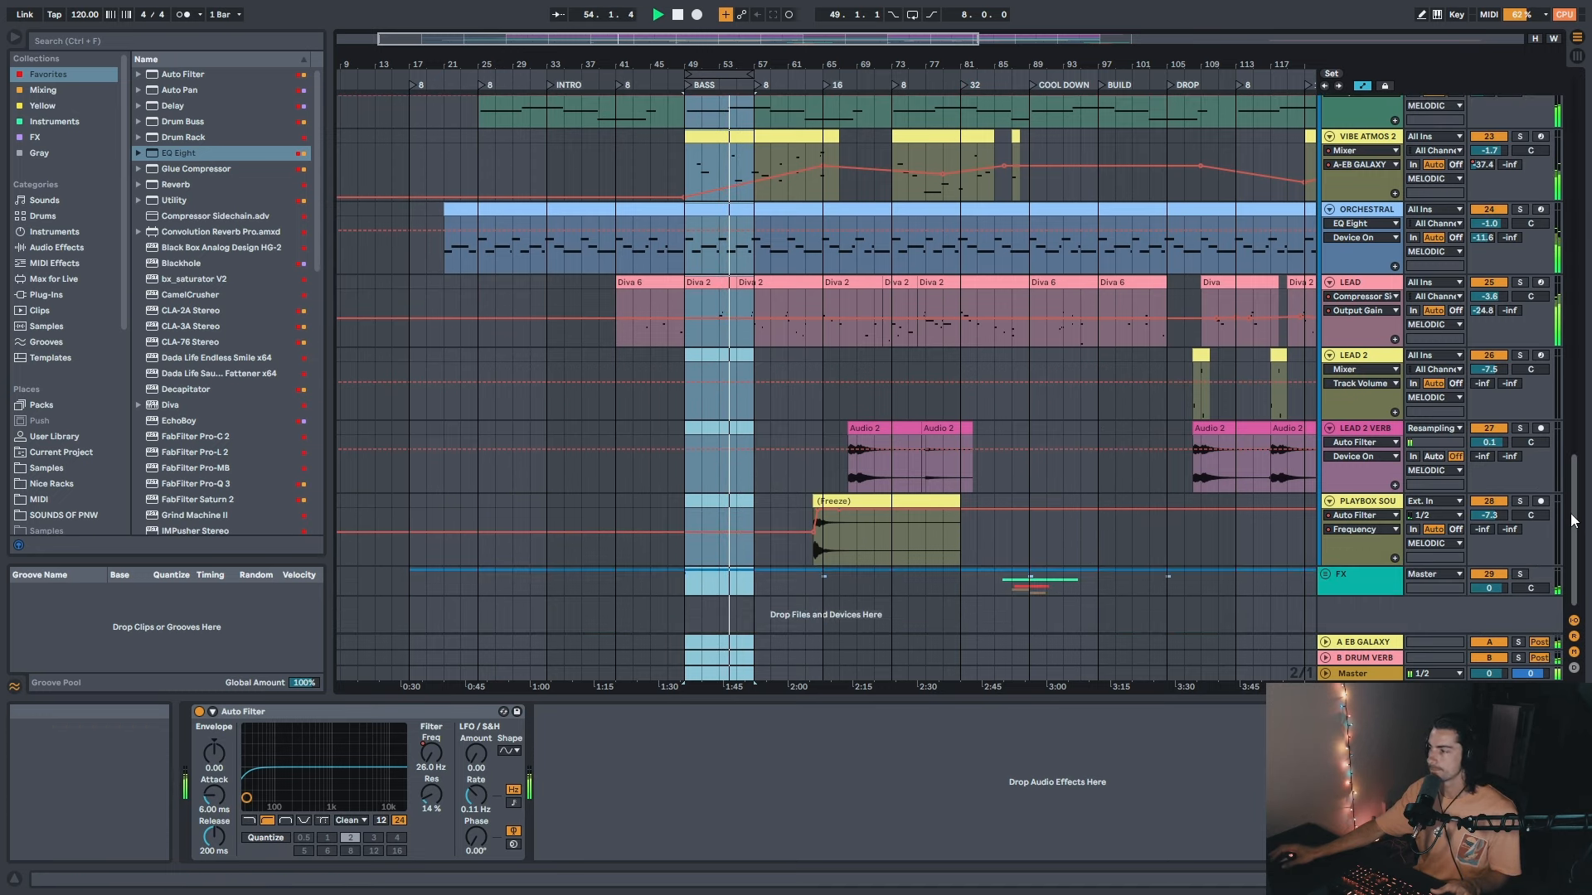
pyautogui.moveTo(1579, 556); pyautogui.dragTo(1567, 159)
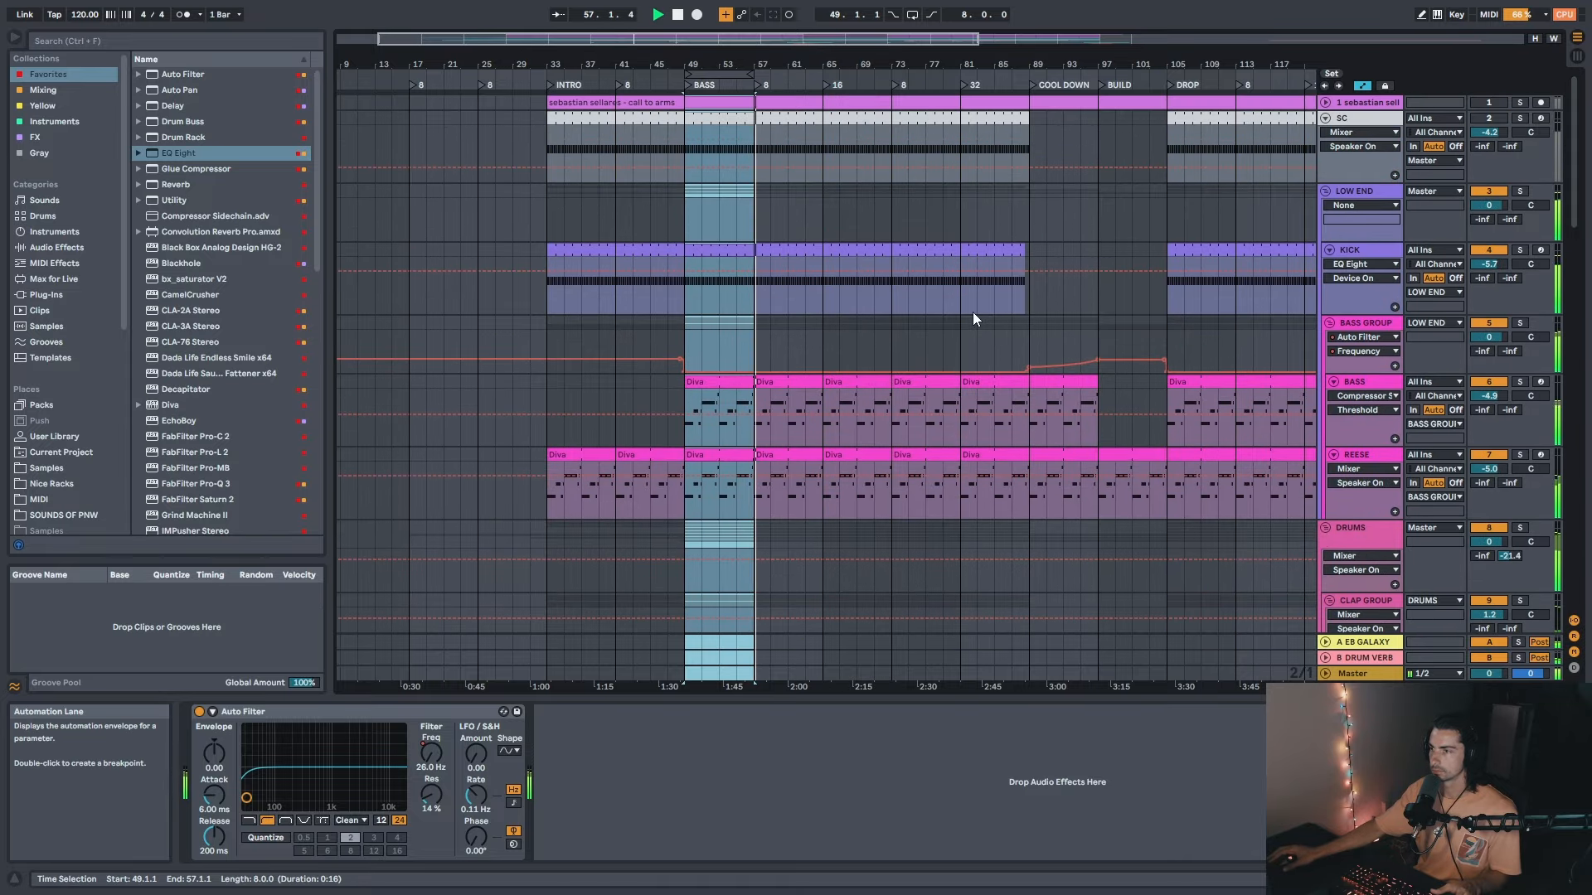
# Step: Add a Utility after FabFilter Pro-L 2 on the Master track and lower its gain to -20.2 dB
pyautogui.click(1369, 674)
pyautogui.click(1457, 879)
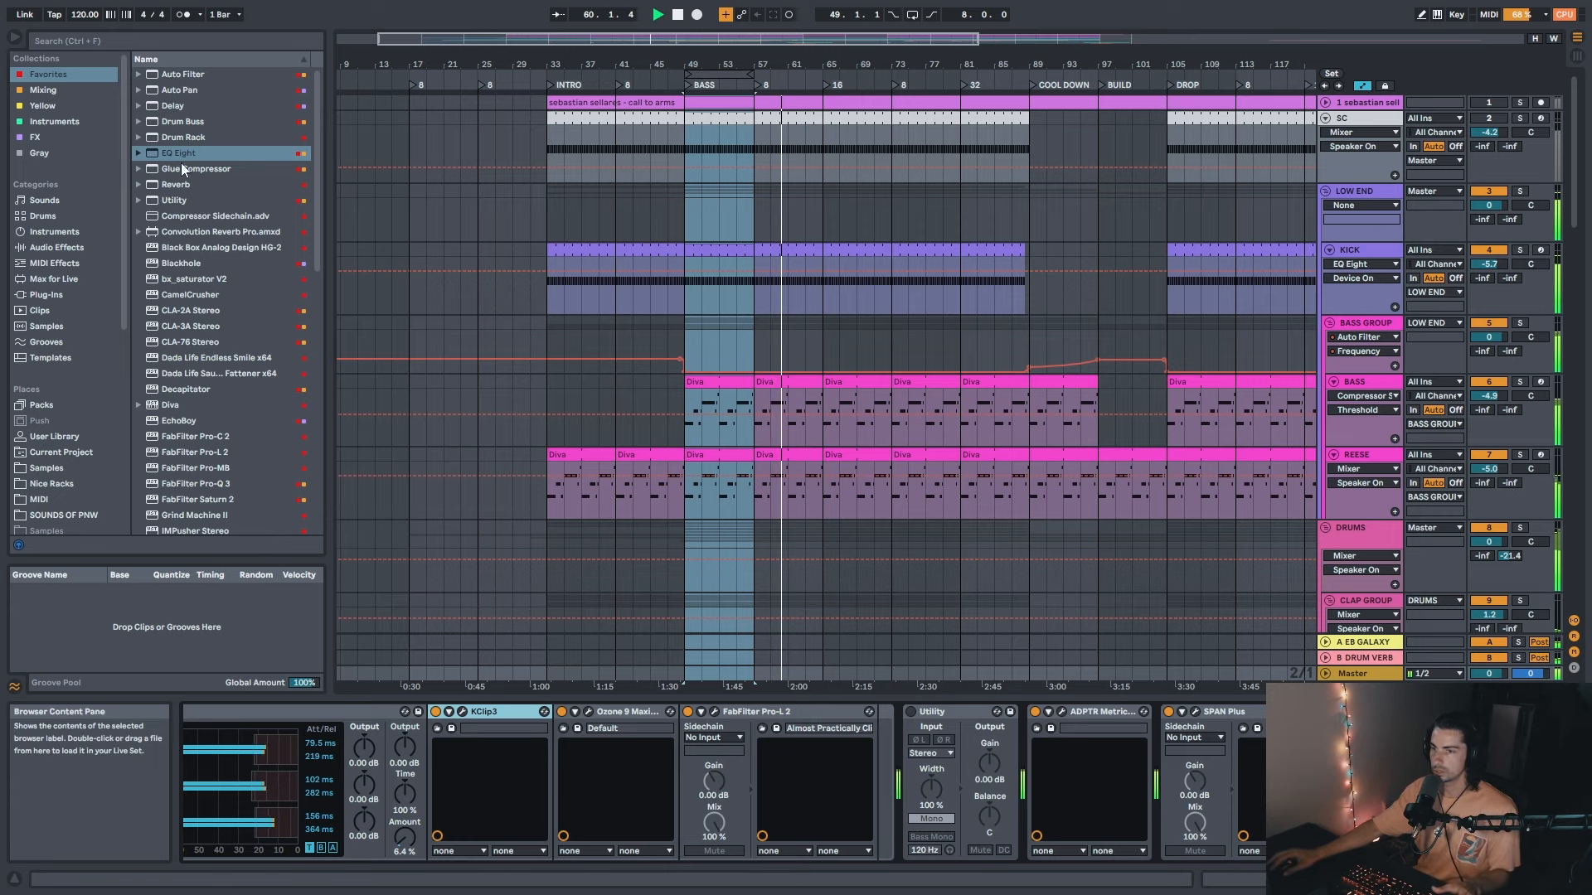
pyautogui.click(176, 199)
pyautogui.moveTo(887, 784); pyautogui.dragTo(894, 775)
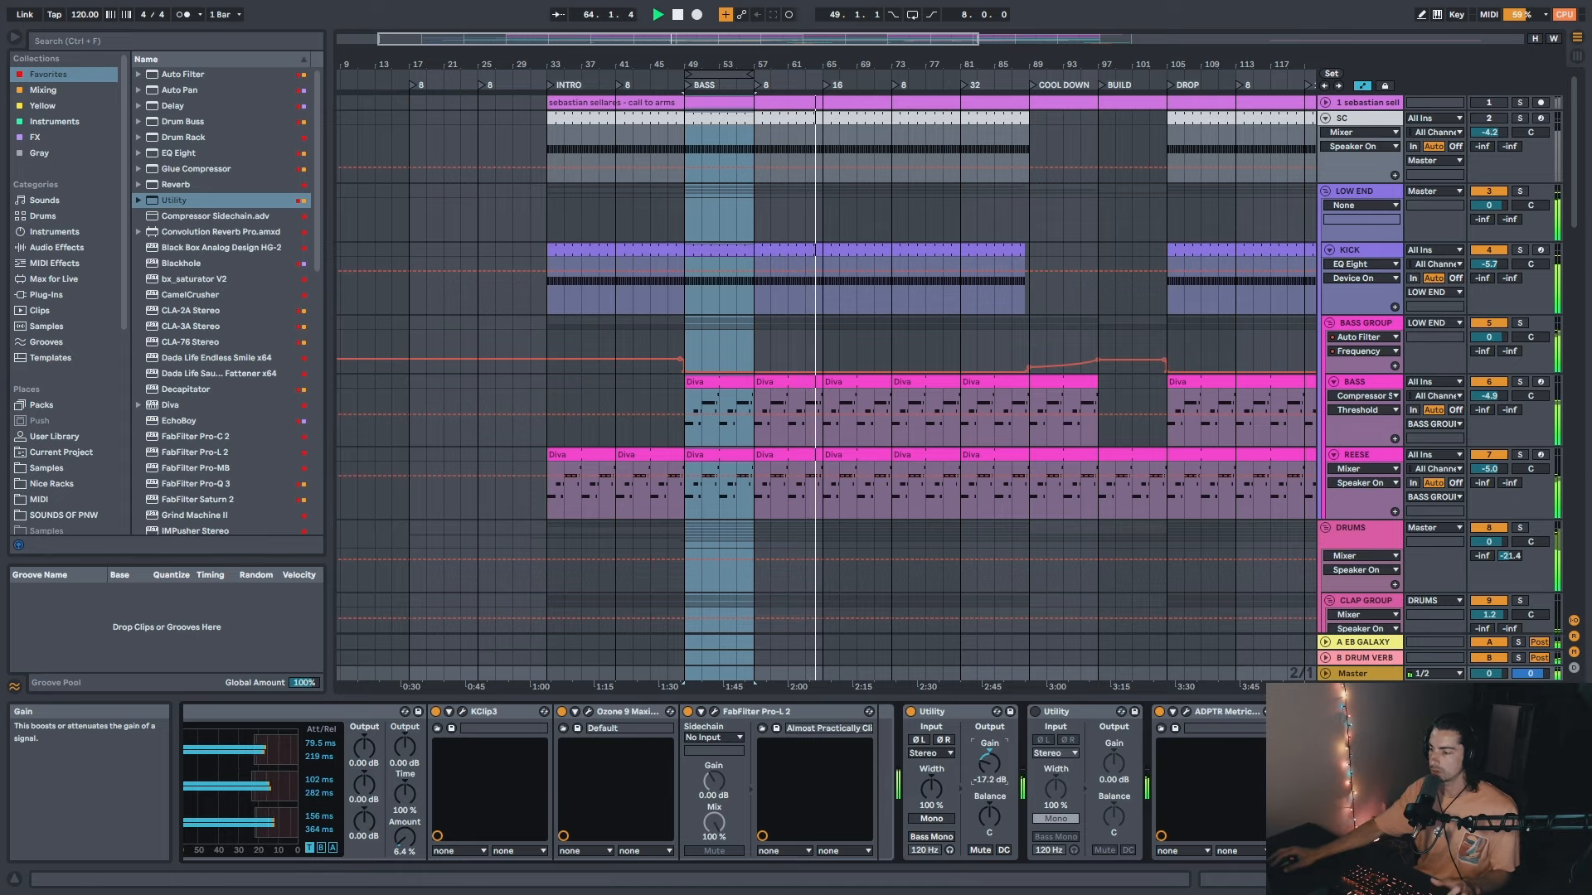
# Step: View the hat, loop and shaker tracks across the full arrangement and select the new Utility on the Master track
pyautogui.moveTo(922, 63); pyautogui.dragTo(716, 44)
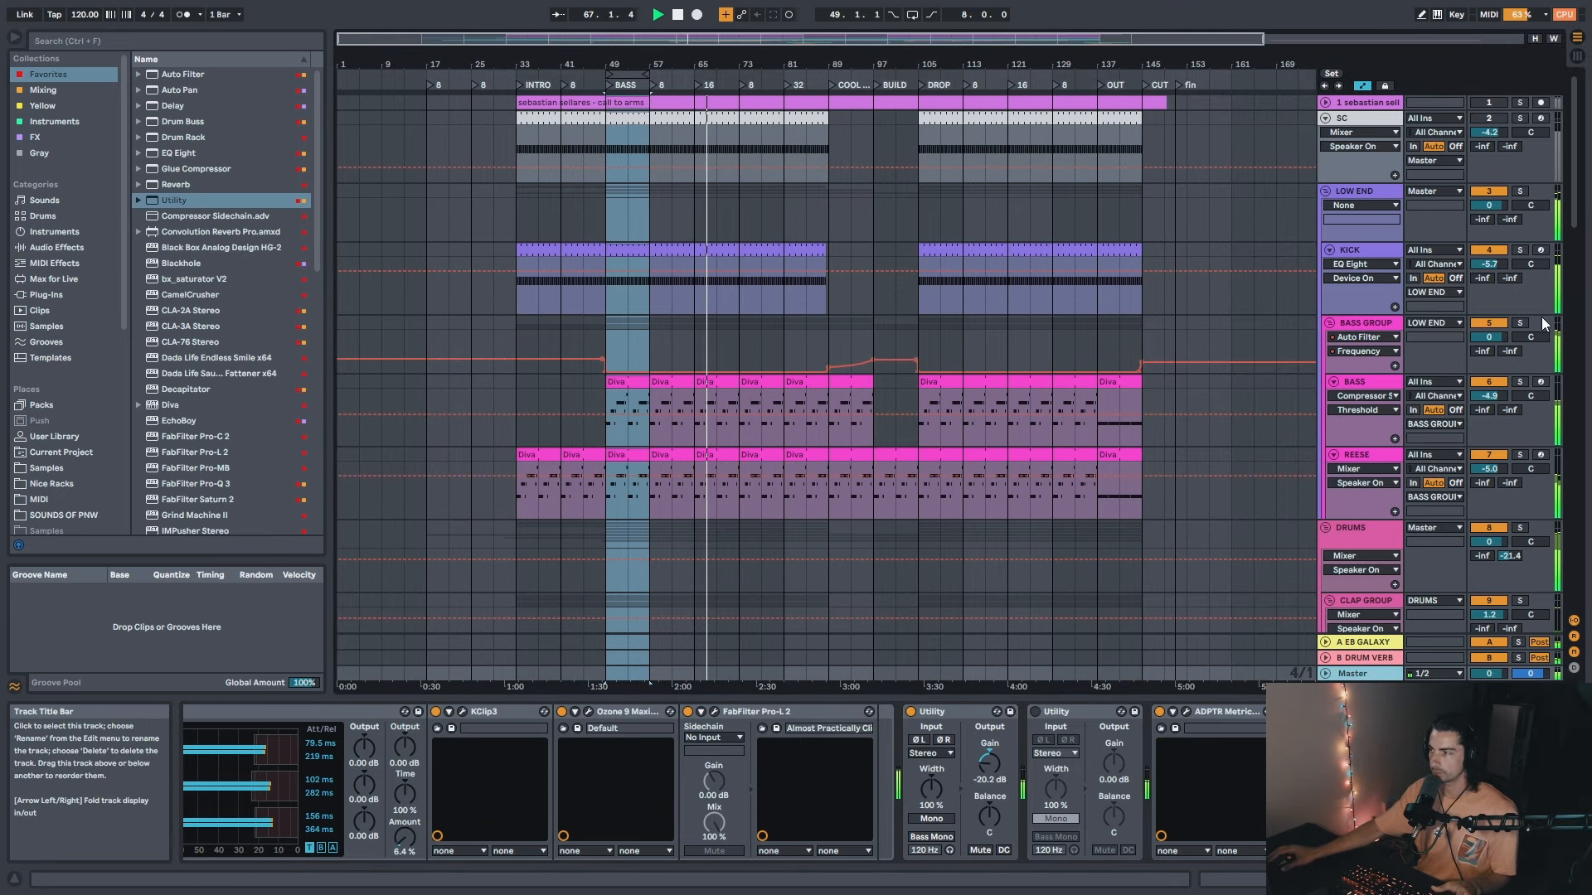
pyautogui.moveTo(1573, 184); pyautogui.dragTo(1576, 363)
pyautogui.click(973, 712)
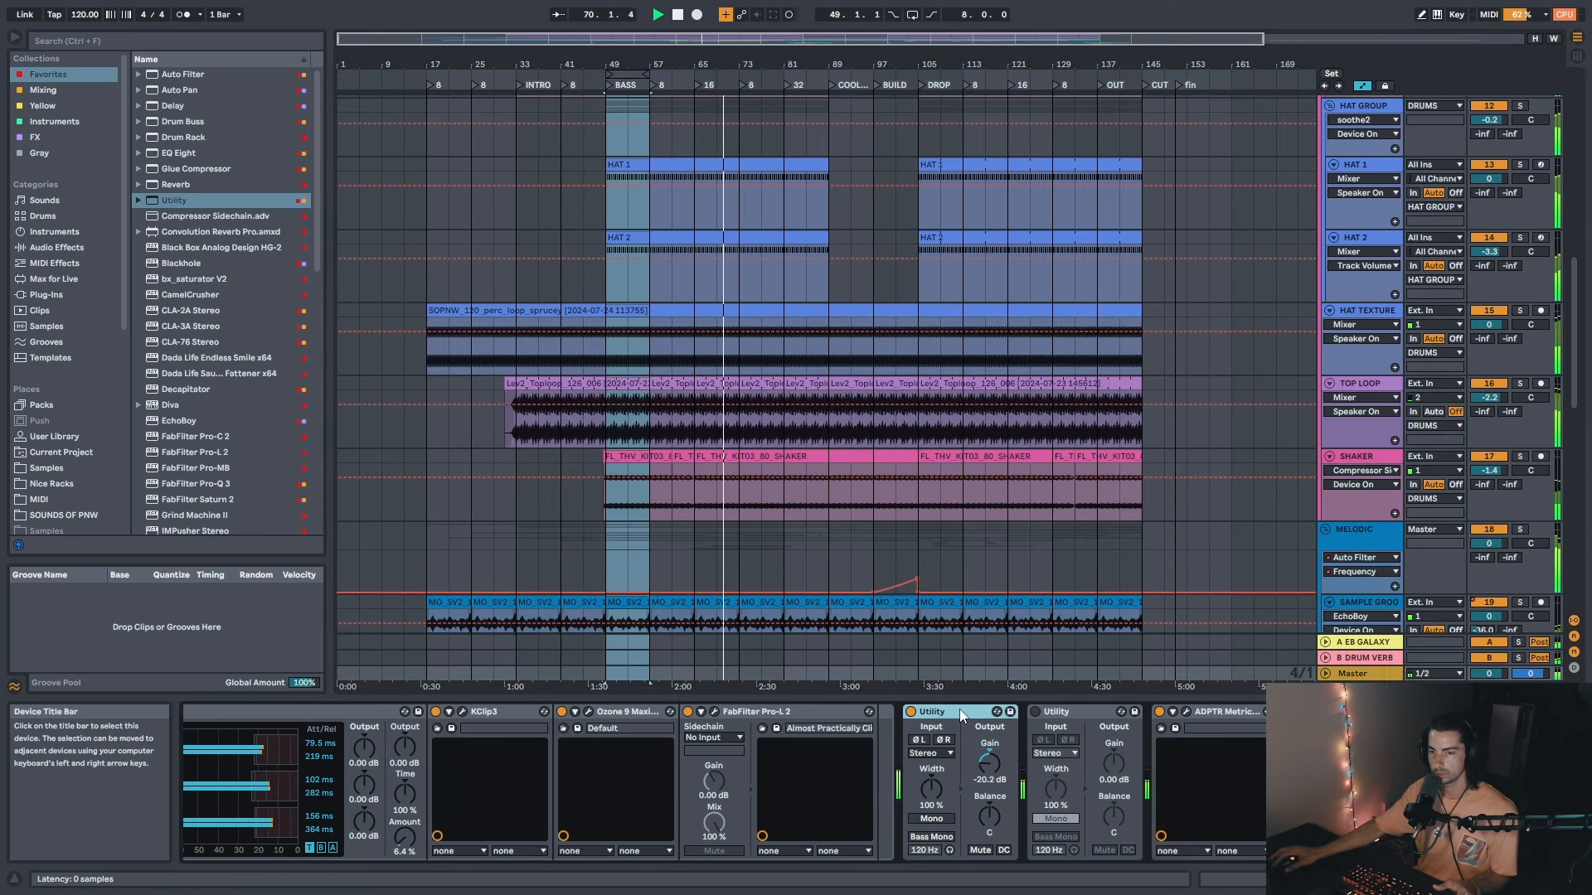
# Step: Inspect the SAMPLE GROOVE clip's warp settings and its EchoBoy plug-in while the track plays, and close the plug-in window
pyautogui.moveTo(801, 63); pyautogui.dragTo(801, 43)
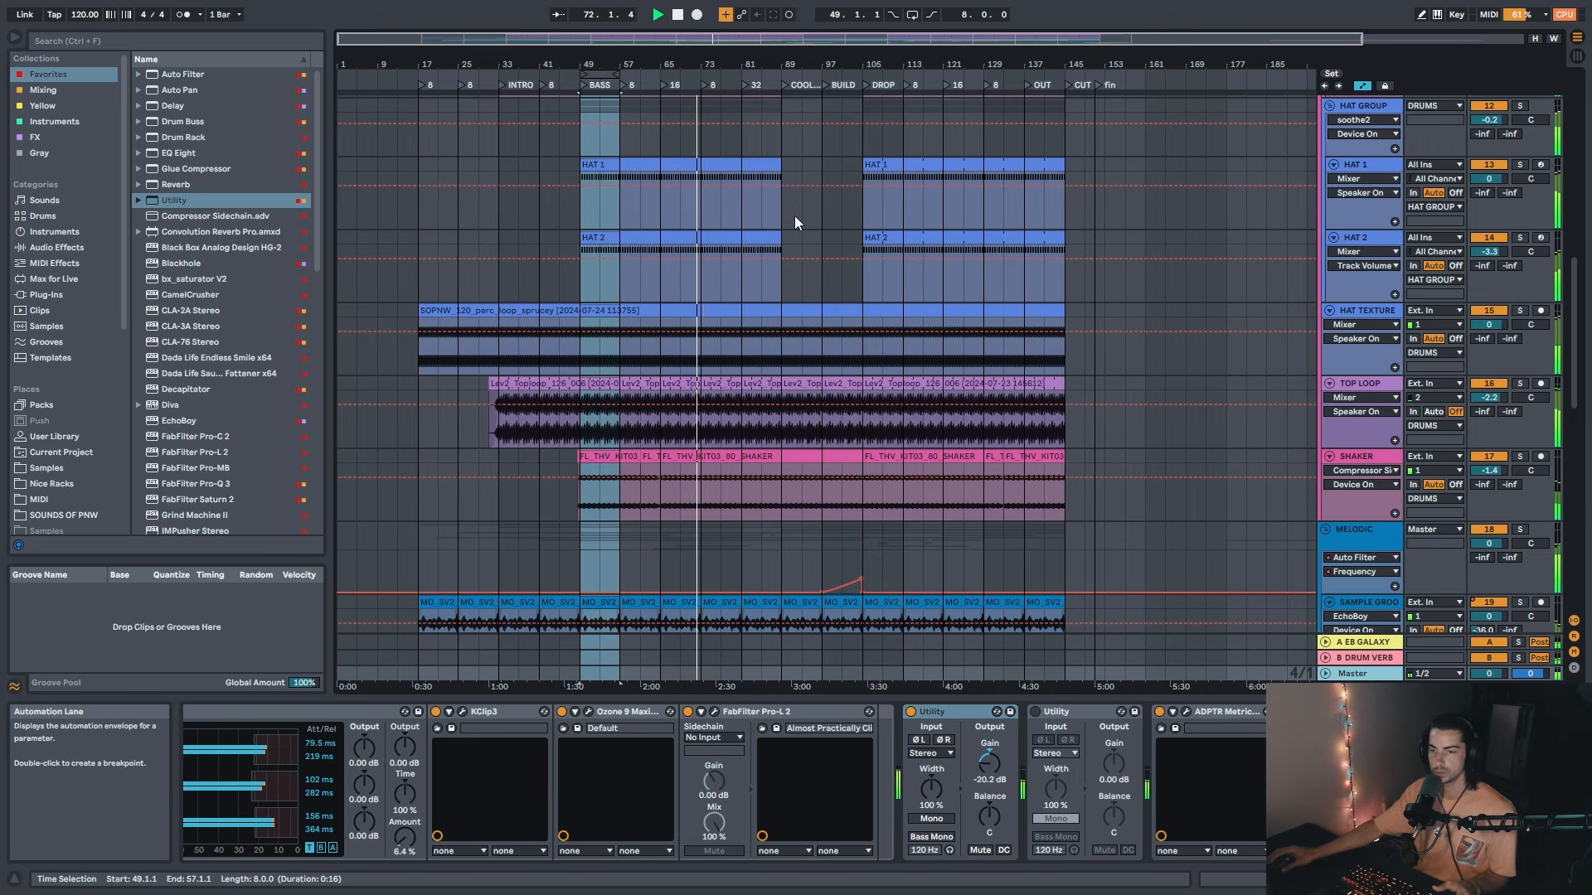
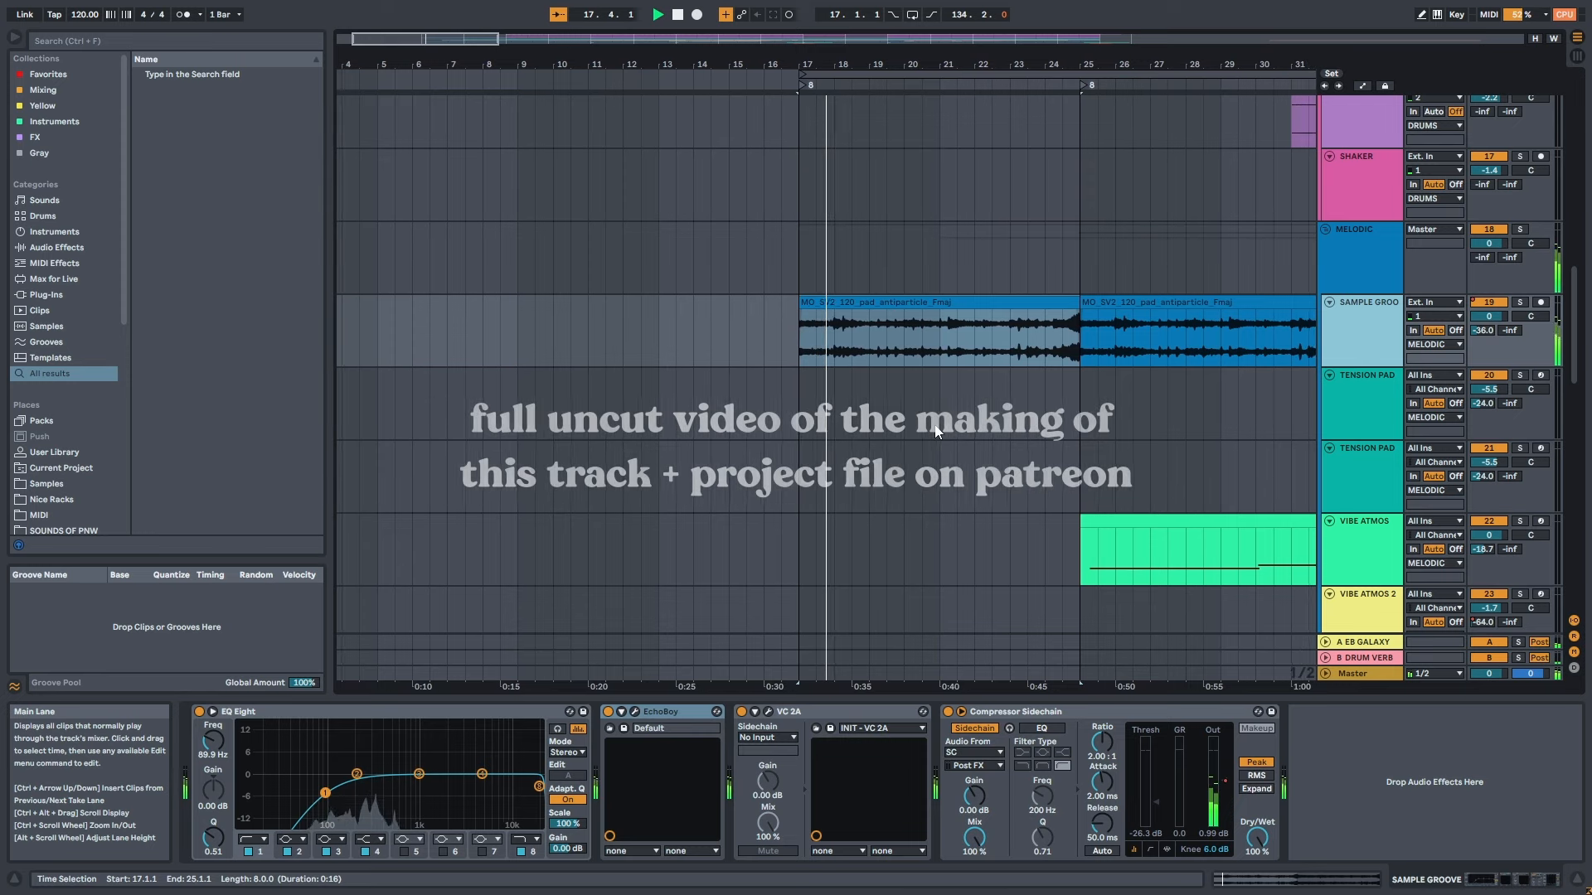
pyautogui.hotkey('shift', 'Tab')
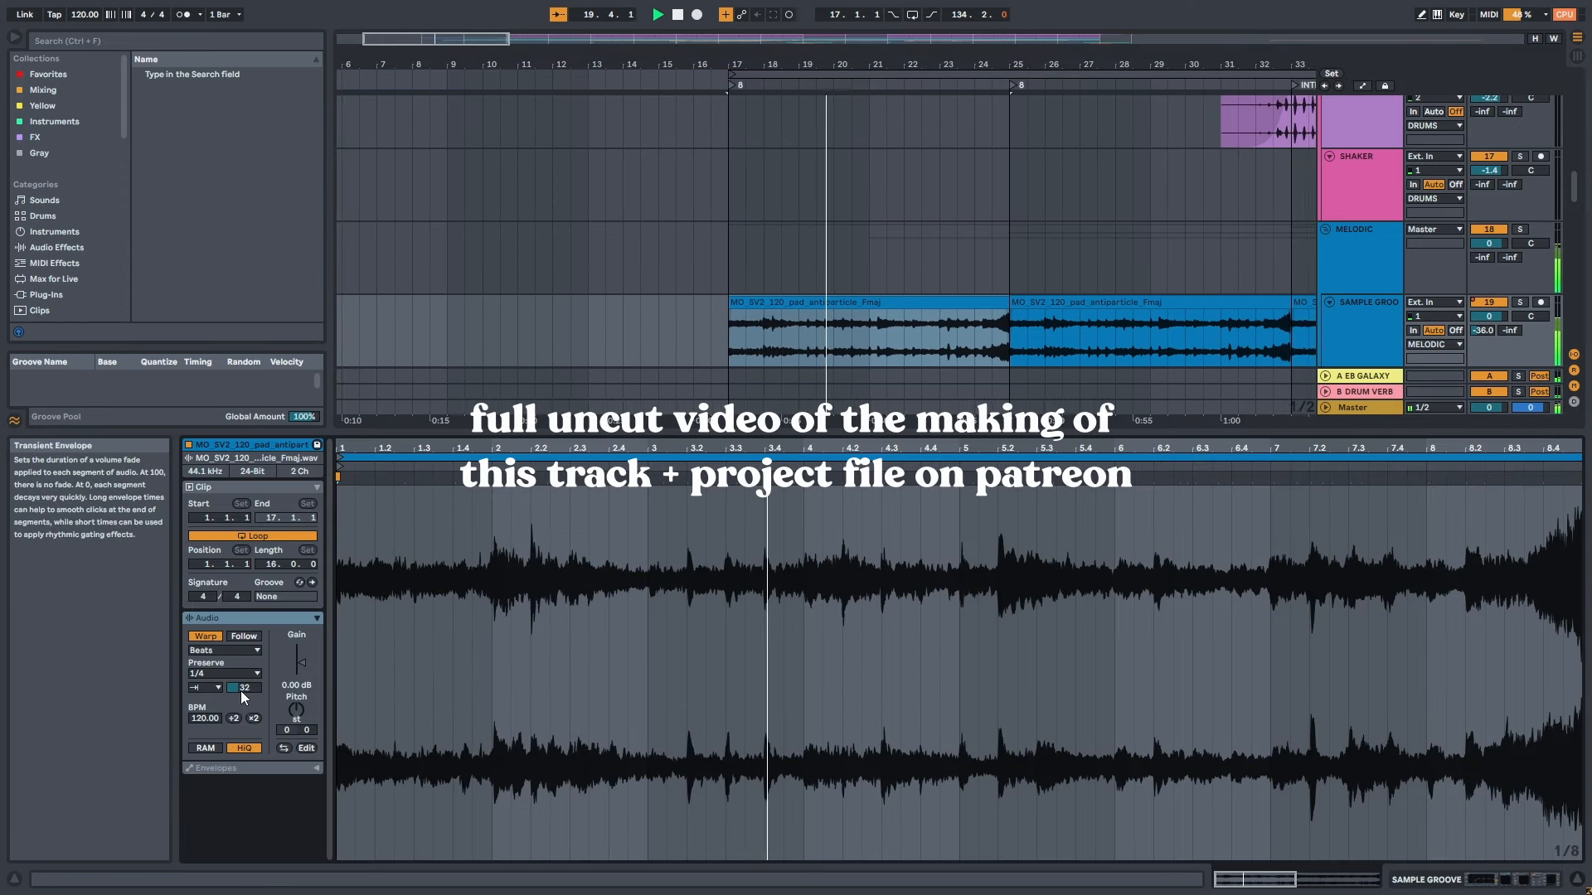
pyautogui.hotkey('shift', 'Tab')
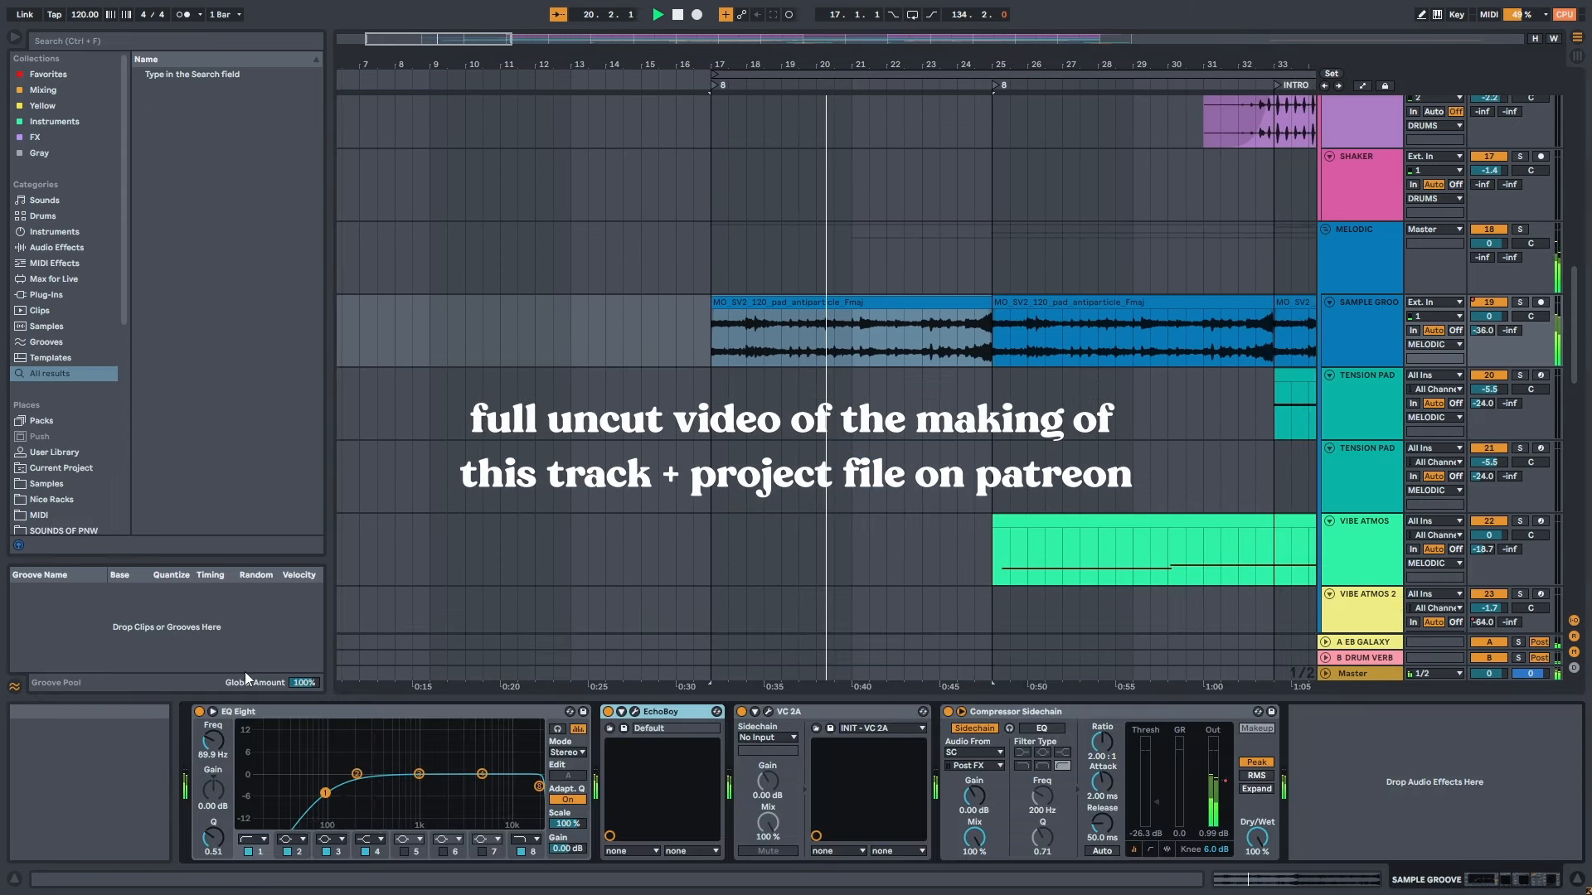
pyautogui.click(636, 713)
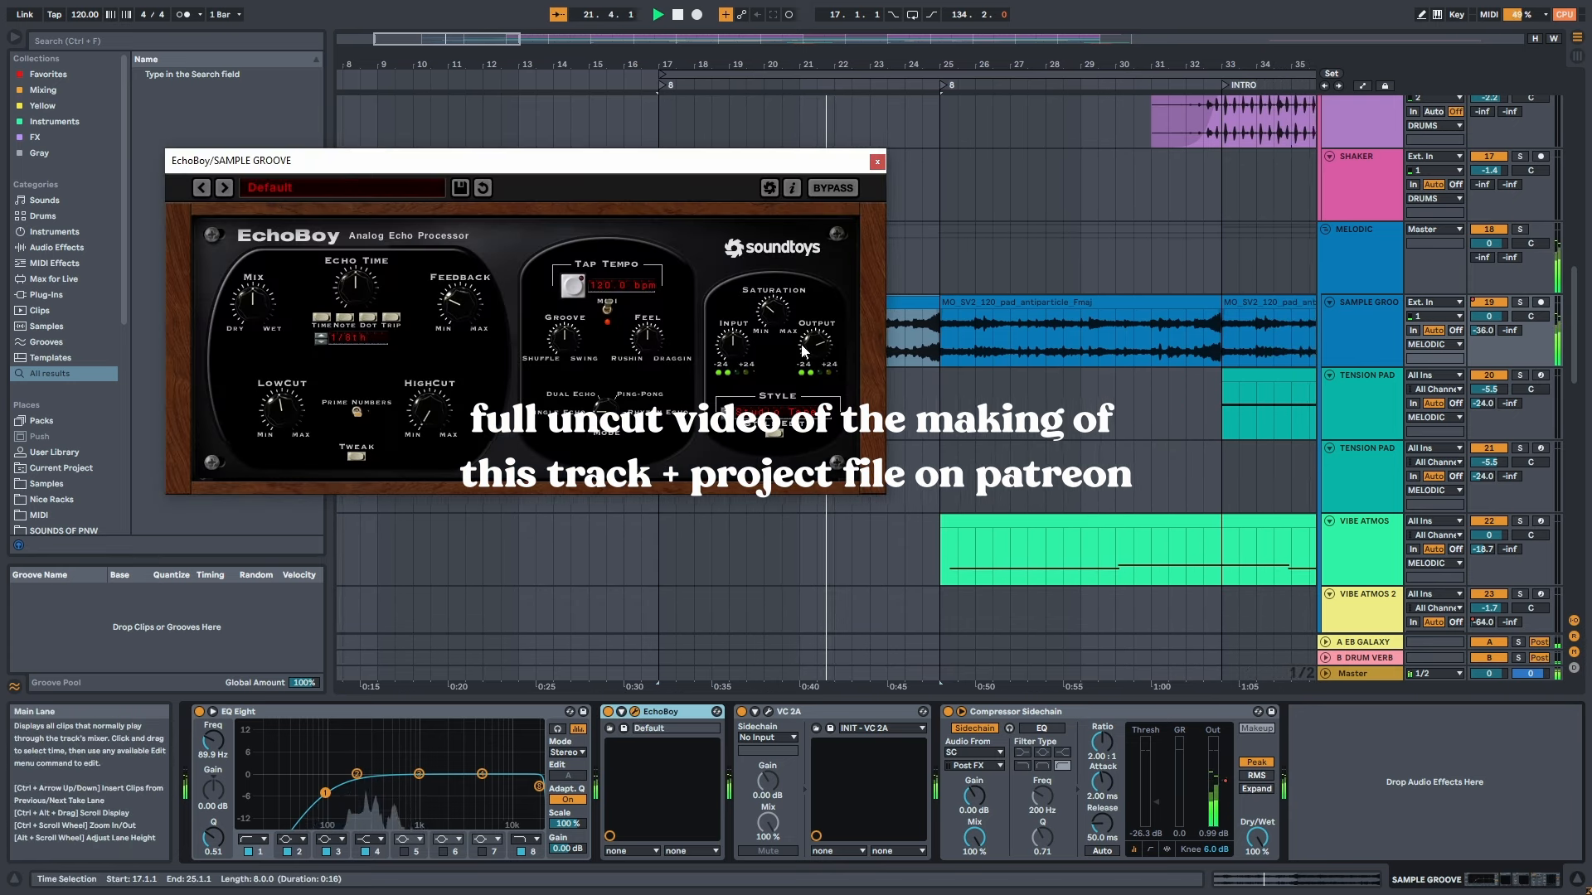
pyautogui.click(881, 166)
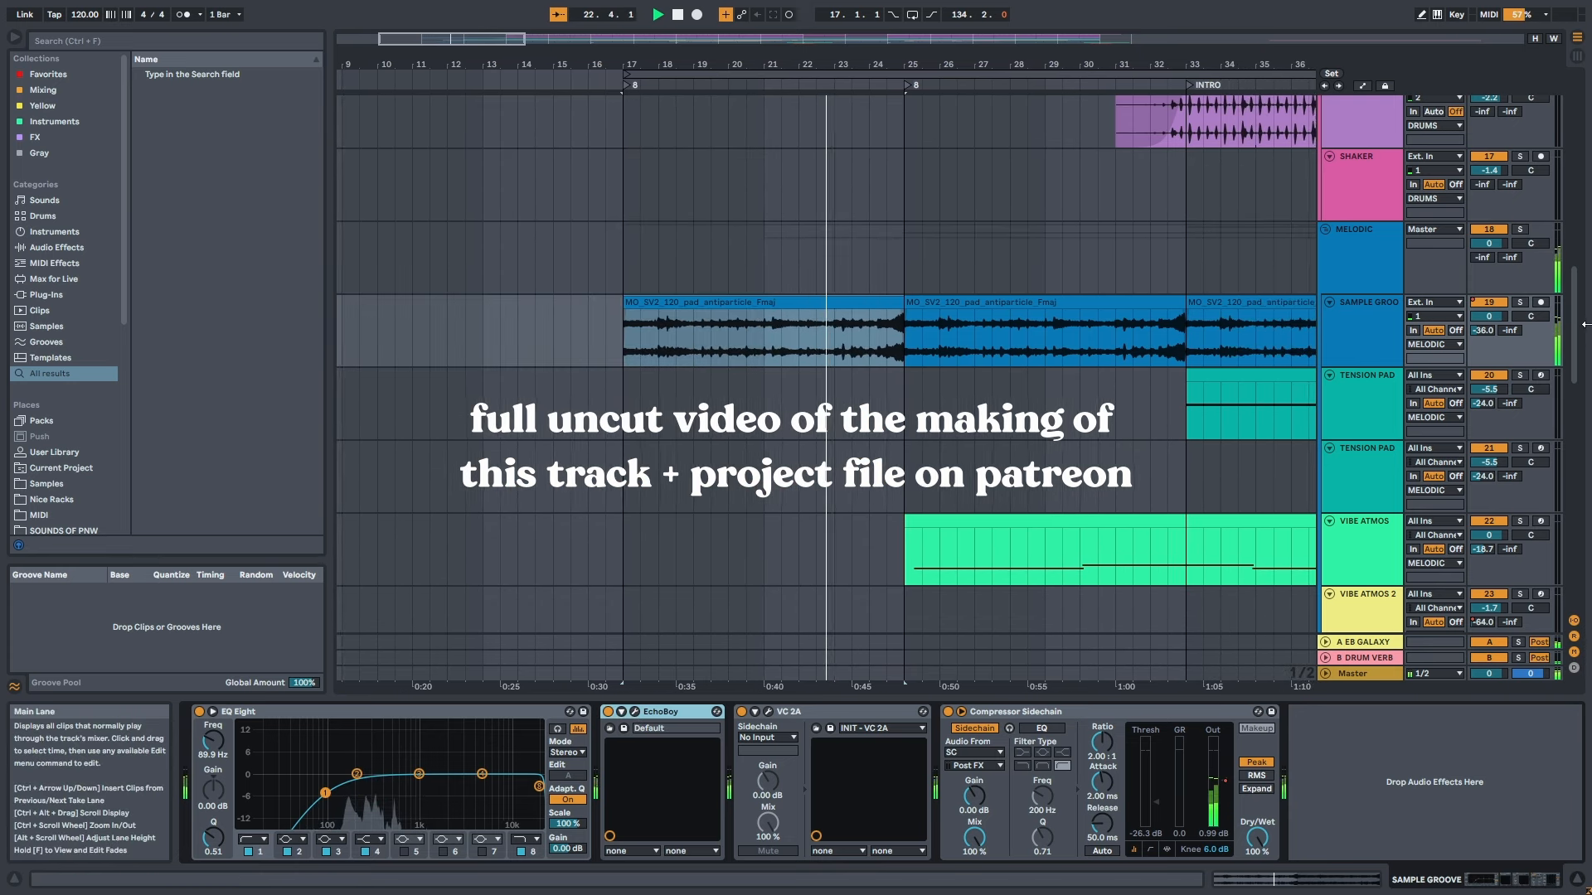
# Step: Show the device chains of the ORCHESTRAL and VIBE ATMOS tracks during playback
pyautogui.scroll(-3, 1582, 382)
pyautogui.scroll(-4, 1581, 382)
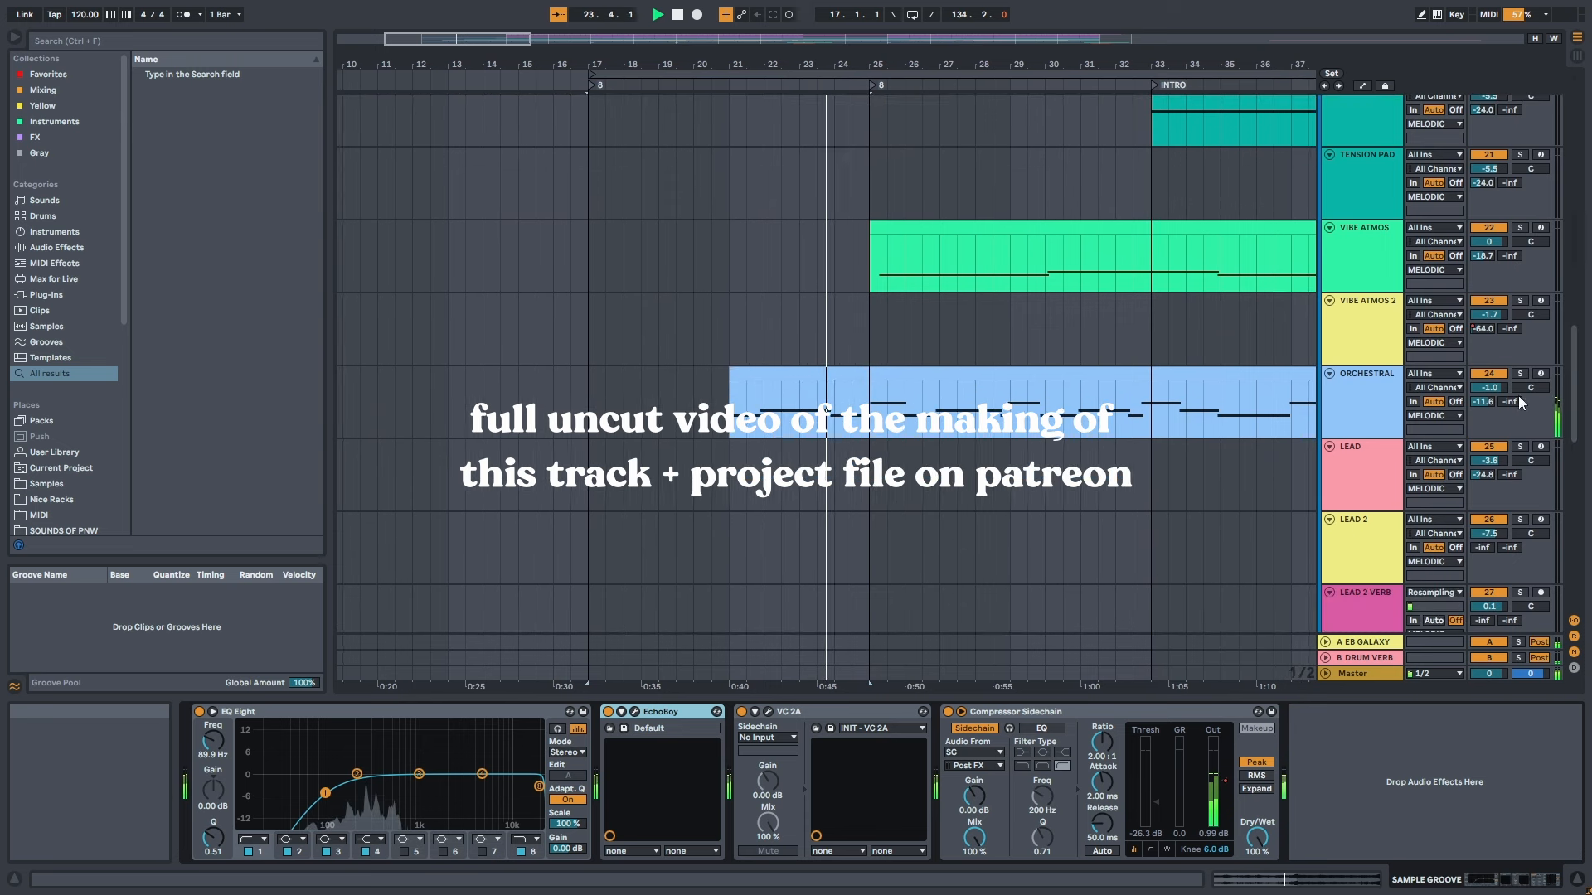
pyautogui.click(1369, 386)
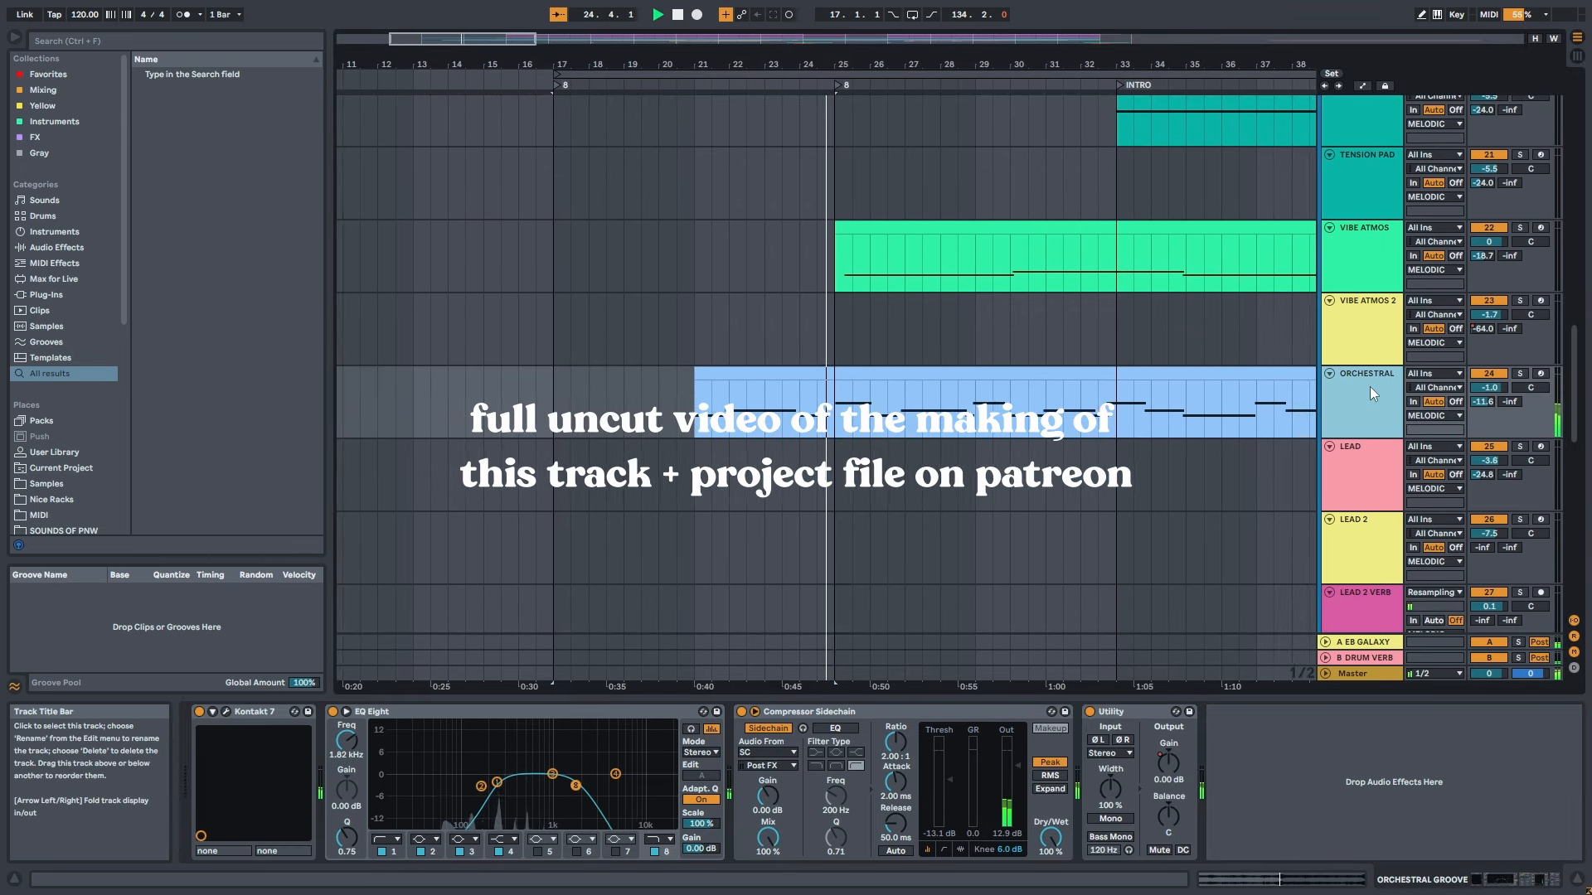
pyautogui.click(1375, 264)
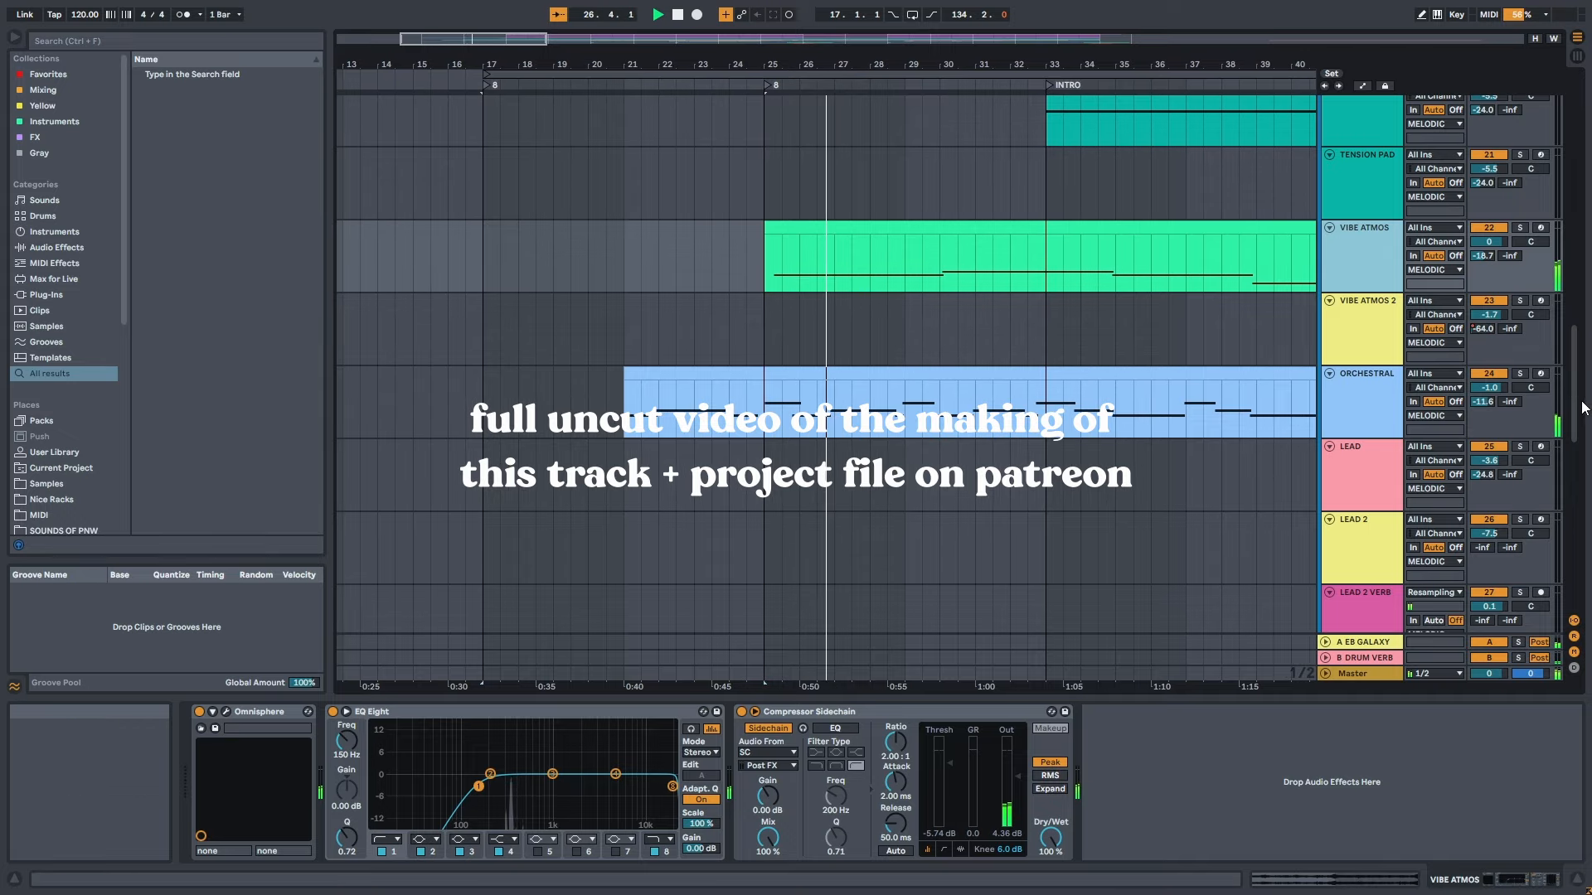
# Step: Show the EQ Eight and Auto Filter on the HAT TEXTURE track
pyautogui.scroll(3, 1577, 371)
pyautogui.moveTo(1577, 371); pyautogui.dragTo(1562, 297)
pyautogui.click(1374, 319)
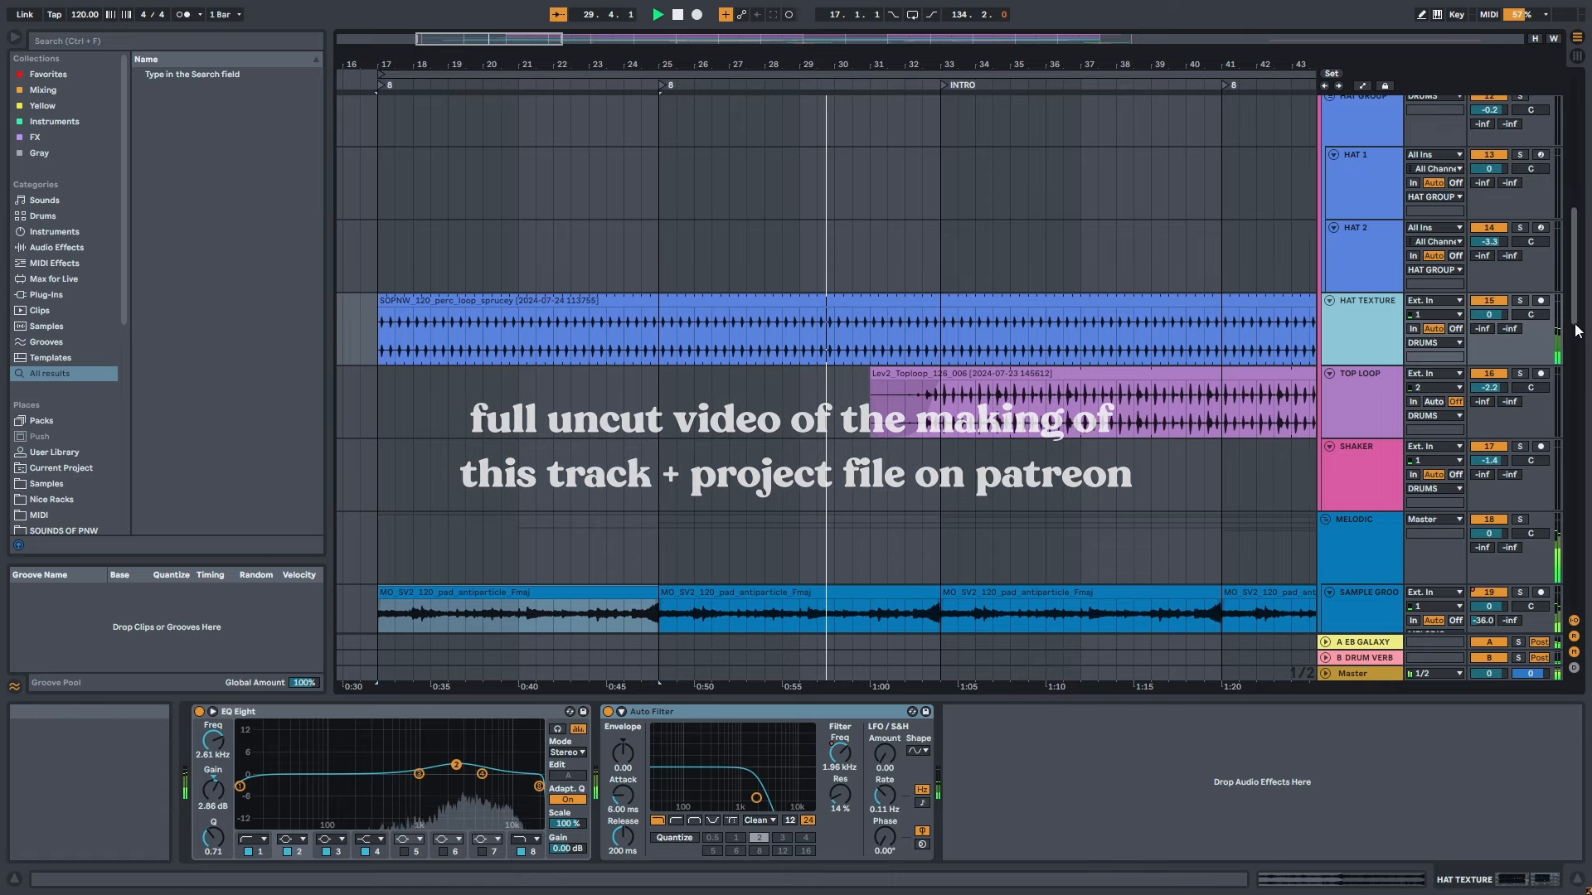
# Step: Review the devices on the CLAP 1 and CLAP 2 tracks and the CLAP GROUP's effect chain
pyautogui.moveTo(1573, 318); pyautogui.dragTo(1563, 239)
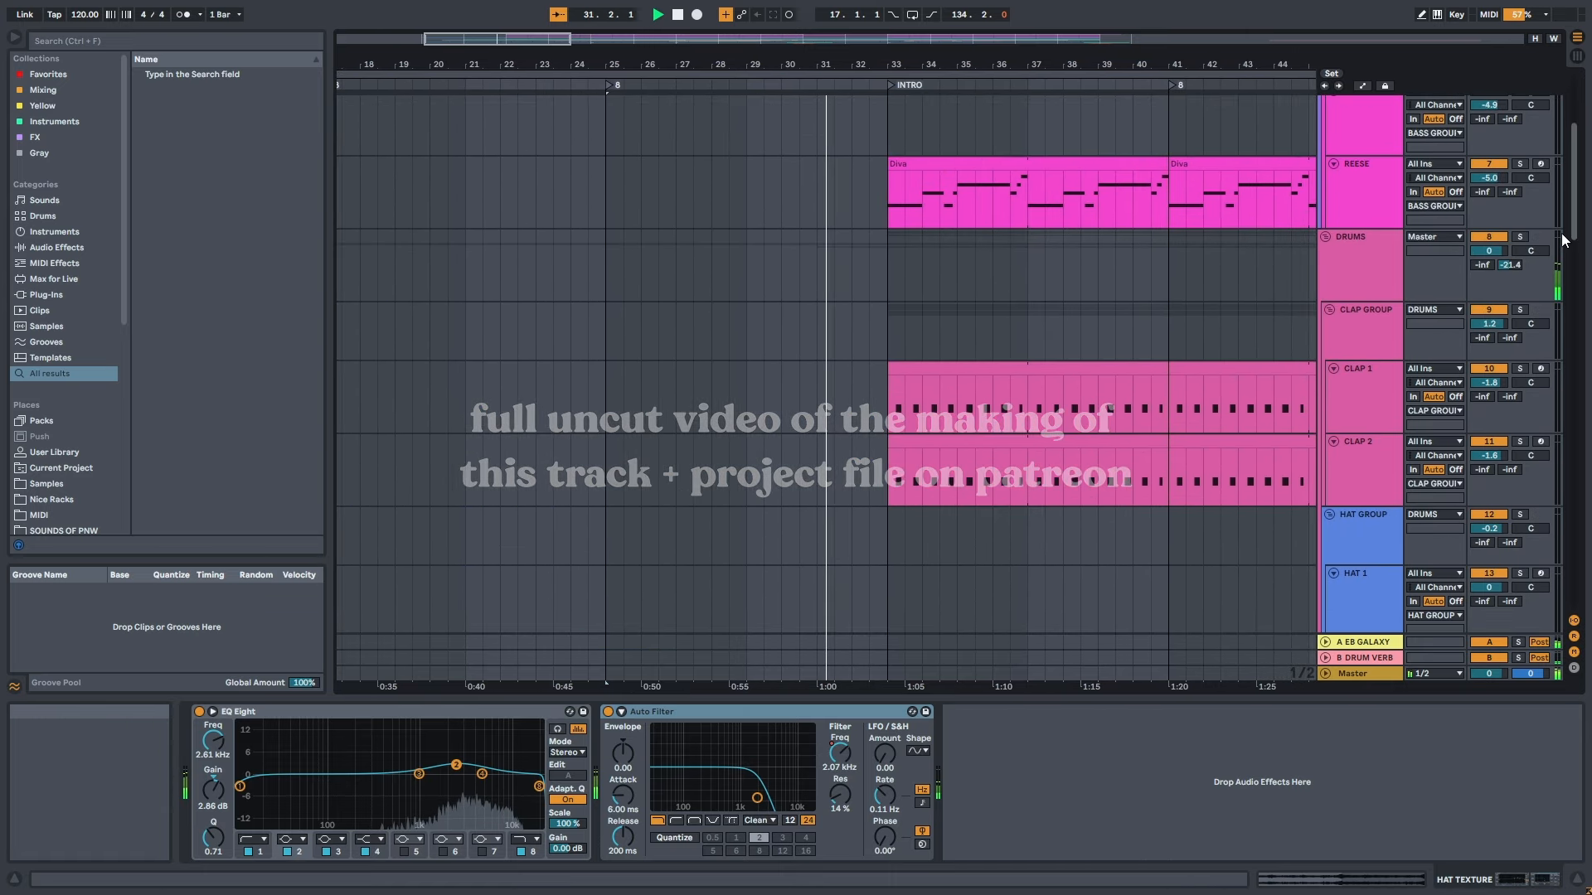
pyautogui.click(1365, 383)
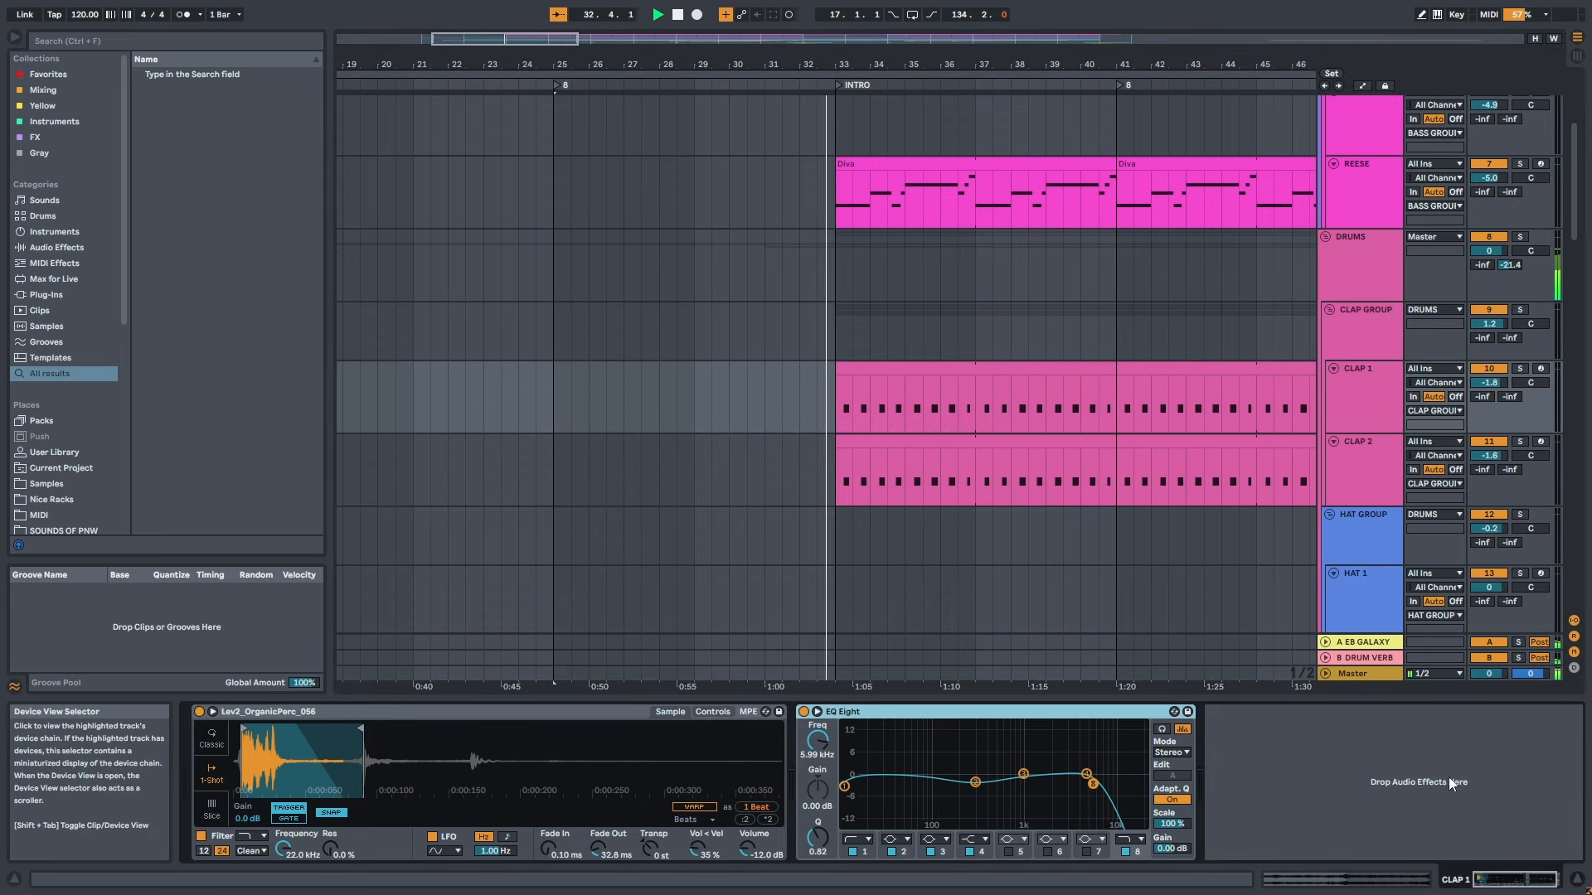
pyautogui.click(1373, 479)
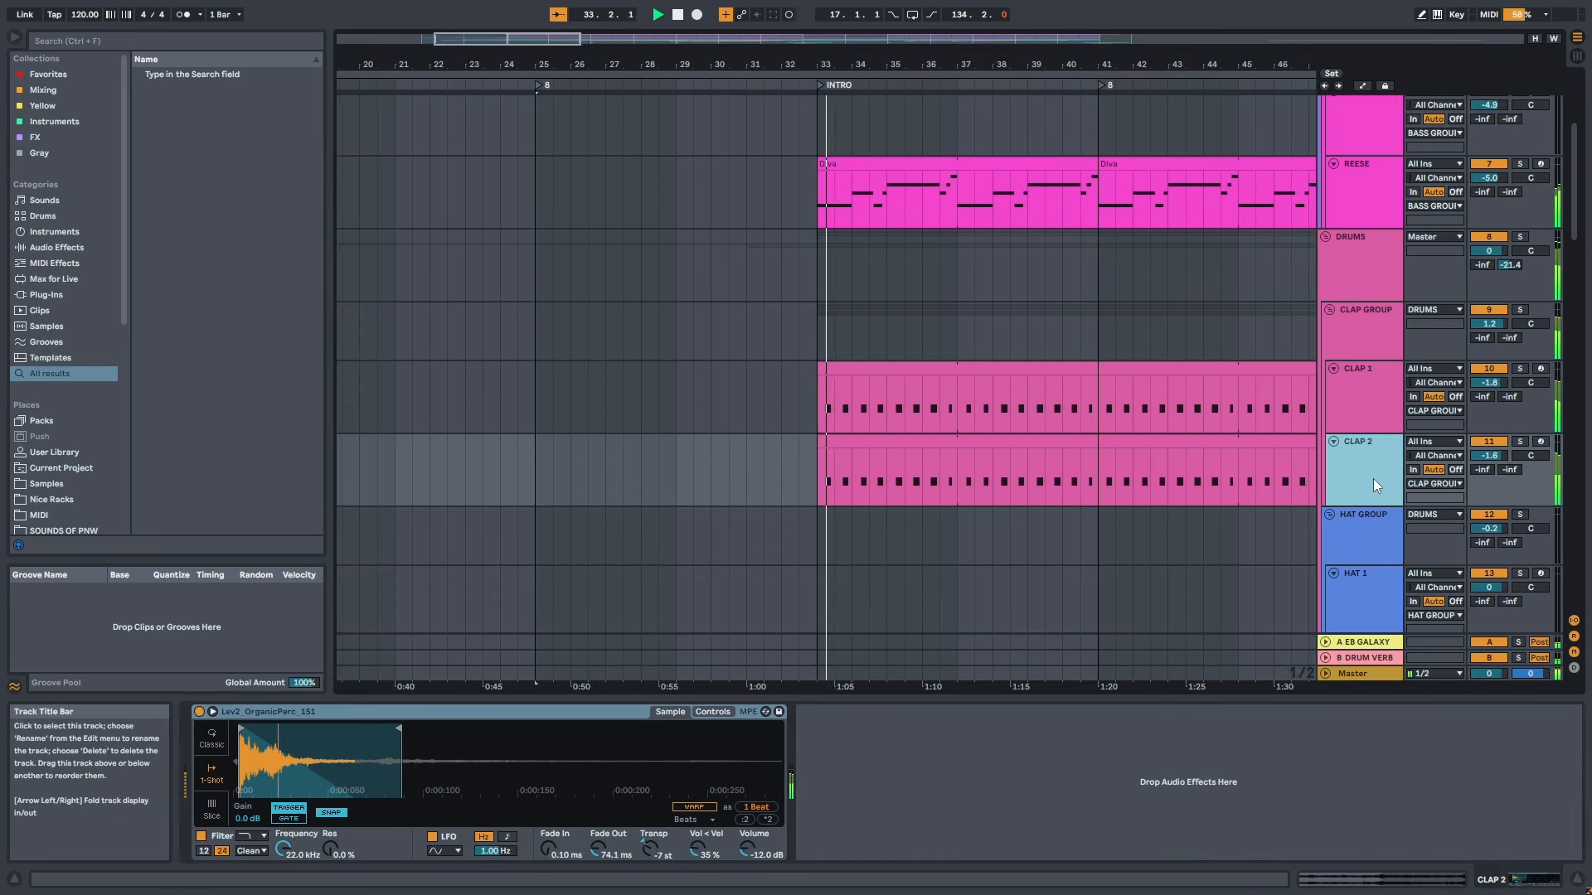
pyautogui.click(1380, 388)
pyautogui.click(1376, 321)
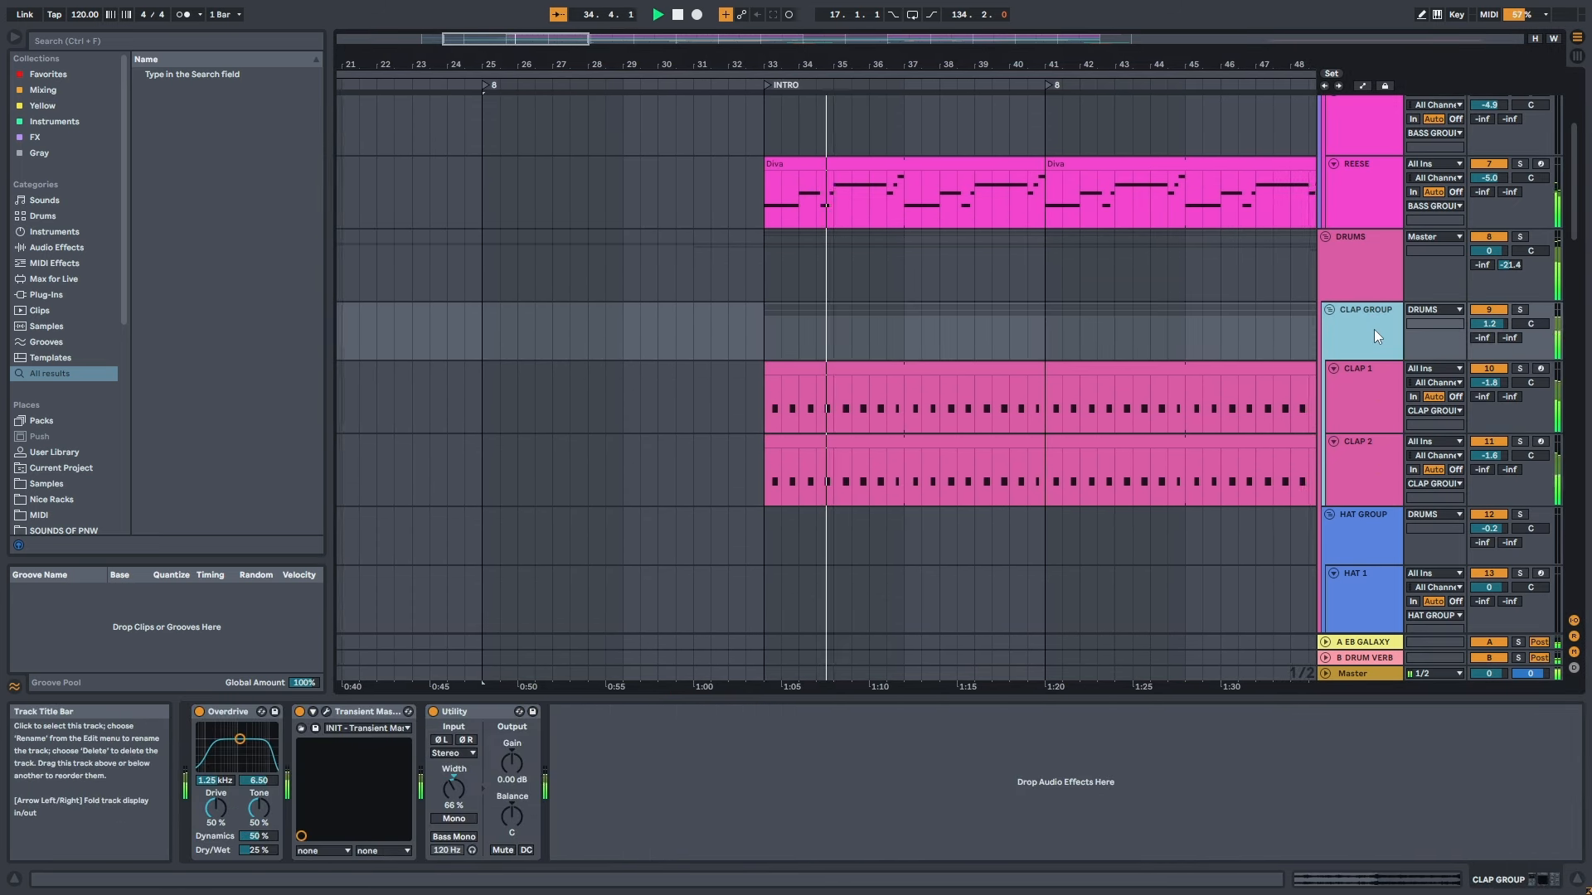
# Step: Look through the REESE track's device chain from the Serum instrument to the sidechain compressor
pyautogui.scroll(4, 1579, 209)
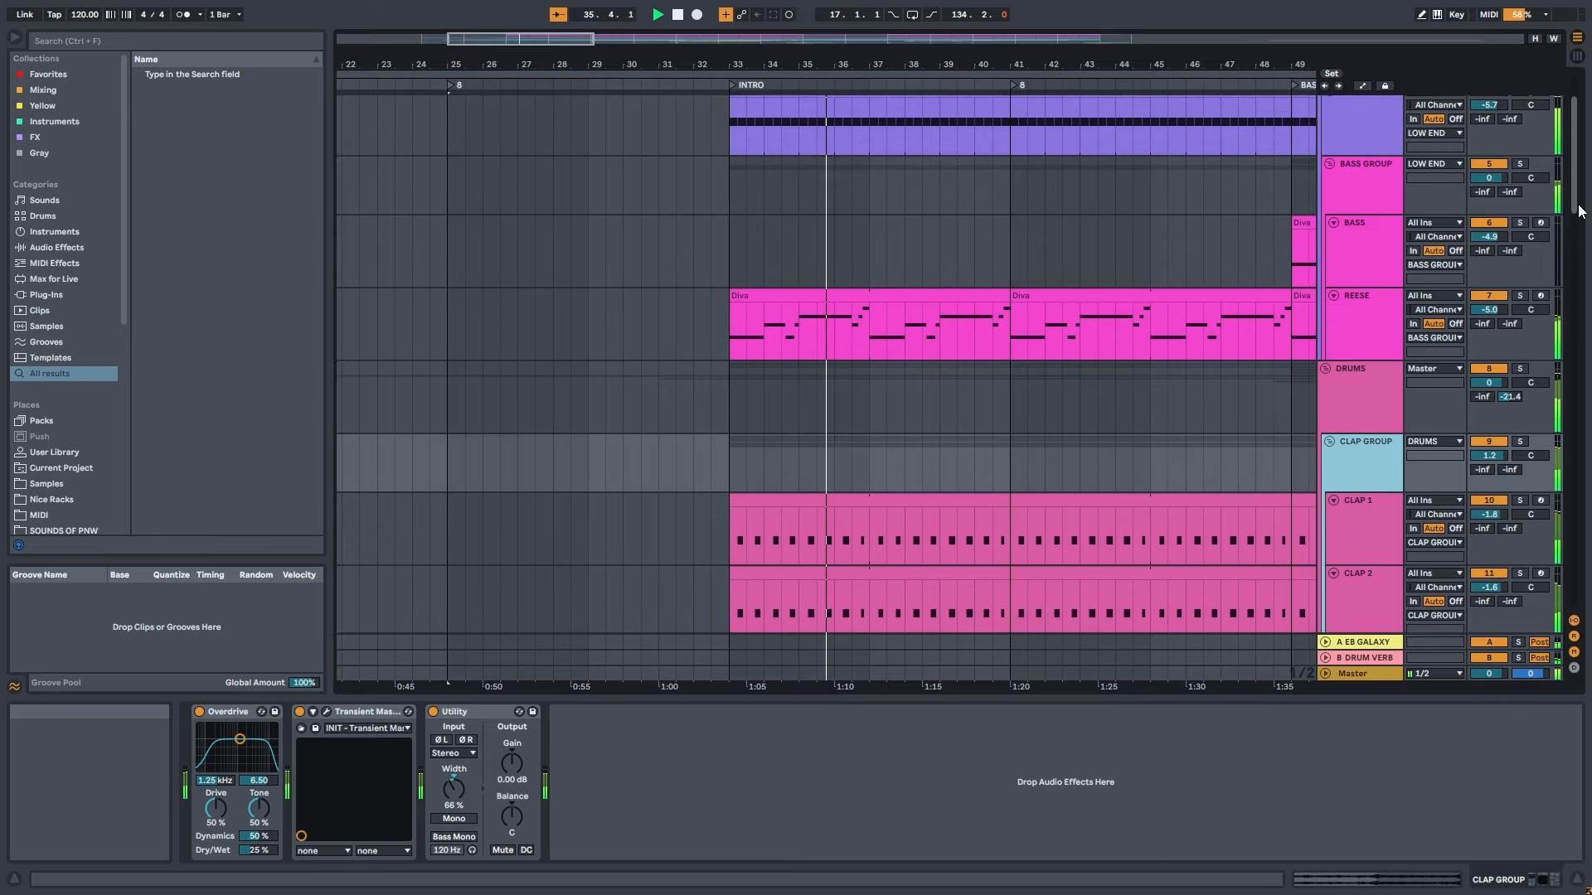
pyautogui.scroll(2, 1579, 210)
pyautogui.click(1375, 360)
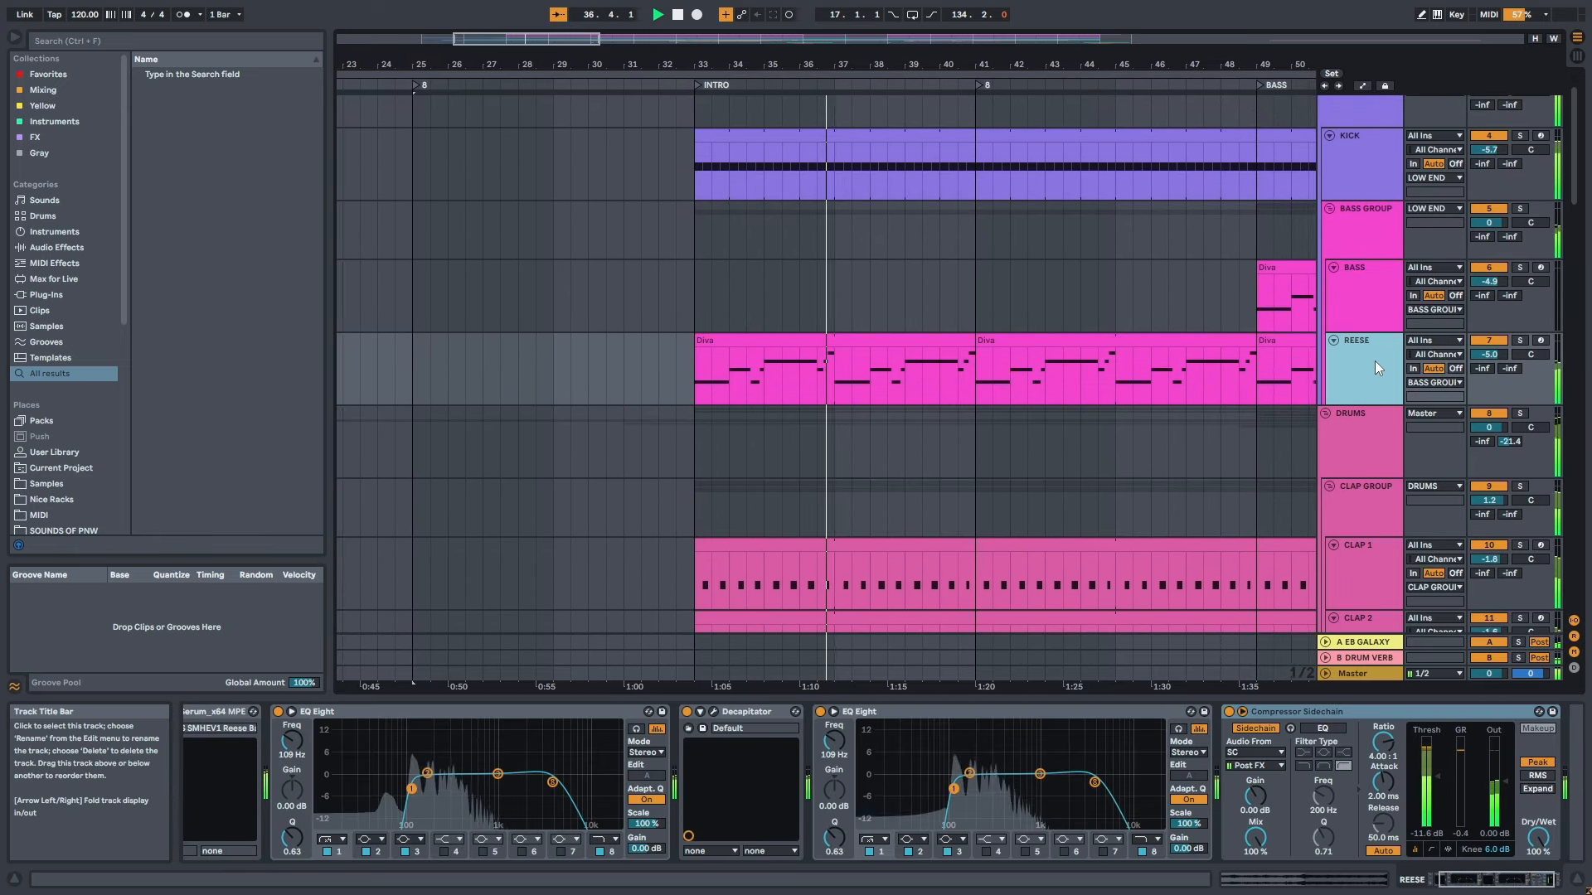
pyautogui.click(1472, 884)
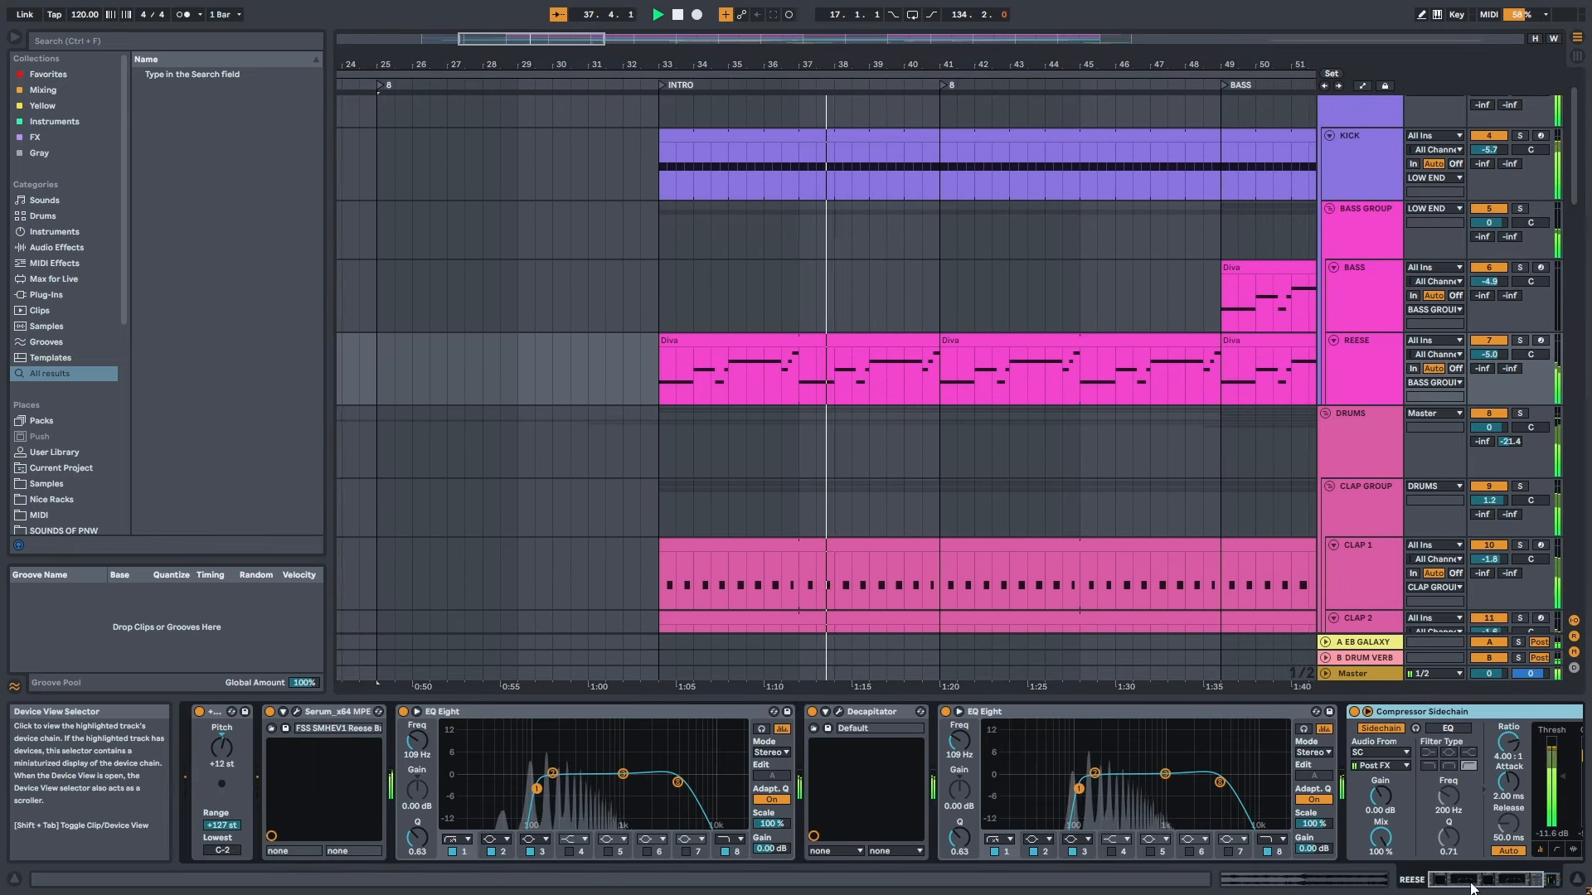
pyautogui.moveTo(1471, 886); pyautogui.dragTo(1491, 882)
pyautogui.scroll(2, 1579, 118)
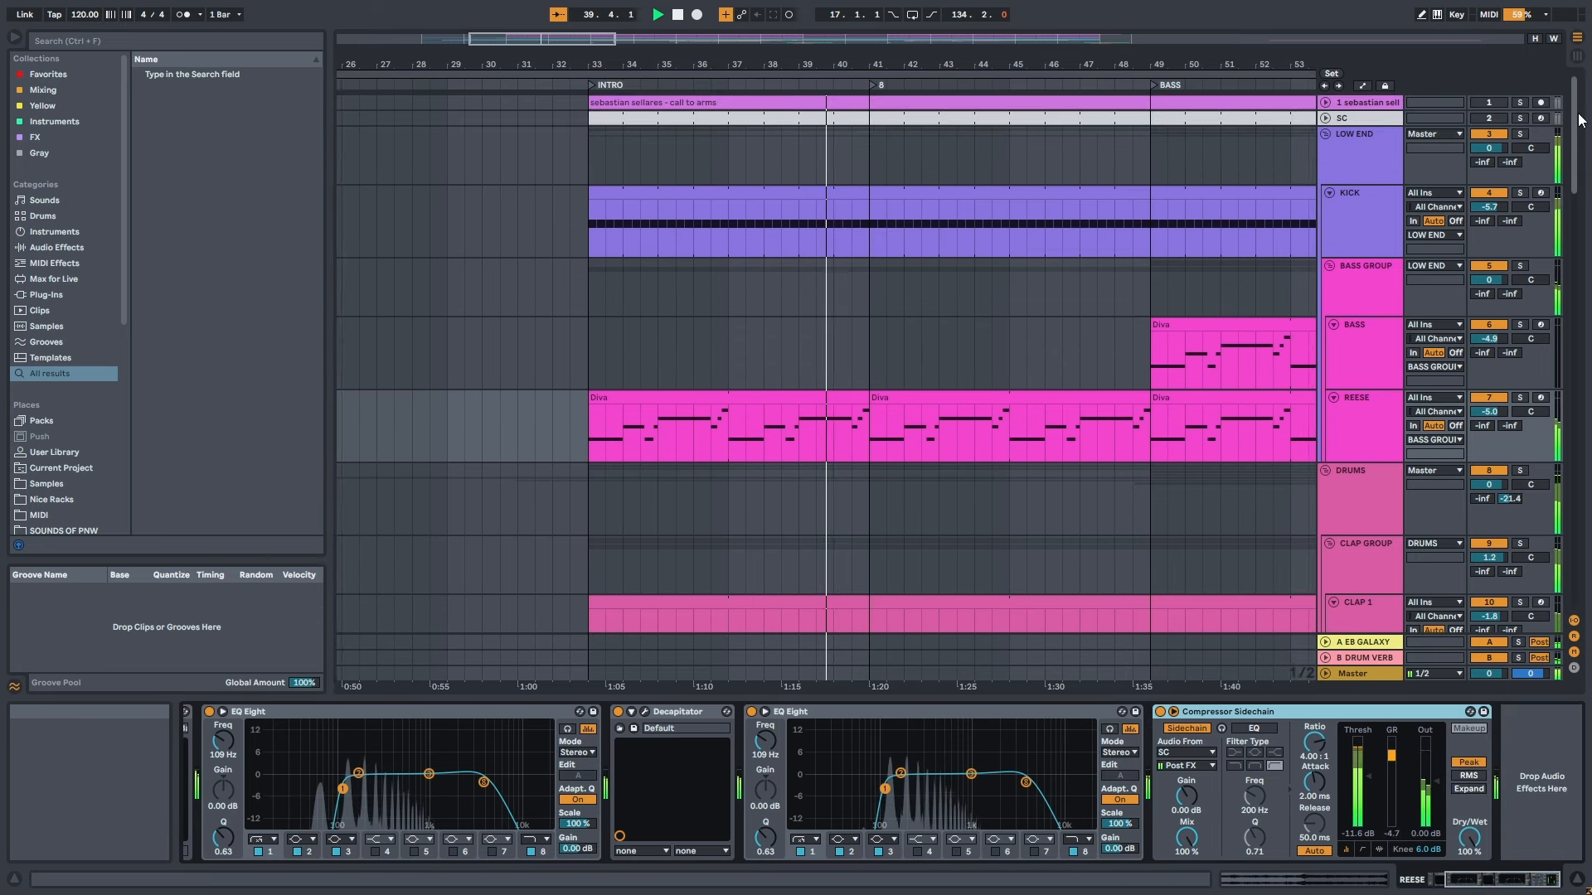
# Step: Review the KICK track's devices and view its CLA-3A compressor window, closing it again
pyautogui.click(1366, 222)
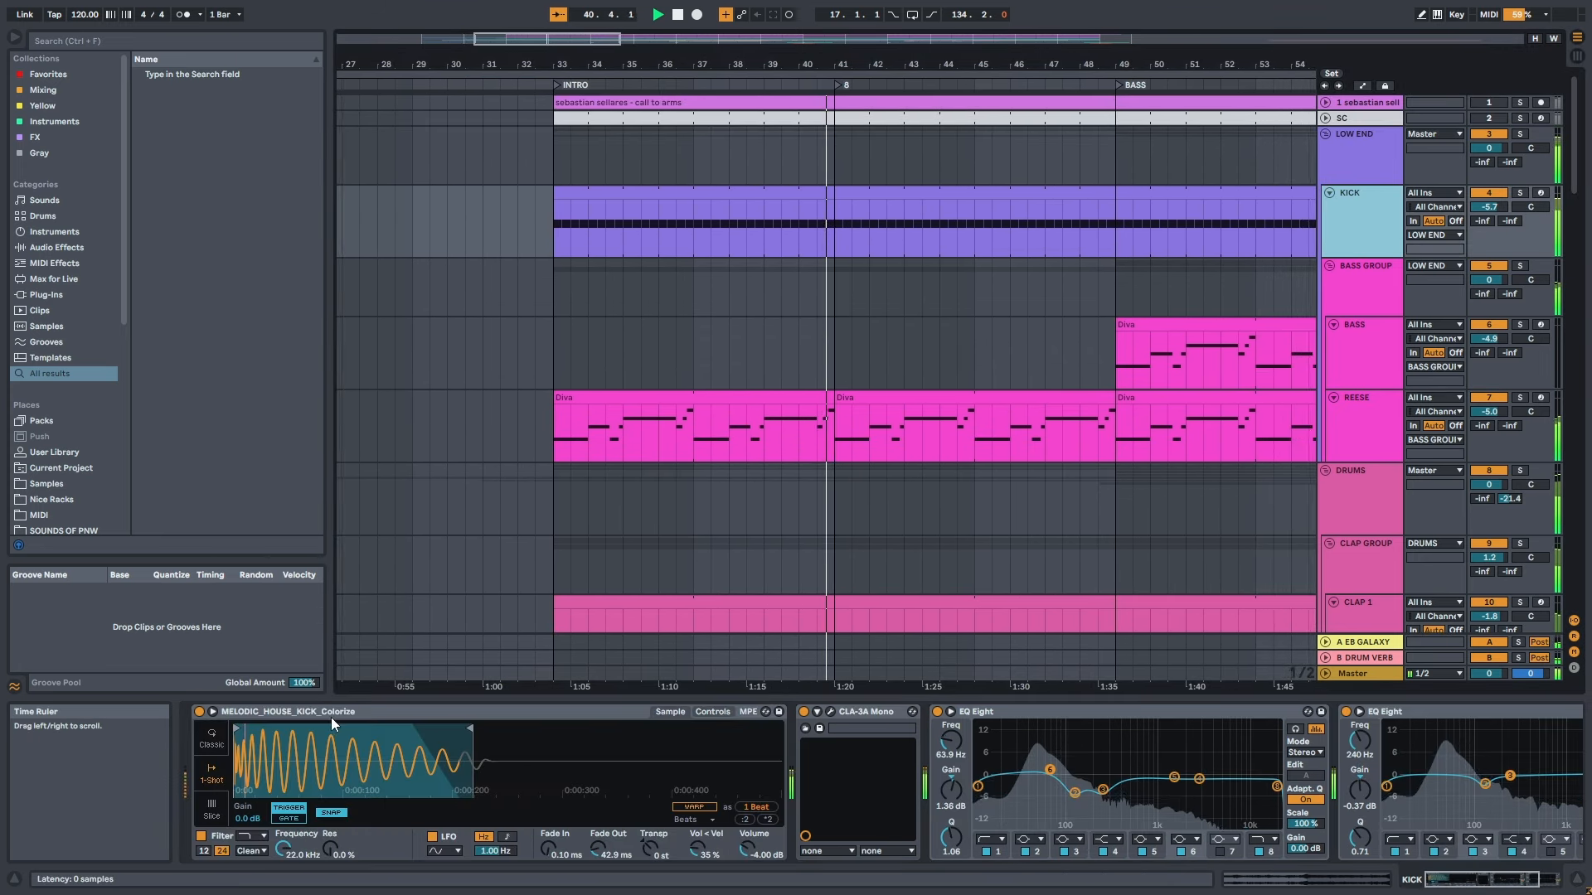
pyautogui.click(831, 711)
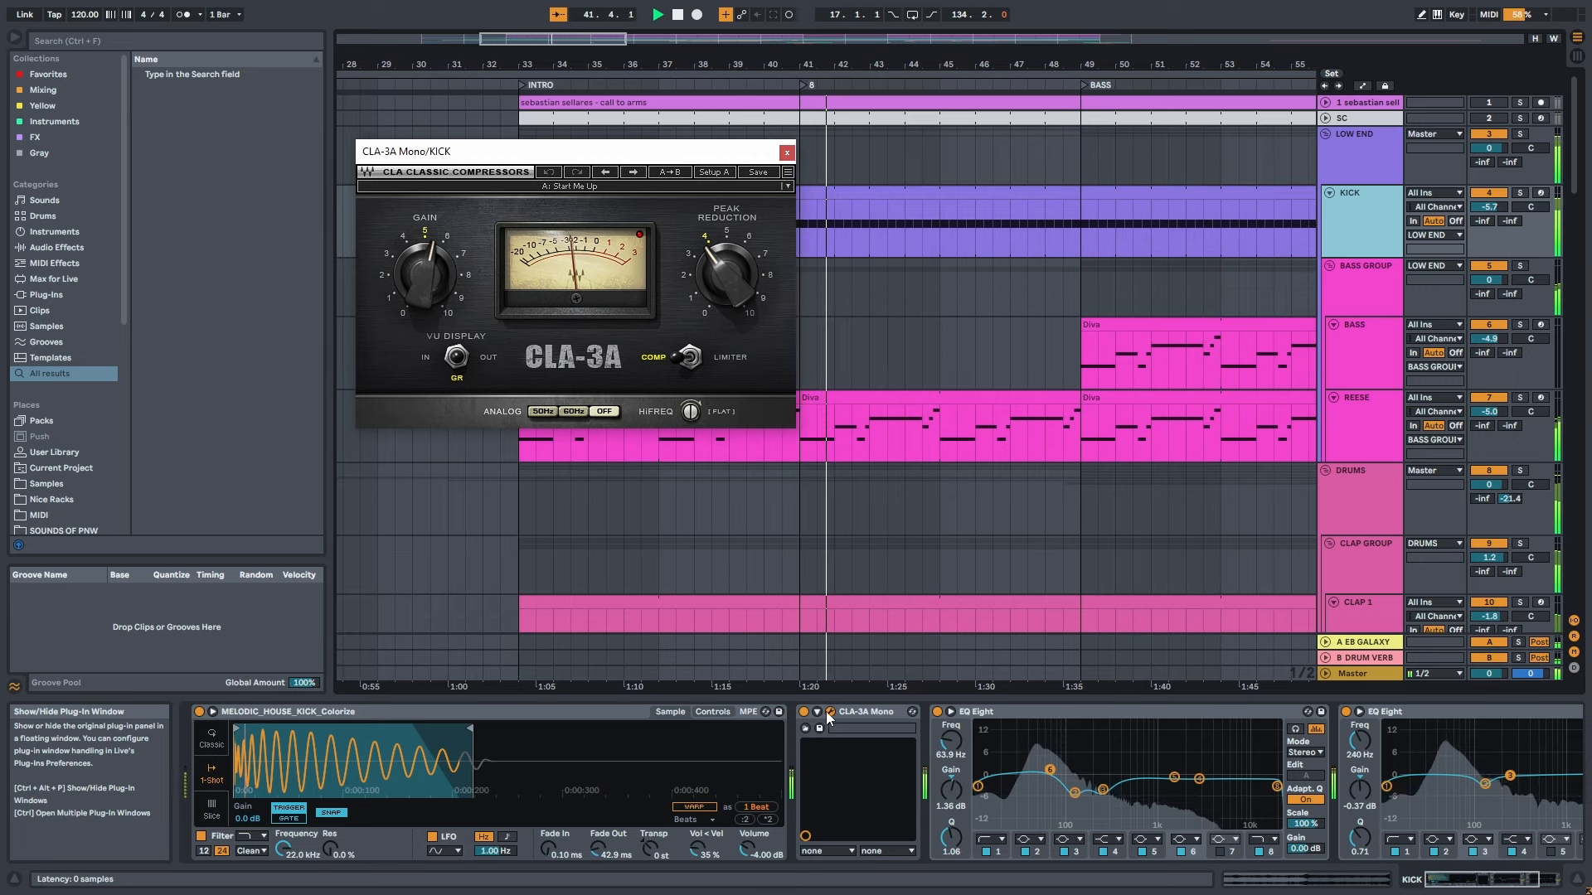
pyautogui.click(787, 155)
pyautogui.scroll(-1, 1185, 263)
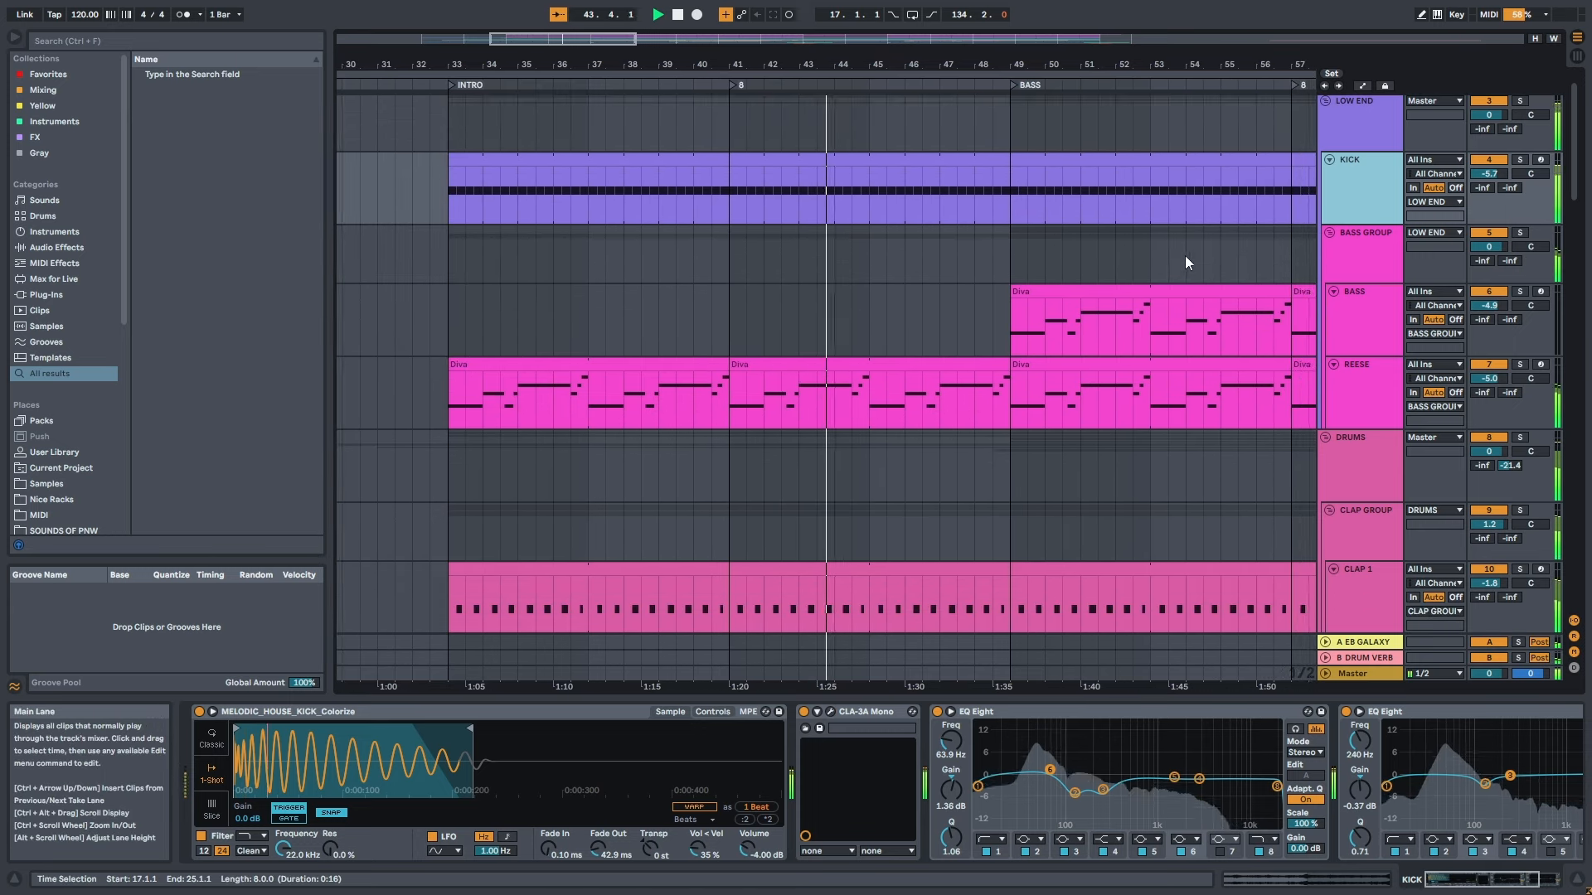
# Step: View the BASS GROUP's CLA-2A compressor at work during playback and close its window
pyautogui.click(1344, 260)
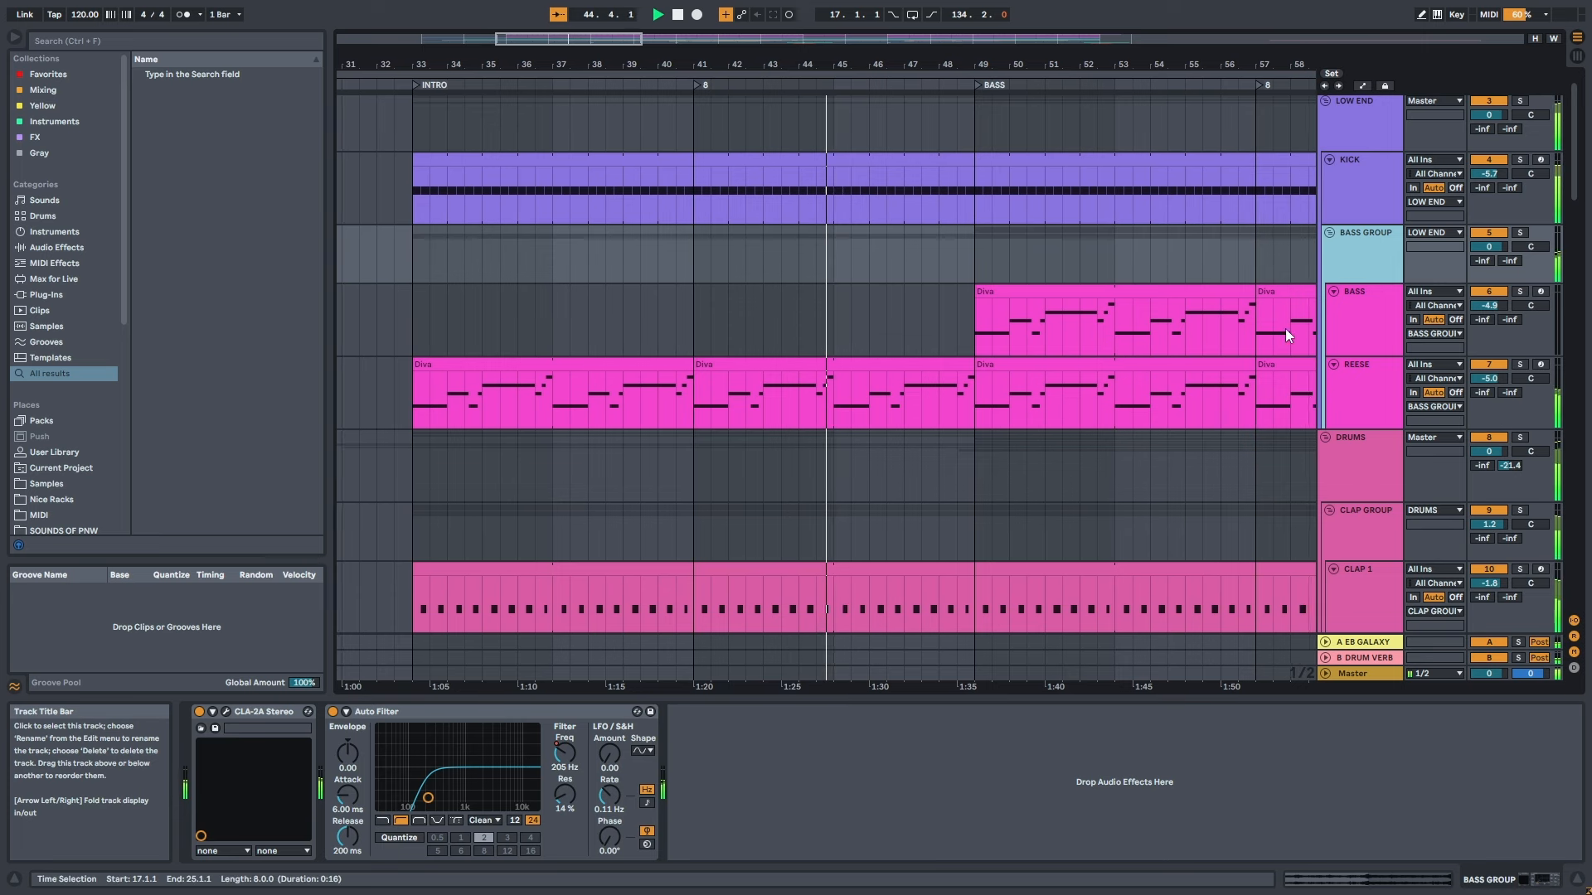
pyautogui.click(227, 710)
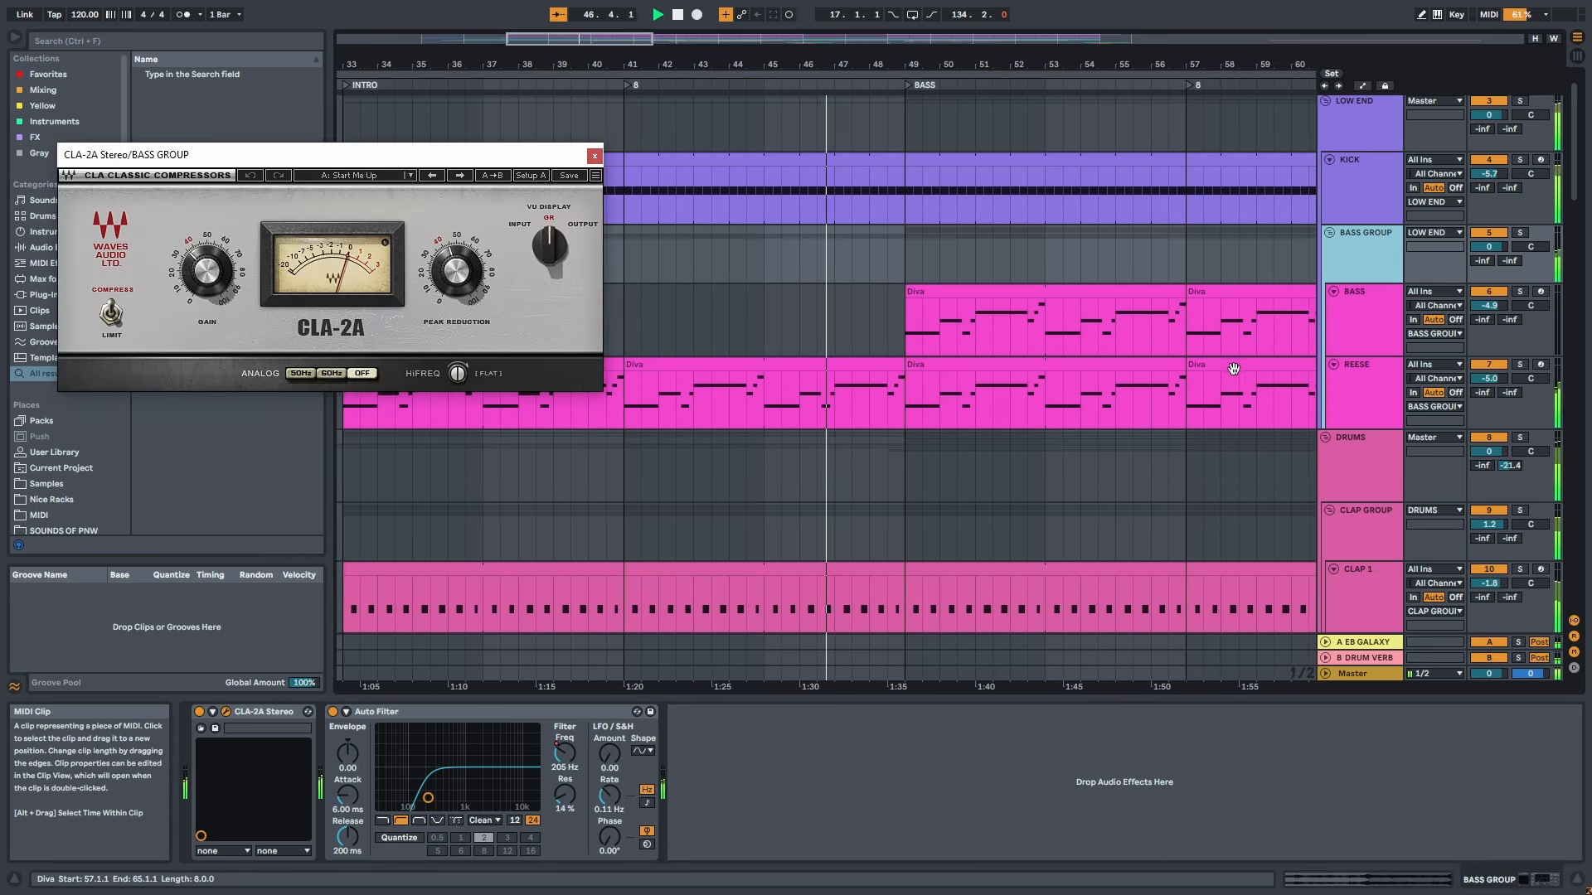
pyautogui.scroll(-2, 1234, 369)
pyautogui.moveTo(1576, 199); pyautogui.dragTo(1585, 298)
pyautogui.click(595, 155)
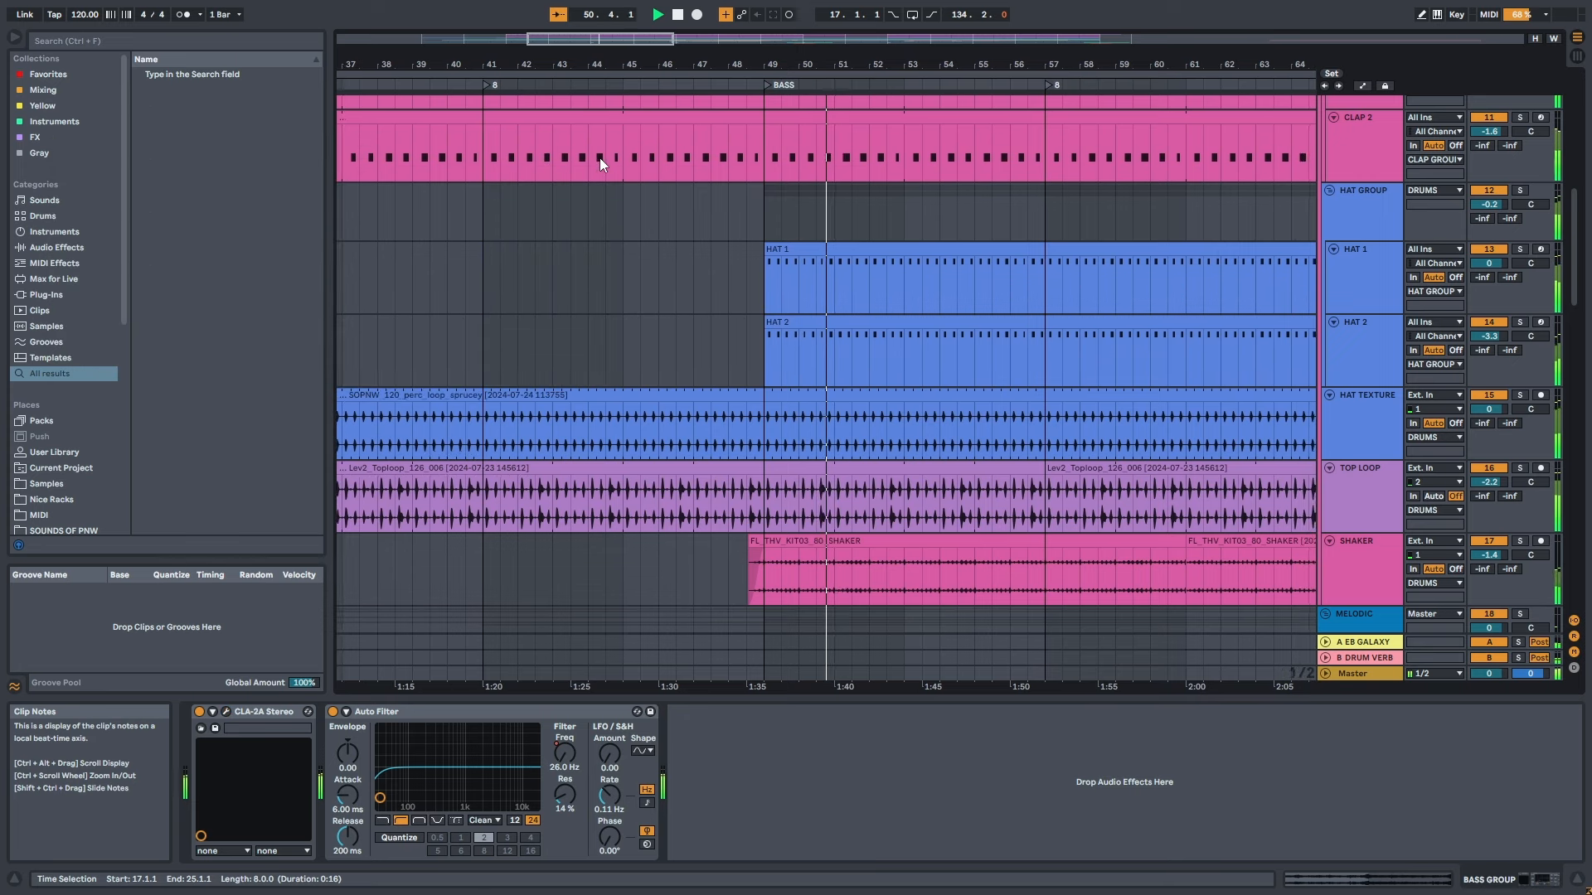
# Step: Review the HAT GROUP's effect chain and the devices of the HAT 1 and HAT 2 tracks
pyautogui.click(1378, 225)
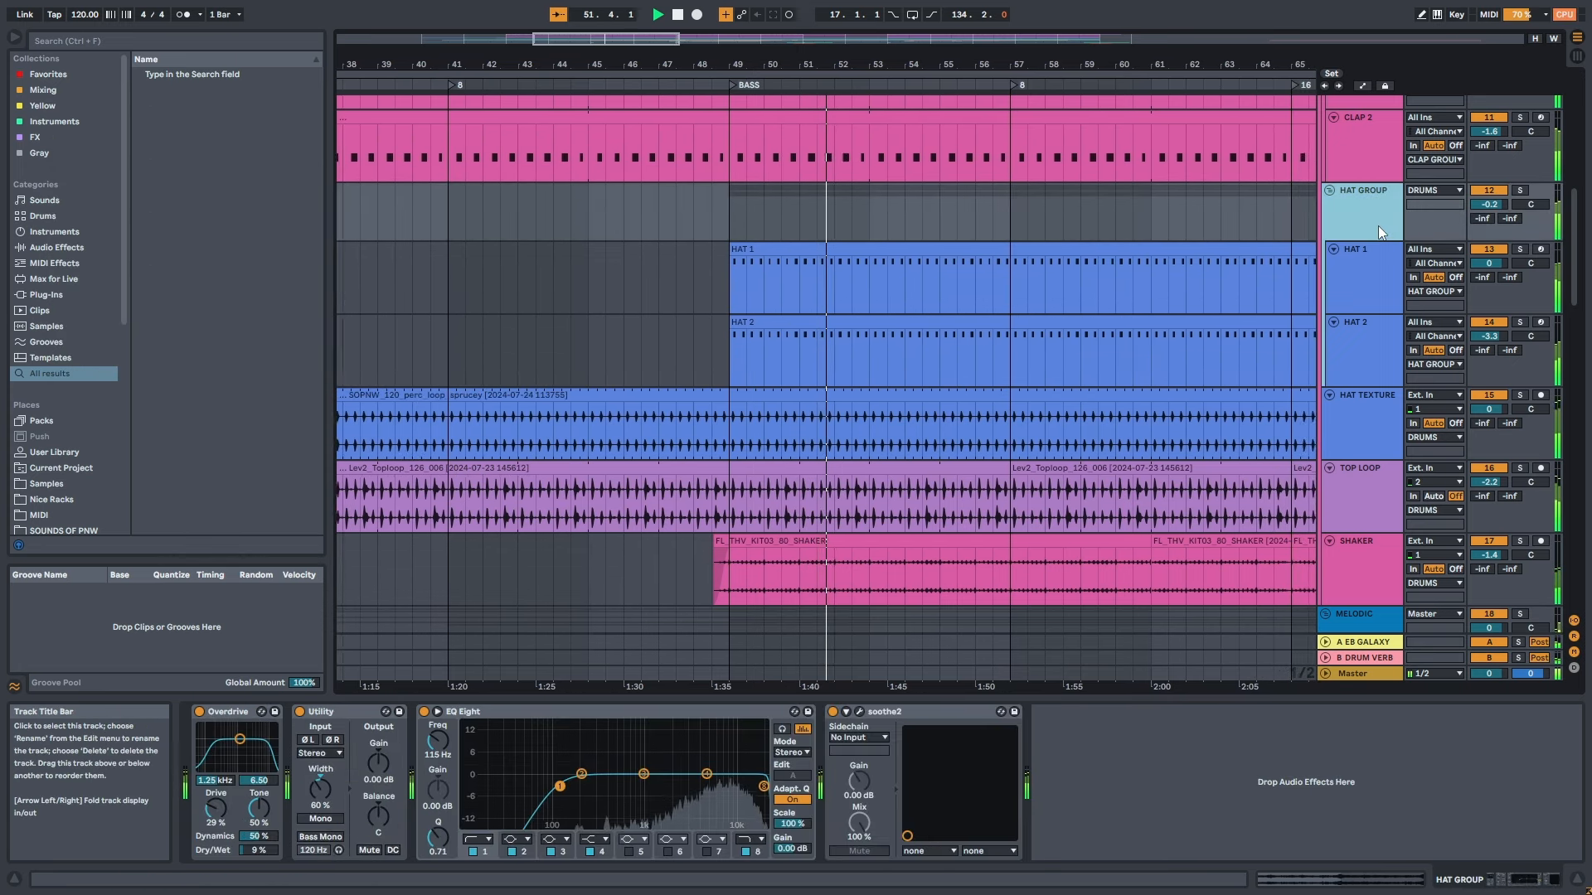
pyautogui.click(1375, 286)
pyautogui.click(1374, 357)
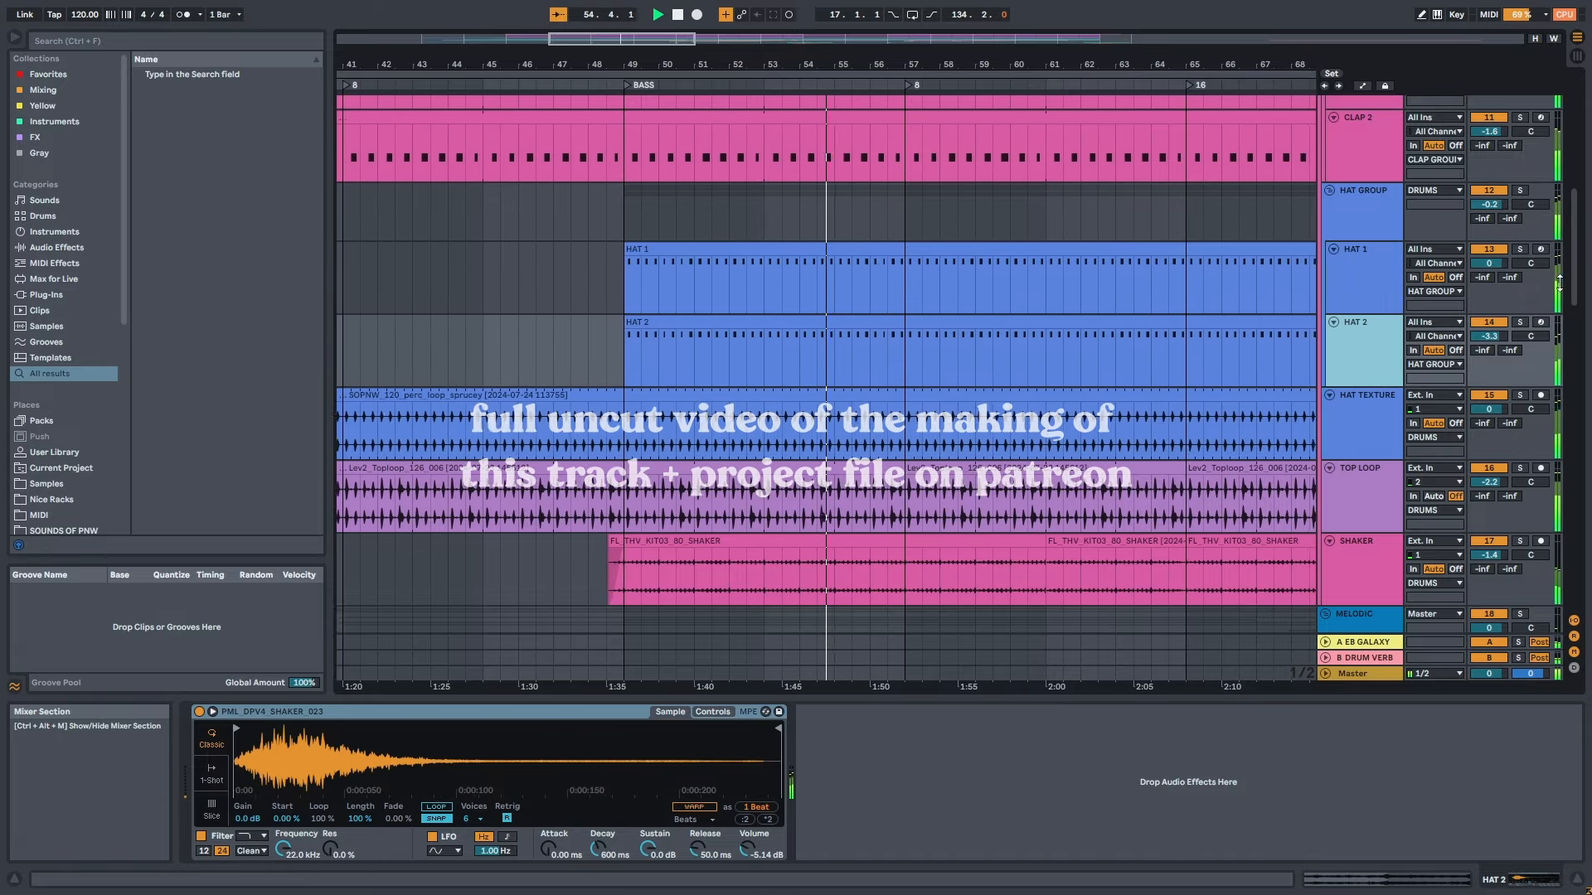
# Step: Select the LEAD track and unfold its Decapitator, the EQ Eight after the LA-2A, and the Delay for inspection
pyautogui.moveTo(1576, 291); pyautogui.dragTo(1577, 370)
pyautogui.scroll(-2, 1364, 241)
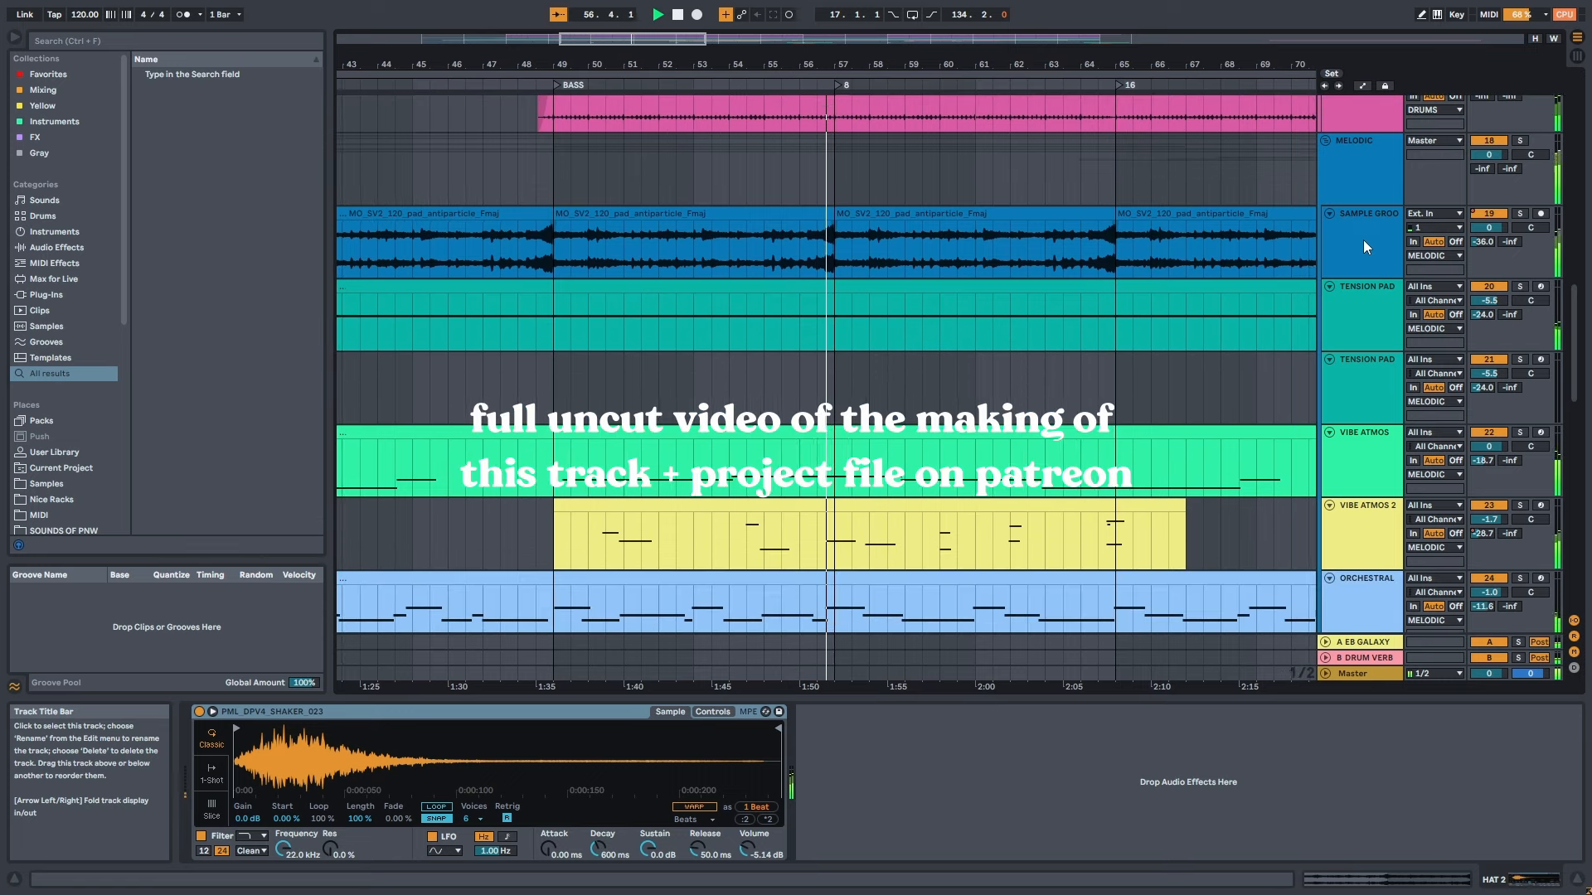
pyautogui.scroll(-3, 1361, 240)
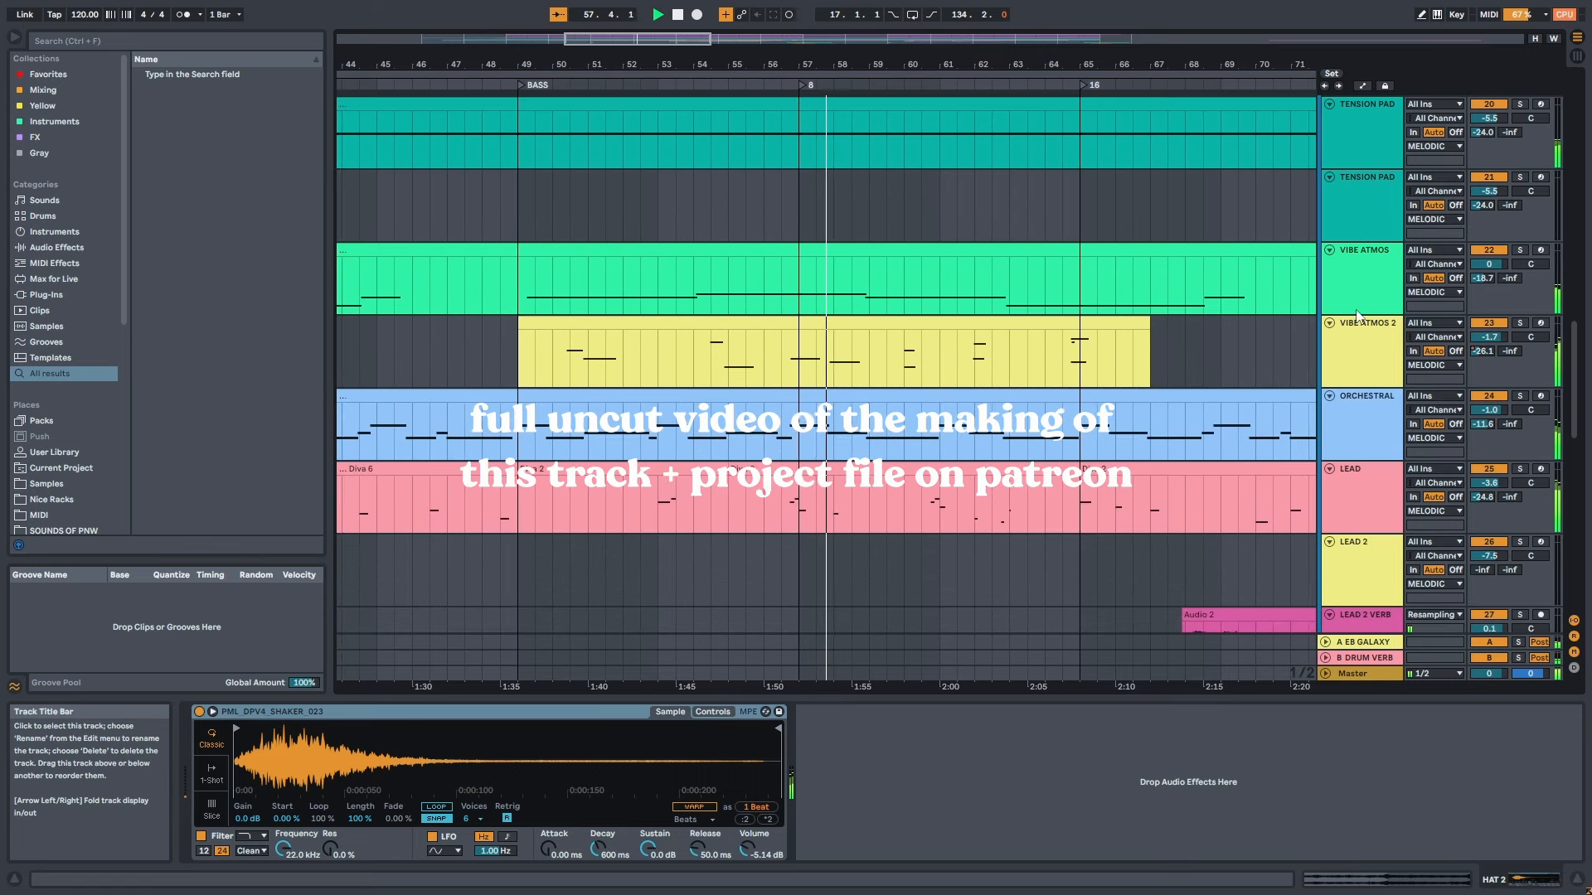
pyautogui.click(1364, 501)
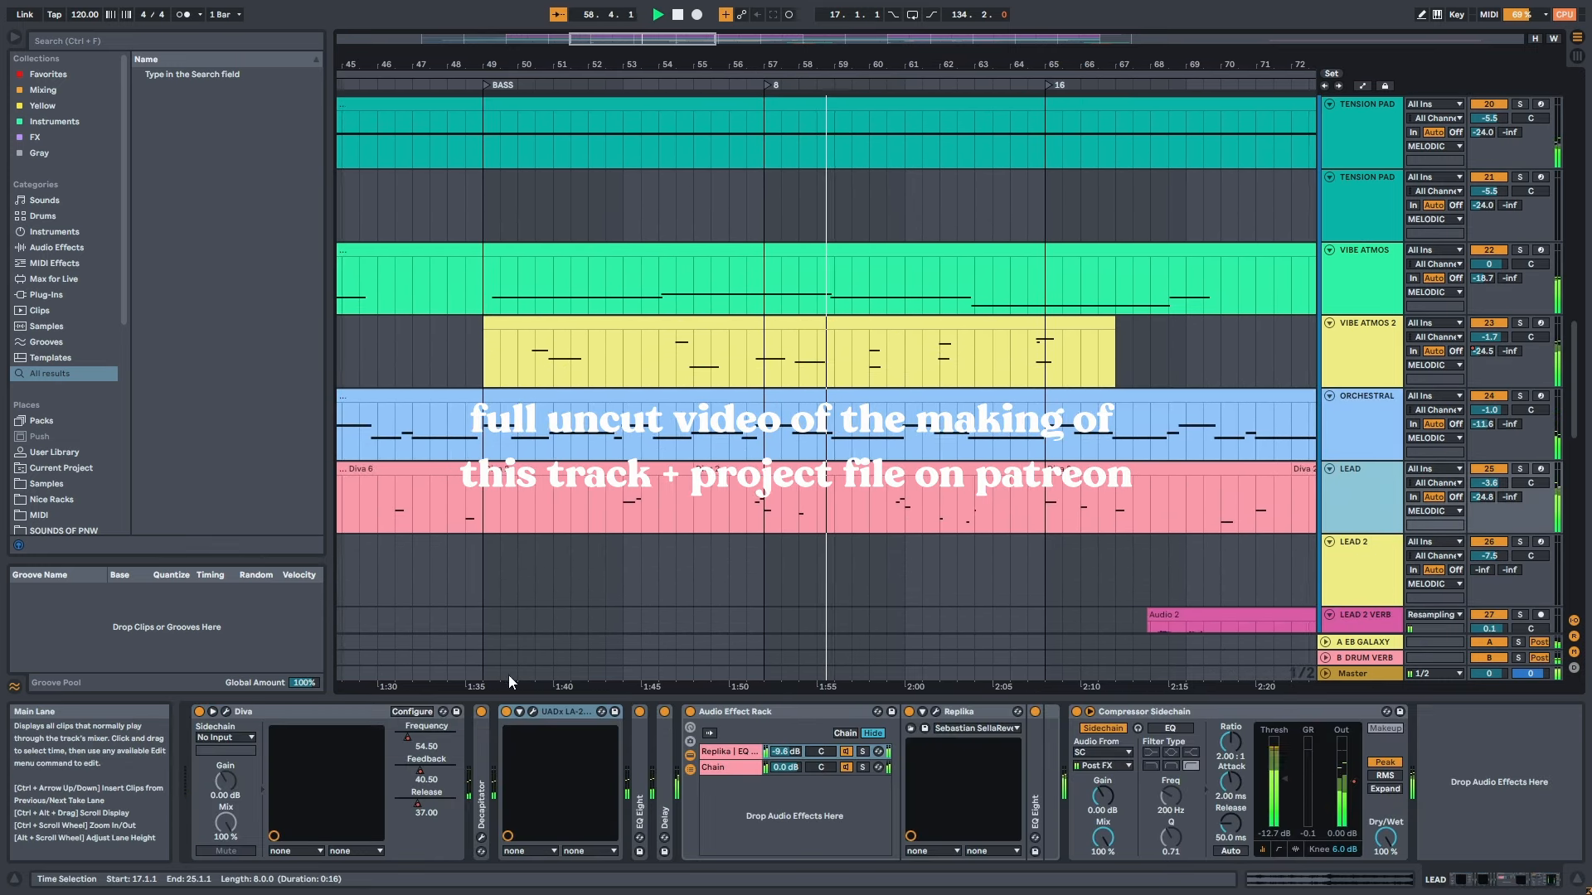
pyautogui.doubleClick(480, 744)
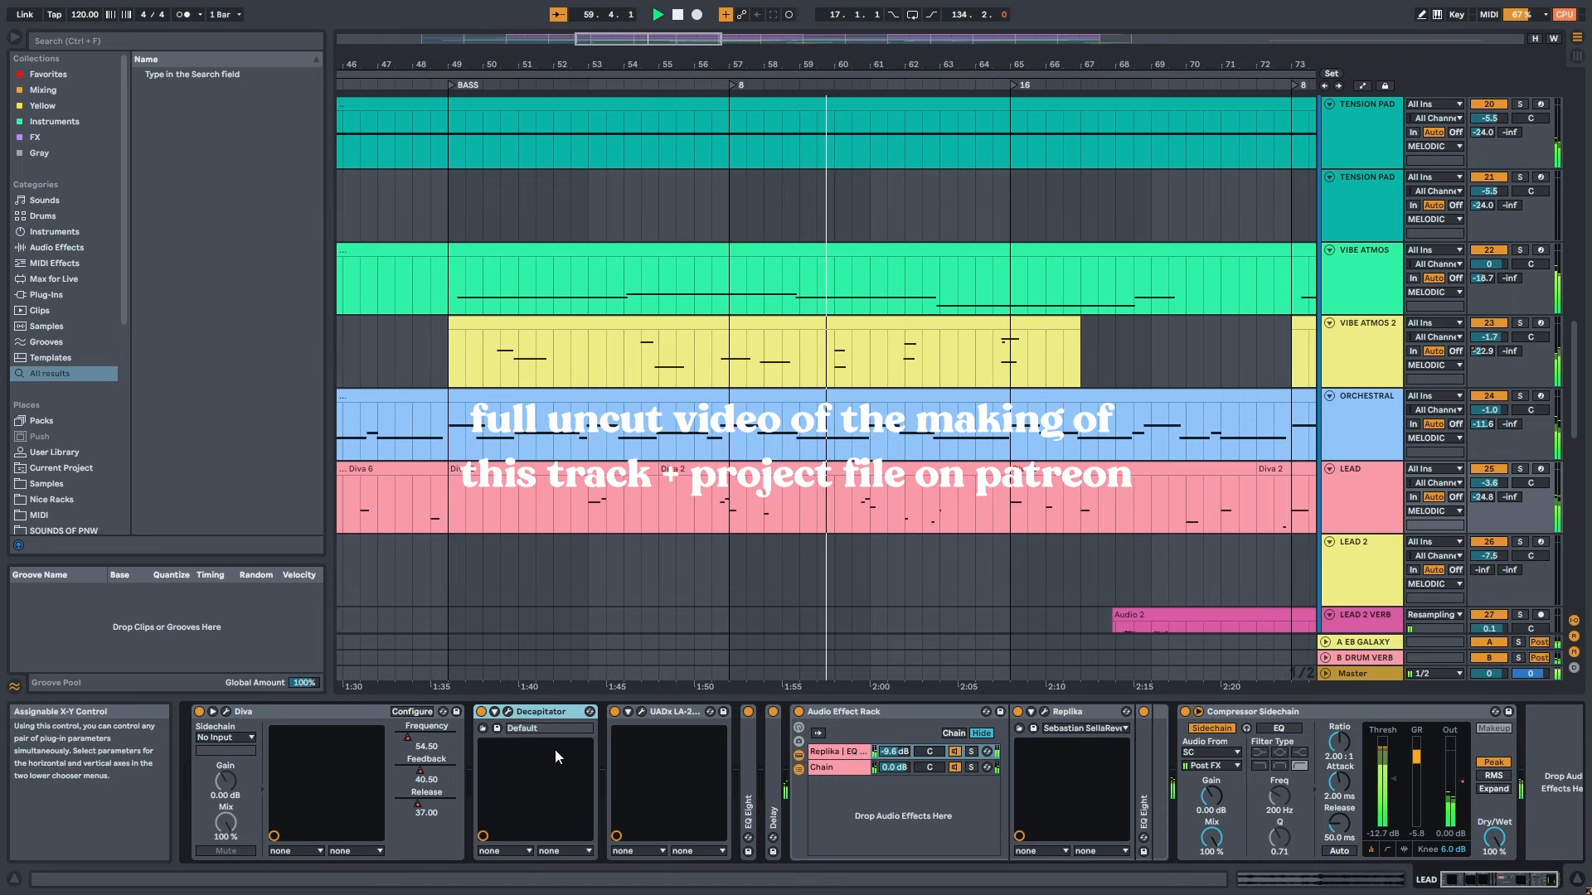
pyautogui.doubleClick(753, 749)
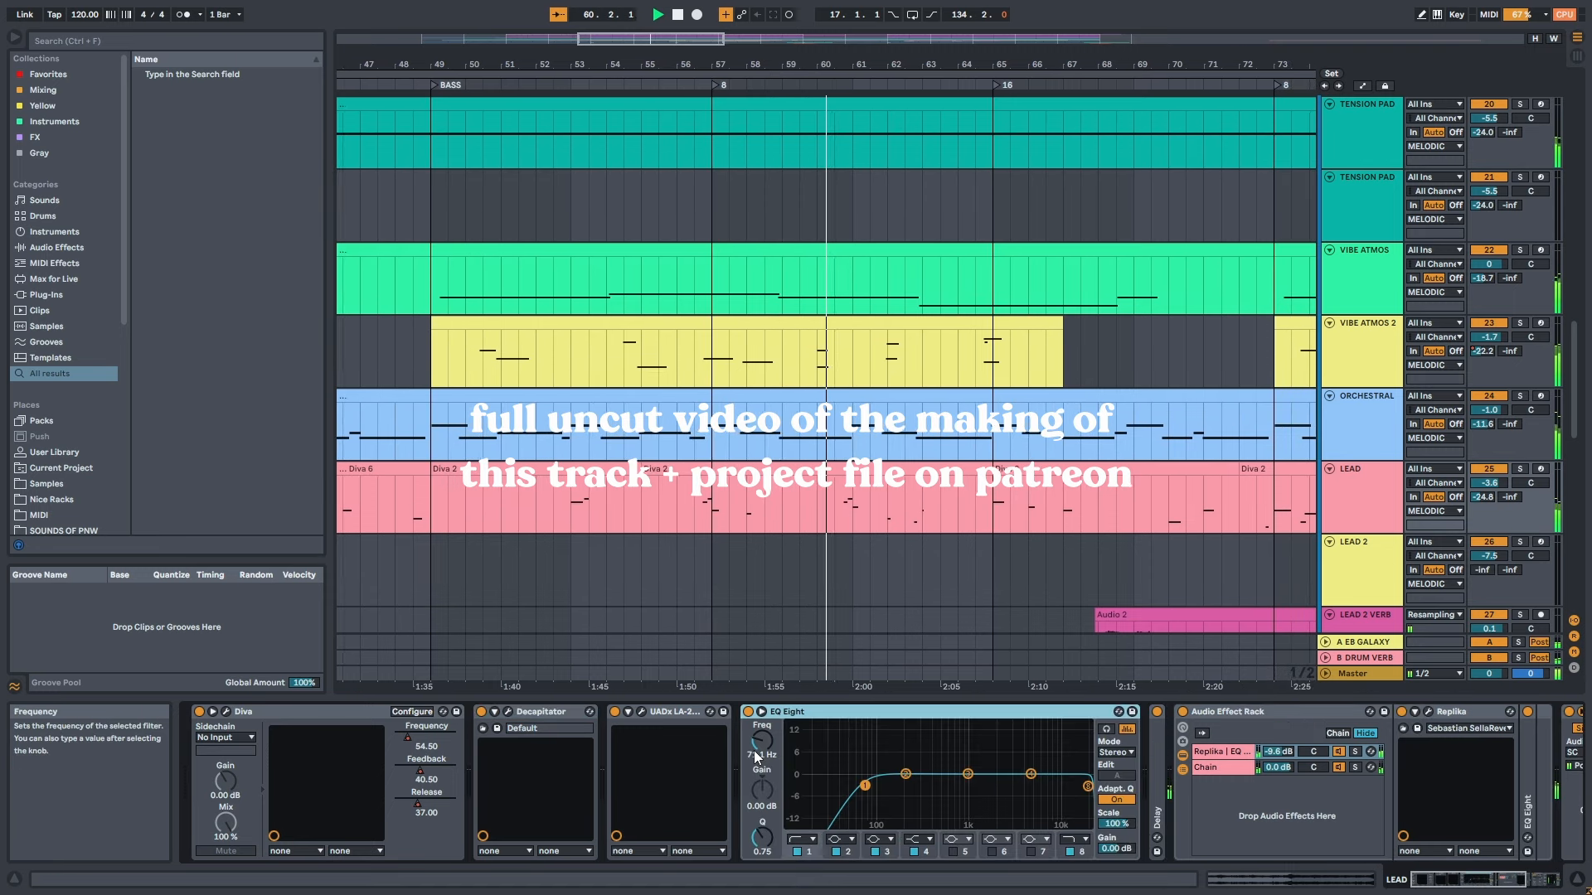
pyautogui.doubleClick(1156, 754)
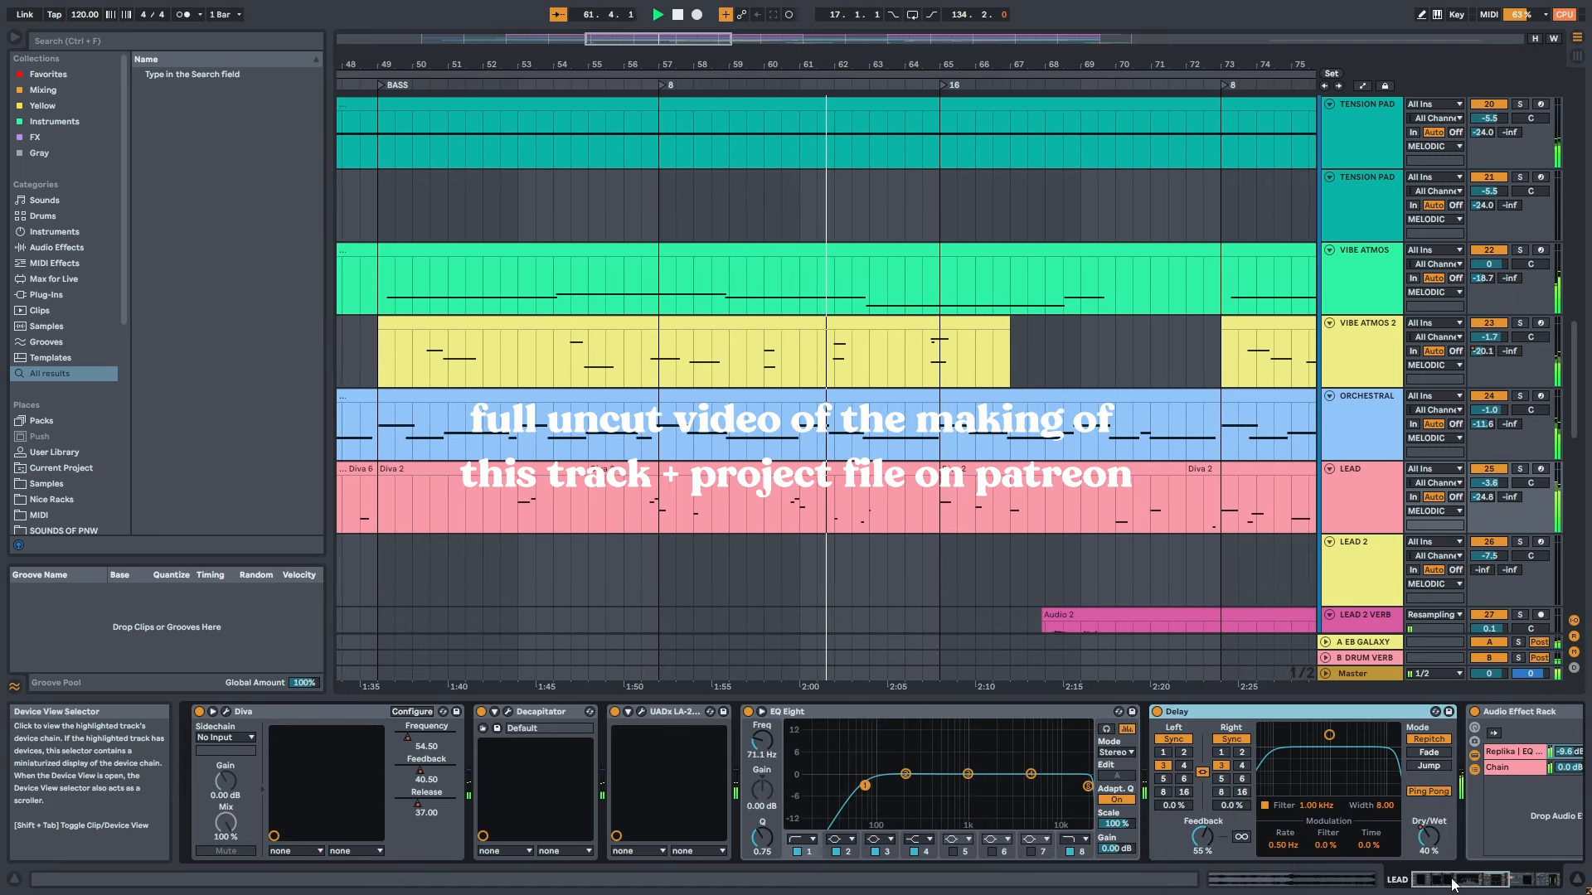
# Step: View the rest of the LEAD track's chain and unfold the EQ Eight after Replika
pyautogui.moveTo(1451, 880); pyautogui.dragTo(1510, 880)
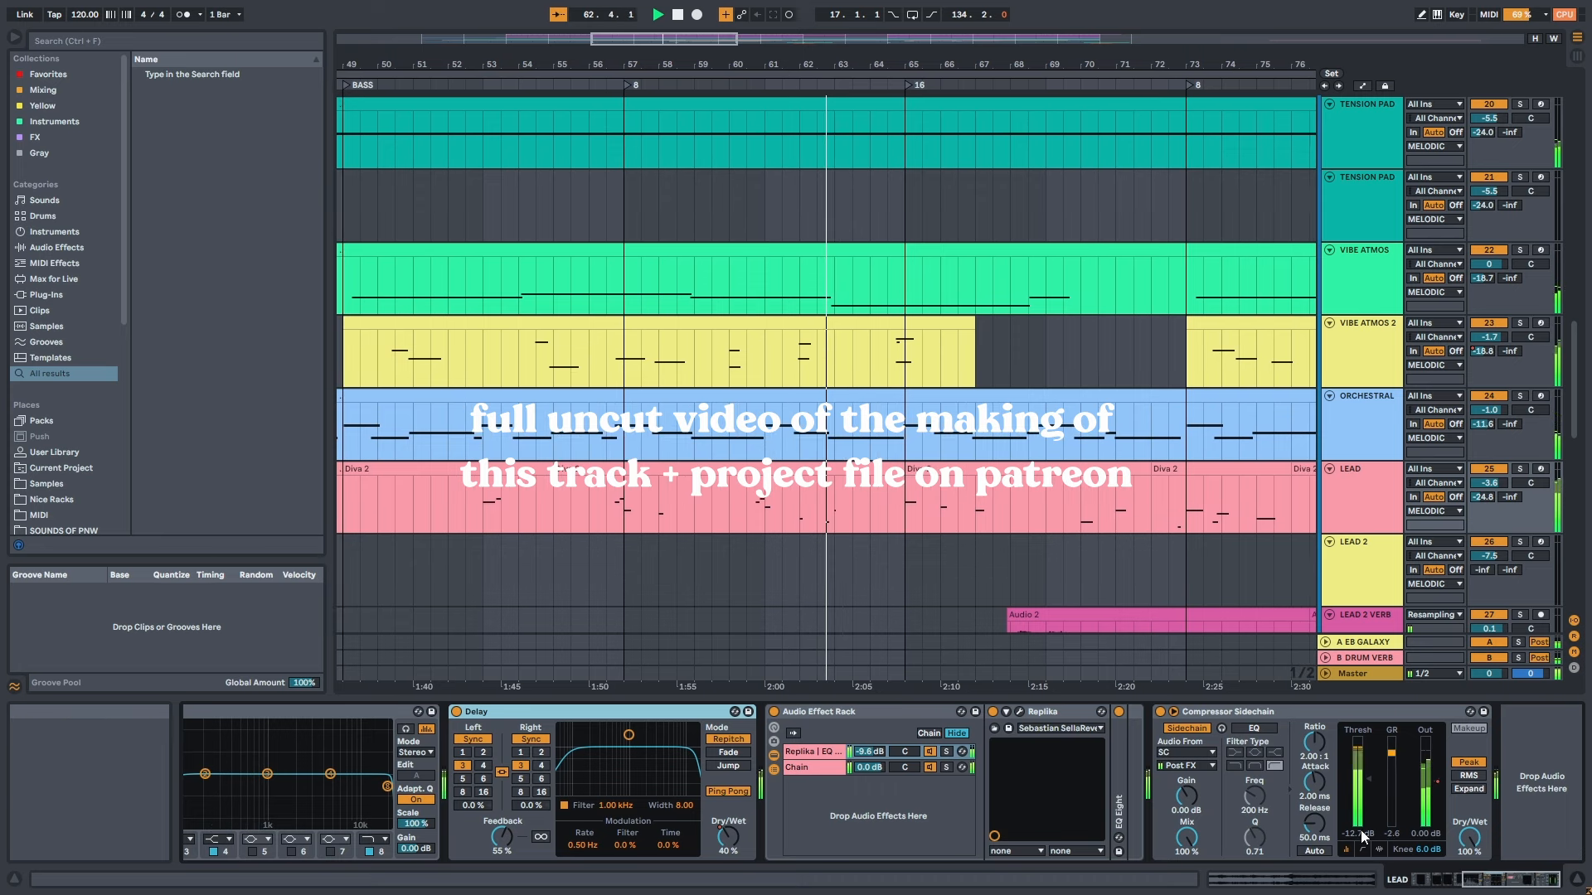
pyautogui.doubleClick(1119, 776)
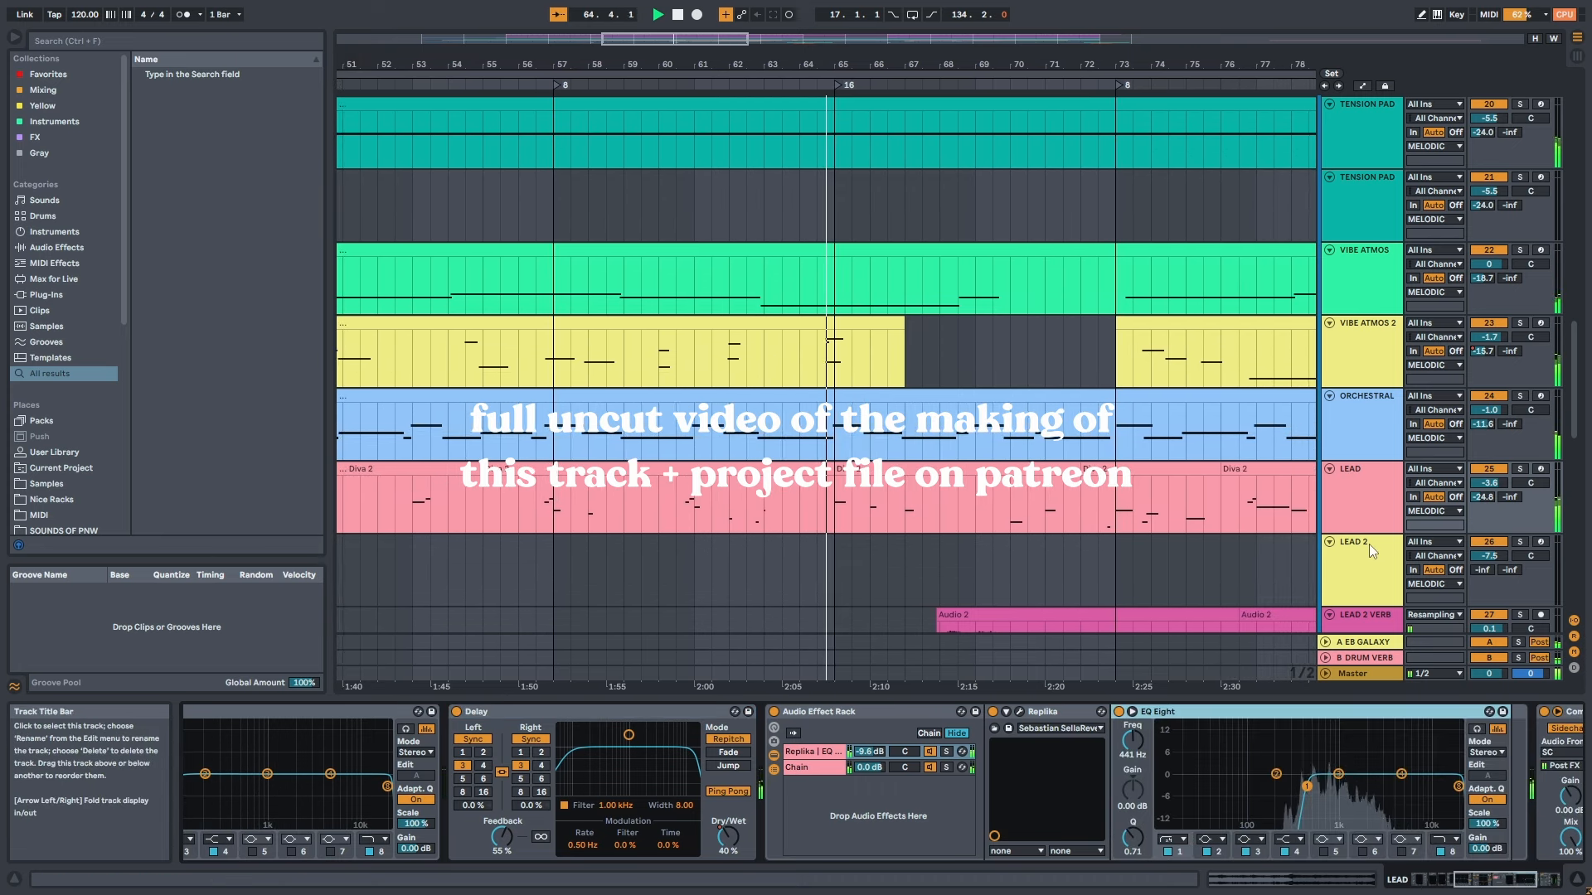
pyautogui.scroll(-2, 1369, 539)
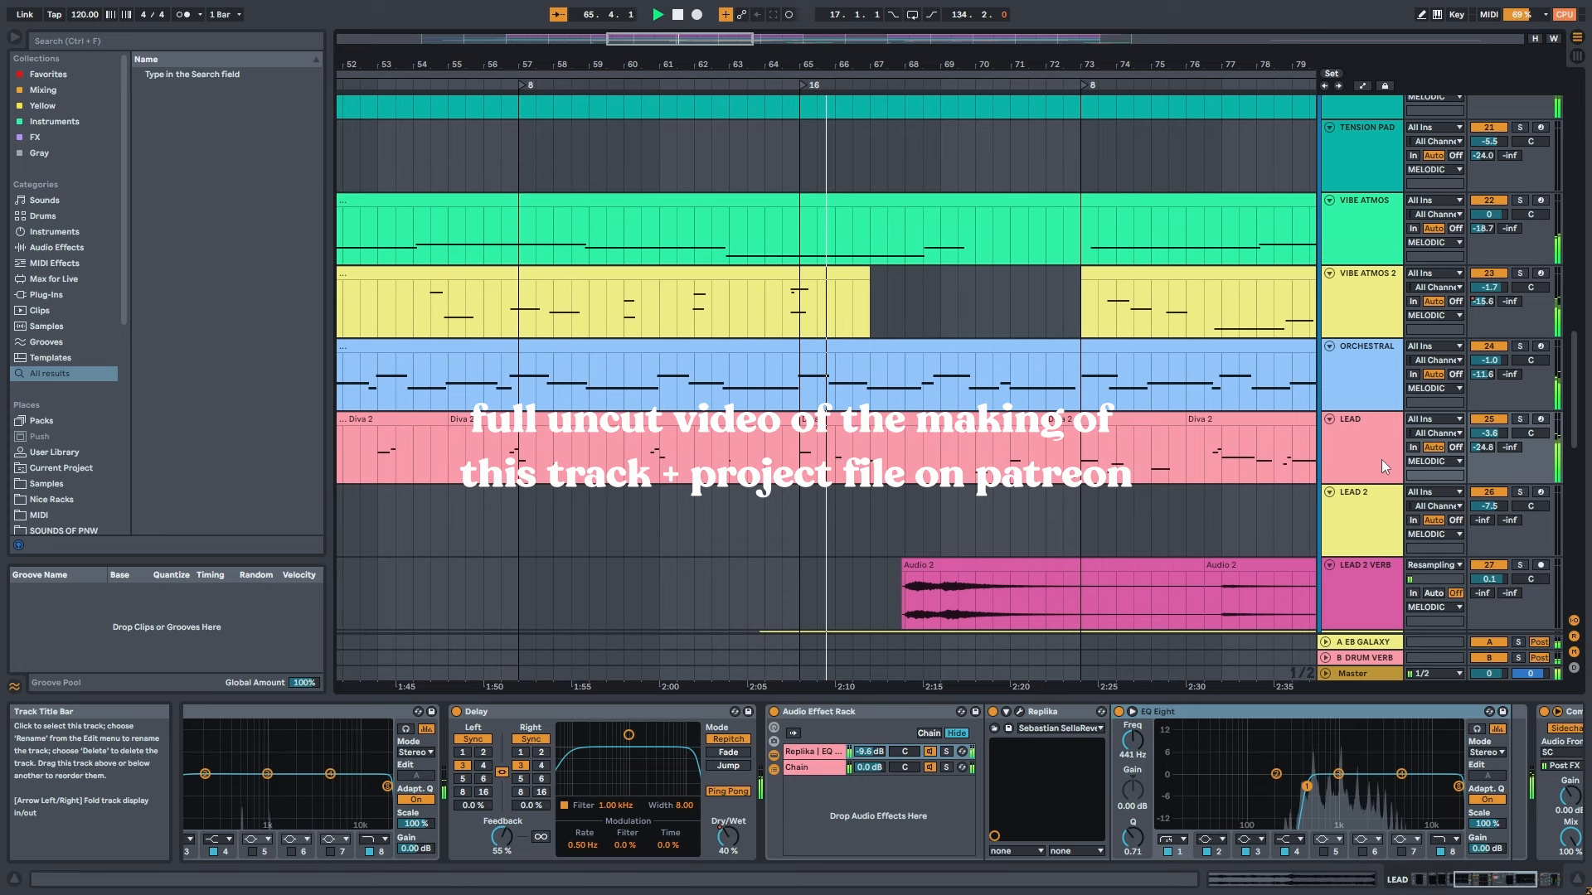
# Step: Review the device chains of the ORCHESTRAL, VIBE ATMOS 2 and VIBE ATMOS tracks
pyautogui.click(1376, 383)
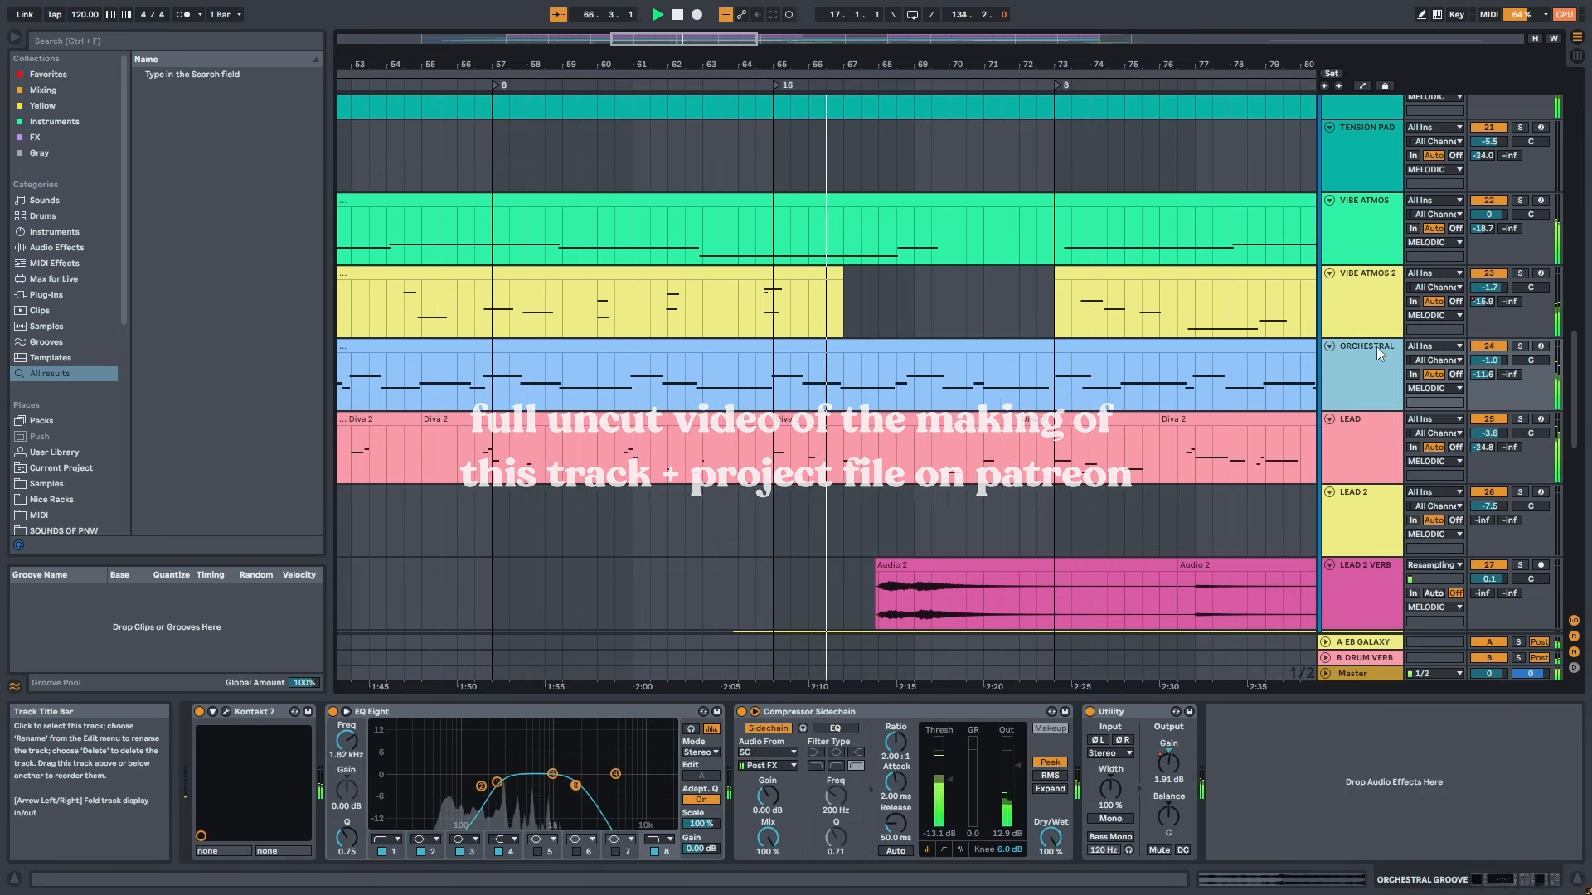
pyautogui.click(1373, 297)
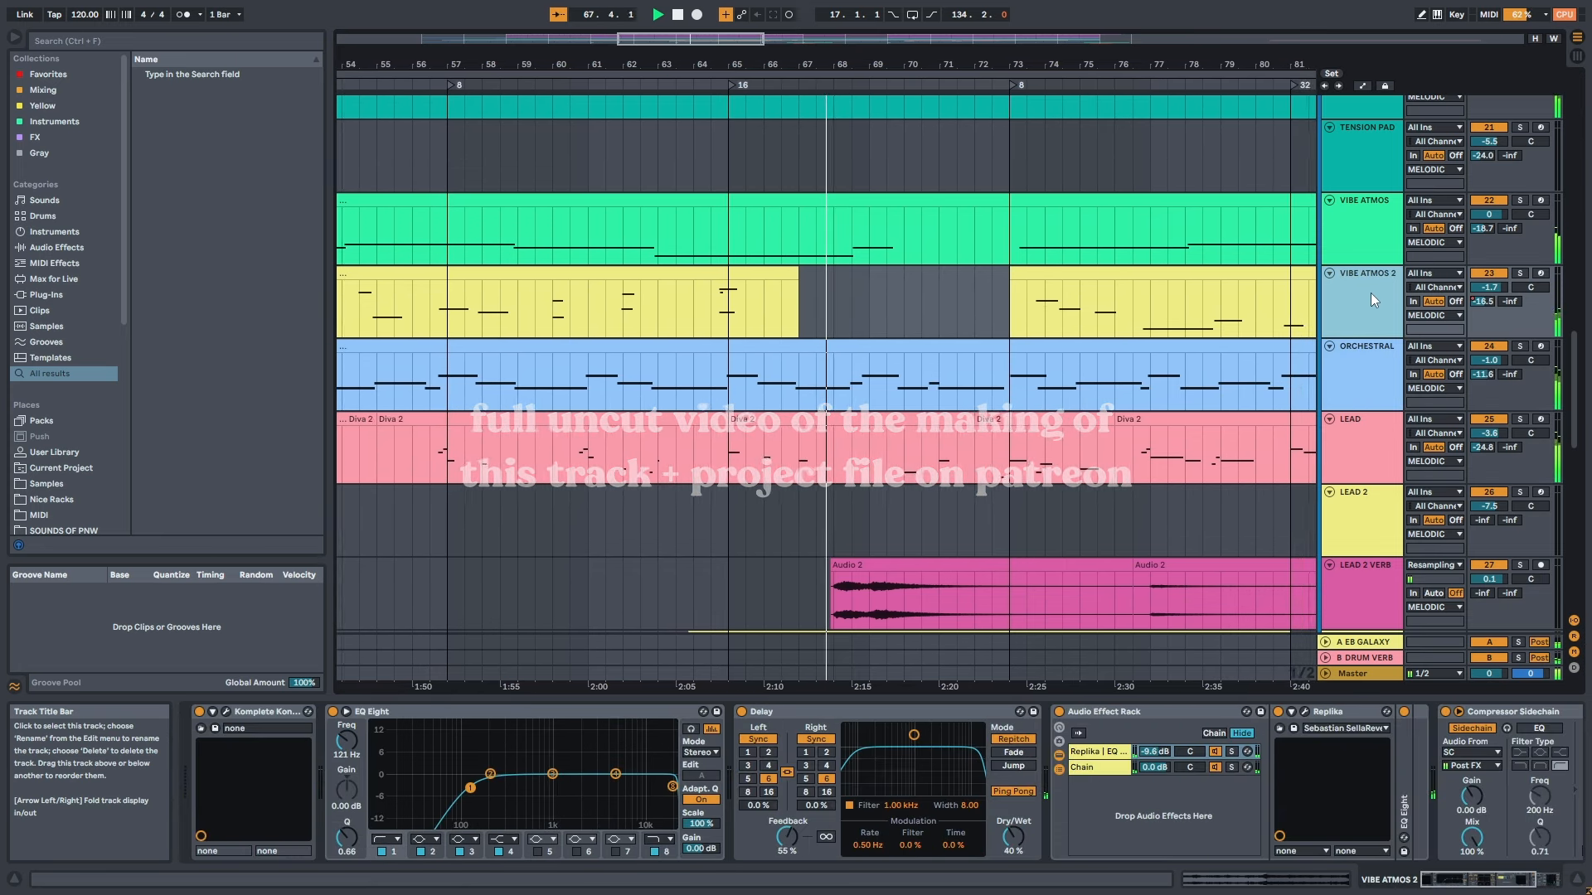
pyautogui.click(1369, 230)
# Step: Review the effects on the LEAD 2 VERB and WAVES ATMOS tracks during playback
pyautogui.scroll(-3, 1363, 277)
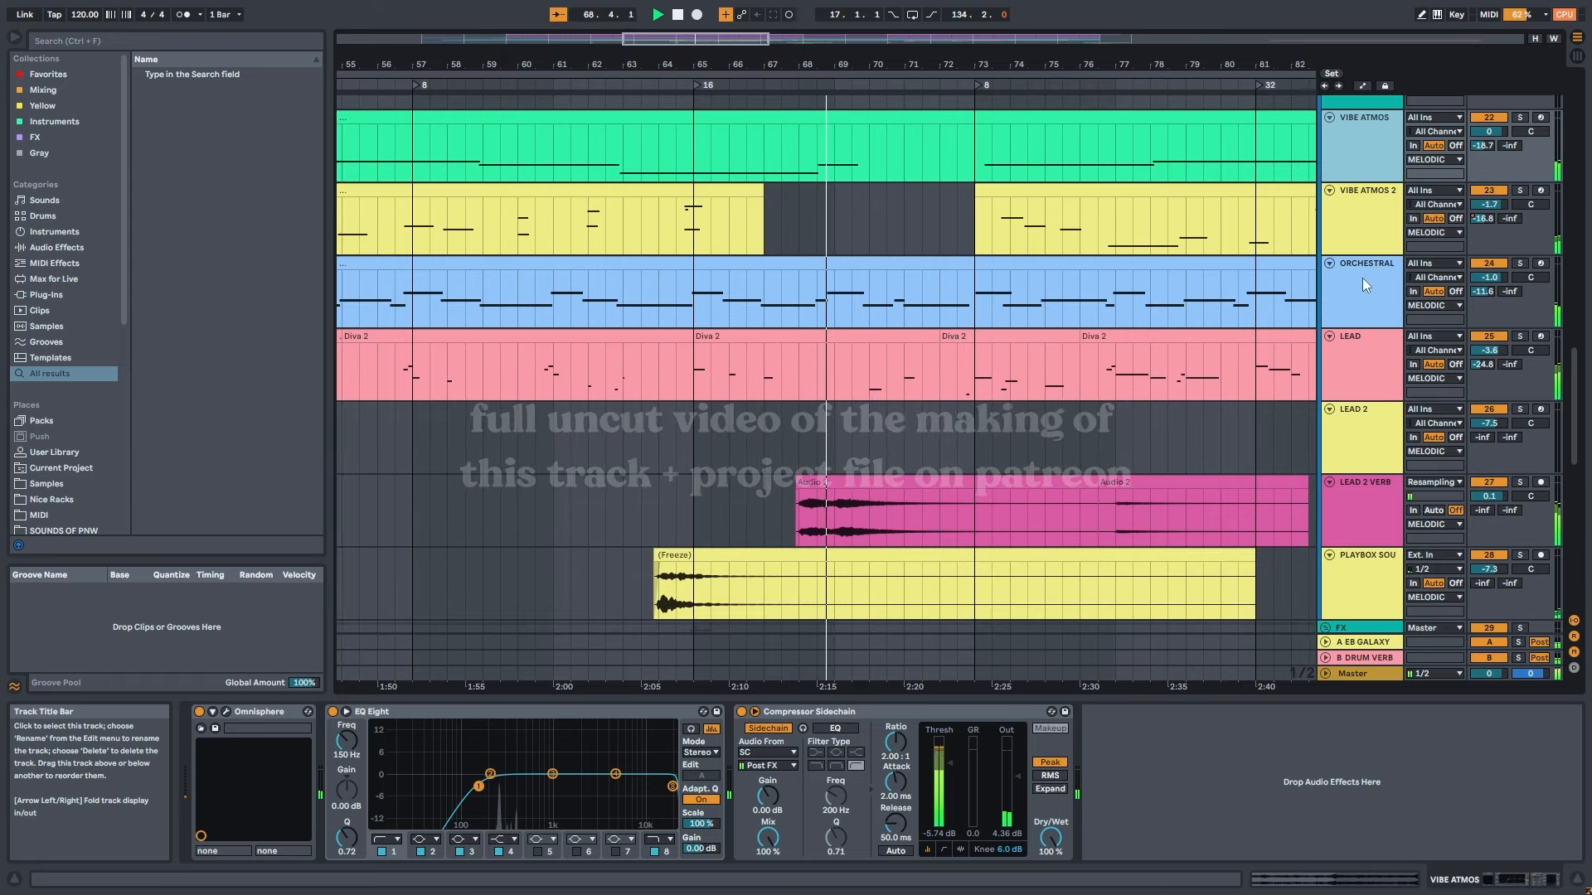
pyautogui.scroll(-5, 1361, 277)
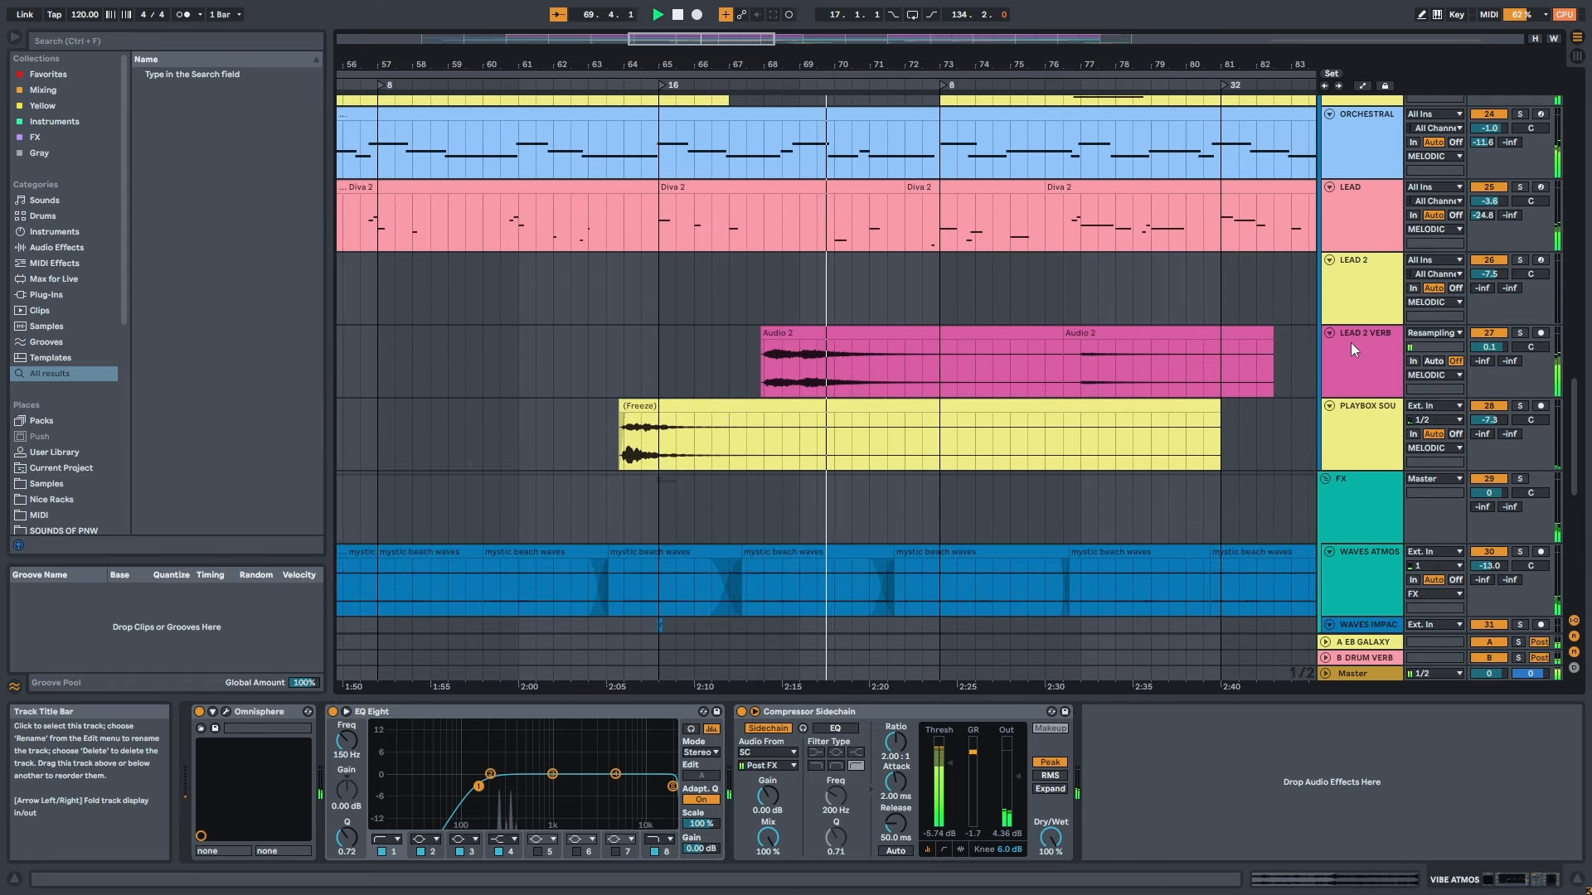
pyautogui.click(1350, 341)
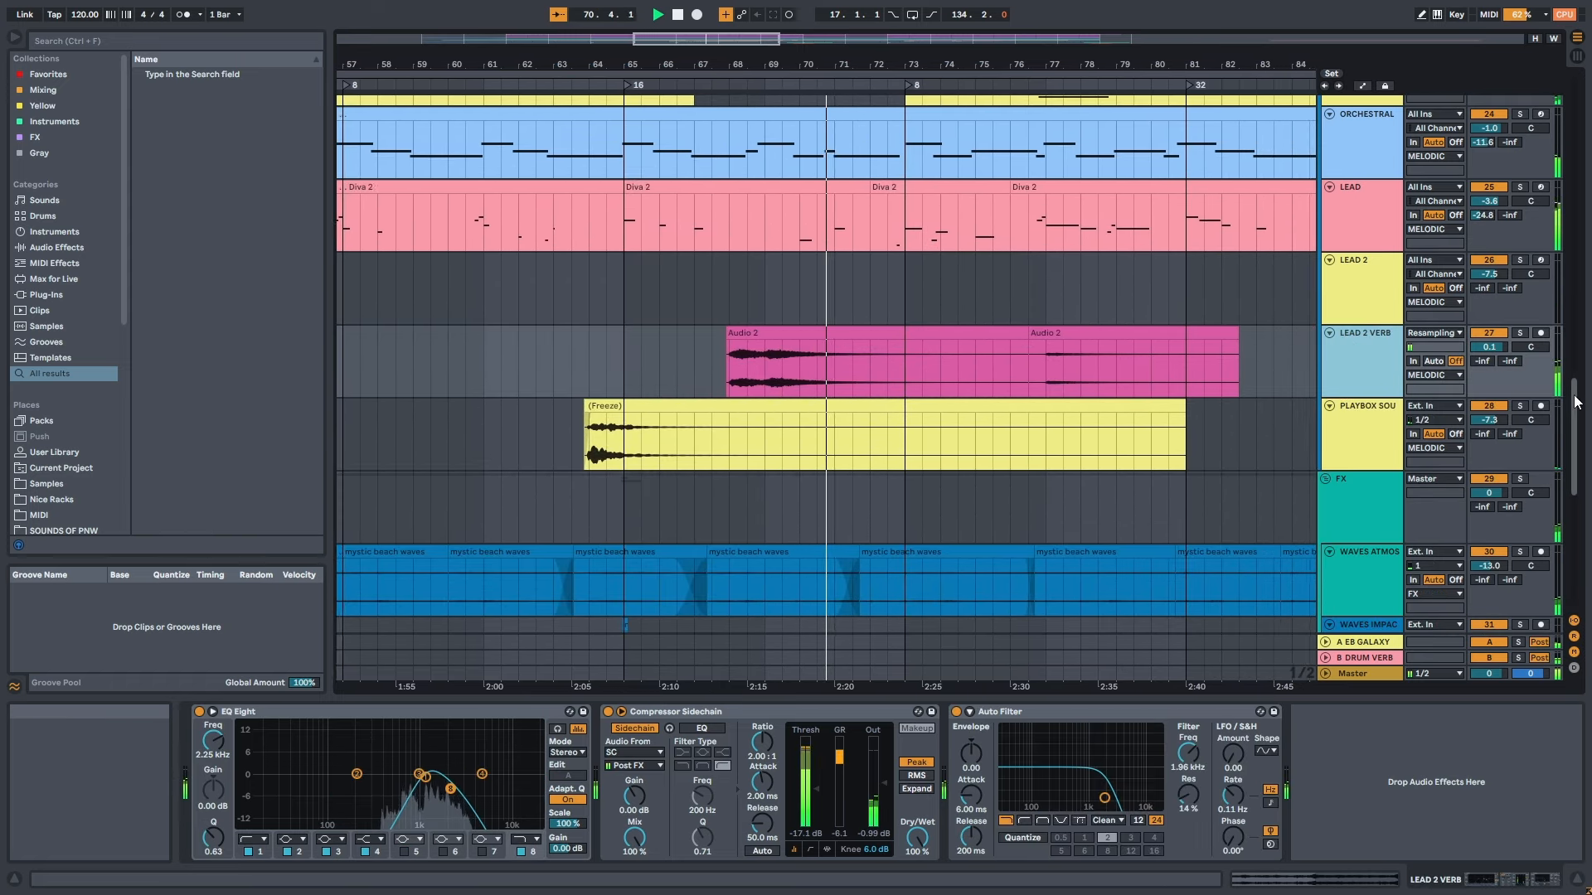
pyautogui.moveTo(1575, 403); pyautogui.dragTo(1577, 440)
pyautogui.click(1367, 414)
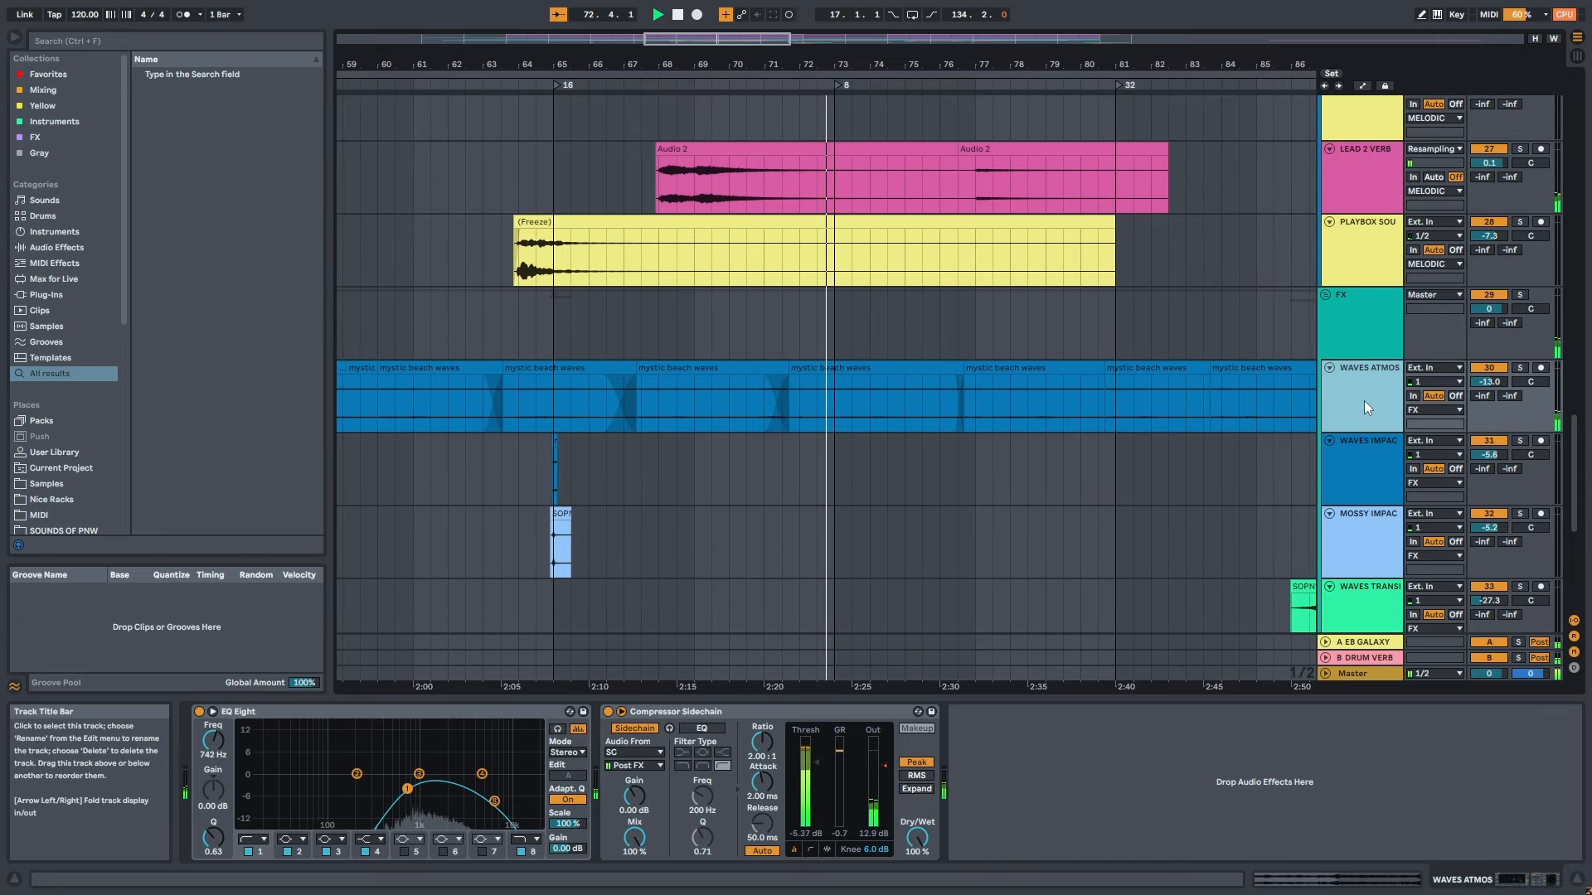
# Step: View the WAVES IMPACT track's whole effect chain and the MOSSY IMPACT track's devices
pyautogui.moveTo(1576, 449); pyautogui.dragTo(1577, 500)
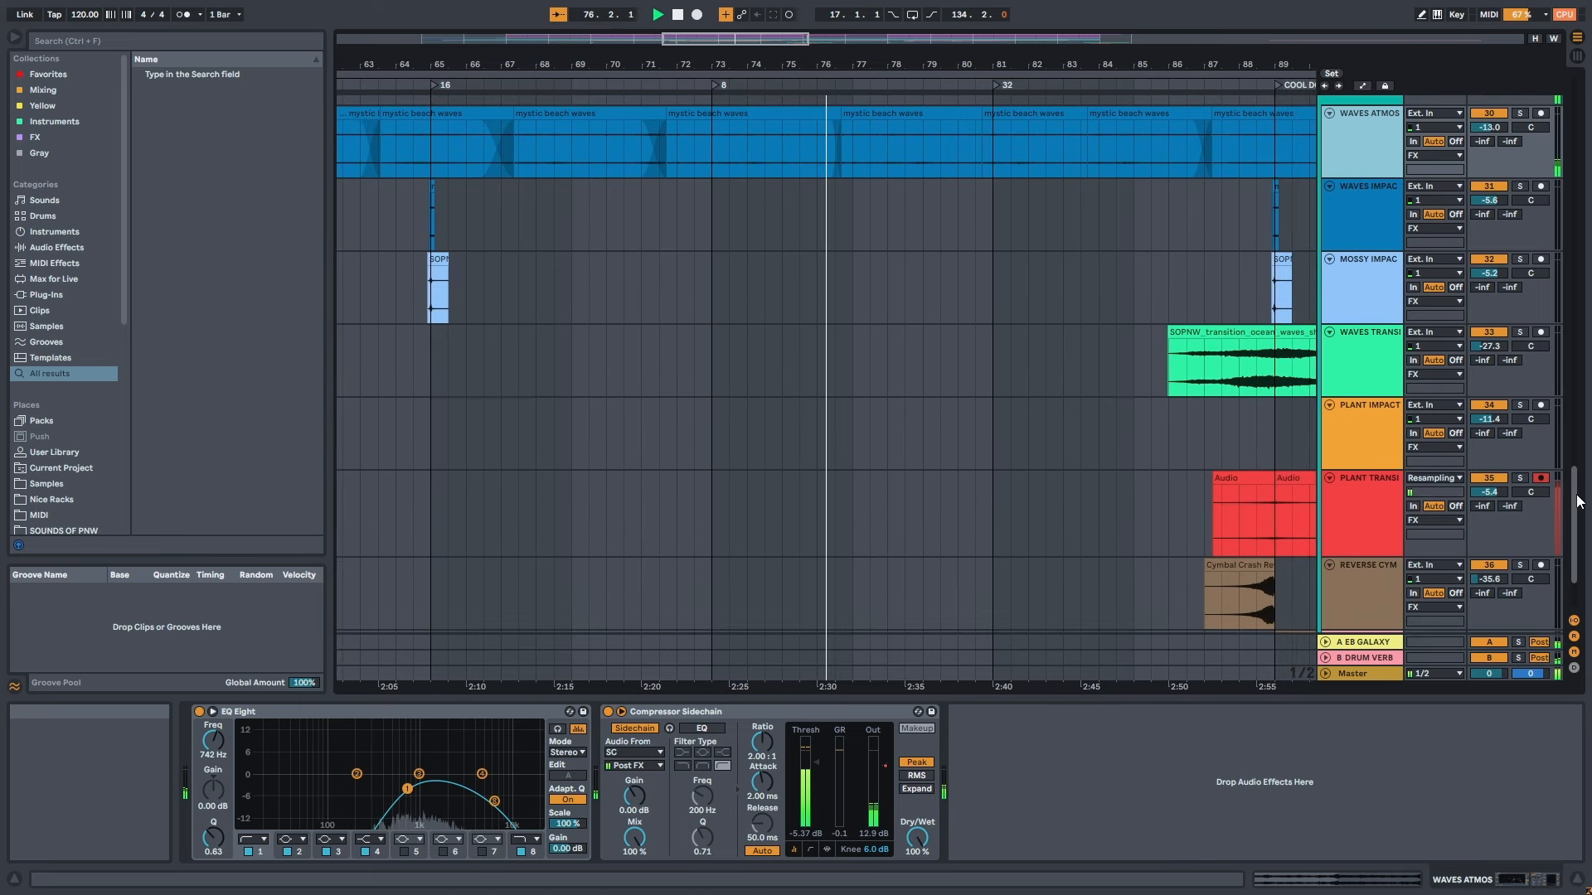
pyautogui.click(1355, 219)
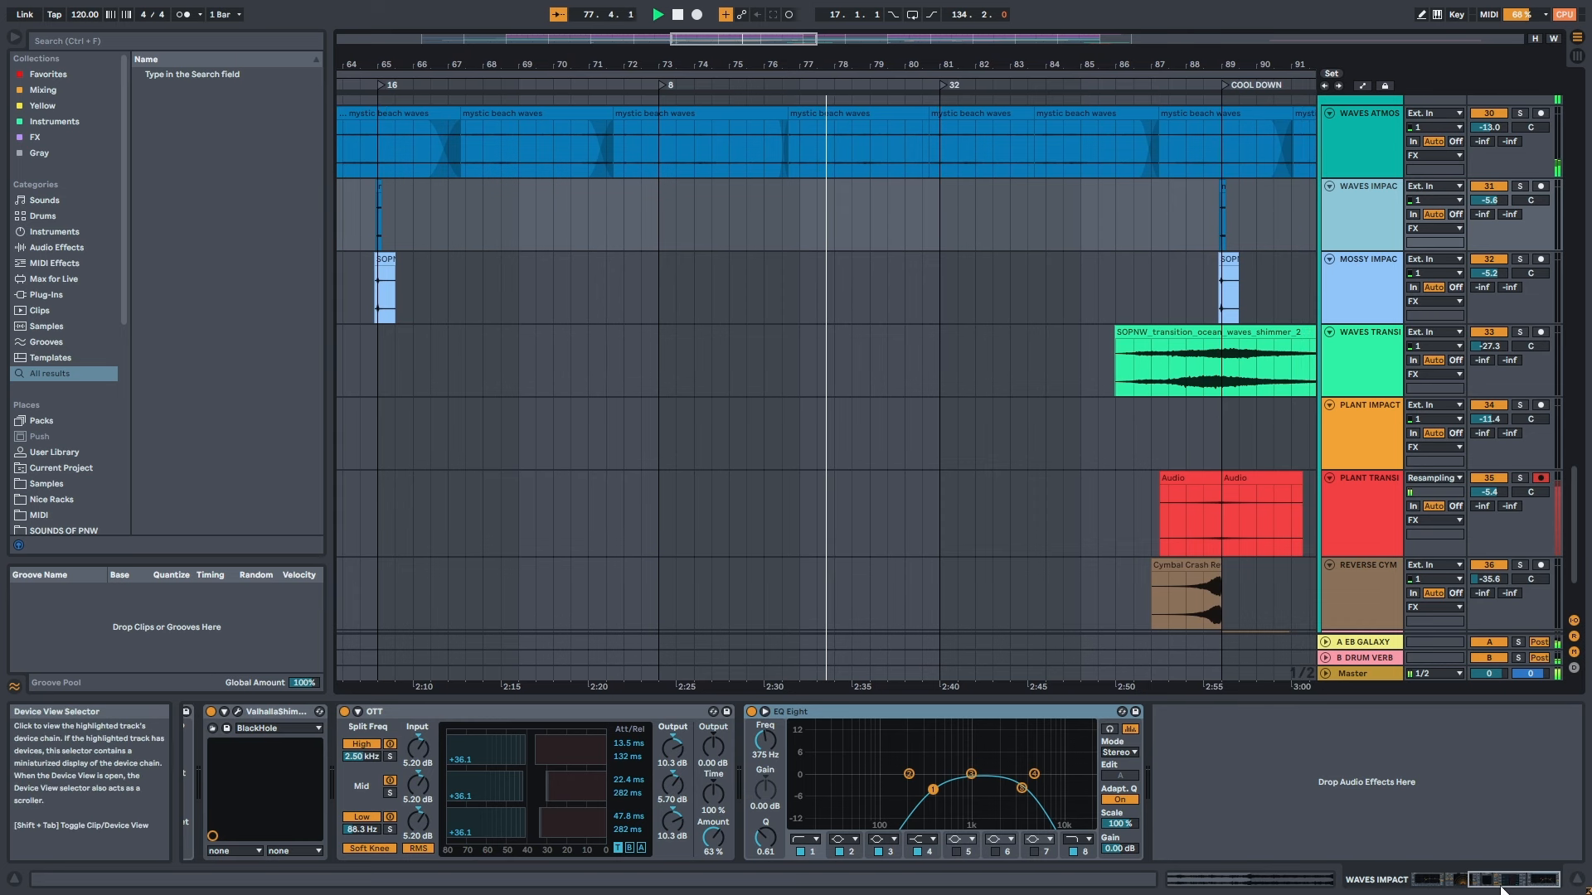
pyautogui.moveTo(1501, 886); pyautogui.dragTo(1436, 893)
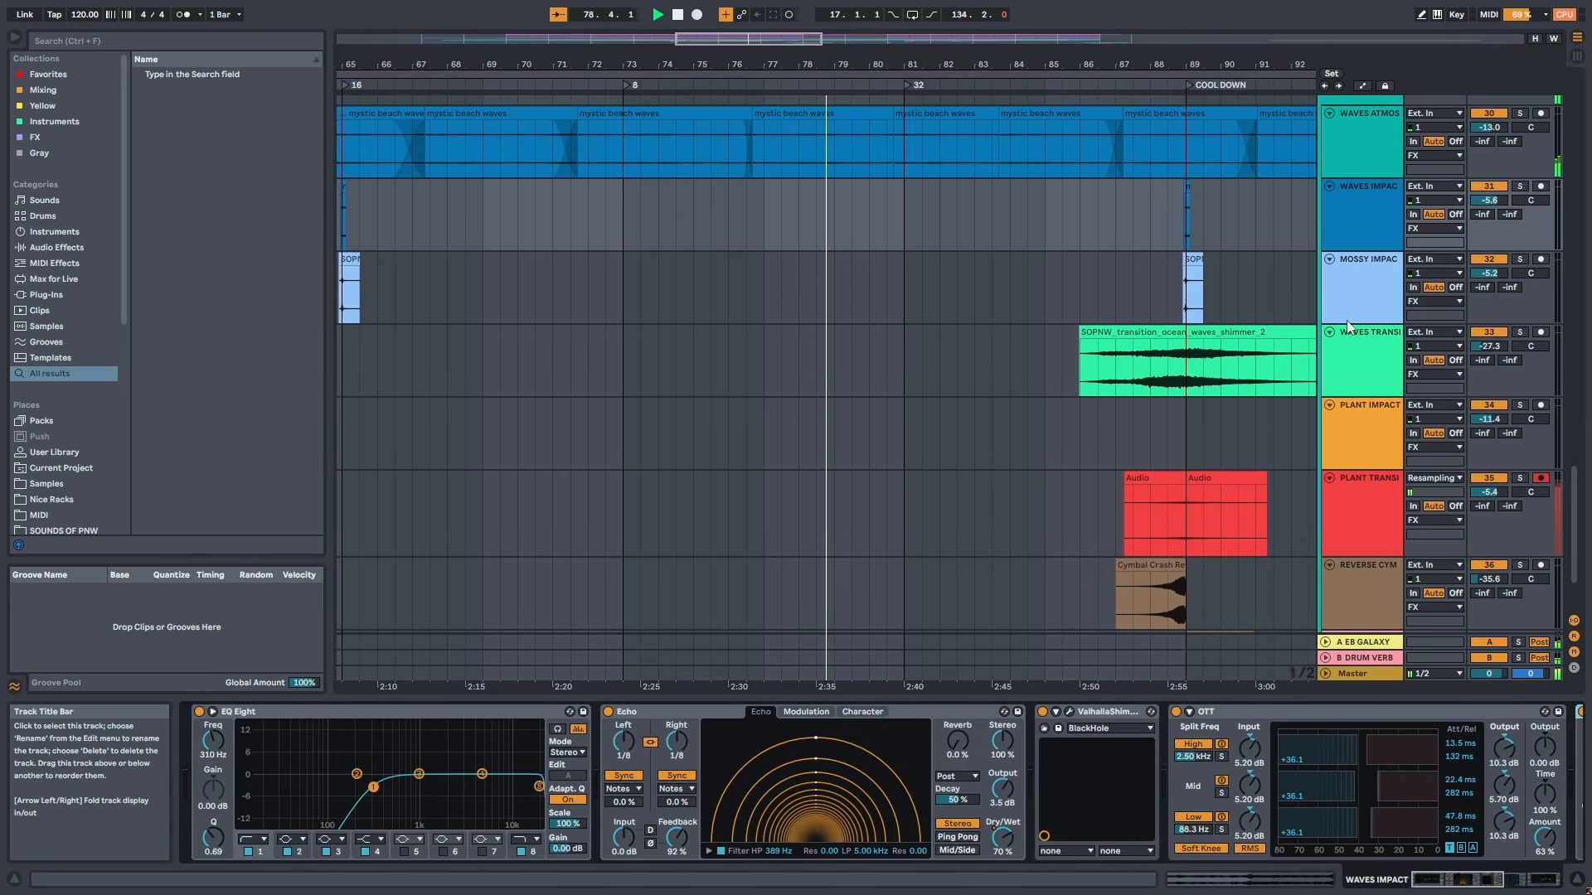
pyautogui.click(1352, 217)
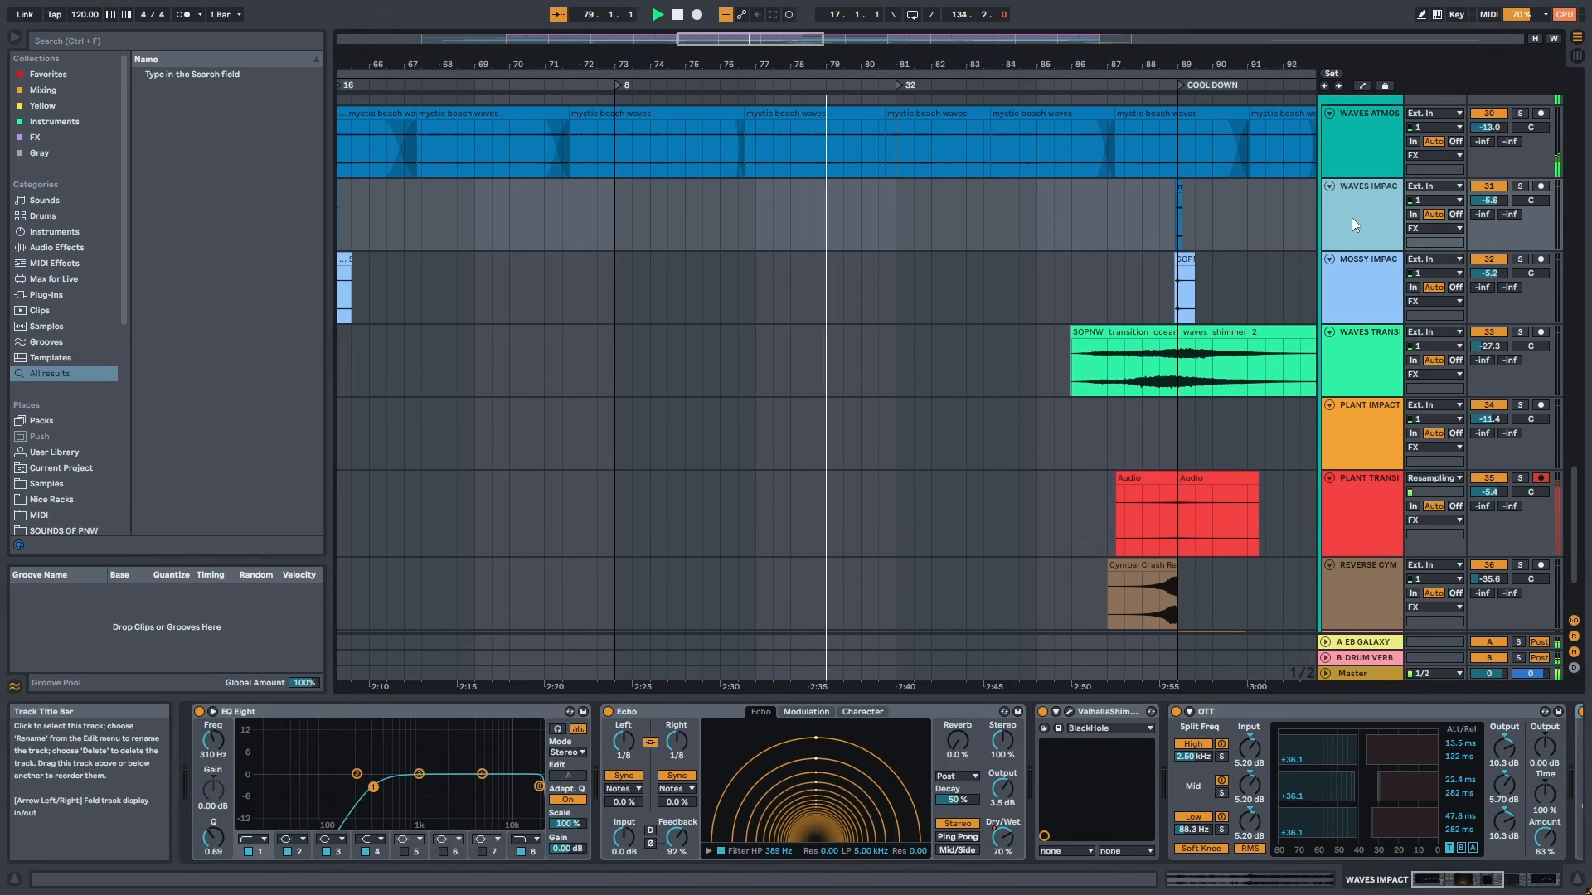
pyautogui.click(1369, 285)
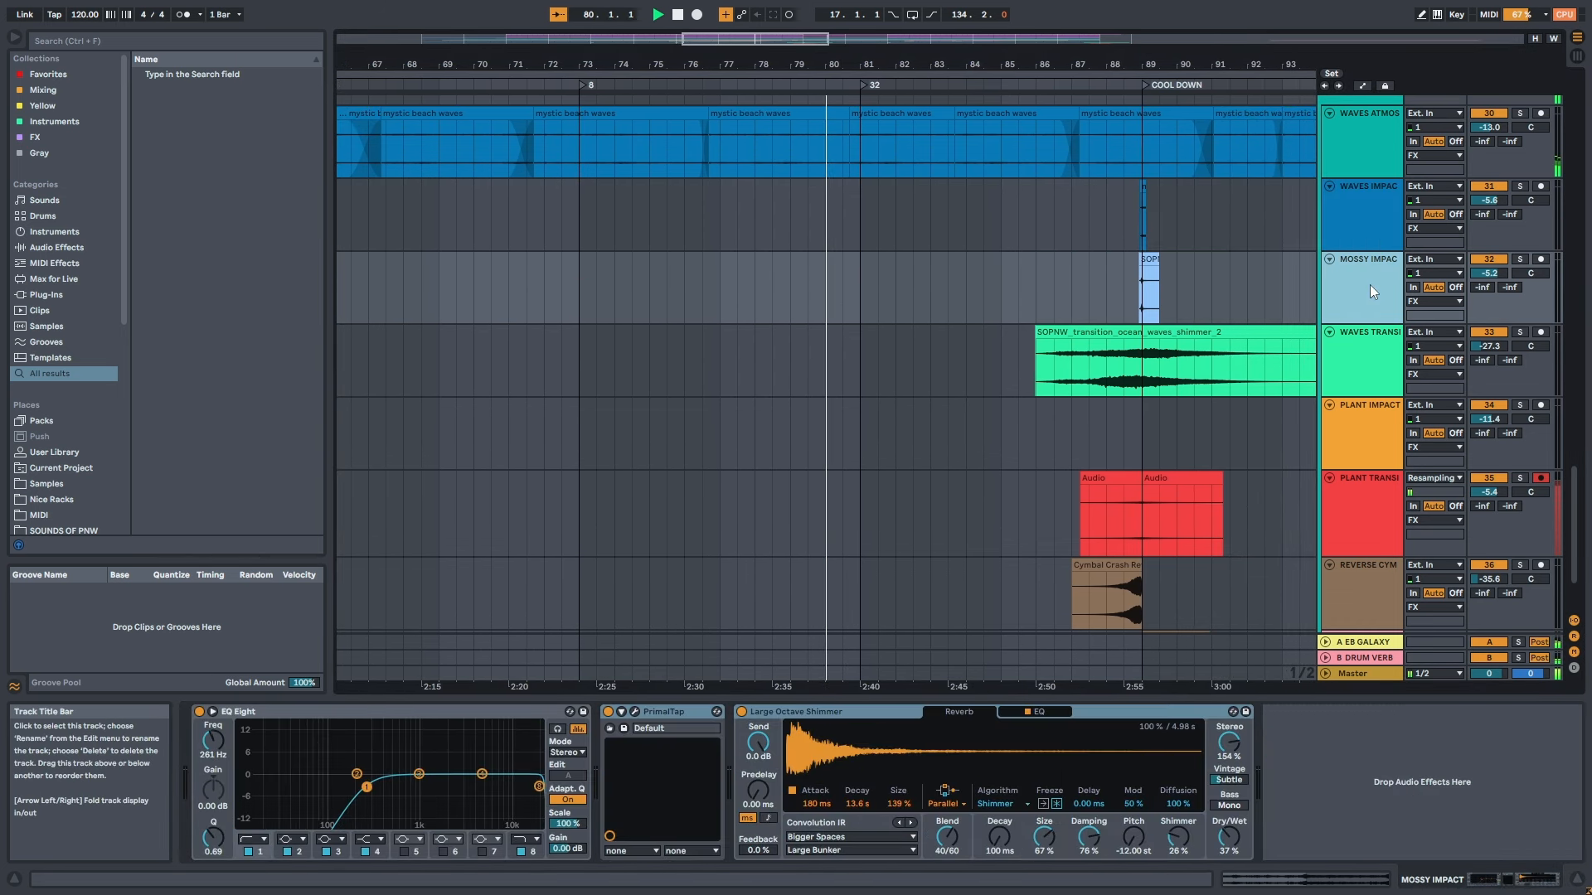
# Step: Review the devices on the WAVES TRANSITION, PLANT IMPACT, PLANT TRANSITION, REVERSE CYM and CRASH tracks
pyautogui.click(1363, 370)
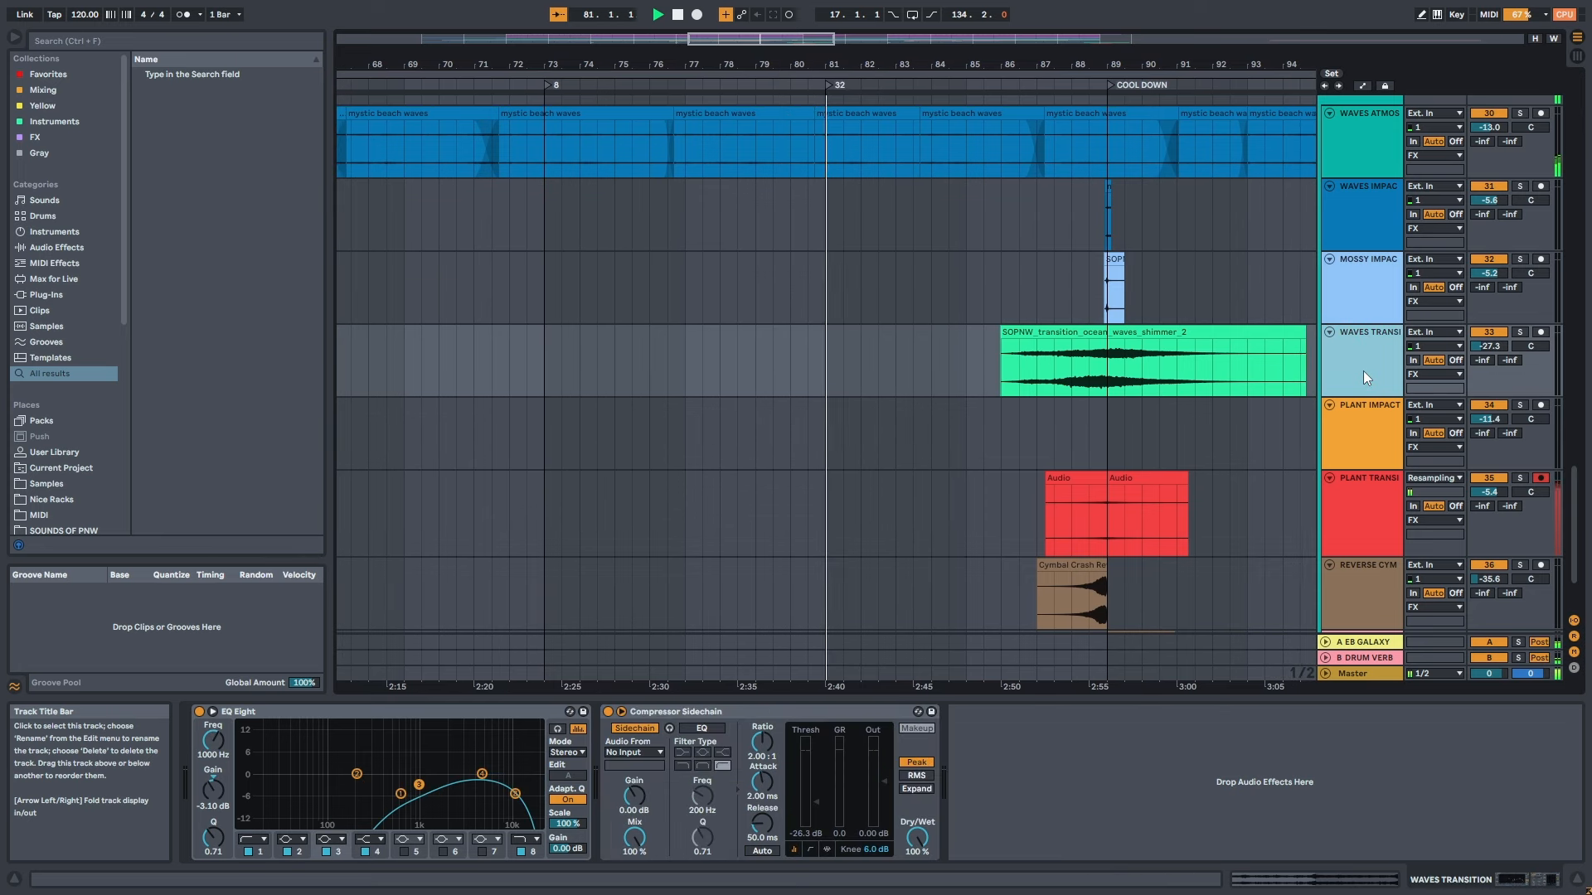
pyautogui.click(1360, 436)
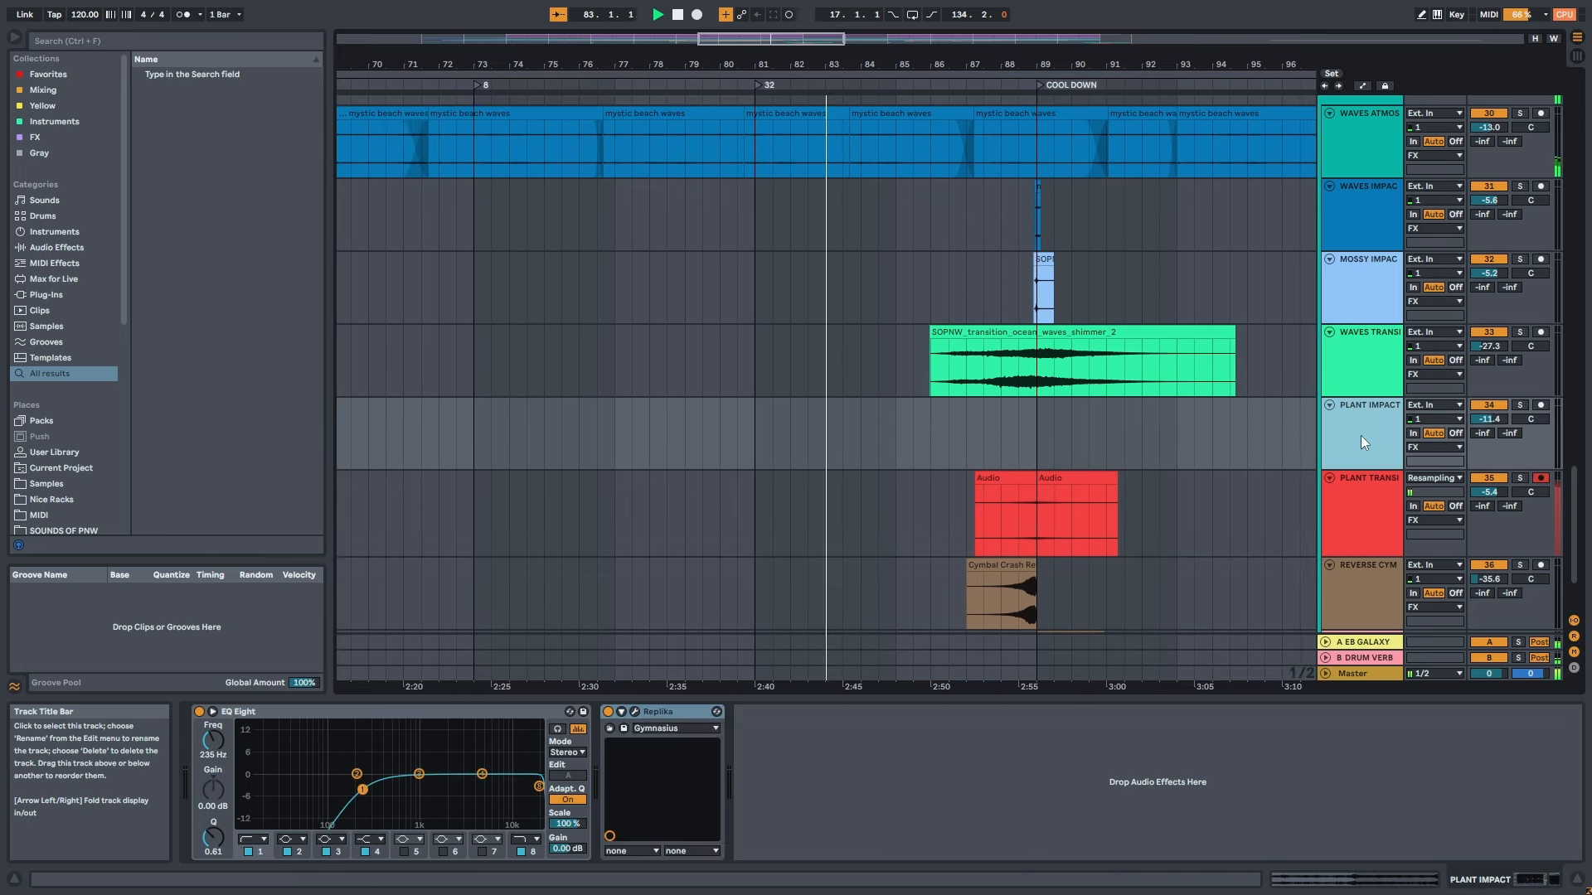
pyautogui.click(1366, 509)
pyautogui.scroll(-2, 1366, 509)
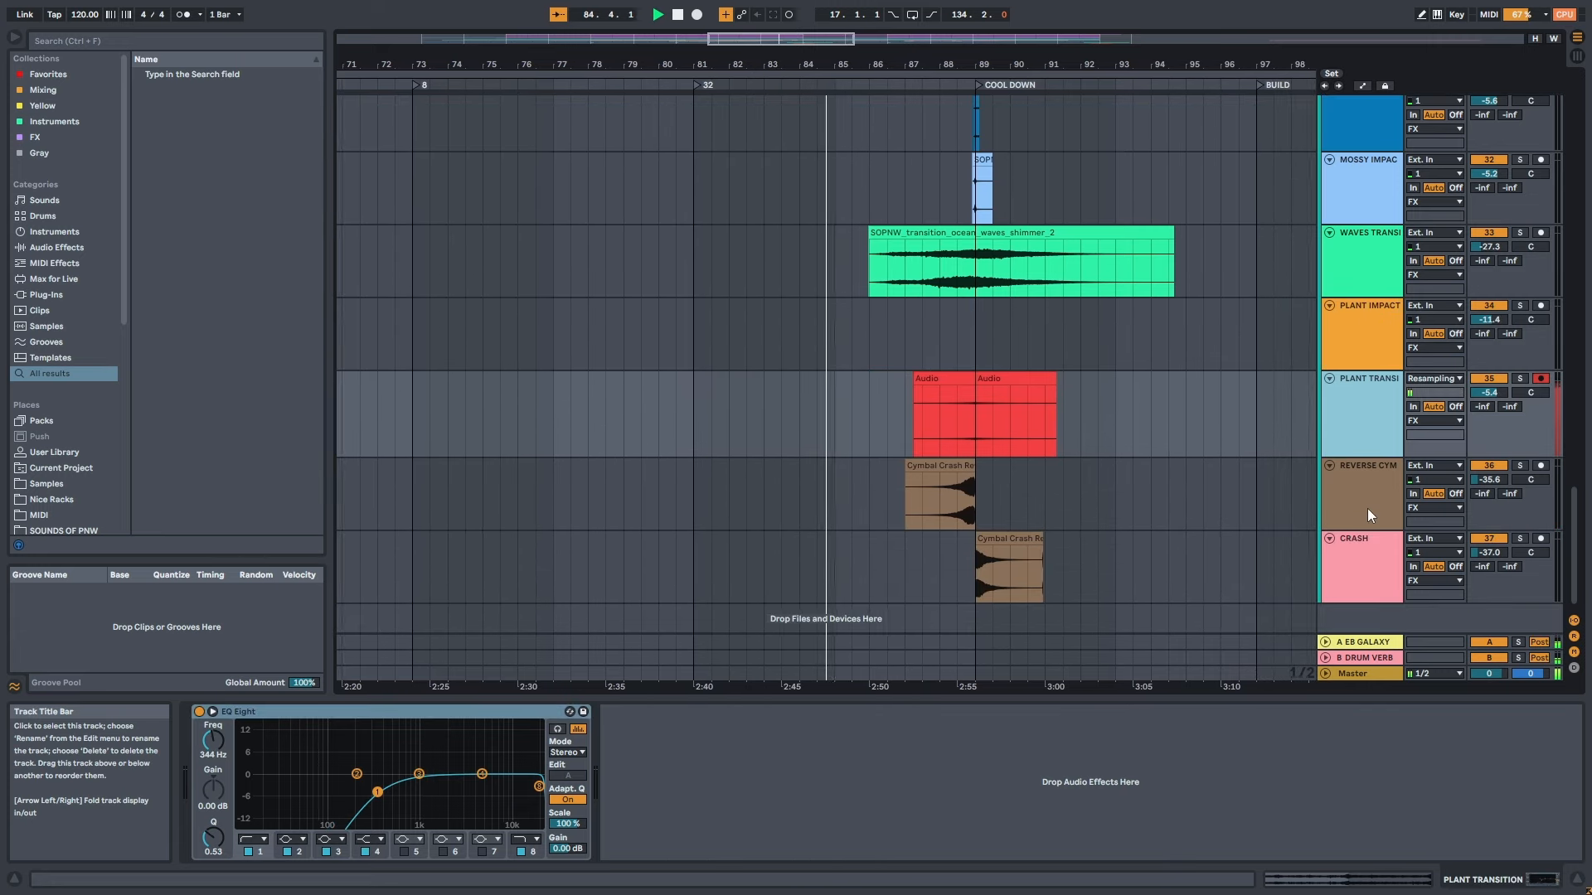
pyautogui.click(1366, 509)
pyautogui.click(1370, 565)
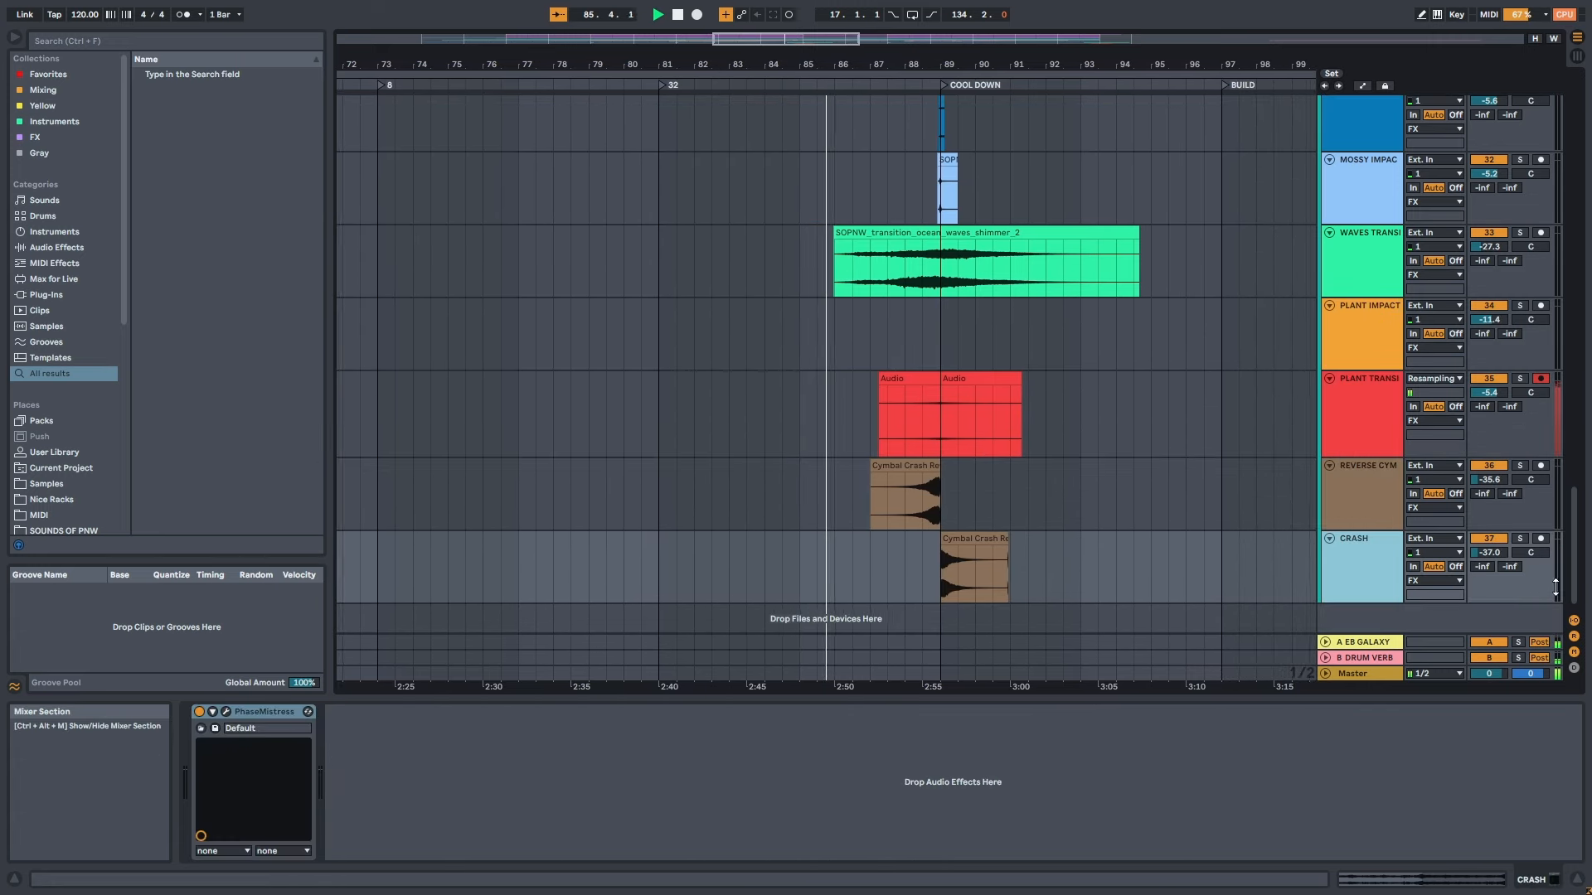
# Step: Select the LEAD track again and check its clip view and device view
pyautogui.moveTo(1578, 596); pyautogui.dragTo(1585, 443)
pyautogui.click(1366, 441)
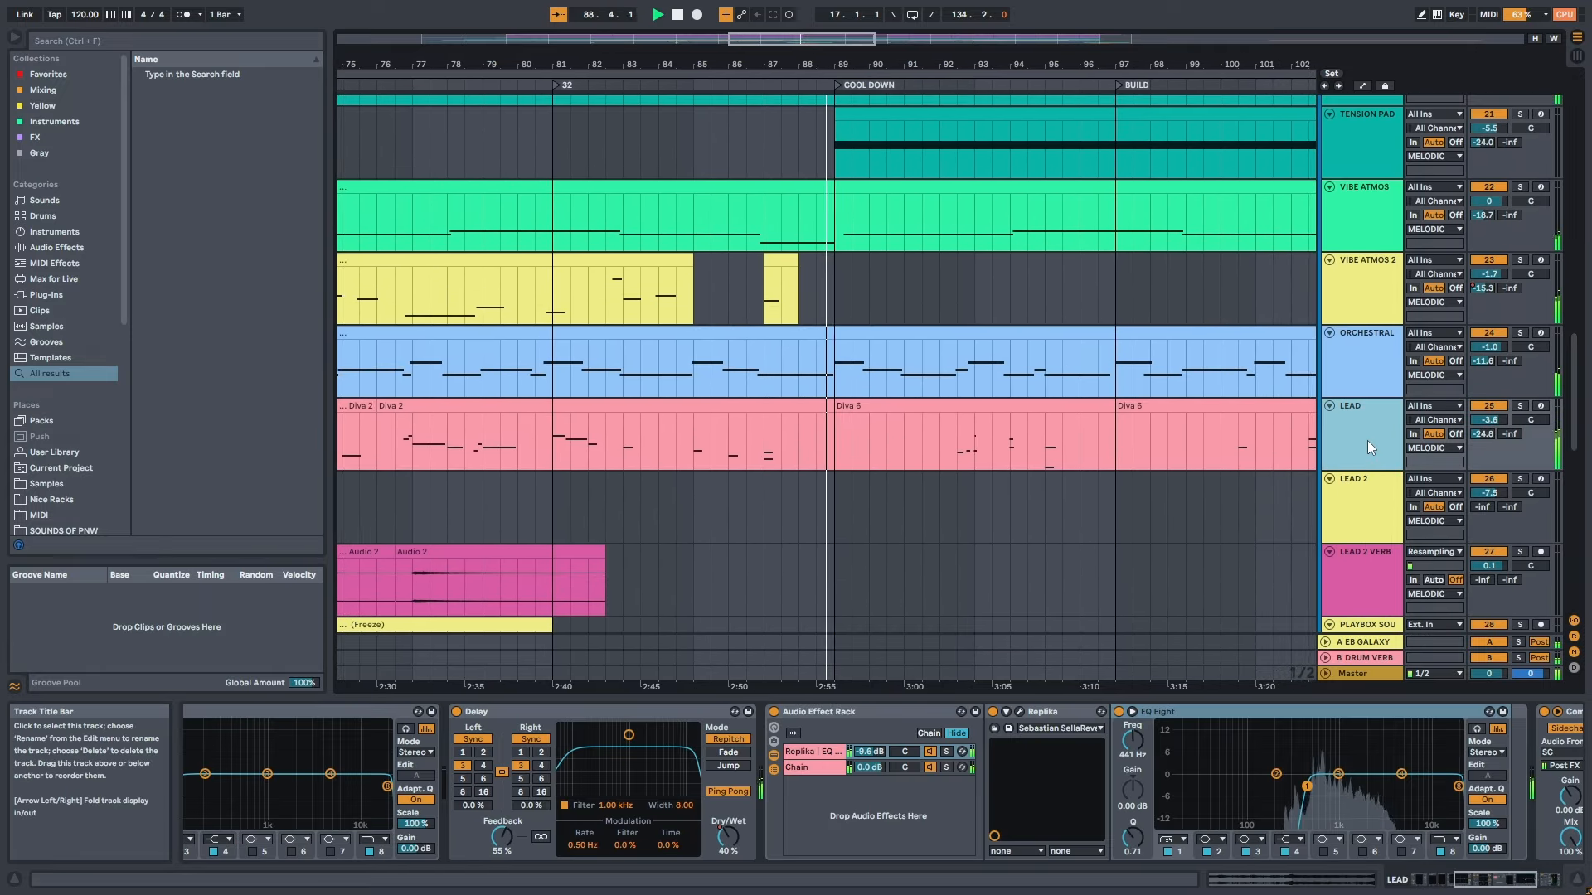
pyautogui.hotkey('shift', 'Tab')
pyautogui.hotkey('shift', 'Tab')
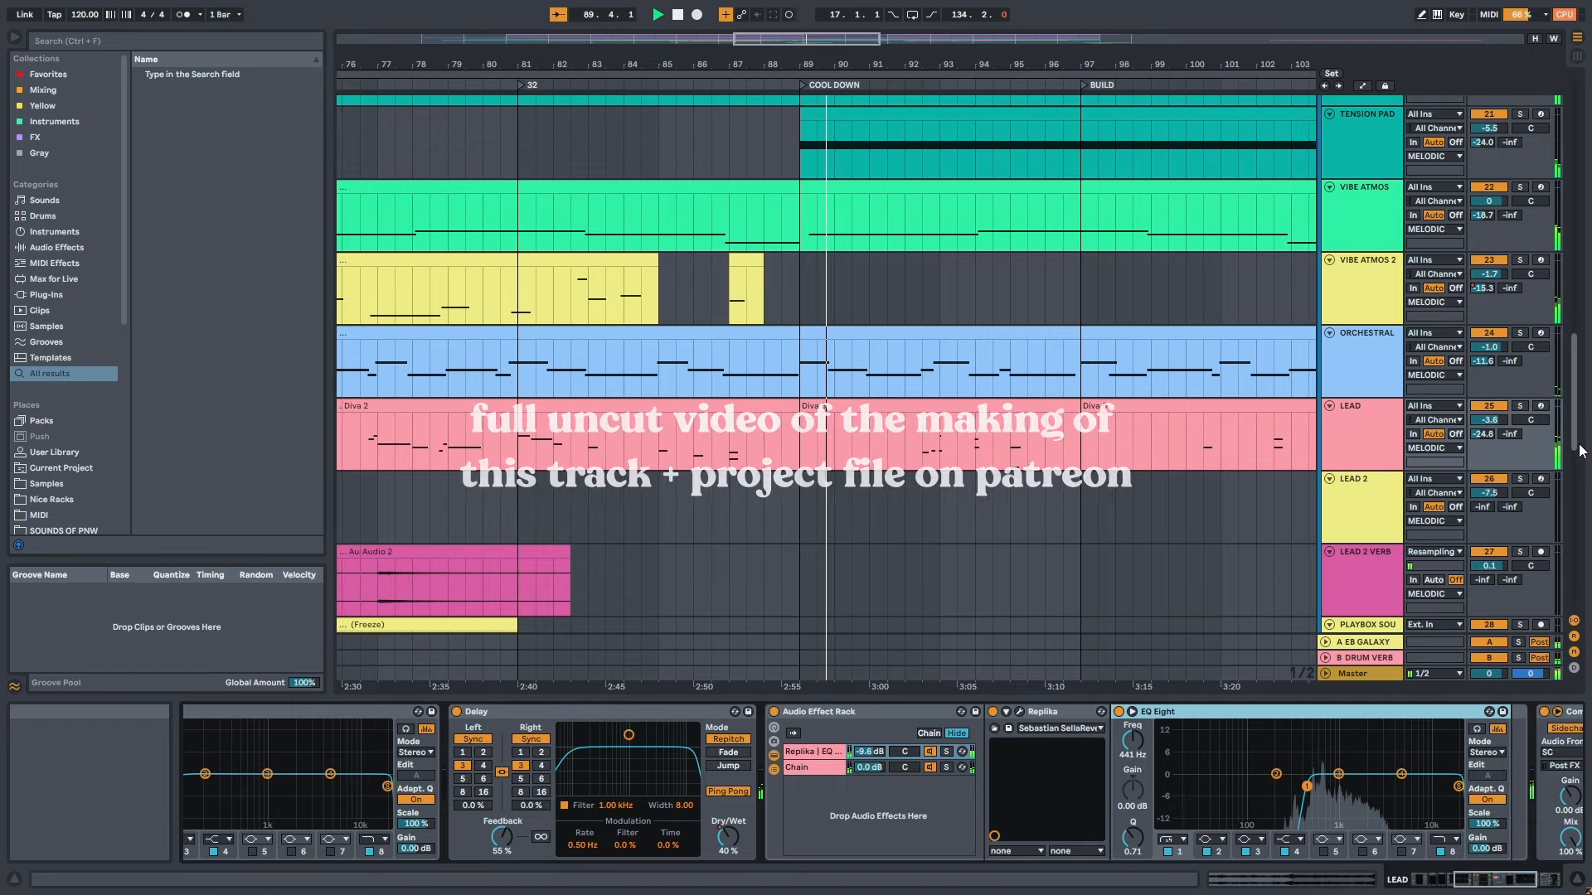
# Step: Review the device chains of the first TENSION PAD track and the SHAKER track
pyautogui.moveTo(1578, 446); pyautogui.dragTo(1578, 394)
pyautogui.click(1375, 348)
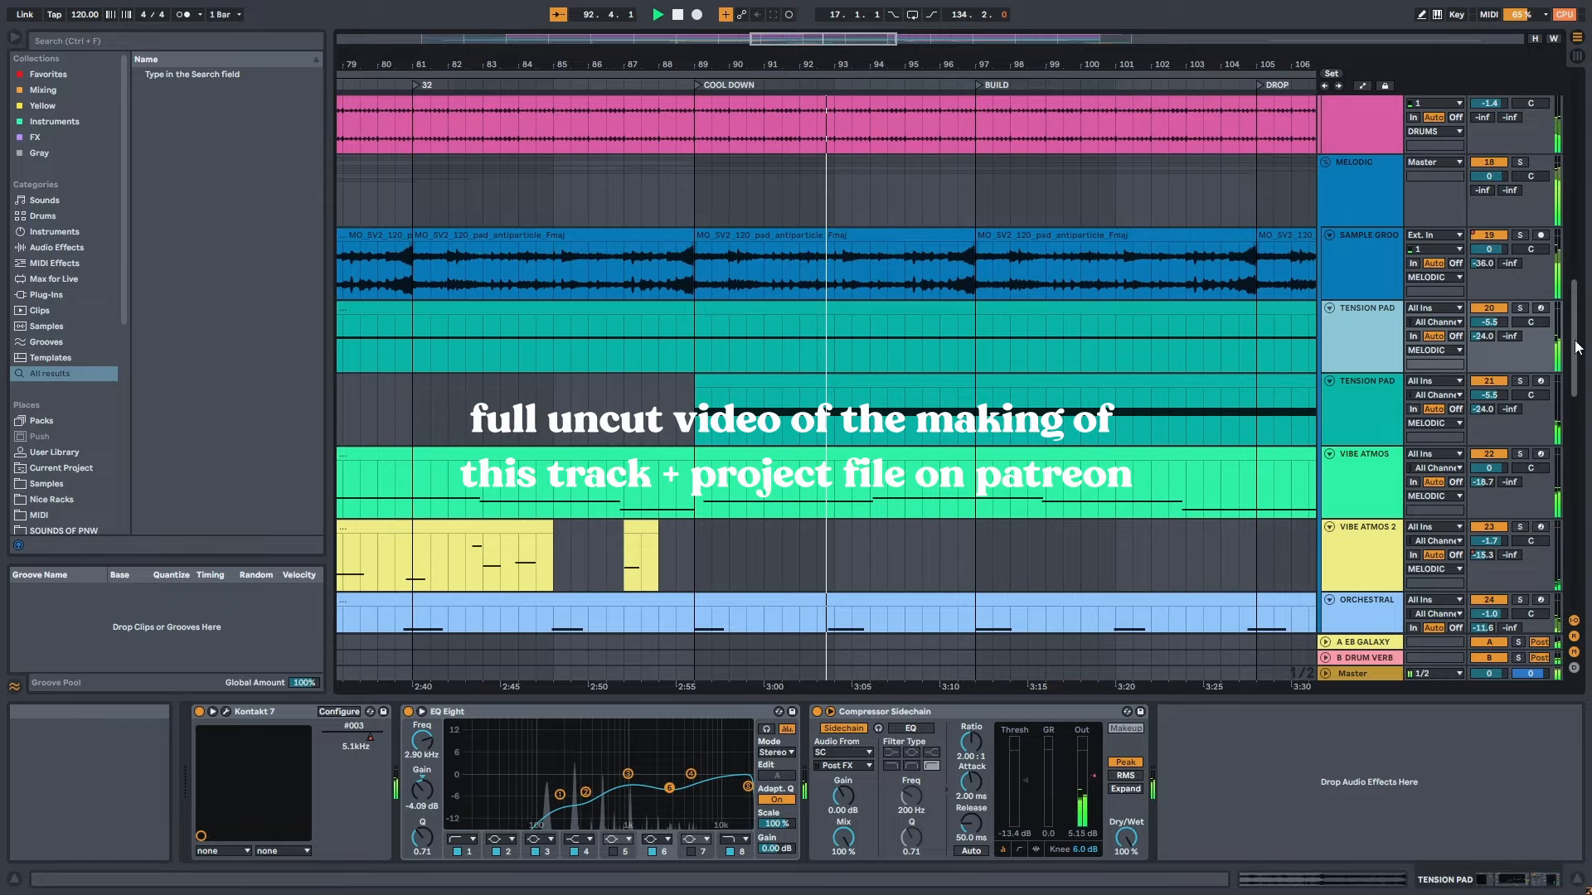
pyautogui.moveTo(1576, 347); pyautogui.dragTo(1583, 272)
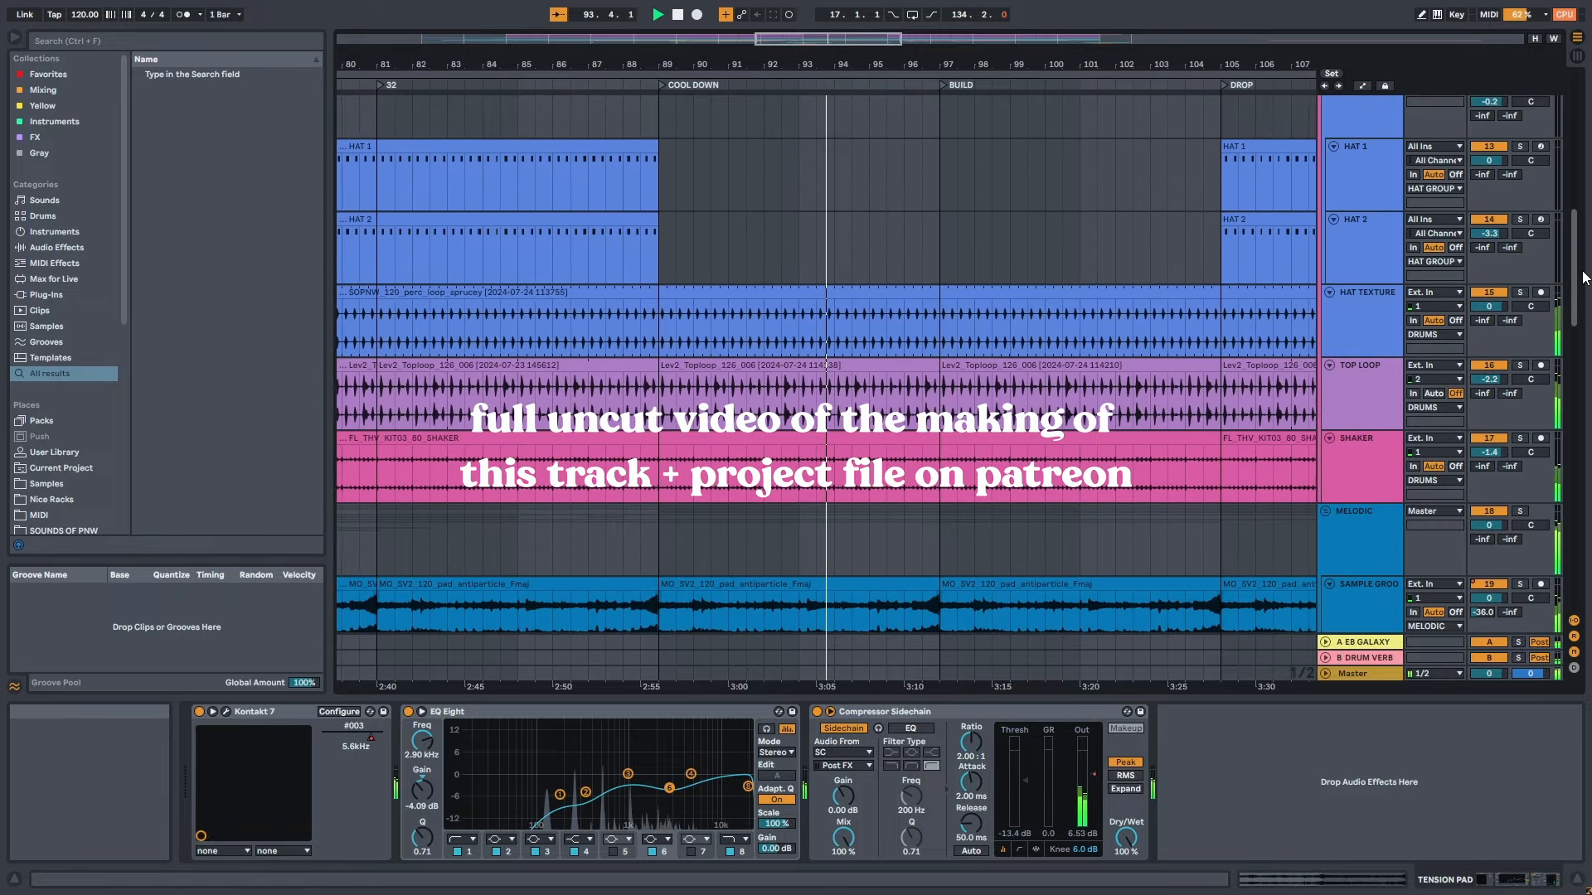
pyautogui.click(1376, 464)
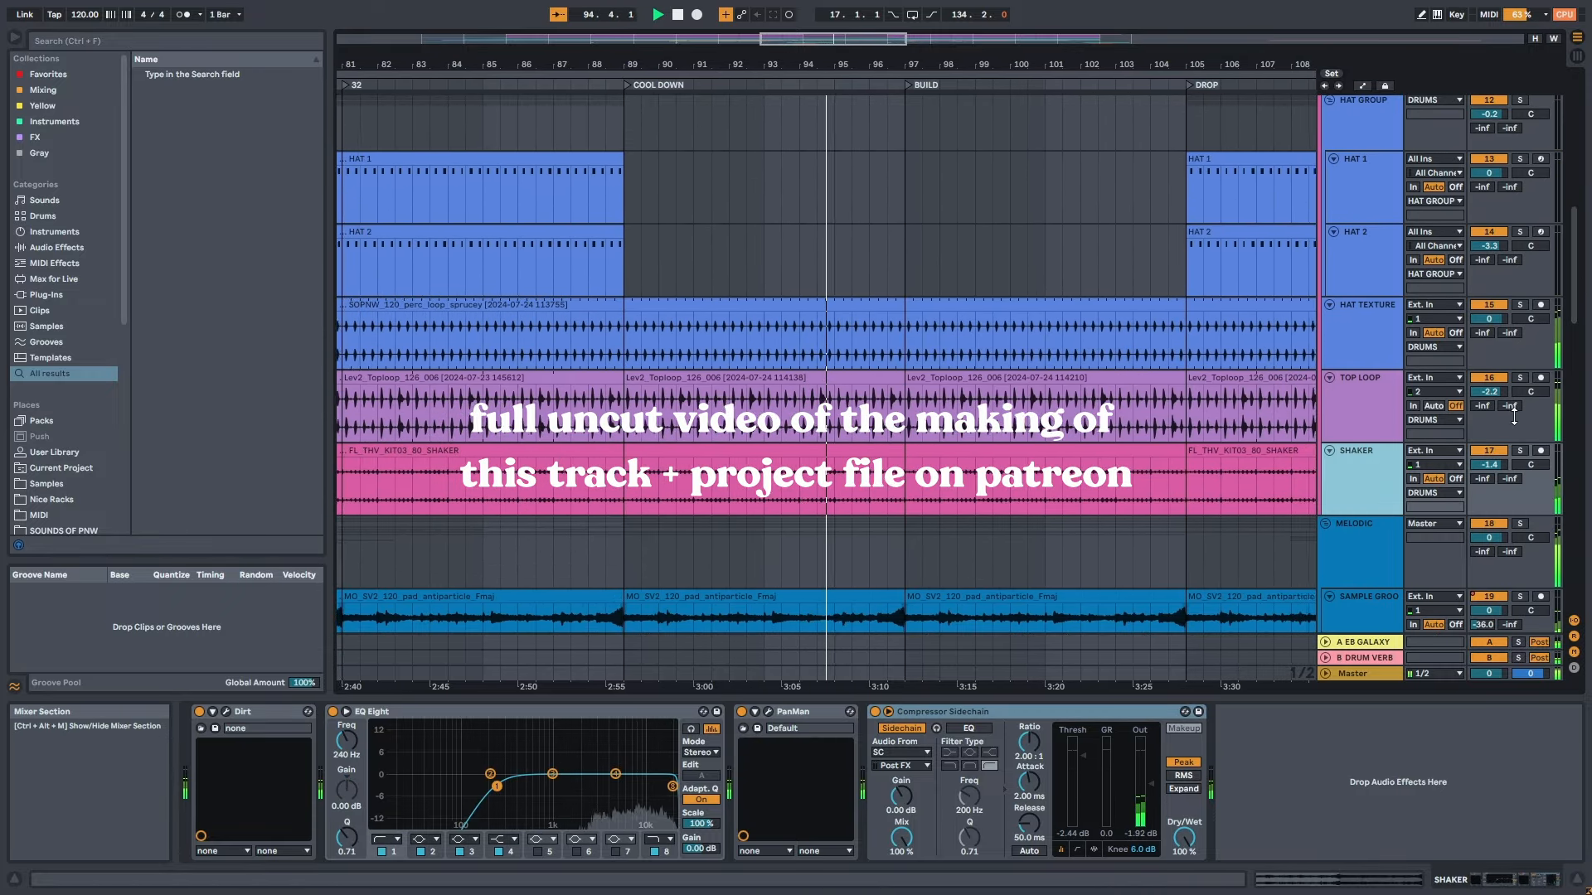
# Step: Inspect the Clip Transposition envelope of the TOP LOOP clip in the BUILD section and return to the track's devices
pyautogui.moveTo(1584, 315)
pyautogui.mouseDown()
pyautogui.moveTo(1584, 264)
pyautogui.moveTo(1577, 315)
pyautogui.mouseUp()
pyautogui.doubleClick(923, 382)
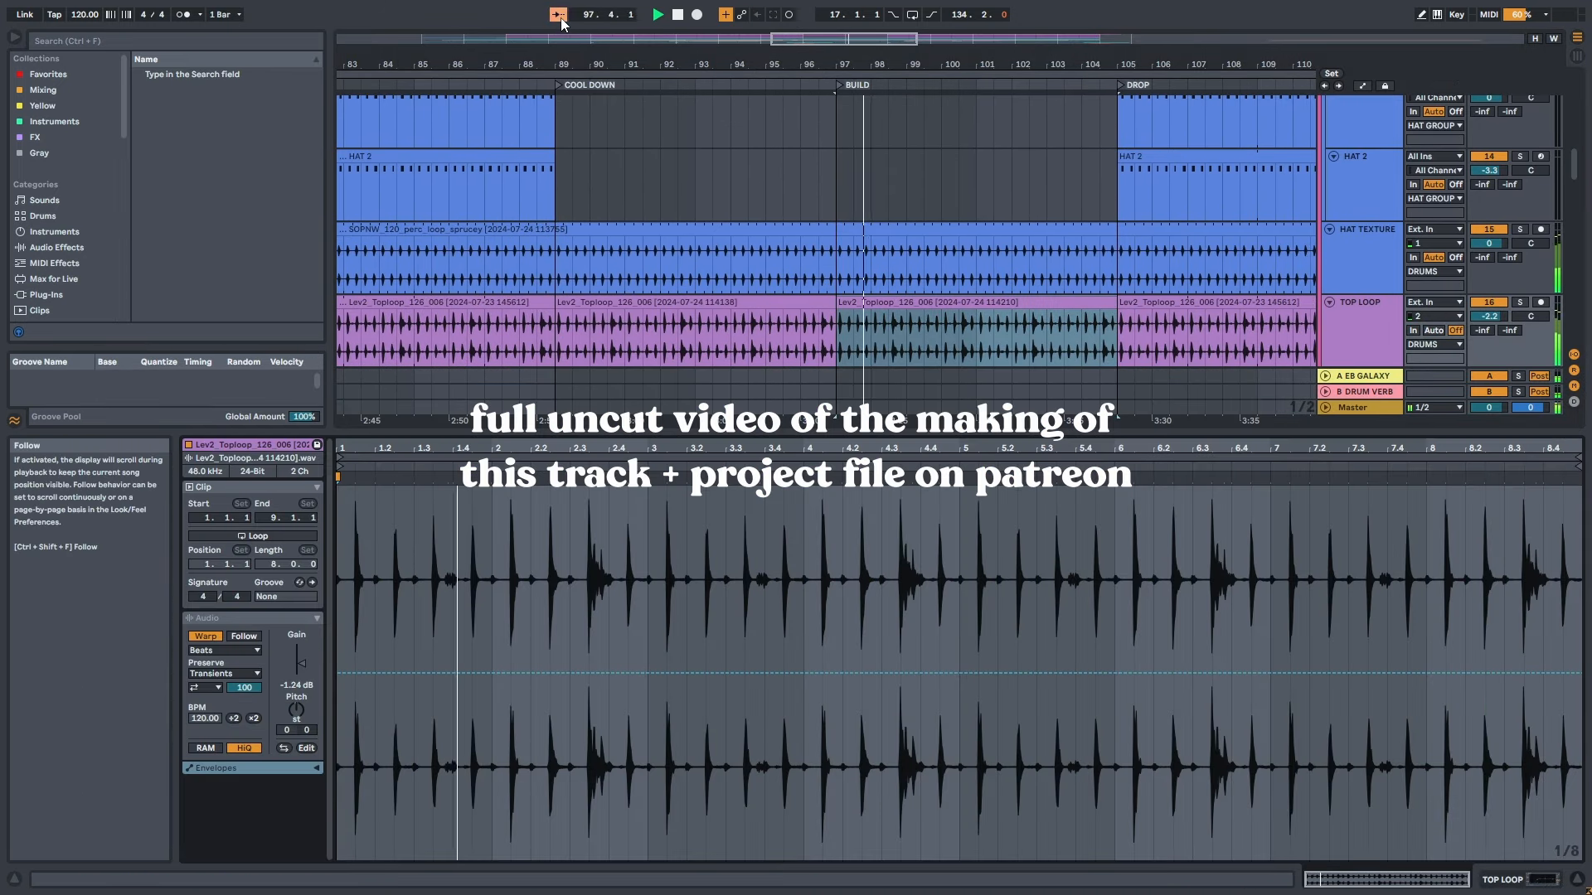
pyautogui.click(315, 768)
pyautogui.click(240, 773)
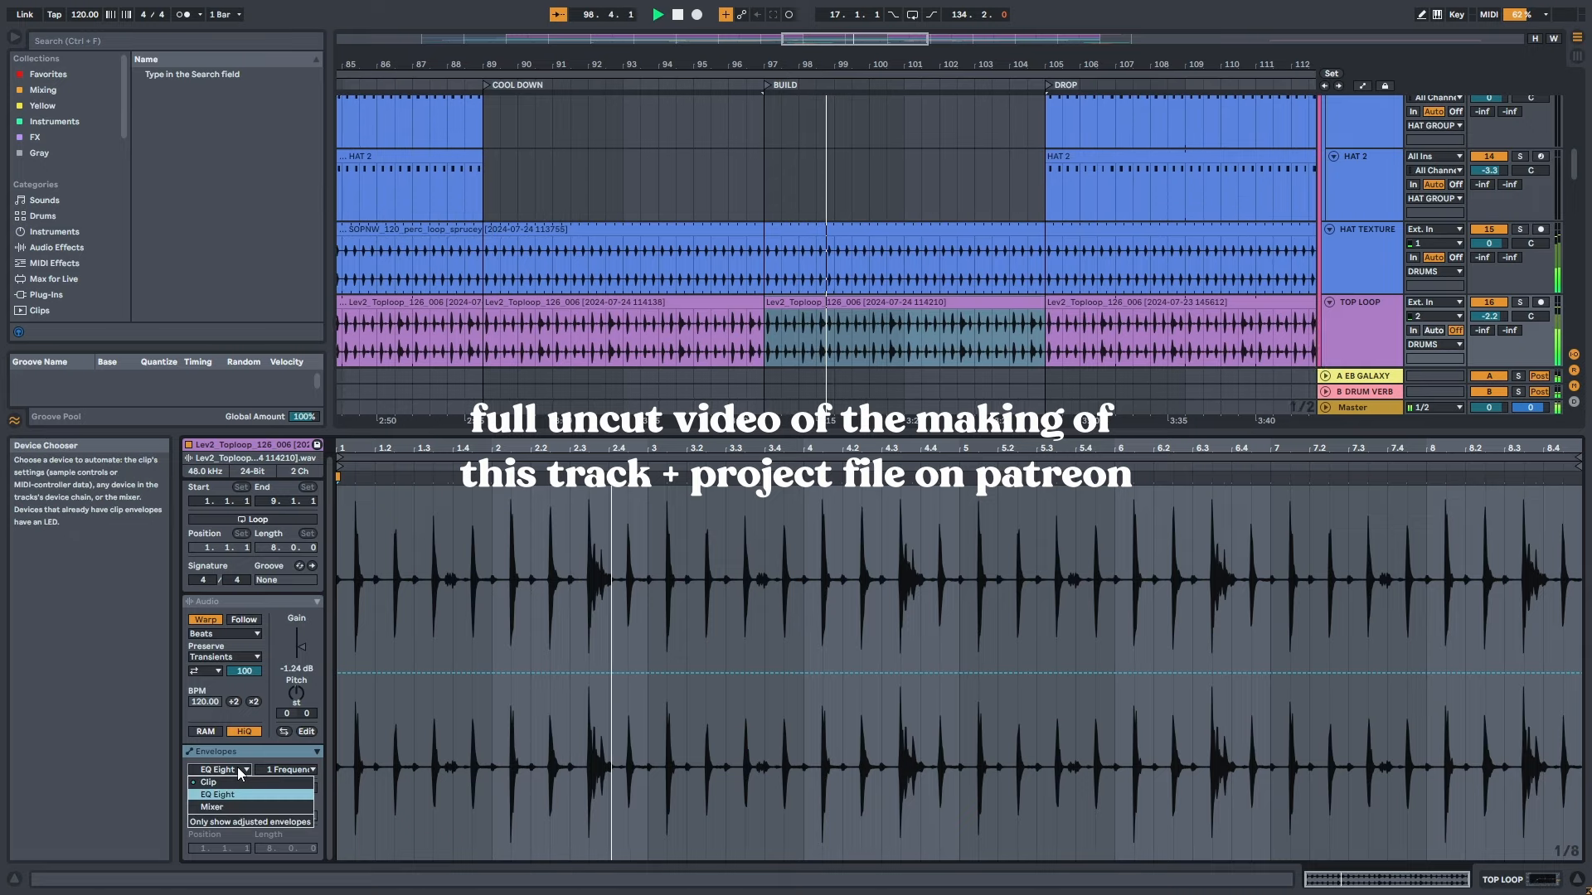
pyautogui.click(227, 782)
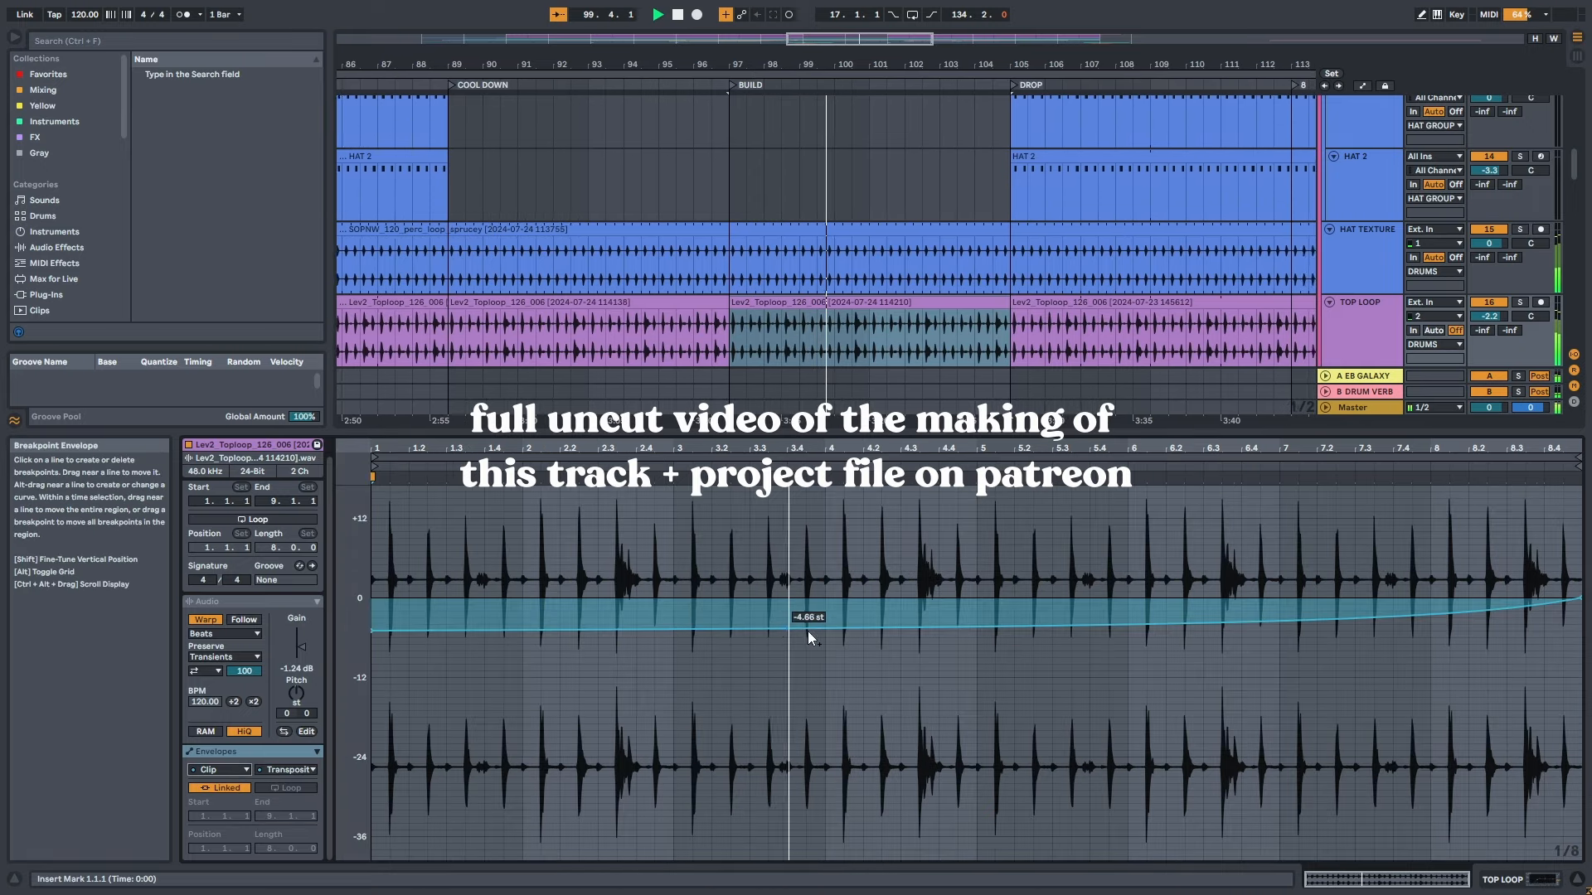
pyautogui.hotkey('shift', 'Tab')
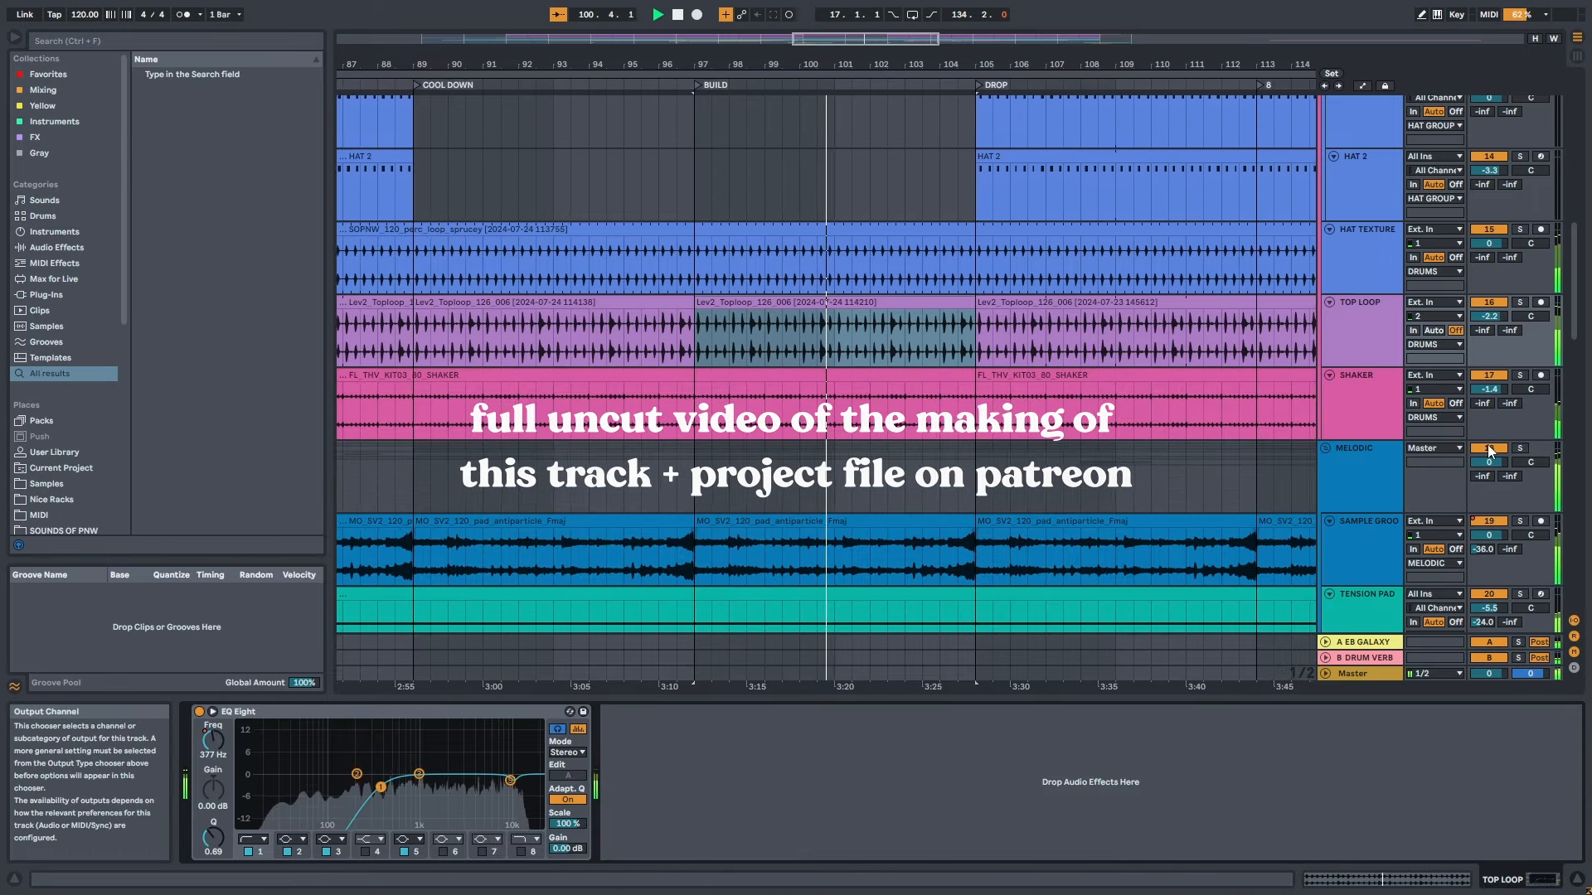
# Step: Review the BASS track's device chain through to its sidechain compressor and the EB GALAXY return's effects
pyautogui.moveTo(1575, 330); pyautogui.dragTo(1586, 202)
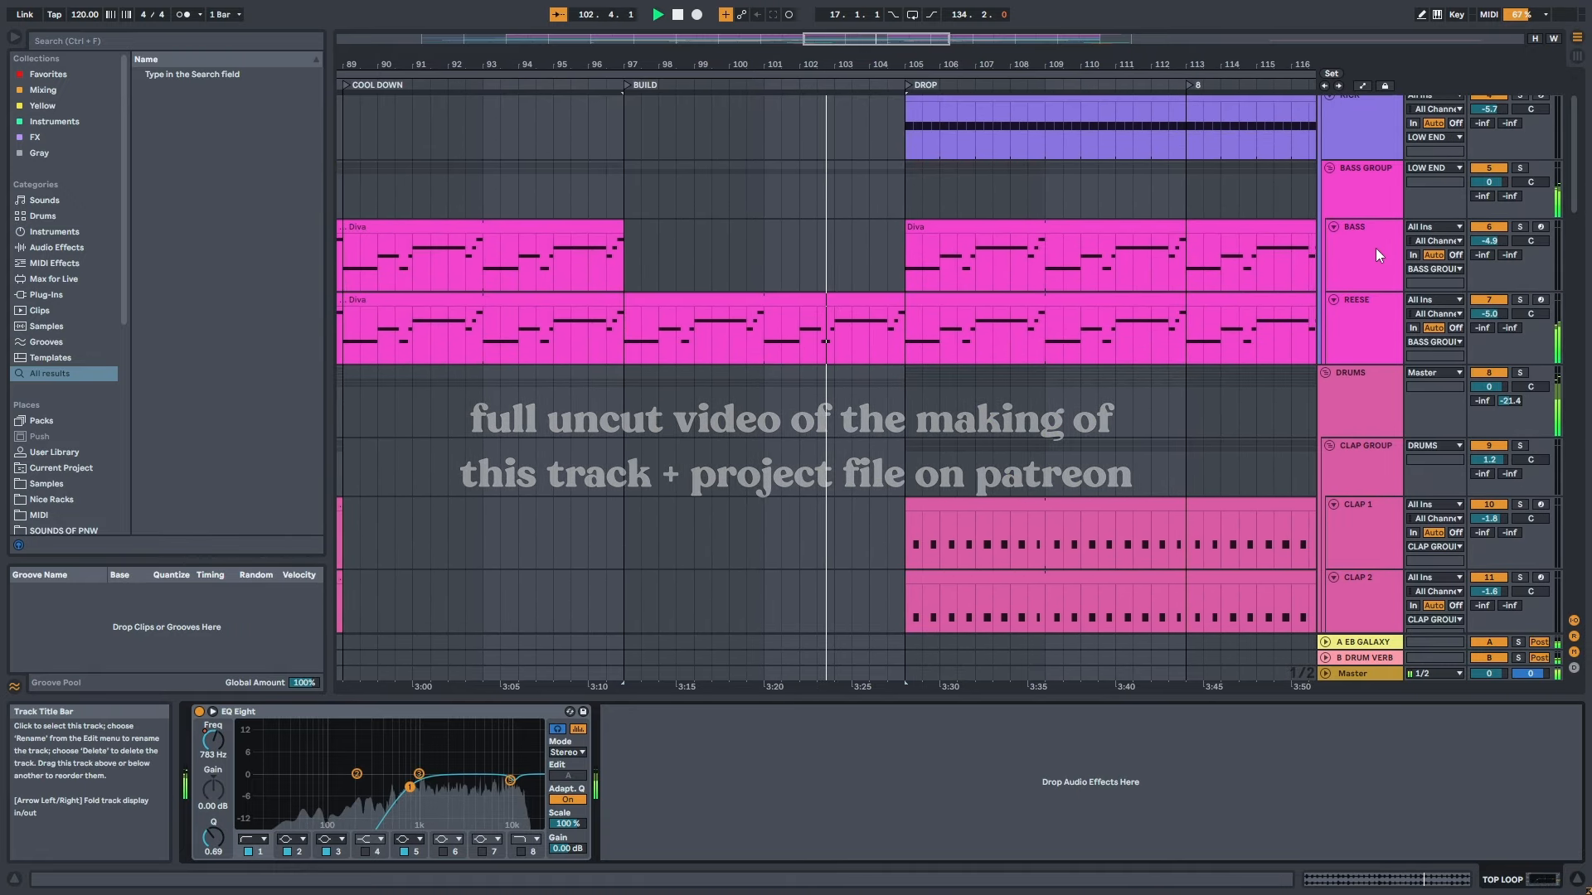
pyautogui.click(1376, 247)
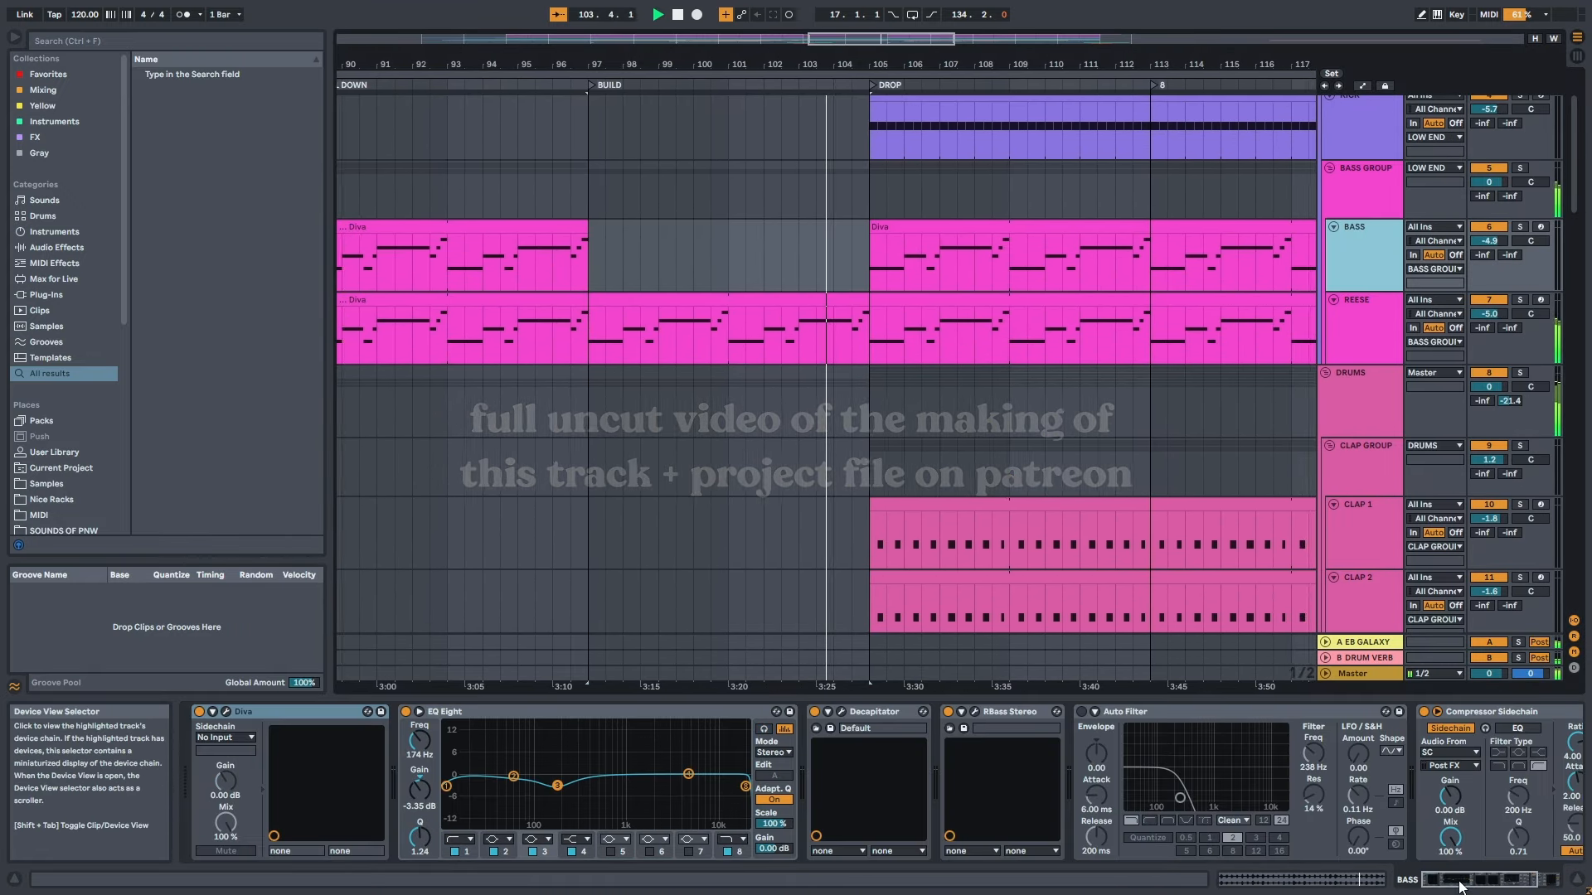
pyautogui.moveTo(1459, 884); pyautogui.dragTo(1490, 879)
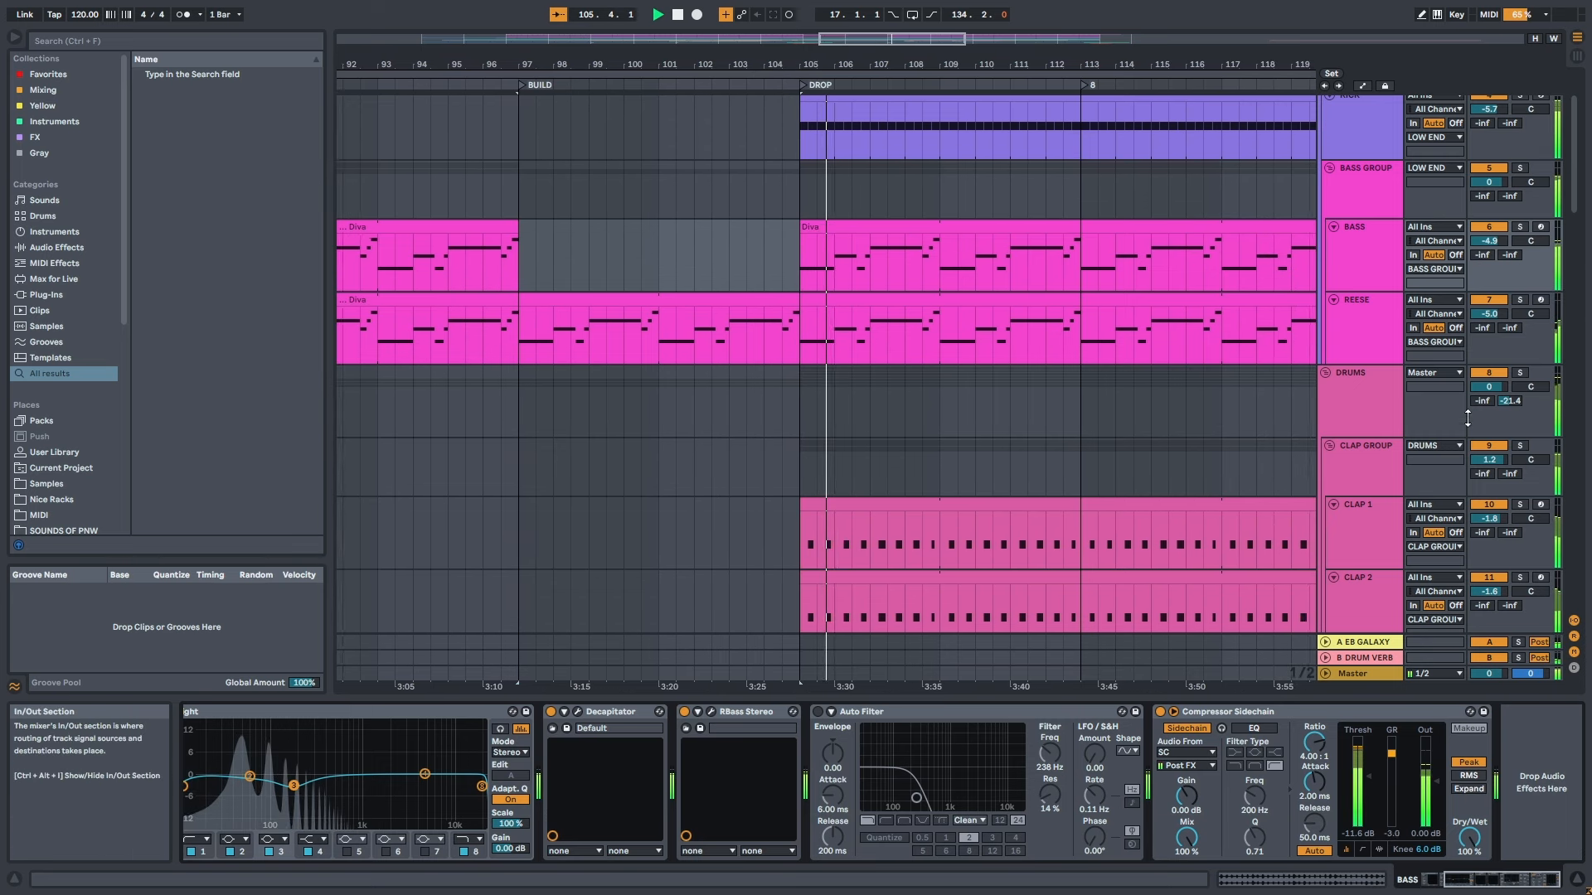
pyautogui.moveTo(1574, 207); pyautogui.dragTo(1574, 203)
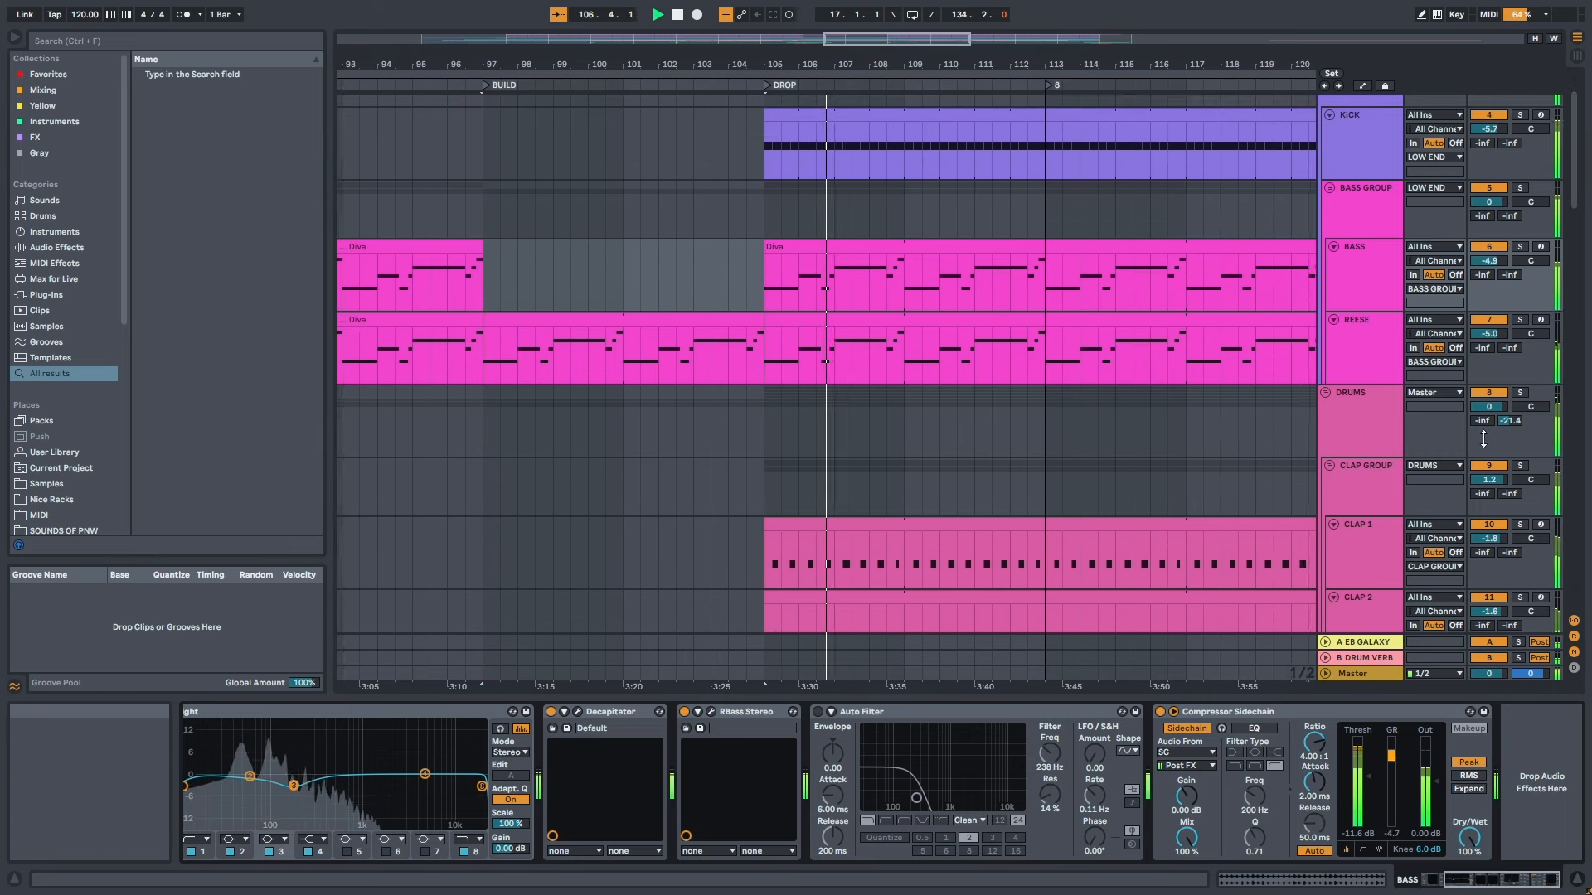
pyautogui.click(1370, 644)
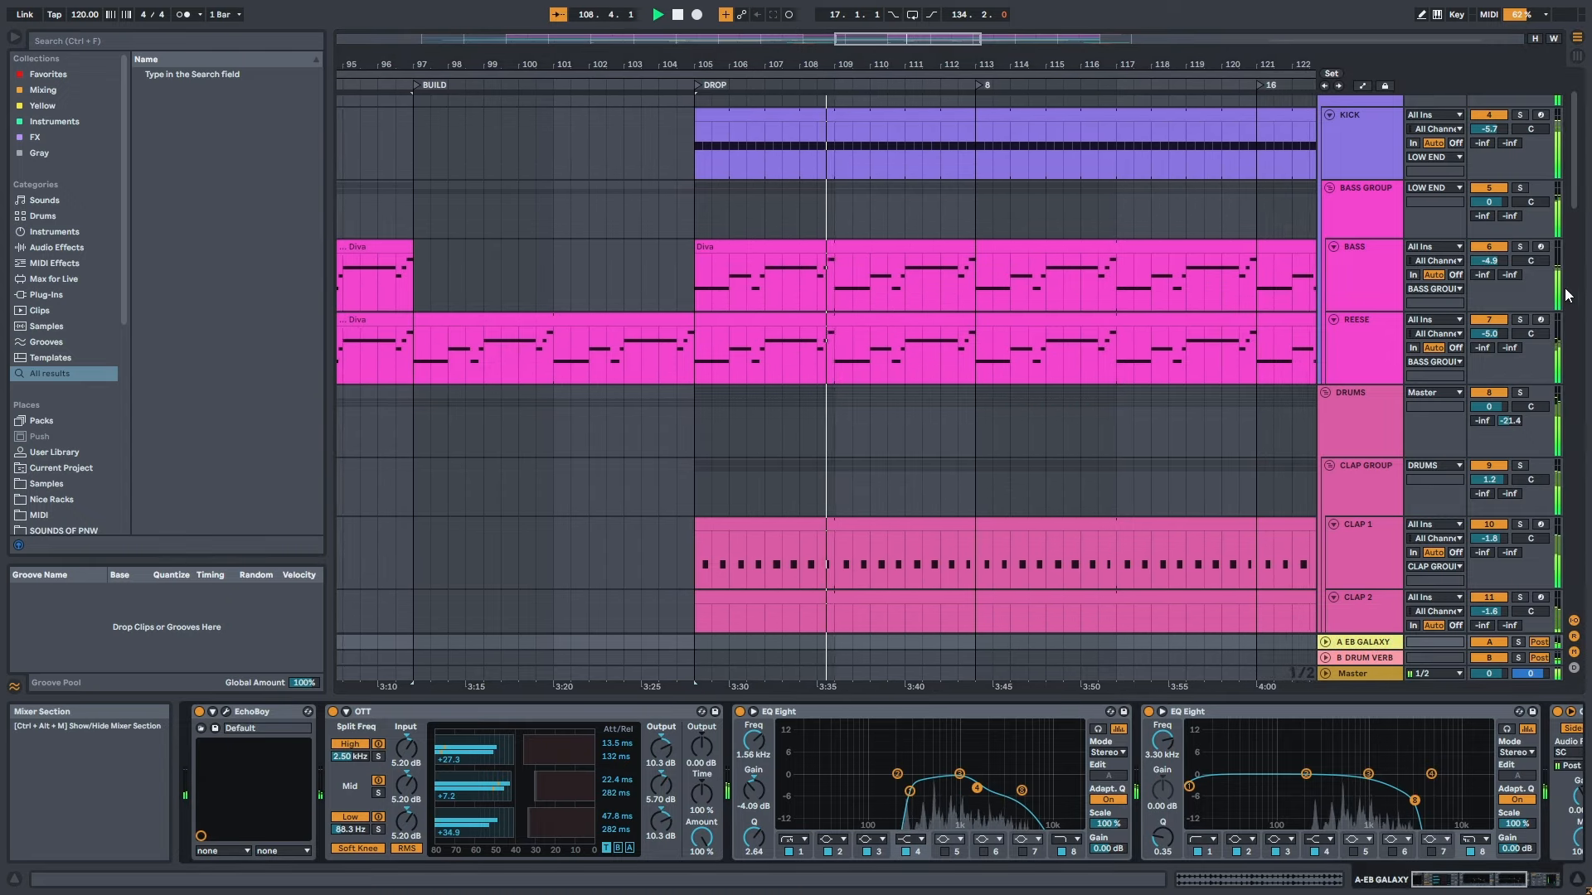
# Step: Review the LEAD 2 track's device chain and the DRUM VERB return's effects
pyautogui.moveTo(1577, 202); pyautogui.dragTo(1546, 465)
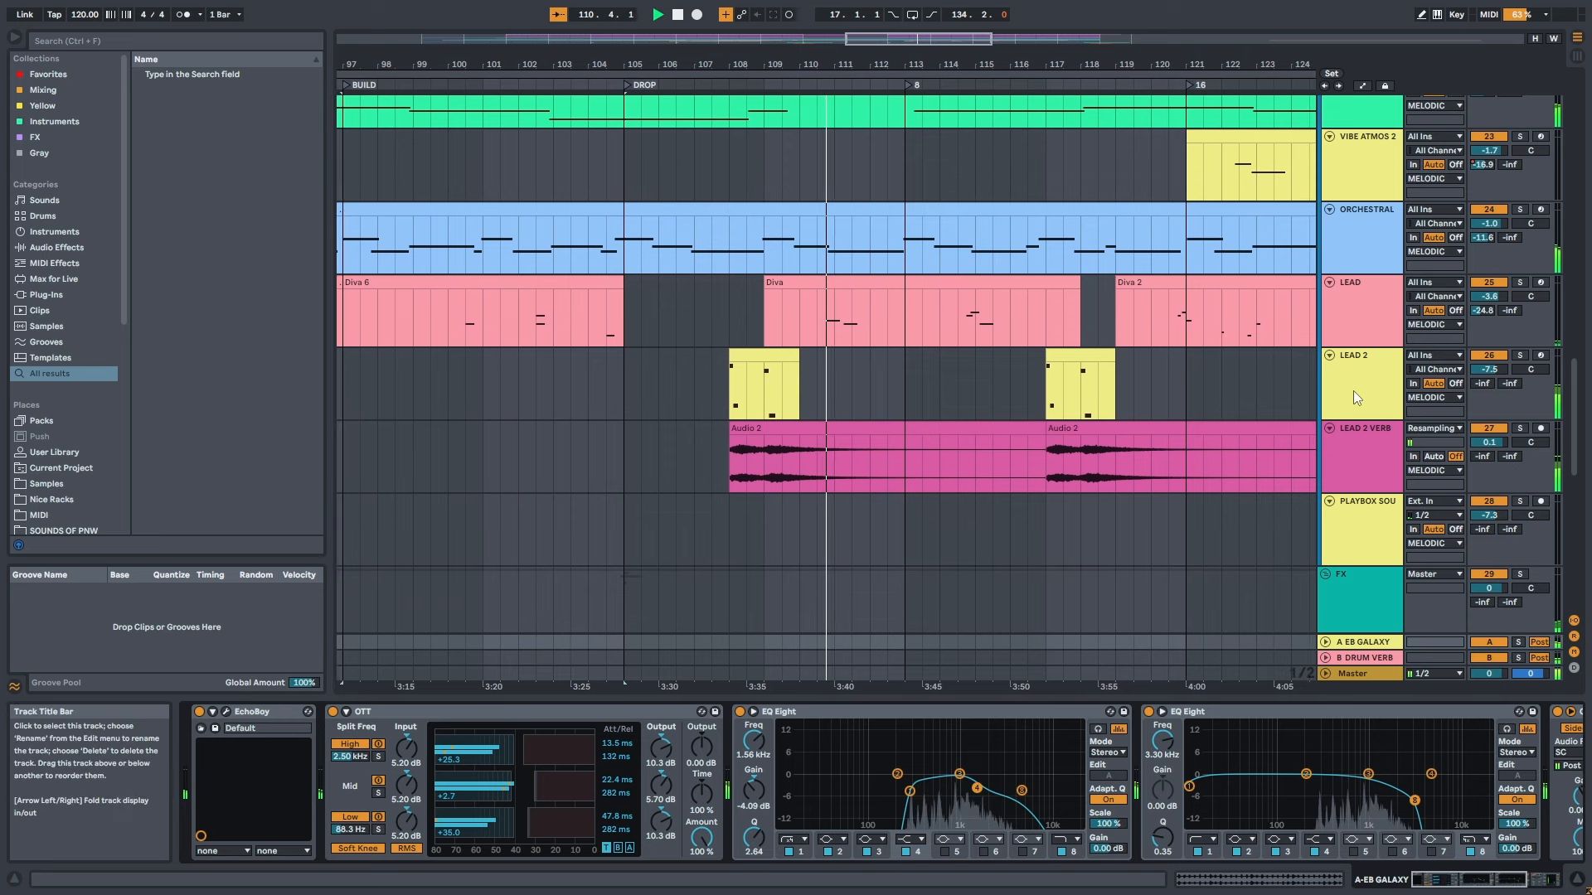
pyautogui.click(1353, 391)
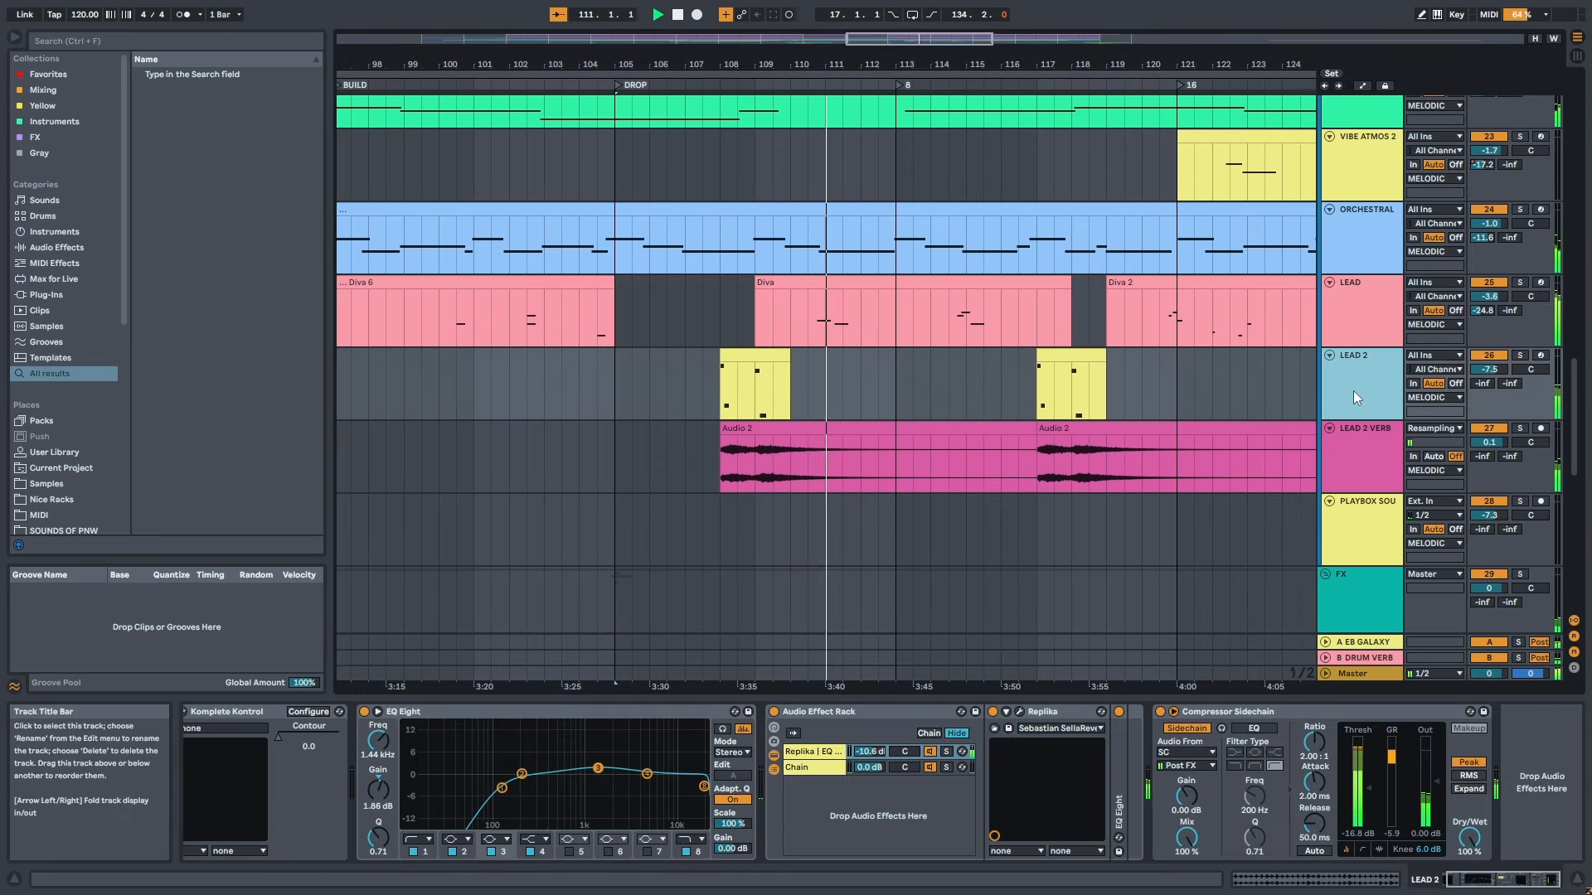
pyautogui.click(1466, 885)
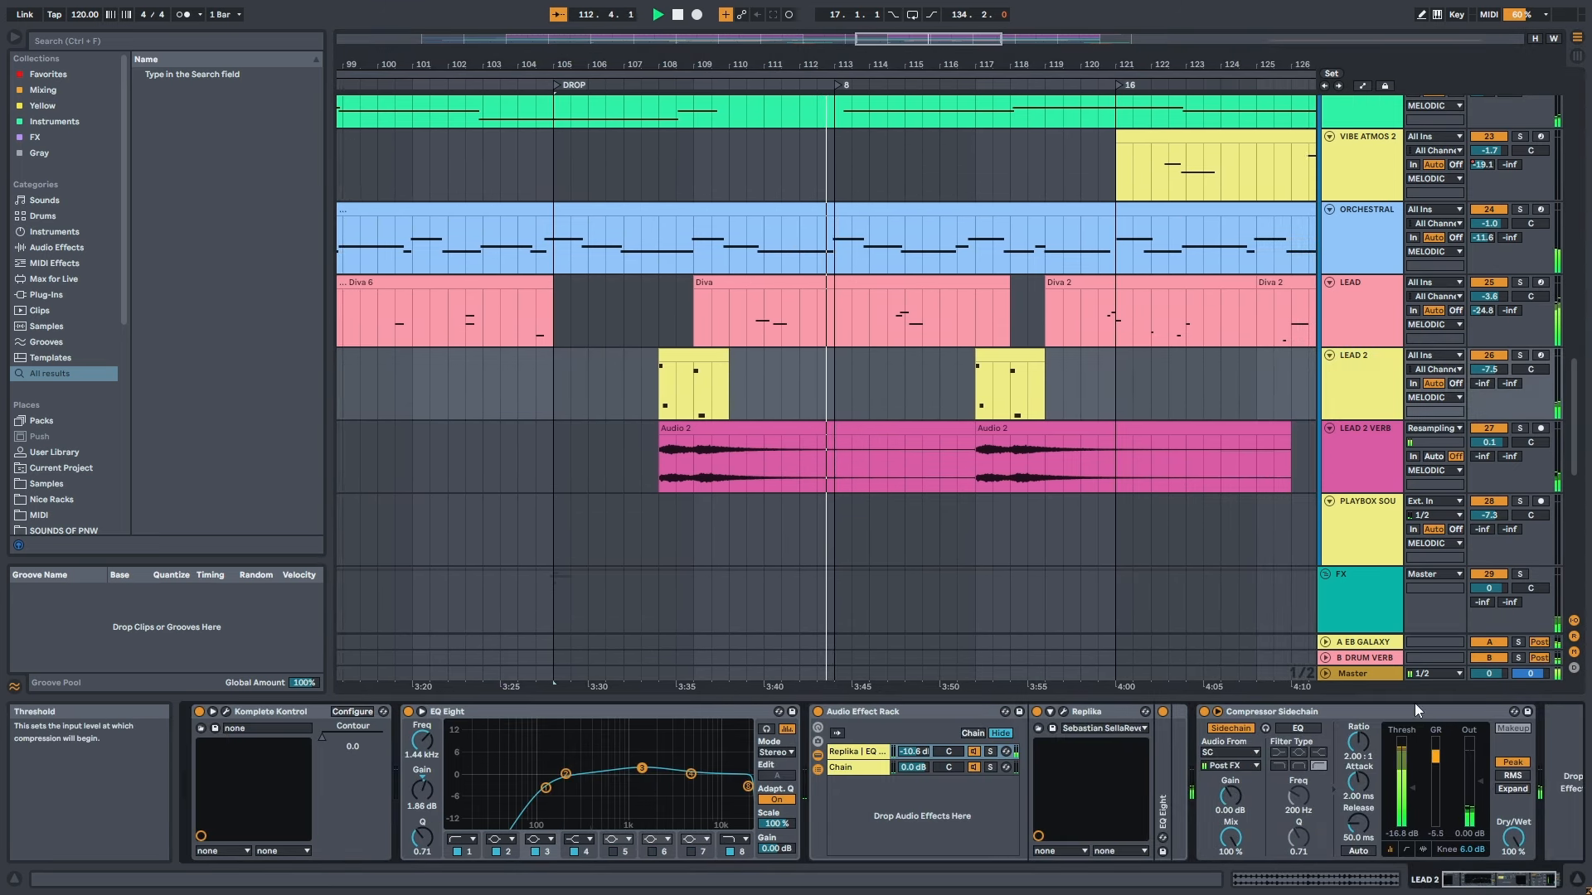
pyautogui.moveTo(1574, 415); pyautogui.dragTo(1574, 418)
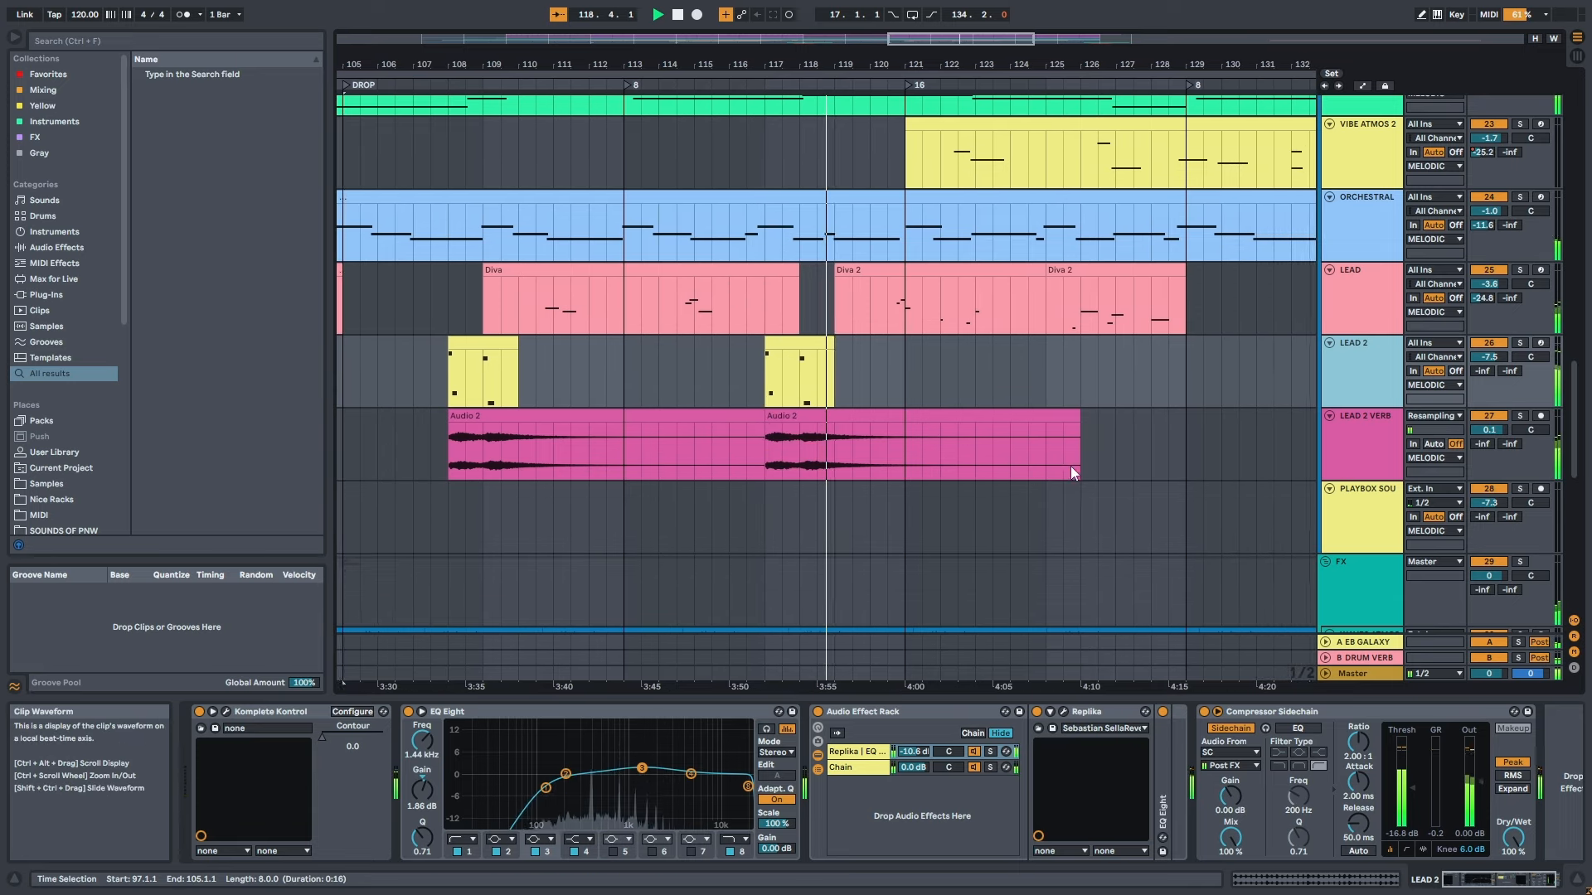
pyautogui.click(1381, 656)
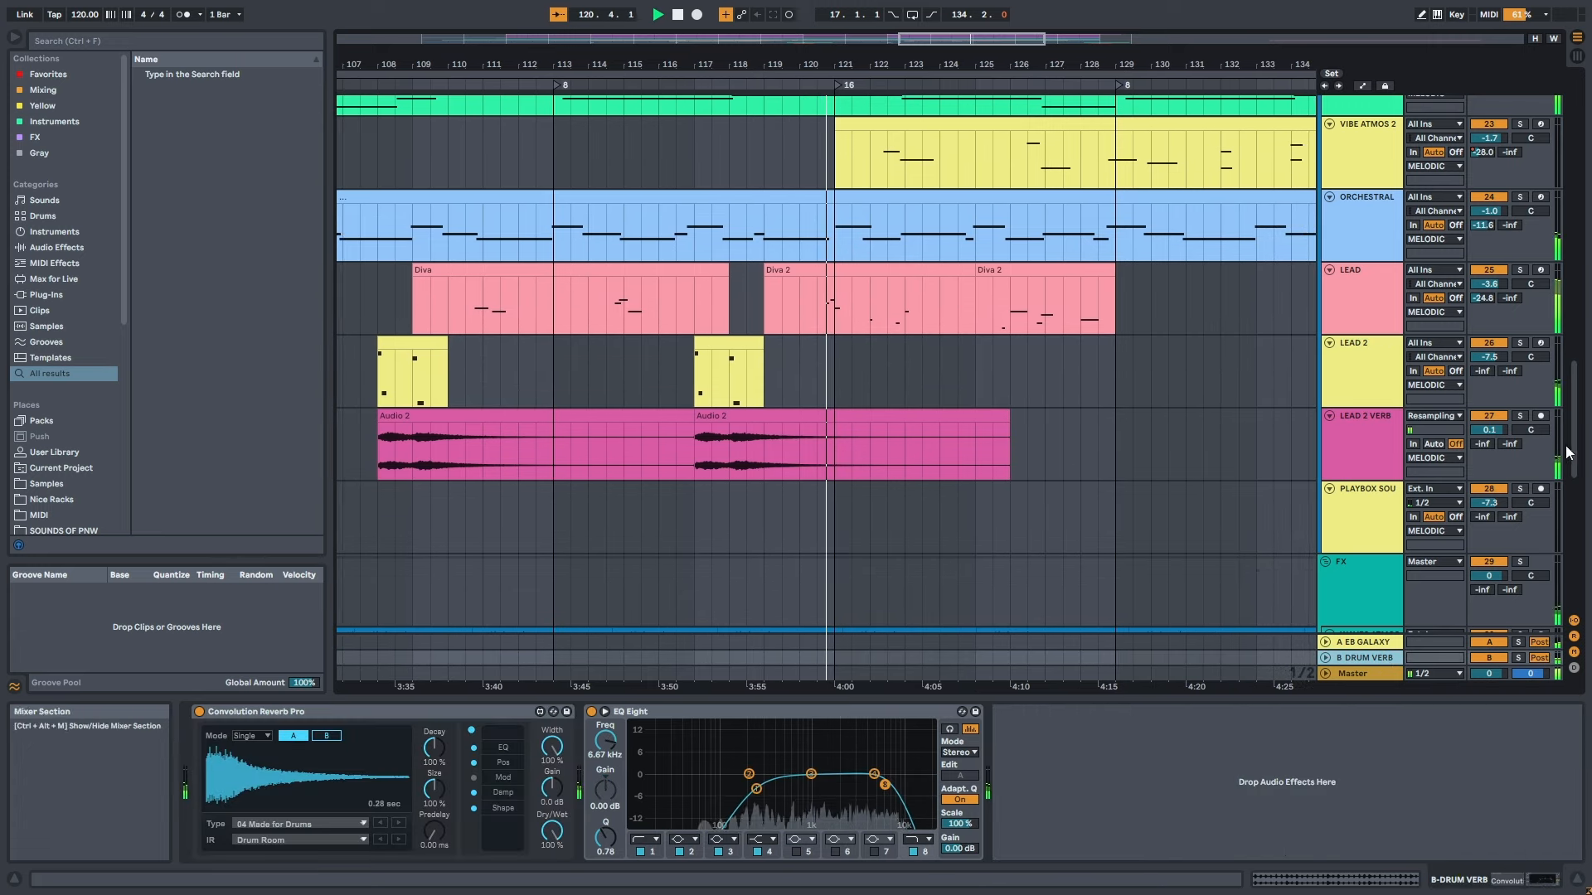
# Step: Show the automation lanes with the melodic tracks in view and look through the Master track's device chain
pyautogui.moveTo(1573, 465); pyautogui.dragTo(1587, 394)
pyautogui.press('a')
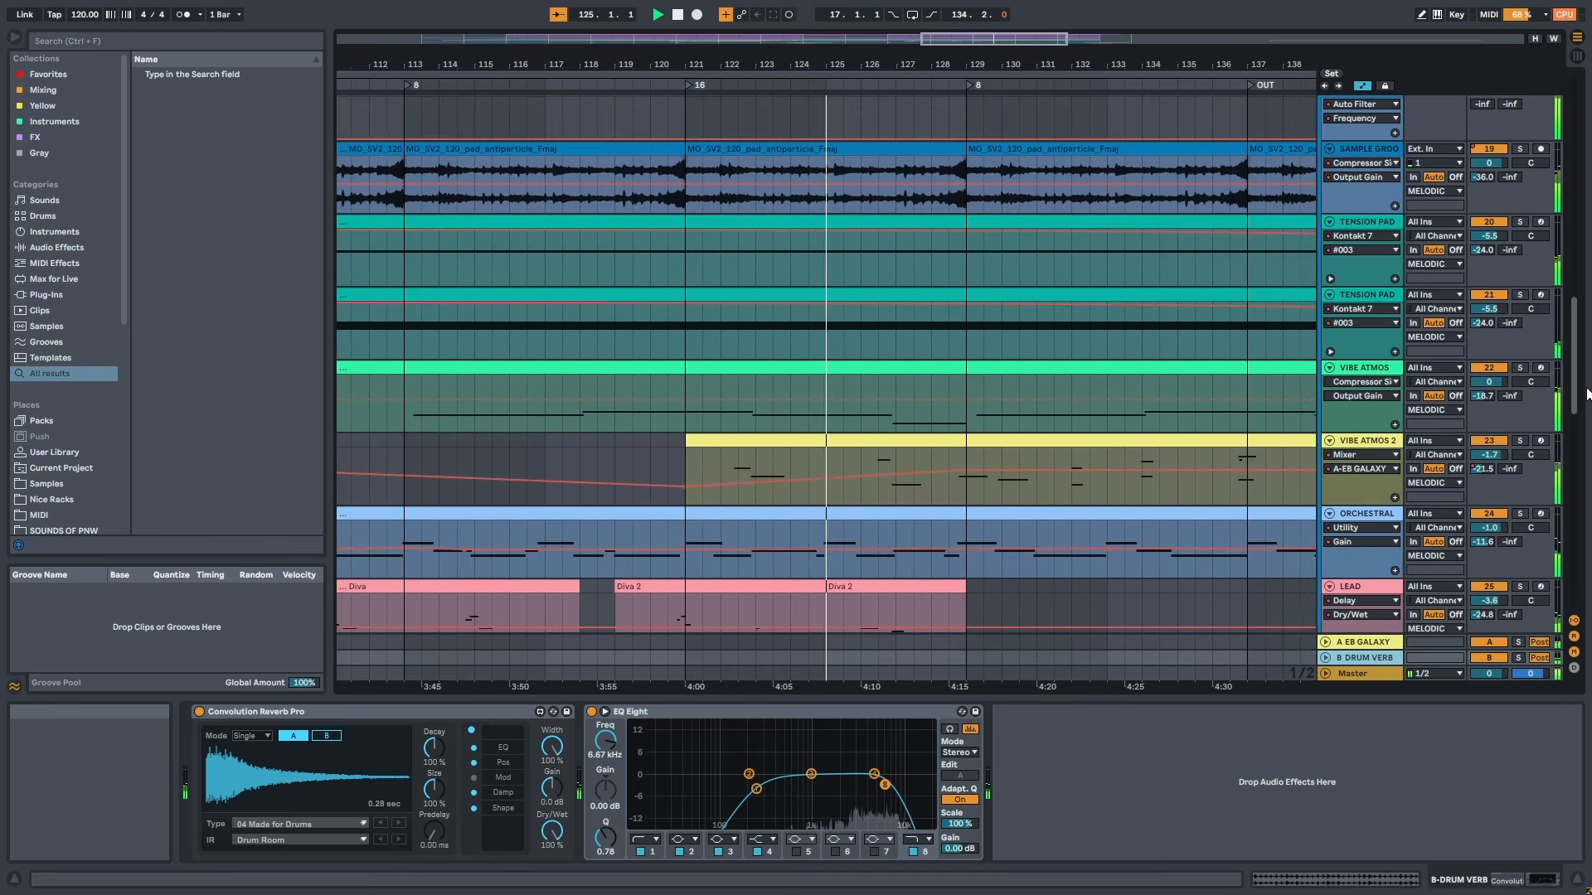
pyautogui.click(1370, 675)
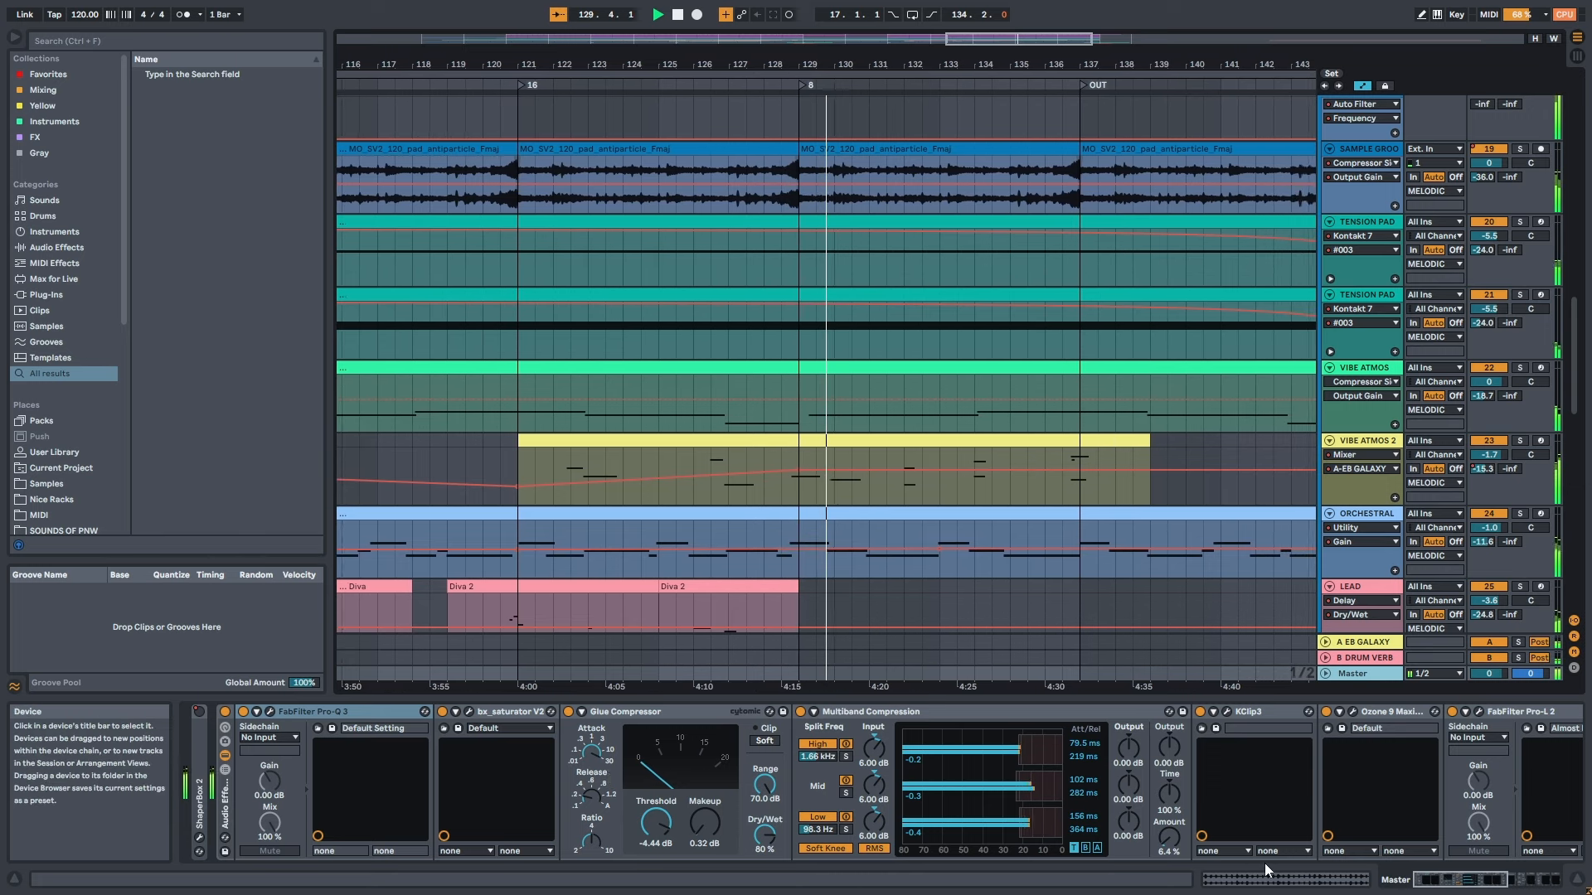
pyautogui.moveTo(1426, 881); pyautogui.dragTo(1441, 884)
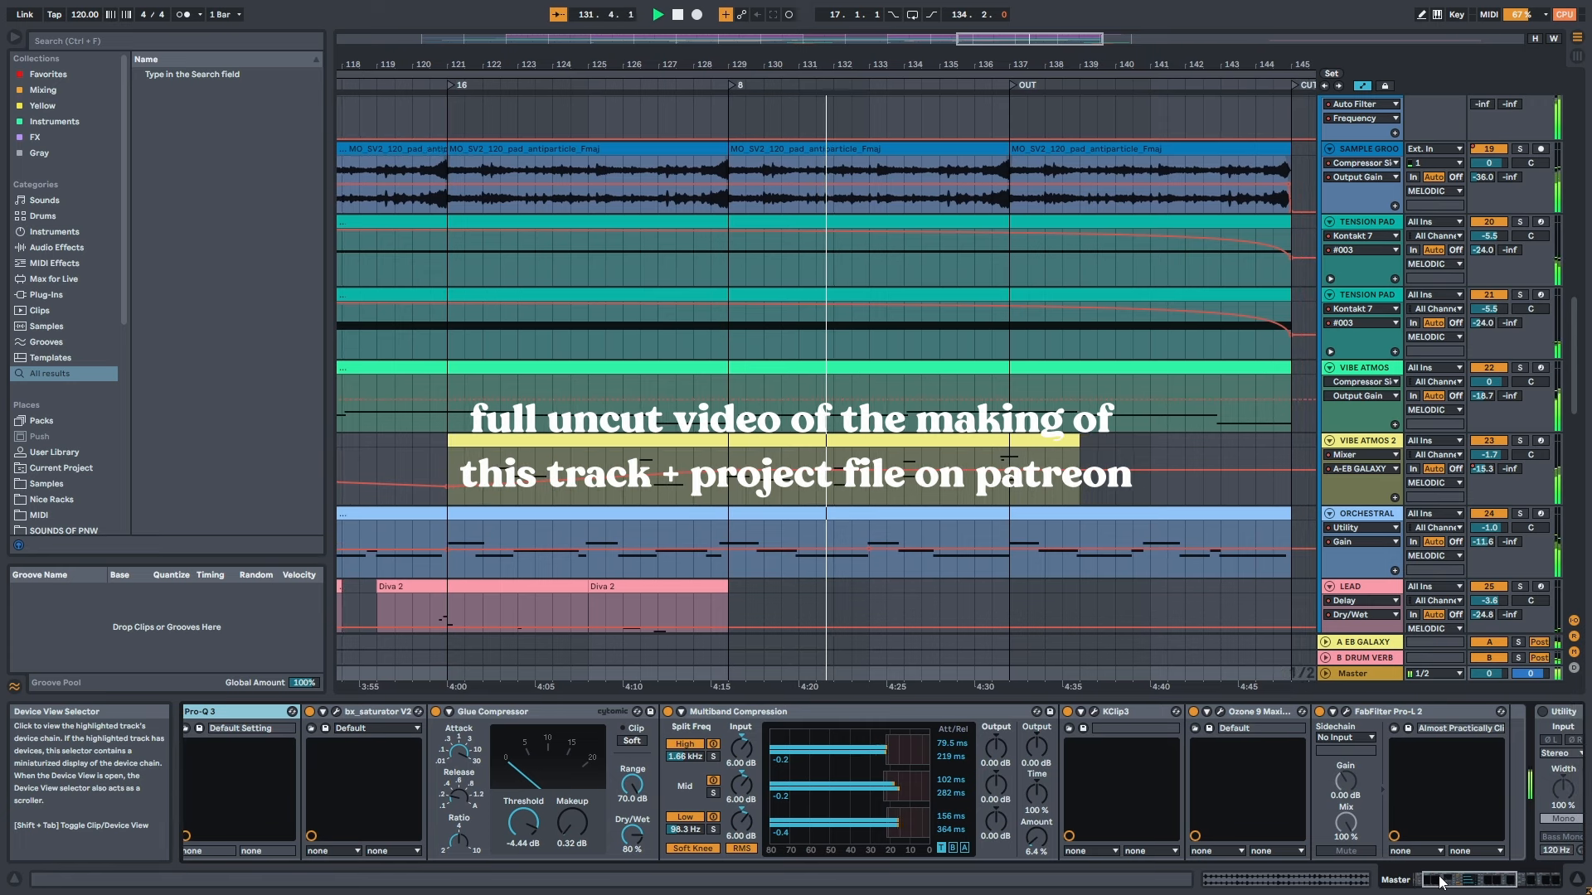
# Step: View the Master's FabFilter Pro-L 2 limiter at work, close its window, and look over the low-end and drum tracks' automation
pyautogui.click(1346, 713)
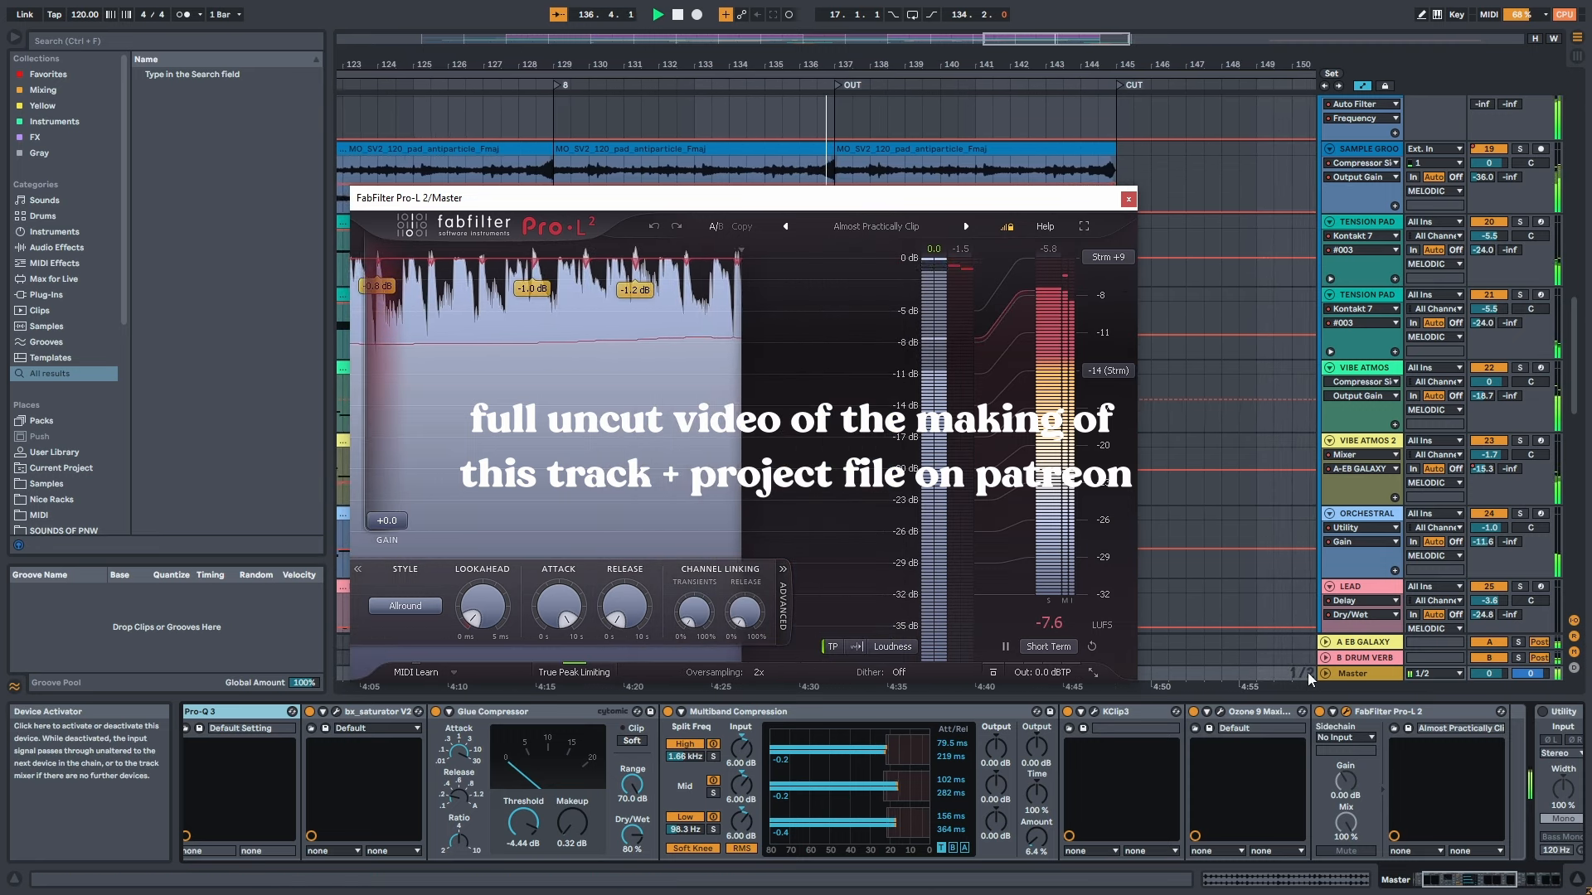
pyautogui.click(1128, 199)
pyautogui.moveTo(1574, 401); pyautogui.dragTo(1541, 180)
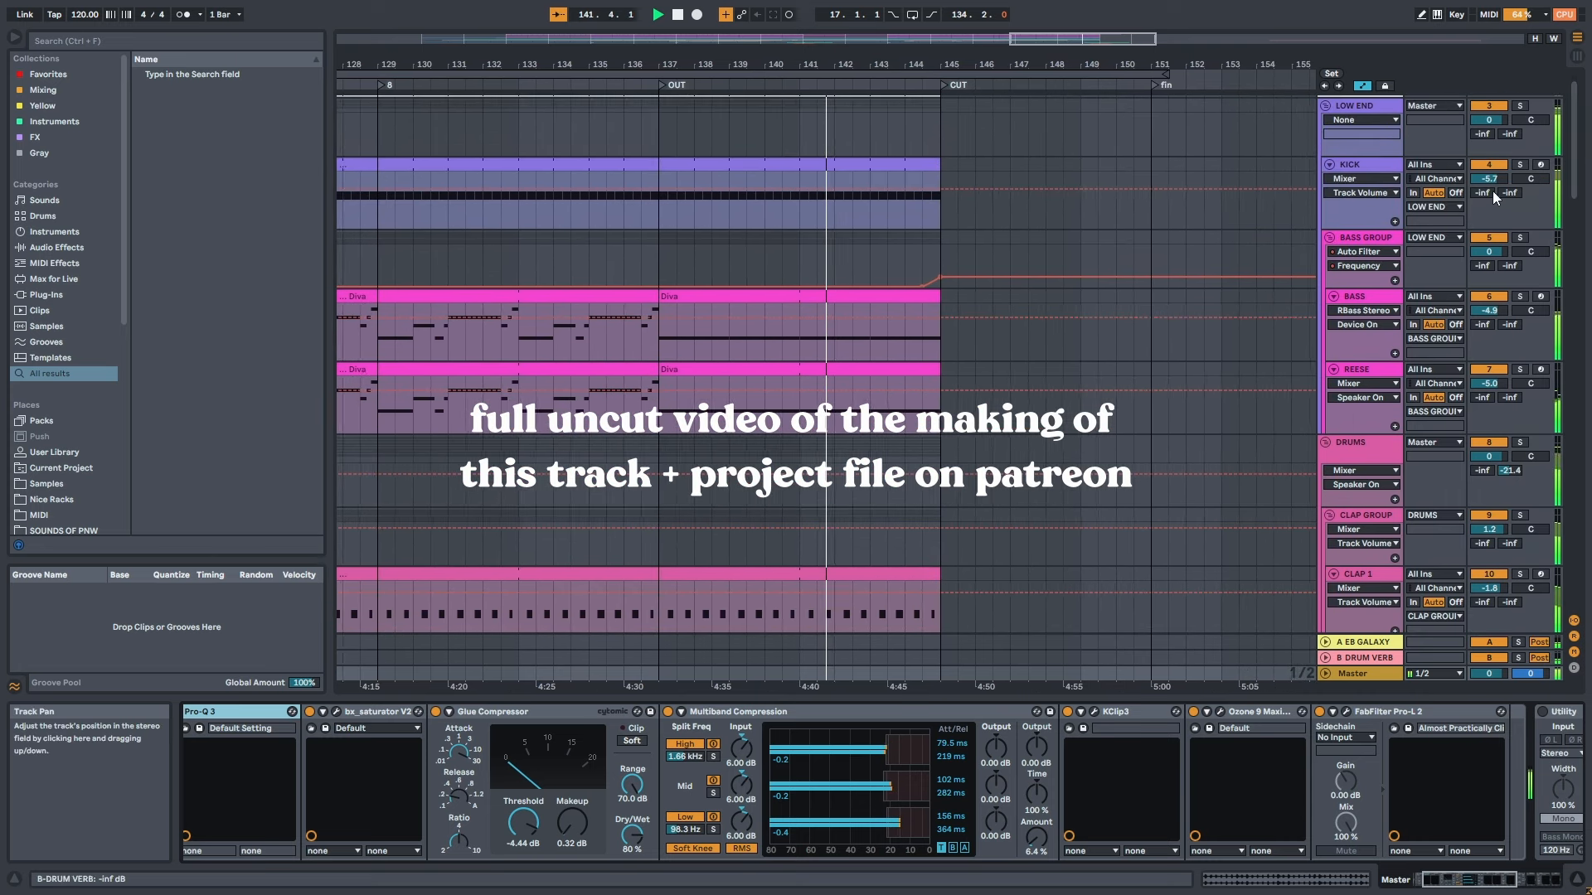
pyautogui.scroll(-1, 1434, 259)
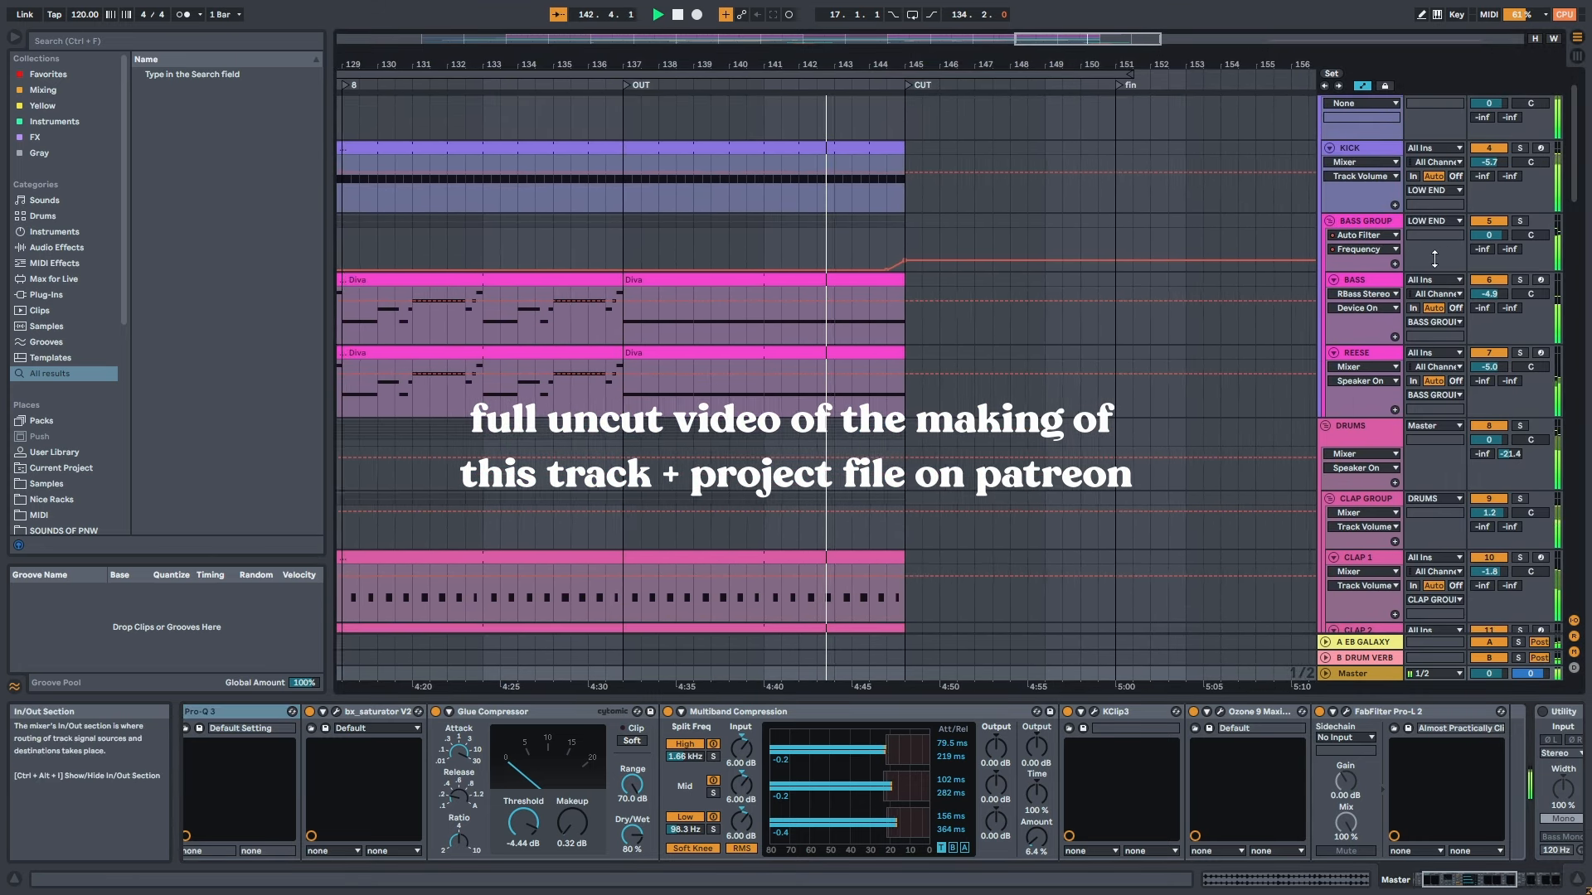